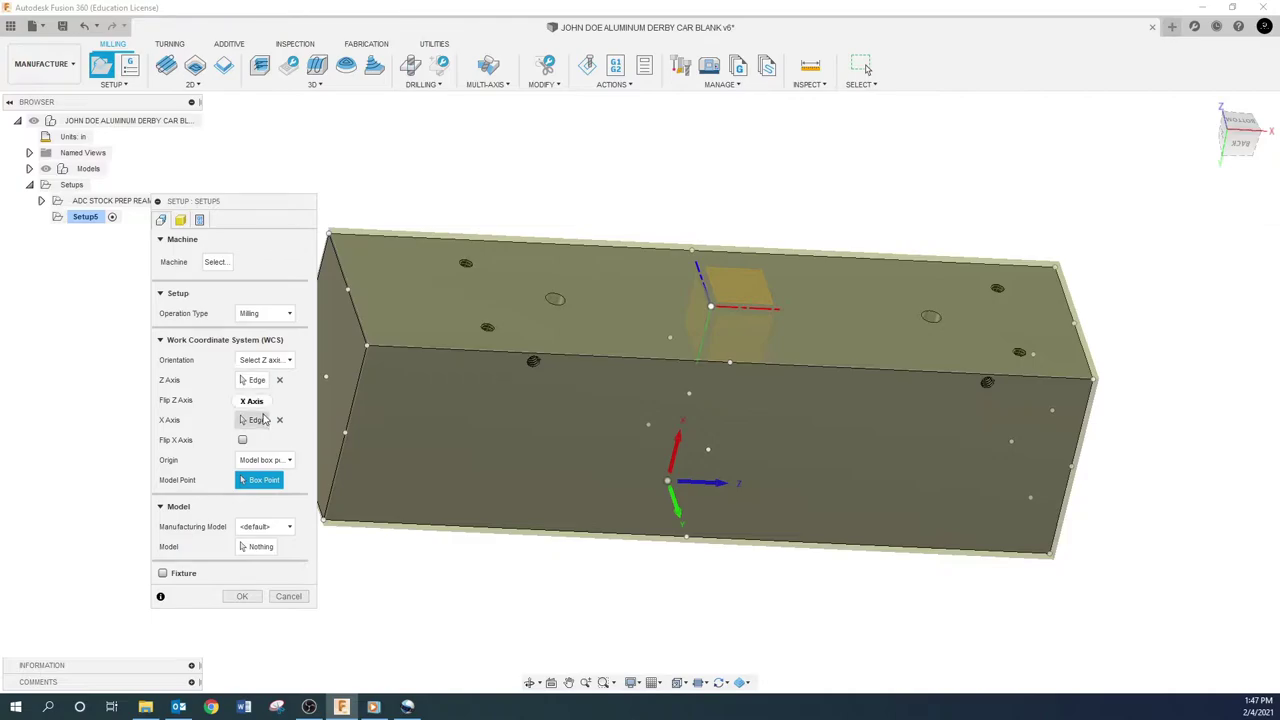
Align the setup's Z axis with the block's short 2 in end edge and clear the X axis selection.
{"action": "left_click", "coordinate": [242, 400]}
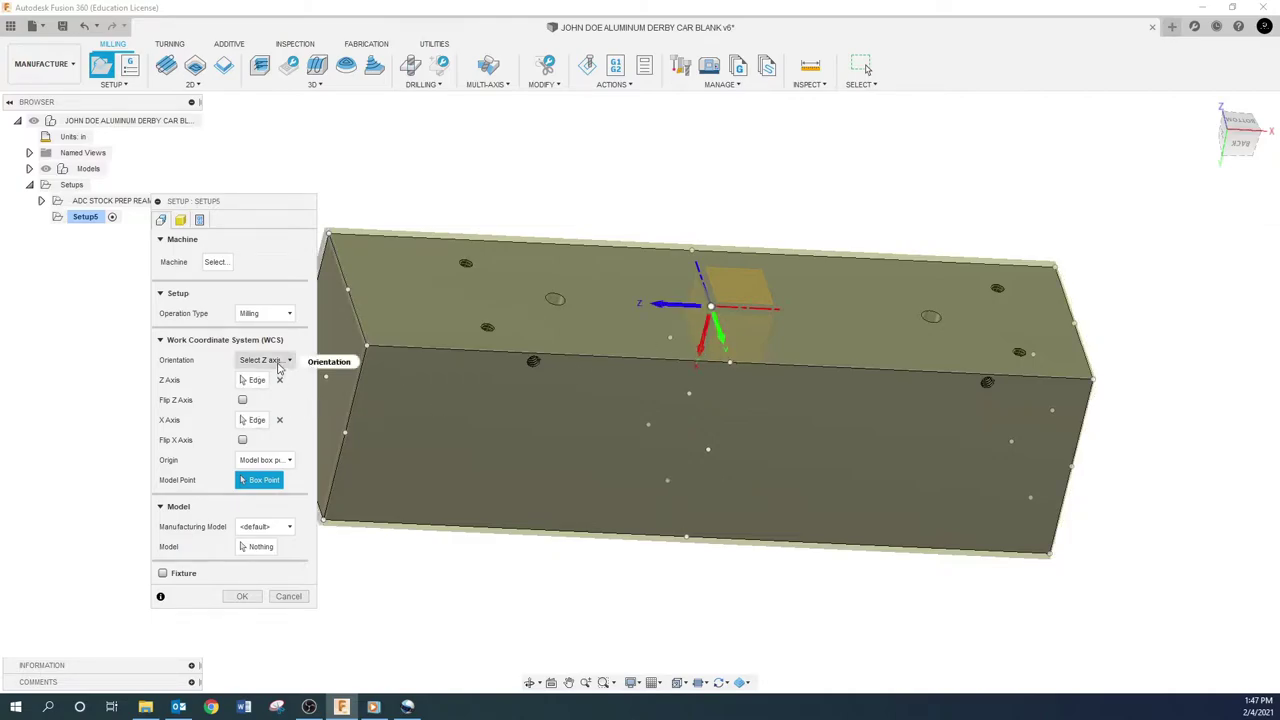
{"action": "left_click", "coordinate": [257, 380]}
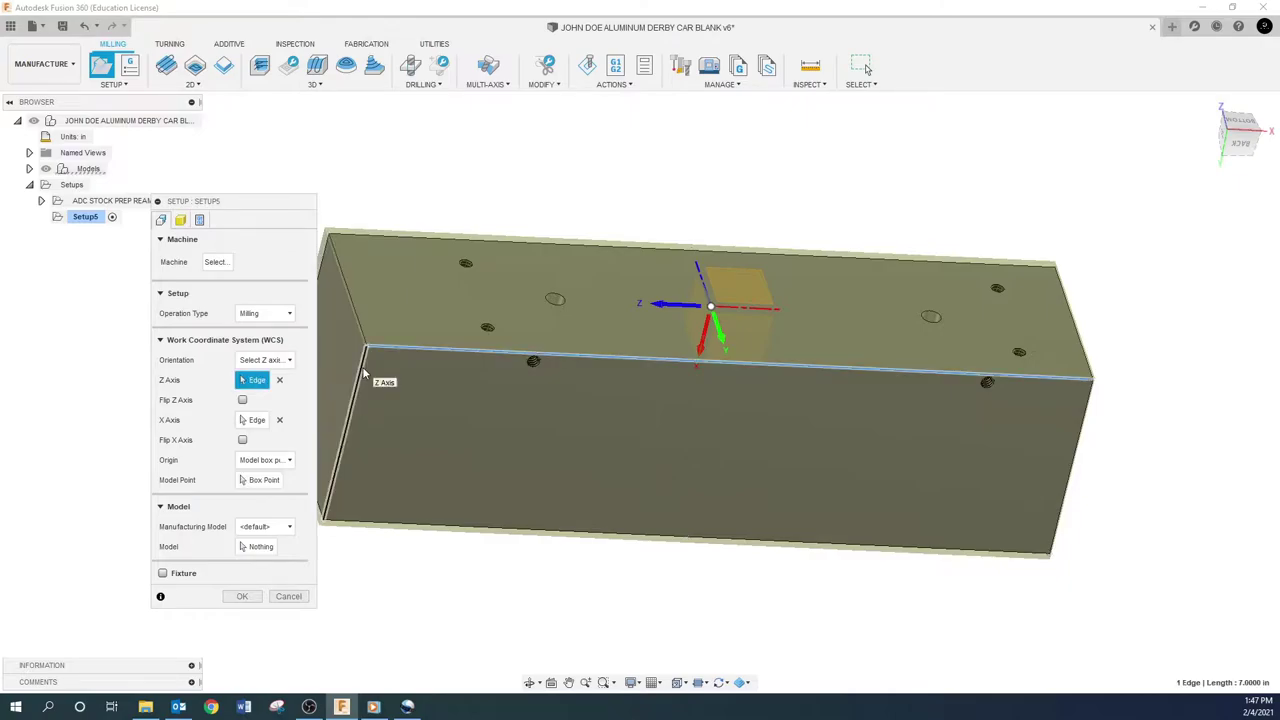
{"action": "left_click", "coordinate": [358, 376]}
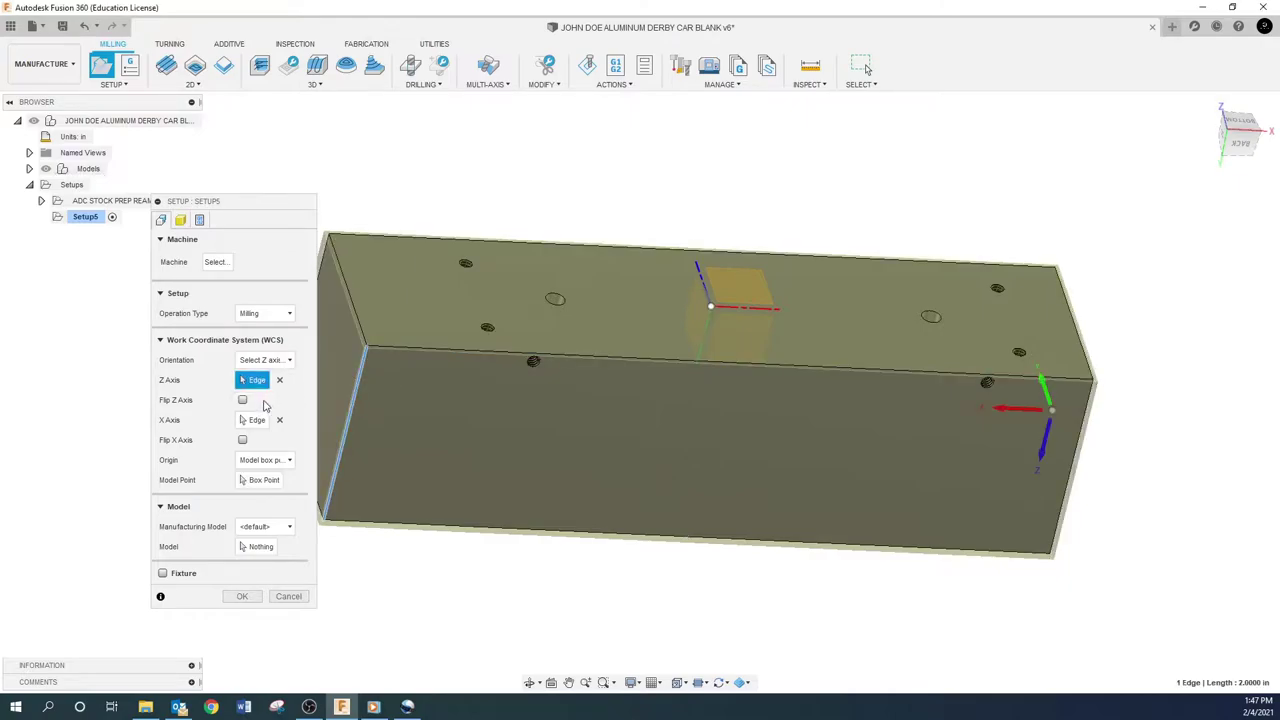
{"action": "left_click", "coordinate": [257, 420]}
{"action": "left_click", "coordinate": [399, 350]}
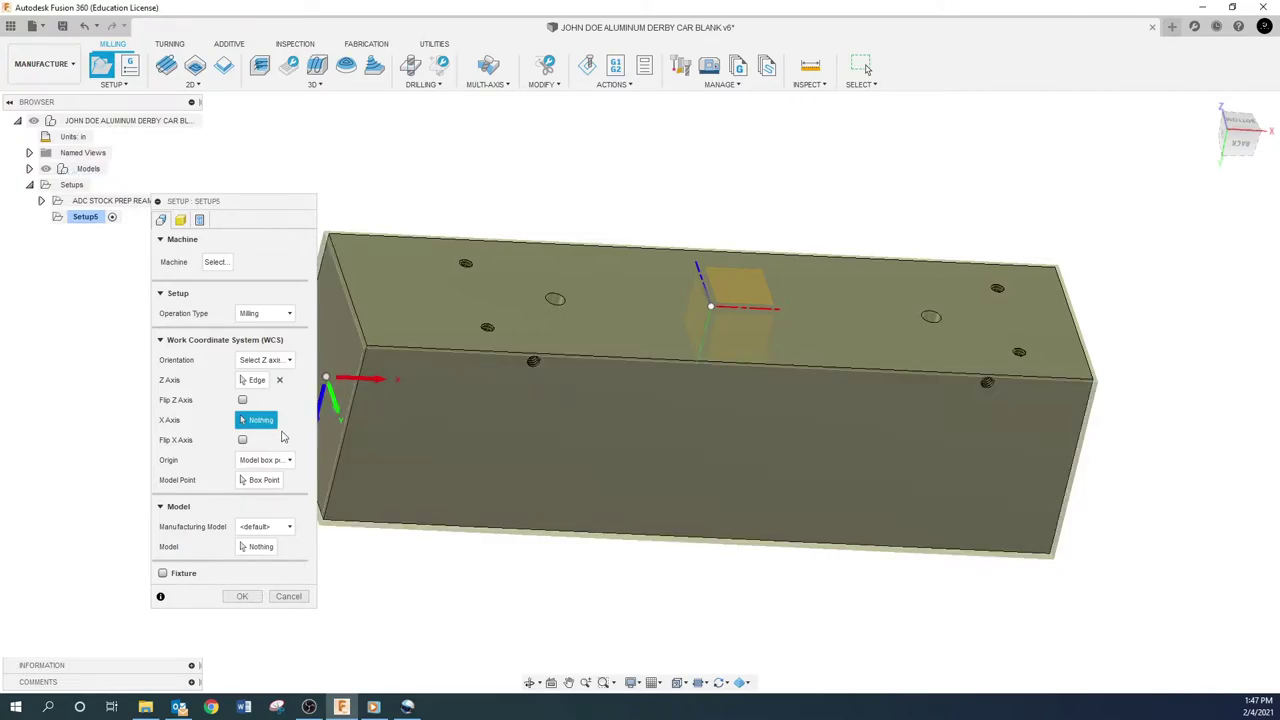
Place the WCS origin on the model box point at the centre of the drilled face and flip the Z axis outward.
{"action": "left_click", "coordinate": [257, 480]}
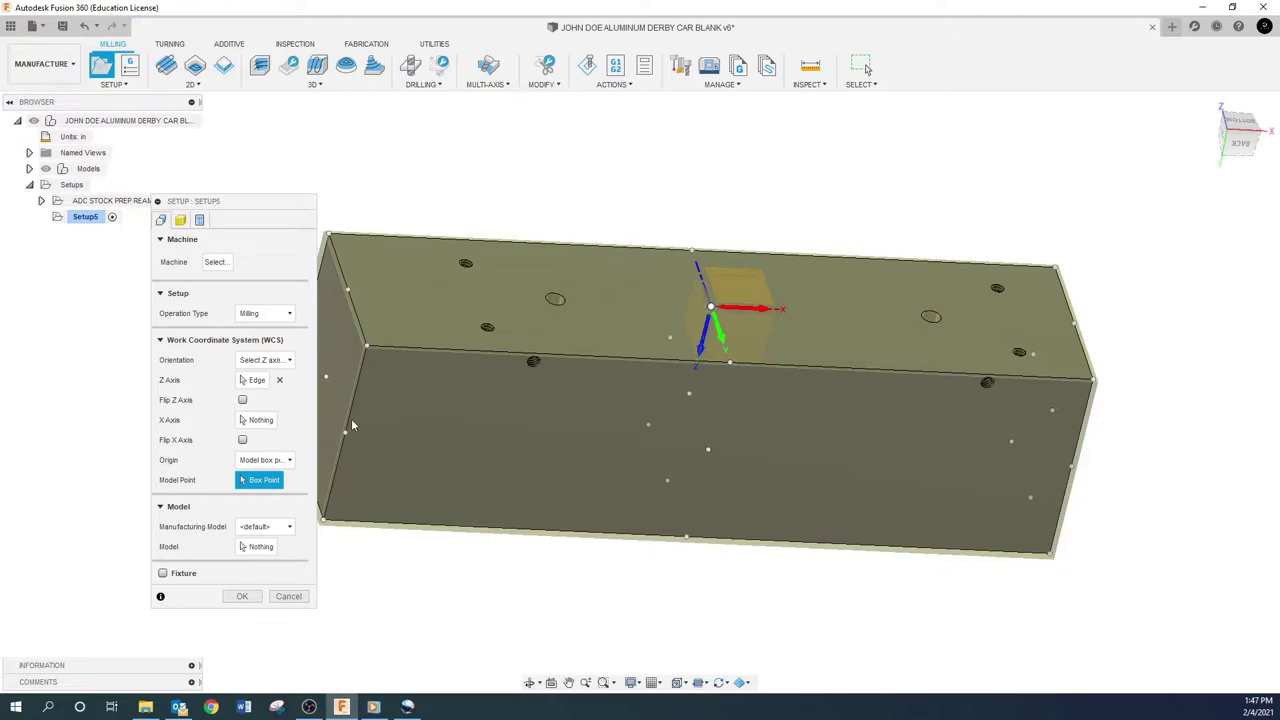
{"action": "left_click", "coordinate": [702, 350]}
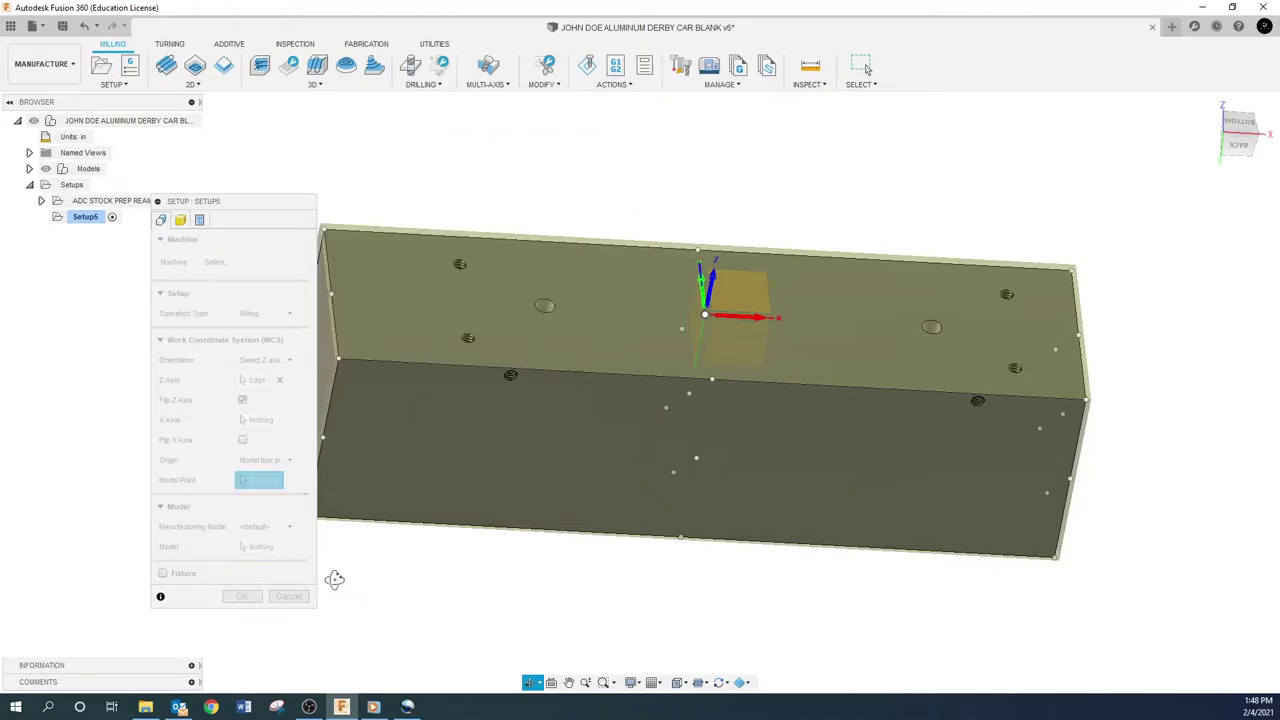
{"action": "middle_click_drag", "start_coordinate": [334, 580], "coordinate": [286, 515], "text": "shift"}
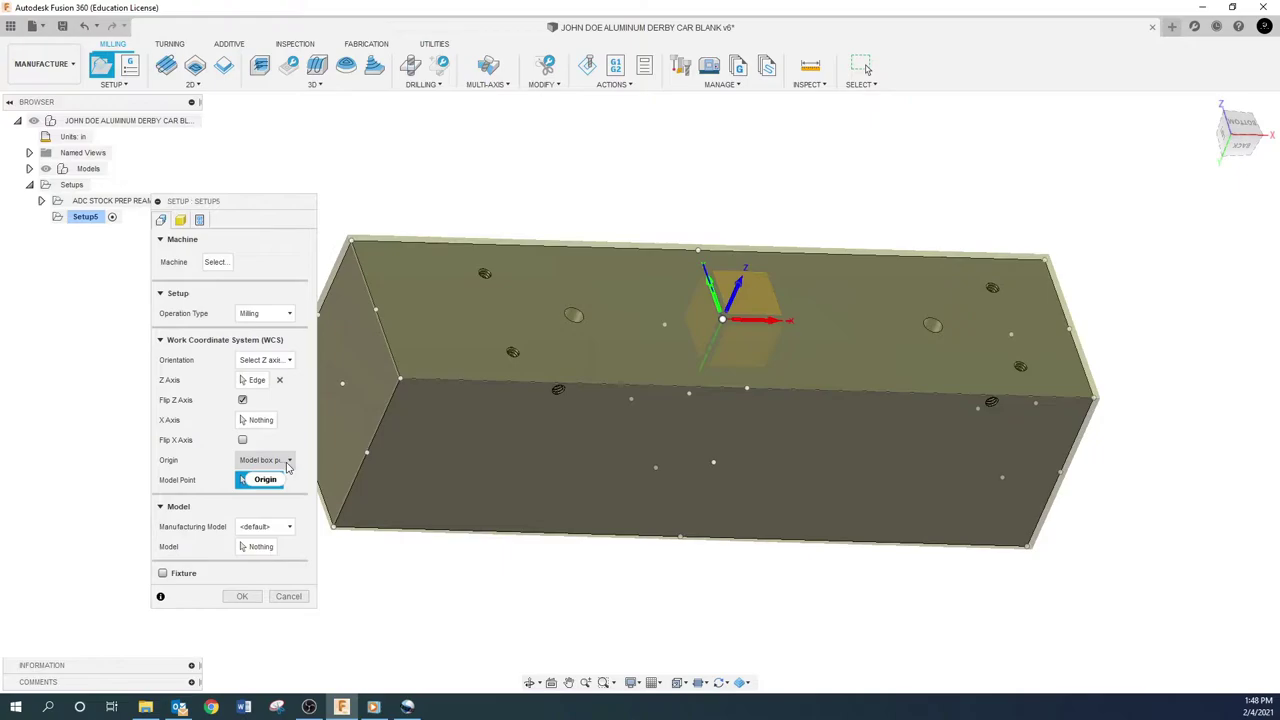
Switch the WCS origin type from model box point to stock box point.
{"action": "left_click", "coordinate": [272, 460]}
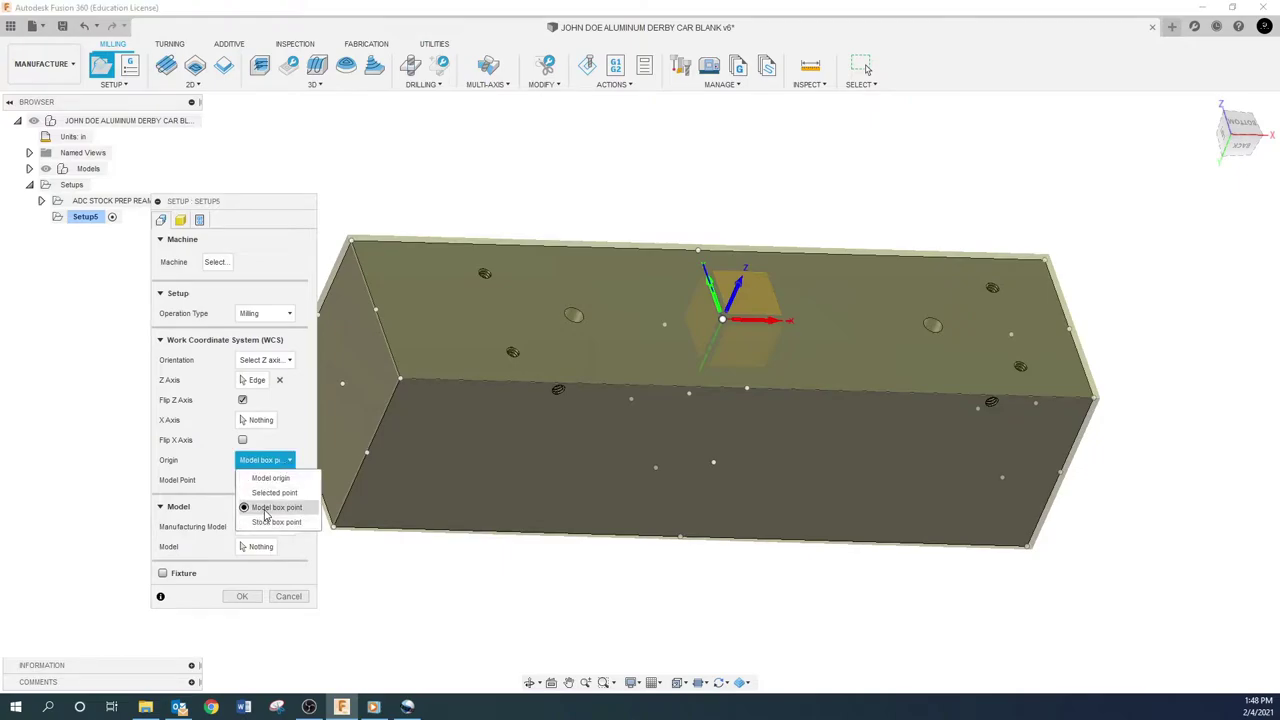
{"action": "left_click", "coordinate": [265, 508]}
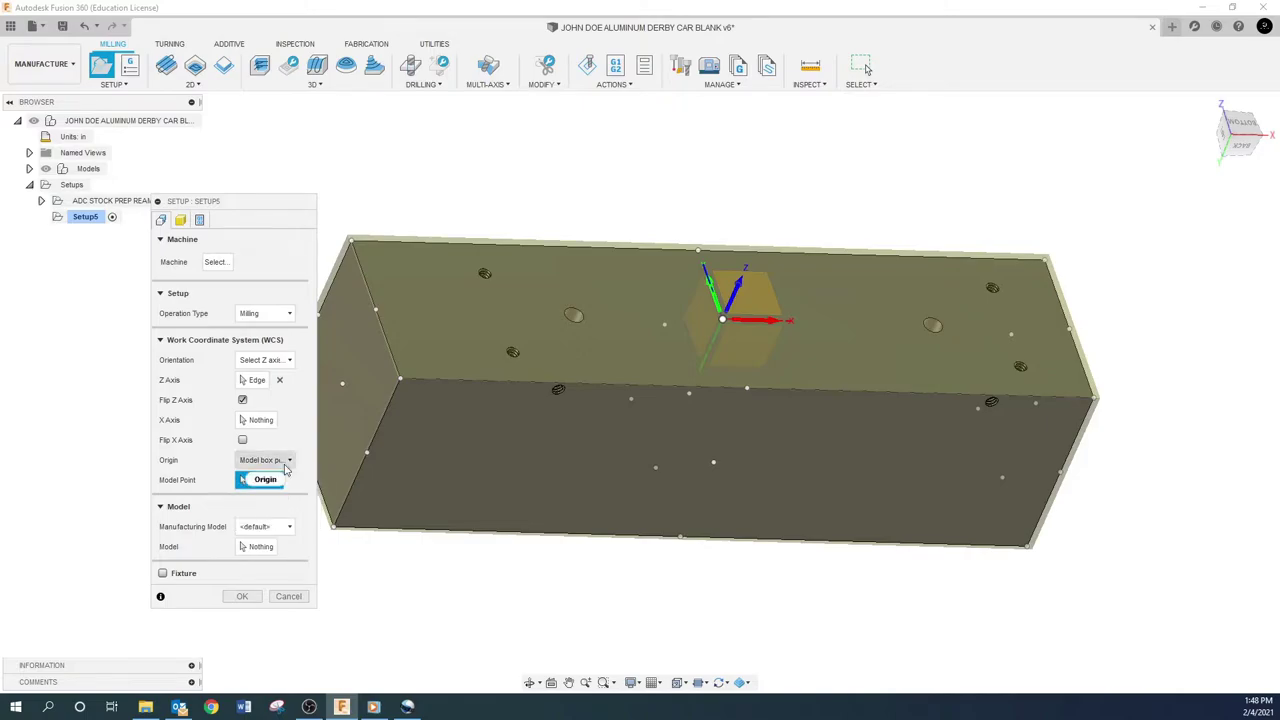
{"action": "left_click", "coordinate": [265, 460]}
{"action": "left_click", "coordinate": [275, 523]}
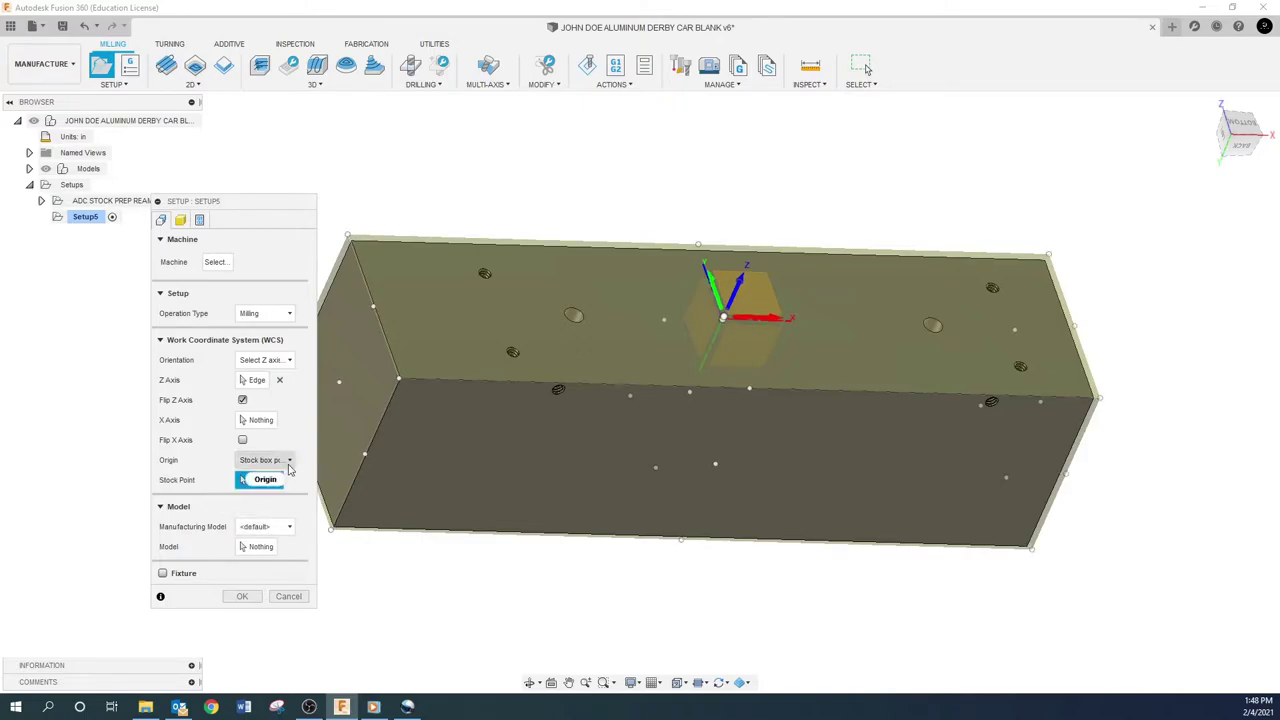
Examine the origin's offset between the stock and model surfaces in a close-up of the block's left end.
{"action": "left_click_drag", "start_coordinate": [1229, 129], "coordinate": [1224, 140]}
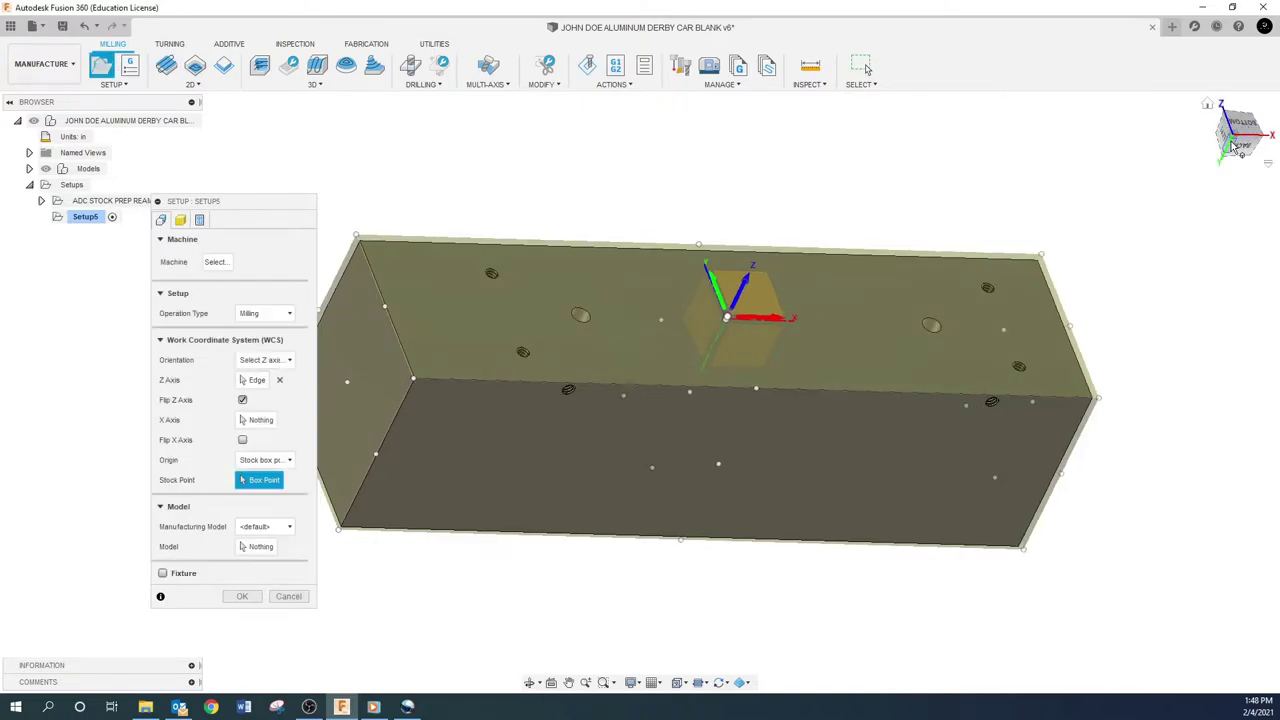
{"action": "left_click", "coordinate": [1226, 142]}
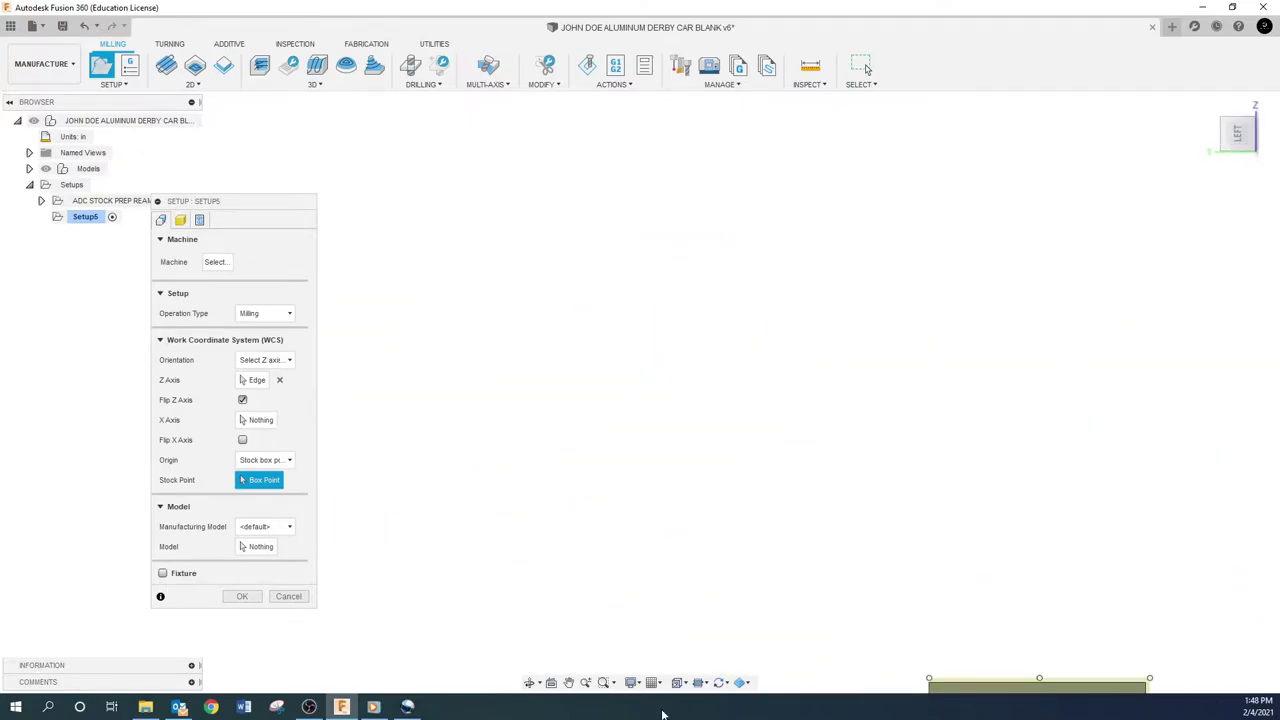
{"action": "left_click", "coordinate": [531, 683]}
{"action": "left_click_drag", "start_coordinate": [1017, 466], "coordinate": [832, 448]}
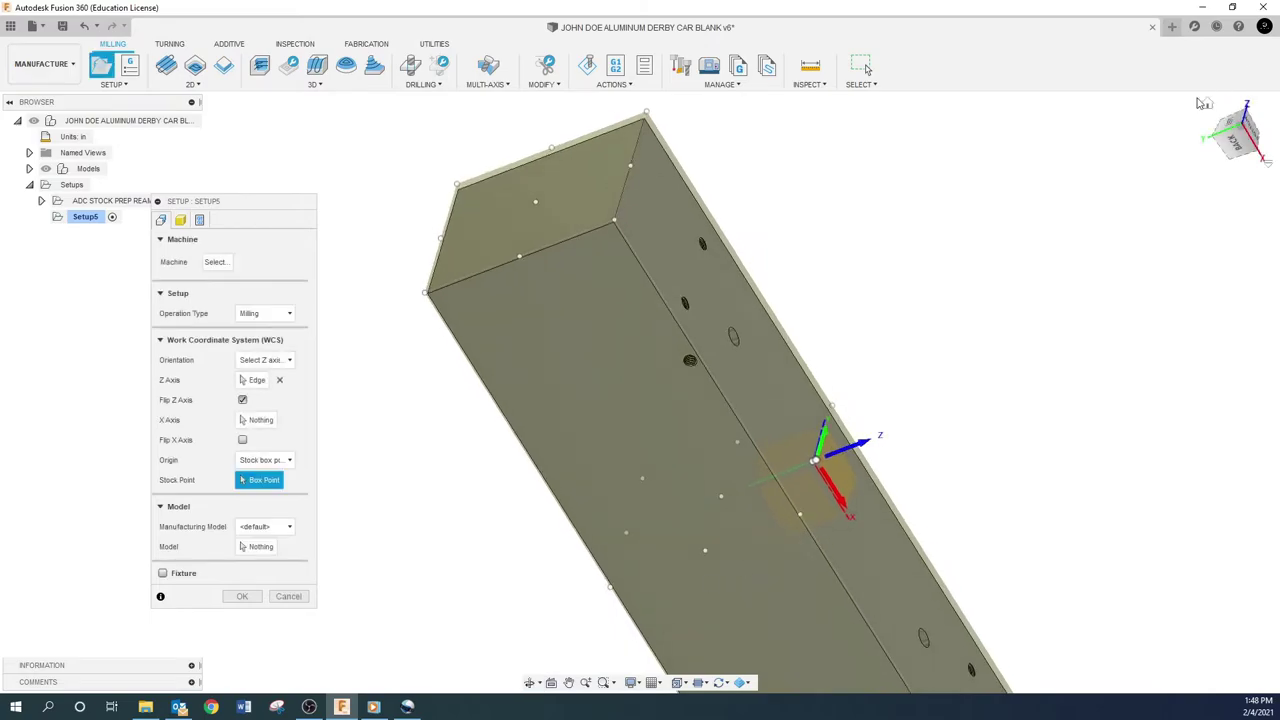
{"action": "left_click", "coordinate": [1234, 130]}
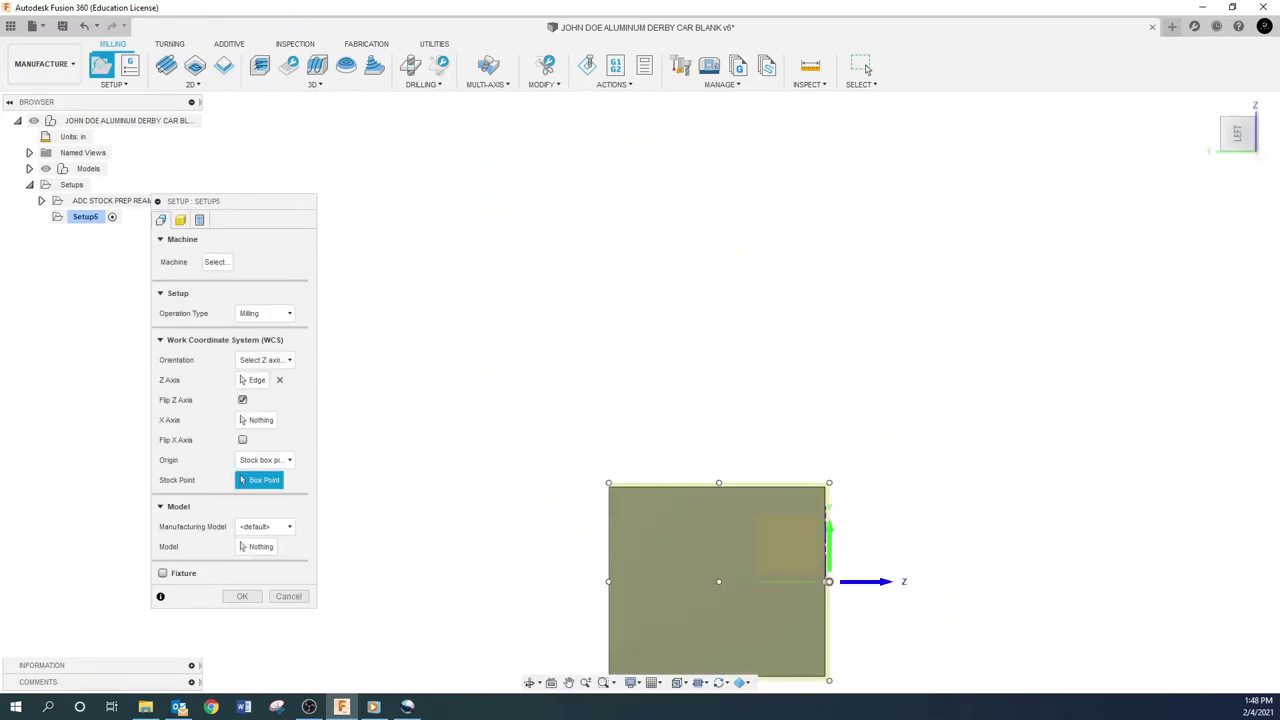
{"action": "left_click", "coordinate": [568, 683]}
{"action": "left_click_drag", "start_coordinate": [571, 583], "coordinate": [397, 348]}
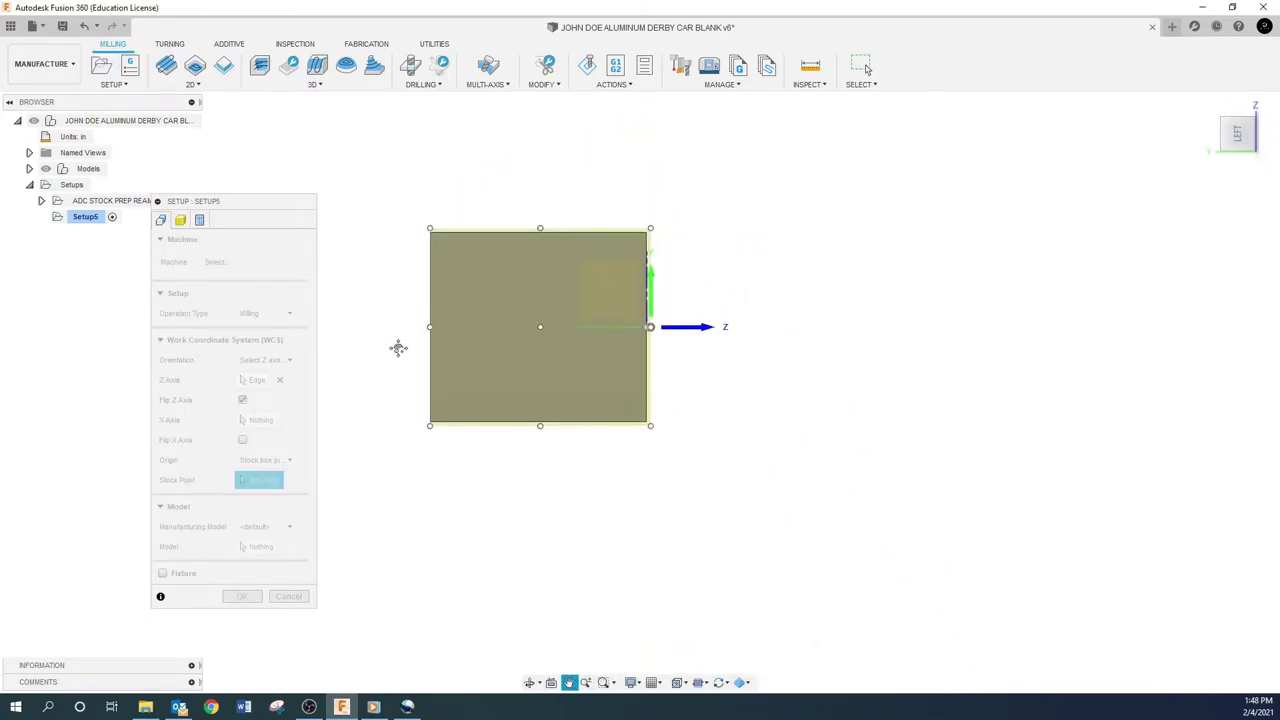
{"action": "scroll", "coordinate": [671, 347], "scroll_direction": "up", "scroll_amount": 5}
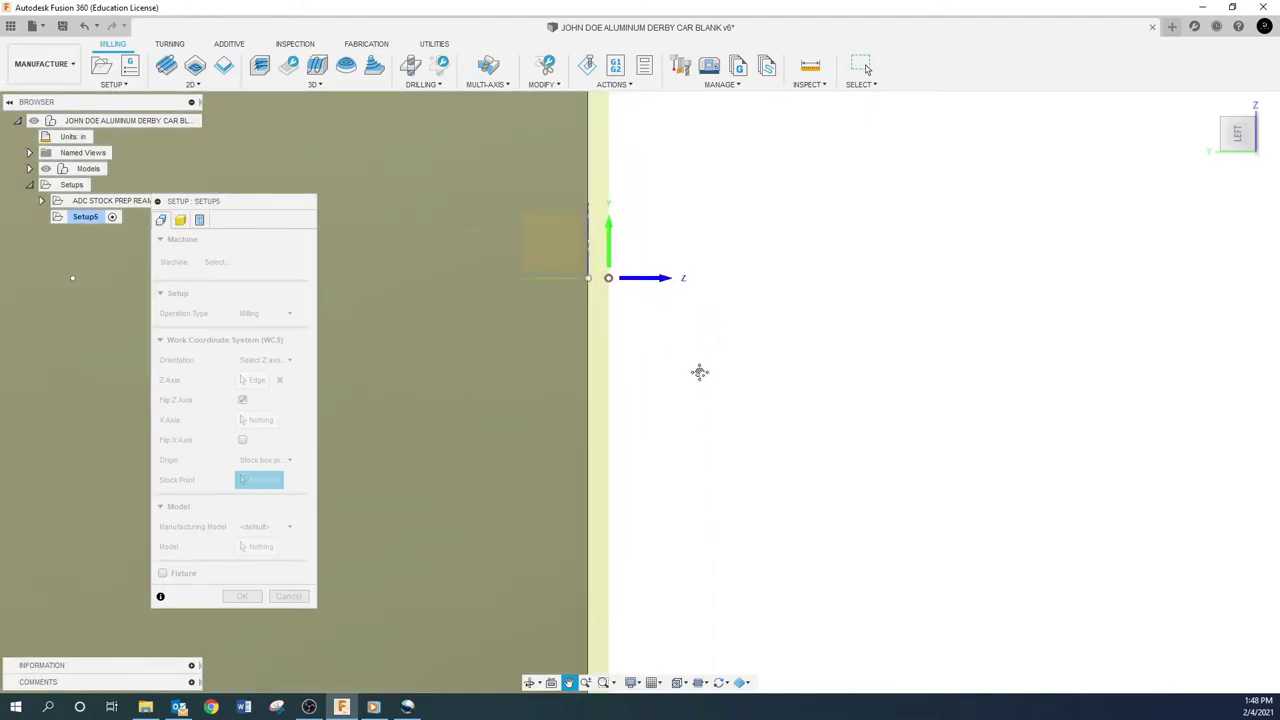
{"action": "key", "text": "Escape"}
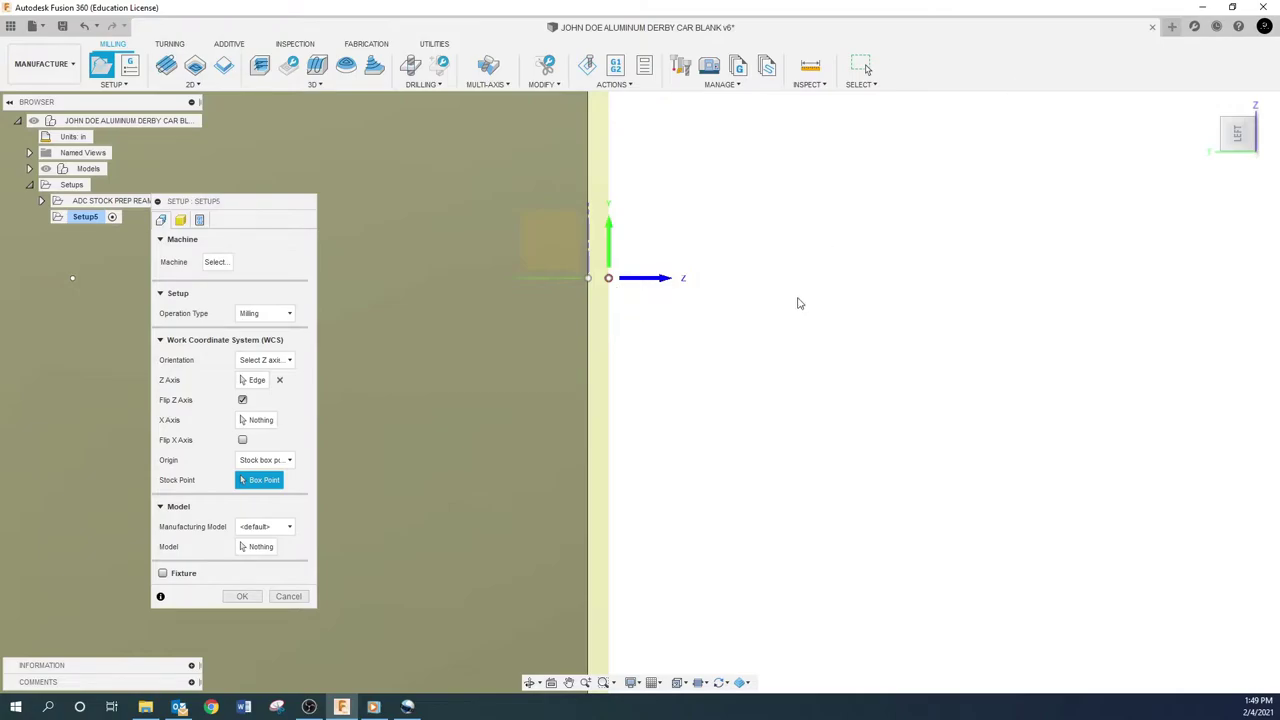
{"action": "scroll", "coordinate": [797, 300], "scroll_direction": "down", "scroll_amount": 2}
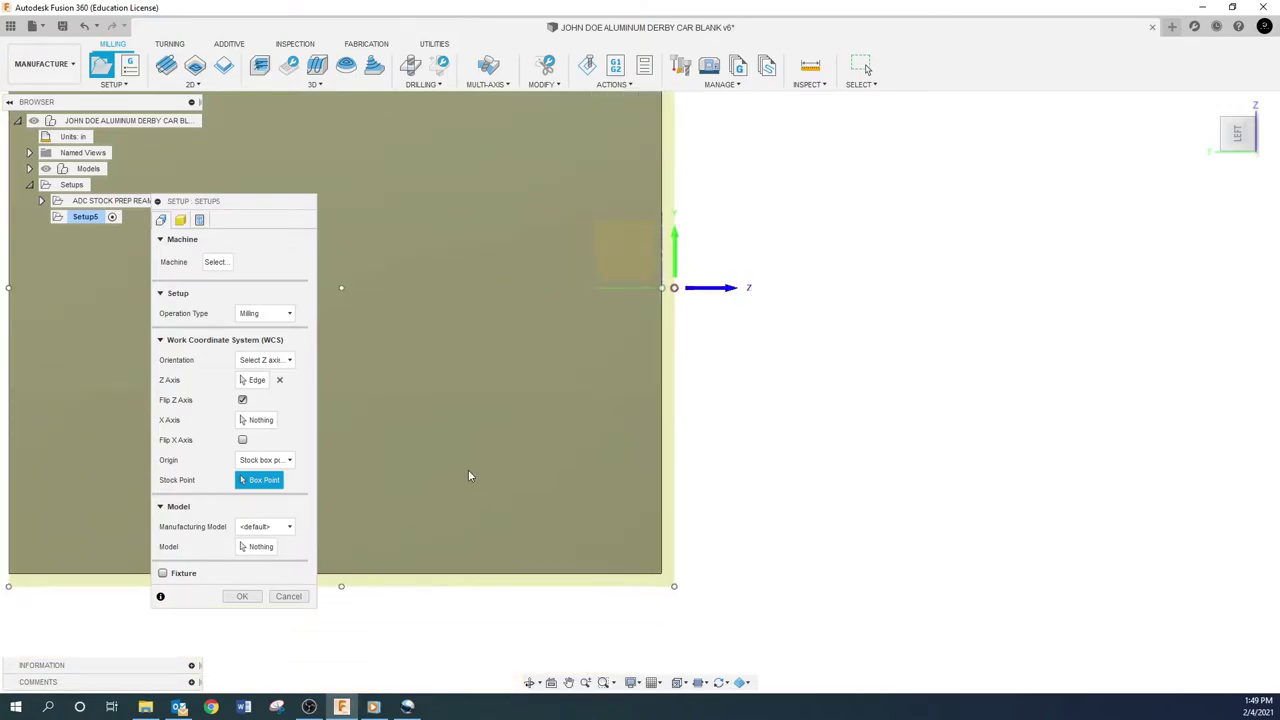
Set the WCS origin type back to model box point.
{"action": "left_click", "coordinate": [289, 461]}
{"action": "left_click", "coordinate": [289, 461]}
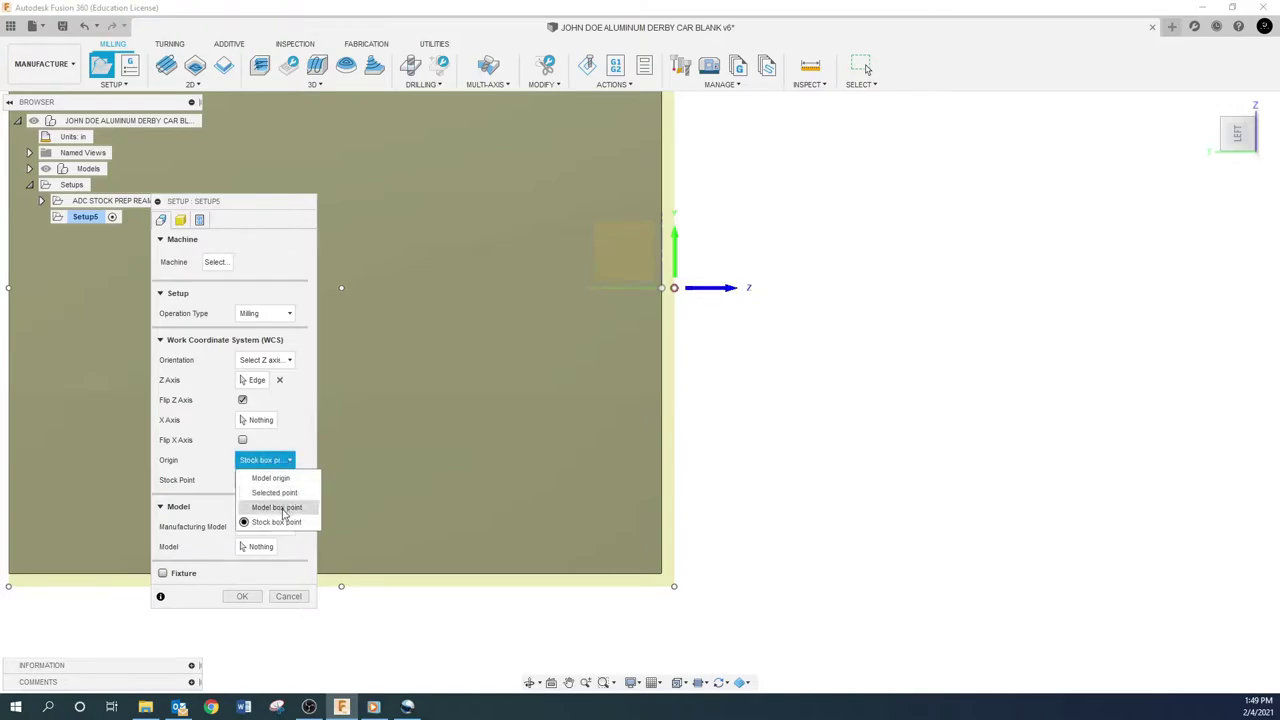
{"action": "left_click", "coordinate": [282, 516]}
{"action": "scroll", "coordinate": [542, 505], "scroll_direction": "up", "scroll_amount": 5}
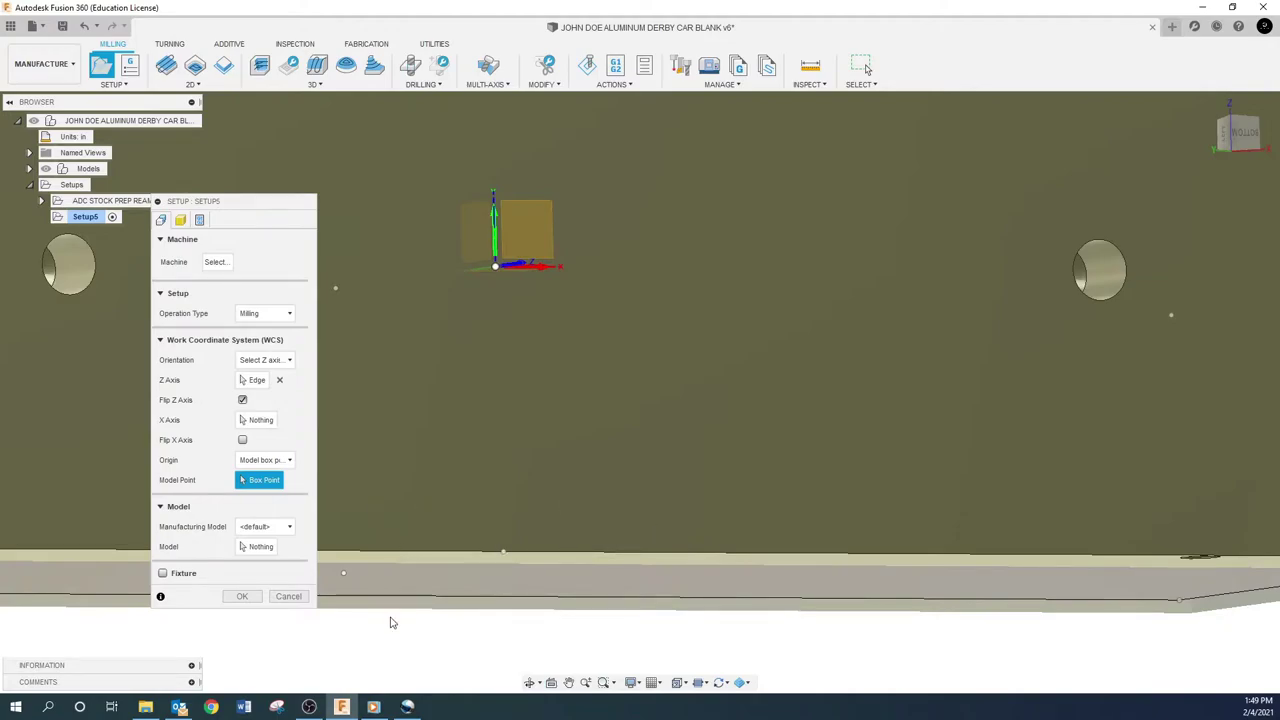
{"action": "scroll", "coordinate": [391, 543], "scroll_direction": "down", "scroll_amount": 3}
{"action": "left_click", "coordinate": [162, 507]}
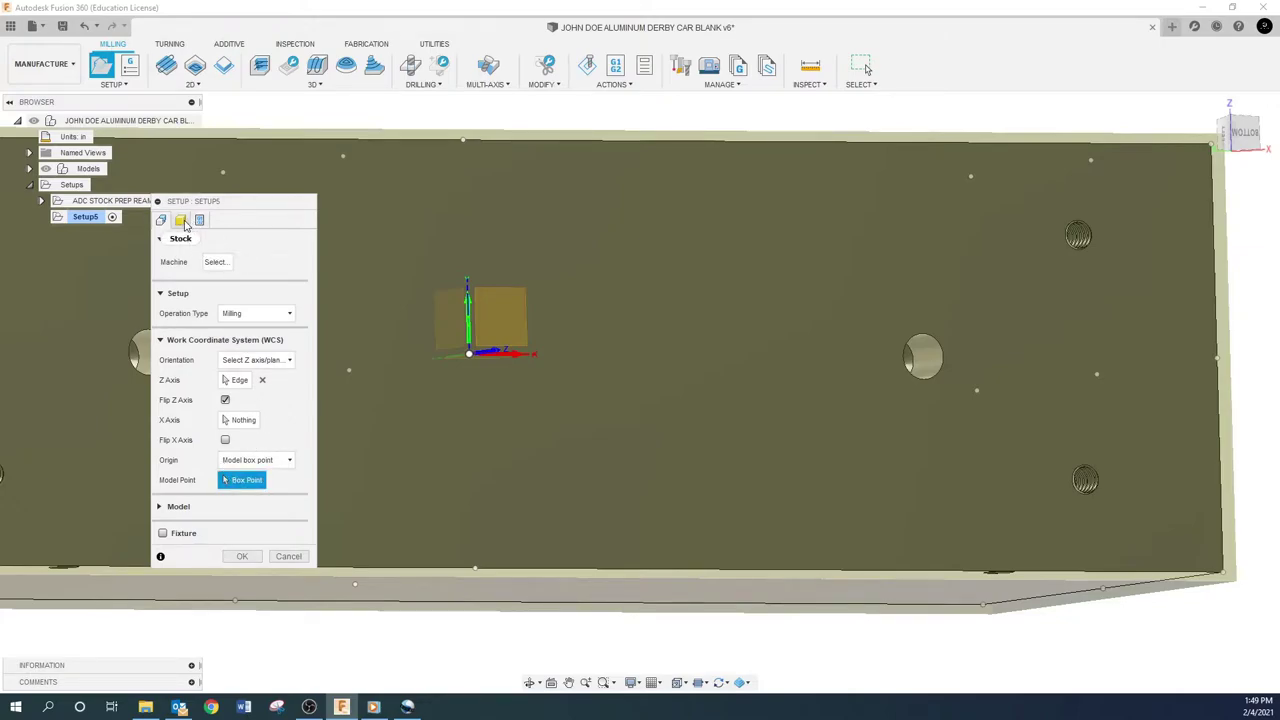
{"action": "left_click", "coordinate": [159, 508]}
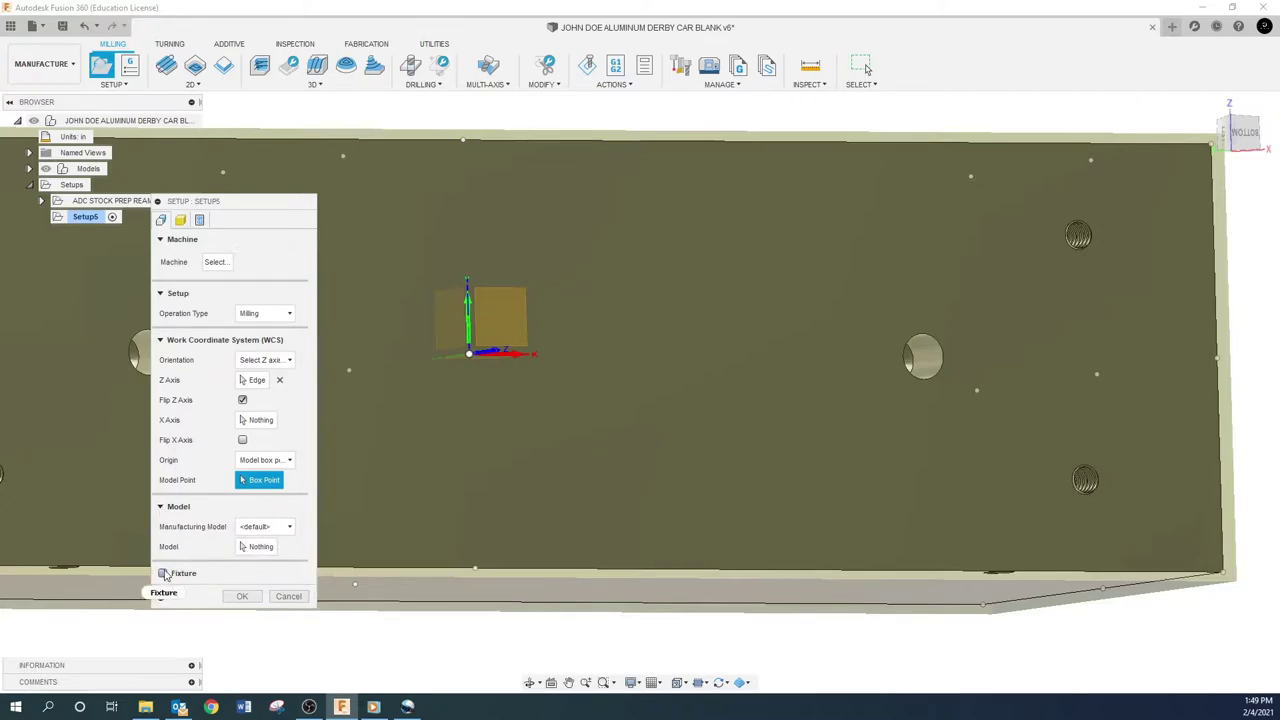
{"action": "left_click", "coordinate": [159, 508]}
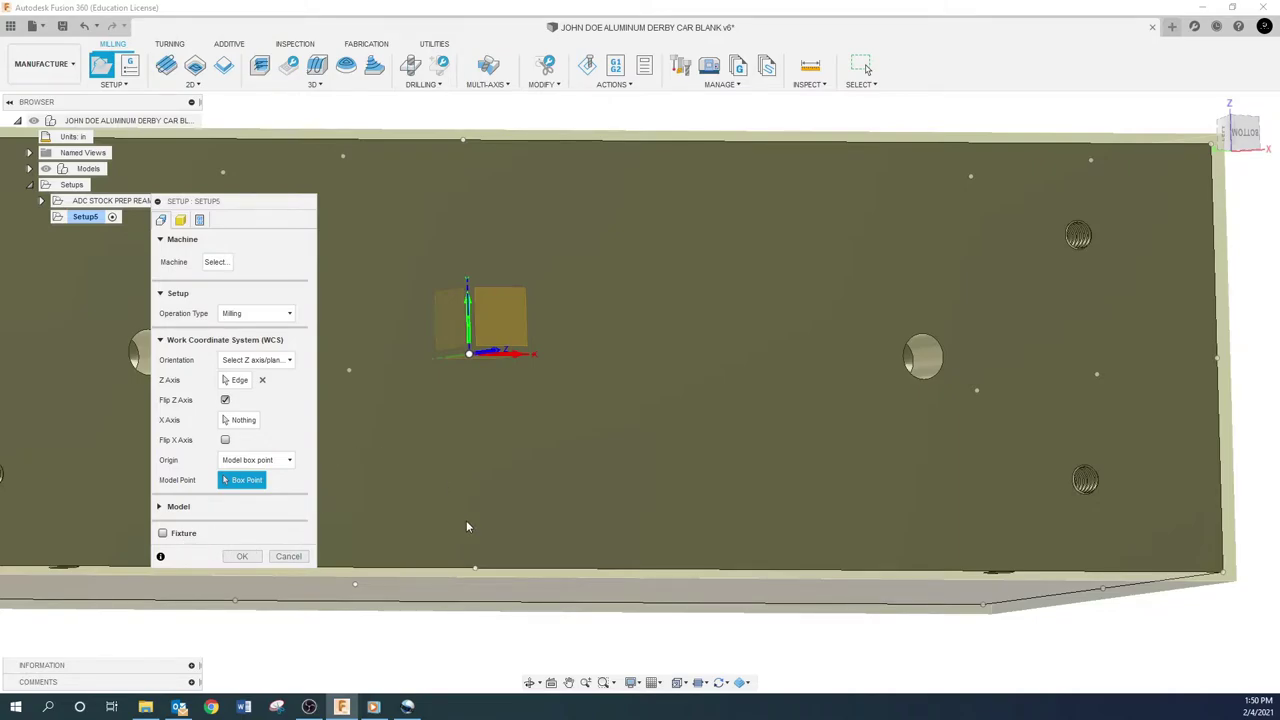
Set the stock bottom offset to 1 in for the relative-size stock.
{"action": "left_click", "coordinate": [180, 220]}
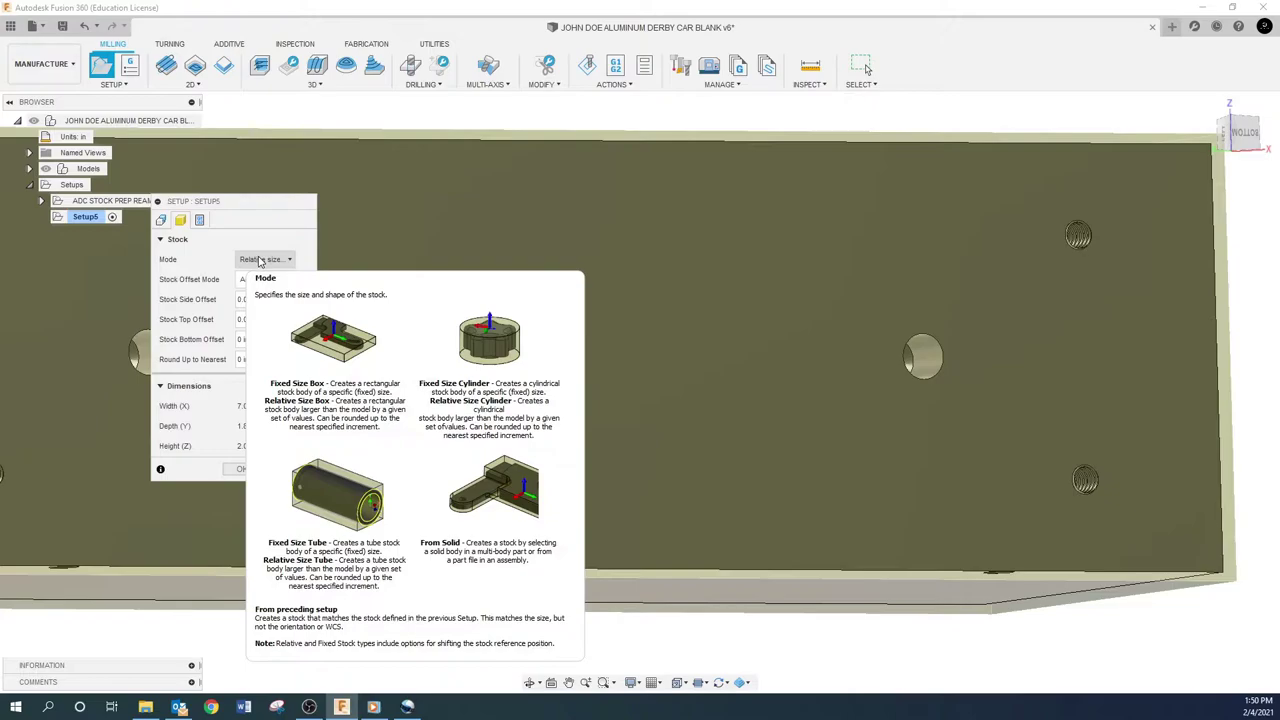
{"action": "scroll", "coordinate": [434, 418], "scroll_direction": "down", "scroll_amount": 4}
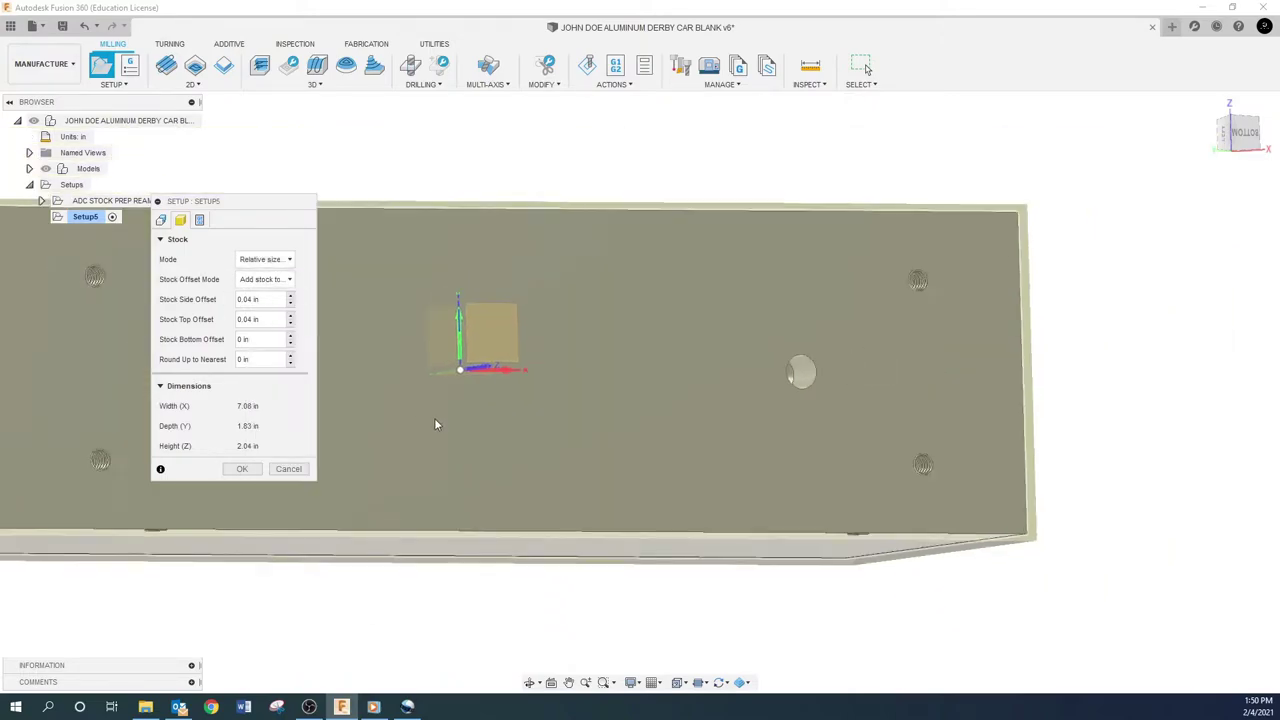
{"action": "scroll", "coordinate": [443, 527], "scroll_direction": "down", "scroll_amount": 2}
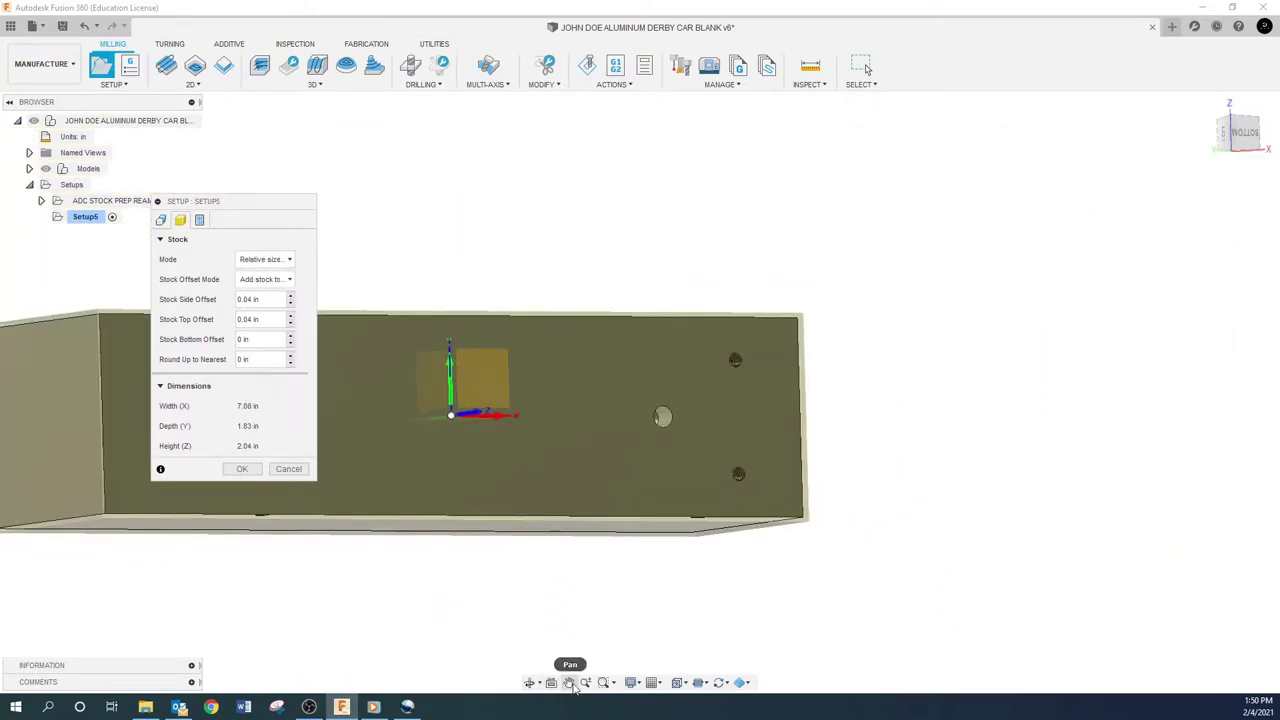
{"action": "middle_click_drag", "start_coordinate": [571, 523], "coordinate": [824, 516], "text": "shift"}
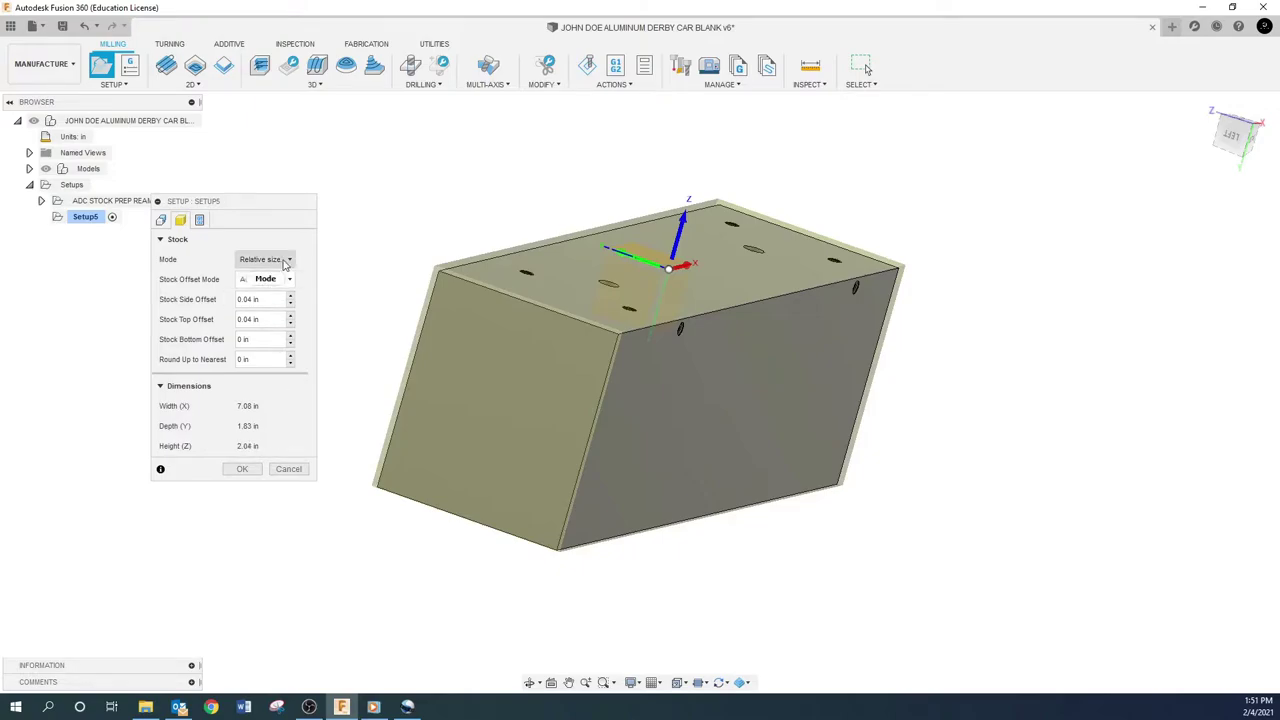
{"action": "mouse_move", "coordinate": [287, 263]}
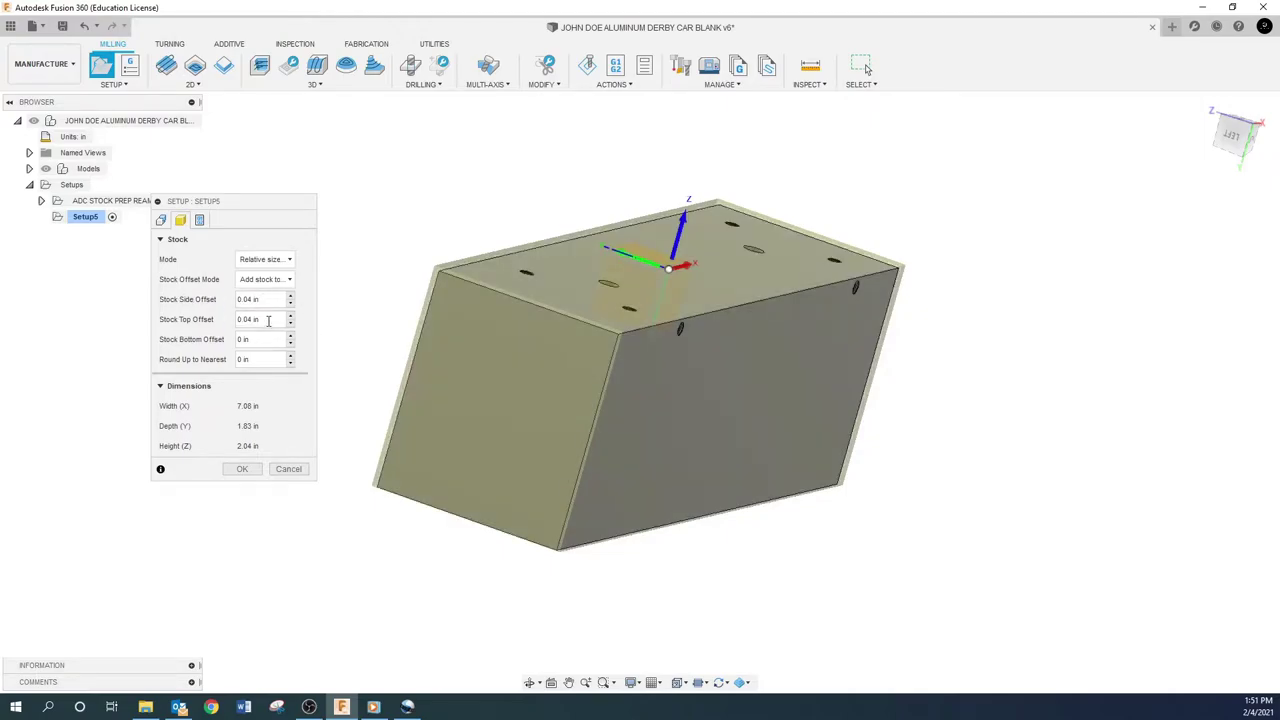
{"action": "left_click", "coordinate": [249, 300]}
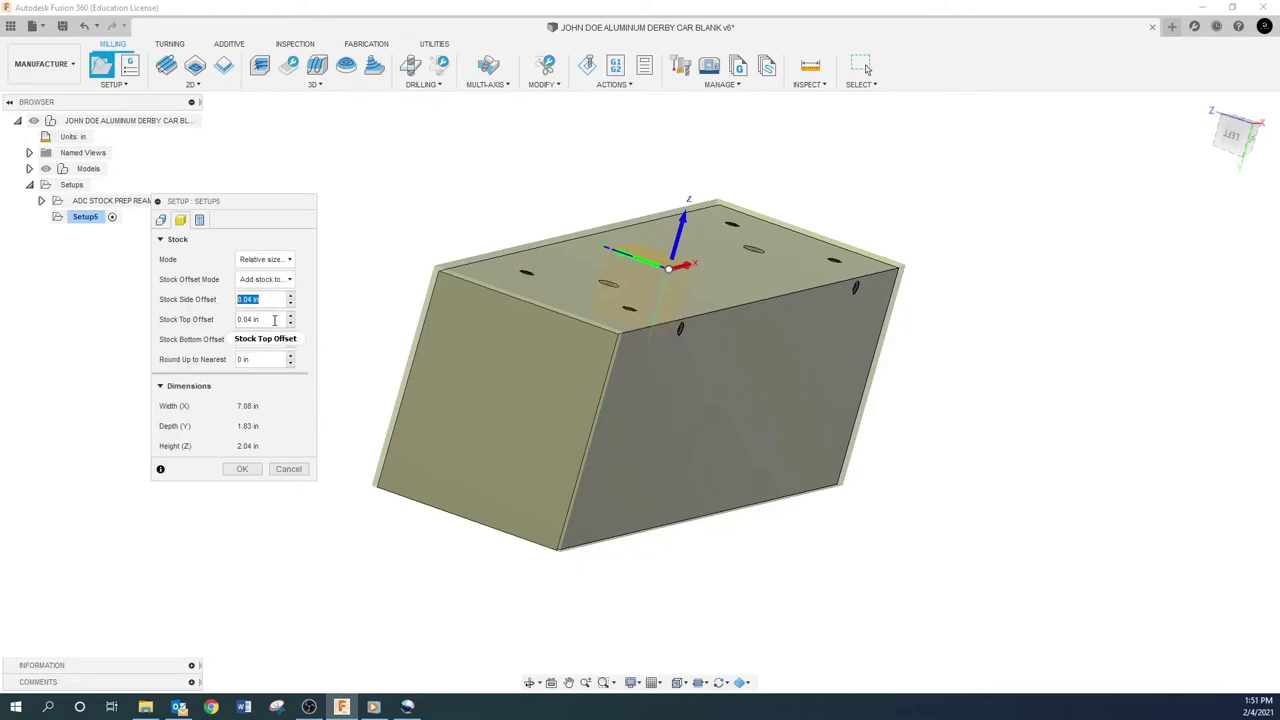
{"action": "left_click_drag", "start_coordinate": [274, 320], "coordinate": [234, 321]}
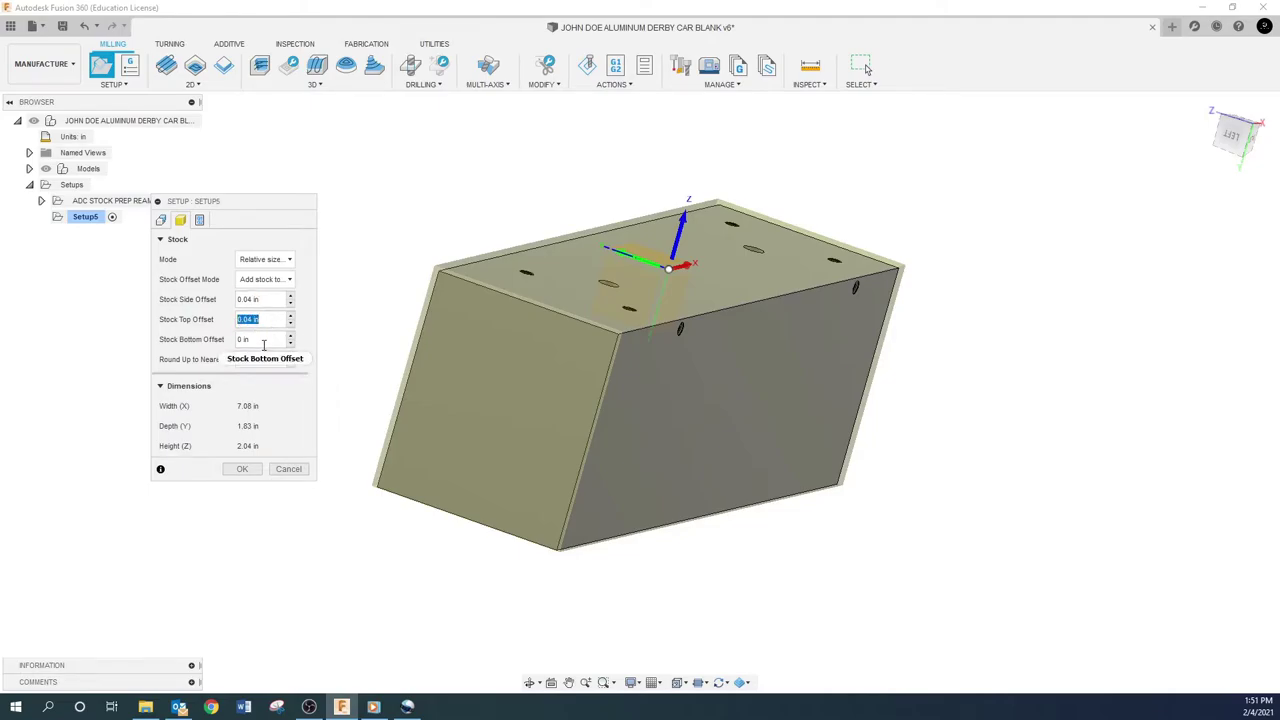
{"action": "left_click_drag", "start_coordinate": [261, 341], "coordinate": [234, 341]}
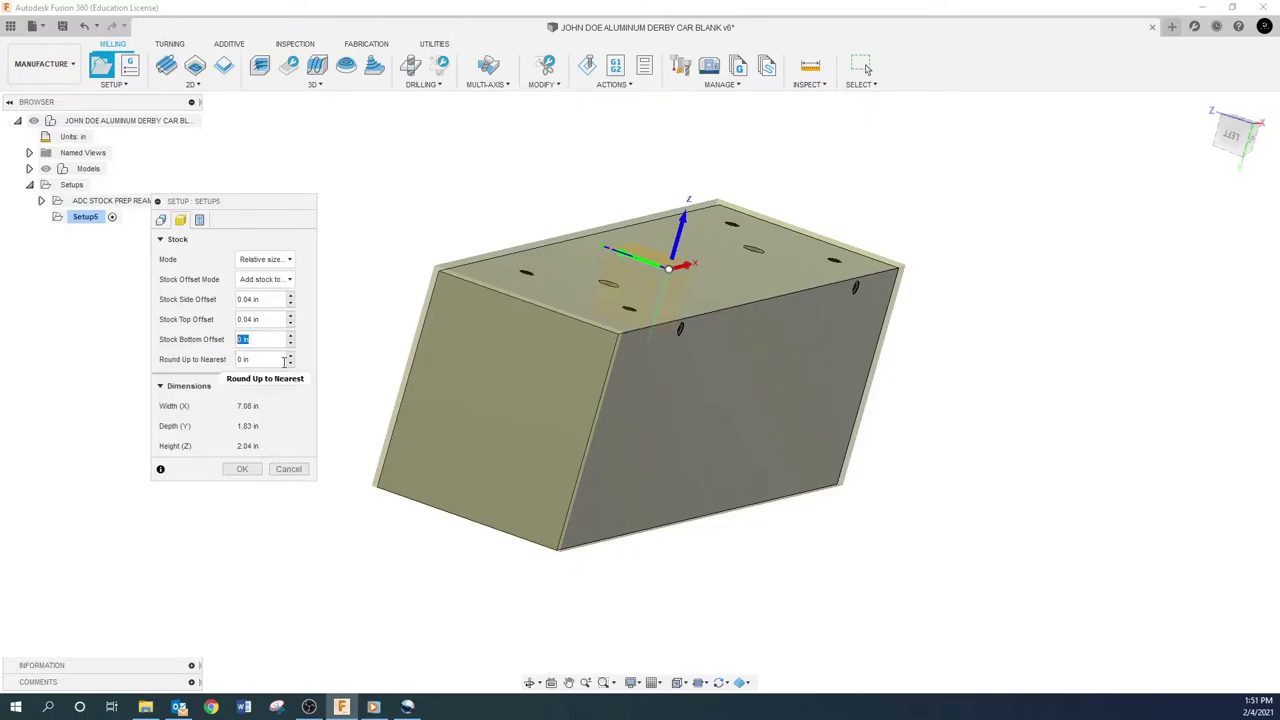
{"action": "type", "text": "1"}
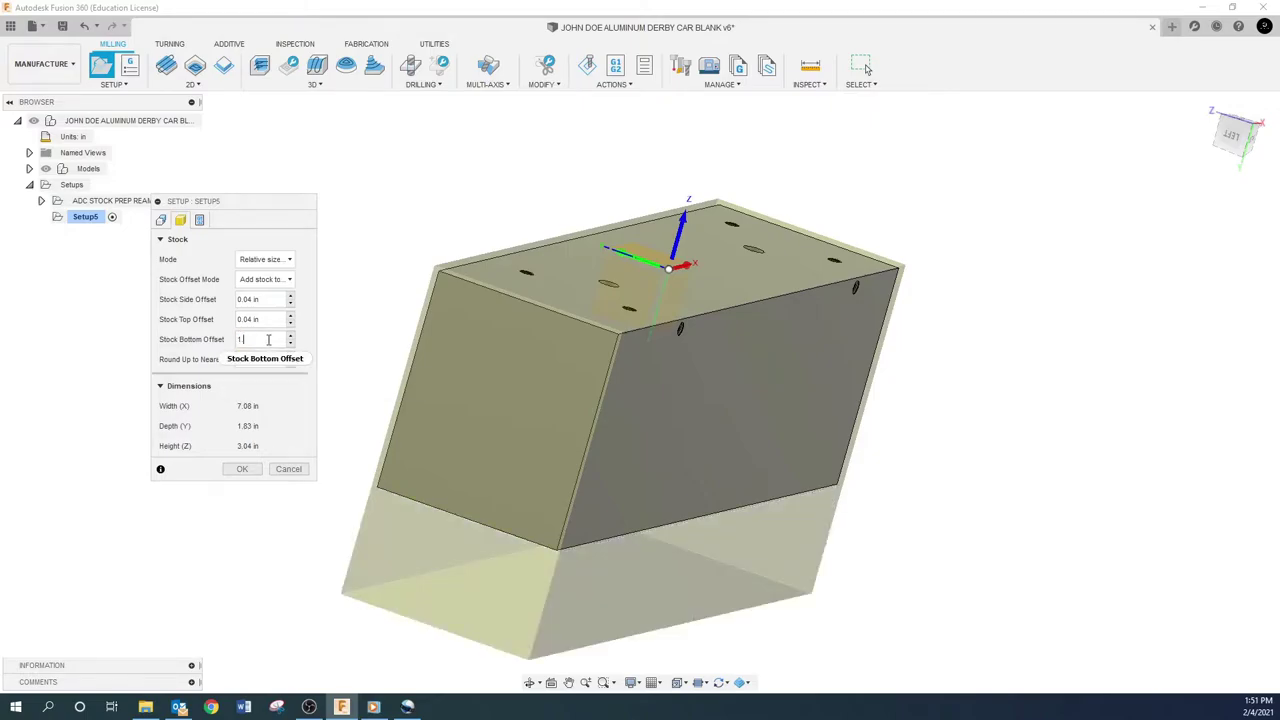
Set the stock top offset and the stock side offset to 2 in each.
{"action": "left_click_drag", "start_coordinate": [268, 340], "coordinate": [213, 320]}
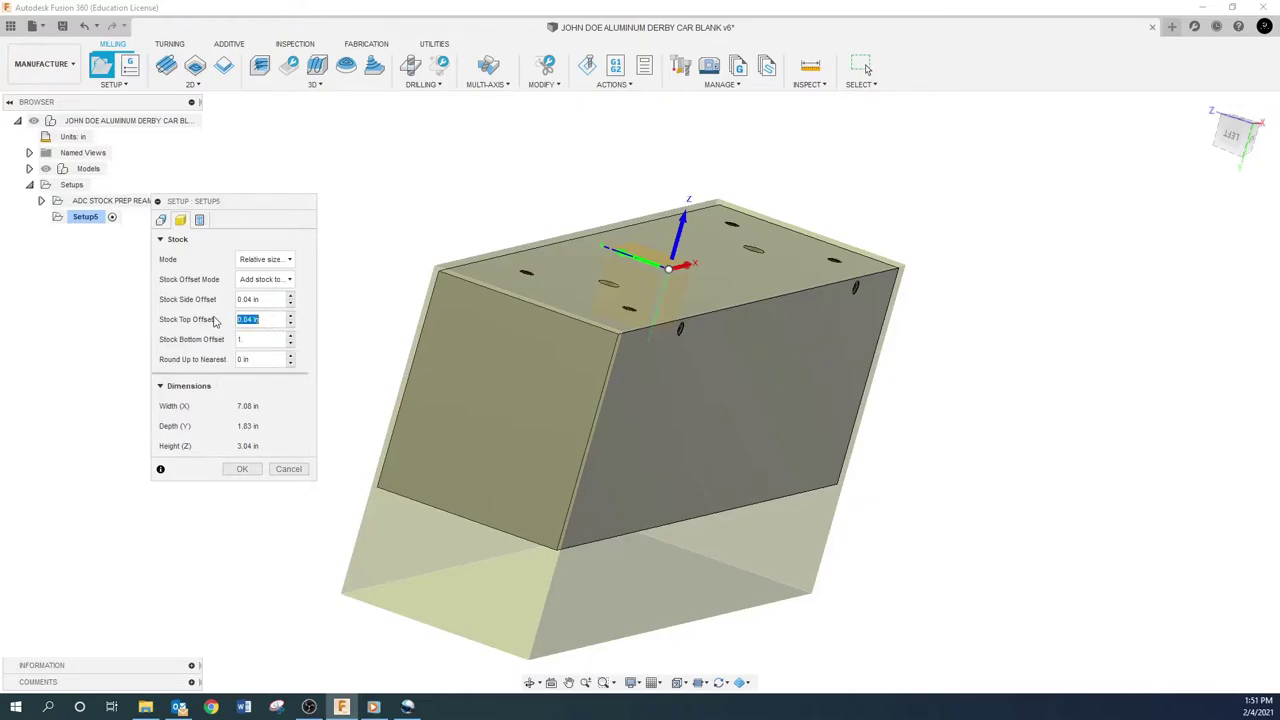
{"action": "type", "text": "2"}
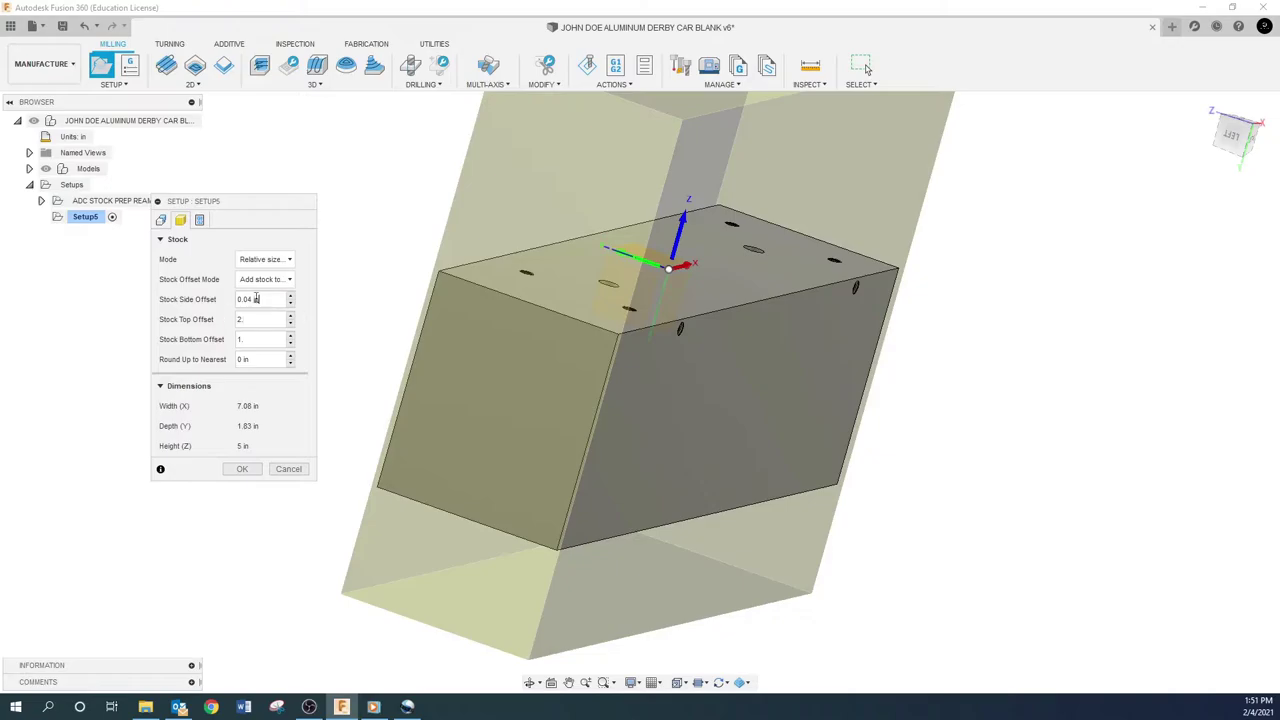
{"action": "left_click_drag", "start_coordinate": [256, 299], "coordinate": [230, 299]}
{"action": "type", "text": "2.0"}
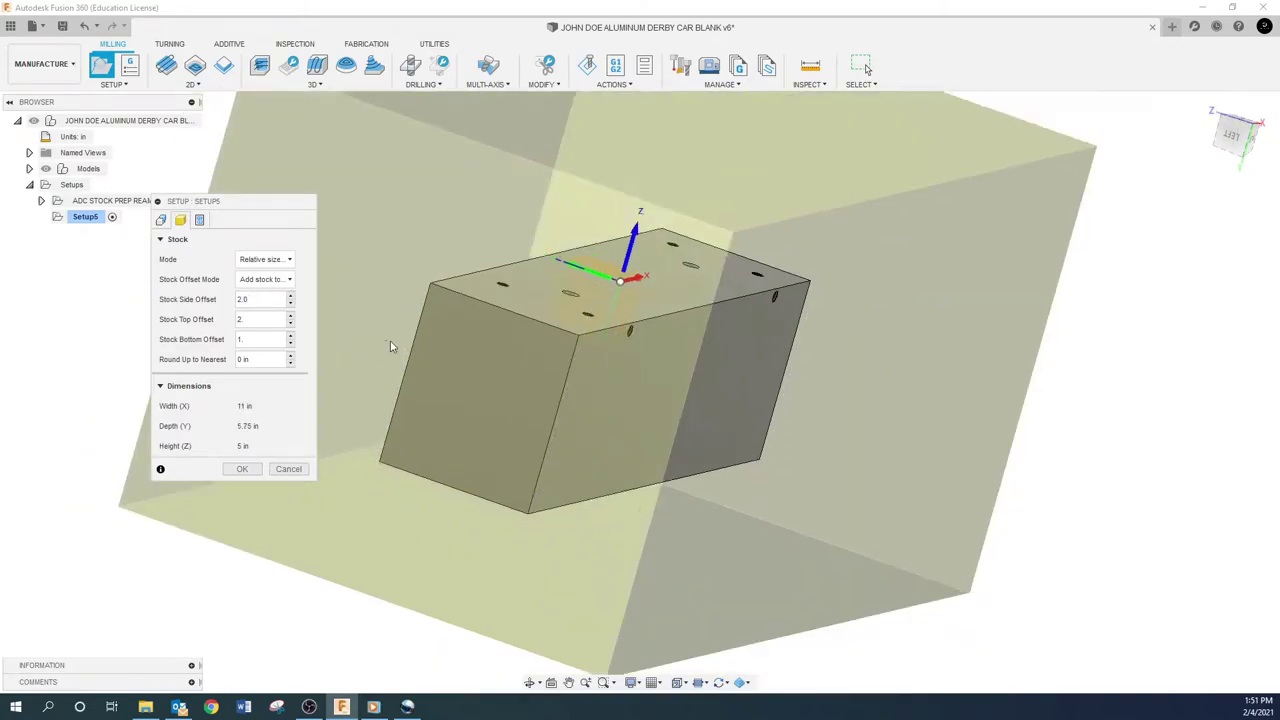
Set the stock side offset and stock top offset to 0.04 in each, and the stock bottom offset to 0.
{"action": "middle_click_drag", "start_coordinate": [429, 370], "coordinate": [360, 362], "text": "shift"}
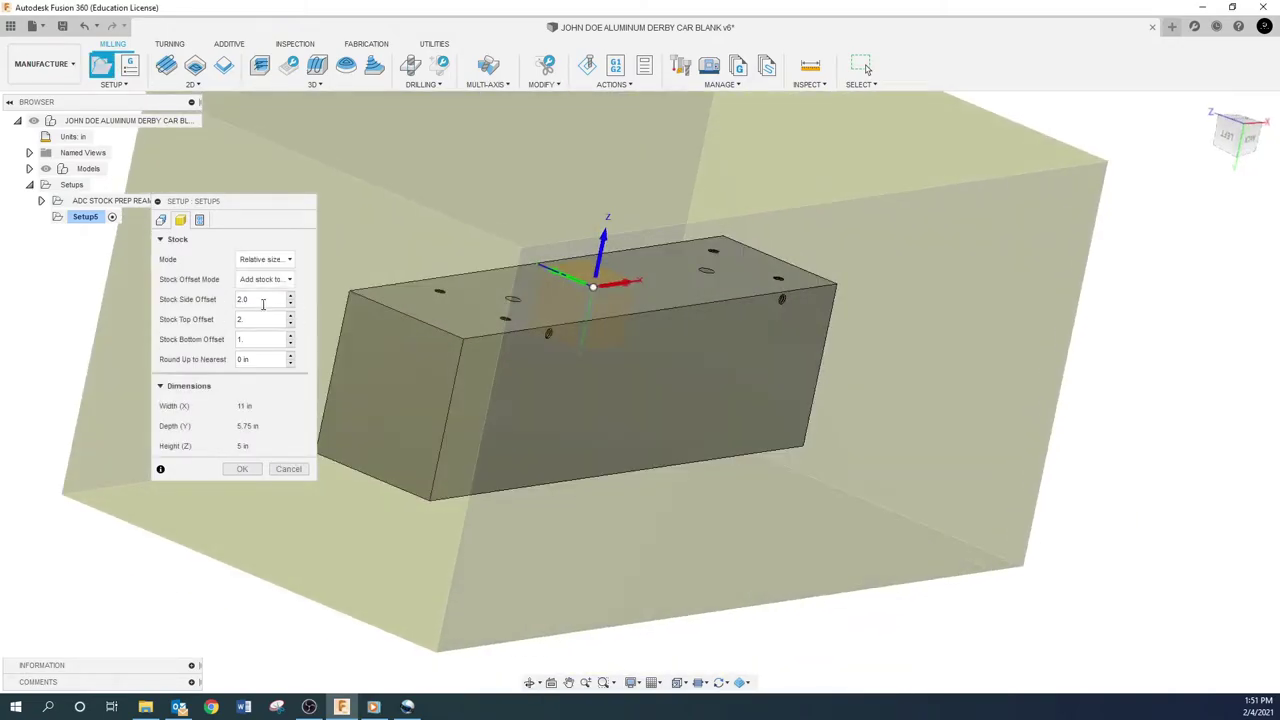
{"action": "left_click_drag", "start_coordinate": [263, 303], "coordinate": [207, 306]}
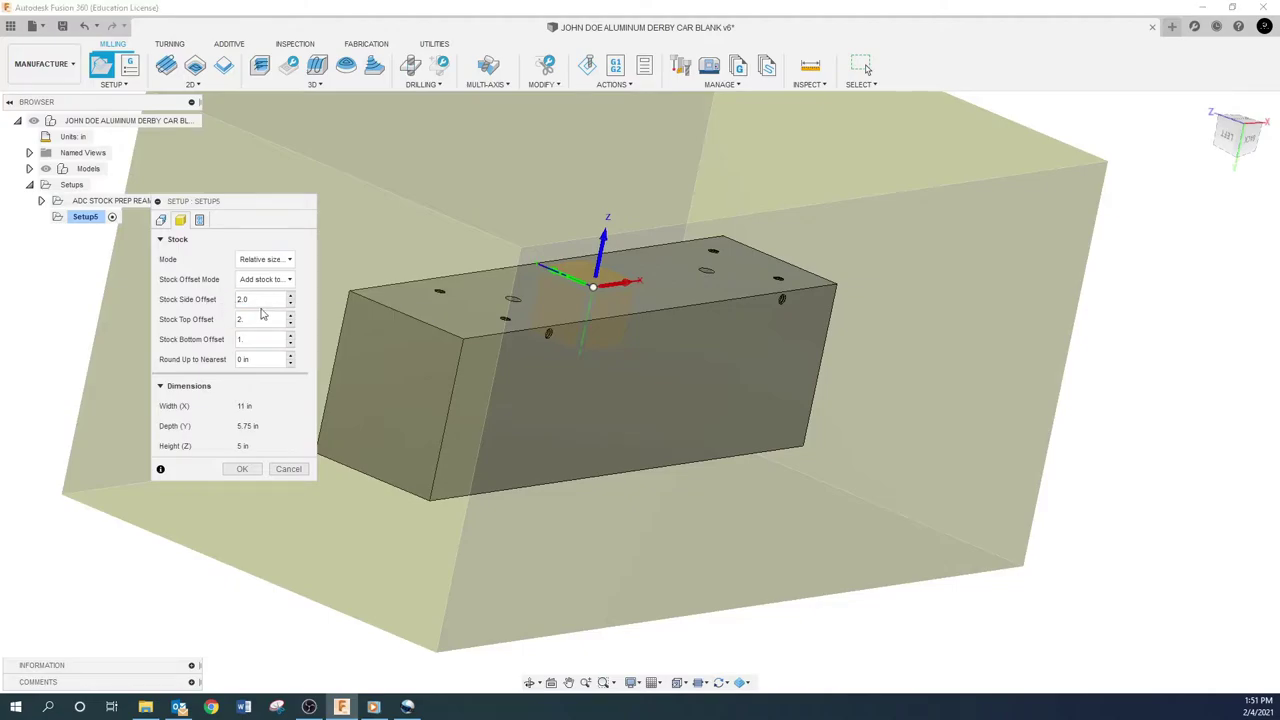
{"action": "double_click", "coordinate": [262, 298]}
{"action": "type", "text": ".04"}
{"action": "key", "text": "Tab"}
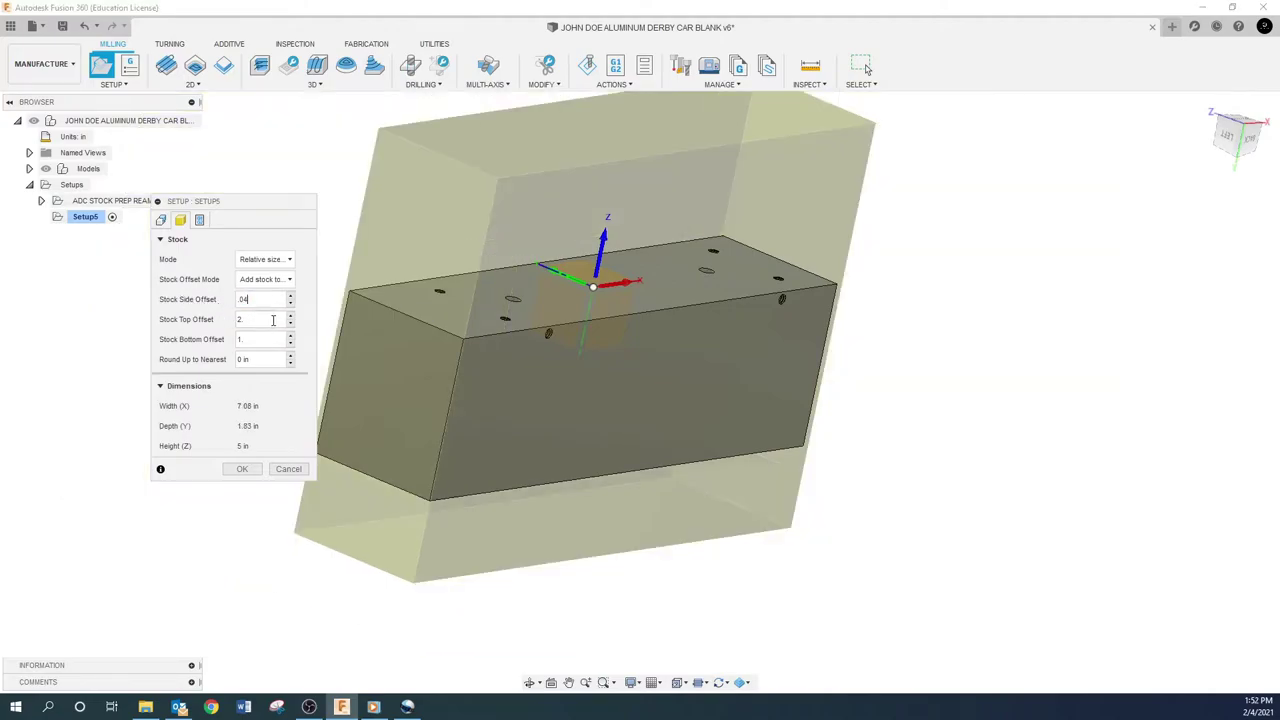
{"action": "type", "text": ".04"}
{"action": "key", "text": "Tab"}
{"action": "type", "text": "0"}
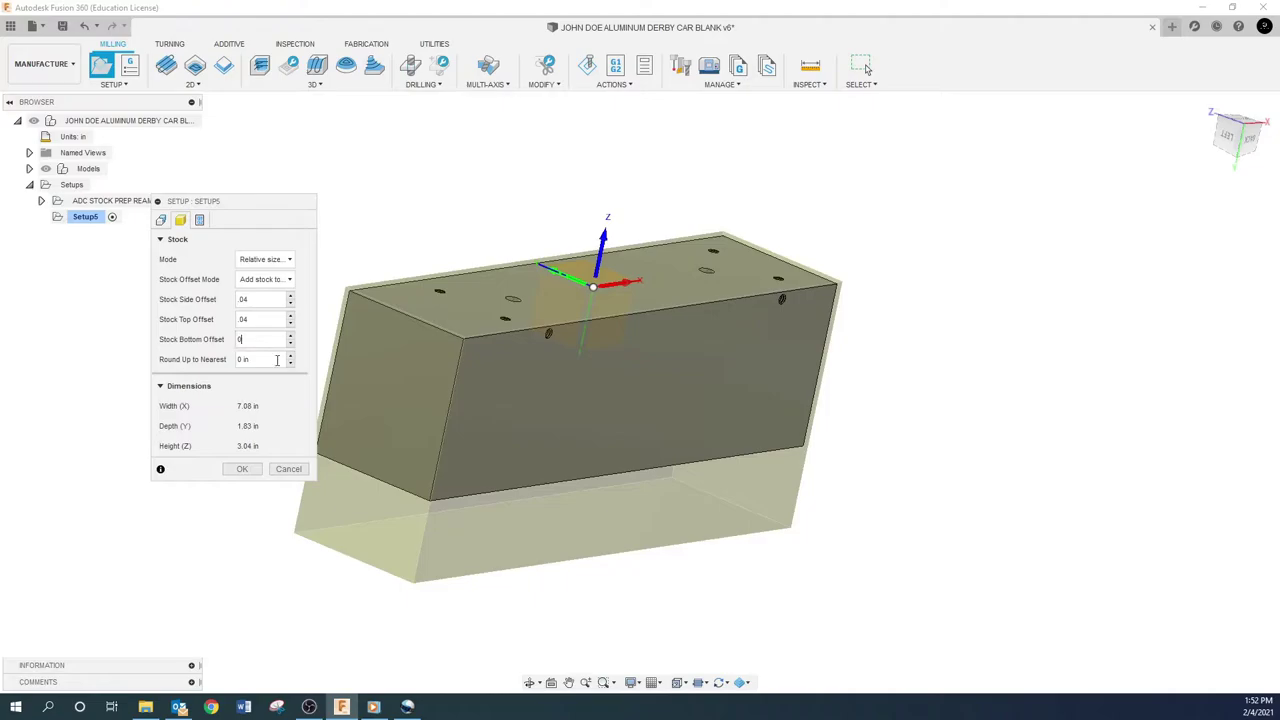
{"action": "key", "text": "Tab"}
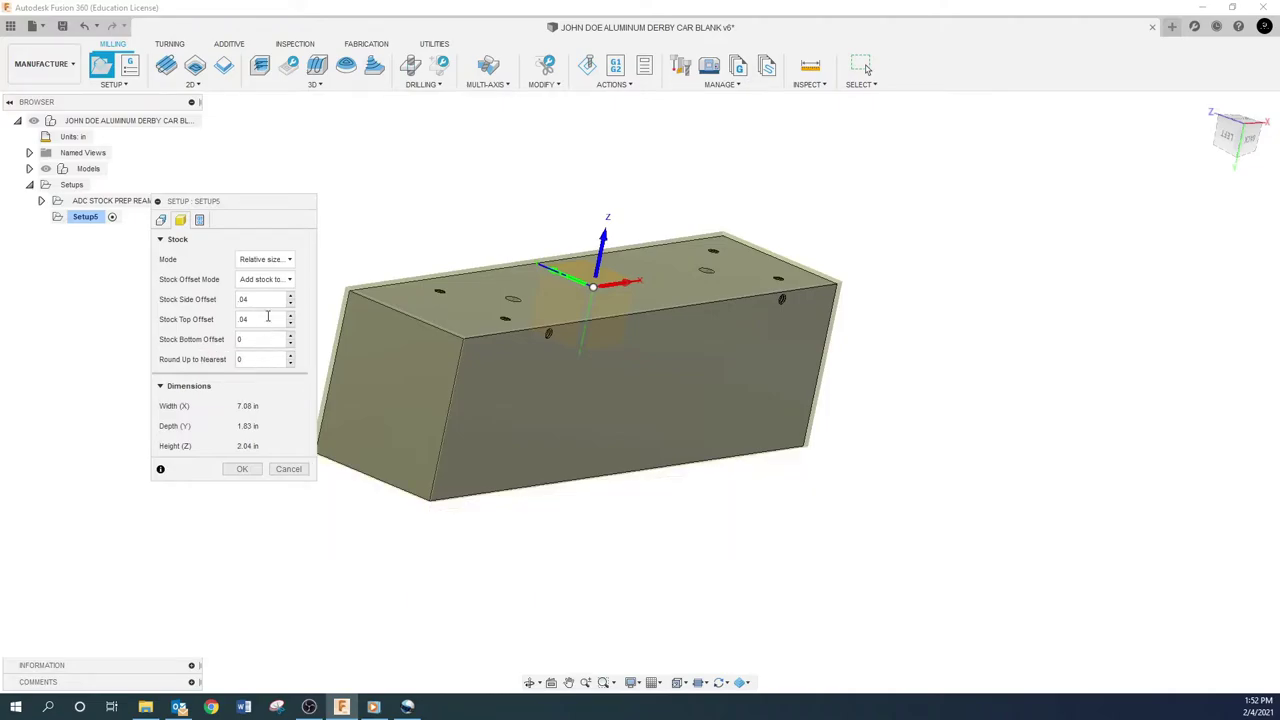
Change the stock mode to Fixed size box and set its width (X) to 7.25 in.
{"action": "left_click", "coordinate": [289, 261]}
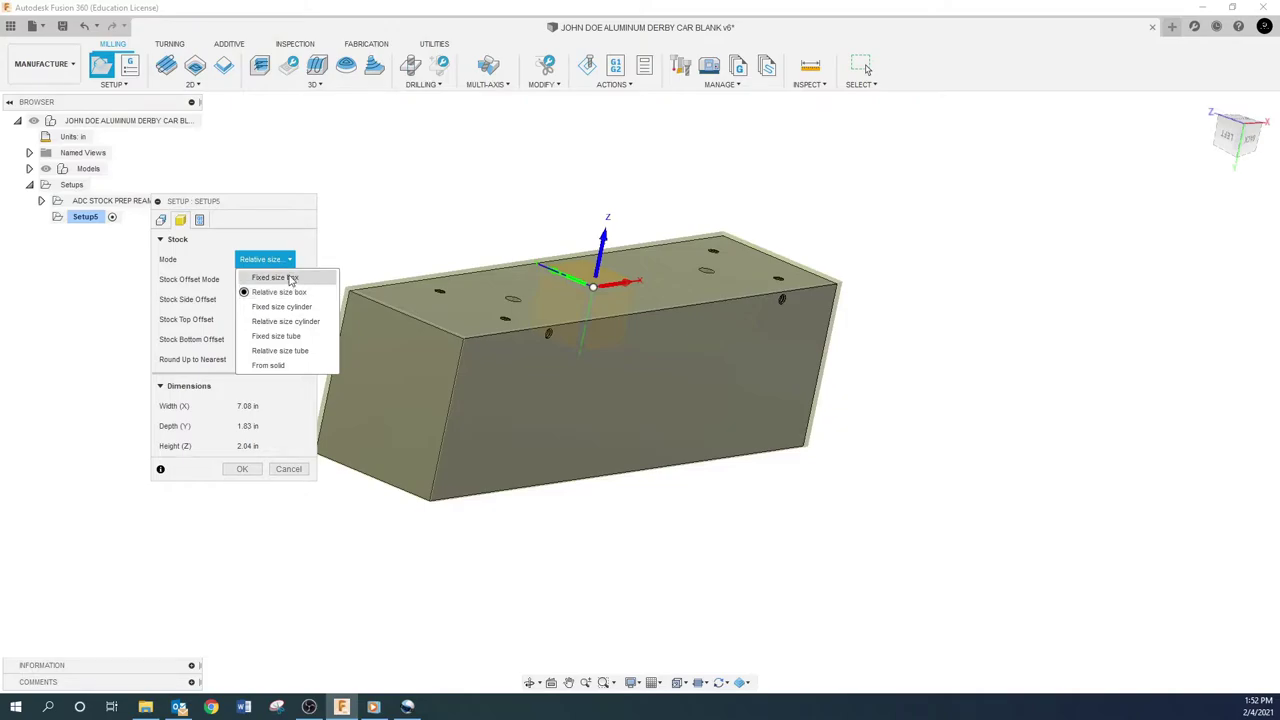
{"action": "left_click", "coordinate": [290, 278]}
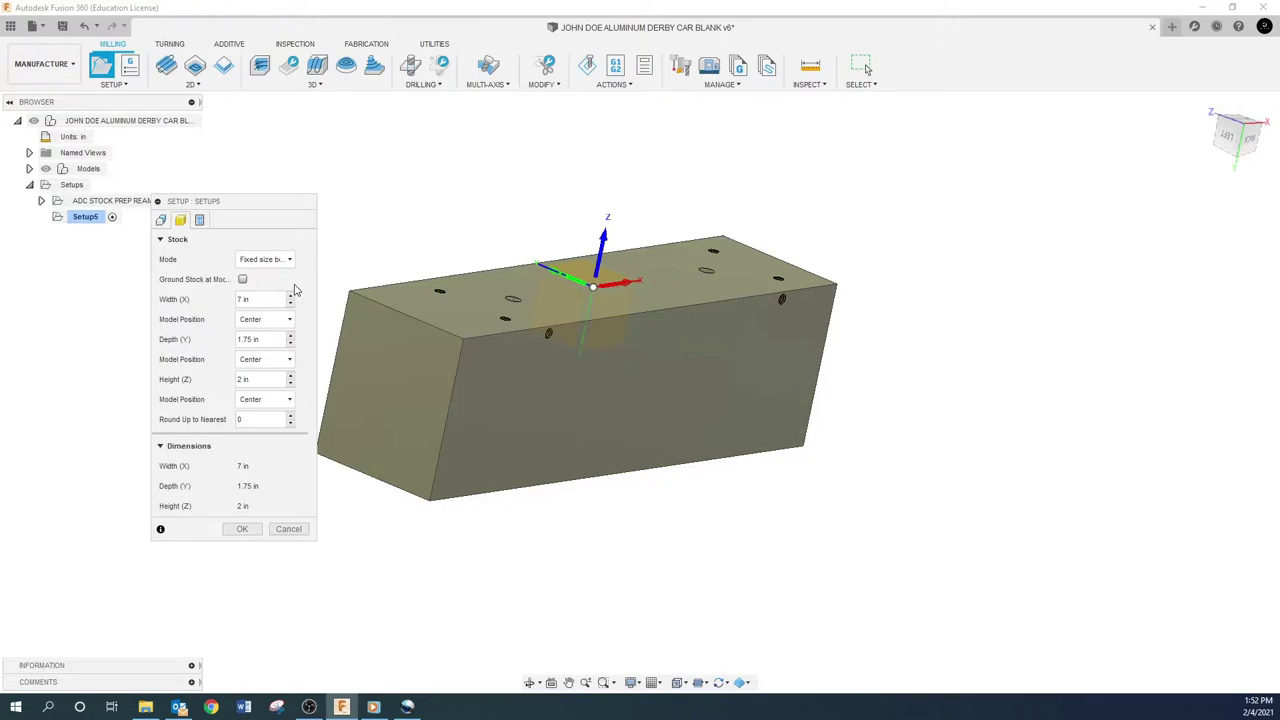
{"action": "double_click", "coordinate": [276, 298]}
{"action": "type", "text": "7.25"}
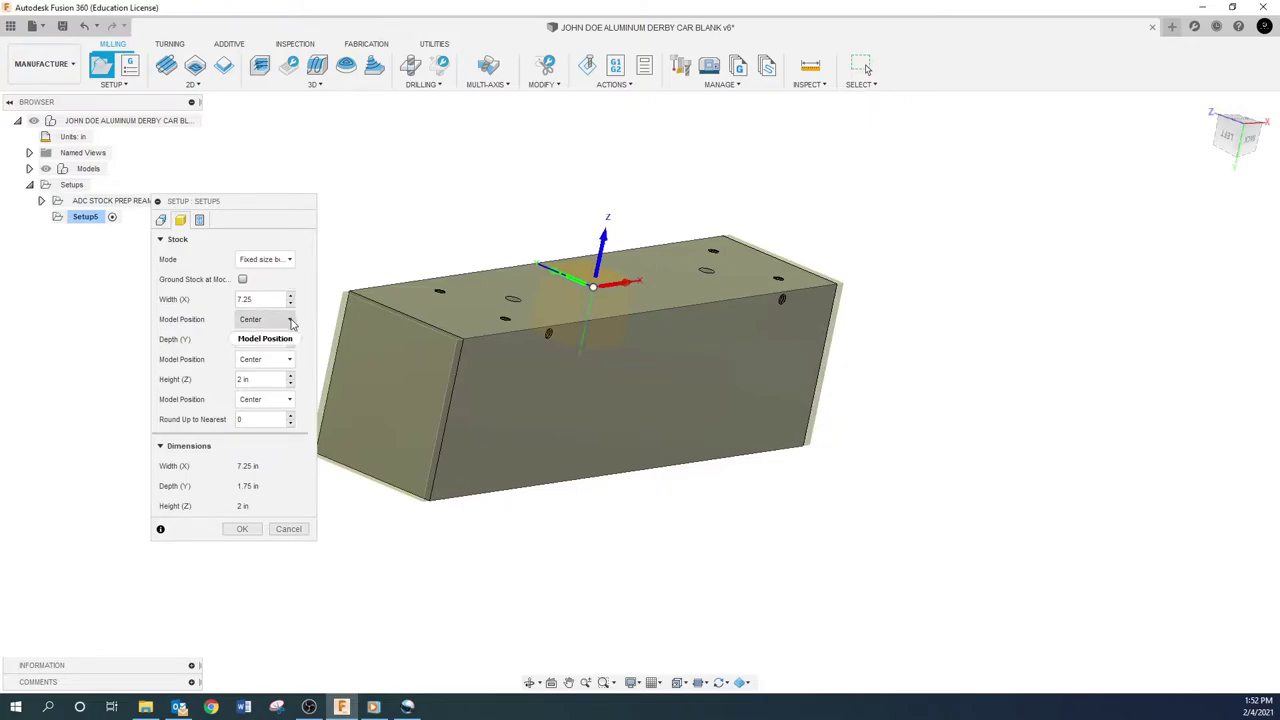
Set the width's model position to Offset from left side (-X) with an offset of 0.01 in.
{"action": "middle_click_drag", "start_coordinate": [651, 352], "coordinate": [977, 297], "text": "shift"}
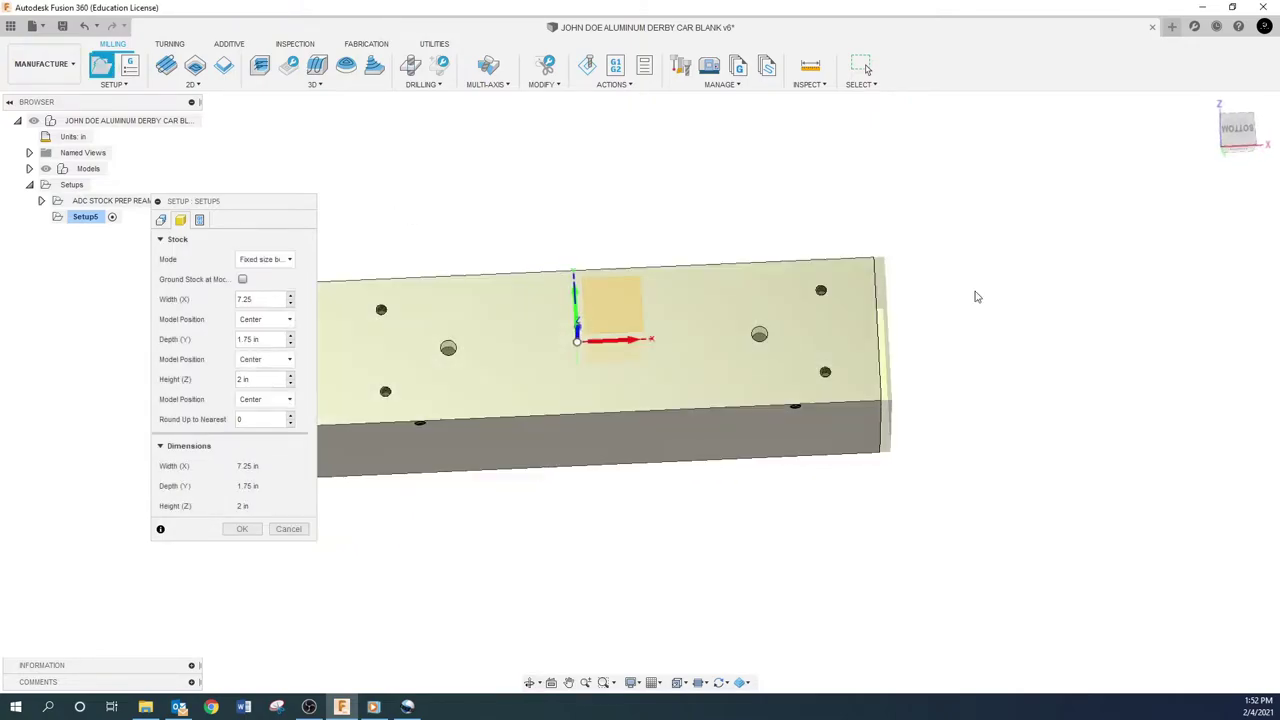
{"action": "left_click", "coordinate": [1240, 132]}
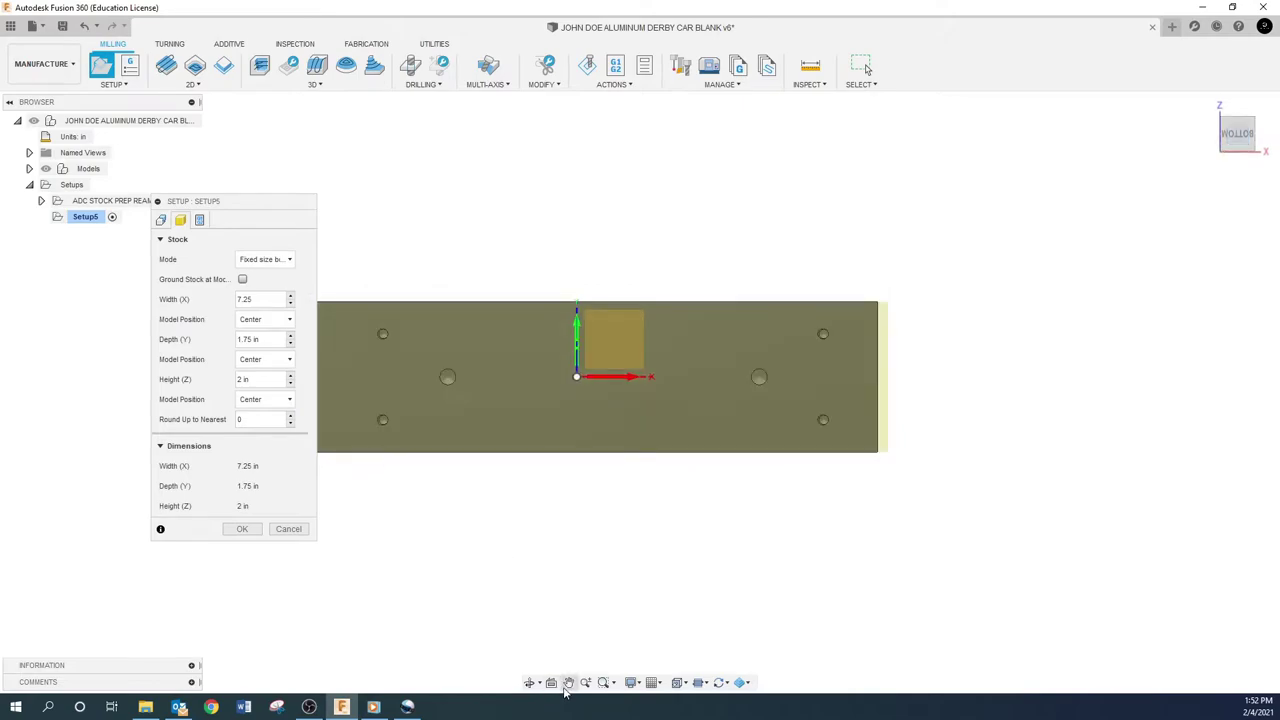
{"action": "left_click", "coordinate": [568, 682]}
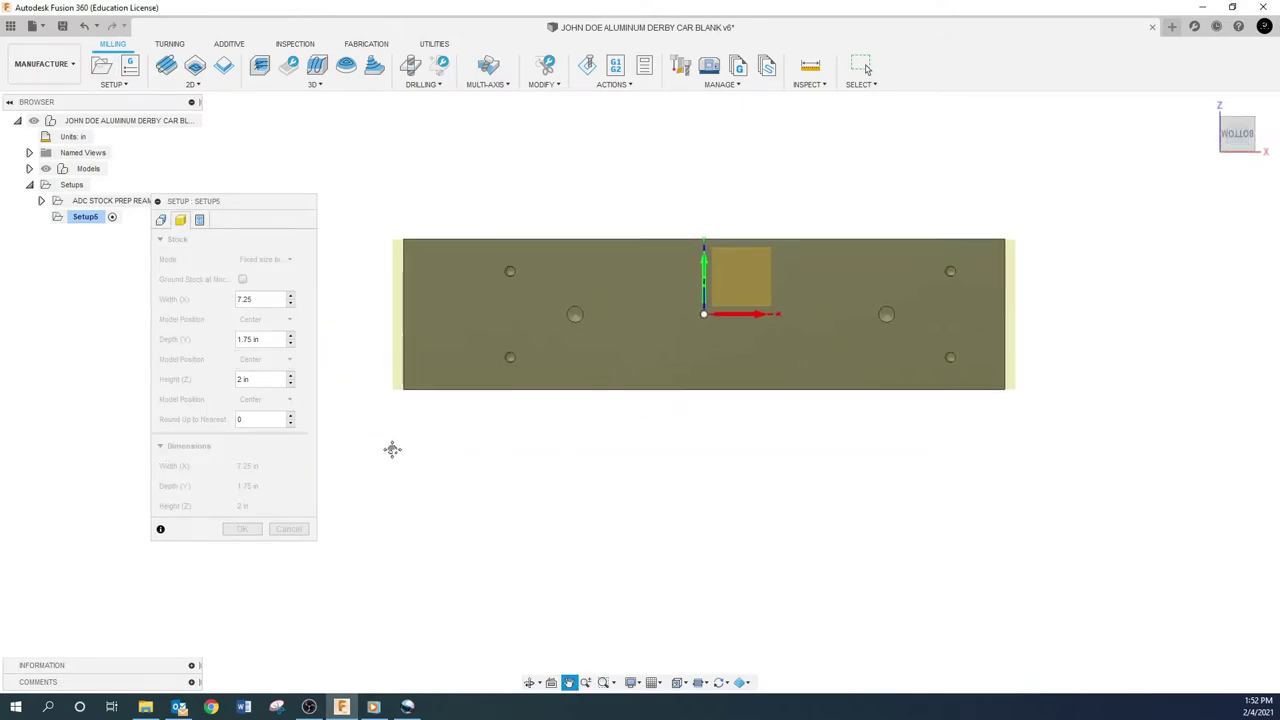
{"action": "key", "text": "Escape"}
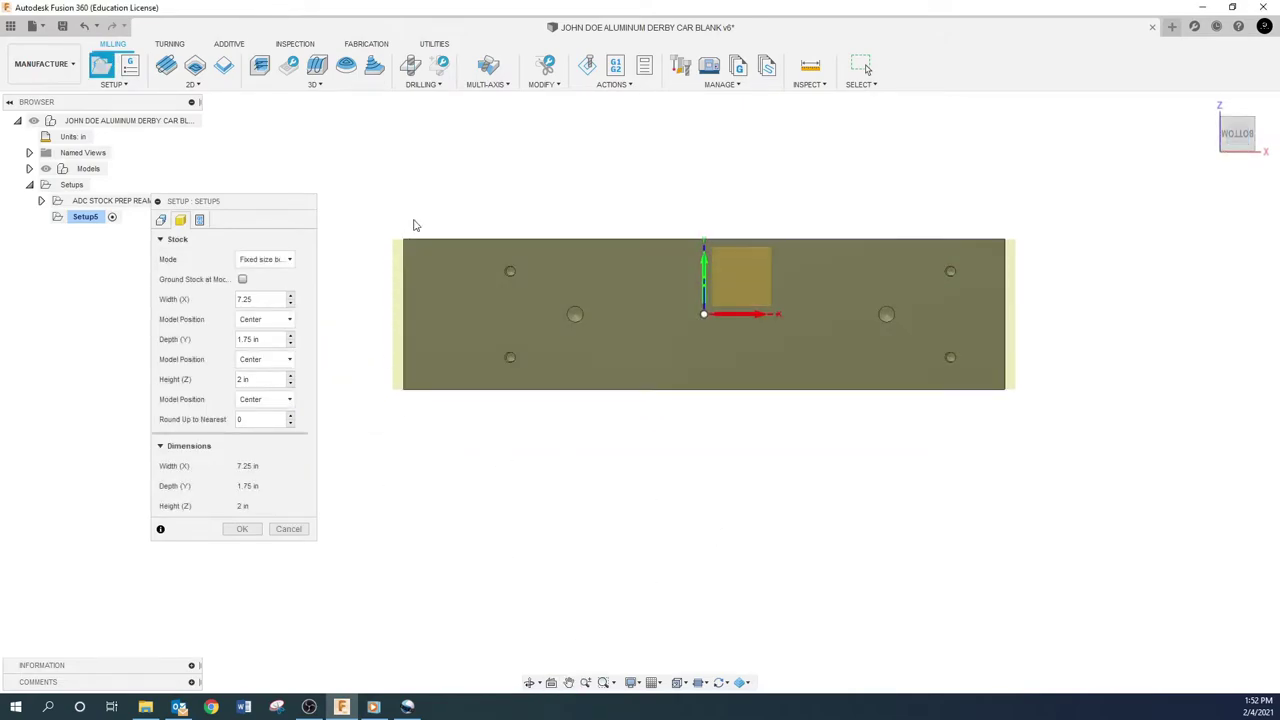
{"action": "left_click", "coordinate": [284, 320]}
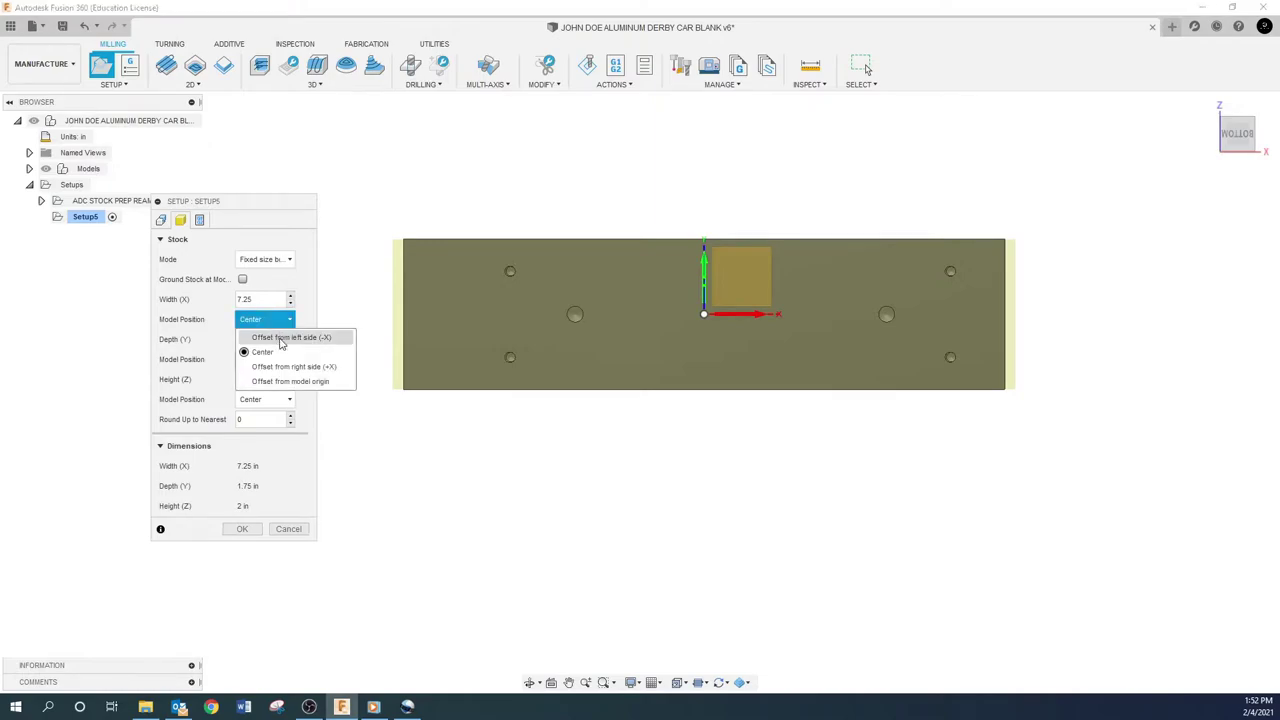
{"action": "left_click", "coordinate": [282, 338]}
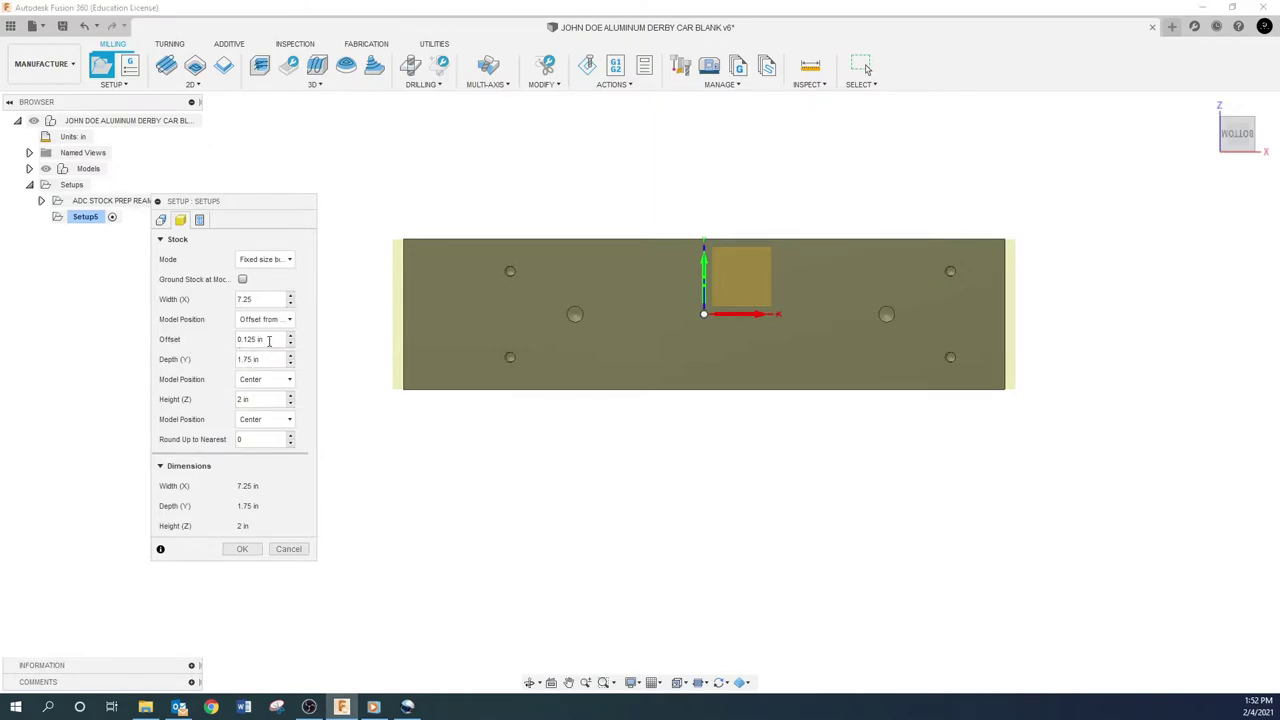
{"action": "left_click", "coordinate": [285, 320]}
{"action": "left_click", "coordinate": [280, 336]}
{"action": "left_click_drag", "start_coordinate": [264, 340], "coordinate": [218, 346]}
{"action": "type", "text": ".01"}
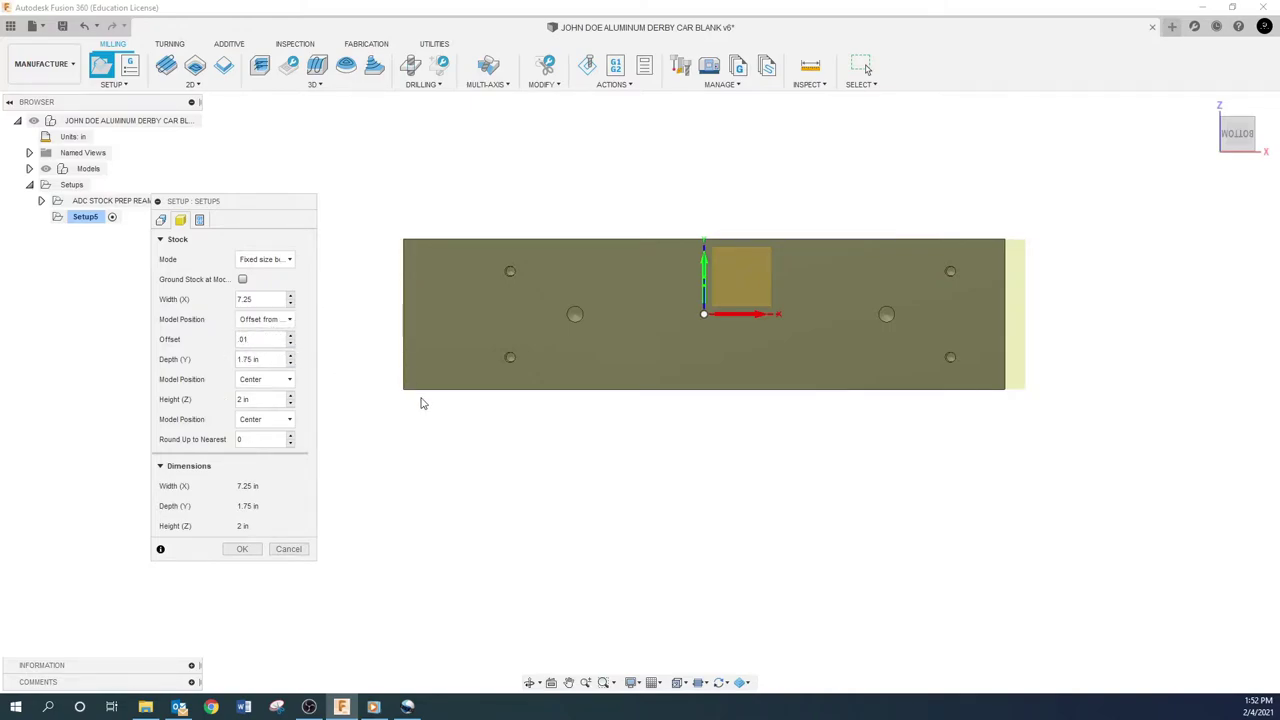
Inspect the stock at the block's left corner and set the width's model position back to Center.
{"action": "middle_click_drag", "start_coordinate": [420, 400], "coordinate": [423, 374], "text": "shift"}
{"action": "scroll", "coordinate": [415, 360], "scroll_direction": "up", "scroll_amount": 3}
{"action": "scroll", "coordinate": [415, 360], "scroll_direction": "up", "scroll_amount": 4}
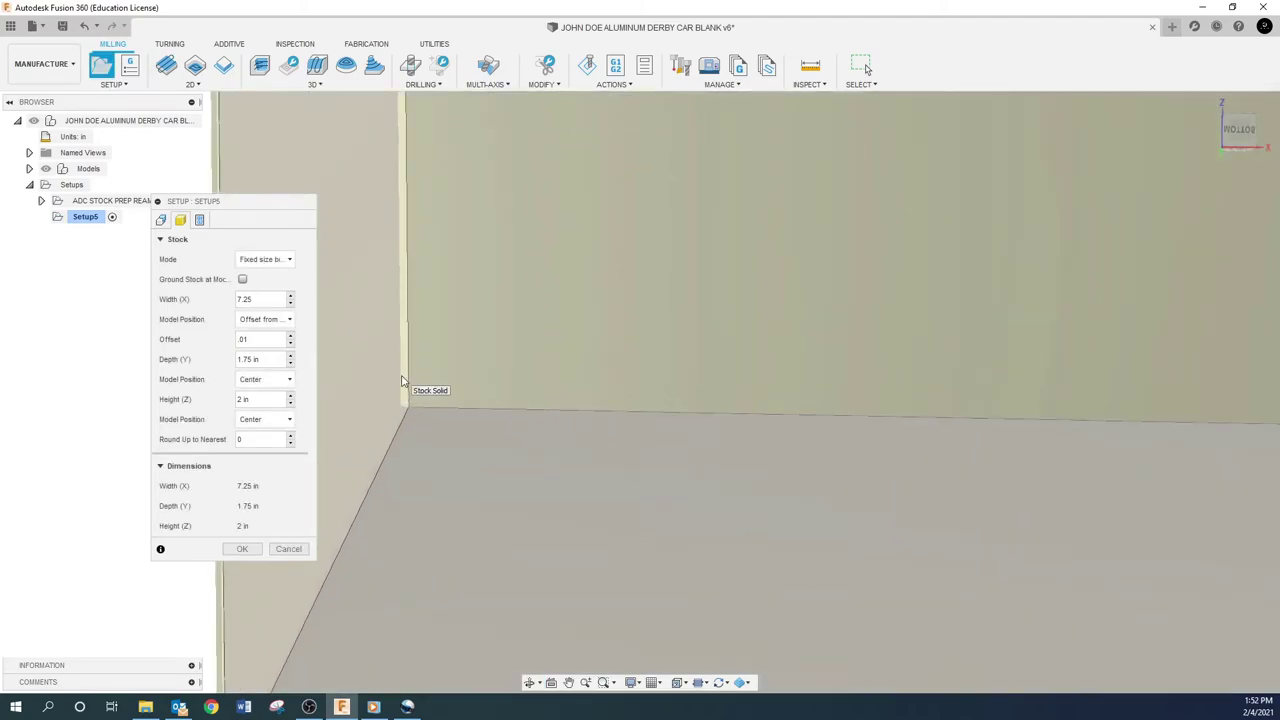
{"action": "scroll", "coordinate": [406, 380], "scroll_direction": "down", "scroll_amount": 5}
{"action": "scroll", "coordinate": [404, 381], "scroll_direction": "down", "scroll_amount": 3}
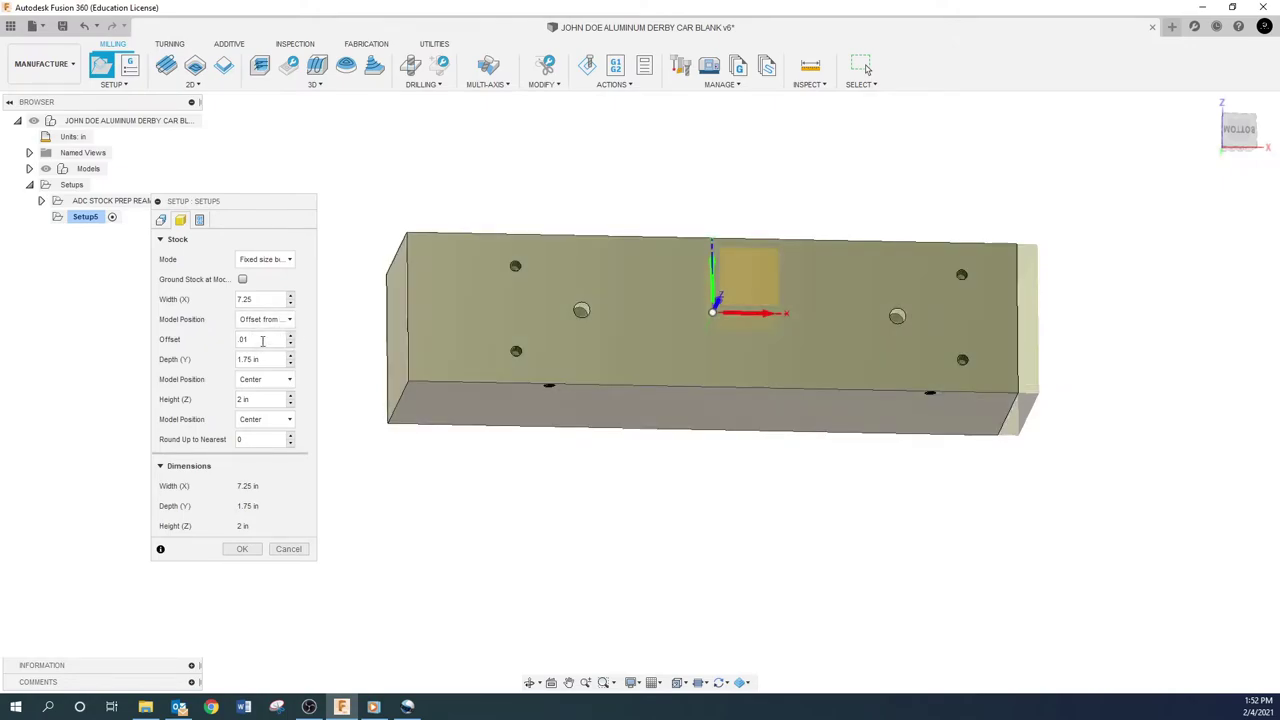
{"action": "left_click", "coordinate": [288, 320]}
{"action": "left_click", "coordinate": [263, 352]}
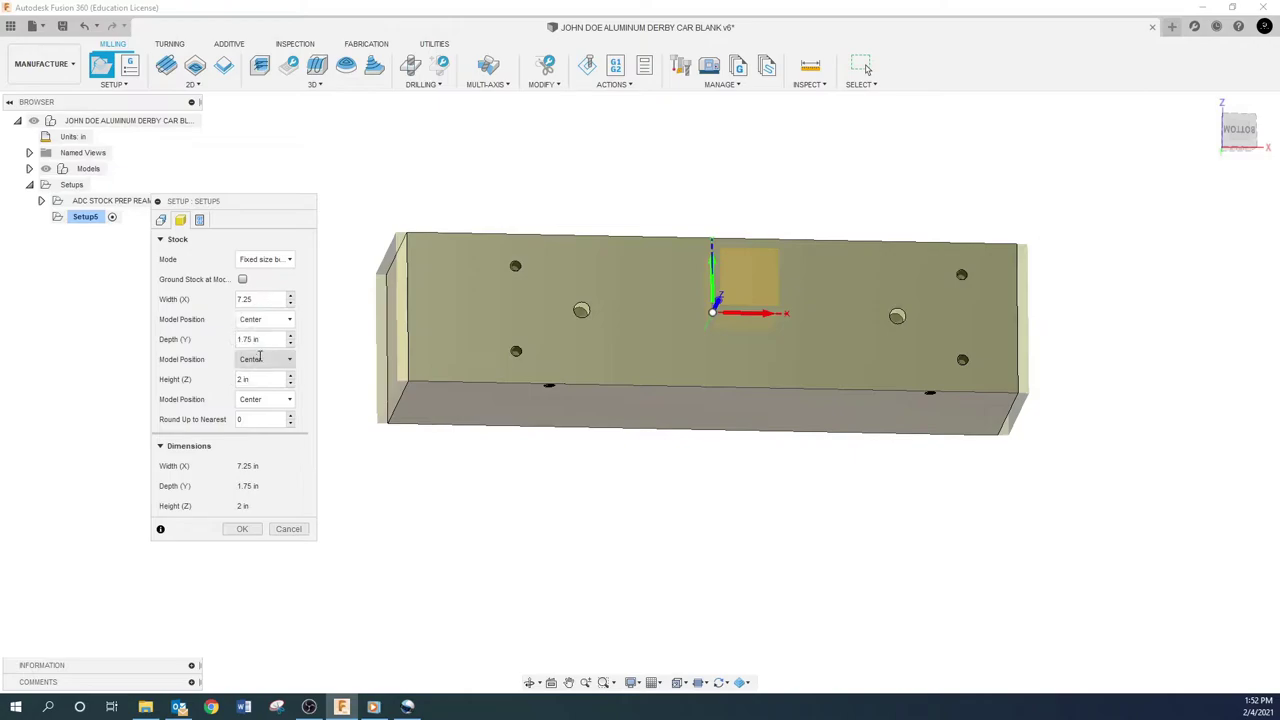
Set the fixed stock box's depth (Y) to 2.0 in and its height (Z) to 3.0 in.
{"action": "middle_click_drag", "start_coordinate": [343, 429], "coordinate": [346, 389], "text": "shift"}
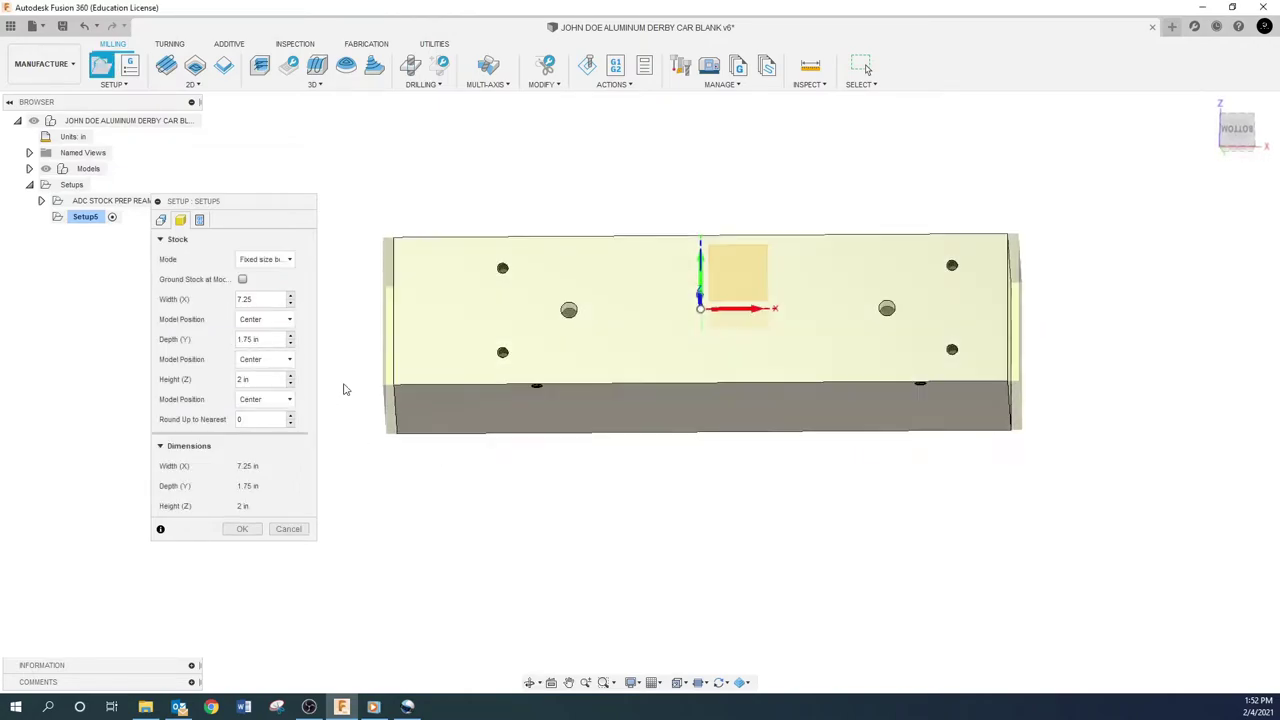
{"action": "left_click", "coordinate": [268, 341]}
{"action": "type", "text": "2.0"}
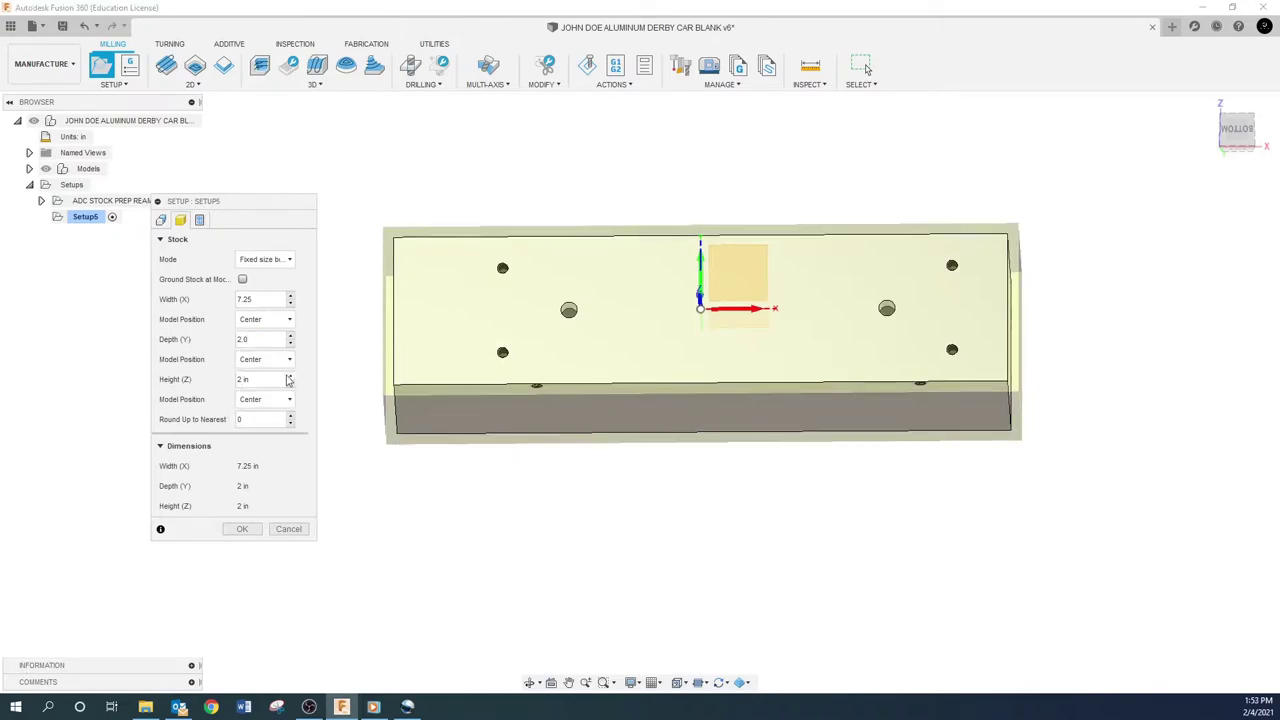
{"action": "middle_click_drag", "start_coordinate": [381, 437], "coordinate": [375, 393], "text": "shift"}
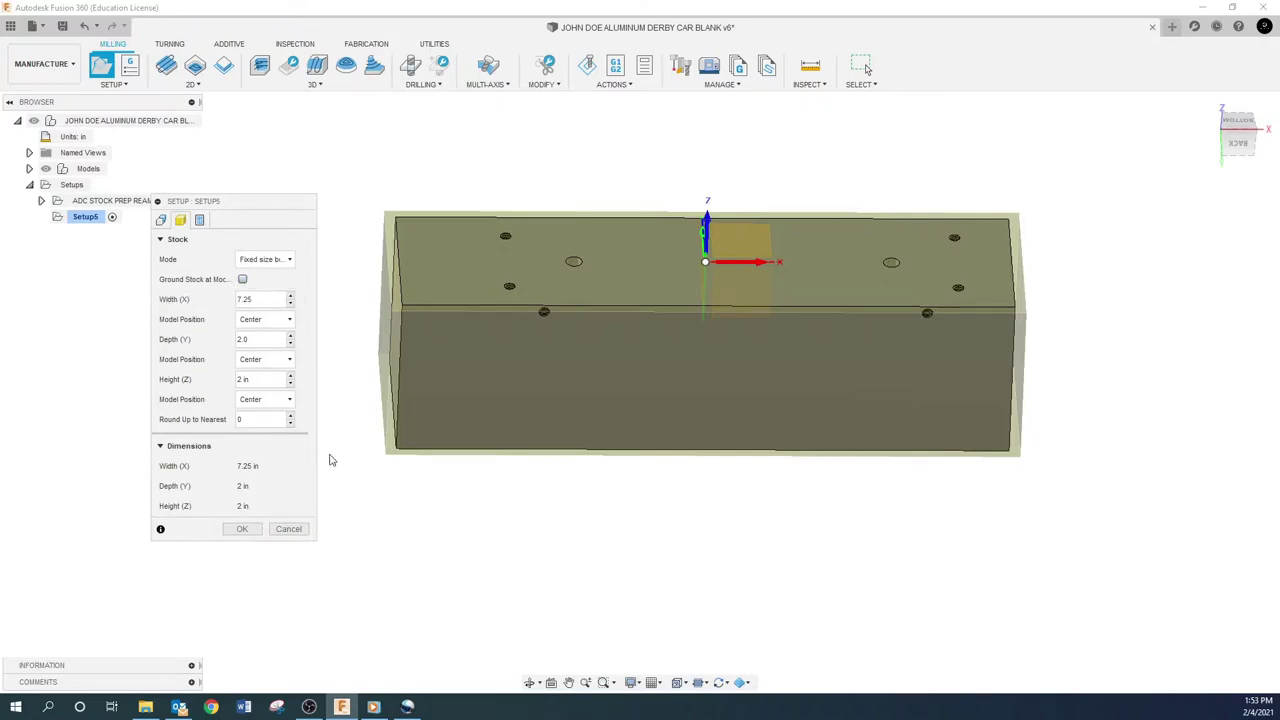
{"action": "middle_click_drag", "start_coordinate": [574, 457], "coordinate": [636, 458], "text": "shift"}
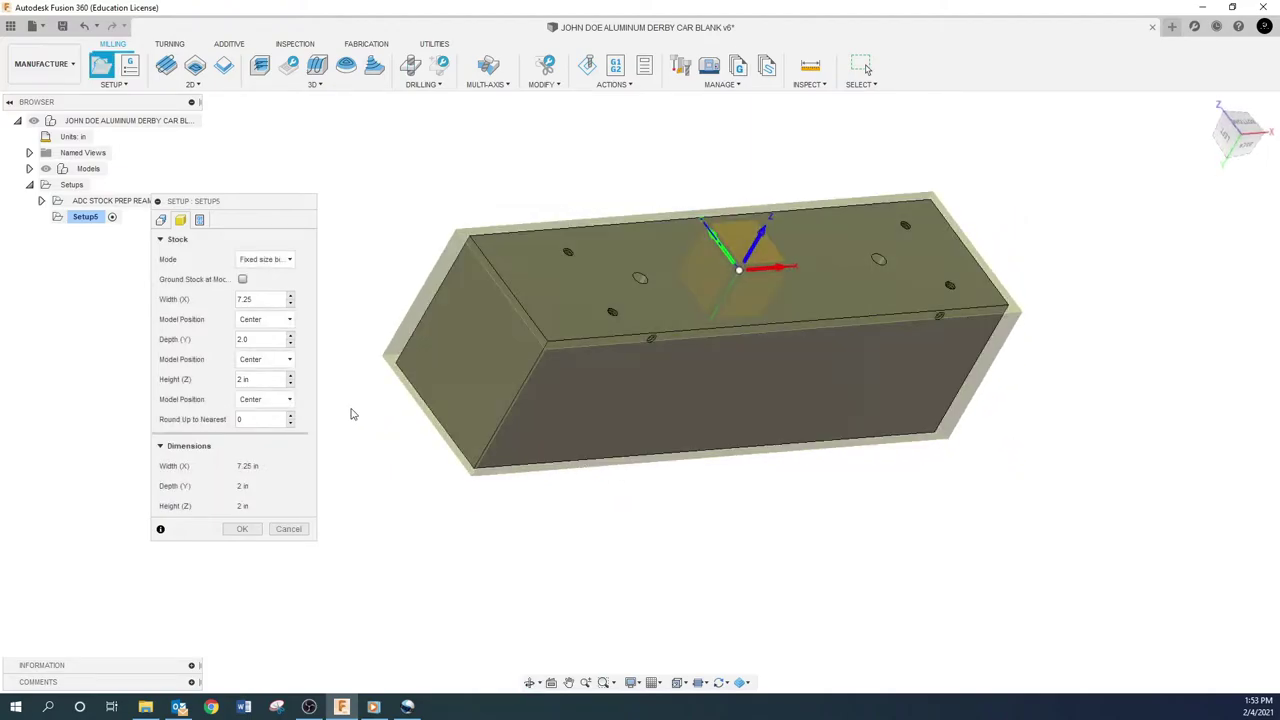
{"action": "left_click", "coordinate": [273, 379]}
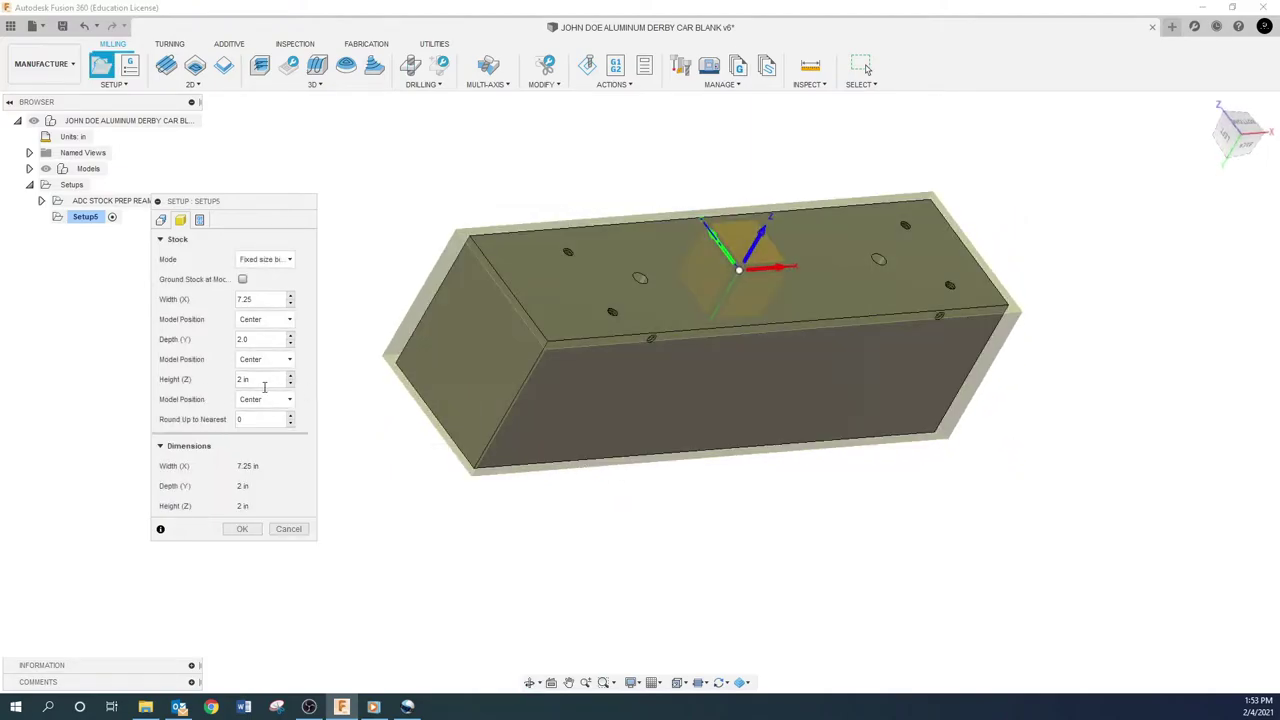
{"action": "left_click_drag", "start_coordinate": [262, 379], "coordinate": [178, 373]}
{"action": "type", "text": "3.0"}
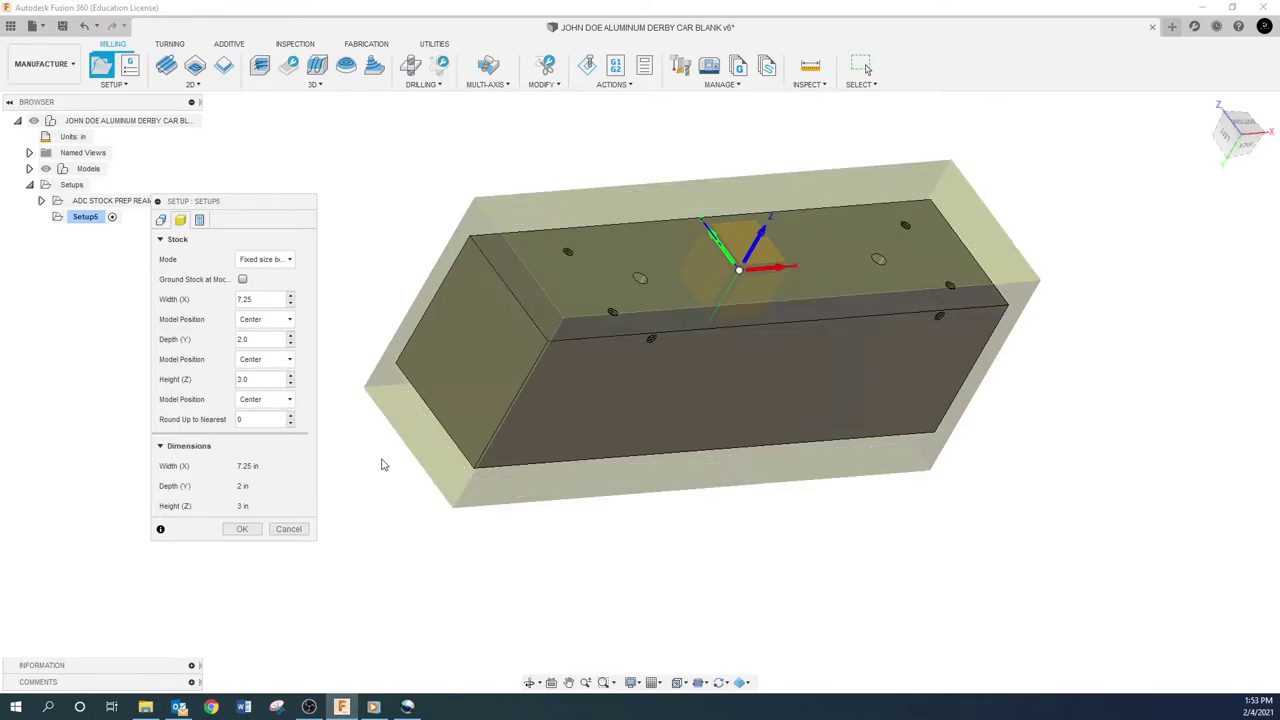
Set the height's model position to Offset from top (+Z) with an offset of 0.005 in.
{"action": "left_click", "coordinate": [289, 400]}
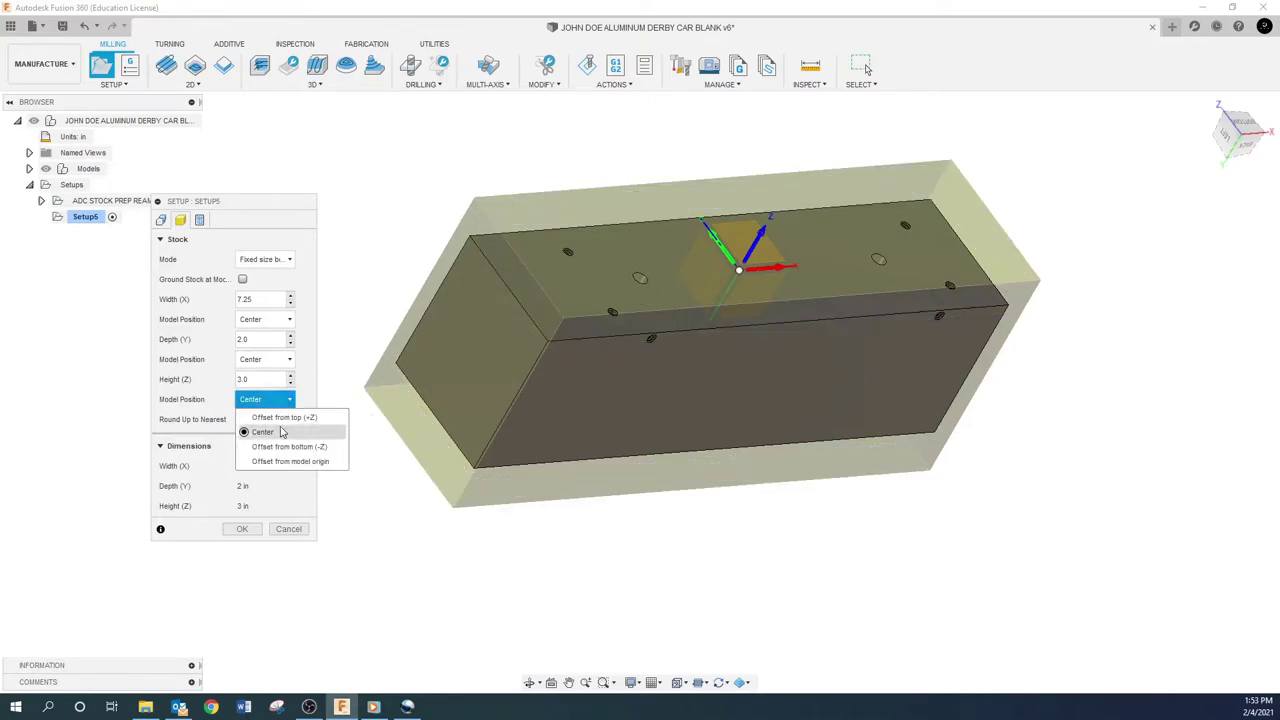
{"action": "left_click", "coordinate": [286, 418]}
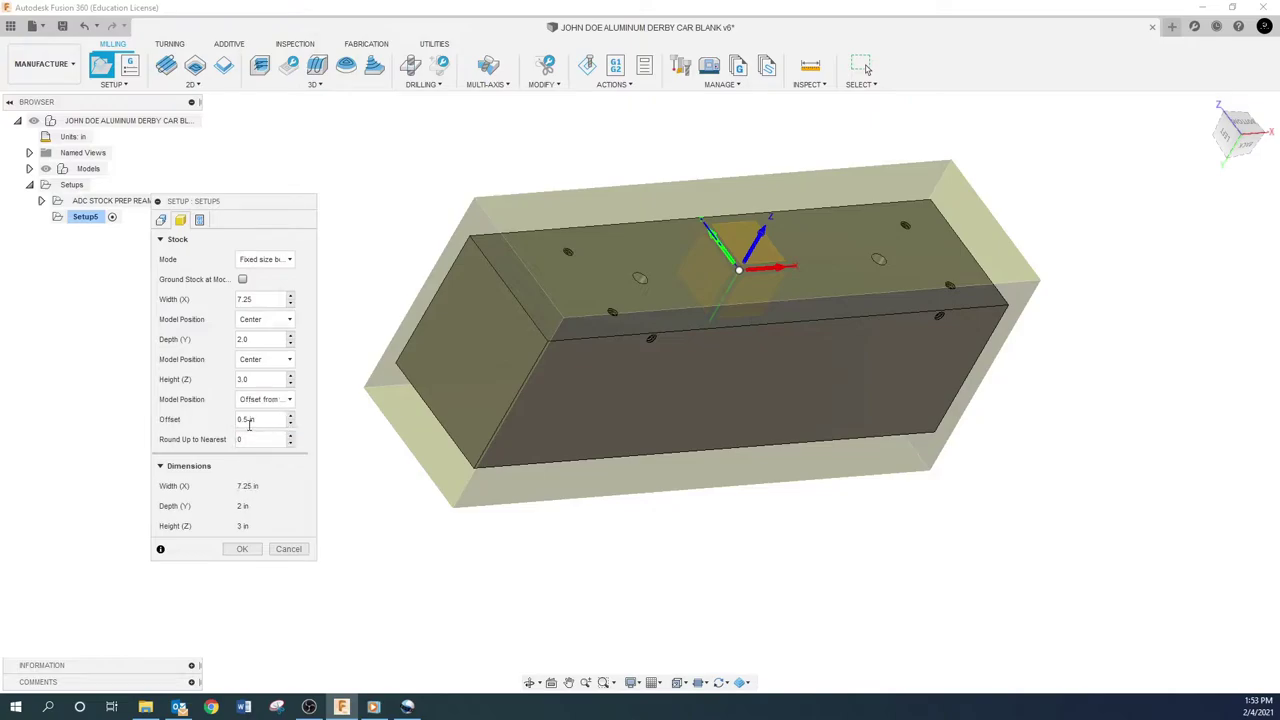
{"action": "key", "text": "ctrl+a"}
{"action": "type", "text": ".005"}
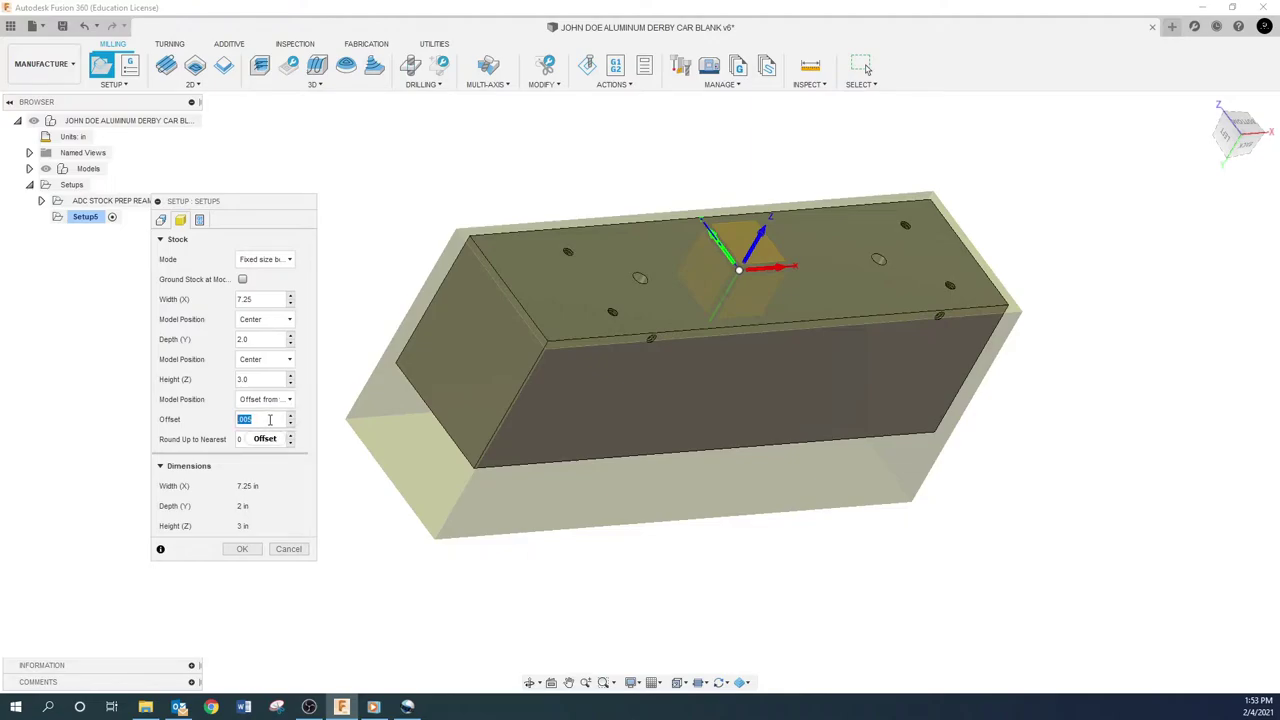
Try a 2 in offset from the top of the stock, and set it to 1.0 in instead.
{"action": "type", "text": "2."}
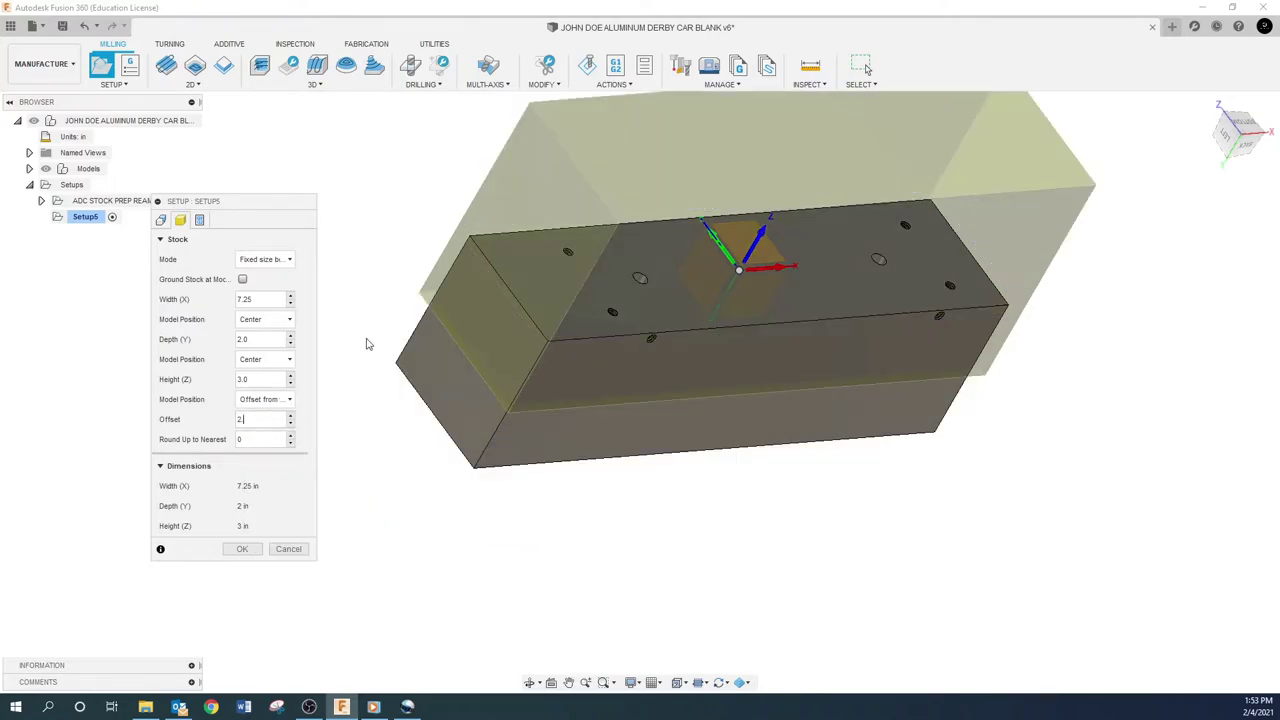
{"action": "key", "text": "BackSpace"}
{"action": "key", "text": "BackSpace"}
{"action": "type", "text": "1.0"}
{"action": "middle_click_drag", "start_coordinate": [419, 513], "coordinate": [454, 503], "text": "shift"}
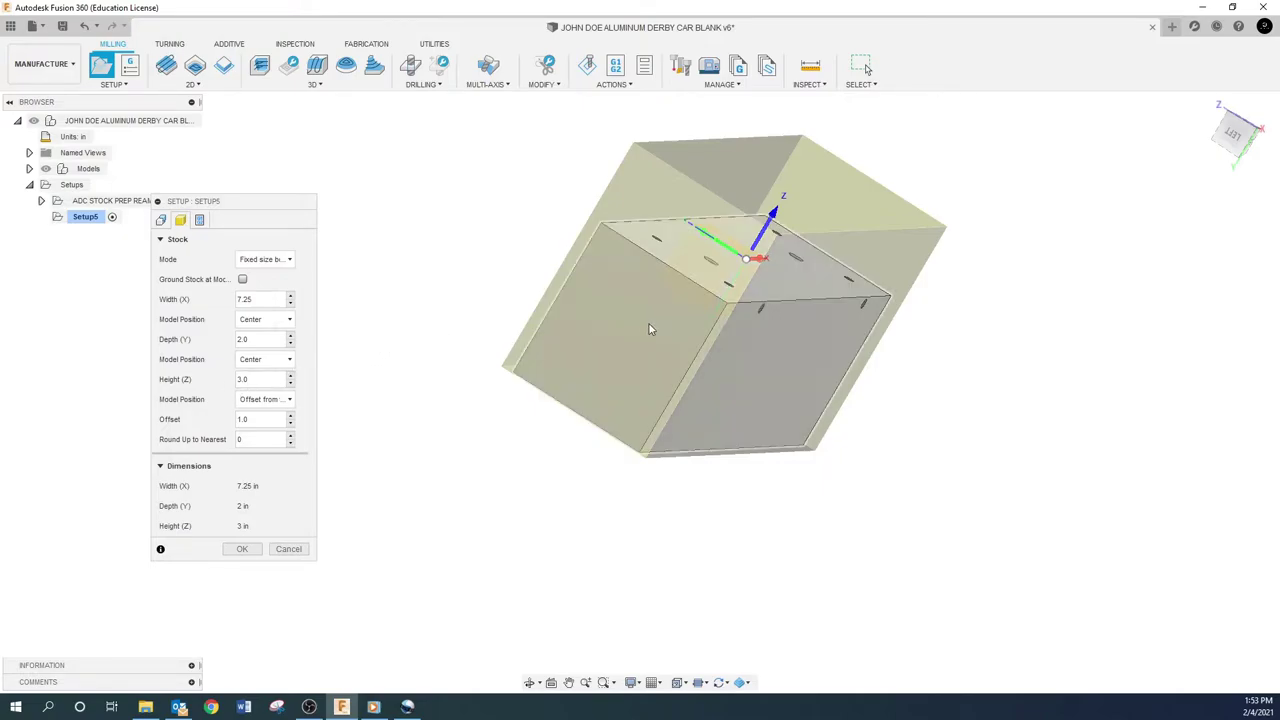
{"action": "middle_click_drag", "start_coordinate": [703, 286], "coordinate": [674, 277], "text": "shift"}
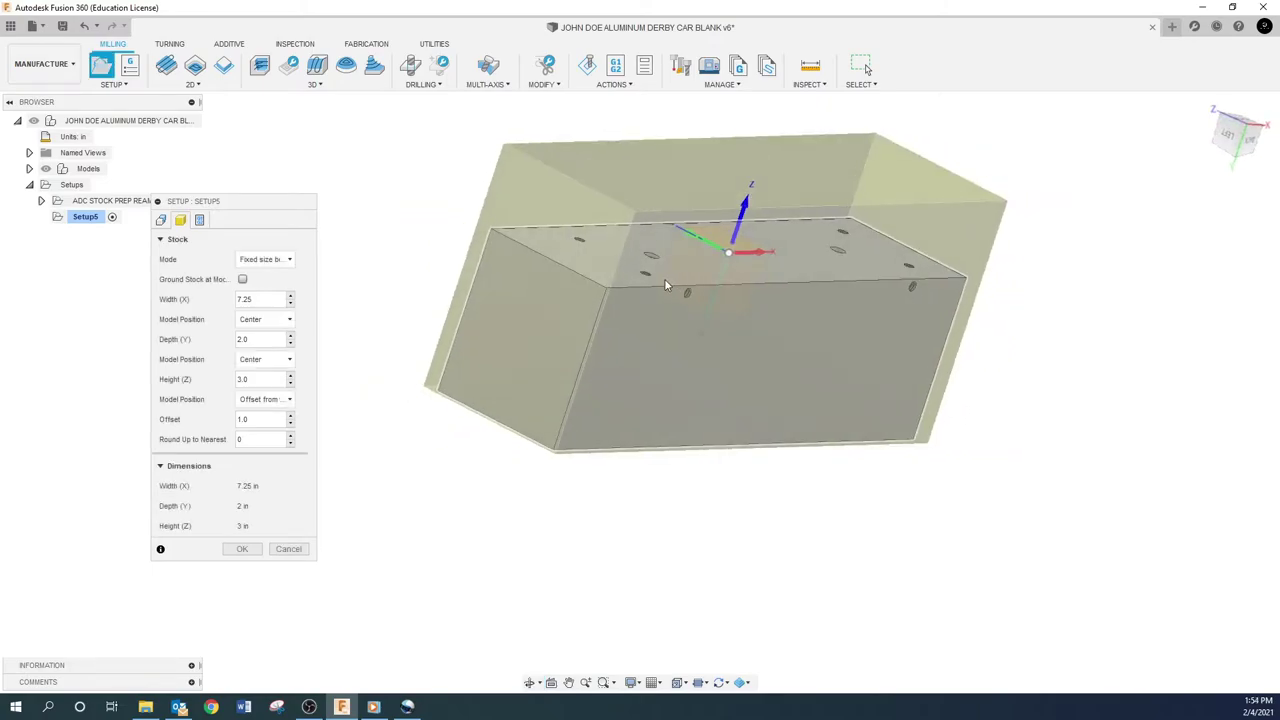
Change the work coordinate system's origin type to Stock box point.
{"action": "left_click", "coordinate": [161, 220]}
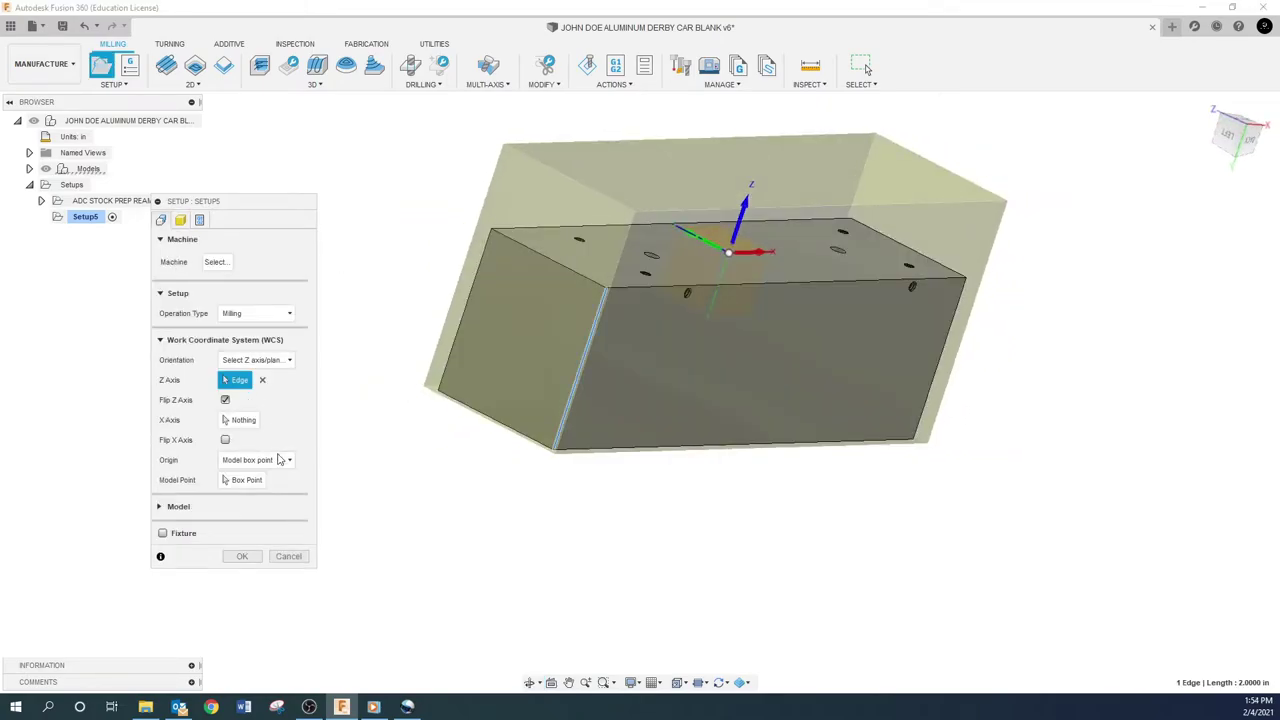
{"action": "left_click", "coordinate": [283, 463]}
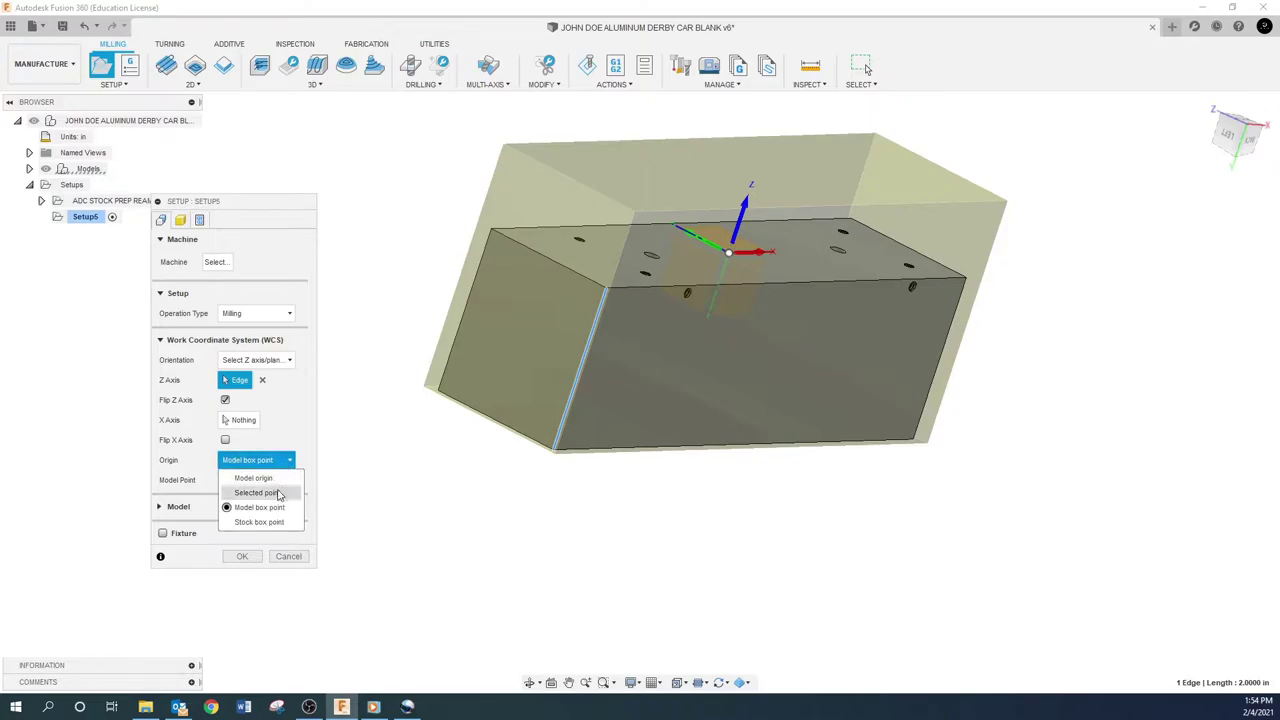
{"action": "left_click", "coordinate": [278, 528]}
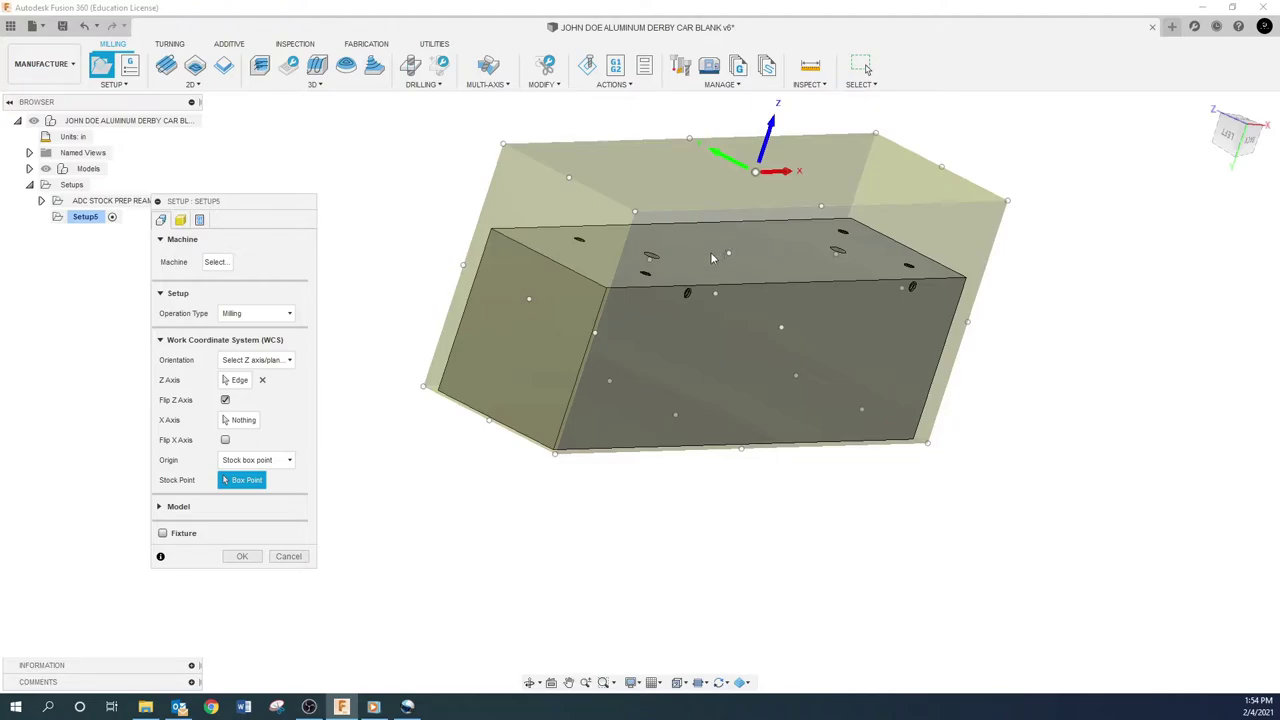
{"action": "middle_click_drag", "start_coordinate": [699, 274], "coordinate": [641, 330], "text": "shift"}
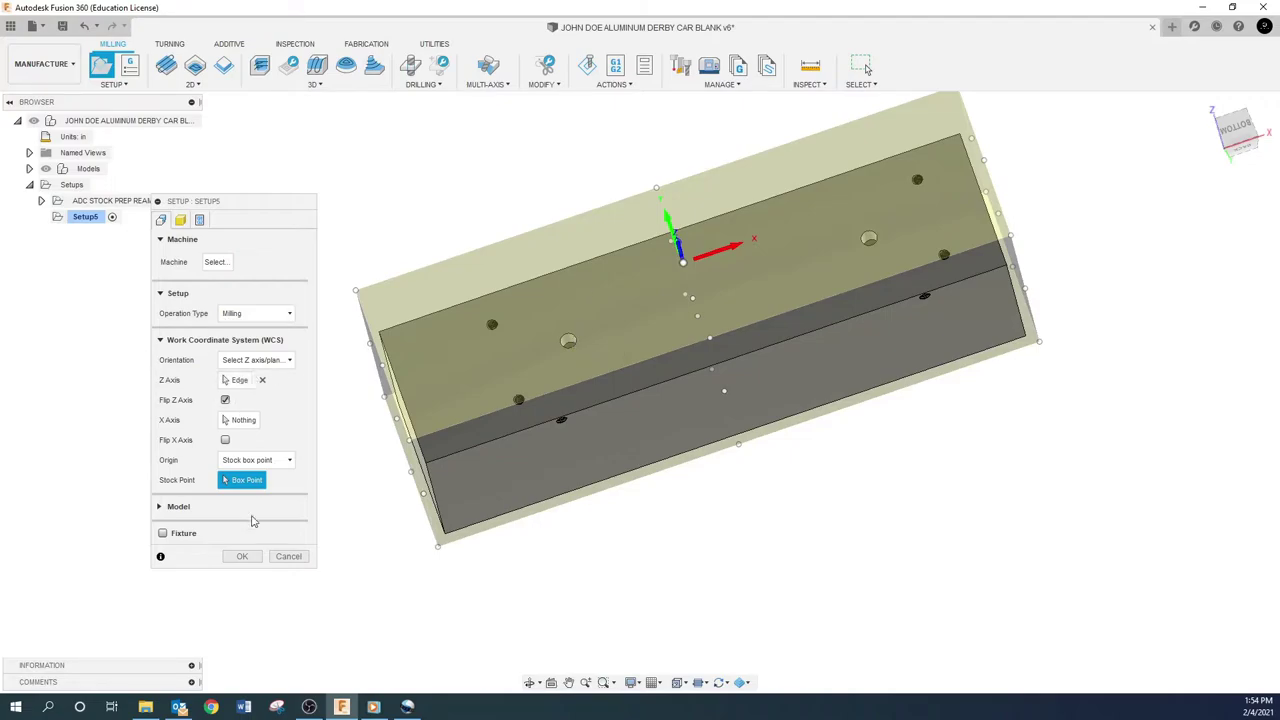
{"action": "left_click", "coordinate": [289, 462]}
{"action": "left_click", "coordinate": [230, 522]}
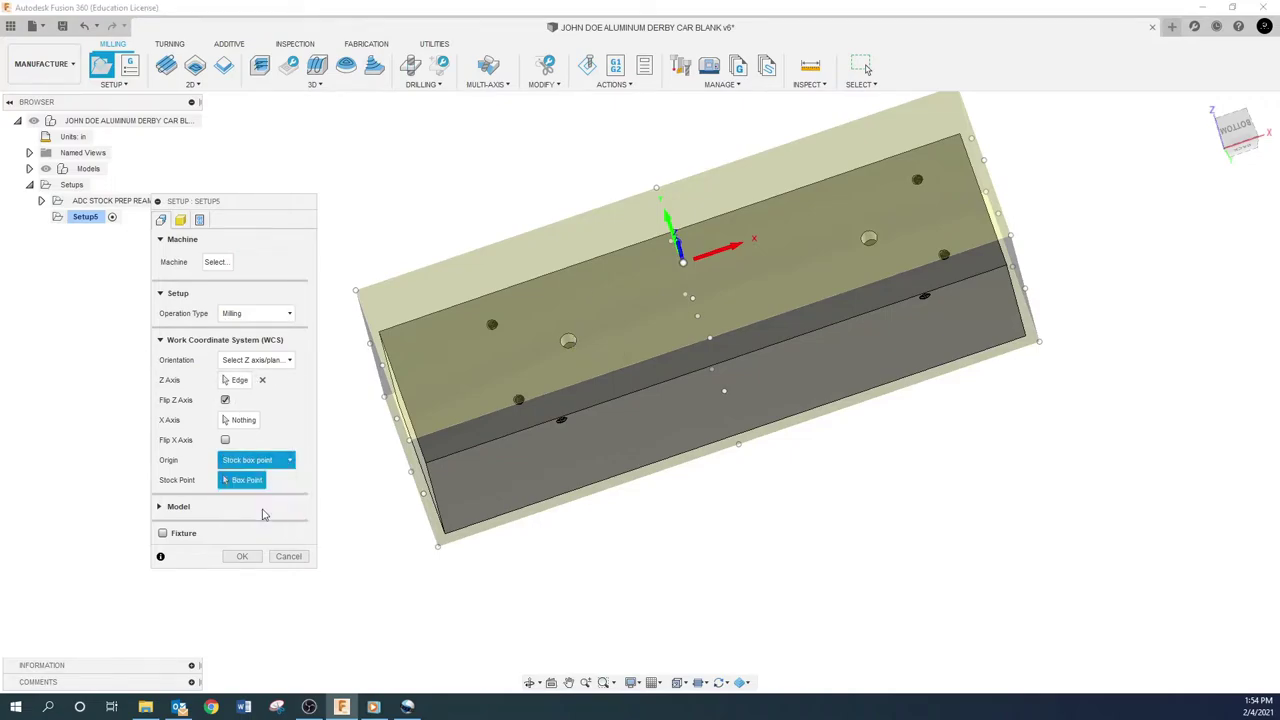
Set the fixed stock box's height (Z) to 2.0 in and its height model position to Center.
{"action": "middle_click_drag", "start_coordinate": [543, 456], "coordinate": [553, 419], "text": "shift"}
{"action": "left_click", "coordinate": [180, 219]}
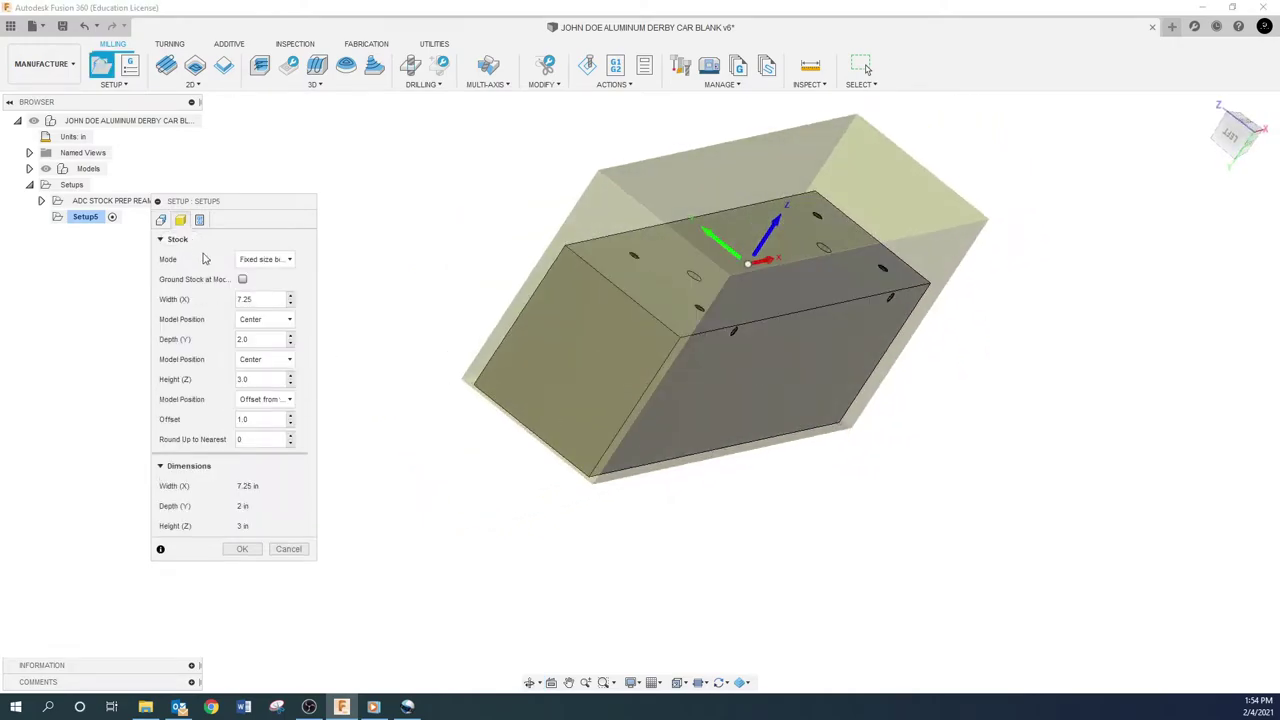
{"action": "left_click", "coordinate": [257, 379]}
{"action": "type", "text": "2.0"}
{"action": "left_click", "coordinate": [285, 400]}
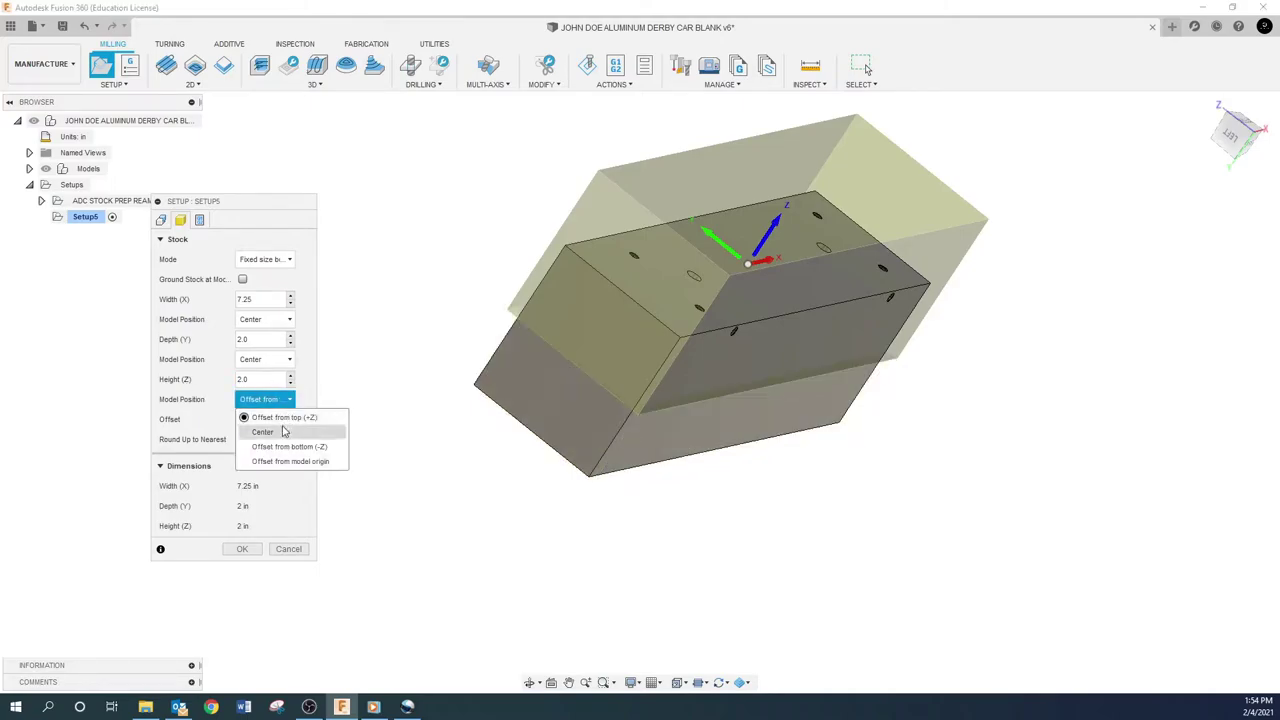
{"action": "left_click", "coordinate": [263, 432]}
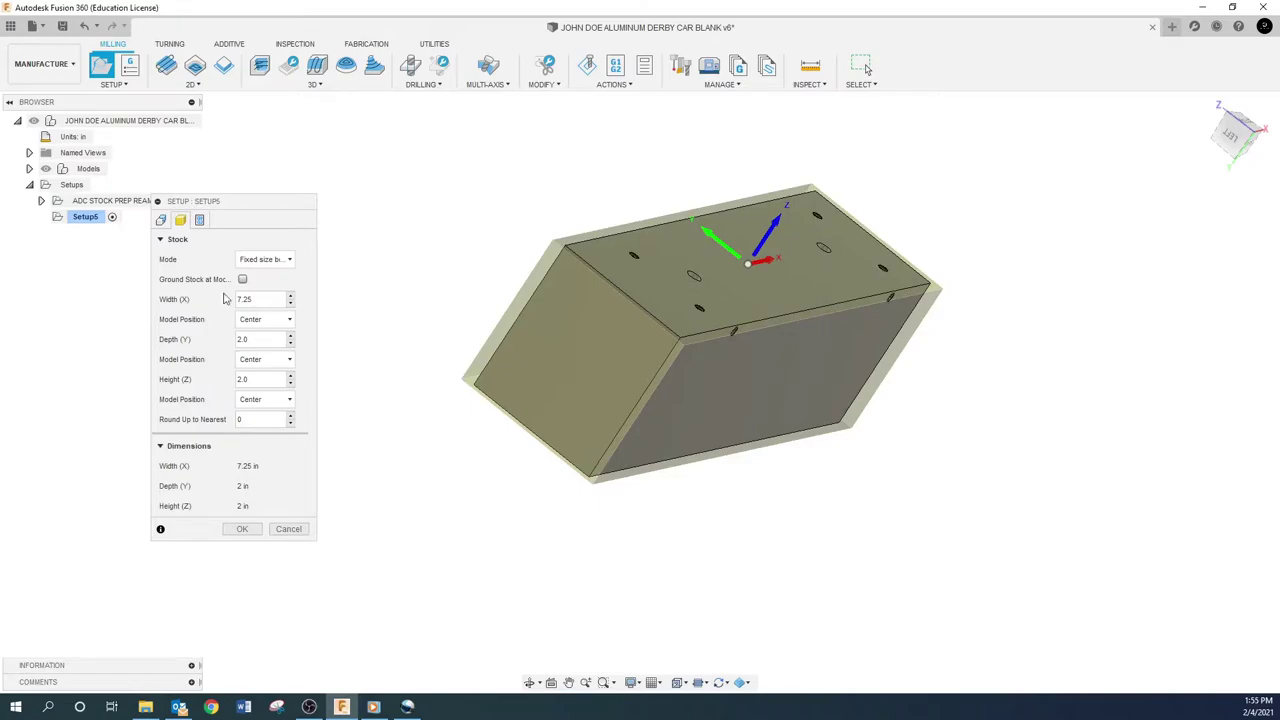
Set the setup's program name/number to 14301.
{"action": "left_click", "coordinate": [199, 219]}
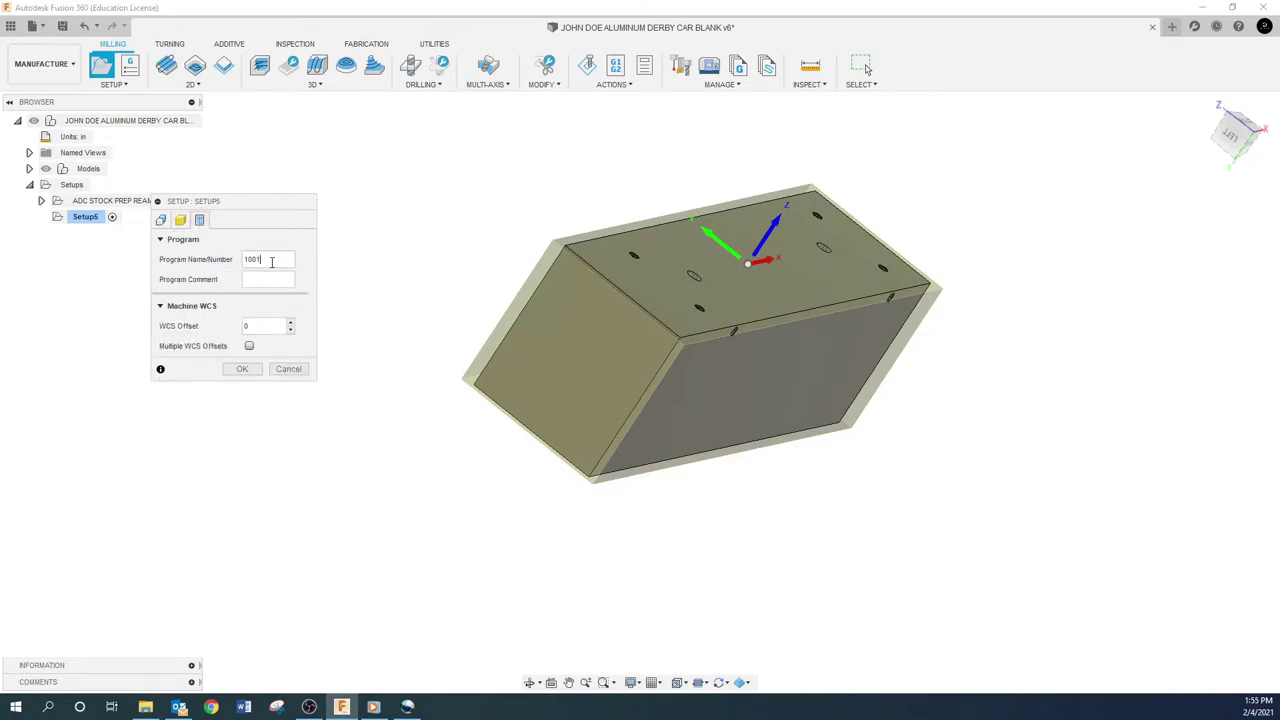
{"action": "double_click", "coordinate": [270, 261]}
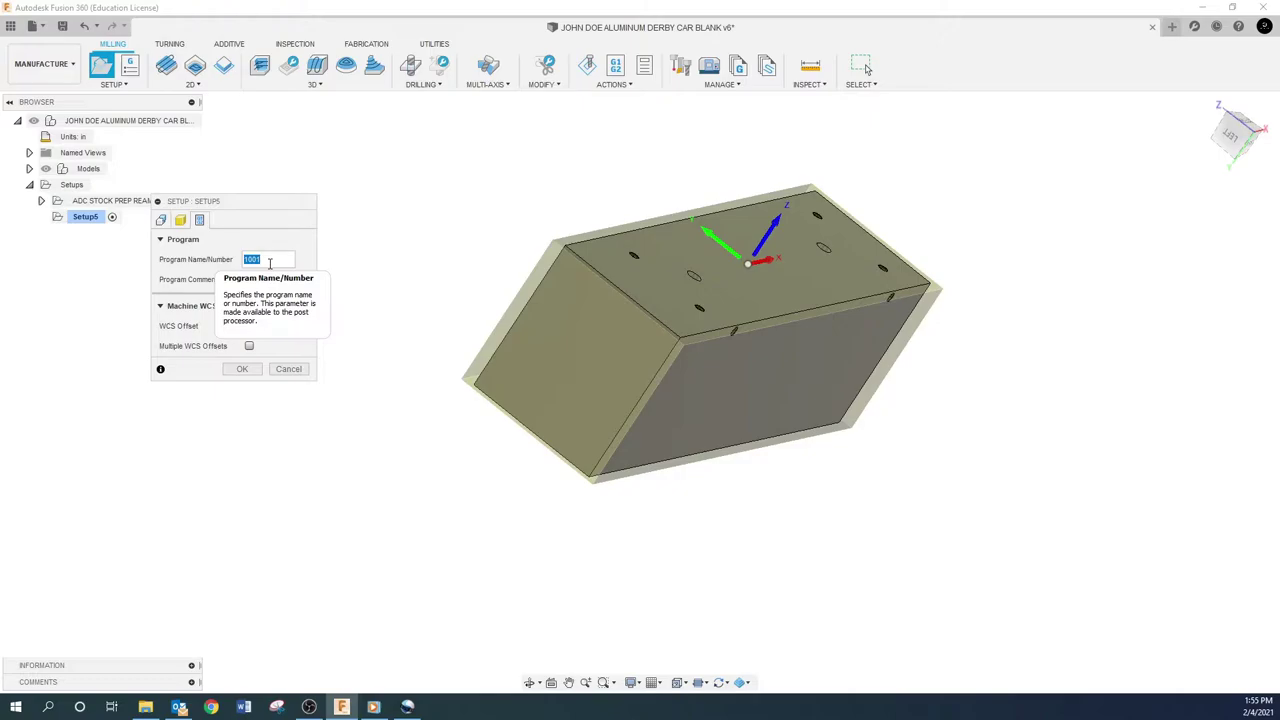
{"action": "type", "text": "143"}
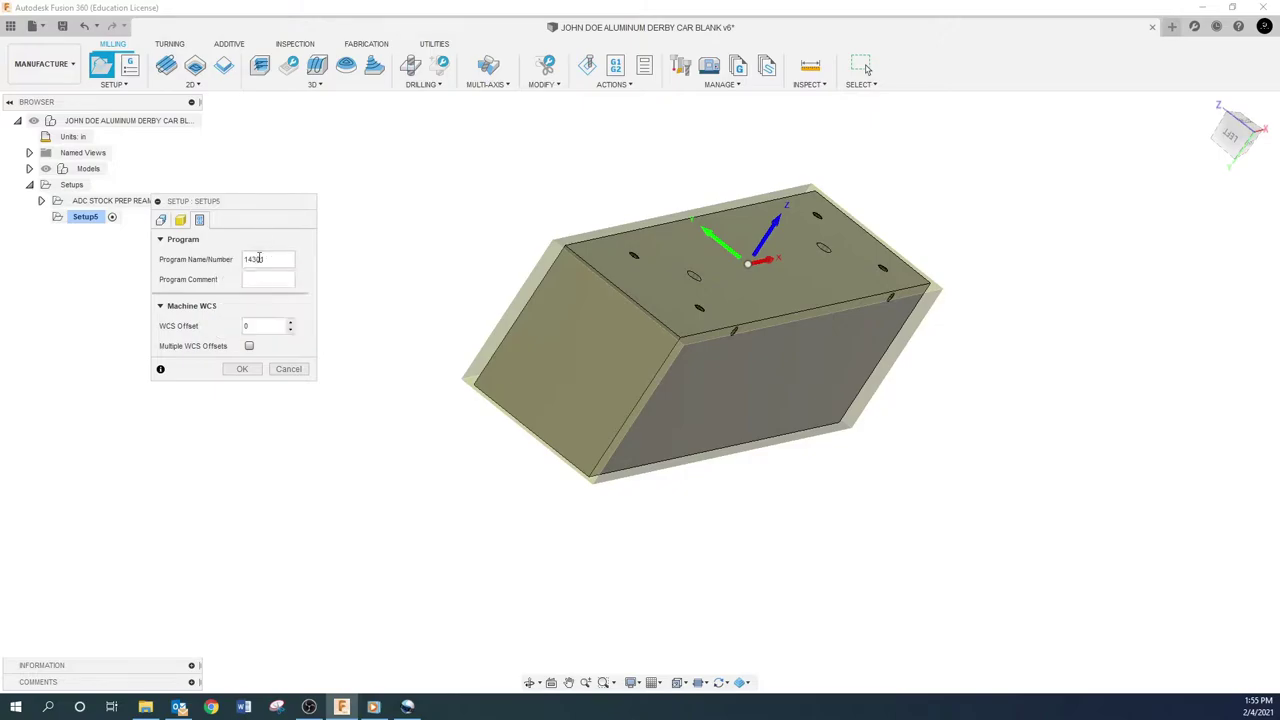
Enter ADC OP1 REAMED HOLES in capitals as the setup's program comment.
{"action": "left_click", "coordinate": [265, 280]}
{"action": "type", "text": "adc"}
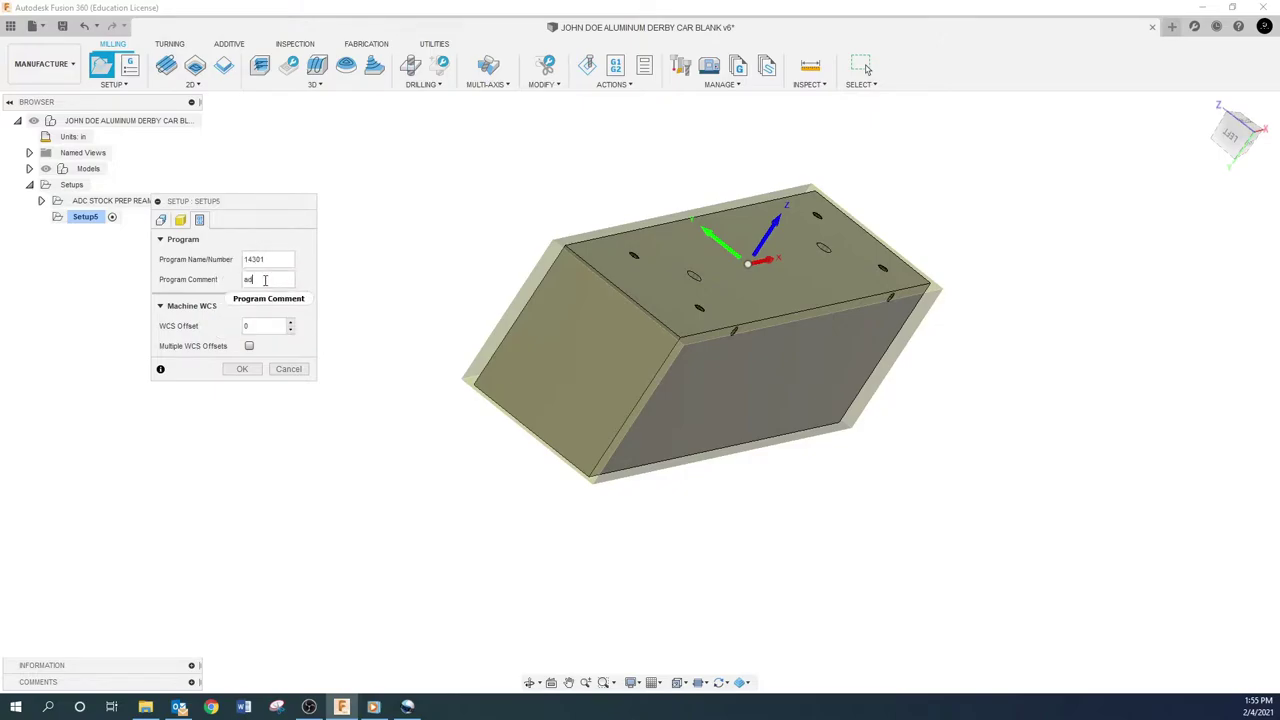
{"action": "type", "text": " op"}
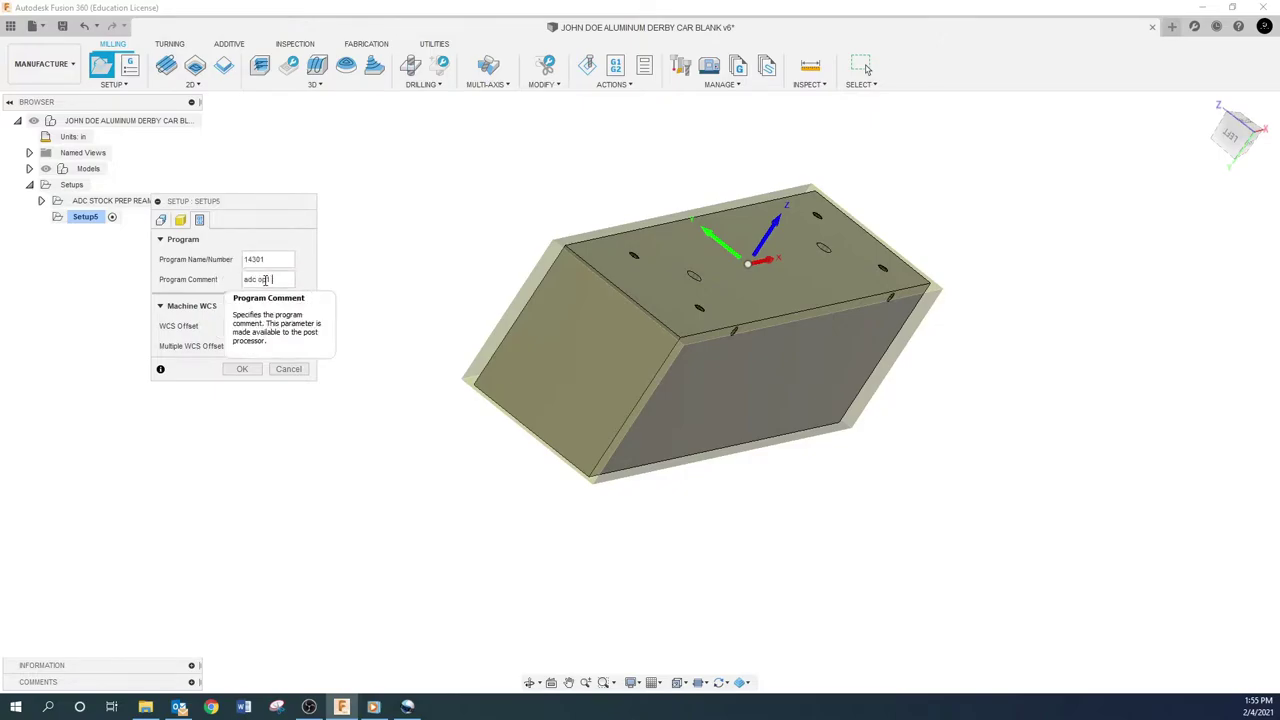
{"action": "key", "text": "BackSpace"}
{"action": "key", "text": "BackSpace"}
{"action": "key", "text": "BackSpace"}
{"action": "key", "text": "BackSpace"}
{"action": "key", "text": "BackSpace"}
{"action": "key", "text": "BackSpace"}
{"action": "type", "text": "ADC"}
{"action": "type", "text": " OP1 REAMED"}
{"action": "type", "text": " HOLES"}
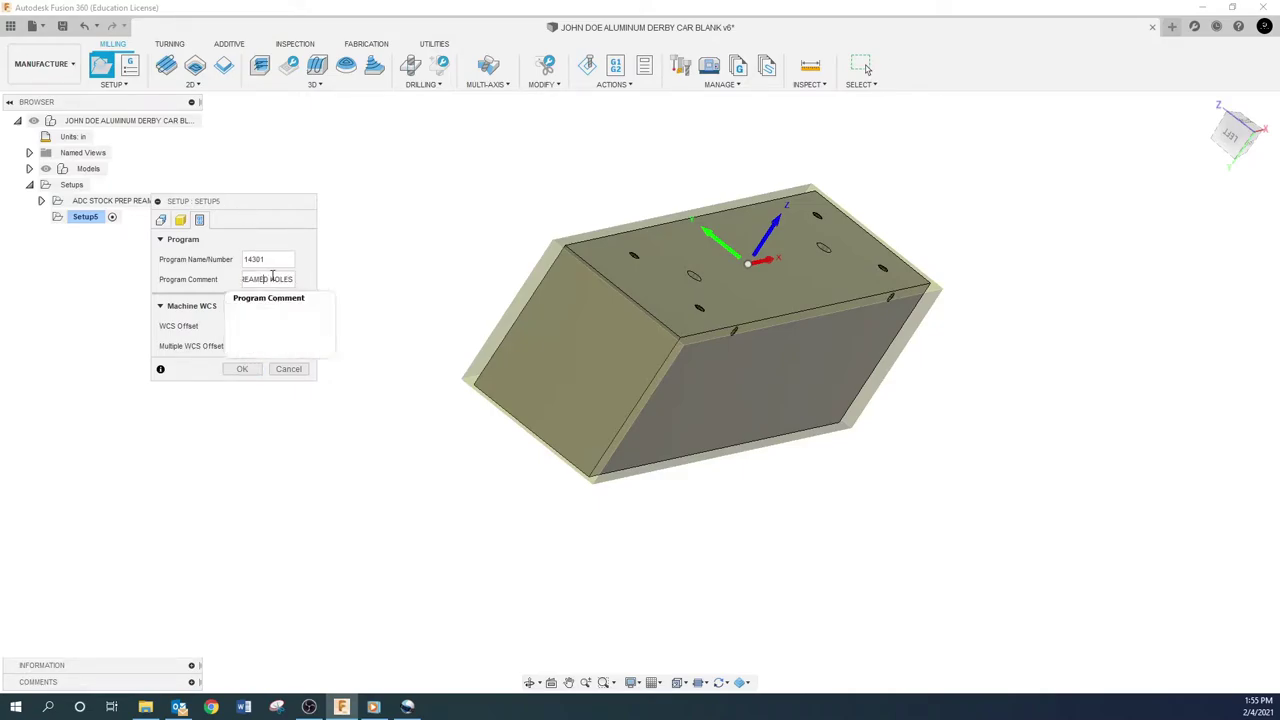
{"action": "key", "text": "Home"}
{"action": "key", "text": "Right"}
{"action": "key", "text": "Right"}
{"action": "key", "text": "Right"}
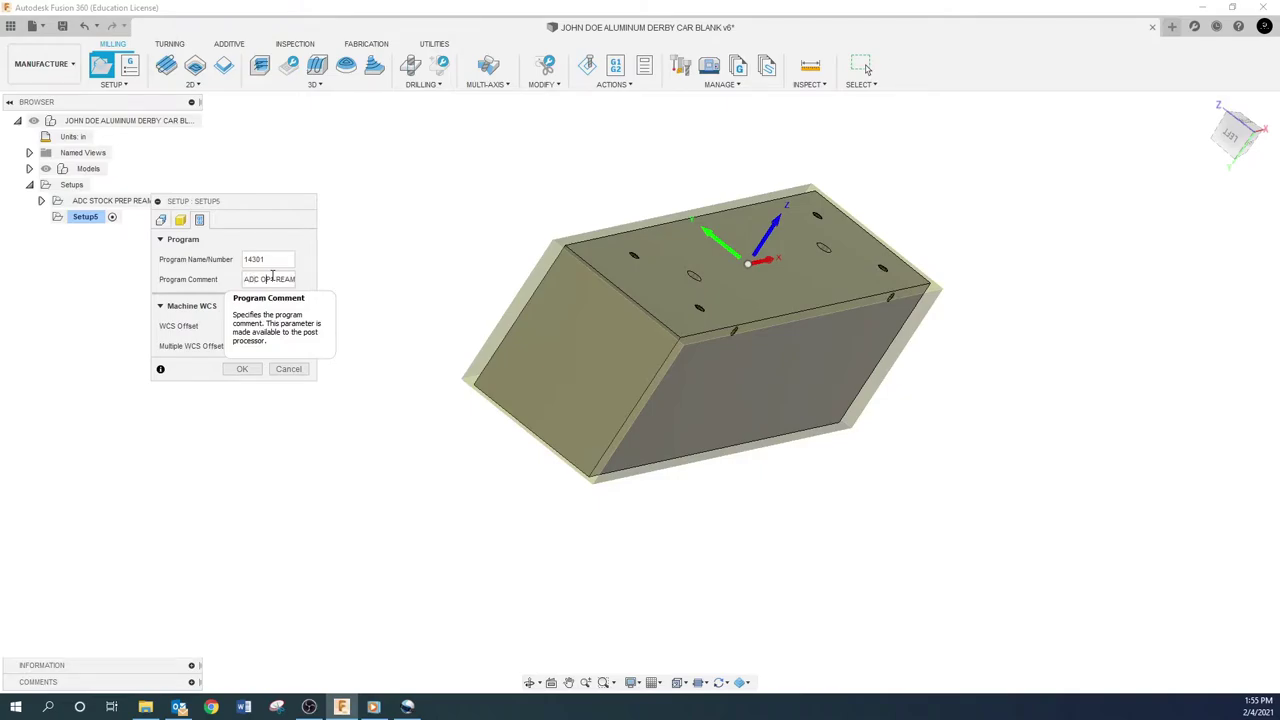
{"action": "key", "text": "End"}
Enable multiple WCS offsets to show their options, and disable them again.
{"action": "left_click", "coordinate": [270, 325]}
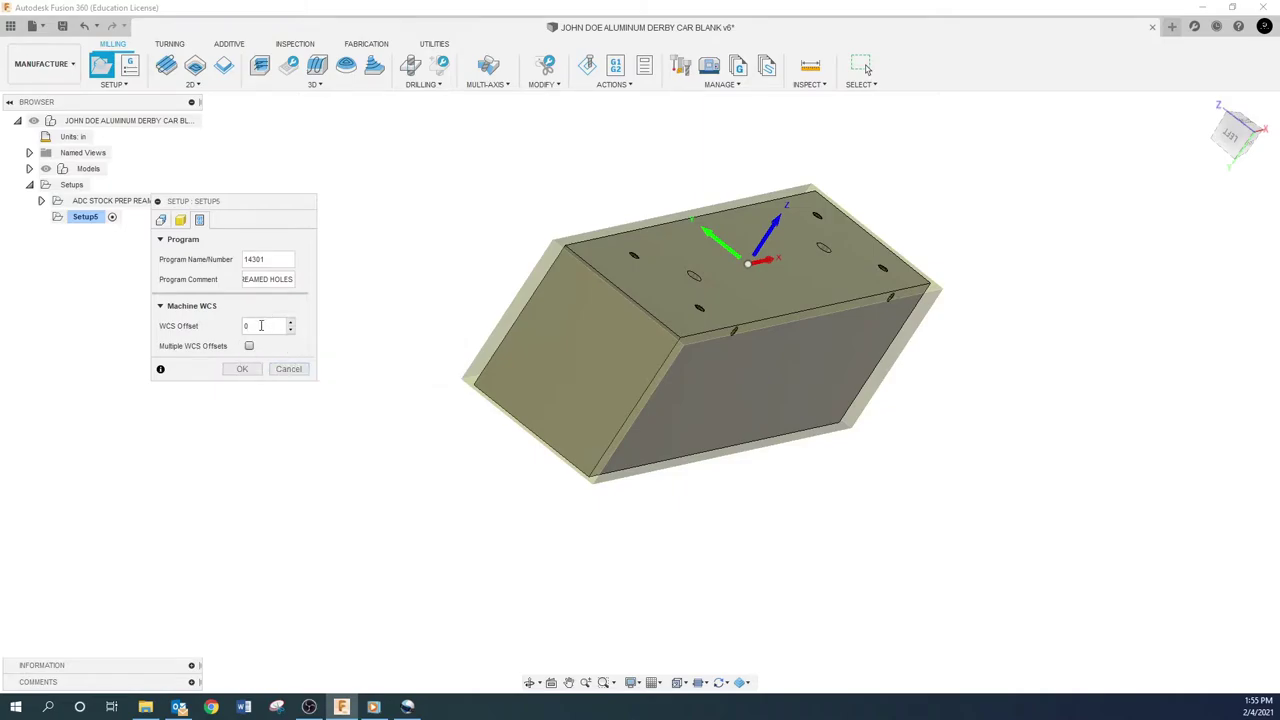
{"action": "left_click", "coordinate": [247, 346]}
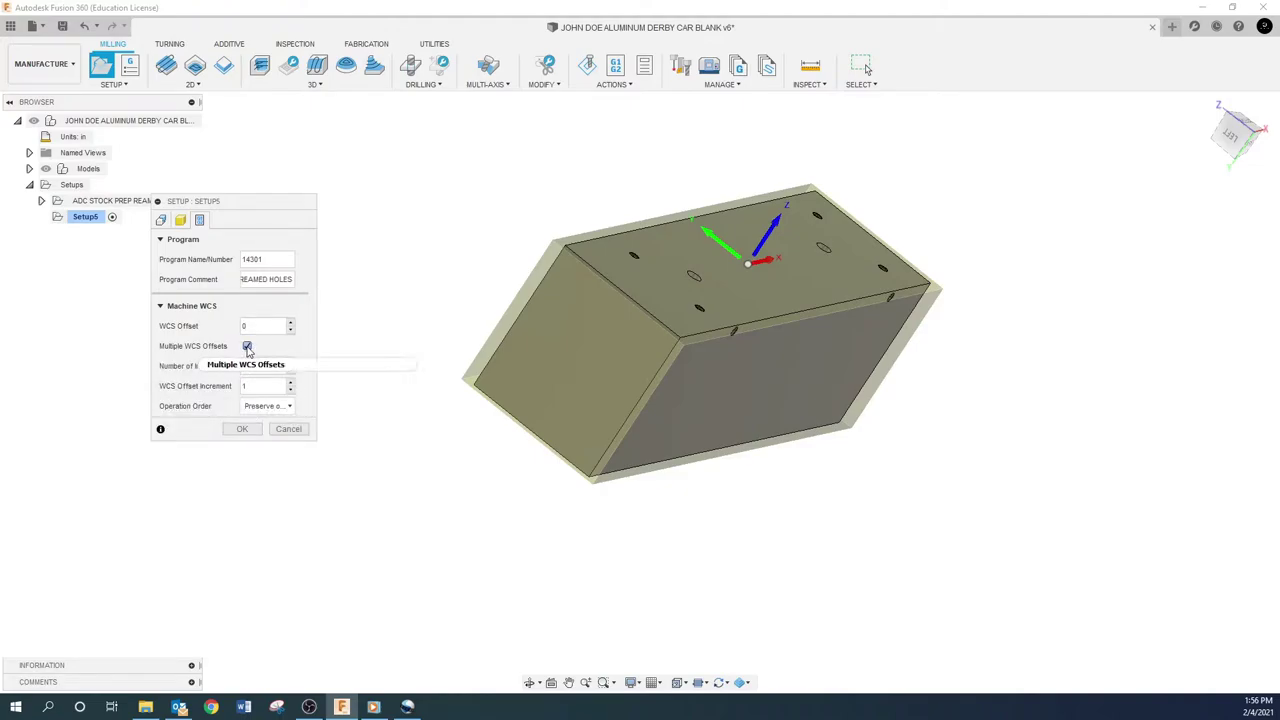
{"action": "left_click", "coordinate": [248, 346]}
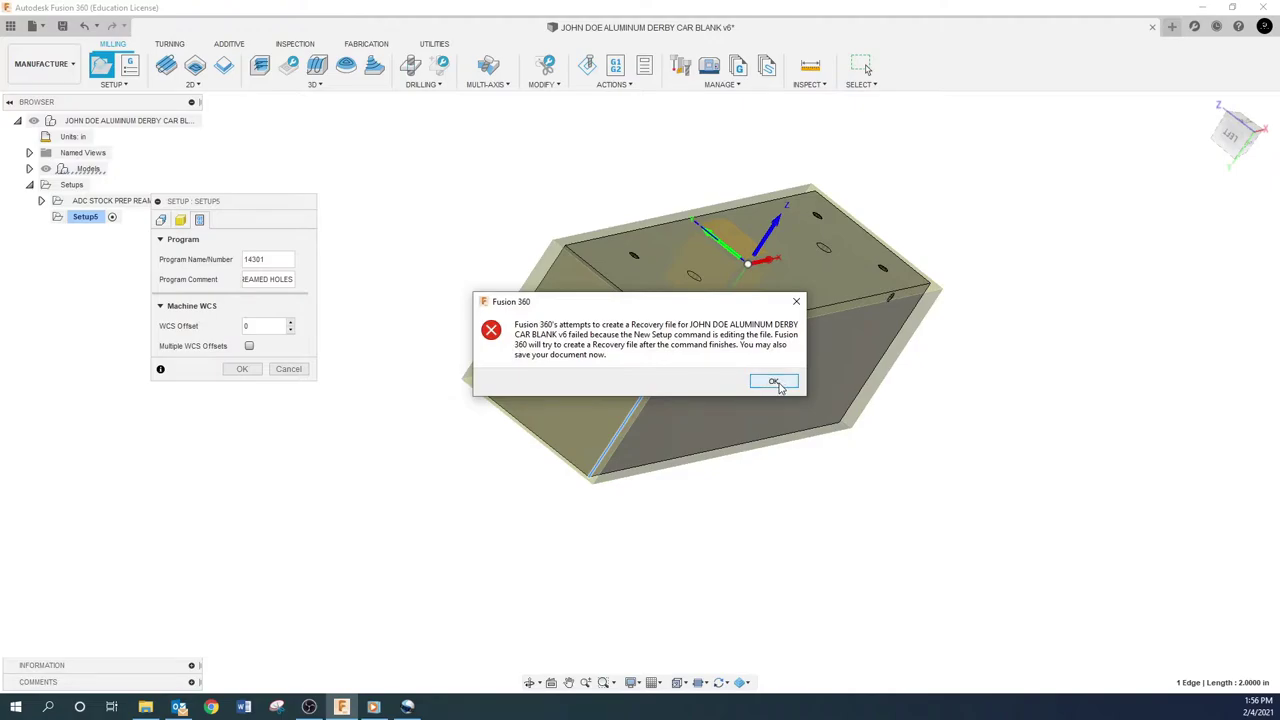
Dismiss the recovery file error and finish creating the setup, accepting the solids warning.
{"action": "left_click", "coordinate": [775, 383]}
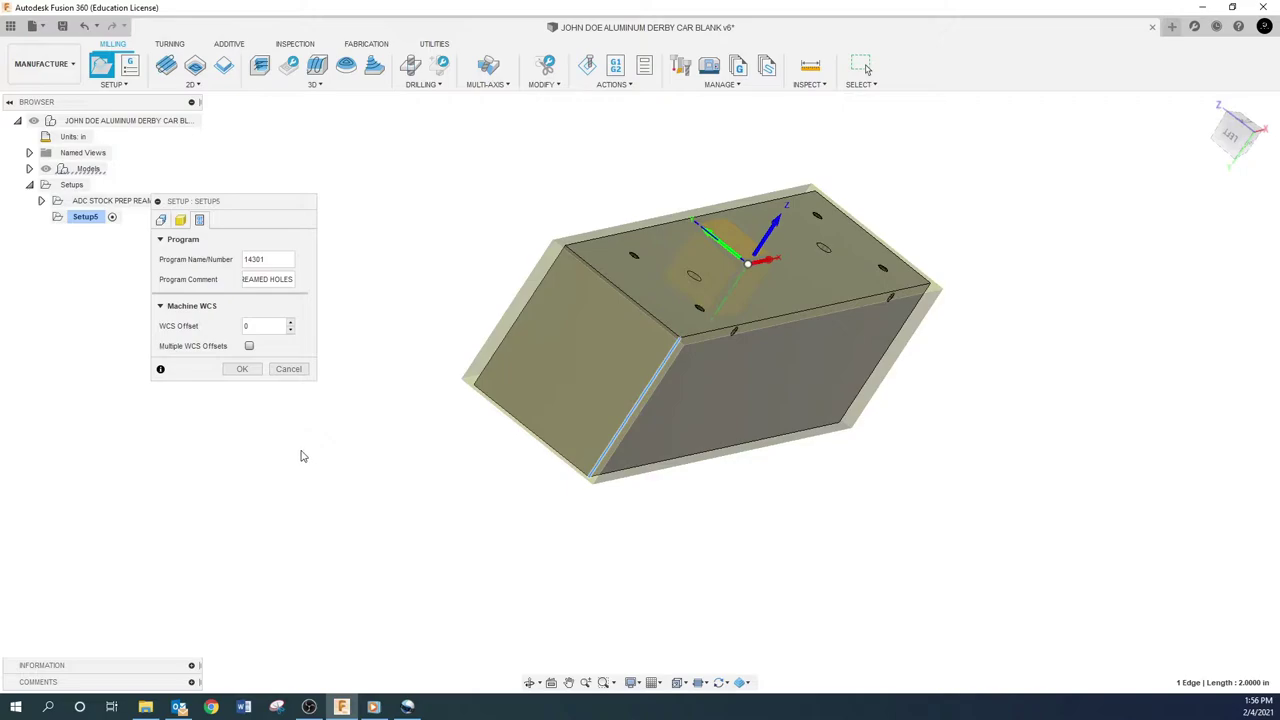
{"action": "left_click", "coordinate": [242, 369]}
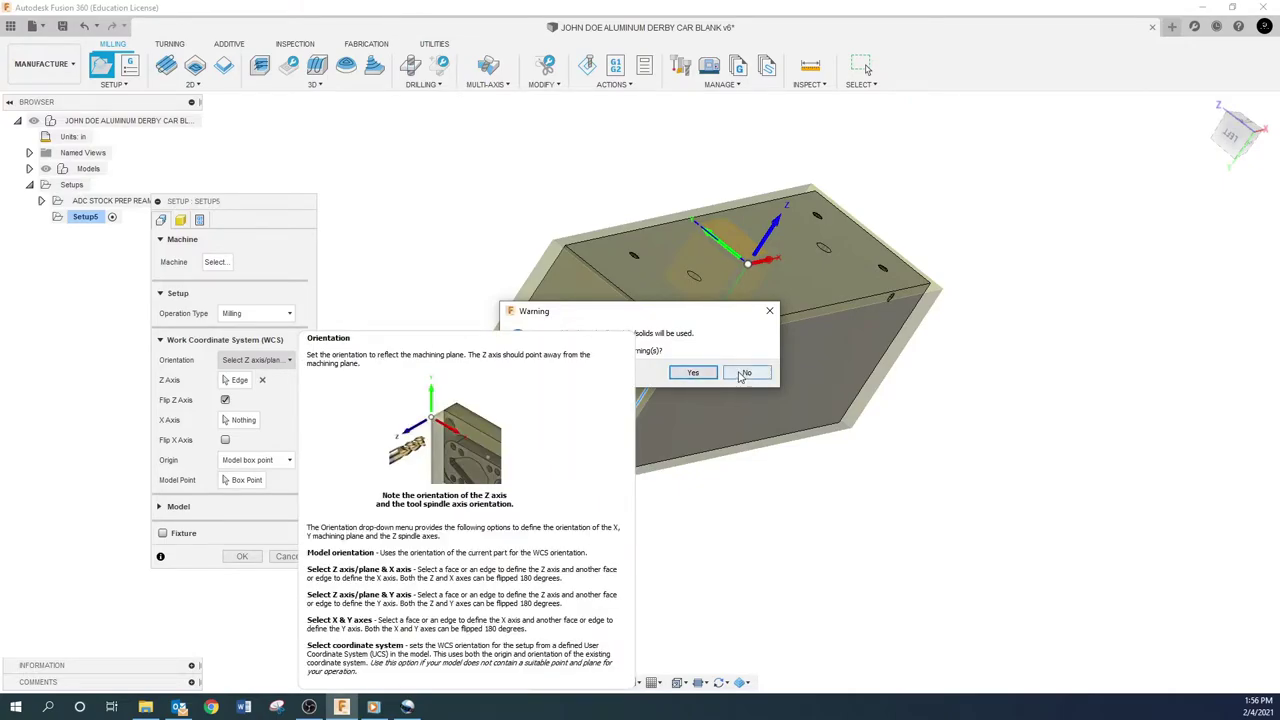
{"action": "left_click", "coordinate": [693, 372]}
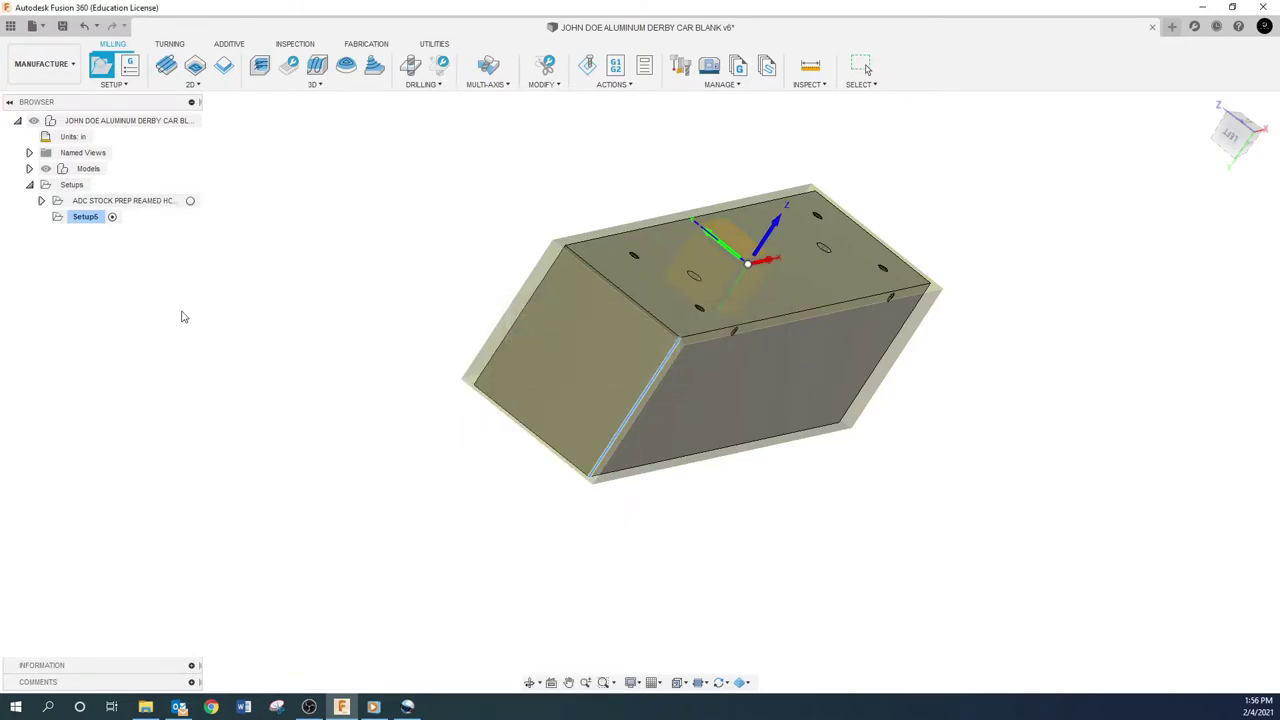
Reopen the new setup to check which model it has selected, and close it.
{"action": "right_click", "coordinate": [89, 222]}
{"action": "left_click", "coordinate": [111, 233]}
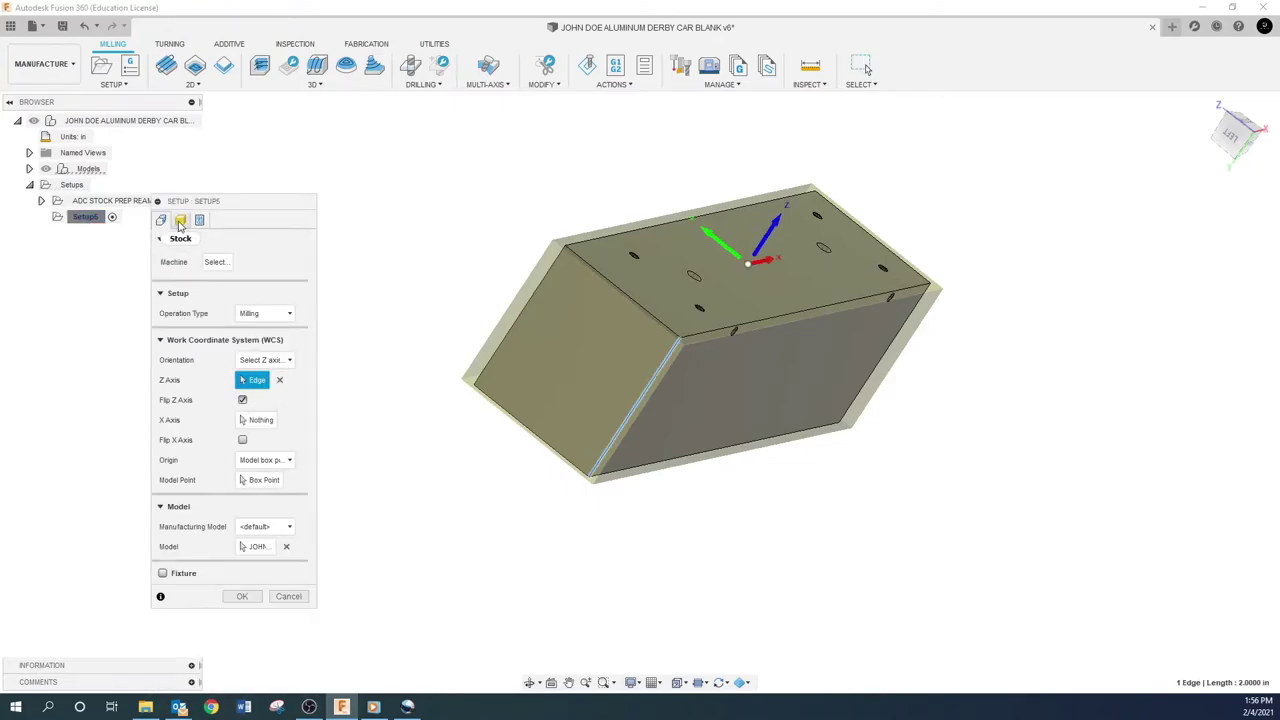
{"action": "left_click", "coordinate": [257, 547]}
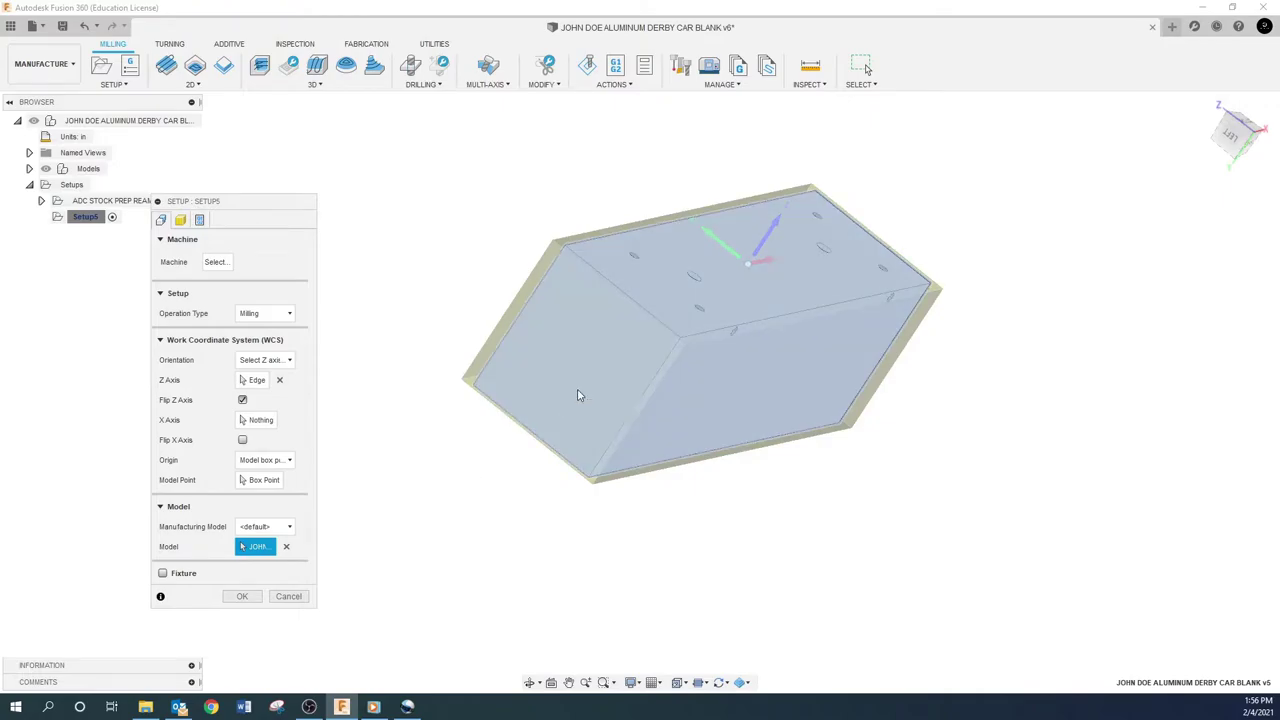
{"action": "left_click", "coordinate": [244, 596]}
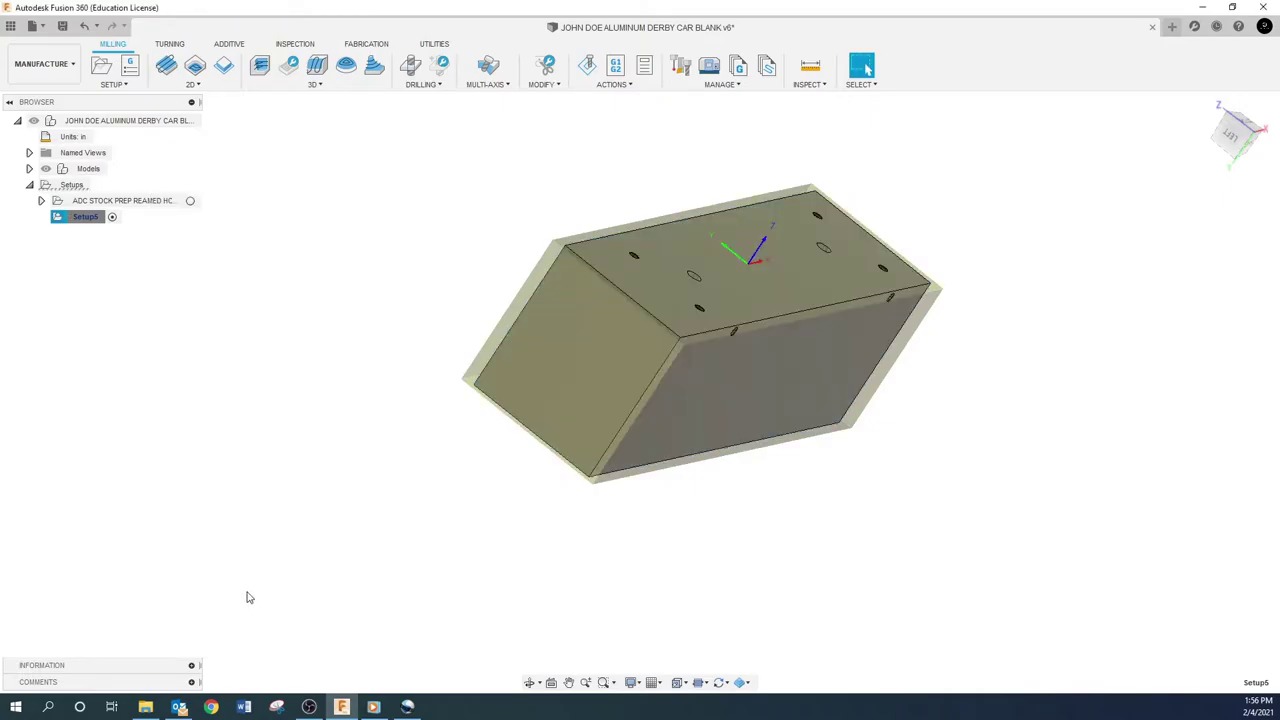
Reopen the new setup and review its coordinate system, stock and program settings before closing it.
{"action": "left_click", "coordinate": [94, 218]}
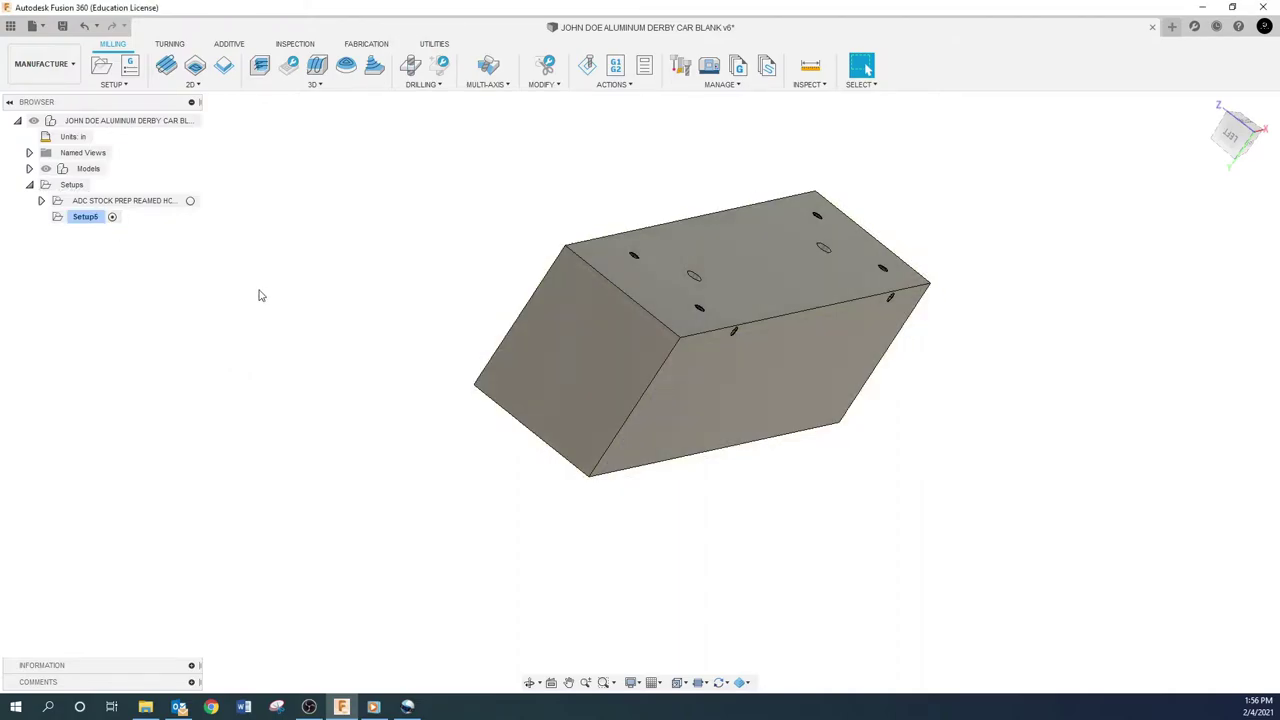
{"action": "right_click", "coordinate": [92, 219]}
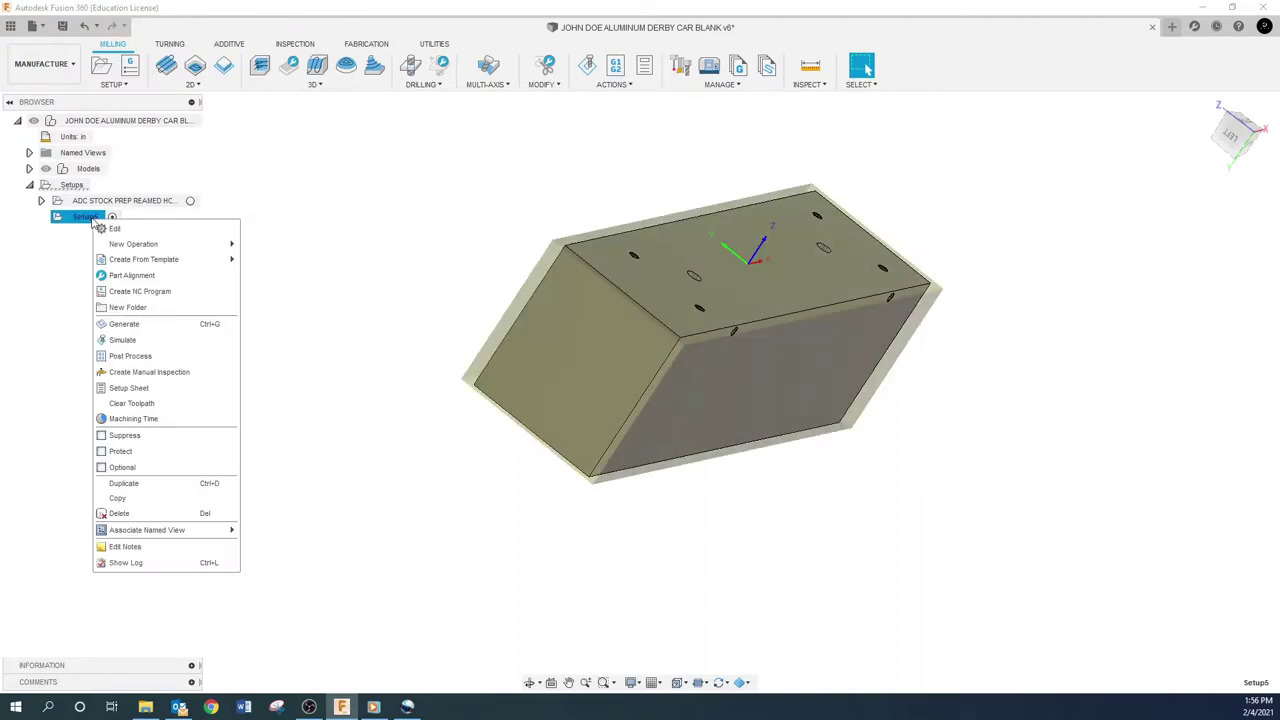
{"action": "key", "text": "Escape"}
{"action": "right_click", "coordinate": [82, 217]}
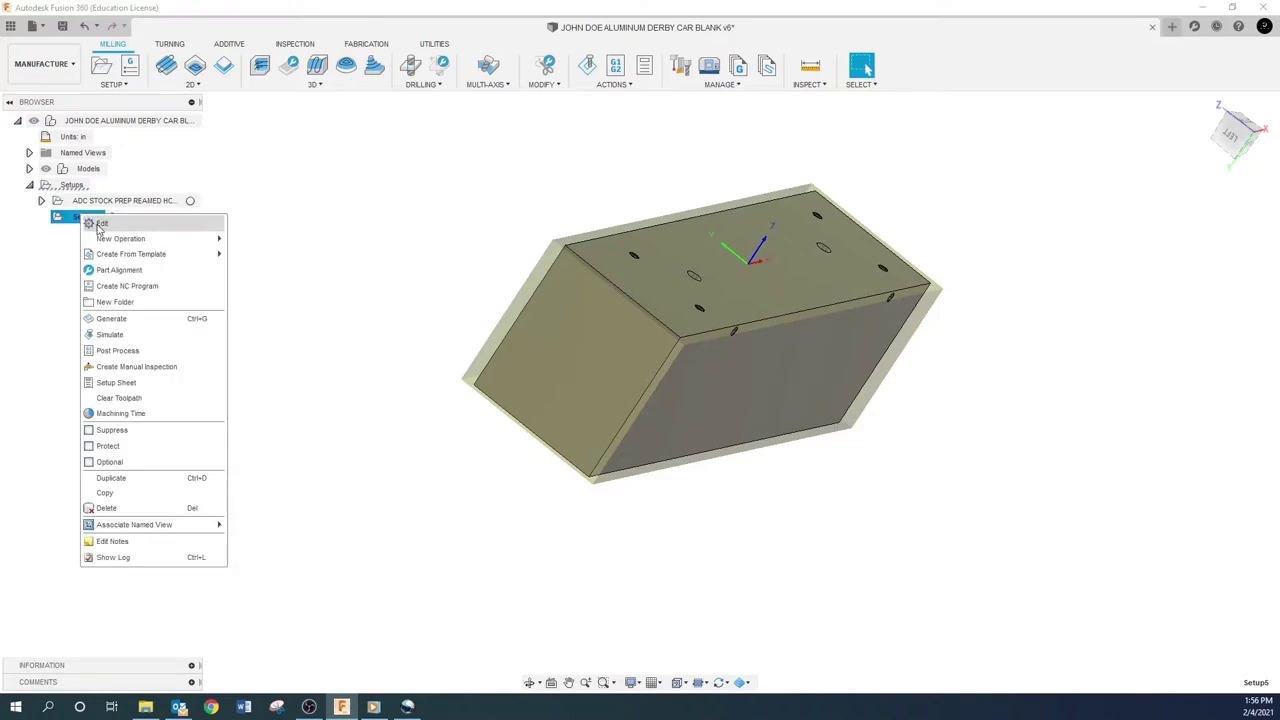
{"action": "left_click", "coordinate": [104, 224]}
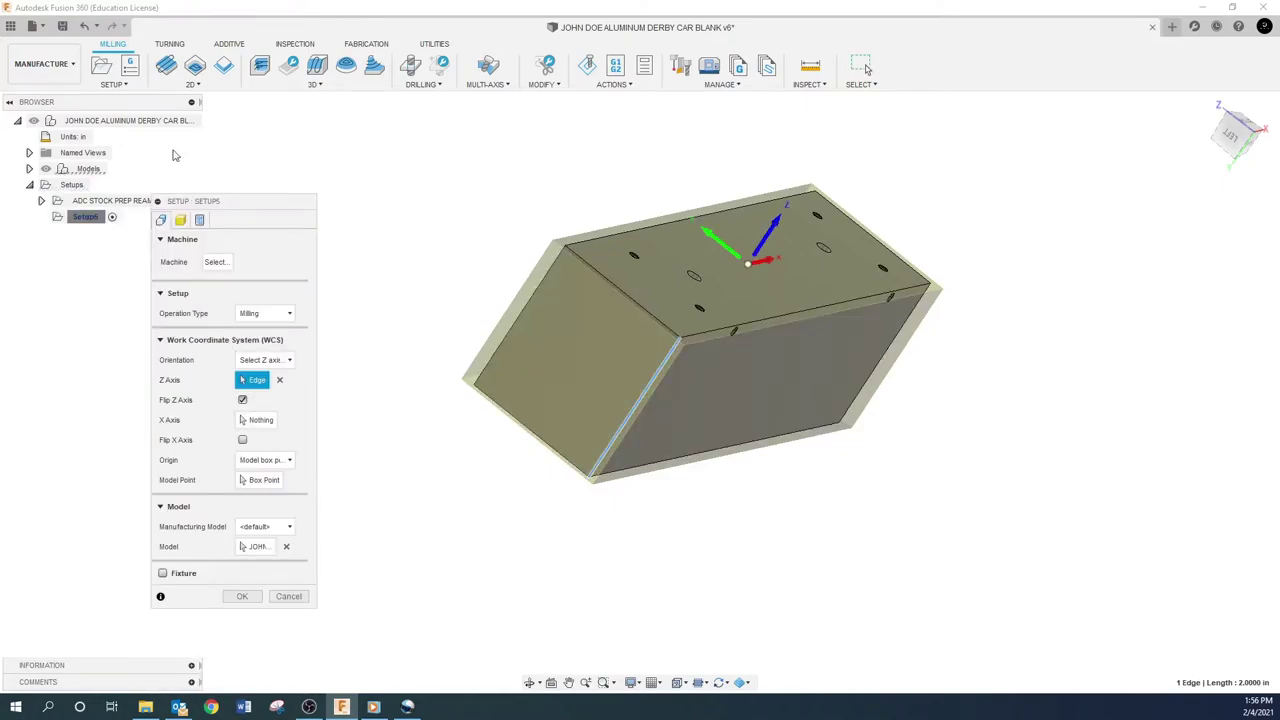
{"action": "left_click", "coordinate": [180, 219]}
{"action": "left_click", "coordinate": [199, 219]}
{"action": "left_click", "coordinate": [160, 219]}
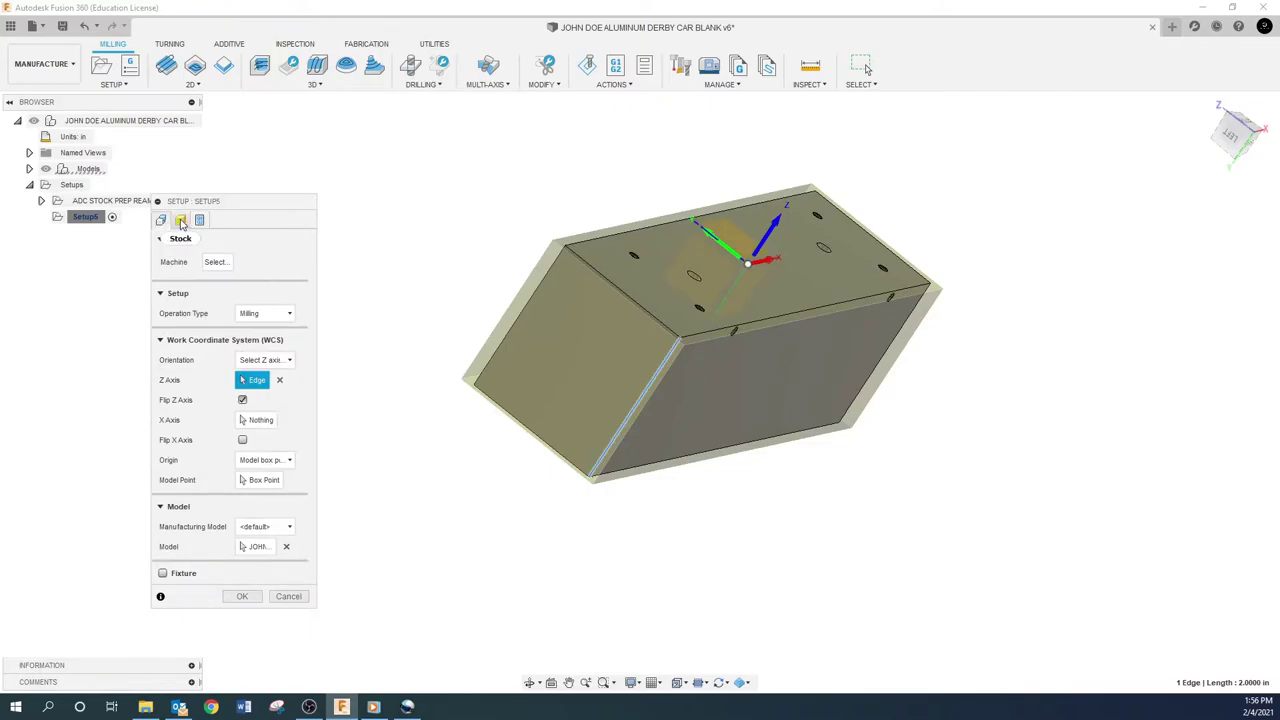
{"action": "left_click", "coordinate": [180, 219]}
{"action": "left_click", "coordinate": [199, 219]}
{"action": "left_click", "coordinate": [160, 219]}
{"action": "left_click", "coordinate": [180, 219]}
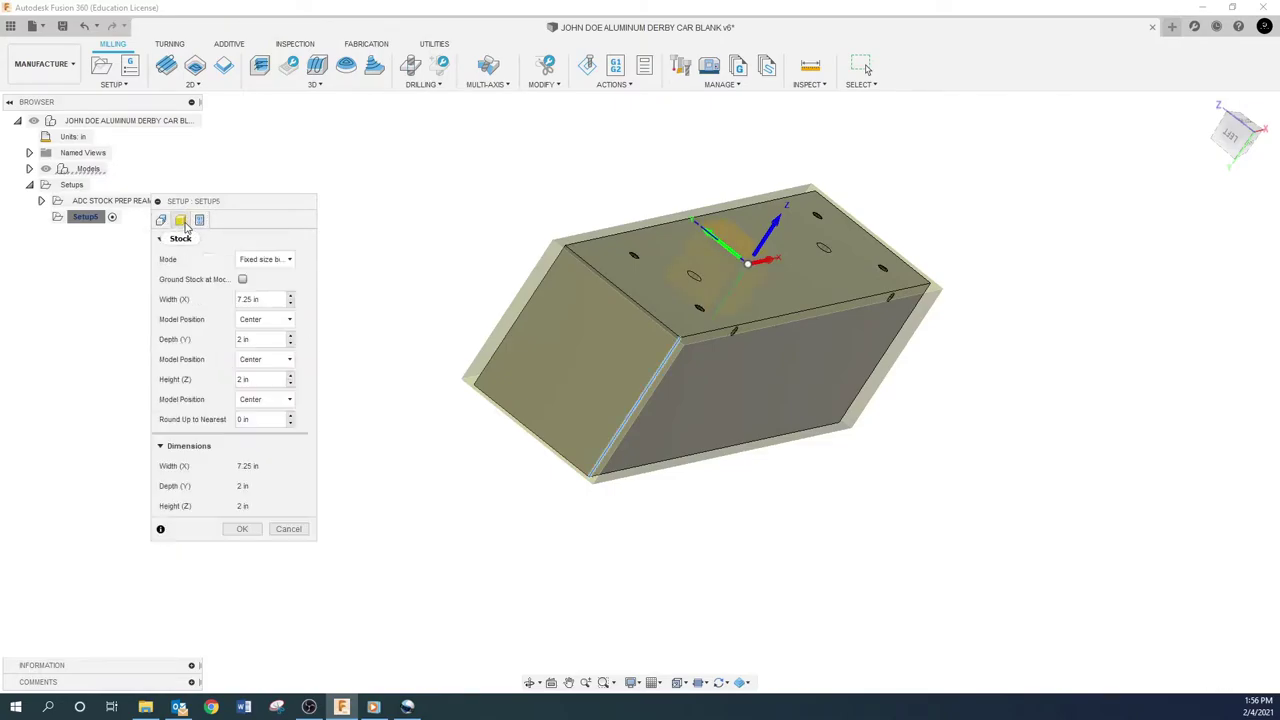
{"action": "left_click", "coordinate": [199, 219]}
{"action": "left_click", "coordinate": [253, 372]}
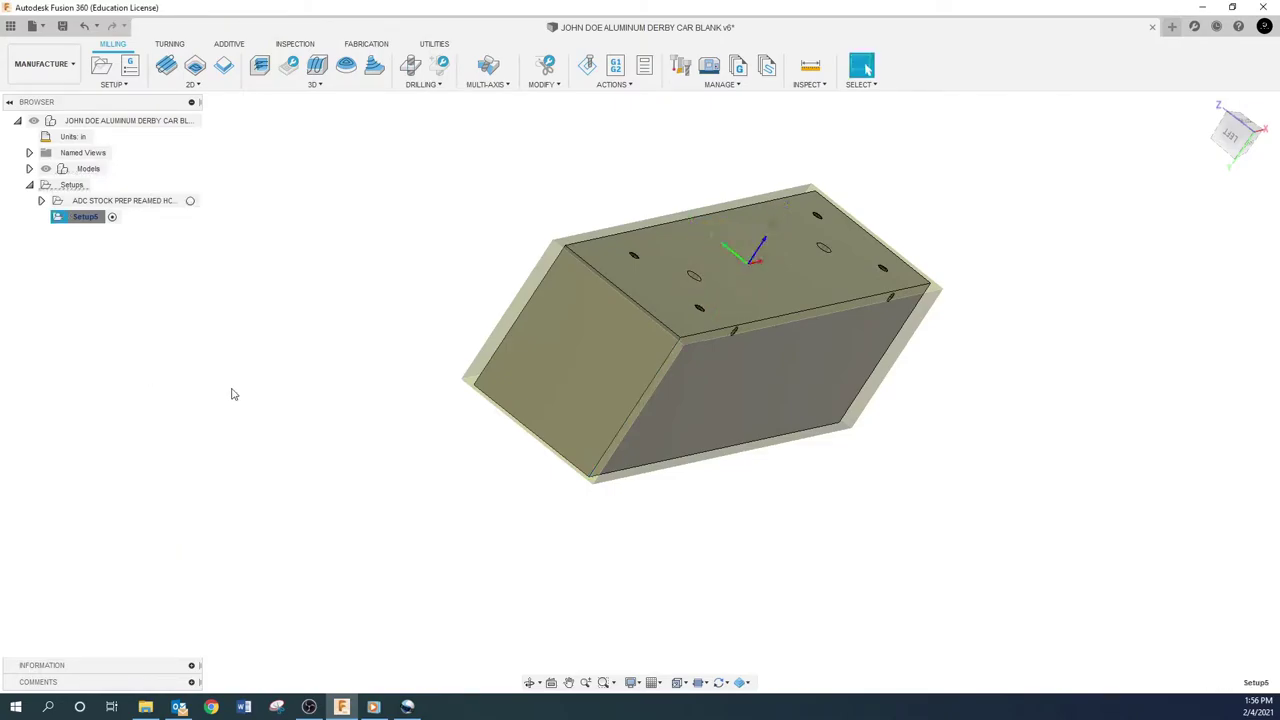
Rename the new setup as ADC STOCK PREP AFTER VIDEO MESS UP.
{"action": "left_click", "coordinate": [88, 218]}
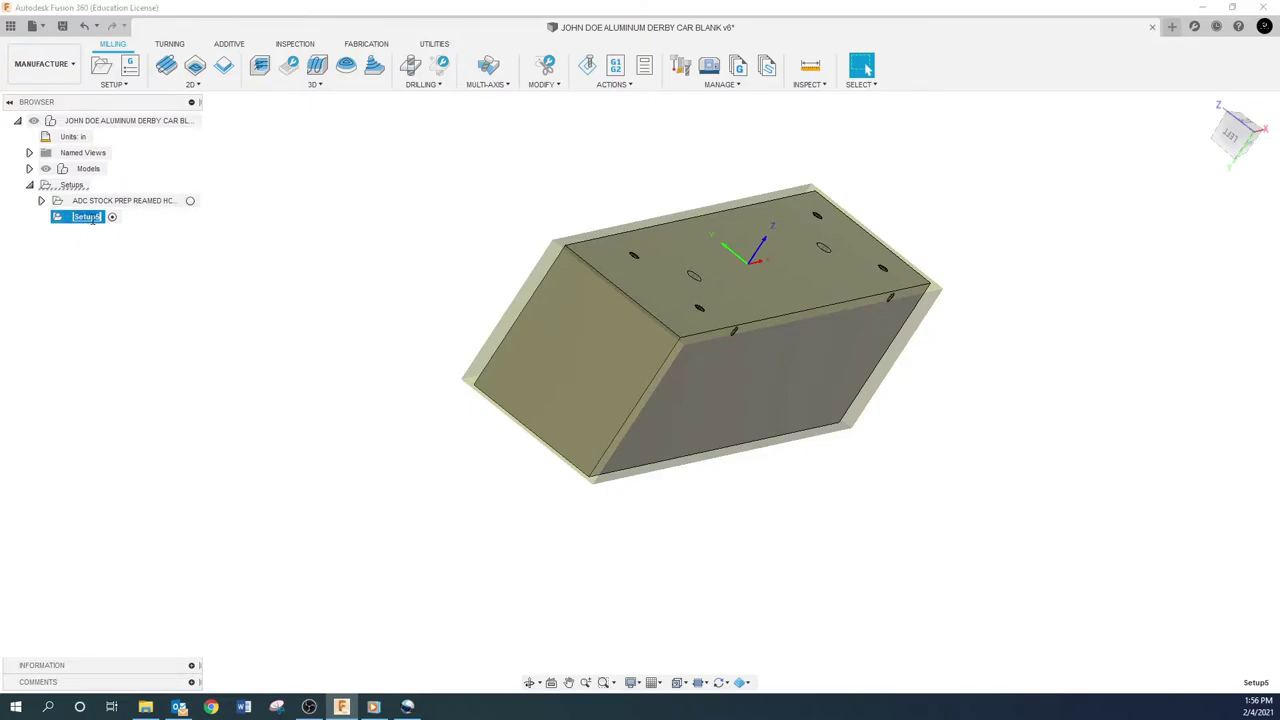
{"action": "type", "text": "ADC STOCK PREP AFTER VIDEO MES"}
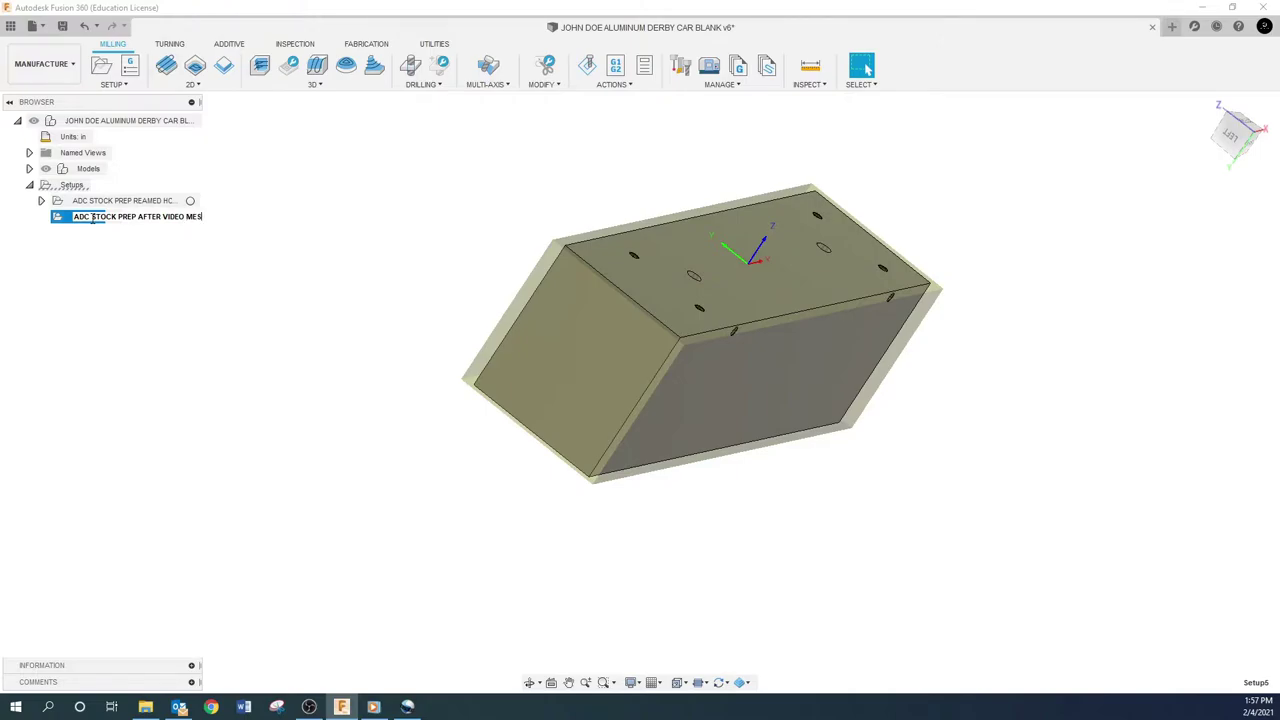
{"action": "type", "text": "S UP"}
{"action": "key", "text": "Return"}
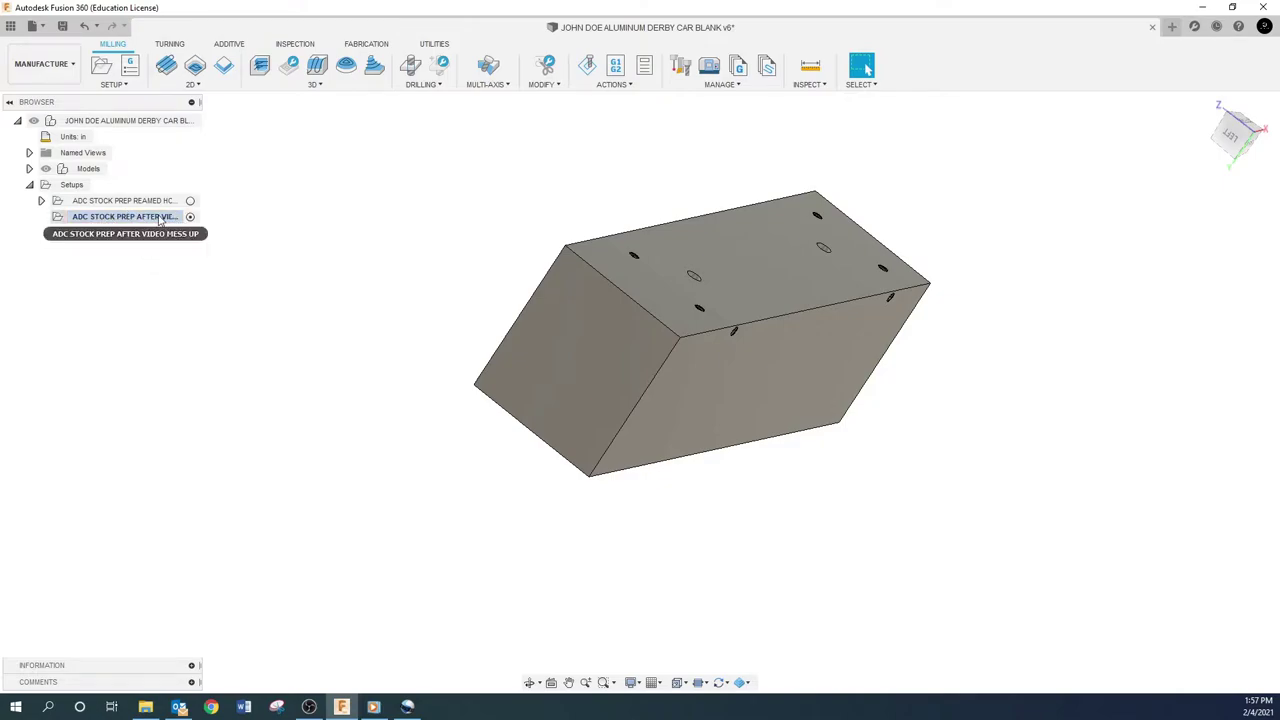
{"action": "left_click", "coordinate": [159, 219]}
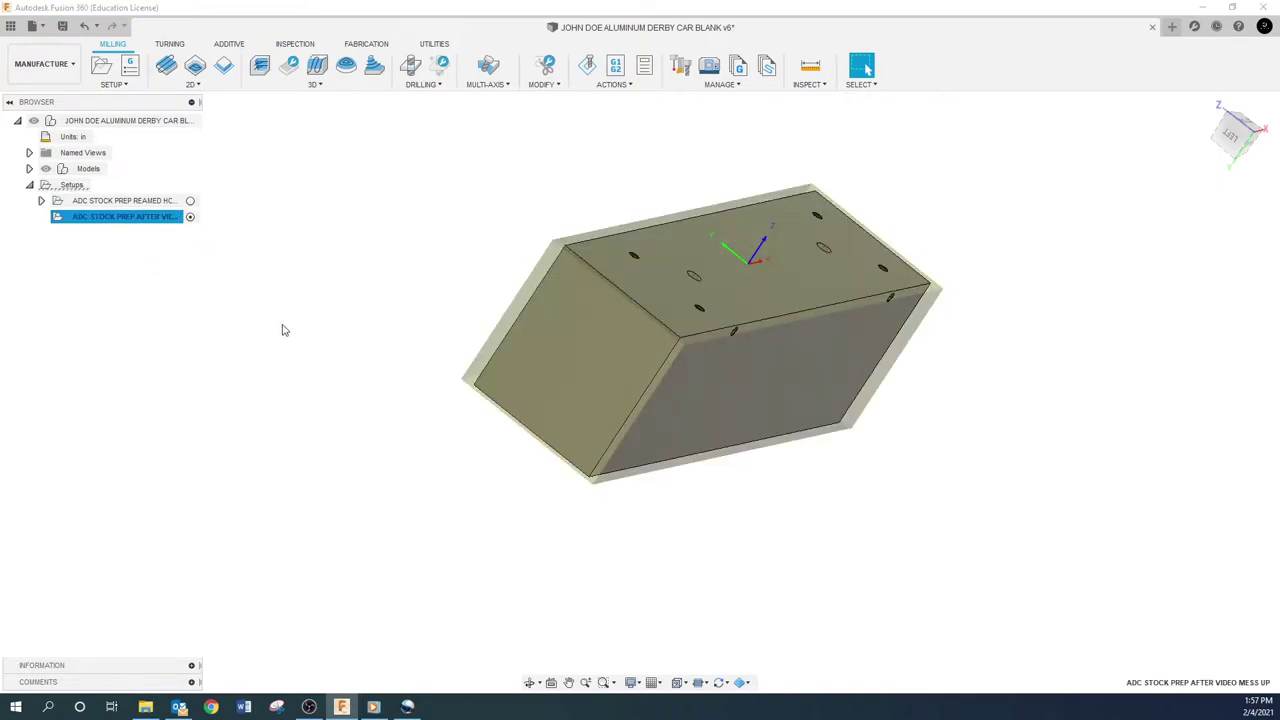
{"action": "left_click", "coordinate": [199, 322]}
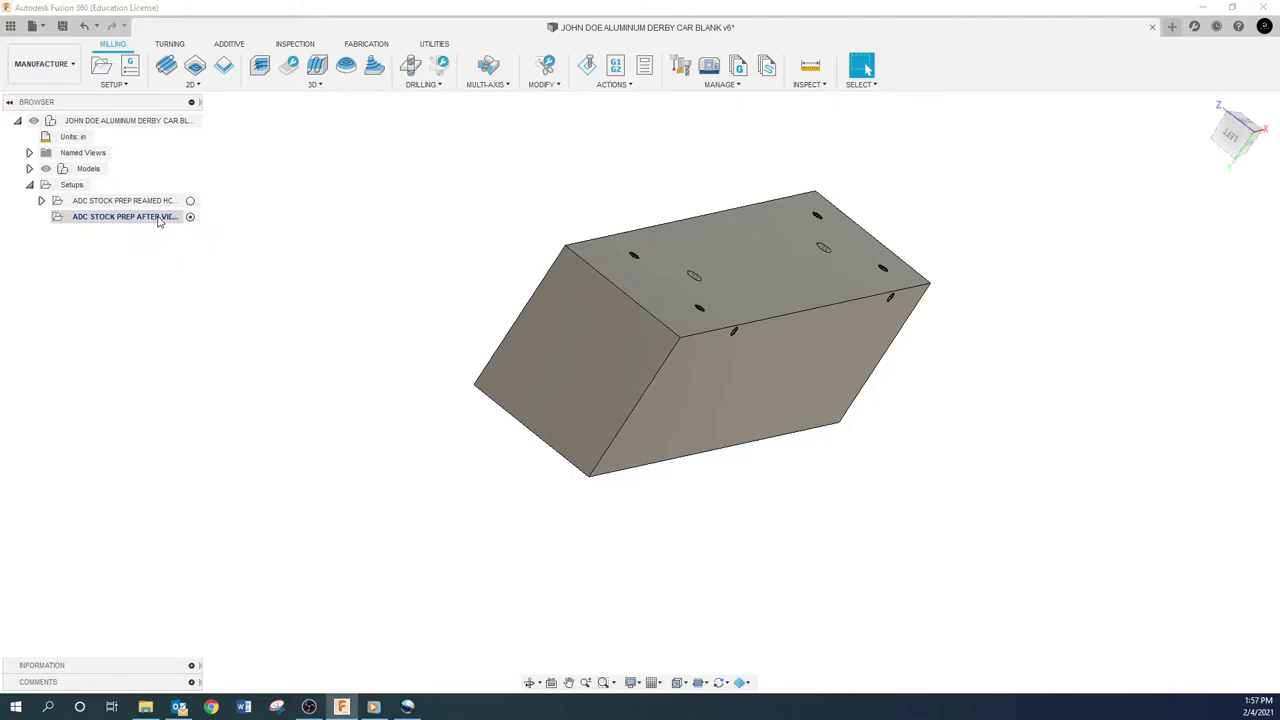
{"action": "right_click", "coordinate": [161, 218]}
{"action": "mouse_move", "coordinate": [207, 246]}
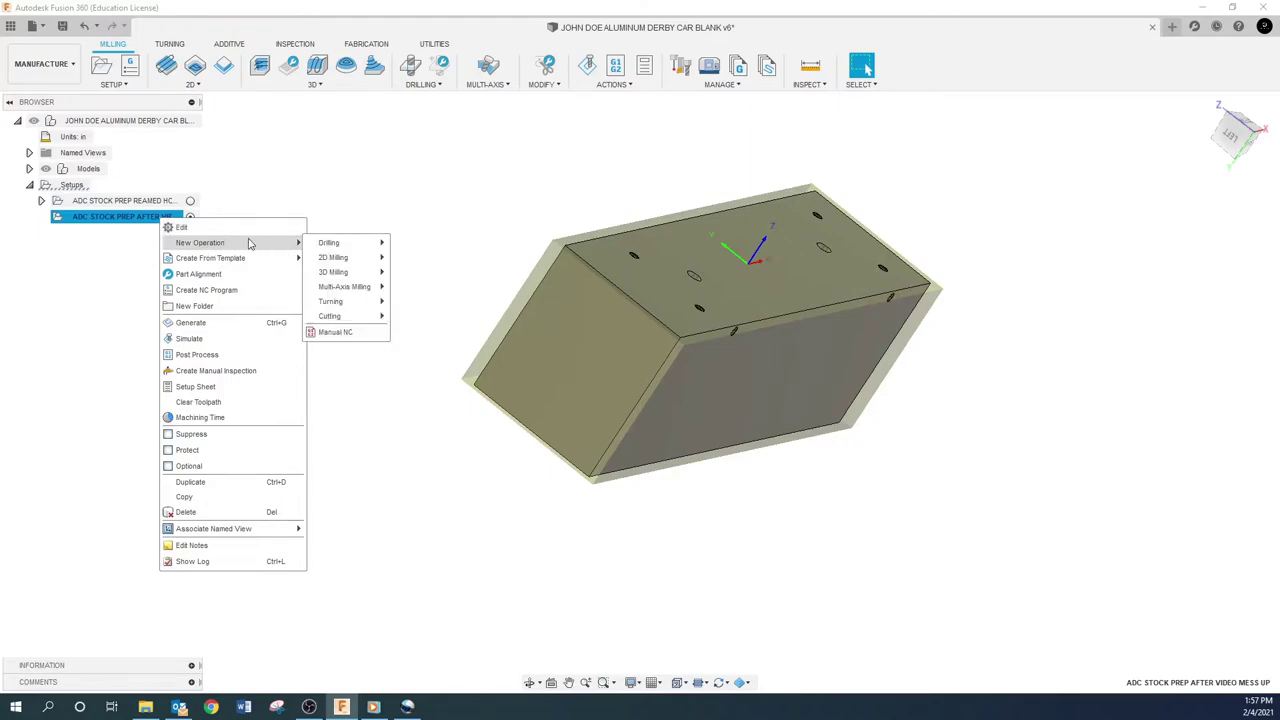
{"action": "left_click", "coordinate": [214, 194]}
{"action": "right_click", "coordinate": [129, 223]}
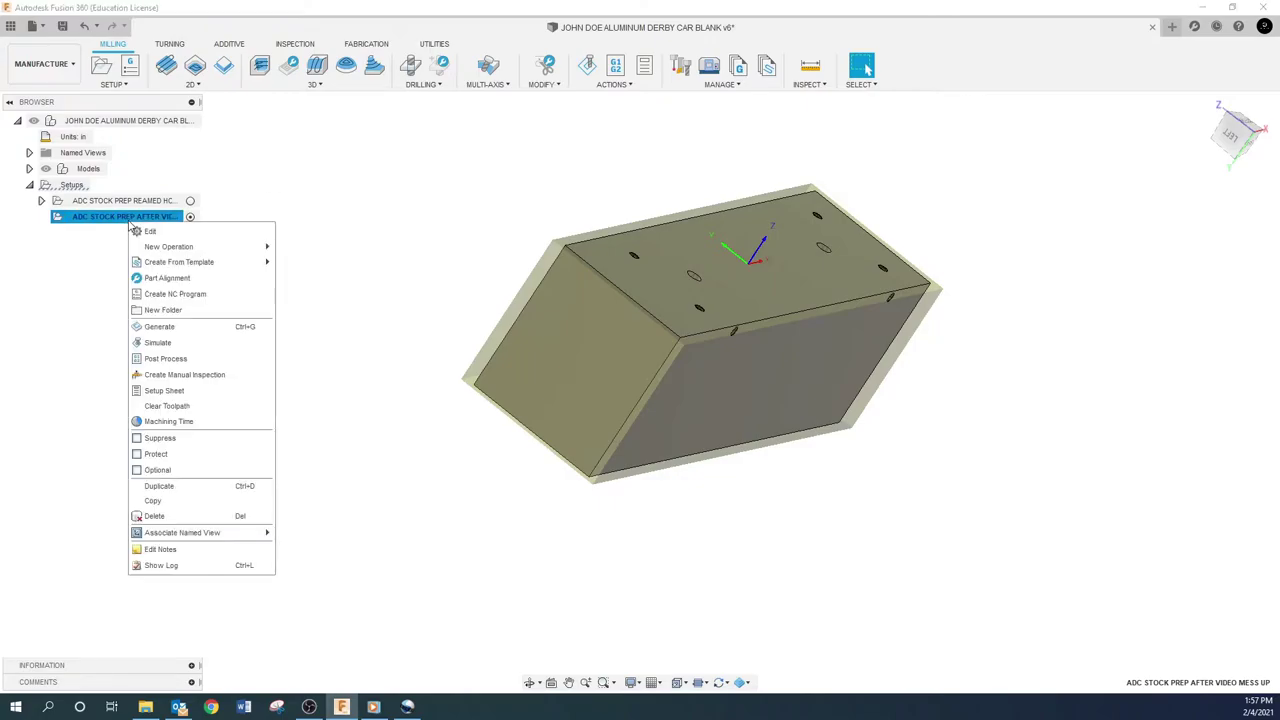
{"action": "key", "text": "Escape"}
{"action": "double_click", "coordinate": [167, 217]}
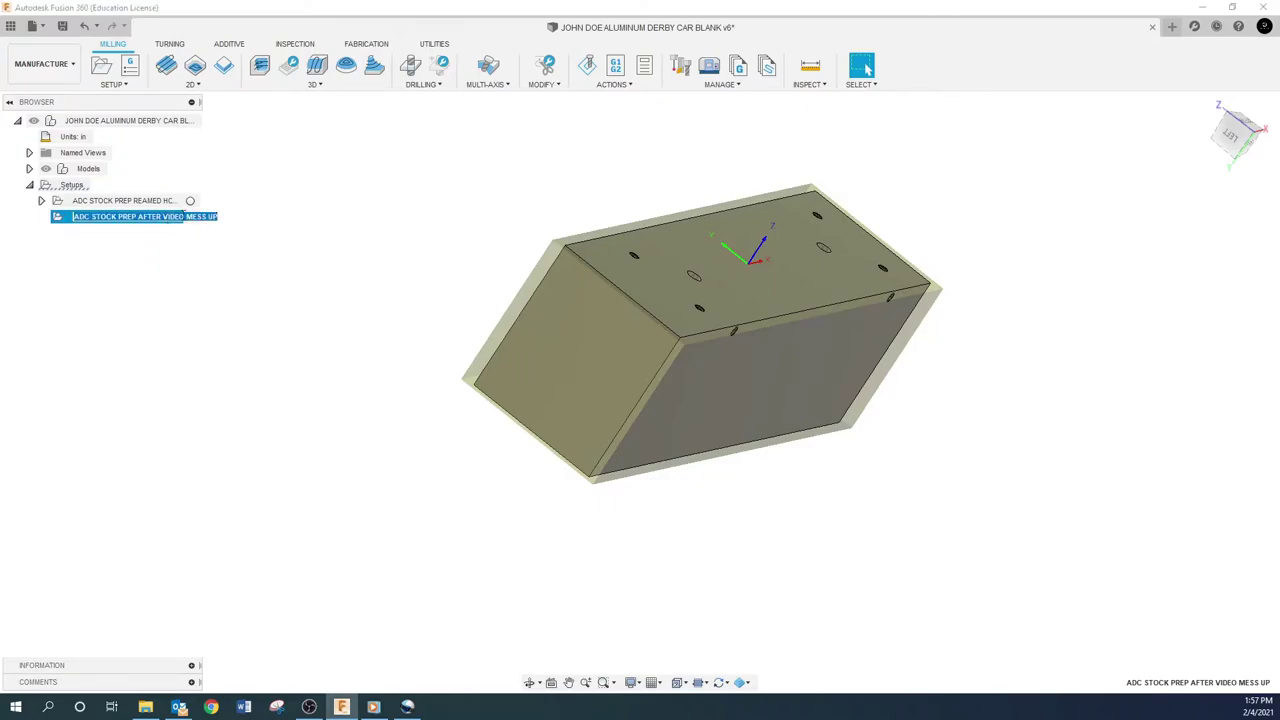
{"action": "key", "text": "Return"}
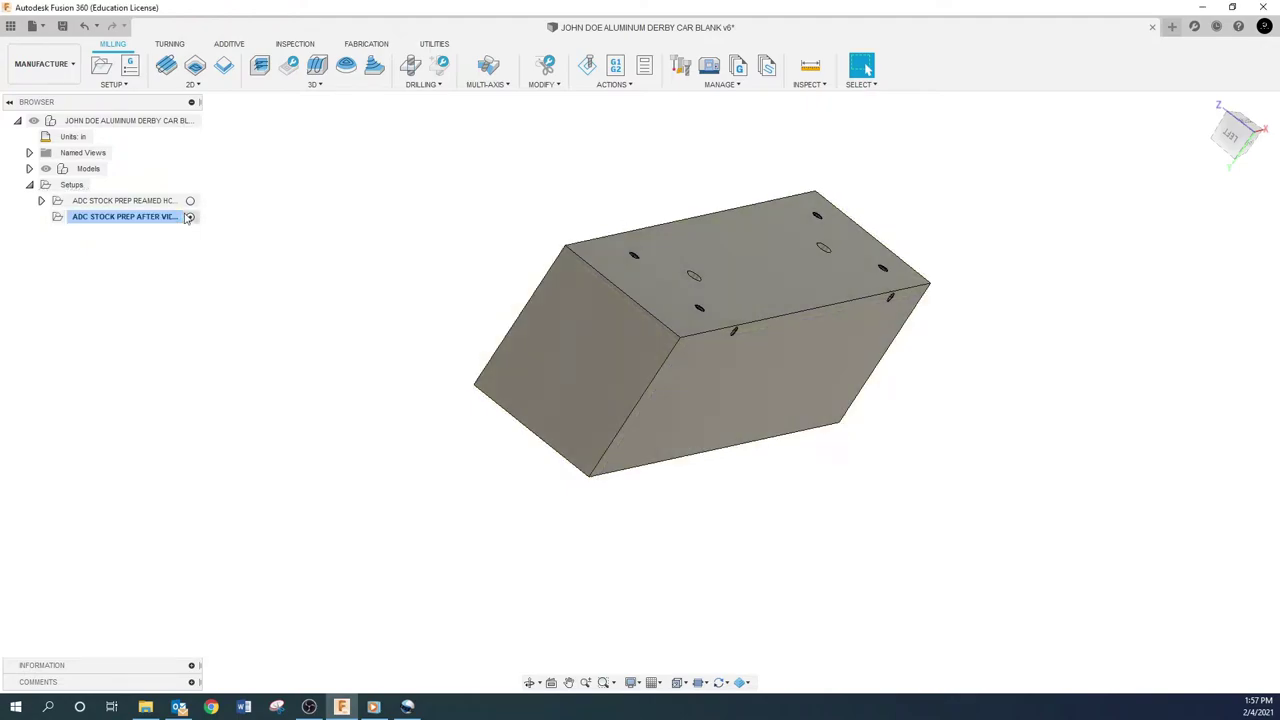
Start a 2D Face operation in the stock prep setup and open its tool selection.
{"action": "left_click", "coordinate": [173, 220]}
{"action": "right_click", "coordinate": [152, 220]}
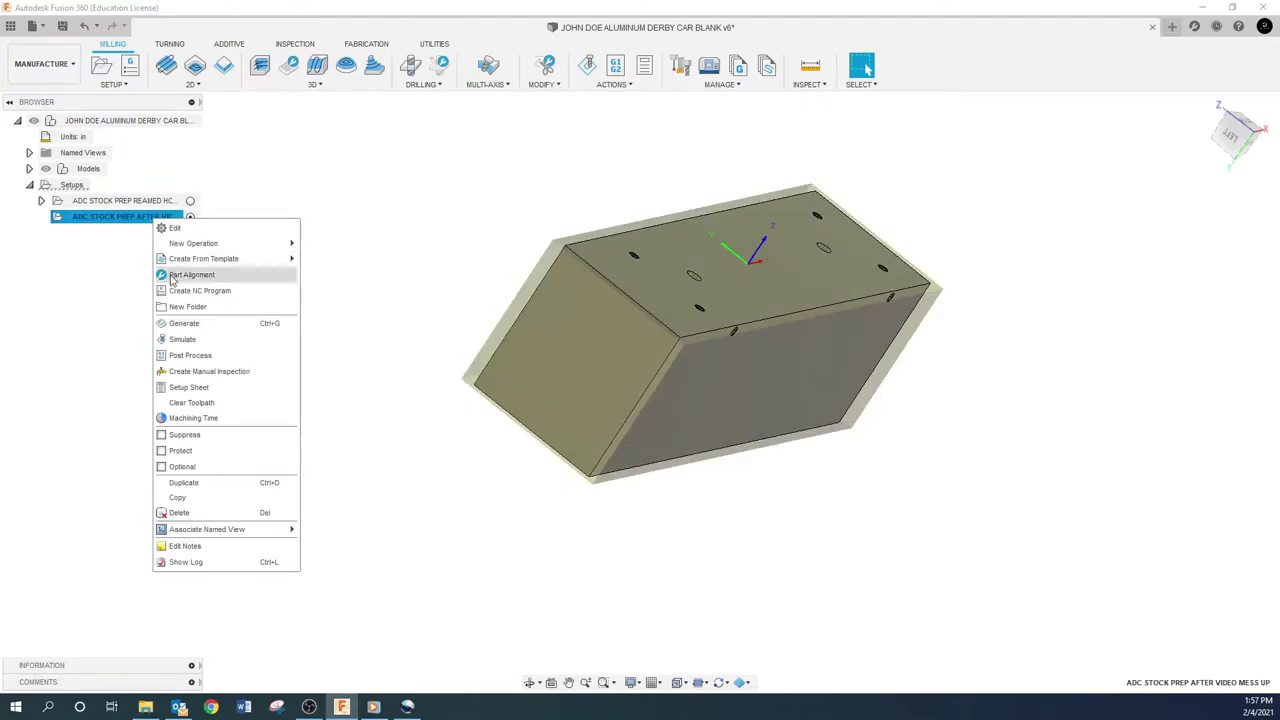
{"action": "mouse_move", "coordinate": [185, 245]}
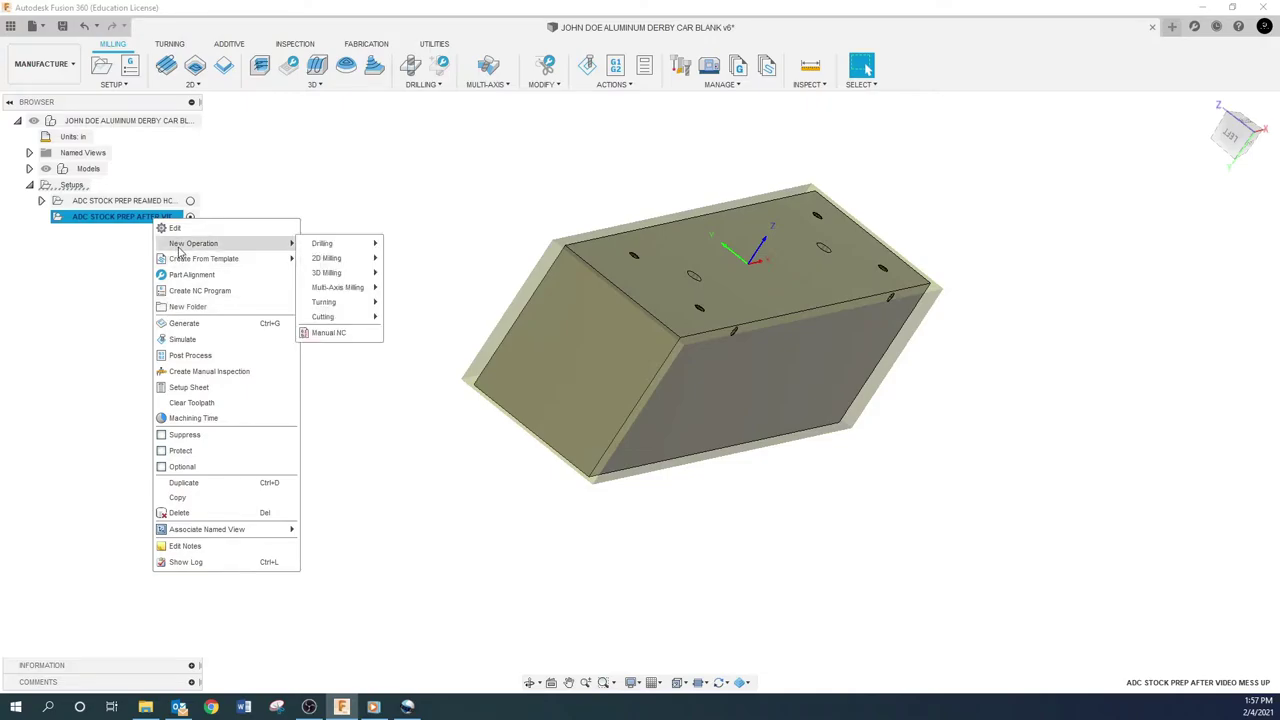
{"action": "mouse_move", "coordinate": [338, 262]}
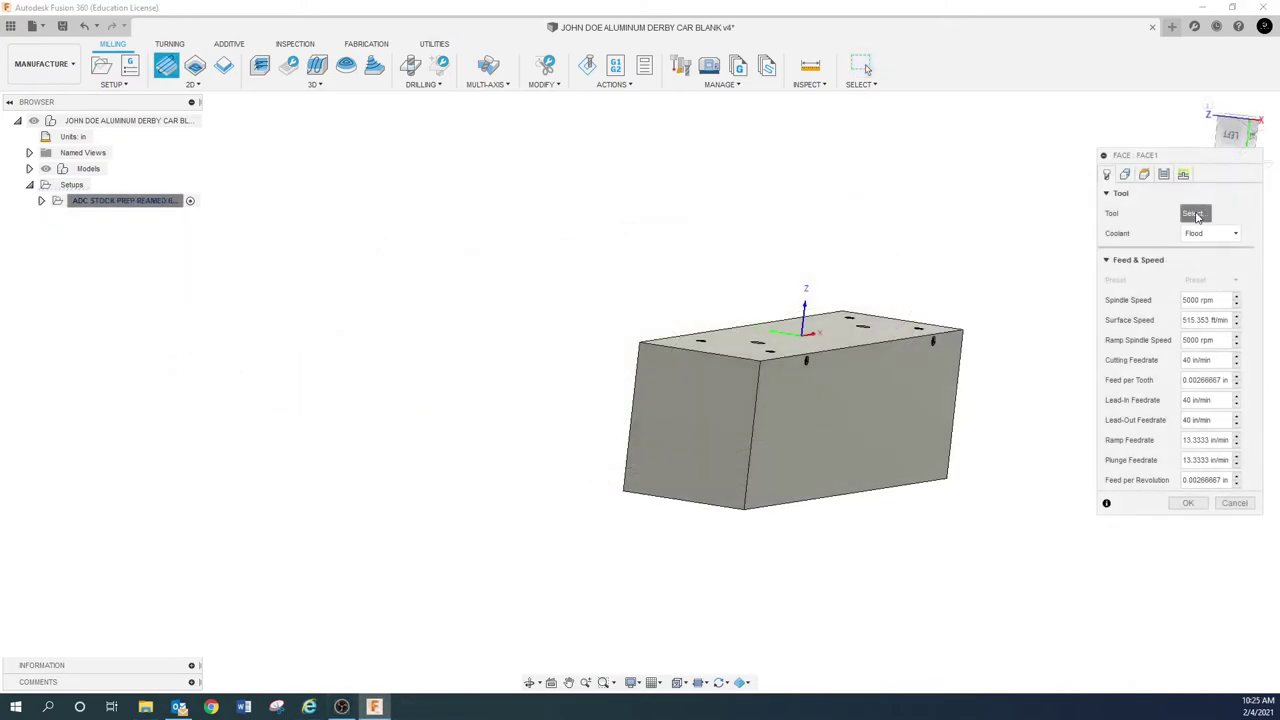
{"action": "left_click", "coordinate": [1194, 214]}
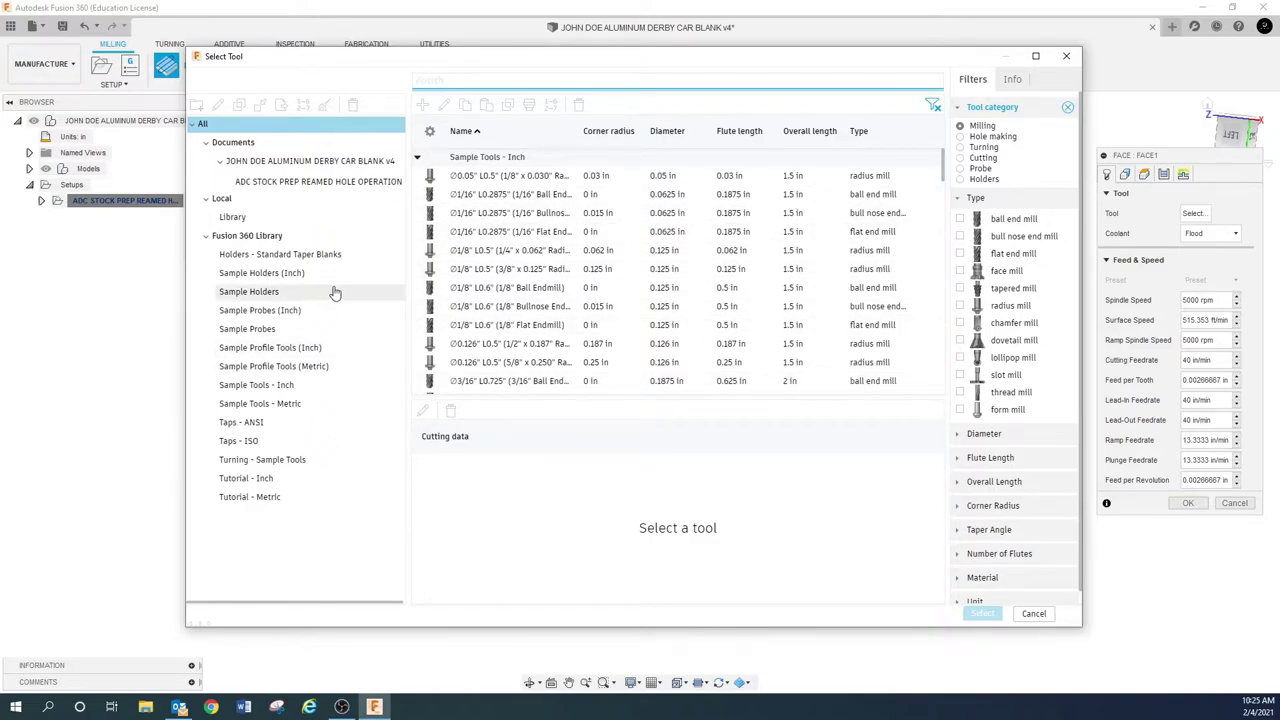
Look through the milling tools in the Sample Tools - Inch library.
{"action": "left_click", "coordinate": [268, 390]}
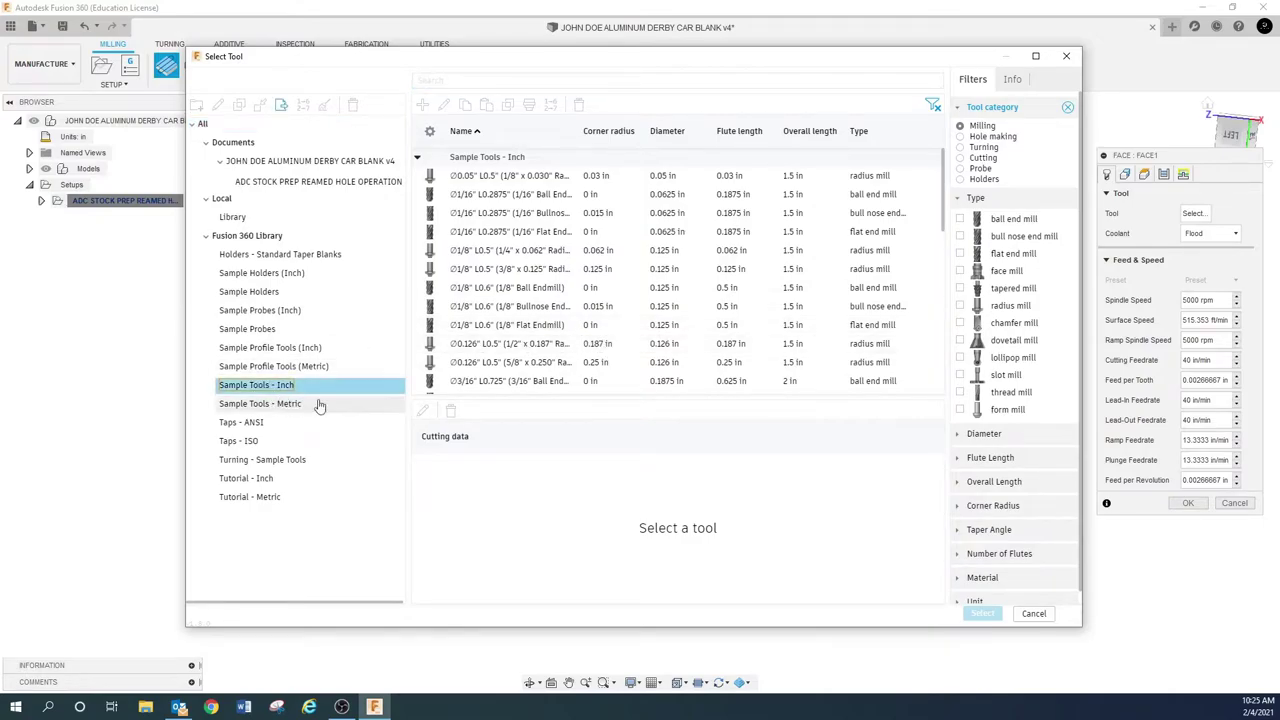
{"action": "scroll", "coordinate": [508, 290], "scroll_direction": "down", "scroll_amount": 5}
{"action": "scroll", "coordinate": [508, 290], "scroll_direction": "down", "scroll_amount": 2}
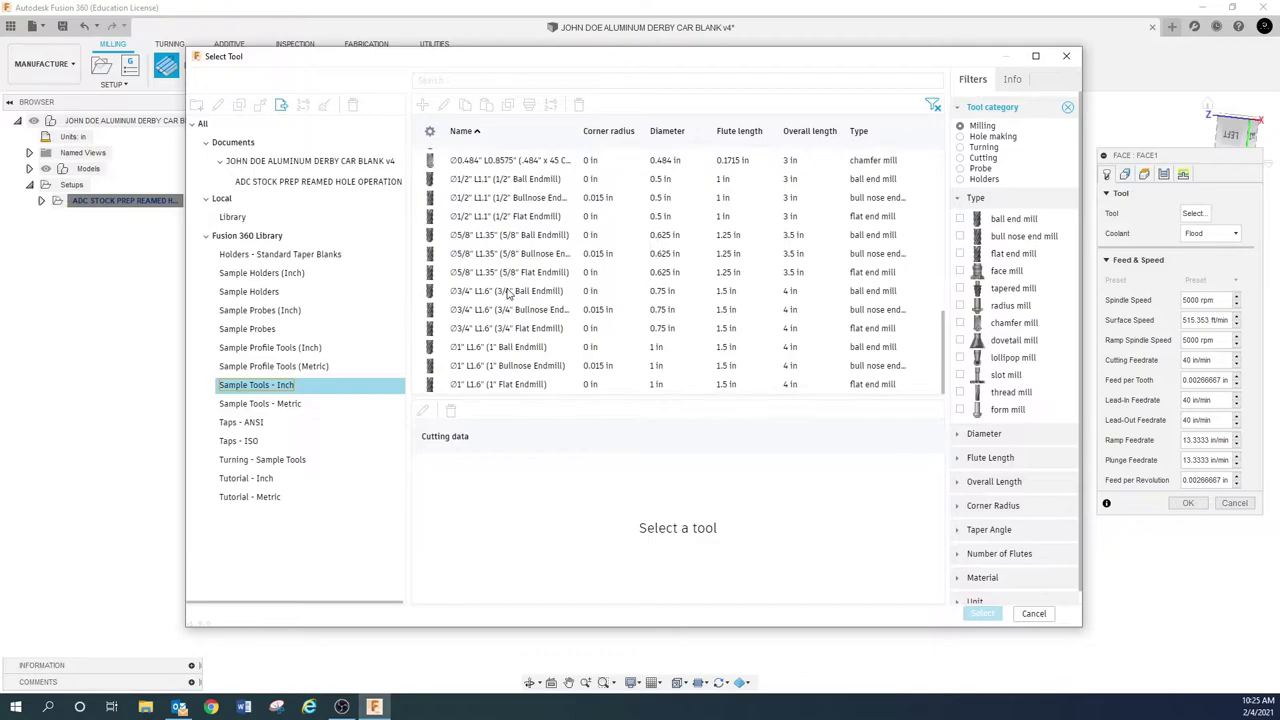
{"action": "scroll", "coordinate": [508, 292], "scroll_direction": "up", "scroll_amount": 7}
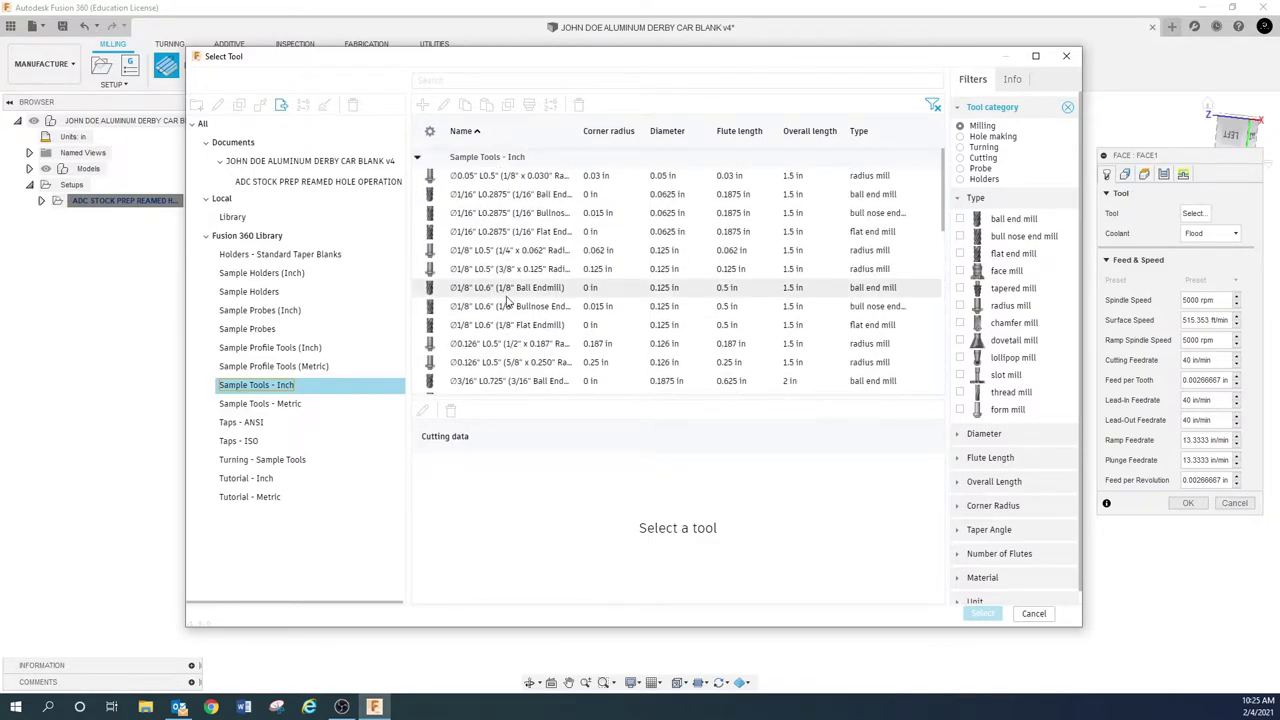
Examine the library's hole making, turning, cutting, probe and holder categories, and return the filter to Milling.
{"action": "left_click", "coordinate": [960, 137]}
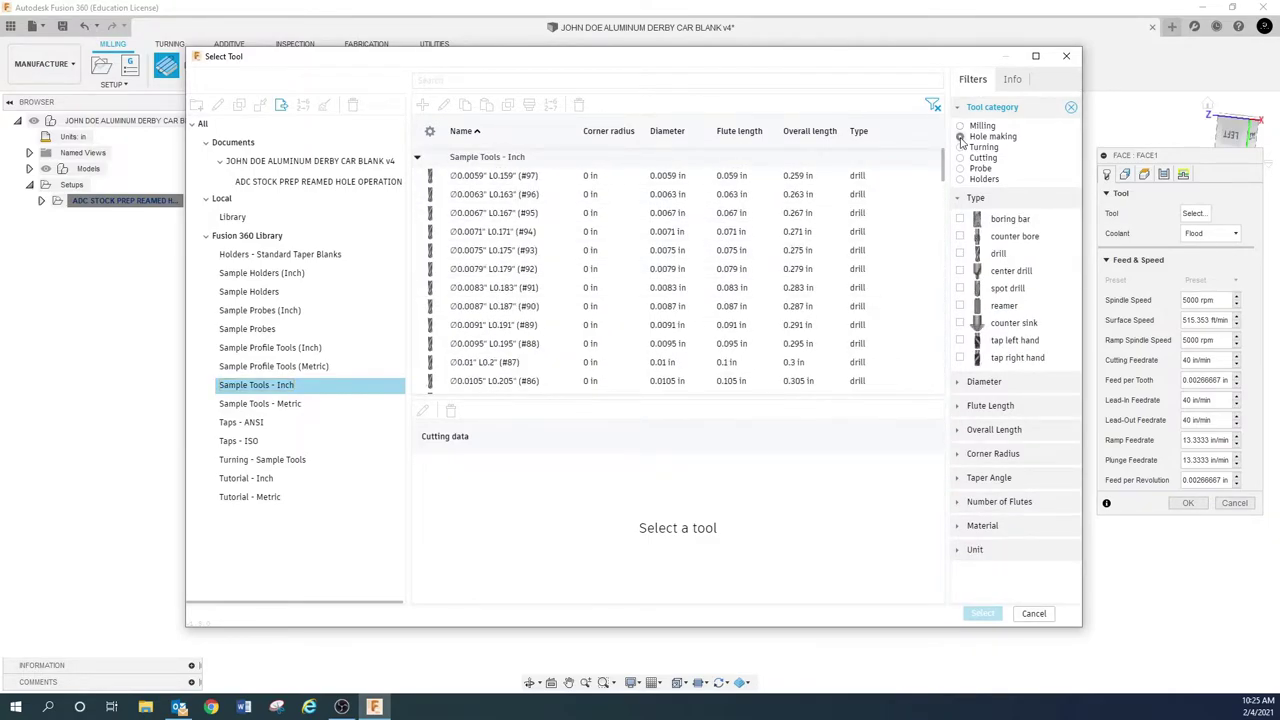
{"action": "scroll", "coordinate": [557, 252], "scroll_direction": "down", "scroll_amount": 5}
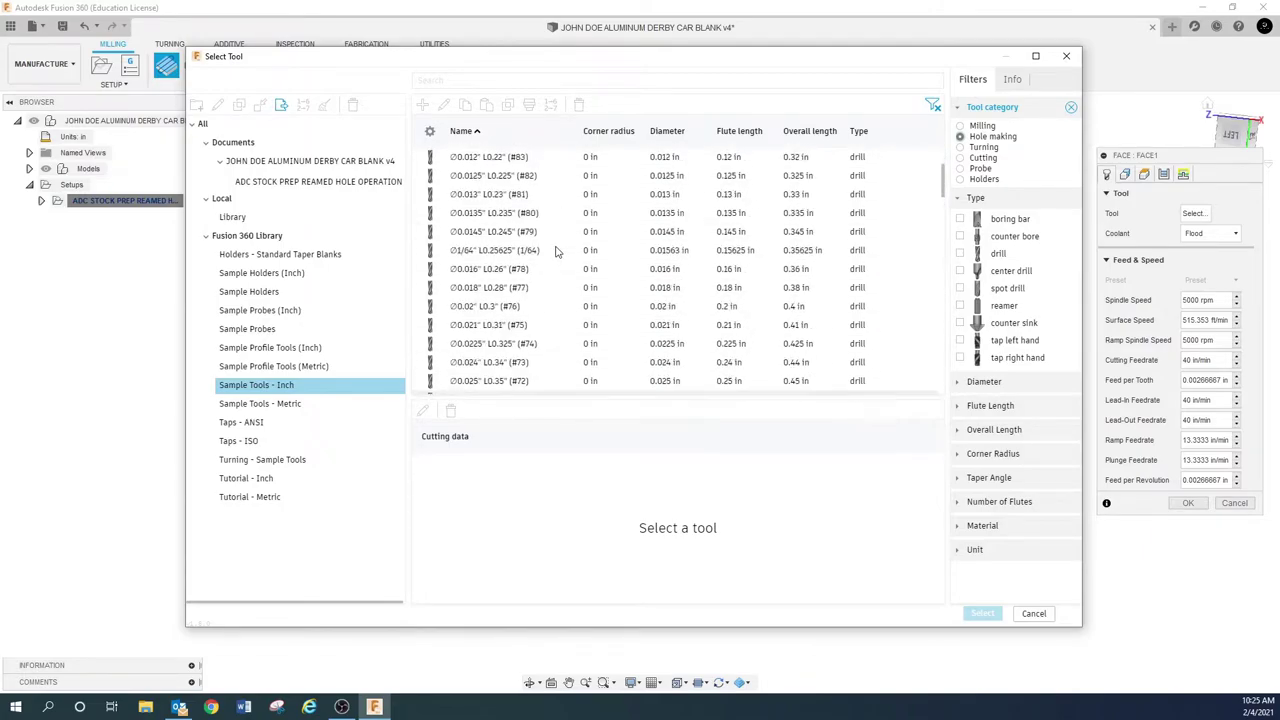
{"action": "left_click", "coordinate": [960, 147]}
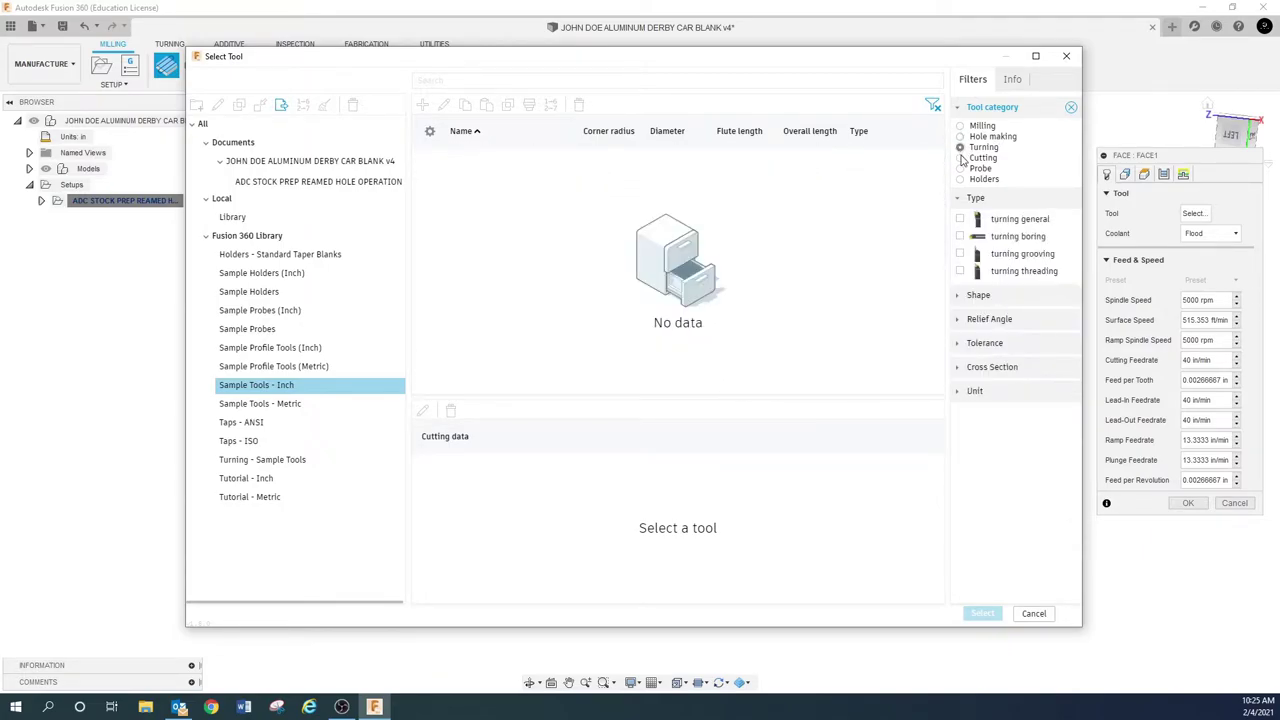
{"action": "left_click", "coordinate": [960, 158]}
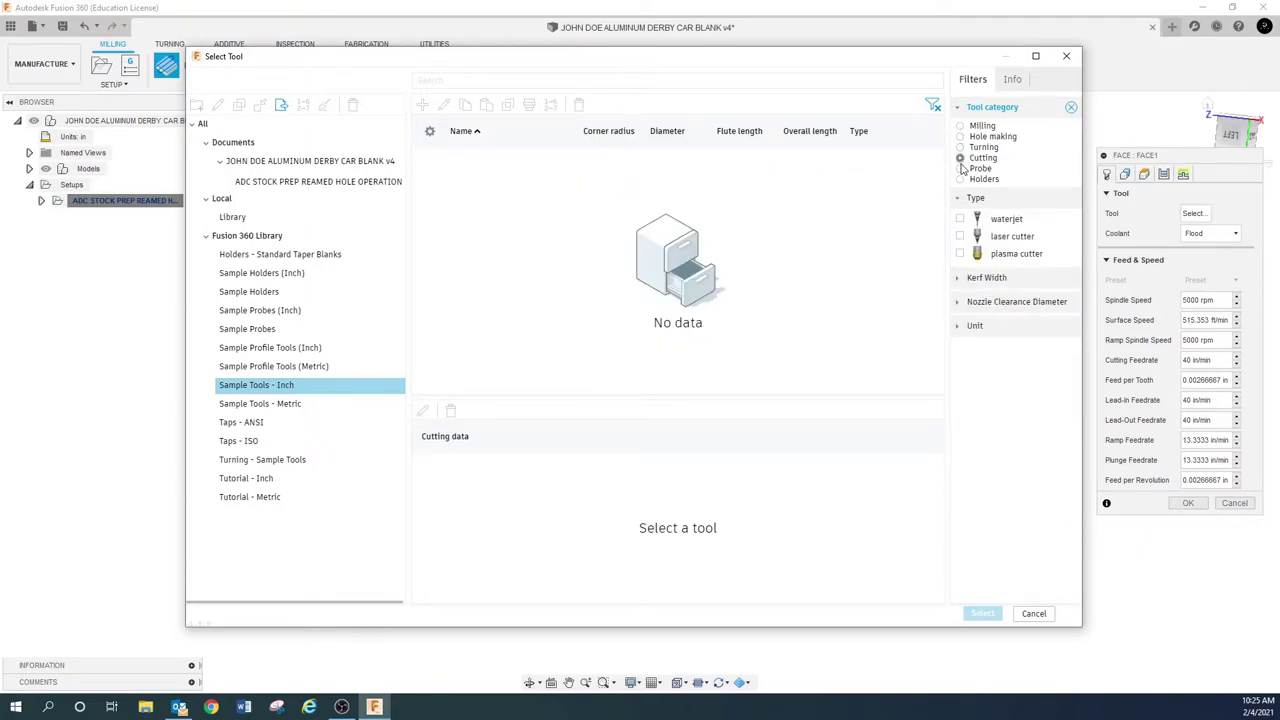
{"action": "left_click", "coordinate": [961, 169]}
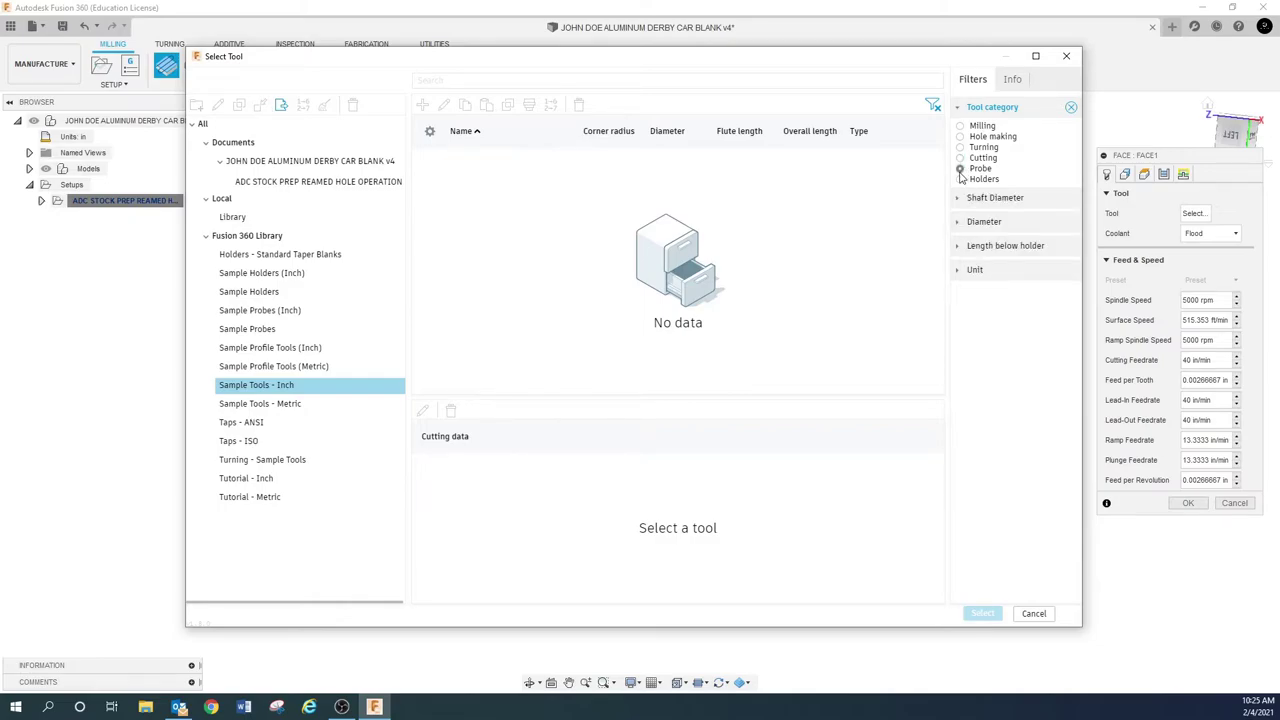
{"action": "left_click", "coordinate": [960, 179]}
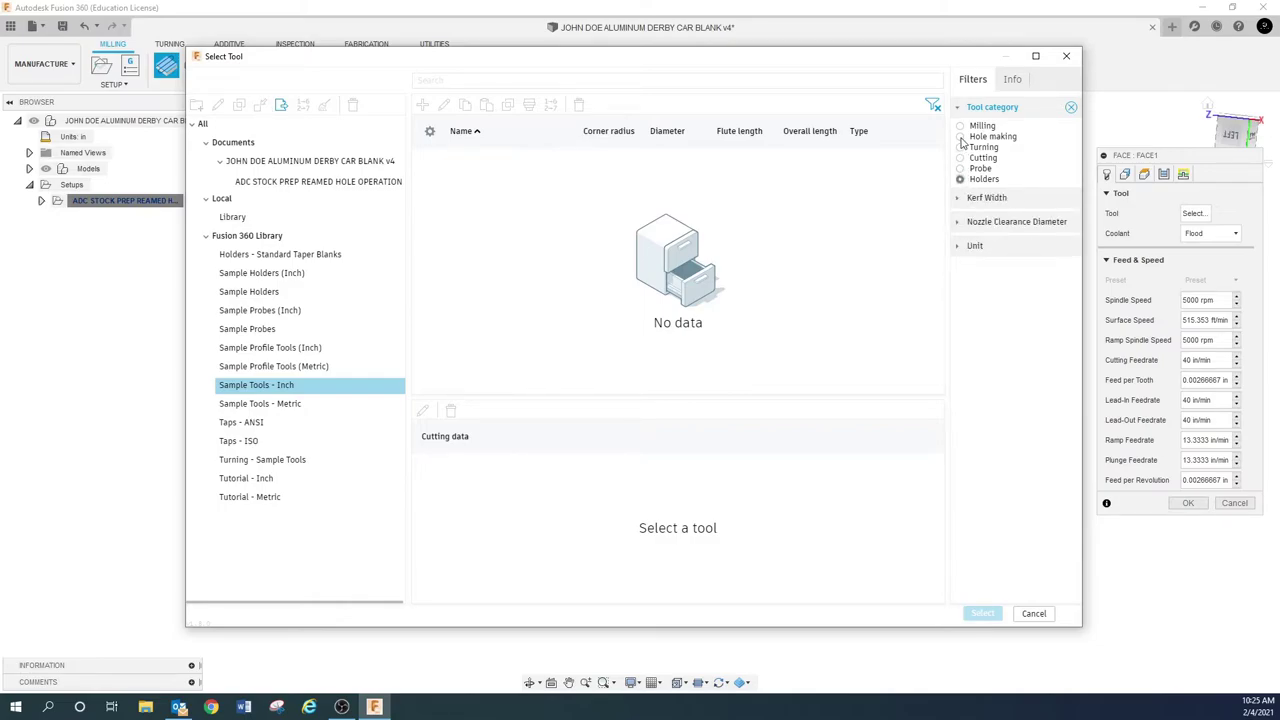
{"action": "left_click", "coordinate": [960, 126]}
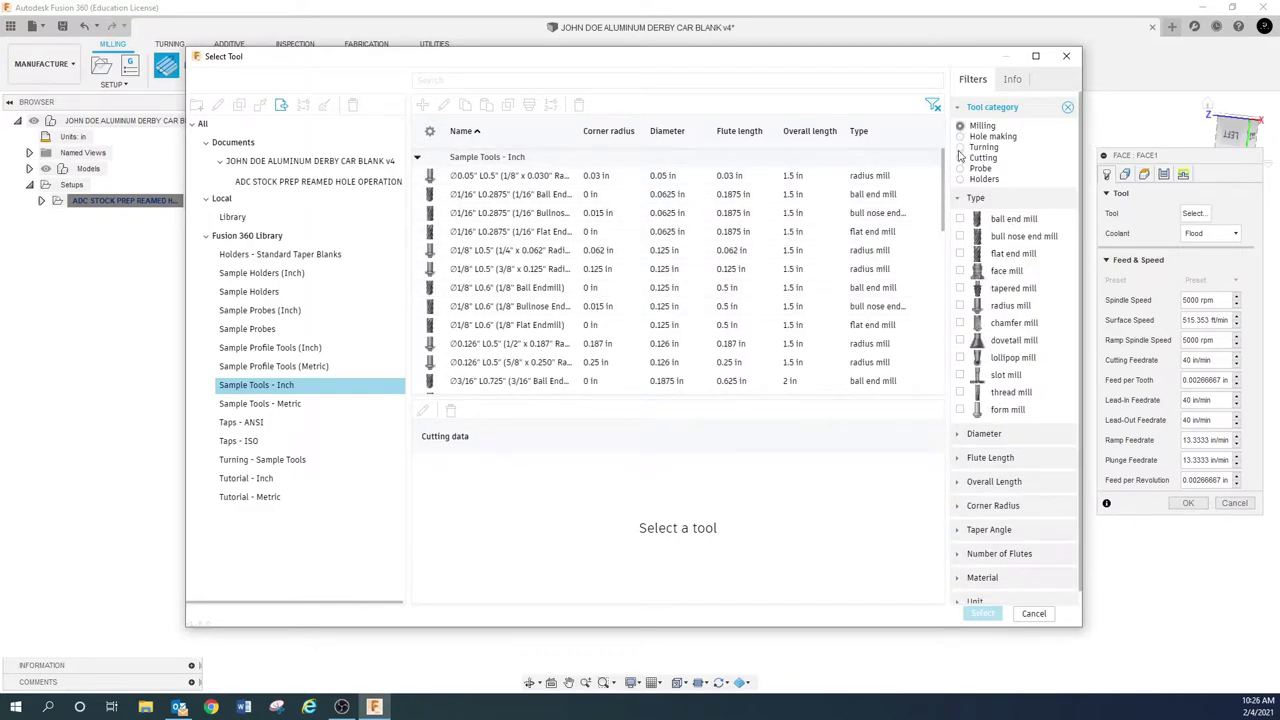
{"action": "left_click", "coordinate": [960, 158]}
{"action": "left_click", "coordinate": [960, 169]}
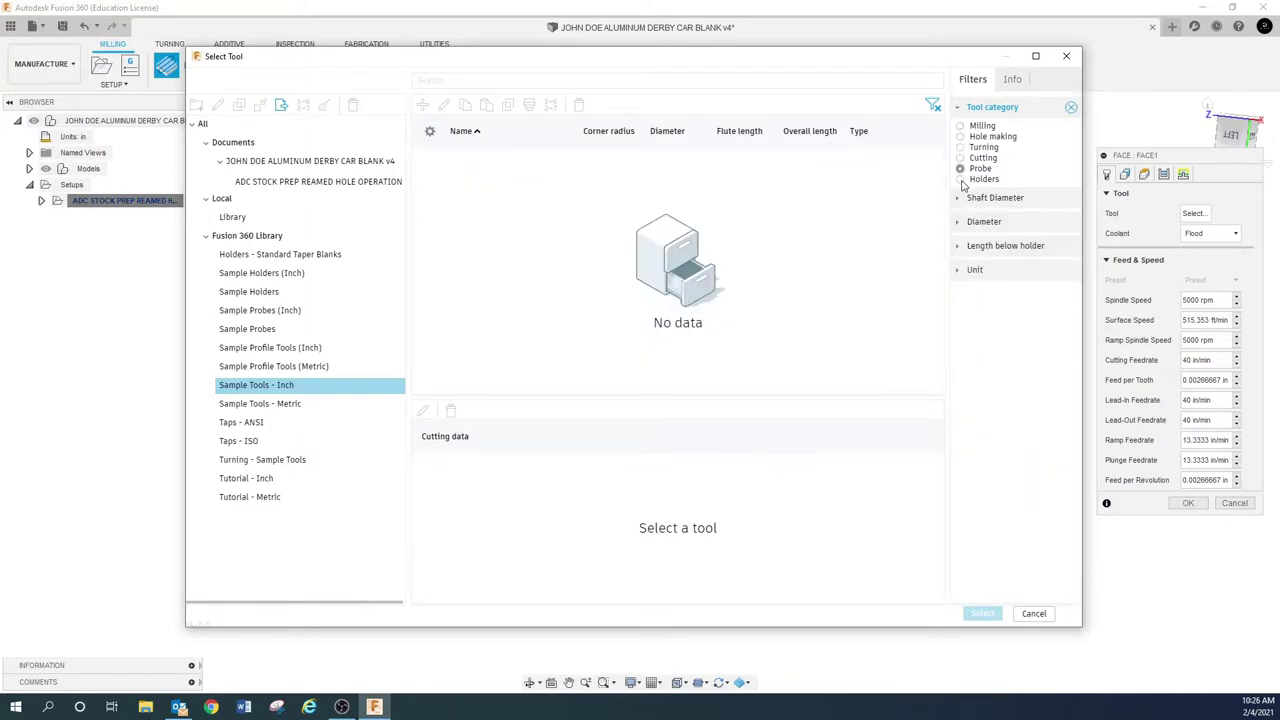
{"action": "left_click", "coordinate": [960, 158]}
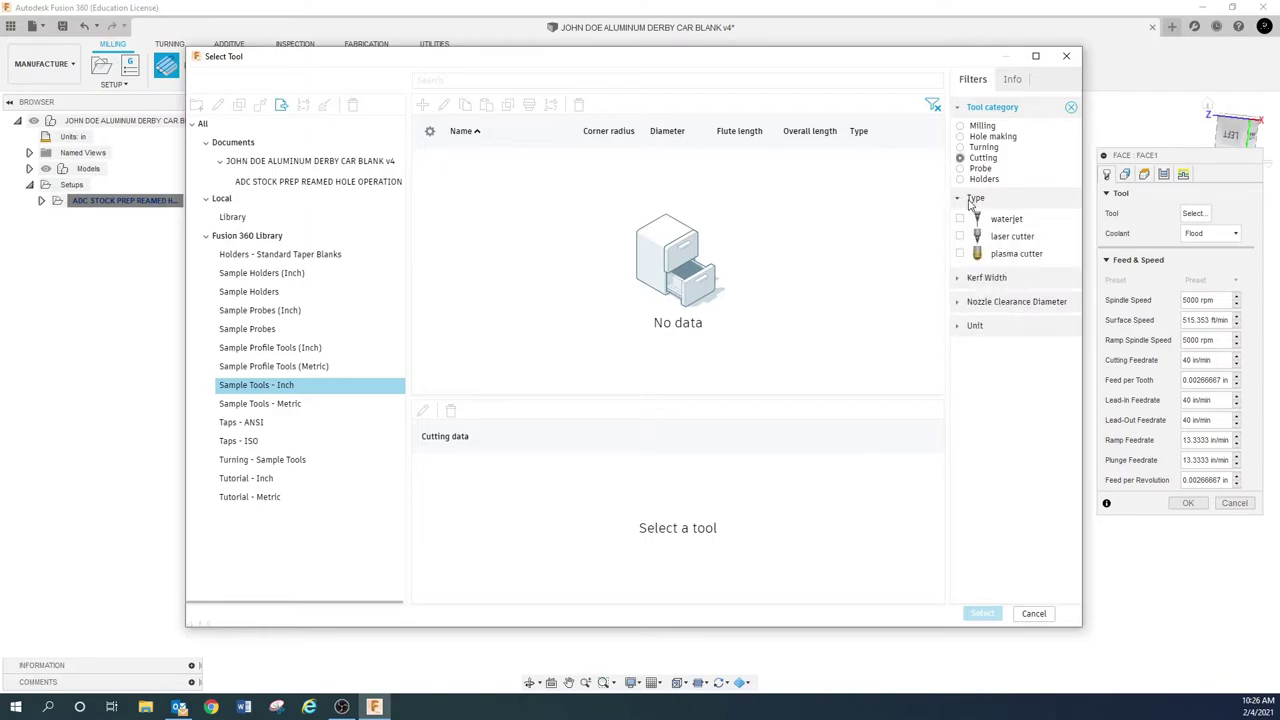
{"action": "left_click", "coordinate": [960, 126]}
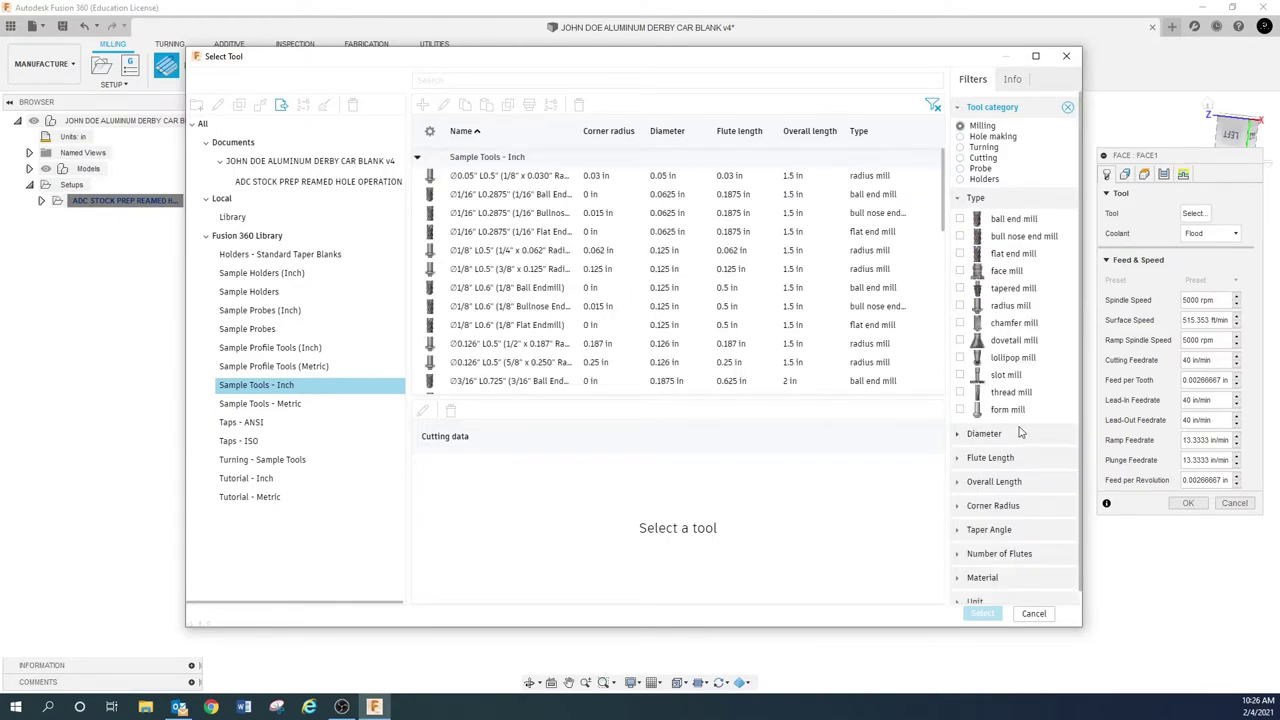
Review the inch milling tools, trying the ball end mill and bull nose end mill type filters and clearing both.
{"action": "scroll", "coordinate": [700, 290], "scroll_direction": "down", "scroll_amount": 3}
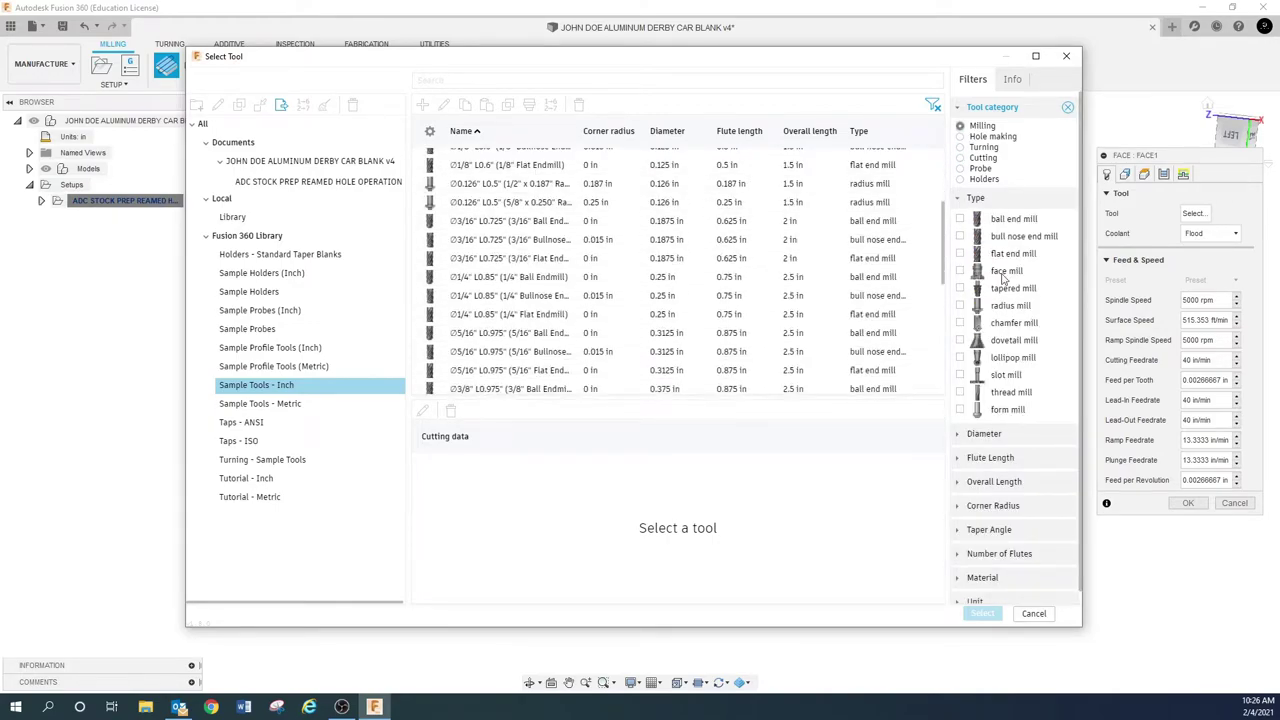
{"action": "scroll", "coordinate": [1005, 285], "scroll_direction": "down", "scroll_amount": 1}
{"action": "scroll", "coordinate": [1005, 290], "scroll_direction": "up", "scroll_amount": 1}
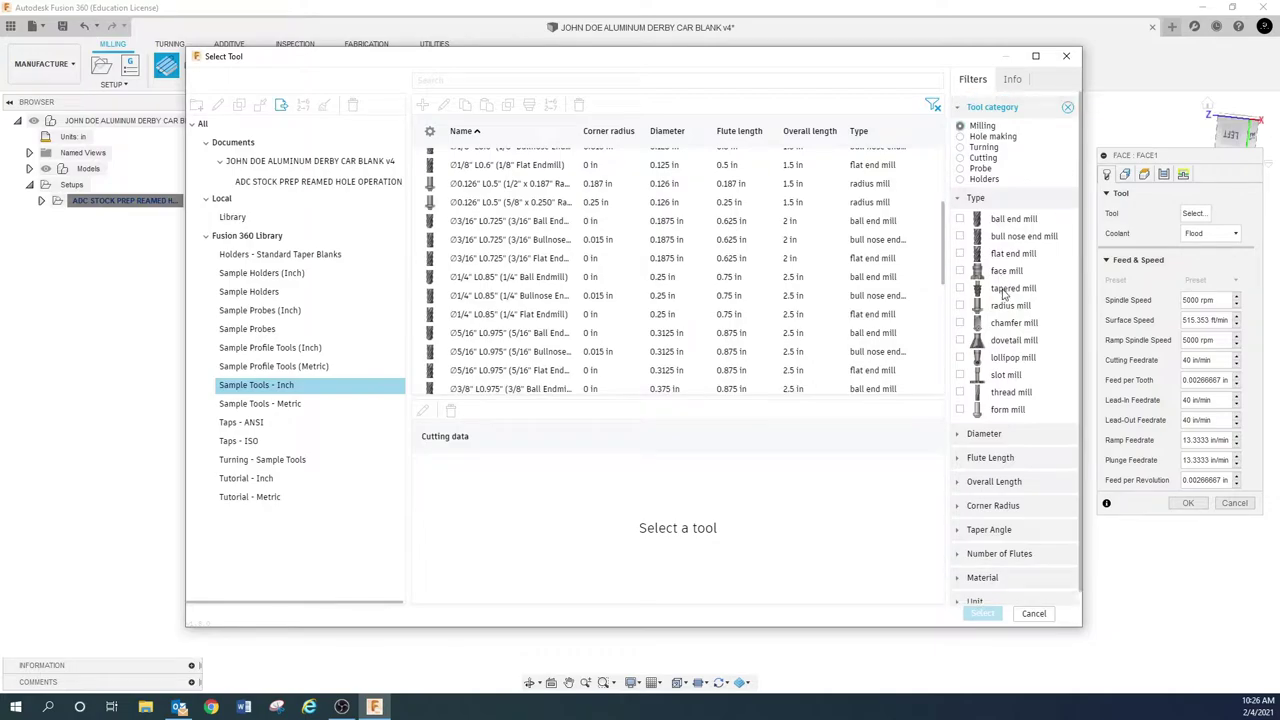
{"action": "left_click", "coordinate": [960, 219]}
{"action": "left_click", "coordinate": [960, 219]}
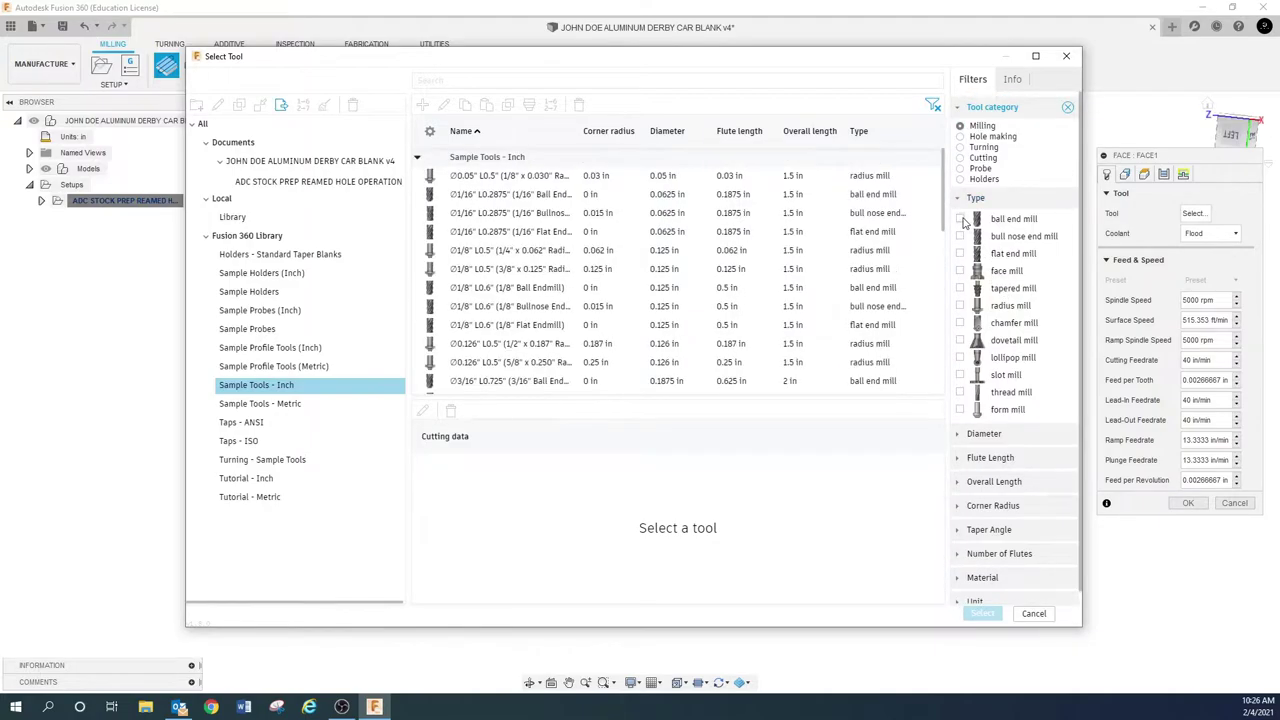
{"action": "left_click", "coordinate": [960, 236]}
{"action": "left_click", "coordinate": [960, 236]}
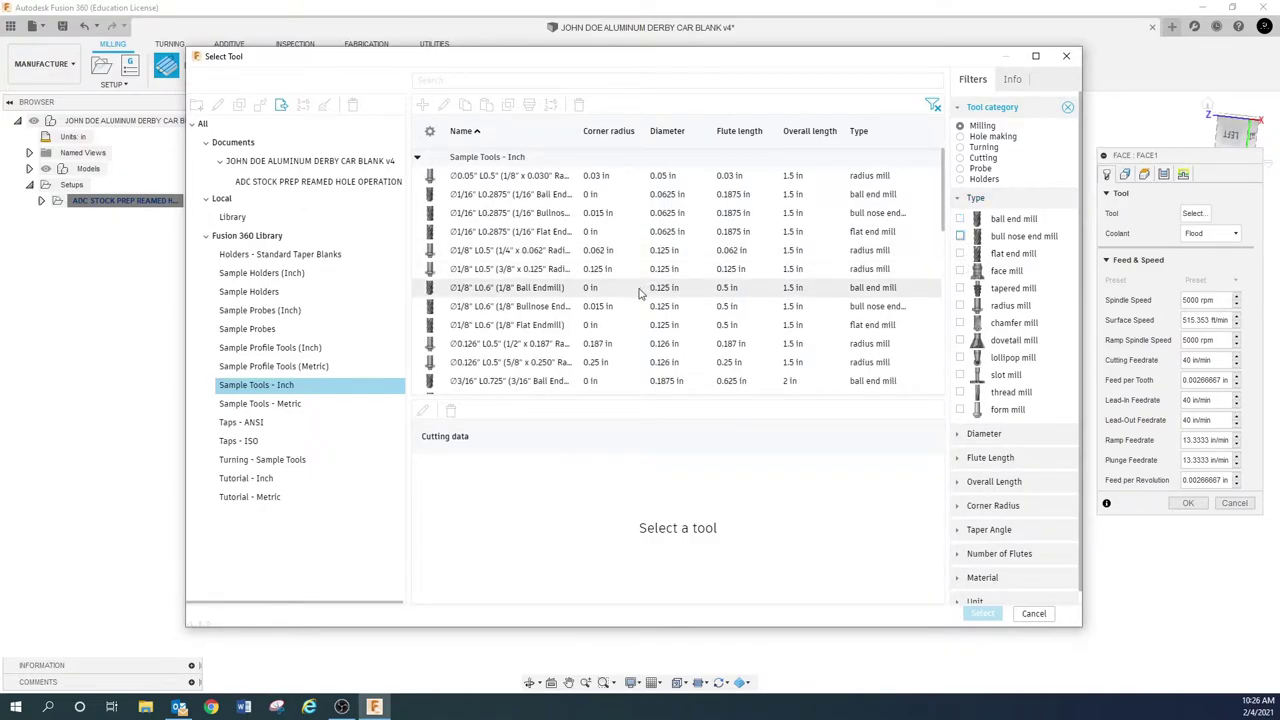
{"action": "scroll", "coordinate": [640, 293], "scroll_direction": "down", "scroll_amount": 3}
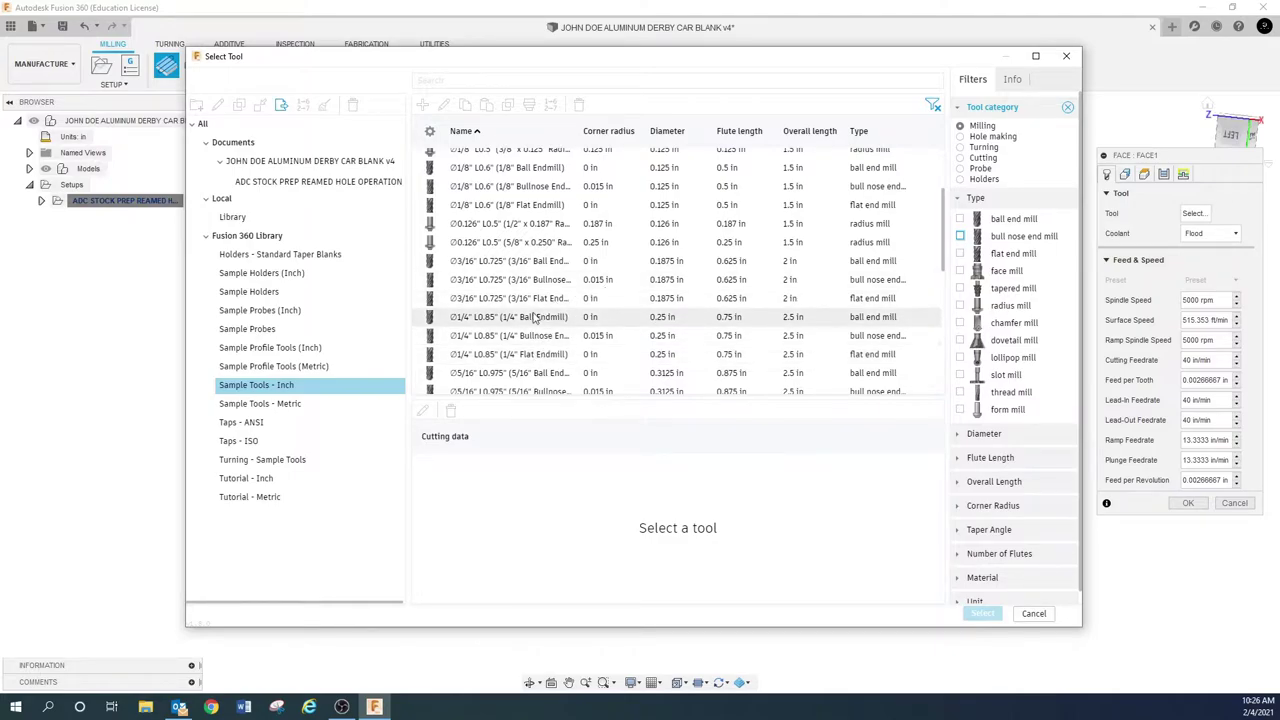
{"action": "scroll", "coordinate": [556, 331], "scroll_direction": "up", "scroll_amount": 3}
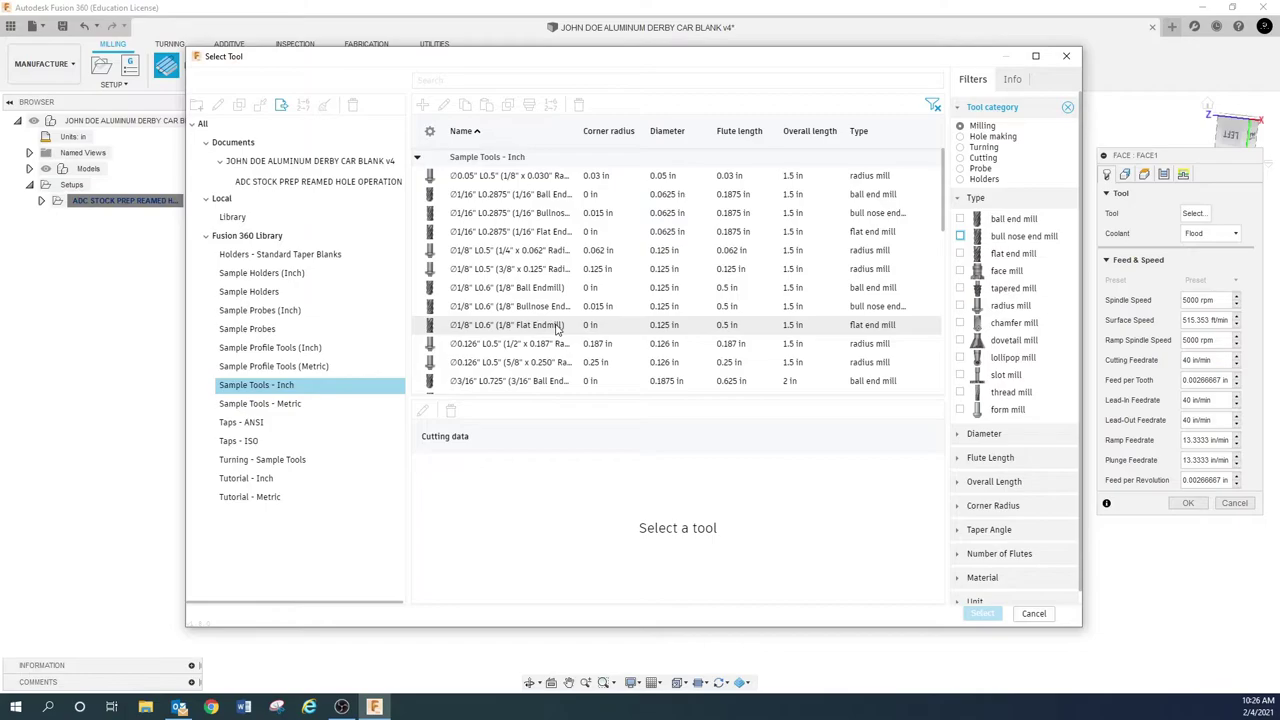
Compare the tools in the Fusion 360 Library and Sample Tools - Inch with those stored in the current document and its setup.
{"action": "left_click", "coordinate": [245, 236]}
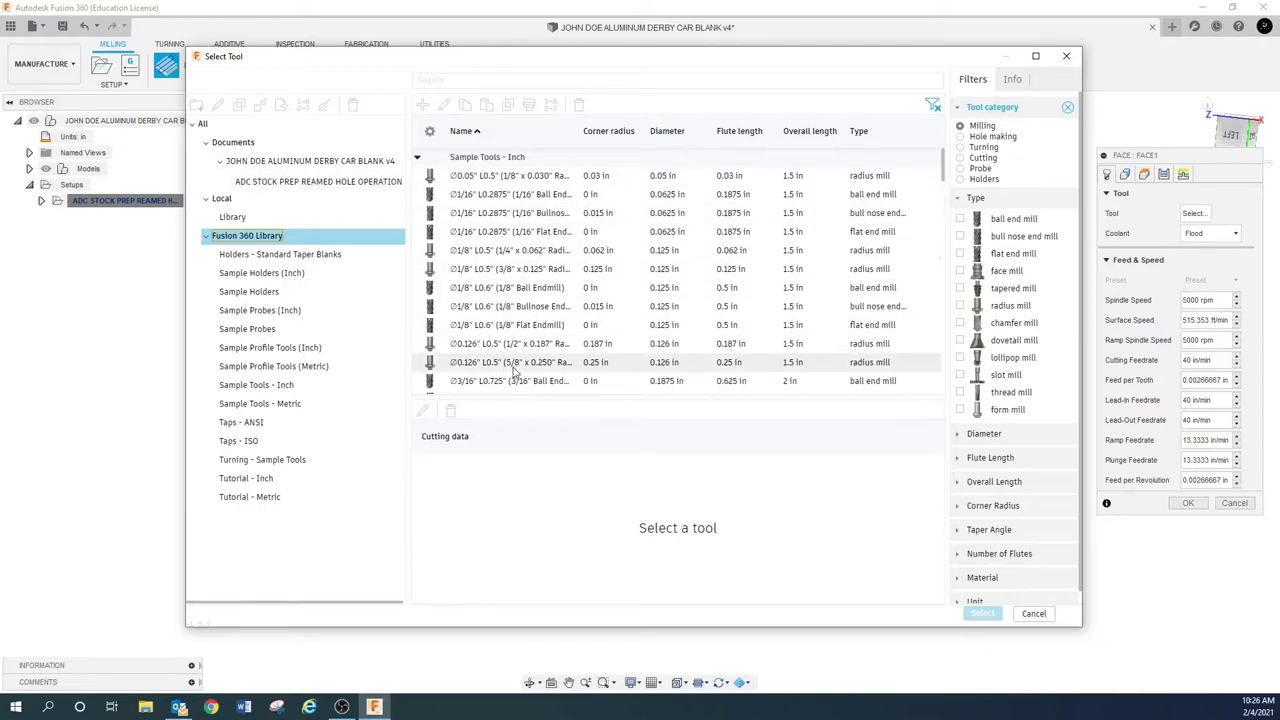
{"action": "left_click", "coordinate": [258, 386]}
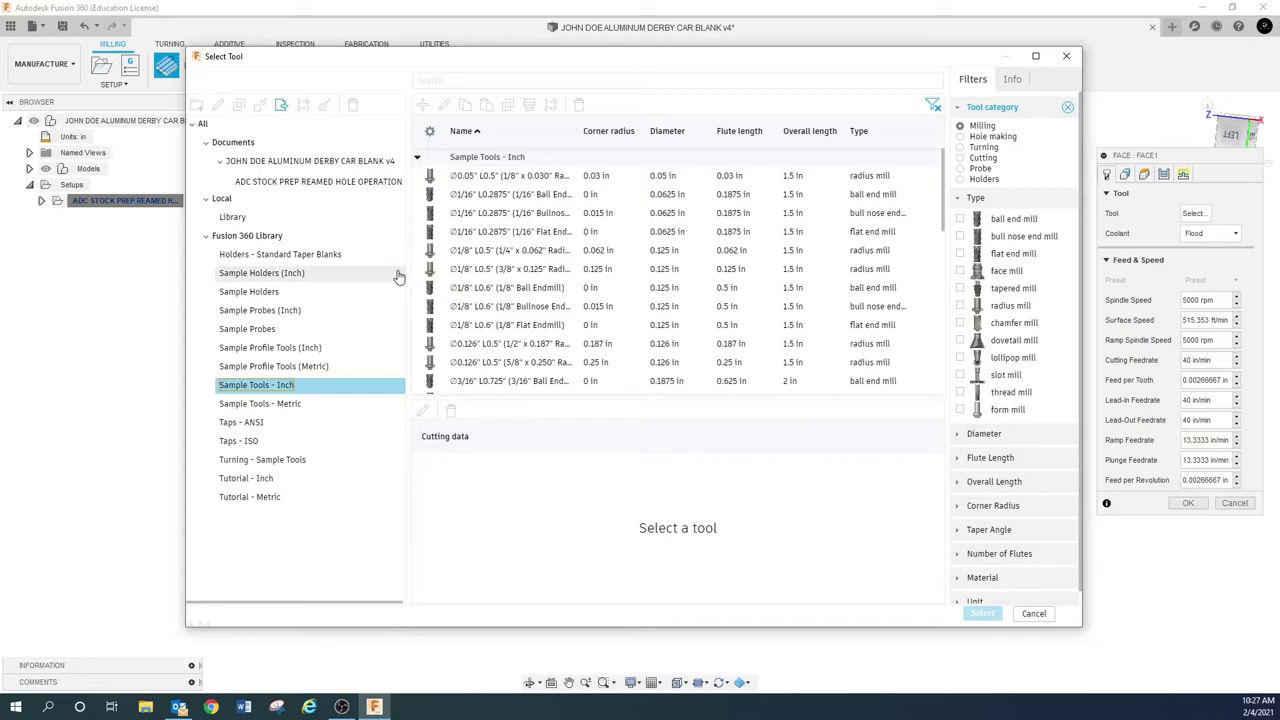
{"action": "left_click", "coordinate": [330, 184]}
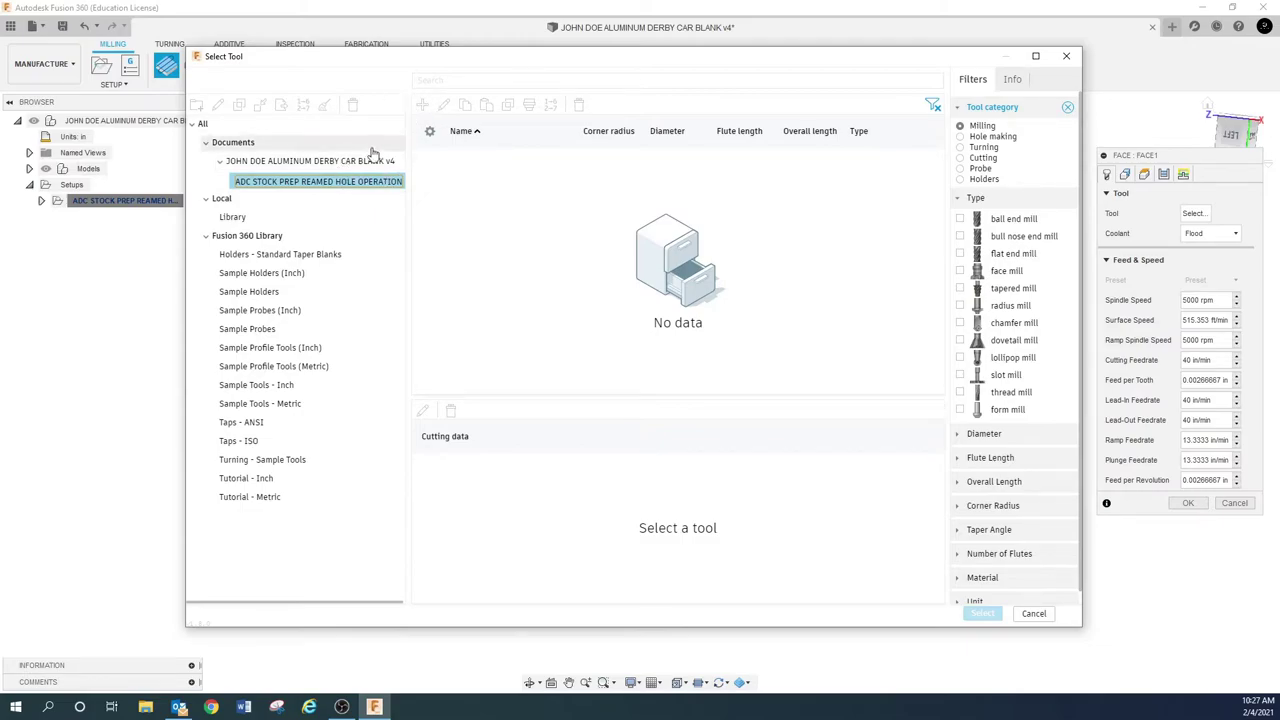
{"action": "left_click", "coordinate": [353, 164]}
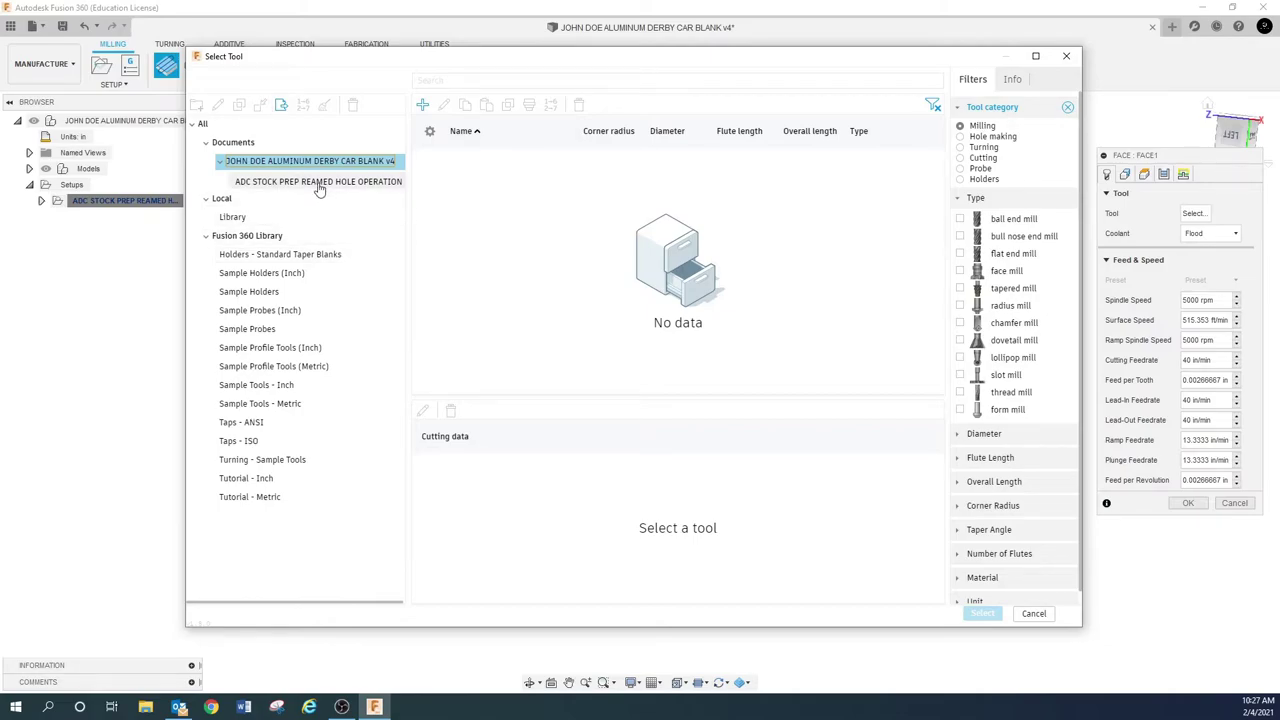
{"action": "left_click", "coordinate": [262, 386]}
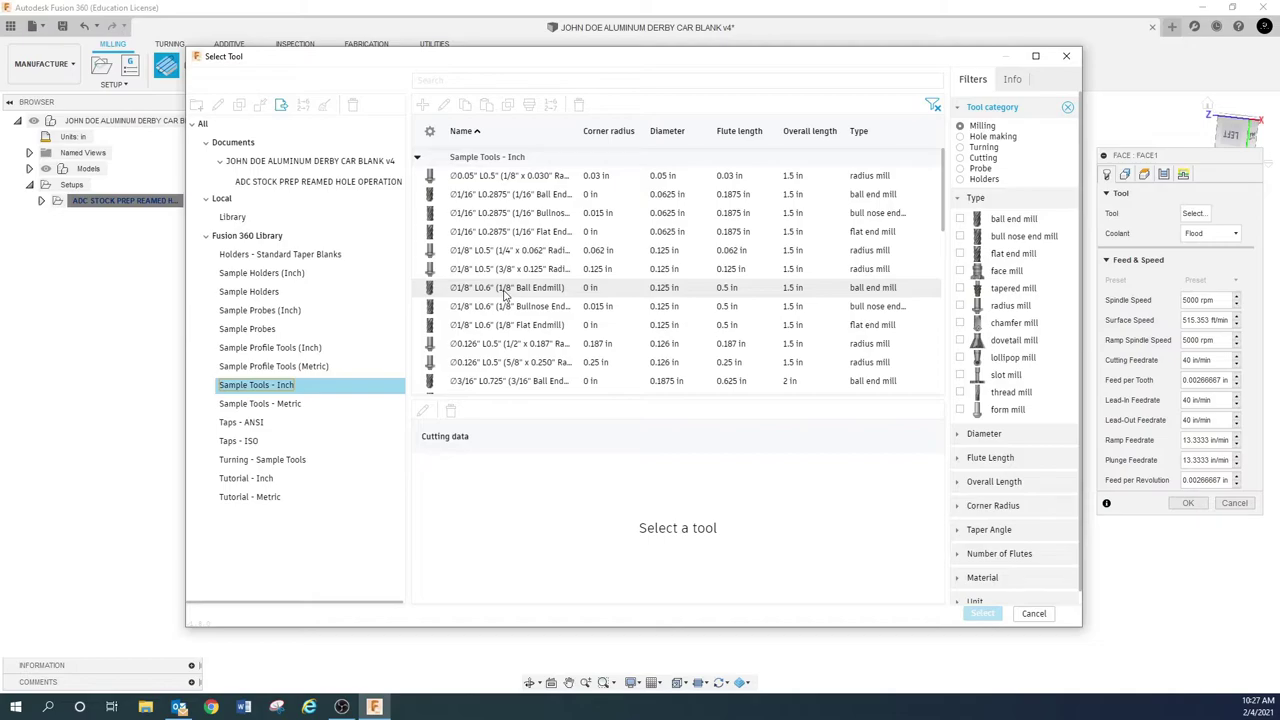
Create a new face mill in the derby car blank document's tool library.
{"action": "left_click", "coordinate": [332, 181]}
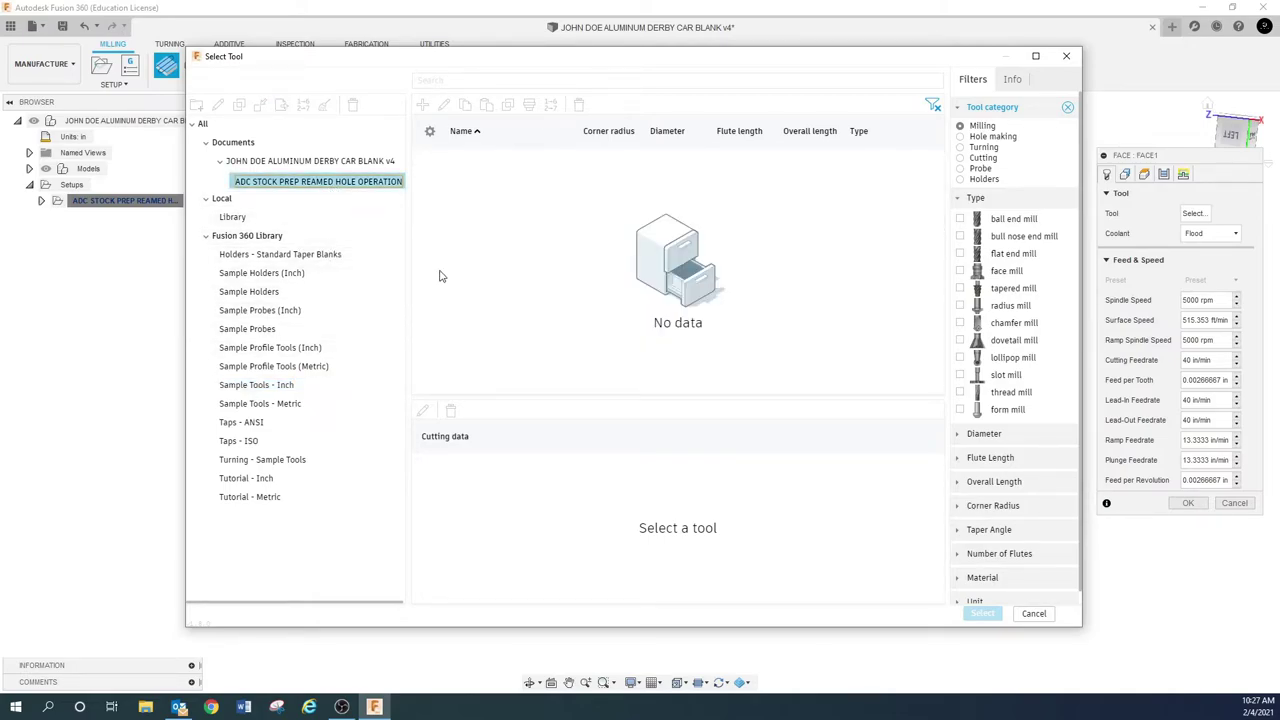
{"action": "left_click", "coordinate": [330, 161]}
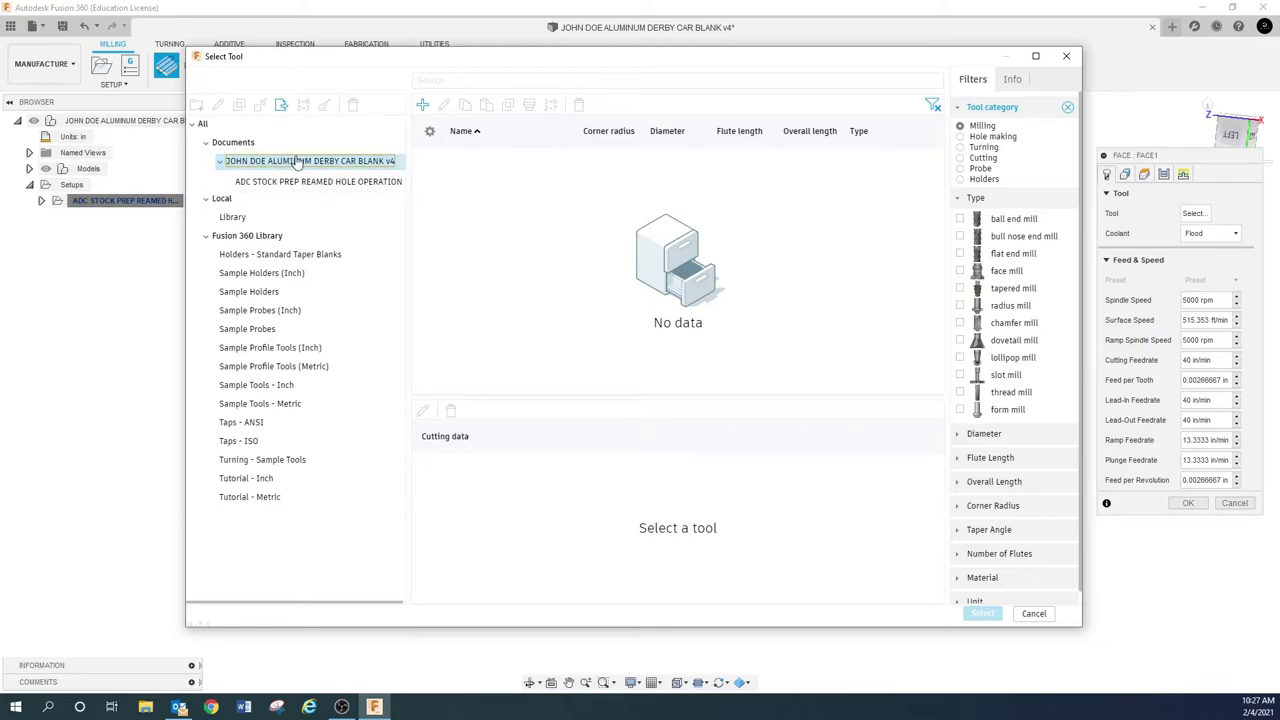
{"action": "left_click", "coordinate": [422, 106]}
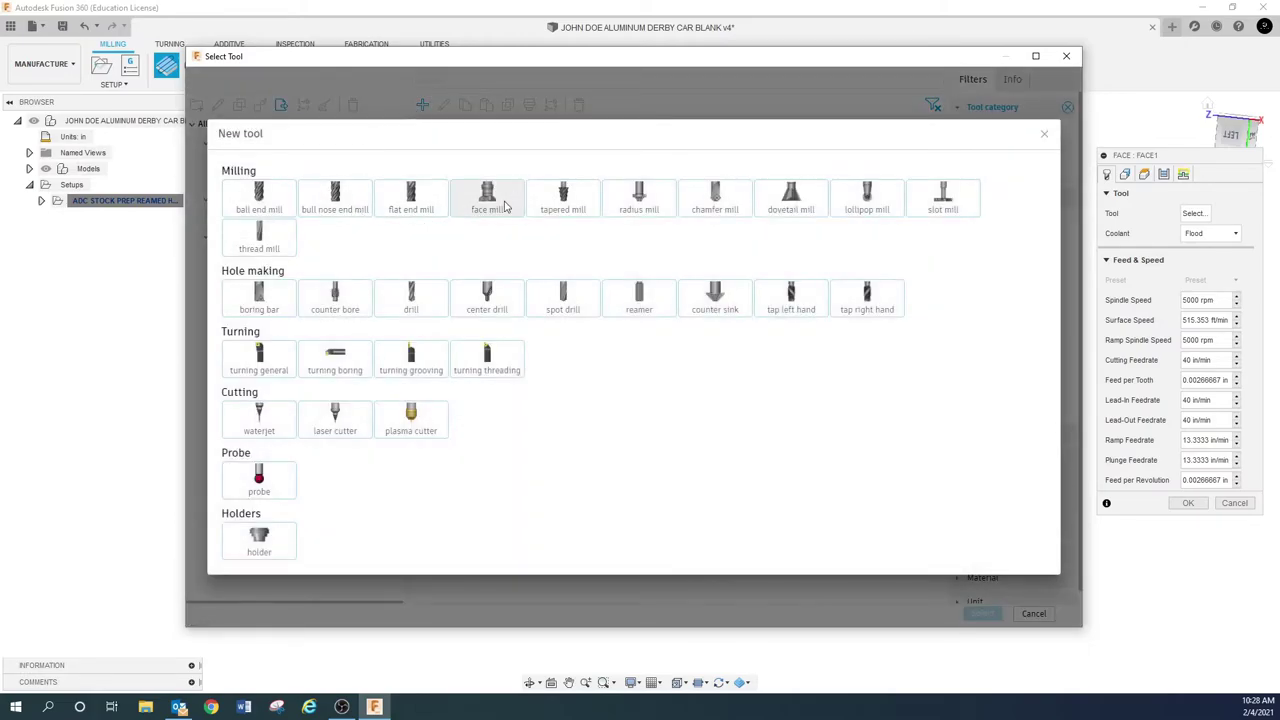
{"action": "left_click", "coordinate": [500, 207]}
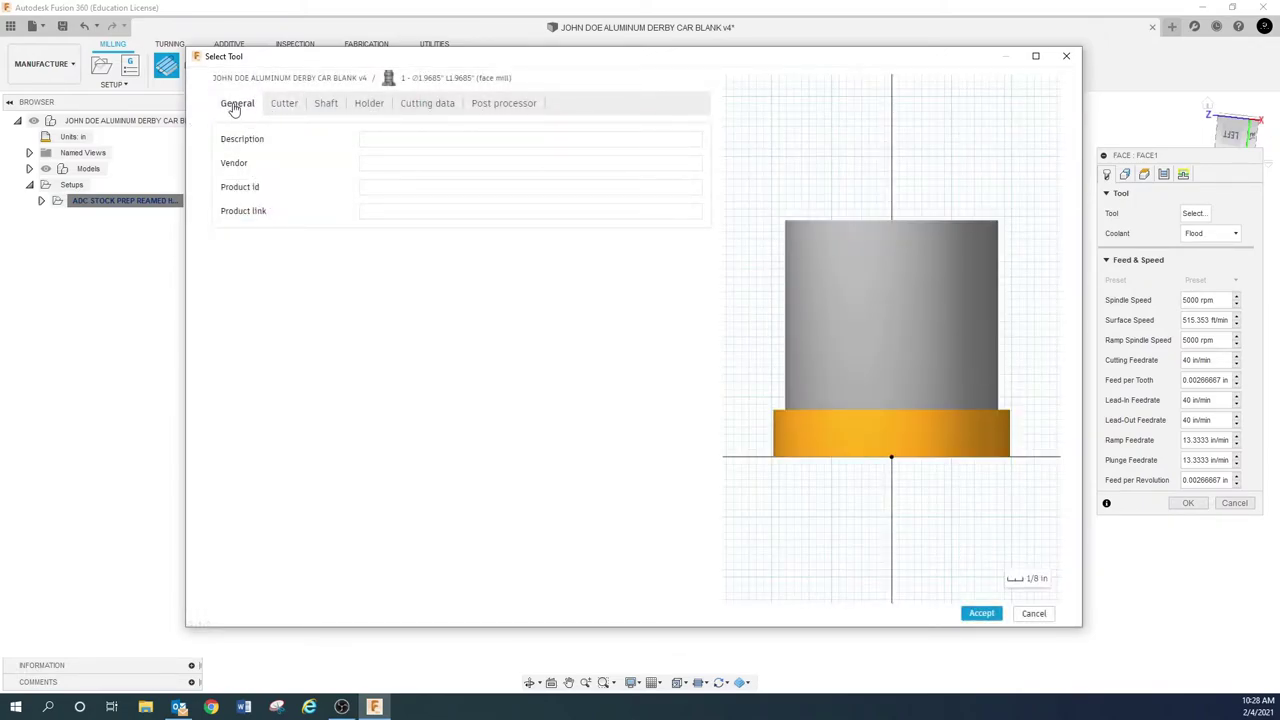
Set the new face mill's description to 2.0 FACE MILL.
{"action": "left_click", "coordinate": [409, 142]}
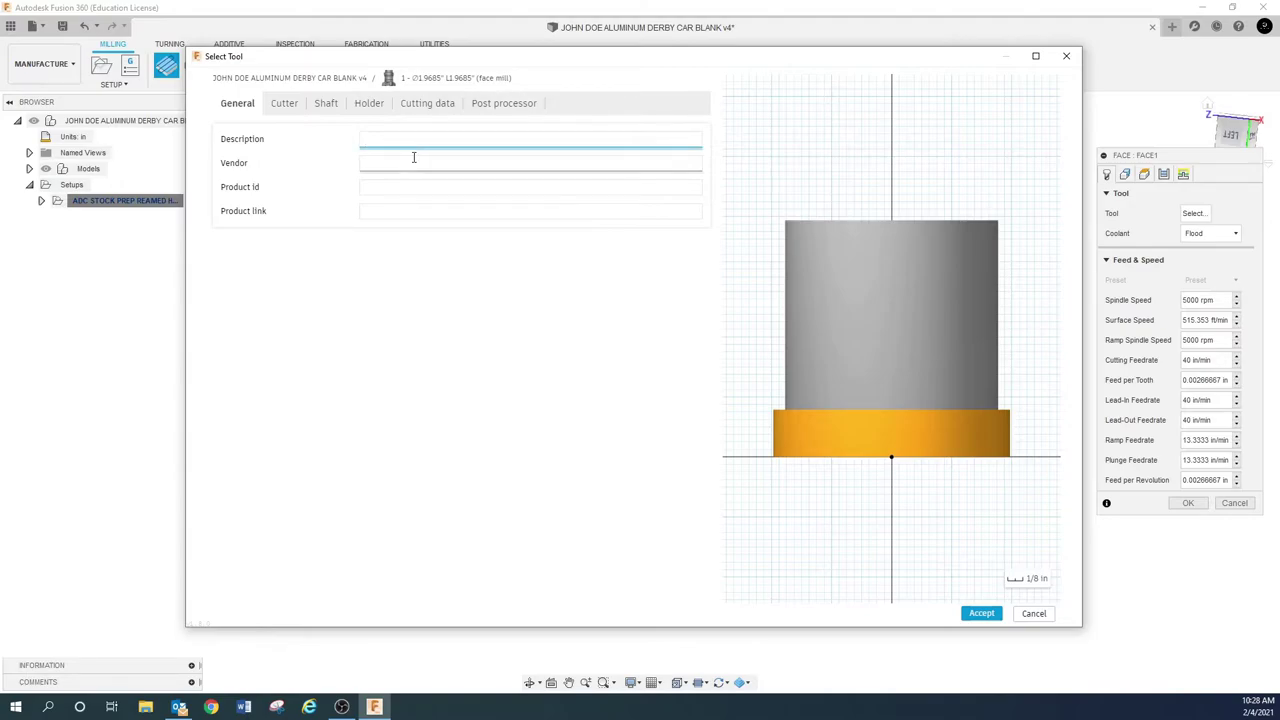
{"action": "type", "text": "2.0 FACE MILL"}
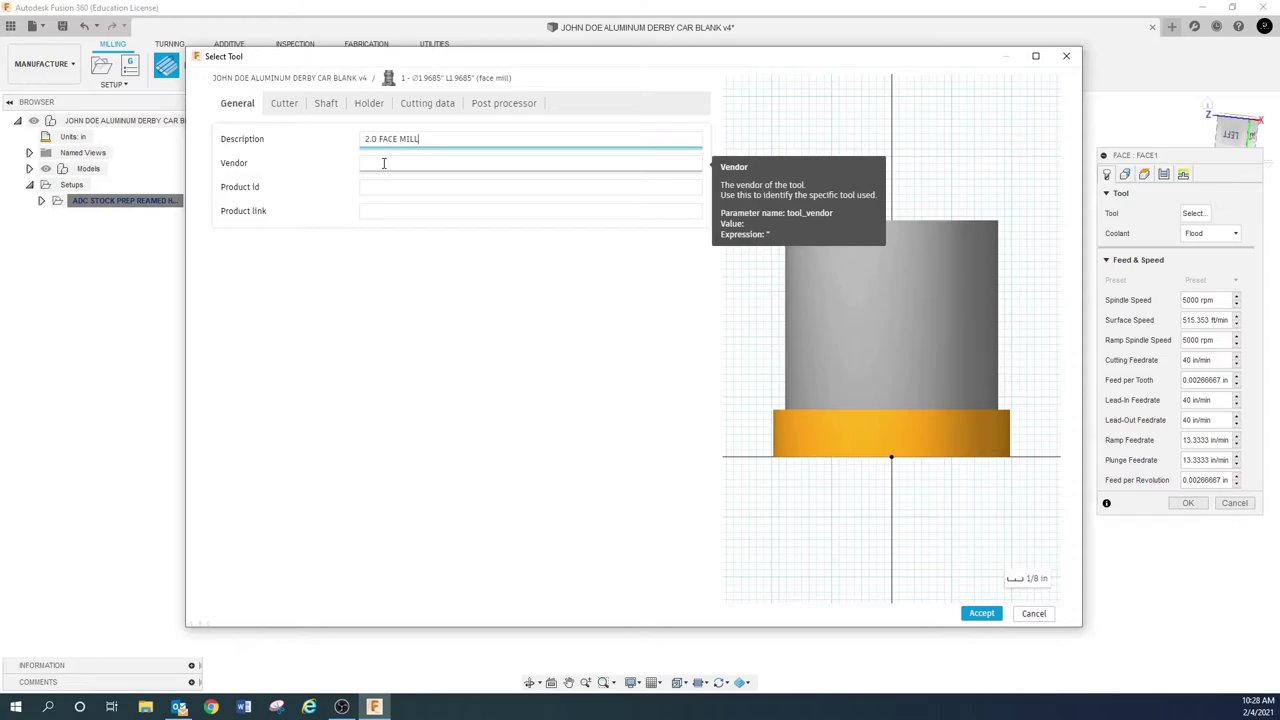
{"action": "left_click", "coordinate": [383, 163]}
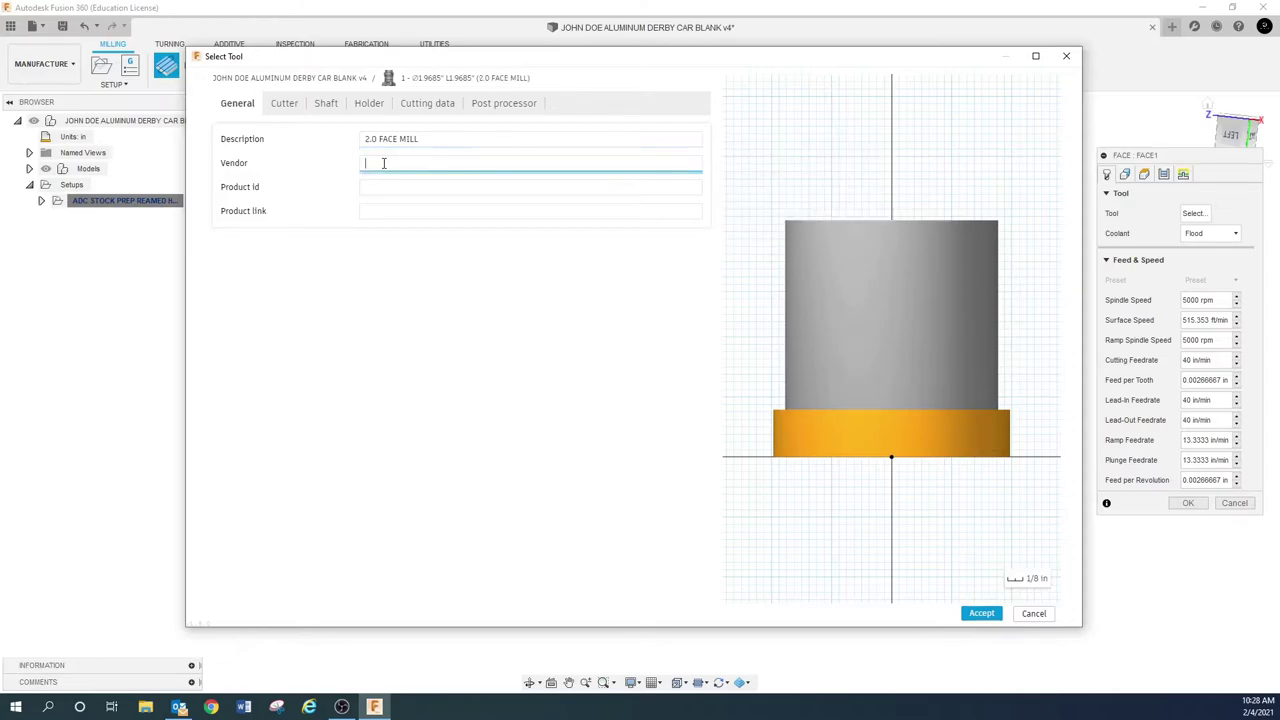
Define the face mill's cutter with 4 flutes and Carbide as its material.
{"action": "left_click", "coordinate": [391, 188]}
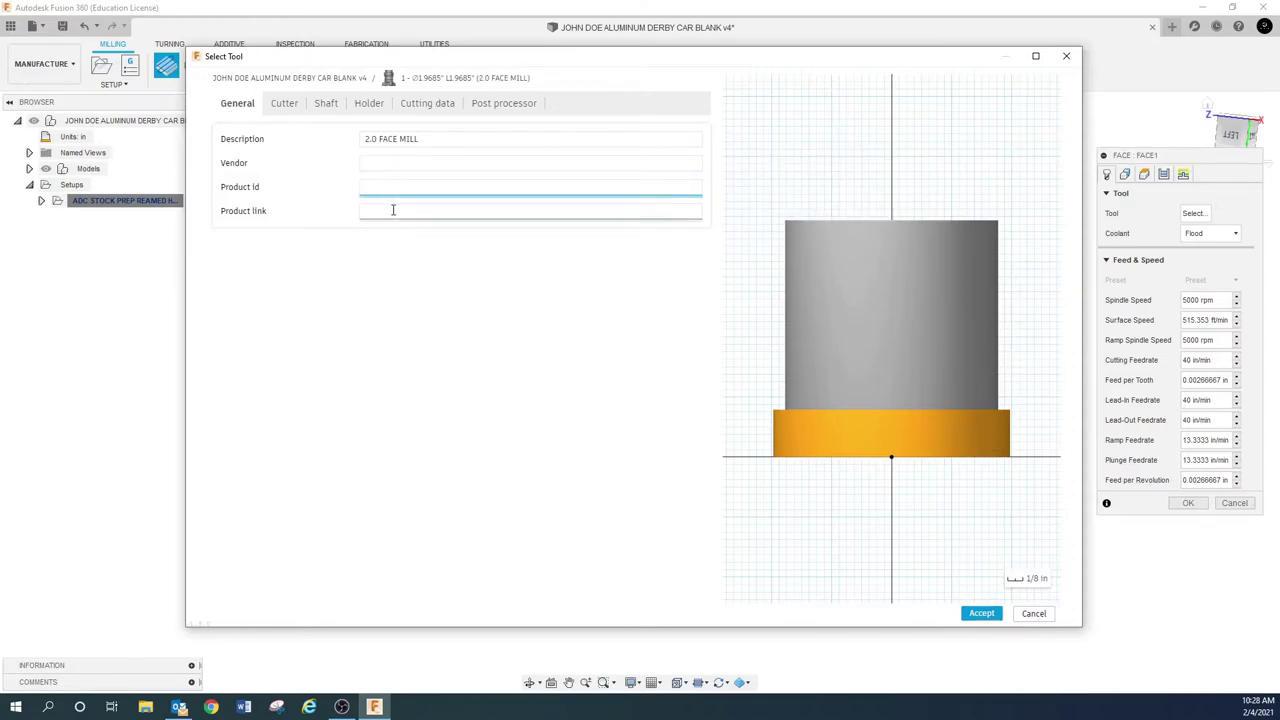
{"action": "left_click", "coordinate": [393, 210]}
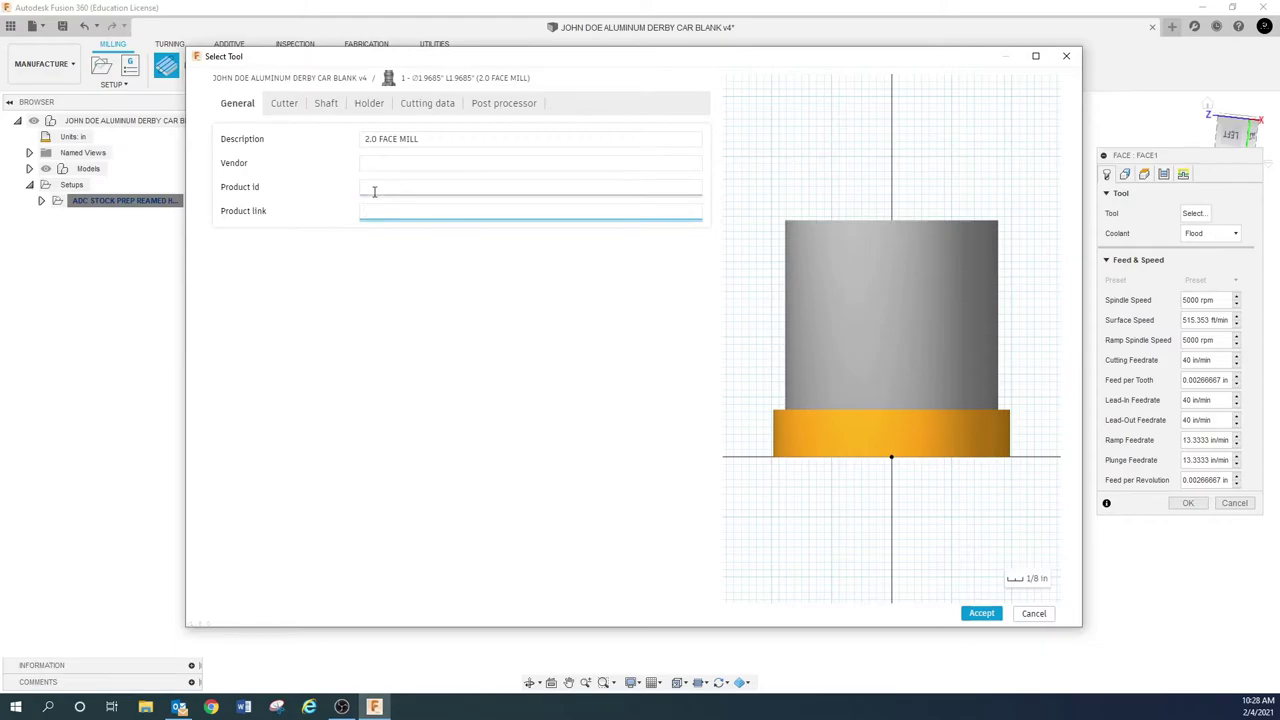
{"action": "left_click", "coordinate": [285, 110]}
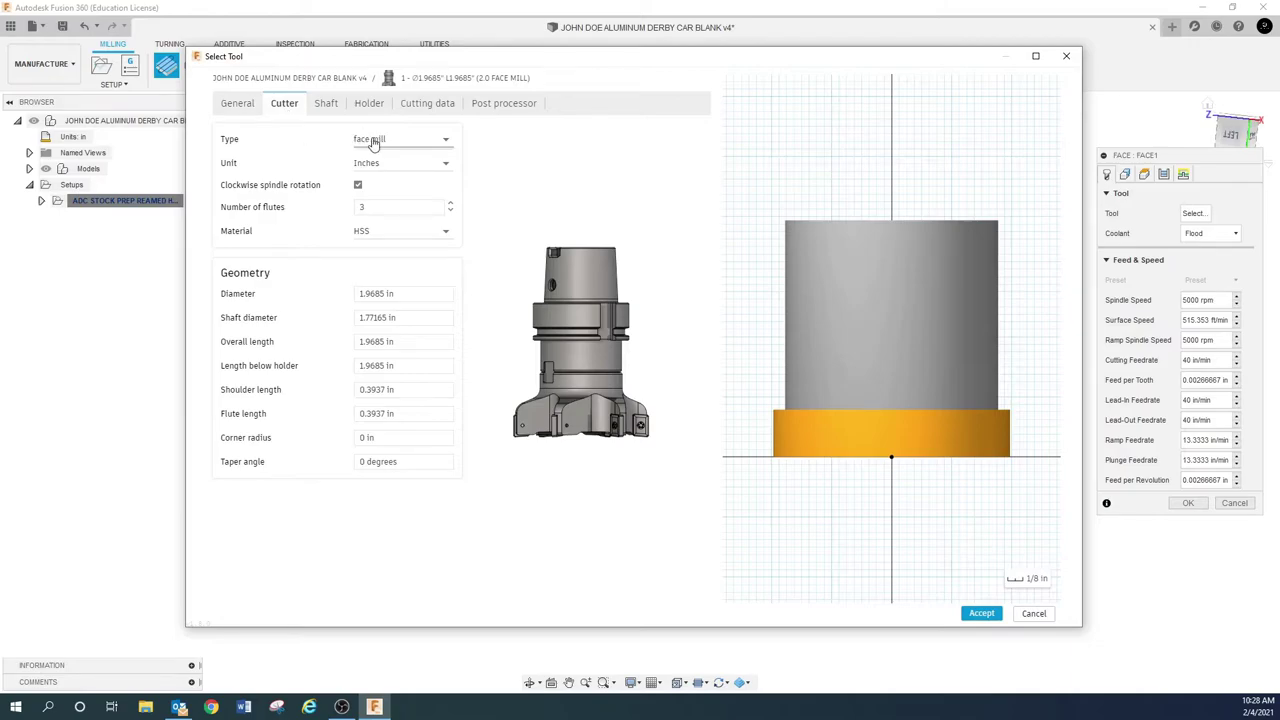
{"action": "double_click", "coordinate": [405, 208]}
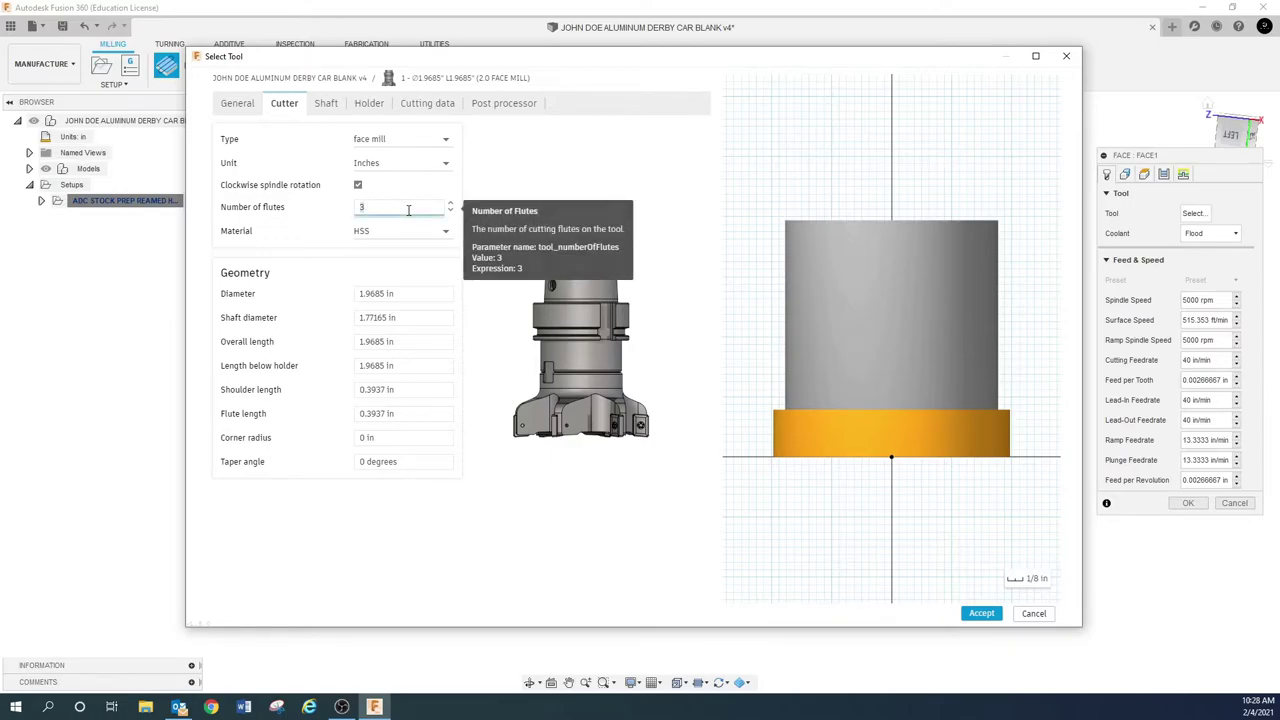
{"action": "type", "text": "4"}
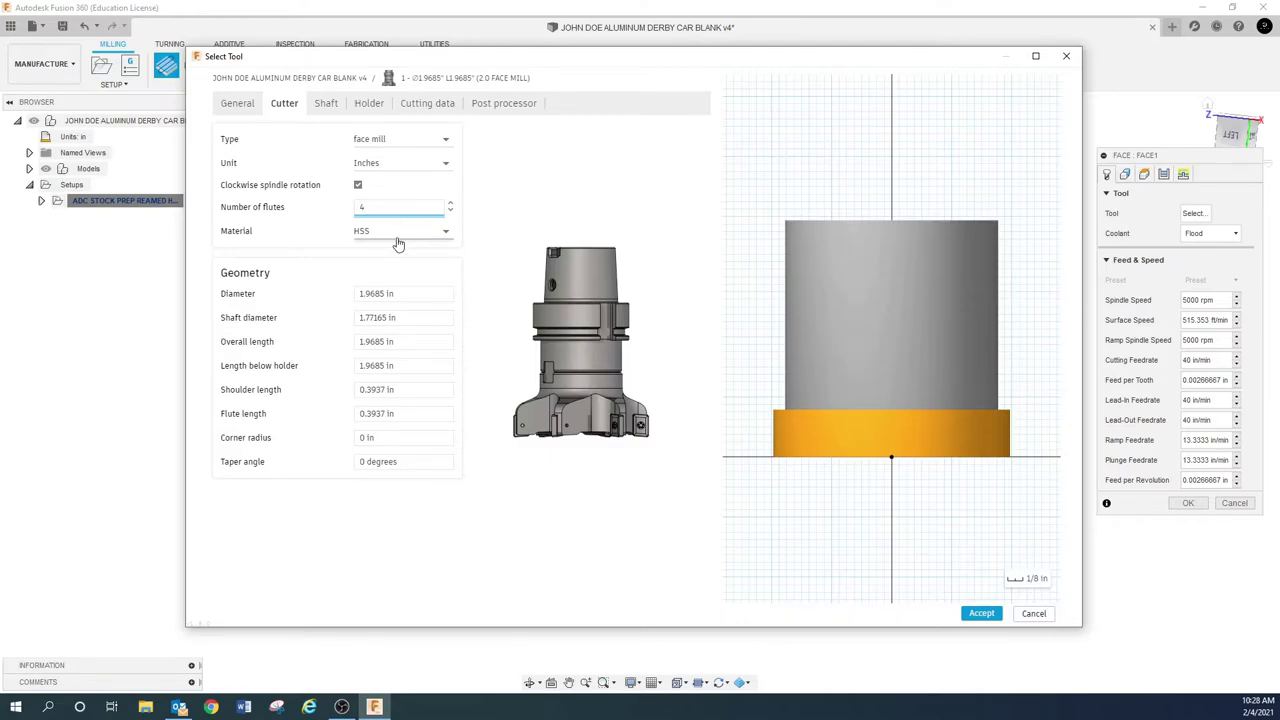
{"action": "left_click", "coordinate": [400, 235]}
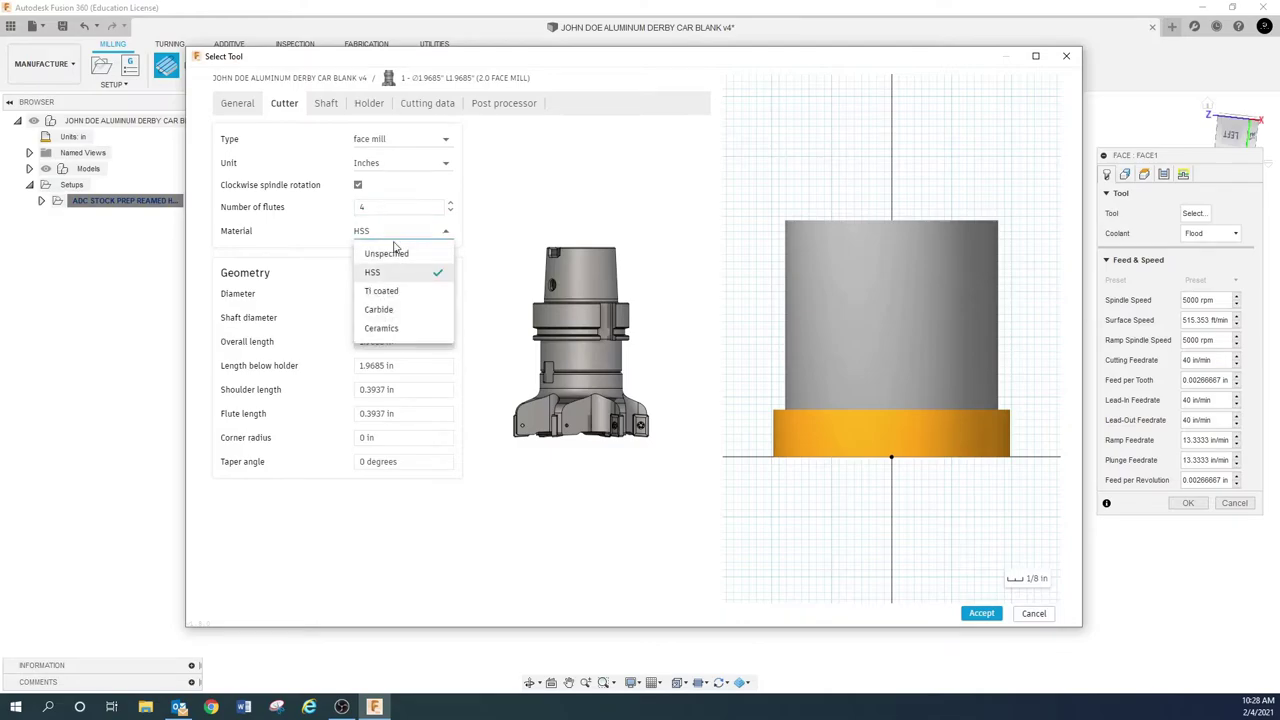
{"action": "left_click", "coordinate": [378, 306]}
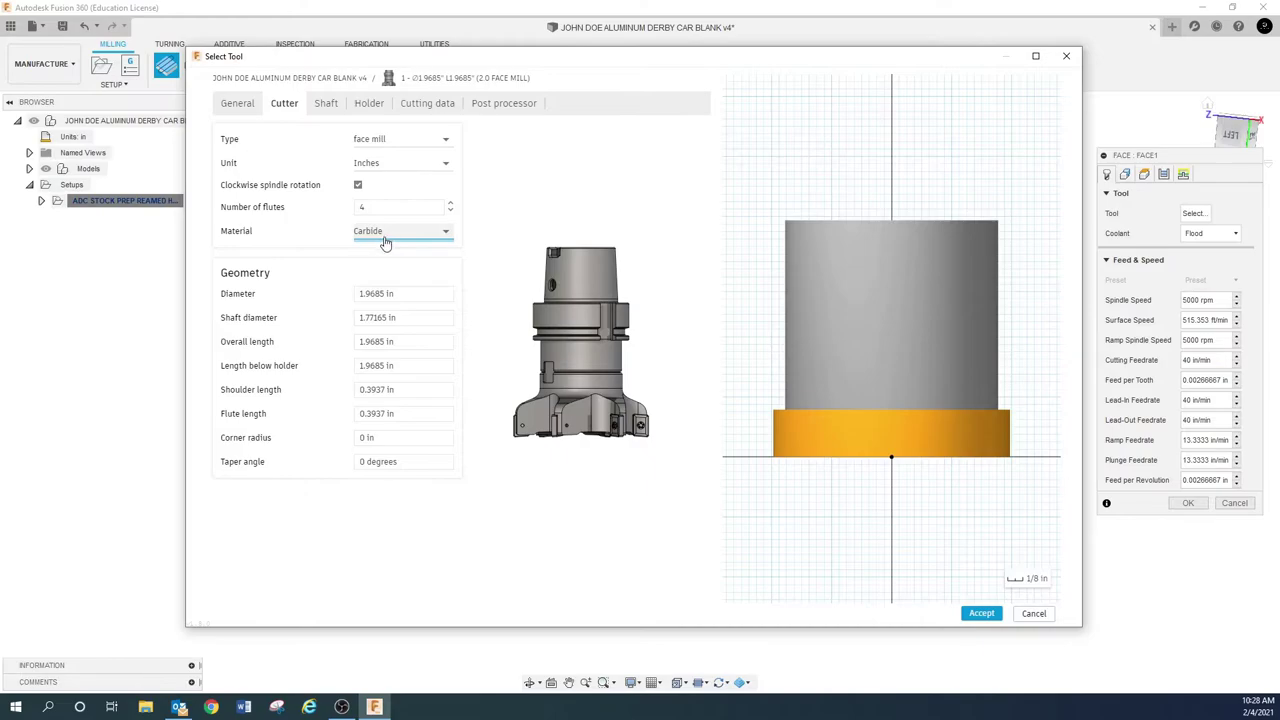
{"action": "left_click", "coordinate": [387, 233]}
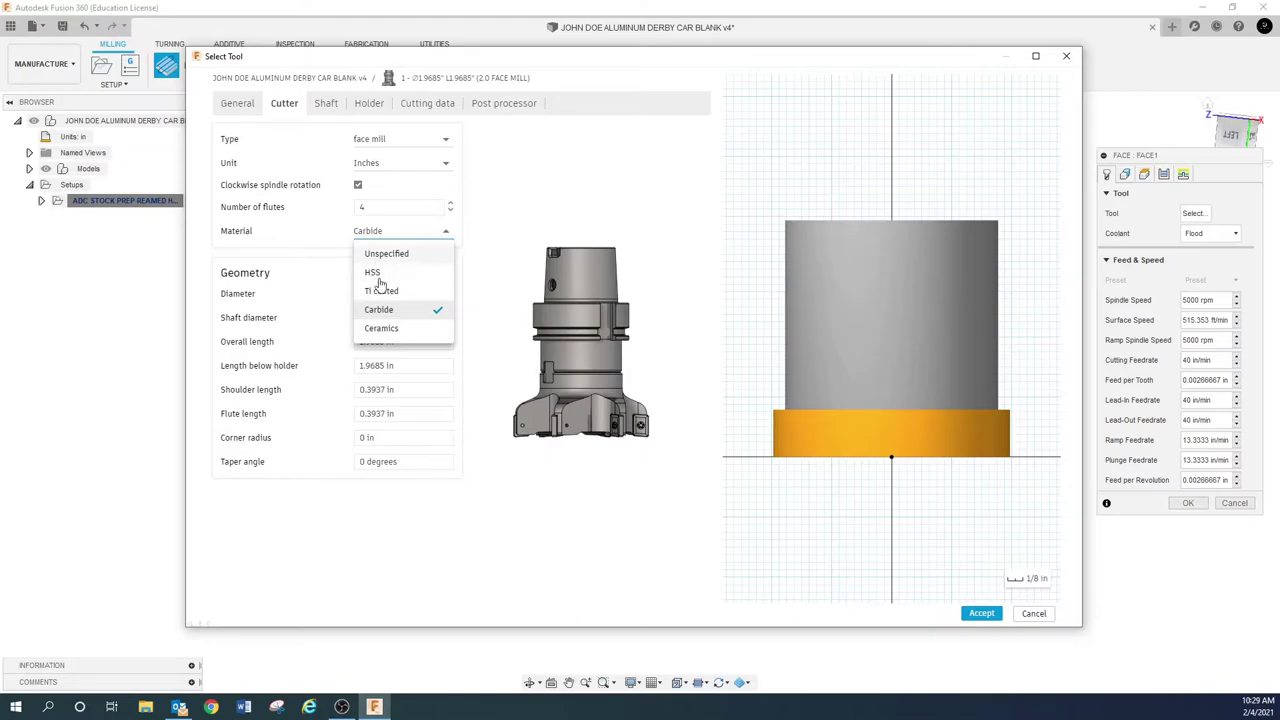
{"action": "left_click", "coordinate": [382, 310]}
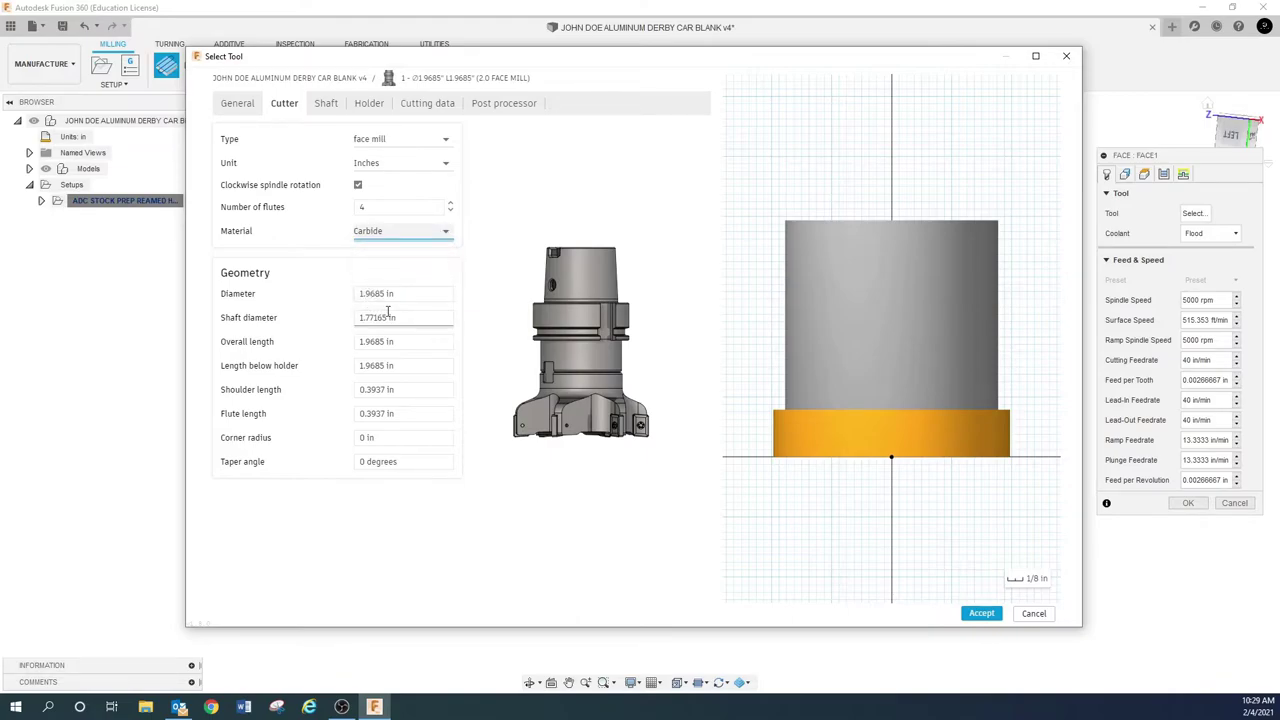
Set the face mill's cutter diameter to 2.0 in and go through its shaft diameter and length values.
{"action": "left_click", "coordinate": [409, 294]}
{"action": "type", "text": "2.0"}
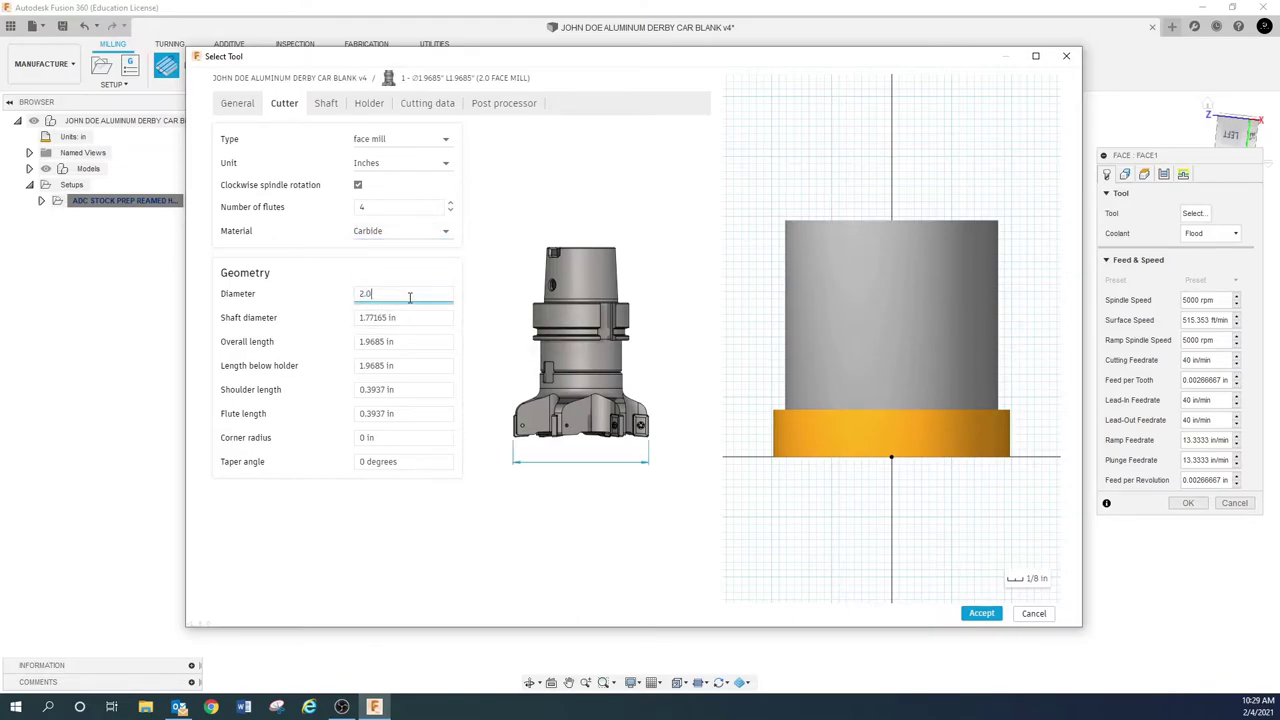
{"action": "left_click", "coordinate": [406, 317]}
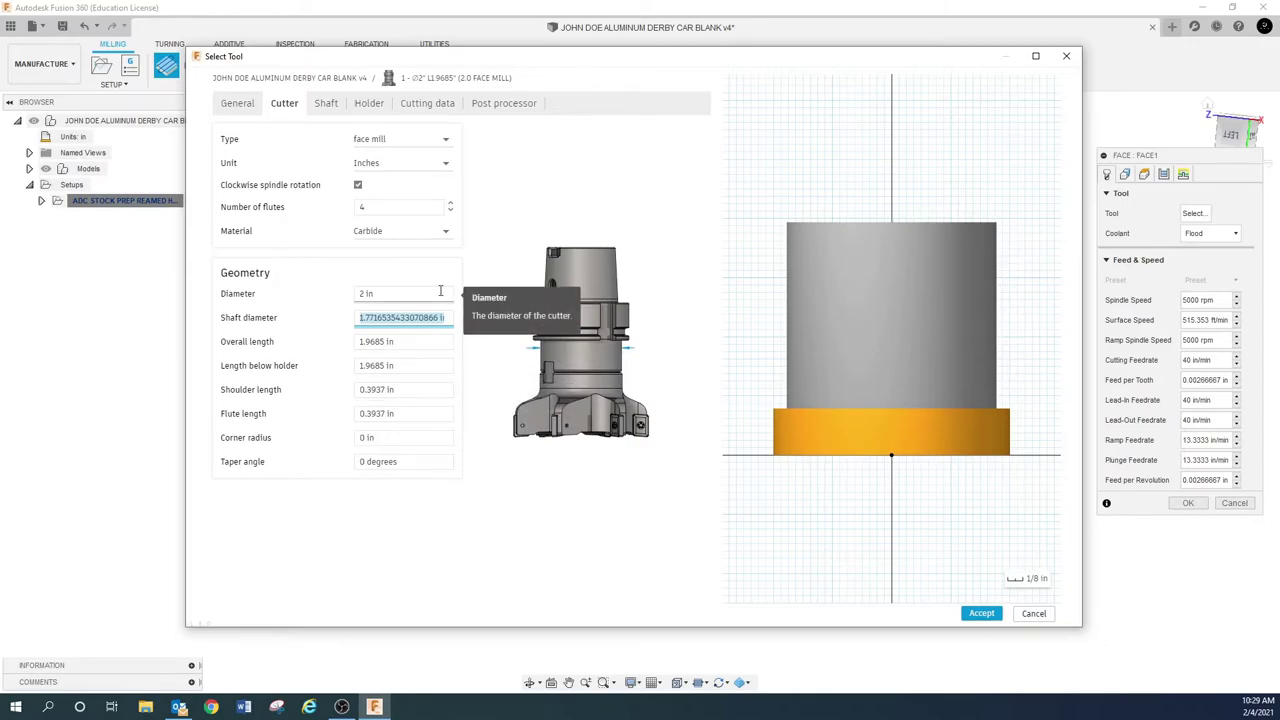
{"action": "left_click", "coordinate": [435, 343]}
{"action": "left_click", "coordinate": [425, 364]}
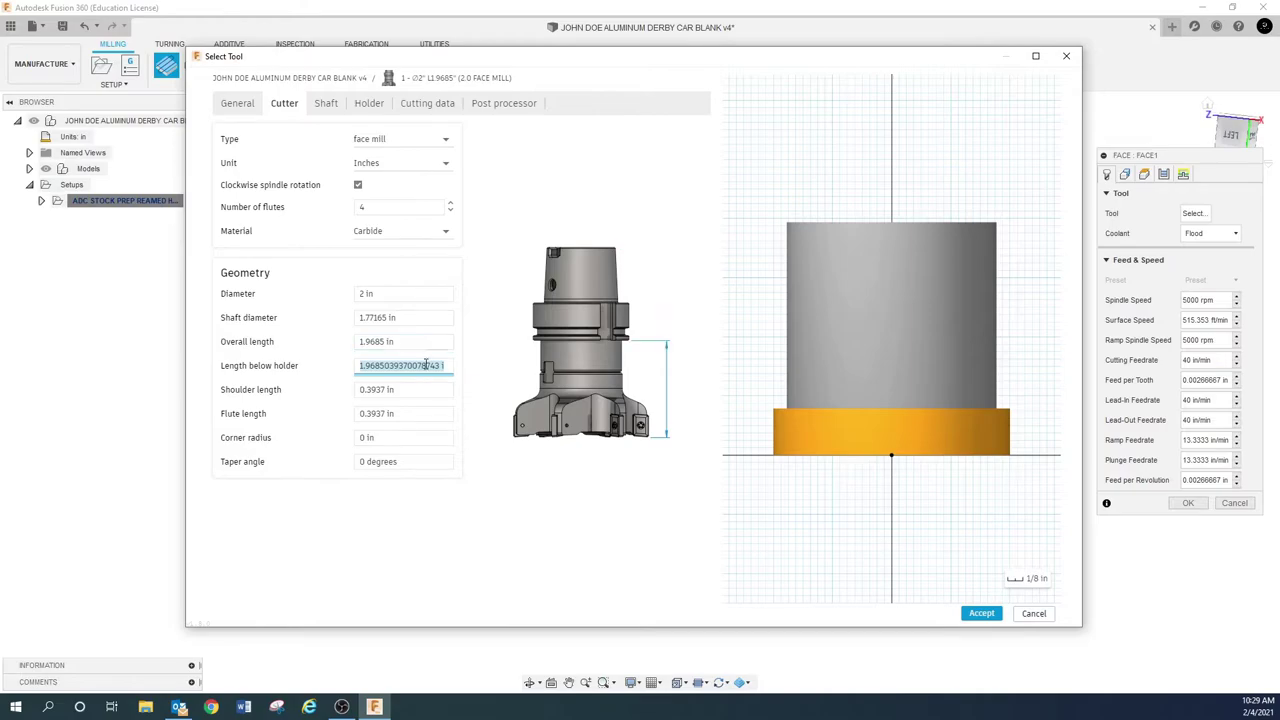
{"action": "left_click", "coordinate": [425, 393]}
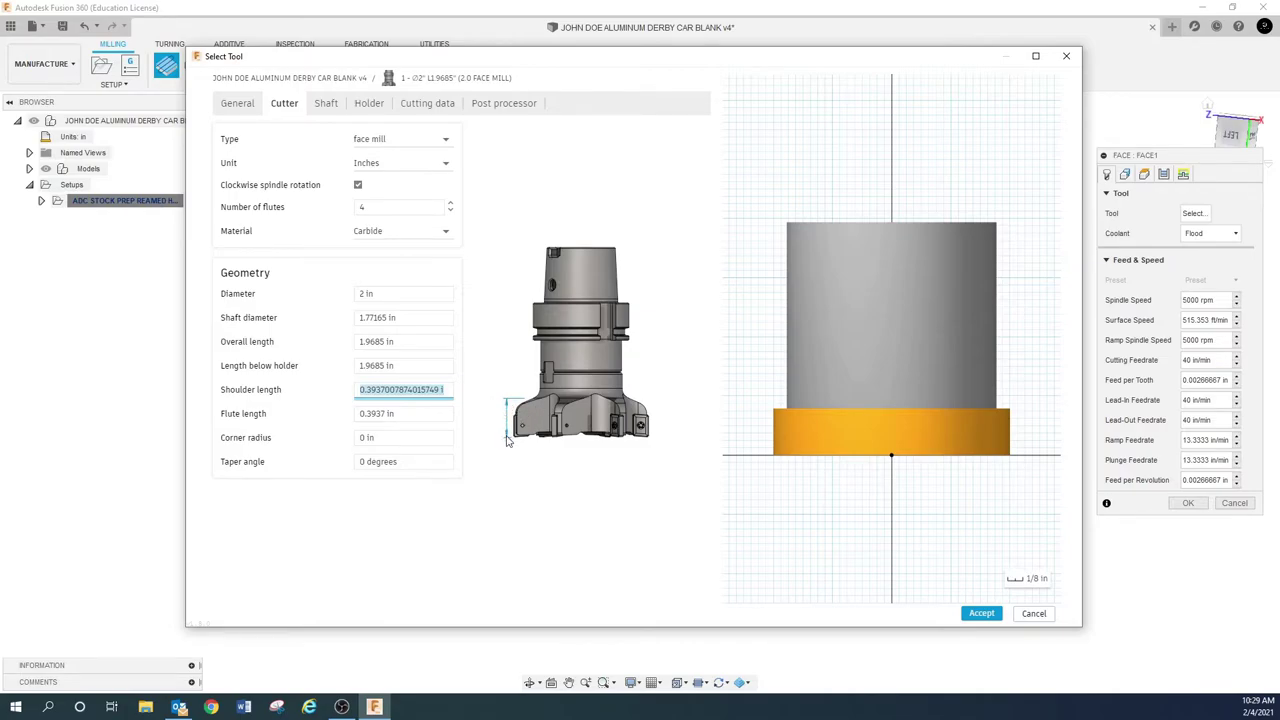
Try flute lengths of 0.25 in and 0.375 in for the face mill.
{"action": "left_click", "coordinate": [420, 415]}
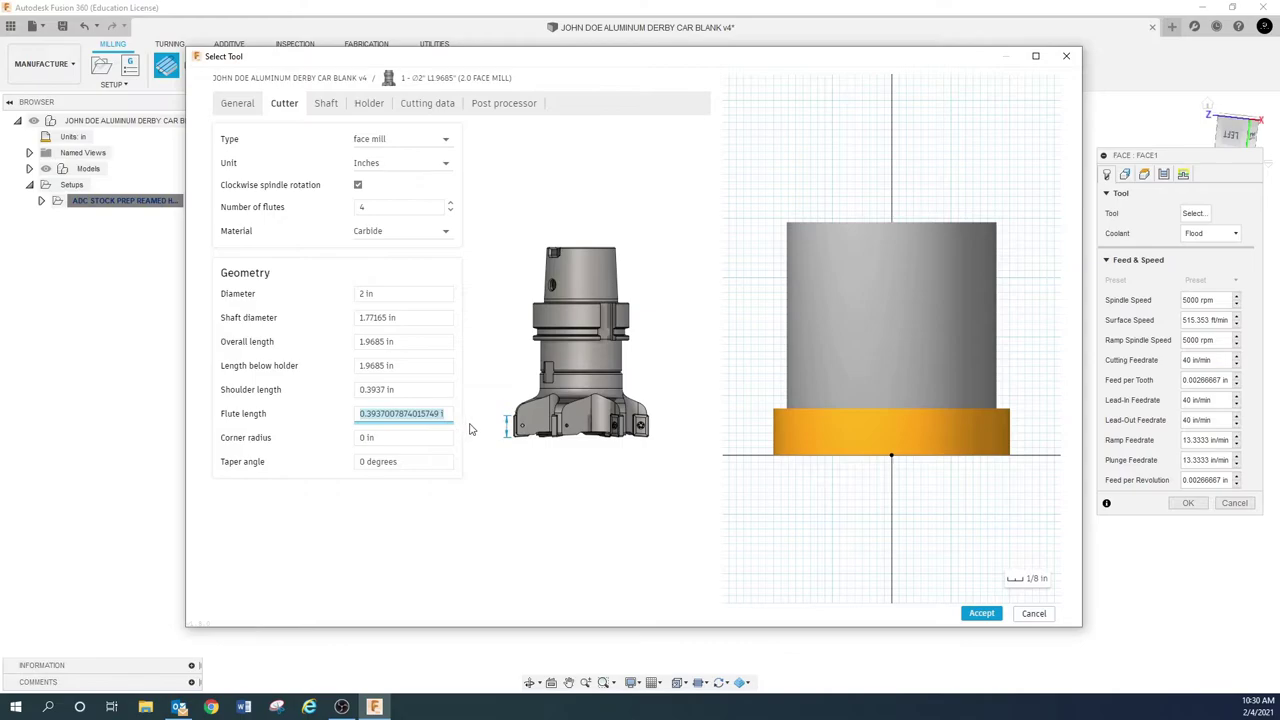
{"action": "type", "text": ".25"}
{"action": "left_click", "coordinate": [407, 437]}
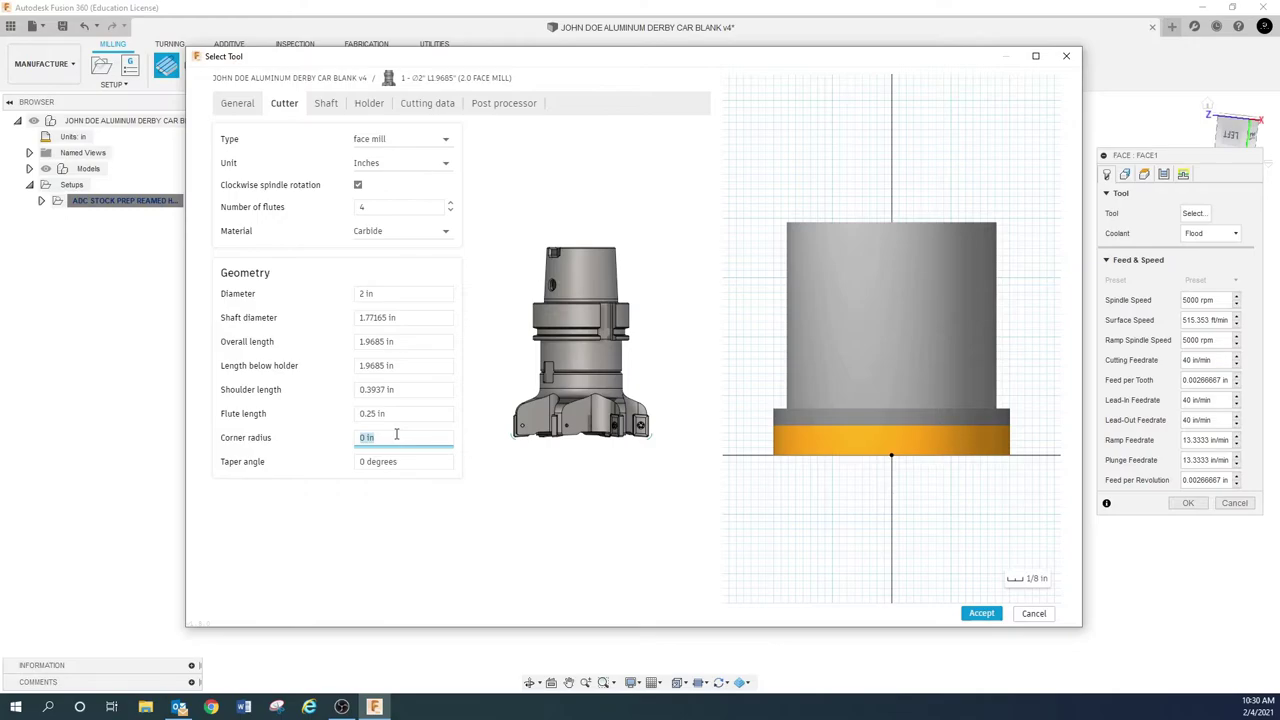
{"action": "left_click", "coordinate": [397, 418]}
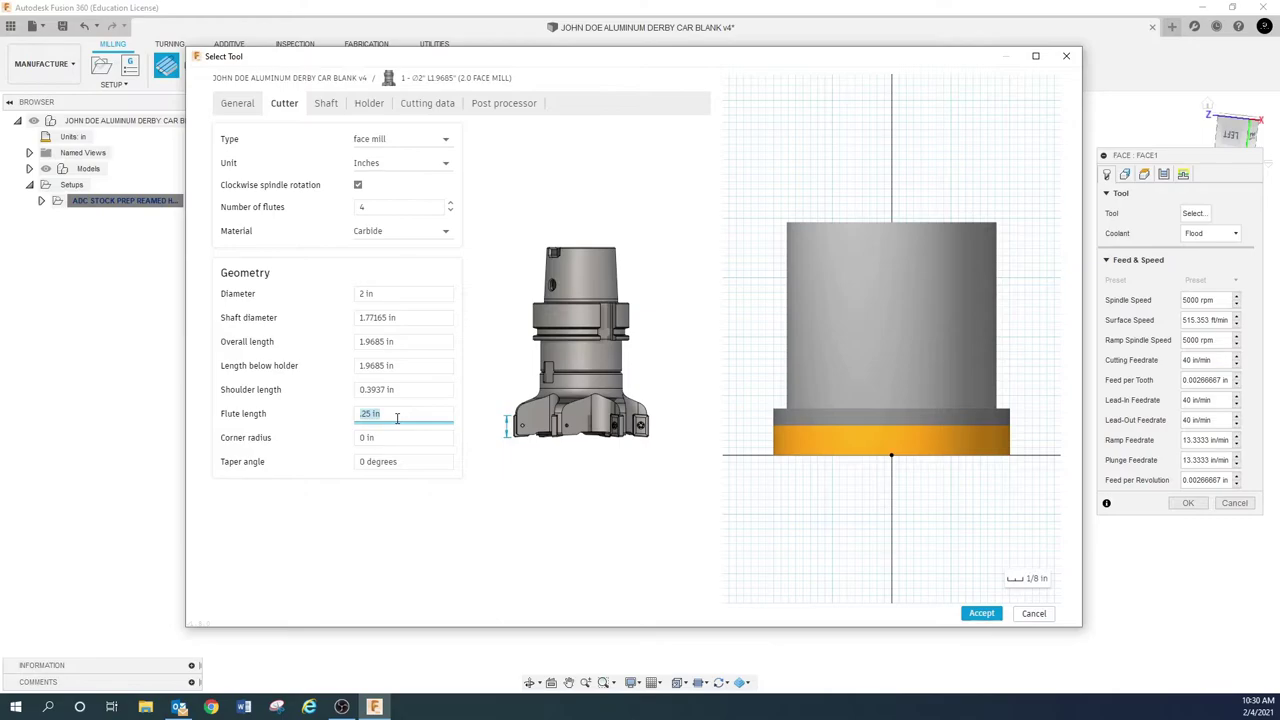
{"action": "type", "text": ".375"}
{"action": "left_click", "coordinate": [403, 437]}
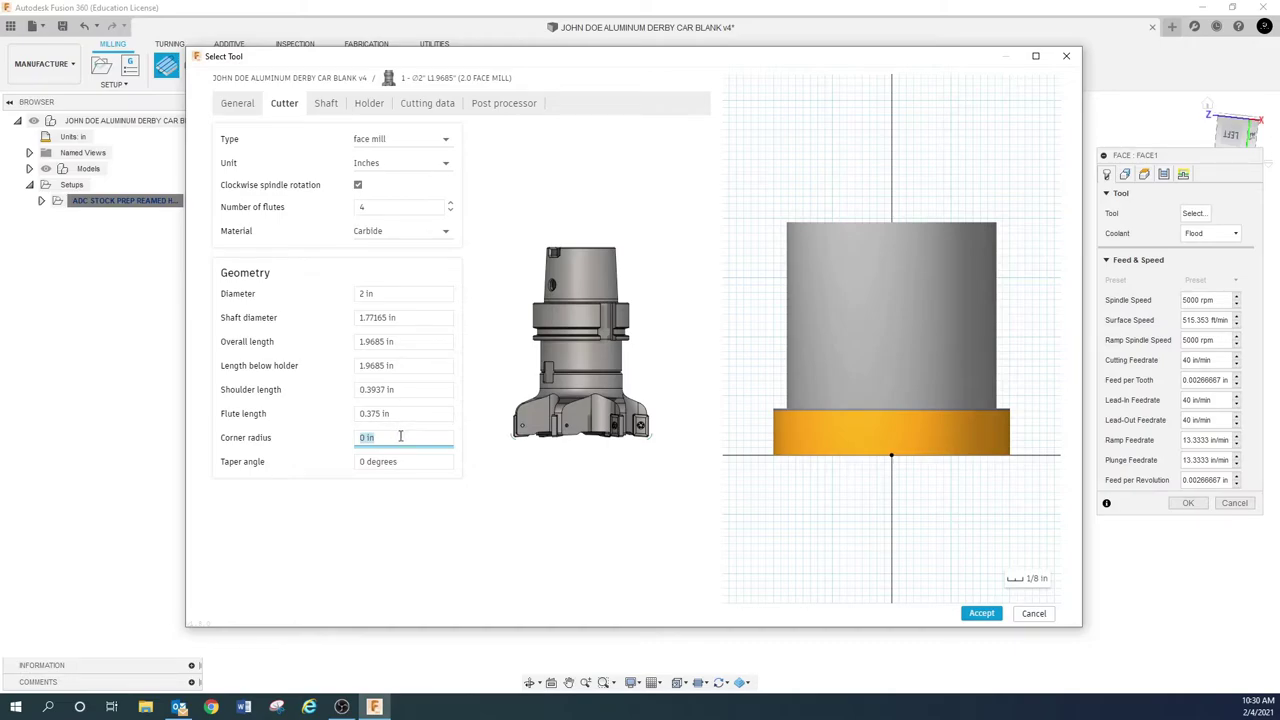
Set the face mill's flute length to 0.25 in.
{"action": "left_click", "coordinate": [404, 413]}
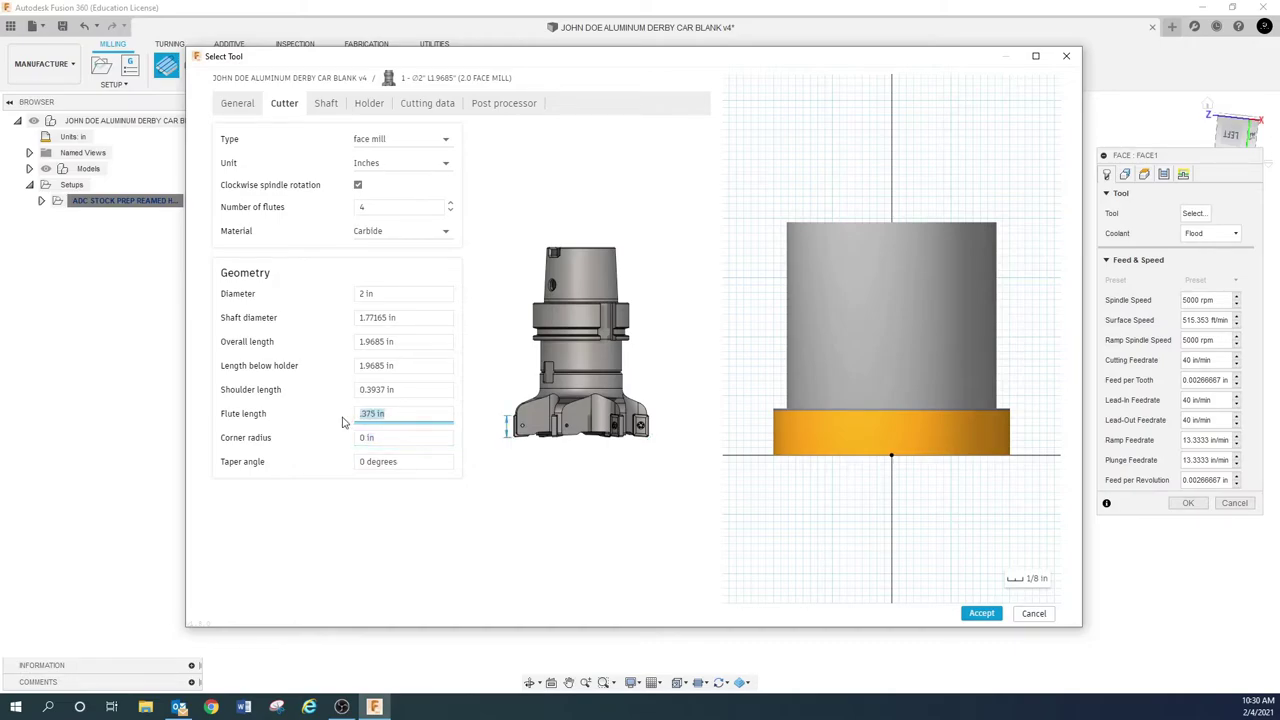
{"action": "type", "text": ".375 in"}
{"action": "left_click_drag", "start_coordinate": [411, 418], "coordinate": [343, 423]}
{"action": "type", "text": ".25"}
Give the face mill a corner radius of 0.02 in and a taper angle of 45 degrees.
{"action": "left_click", "coordinate": [366, 436]}
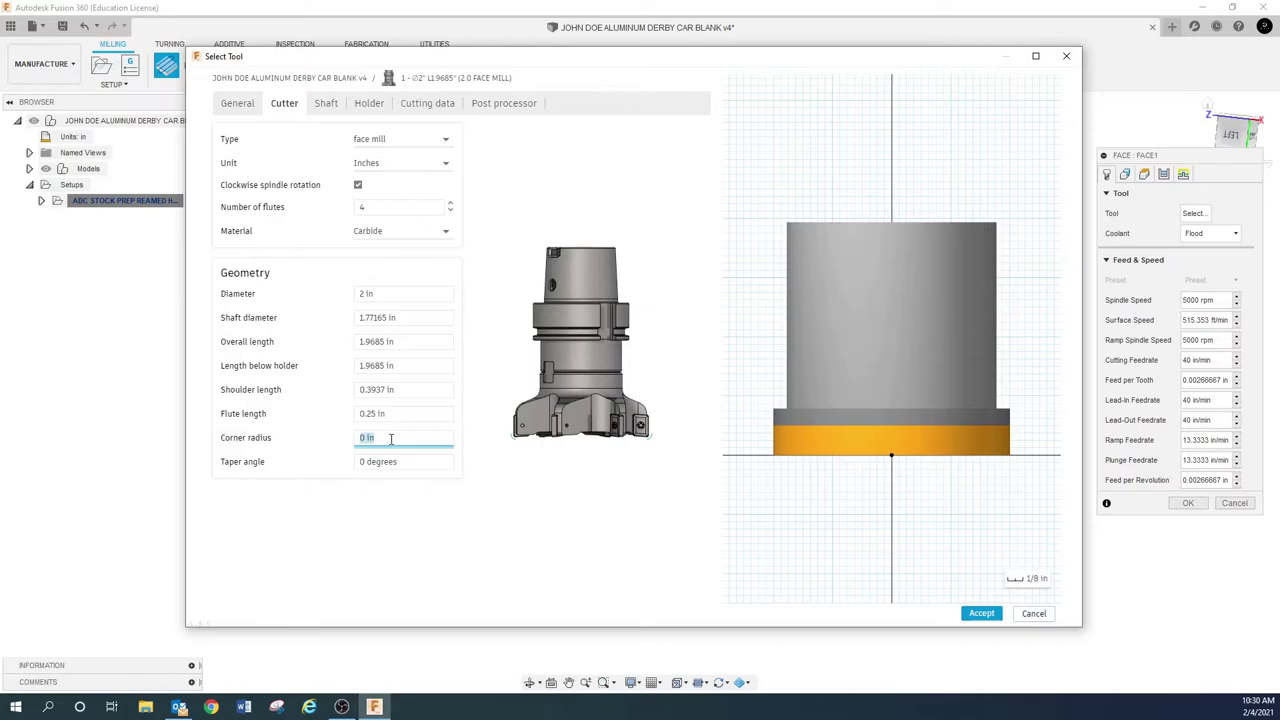
{"action": "type", "text": ".02"}
{"action": "left_click", "coordinate": [410, 463]}
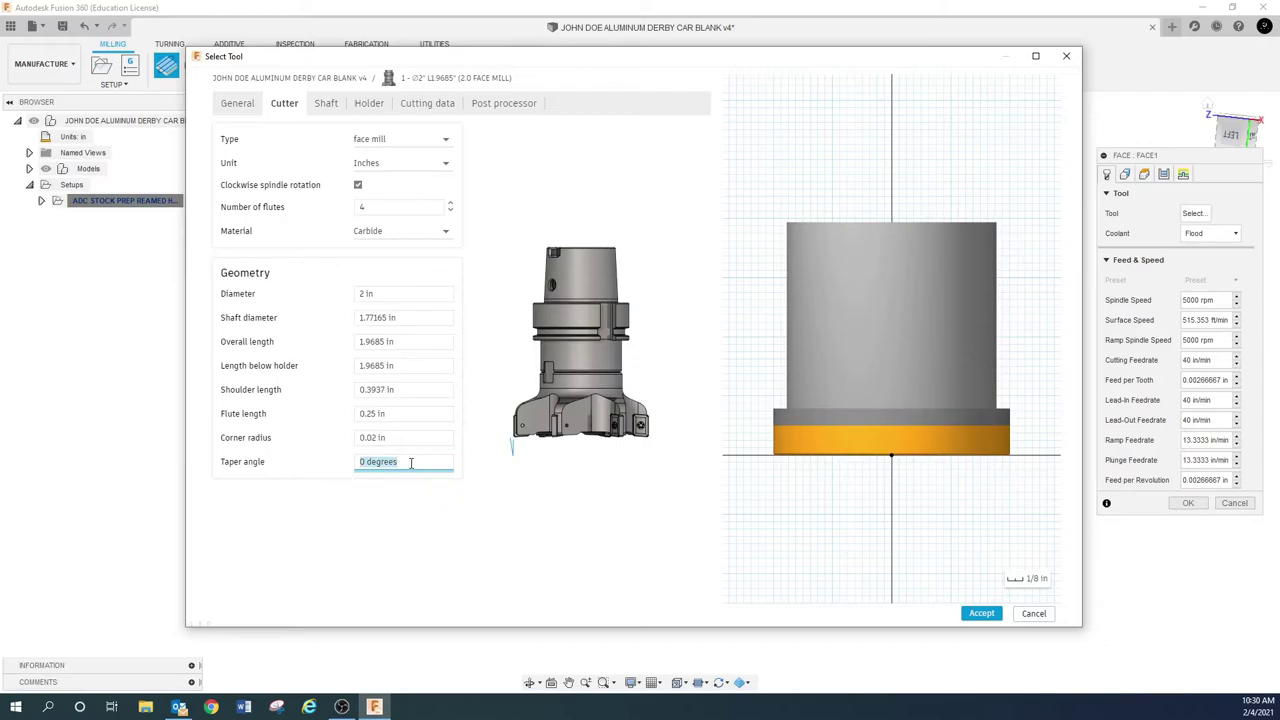
{"action": "type", "text": "45"}
{"action": "left_click", "coordinate": [408, 437]}
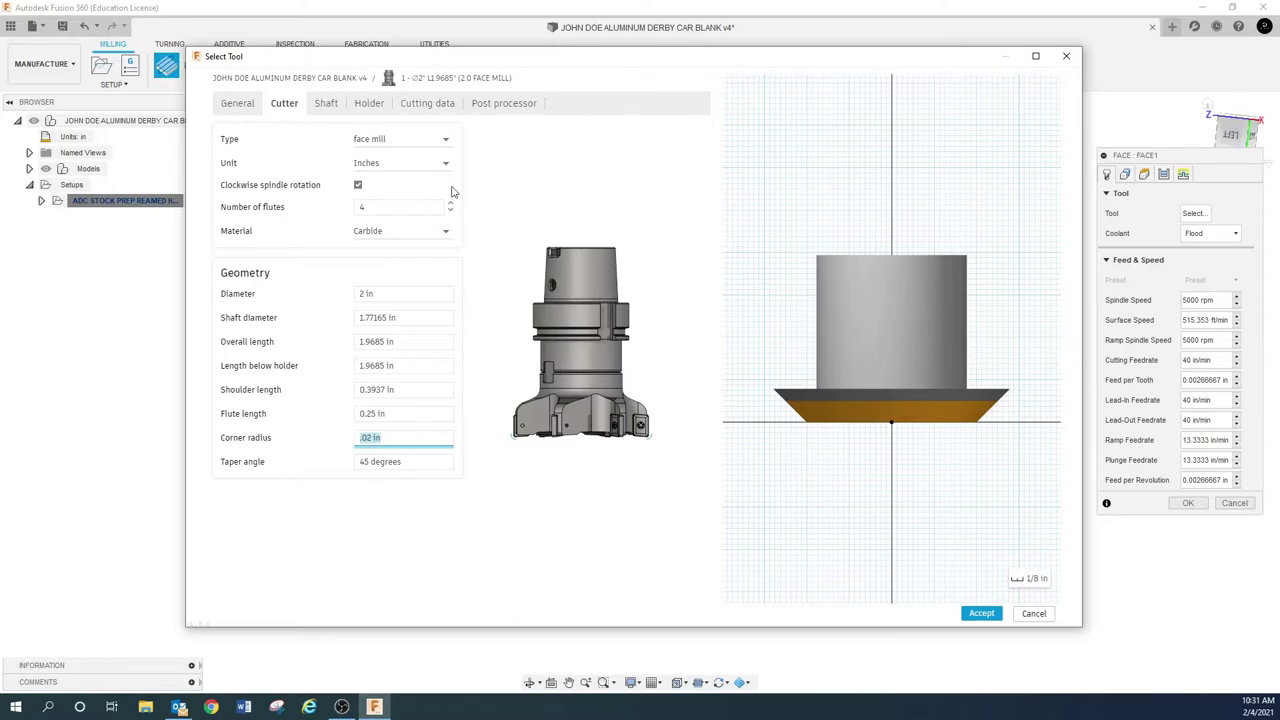
Check the face mill's shaft and holder settings and set the default preset's surface speed to 1000 ft/min.
{"action": "left_click", "coordinate": [328, 108]}
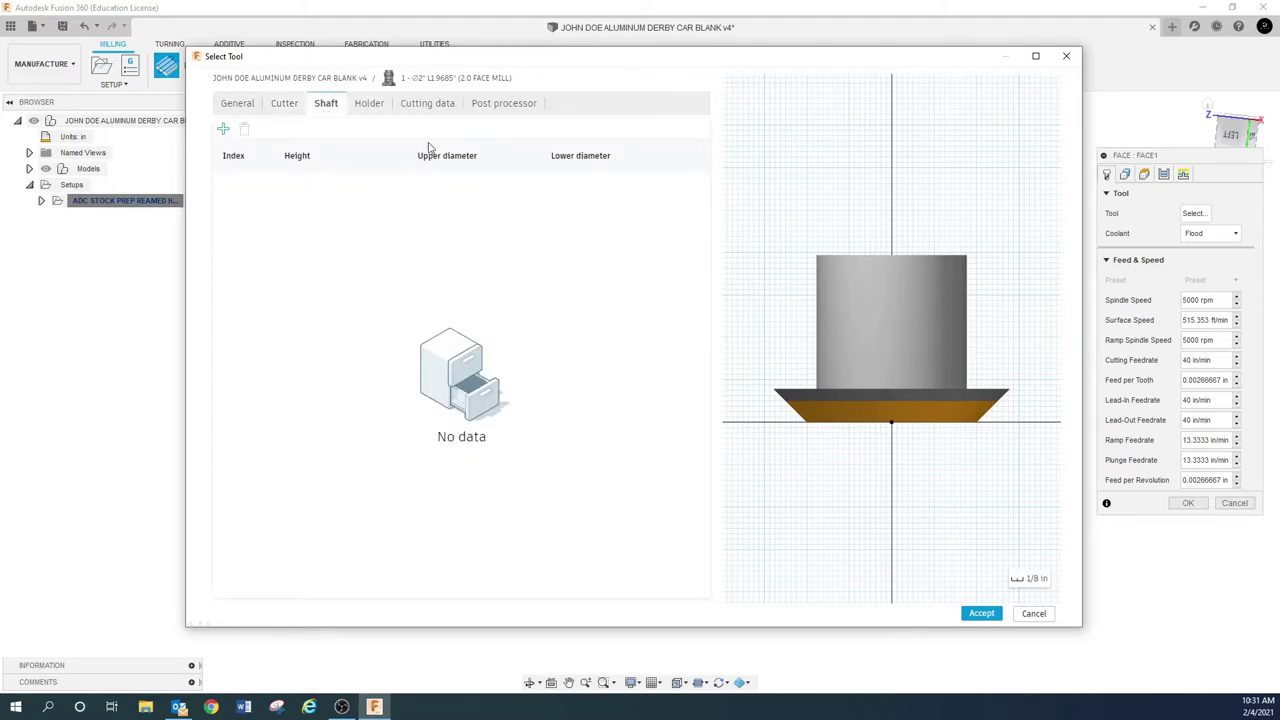
{"action": "left_click", "coordinate": [367, 106]}
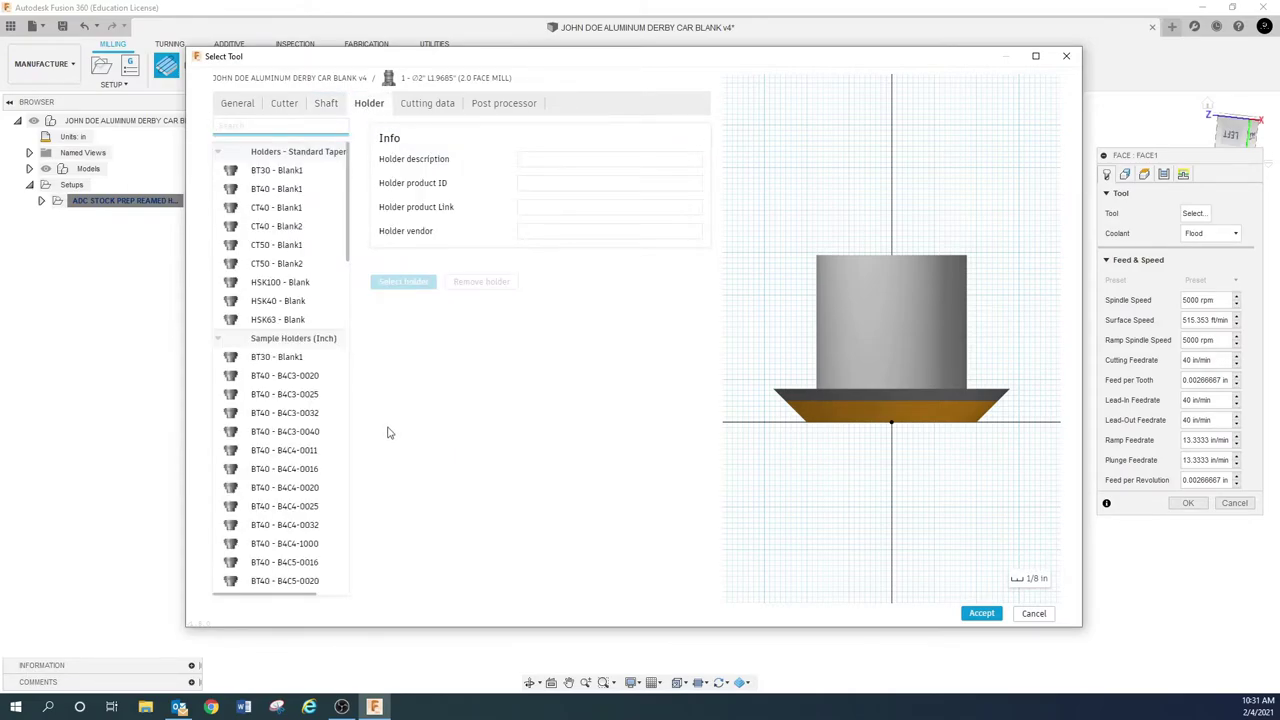
{"action": "left_click", "coordinate": [420, 108]}
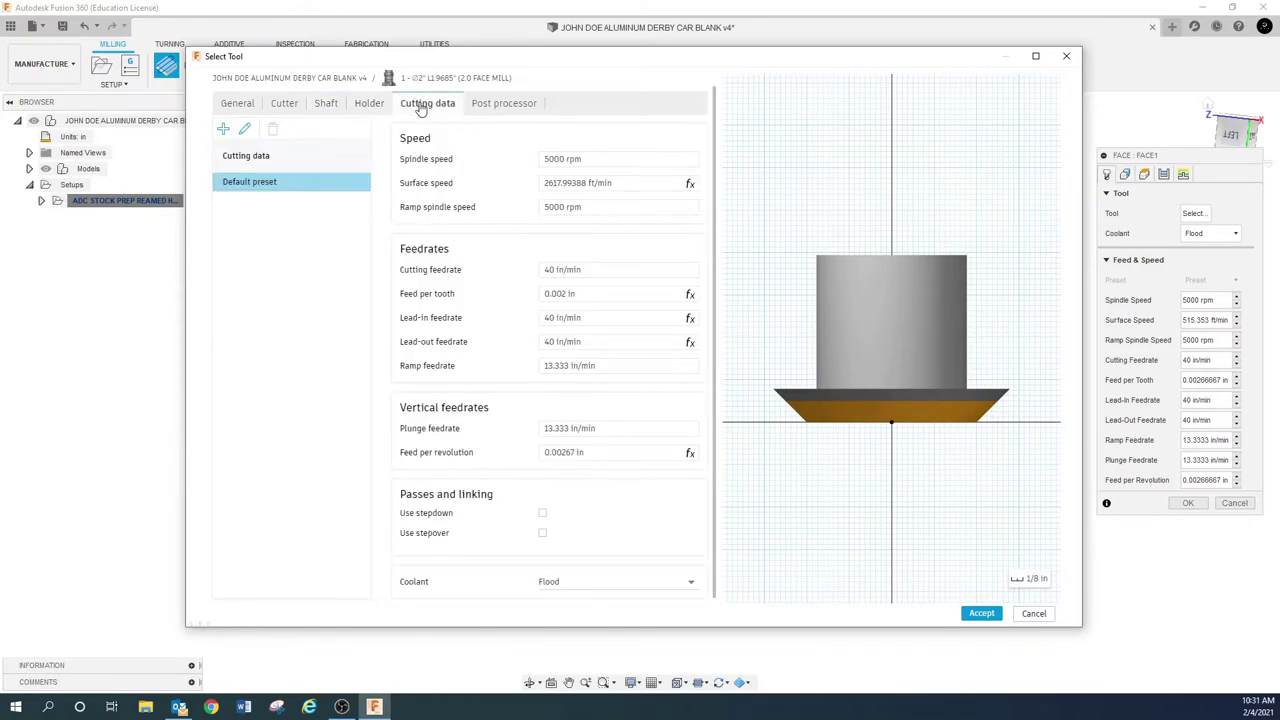
{"action": "left_click", "coordinate": [621, 183]}
{"action": "double_click", "coordinate": [621, 183]}
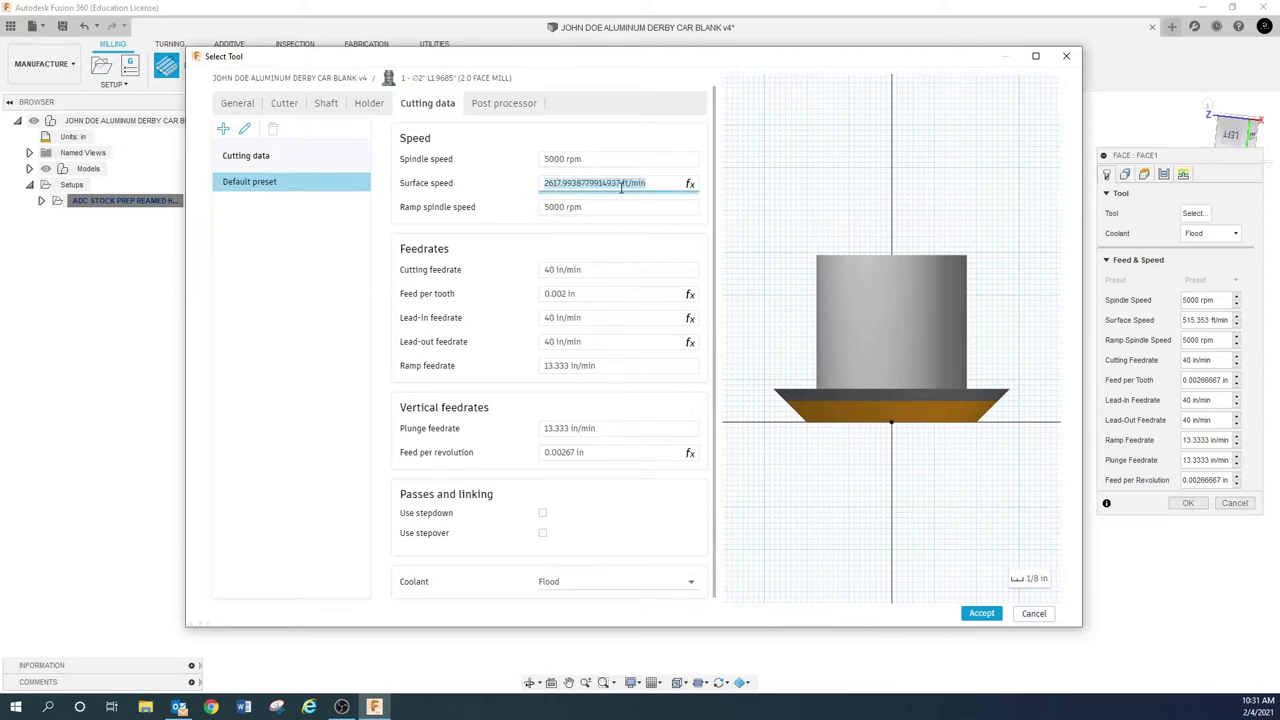
{"action": "triple_click", "coordinate": [672, 184]}
{"action": "type", "text": "1000"}
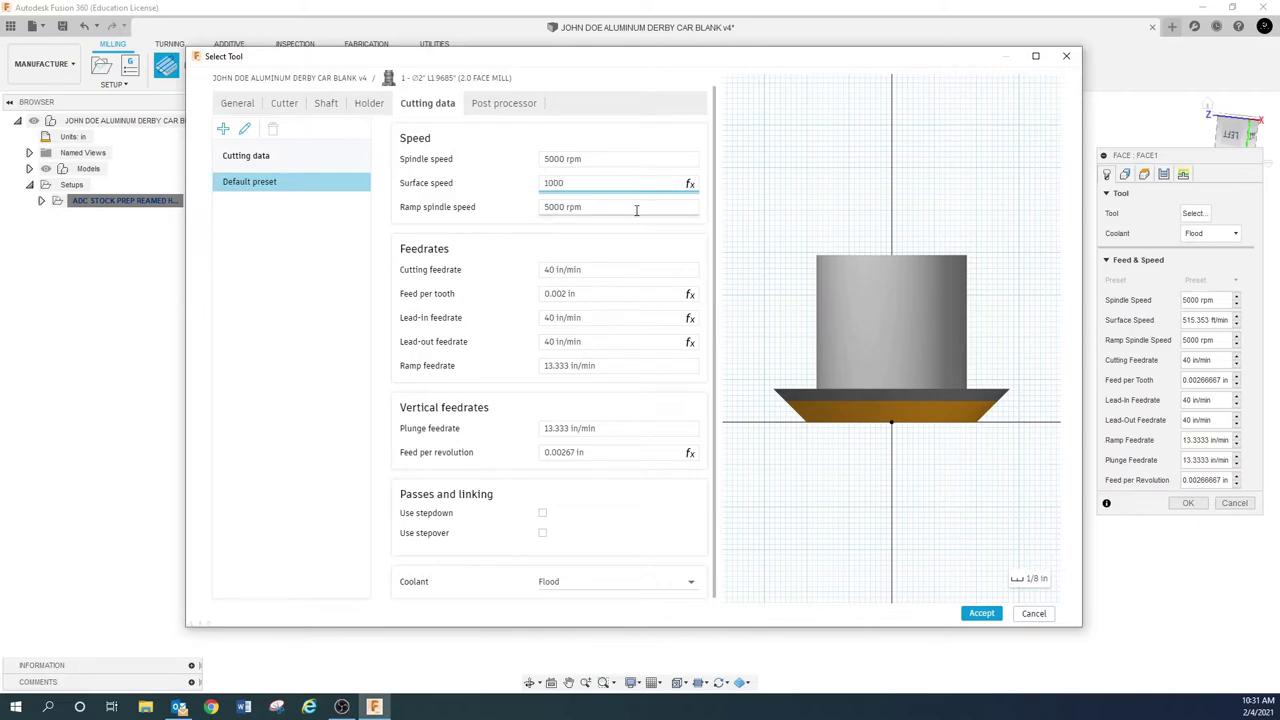
{"action": "left_click", "coordinate": [606, 158]}
Set the ramp spindle speed of the face mill's default preset to 1910 rpm.
{"action": "left_click", "coordinate": [622, 205]}
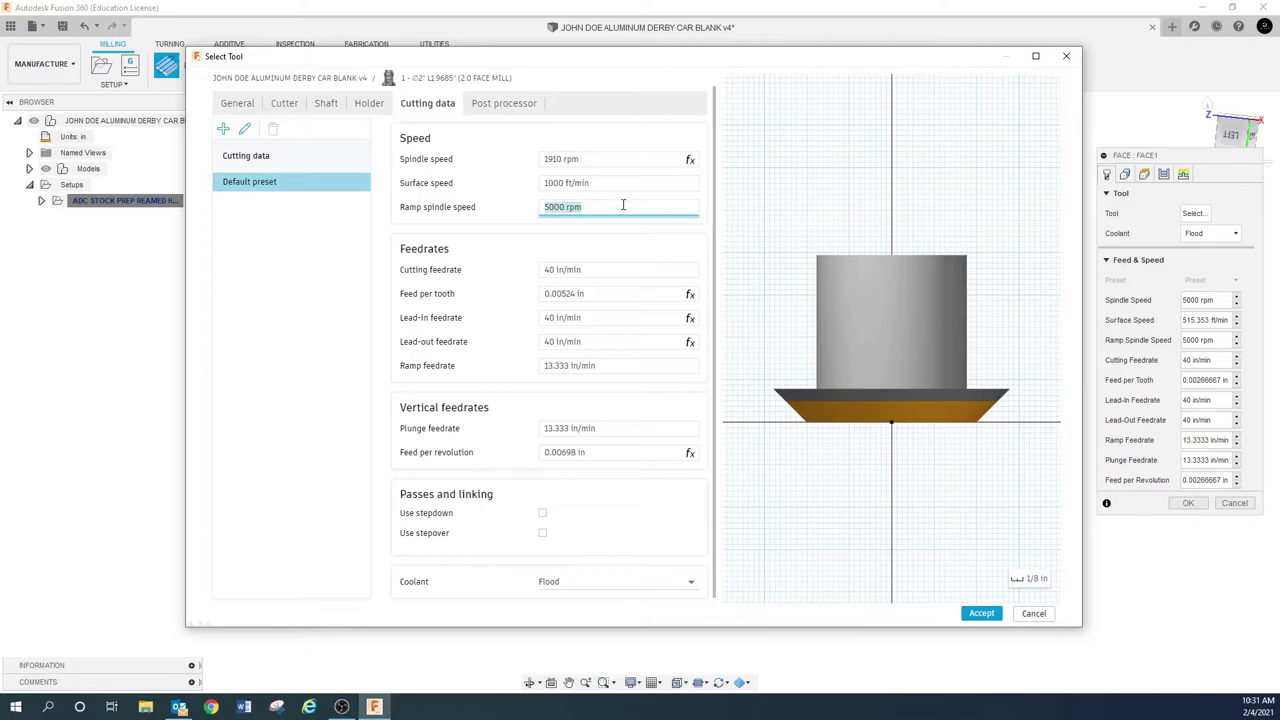
{"action": "left_click", "coordinate": [657, 206]}
{"action": "left_click_drag", "start_coordinate": [606, 211], "coordinate": [533, 210]}
{"action": "type", "text": "1910"}
{"action": "left_click", "coordinate": [631, 271]}
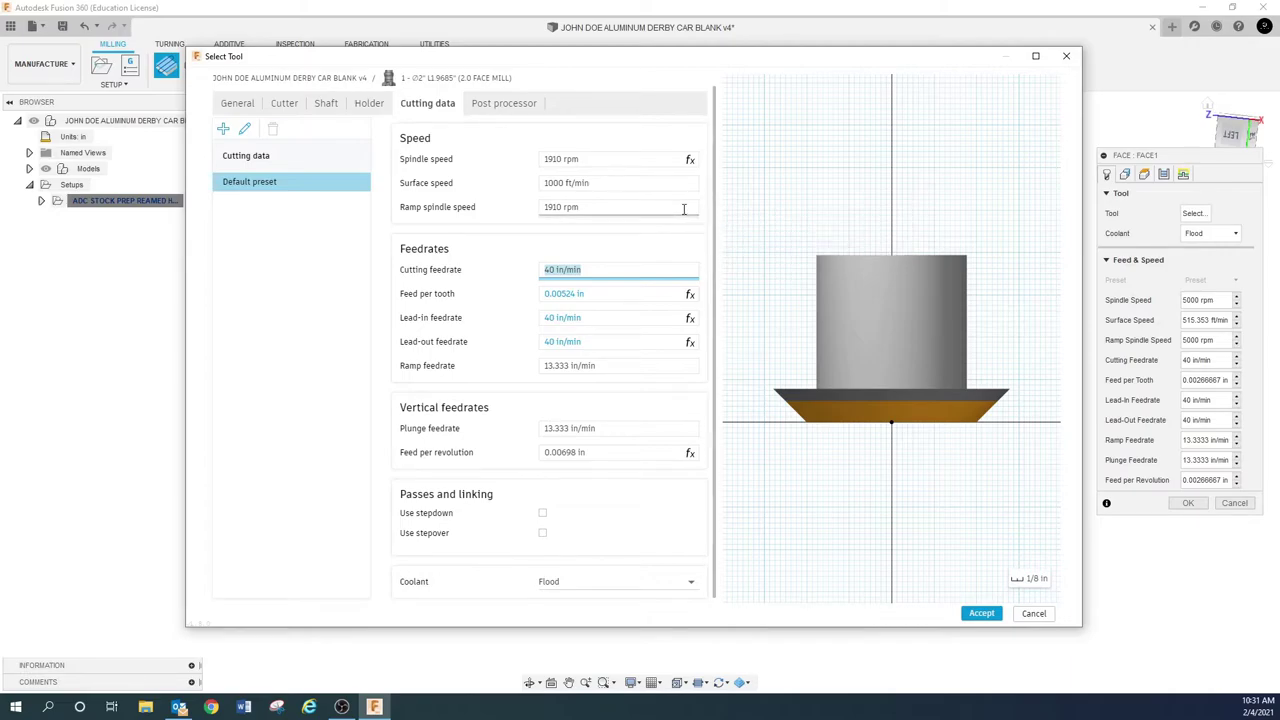
{"action": "left_click", "coordinate": [685, 159]}
{"action": "left_click", "coordinate": [678, 158]}
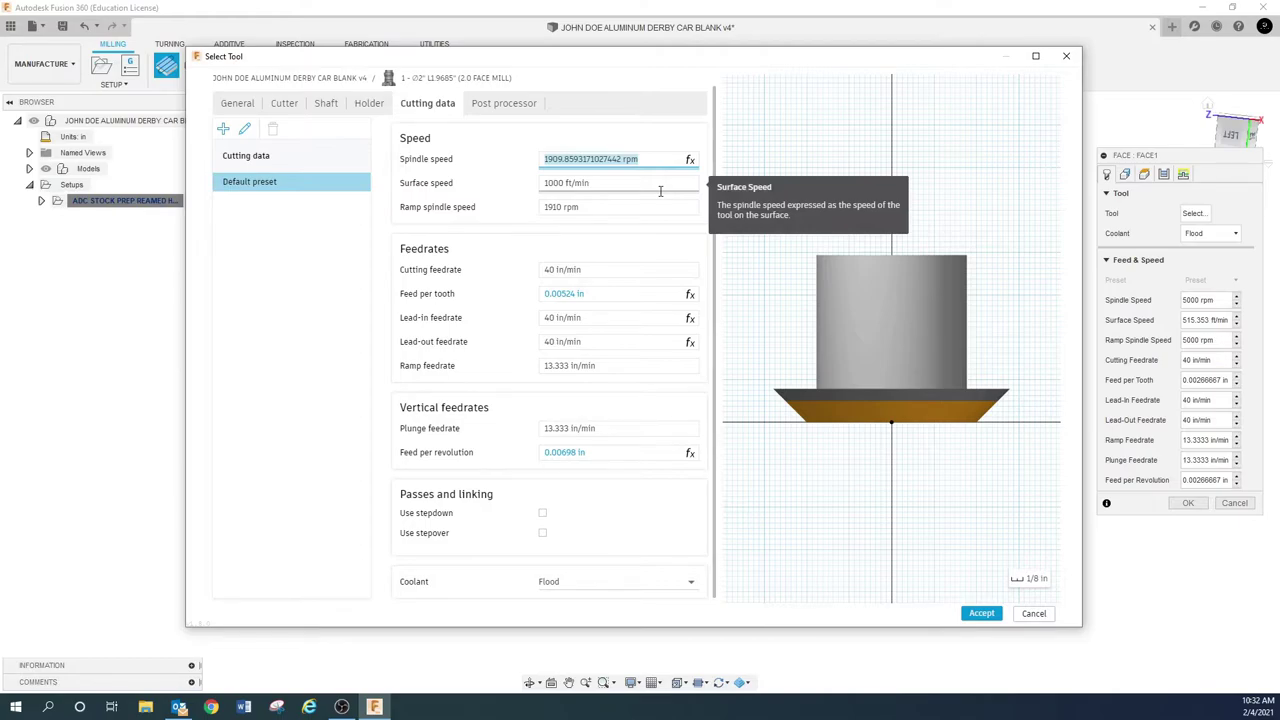
{"action": "key", "text": "Tab"}
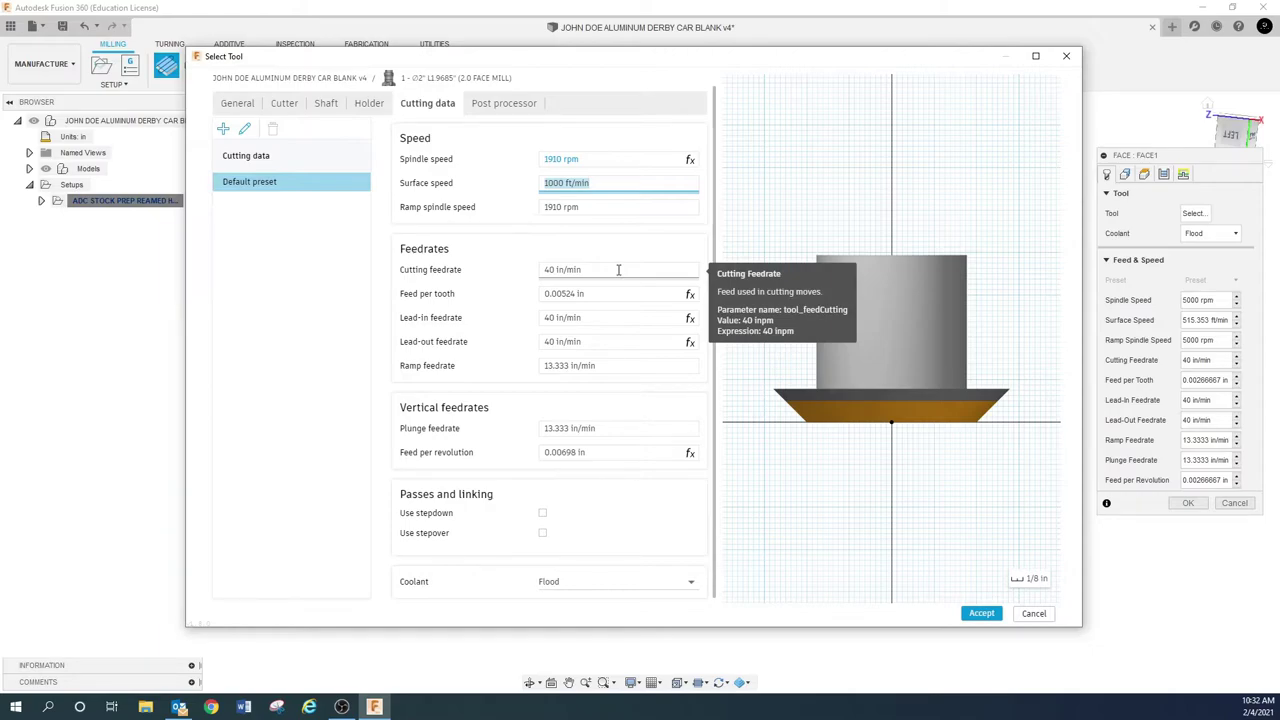
Set the face mill's feed per tooth to 0.005 in and its ramp feedrate to 20 in/min.
{"action": "left_click", "coordinate": [598, 294]}
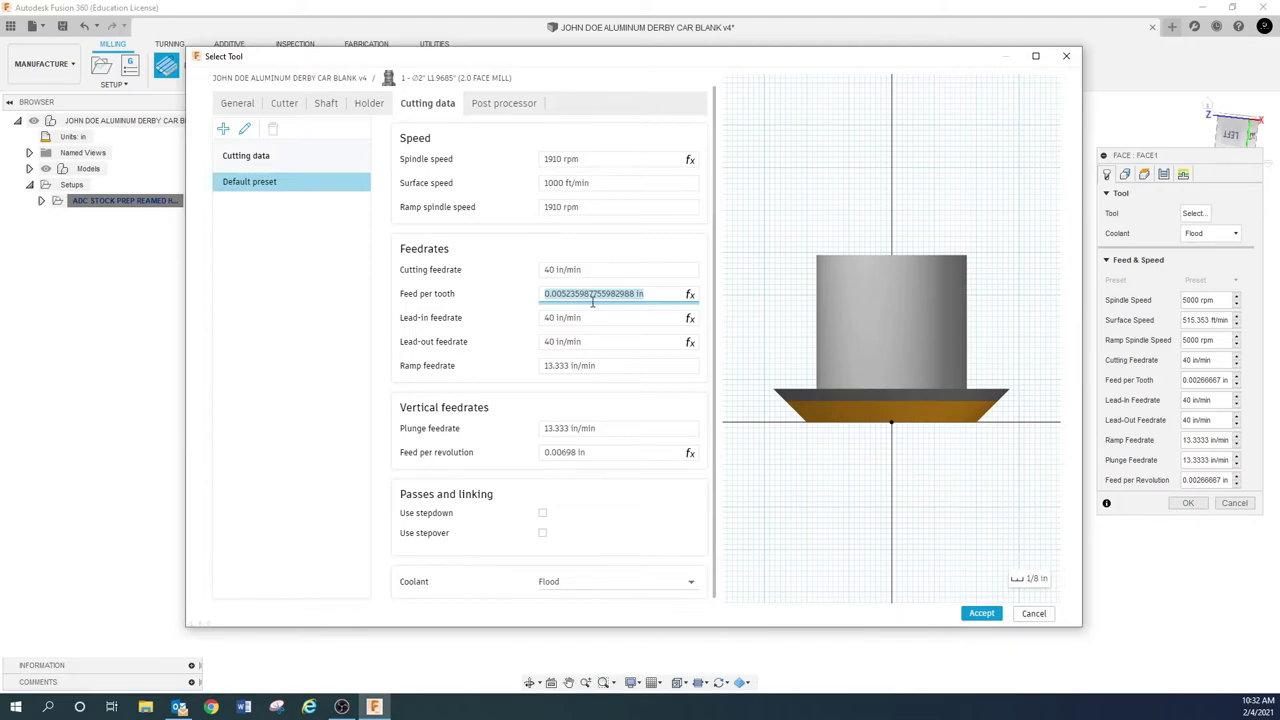
{"action": "type", "text": ".005"}
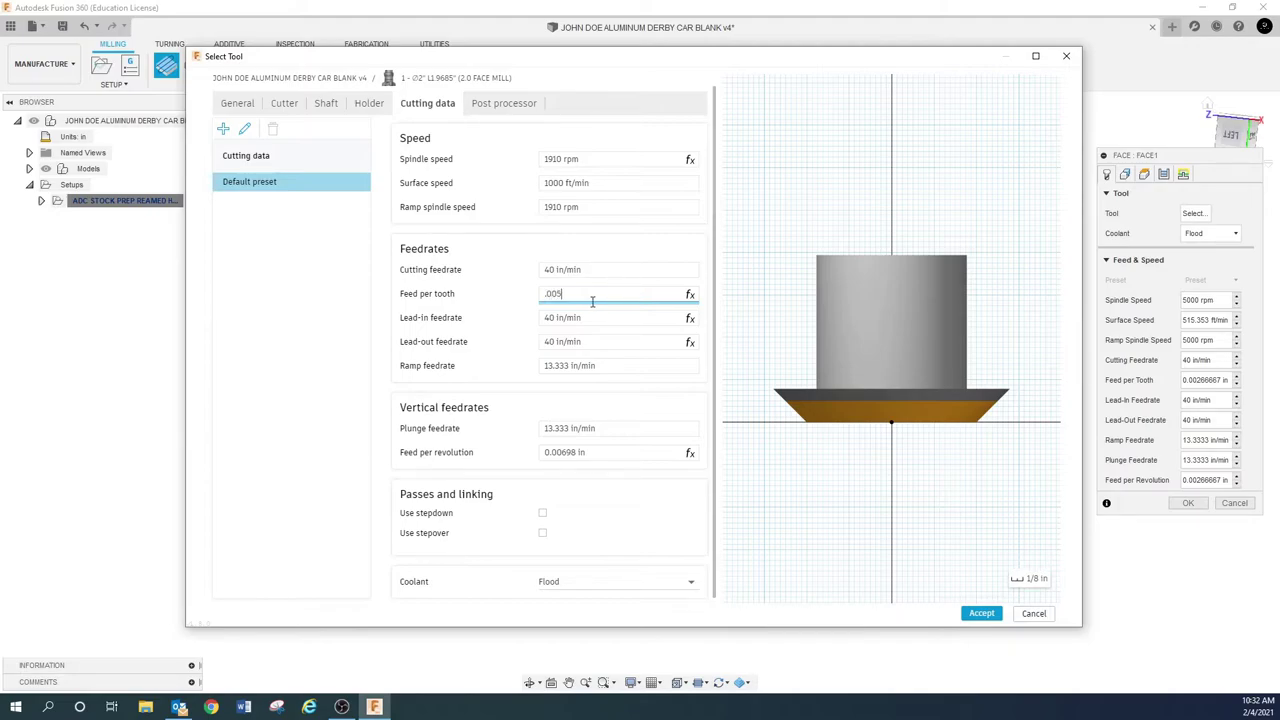
{"action": "key", "text": "Tab"}
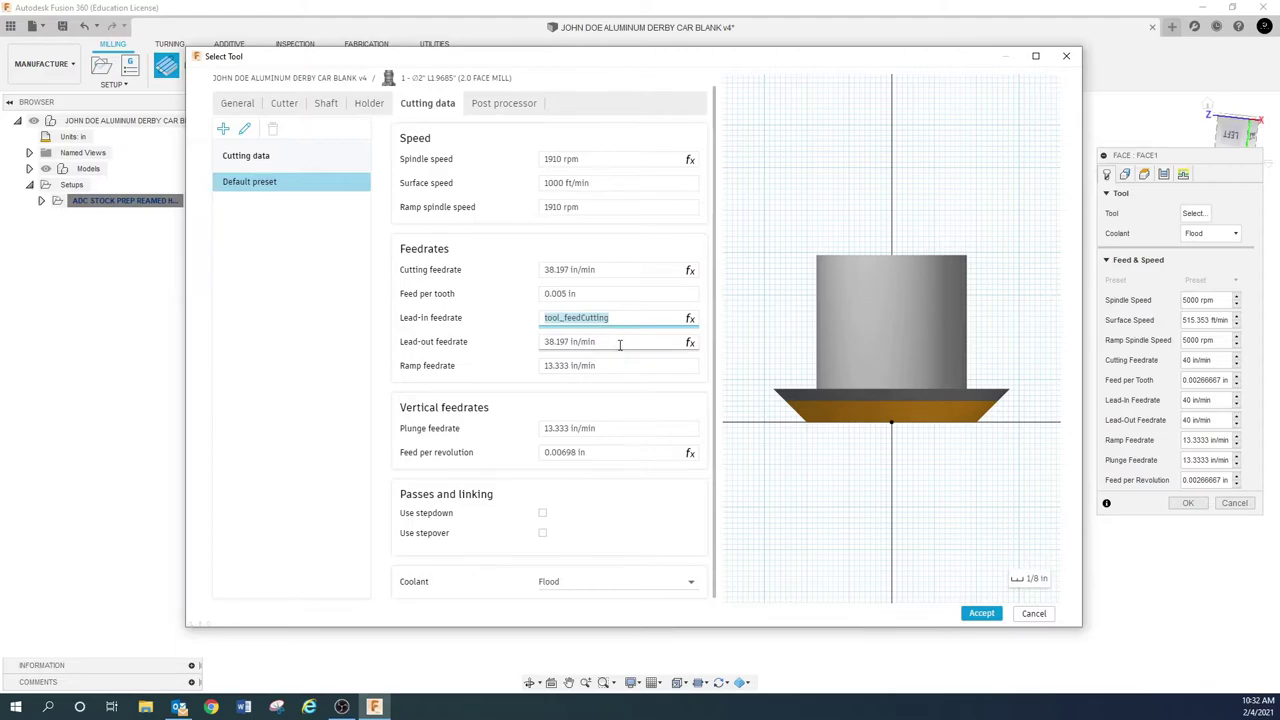
{"action": "left_click", "coordinate": [627, 367]}
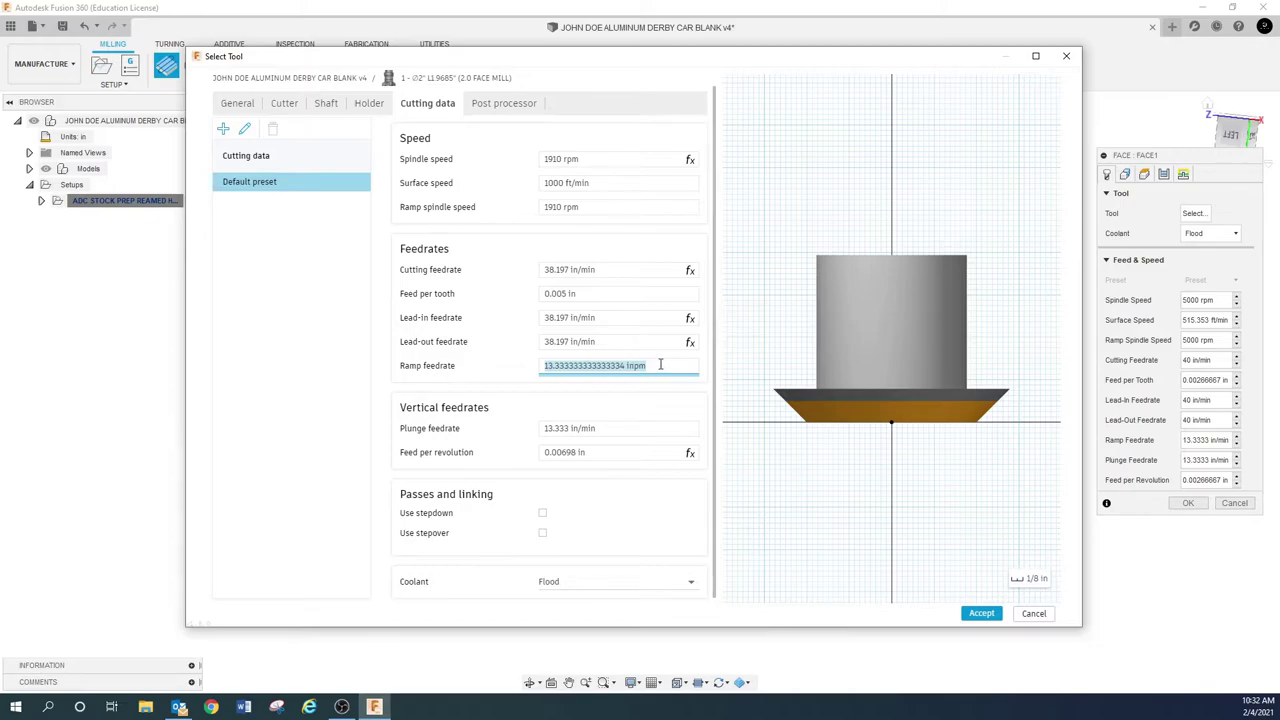
{"action": "type", "text": "20"}
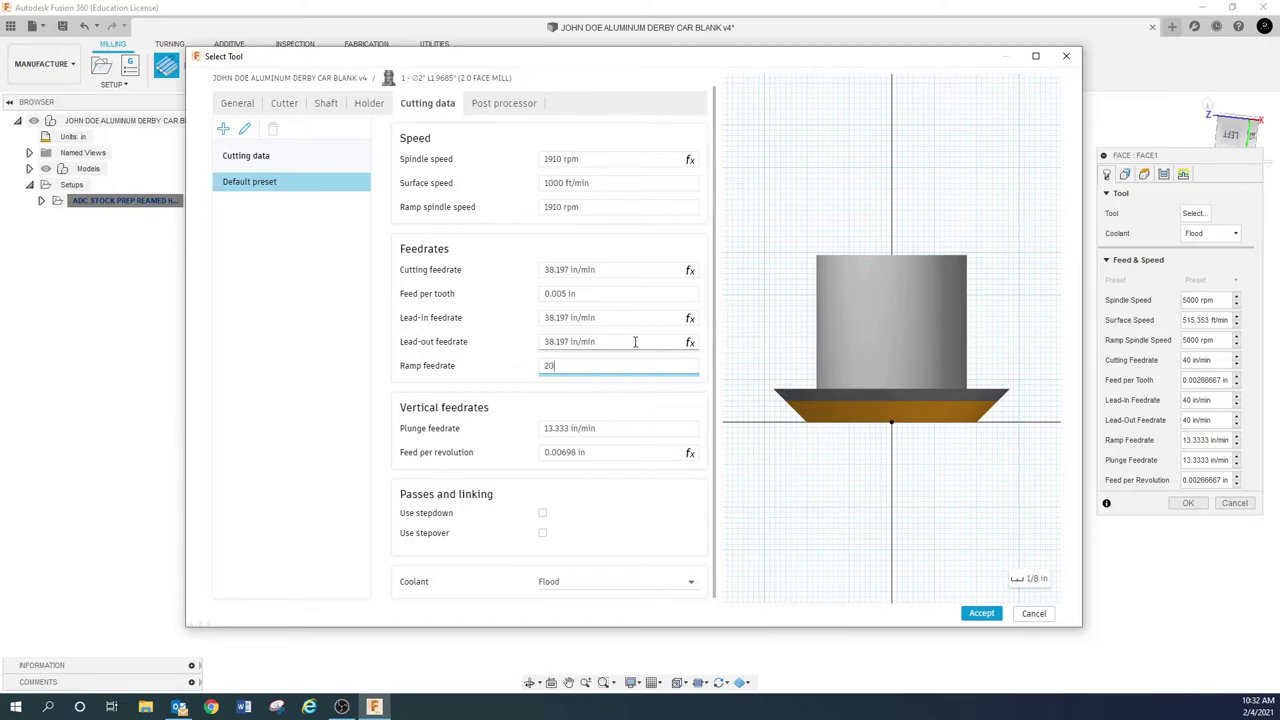
Try a feed per tooth of 0.003 in for the face mill, and restore it to 0.005 in.
{"action": "left_click", "coordinate": [636, 343]}
{"action": "left_click", "coordinate": [630, 366]}
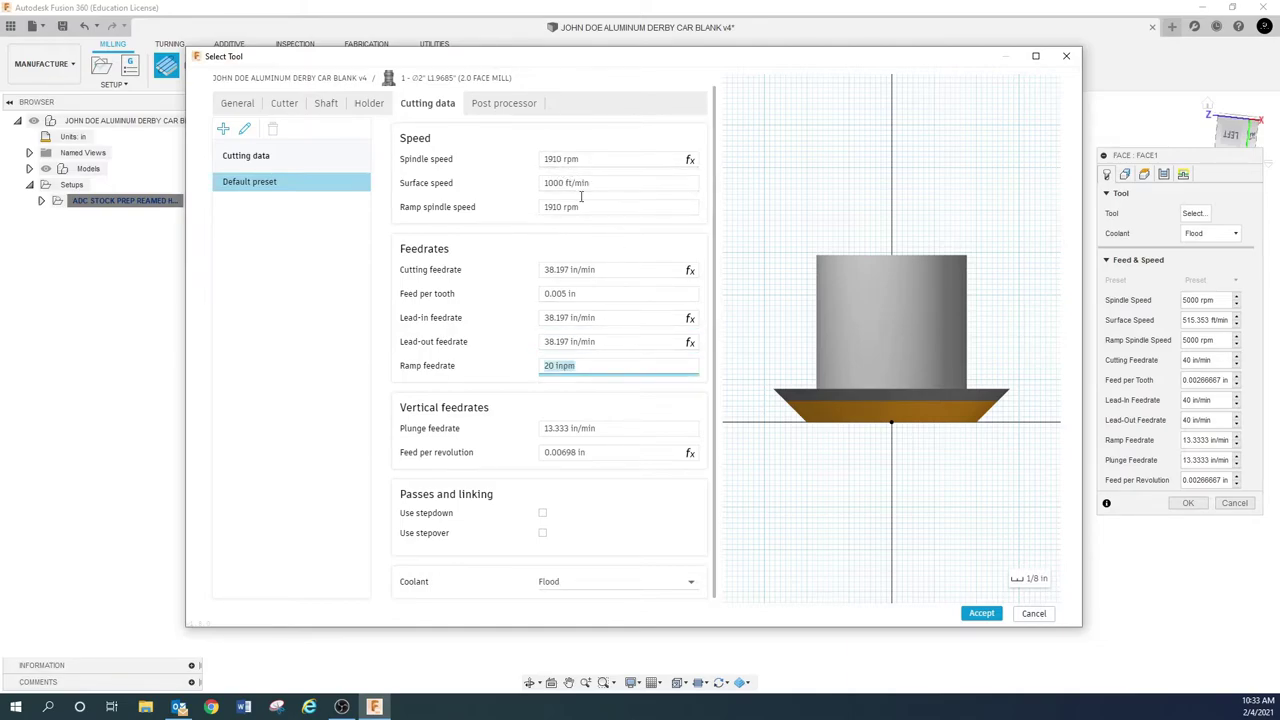
{"action": "left_click", "coordinate": [585, 293]}
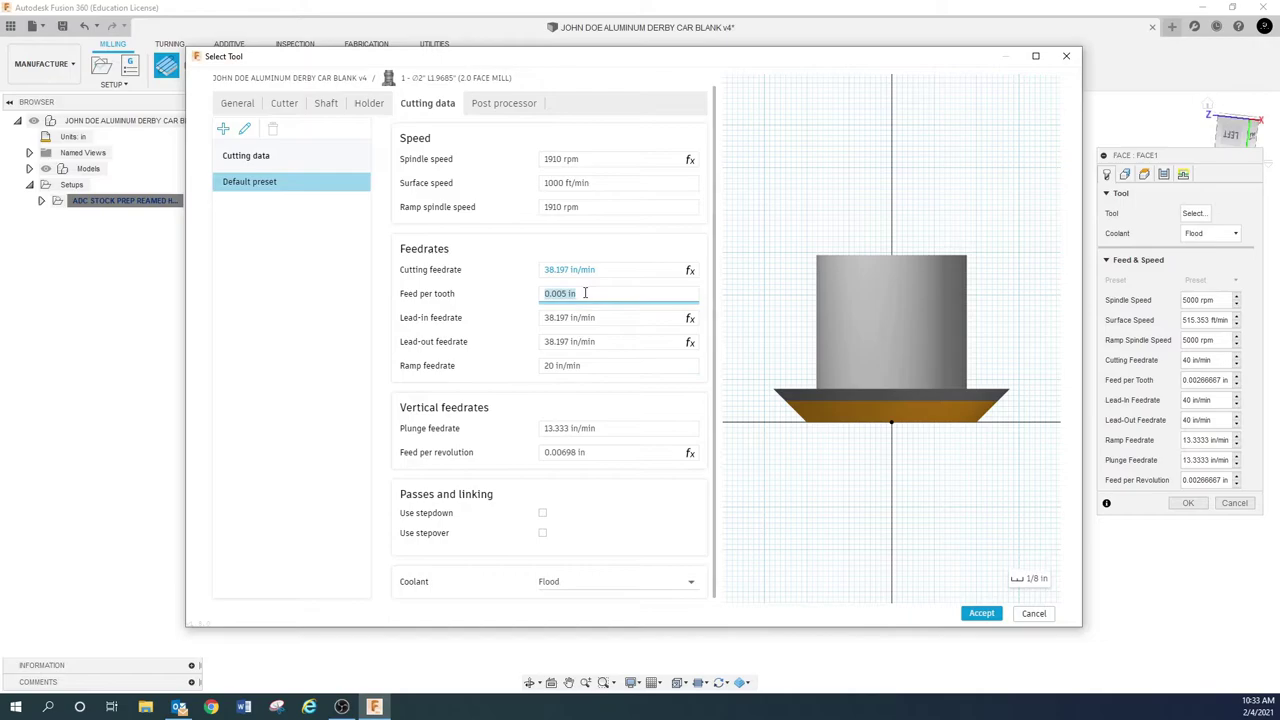
{"action": "type", "text": ".003"}
{"action": "left_click", "coordinate": [606, 317]}
{"action": "left_click", "coordinate": [583, 293]}
{"action": "type", "text": ".005"}
{"action": "left_click", "coordinate": [607, 317]}
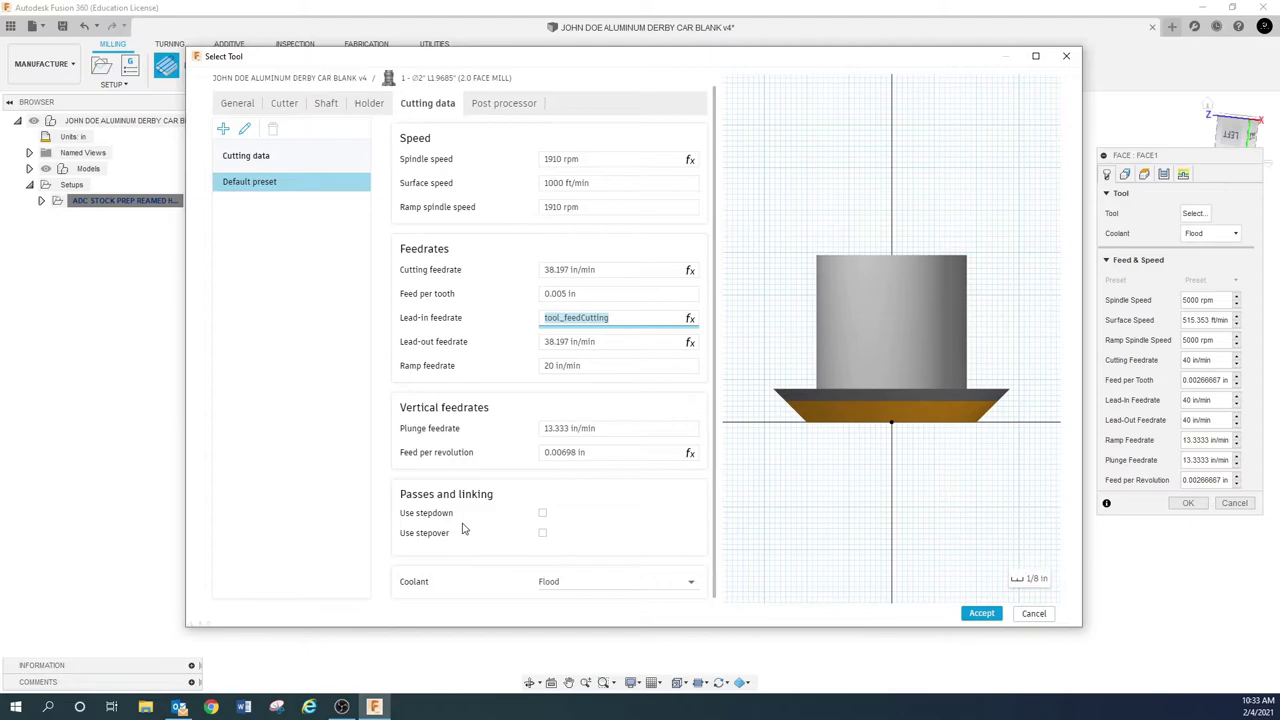
Open the face mill's post processor settings and inspect its tool number and offsets.
{"action": "scroll", "coordinate": [463, 530], "scroll_direction": "down", "scroll_amount": 1}
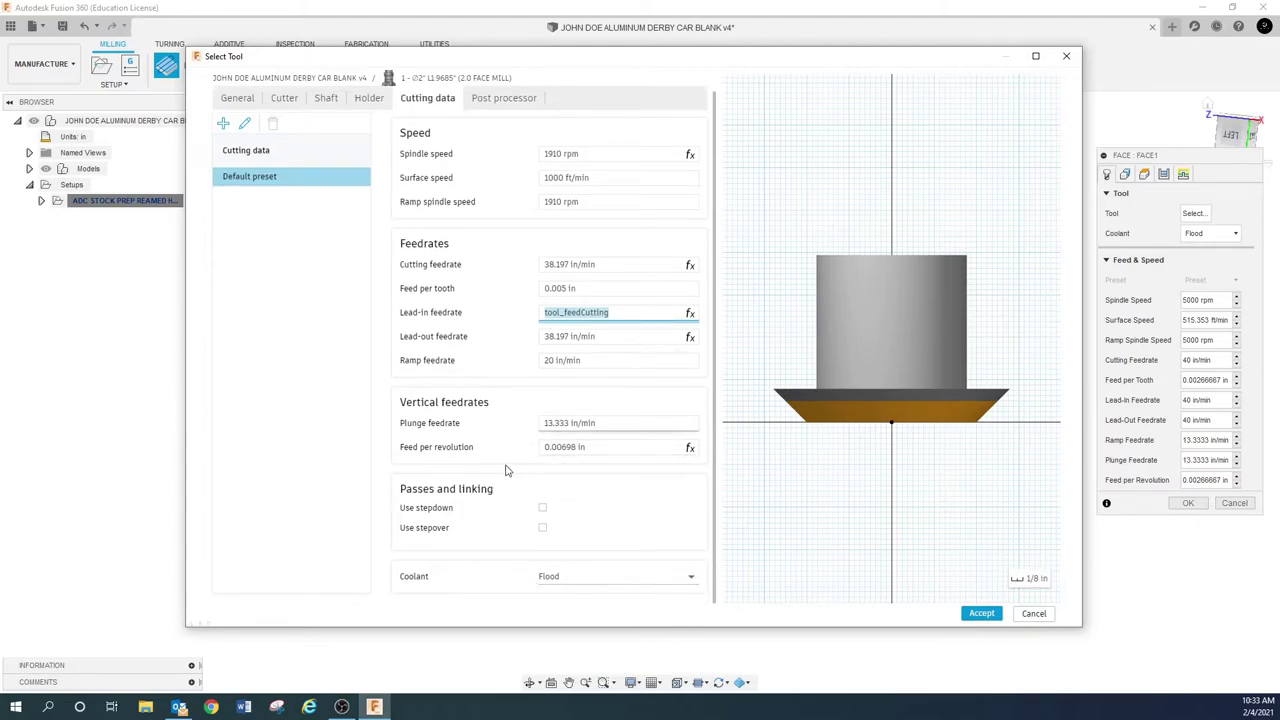
{"action": "left_click", "coordinate": [498, 99]}
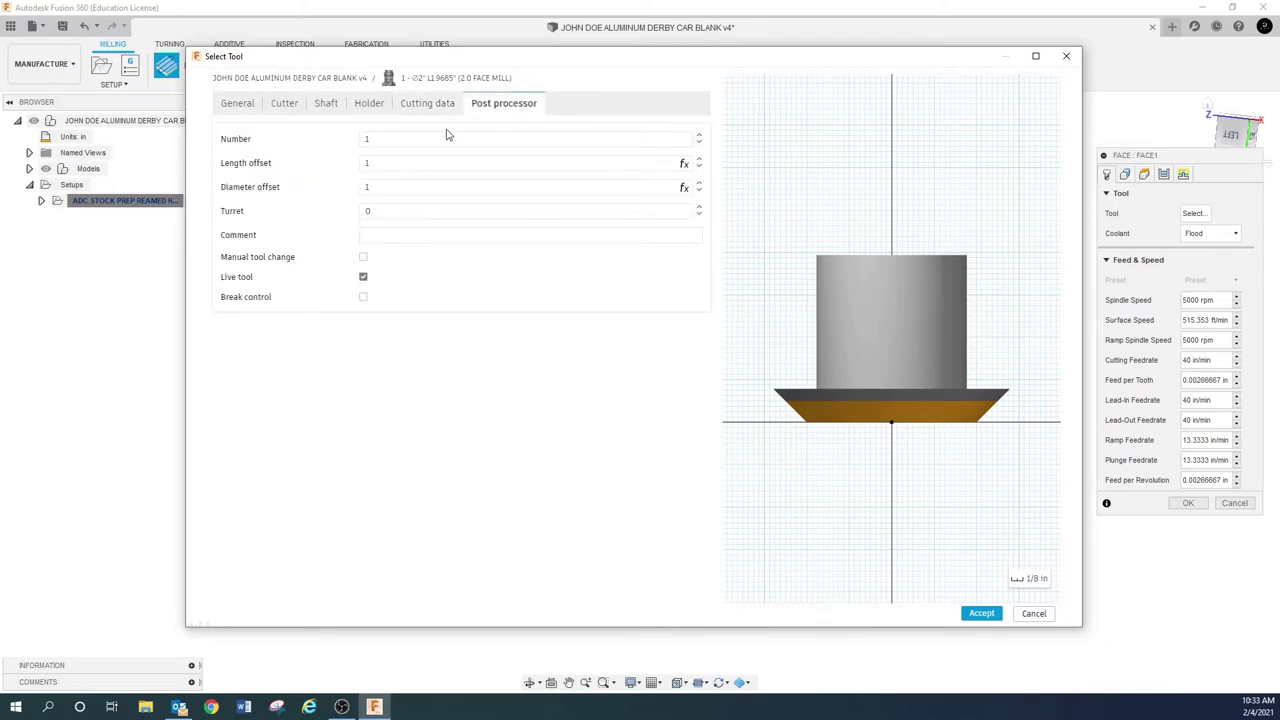
{"action": "left_click", "coordinate": [385, 187]}
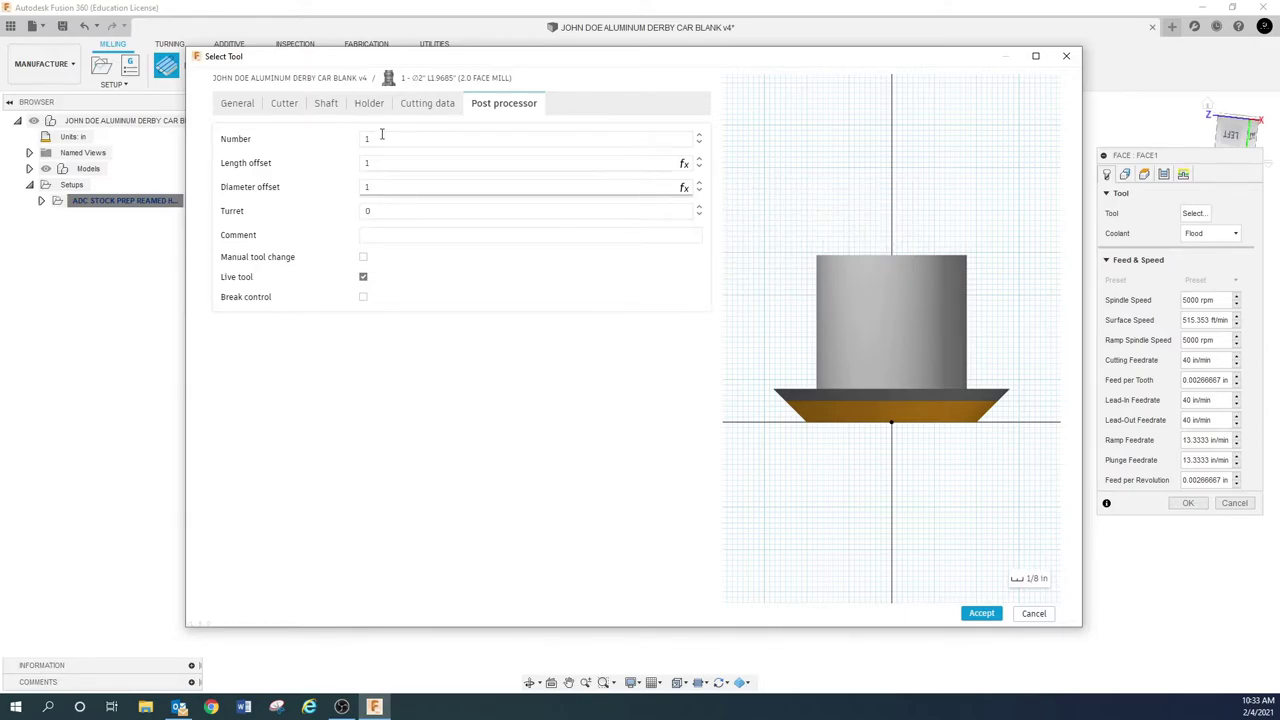
Try tool number 2 to check that the length and diameter offsets follow it, and restore the number to 1.
{"action": "left_click", "coordinate": [386, 141]}
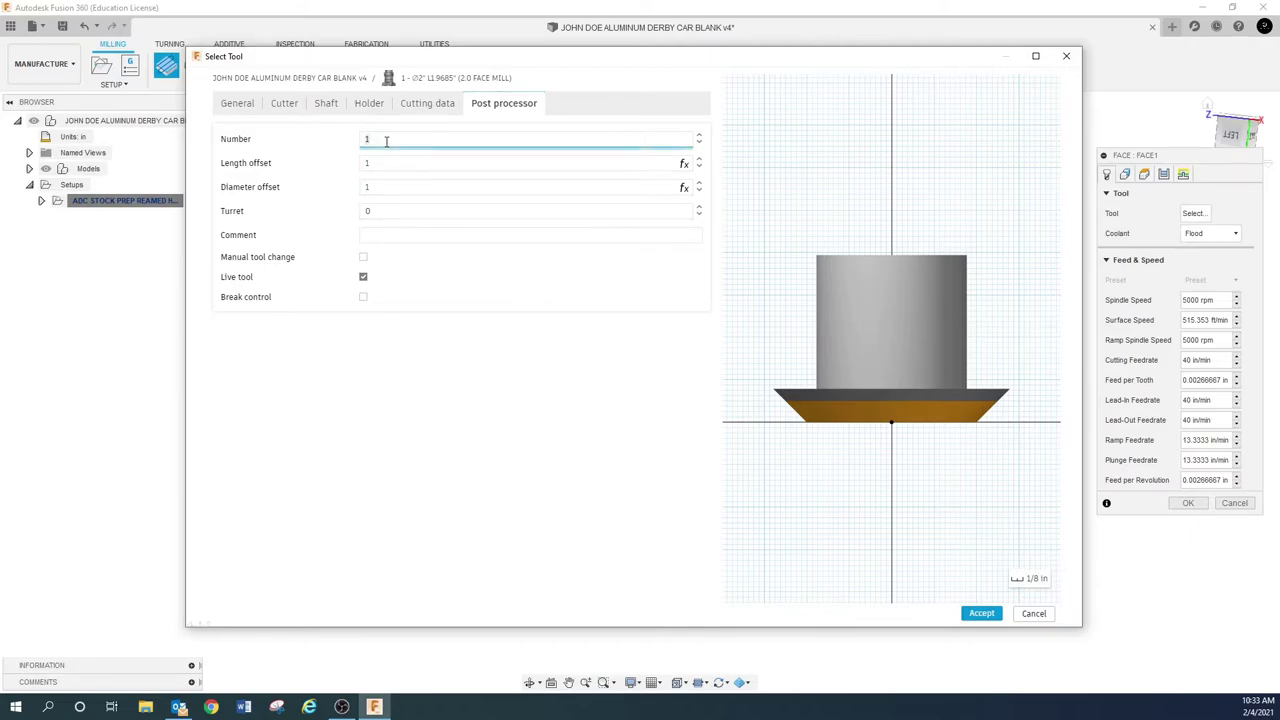
{"action": "key", "text": "Up"}
{"action": "left_click", "coordinate": [388, 164]}
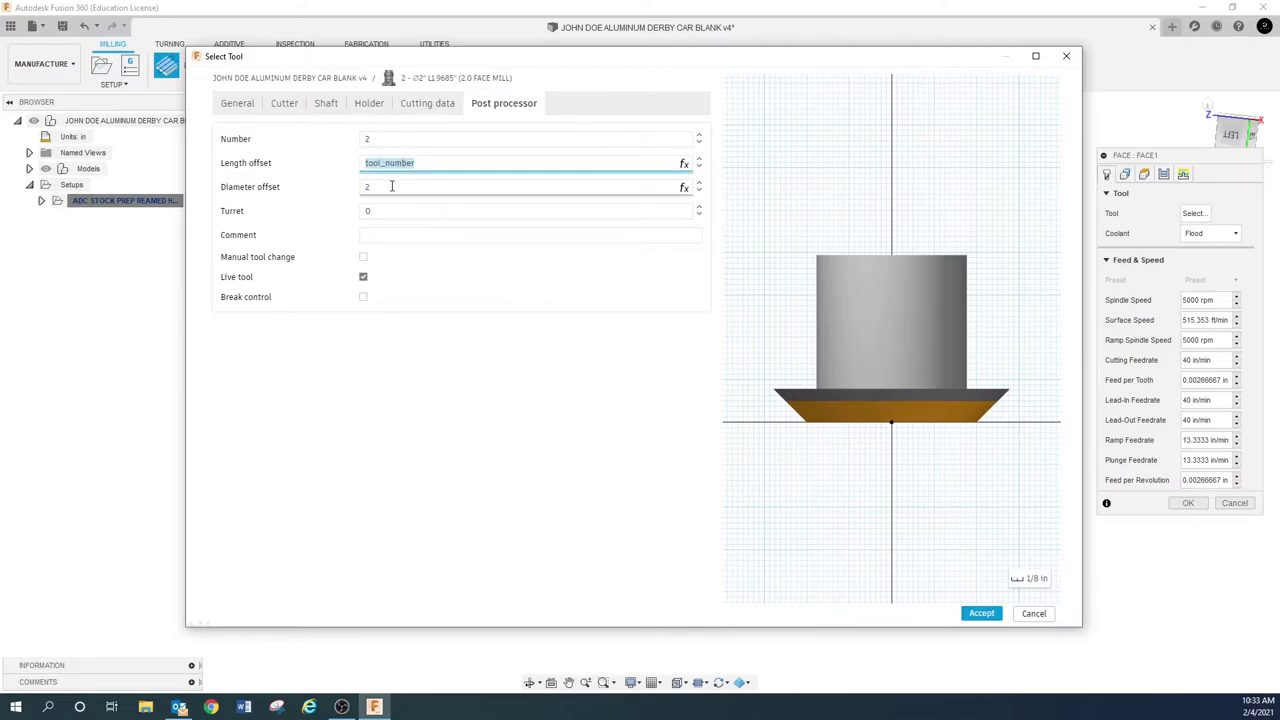
{"action": "left_click", "coordinate": [392, 186]}
{"action": "left_click", "coordinate": [415, 177]}
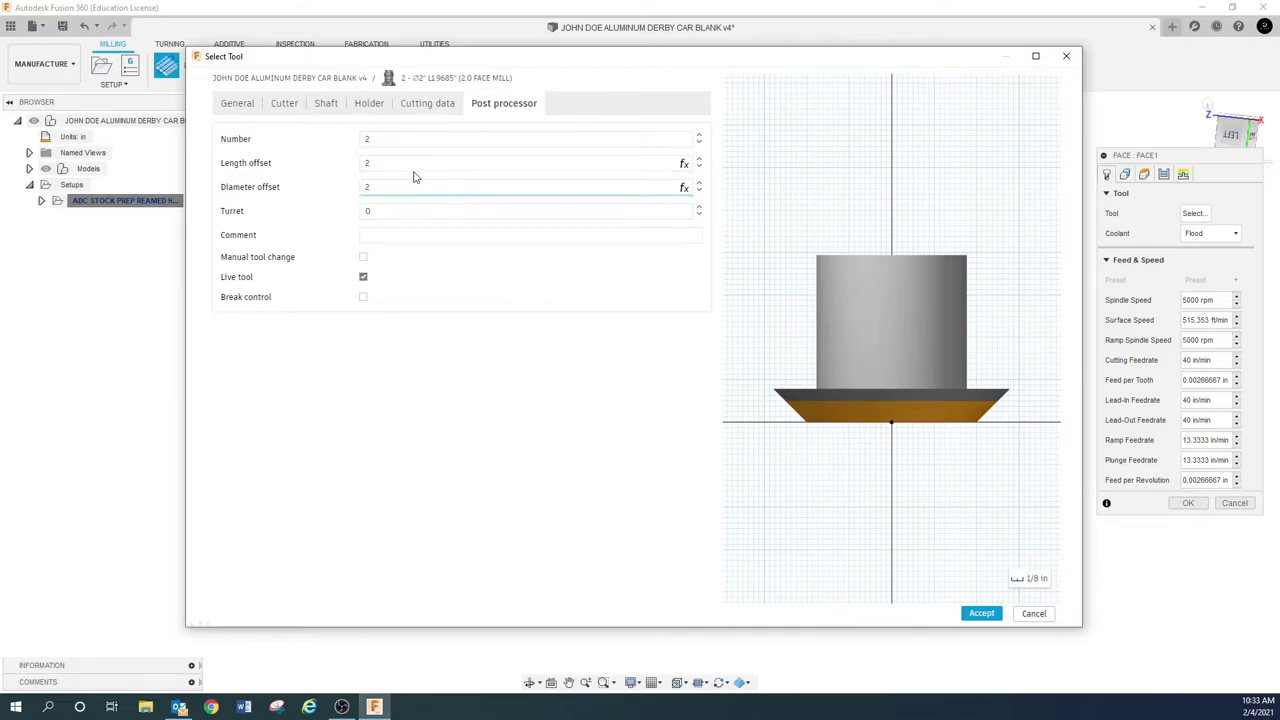
{"action": "left_click", "coordinate": [414, 165]}
{"action": "left_click", "coordinate": [412, 140]}
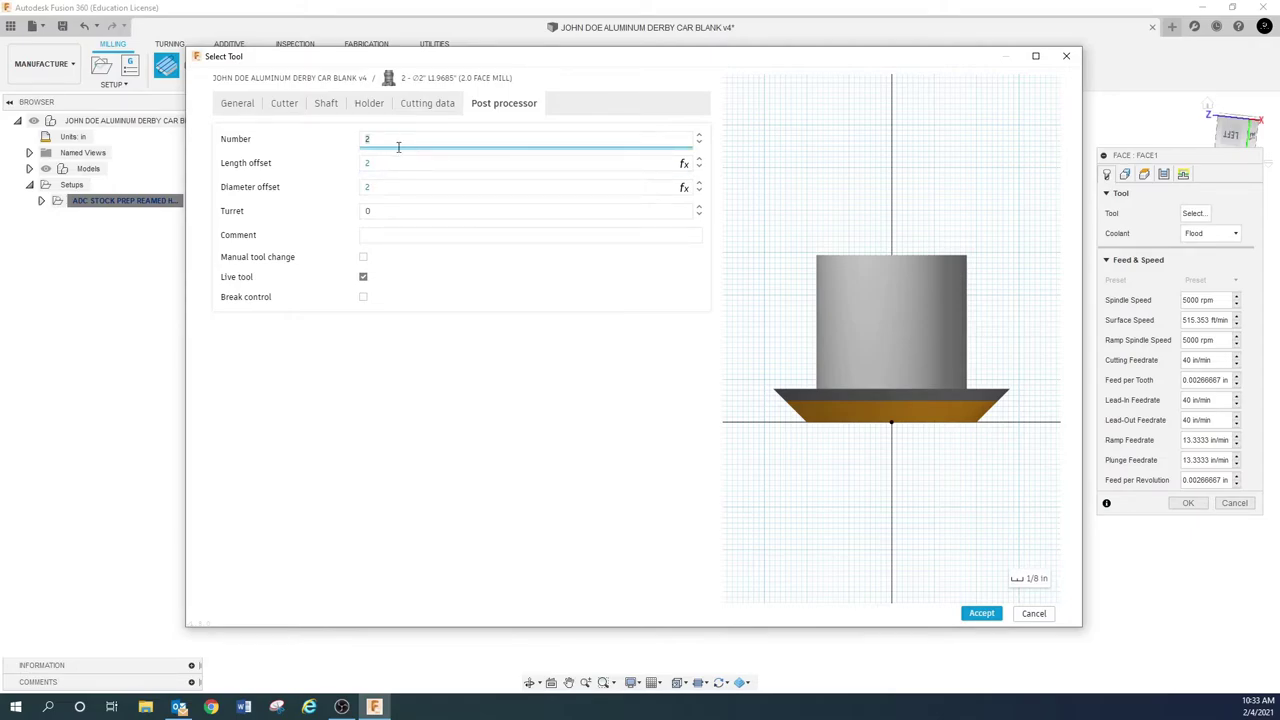
{"action": "key", "text": "Down"}
{"action": "left_click", "coordinate": [400, 163]}
{"action": "left_click", "coordinate": [416, 188]}
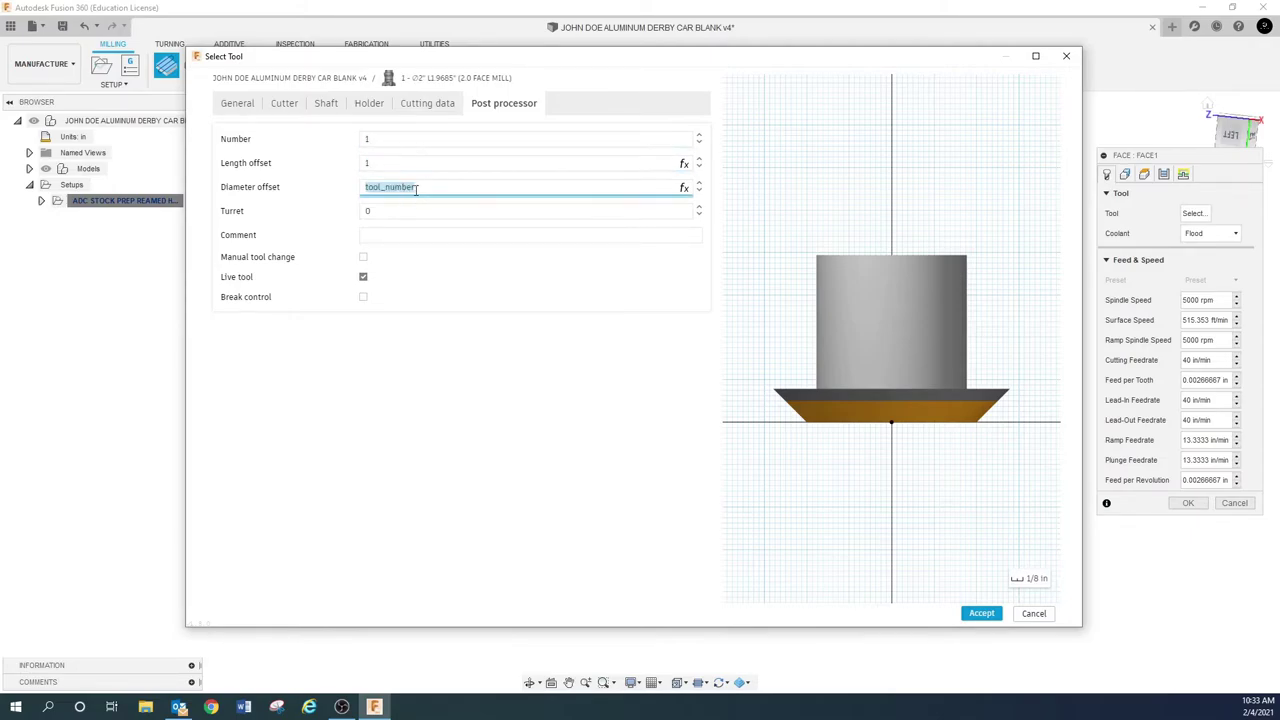
{"action": "key", "text": "Return"}
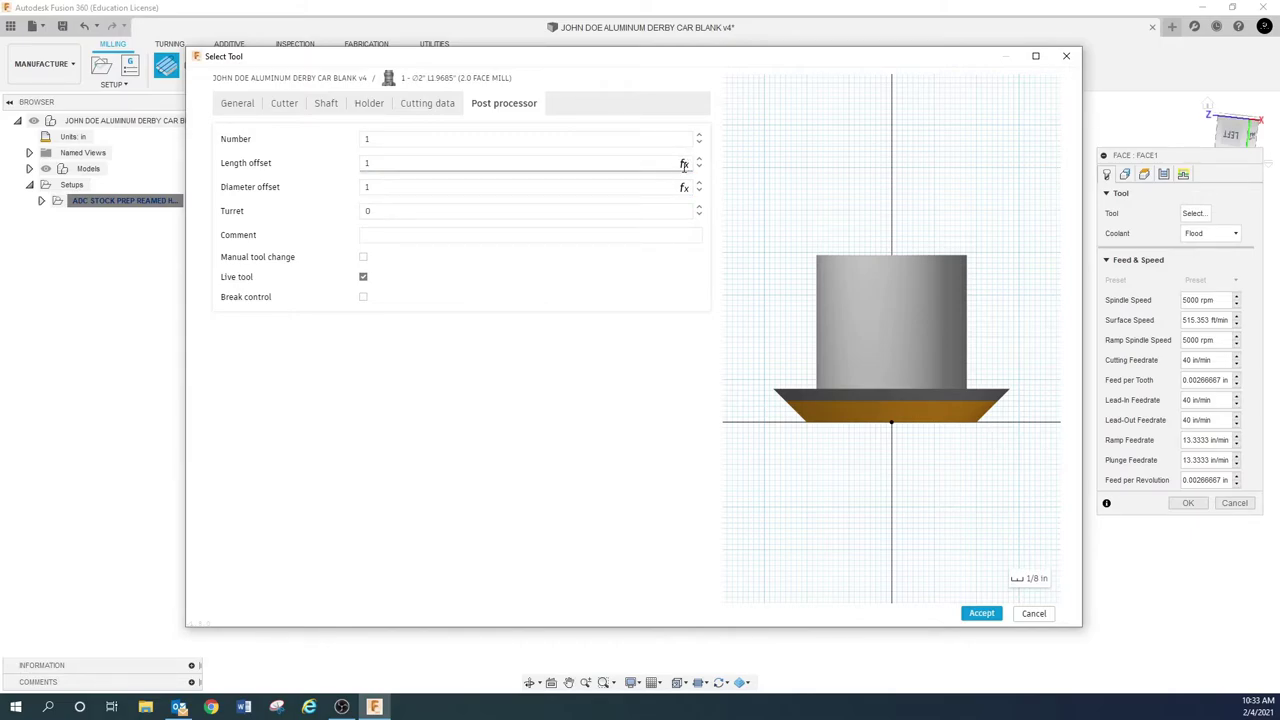
Enter the post processor comment "2.0 FACE MILL" for the tool and compare it with the tool description.
{"action": "left_click", "coordinate": [424, 235]}
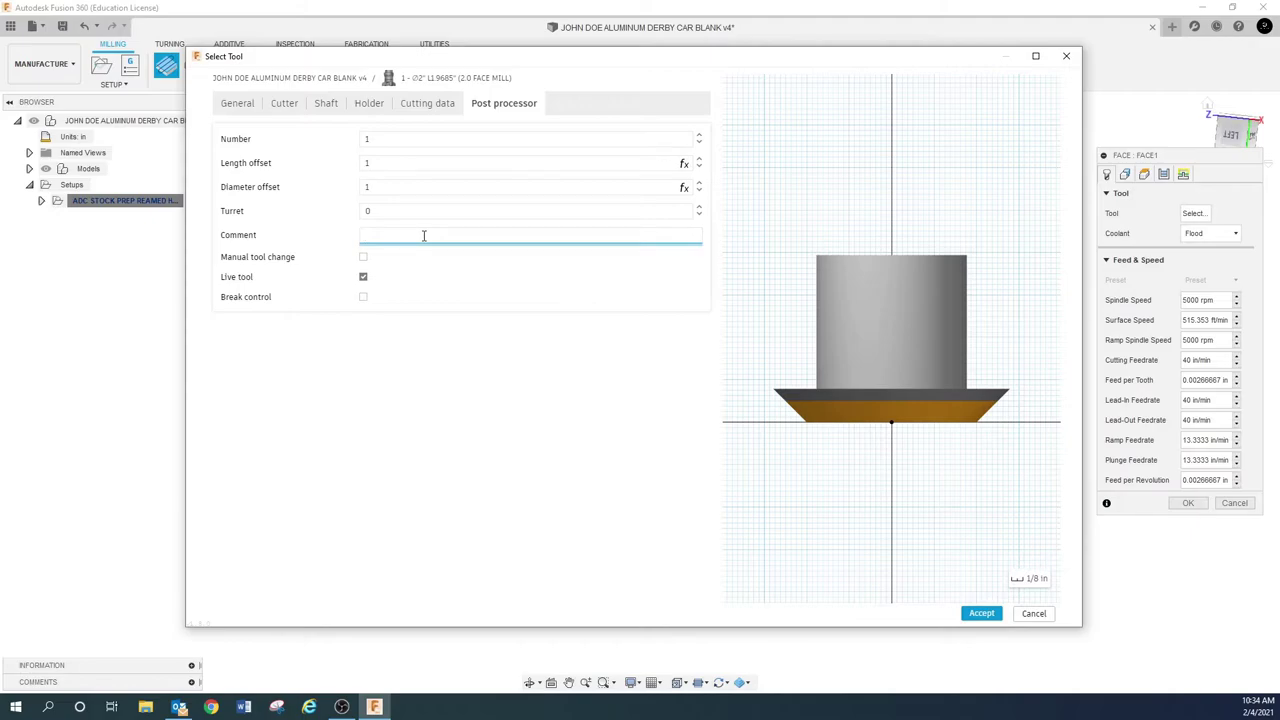
{"action": "type", "text": "2.0 FACE MILL"}
{"action": "left_click", "coordinate": [238, 104]}
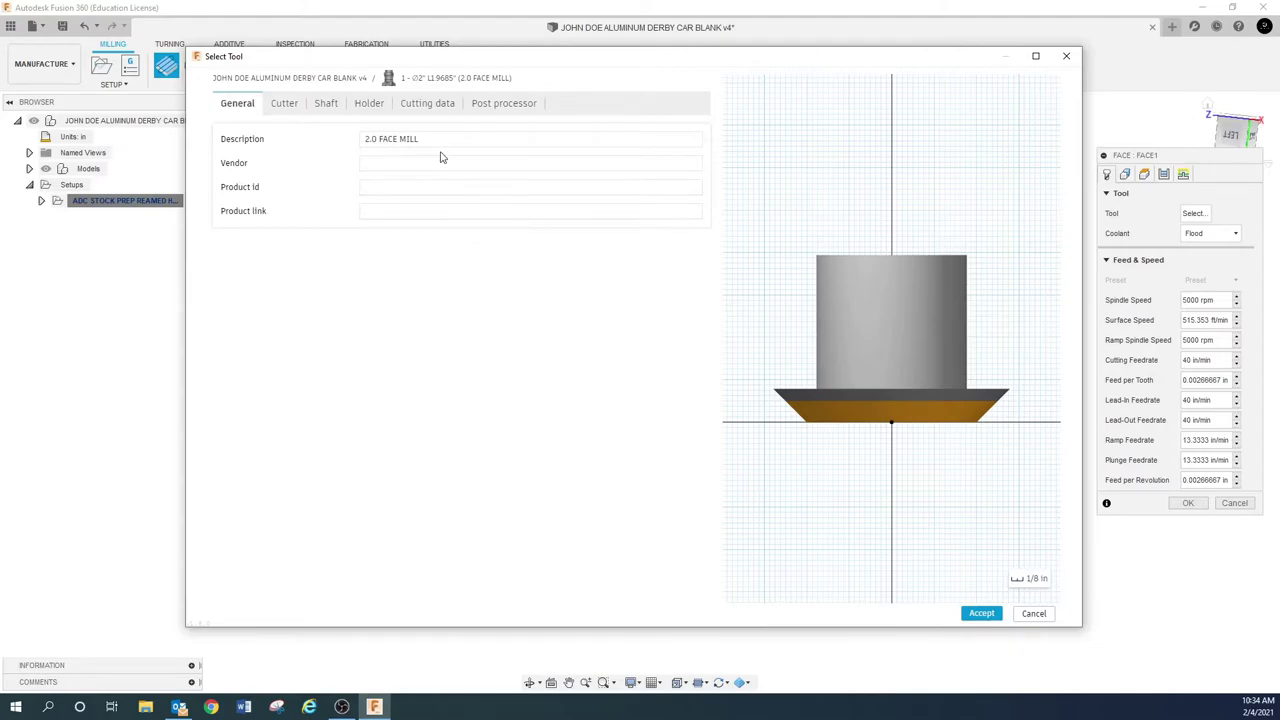
{"action": "left_click", "coordinate": [505, 104]}
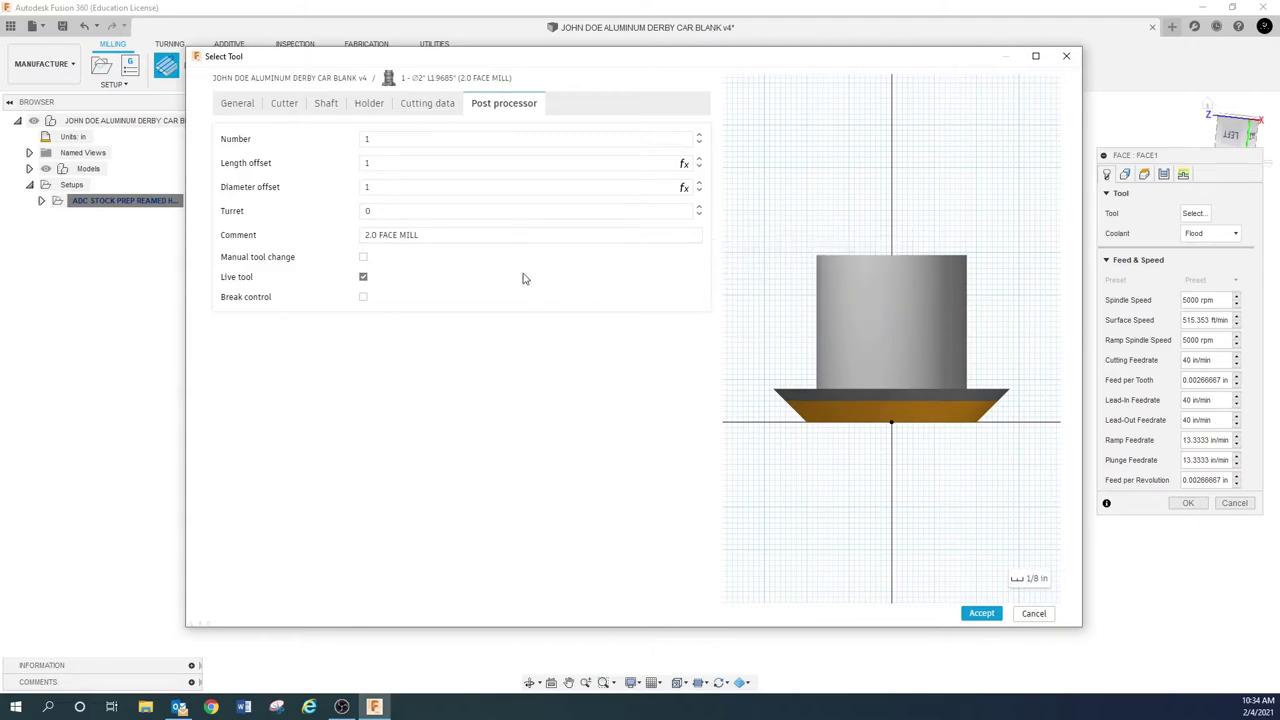
Accept the tool edits and assign the 2.0 face mill to the Face operation.
{"action": "left_click", "coordinate": [981, 614]}
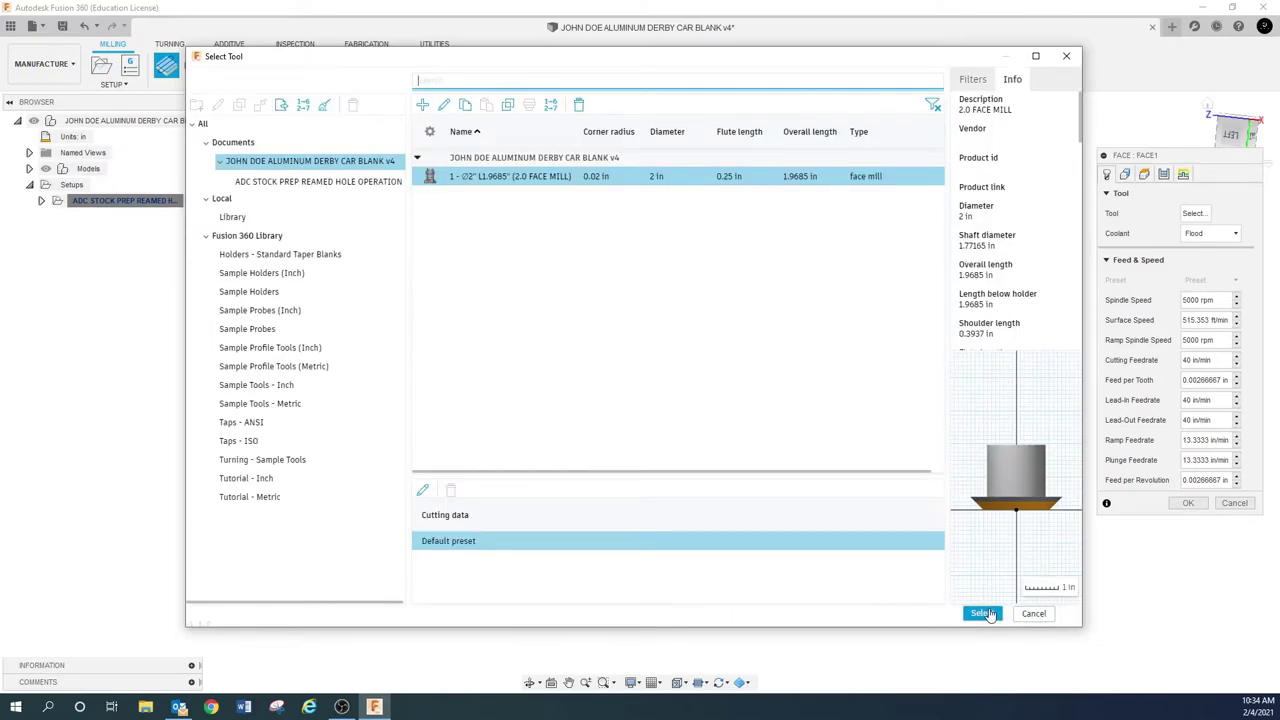
{"action": "left_click", "coordinate": [984, 613]}
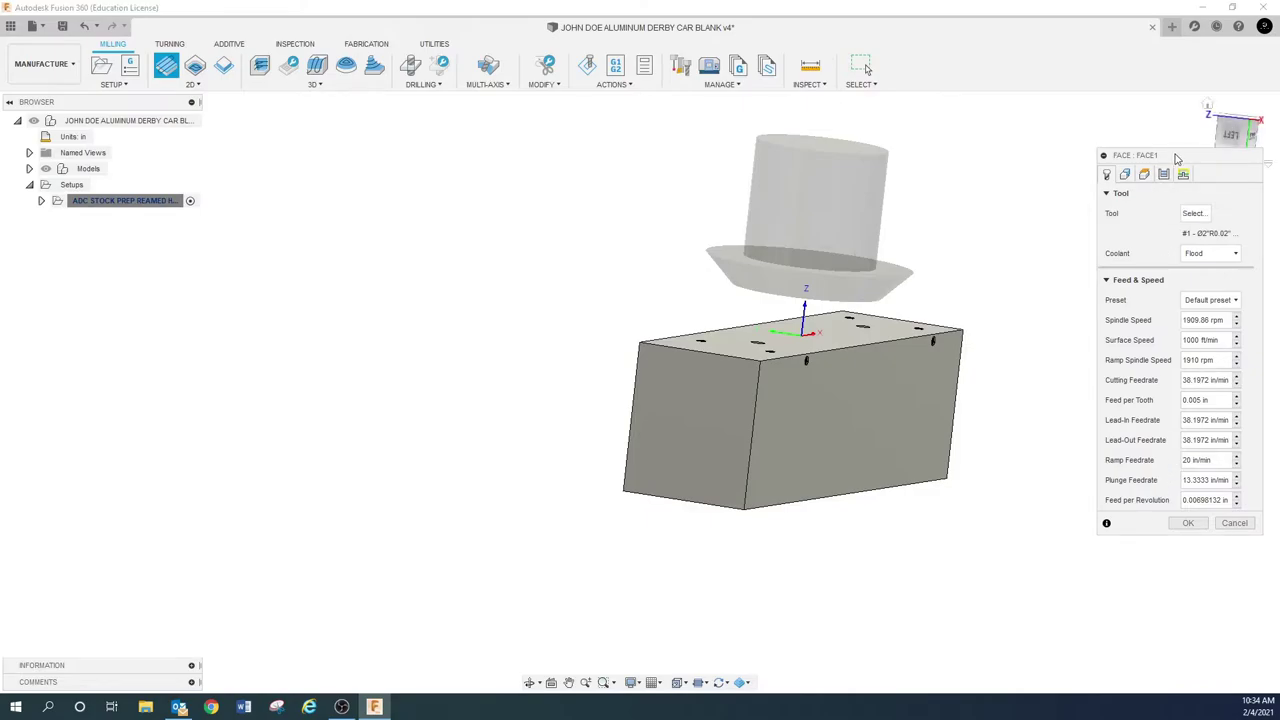
{"action": "left_click_drag", "start_coordinate": [1177, 158], "coordinate": [1097, 133]}
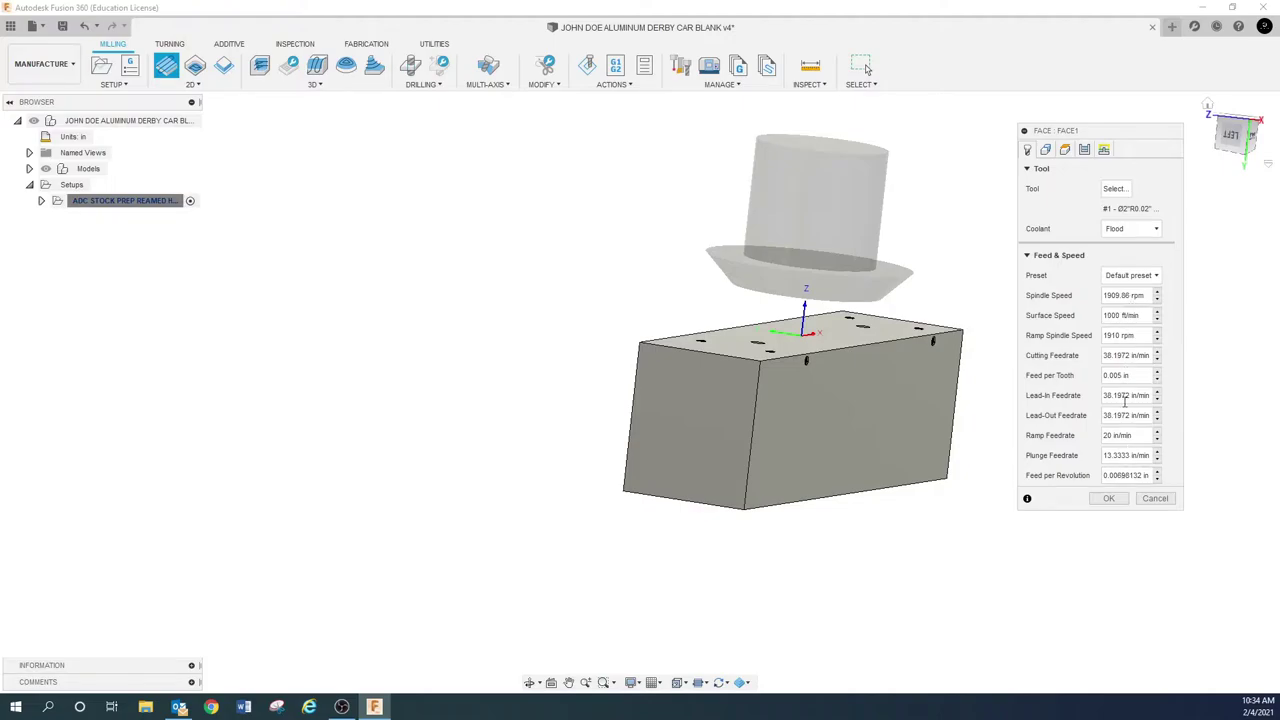
Try the outline of the block's top face as the Face operation's stock contour, and clear that selection.
{"action": "left_click", "coordinate": [1046, 151]}
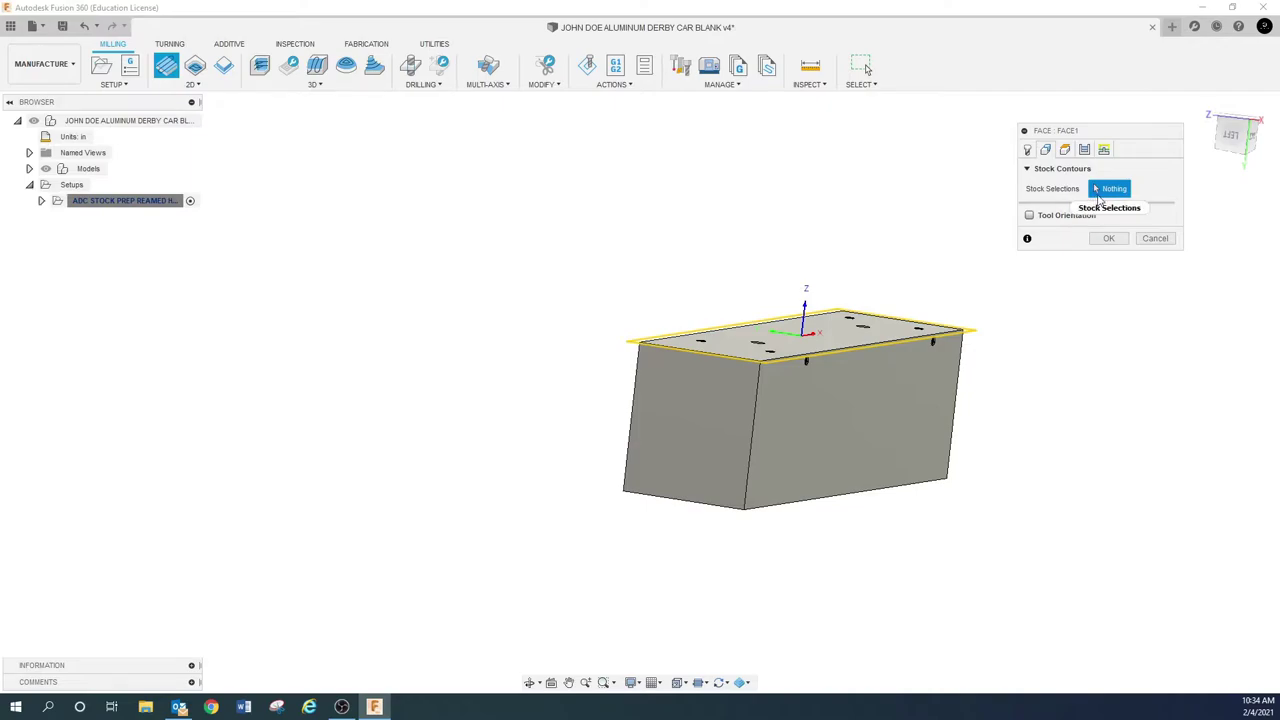
{"action": "middle_click_drag", "start_coordinate": [949, 266], "coordinate": [918, 293], "text": "shift"}
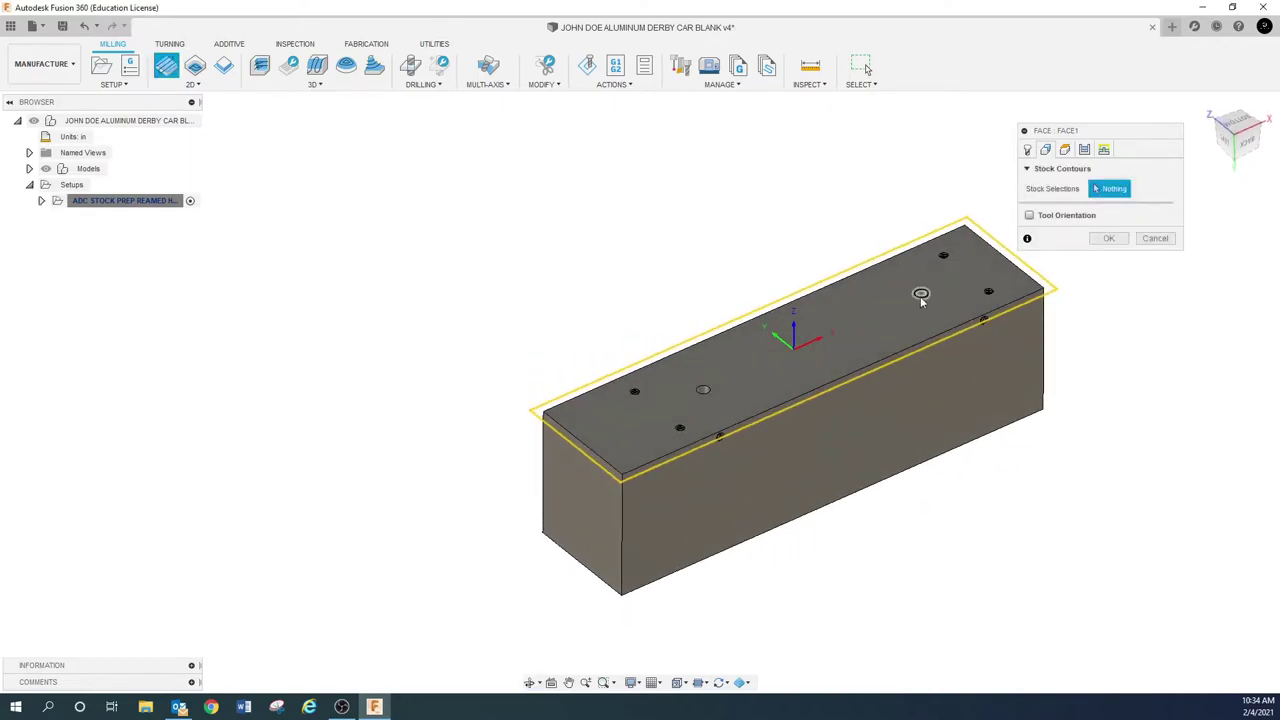
{"action": "left_click", "coordinate": [810, 398]}
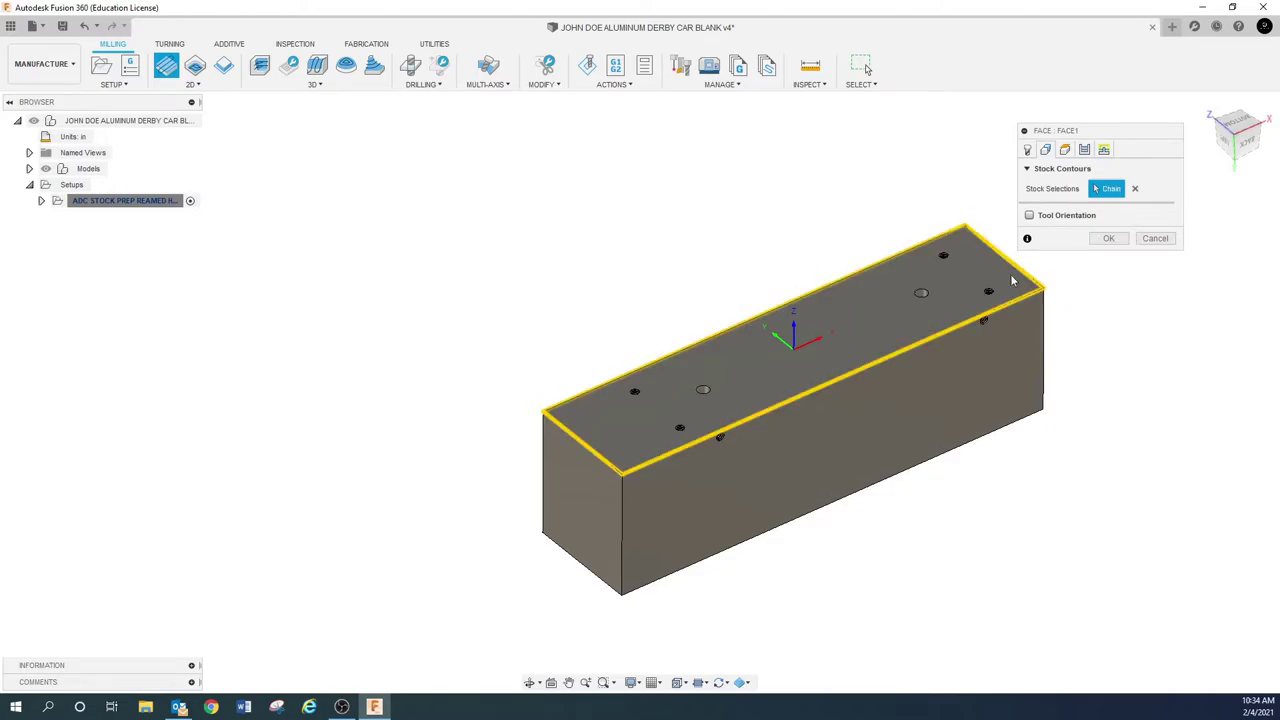
{"action": "left_click", "coordinate": [1136, 190]}
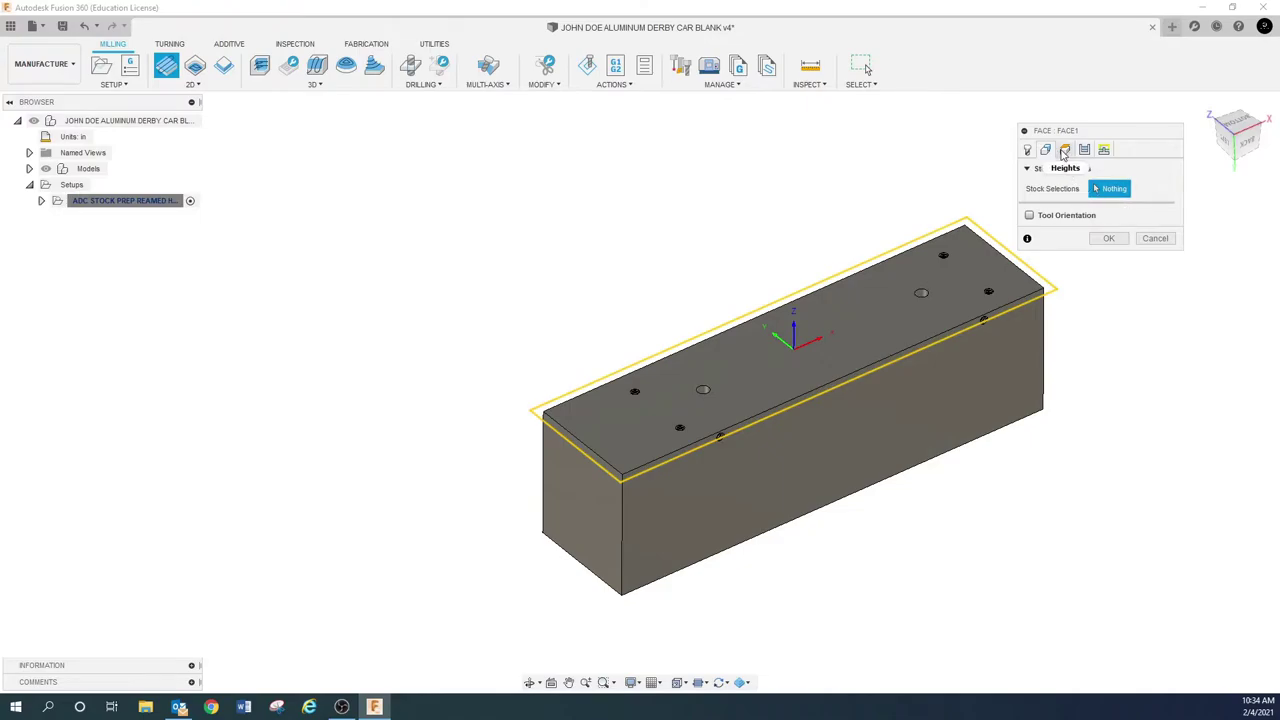
Review the Face operation's height settings and the explanation of the pass tolerance.
{"action": "left_click", "coordinate": [1064, 150]}
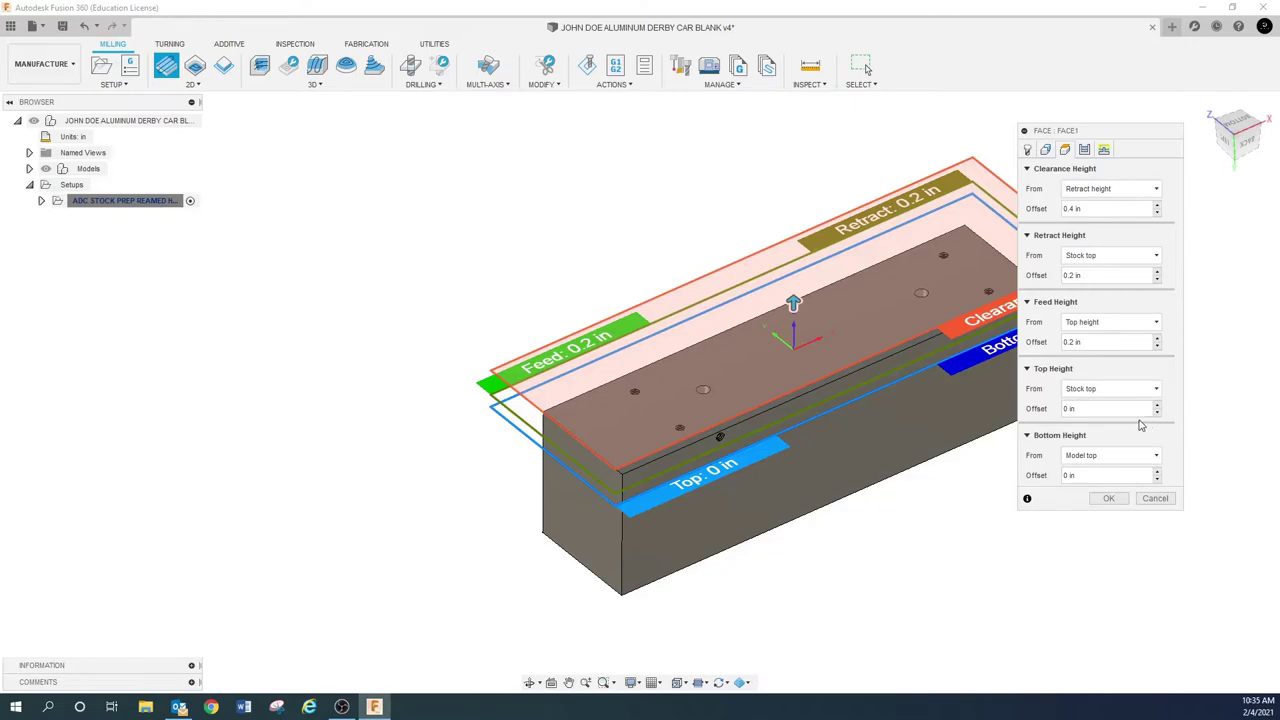
{"action": "left_click", "coordinate": [1085, 150]}
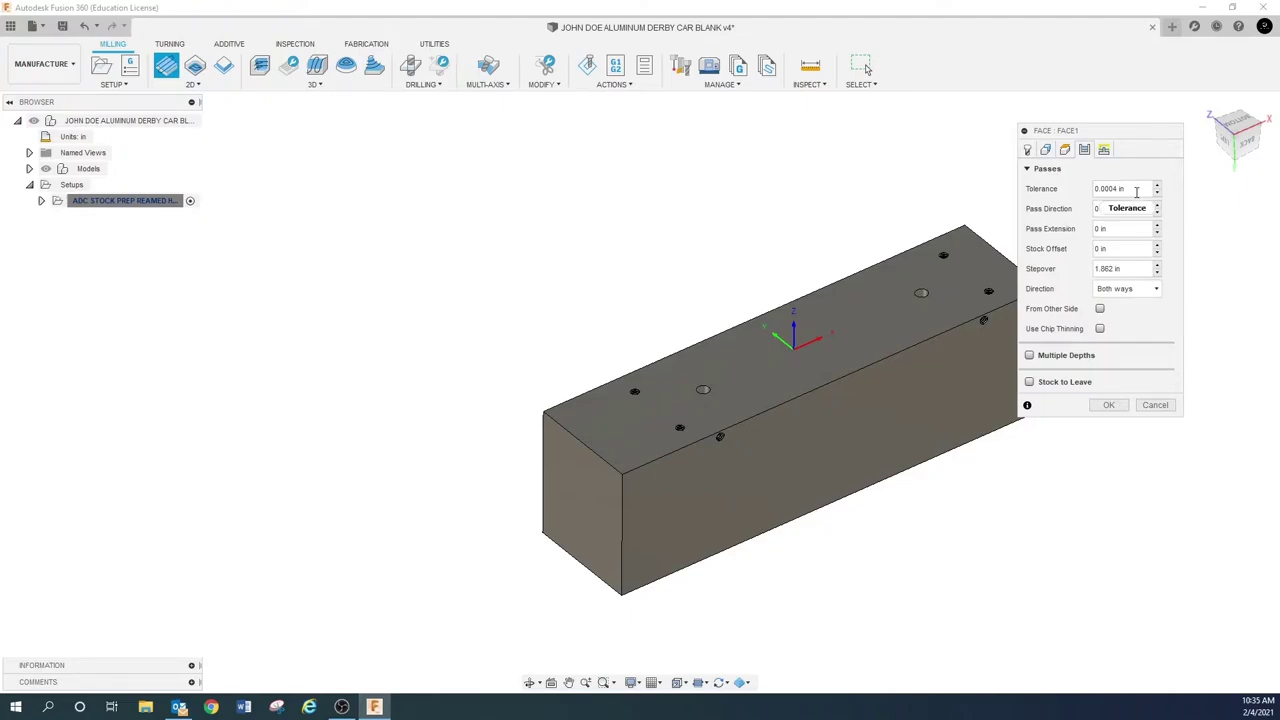
{"action": "mouse_move", "coordinate": [1136, 191]}
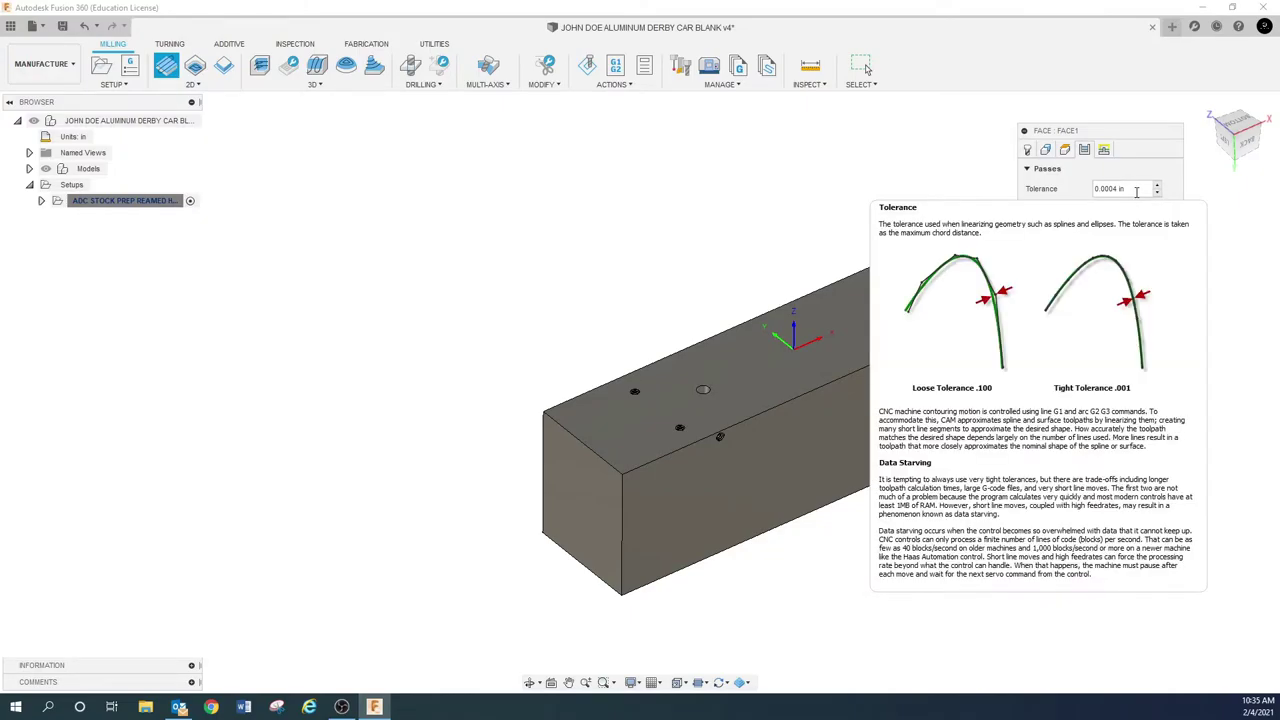
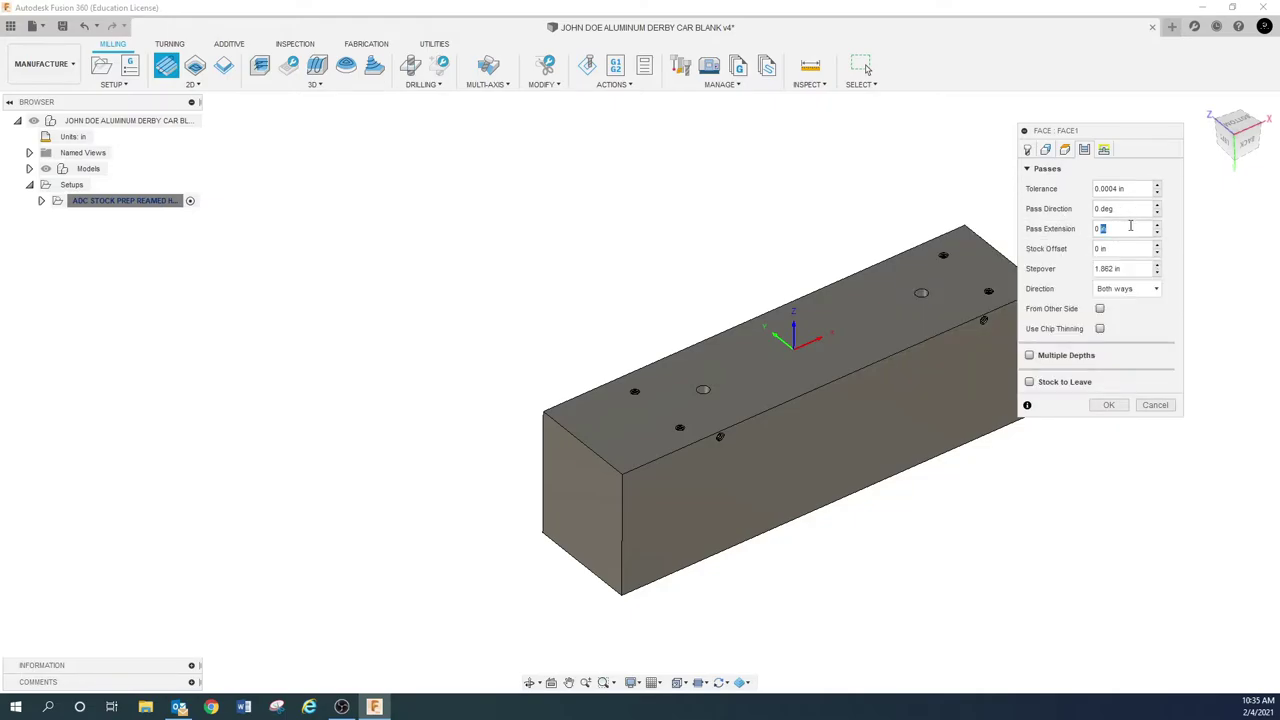
Set the stepover of the facing passes to 1.75 in.
{"action": "double_click", "coordinate": [1131, 228]}
{"action": "left_click", "coordinate": [1133, 270]}
{"action": "key", "text": "shift+Home"}
{"action": "type", "text": "1.5"}
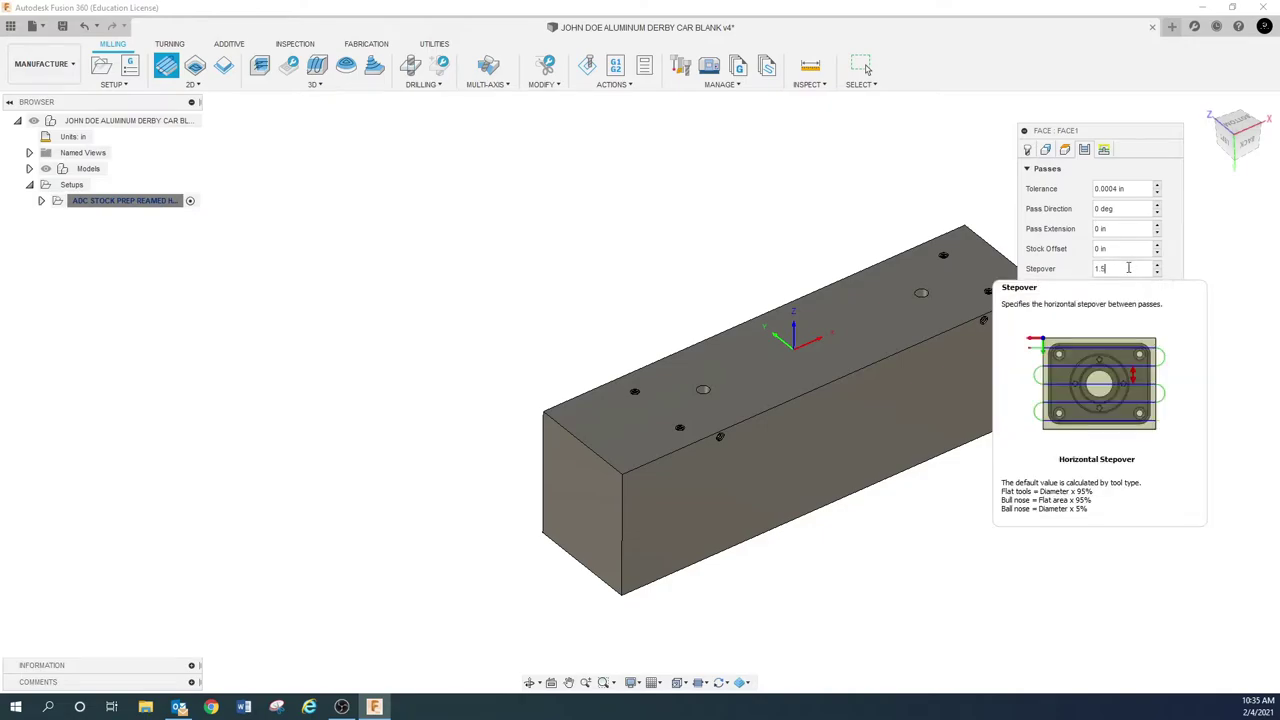
{"action": "key", "text": "BackSpace"}
{"action": "type", "text": "75"}
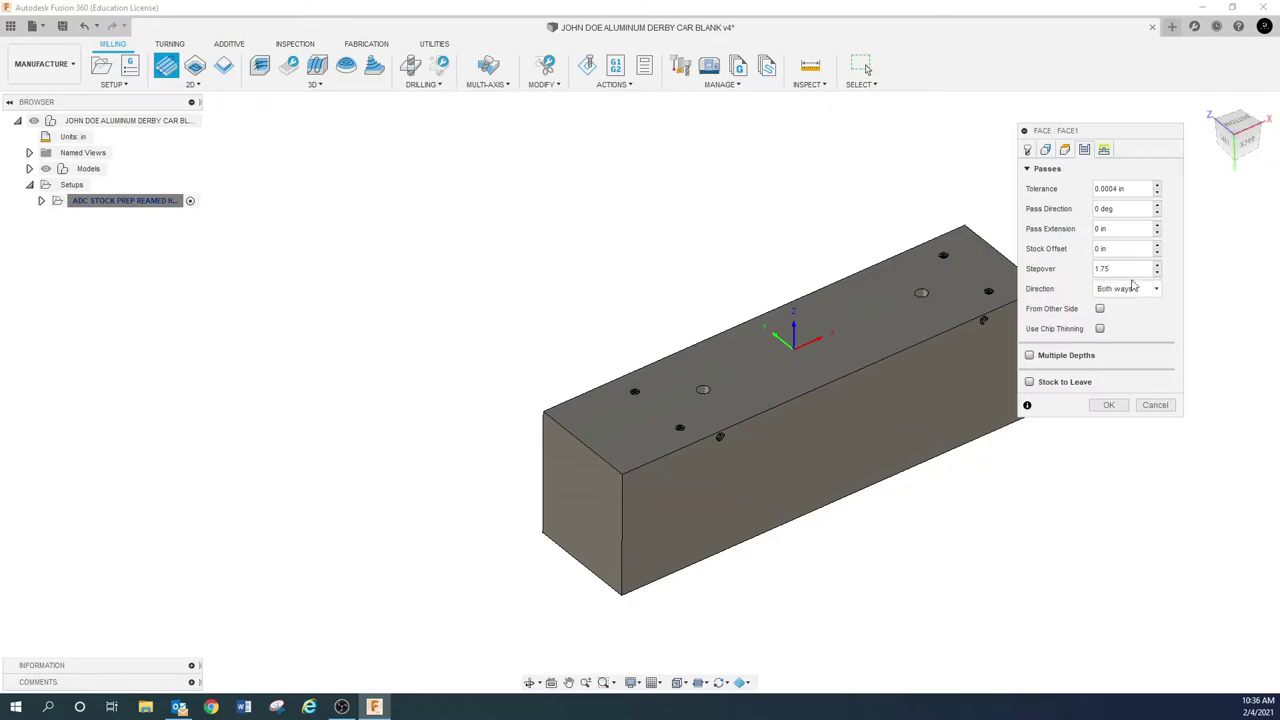
{"action": "right_click", "coordinate": [1133, 270]}
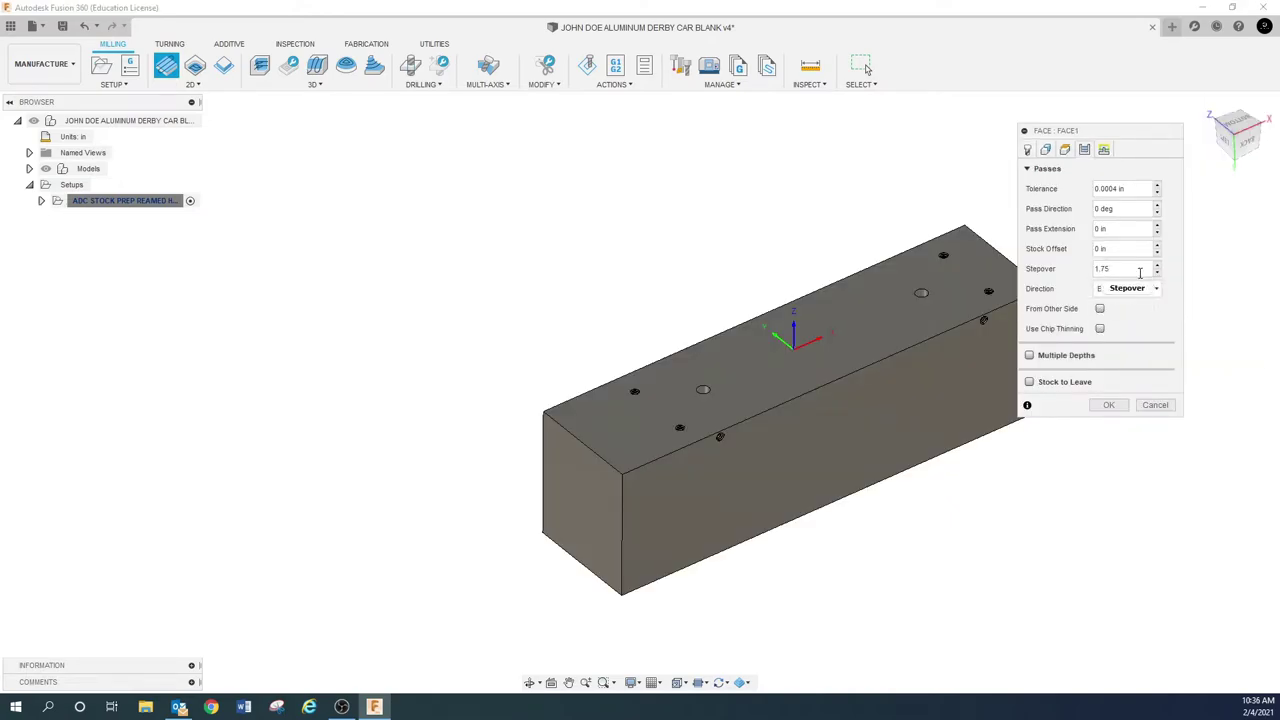
{"action": "right_click", "coordinate": [1143, 277]}
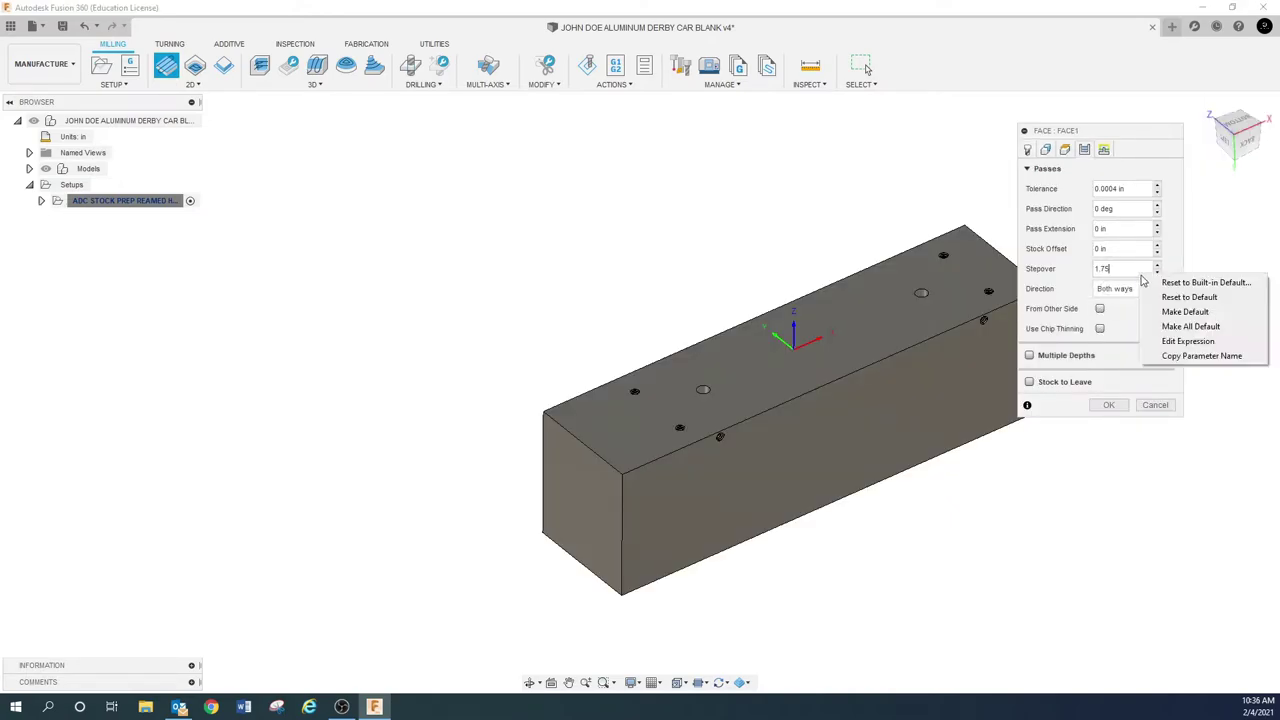
{"action": "left_click", "coordinate": [1167, 298]}
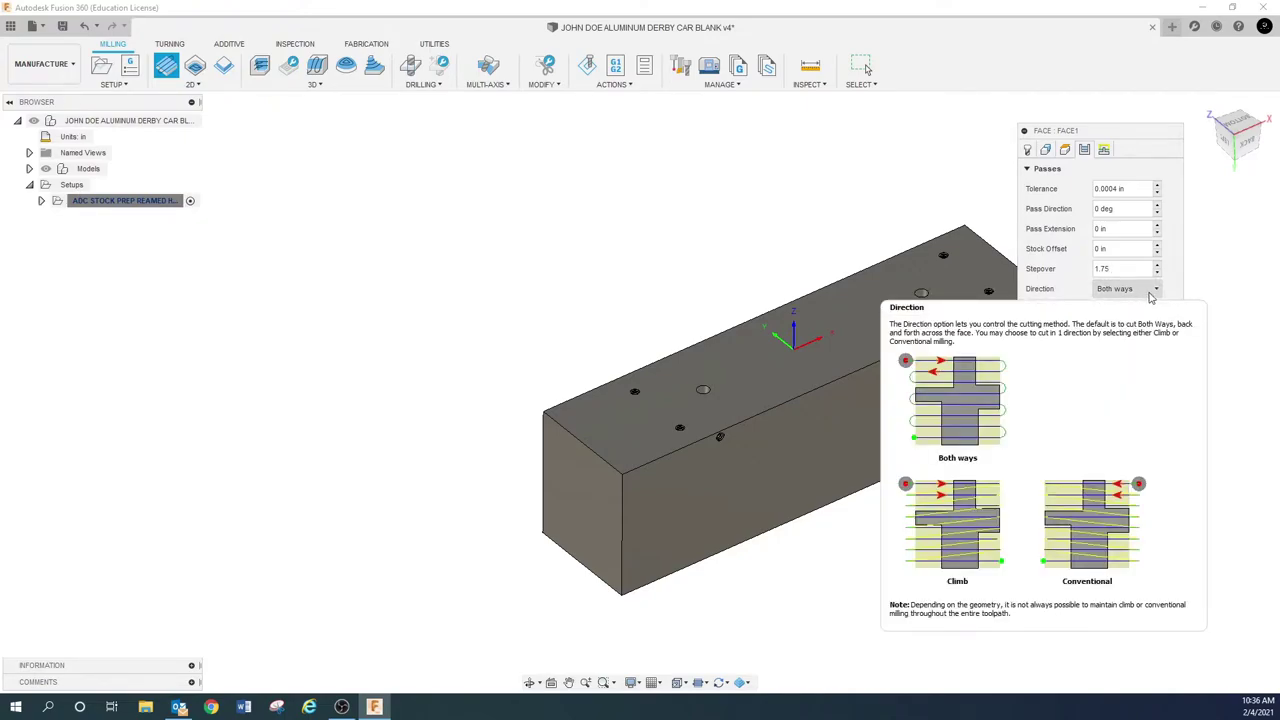
Try the Climb cutting direction for the facing passes, and switch it to Conventional.
{"action": "left_click", "coordinate": [1150, 297]}
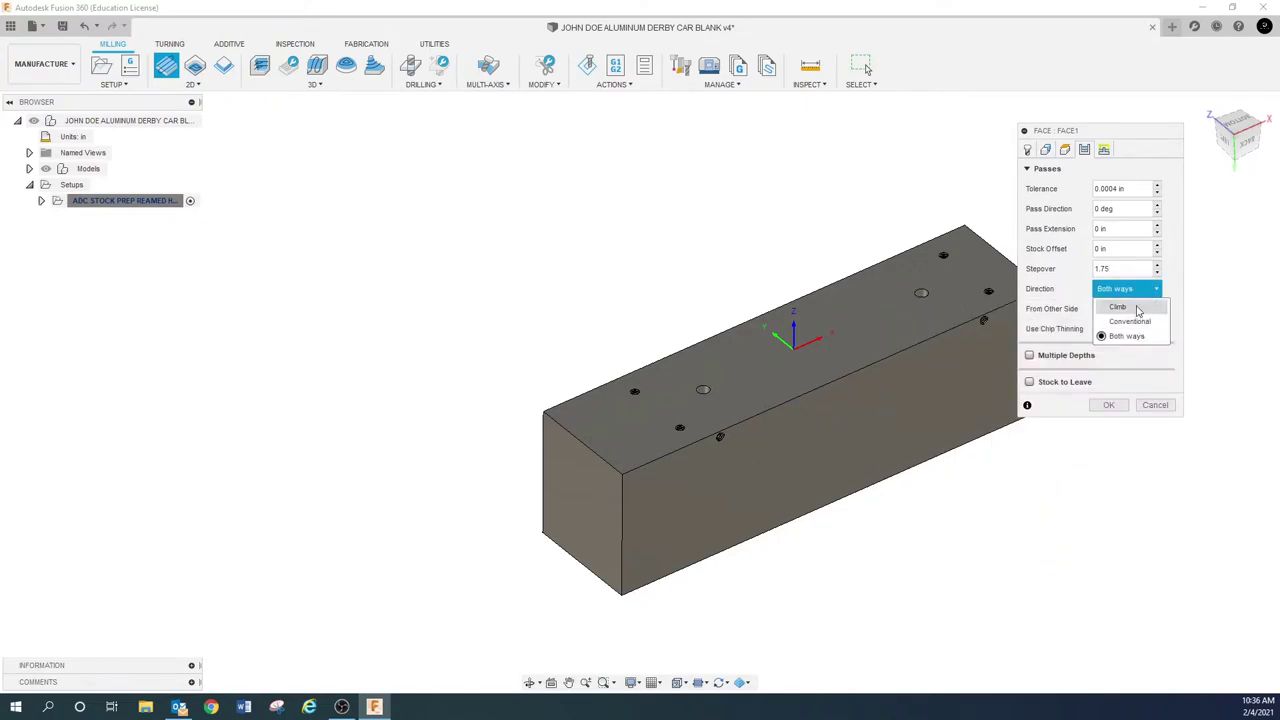
{"action": "left_click", "coordinate": [1140, 307]}
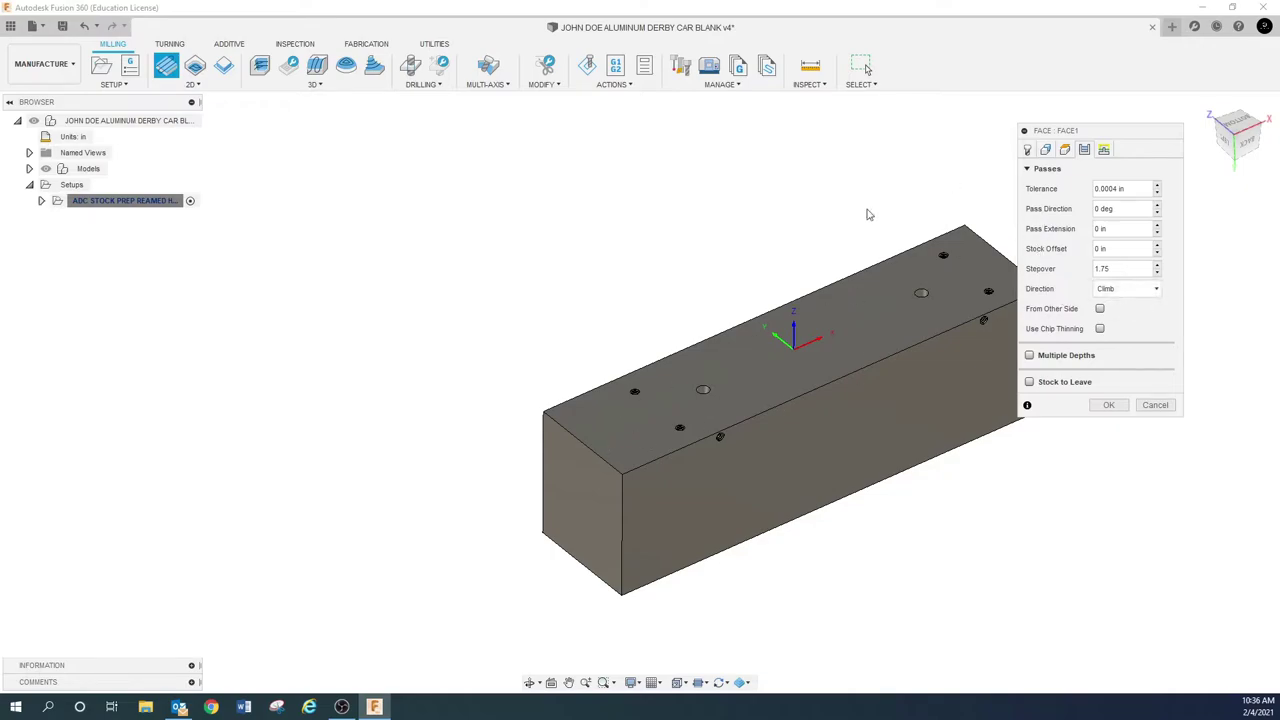
{"action": "left_click", "coordinate": [1150, 290]}
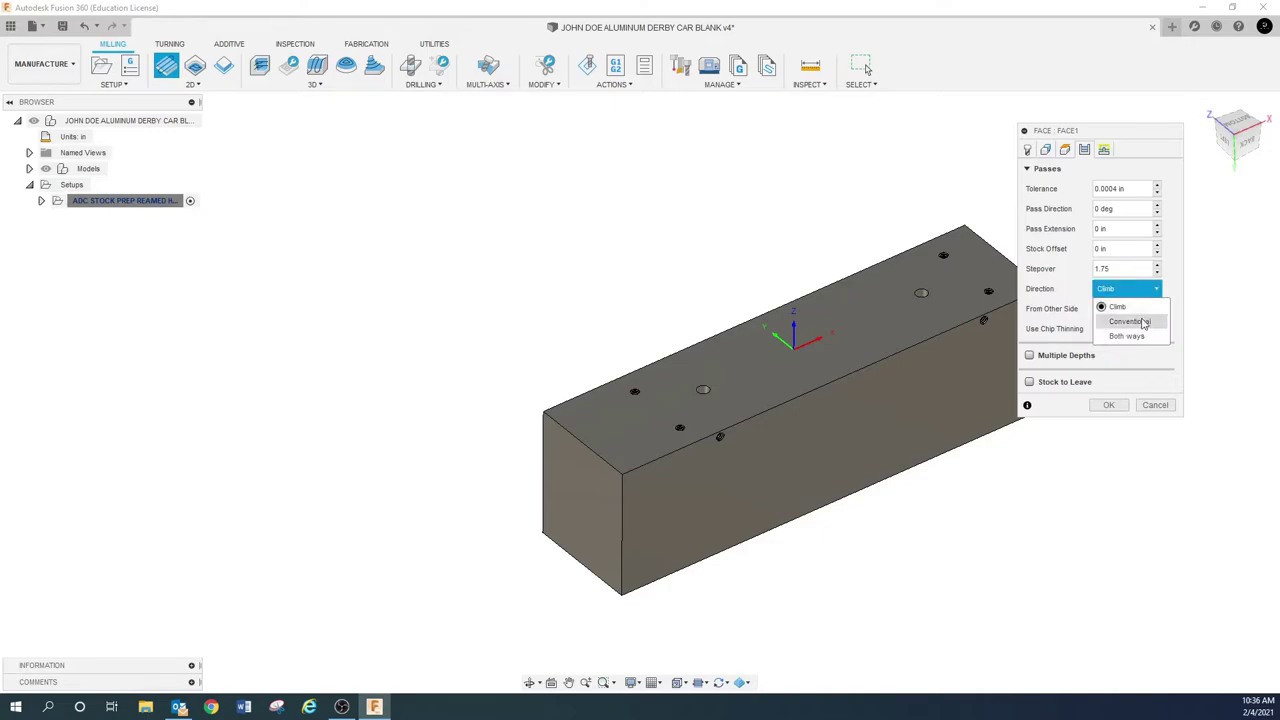
{"action": "left_click", "coordinate": [1132, 321]}
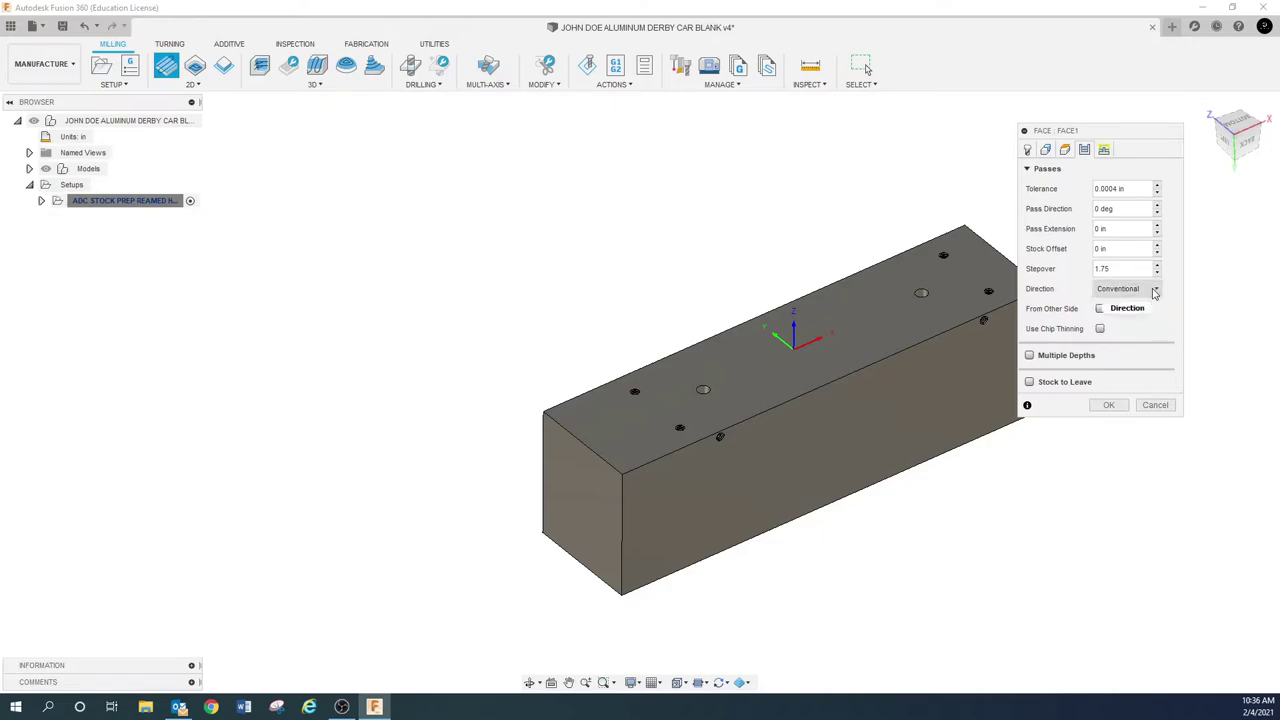
Set the cutting direction of the facing passes to Both ways with no stock to leave, and generate the Face toolpath.
{"action": "left_click", "coordinate": [1140, 289]}
{"action": "left_click", "coordinate": [1128, 336]}
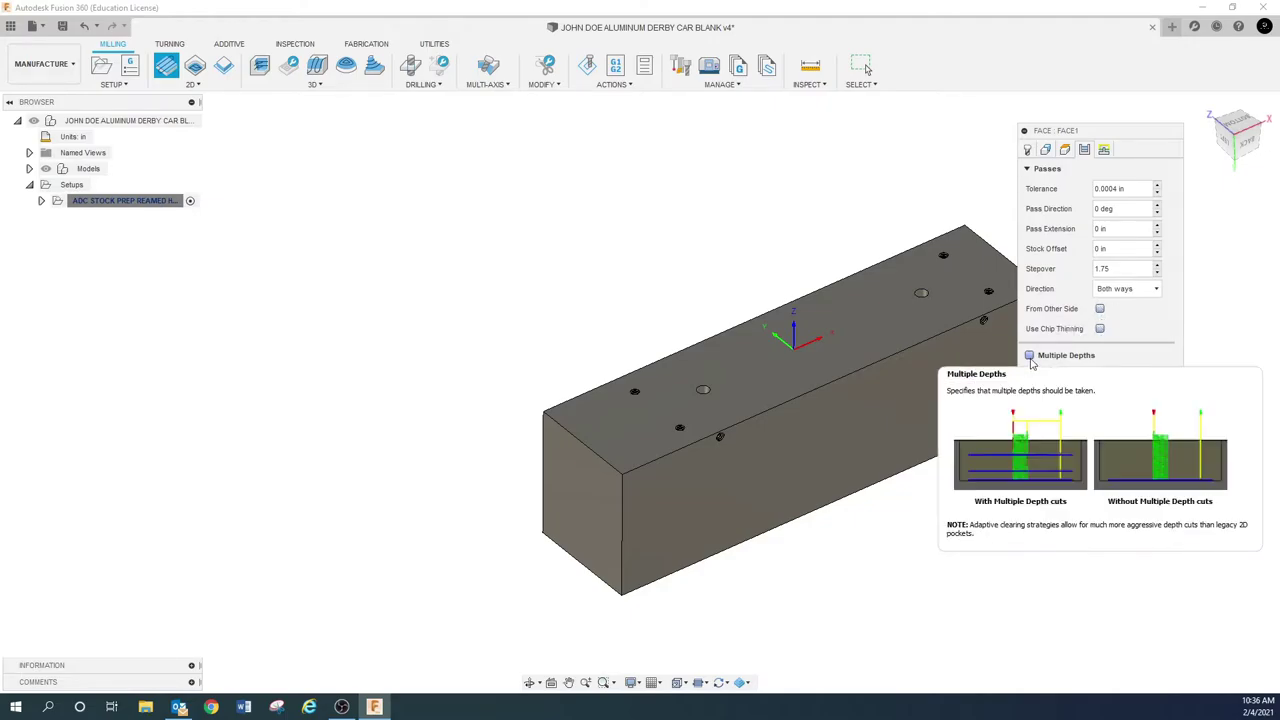
{"action": "left_click", "coordinate": [1030, 383]}
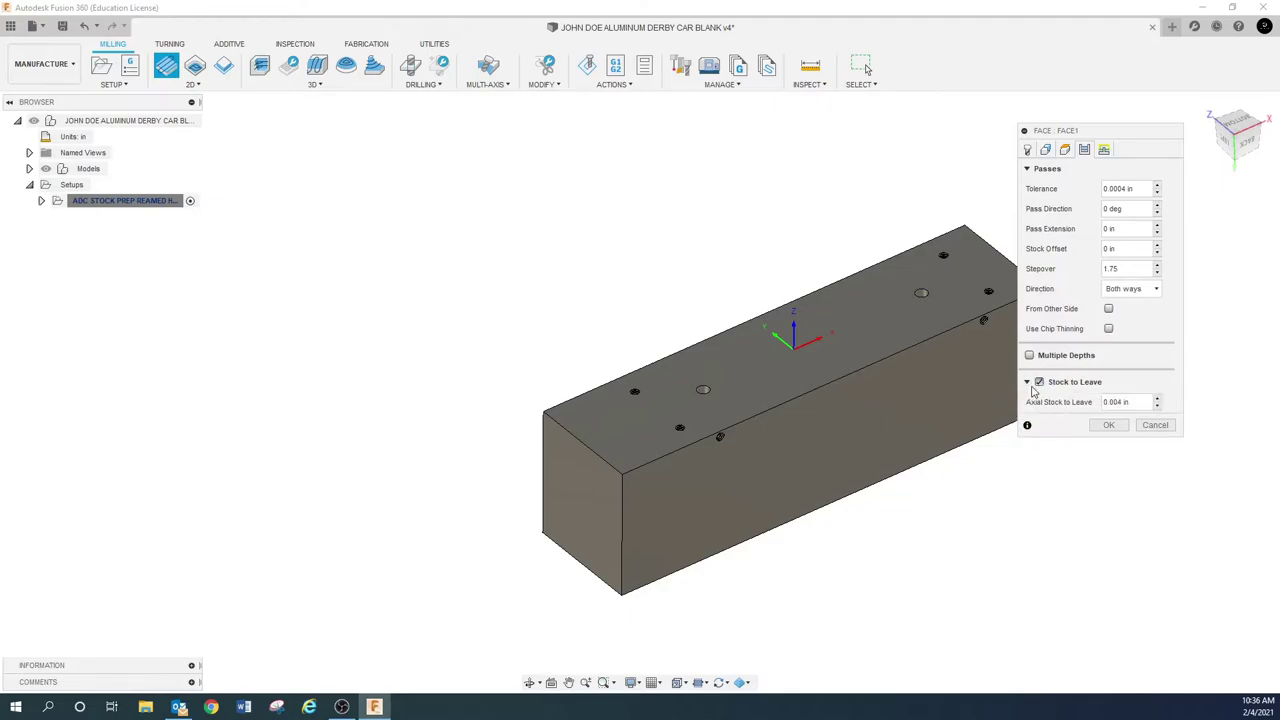
{"action": "left_click", "coordinate": [1035, 383]}
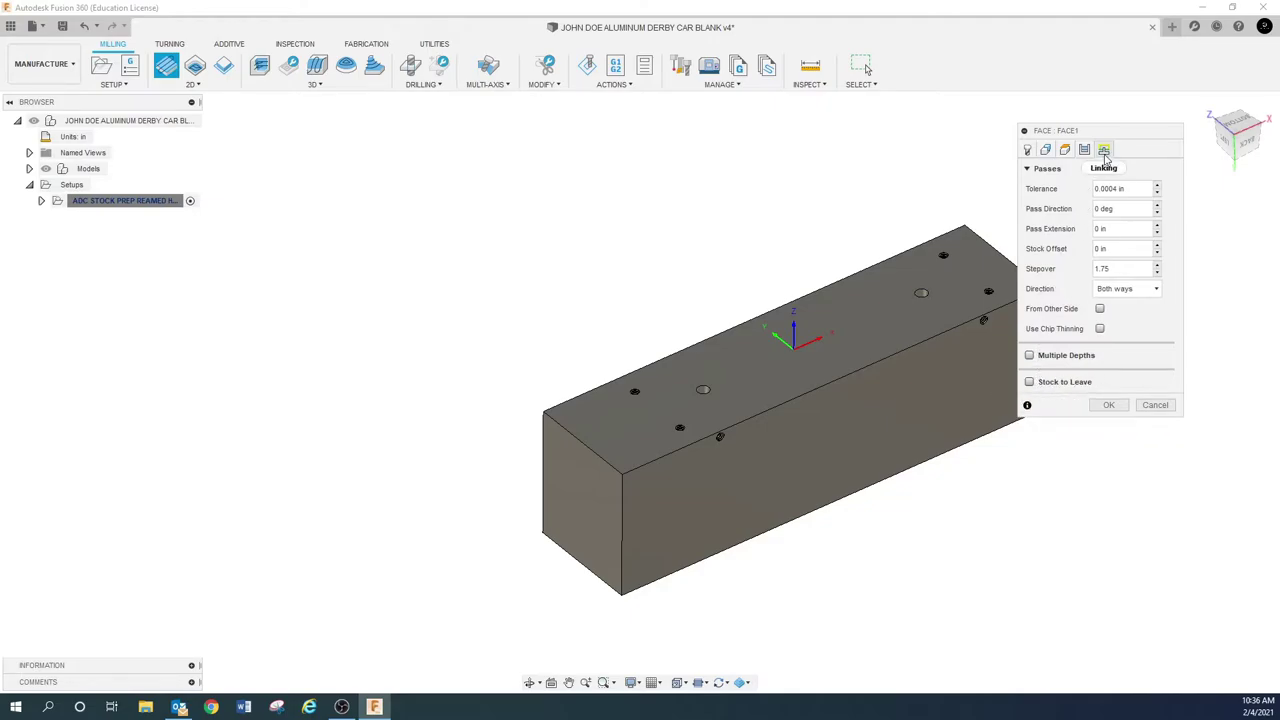
{"action": "left_click", "coordinate": [1104, 149]}
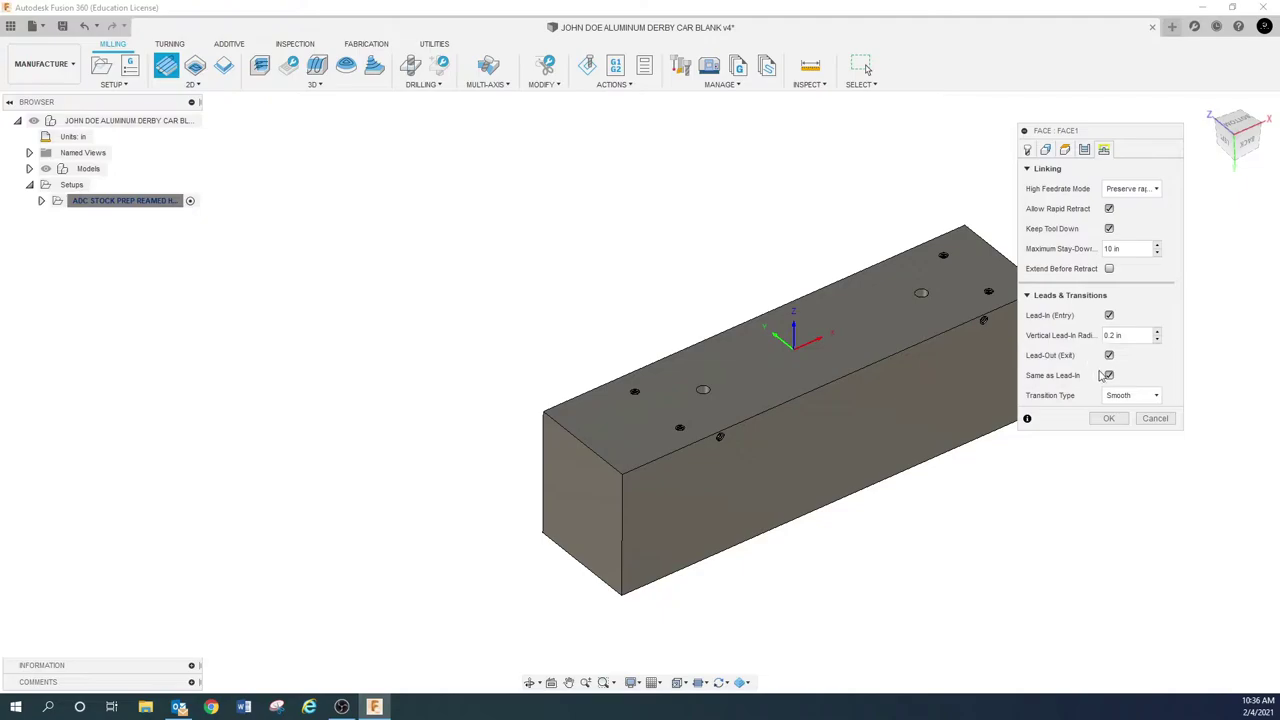
{"action": "left_click", "coordinate": [1110, 419]}
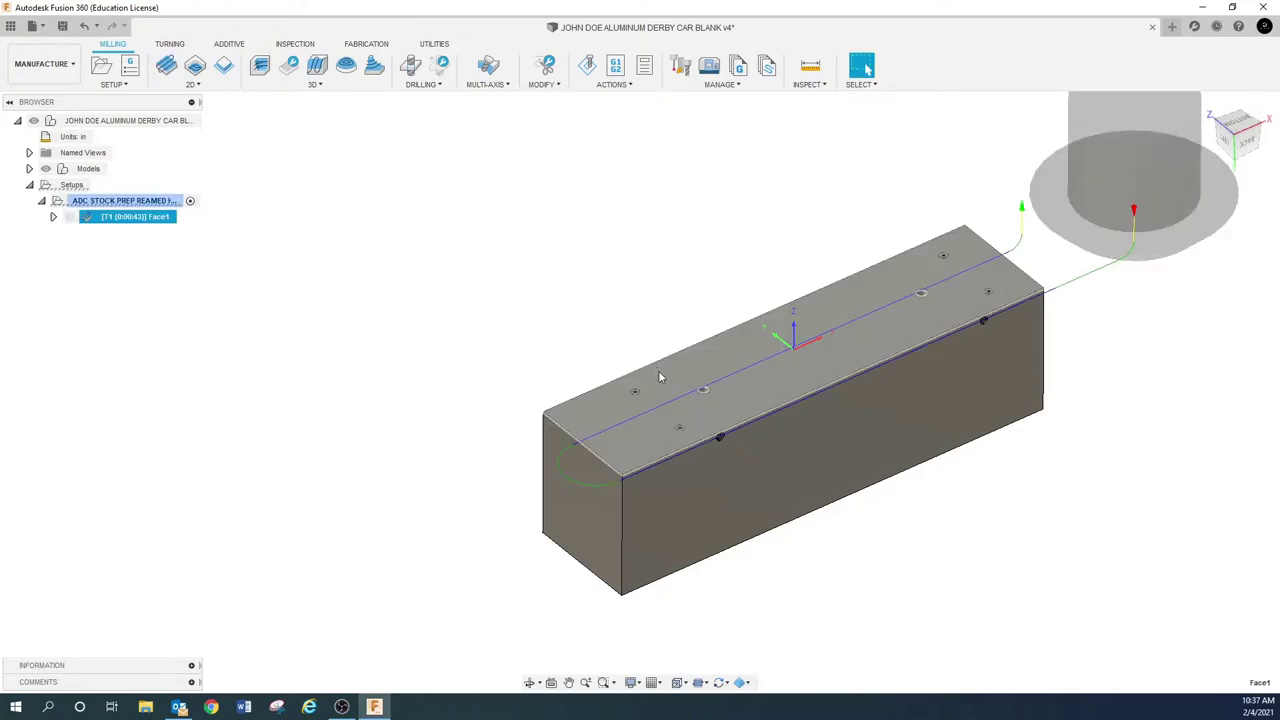
Try a stepover of 2 in for the facing passes and regenerate the Face toolpath.
{"action": "middle_click_drag", "start_coordinate": [741, 460], "coordinate": [797, 468], "text": "shift"}
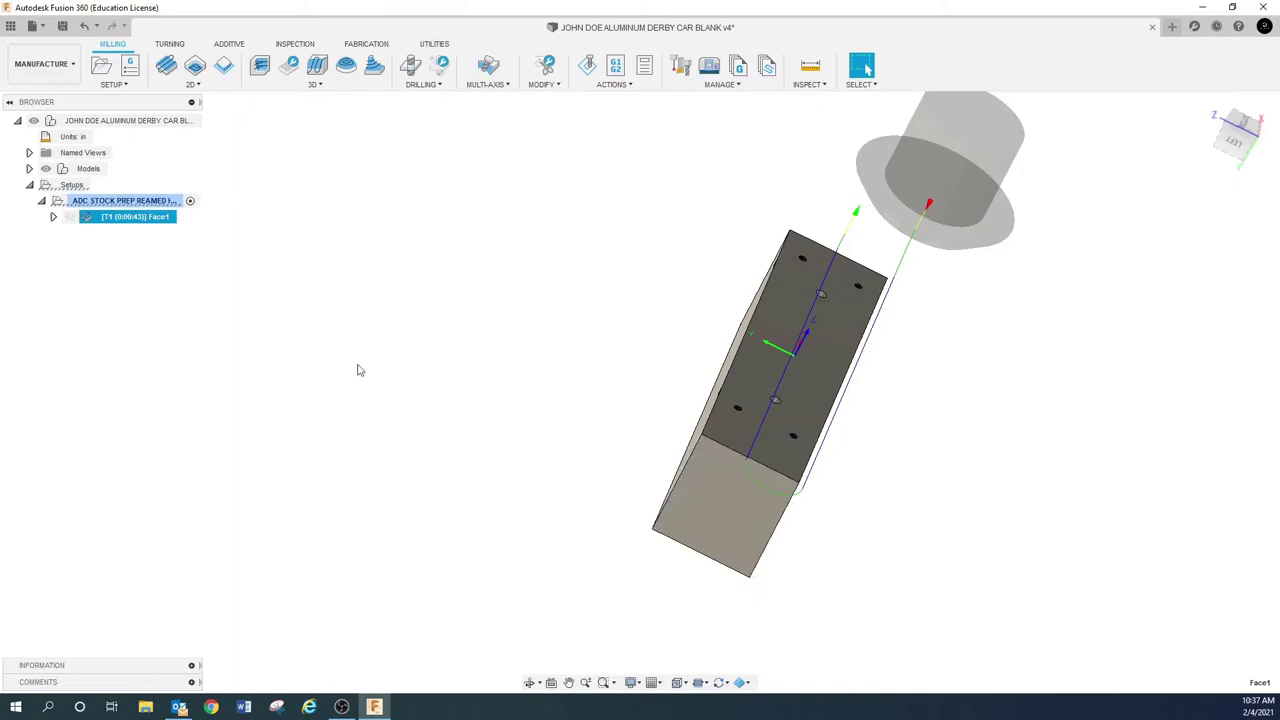
{"action": "middle_click_drag", "start_coordinate": [661, 438], "coordinate": [649, 467], "text": "shift"}
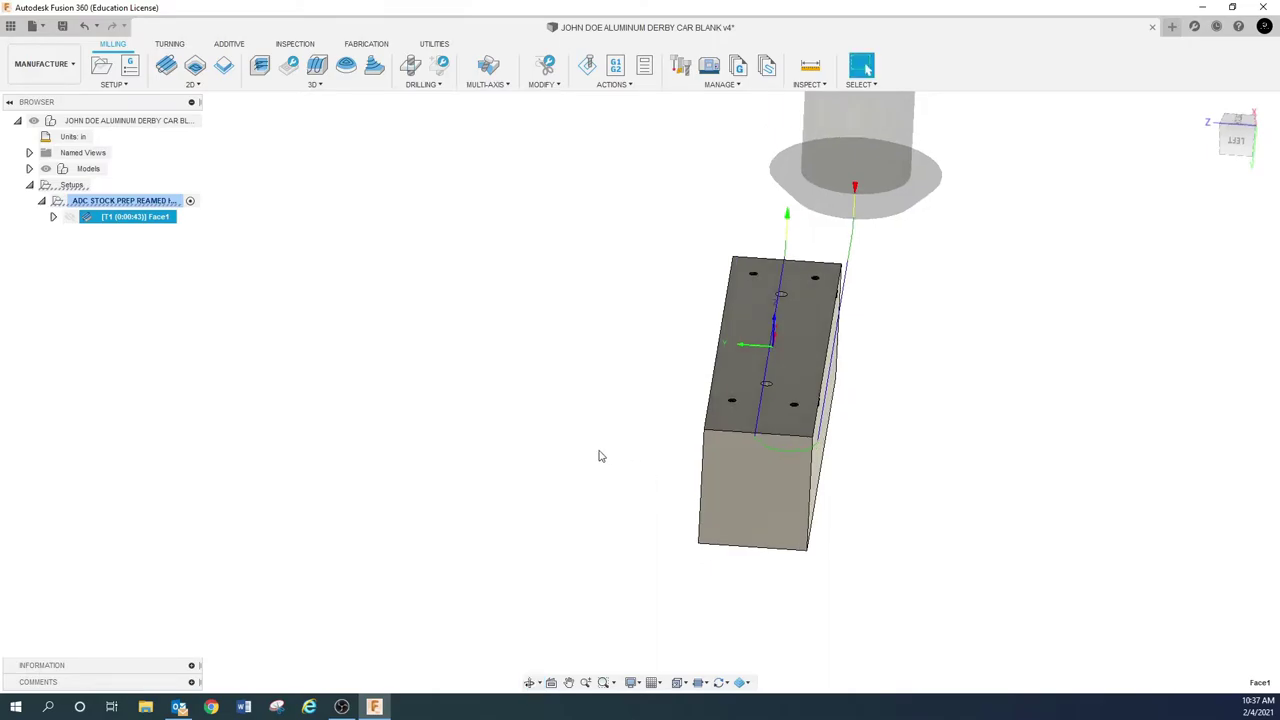
{"action": "left_click", "coordinate": [528, 418]}
{"action": "left_click", "coordinate": [142, 218]}
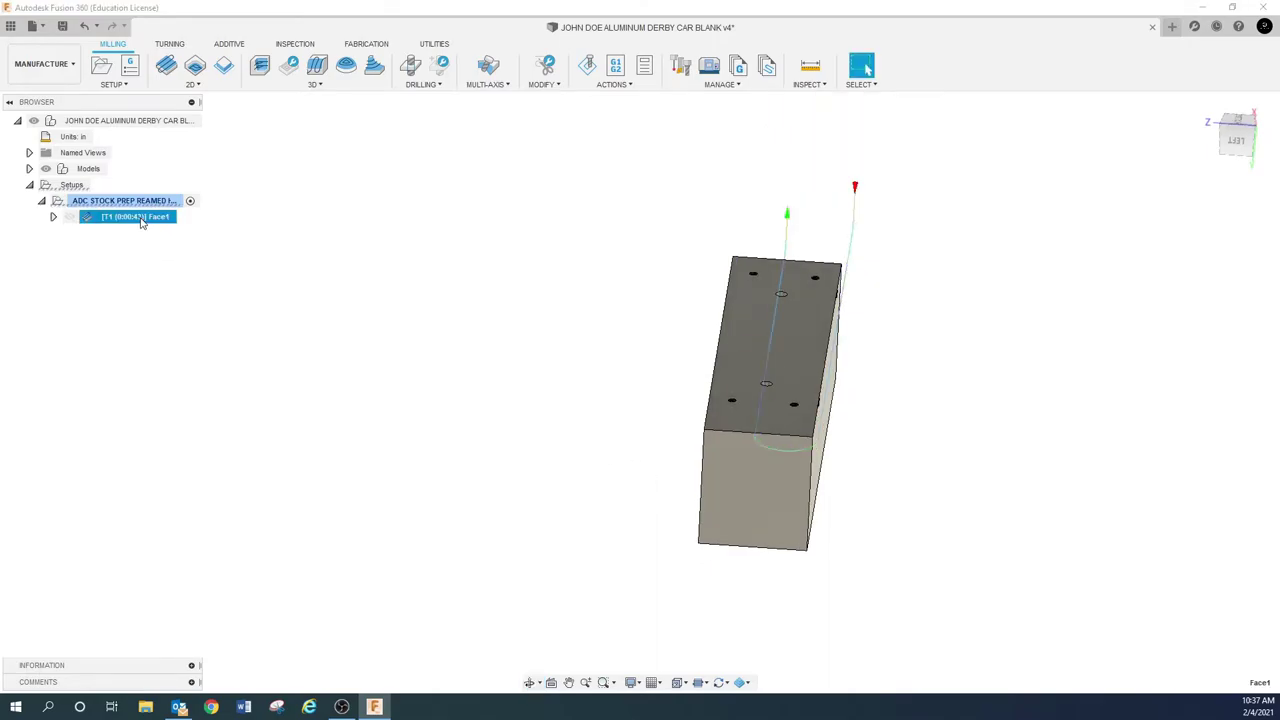
{"action": "right_click", "coordinate": [142, 220]}
{"action": "left_click", "coordinate": [180, 229]}
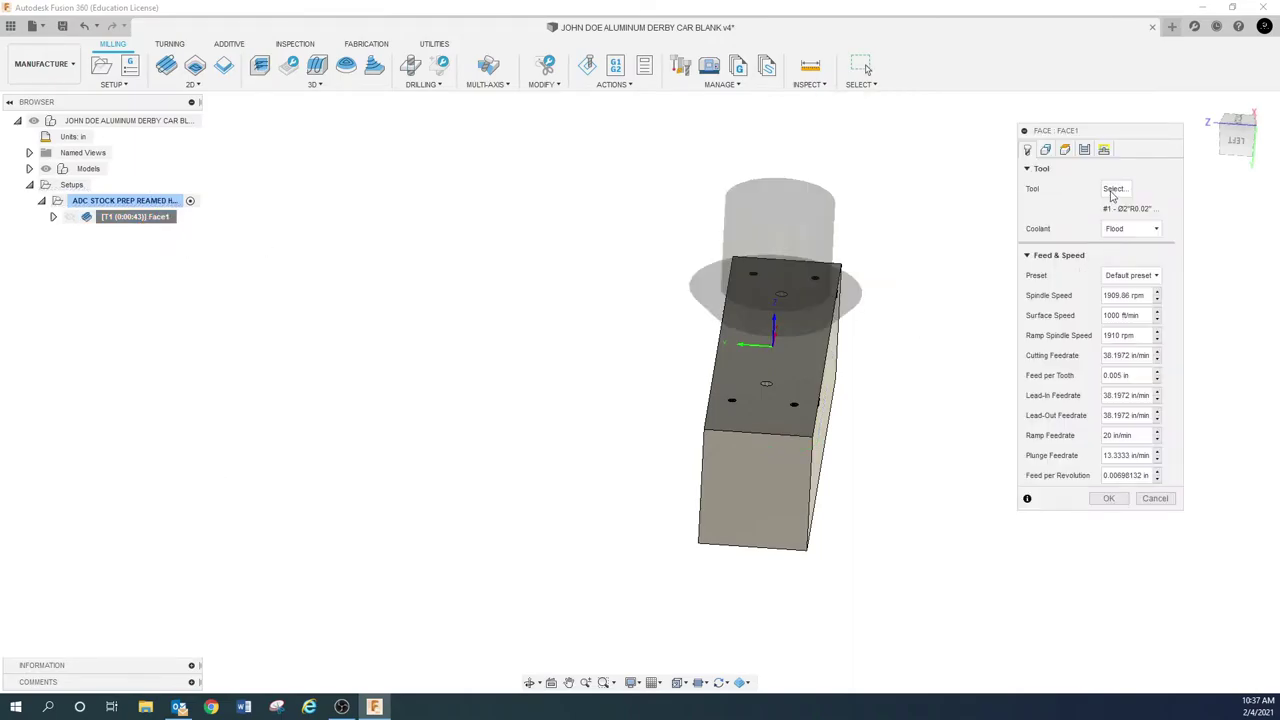
{"action": "left_click", "coordinate": [1084, 149]}
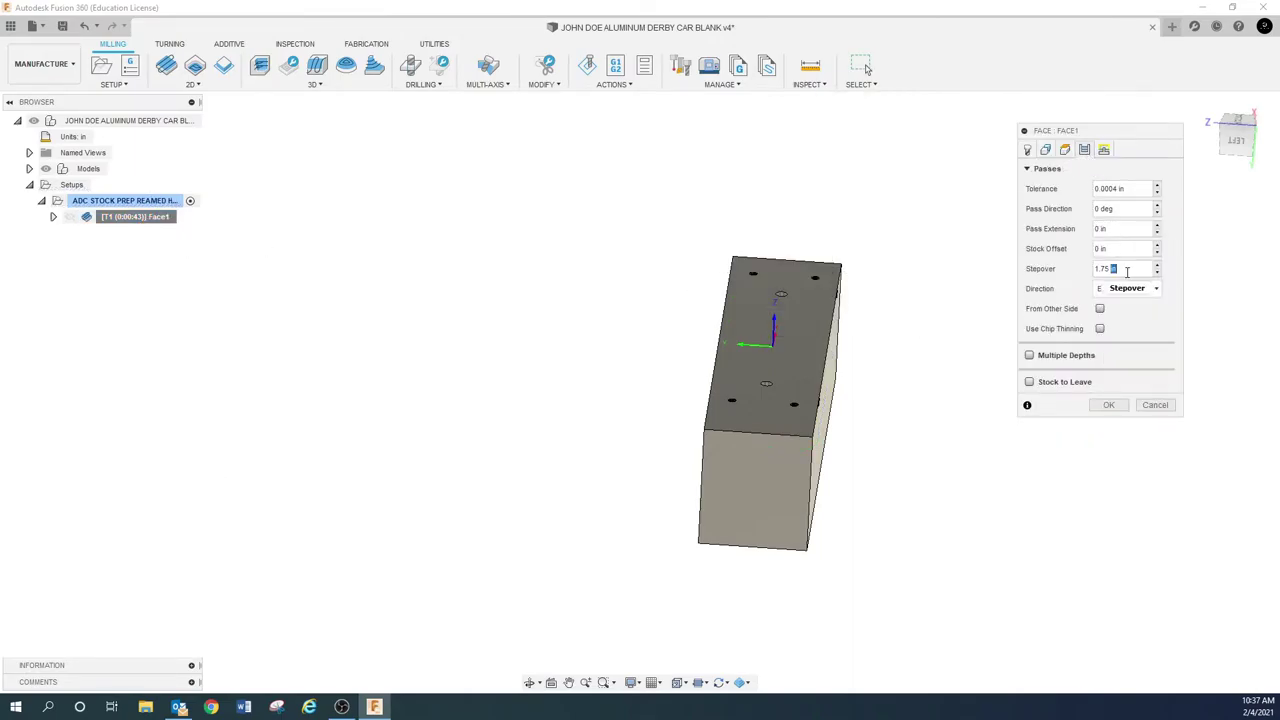
{"action": "left_click", "coordinate": [1127, 270]}
{"action": "left_click", "coordinate": [1108, 405]}
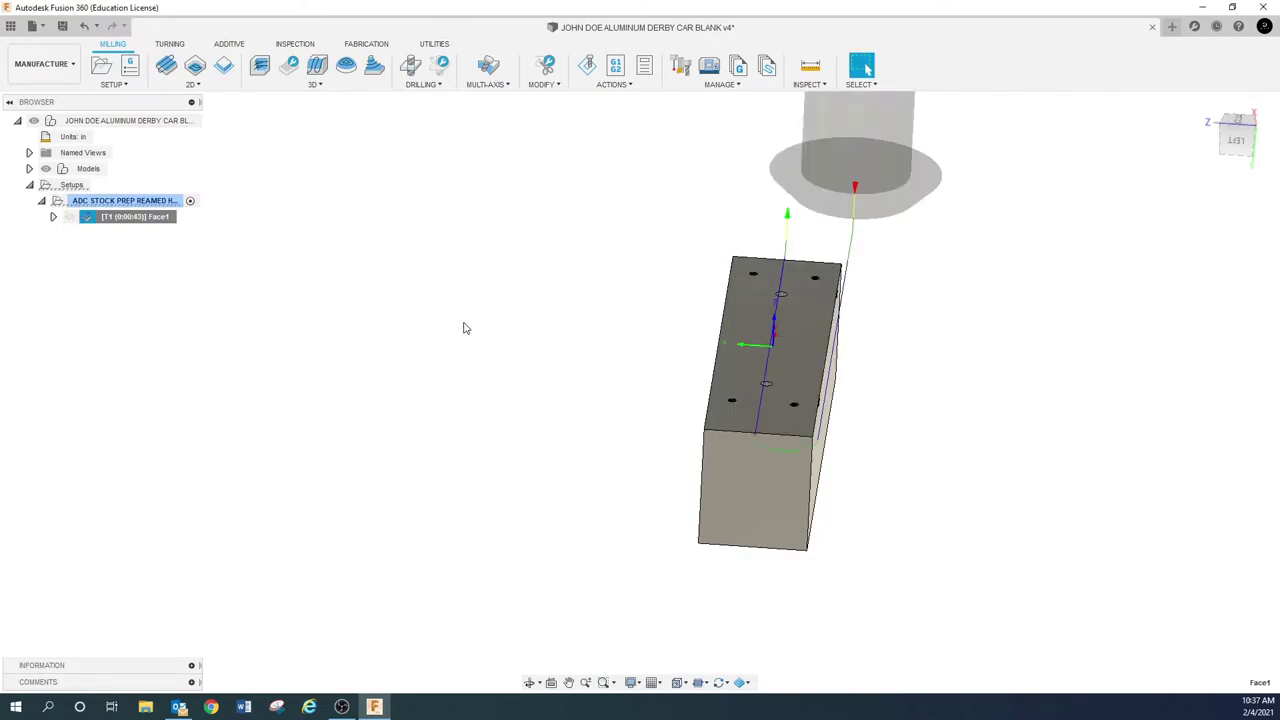
Review the Face operation's geometry, heights and linking settings, and set the stepover to 3 in.
{"action": "right_click", "coordinate": [112, 220]}
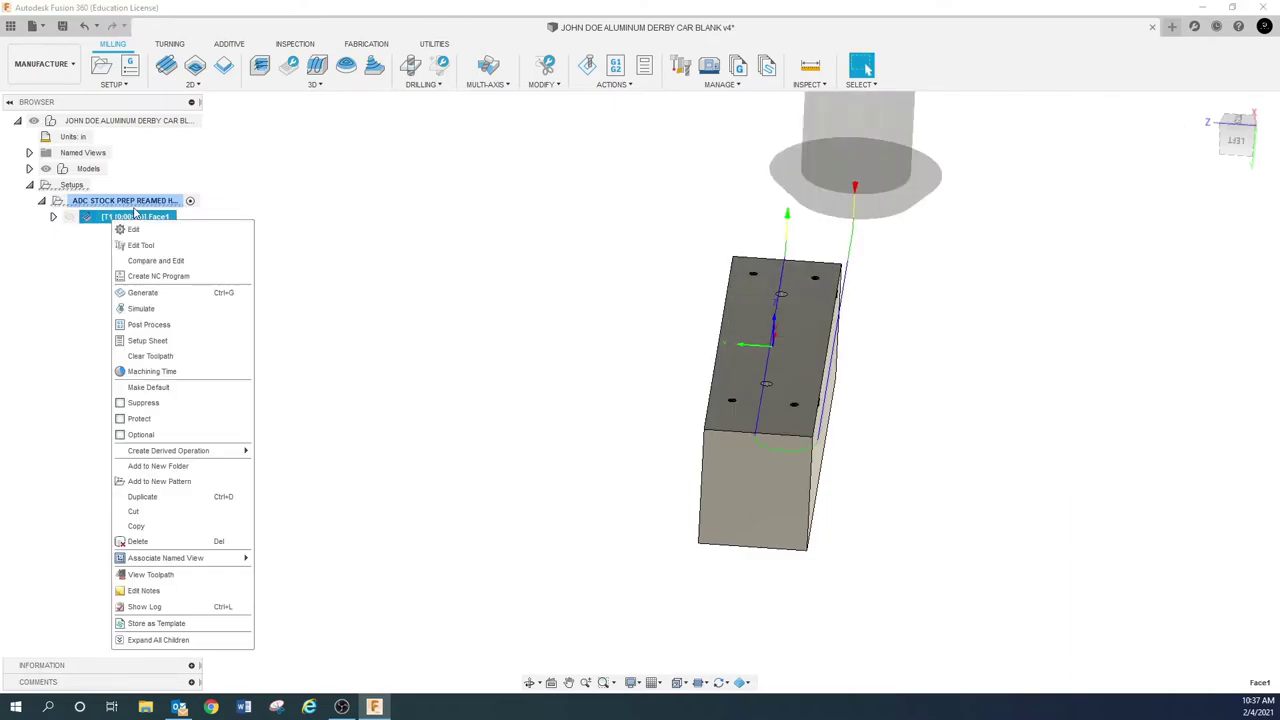
{"action": "left_click", "coordinate": [134, 229]}
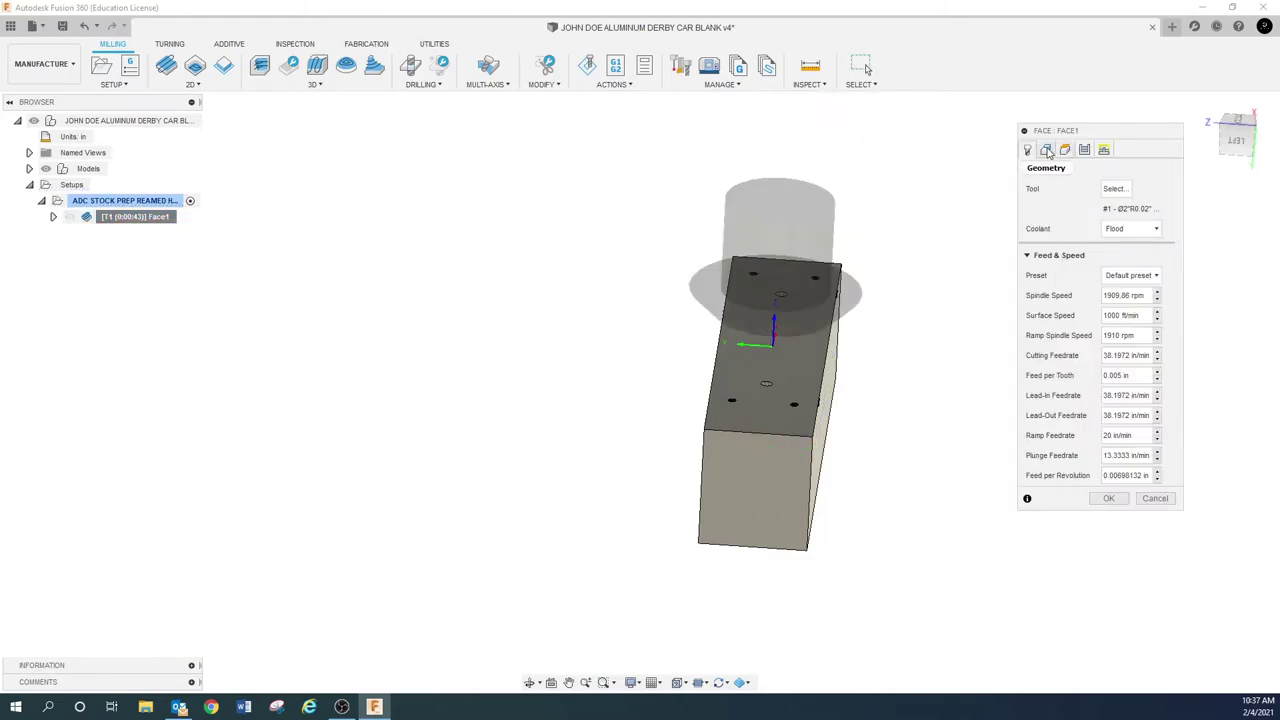
{"action": "left_click", "coordinate": [1046, 149]}
{"action": "left_click", "coordinate": [1065, 149]}
{"action": "left_click", "coordinate": [1084, 149]}
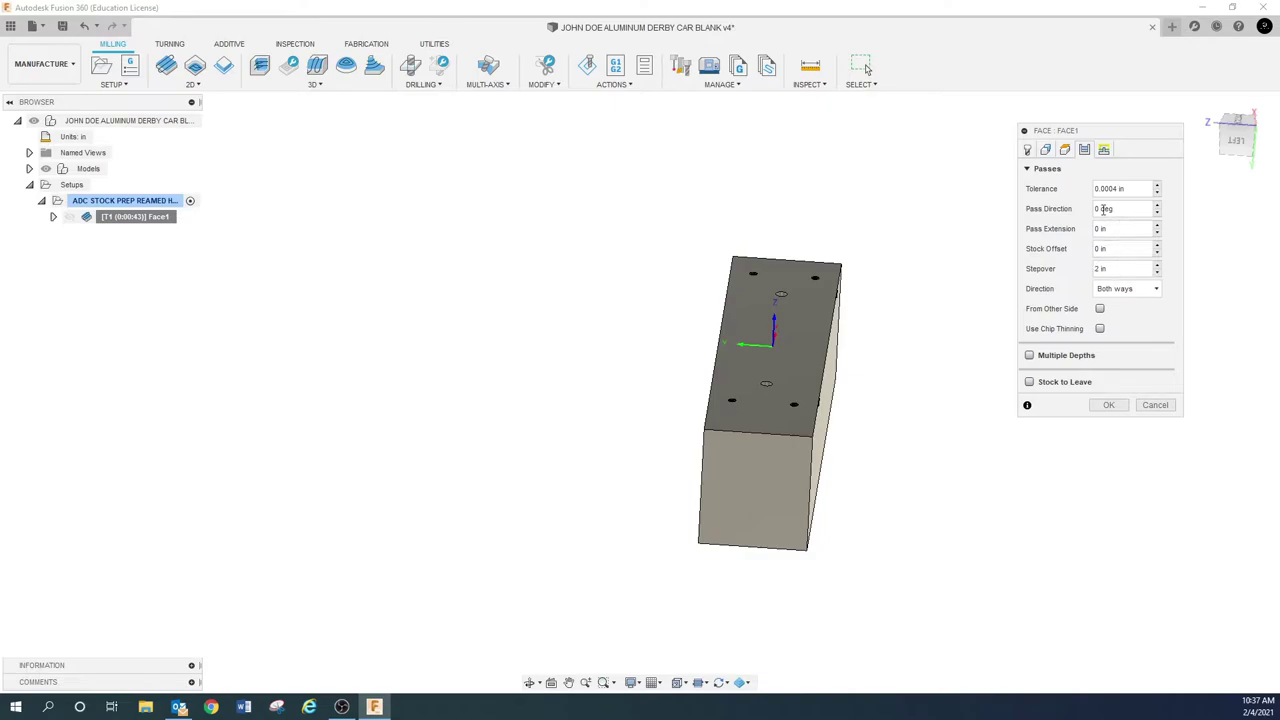
{"action": "left_click", "coordinate": [1104, 150]}
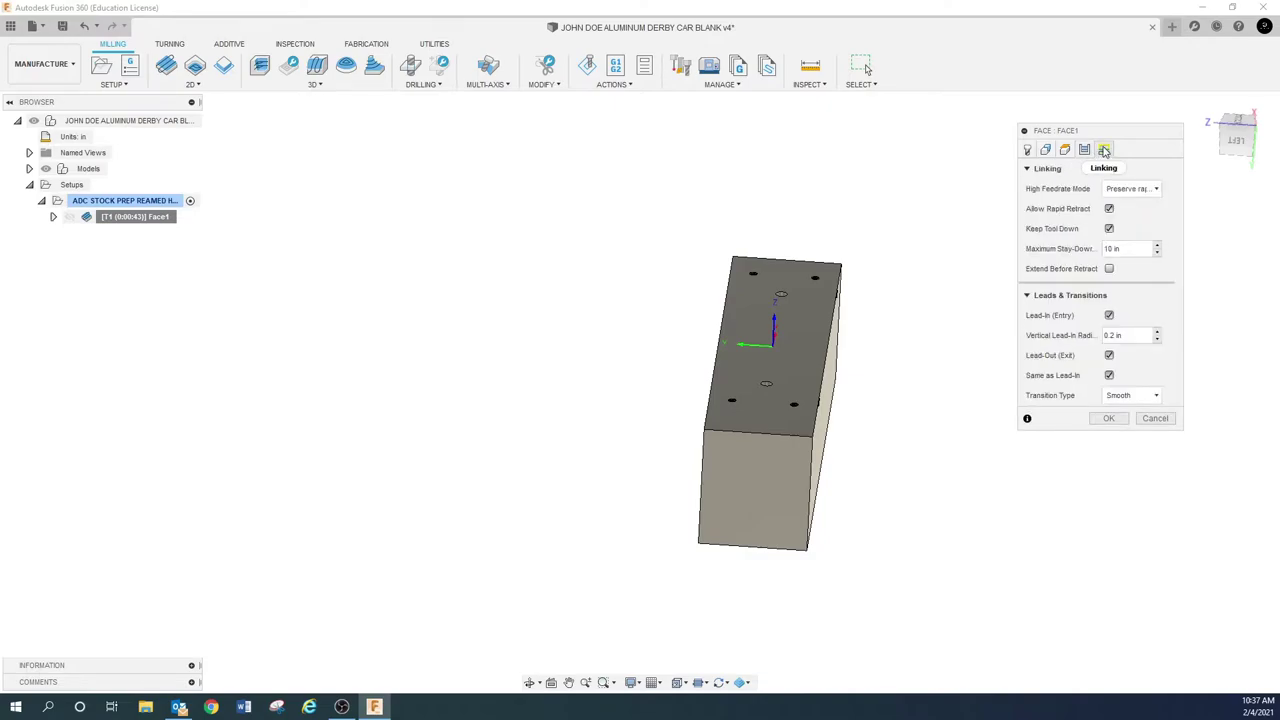
{"action": "left_click", "coordinate": [1048, 152]}
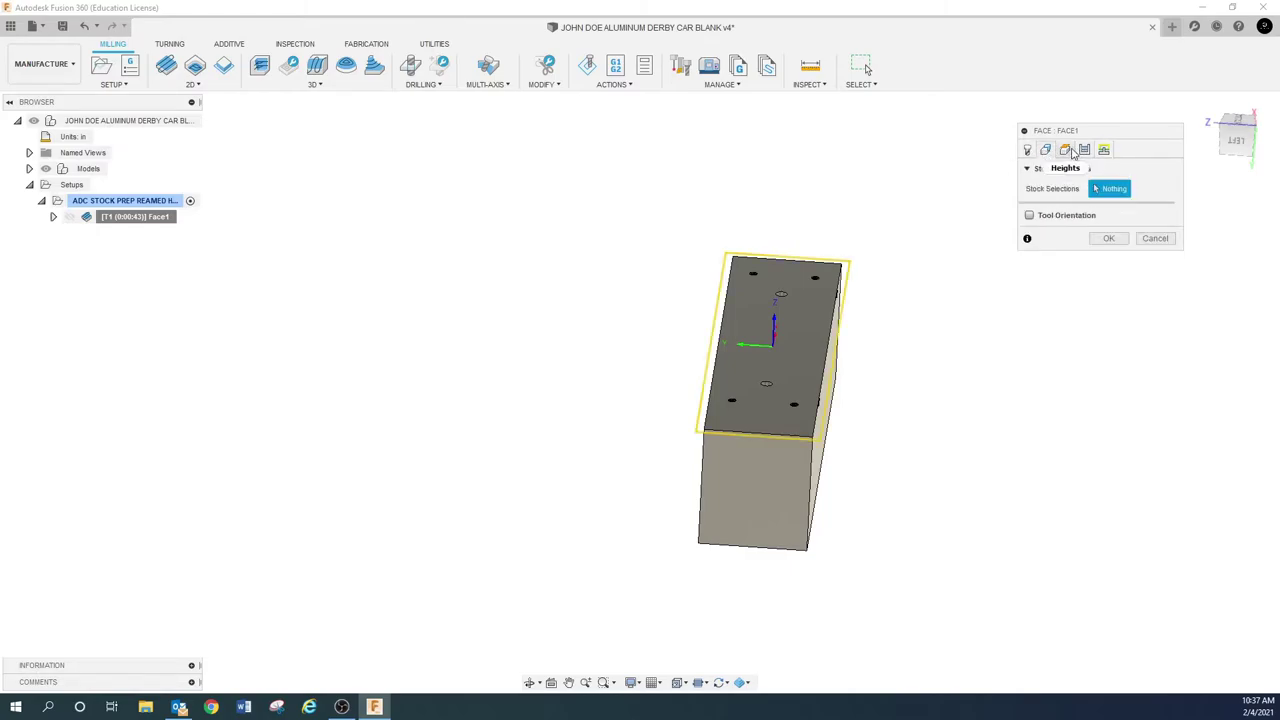
{"action": "left_click", "coordinate": [1068, 152]}
{"action": "left_click", "coordinate": [1084, 150]}
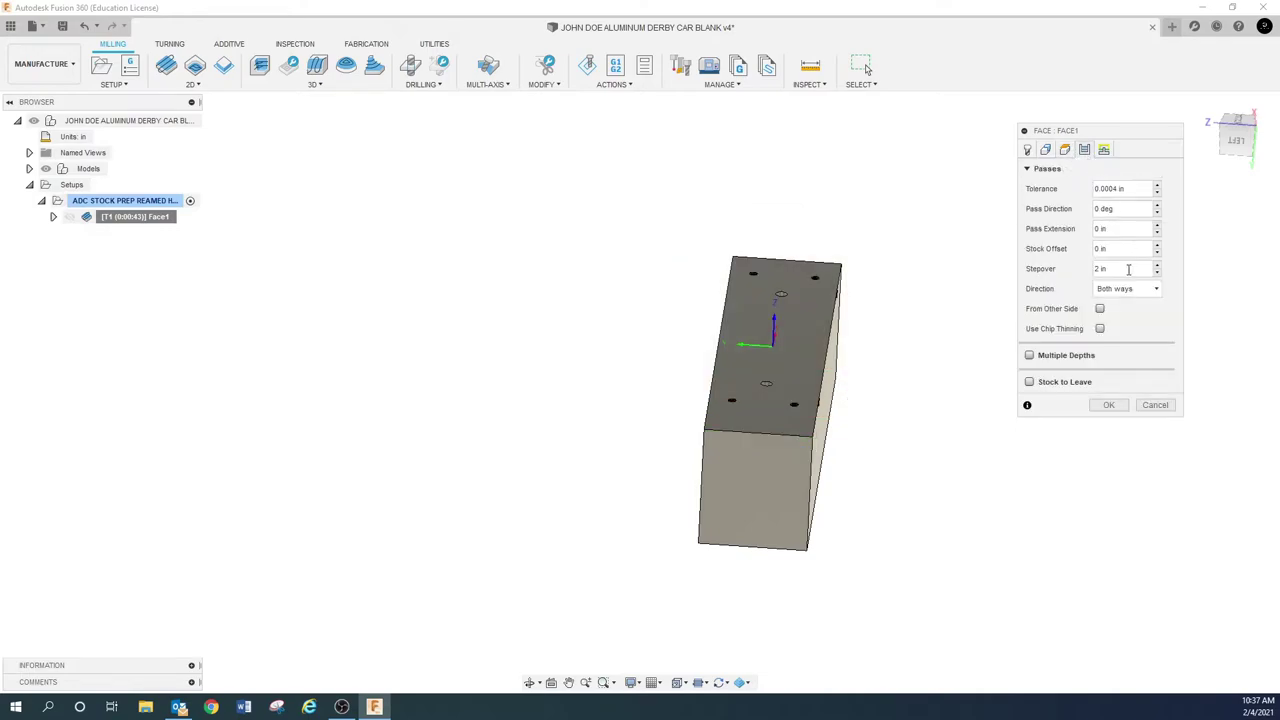
{"action": "left_click", "coordinate": [1108, 405]}
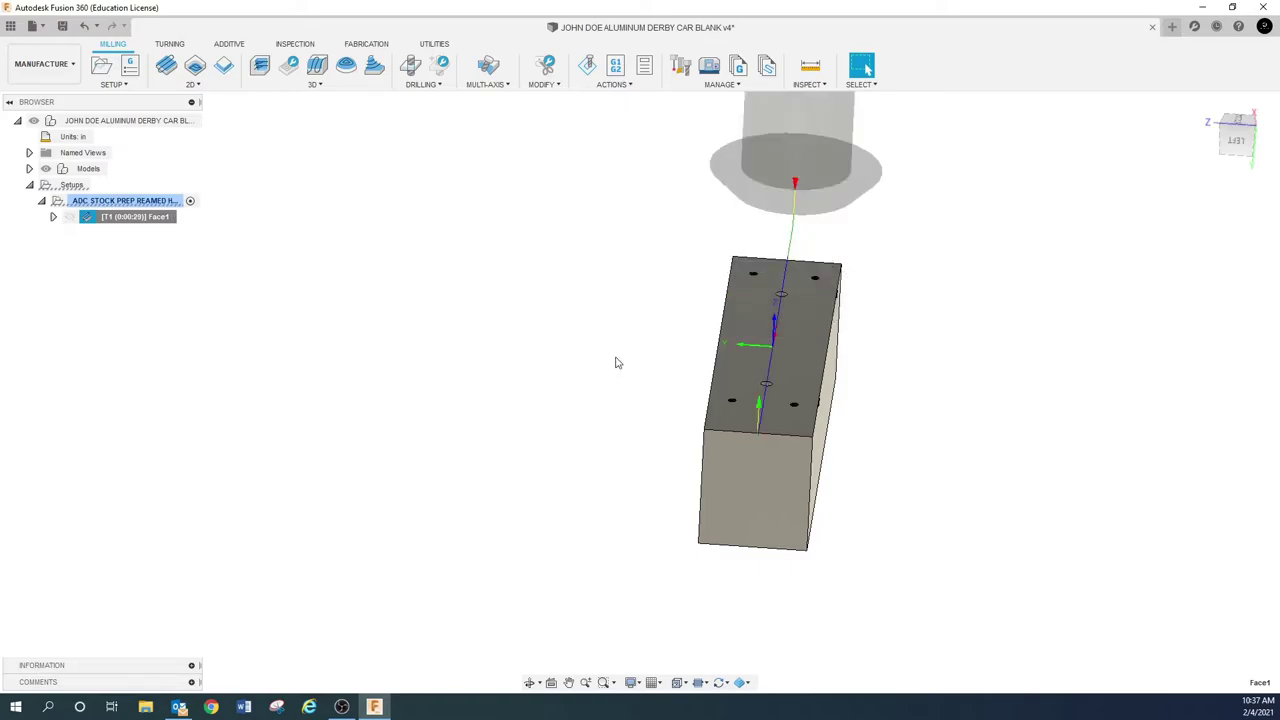
Check the Face toolpath along the block's top face, and try a stepover of 0.01 in.
{"action": "scroll", "coordinate": [780, 390], "scroll_direction": "up", "scroll_amount": 3}
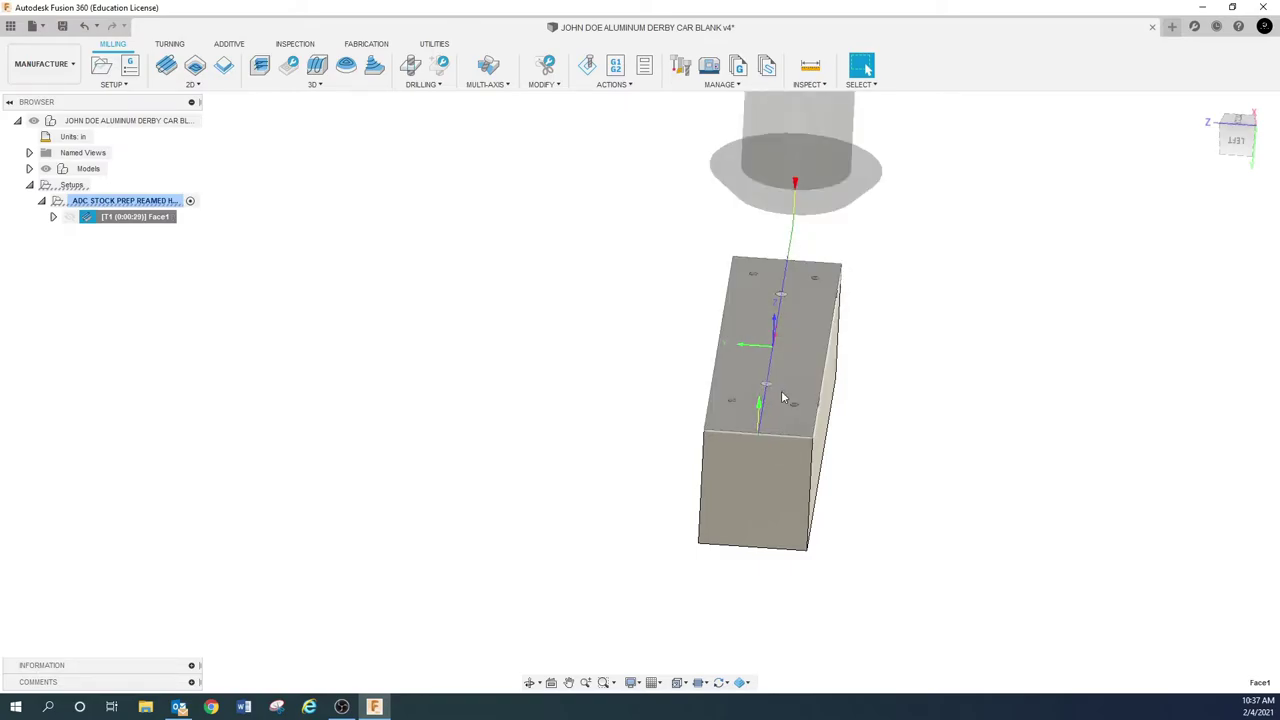
{"action": "scroll", "coordinate": [757, 380], "scroll_direction": "up", "scroll_amount": 4}
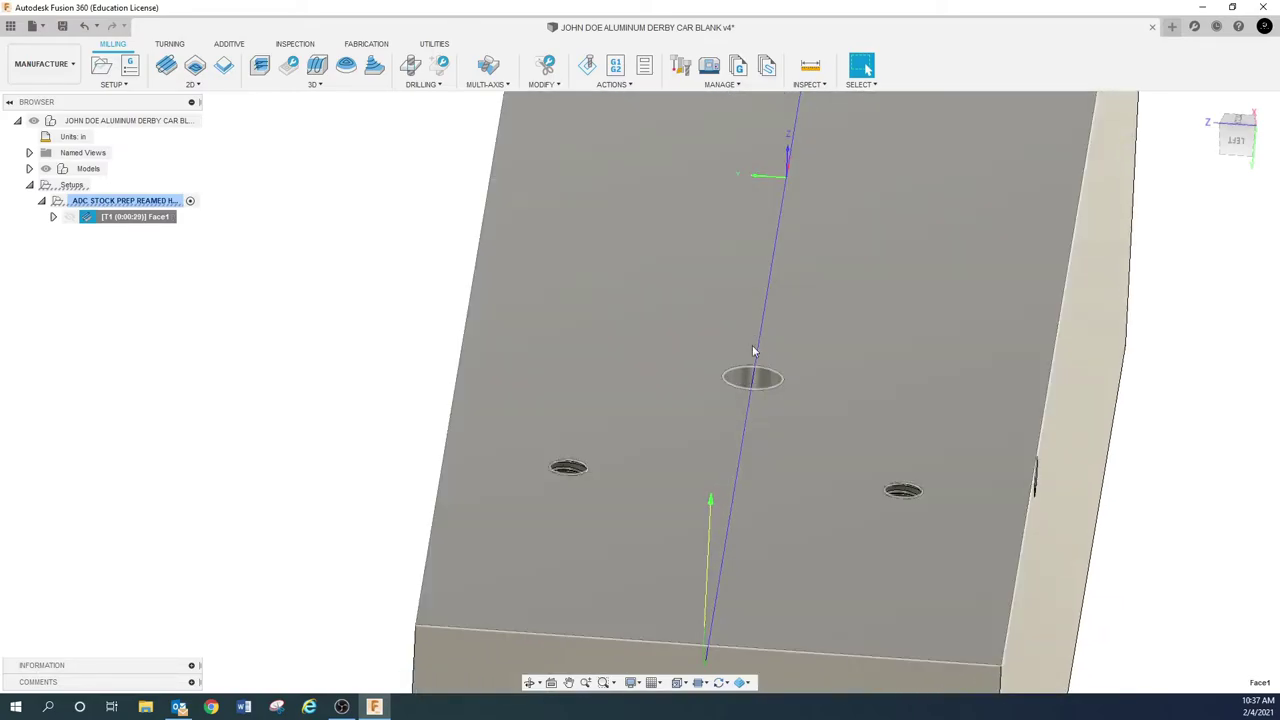
{"action": "scroll", "coordinate": [740, 446], "scroll_direction": "down", "scroll_amount": 6}
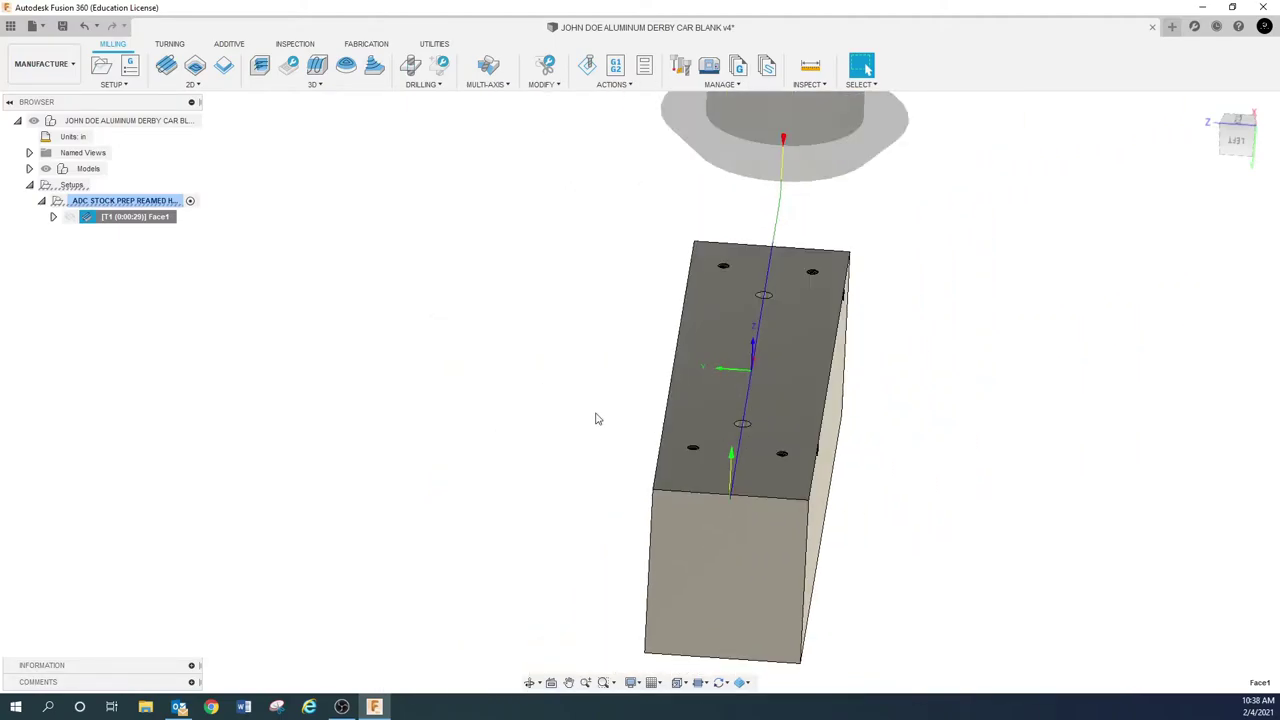
{"action": "middle_click_drag", "start_coordinate": [594, 417], "coordinate": [517, 405], "text": "shift"}
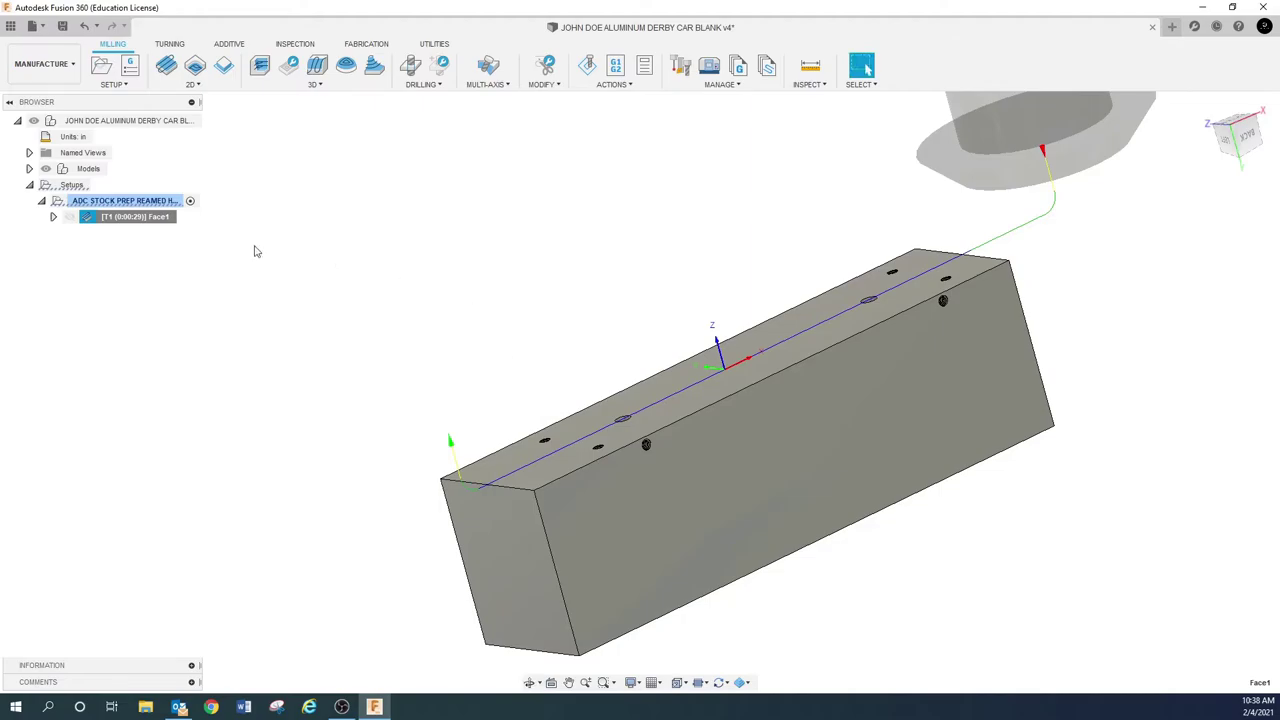
{"action": "right_click", "coordinate": [168, 220]}
{"action": "left_click", "coordinate": [186, 231]}
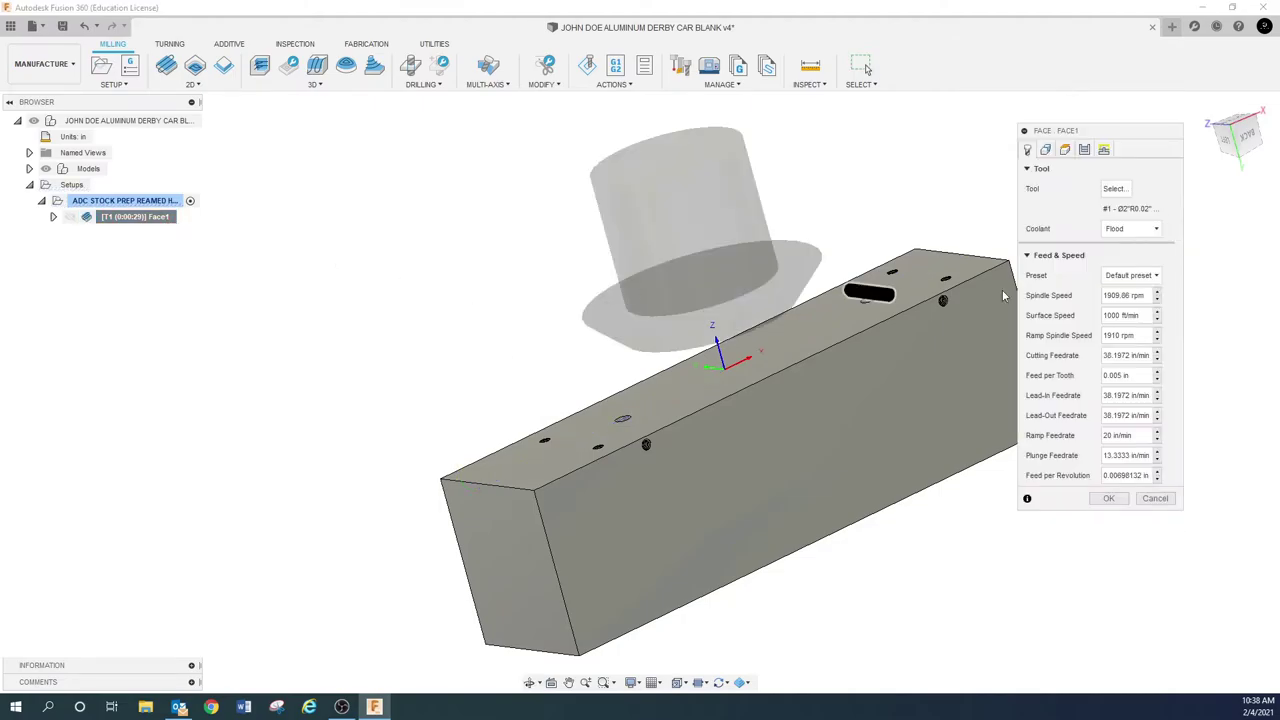
{"action": "left_click", "coordinate": [1084, 150]}
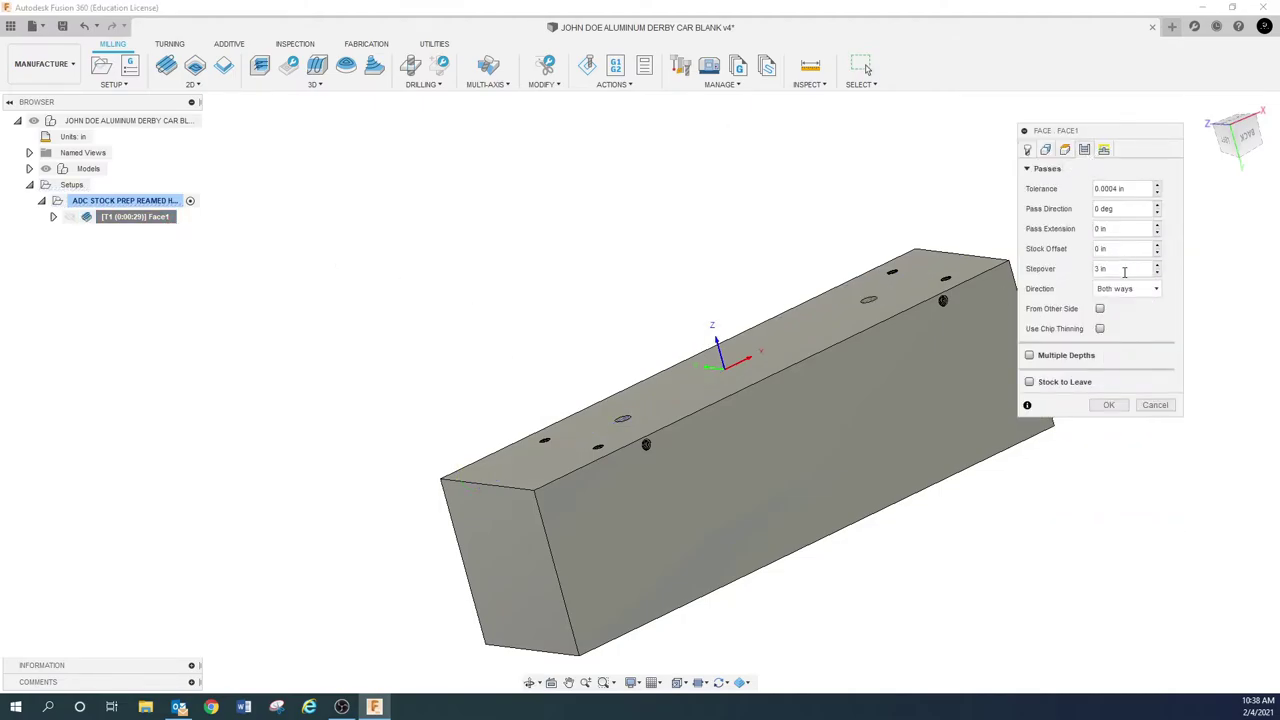
{"action": "left_click_drag", "start_coordinate": [1124, 271], "coordinate": [1066, 275]}
{"action": "left_click", "coordinate": [1110, 407]}
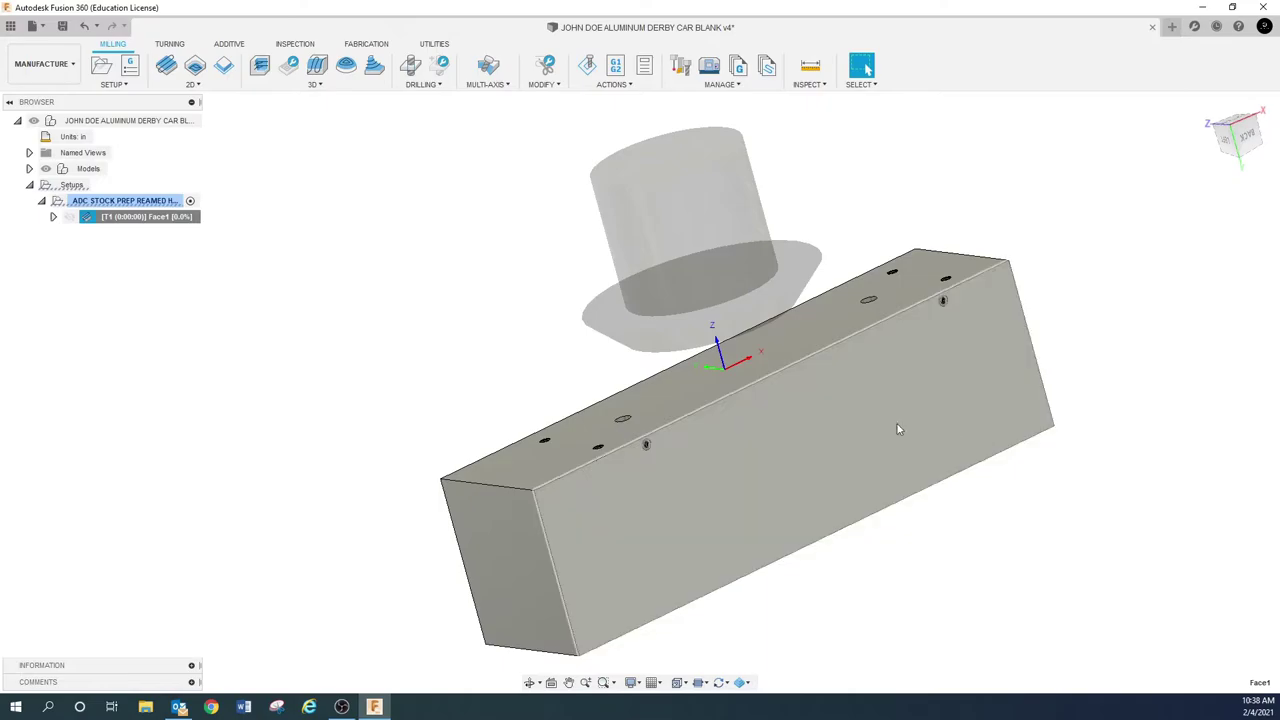
Inspect the Face toolpath made with the 0.01 in stepover, and set the stepover back to 3 in.
{"action": "middle_click_drag", "start_coordinate": [898, 429], "coordinate": [873, 444], "text": "shift"}
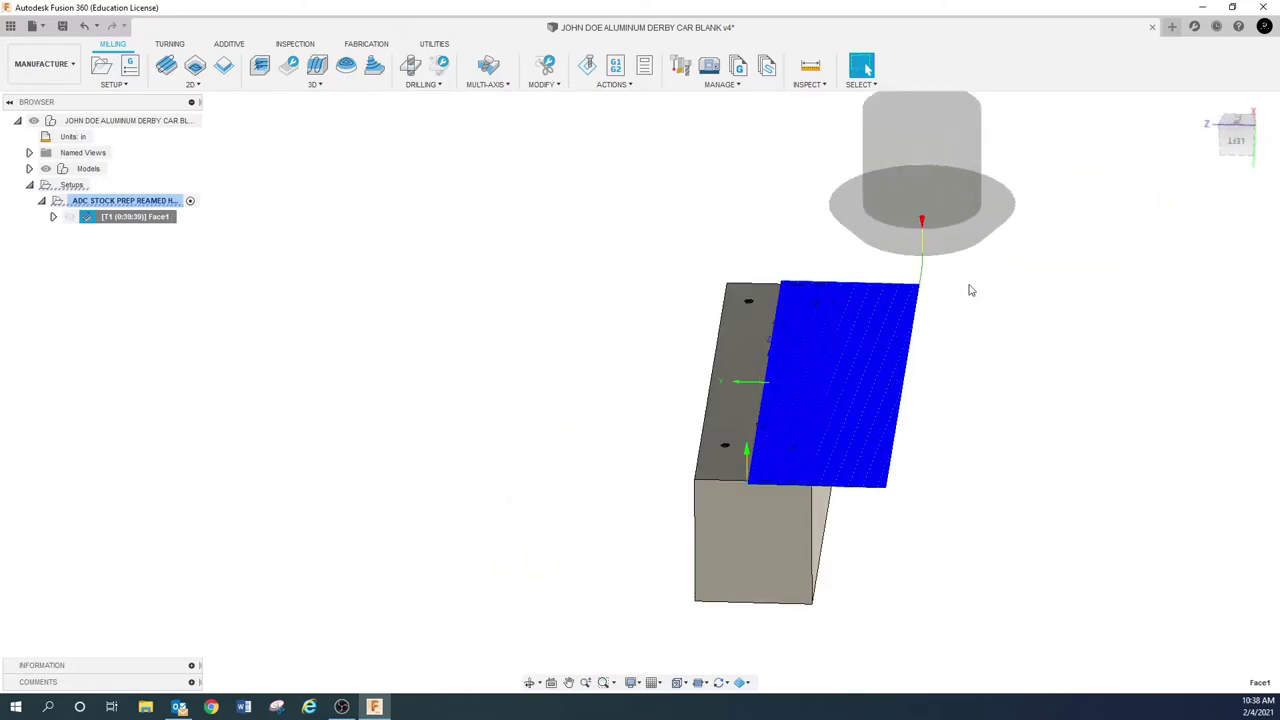
{"action": "scroll", "coordinate": [750, 442], "scroll_direction": "up", "scroll_amount": 5}
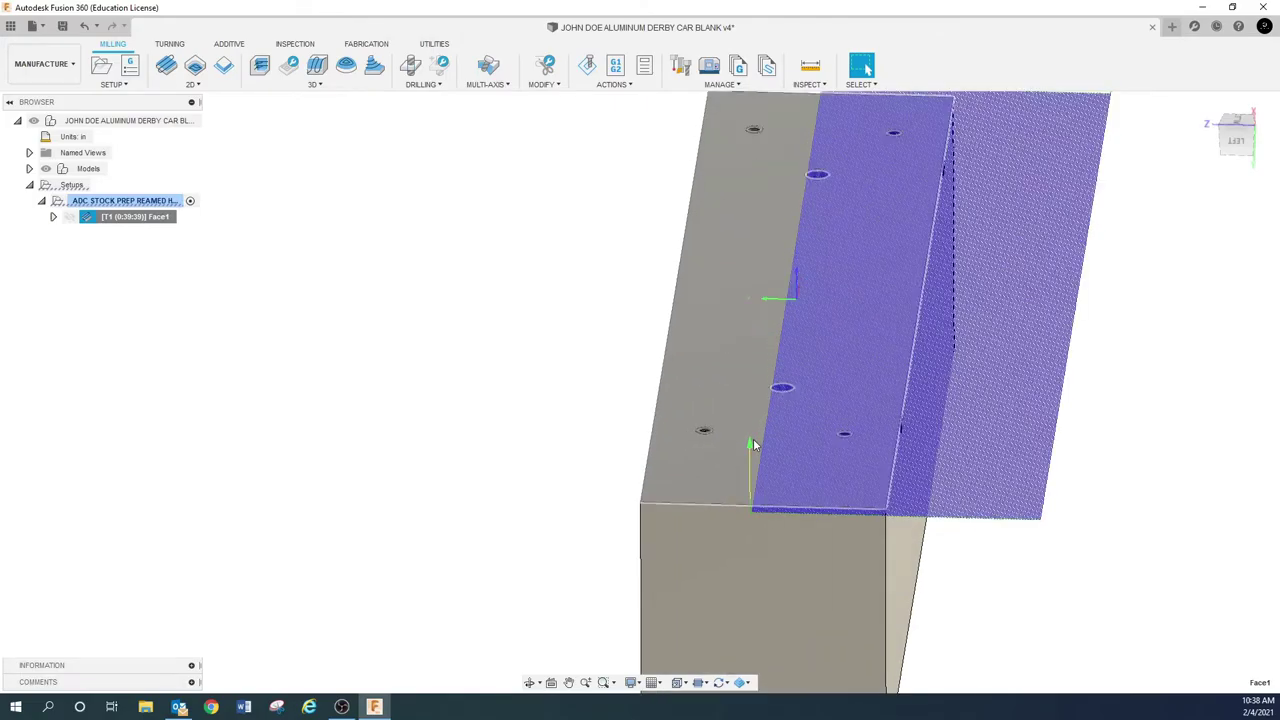
{"action": "scroll", "coordinate": [754, 444], "scroll_direction": "up", "scroll_amount": 4}
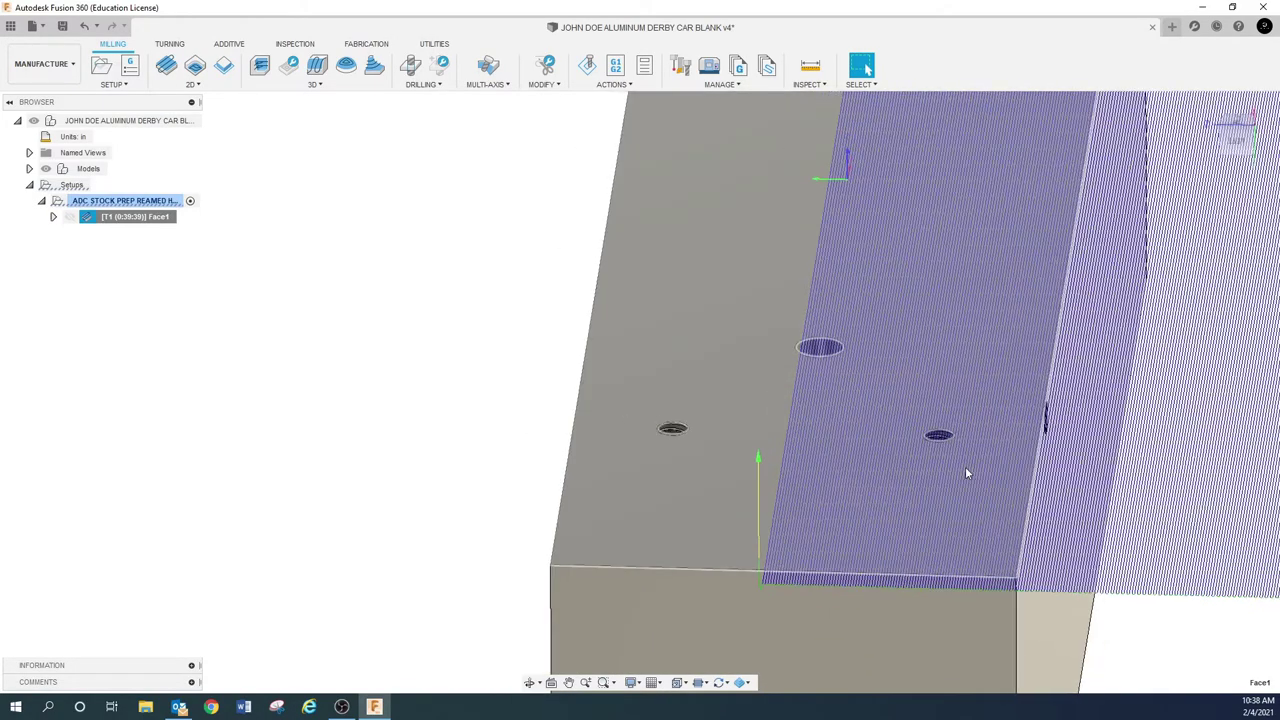
{"action": "scroll", "coordinate": [965, 470], "scroll_direction": "down", "scroll_amount": 8}
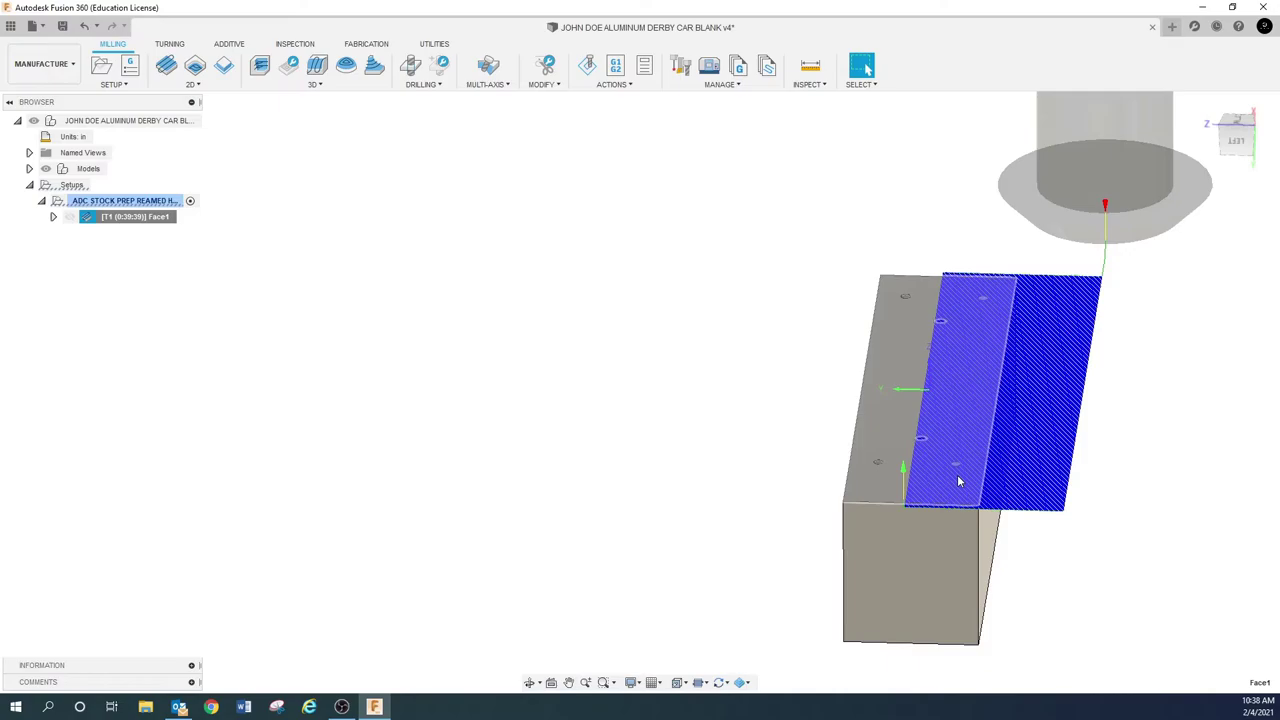
{"action": "right_click", "coordinate": [140, 224]}
{"action": "left_click", "coordinate": [180, 236]}
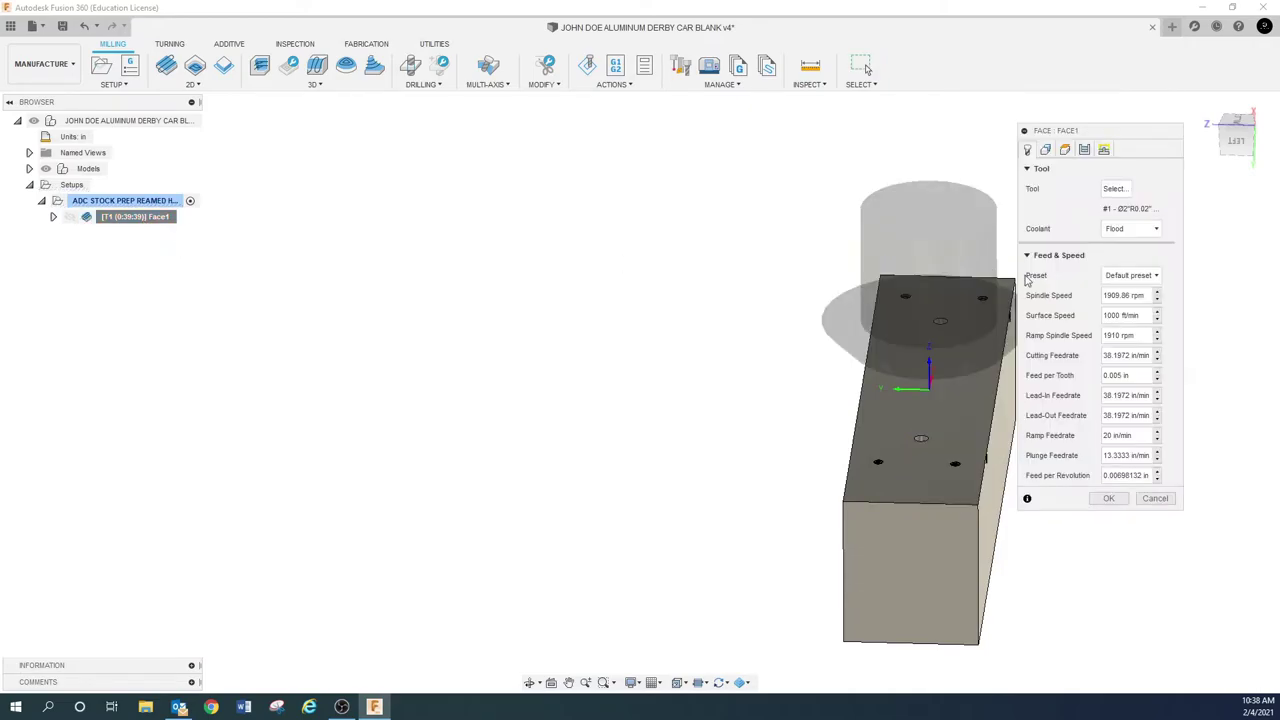
{"action": "left_click", "coordinate": [1065, 149]}
{"action": "left_click", "coordinate": [1085, 149]}
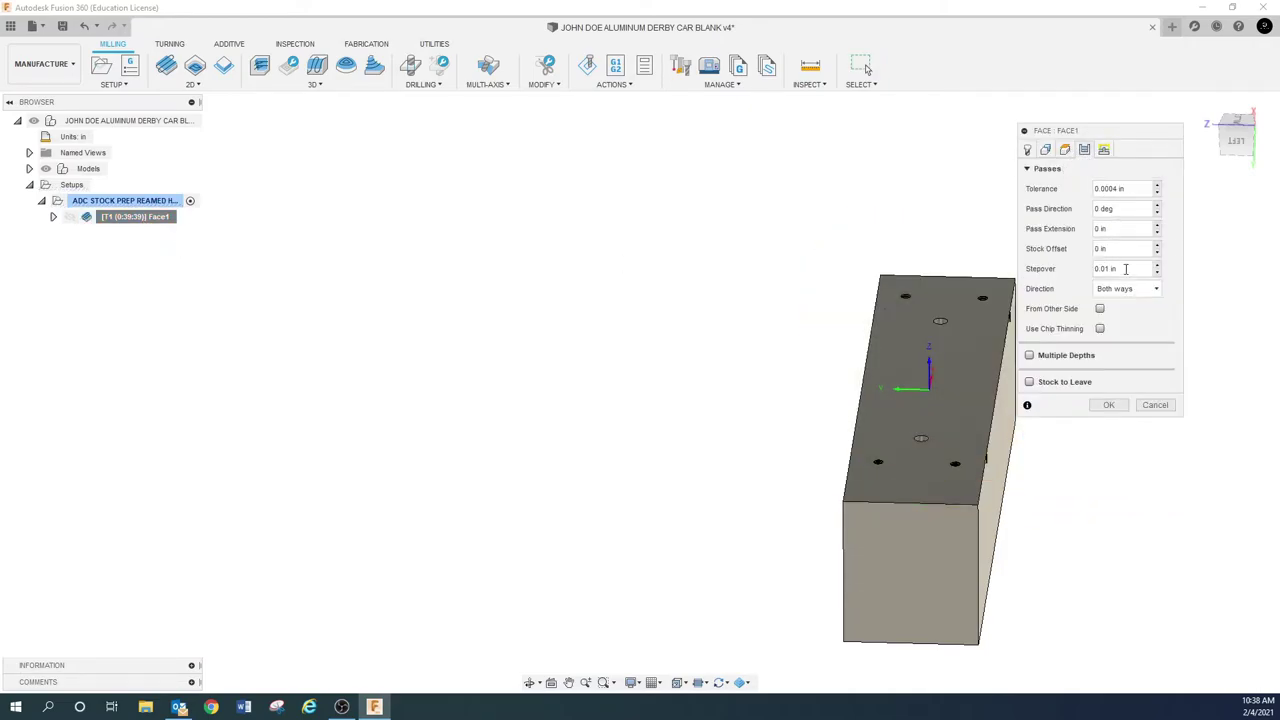
{"action": "type", "text": "3"}
{"action": "left_click", "coordinate": [1108, 403]}
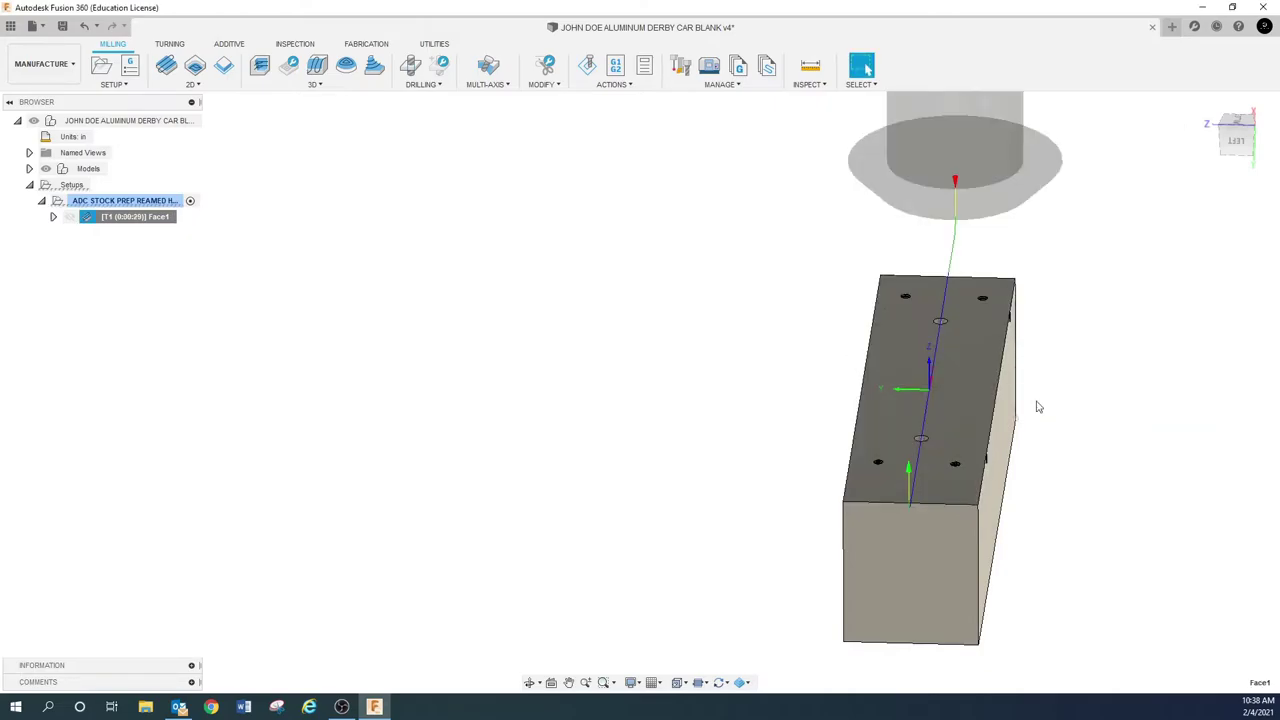
Examine the facing toolpath's entry and exit moves from the back of the block.
{"action": "left_click", "coordinate": [1240, 148]}
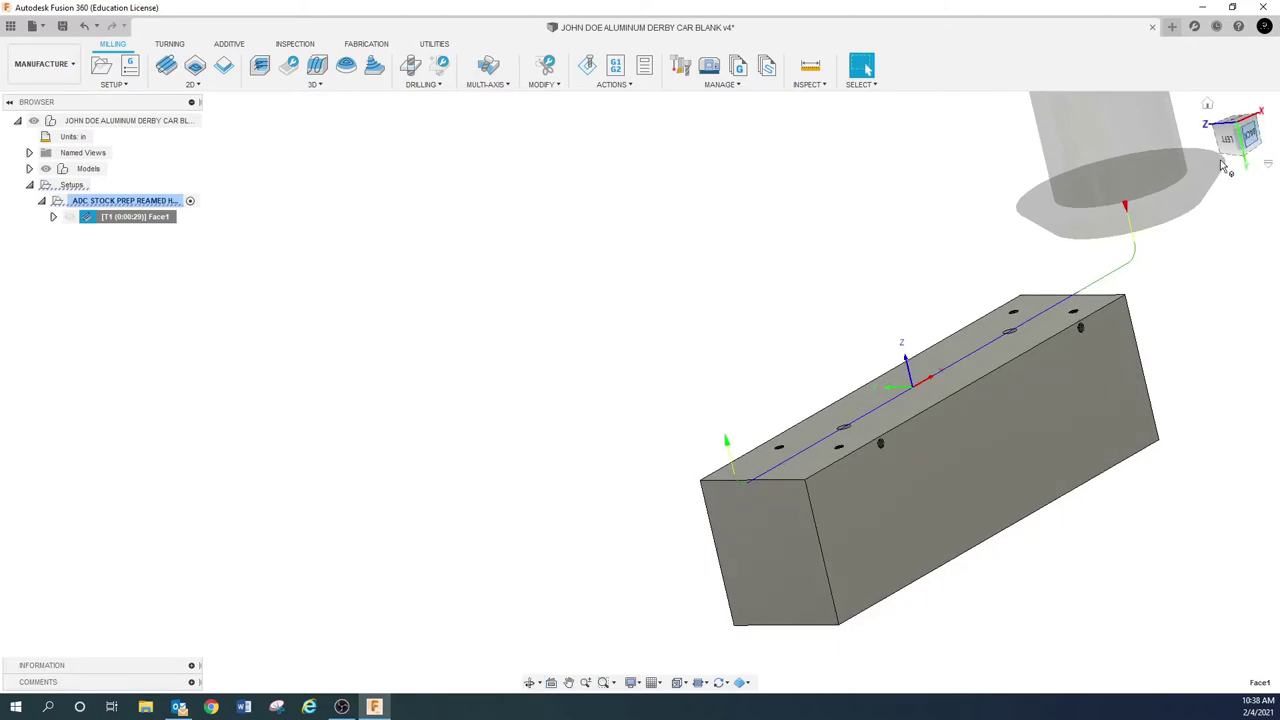
{"action": "left_click", "coordinate": [1236, 132]}
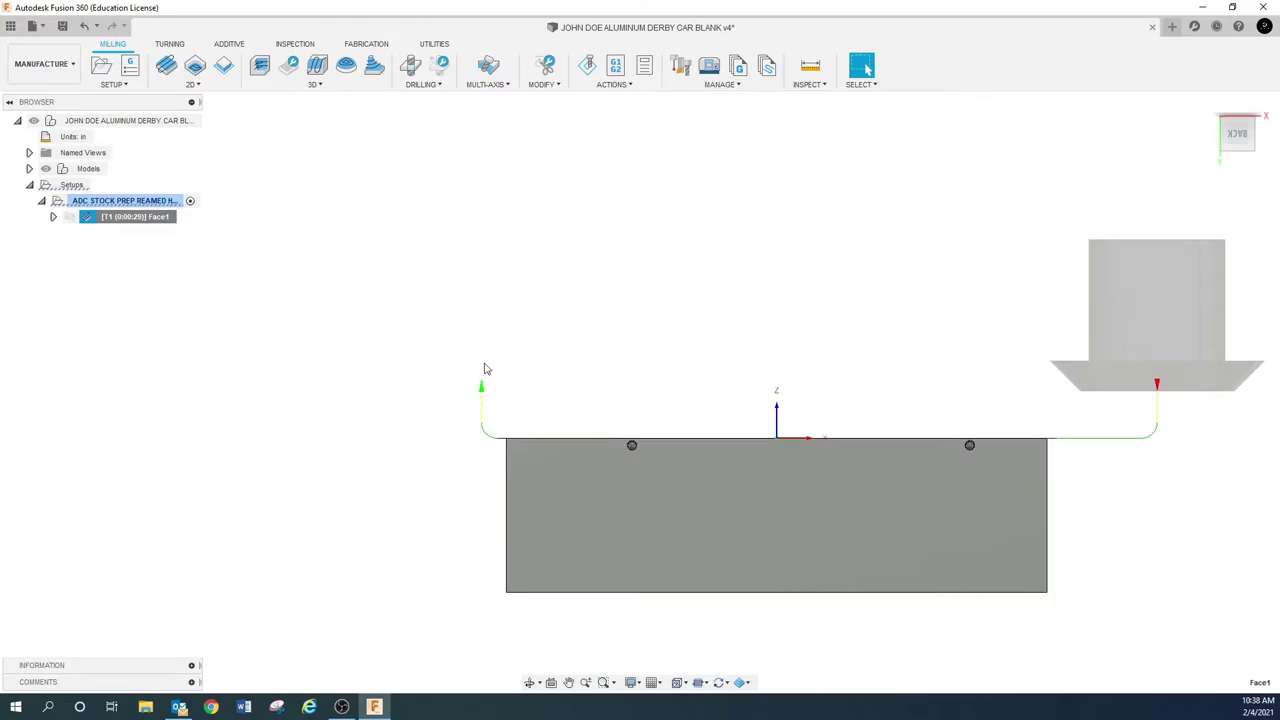
{"action": "middle_click_drag", "start_coordinate": [566, 336], "coordinate": [1051, 451], "text": "shift"}
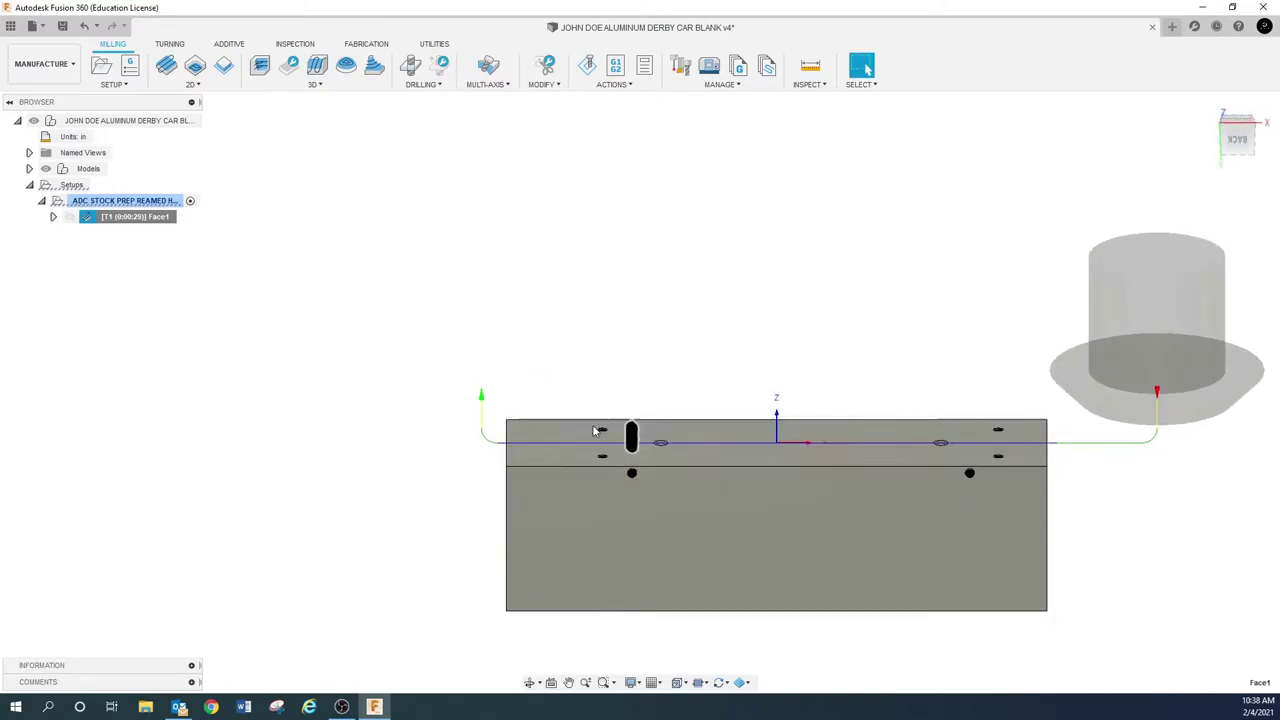
Set the Face operation's pass extension to 1.5 in.
{"action": "left_click", "coordinate": [332, 380]}
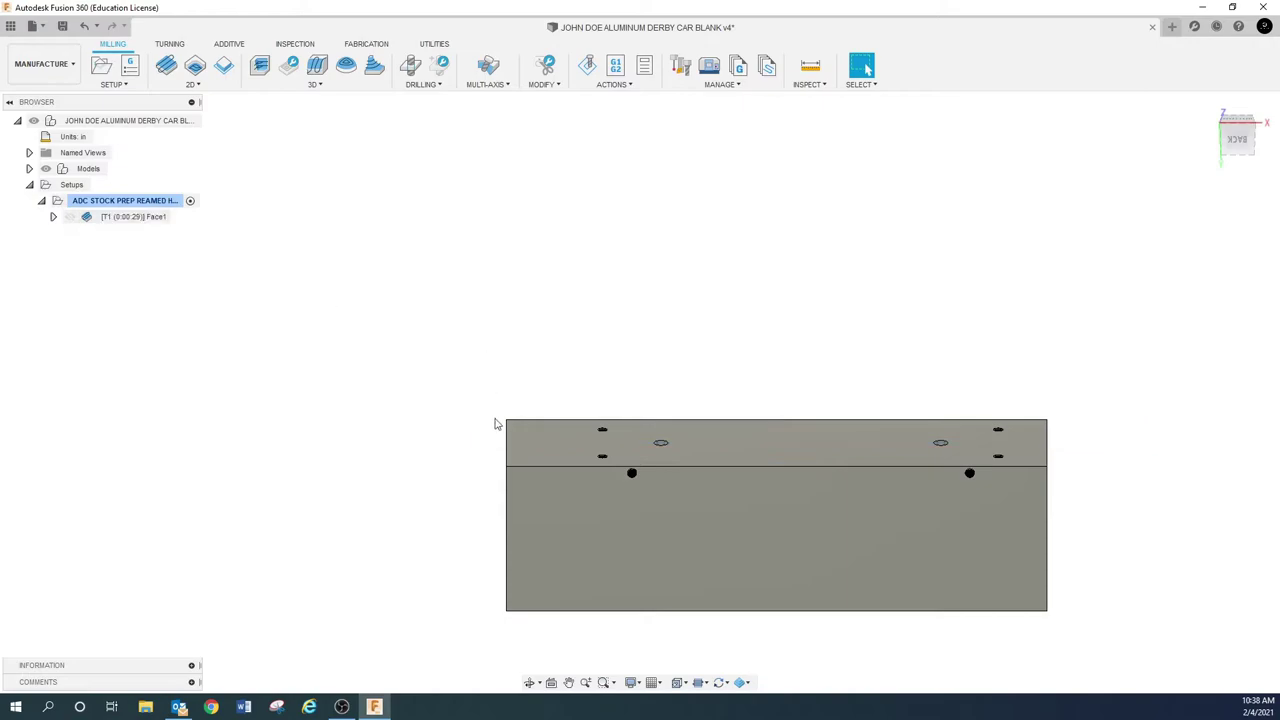
{"action": "right_click", "coordinate": [112, 216]}
{"action": "left_click", "coordinate": [134, 231]}
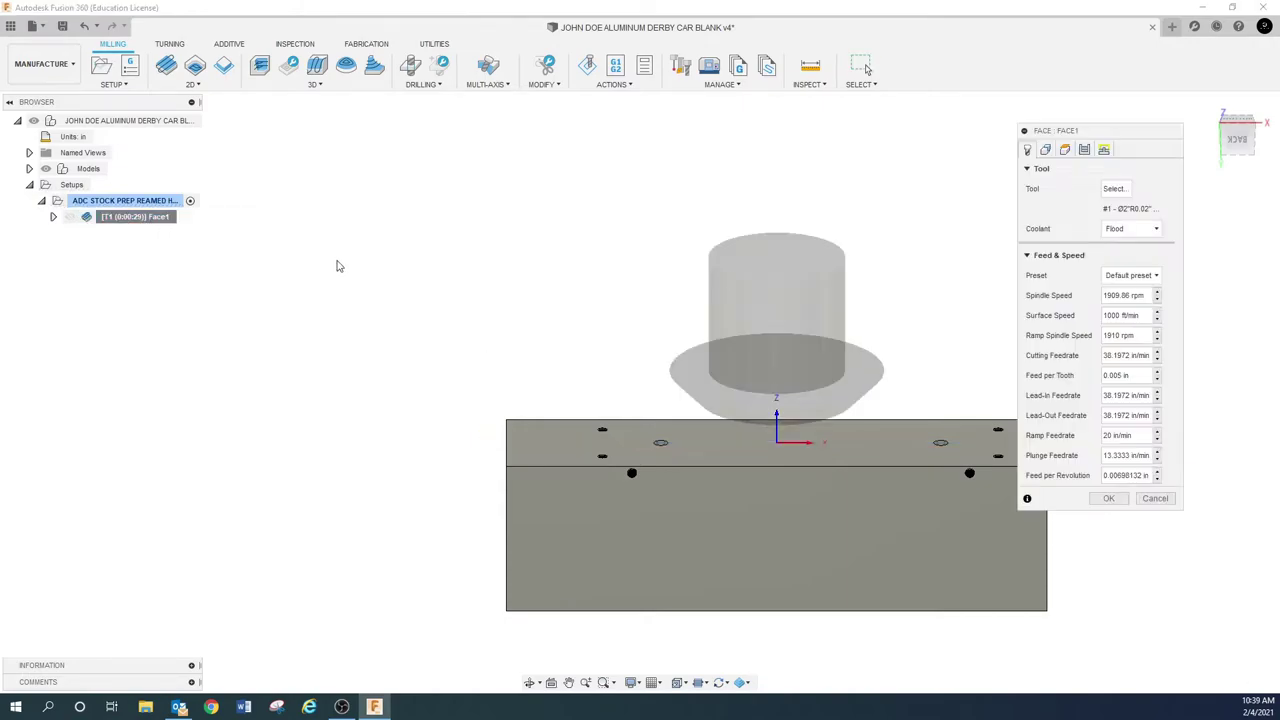
{"action": "left_click", "coordinate": [1104, 149]}
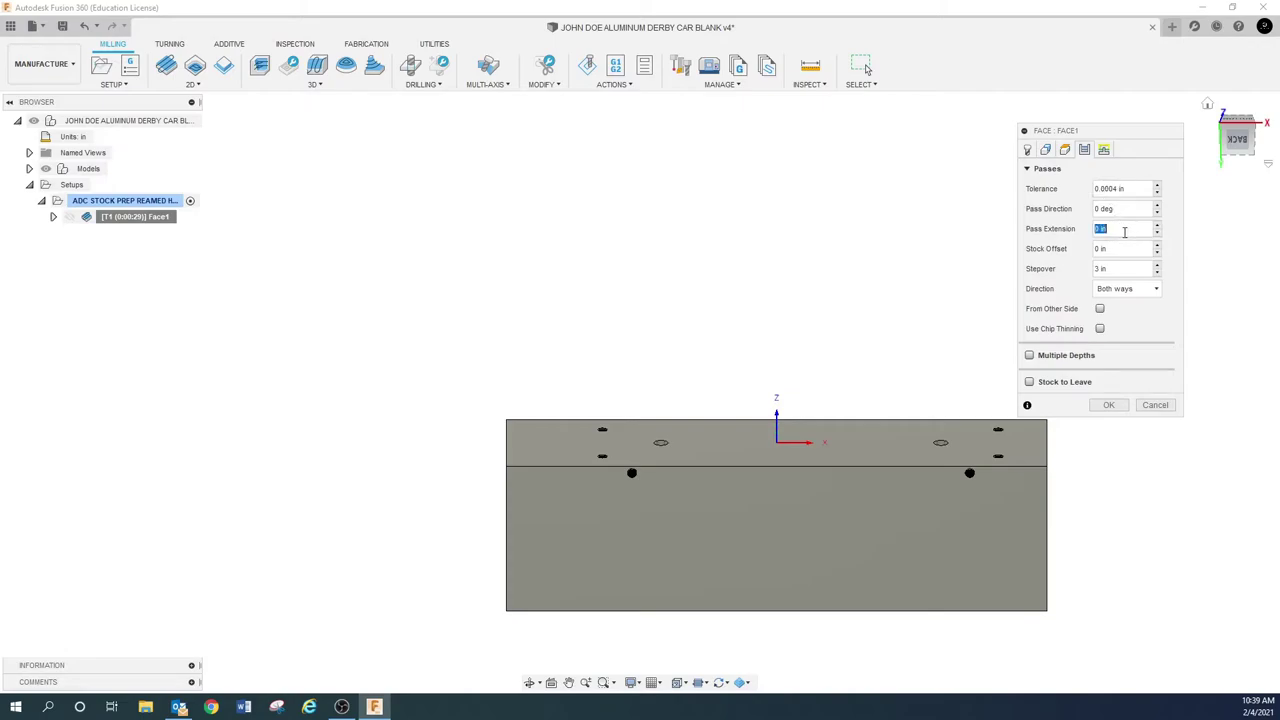
{"action": "type", "text": "1.5"}
{"action": "left_click", "coordinate": [1130, 253]}
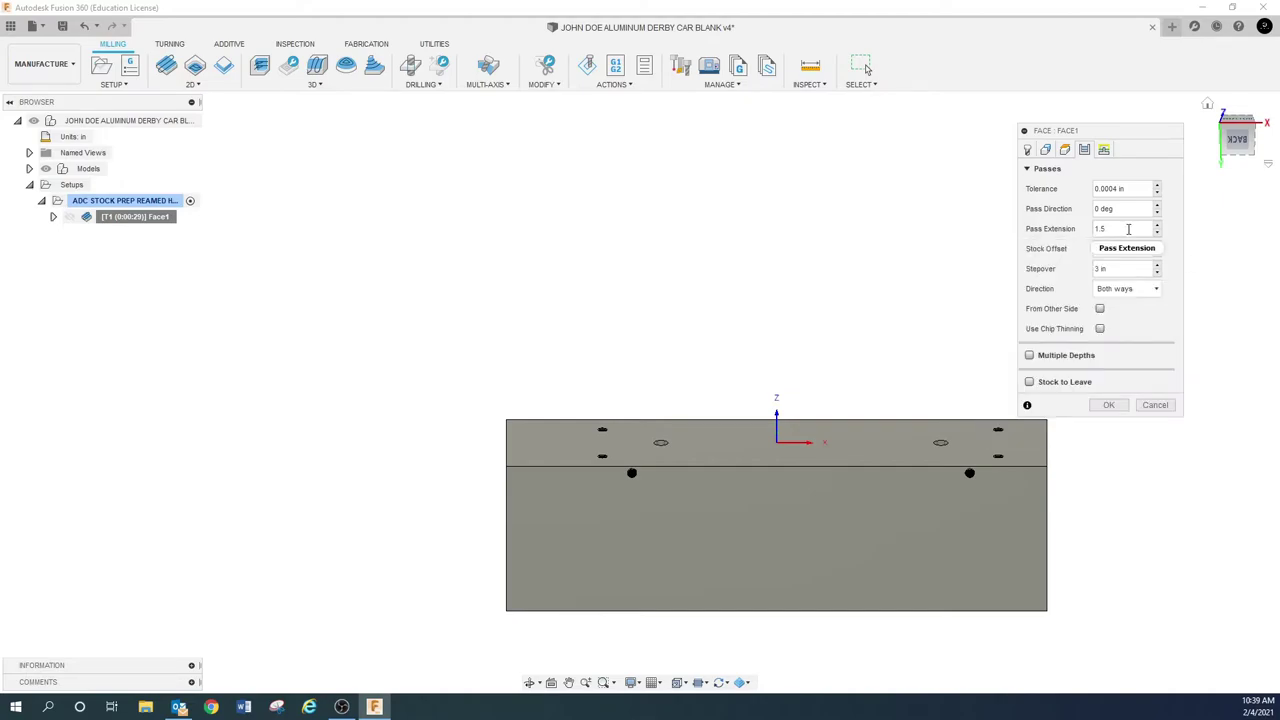
{"action": "left_click", "coordinate": [1113, 405]}
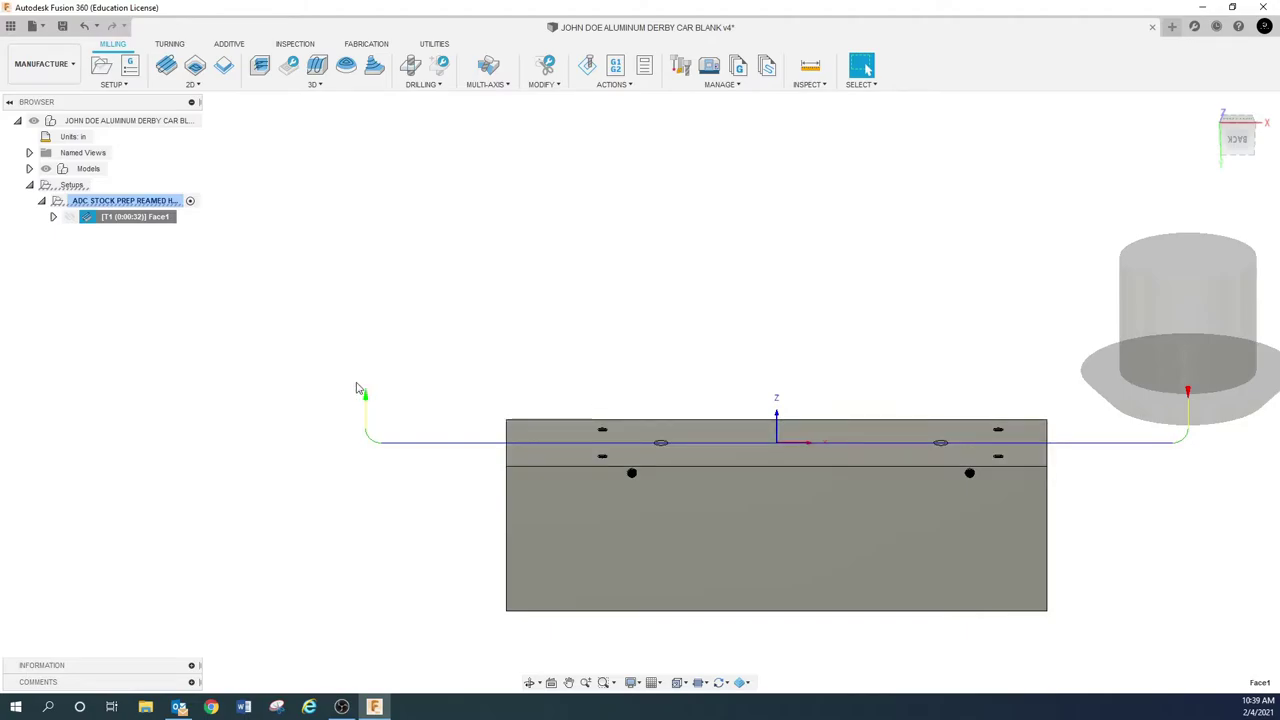
Try a pass direction of 45 deg for the Face operation.
{"action": "right_click", "coordinate": [128, 217]}
{"action": "left_click", "coordinate": [168, 225]}
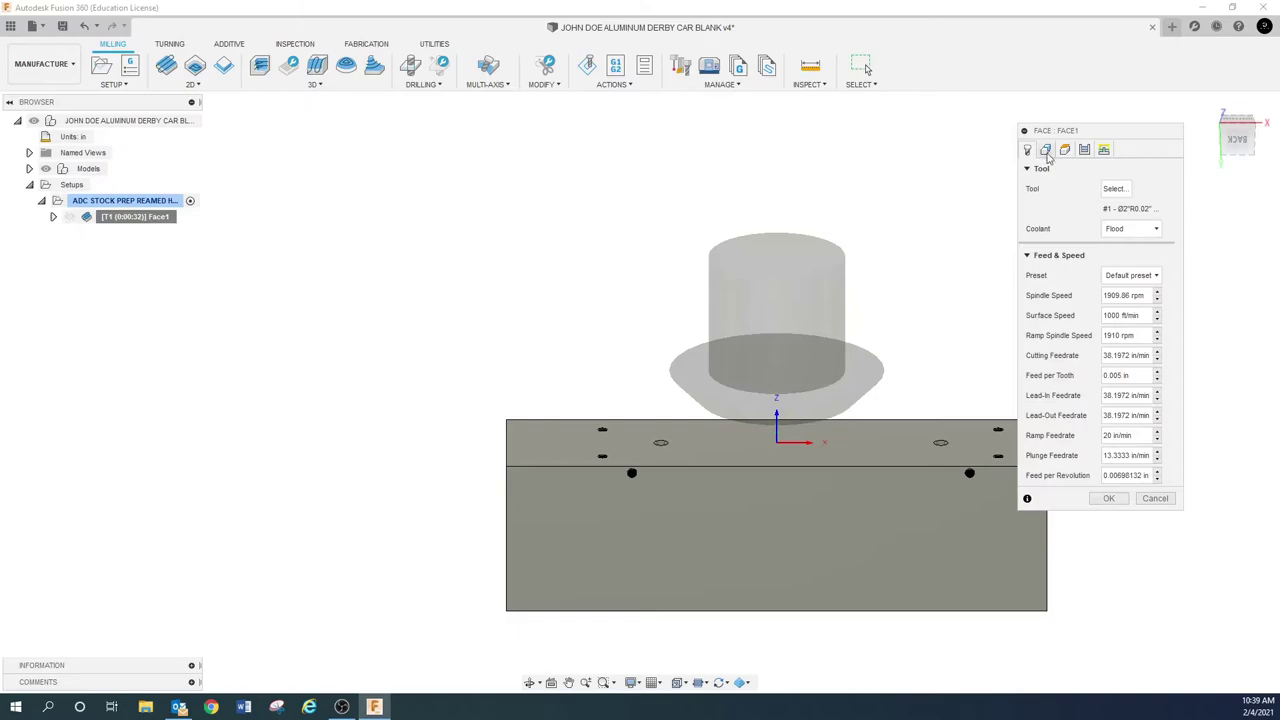
{"action": "left_click", "coordinate": [1108, 499]}
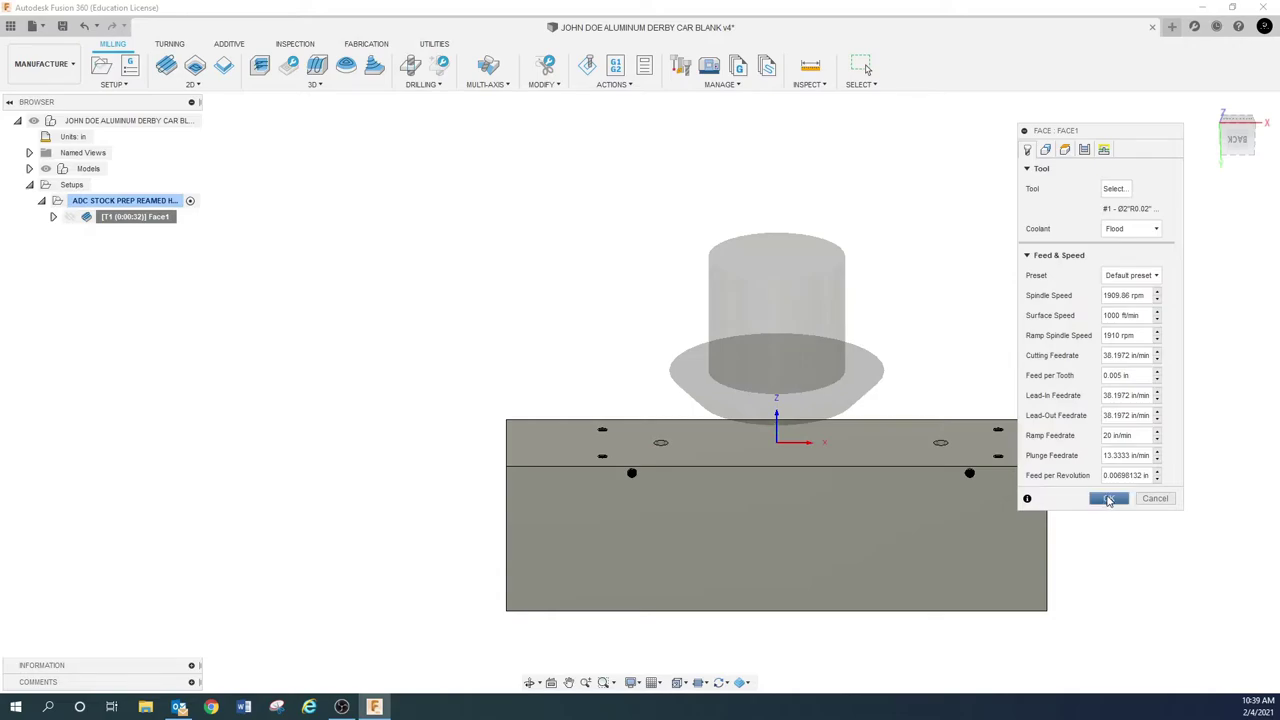
{"action": "left_click", "coordinate": [1086, 151]}
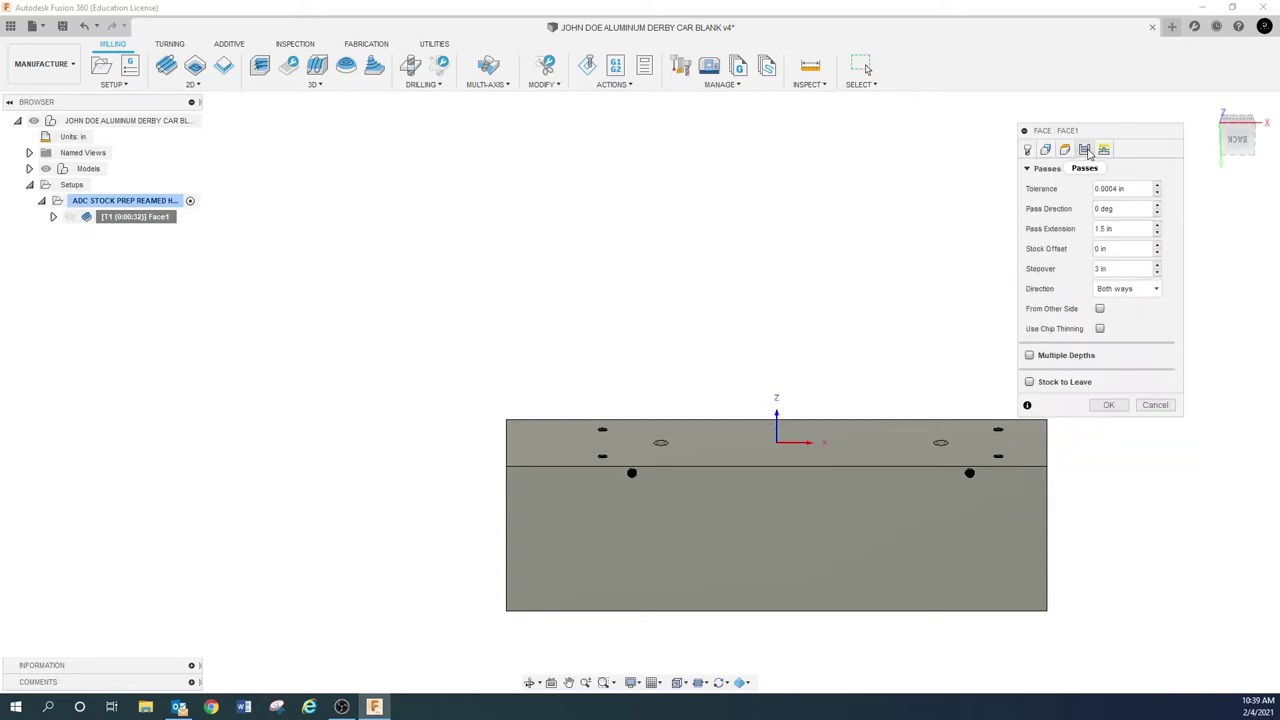
{"action": "left_click", "coordinate": [1127, 211]}
{"action": "left_click", "coordinate": [1108, 405]}
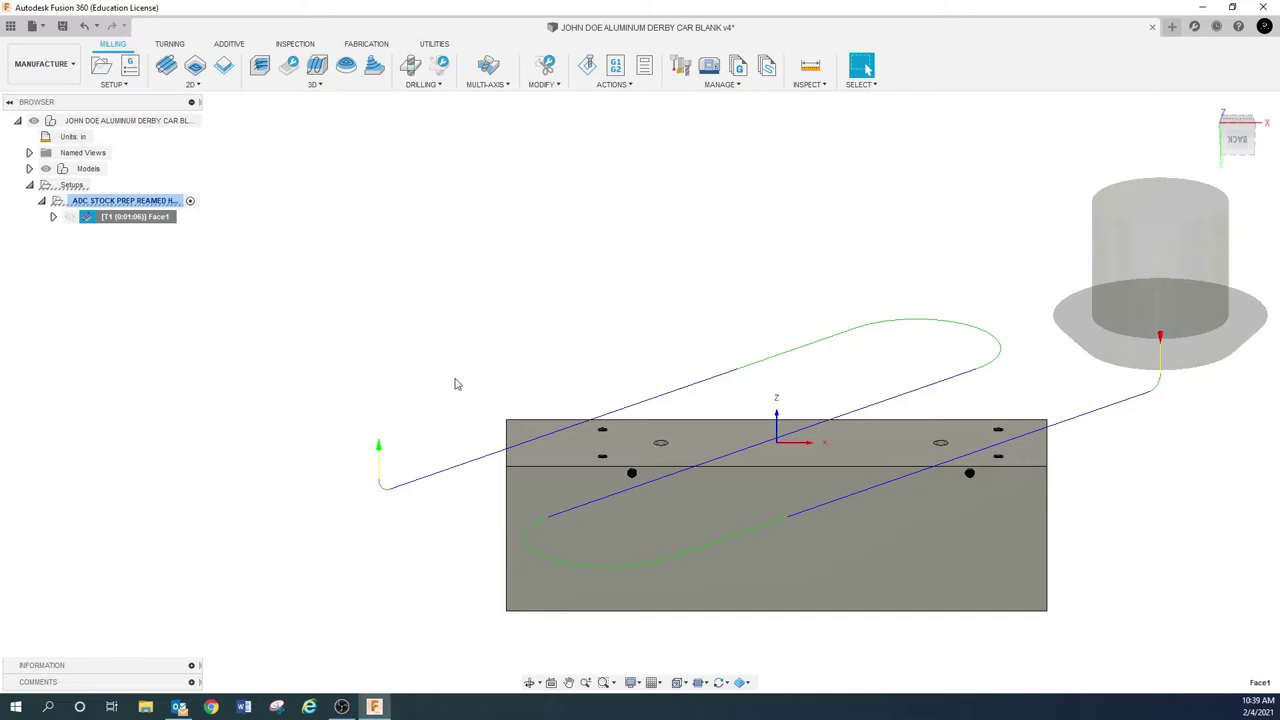
Try a pass direction of 90 deg for the Face operation and inspect the crosswise passes over the block.
{"action": "right_click", "coordinate": [130, 220]}
{"action": "left_click", "coordinate": [151, 228]}
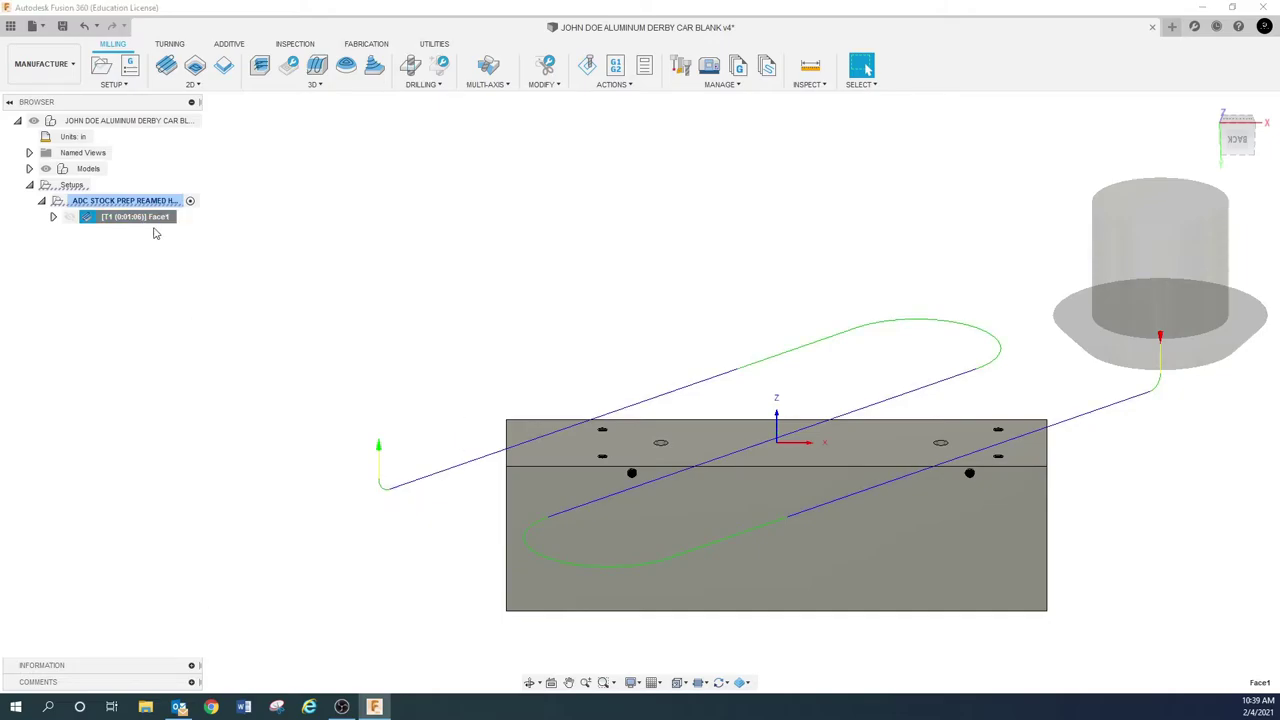
{"action": "left_click", "coordinate": [1086, 150]}
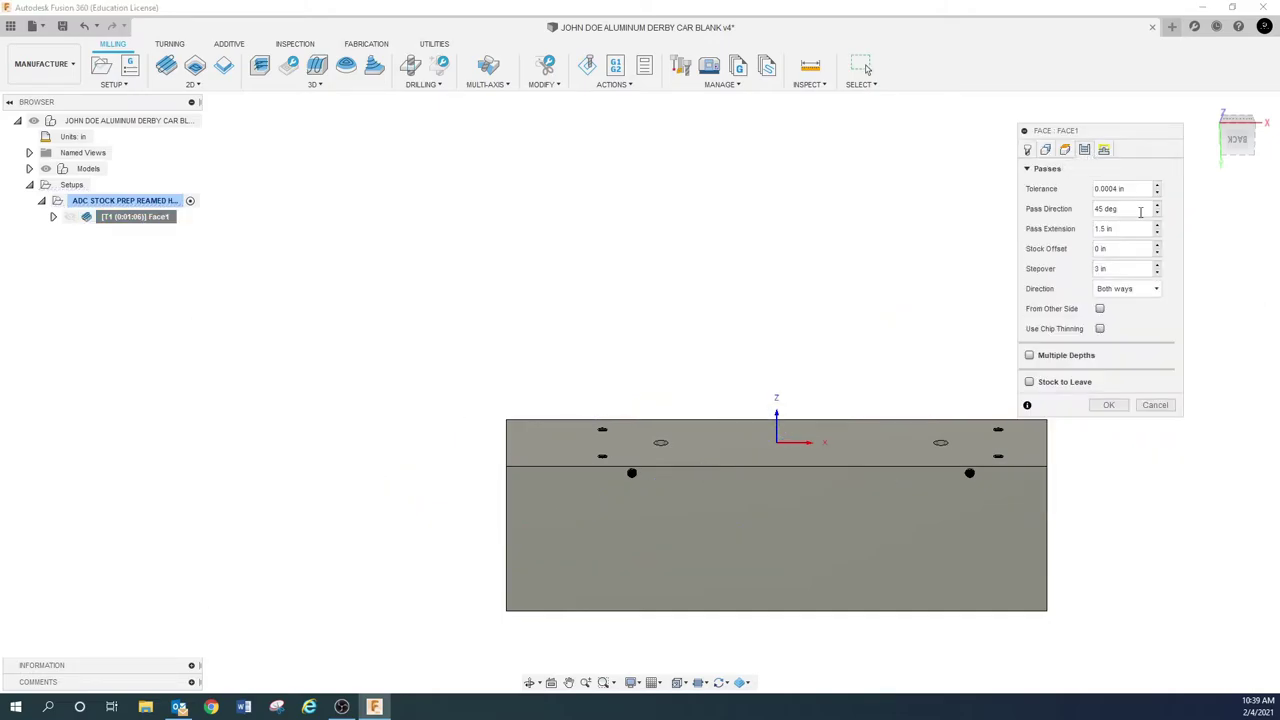
{"action": "type", "text": "90"}
{"action": "left_click", "coordinate": [1109, 405]}
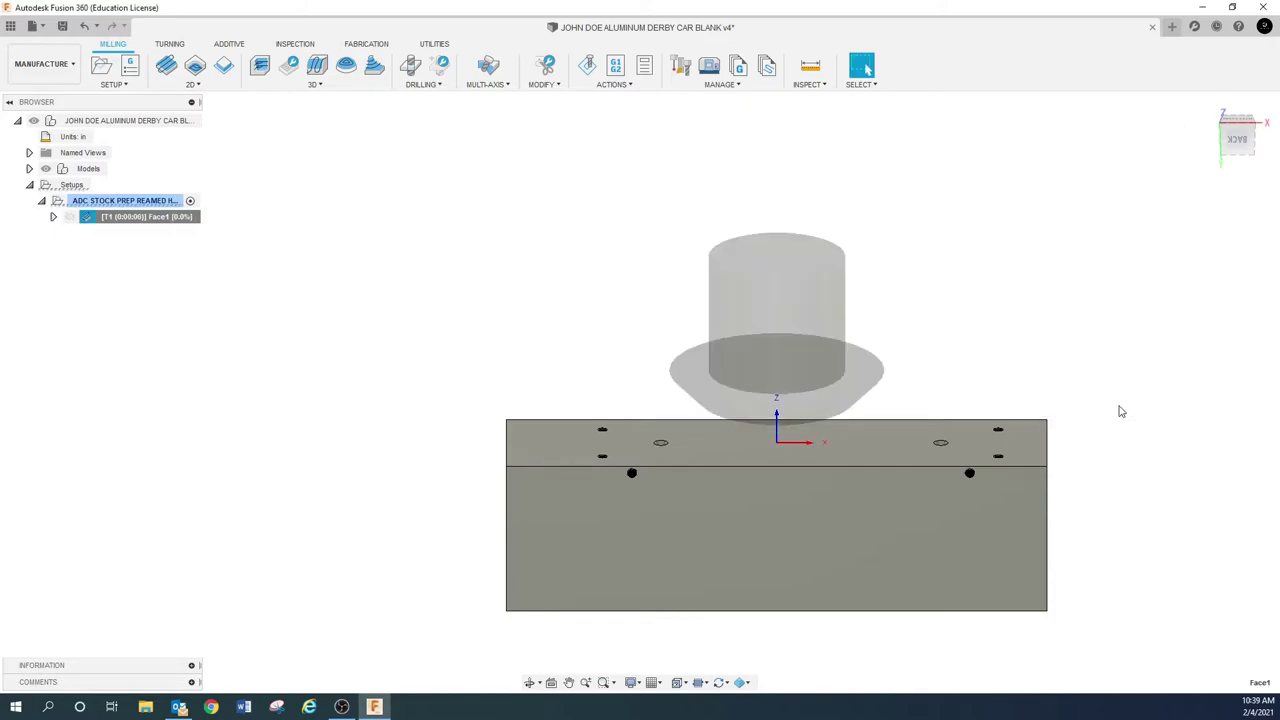
{"action": "middle_click_drag", "start_coordinate": [630, 290], "coordinate": [633, 322], "text": "shift"}
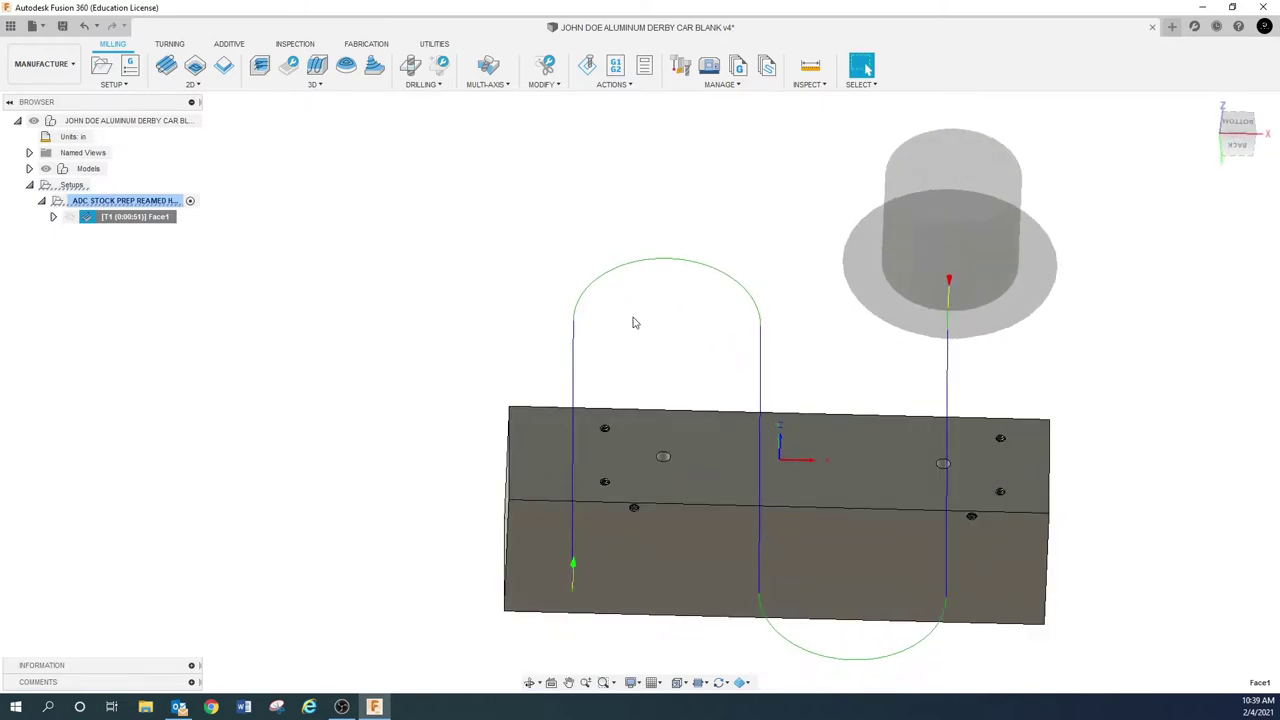
Set the Face operation's pass direction back to 0 deg.
{"action": "right_click", "coordinate": [137, 216]}
{"action": "left_click", "coordinate": [157, 226]}
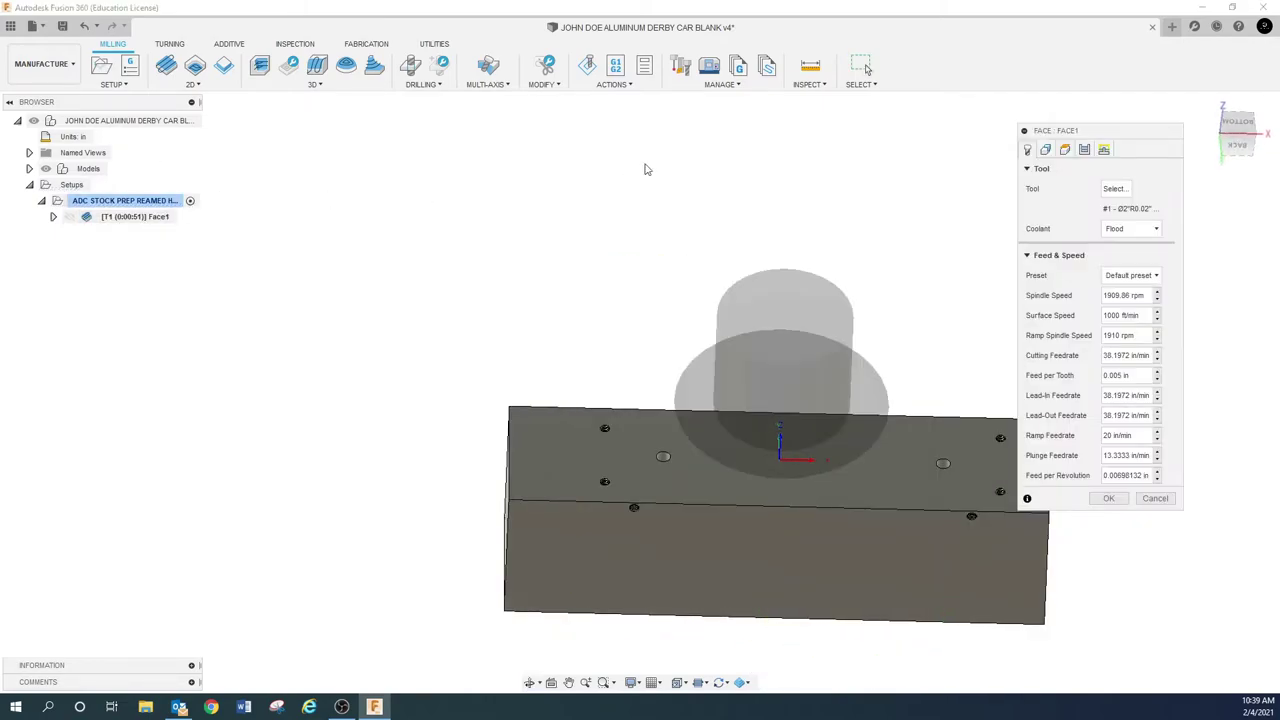
{"action": "left_click", "coordinate": [1084, 149]}
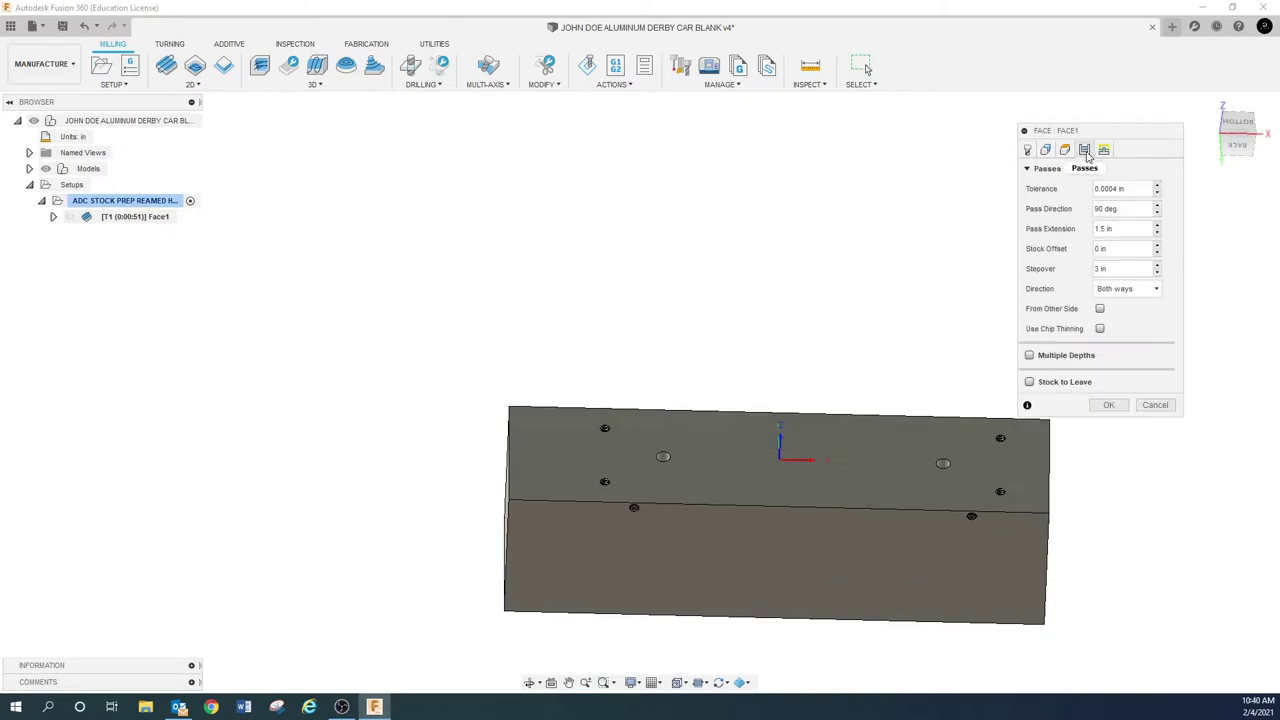
{"action": "double_click", "coordinate": [1132, 209]}
{"action": "type", "text": "0"}
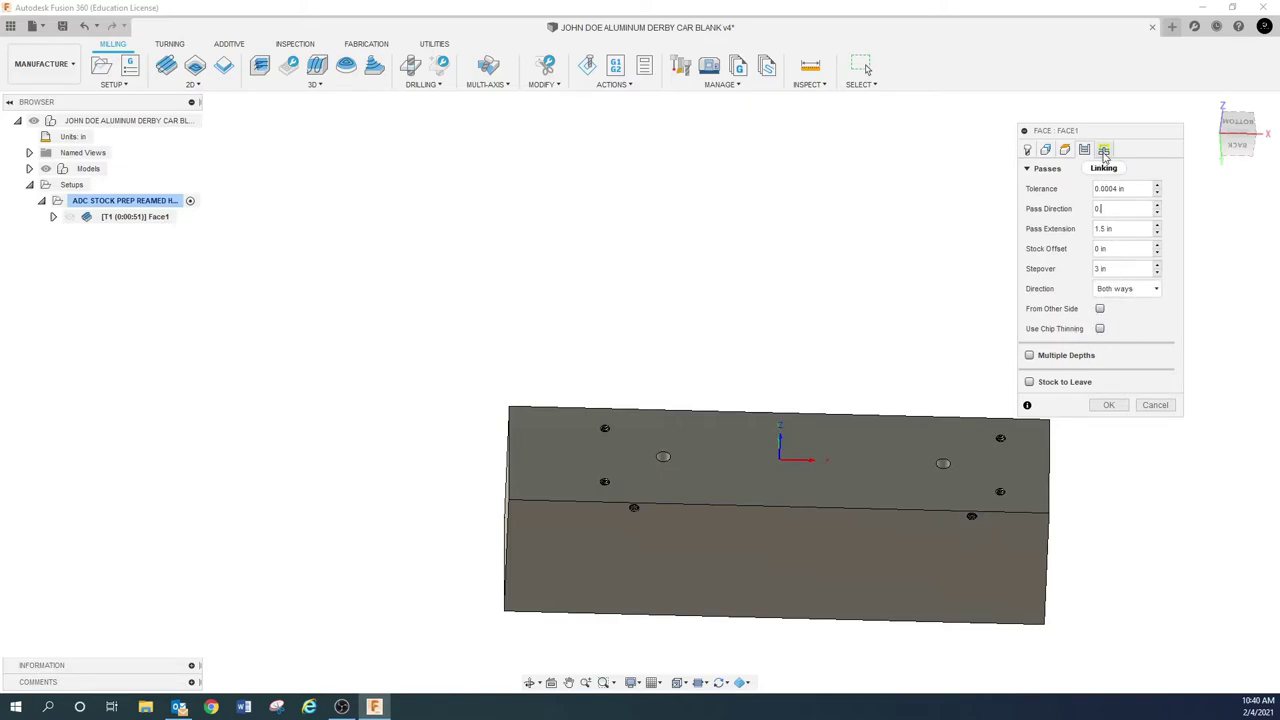
Try an axial stock to leave of 0.01 in on the Face operation, and inspect the gap between toolpath and block from the back.
{"action": "left_click", "coordinate": [1029, 381]}
{"action": "triple_click", "coordinate": [1141, 407]}
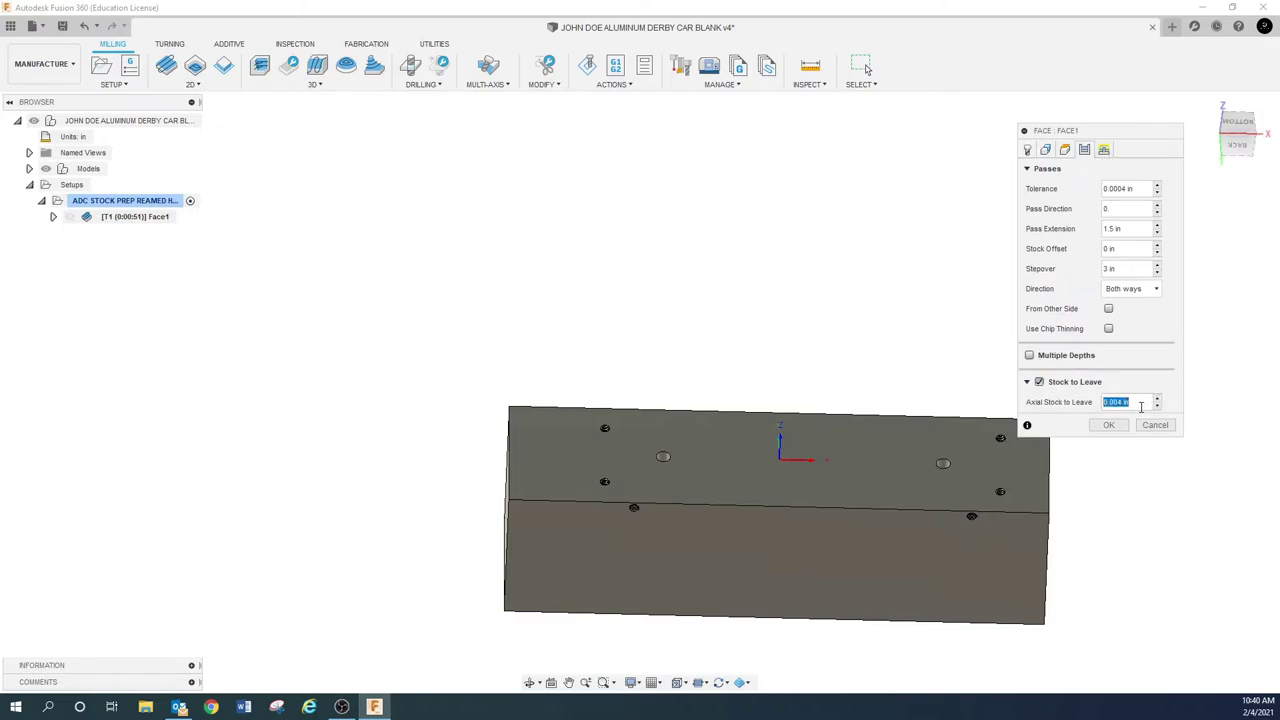
{"action": "type", "text": "0.01"}
{"action": "left_click", "coordinate": [1108, 425]}
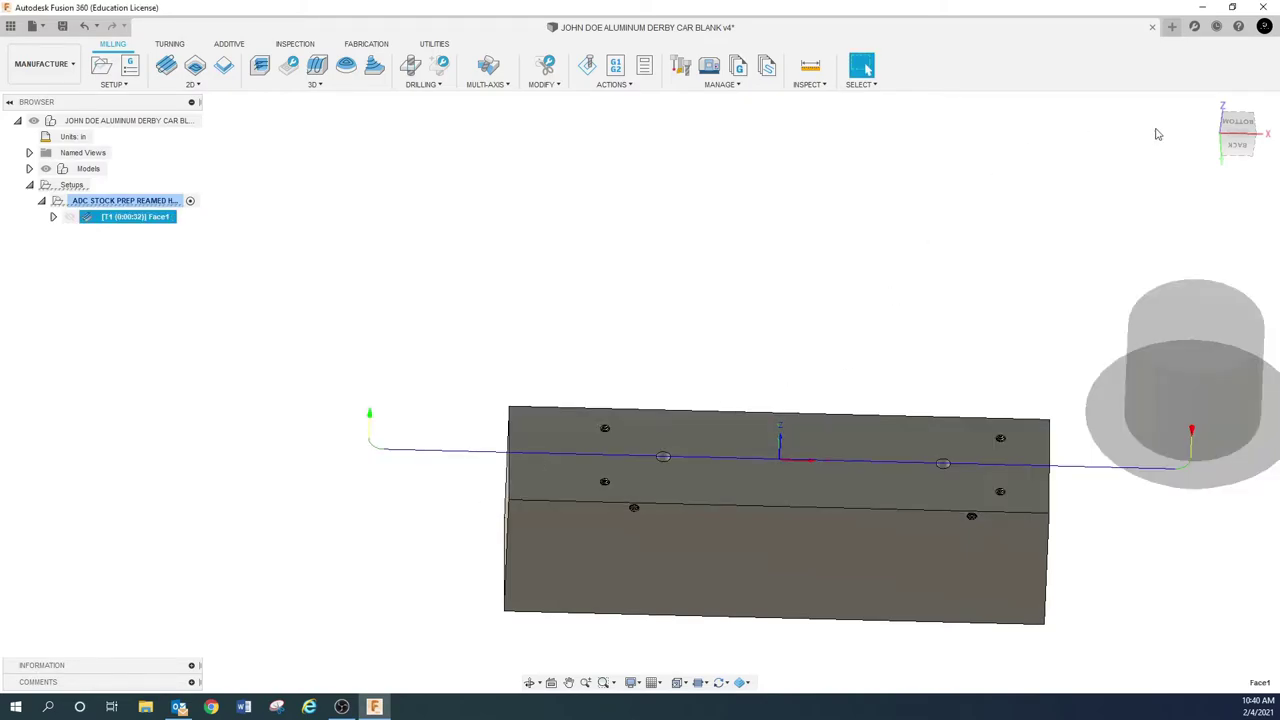
{"action": "left_click", "coordinate": [1238, 147]}
{"action": "scroll", "coordinate": [512, 240], "scroll_direction": "up", "scroll_amount": 5}
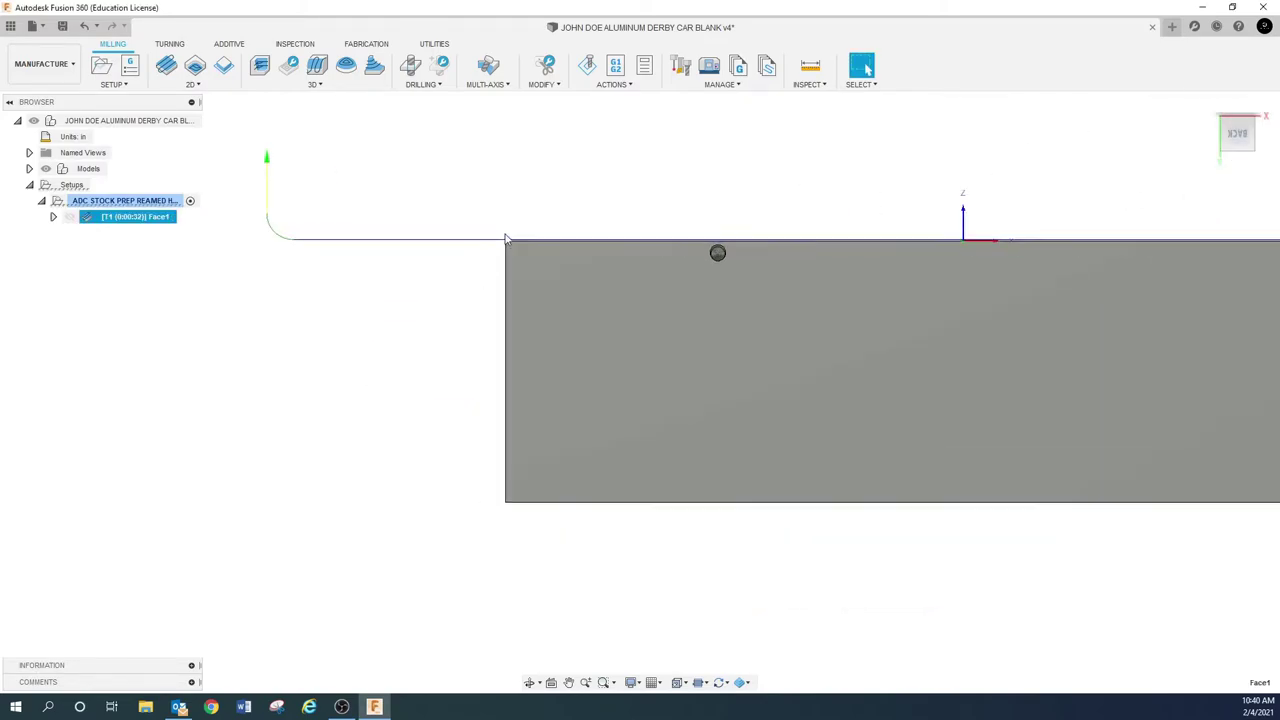
{"action": "scroll", "coordinate": [516, 239], "scroll_direction": "up", "scroll_amount": 5}
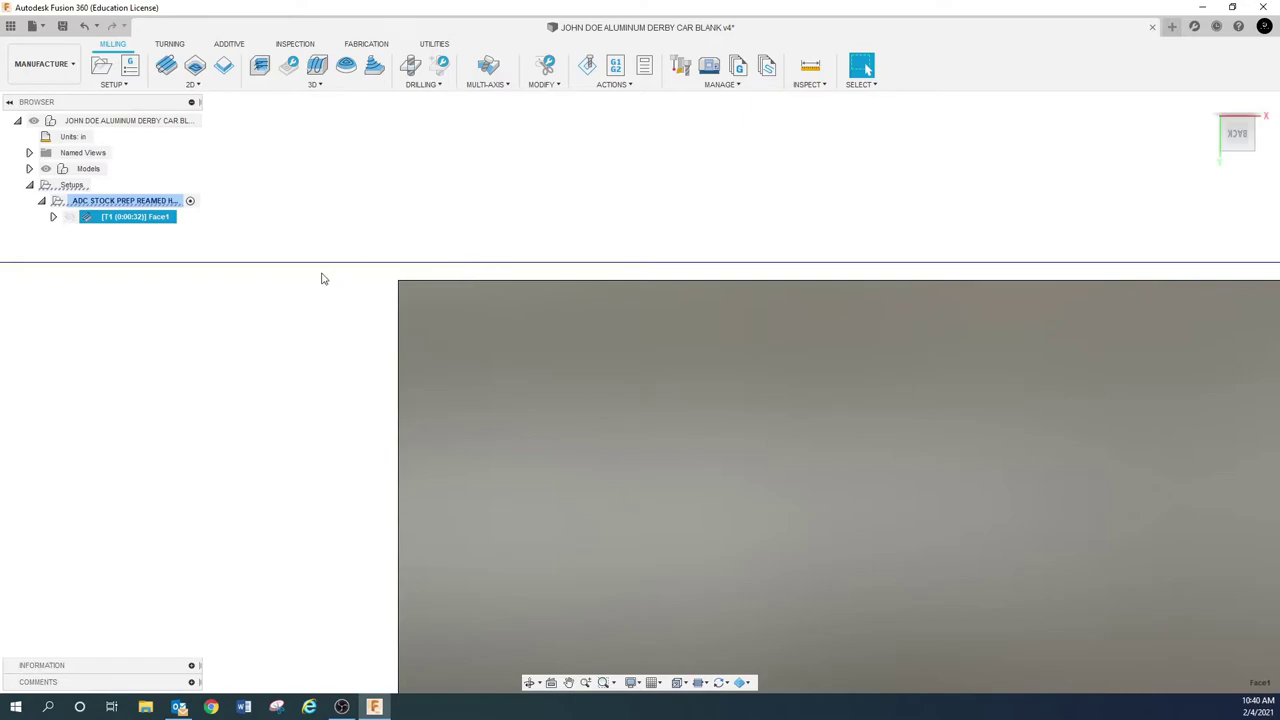
{"action": "scroll", "coordinate": [321, 278], "scroll_direction": "down", "scroll_amount": 1}
{"action": "scroll", "coordinate": [524, 251], "scroll_direction": "up", "scroll_amount": 2}
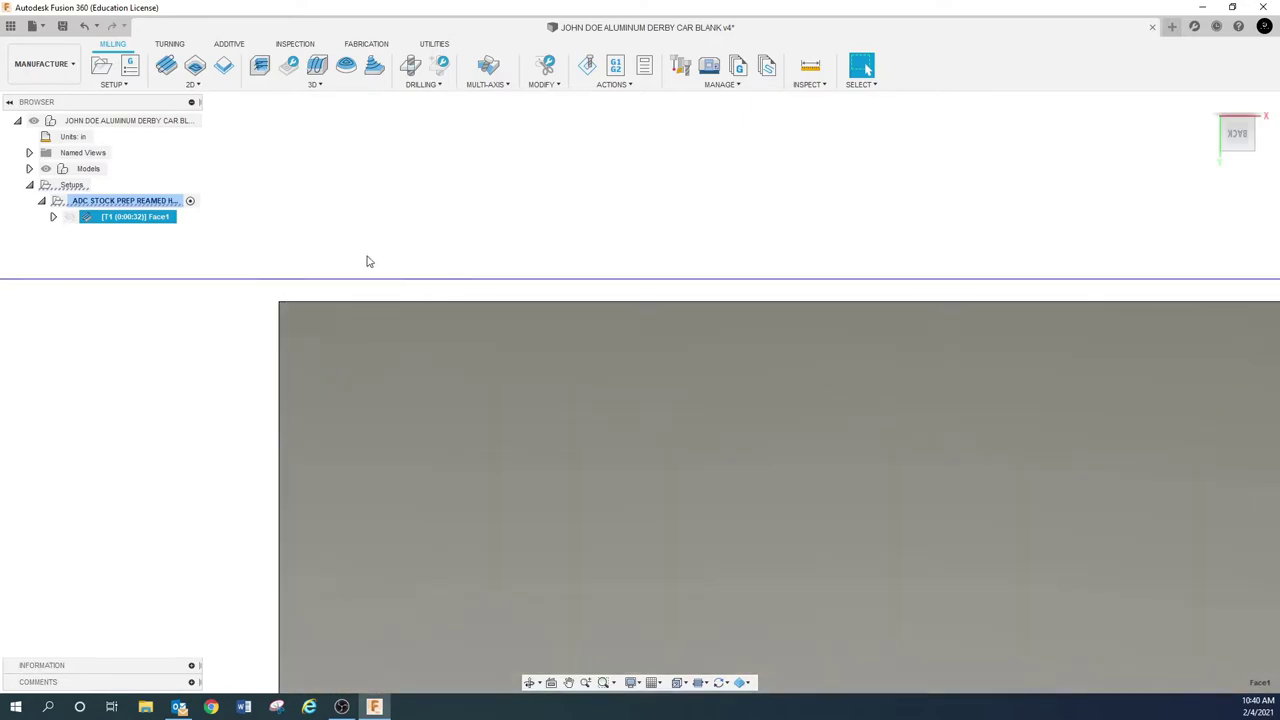
Turn off stock to leave in the Face operation and check the toolpath along the block's top face.
{"action": "right_click", "coordinate": [160, 219]}
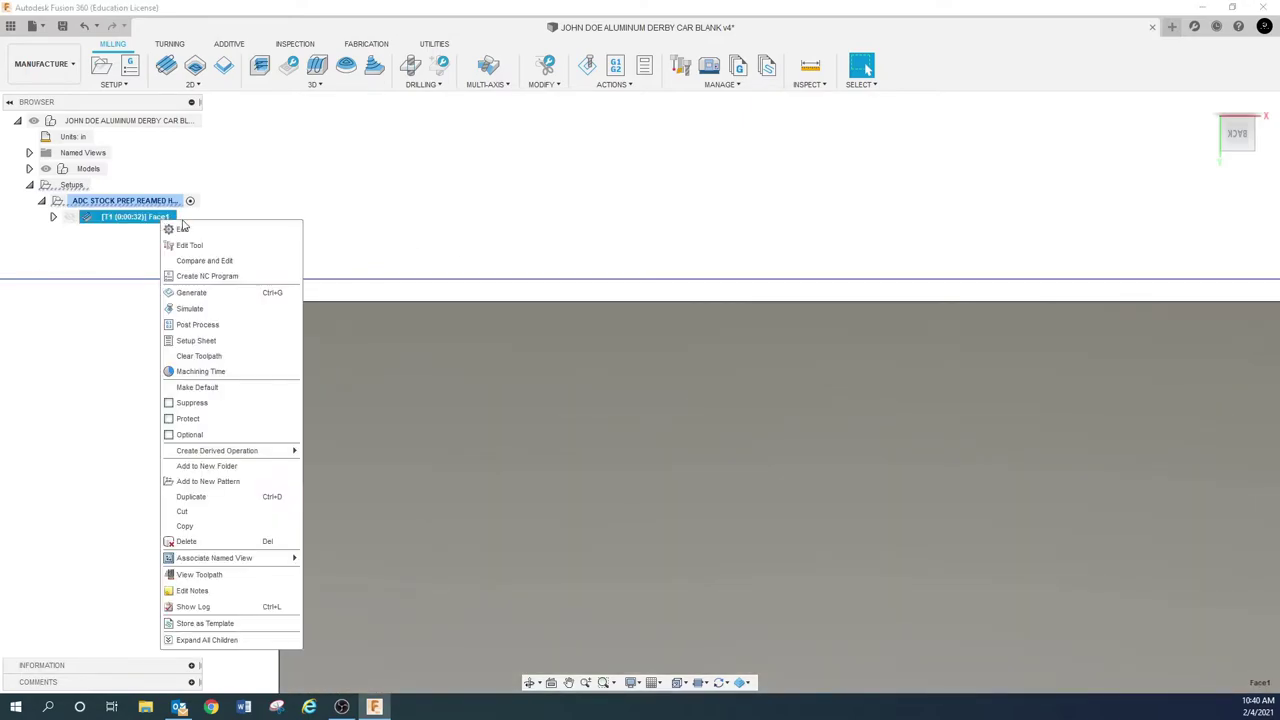
{"action": "left_click", "coordinate": [214, 227]}
{"action": "left_click", "coordinate": [1084, 149]}
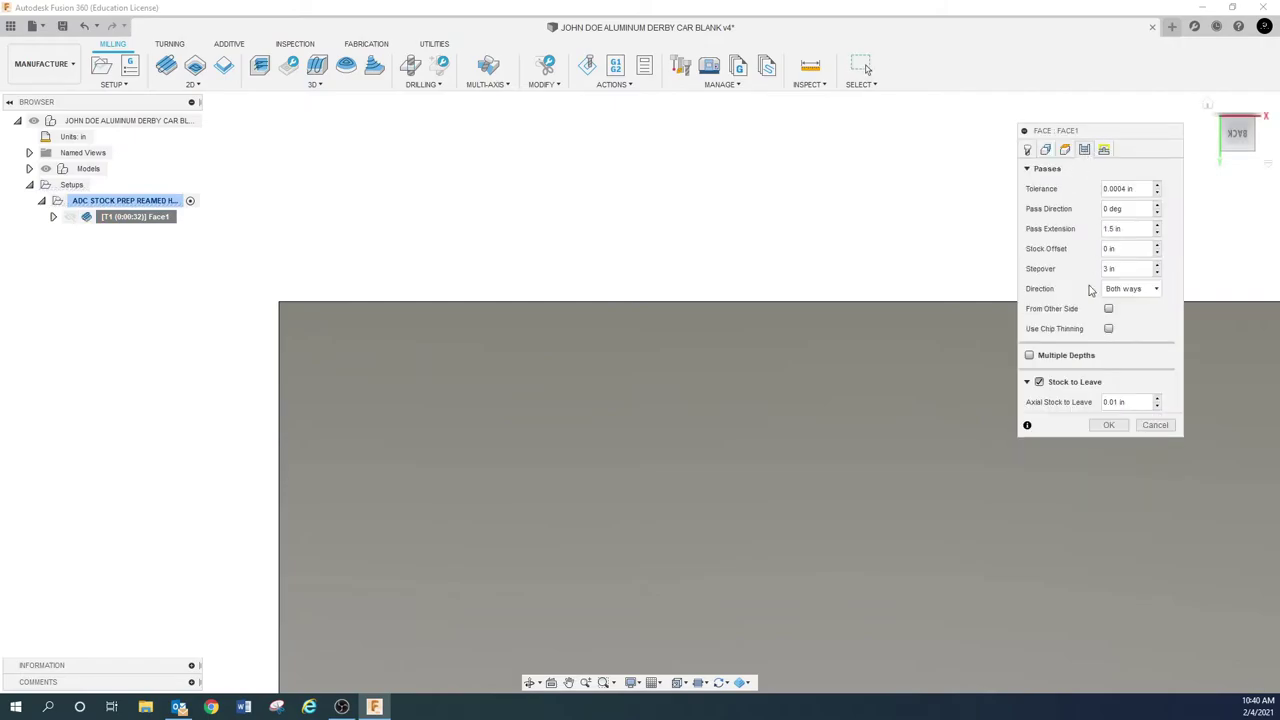
{"action": "left_click", "coordinate": [1039, 382]}
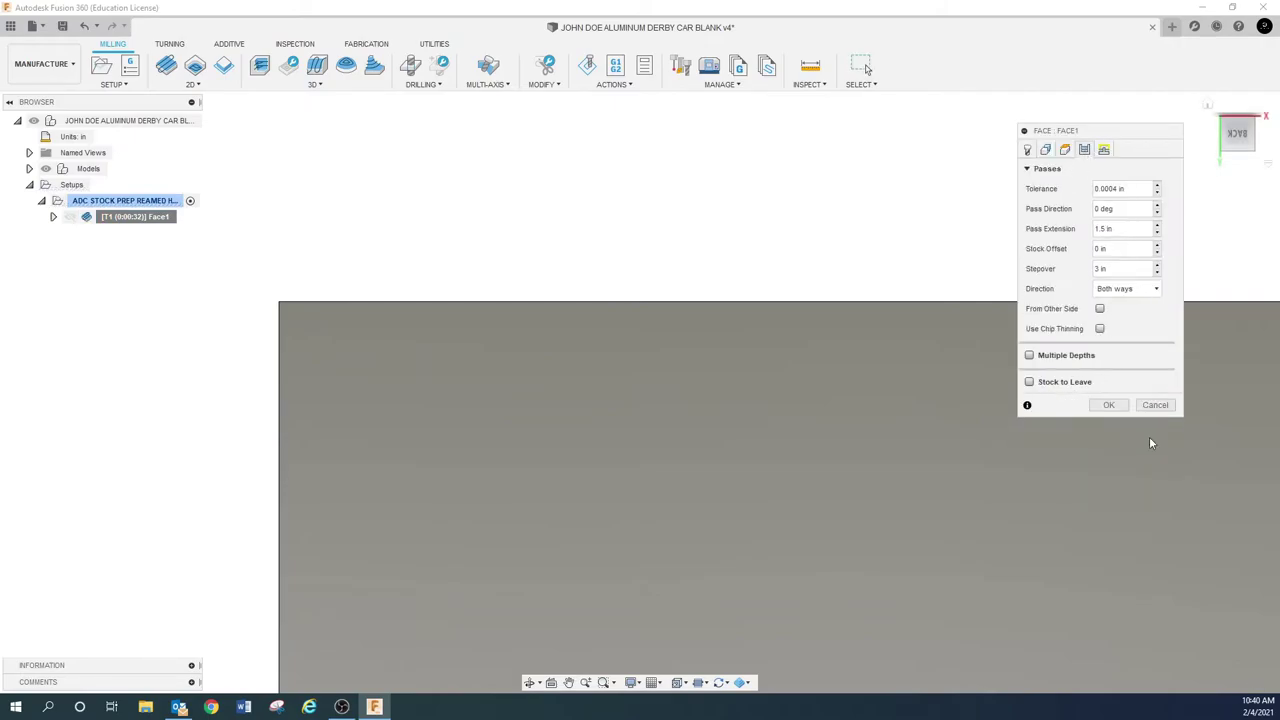
{"action": "left_click", "coordinate": [1107, 404]}
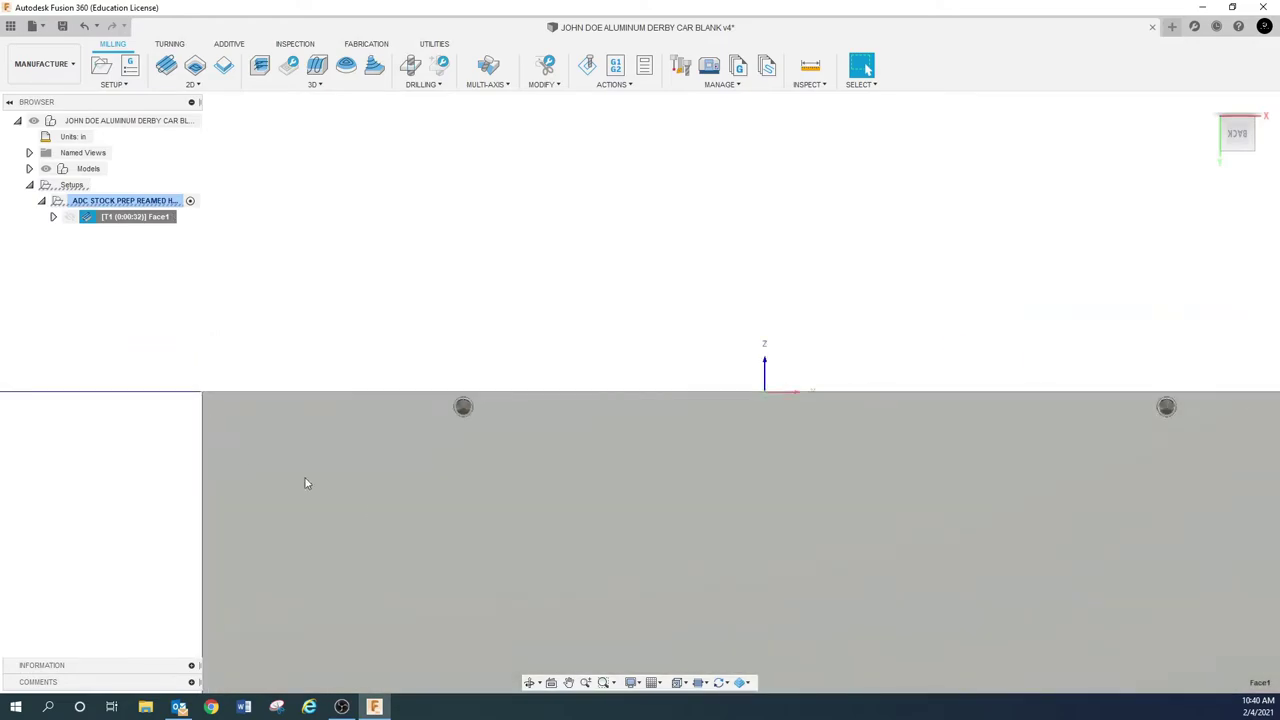
{"action": "left_click", "coordinate": [568, 682]}
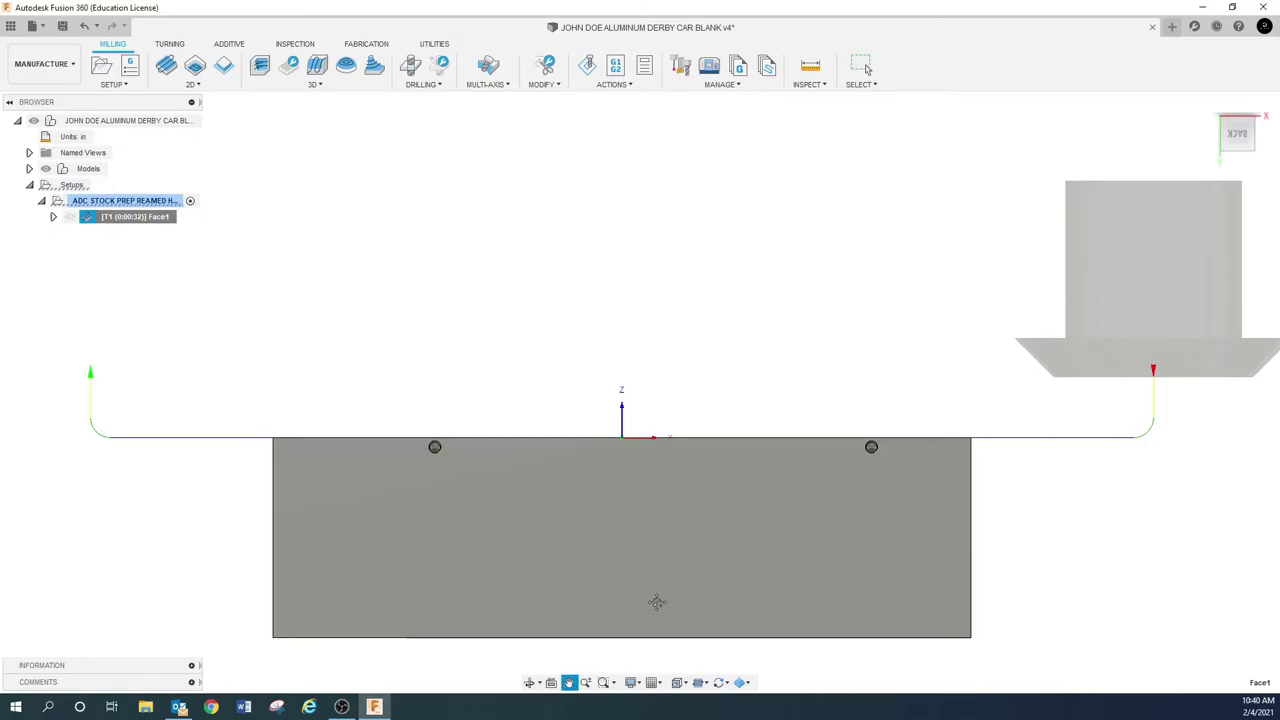
{"action": "left_click_drag", "start_coordinate": [657, 602], "coordinate": [774, 469]}
{"action": "scroll", "coordinate": [774, 469], "scroll_direction": "down", "scroll_amount": 2}
{"action": "mouse_move", "coordinate": [771, 491]}
{"action": "middle_mouse_down", "text": "shift"}
{"action": "mouse_move", "coordinate": [757, 466]}
{"action": "mouse_move", "coordinate": [770, 502]}
{"action": "middle_mouse_up", "text": "shift"}
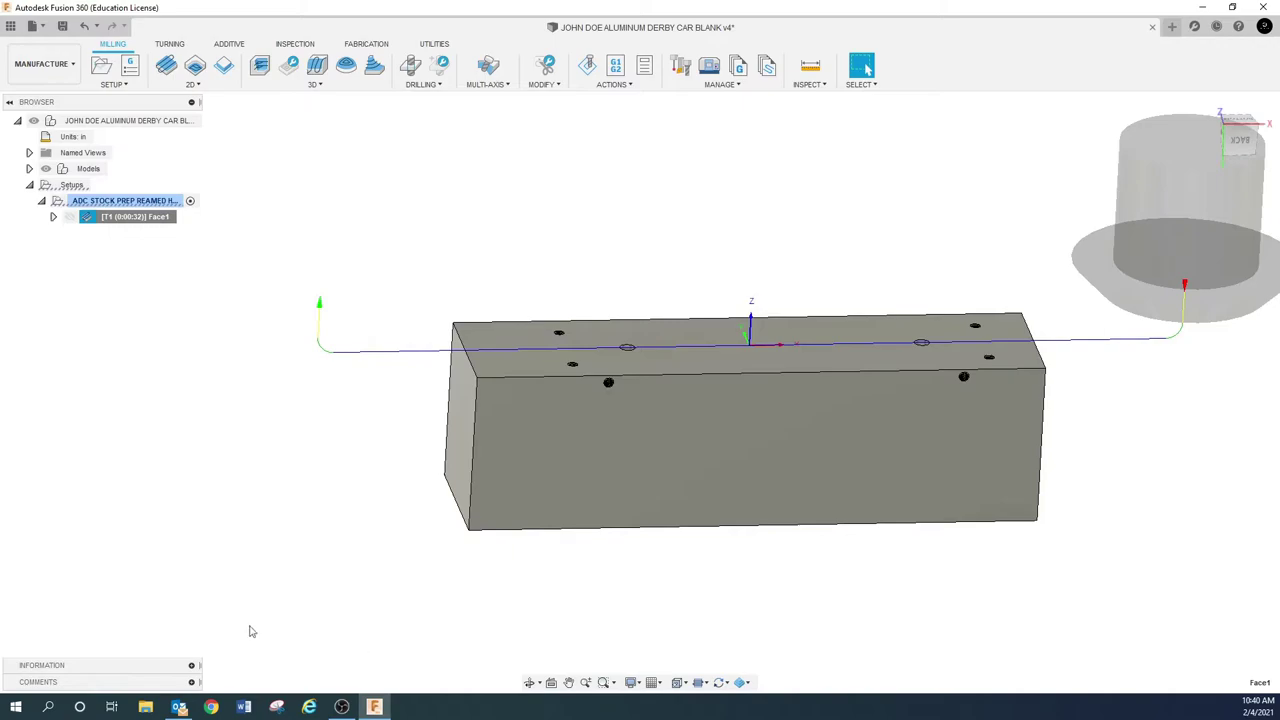
Regenerate the toolpath of the Face operation.
{"action": "right_click", "coordinate": [141, 218]}
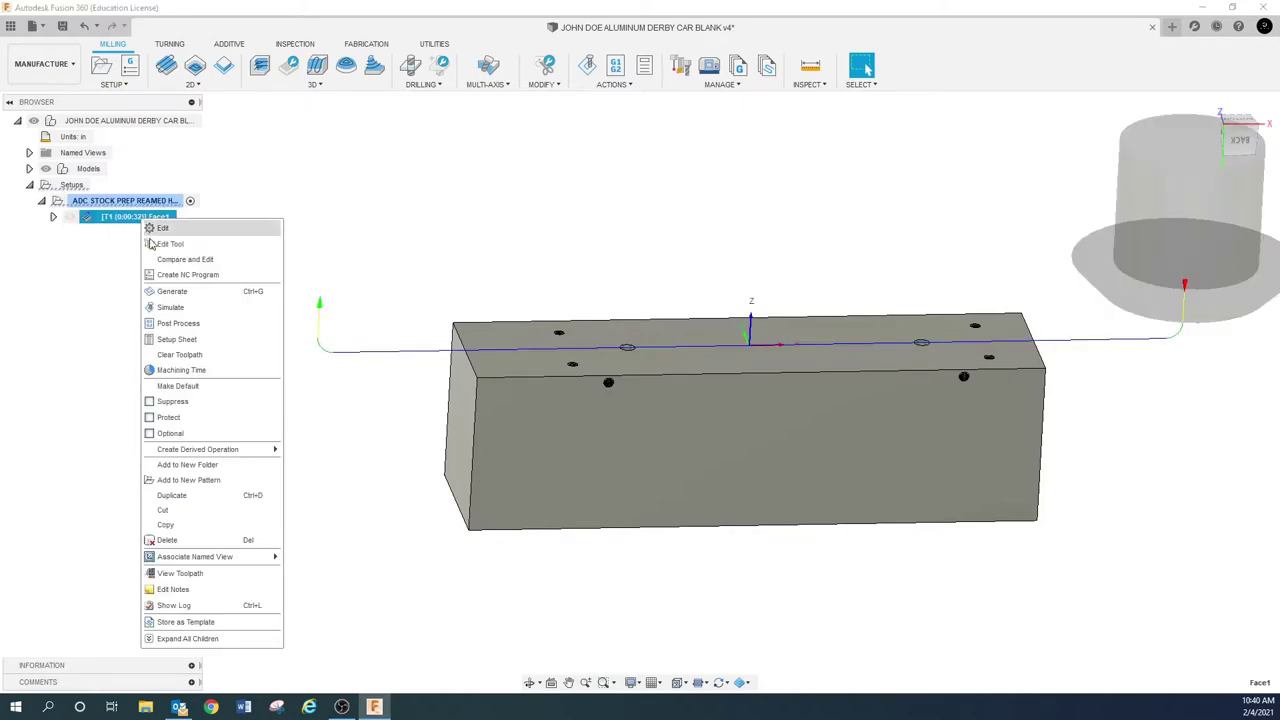
{"action": "left_click", "coordinate": [170, 291]}
{"action": "left_click", "coordinate": [692, 372]}
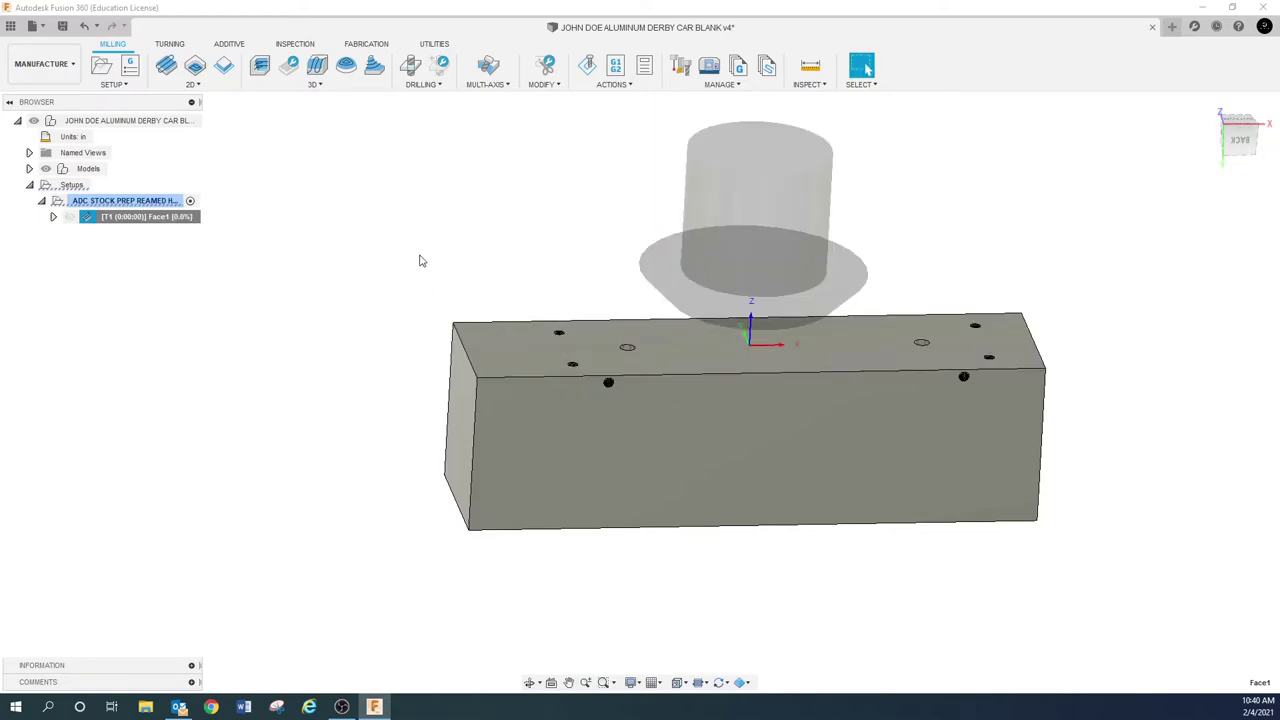
{"action": "right_click", "coordinate": [152, 219]}
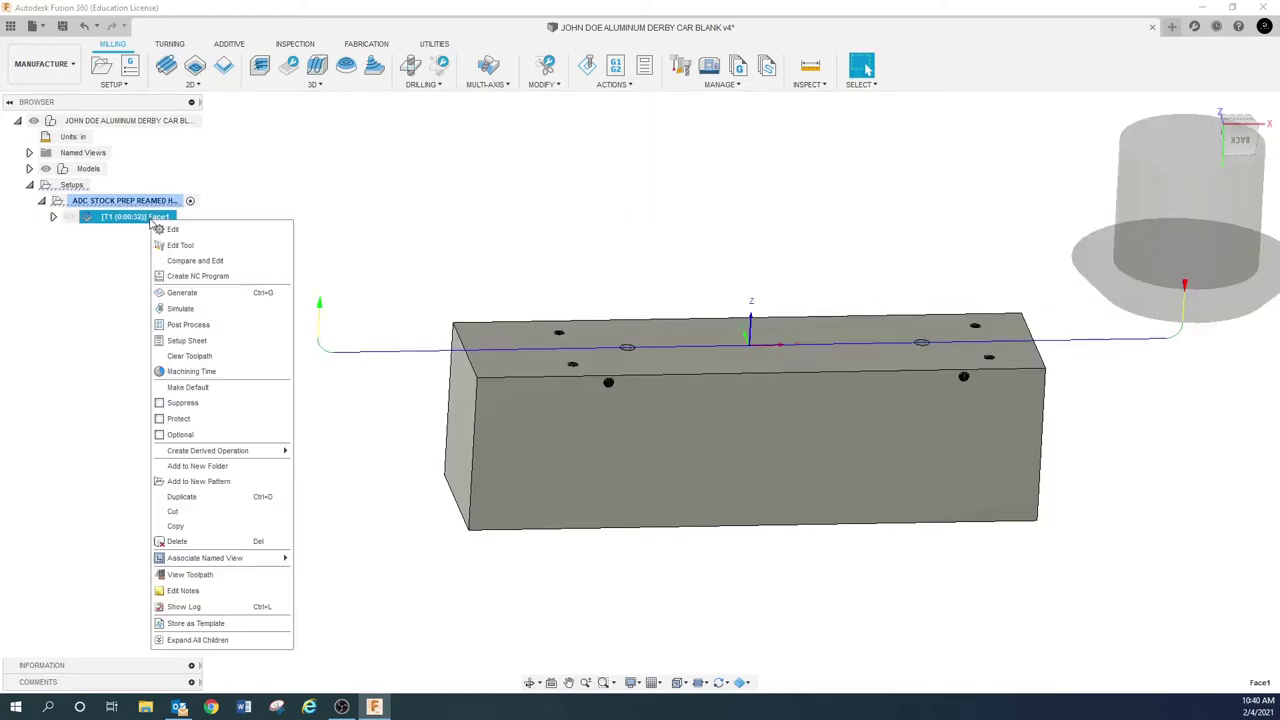
{"action": "left_click", "coordinate": [180, 293]}
{"action": "left_click", "coordinate": [686, 372]}
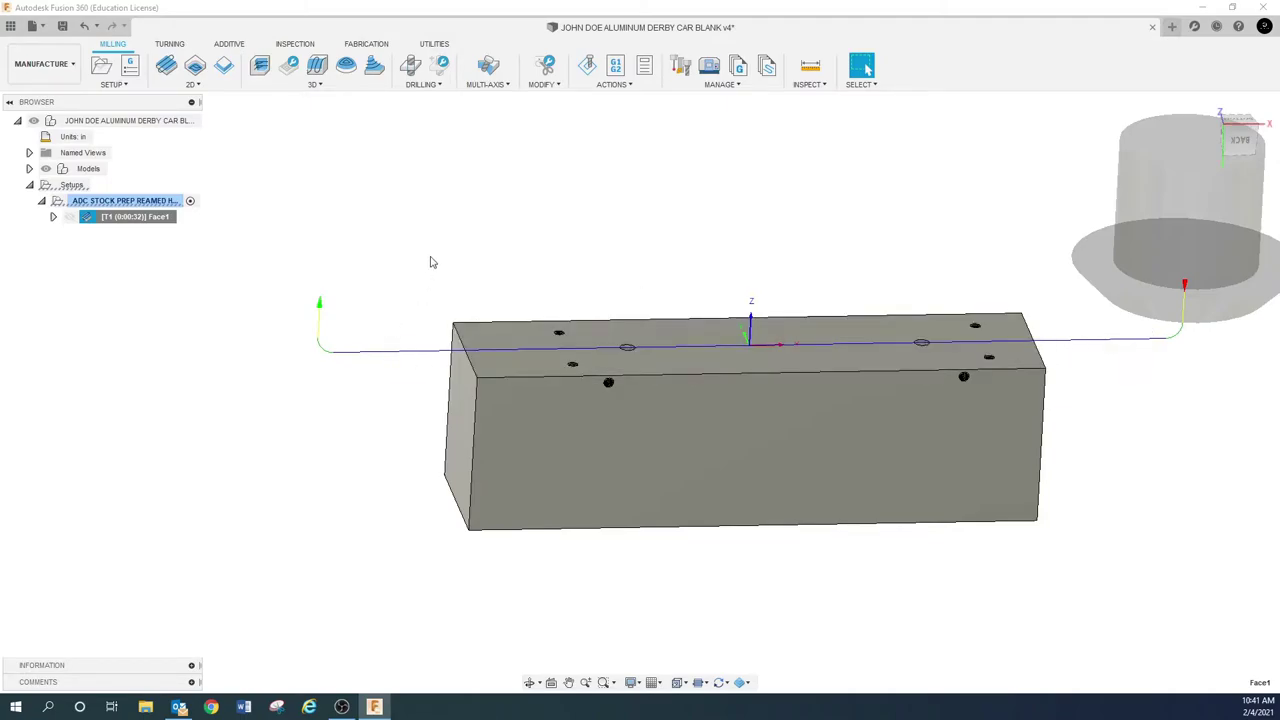
Check the regenerated Face toolpath over the block, and look over the block's top, back and end faces.
{"action": "left_click", "coordinate": [331, 234]}
{"action": "left_click", "coordinate": [149, 217]}
{"action": "middle_click_drag", "start_coordinate": [351, 277], "coordinate": [397, 286], "text": "shift"}
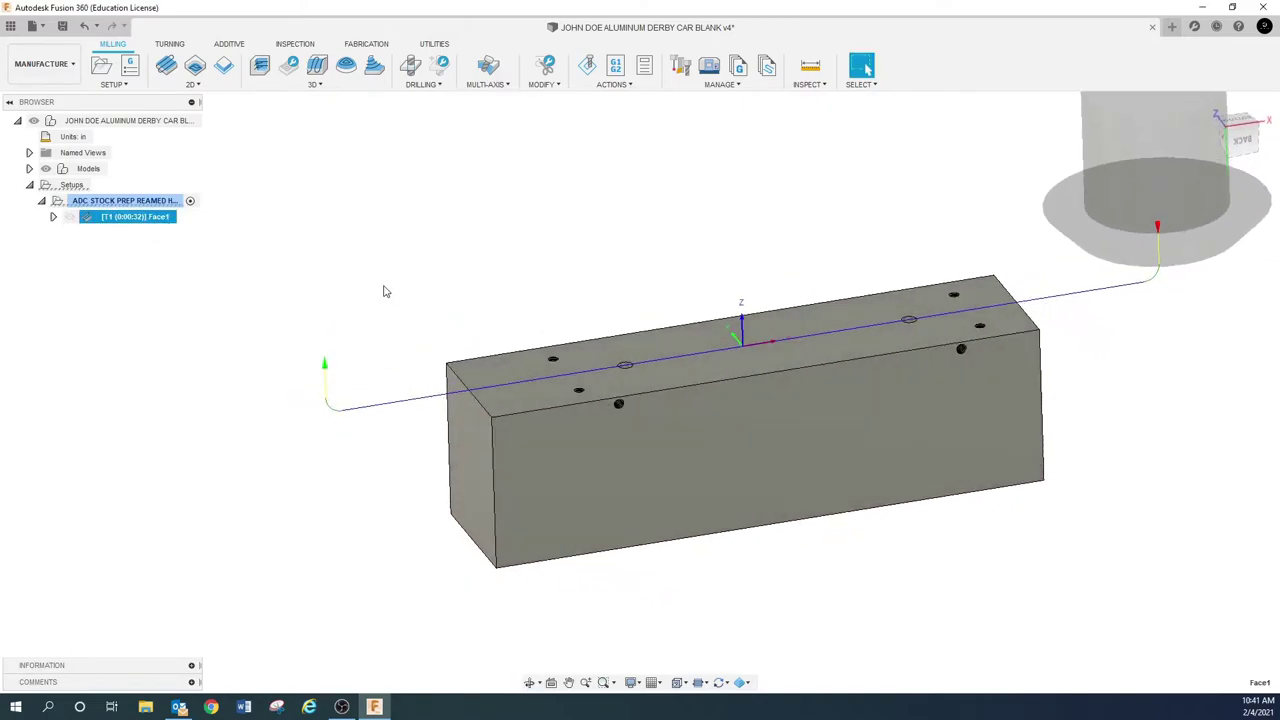
{"action": "left_click", "coordinate": [384, 290]}
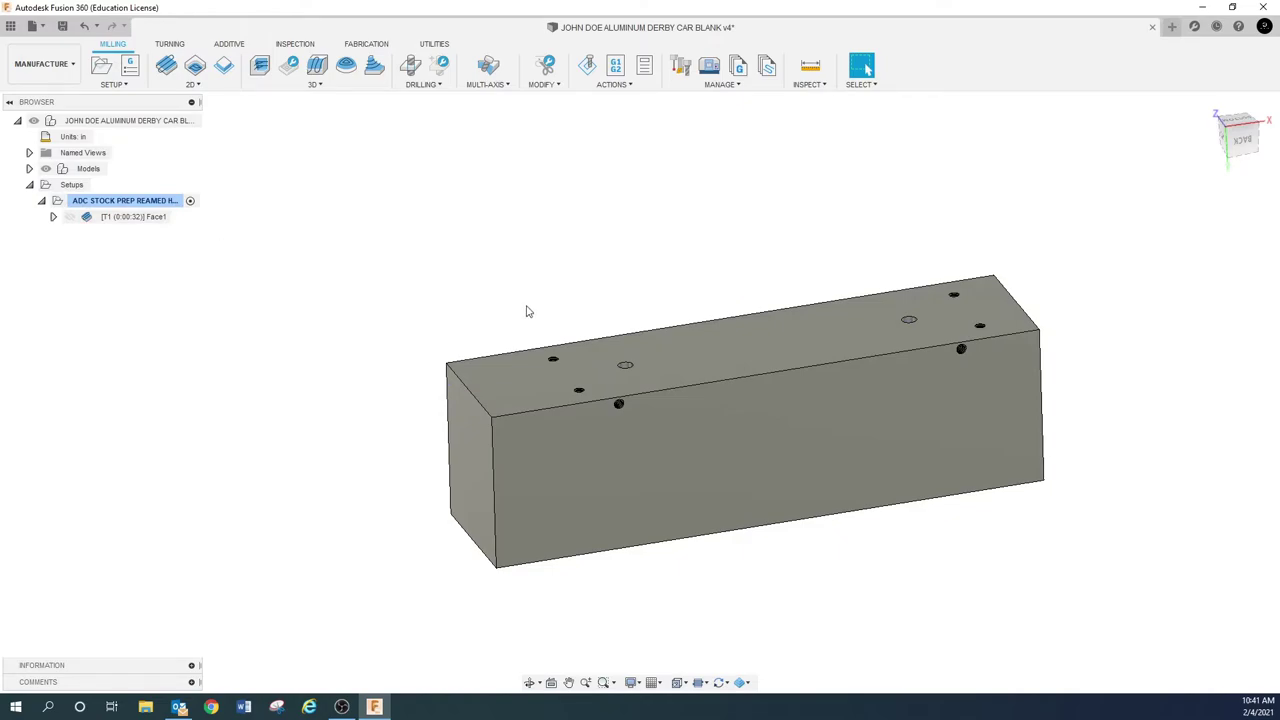
{"action": "middle_click_drag", "start_coordinate": [526, 309], "coordinate": [532, 325], "text": "shift"}
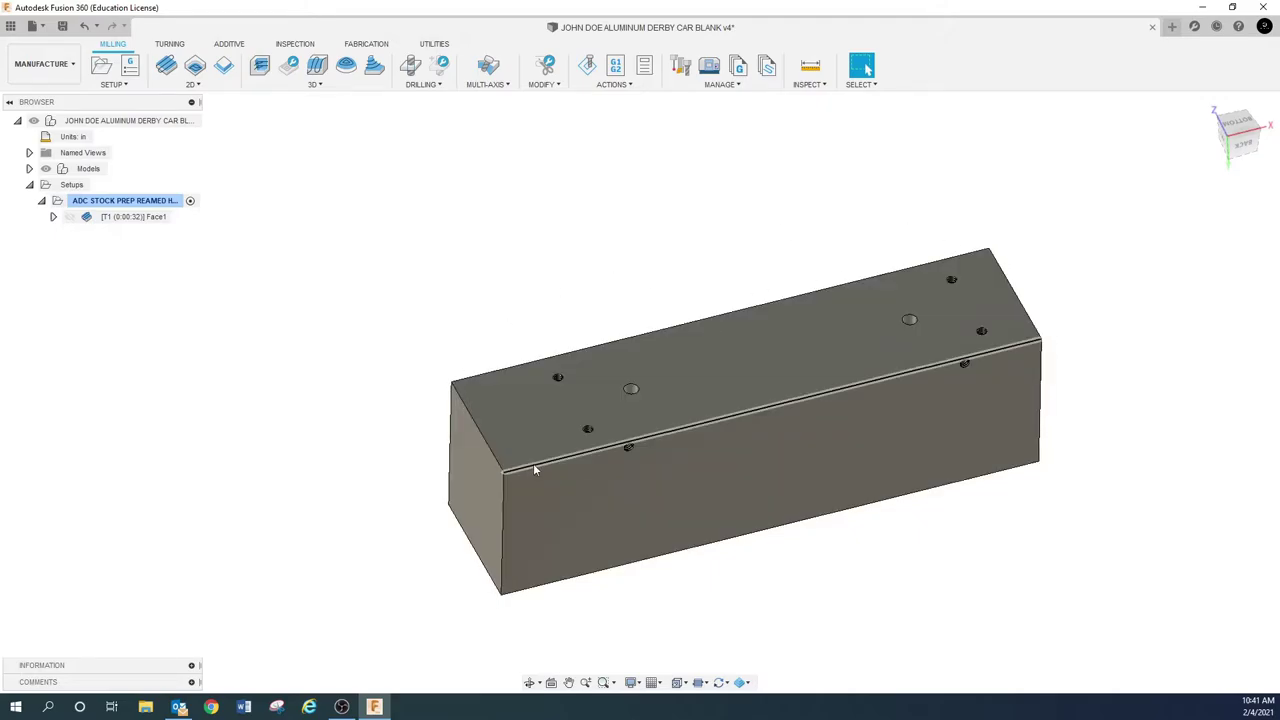
{"action": "mouse_move", "coordinate": [576, 491]}
{"action": "middle_mouse_down", "text": "shift"}
{"action": "mouse_move", "coordinate": [666, 486]}
{"action": "mouse_move", "coordinate": [598, 481]}
{"action": "middle_mouse_up", "text": "shift"}
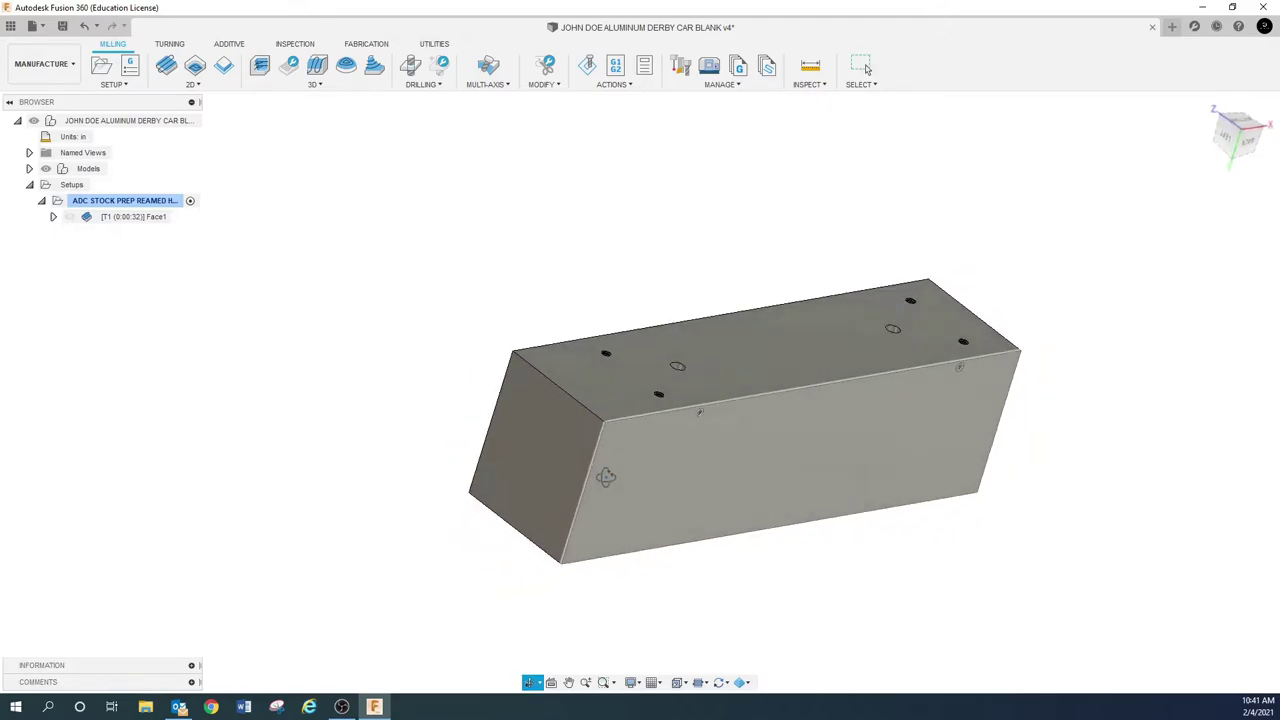
Create a new 2D Adaptive Clearing operation in the ADC stock prep reamed hole setup.
{"action": "scroll", "coordinate": [704, 421], "scroll_direction": "up", "scroll_amount": 5}
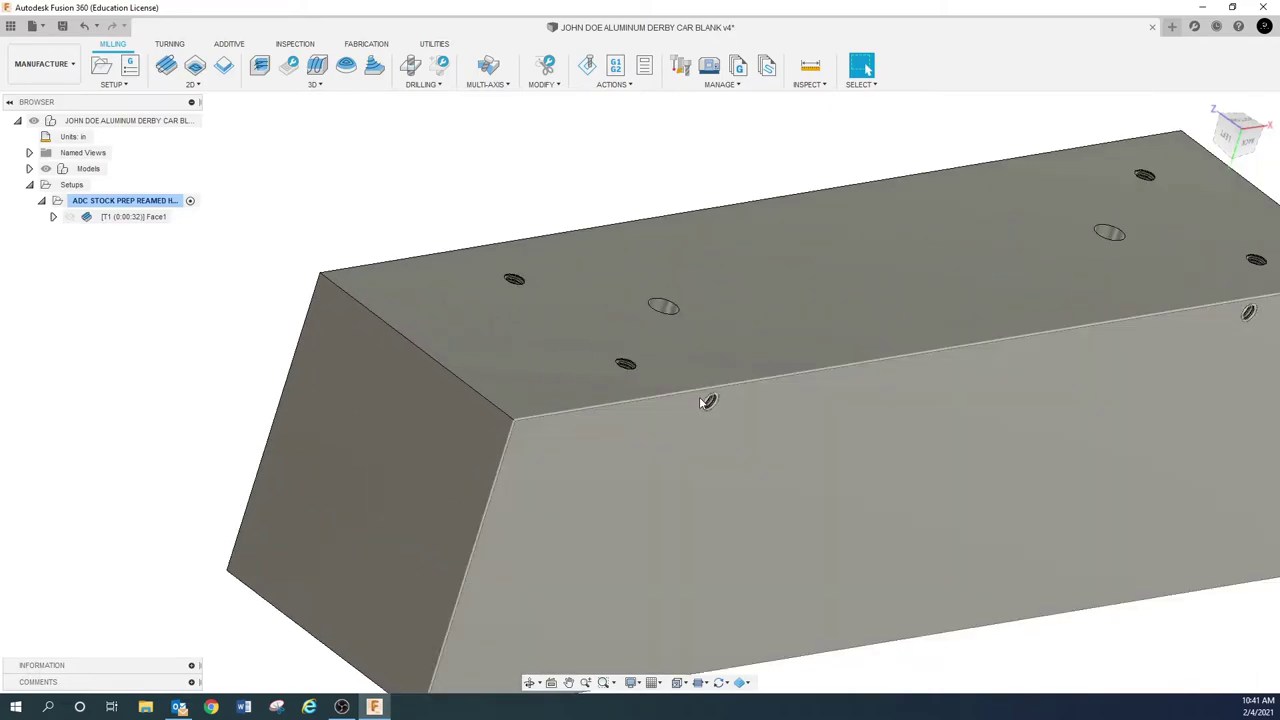
{"action": "scroll", "coordinate": [818, 411], "scroll_direction": "down", "scroll_amount": 5}
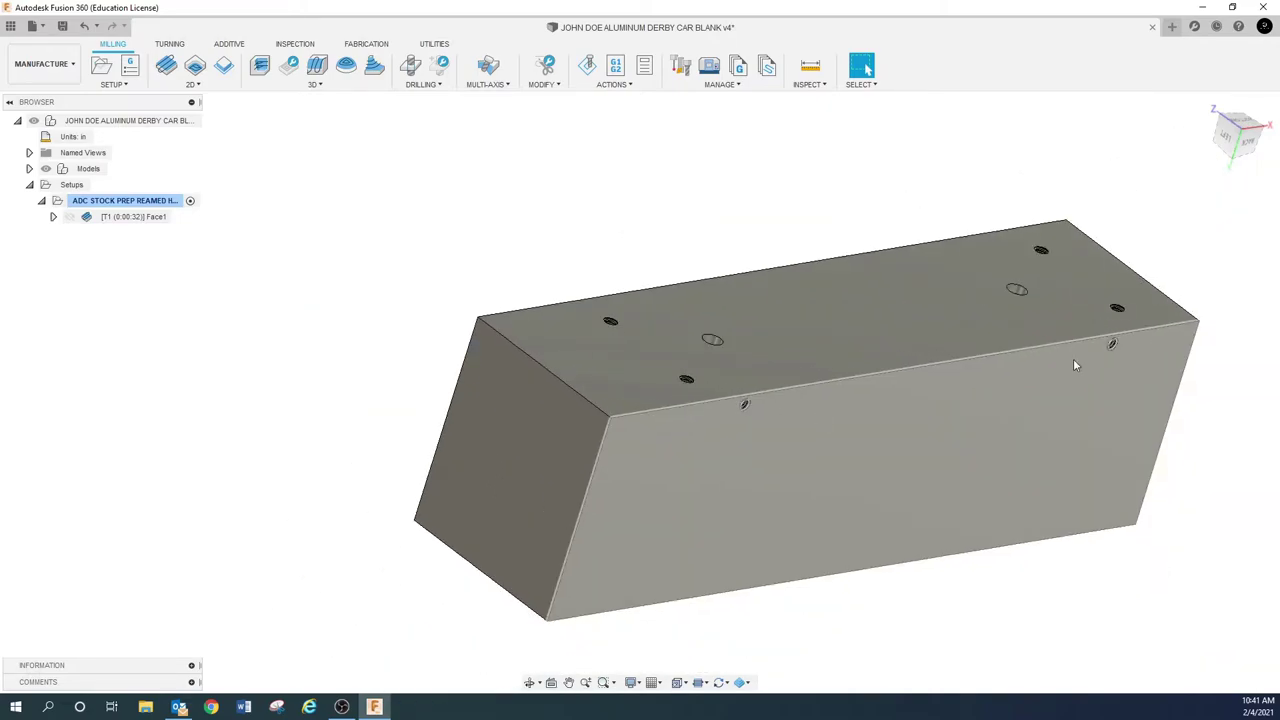
{"action": "middle_click_drag", "start_coordinate": [1073, 358], "coordinate": [442, 465], "text": "shift"}
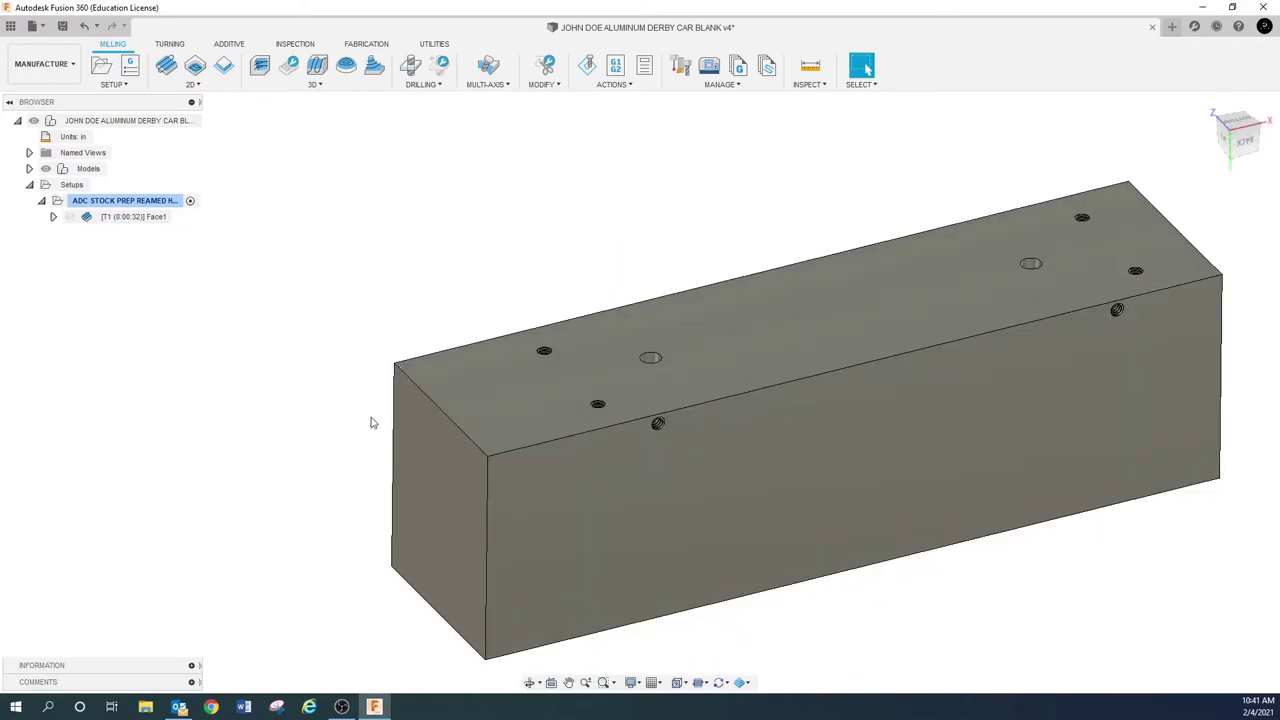
{"action": "left_click", "coordinate": [140, 204]}
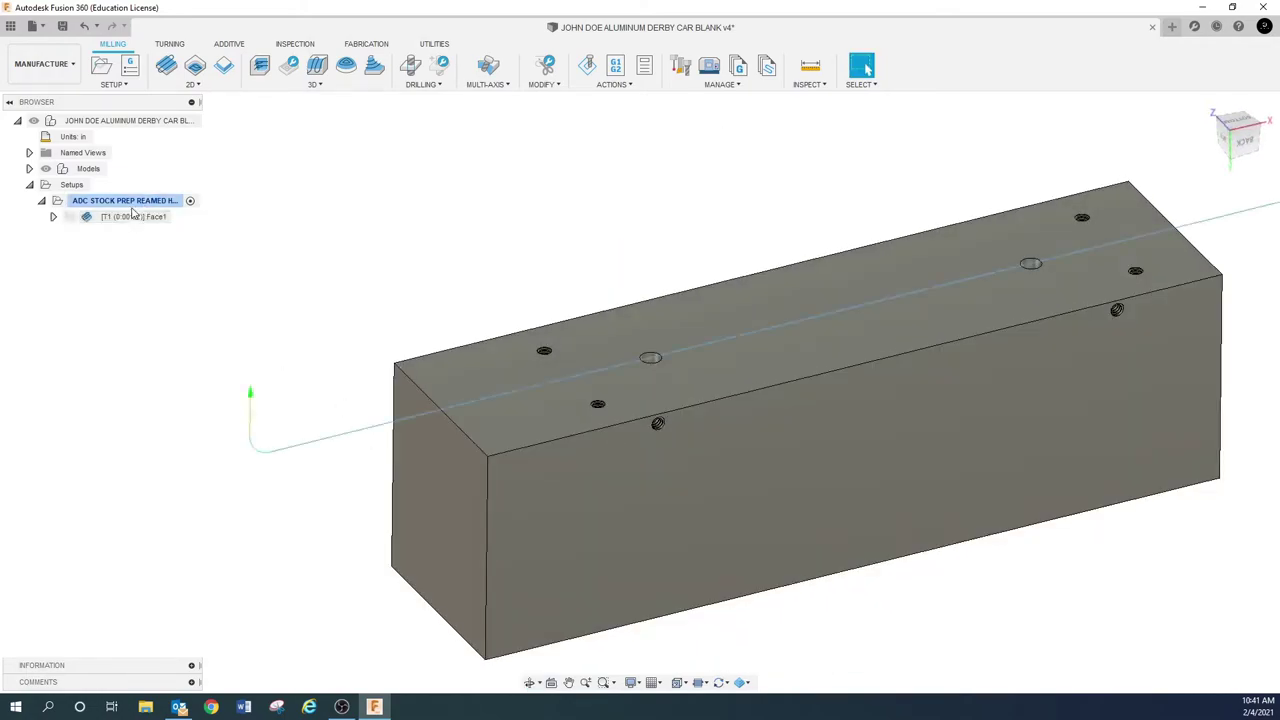
{"action": "right_click", "coordinate": [134, 205]}
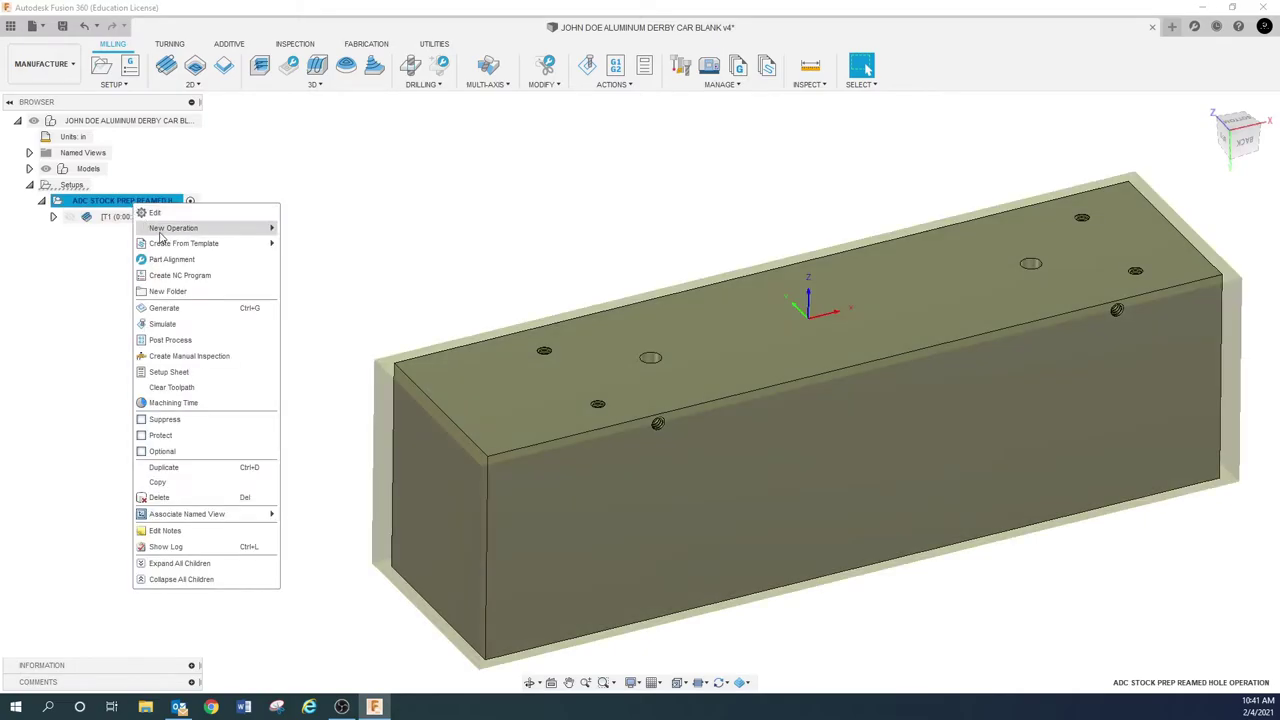
{"action": "mouse_move", "coordinate": [185, 228]}
{"action": "mouse_move", "coordinate": [323, 247]}
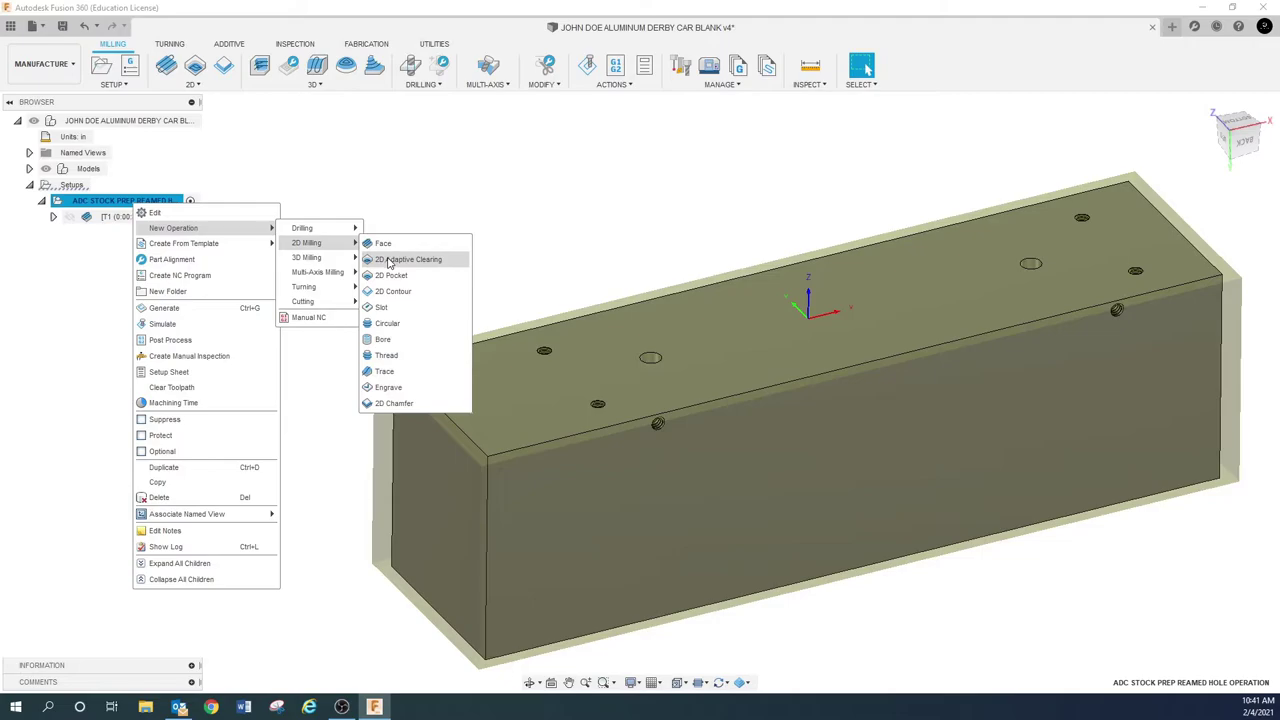
{"action": "left_click", "coordinate": [389, 261]}
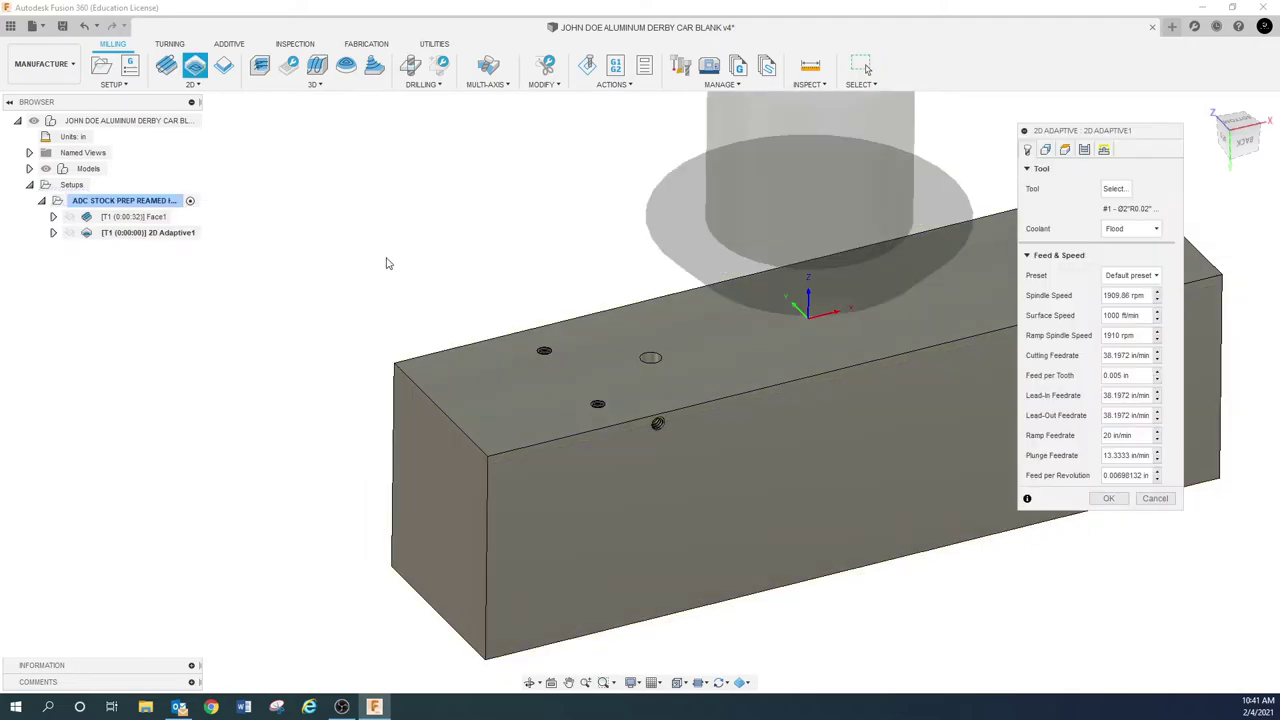
Add a new flat end mill to the derby car blank document's tool library with the description ".500 ROUGH".
{"action": "left_click", "coordinate": [1114, 192]}
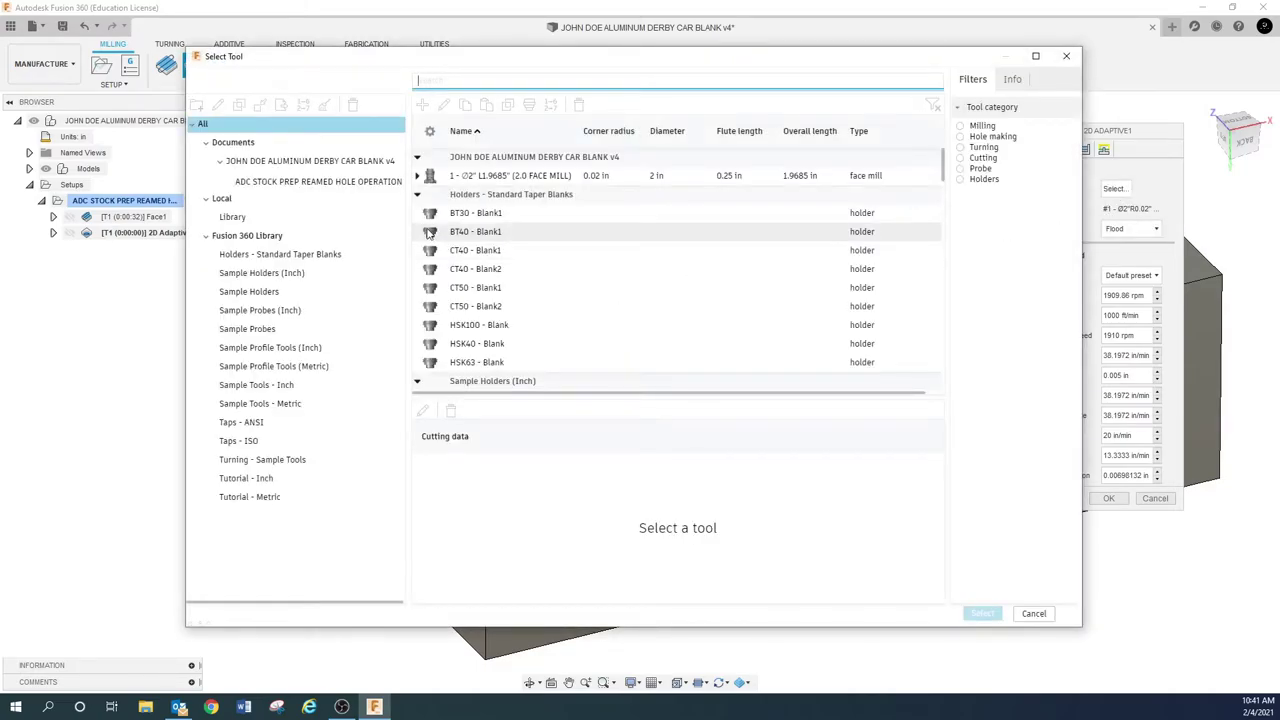
{"action": "left_click", "coordinate": [324, 164]}
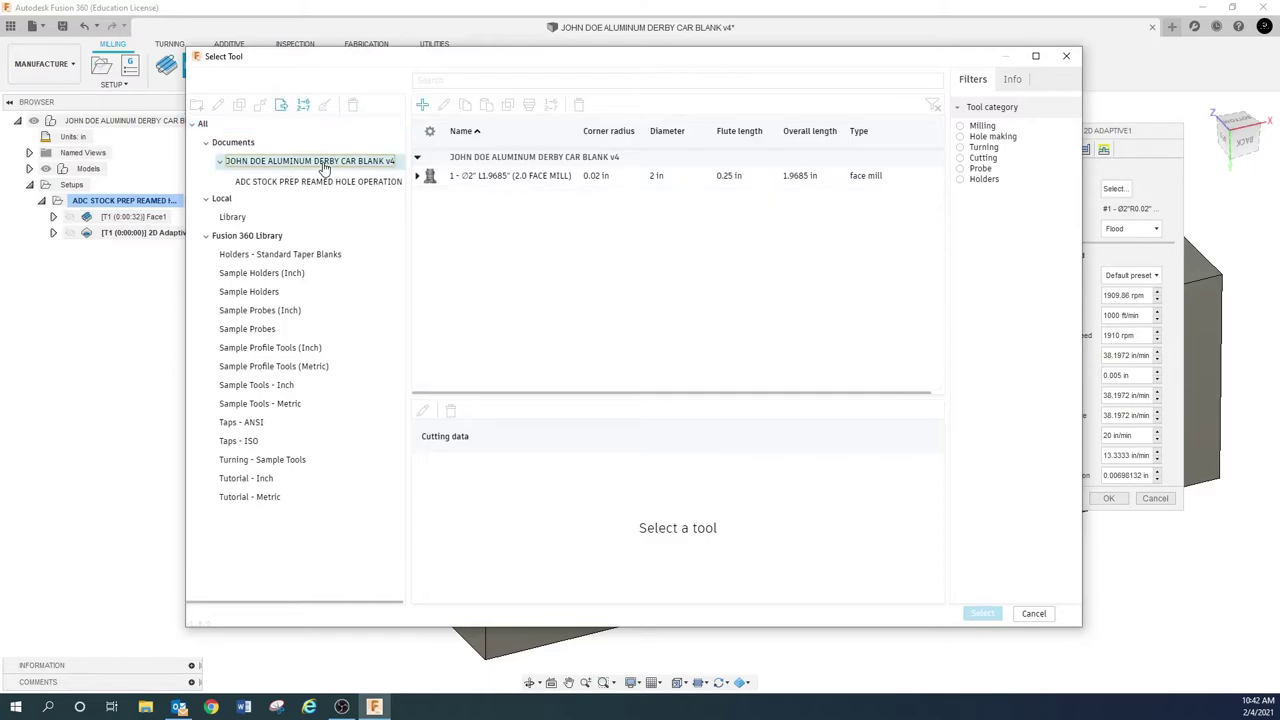
{"action": "left_click", "coordinate": [423, 106]}
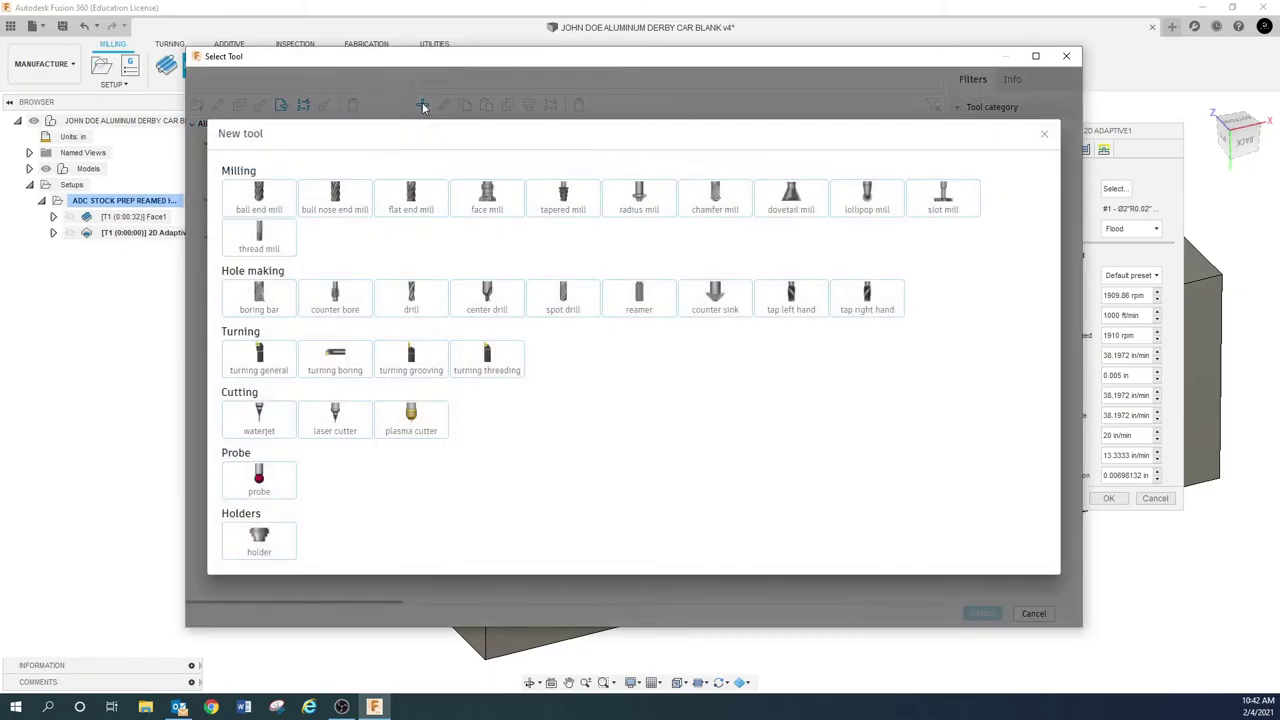
{"action": "left_click", "coordinate": [397, 207]}
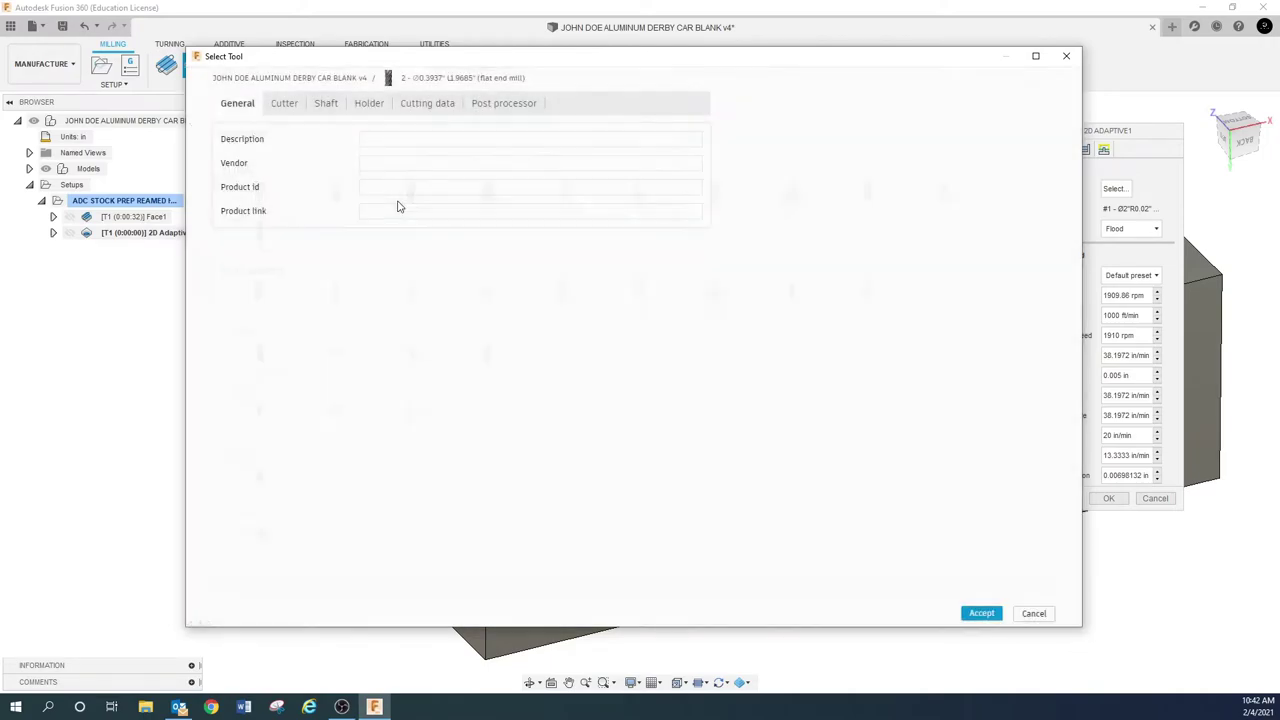
{"action": "left_click", "coordinate": [382, 139]}
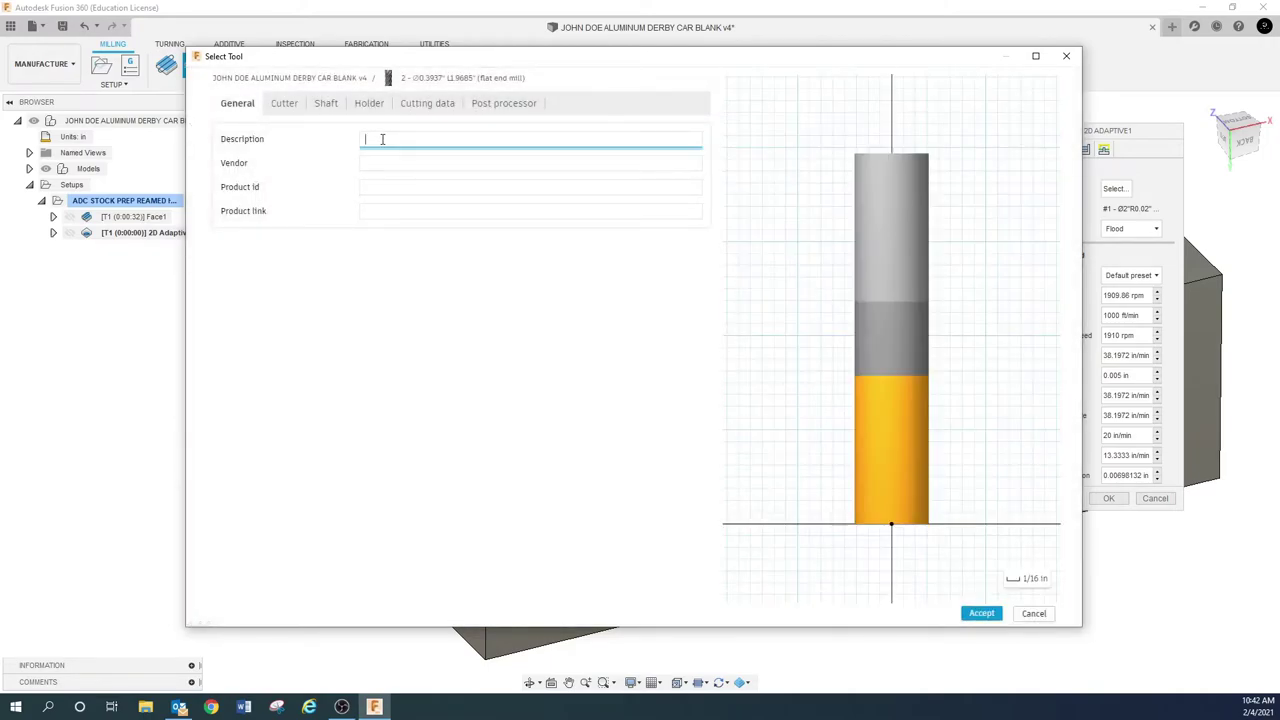
{"action": "type", "text": ".500 ROUGH"}
Set the end mill's cutter material to Carbide and its diameter to 0.50 in.
{"action": "left_click", "coordinate": [288, 104]}
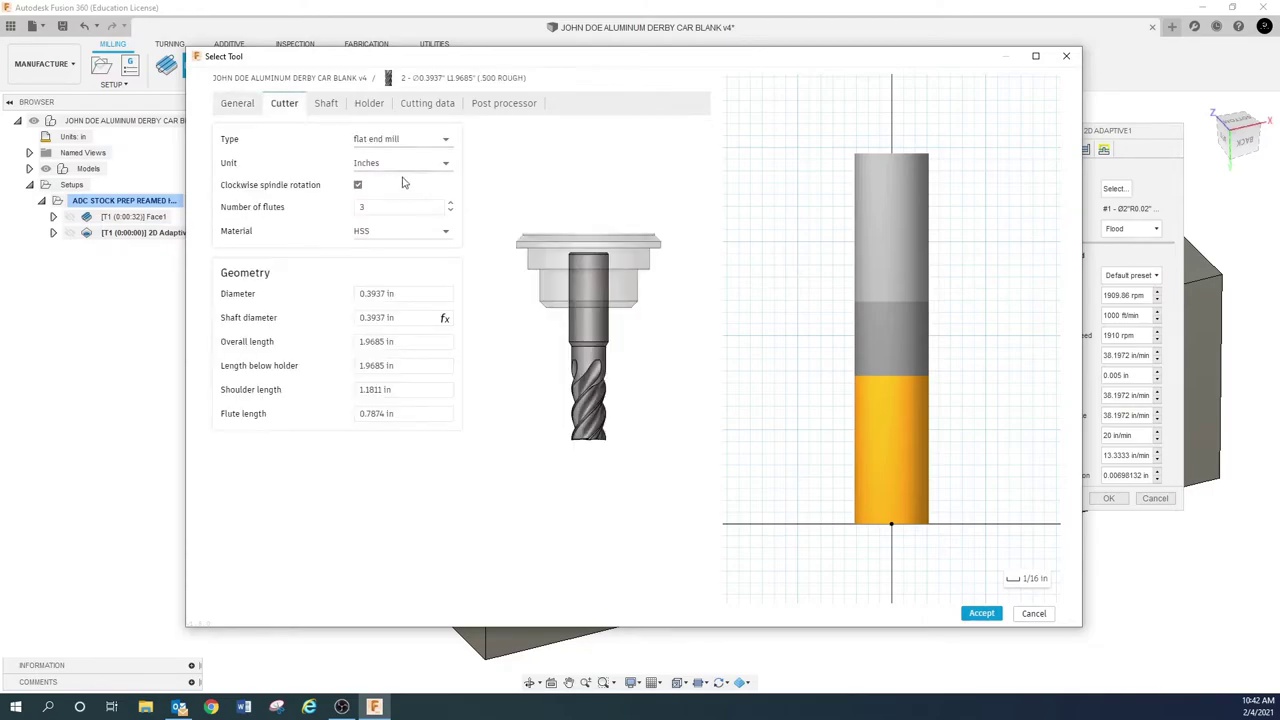
{"action": "left_click", "coordinate": [388, 231]}
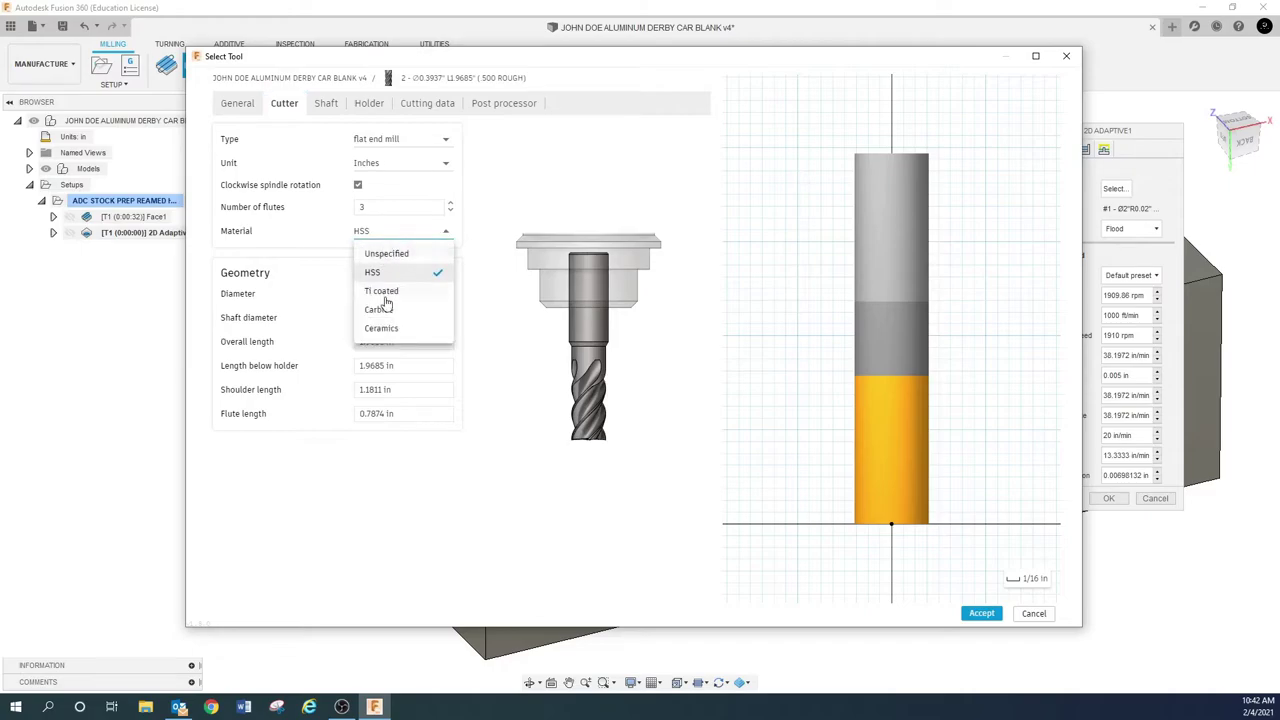
{"action": "left_click", "coordinate": [380, 309]}
{"action": "left_click", "coordinate": [392, 207]}
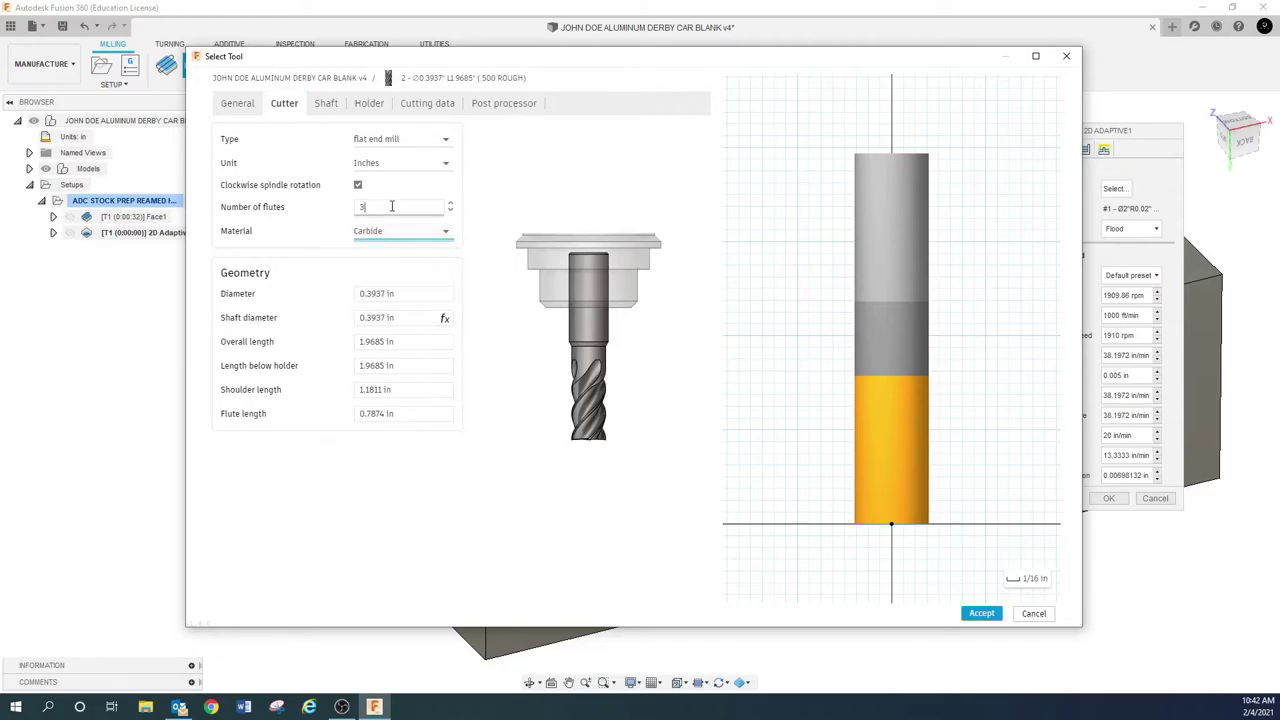
{"action": "left_click", "coordinate": [403, 294]}
{"action": "type", "text": ".50"}
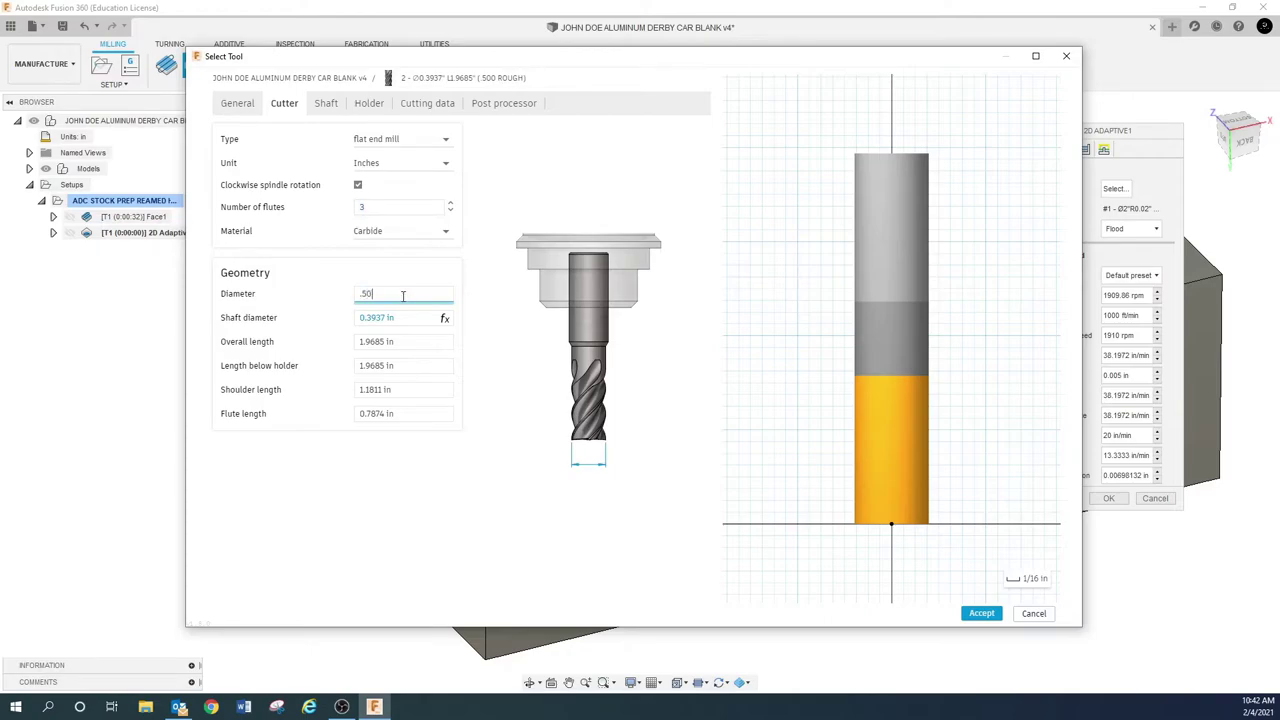
{"action": "left_click", "coordinate": [417, 319]}
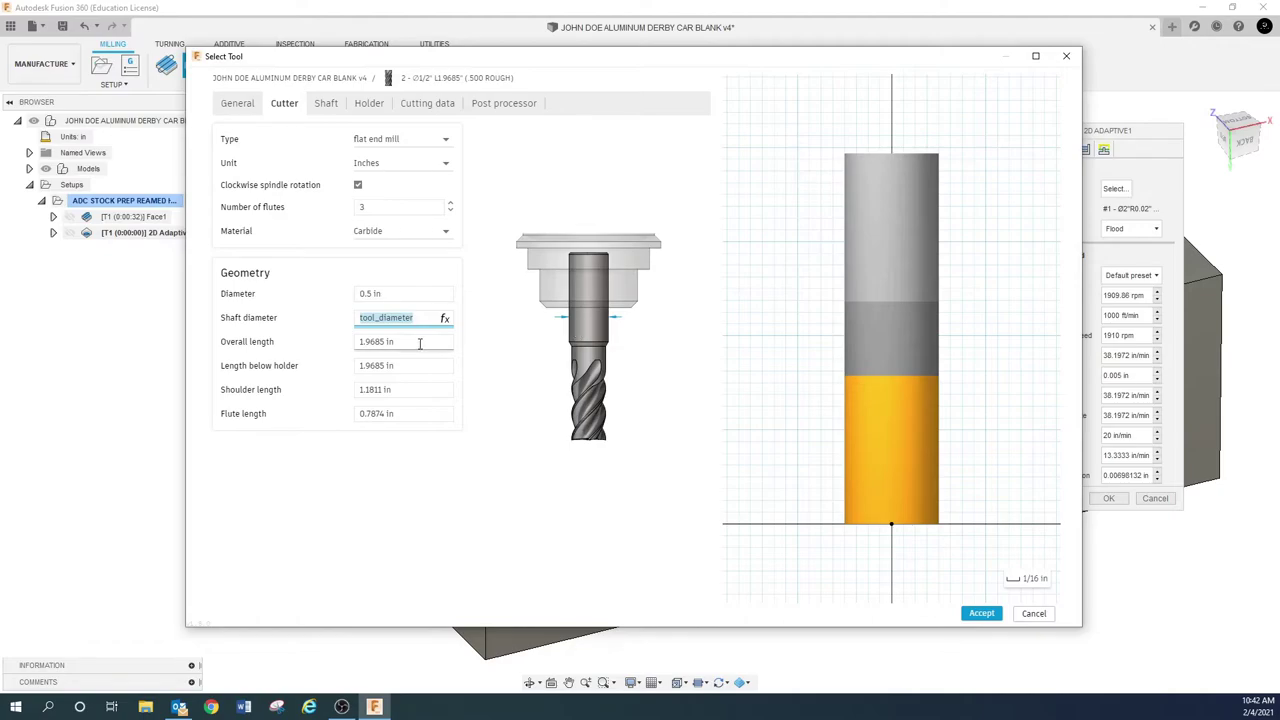
Set the end mill's flute length and shoulder length to 1.0 in each.
{"action": "left_click", "coordinate": [420, 342]}
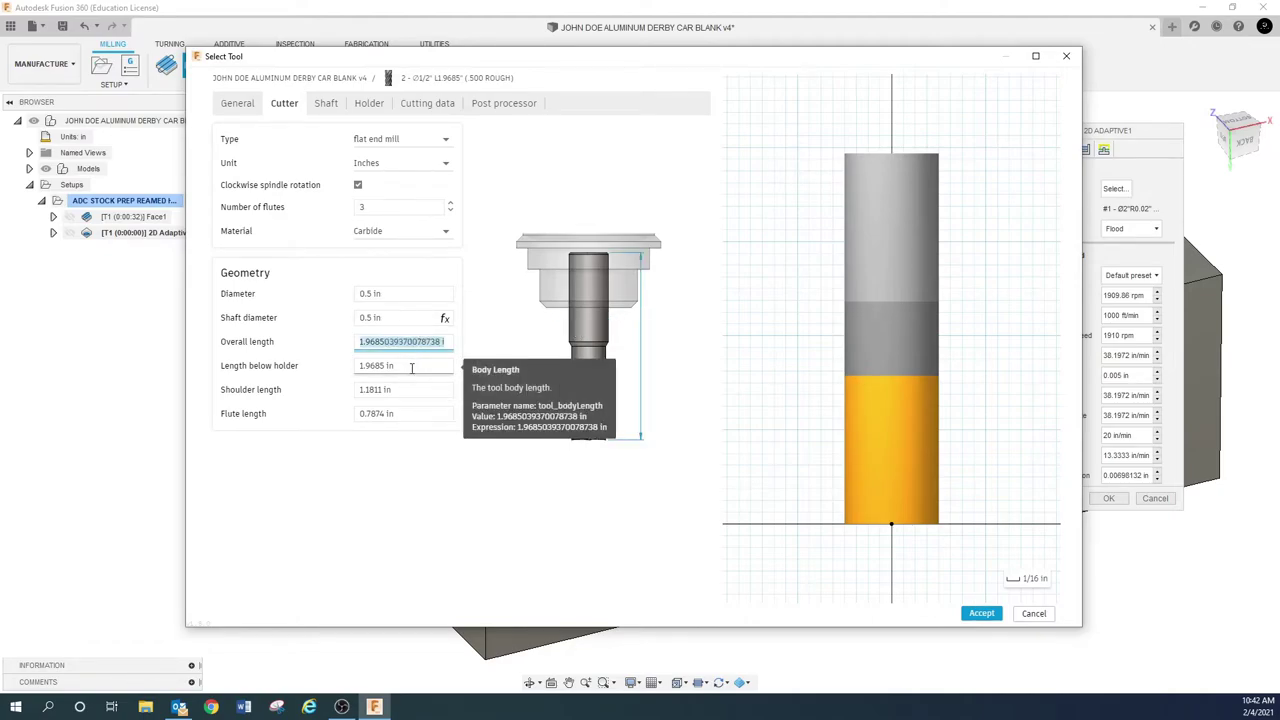
{"action": "left_click", "coordinate": [412, 366]}
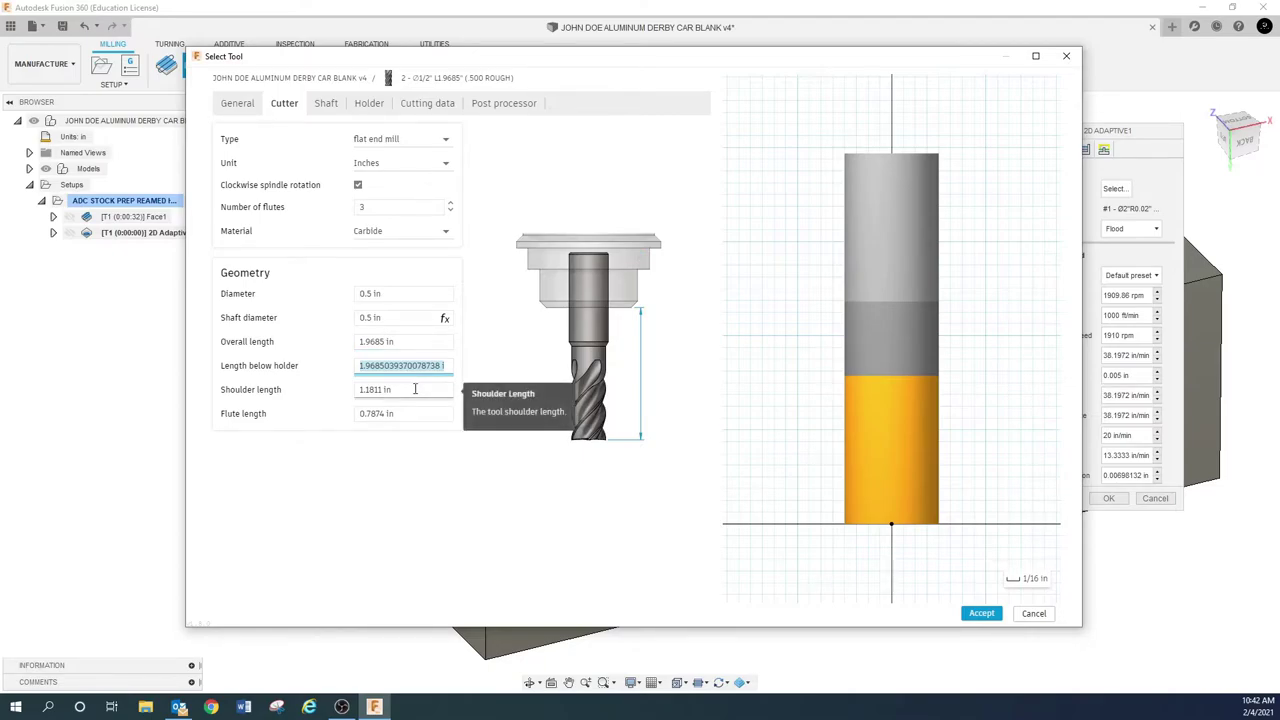
{"action": "left_click", "coordinate": [415, 389]}
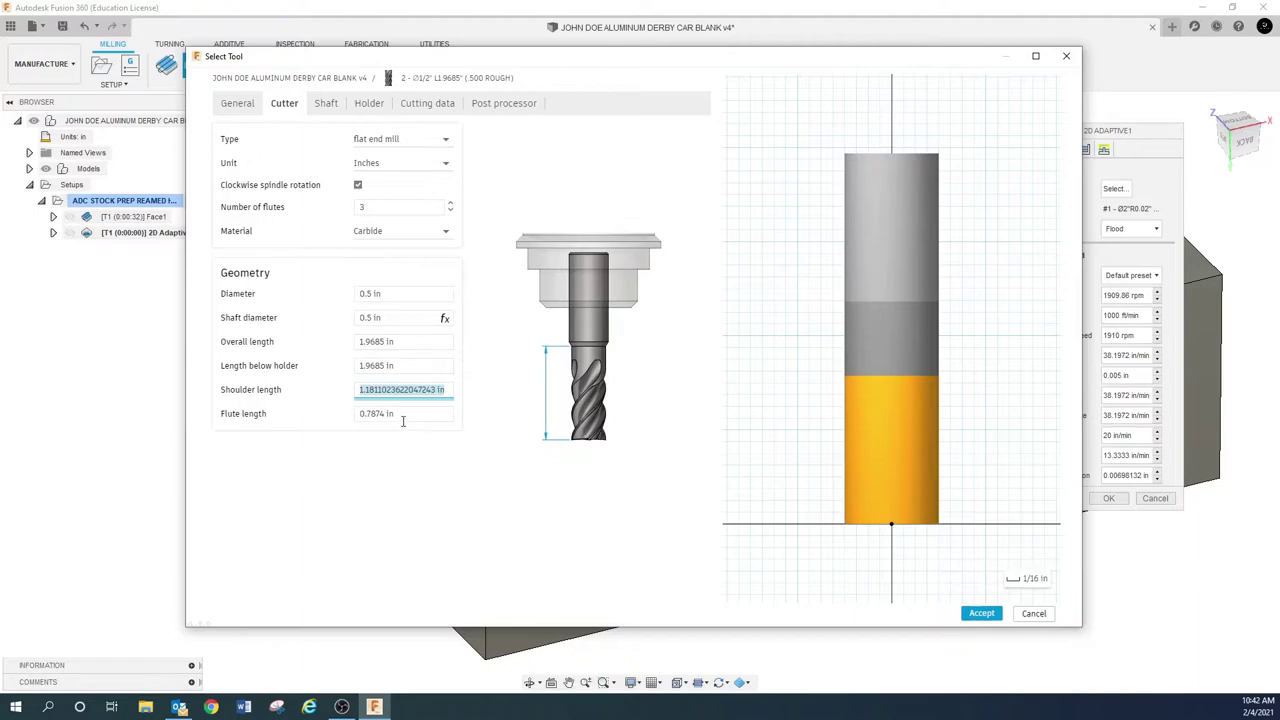
{"action": "left_click", "coordinate": [408, 413]}
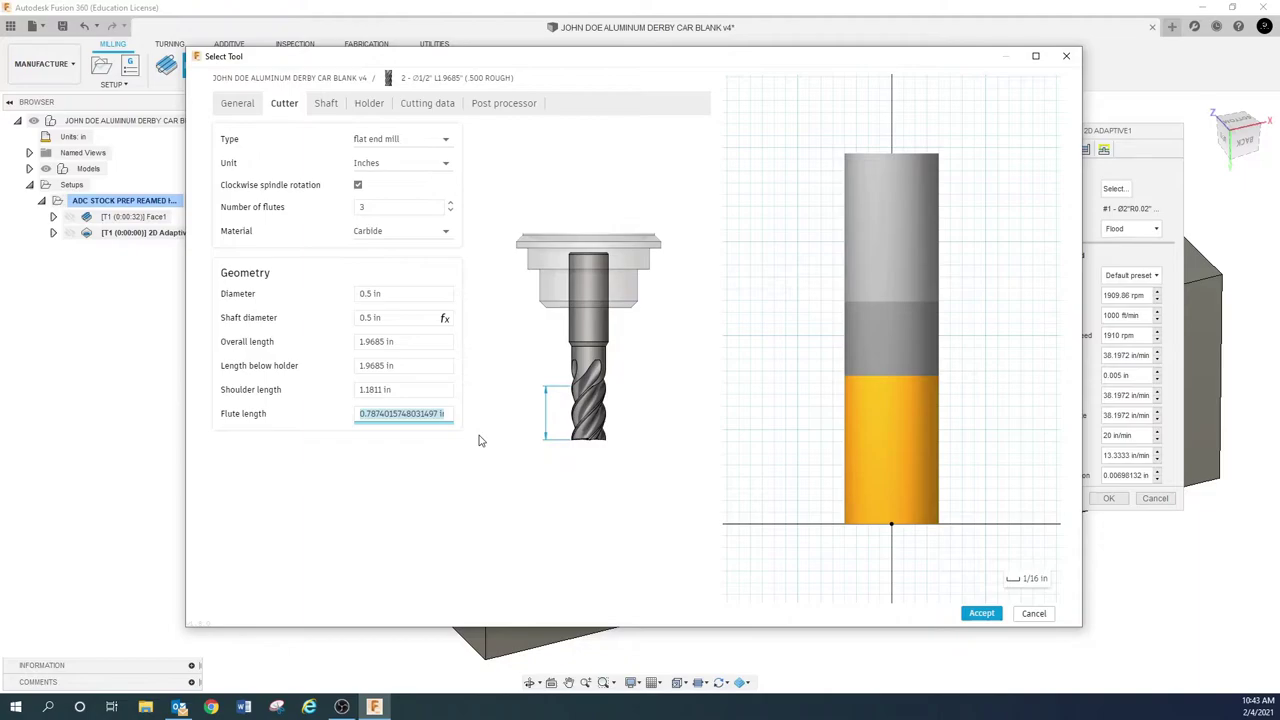
{"action": "type", "text": "1.0"}
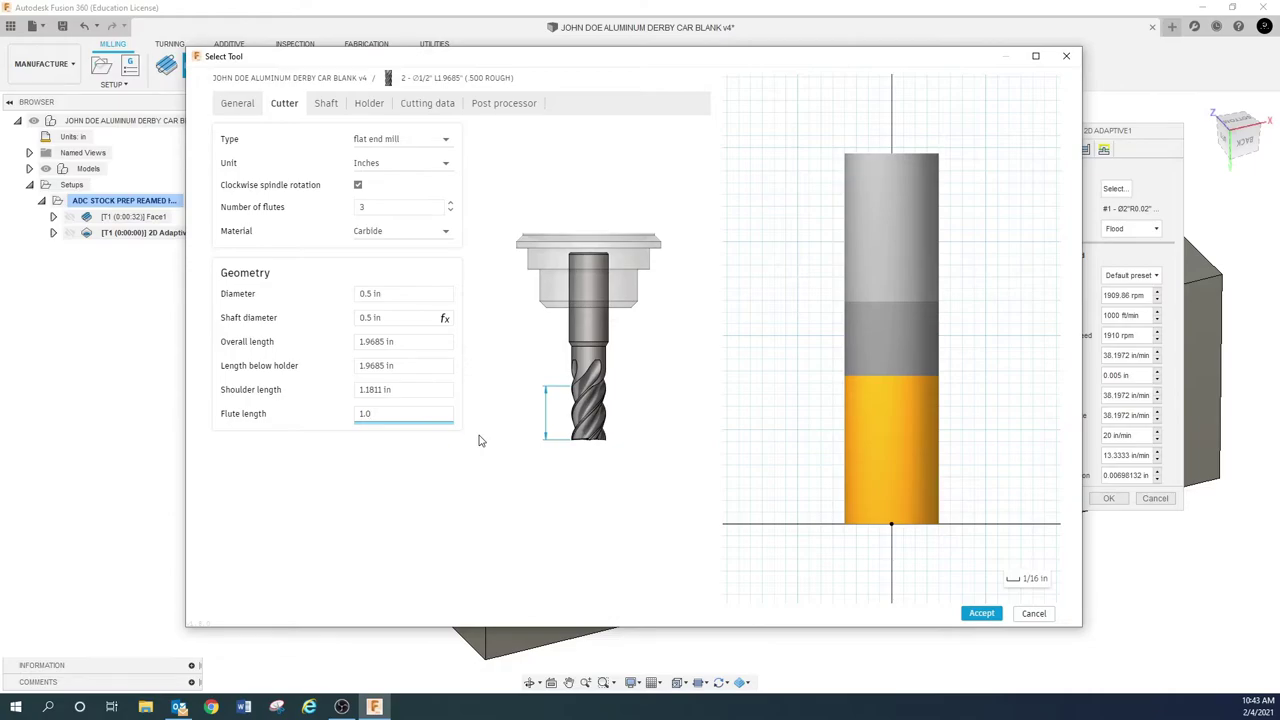
{"action": "left_click", "coordinate": [418, 389]}
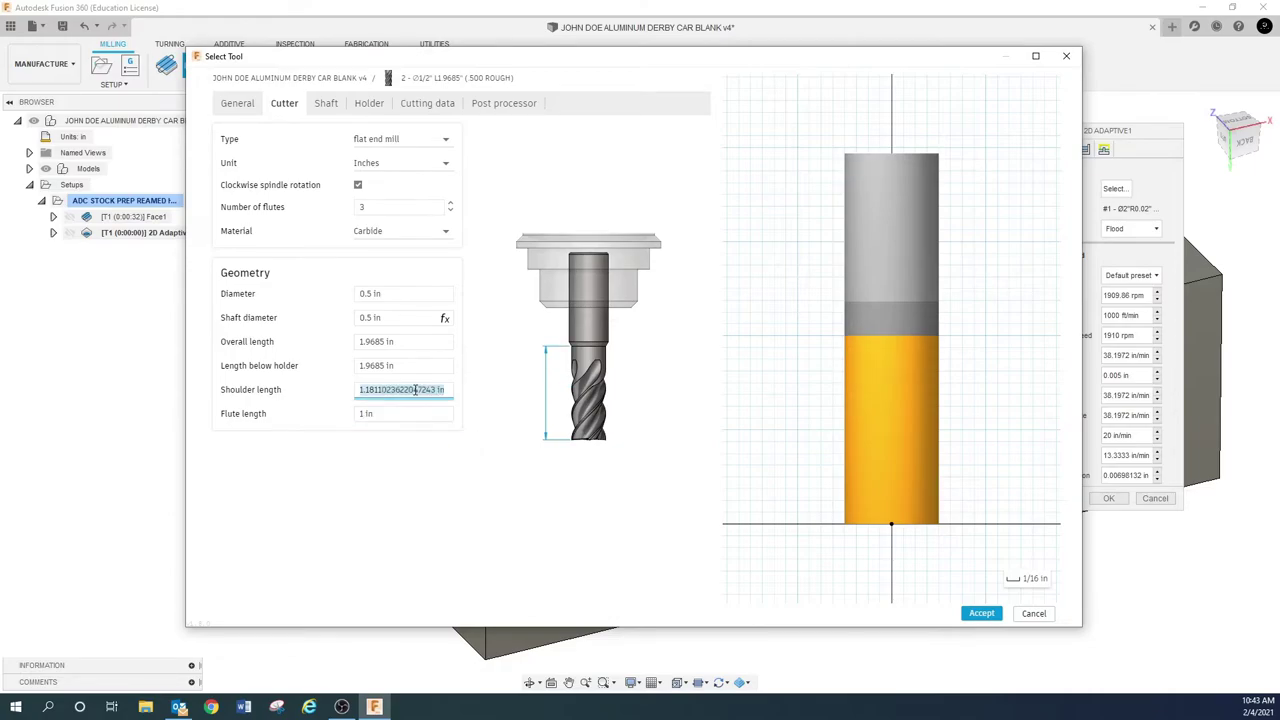
{"action": "type", "text": "1.0"}
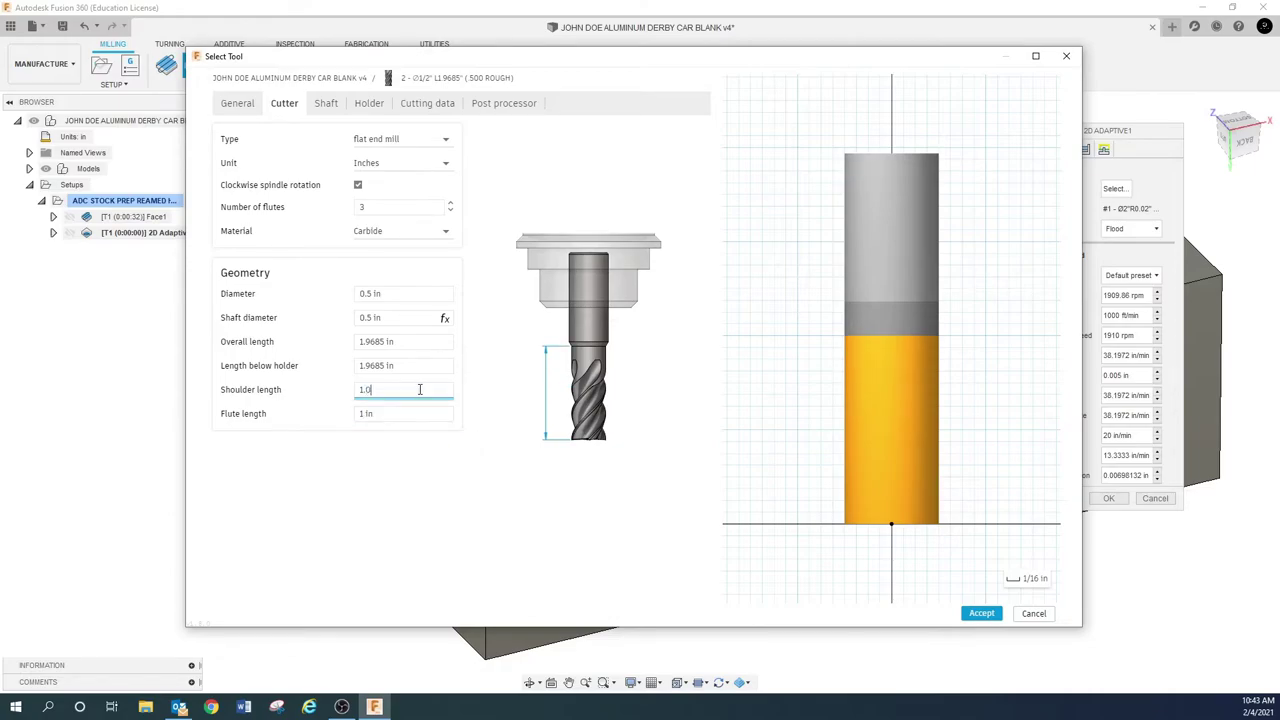
{"action": "left_click", "coordinate": [410, 366]}
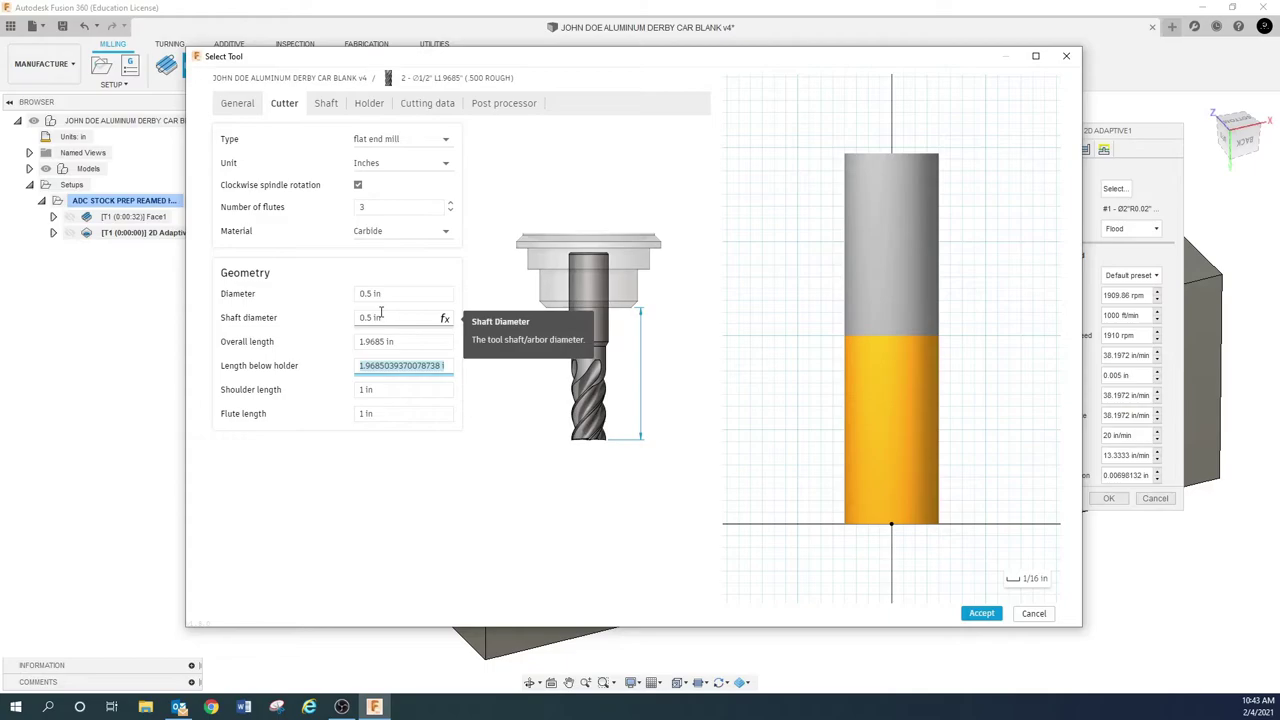
Set the surface speed to 1000 ft/min in the end mill's default cutting data preset.
{"action": "left_click", "coordinate": [329, 111]}
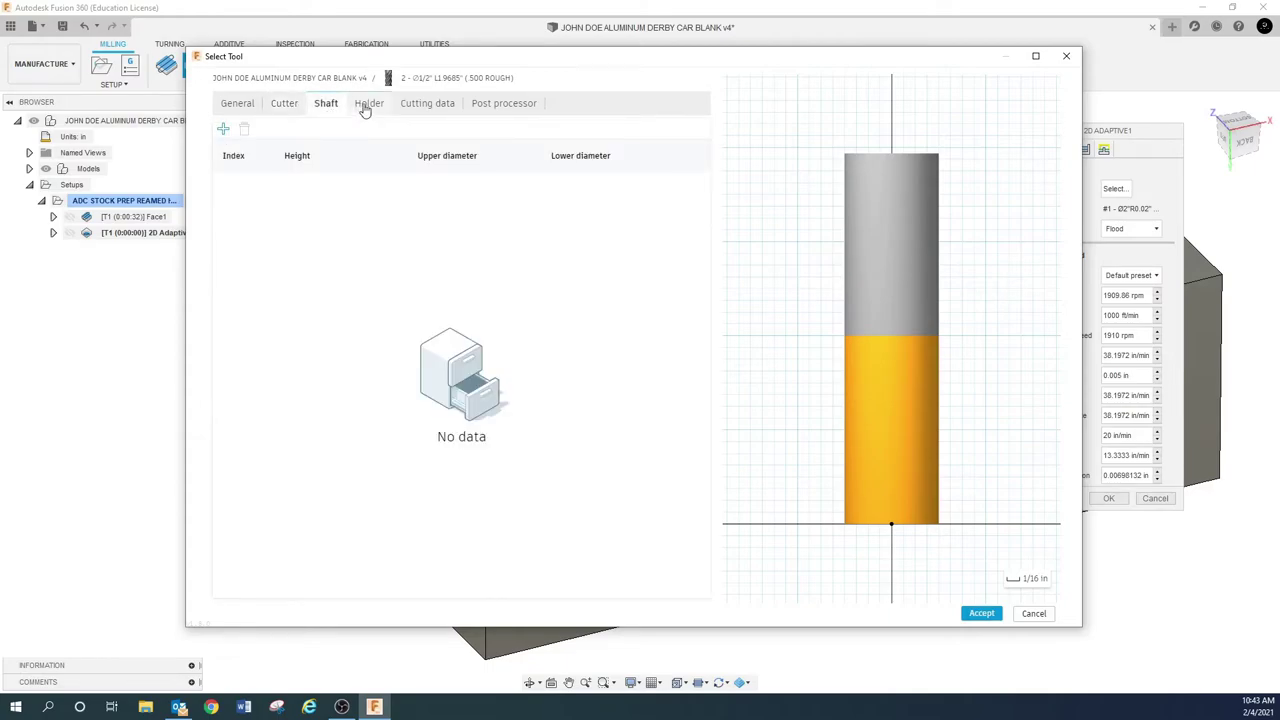
{"action": "left_click", "coordinate": [352, 108]}
{"action": "left_click", "coordinate": [414, 112]}
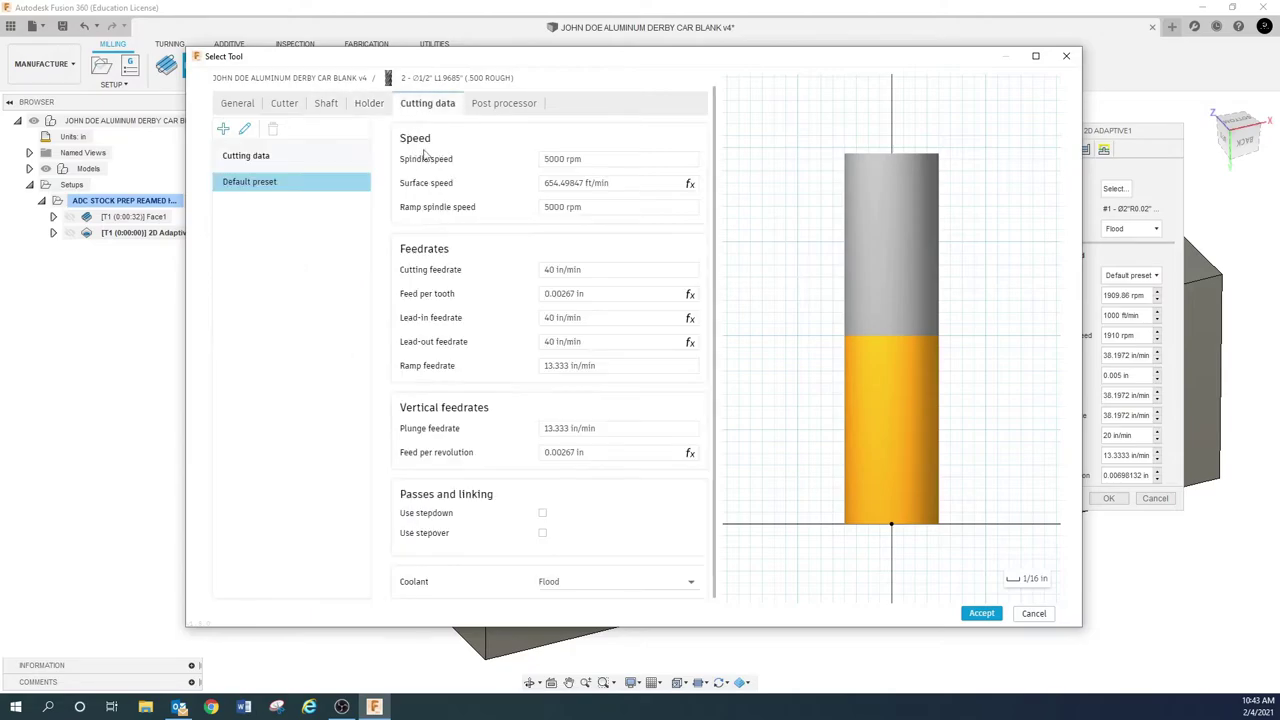
{"action": "left_click", "coordinate": [618, 183]}
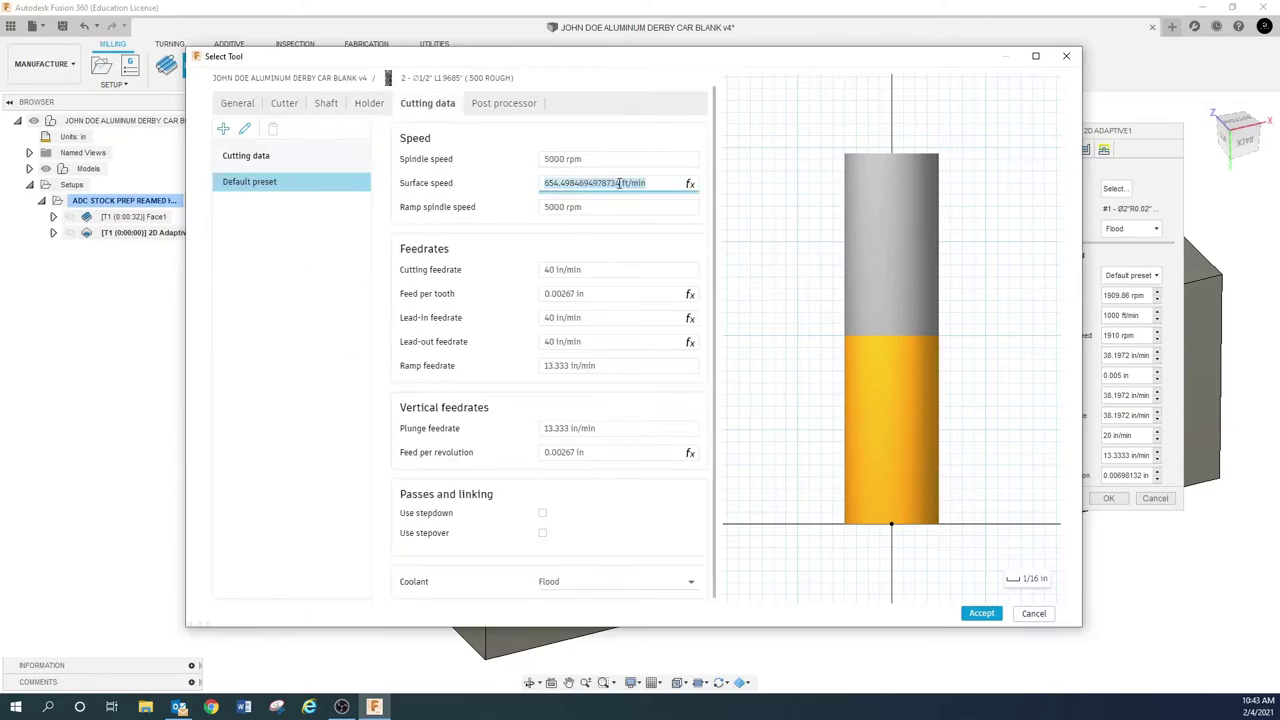
{"action": "type", "text": "1000"}
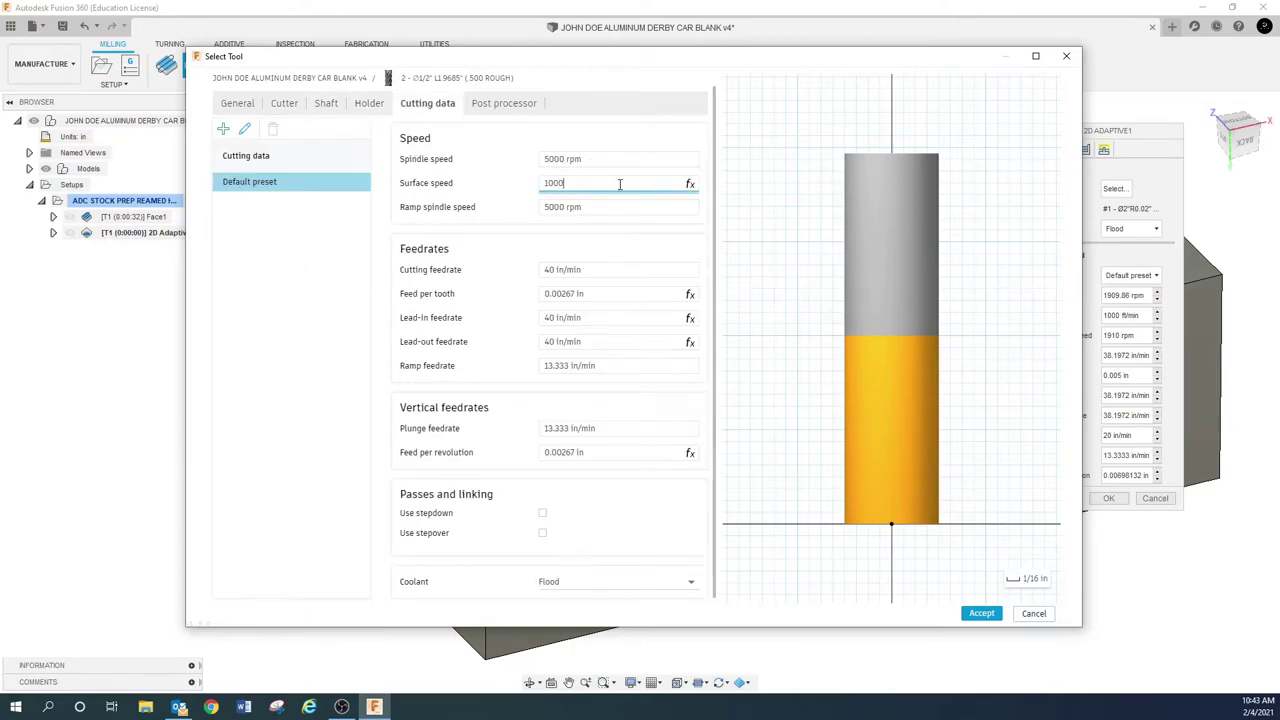
{"action": "left_click", "coordinate": [616, 207]}
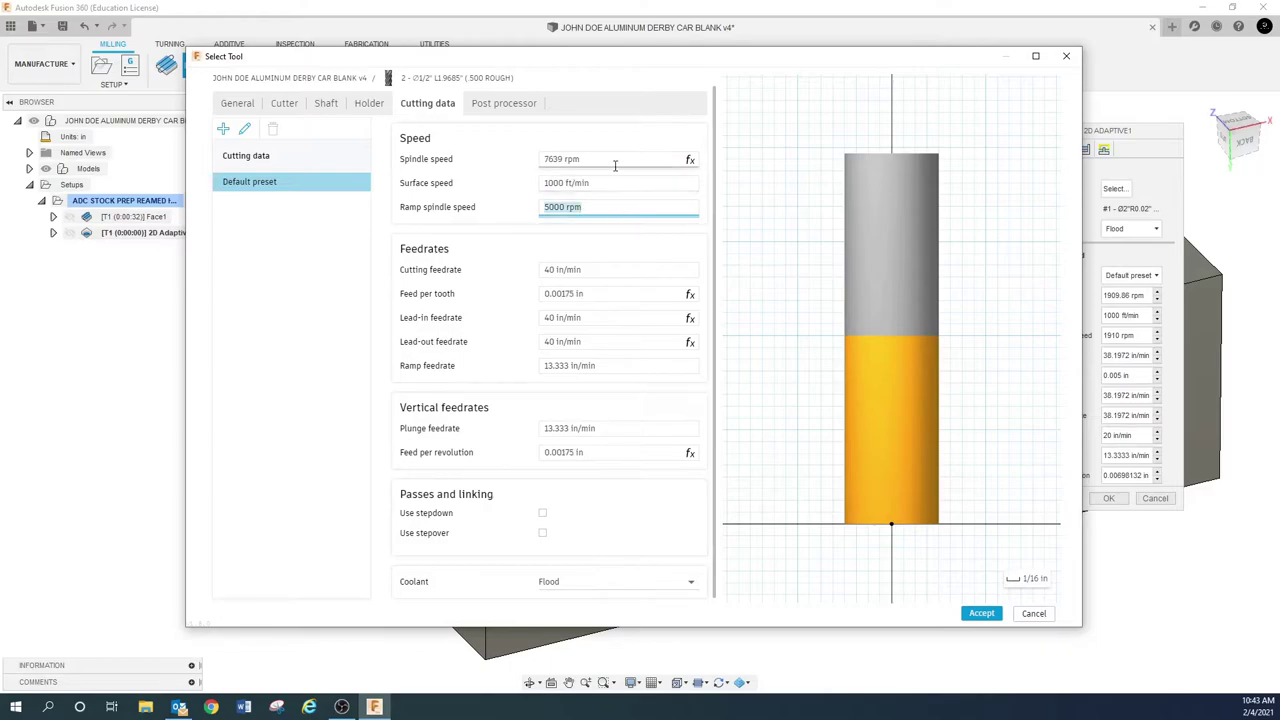
{"action": "left_click", "coordinate": [614, 160]}
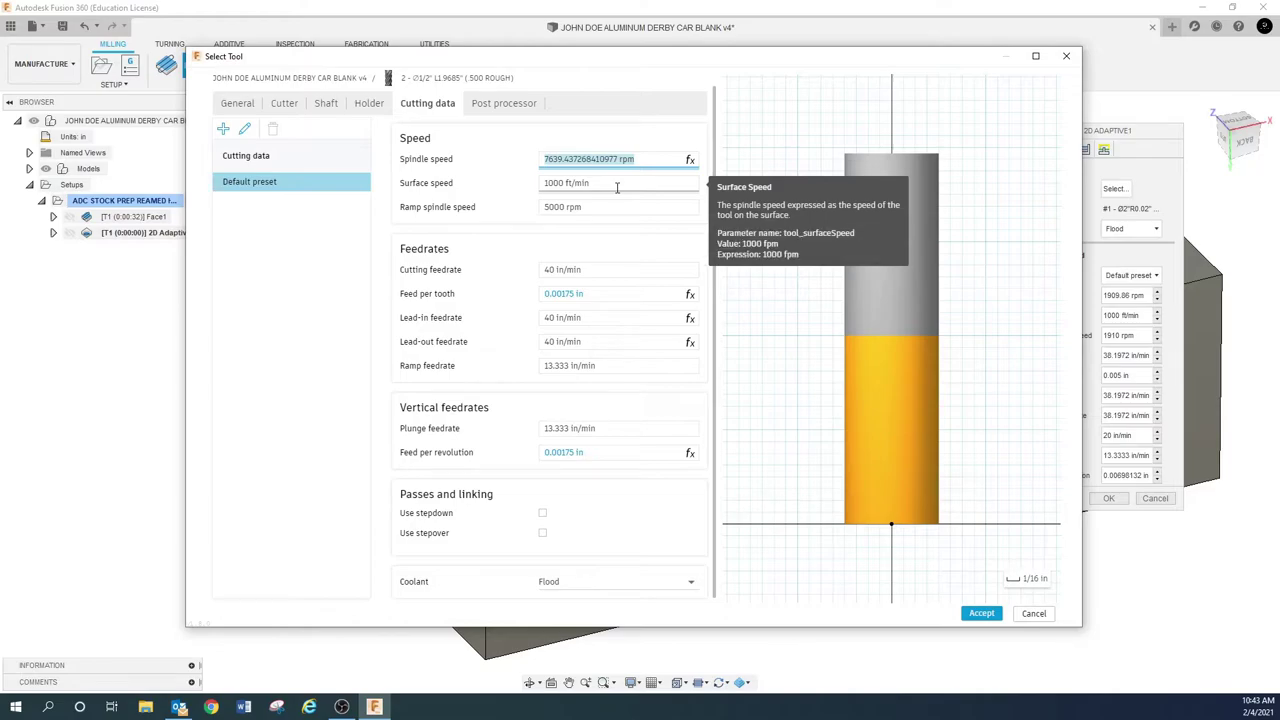
{"action": "key", "text": "Tab"}
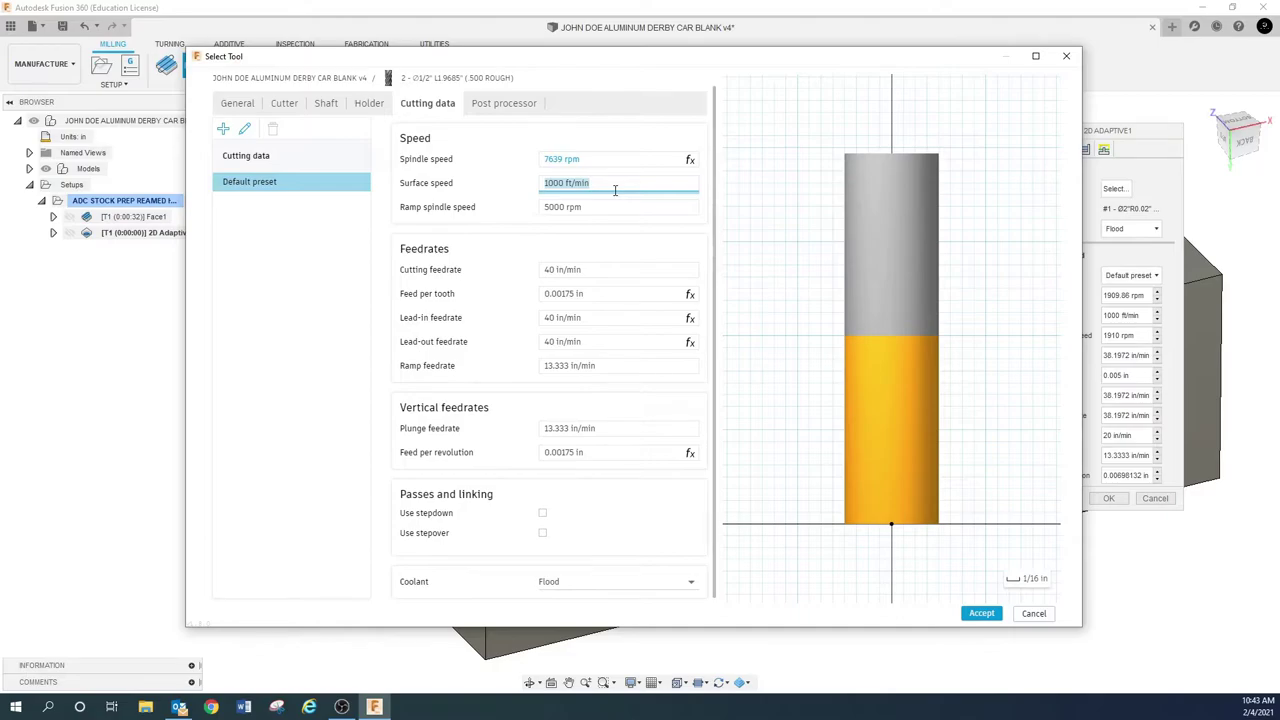
Set the 1/2 in rough end mill's surface speed to 1200 ft/min and its ramp spindle speed to 9167 rpm.
{"action": "type", "text": "1500"}
{"action": "left_click", "coordinate": [600, 206]}
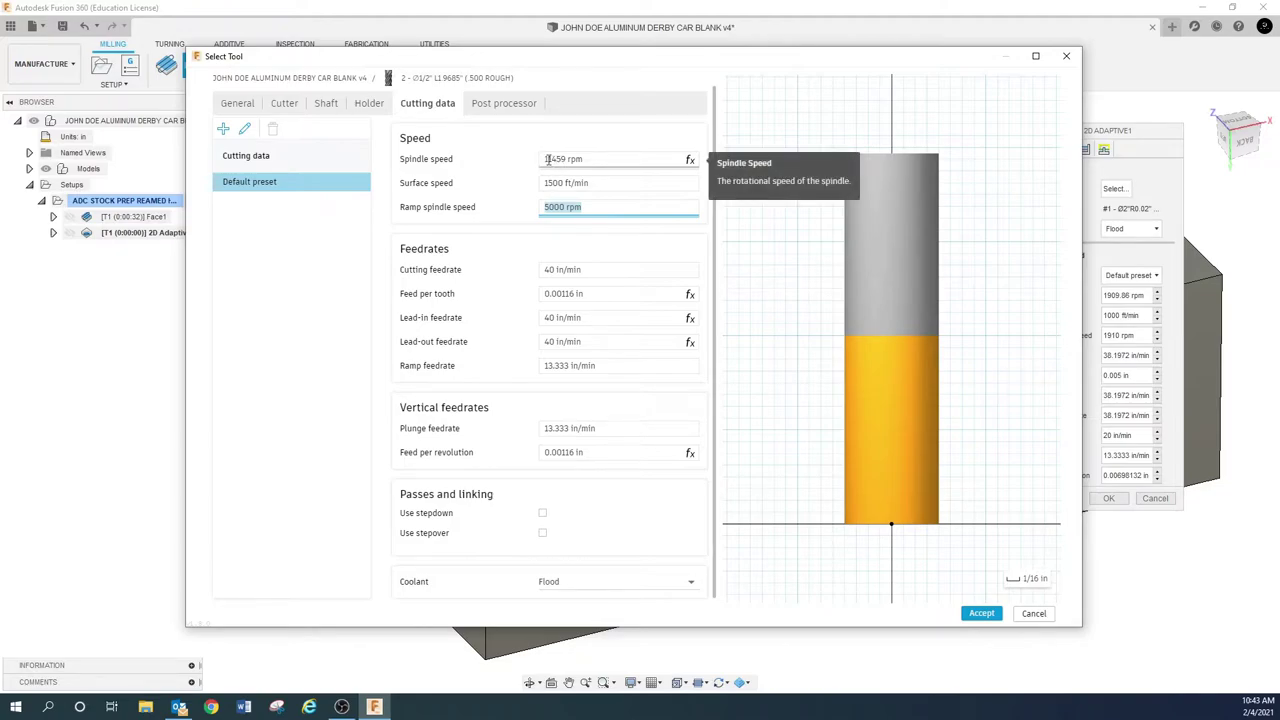
{"action": "left_click", "coordinate": [594, 184]}
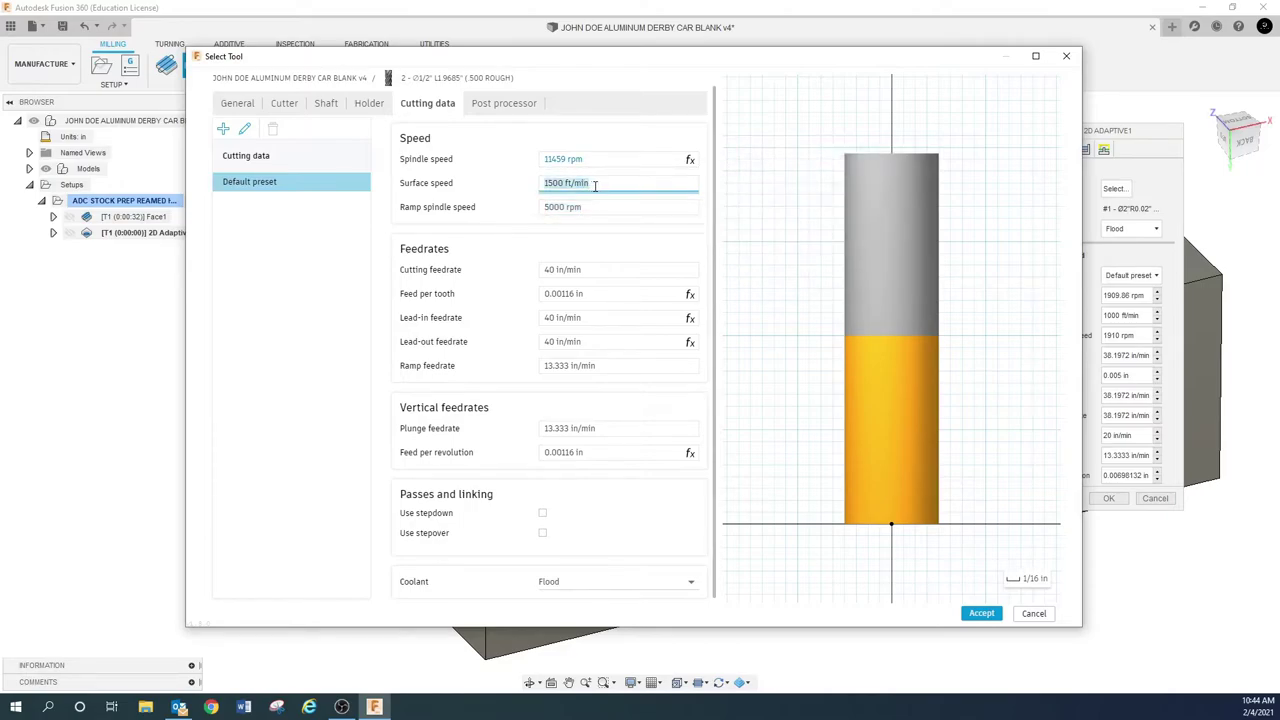
{"action": "type", "text": "1200"}
{"action": "left_click", "coordinate": [598, 209]}
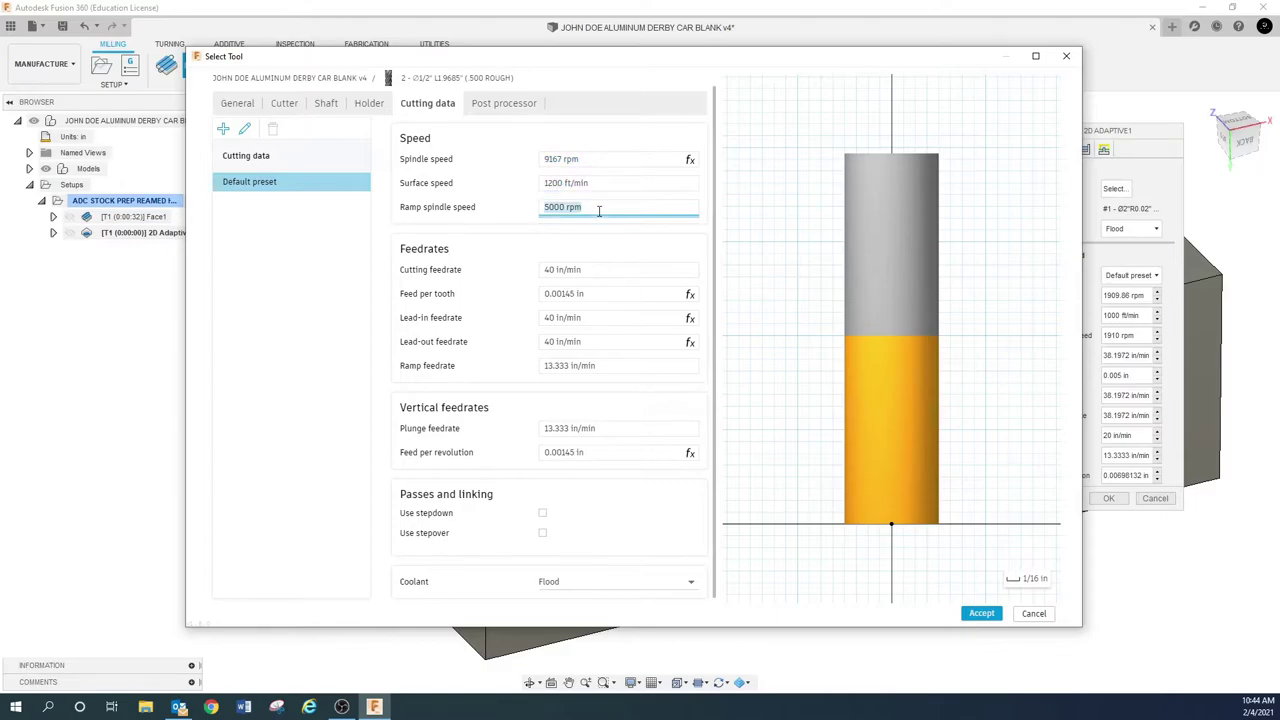
{"action": "type", "text": "913"}
{"action": "type", "text": "67"}
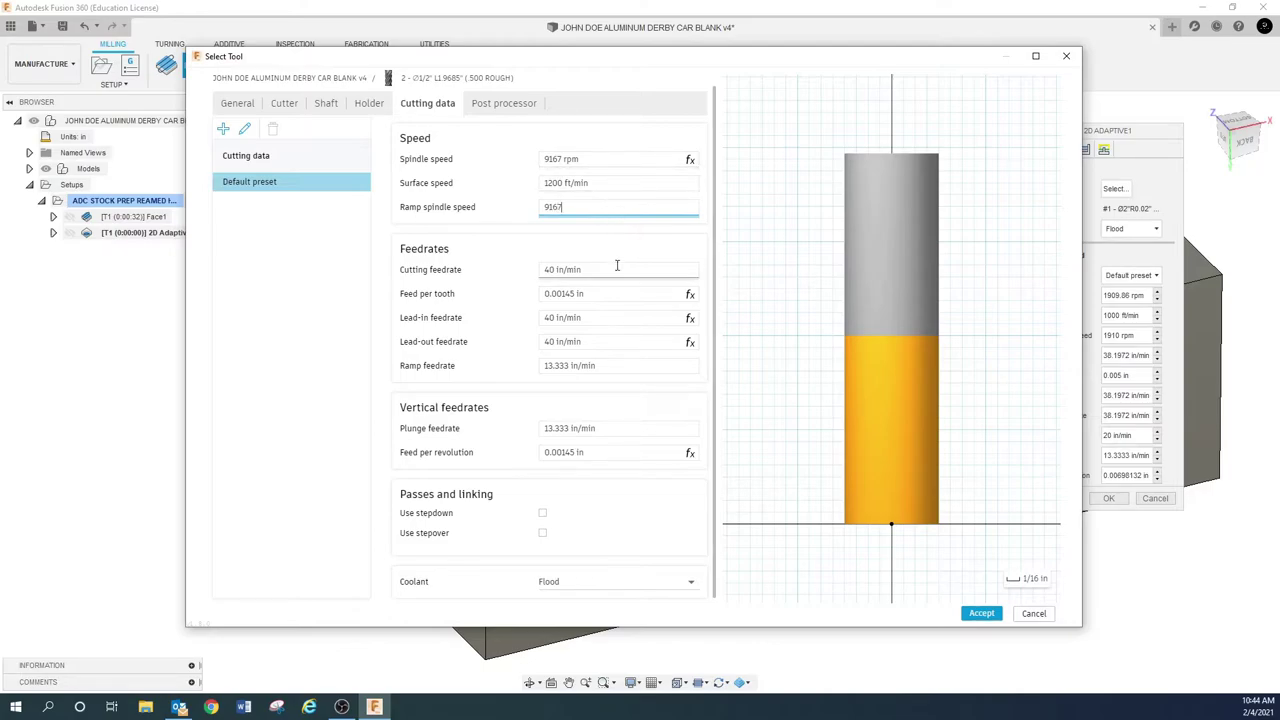
Set the end mill's feed per tooth to 0.004 in and its ramp feedrate to 50 in/min.
{"action": "left_click", "coordinate": [608, 295]}
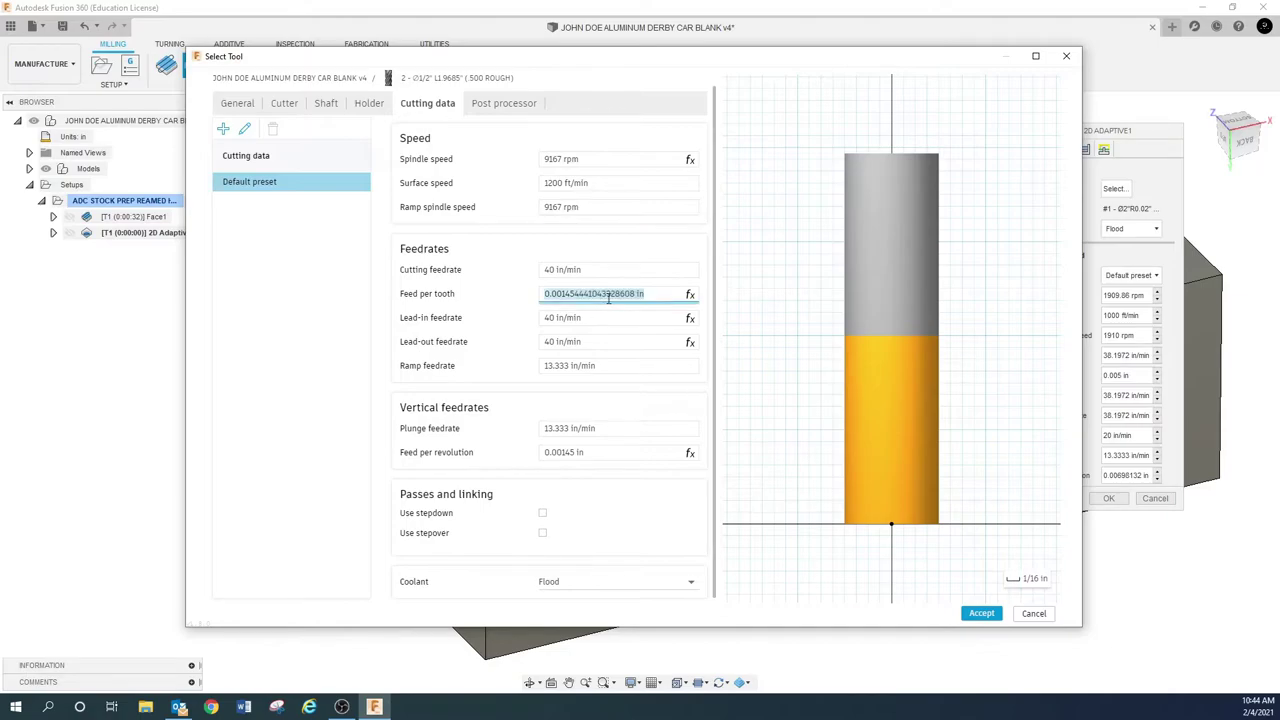
{"action": "type", "text": ".004"}
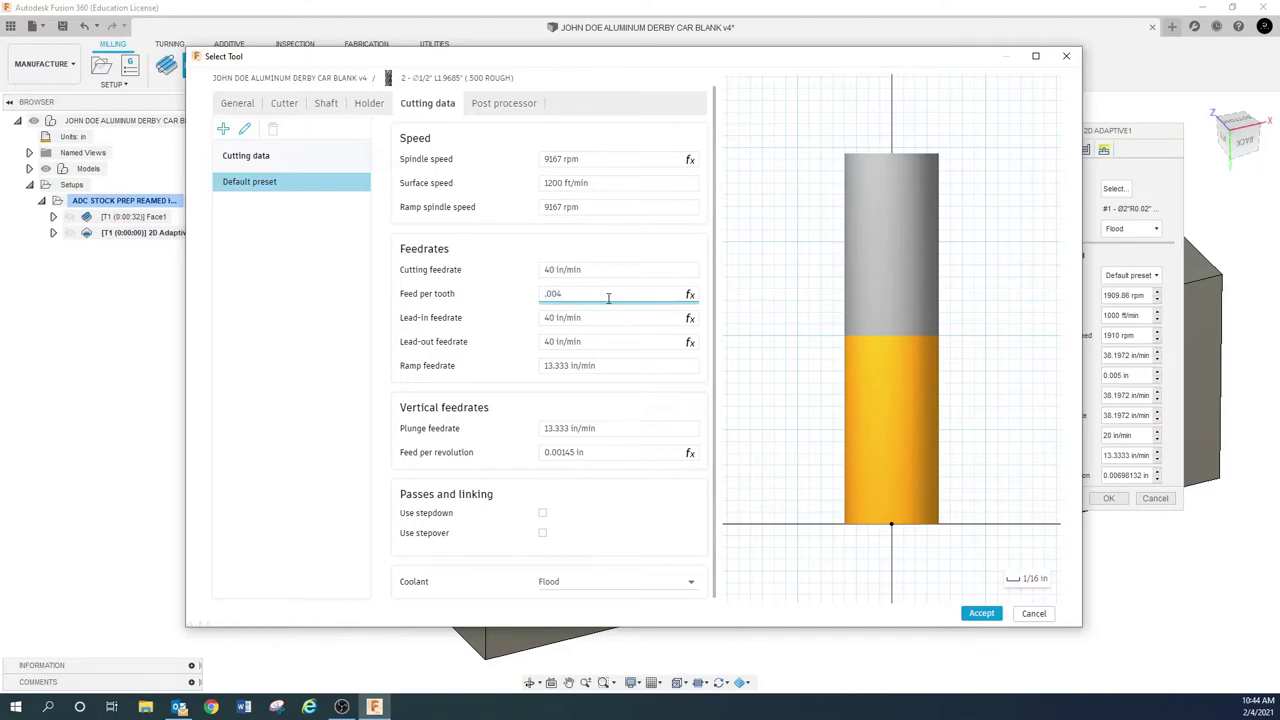
{"action": "left_click", "coordinate": [609, 318]}
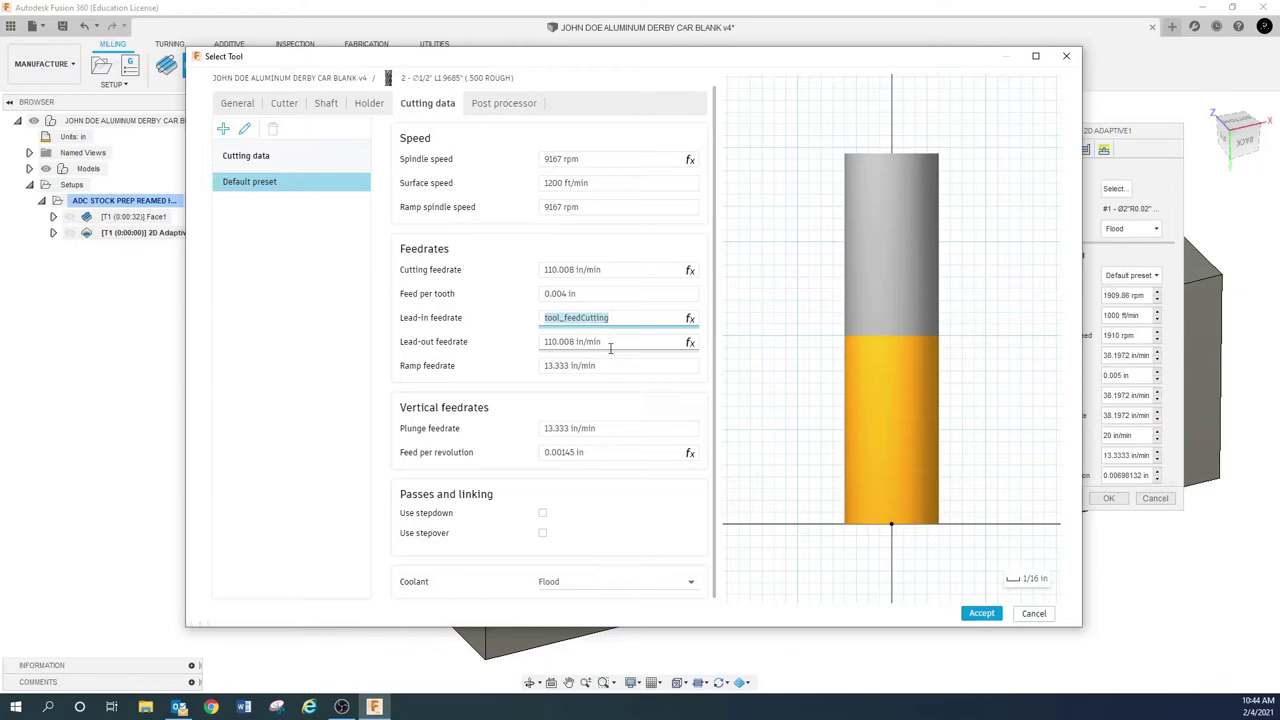
{"action": "left_click", "coordinate": [612, 365]}
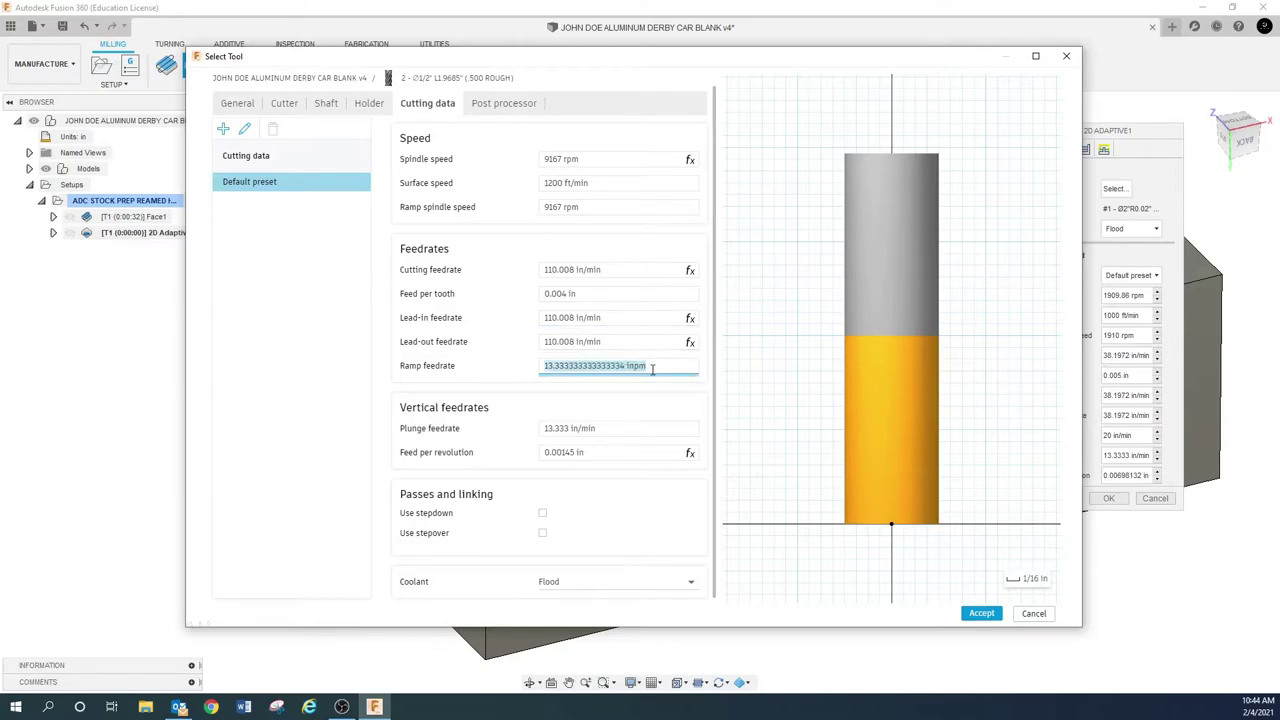
{"action": "type", "text": "50"}
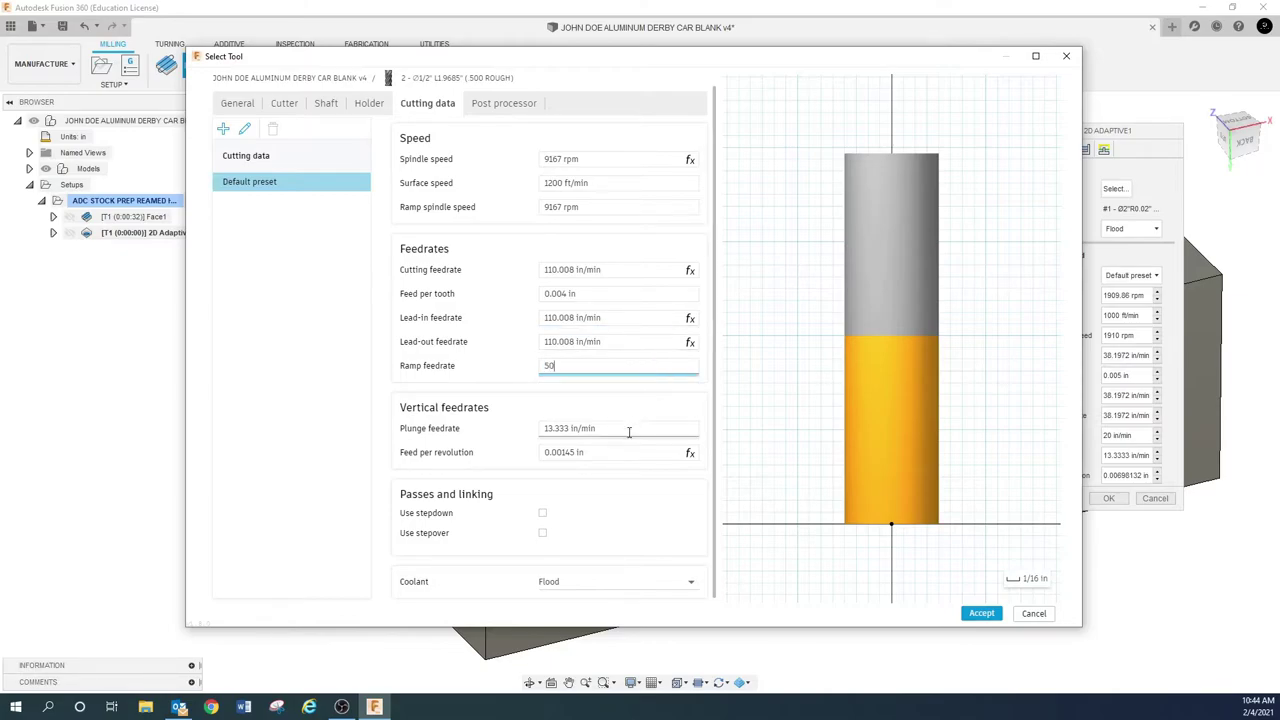
Set the end mill's vertical feed per revolution to 0.002 in.
{"action": "left_click", "coordinate": [629, 432]}
{"action": "left_click", "coordinate": [616, 452]}
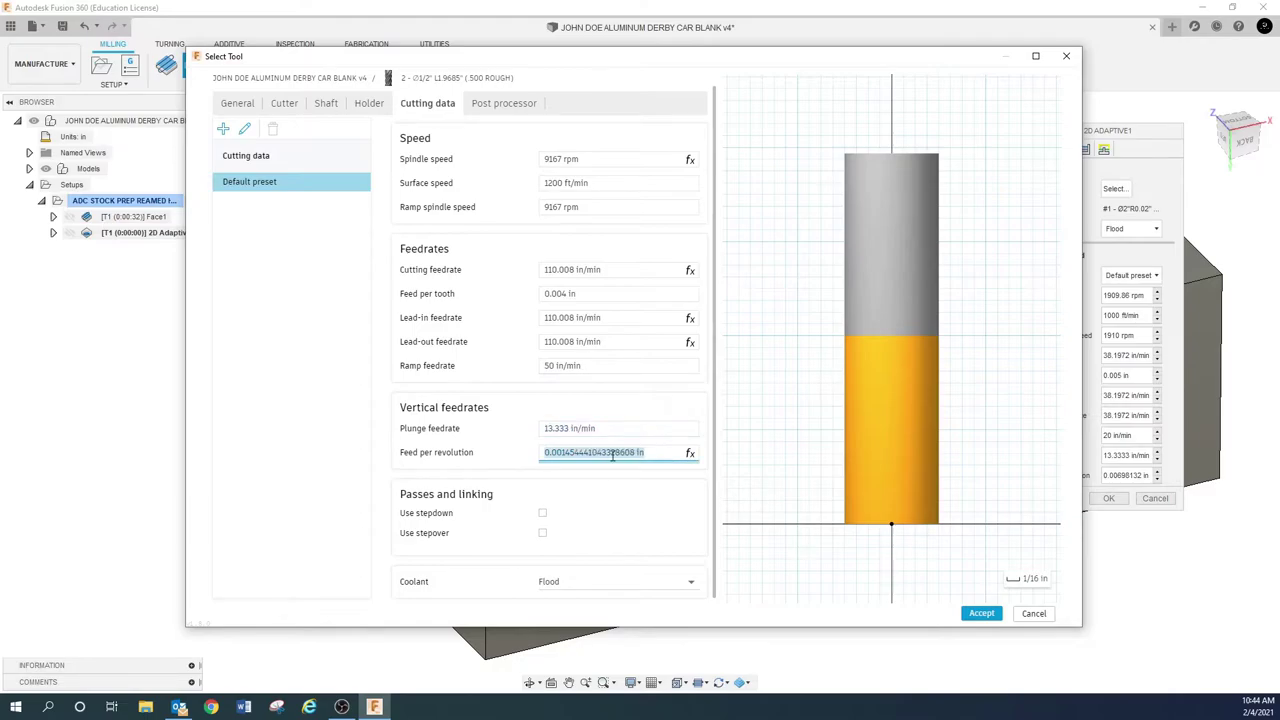
{"action": "type", "text": ".002"}
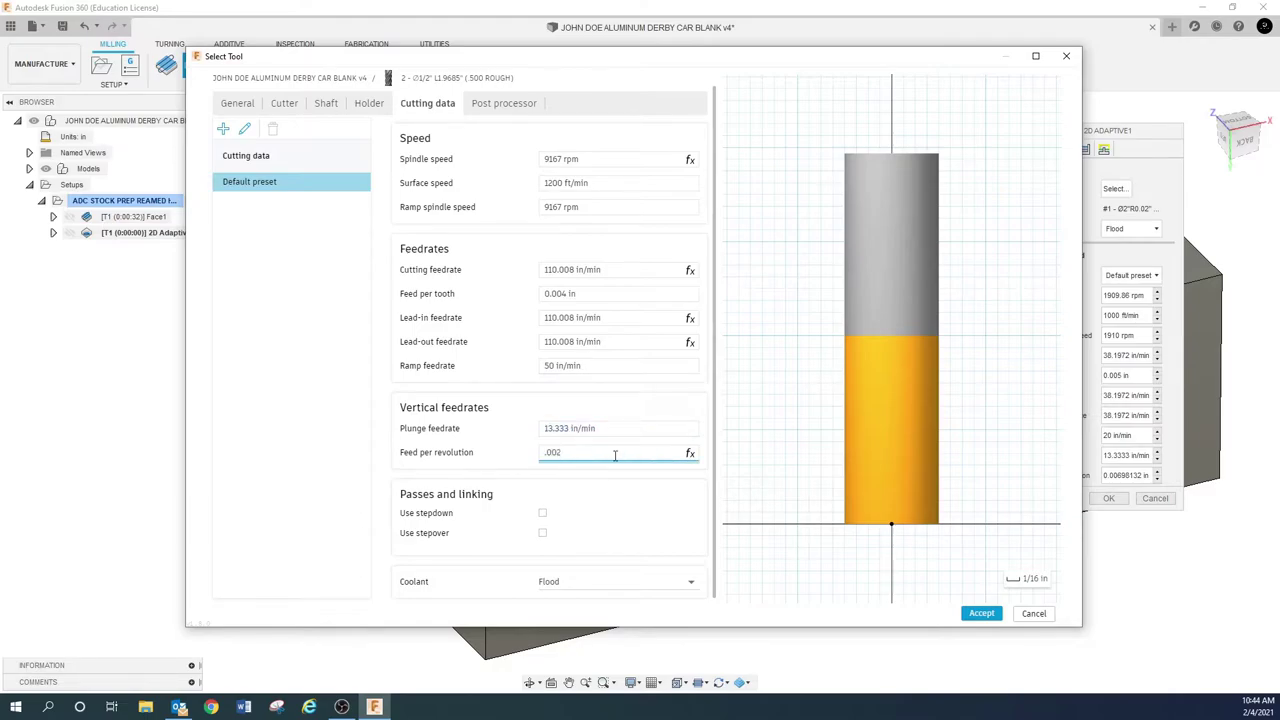
{"action": "left_click", "coordinate": [619, 428]}
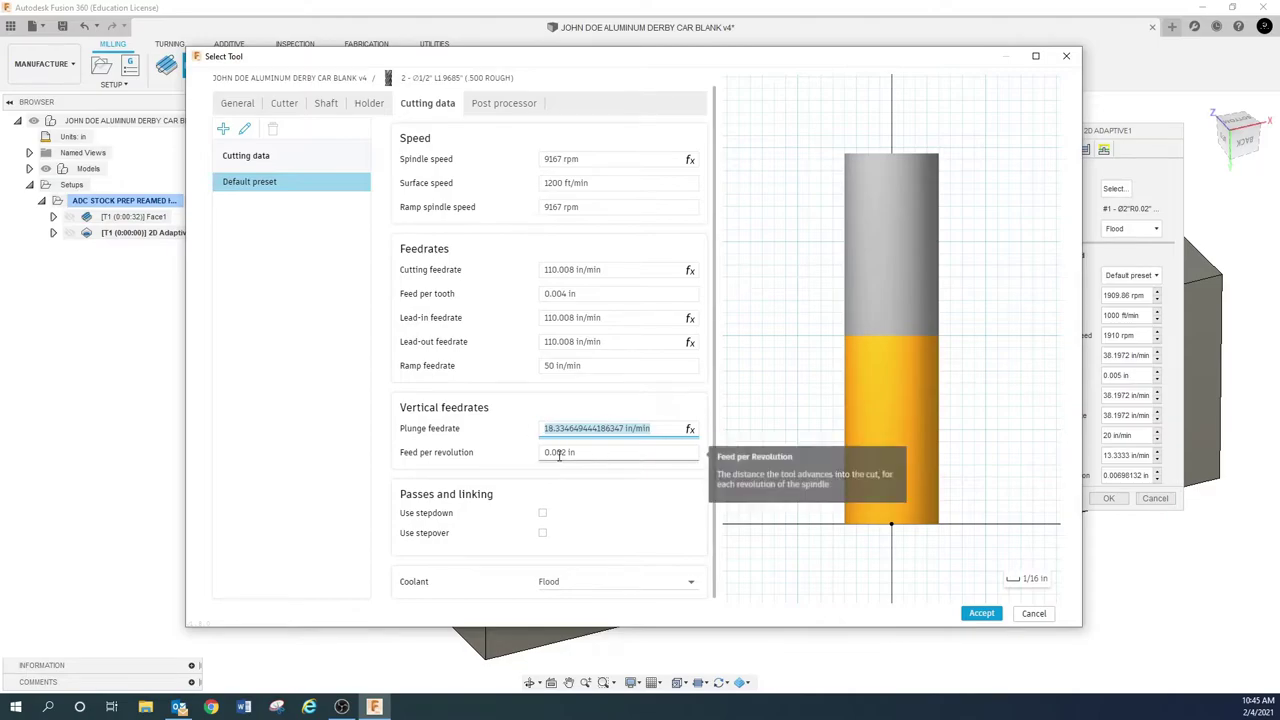
Try a feed per revolution of 0.004 in for the vertical feedrate and restore it to 0.002 in.
{"action": "left_click", "coordinate": [584, 451]}
{"action": "type", "text": ".004"}
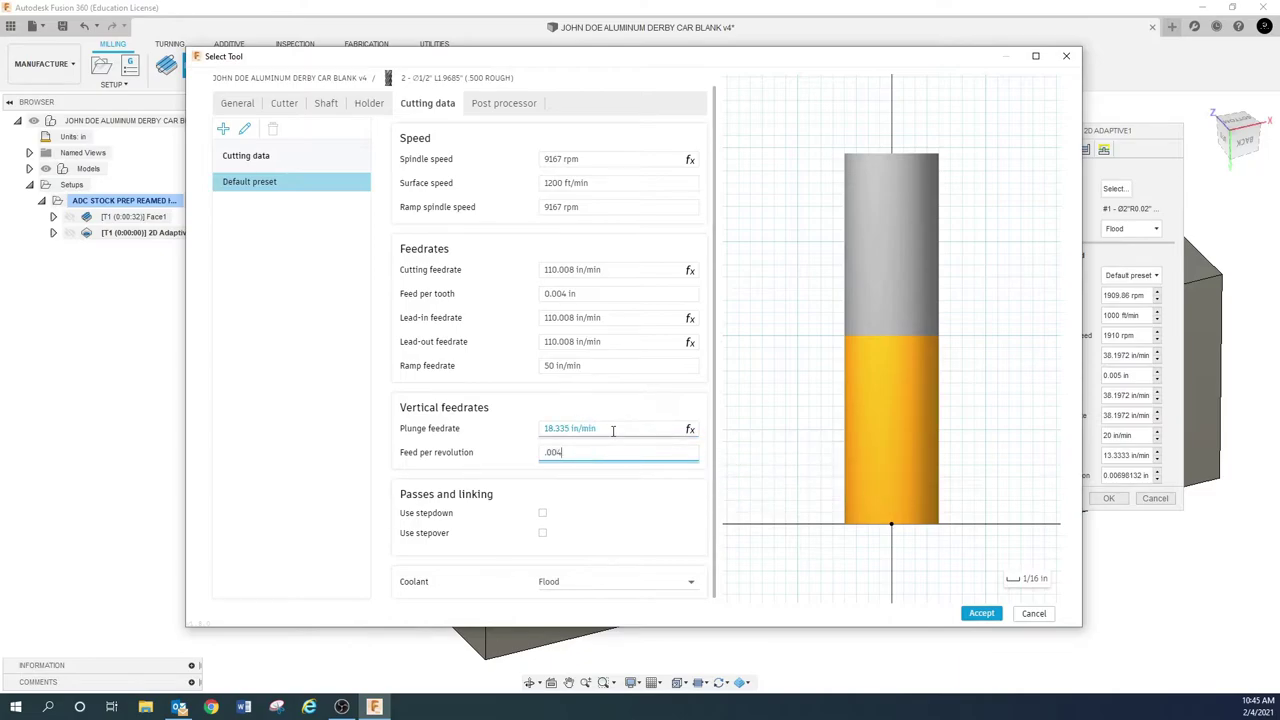
{"action": "left_click", "coordinate": [618, 432]}
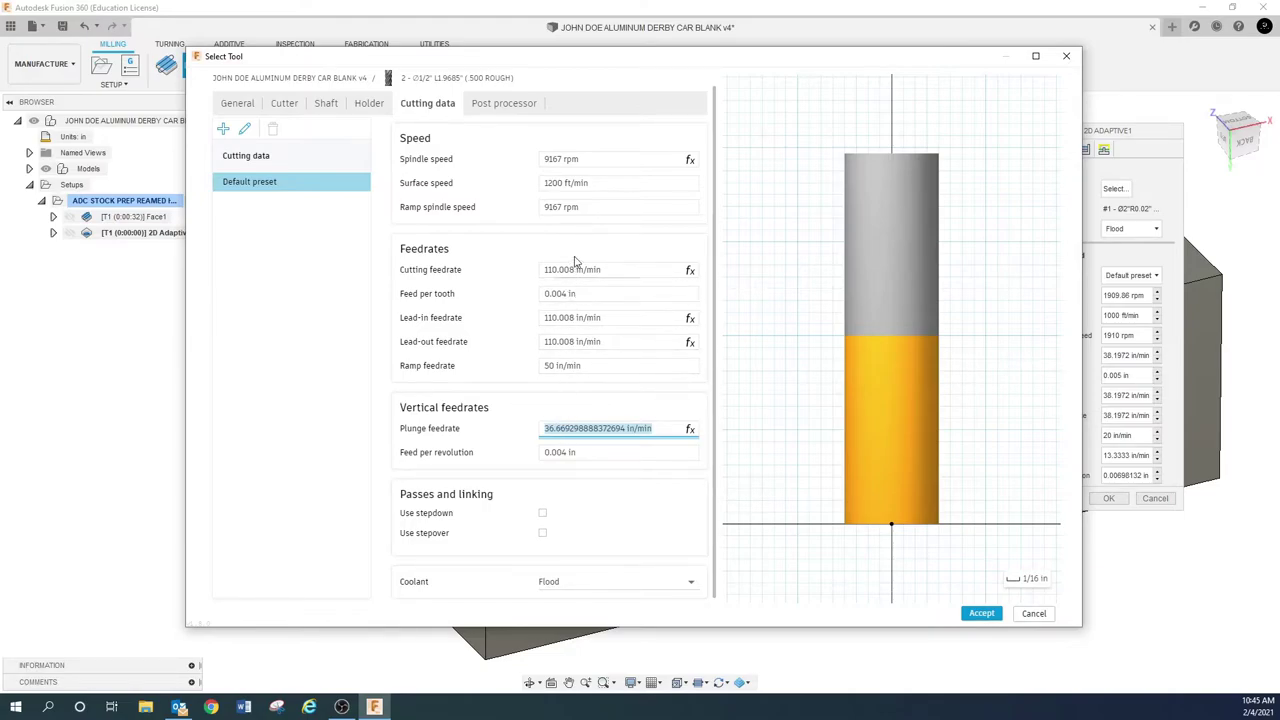
{"action": "left_click", "coordinate": [589, 455]}
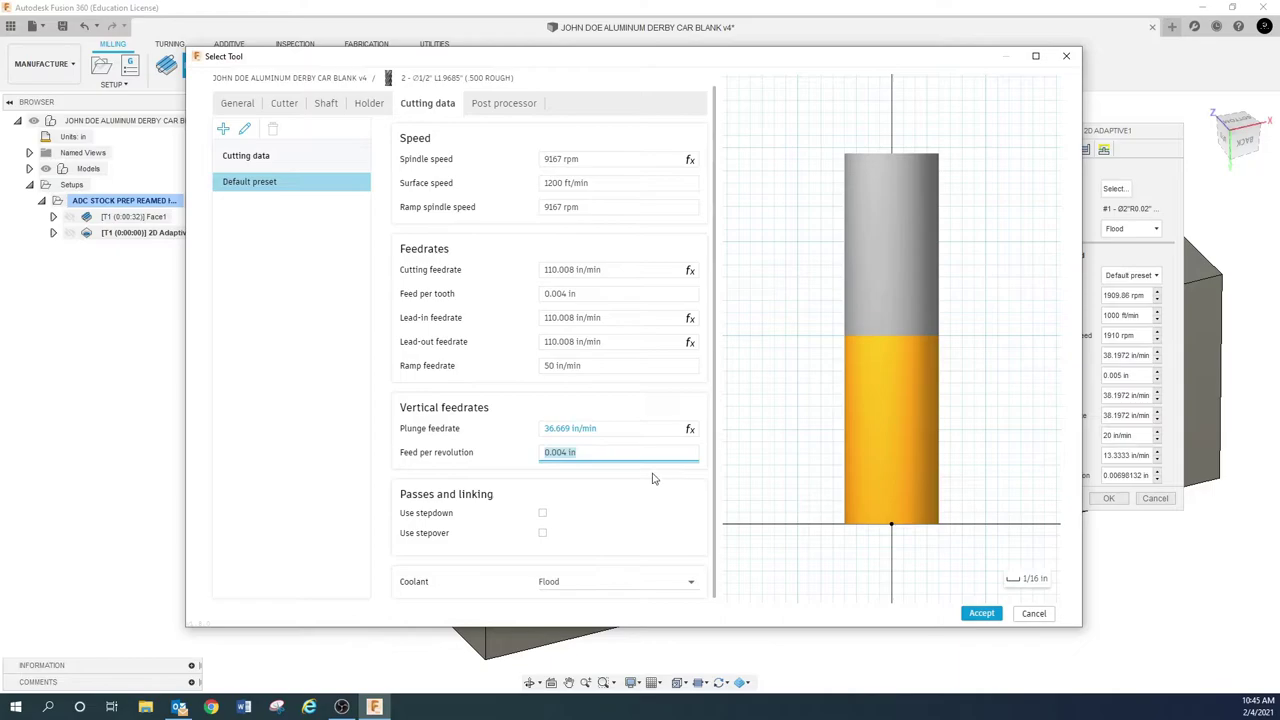
{"action": "type", "text": ".002"}
{"action": "left_click", "coordinate": [606, 430]}
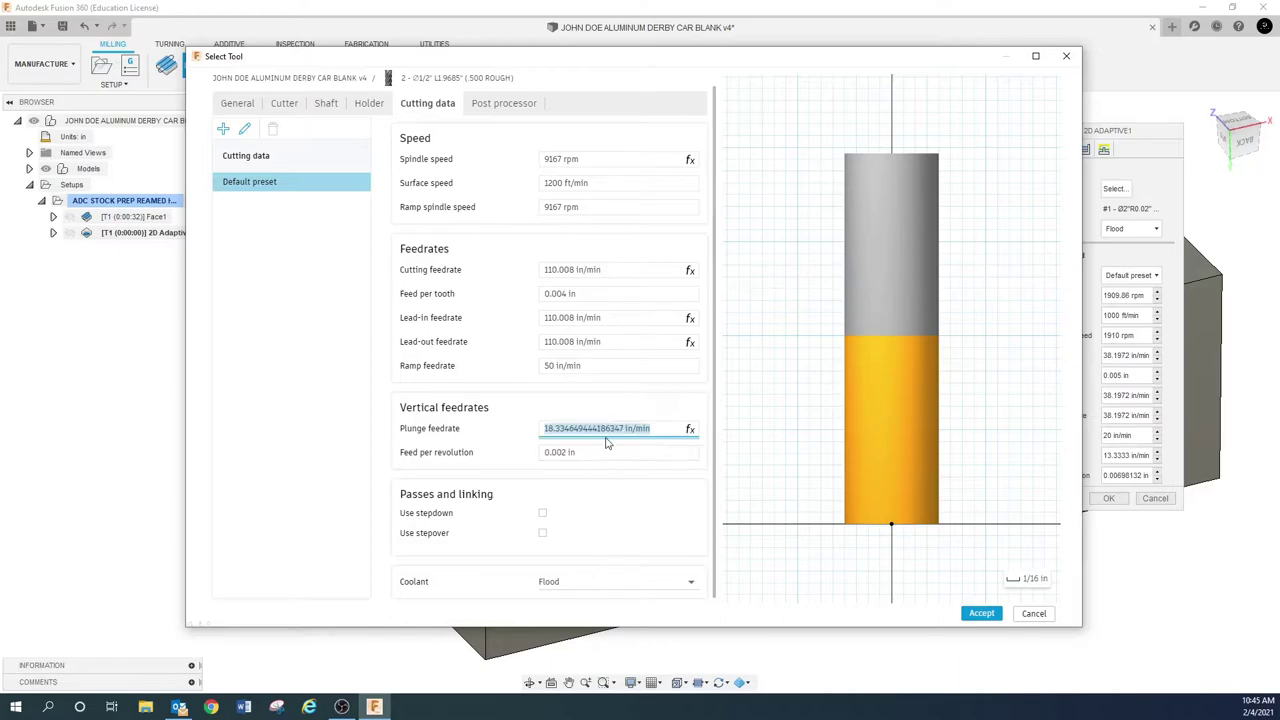
{"action": "left_click", "coordinate": [599, 449]}
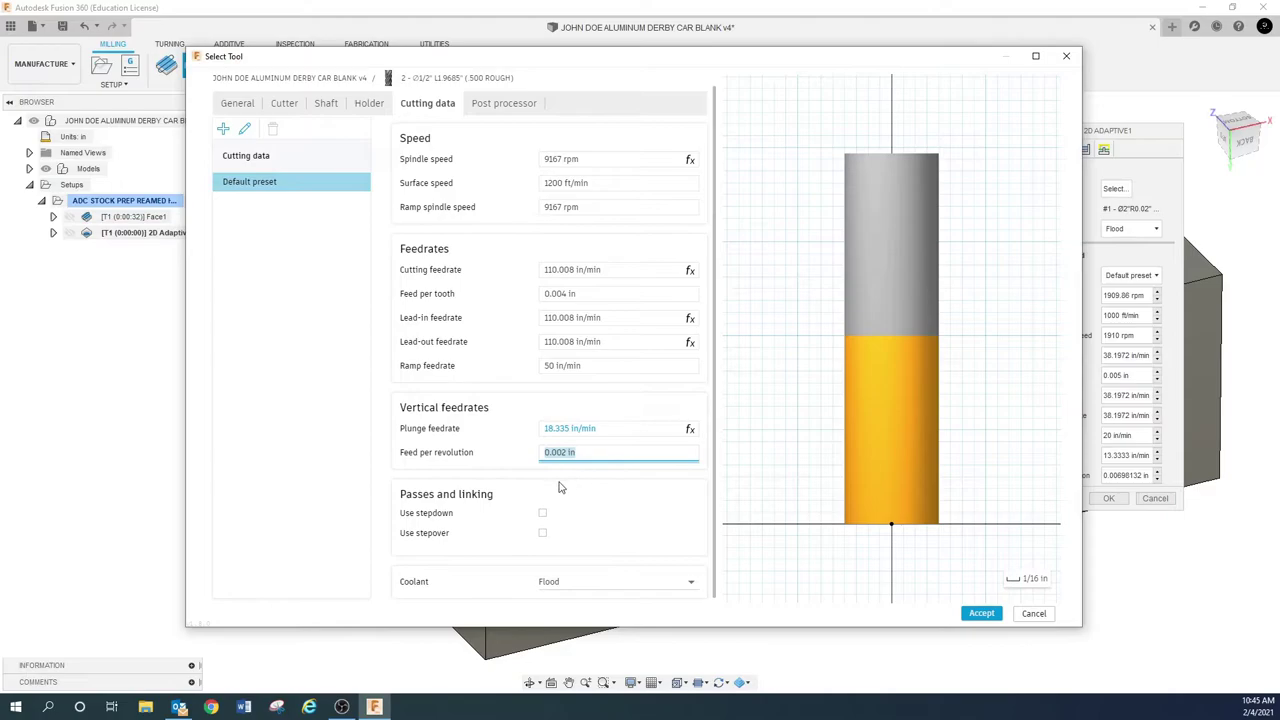
Add the post processor comment ".500 CARBIDE ROUGH 1.0 LOC MINIMUM" to the tool, accept it and select it for the 2D Adaptive operation.
{"action": "left_click", "coordinate": [519, 104]}
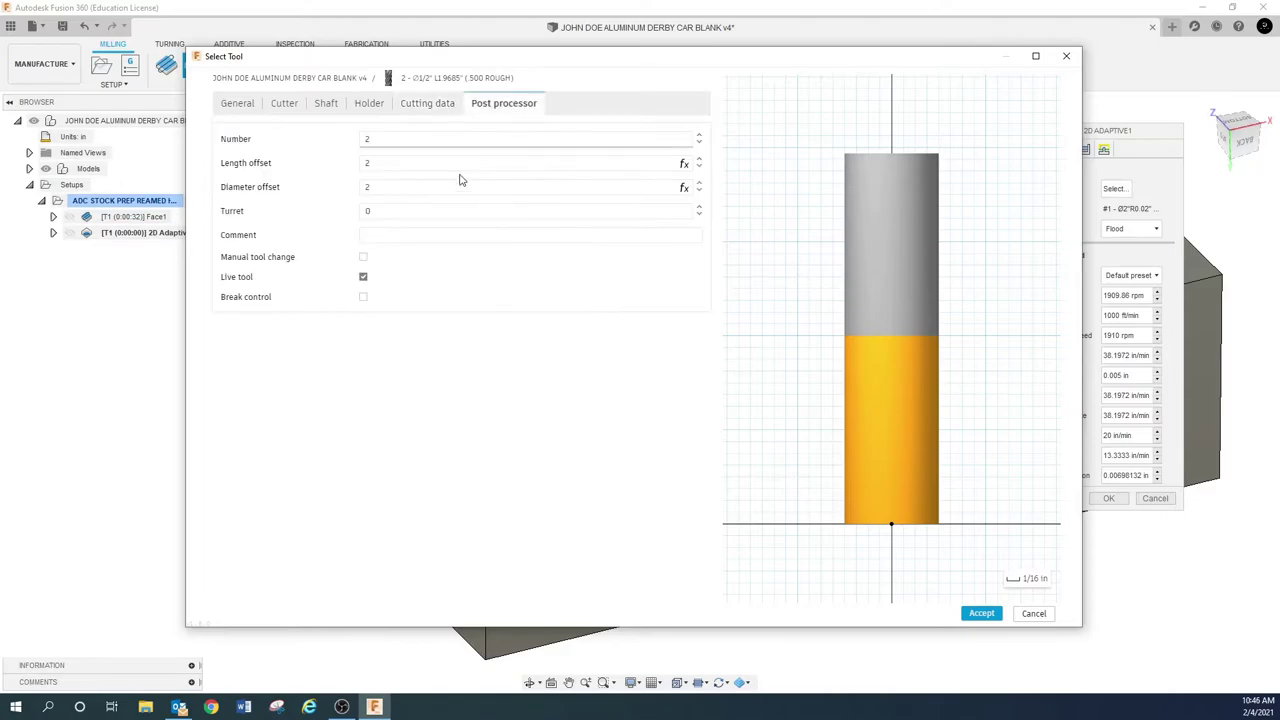
{"action": "left_click", "coordinate": [393, 234]}
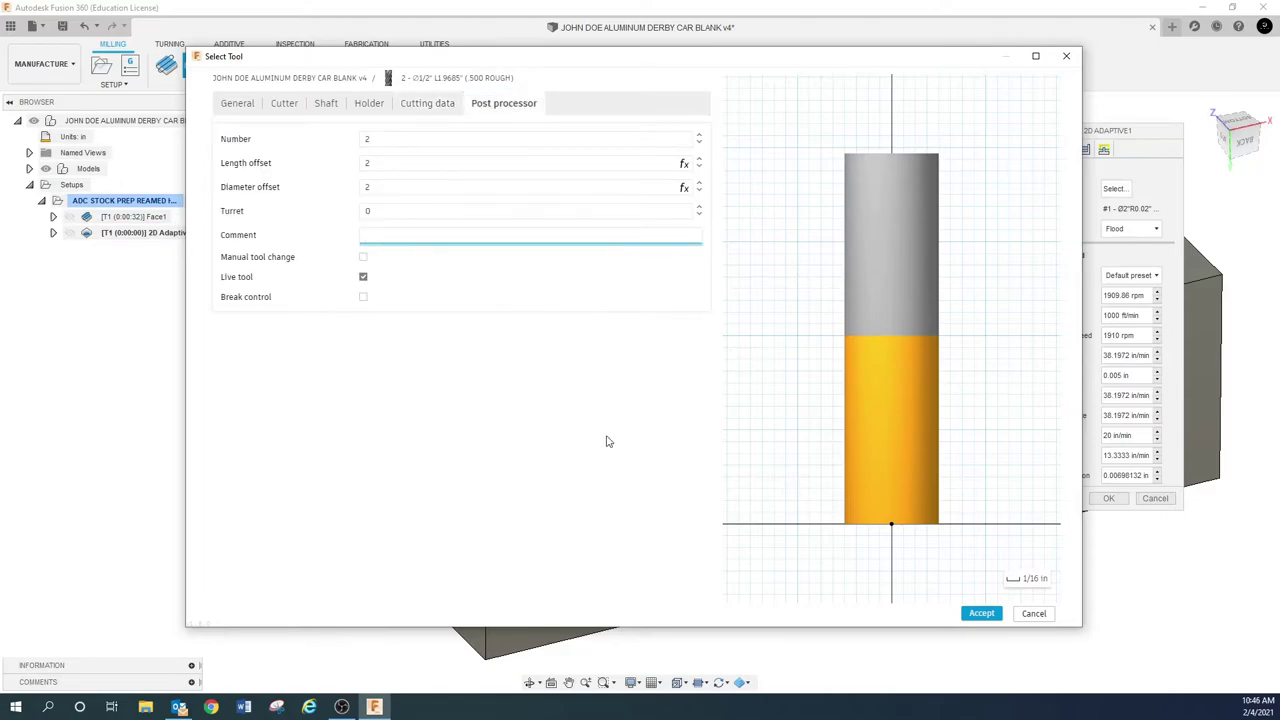
{"action": "type", "text": ".500 CARBIDE ROUGH 1.0 LOC MINIMUM"}
{"action": "left_click", "coordinate": [985, 613]}
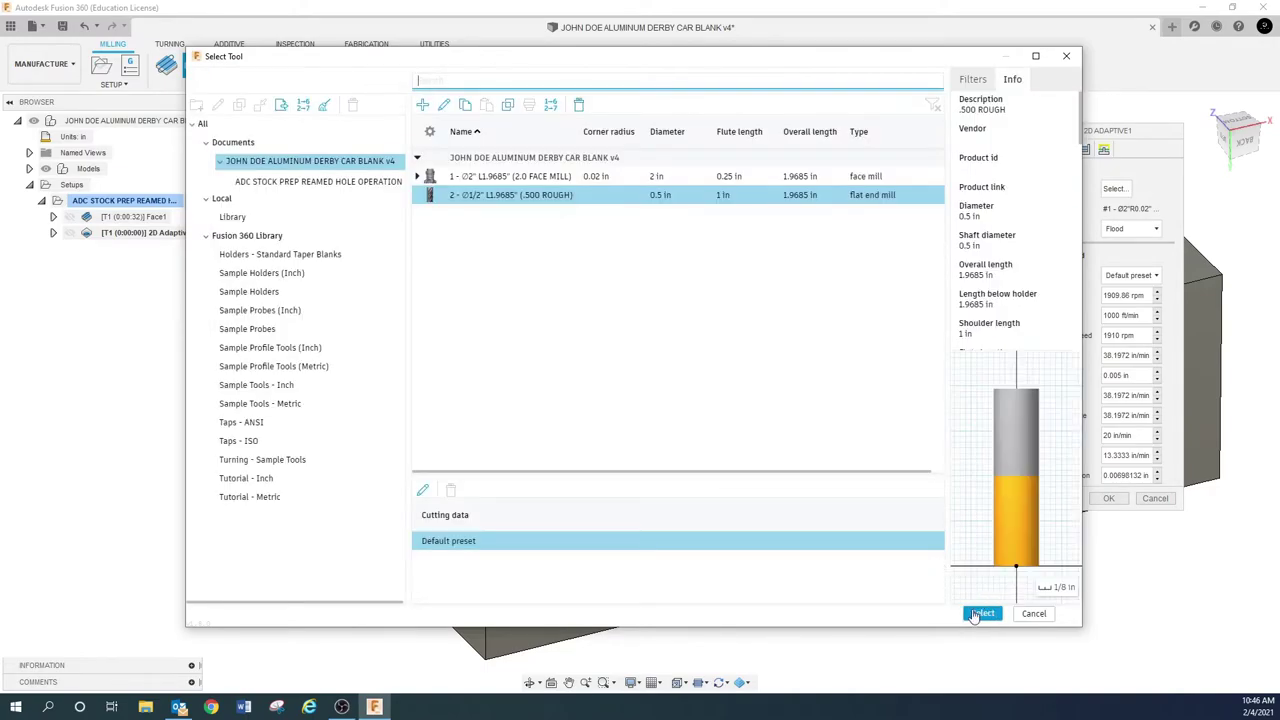
{"action": "left_click", "coordinate": [982, 613]}
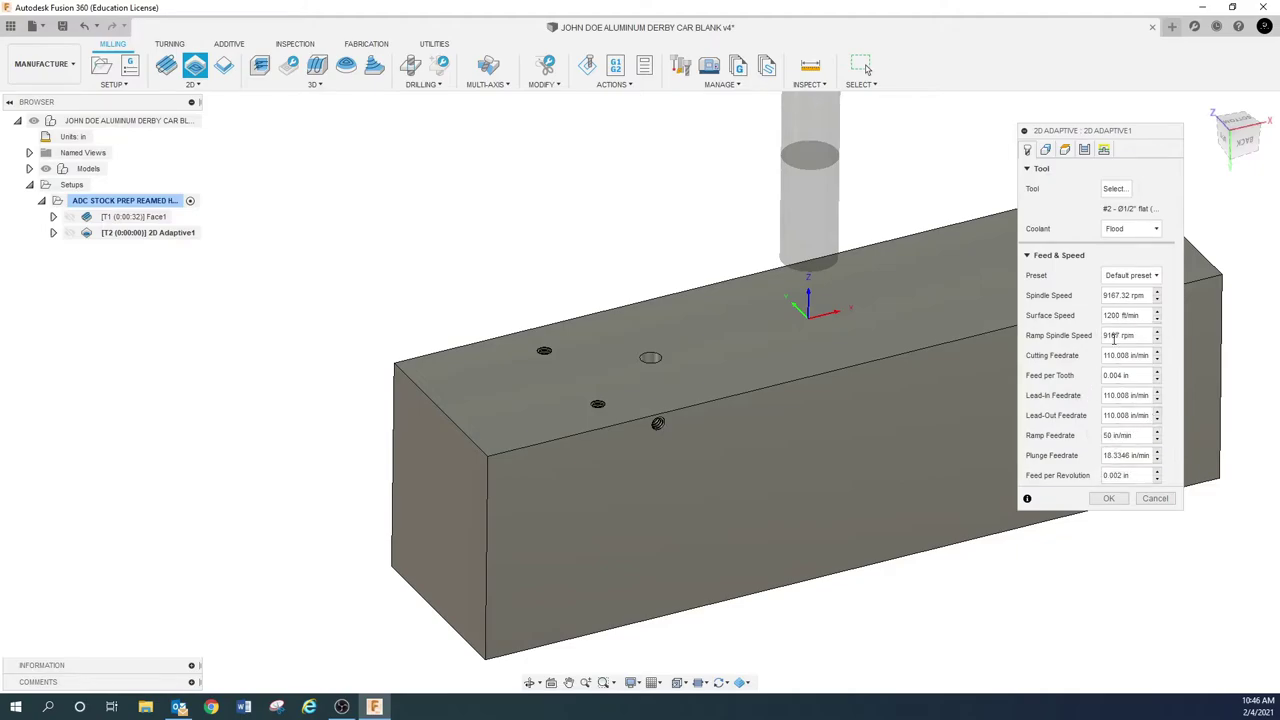
Select the outer edge chain of the block's upper face as the pocket selection for the adaptive toolpath.
{"action": "left_click", "coordinate": [1046, 150]}
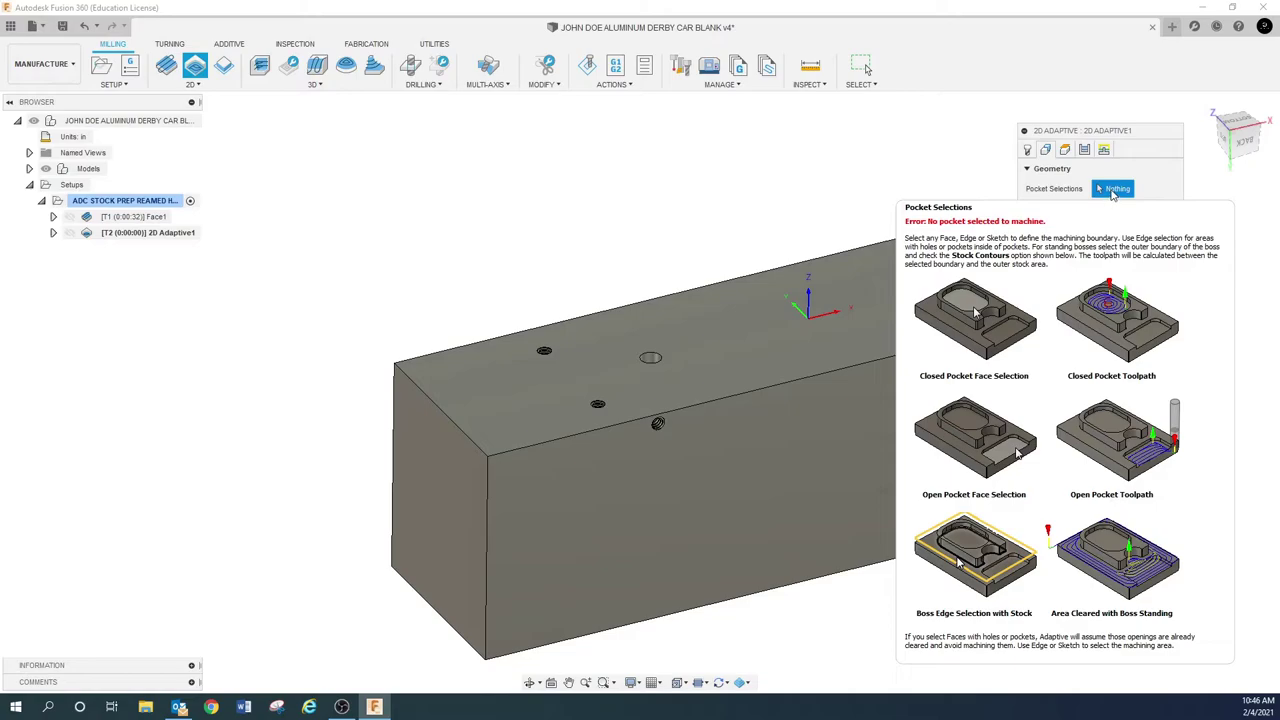
{"action": "left_click", "coordinate": [842, 372]}
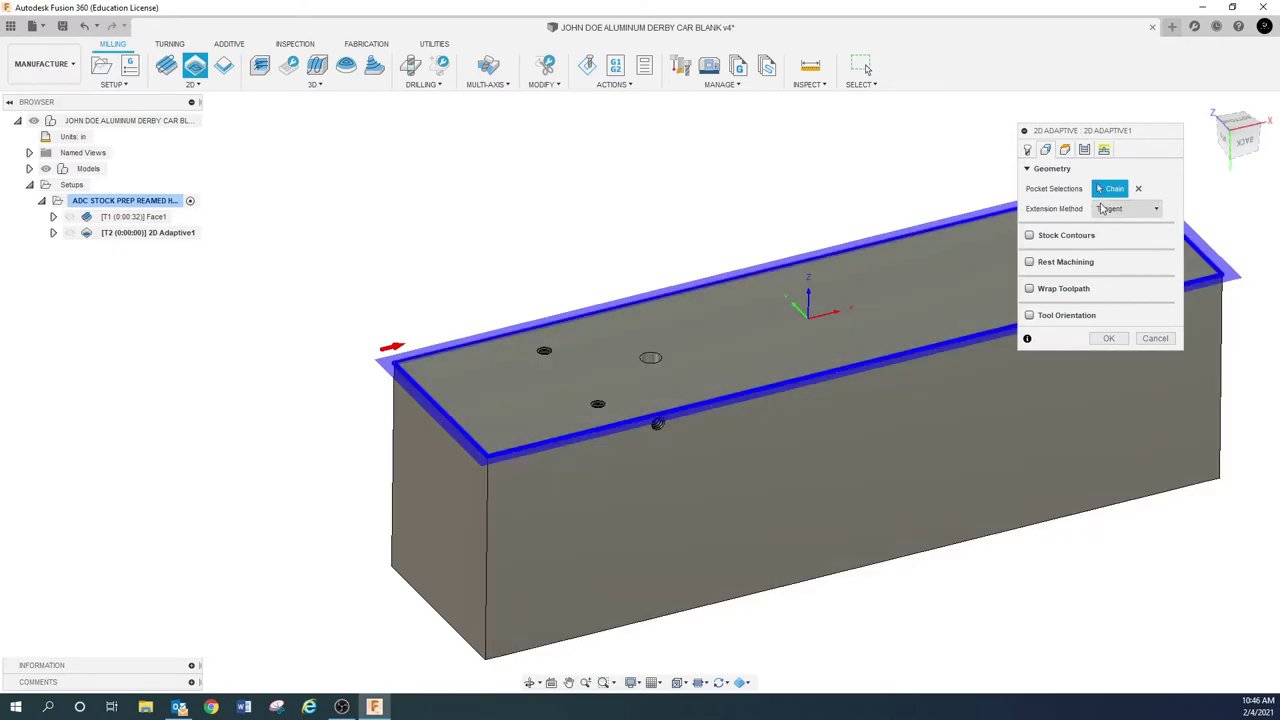
{"action": "left_click", "coordinate": [1137, 190]}
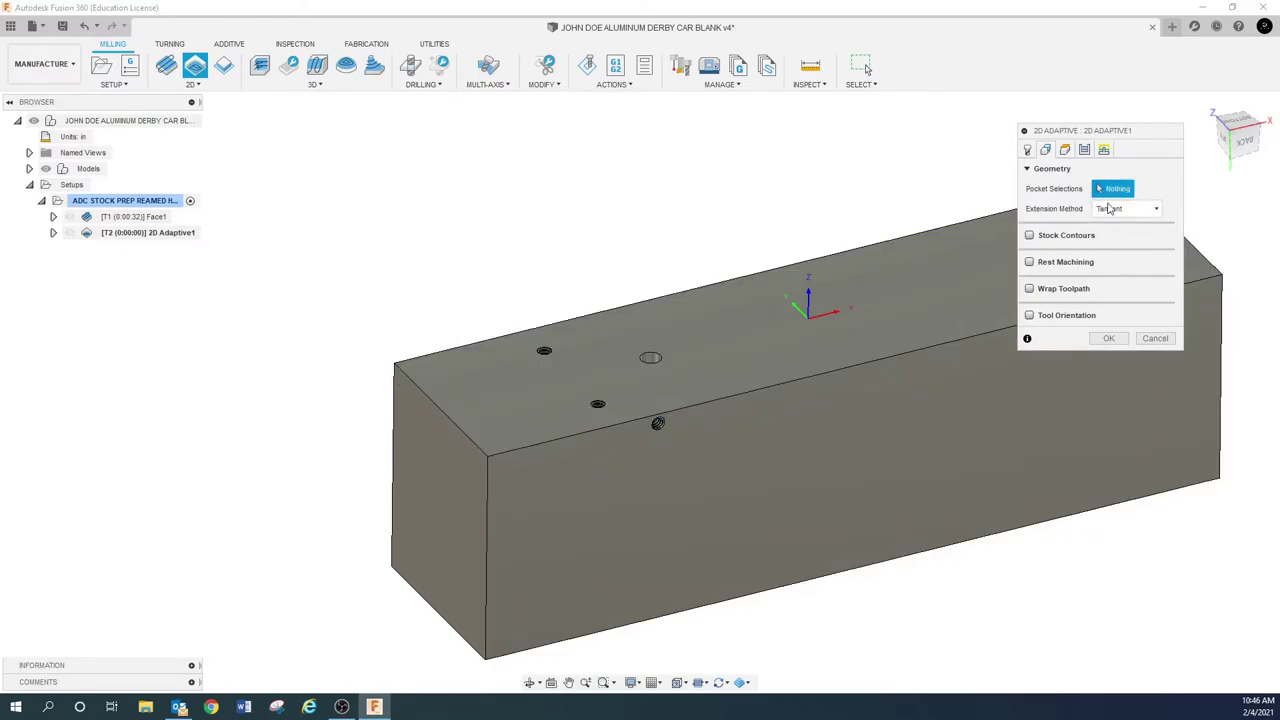
{"action": "left_click", "coordinate": [830, 377]}
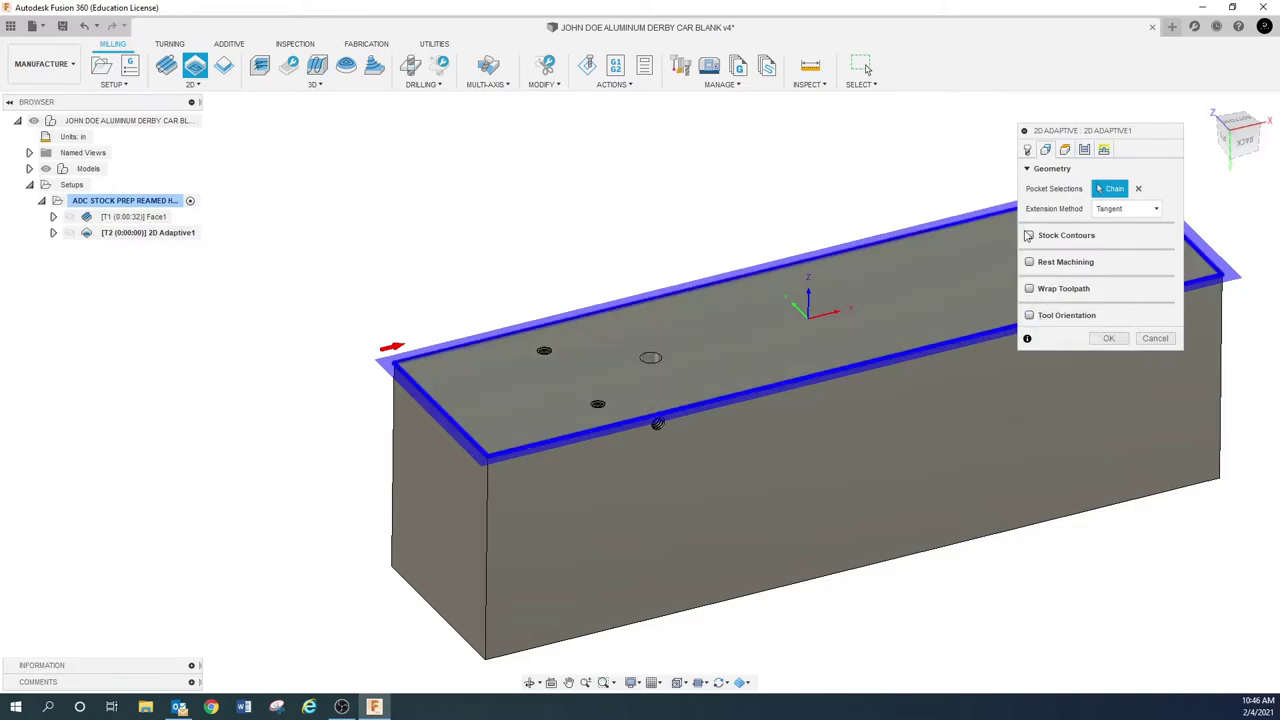
Reference the toolpath's bottom height to the block's upper face with an offset of -1.0 in.
{"action": "left_click", "coordinate": [1065, 150]}
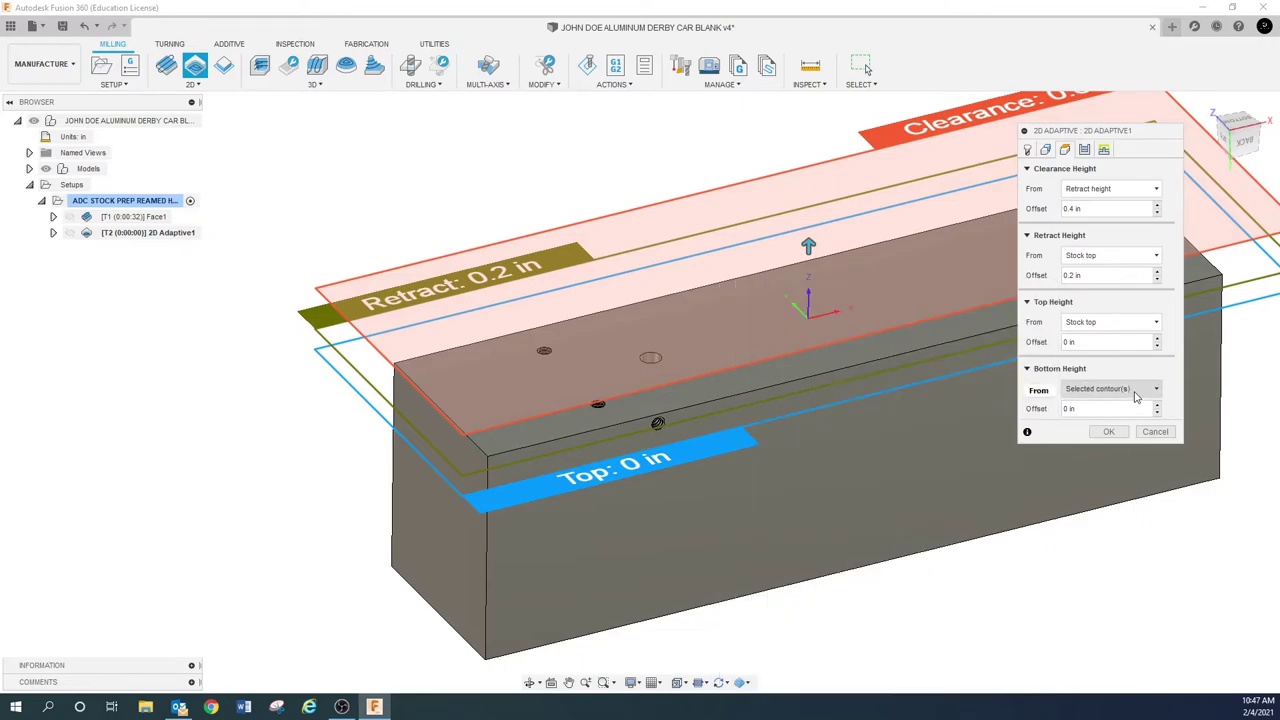
{"action": "left_click", "coordinate": [1135, 390]}
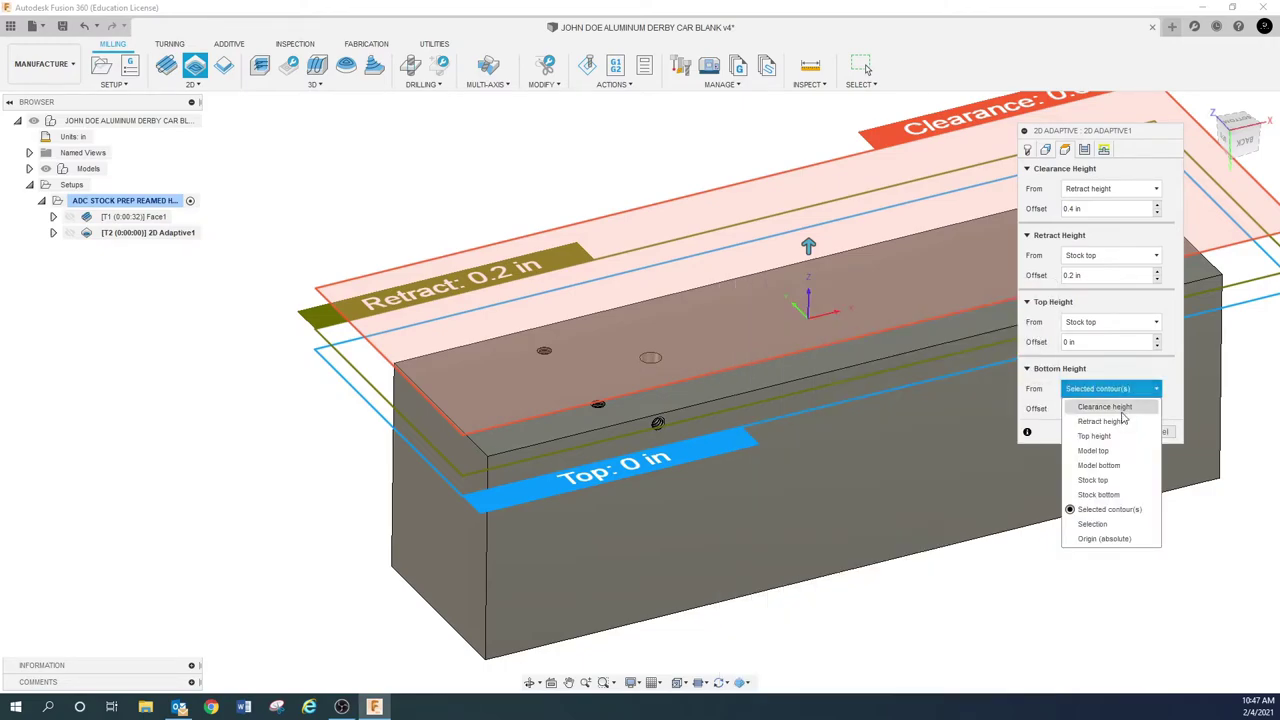
{"action": "left_click", "coordinate": [1093, 524]}
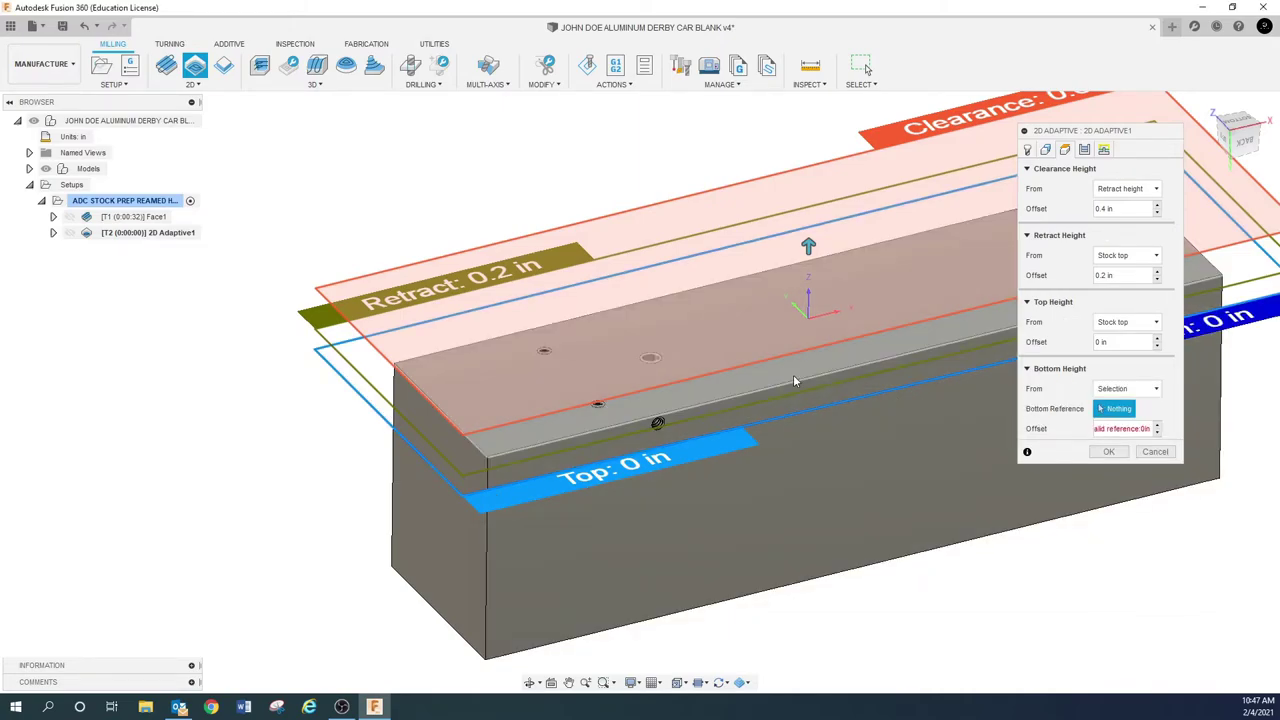
{"action": "left_click", "coordinate": [793, 374]}
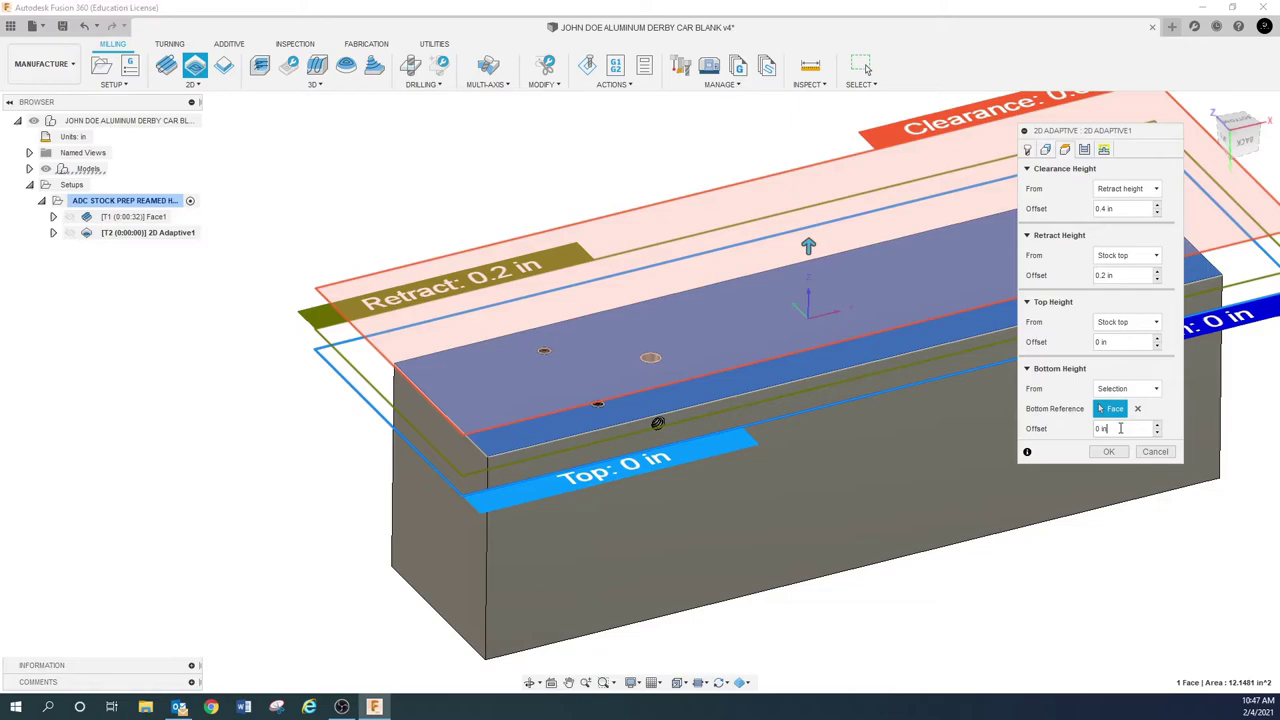
{"action": "key", "text": "BackSpace"}
{"action": "type", "text": "-1.0"}
{"action": "mouse_move", "coordinate": [910, 465]}
{"action": "middle_mouse_down", "text": "shift"}
{"action": "mouse_move", "coordinate": [946, 429]}
{"action": "mouse_move", "coordinate": [917, 451]}
{"action": "middle_mouse_up", "text": "shift"}
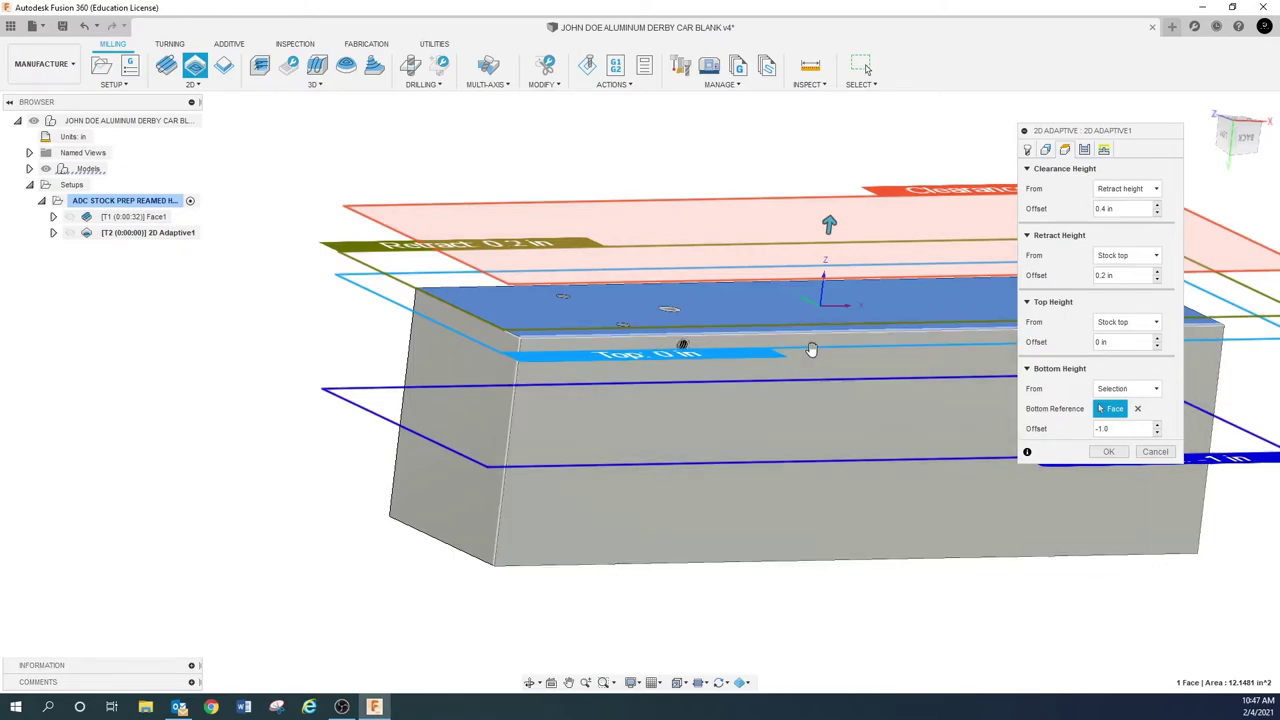
Set the adaptive passes' optimal load to .05 in, leaving multiple depths disabled.
{"action": "left_click", "coordinate": [1084, 149]}
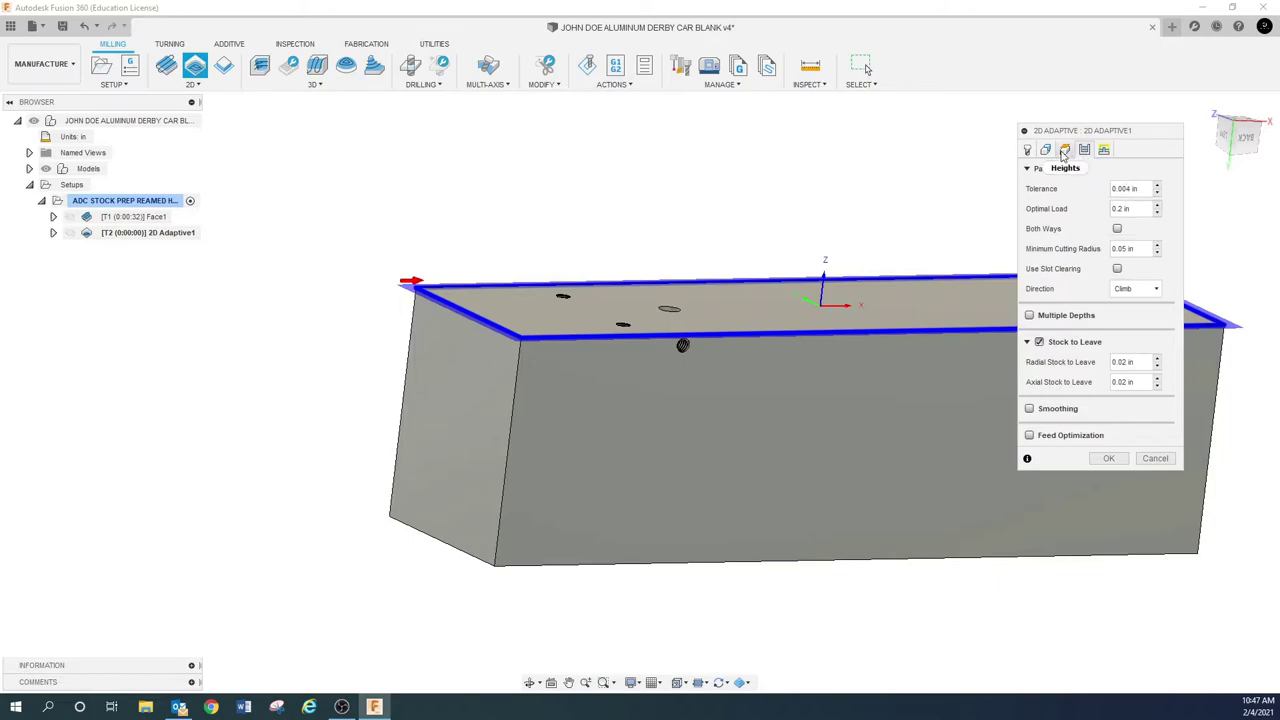
{"action": "left_click", "coordinate": [1064, 150]}
{"action": "left_click", "coordinate": [1084, 149]}
{"action": "left_click", "coordinate": [1145, 208]}
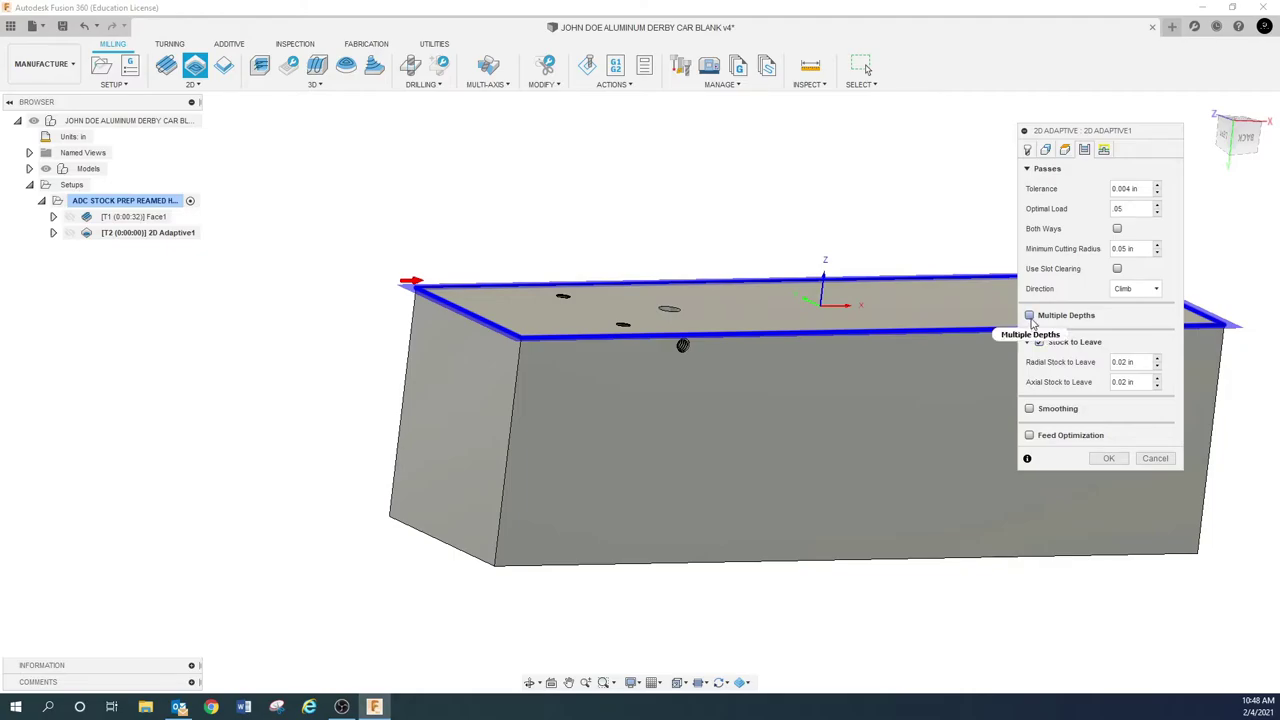
{"action": "left_click", "coordinate": [1030, 316]}
{"action": "left_click", "coordinate": [1032, 316]}
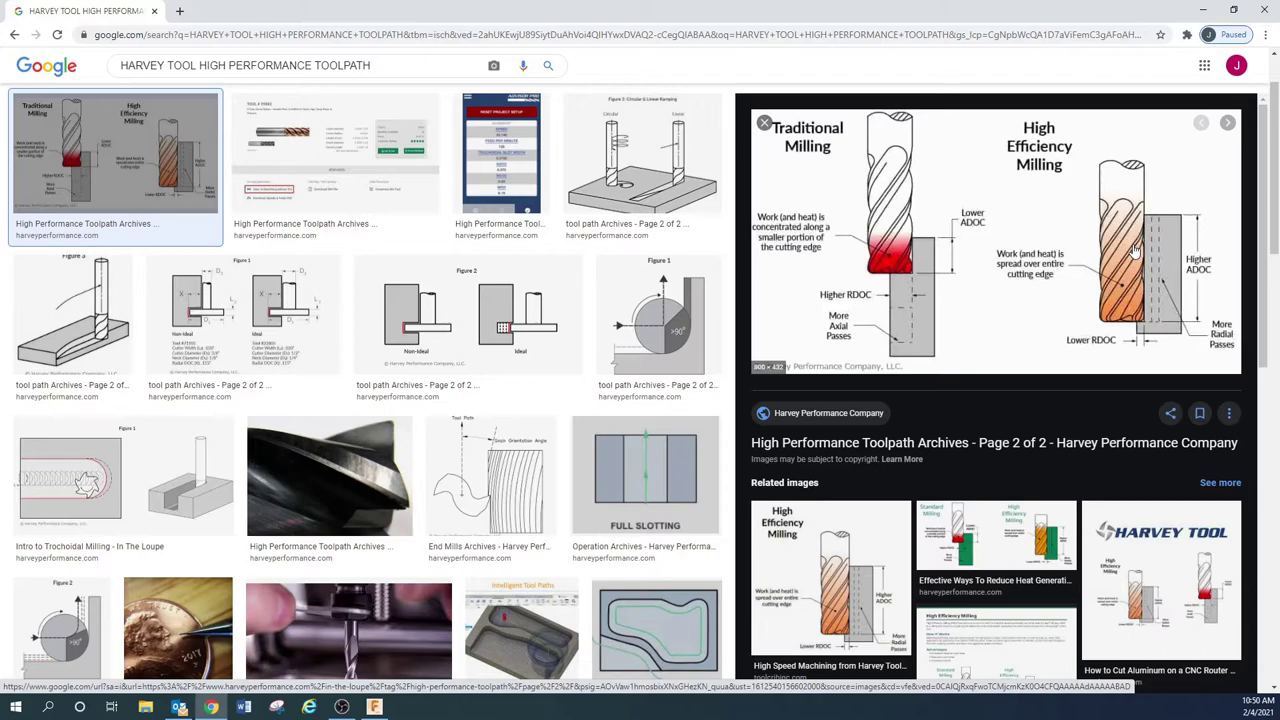
Switch from the web browser back to Fusion 360 and set the axial stock to leave to 0 in.
{"action": "left_click", "coordinate": [1202, 9]}
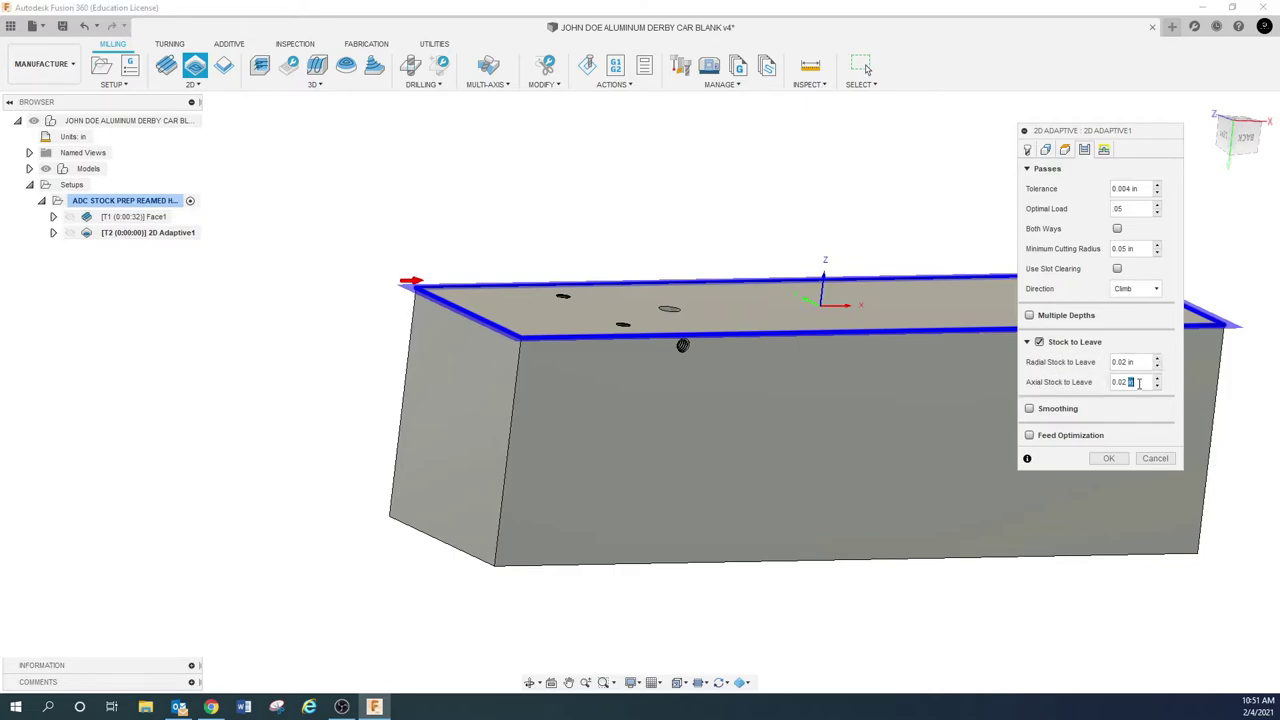
{"action": "triple_click", "coordinate": [1139, 383]}
{"action": "key", "text": "BackSpace"}
{"action": "type", "text": "0."}
Keep the default linking settings and generate the 2D adaptive toolpath.
{"action": "left_click", "coordinate": [1104, 150]}
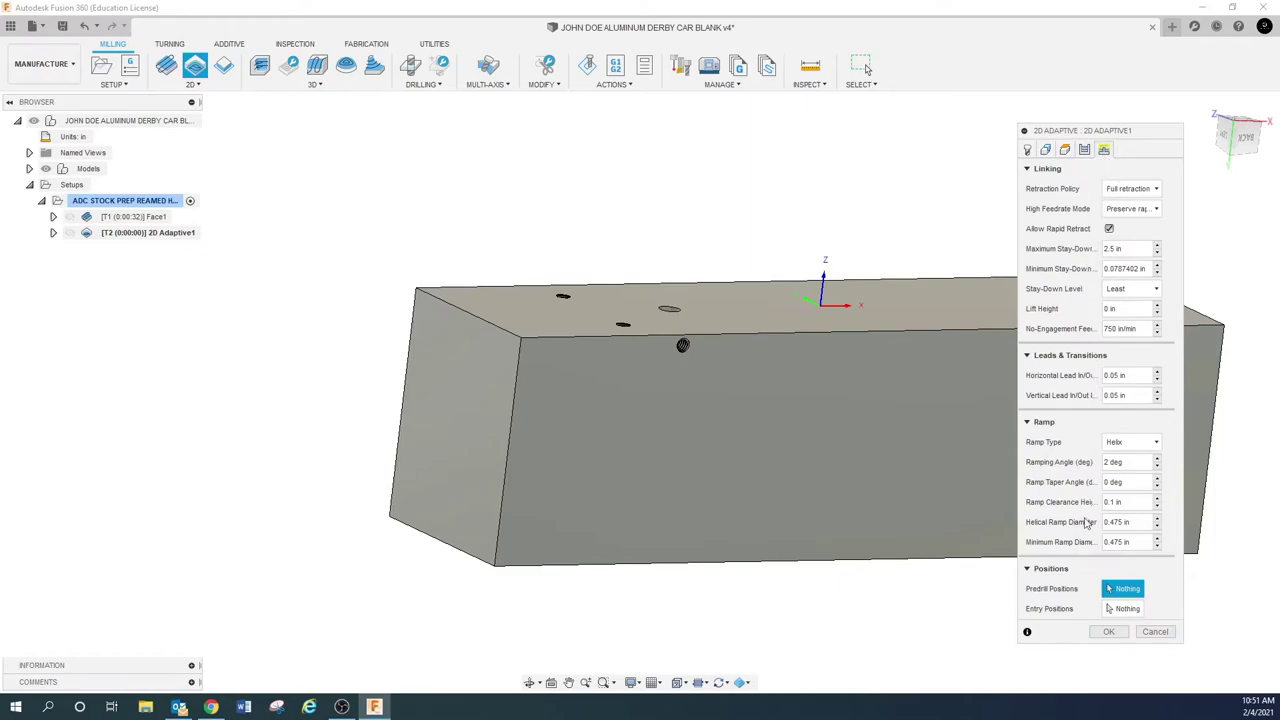
{"action": "left_click", "coordinate": [1107, 632]}
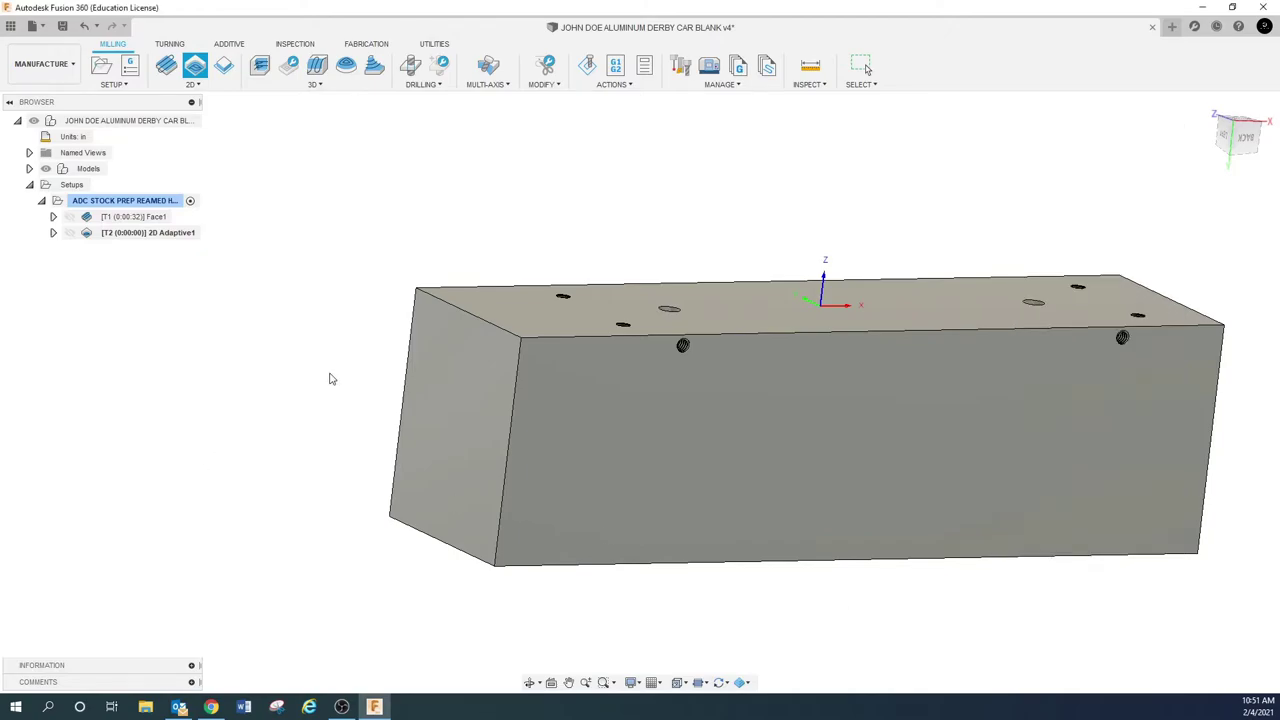
{"action": "middle_click_drag", "start_coordinate": [309, 402], "coordinate": [491, 380], "text": "shift"}
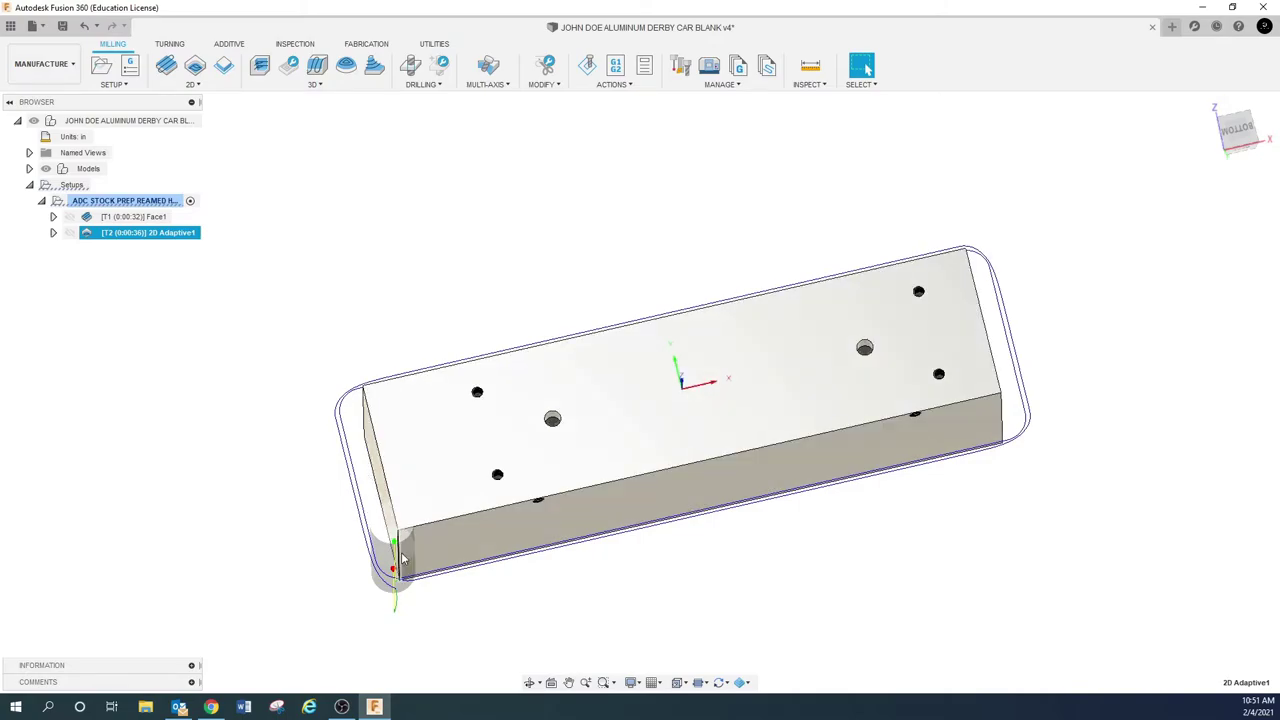
Simulate the whole stock prep setup with both operations, review its machining statistics, and close the simulation.
{"action": "left_click", "coordinate": [123, 294]}
{"action": "left_click", "coordinate": [120, 200]}
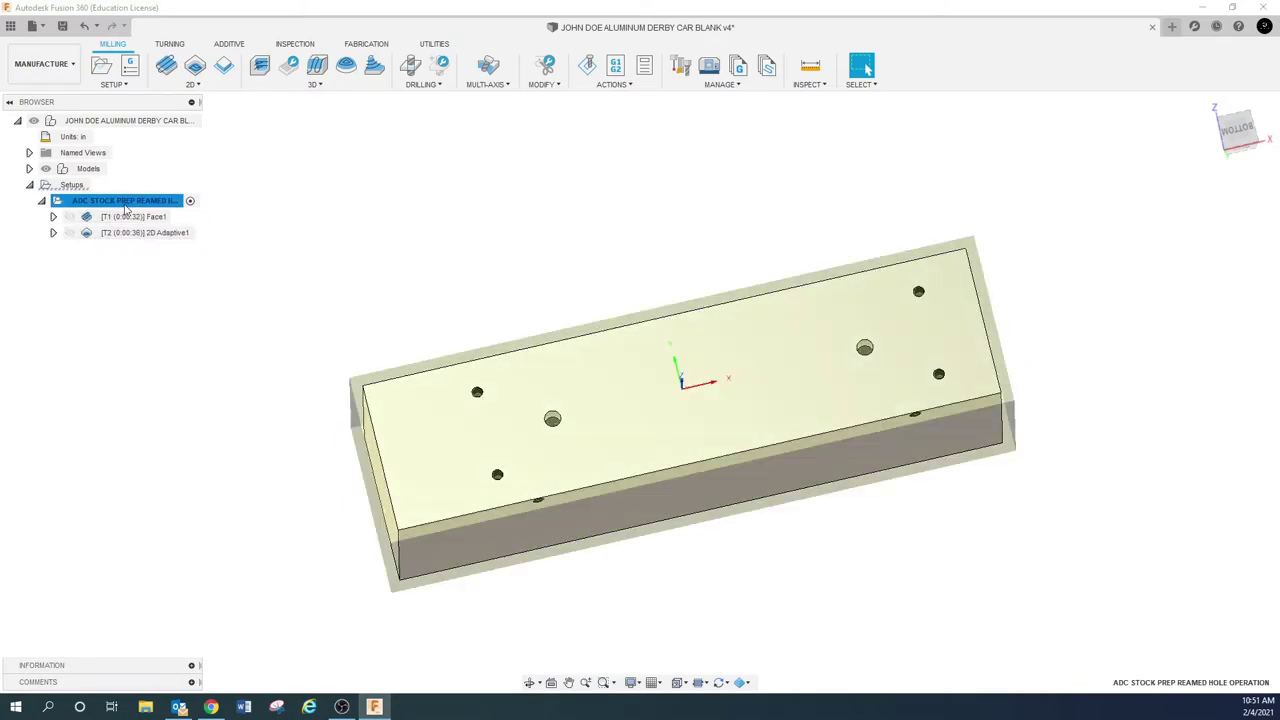
{"action": "left_click", "coordinate": [594, 68]}
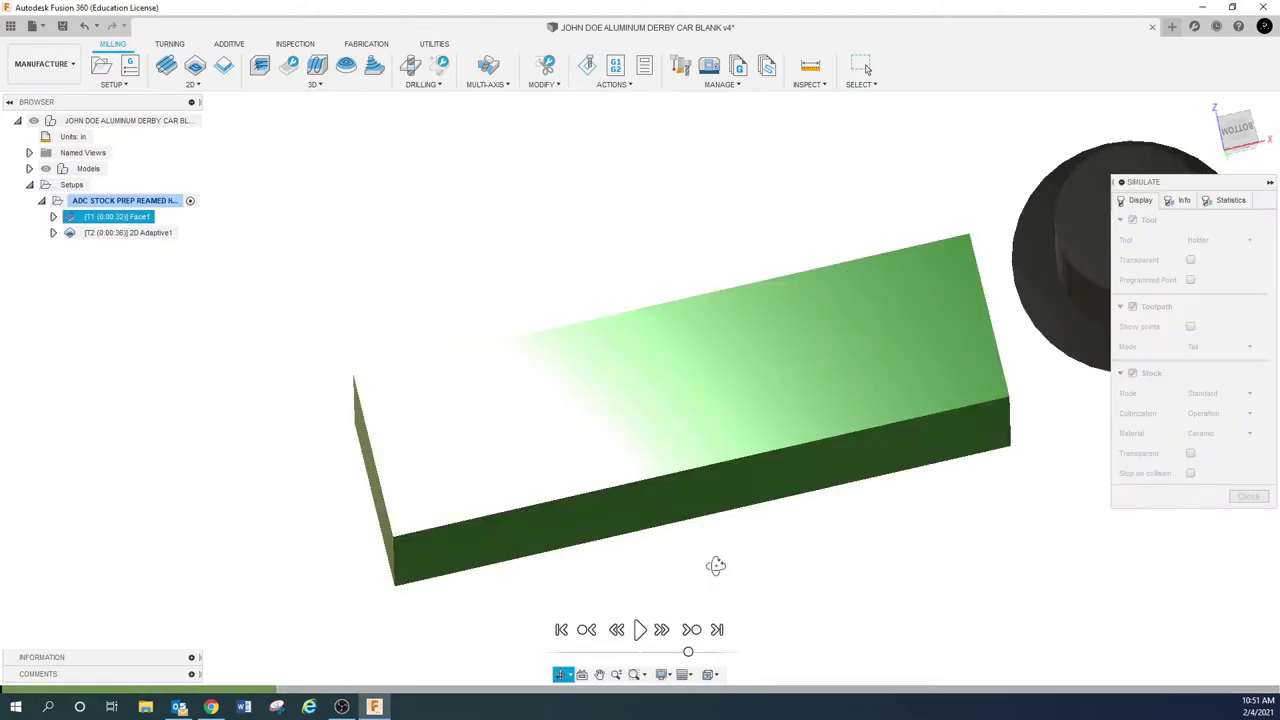
{"action": "left_click", "coordinate": [640, 629]}
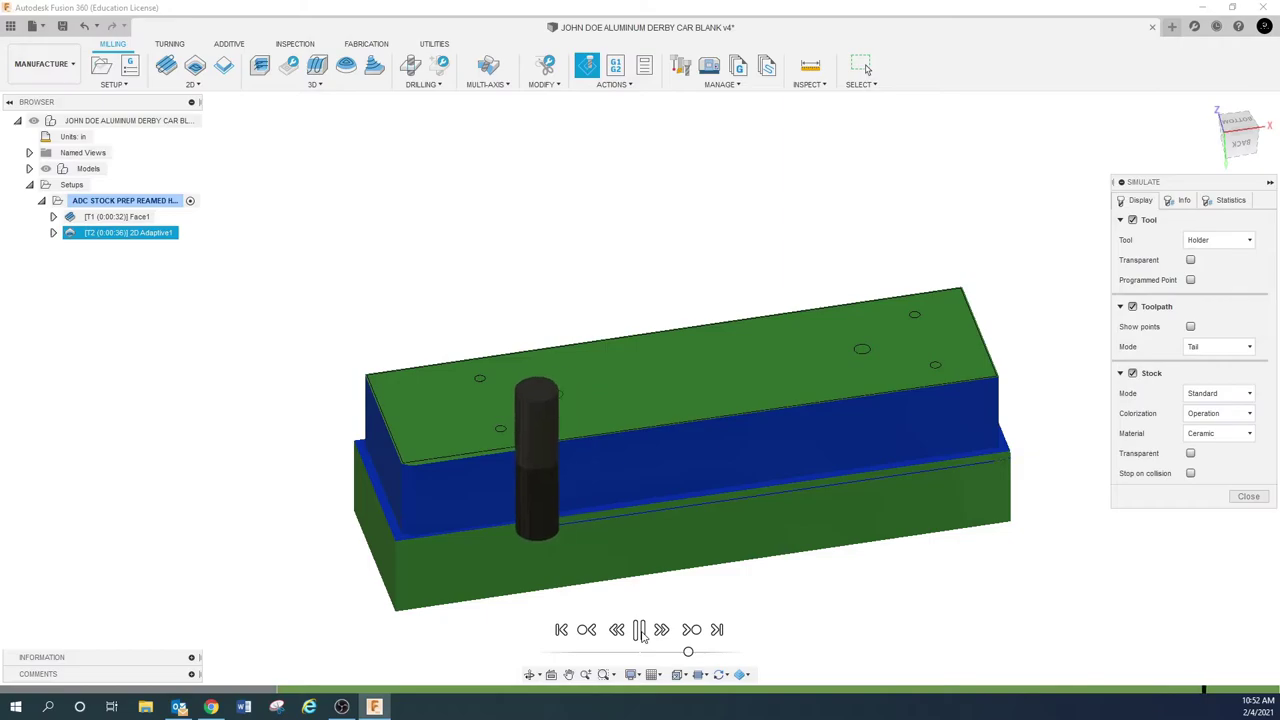
{"action": "left_click", "coordinate": [640, 630]}
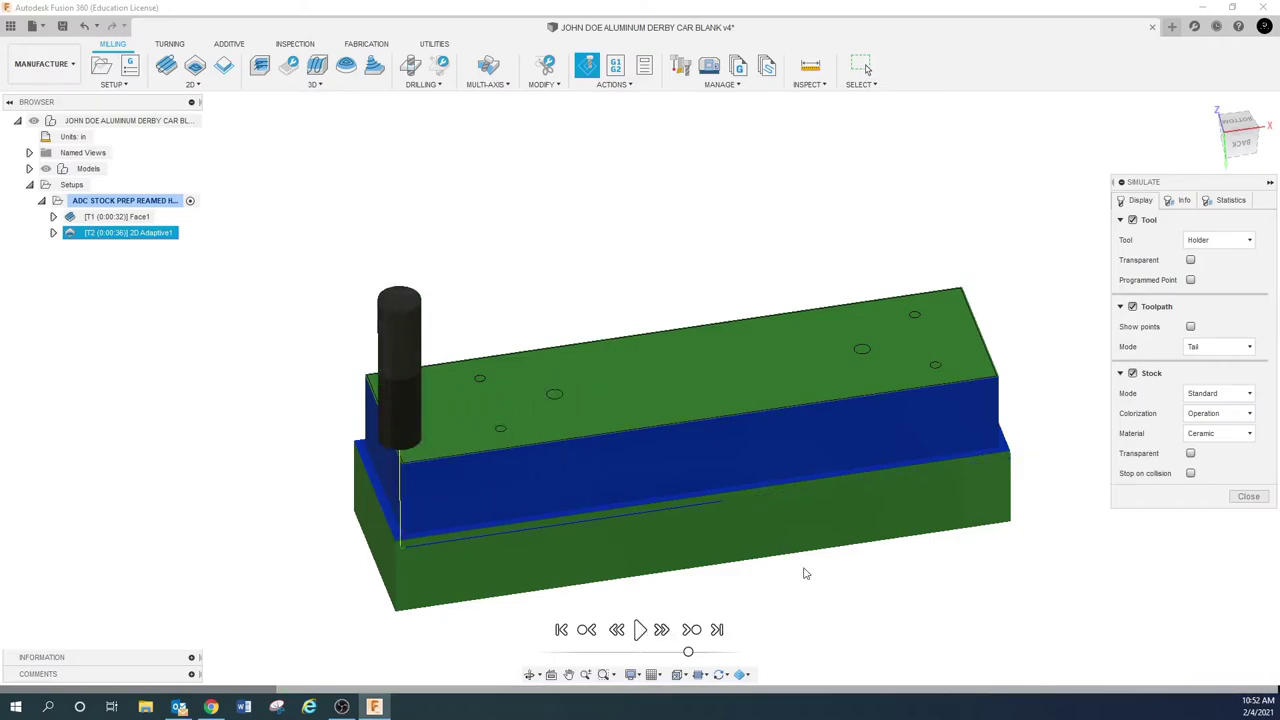
{"action": "left_click", "coordinate": [1230, 200]}
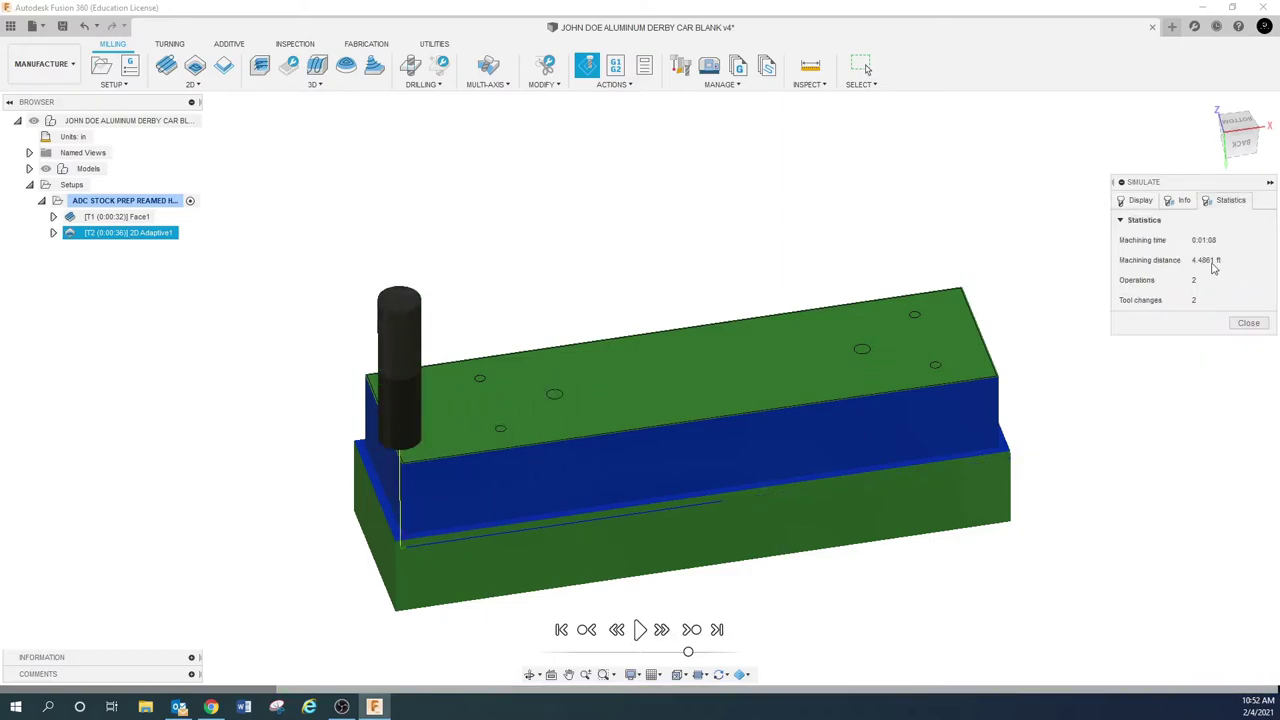
{"action": "left_click", "coordinate": [1242, 323]}
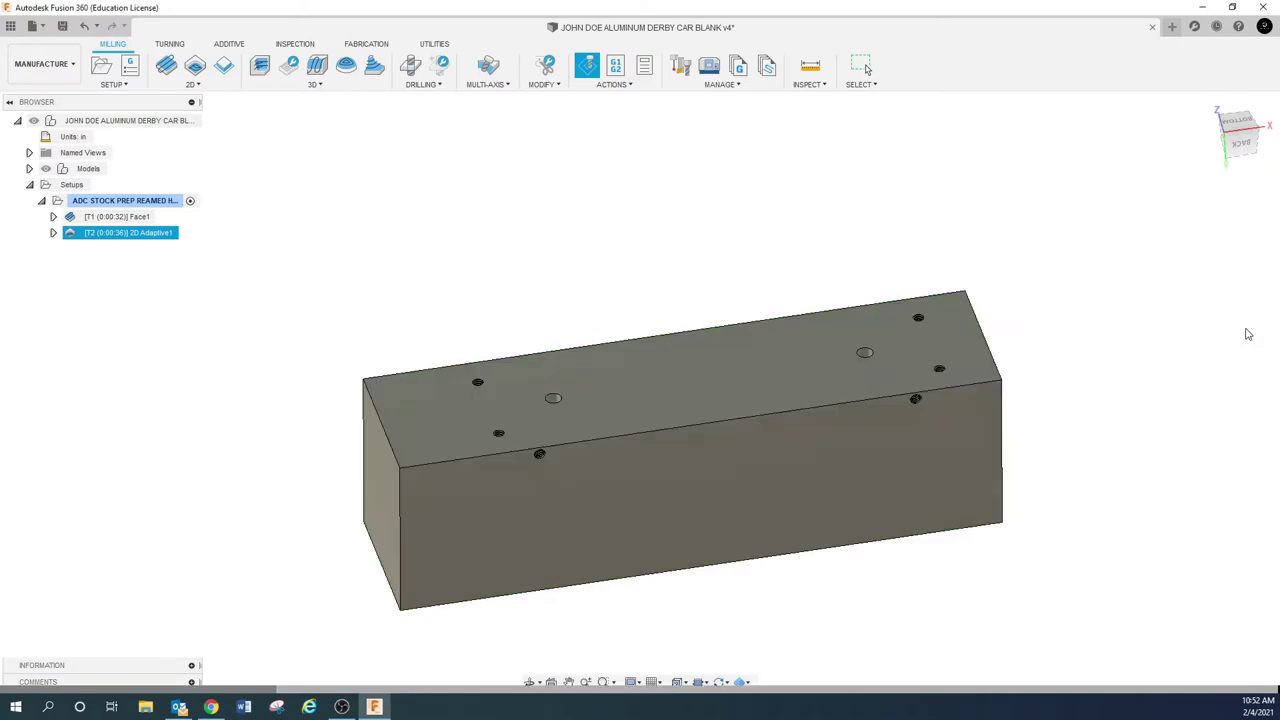
{"action": "left_click", "coordinate": [260, 382]}
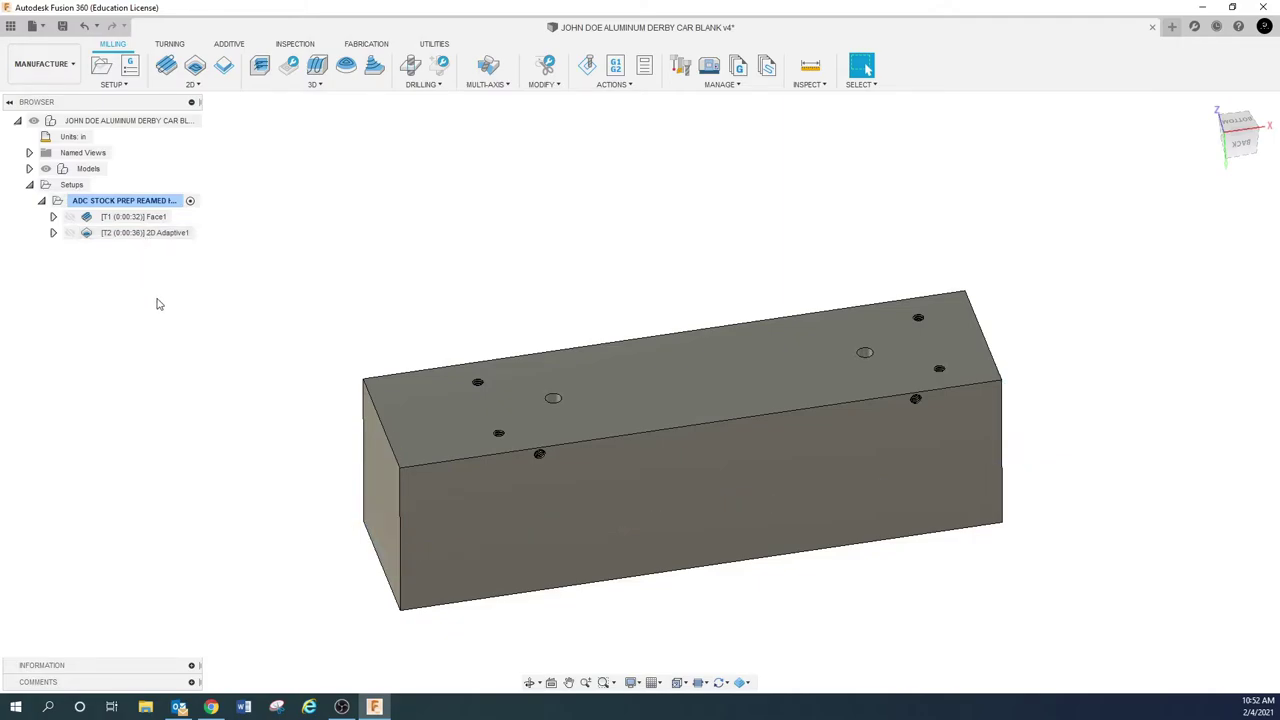
Edit the 2D adaptive operation to use an optimal load of .0002 in and regenerate its toolpath.
{"action": "right_click", "coordinate": [150, 233]}
{"action": "left_click", "coordinate": [183, 253]}
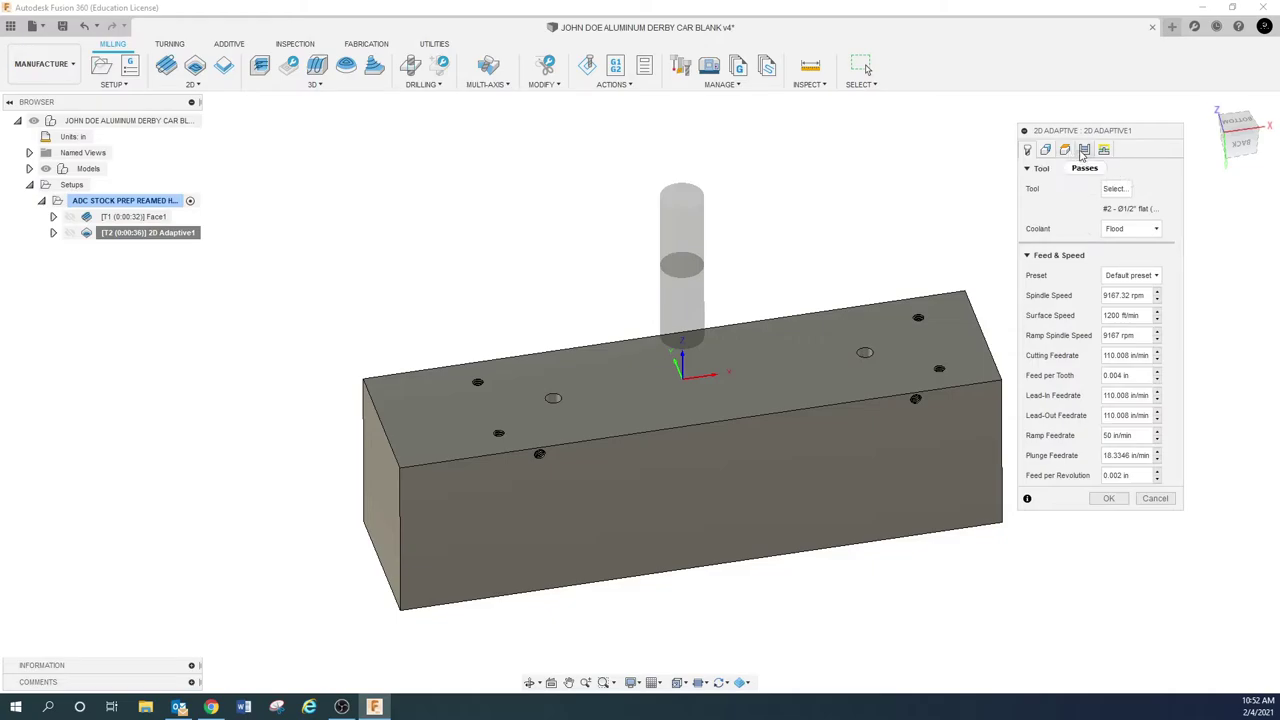
{"action": "left_click", "coordinate": [1083, 150]}
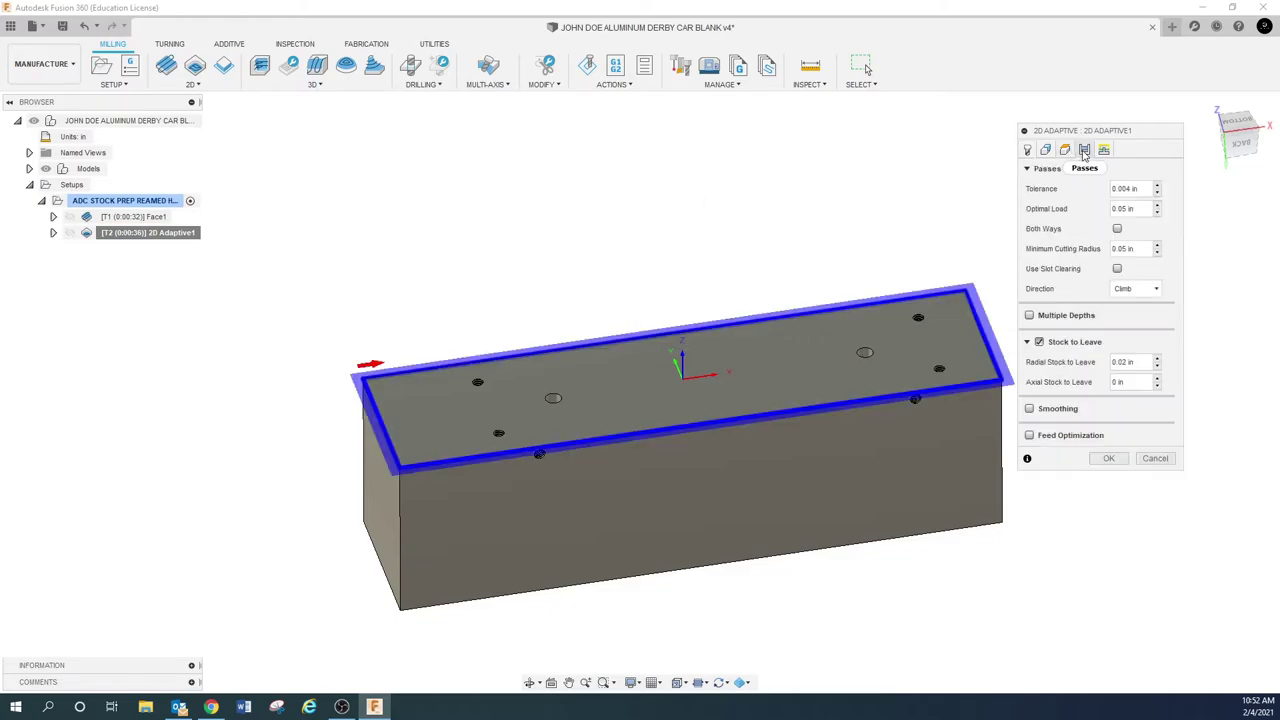
{"action": "triple_click", "coordinate": [1148, 209]}
{"action": "type", "text": ".0002"}
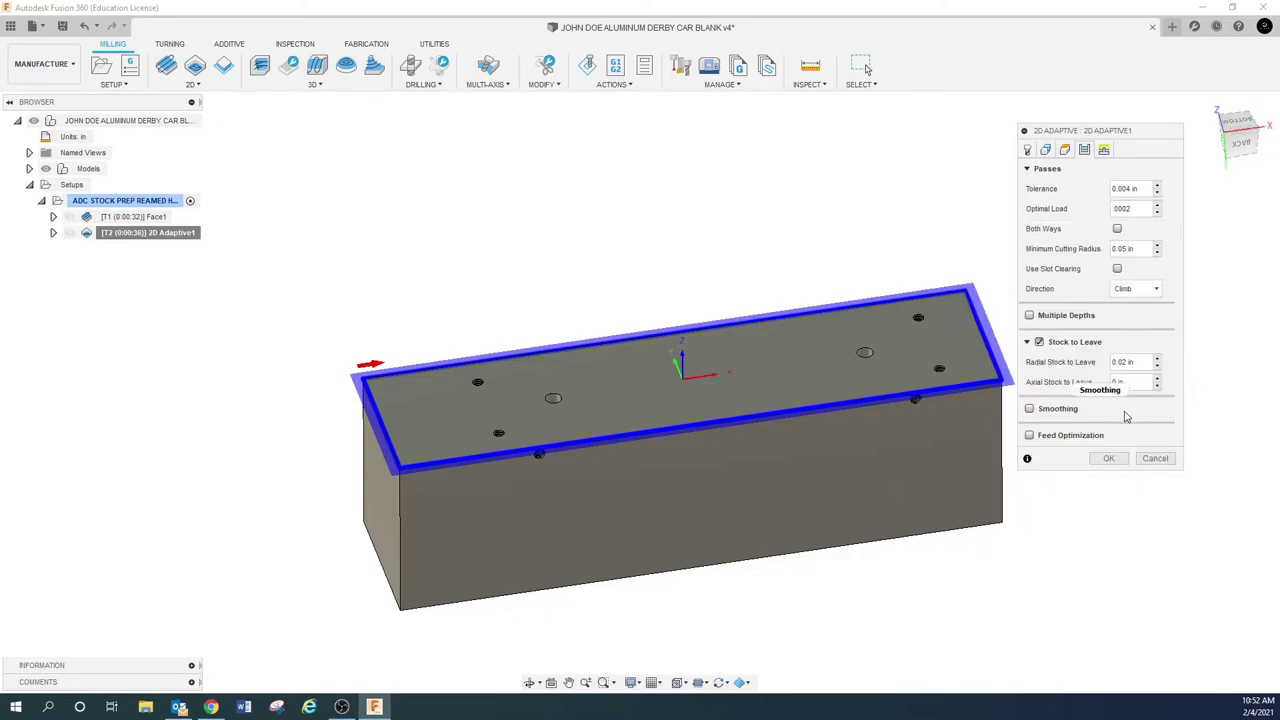
{"action": "left_click", "coordinate": [1110, 459]}
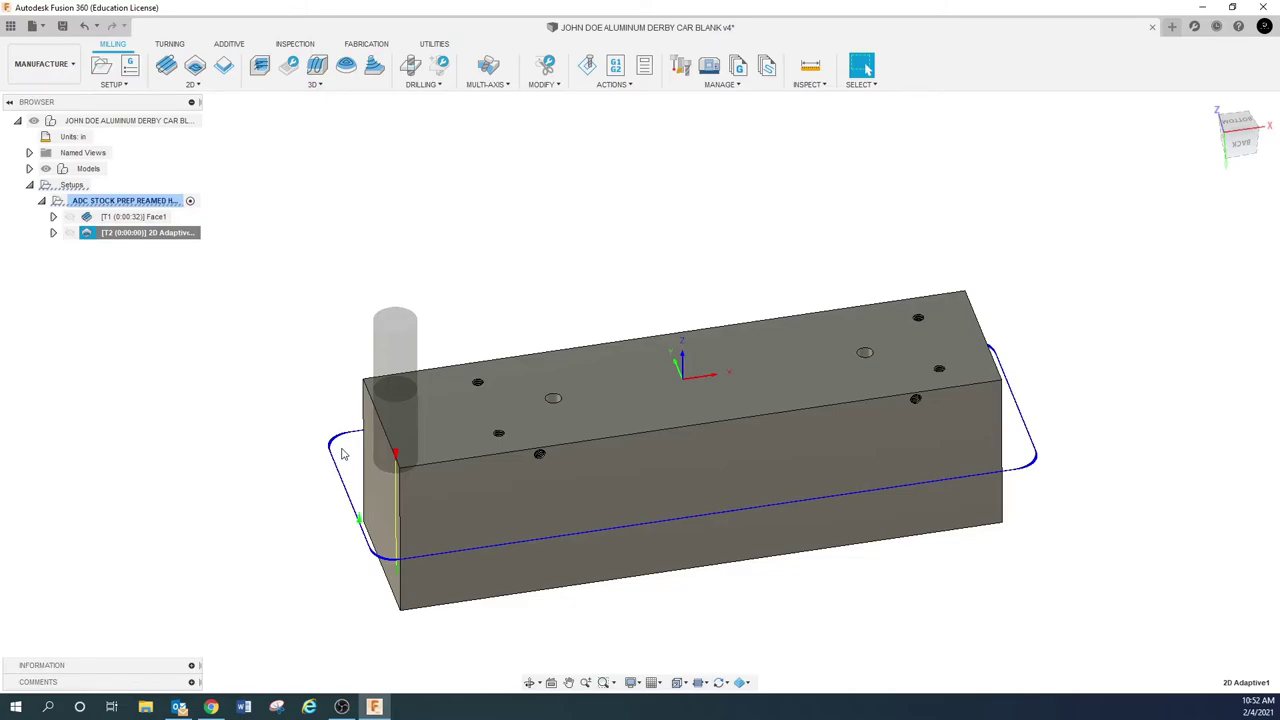
Examine the spacing of the adaptive toolpath passes around the block's corners at close range and overall.
{"action": "scroll", "coordinate": [341, 454], "scroll_direction": "up", "scroll_amount": 10}
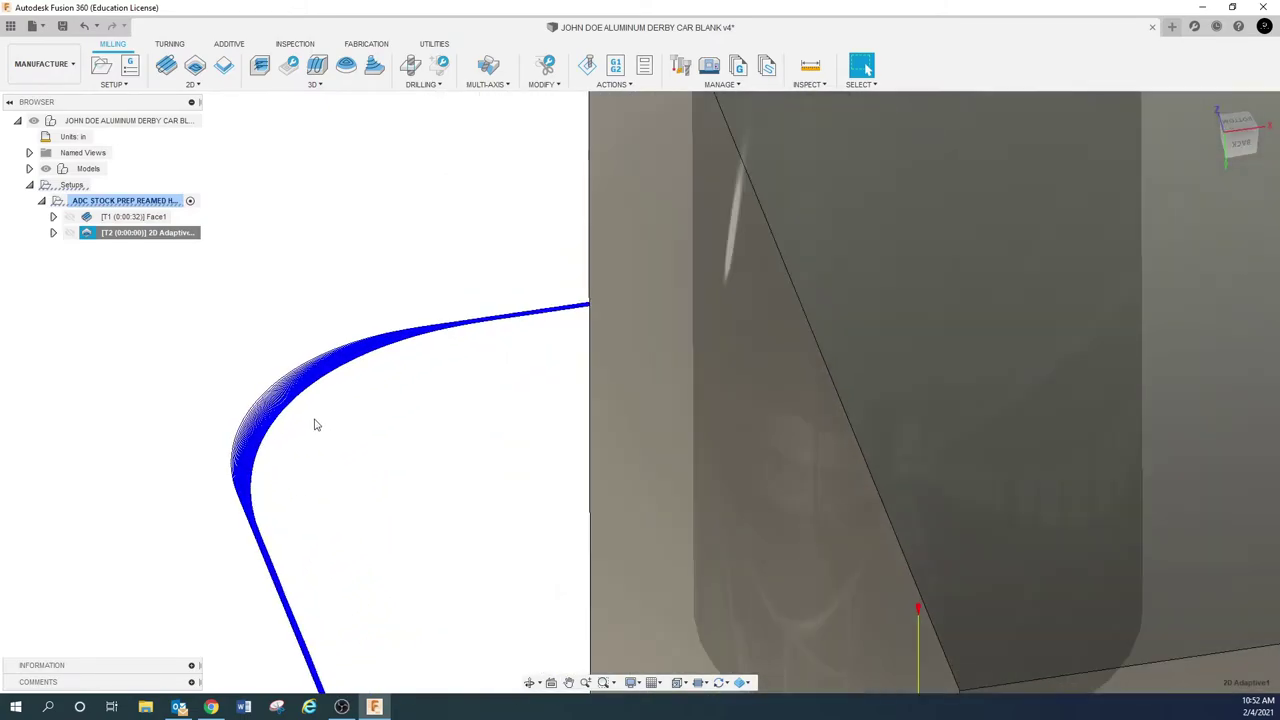
{"action": "scroll", "coordinate": [300, 403], "scroll_direction": "up", "scroll_amount": 5}
{"action": "scroll", "coordinate": [295, 403], "scroll_direction": "up", "scroll_amount": 2}
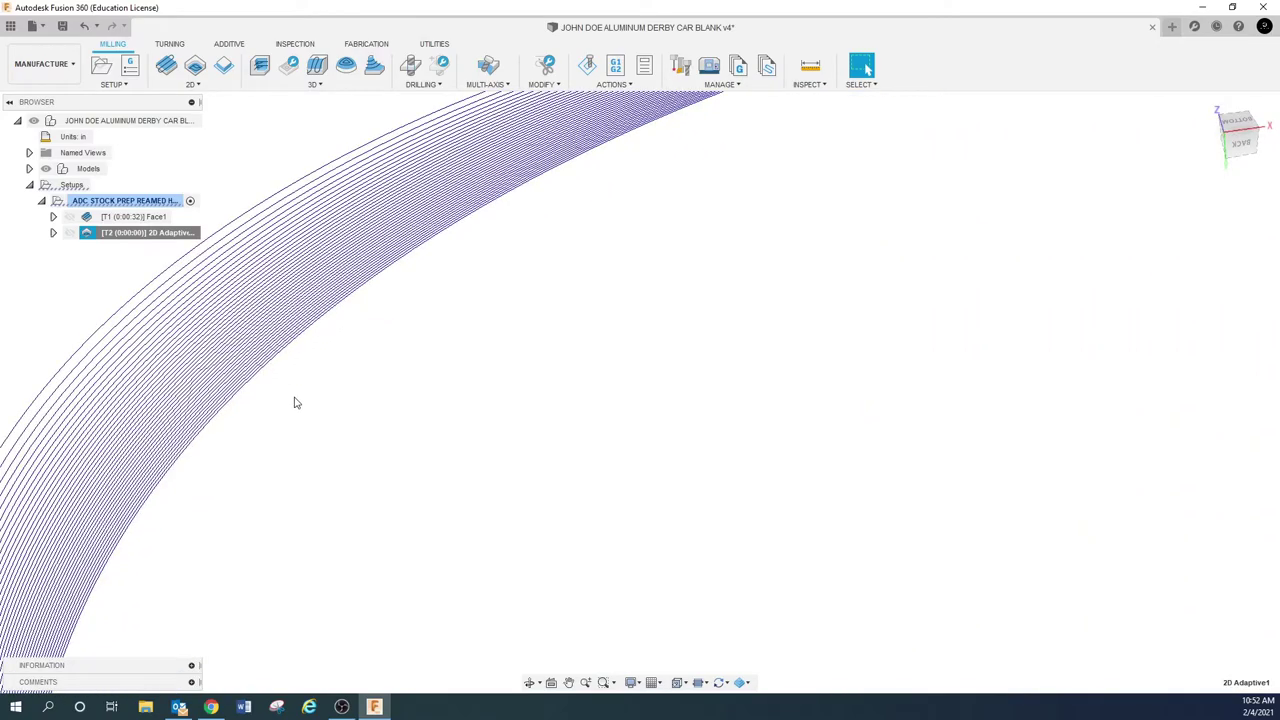
{"action": "scroll", "coordinate": [295, 403], "scroll_direction": "down", "scroll_amount": 5}
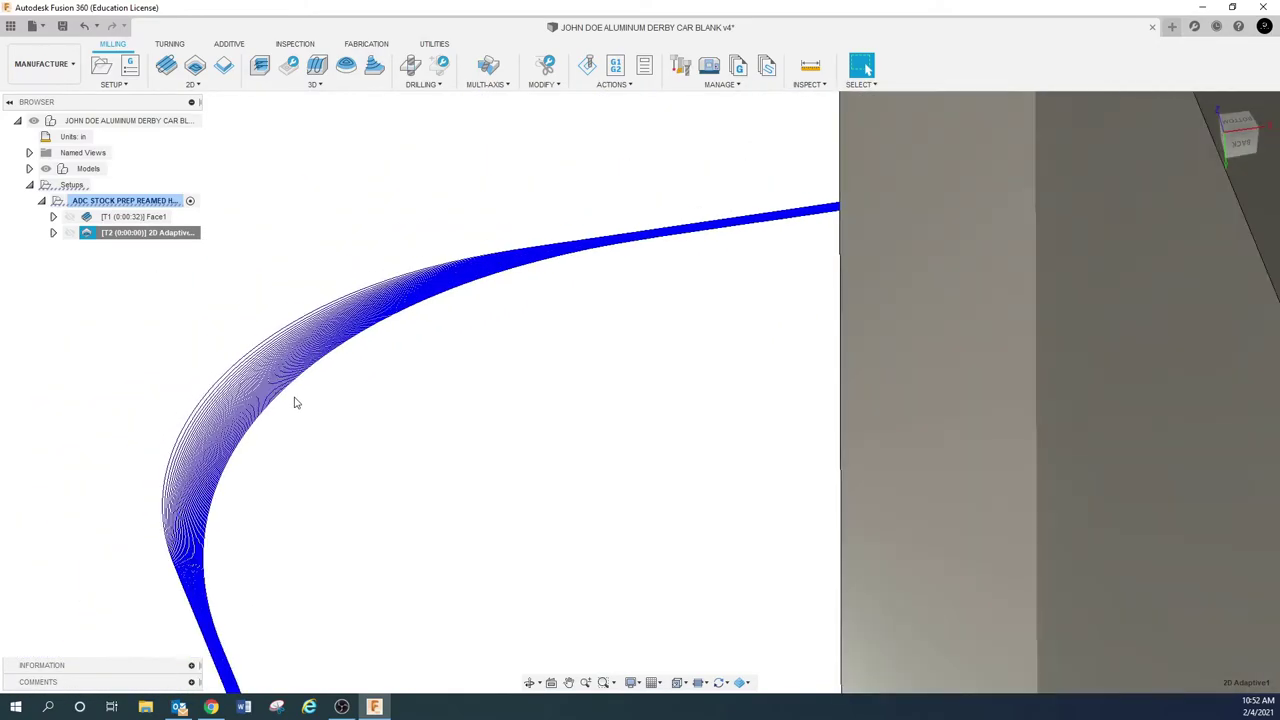
{"action": "scroll", "coordinate": [295, 403], "scroll_direction": "down", "scroll_amount": 5}
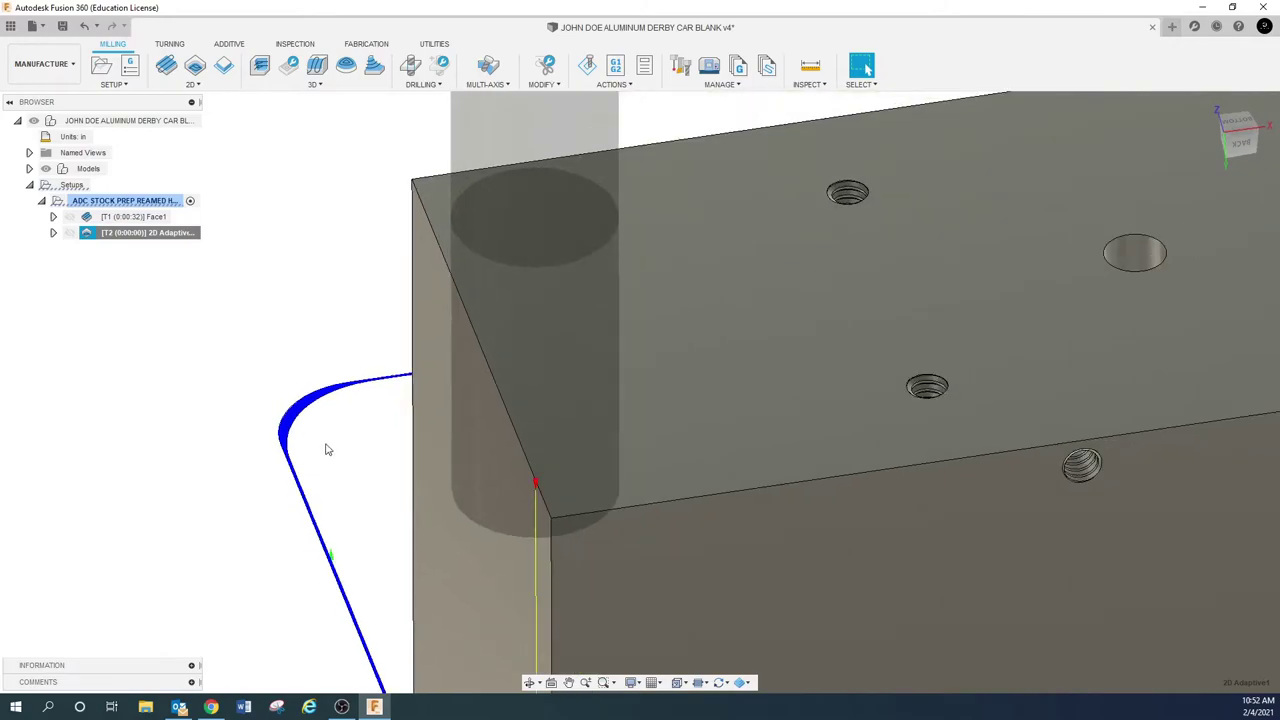
{"action": "scroll", "coordinate": [325, 498], "scroll_direction": "down", "scroll_amount": 5}
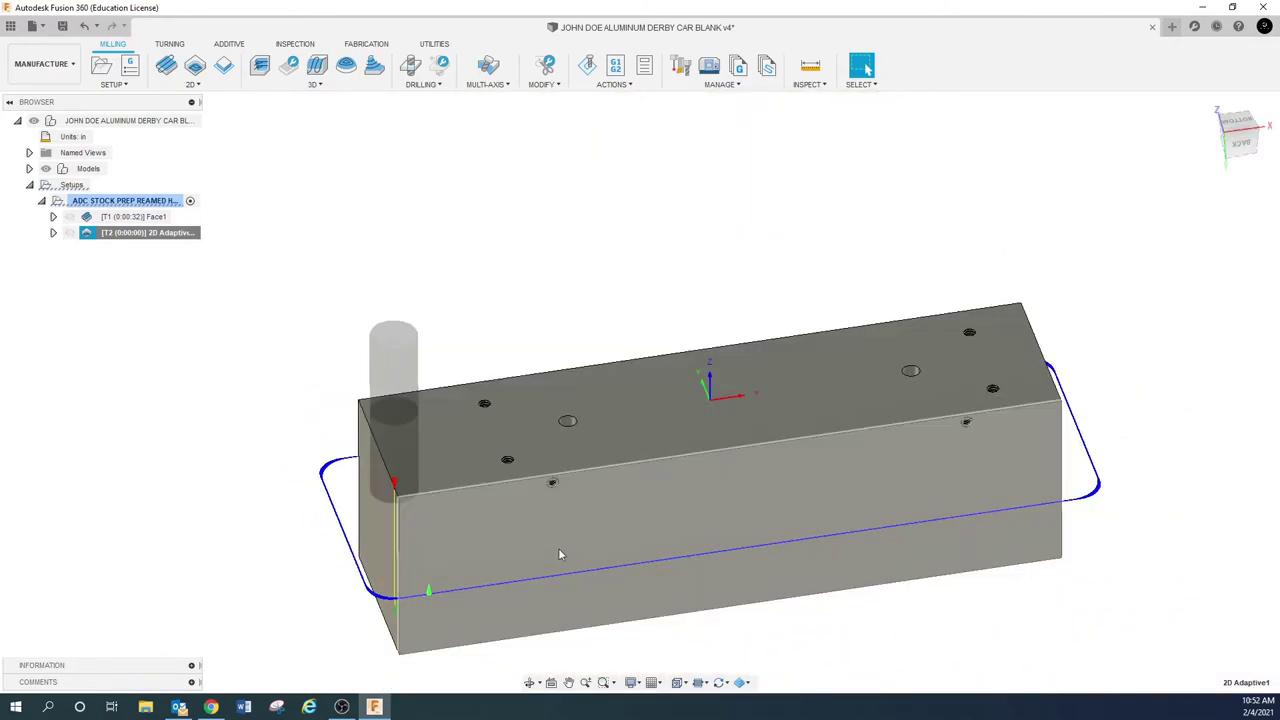
{"action": "scroll", "coordinate": [383, 598], "scroll_direction": "up", "scroll_amount": 5}
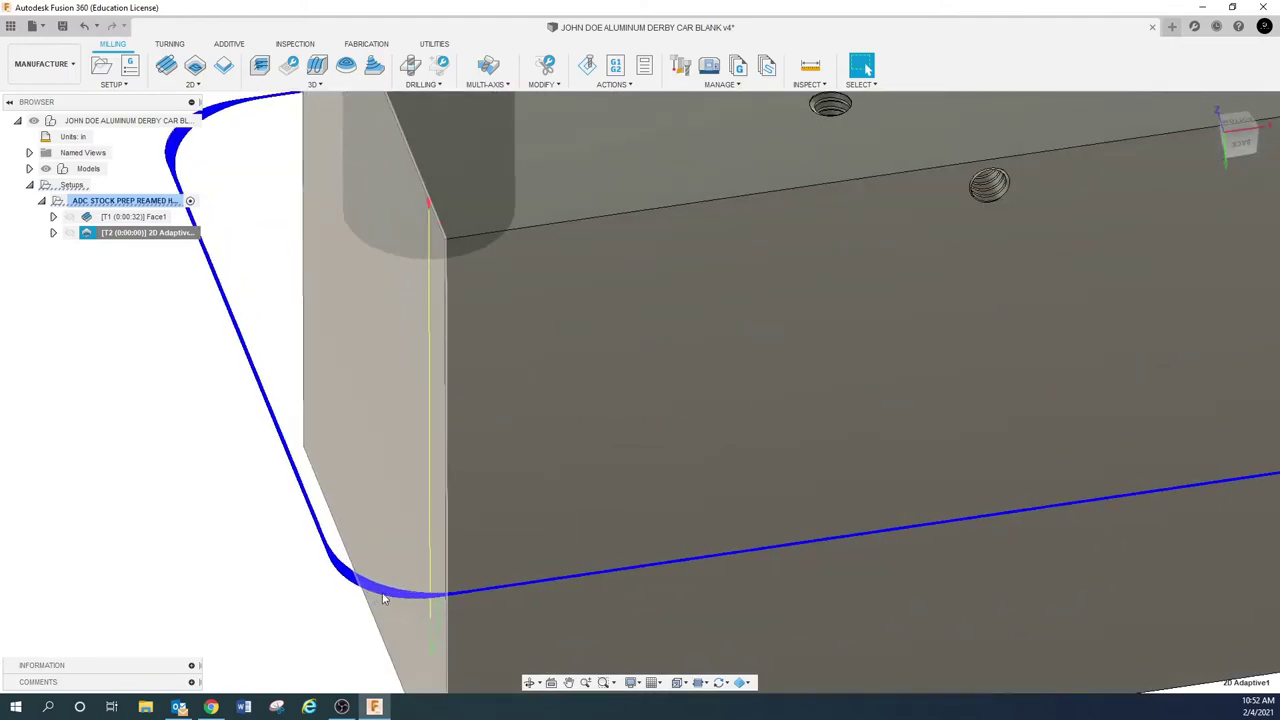
{"action": "scroll", "coordinate": [383, 598], "scroll_direction": "up", "scroll_amount": 5}
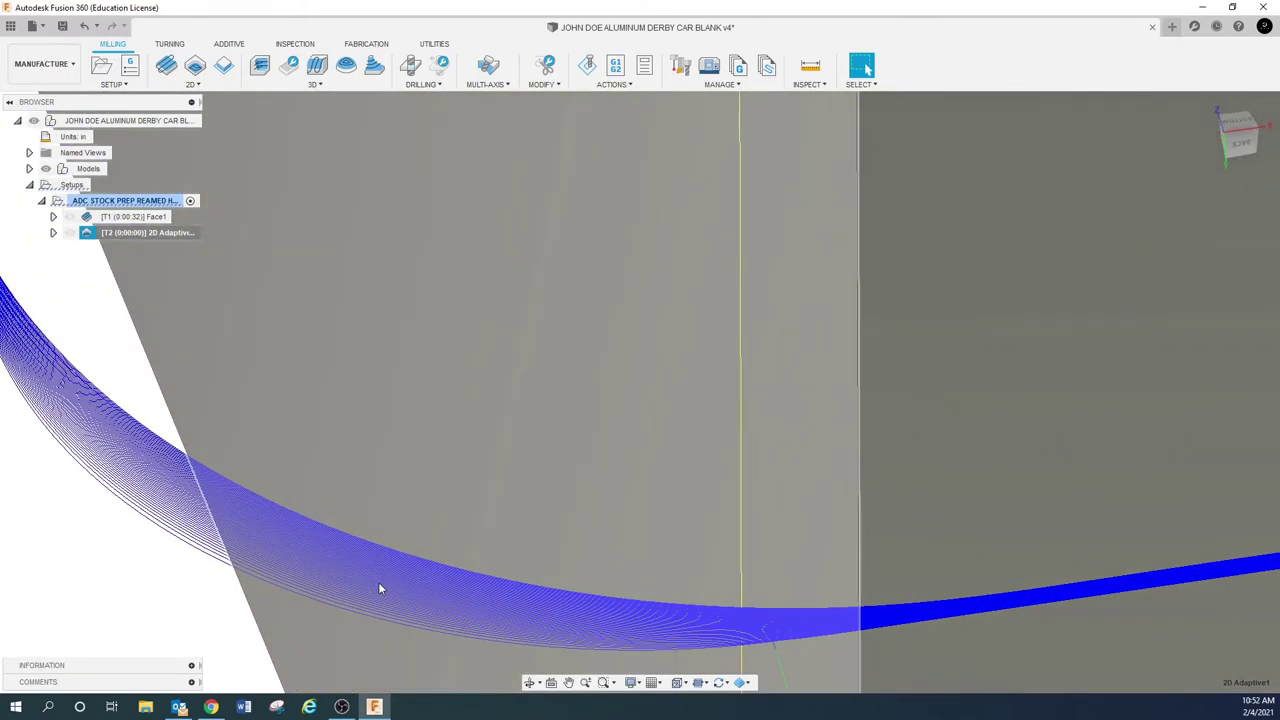
{"action": "scroll", "coordinate": [379, 588], "scroll_direction": "down", "scroll_amount": 5}
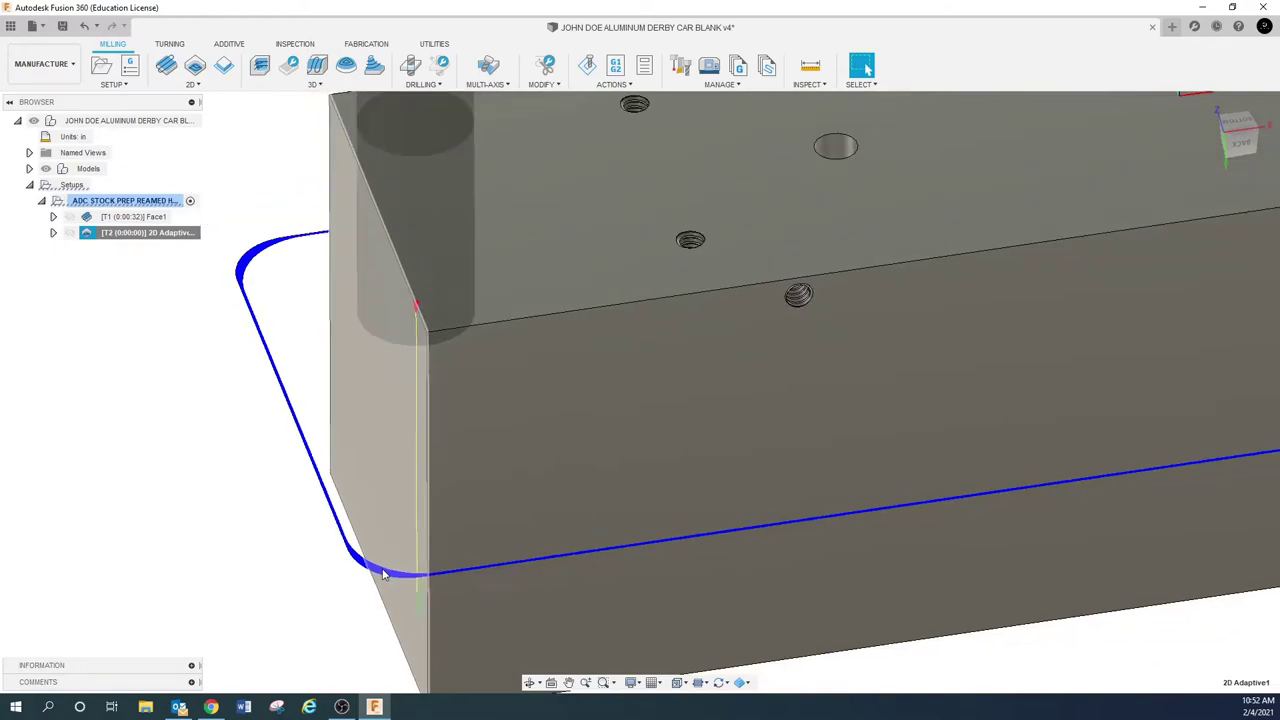
{"action": "scroll", "coordinate": [383, 573], "scroll_direction": "down", "scroll_amount": 5}
{"action": "scroll", "coordinate": [383, 573], "scroll_direction": "down", "scroll_amount": 2}
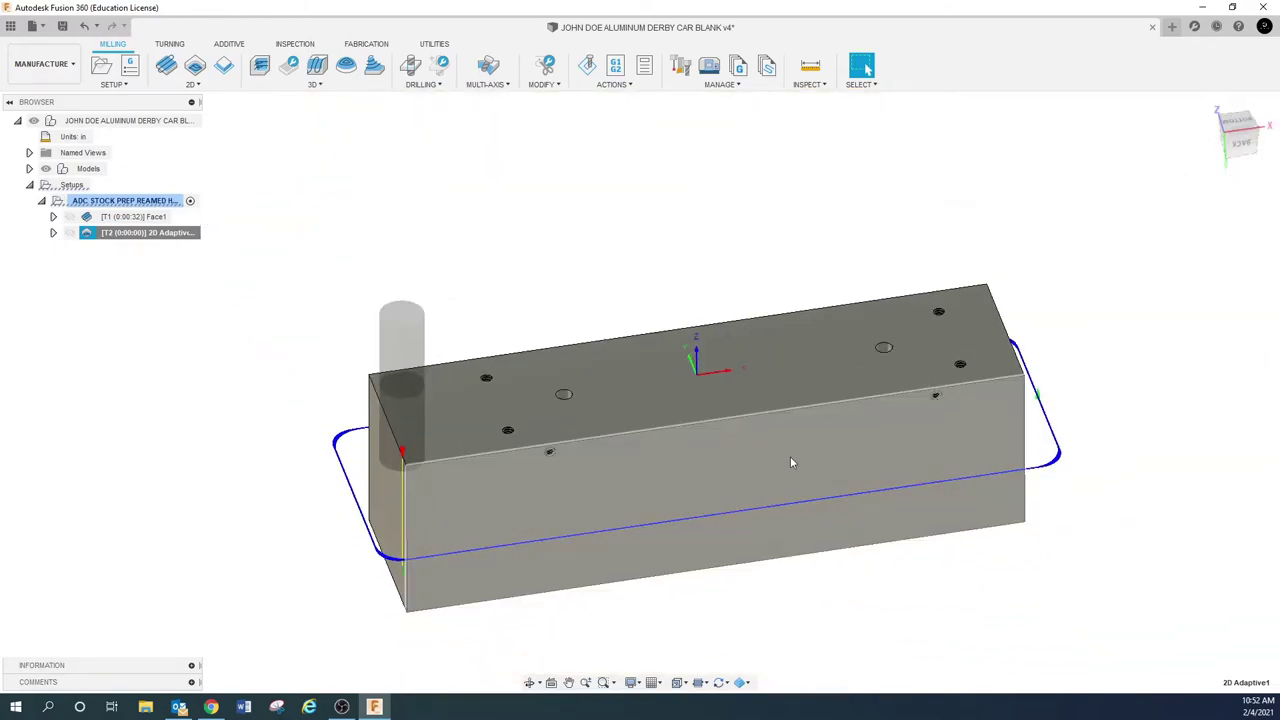
{"action": "middle_click_drag", "start_coordinate": [790, 462], "coordinate": [500, 510], "text": "shift"}
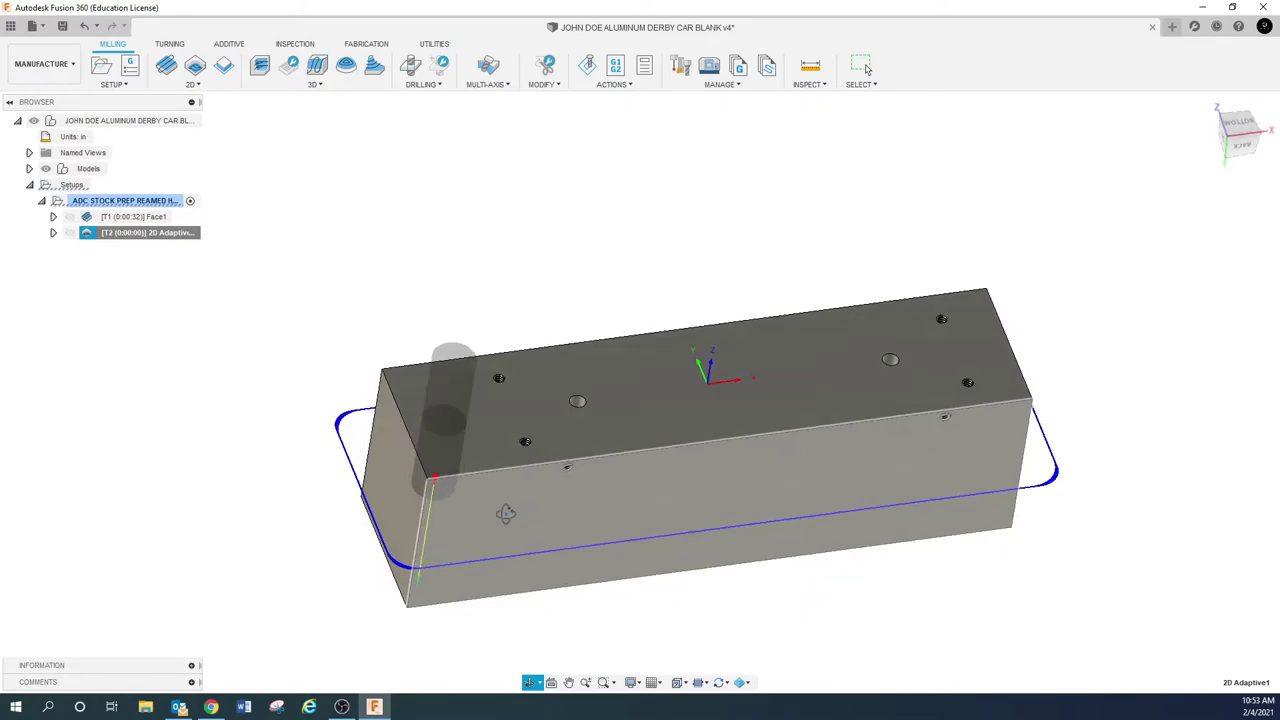
Change the 2D adaptive operation's optimal load to .005 in and regenerate the toolpath.
{"action": "left_click", "coordinate": [289, 441]}
{"action": "right_click", "coordinate": [151, 234]}
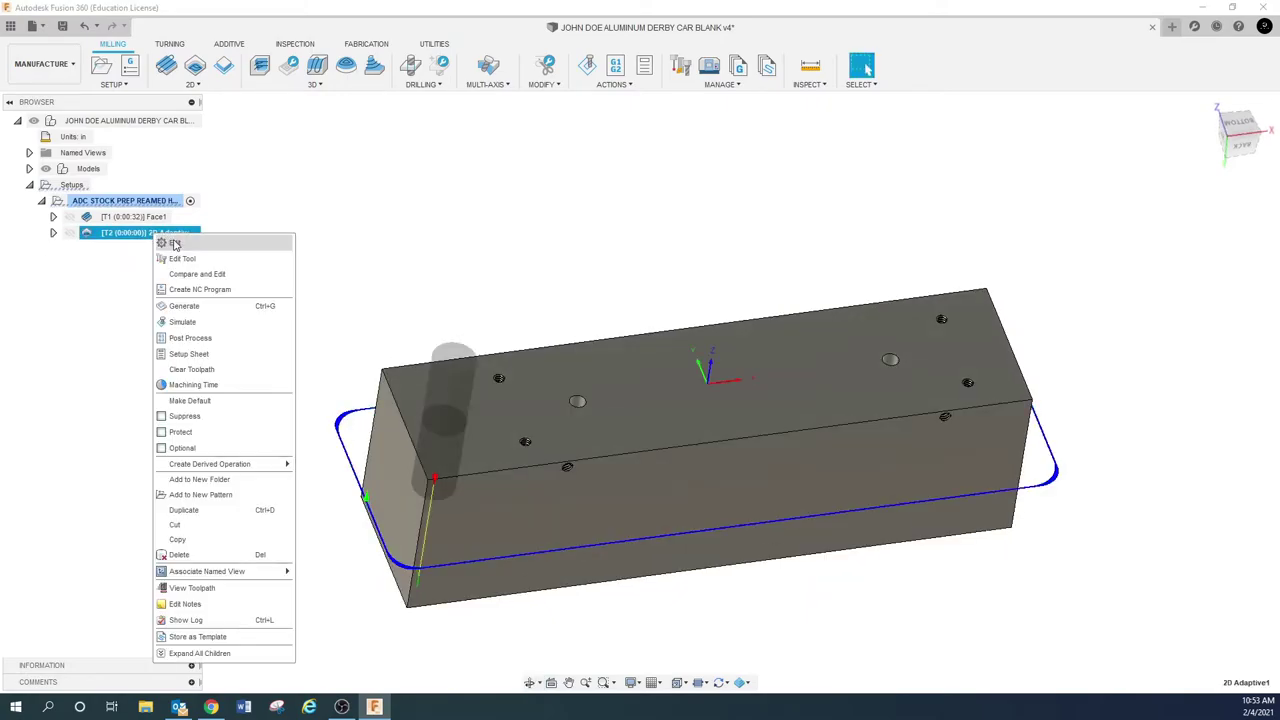
{"action": "left_click", "coordinate": [174, 244]}
{"action": "left_click", "coordinate": [1084, 149]}
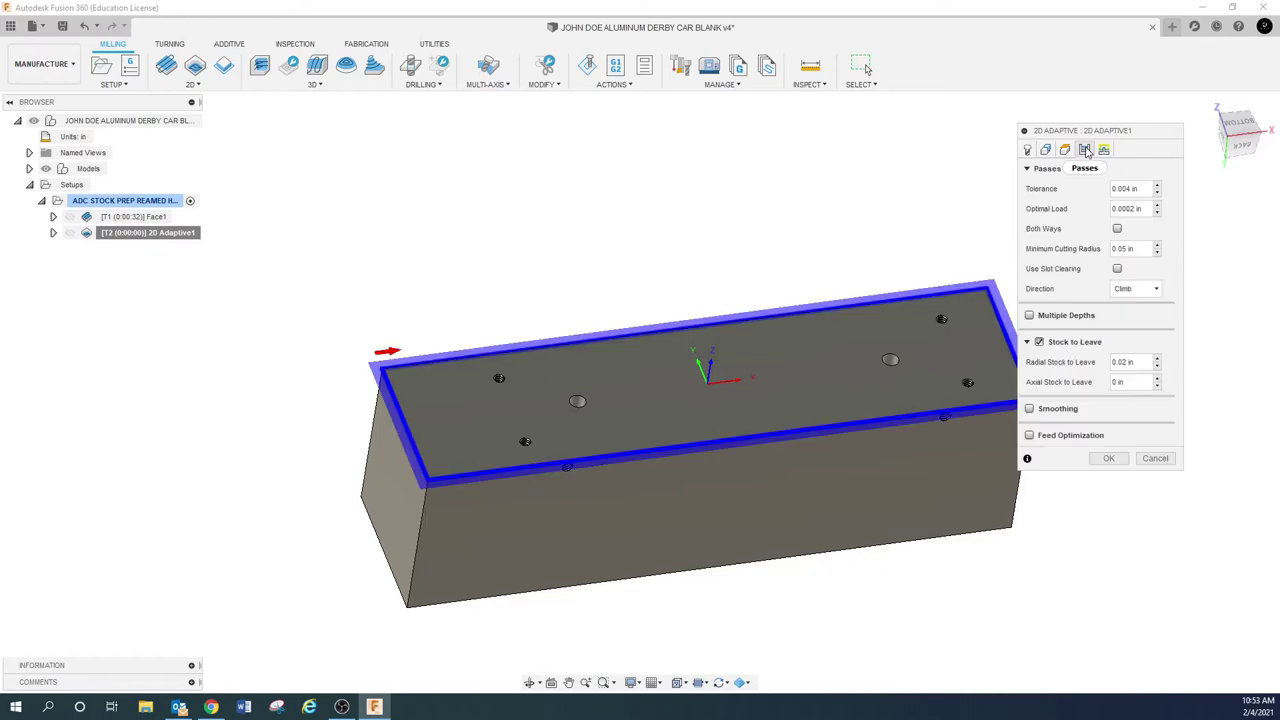
{"action": "triple_click", "coordinate": [1143, 209]}
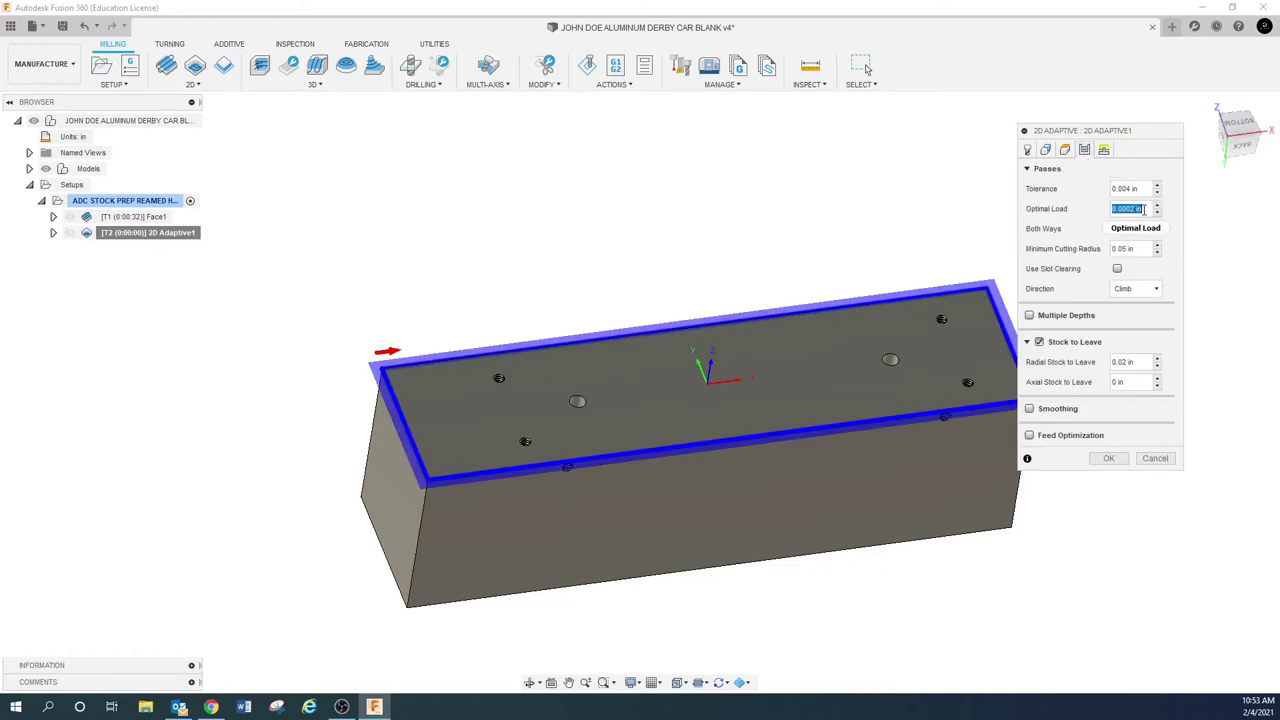
{"action": "type", "text": ".00"}
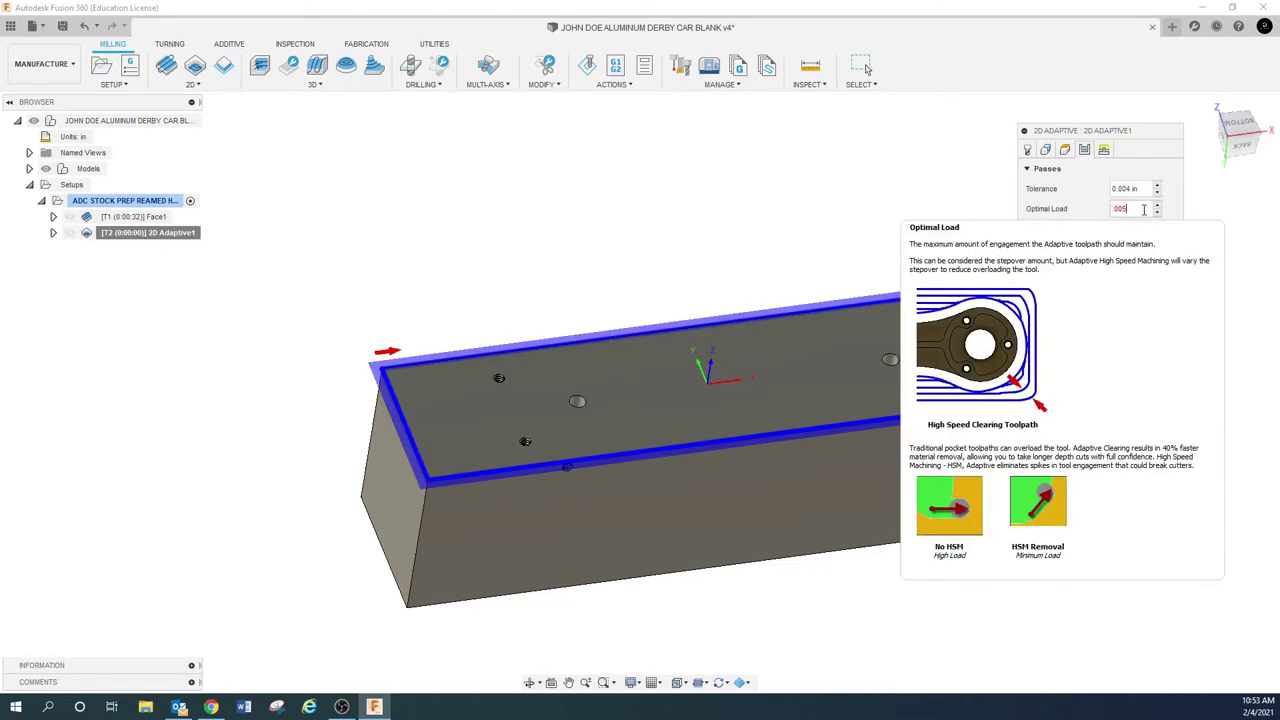
{"action": "type", "text": "5"}
{"action": "left_click", "coordinate": [1109, 459]}
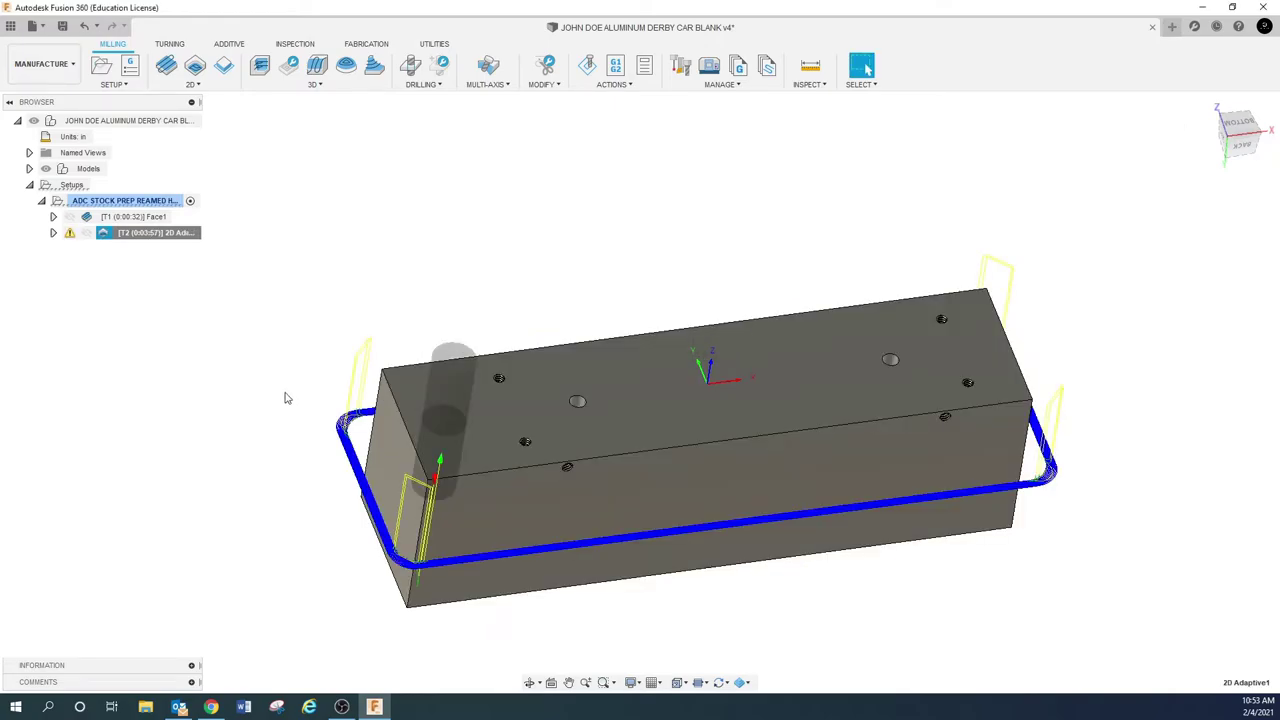
Inspect the regenerated passes at the block's corner, set the adaptive optimal load back to .05 in, and regenerate.
{"action": "scroll", "coordinate": [352, 429], "scroll_direction": "up", "scroll_amount": 5}
{"action": "scroll", "coordinate": [352, 429], "scroll_direction": "up", "scroll_amount": 8}
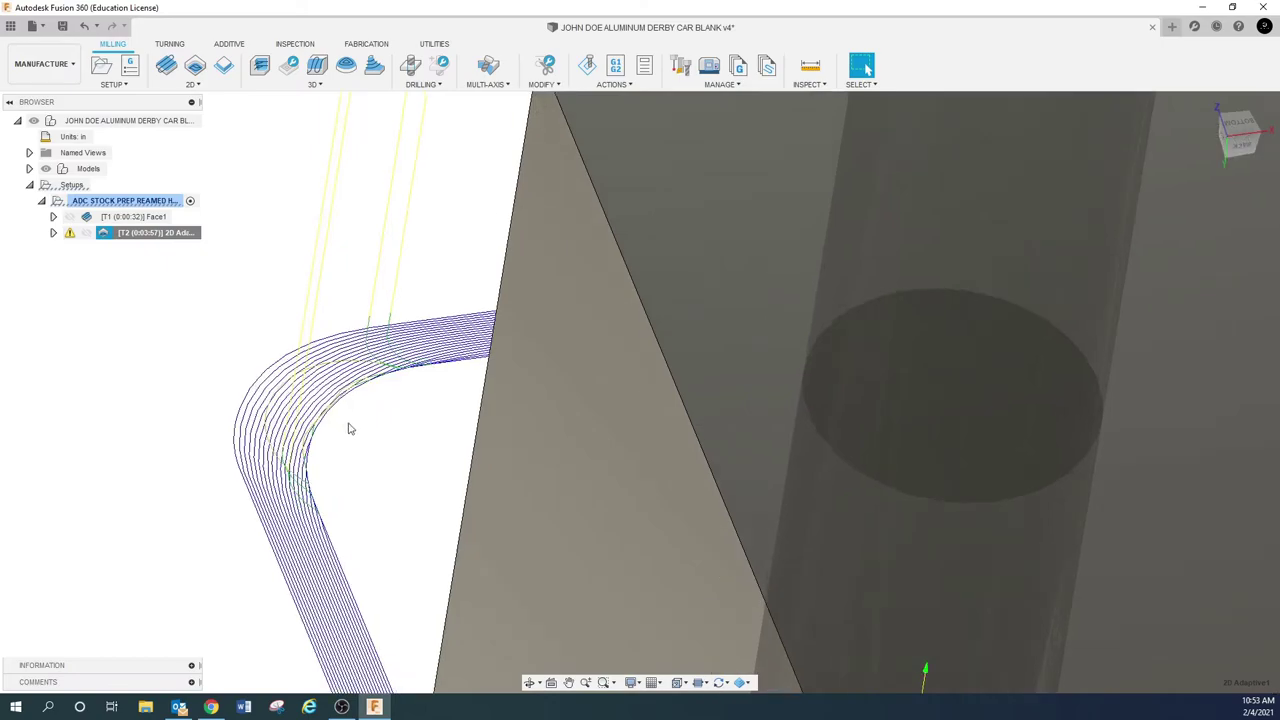
{"action": "scroll", "coordinate": [310, 414], "scroll_direction": "down", "scroll_amount": 10}
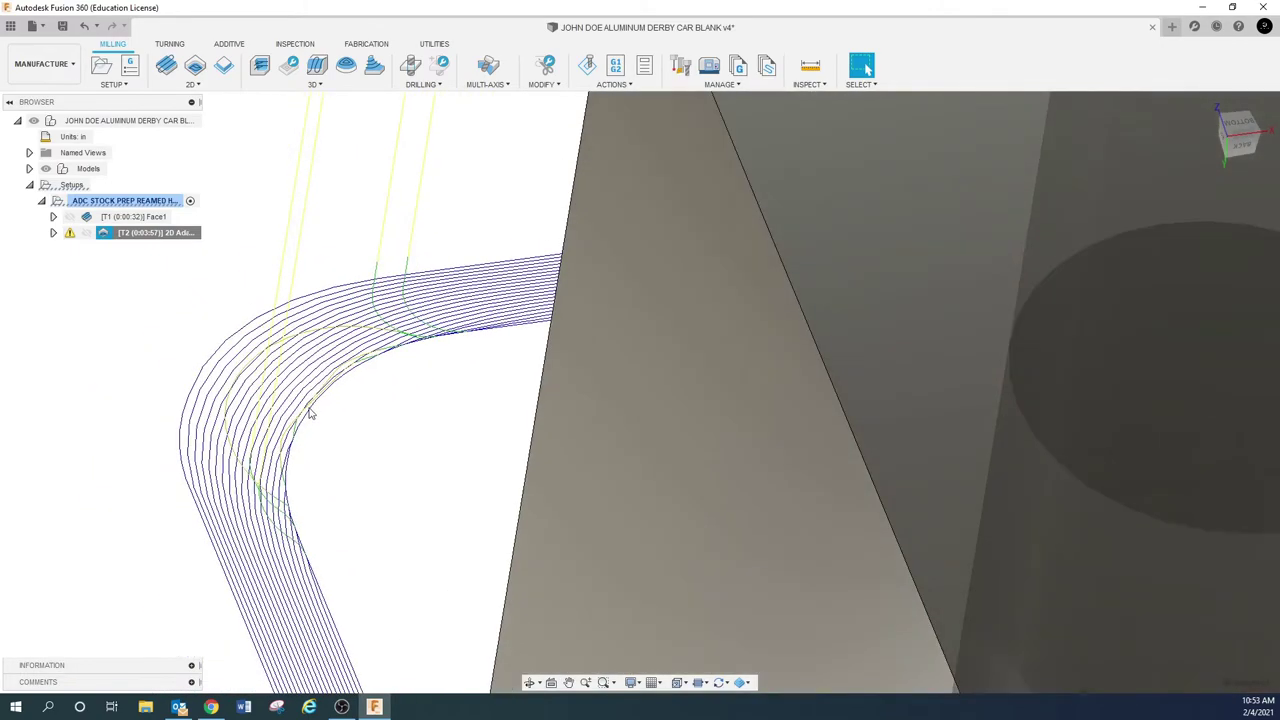
{"action": "right_click", "coordinate": [156, 238]}
{"action": "left_click", "coordinate": [192, 246]}
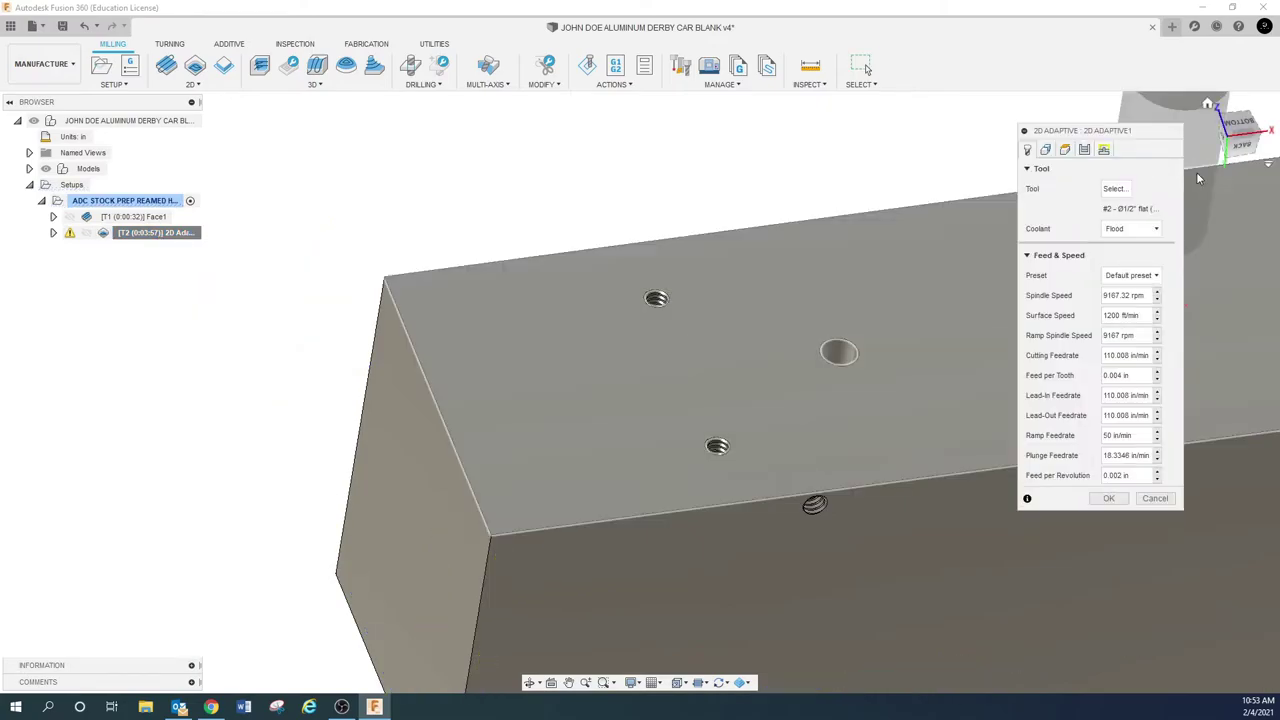
{"action": "left_click", "coordinate": [1084, 149]}
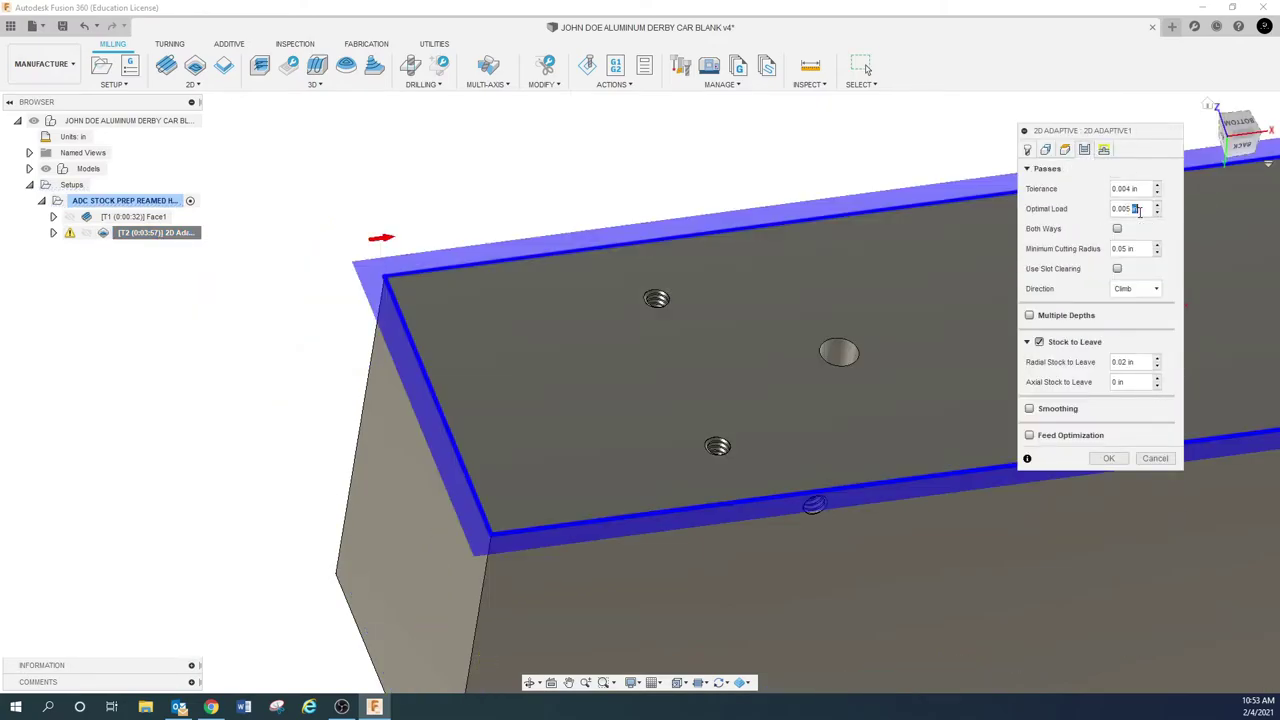
{"action": "double_click", "coordinate": [1138, 210]}
{"action": "type", "text": "05"}
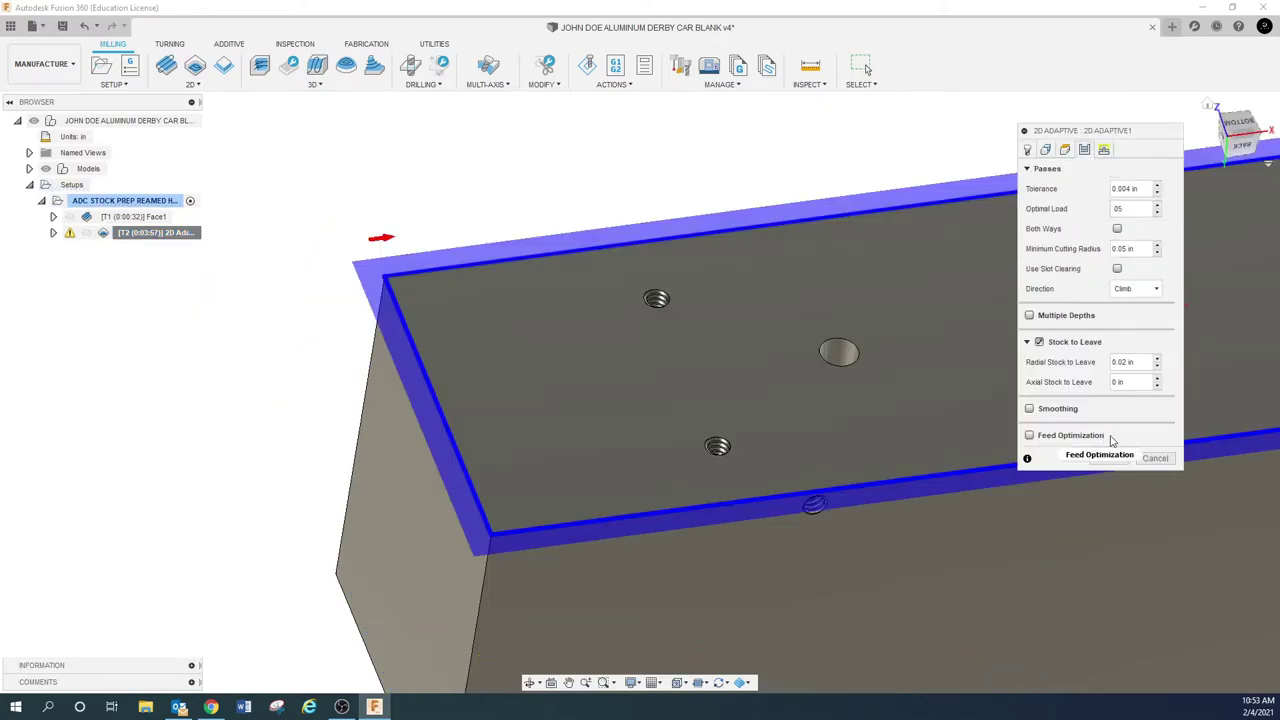
{"action": "left_click", "coordinate": [1110, 458]}
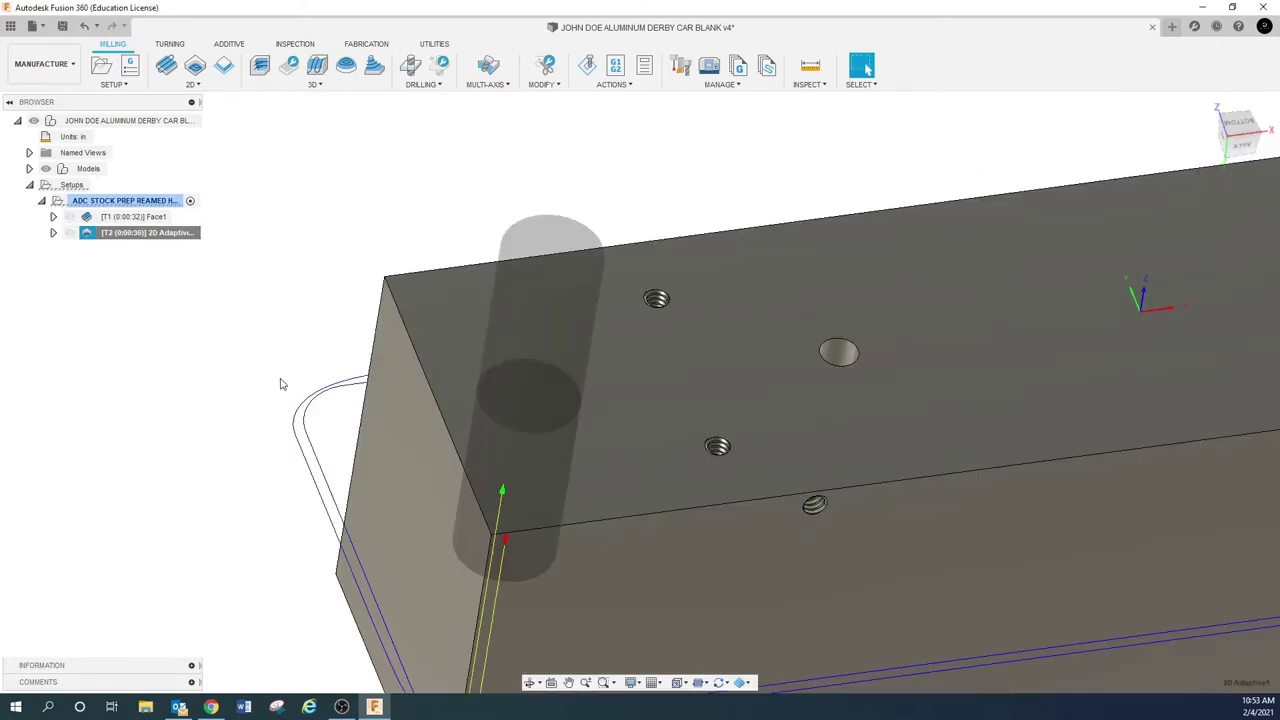
Enable multiple depths on the 2D adaptive operation with a maximum roughing stepdown of 0.25 in, regenerate, and inspect the stacked passes.
{"action": "right_click", "coordinate": [180, 233]}
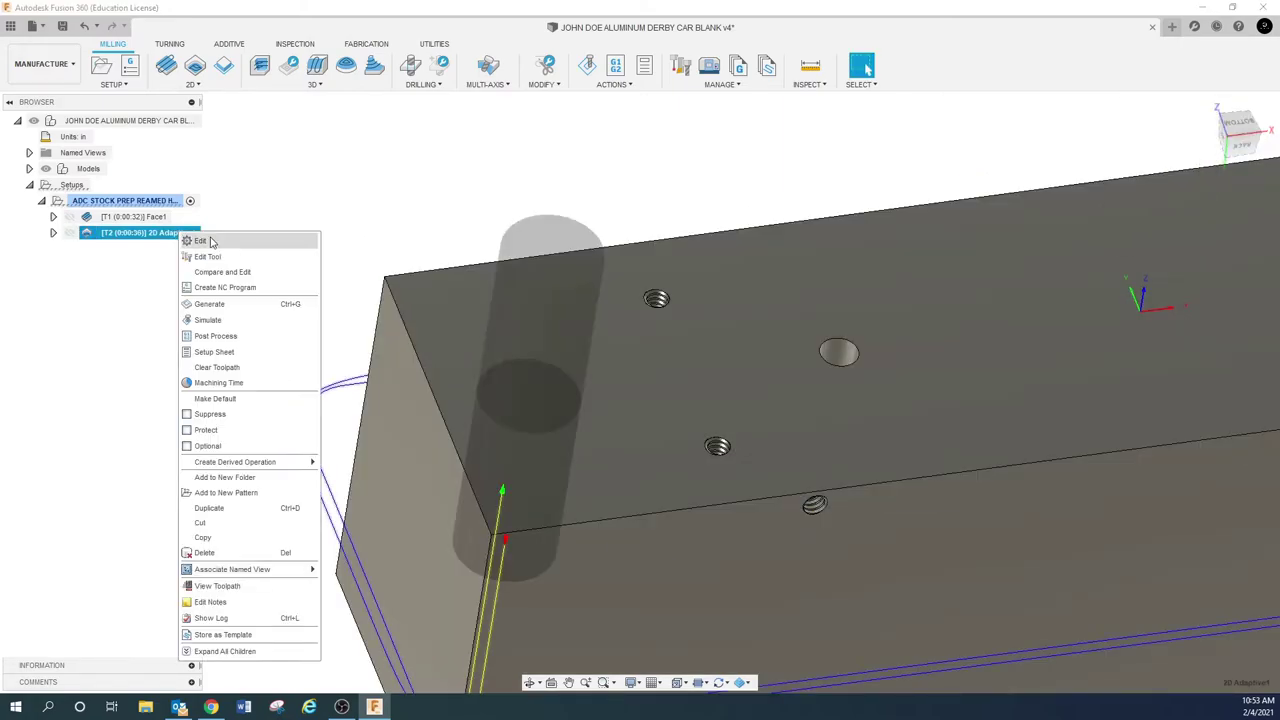
{"action": "left_click", "coordinate": [230, 240]}
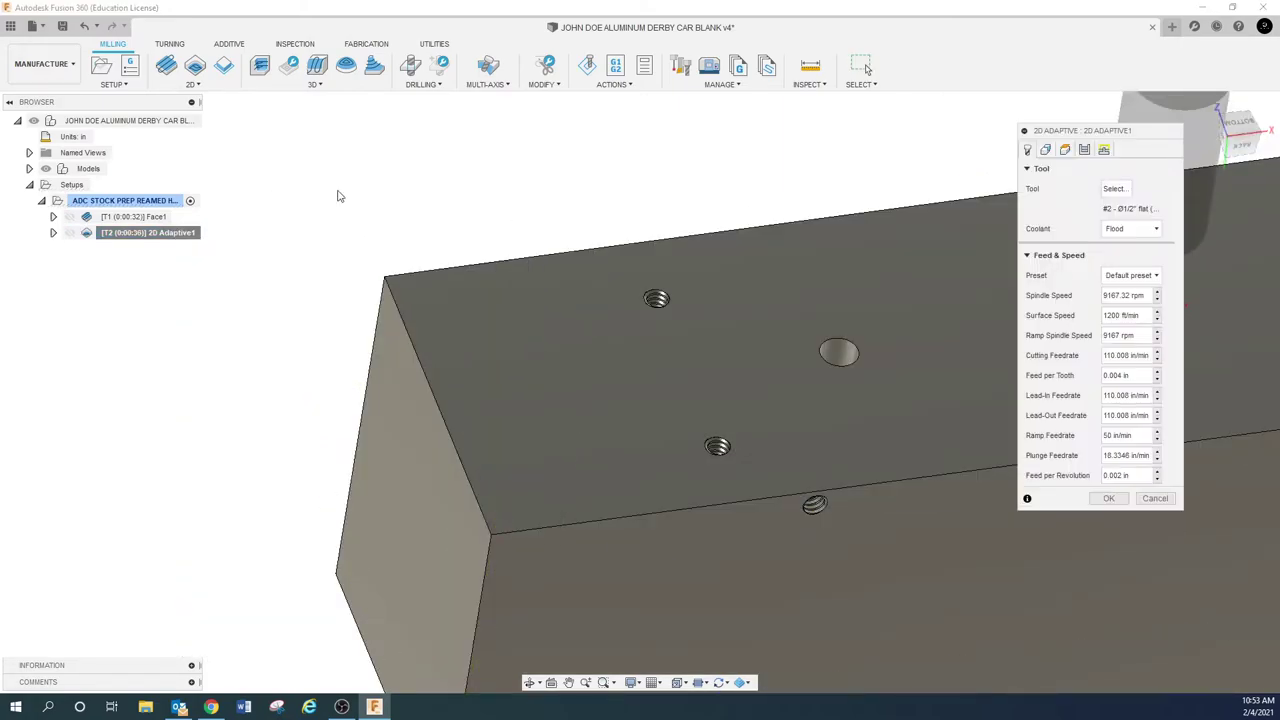
{"action": "left_click", "coordinate": [1084, 149]}
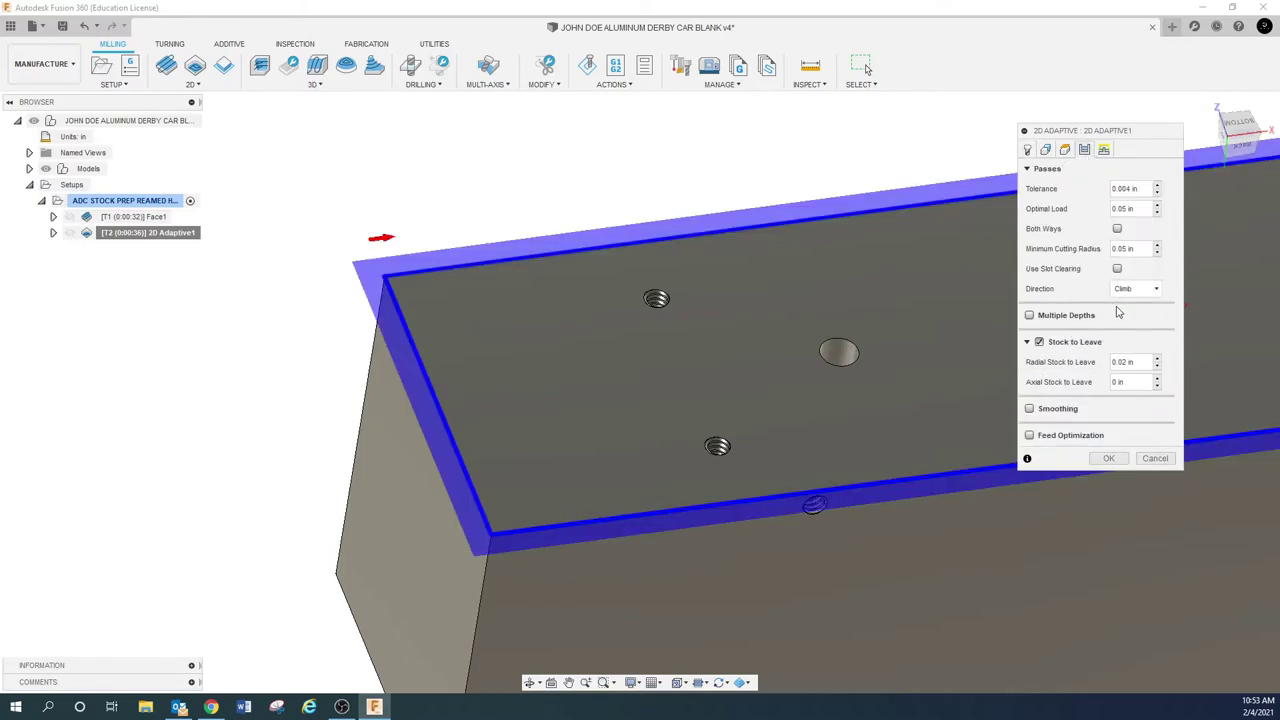
{"action": "left_click", "coordinate": [1030, 316]}
{"action": "left_click", "coordinate": [1149, 335]}
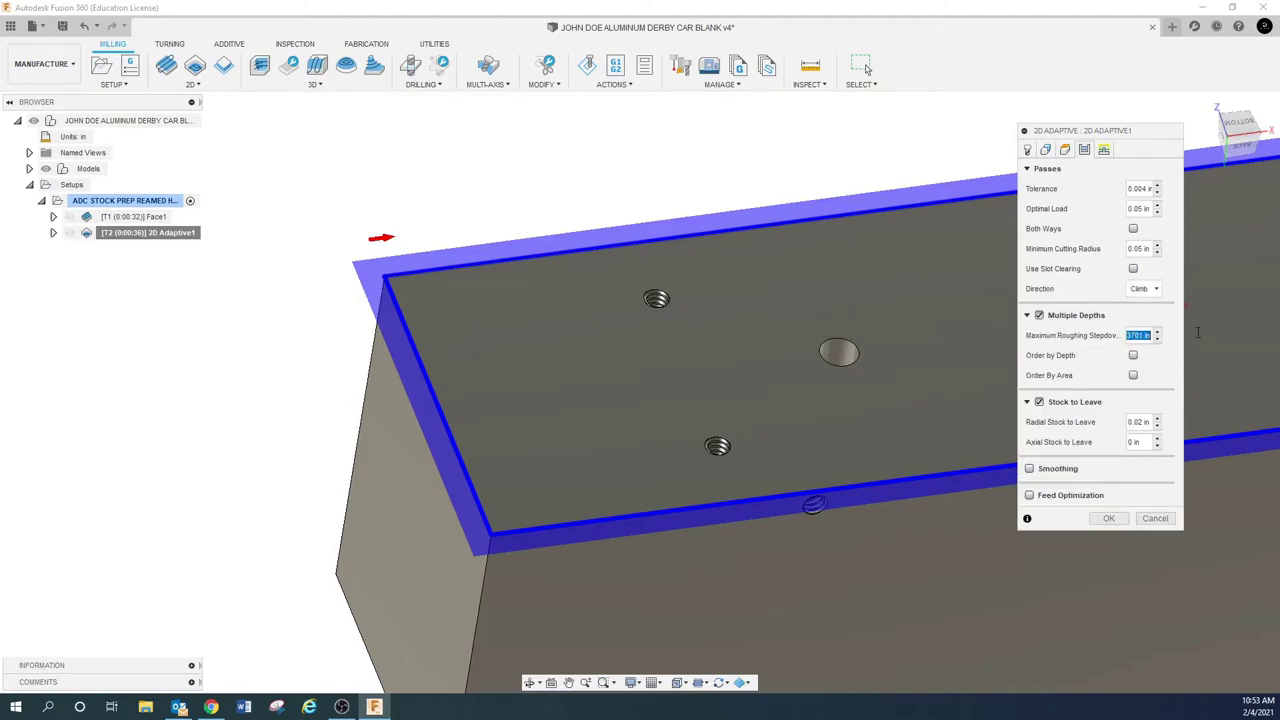
{"action": "type", "text": "25"}
{"action": "left_click", "coordinate": [1108, 518]}
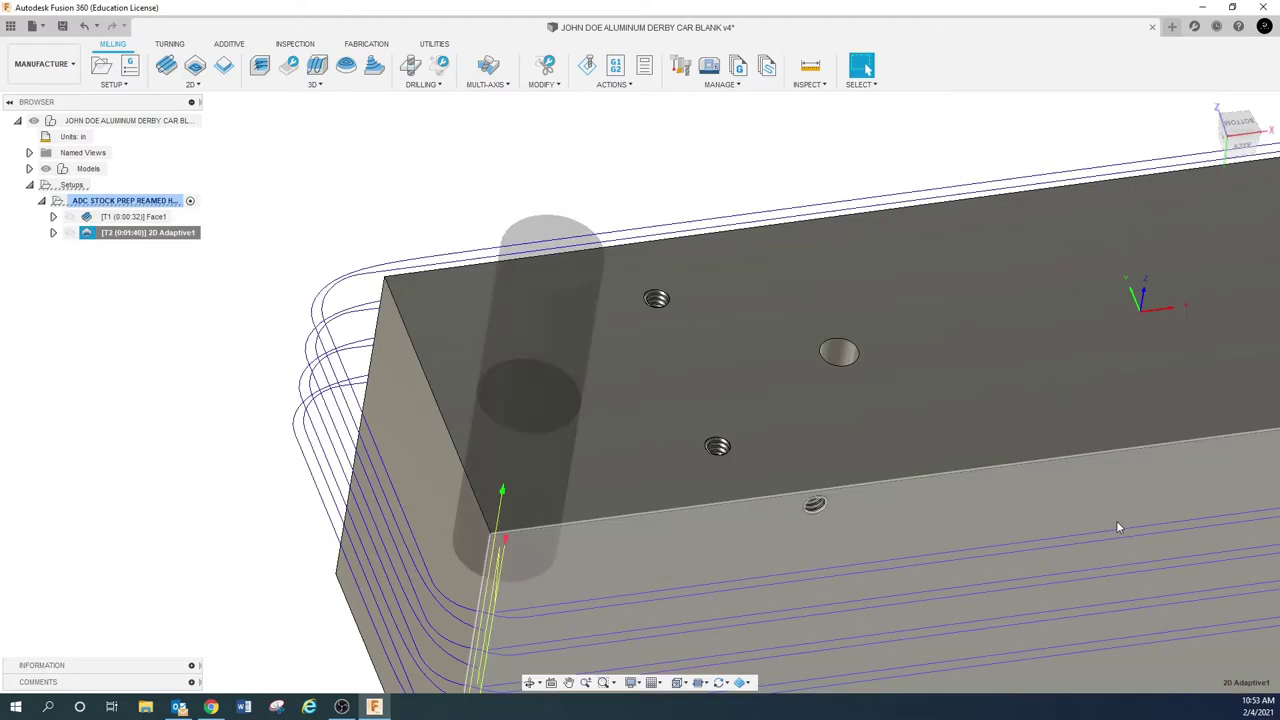
{"action": "middle_click_drag", "start_coordinate": [1118, 527], "coordinate": [538, 540], "text": "shift"}
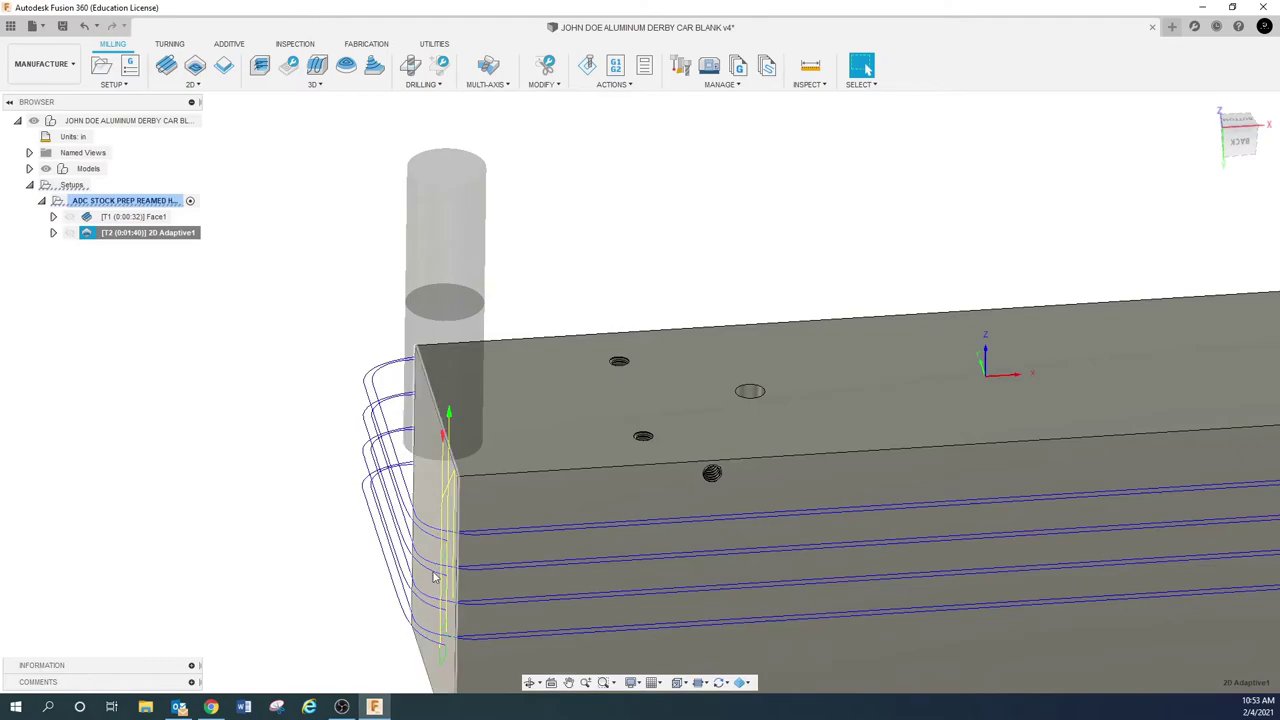
Disable multiple depths on the 2D adaptive operation, set radial stock to leave to 0.1 in, and regenerate the toolpath.
{"action": "right_click", "coordinate": [170, 234]}
{"action": "left_click", "coordinate": [207, 253]}
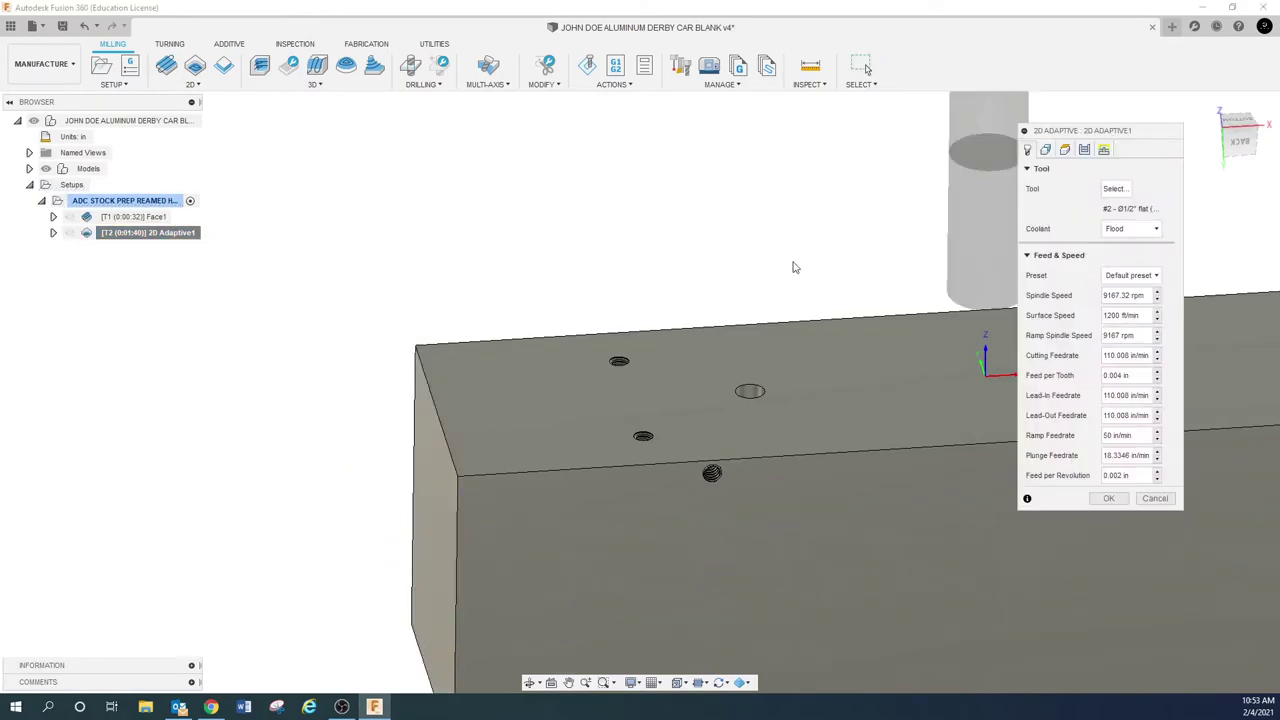
{"action": "left_click", "coordinate": [1084, 149]}
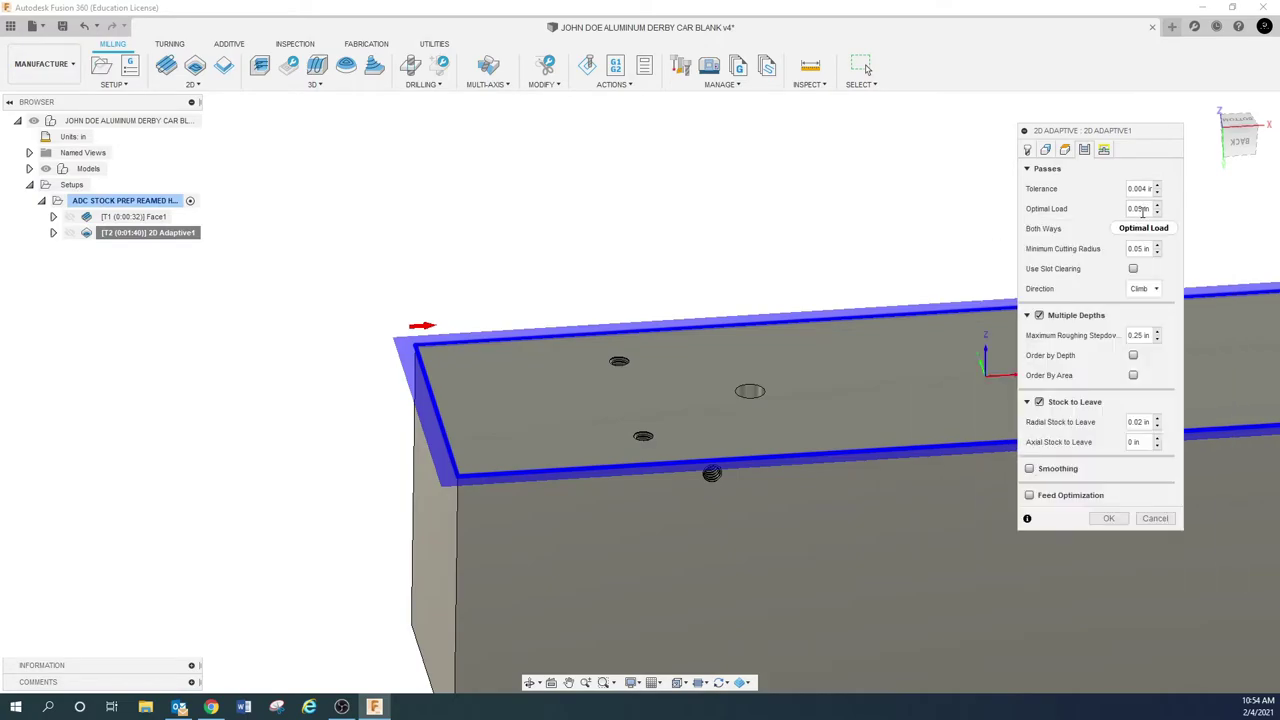
{"action": "left_click", "coordinate": [1039, 315]}
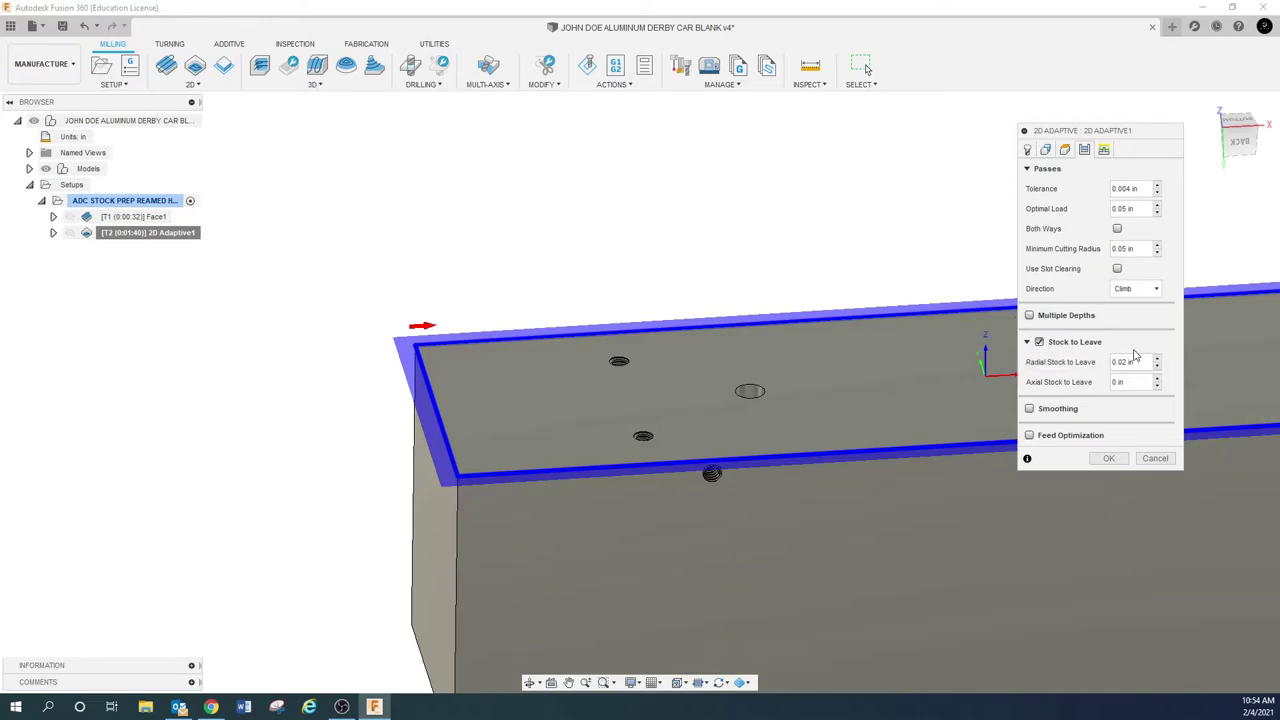
{"action": "left_click", "coordinate": [1138, 389]}
{"action": "double_click", "coordinate": [1140, 362]}
{"action": "type", "text": "."}
{"action": "left_click", "coordinate": [1110, 457]}
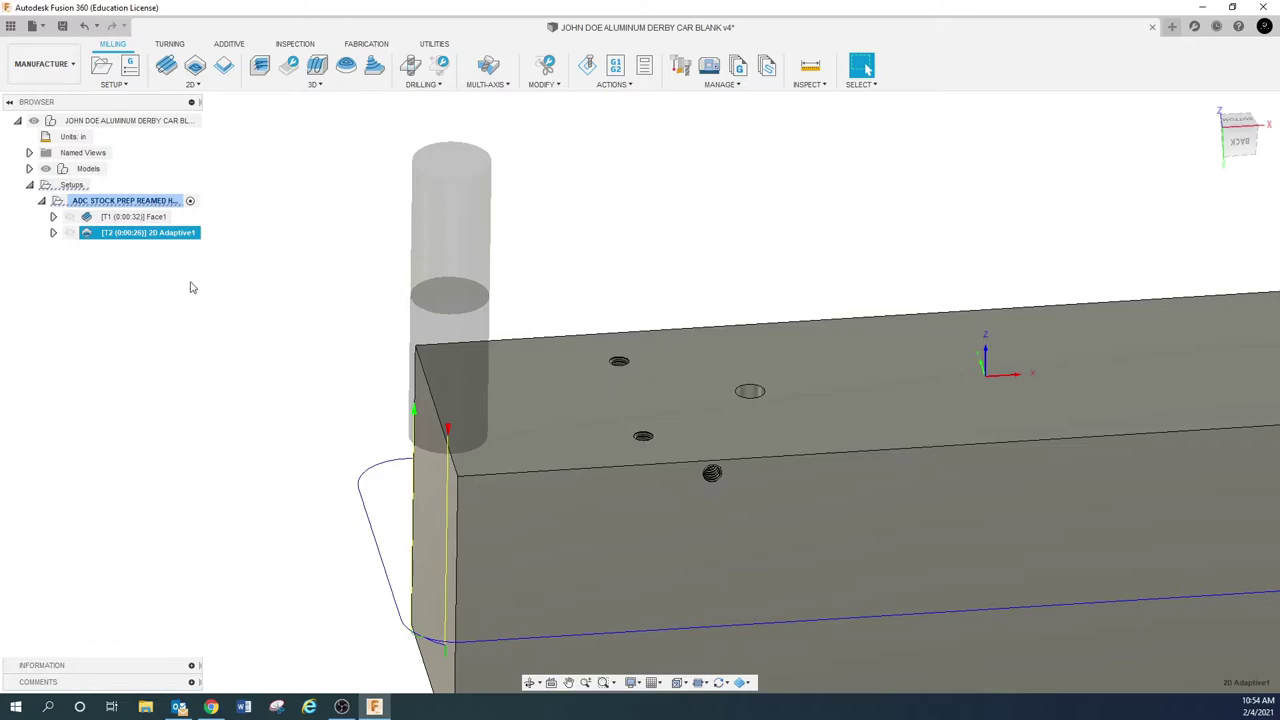
{"action": "left_click", "coordinate": [184, 244]}
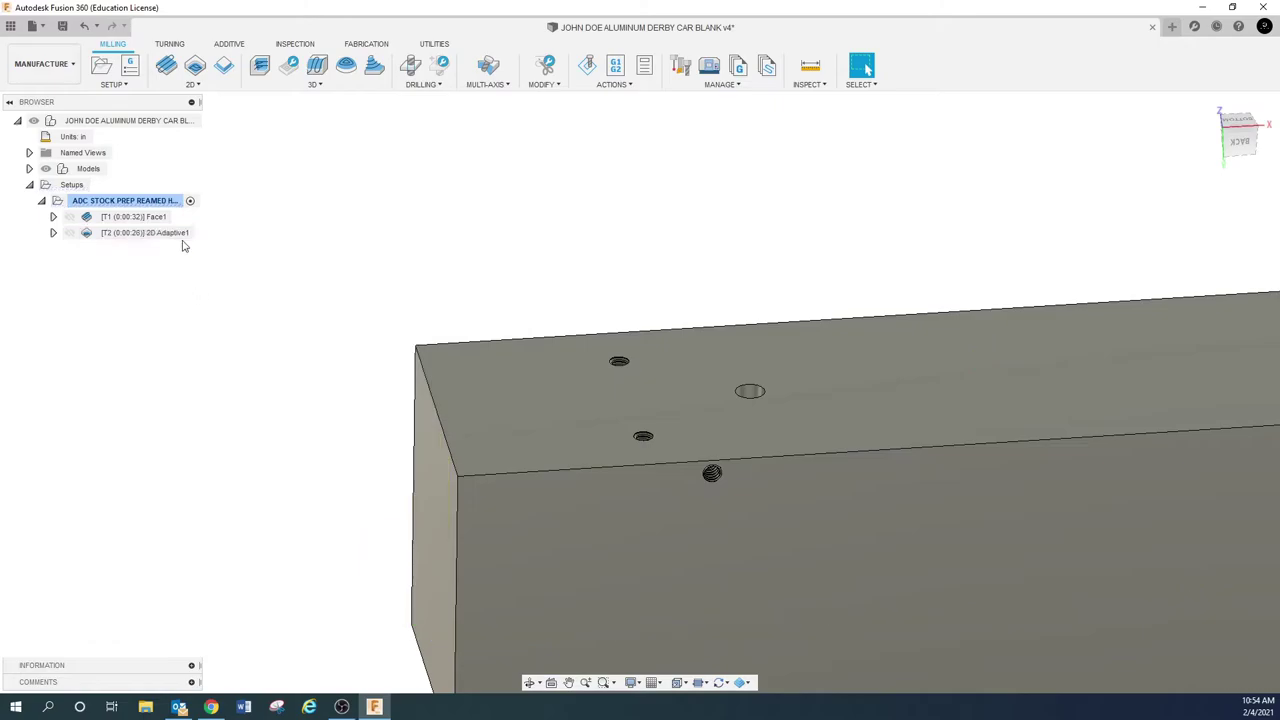
{"action": "left_click", "coordinate": [438, 460]}
{"action": "left_click", "coordinate": [508, 552]}
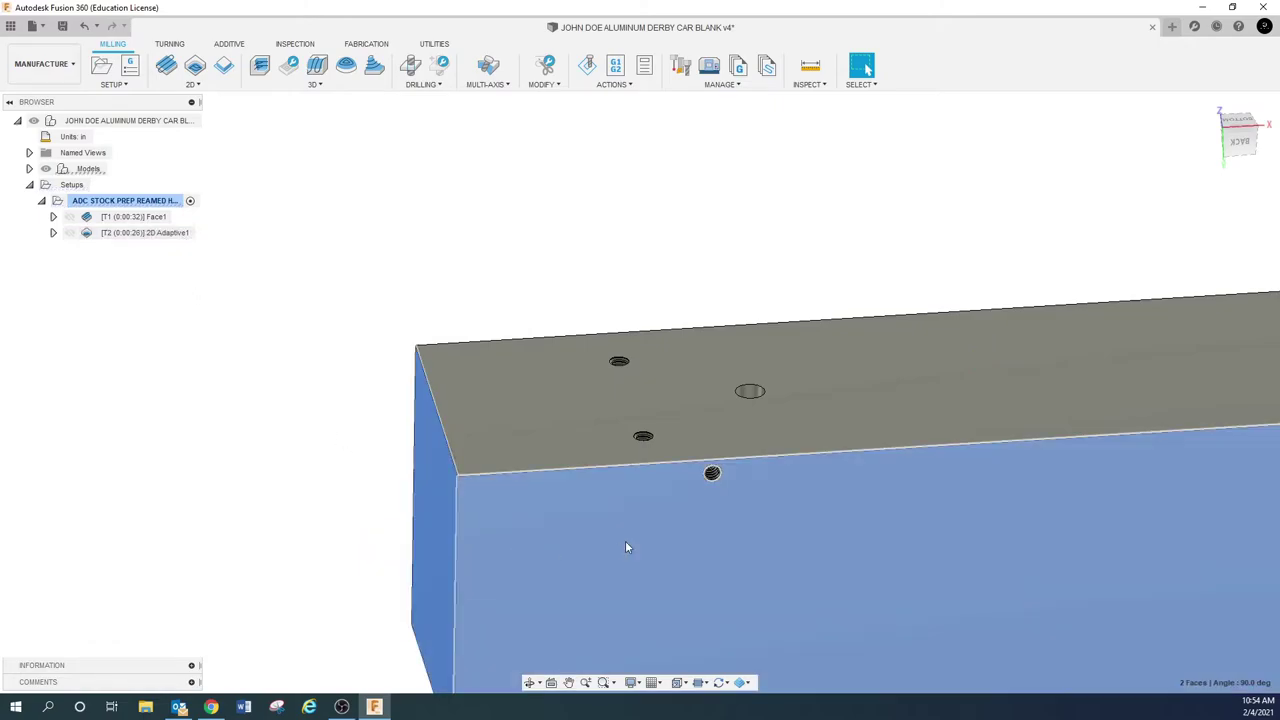
{"action": "scroll", "coordinate": [357, 506], "scroll_direction": "down", "scroll_amount": 1}
{"action": "left_click", "coordinate": [335, 449]}
Edit the 2D adaptive operation to use a radial stock to leave of 0.02 in and regenerate its toolpath.
{"action": "left_click", "coordinate": [160, 233]}
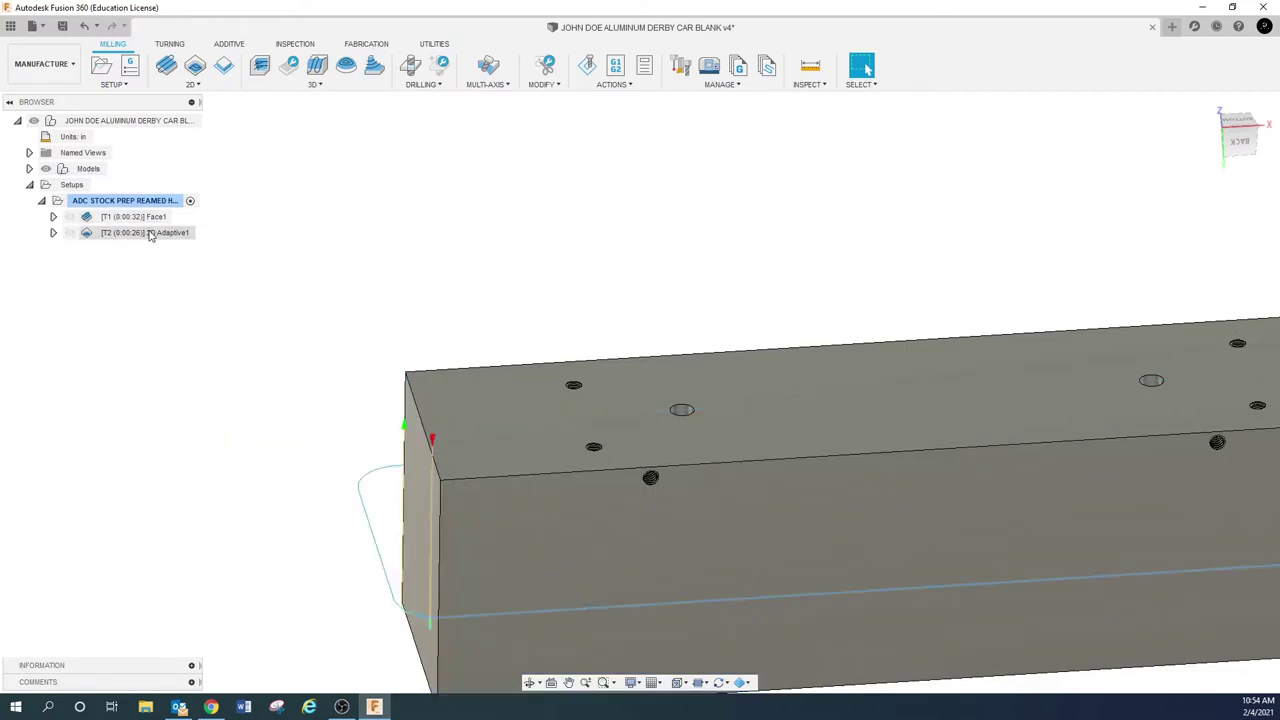
{"action": "right_click", "coordinate": [152, 236]}
{"action": "left_click", "coordinate": [208, 255]}
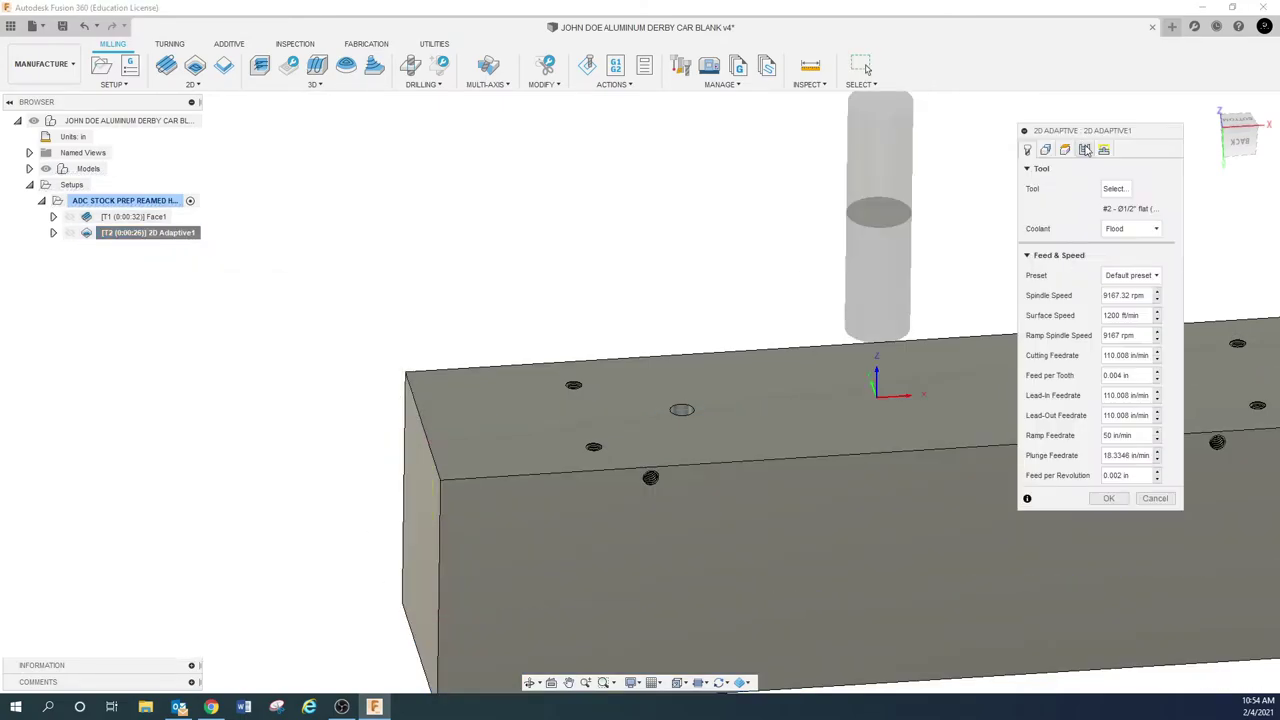
{"action": "left_click", "coordinate": [1085, 149]}
{"action": "left_click_drag", "start_coordinate": [1140, 367], "coordinate": [1092, 363]}
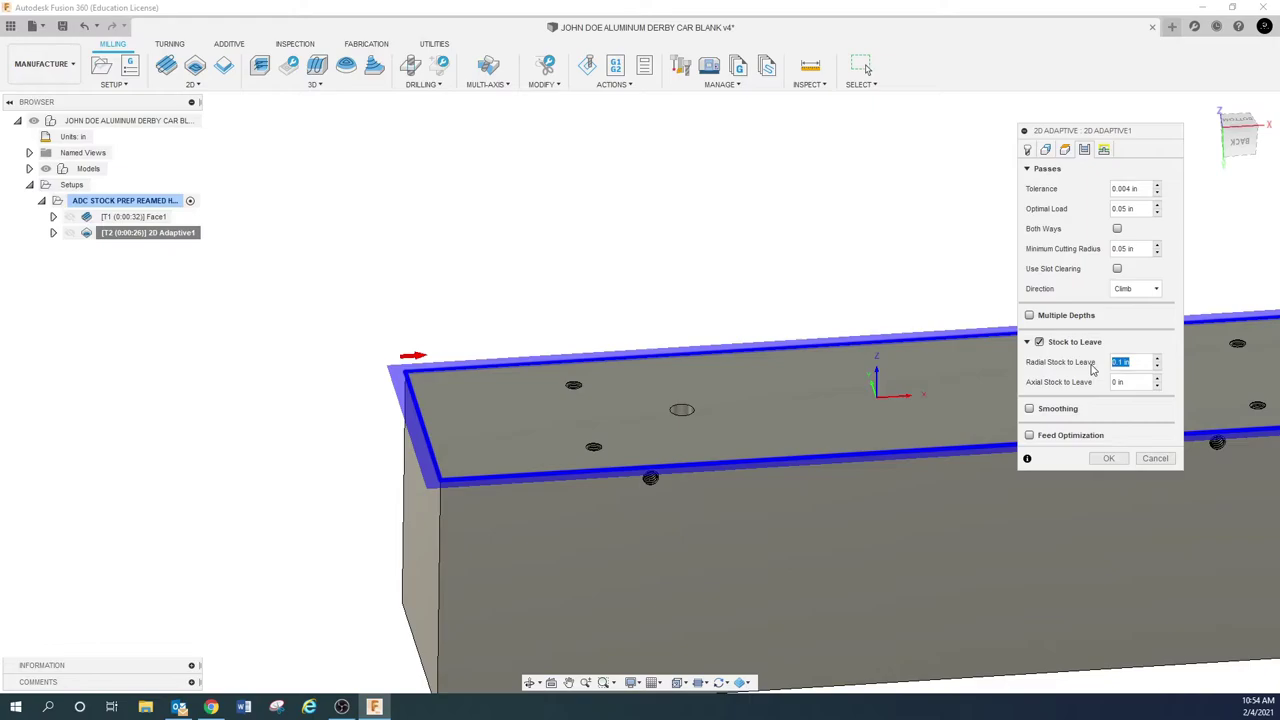
{"action": "type", "text": "02"}
{"action": "left_click", "coordinate": [1108, 458]}
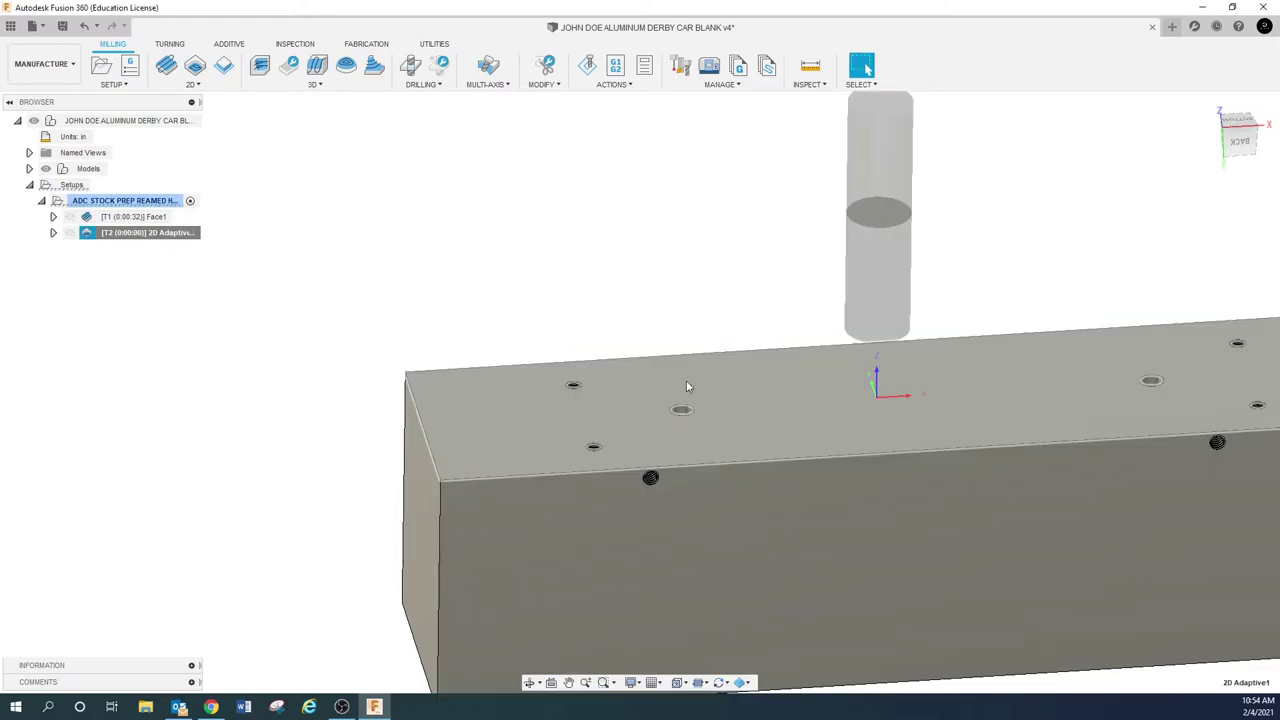
{"action": "left_click", "coordinate": [320, 294]}
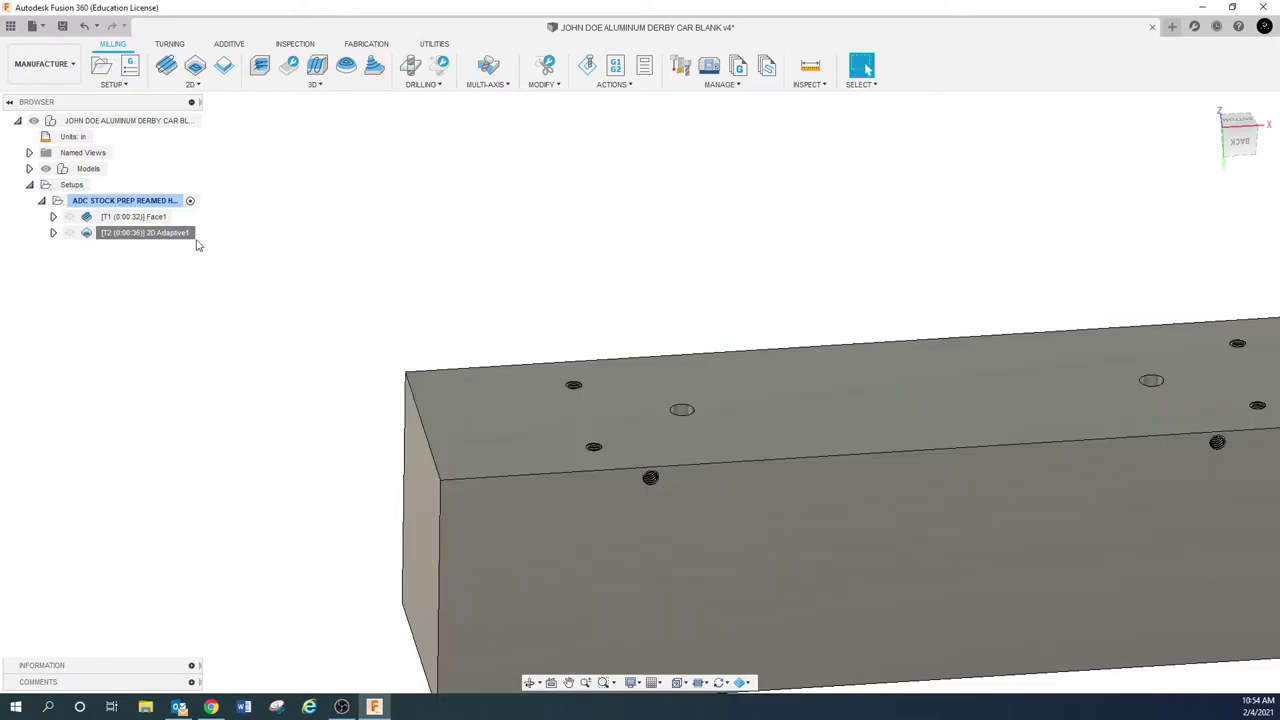
Set the 2D adaptive operation's axial stock to leave to 0.5 in, regenerate, and view the cut height from the block's side.
{"action": "left_click", "coordinate": [190, 233]}
{"action": "right_click", "coordinate": [217, 249]}
{"action": "left_click", "coordinate": [225, 253]}
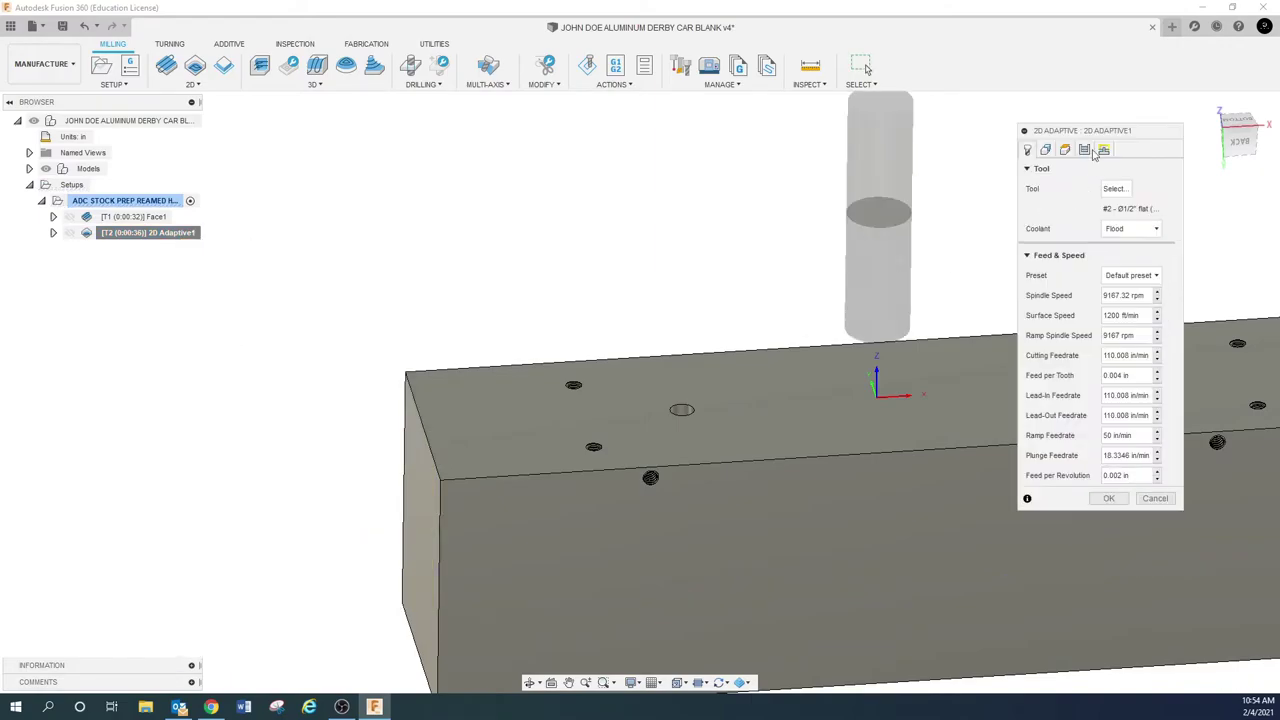
{"action": "left_click", "coordinate": [1088, 150]}
{"action": "left_click_drag", "start_coordinate": [1137, 384], "coordinate": [1078, 380]}
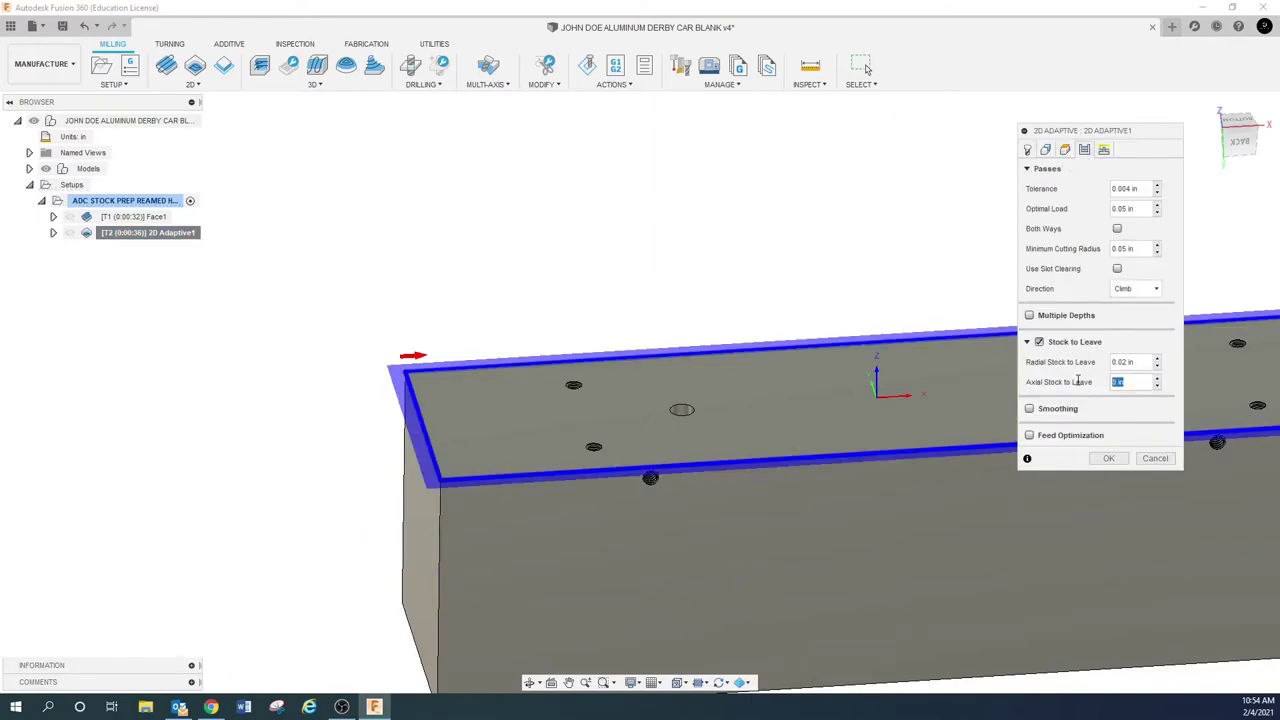
{"action": "type", "text": "0.5"}
{"action": "left_click", "coordinate": [1108, 458]}
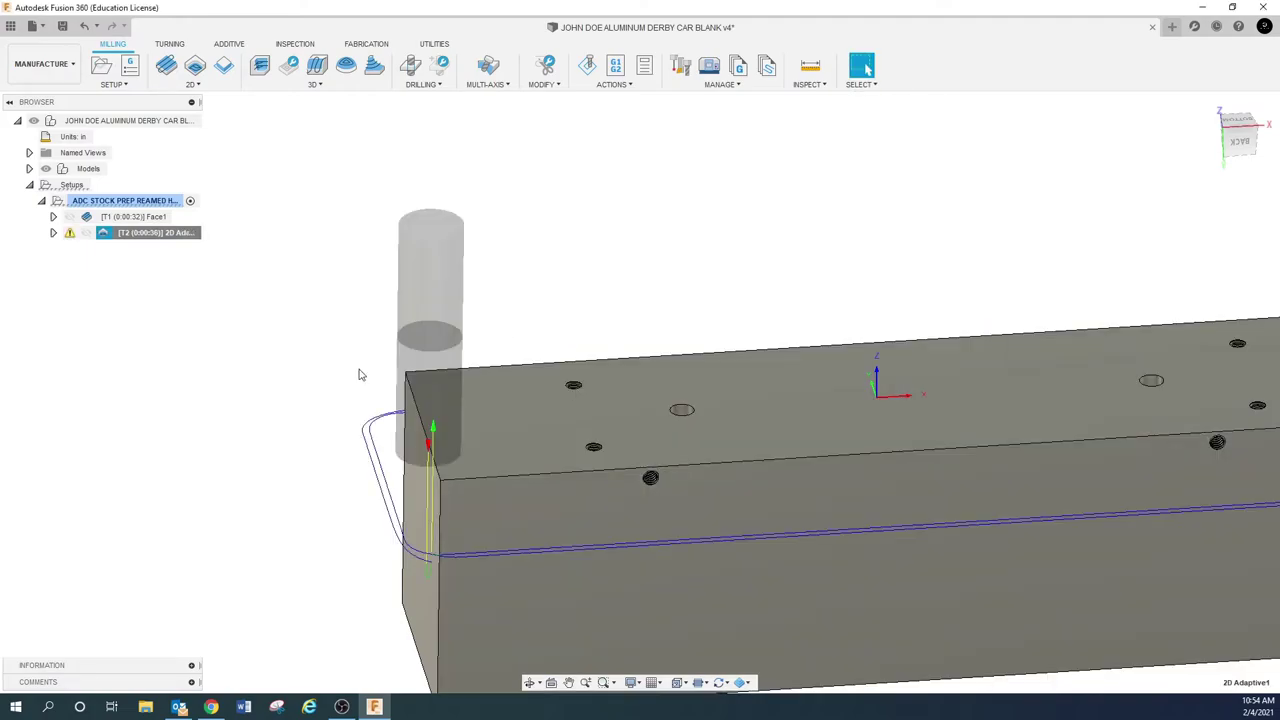
{"action": "middle_click_drag", "start_coordinate": [355, 457], "coordinate": [343, 437], "text": "shift"}
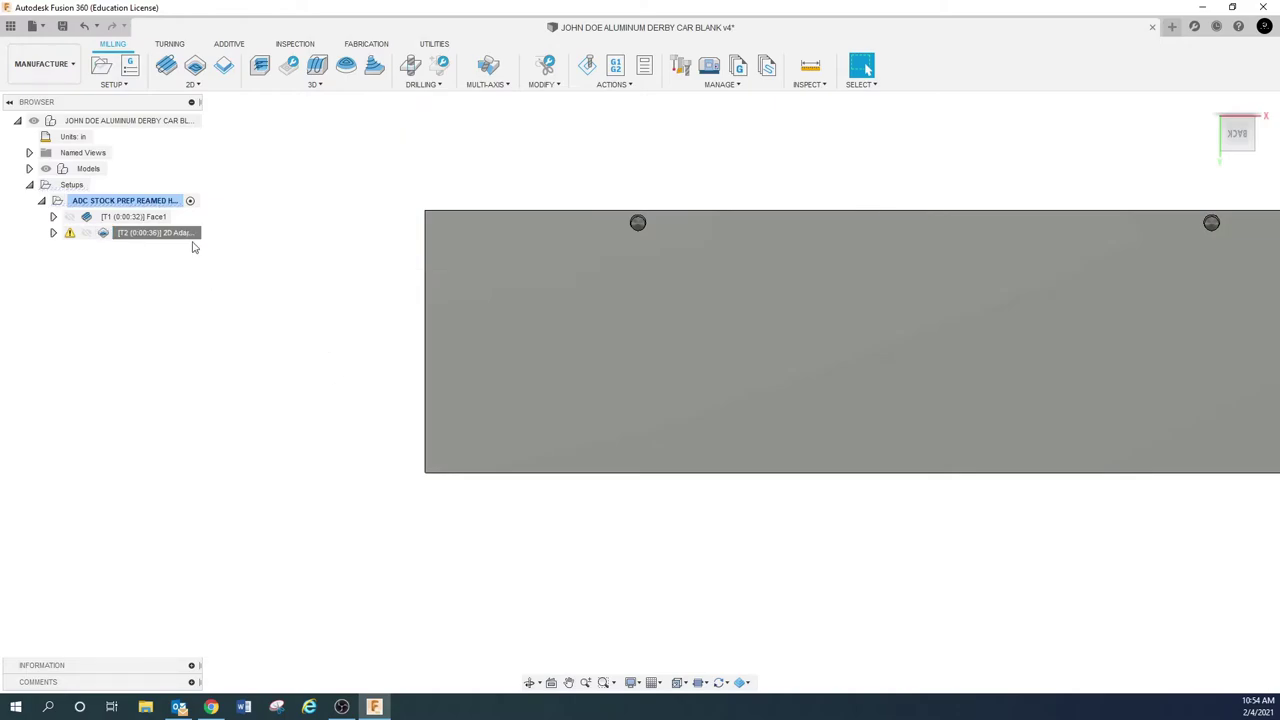
Set the 2D adaptive operation's axial stock to leave to 0 in, regenerate, and check the toolpath depth from the side.
{"action": "right_click", "coordinate": [185, 234]}
{"action": "left_click", "coordinate": [203, 244]}
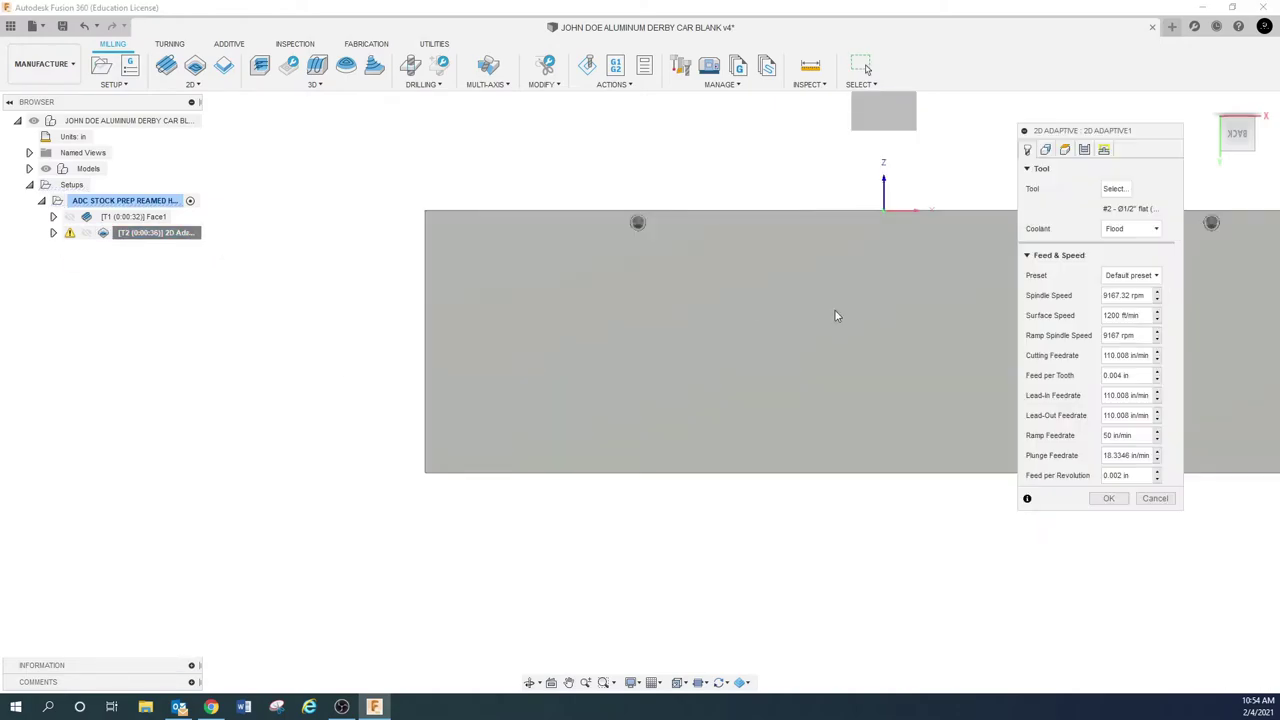
{"action": "left_click", "coordinate": [1084, 149]}
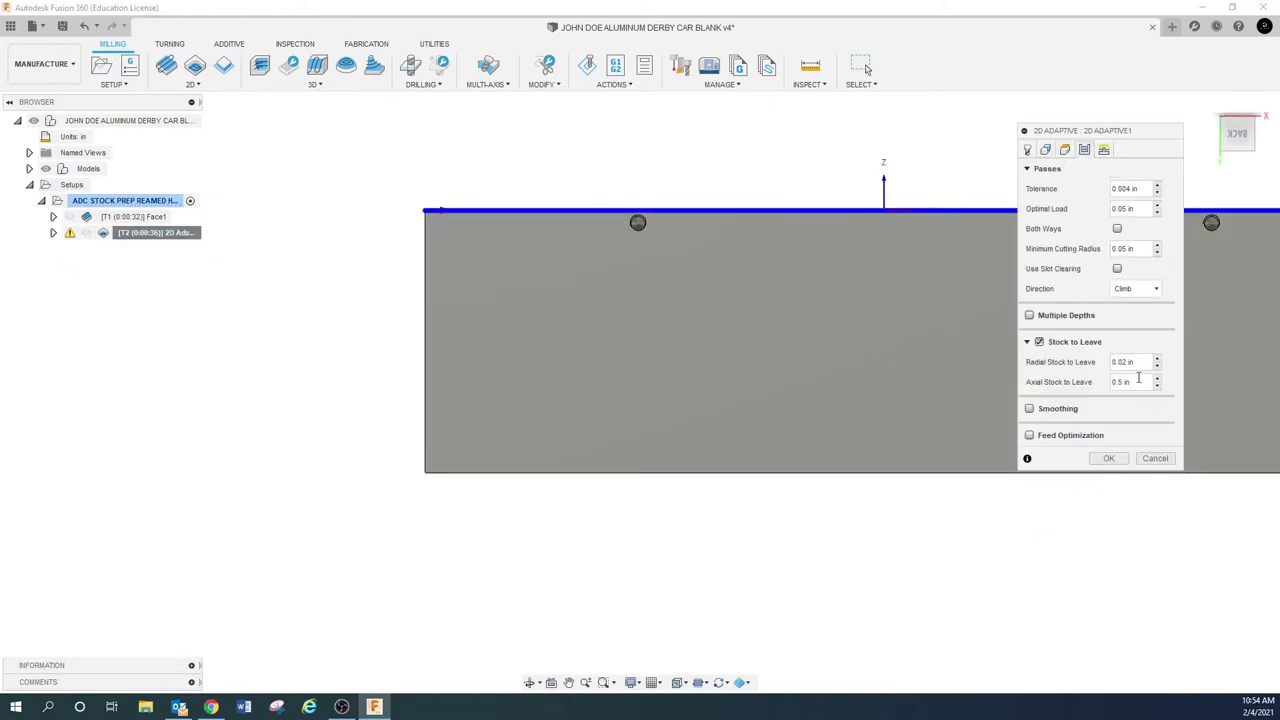
{"action": "type", "text": "0"}
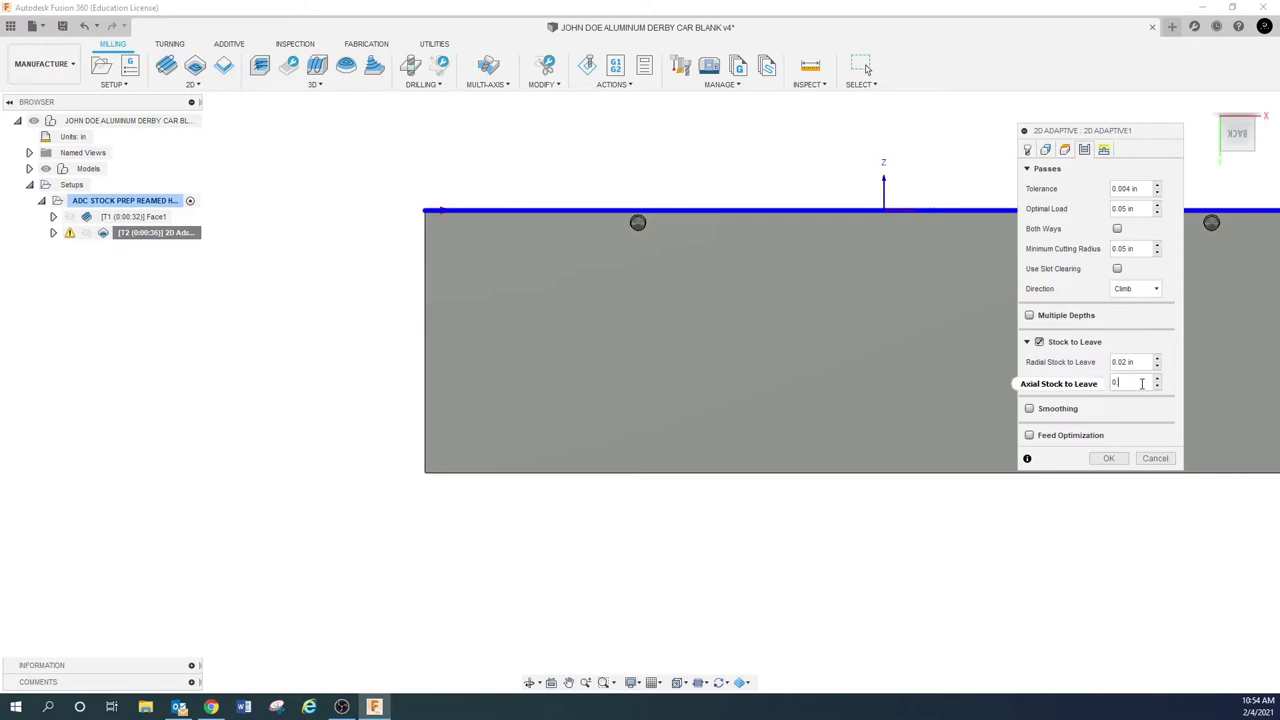
{"action": "key", "text": "Return"}
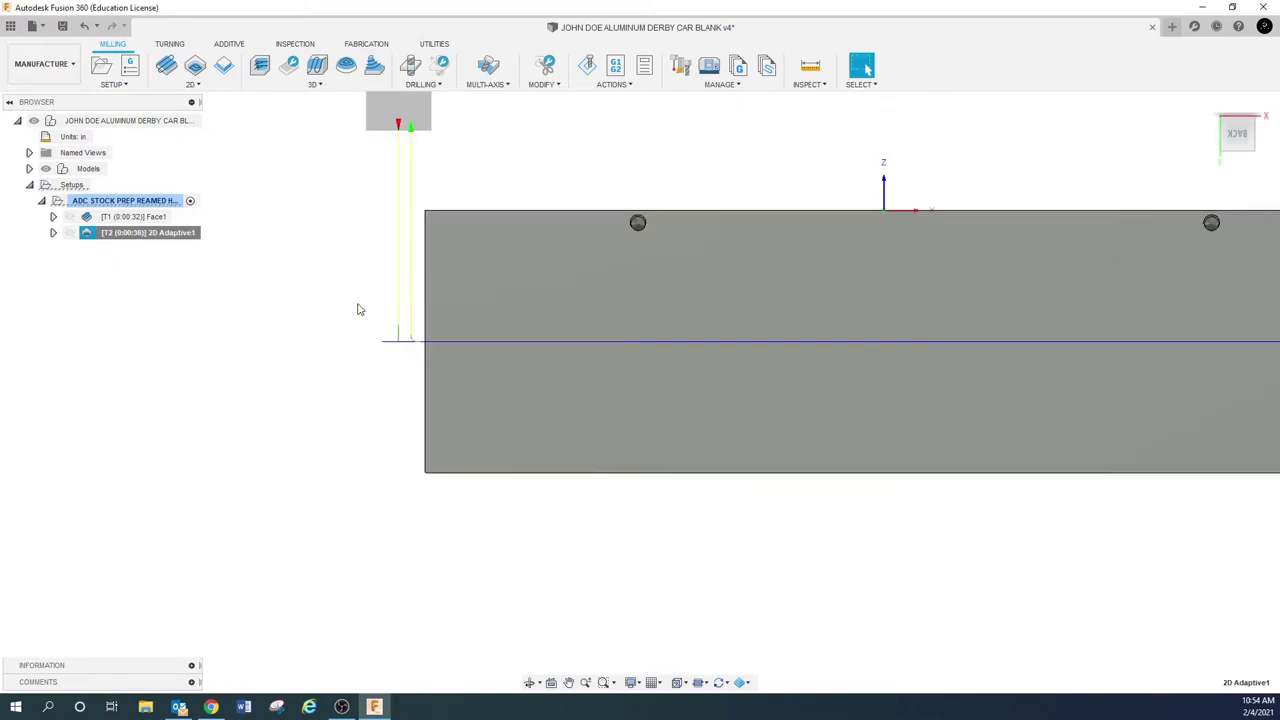
{"action": "left_click", "coordinate": [363, 309]}
{"action": "key", "text": "F6"}
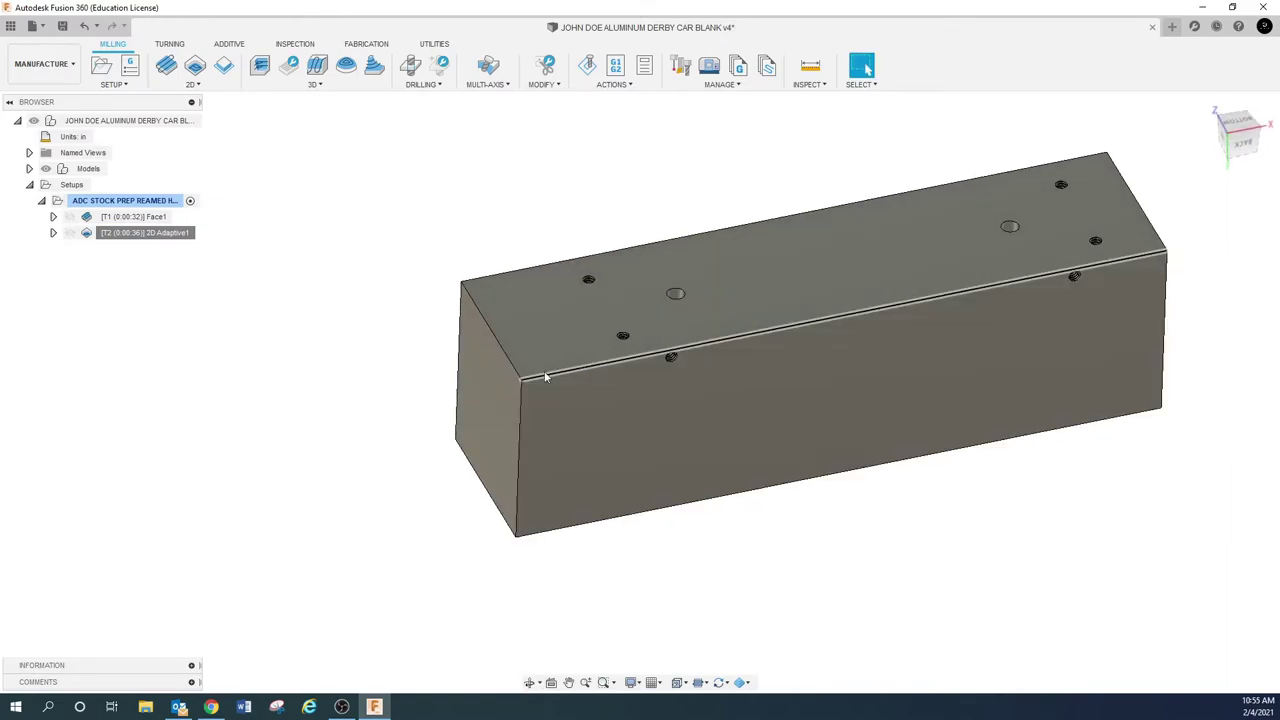
Review the passes and linking settings of the 2D adaptive operation, accept them as they are, and view the resulting toolpath.
{"action": "left_click", "coordinate": [155, 232]}
{"action": "right_click", "coordinate": [157, 232]}
{"action": "left_click", "coordinate": [223, 255]}
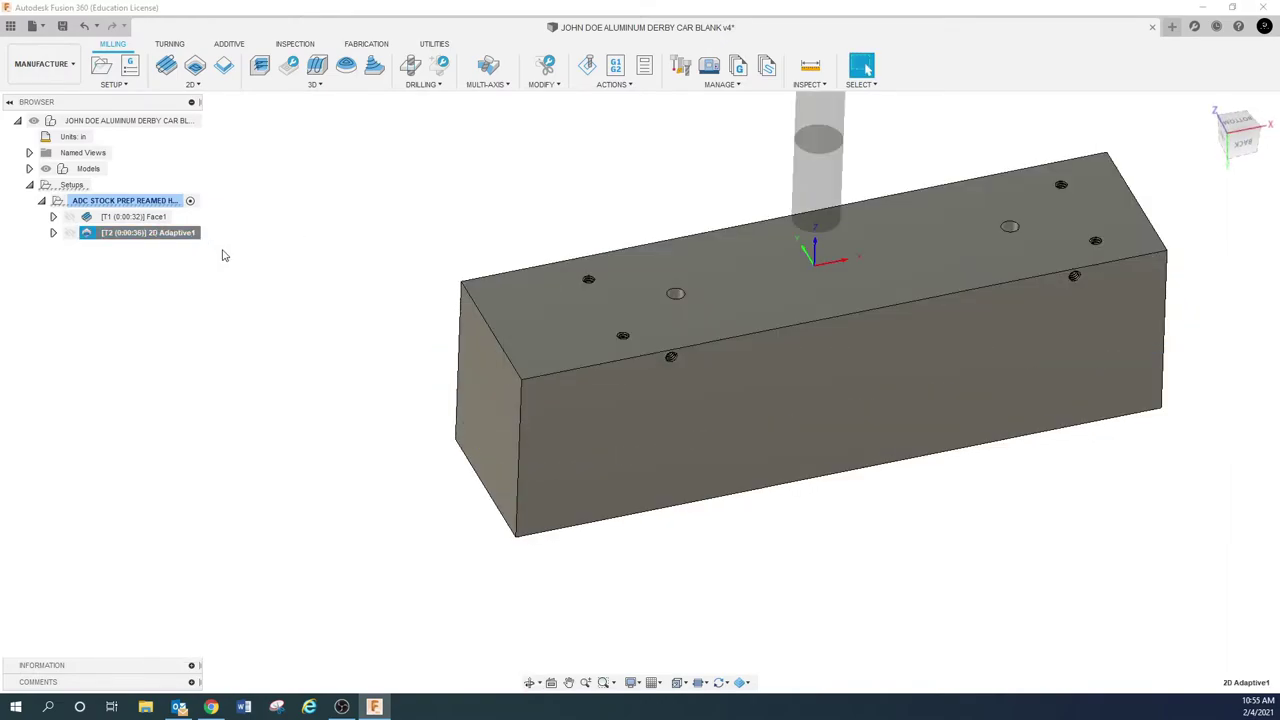
{"action": "left_click", "coordinate": [1084, 149]}
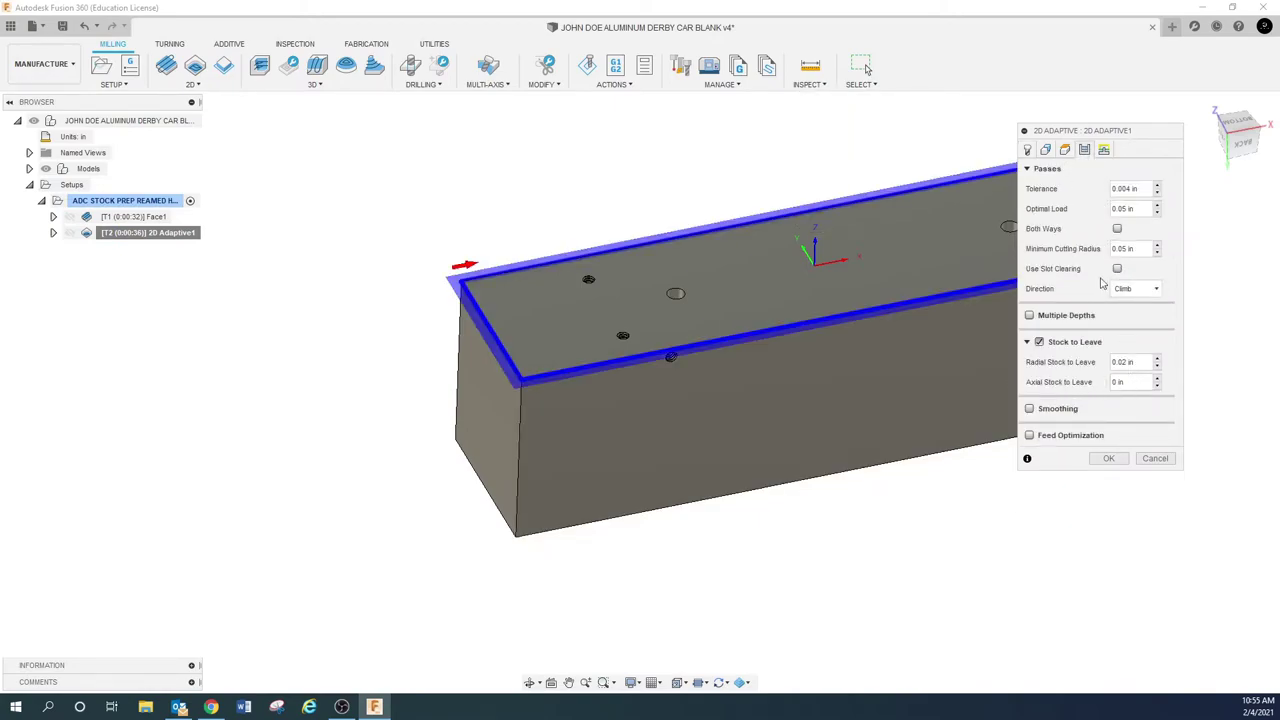
{"action": "left_click", "coordinate": [1104, 150]}
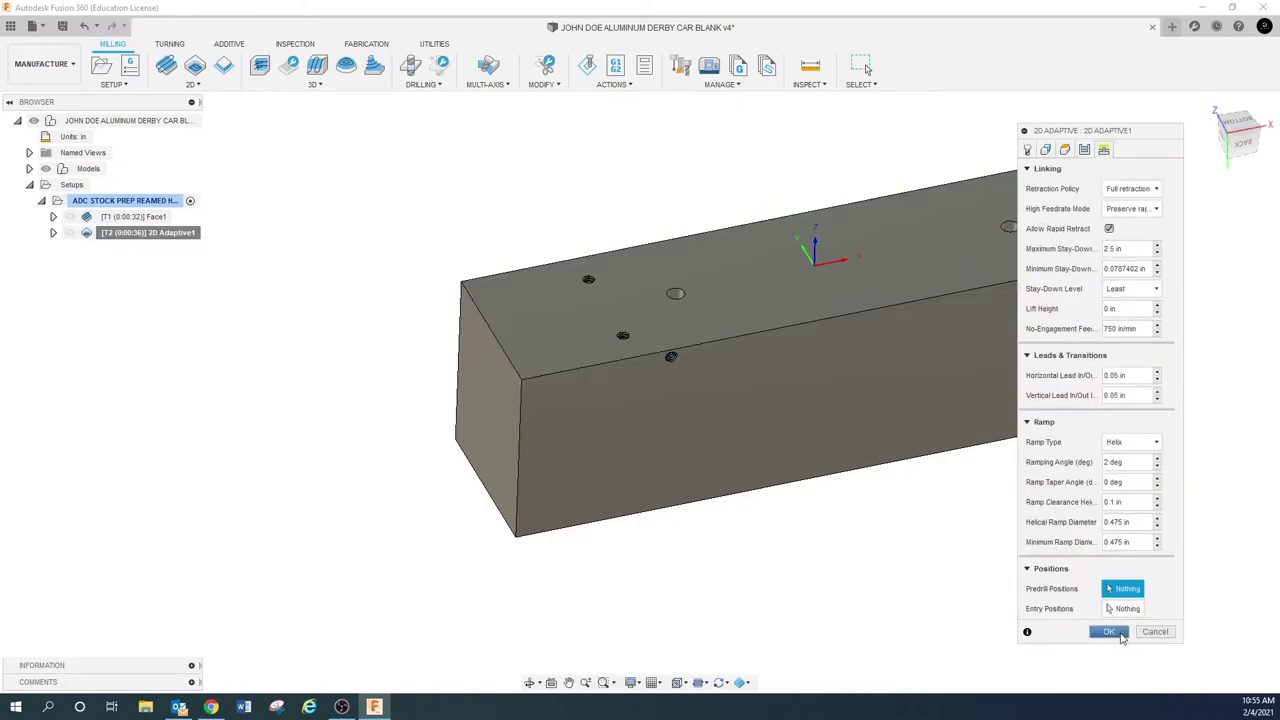
{"action": "left_click", "coordinate": [1110, 632]}
{"action": "left_click", "coordinate": [1116, 634]}
{"action": "left_click", "coordinate": [1112, 632]}
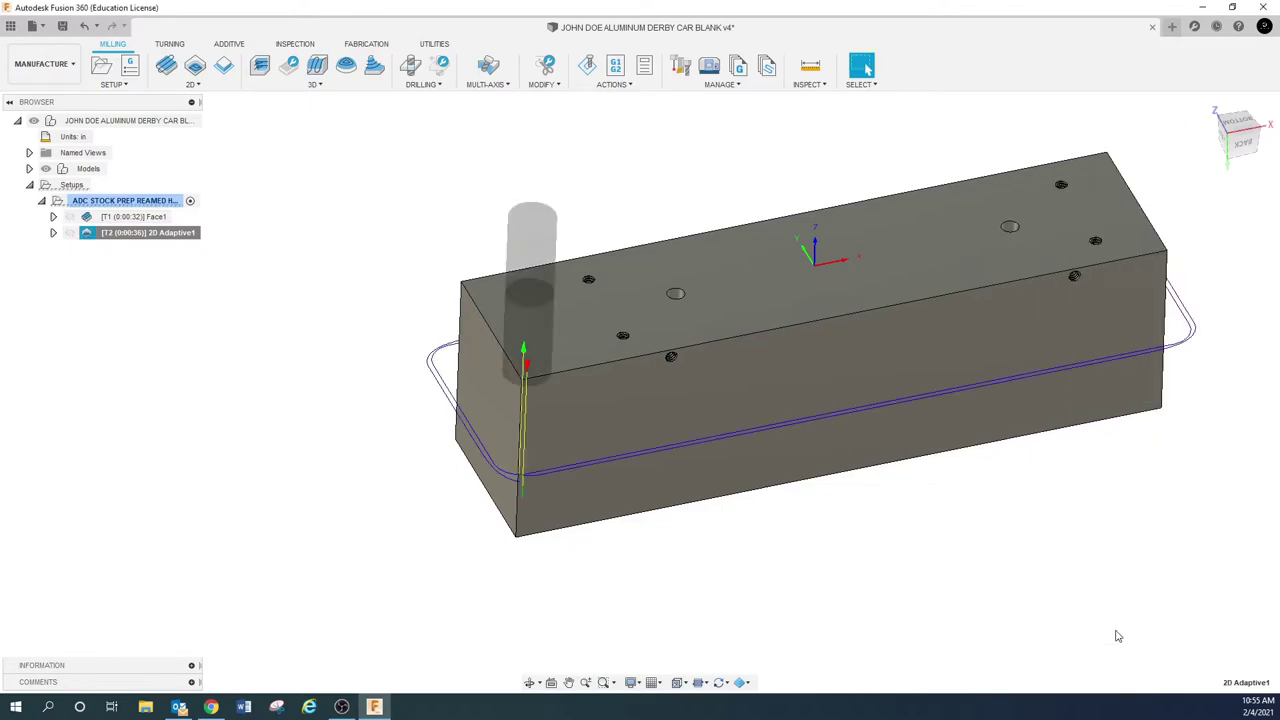
{"action": "left_click", "coordinate": [253, 388]}
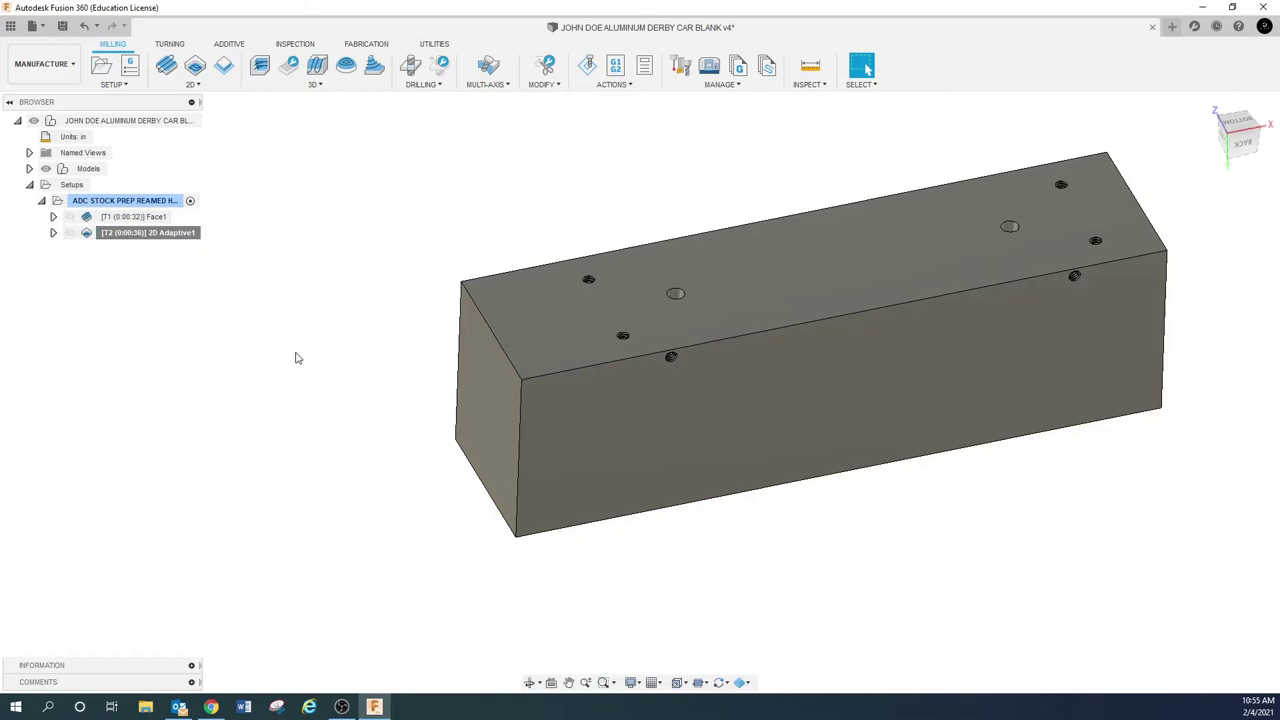
{"action": "scroll", "coordinate": [372, 444], "scroll_direction": "down", "scroll_amount": 1}
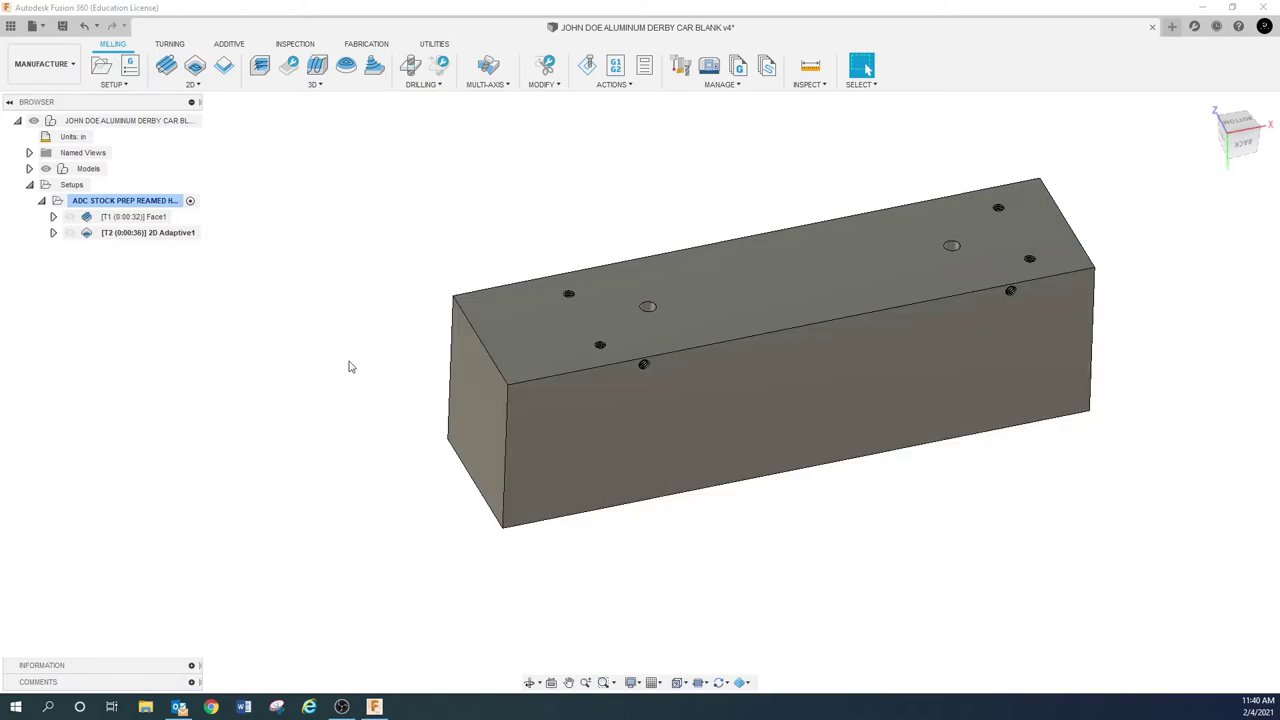
{"action": "left_click", "coordinate": [168, 232]}
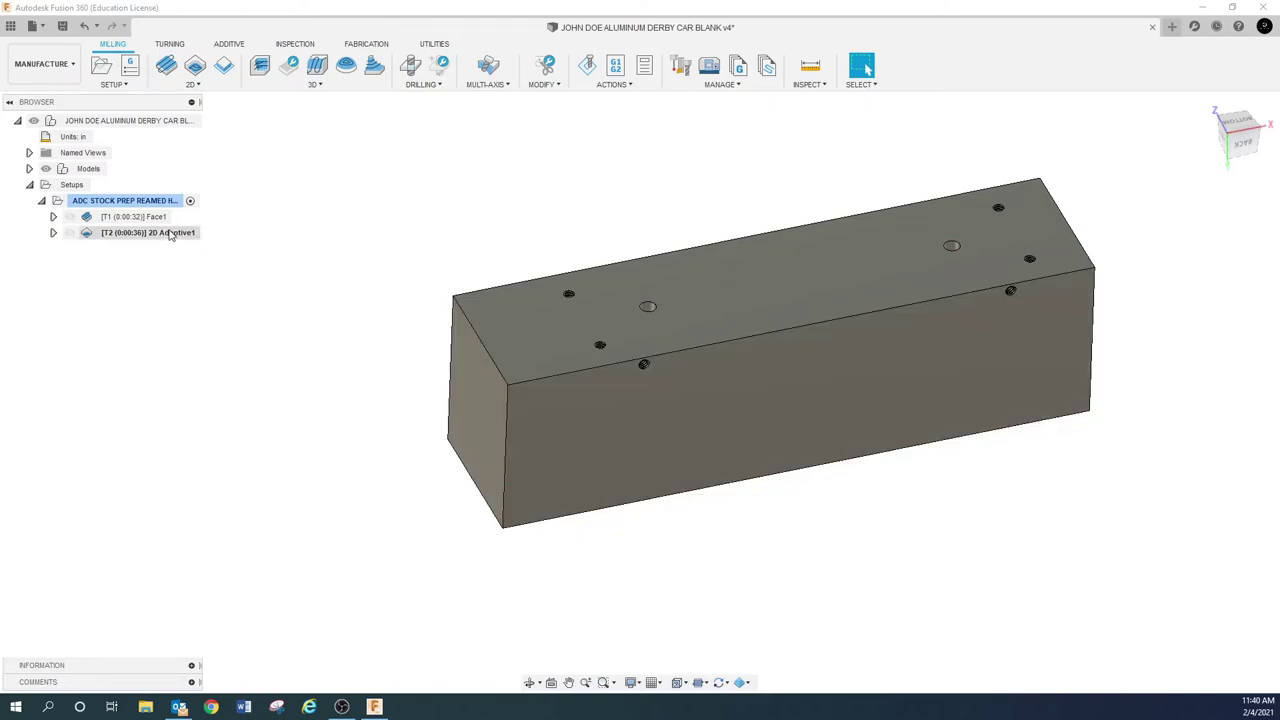
{"action": "left_click", "coordinate": [247, 324]}
{"action": "left_click", "coordinate": [485, 413]}
{"action": "left_click", "coordinate": [613, 427]}
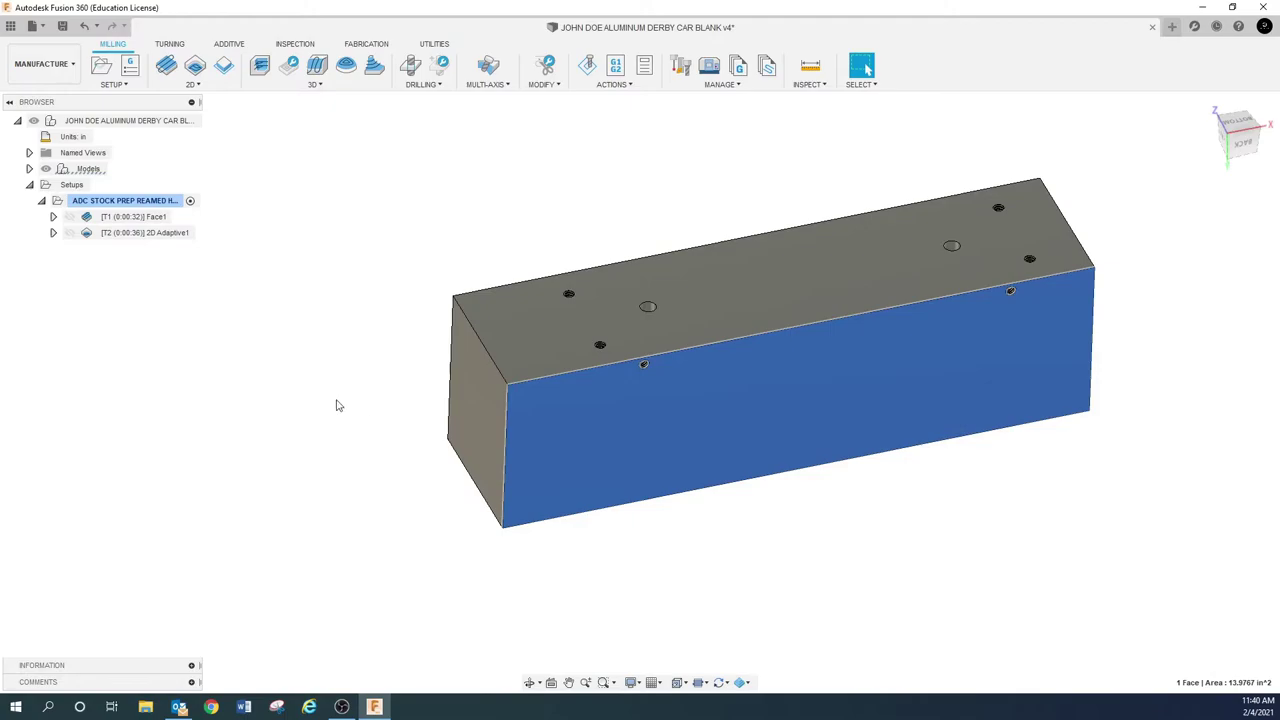
{"action": "left_click", "coordinate": [275, 370]}
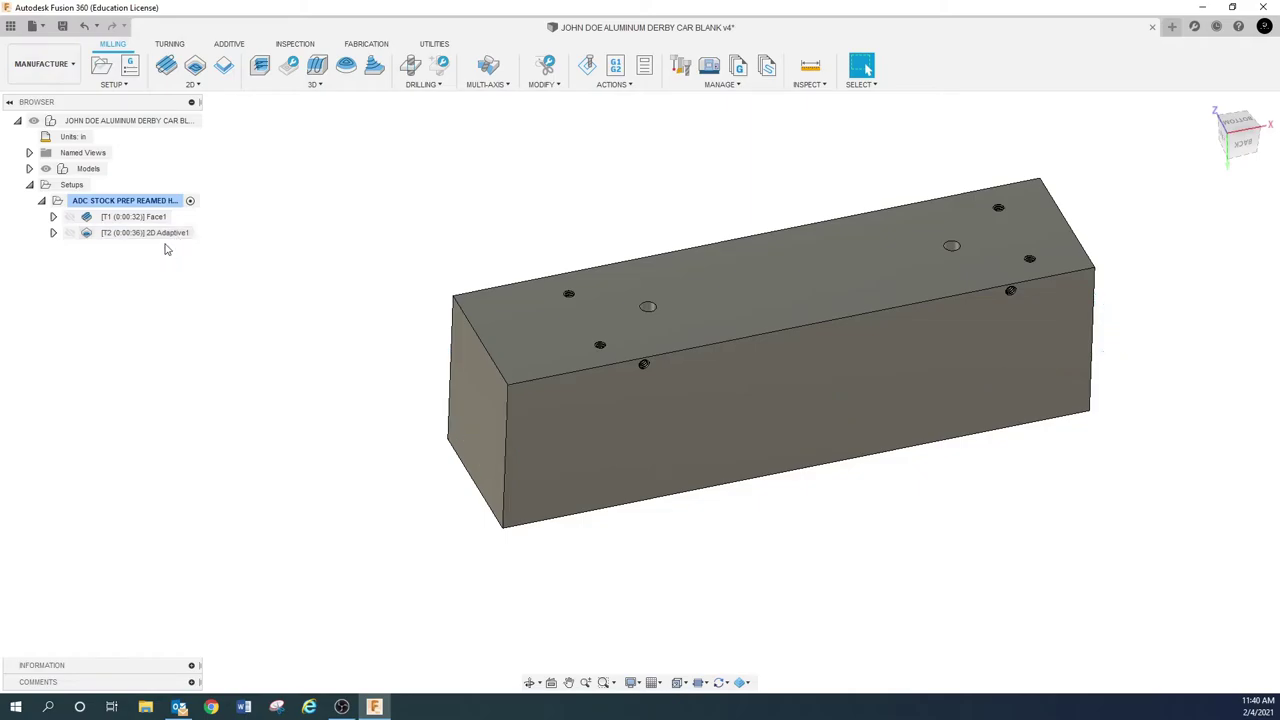
Rename the facing operation in the setup as FACE TO NET.
{"action": "left_click", "coordinate": [160, 222]}
{"action": "left_click", "coordinate": [160, 222]}
{"action": "left_click", "coordinate": [160, 220]}
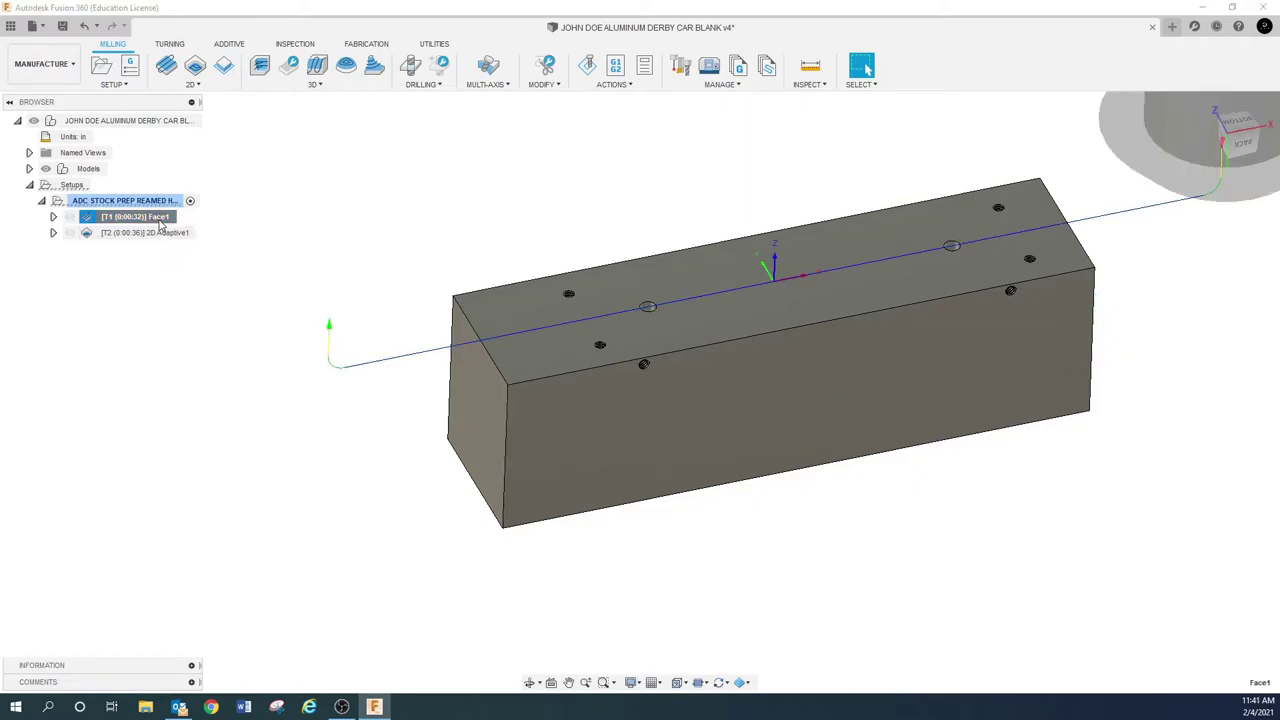
{"action": "type", "text": "FACE"}
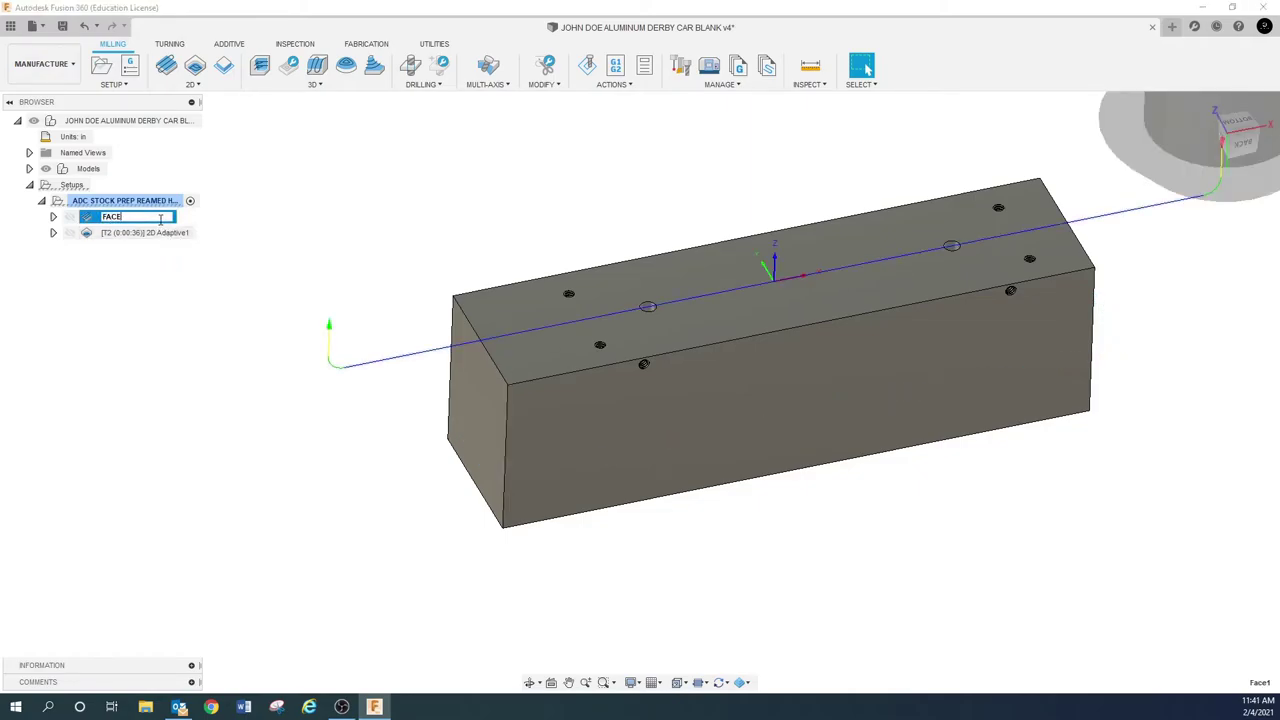
{"action": "type", "text": " TO NET"}
{"action": "key", "text": "Return"}
Rename the 2D adaptive operation as ROUGH OUTSIDE 1 INCH DEEP.
{"action": "left_click", "coordinate": [160, 232]}
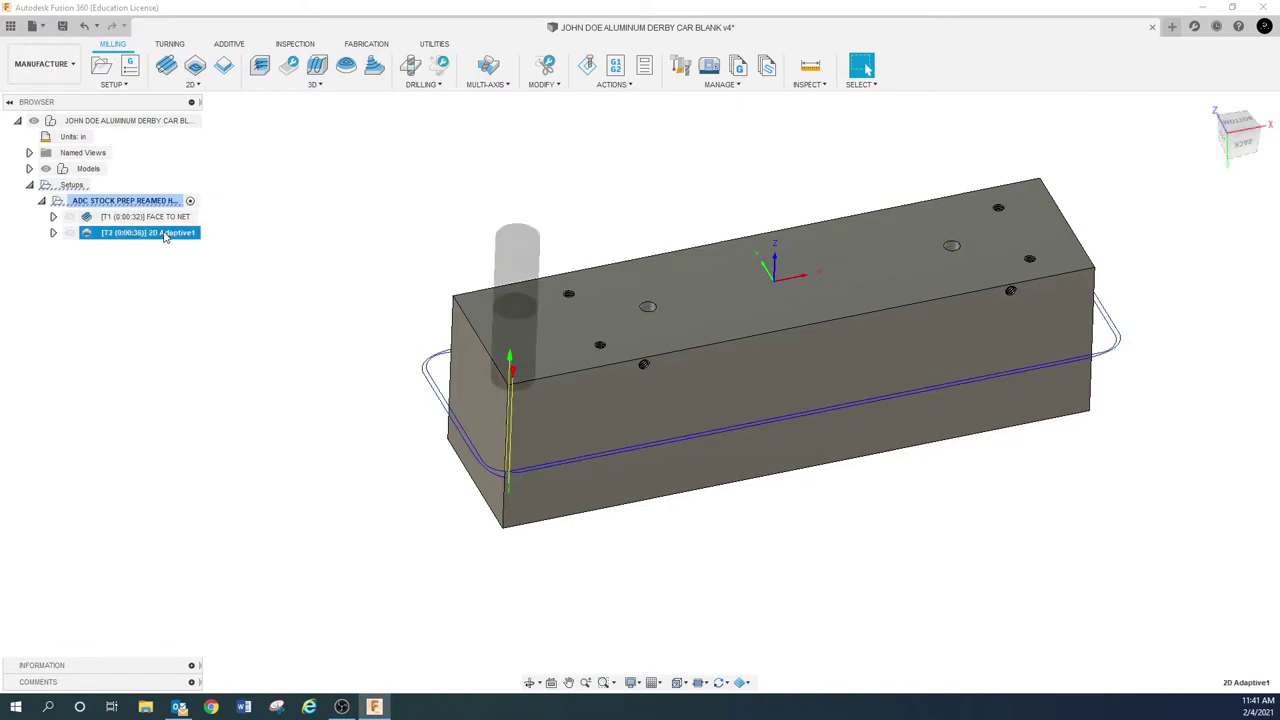
{"action": "left_click", "coordinate": [165, 232]}
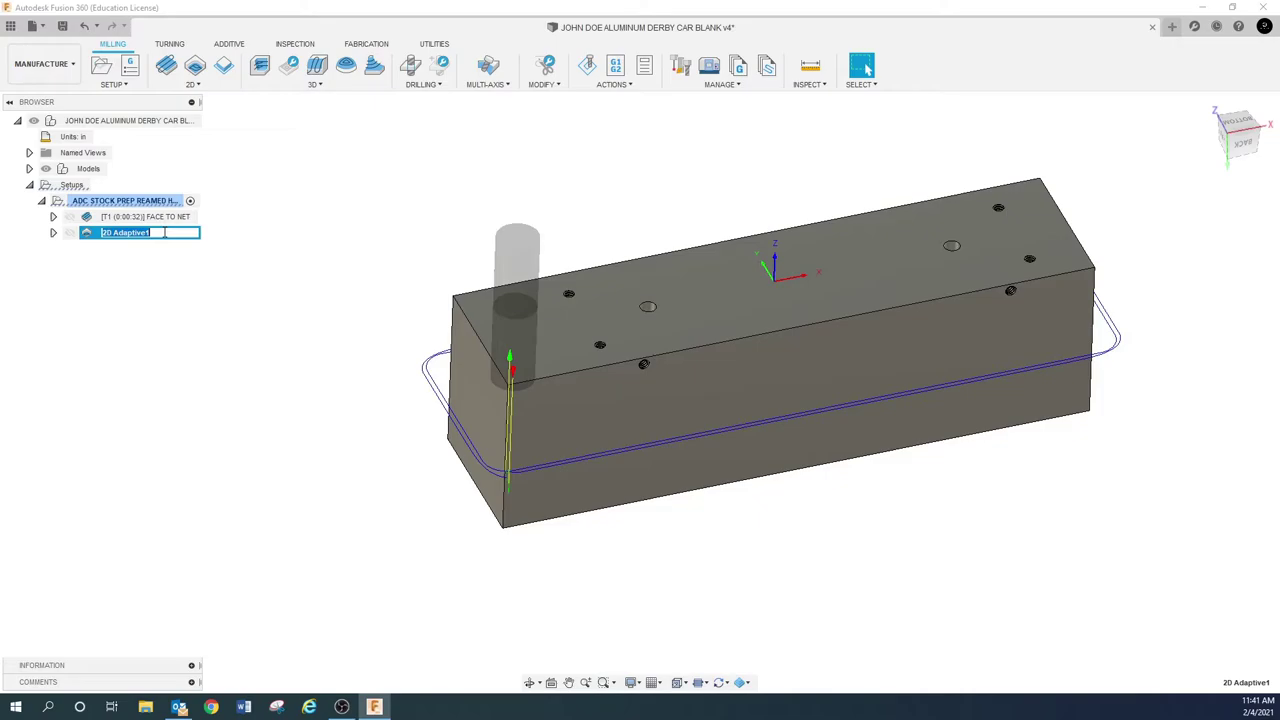
{"action": "type", "text": "ROUGH"}
{"action": "type", "text": " OUTSID"}
{"action": "left_click", "coordinate": [194, 272]}
{"action": "left_click", "coordinate": [176, 232]}
{"action": "left_click", "coordinate": [178, 232]}
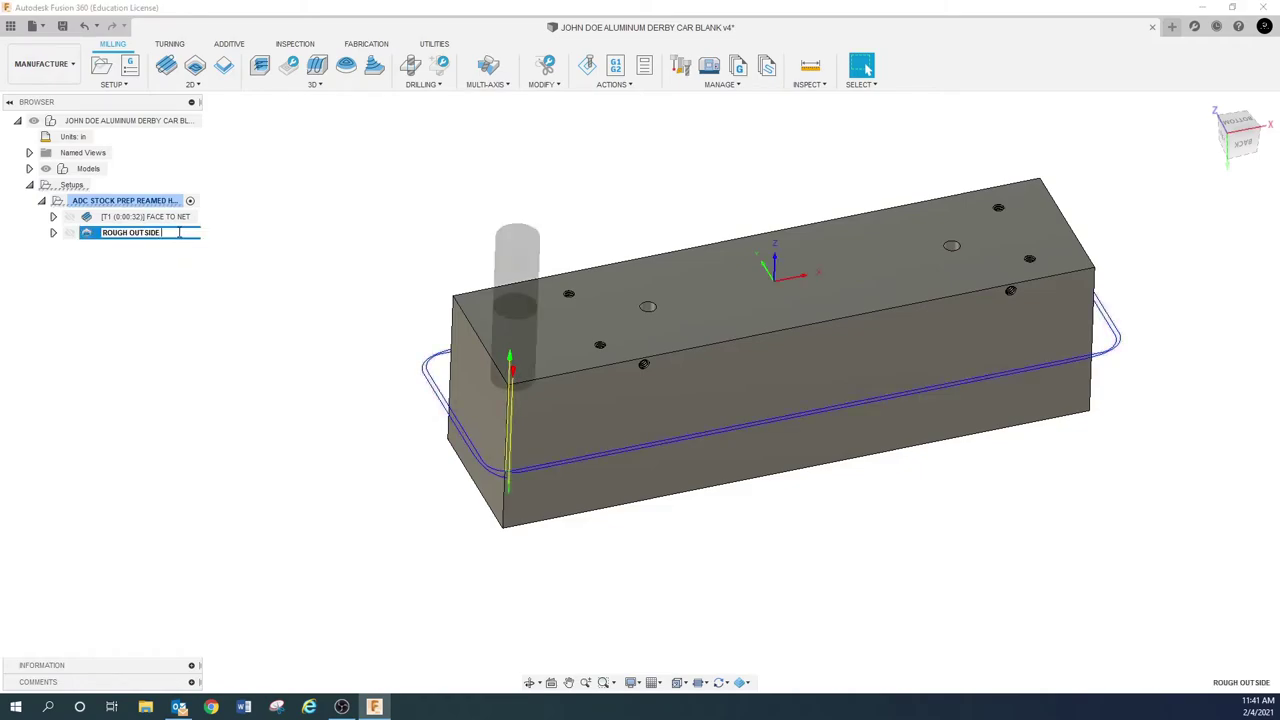
{"action": "type", "text": "1 INCH DEEP"}
{"action": "key", "text": "Return"}
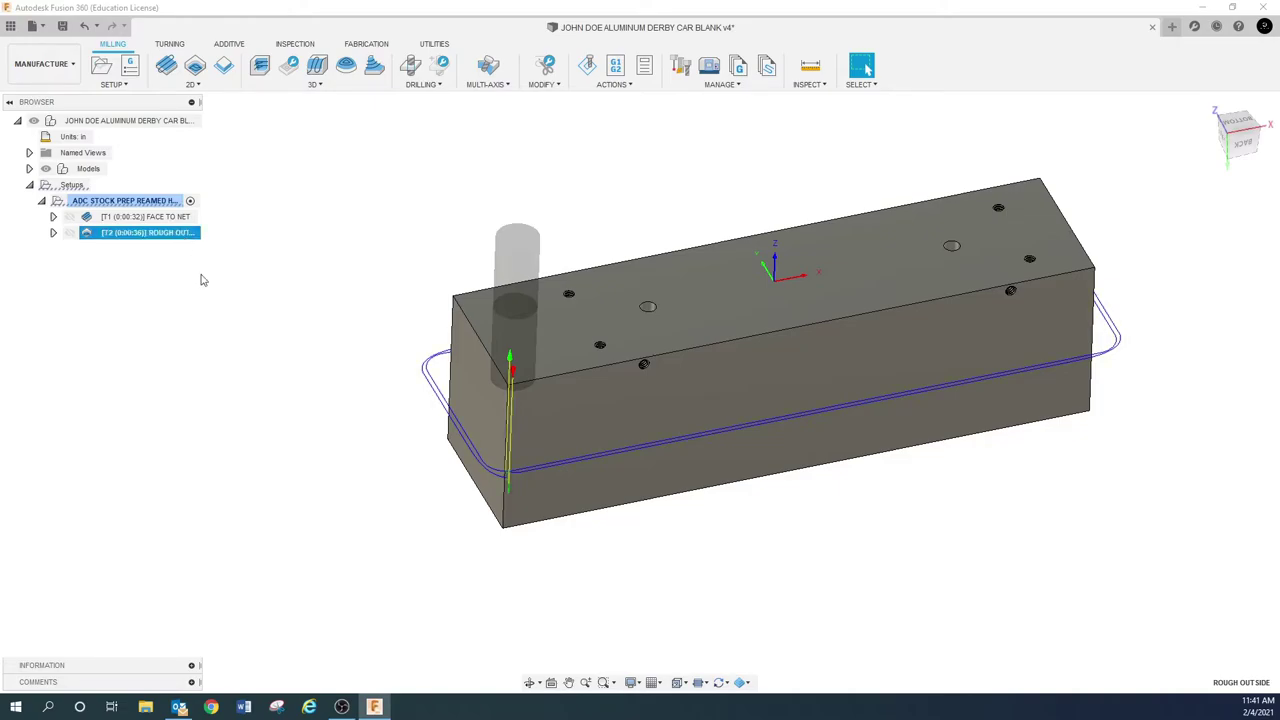
{"action": "left_click", "coordinate": [205, 280]}
{"action": "left_click", "coordinate": [180, 234]}
{"action": "left_click", "coordinate": [217, 327]}
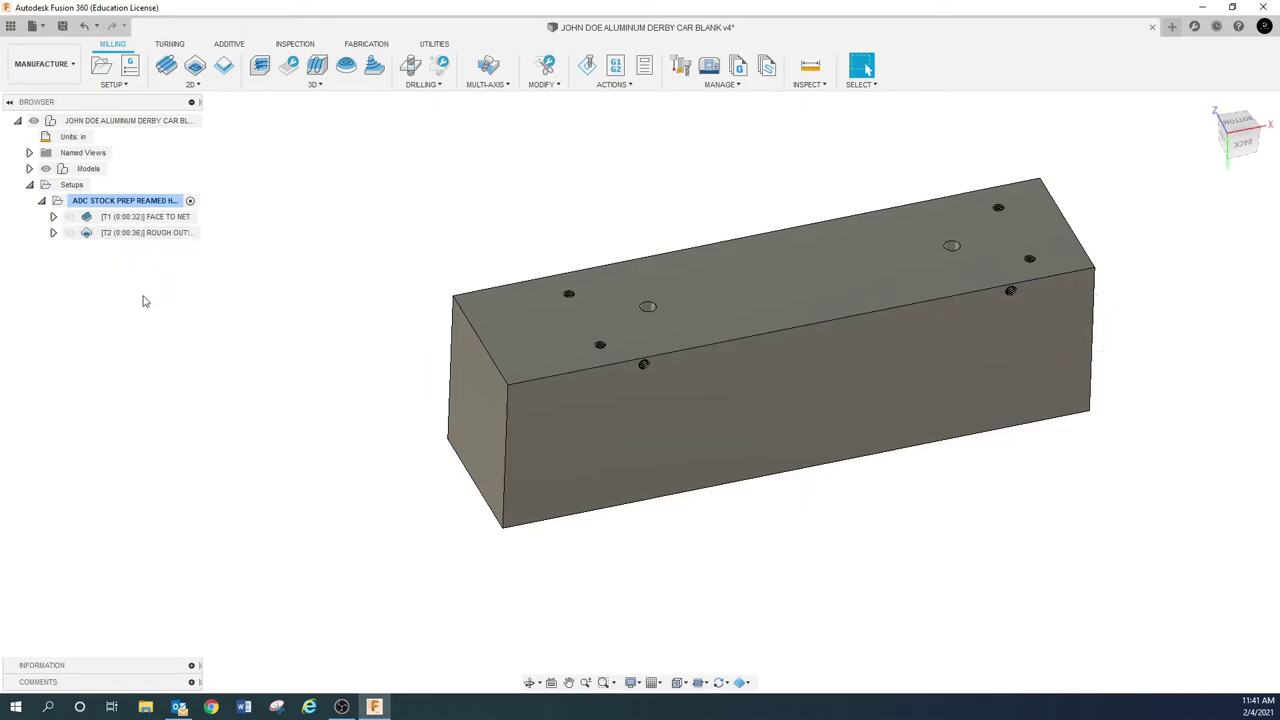
Create a derived 2D Contour operation from the outside roughing operation.
{"action": "right_click", "coordinate": [162, 235]}
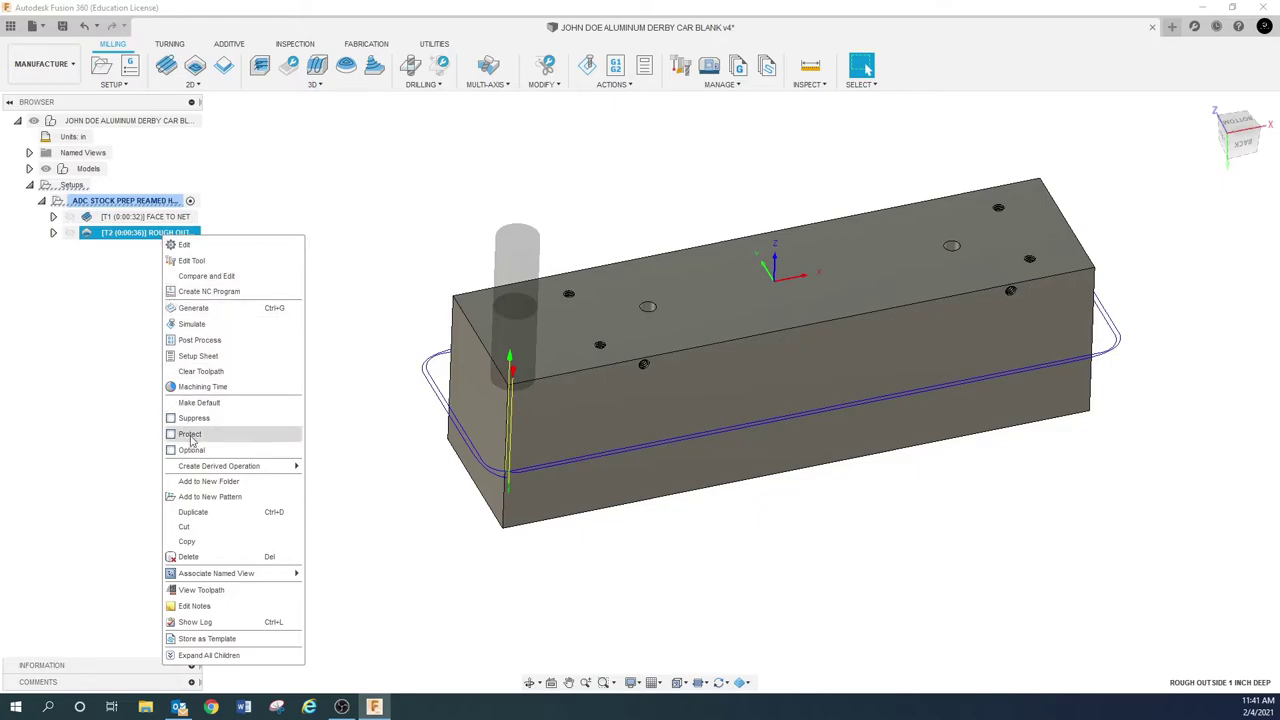
{"action": "mouse_move", "coordinate": [204, 473]}
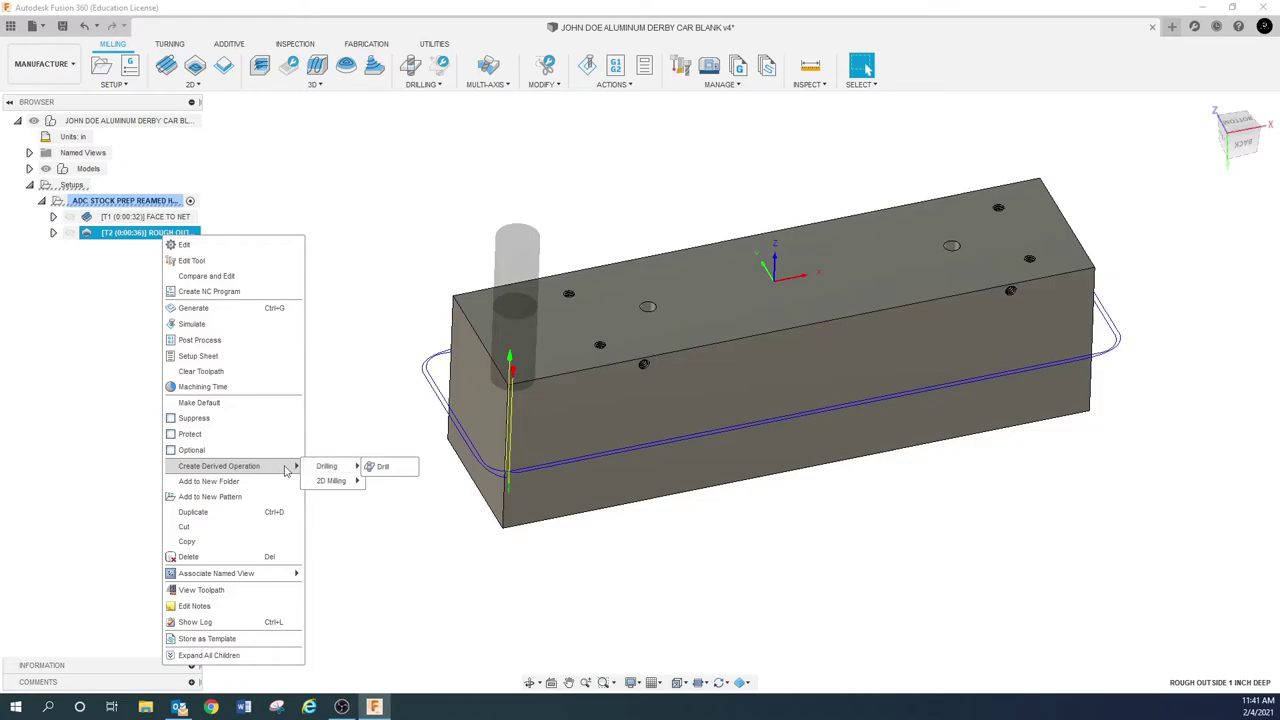
{"action": "left_click", "coordinate": [343, 360]}
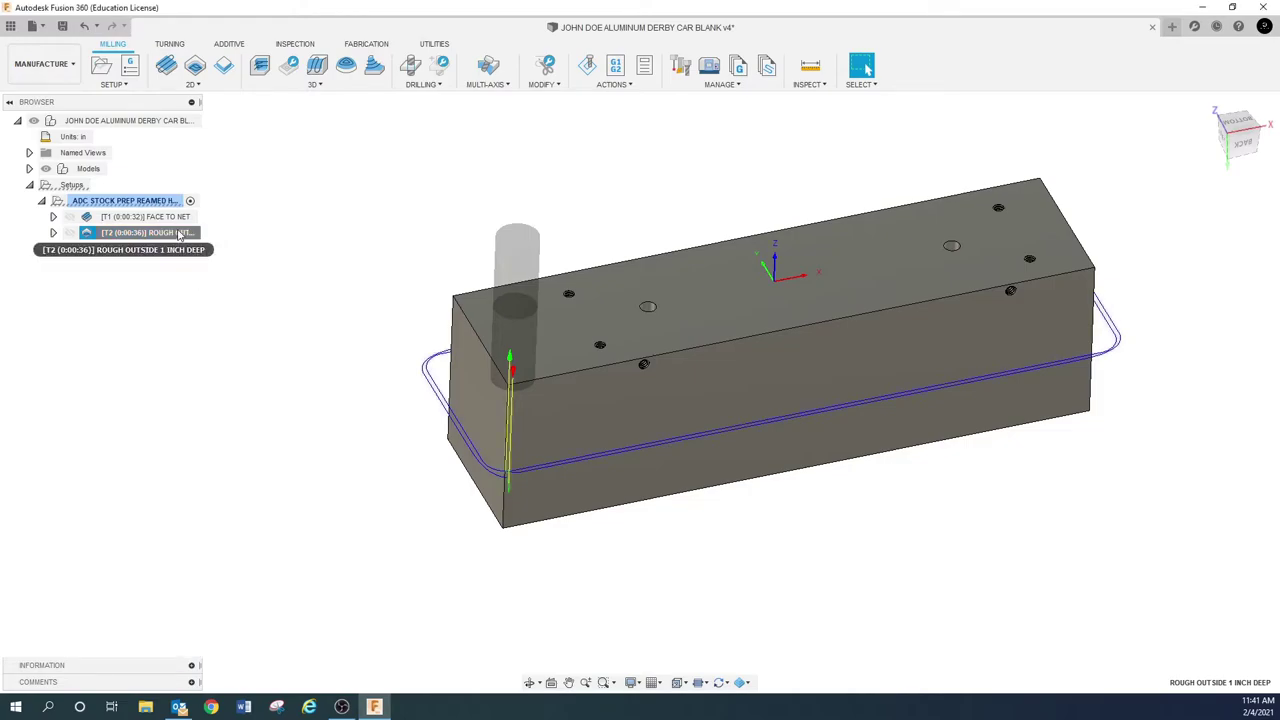
{"action": "right_click", "coordinate": [179, 233]}
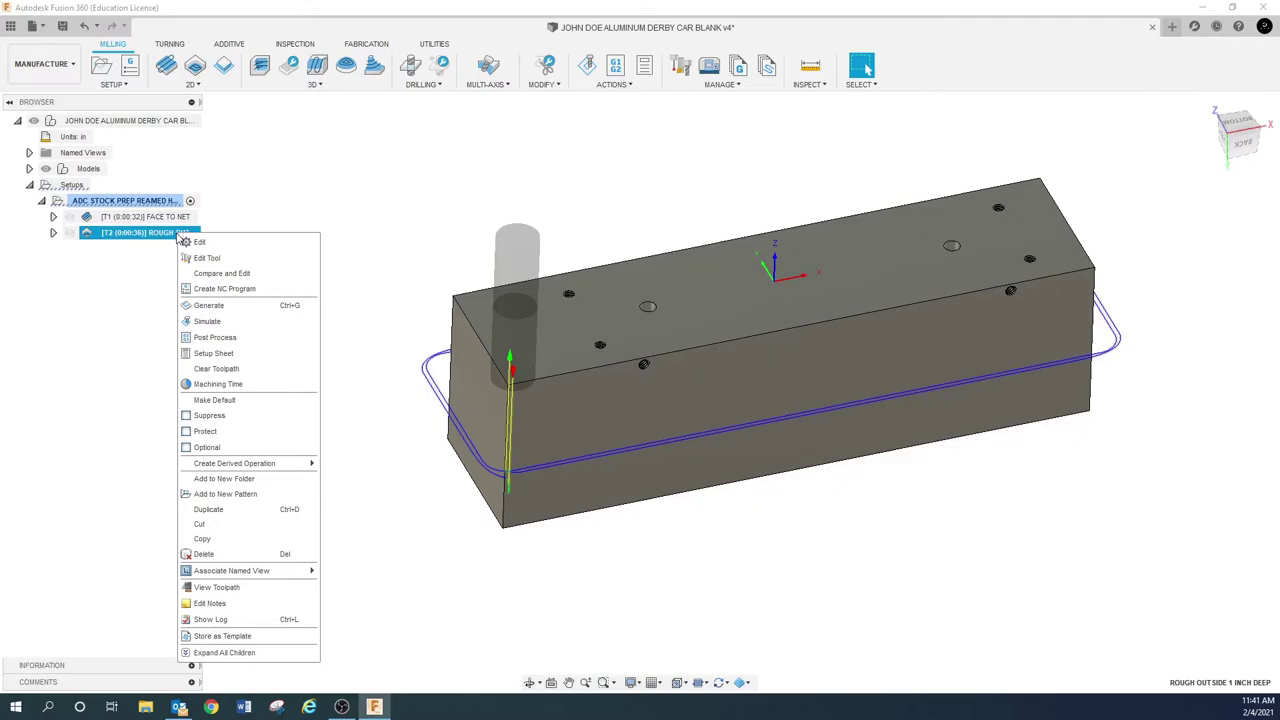
{"action": "mouse_move", "coordinate": [296, 465]}
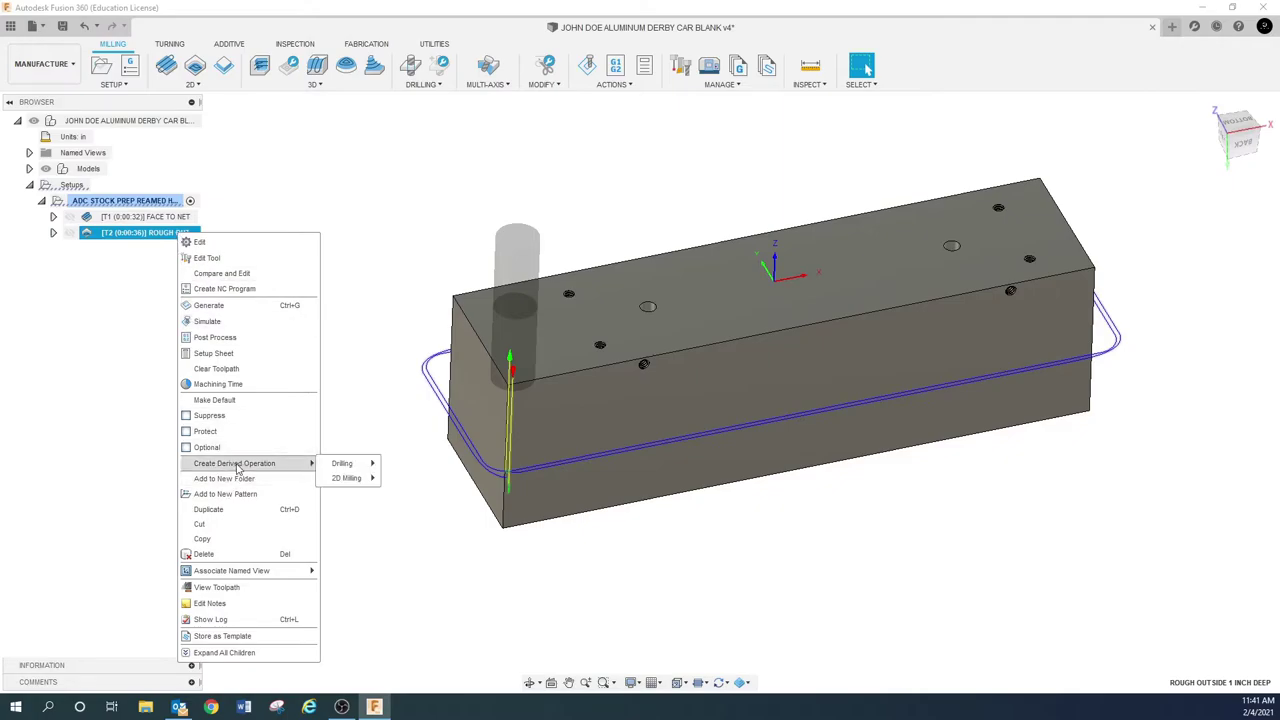
{"action": "mouse_move", "coordinate": [361, 489]}
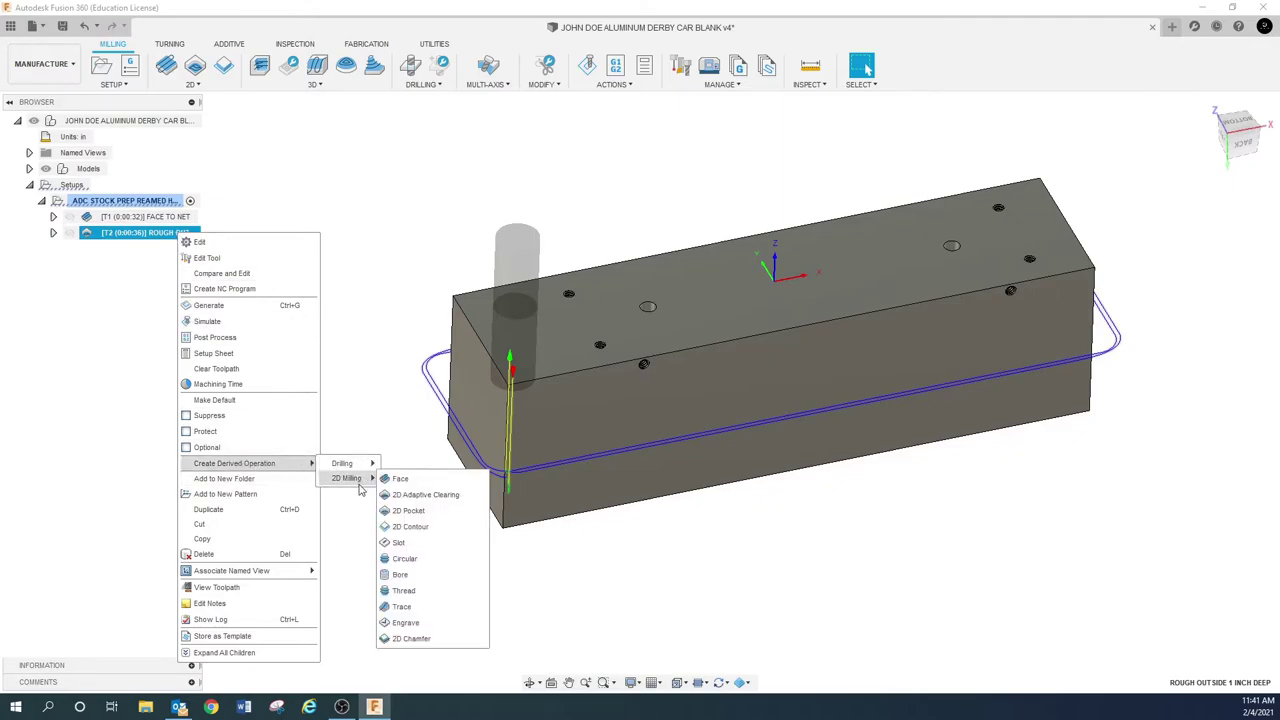
{"action": "left_click", "coordinate": [410, 527]}
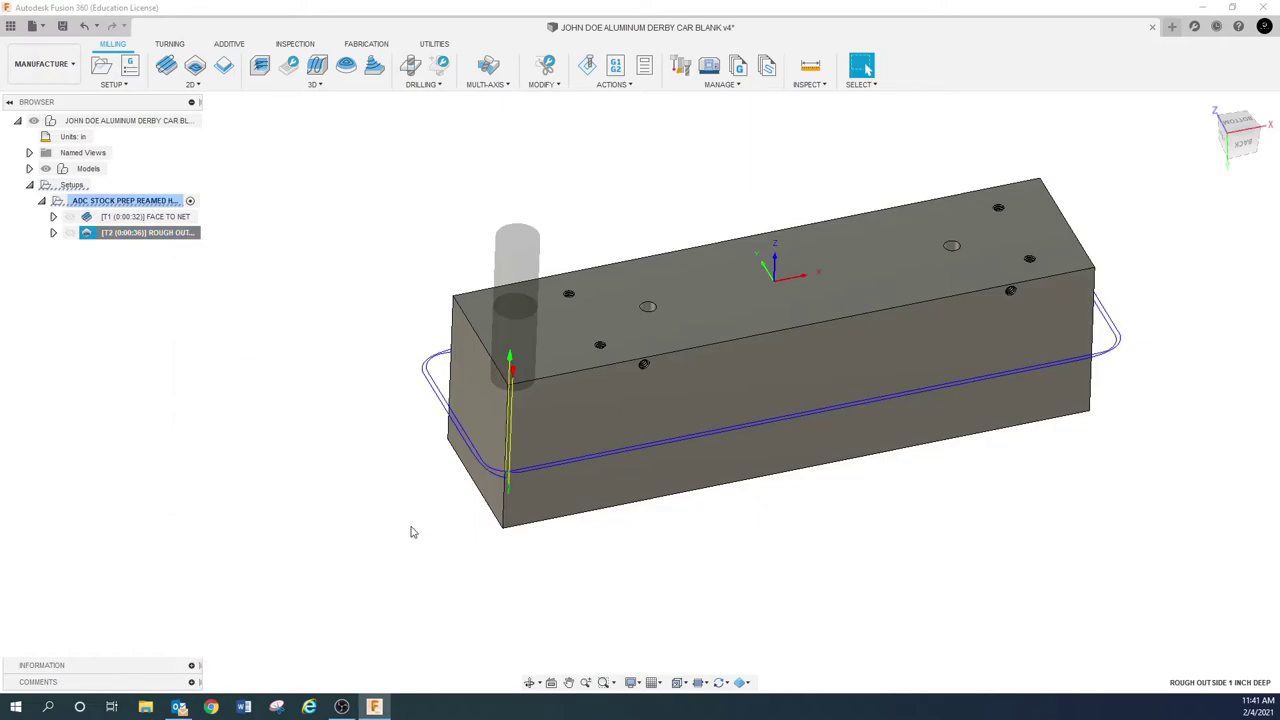
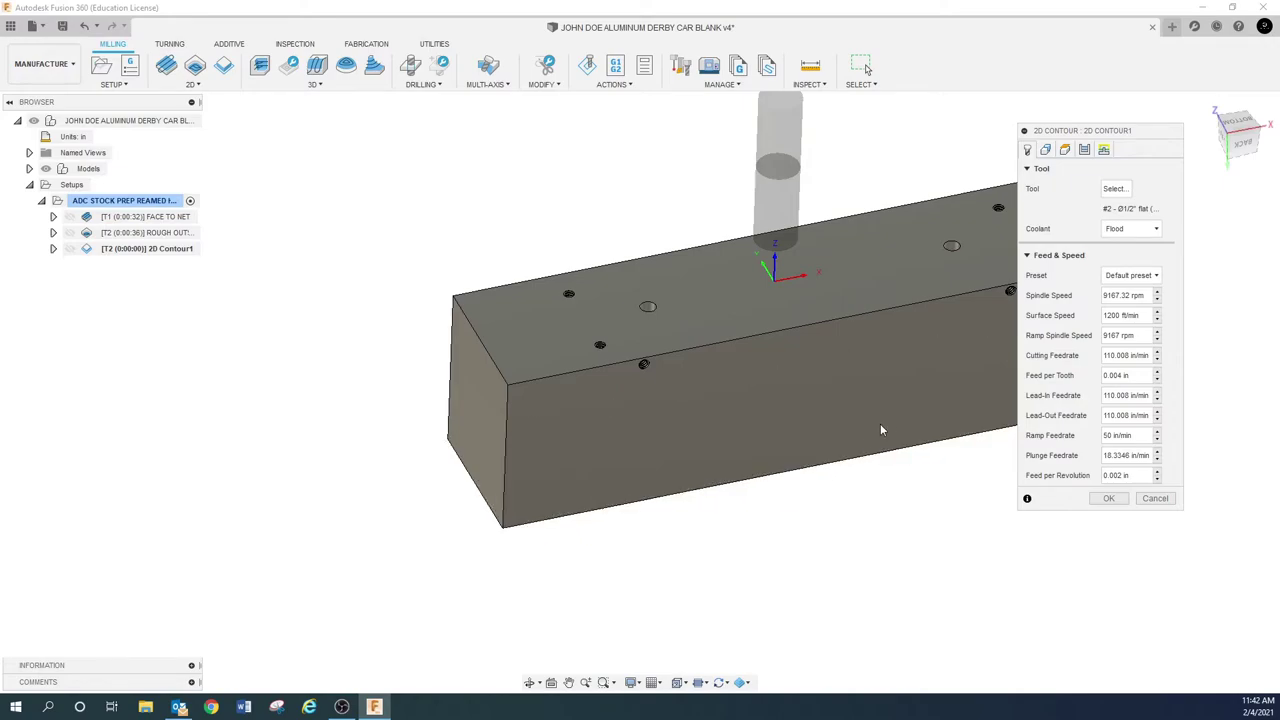
Start a new flat end mill for the contour operation in the document's own tool library.
{"action": "left_click", "coordinate": [1115, 190]}
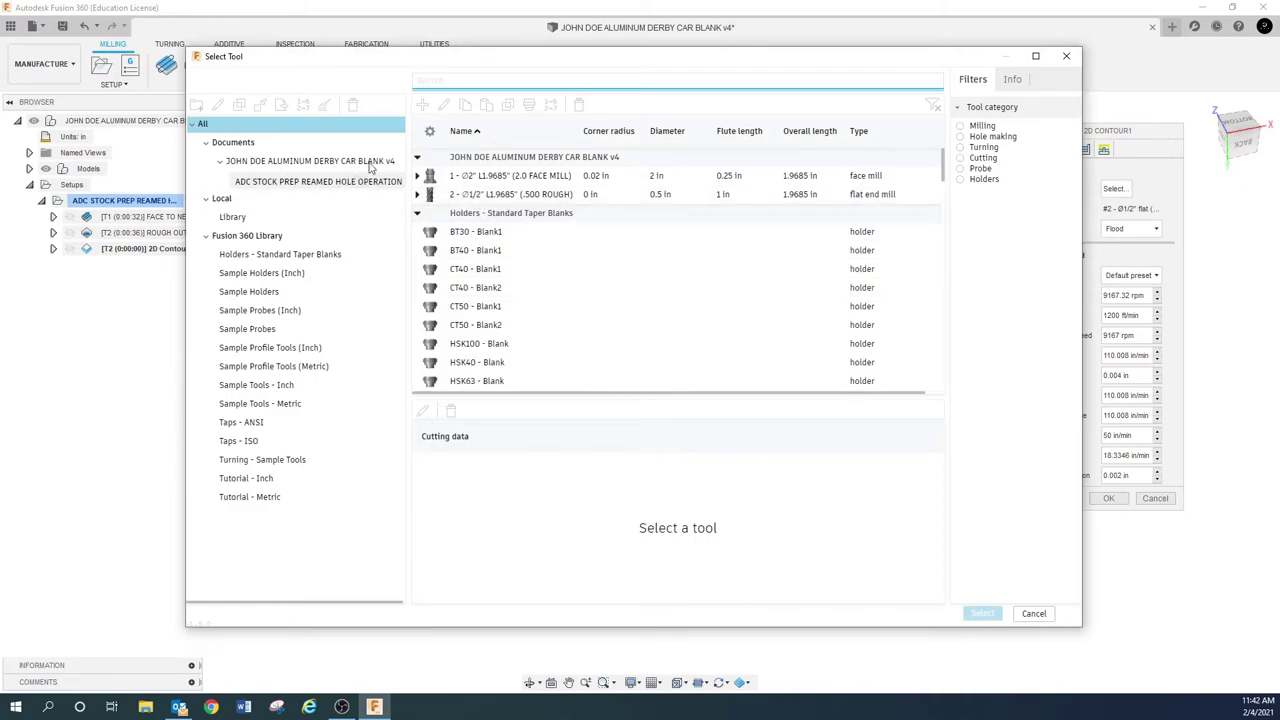
{"action": "left_click", "coordinate": [318, 163]}
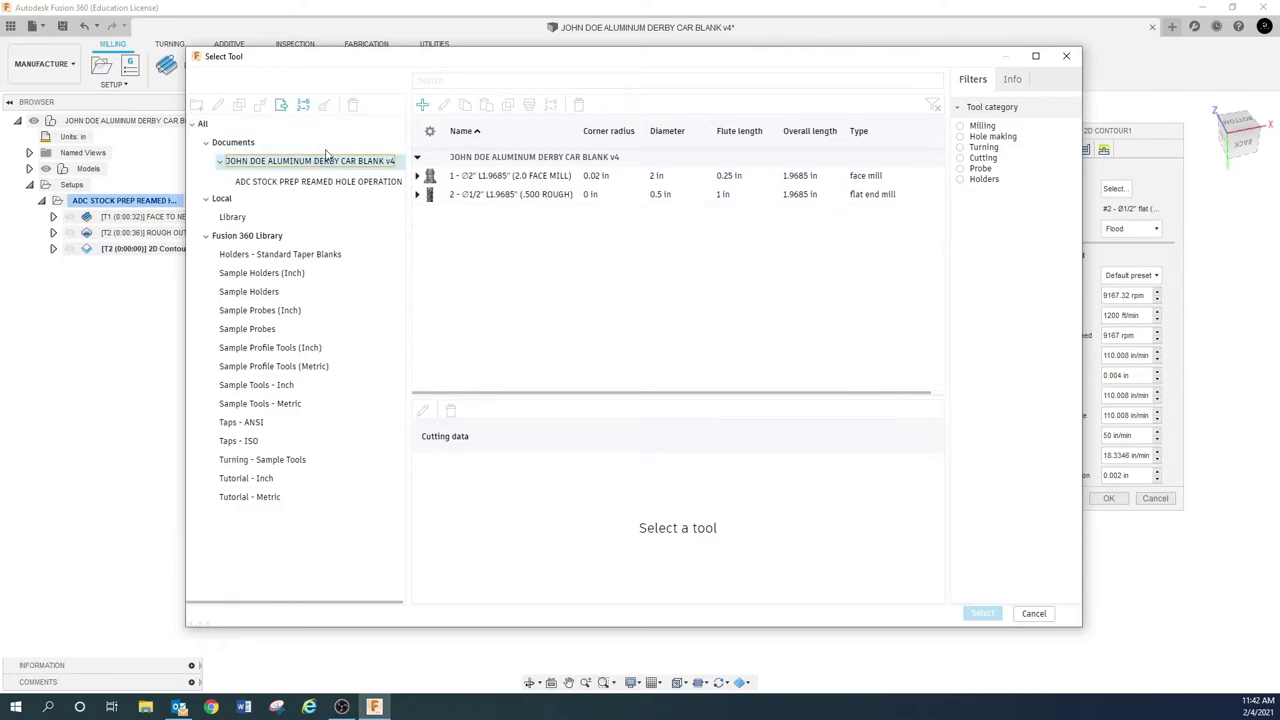
{"action": "left_click", "coordinate": [423, 106]}
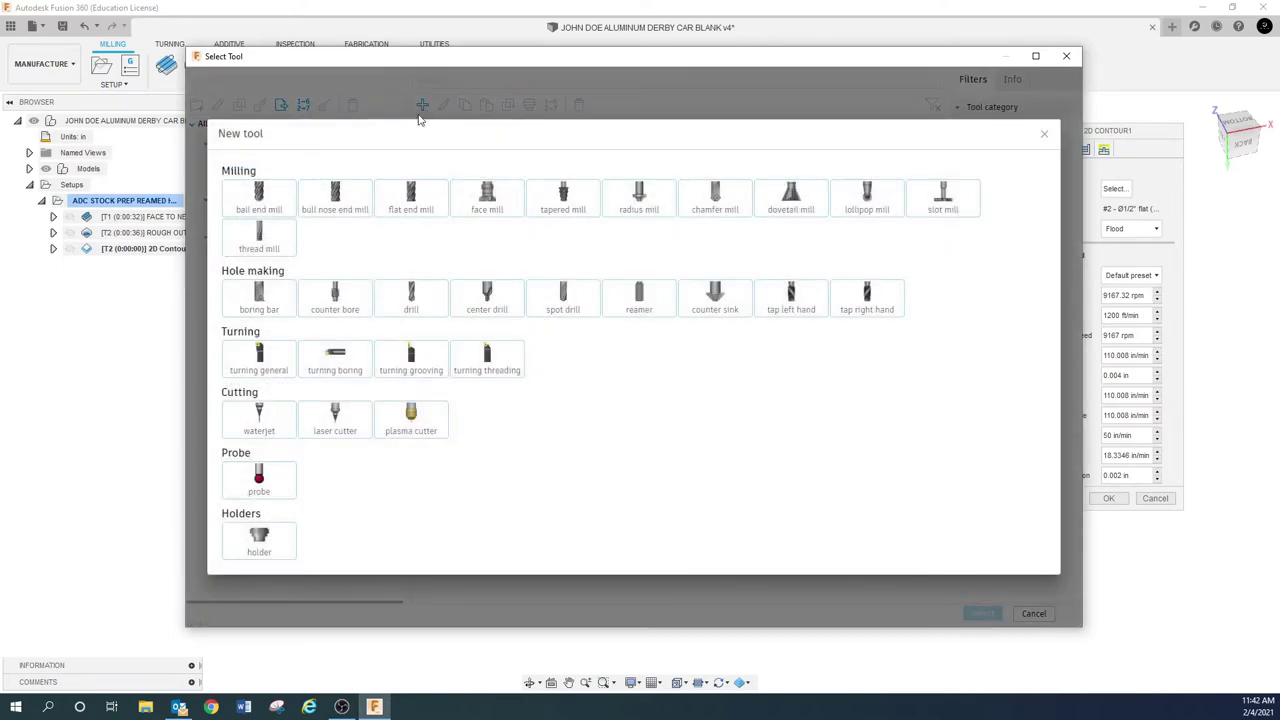
{"action": "left_click", "coordinate": [403, 206]}
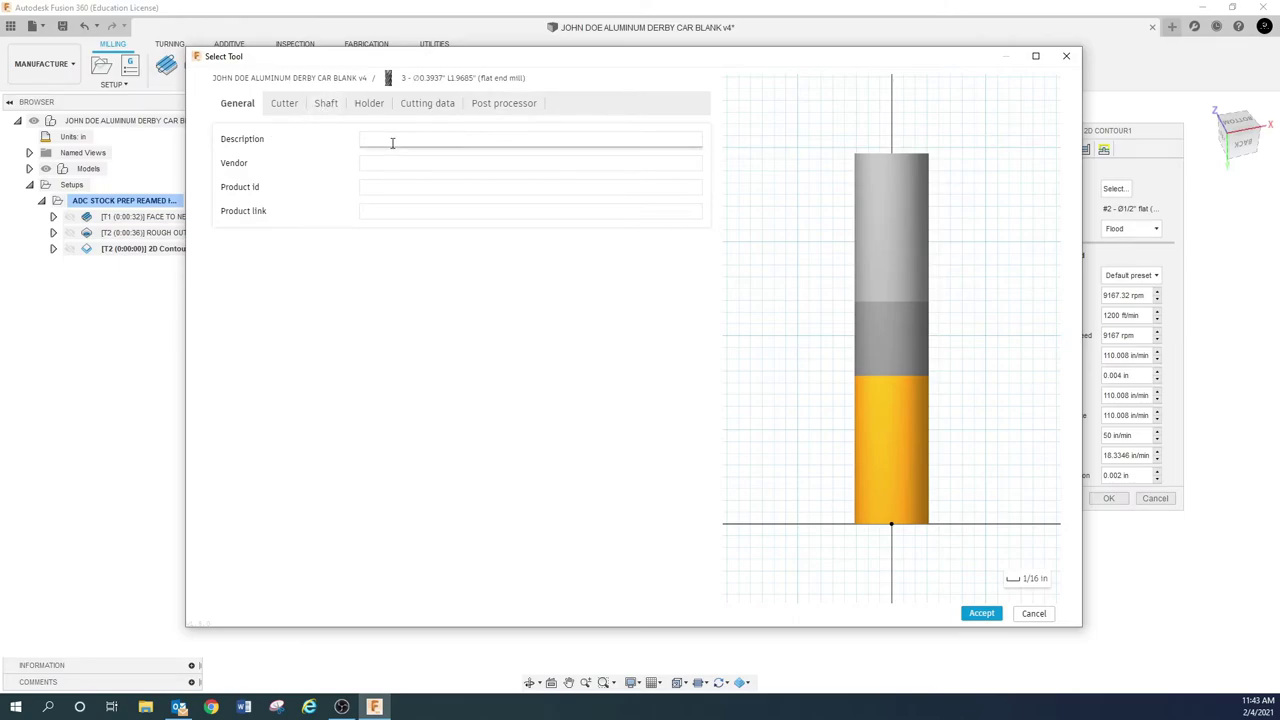
Describe the new end mill as .375 FINISH 1.0 LOC MINIMUM.
{"action": "left_click", "coordinate": [392, 143]}
{"action": "type", "text": ".375"}
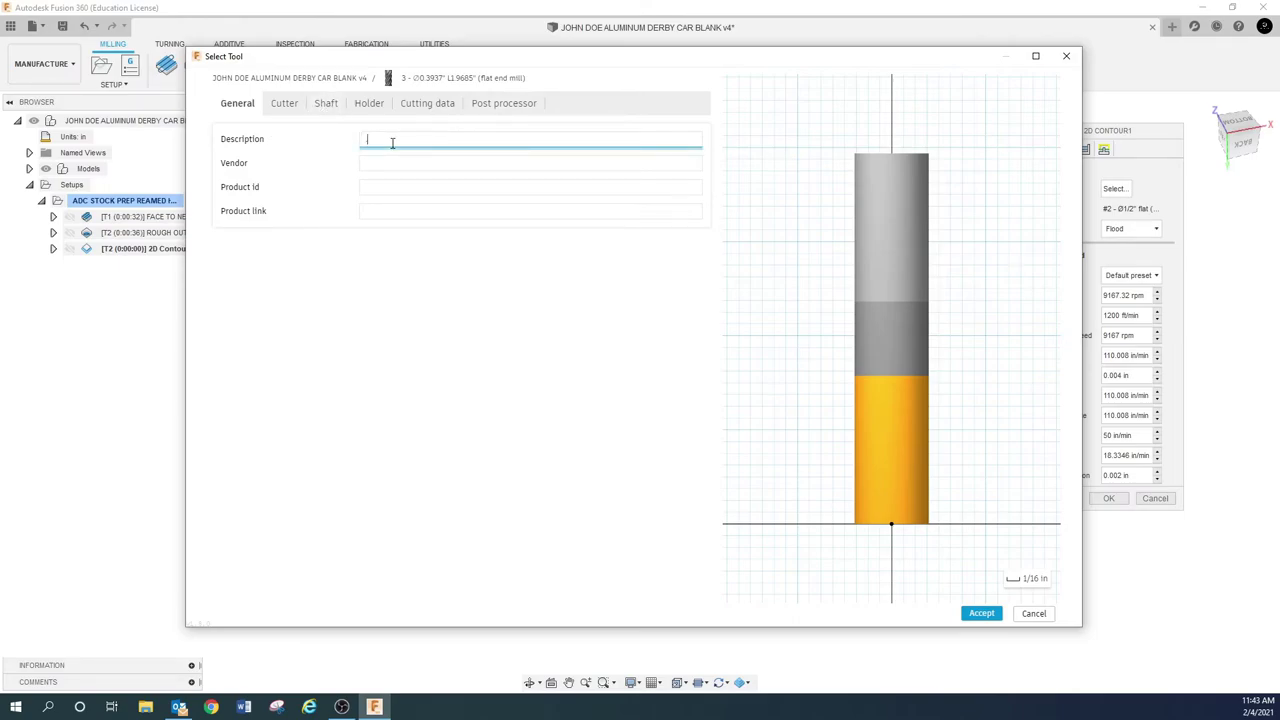
{"action": "type", "text": " FINISH 1.0 LOC MINUMUM"}
{"action": "key", "text": "BackSpace"}
{"action": "key", "text": "BackSpace"}
{"action": "key", "text": "BackSpace"}
{"action": "key", "text": "BackSpace"}
{"action": "type", "text": "IMUM"}
Set the end mill's cutter material to carbide and its diameter to 0.375 in.
{"action": "left_click", "coordinate": [286, 104]}
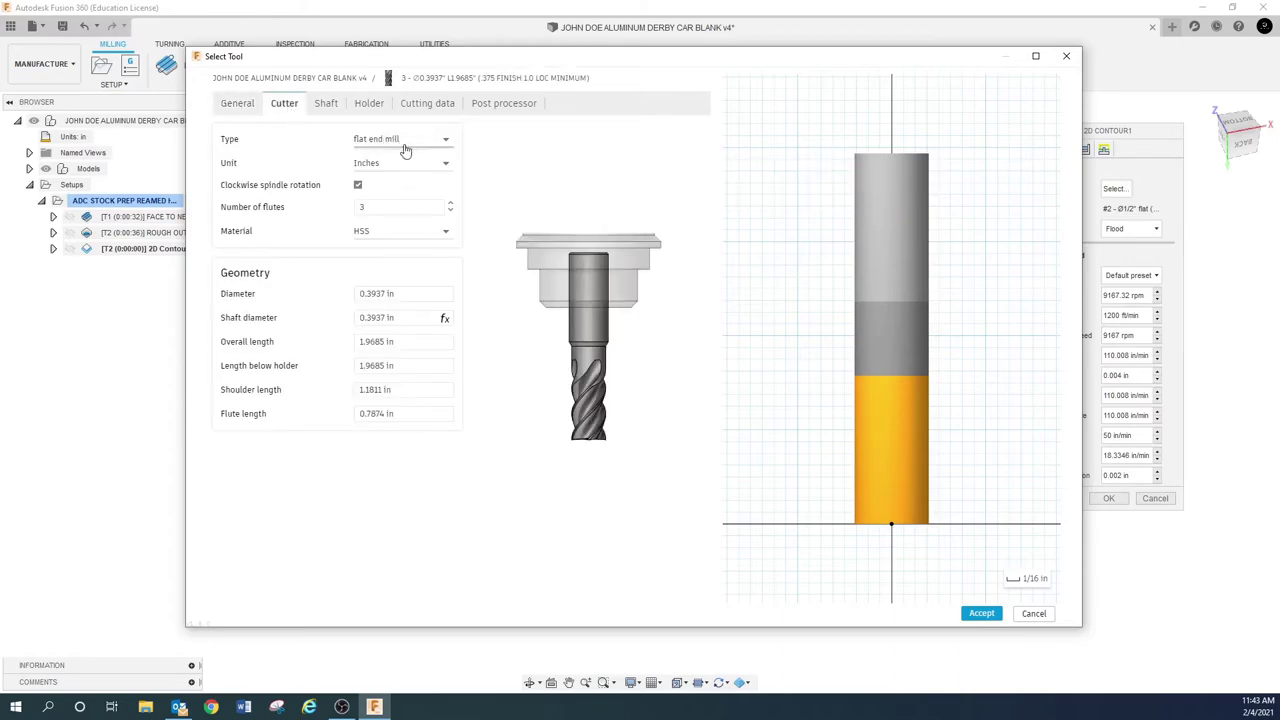
{"action": "left_click", "coordinate": [400, 231]}
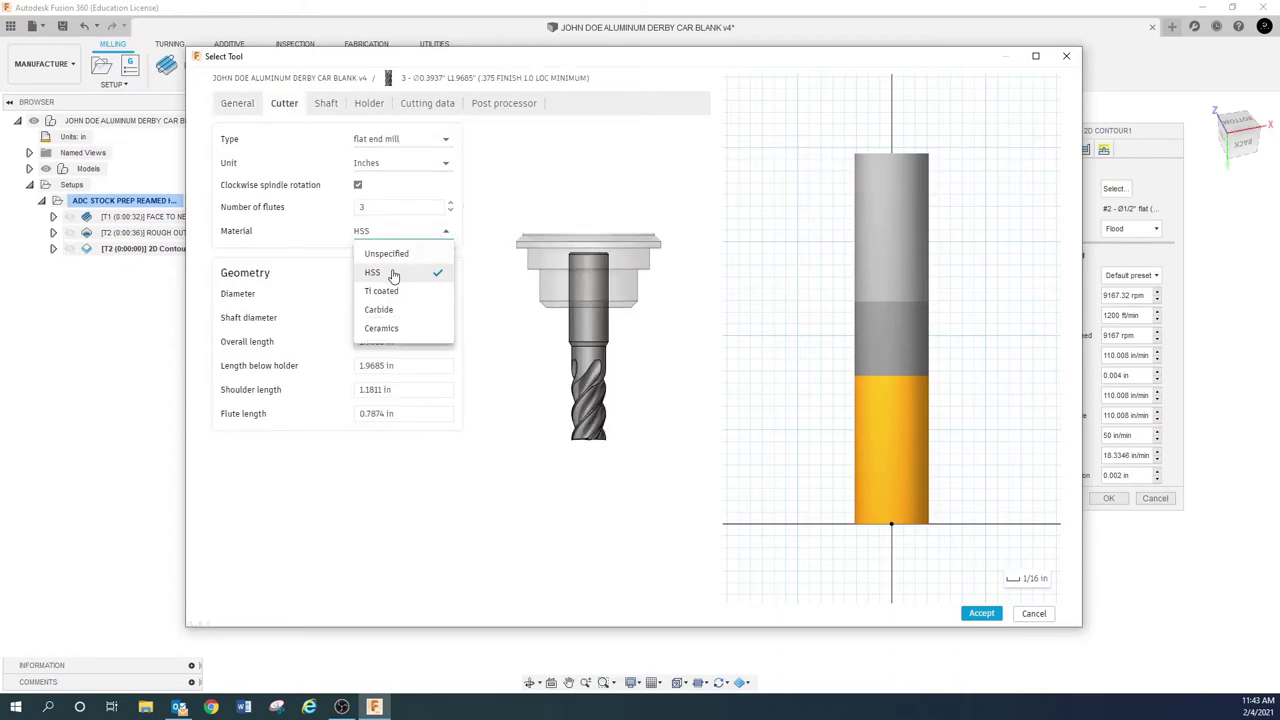
{"action": "left_click", "coordinate": [385, 313]}
{"action": "left_click", "coordinate": [398, 293]}
{"action": "double_click", "coordinate": [405, 292]}
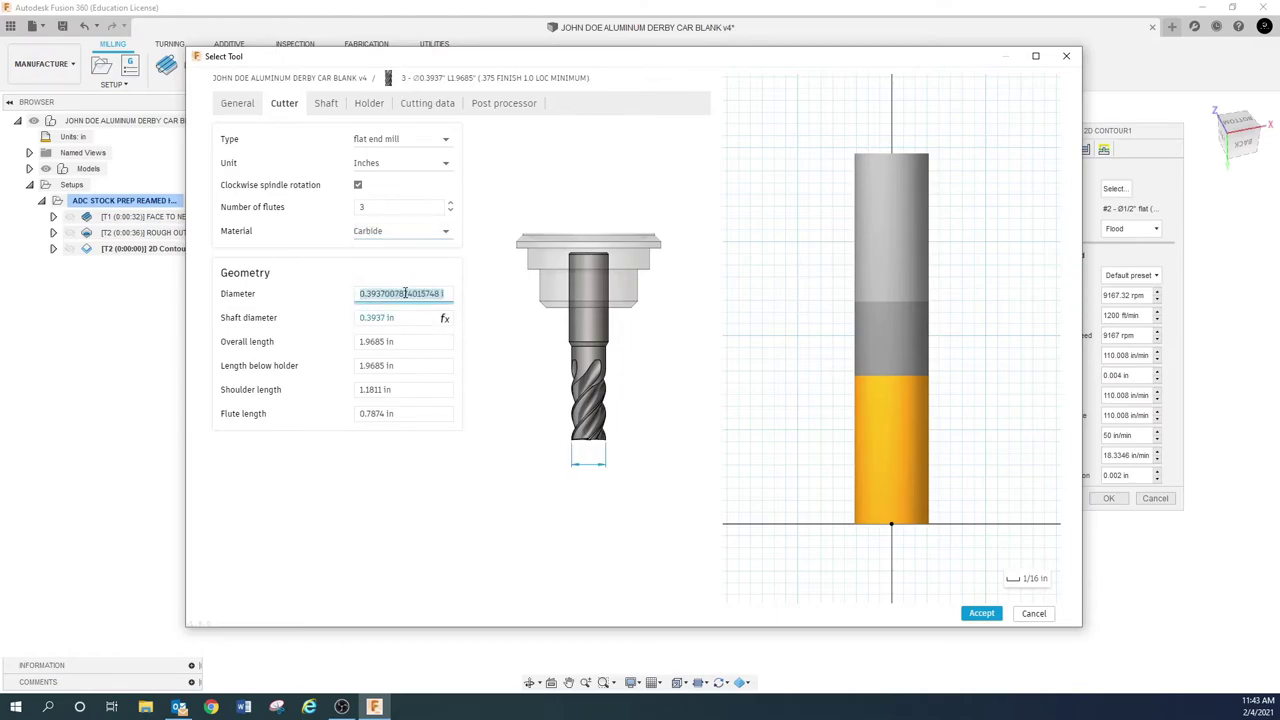
{"action": "key", "text": "BackSpace"}
{"action": "type", "text": ".375"}
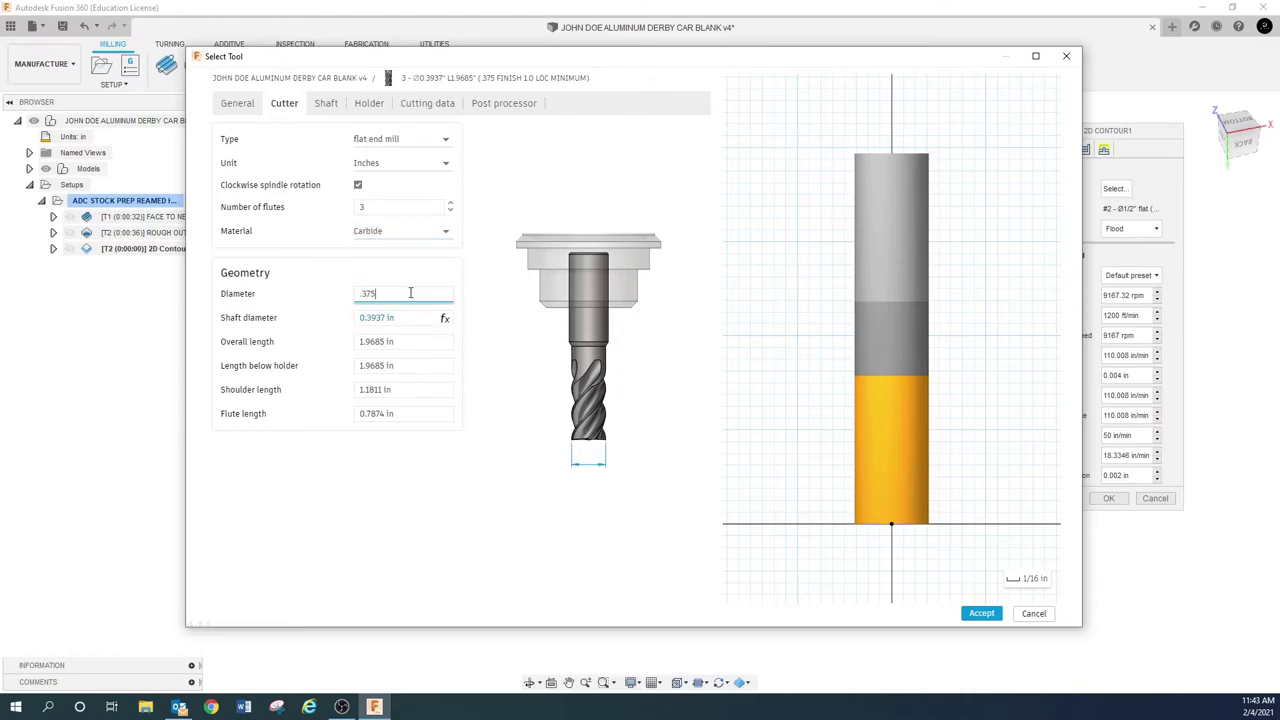
{"action": "double_click", "coordinate": [416, 318]}
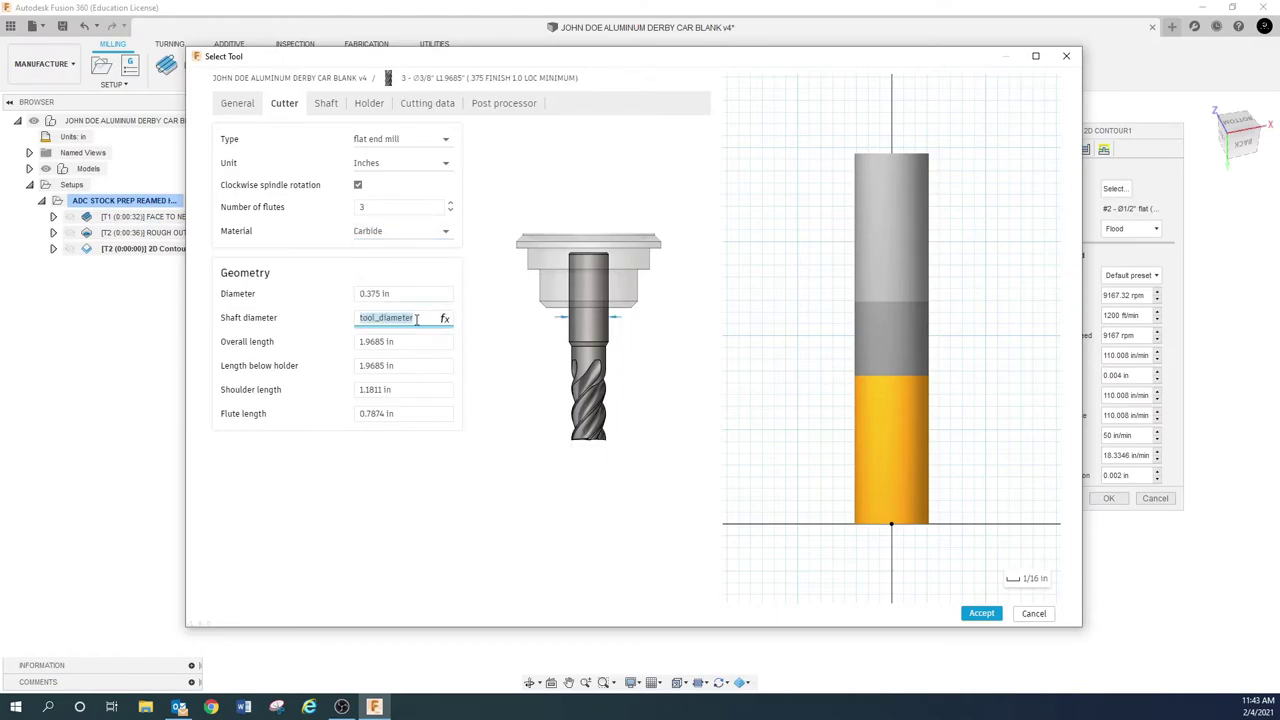
Set the end mill's flute length and shoulder length to 1.0 in each.
{"action": "left_click", "coordinate": [408, 398]}
{"action": "left_click", "coordinate": [413, 416]}
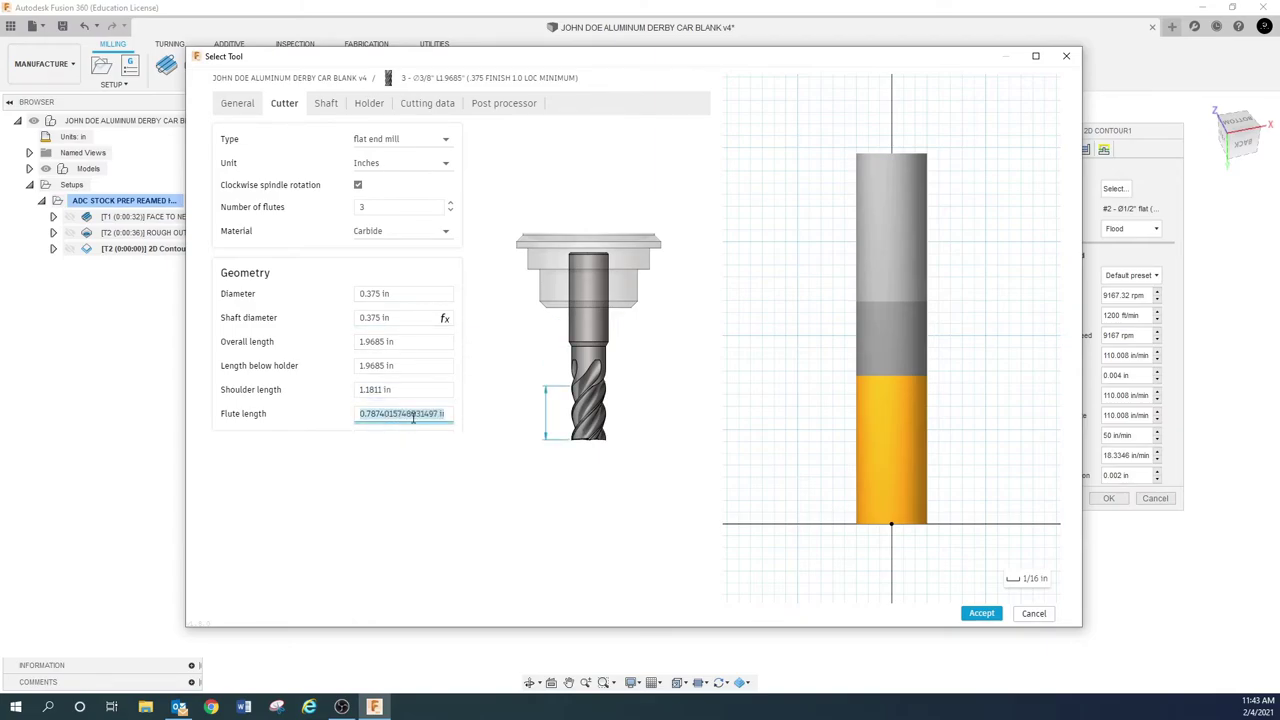
{"action": "type", "text": "1.0"}
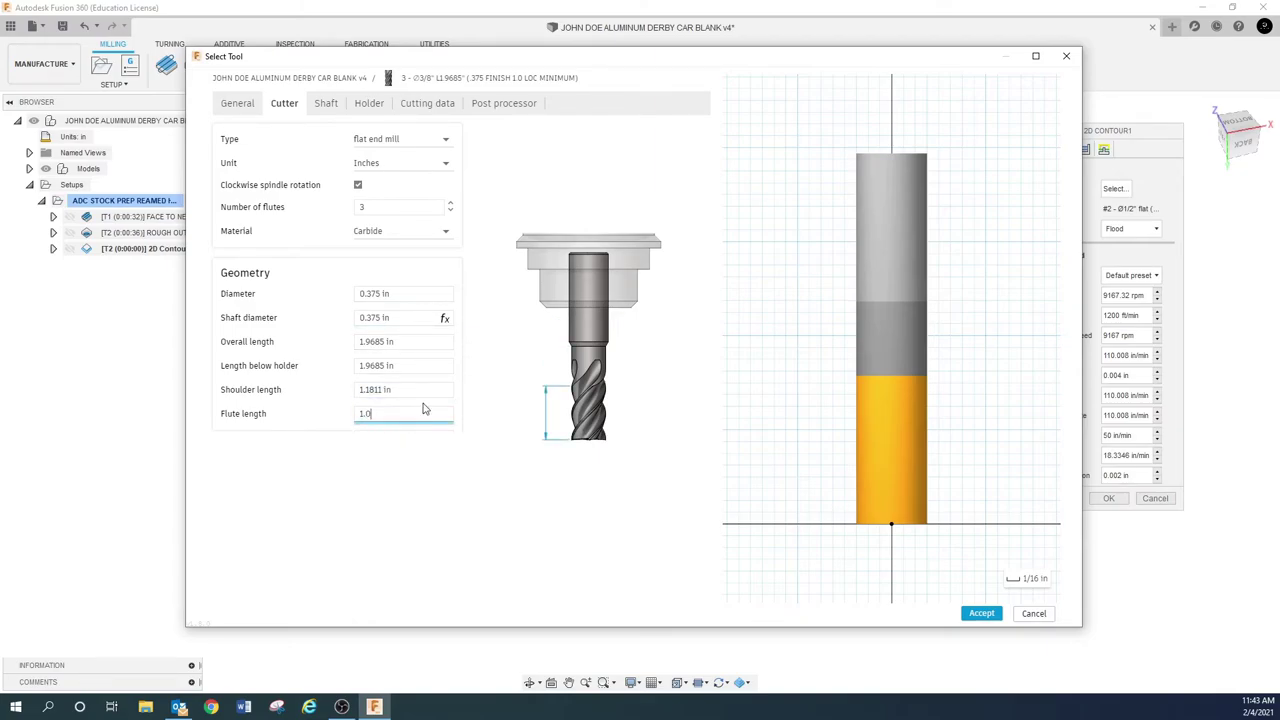
{"action": "left_click", "coordinate": [423, 389]}
{"action": "type", "text": "1.0"}
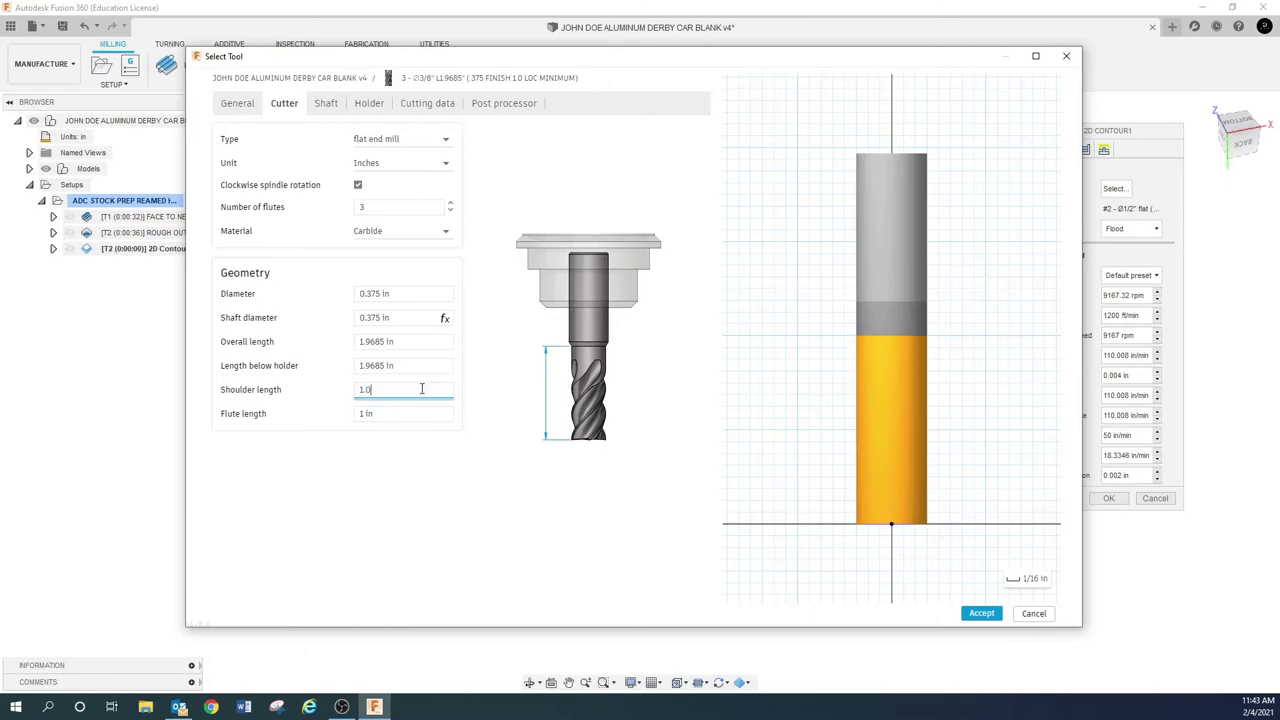
{"action": "left_click", "coordinate": [422, 367]}
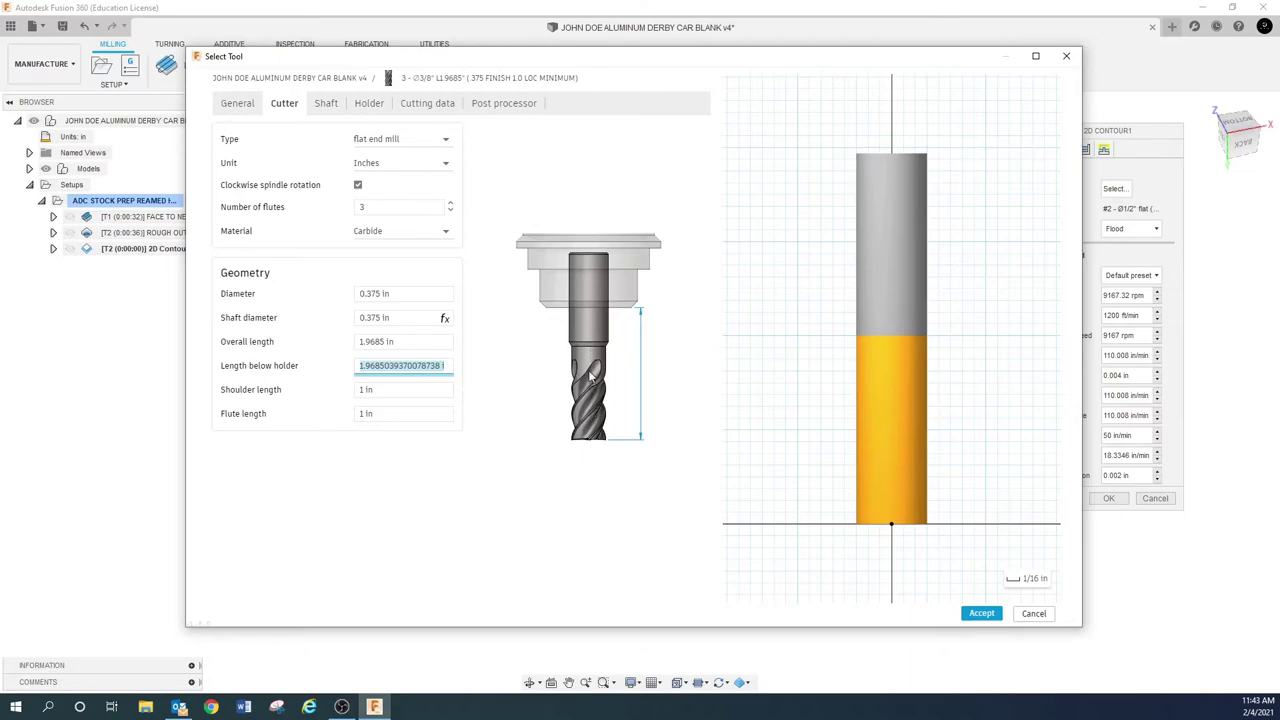
{"action": "left_click", "coordinate": [394, 392]}
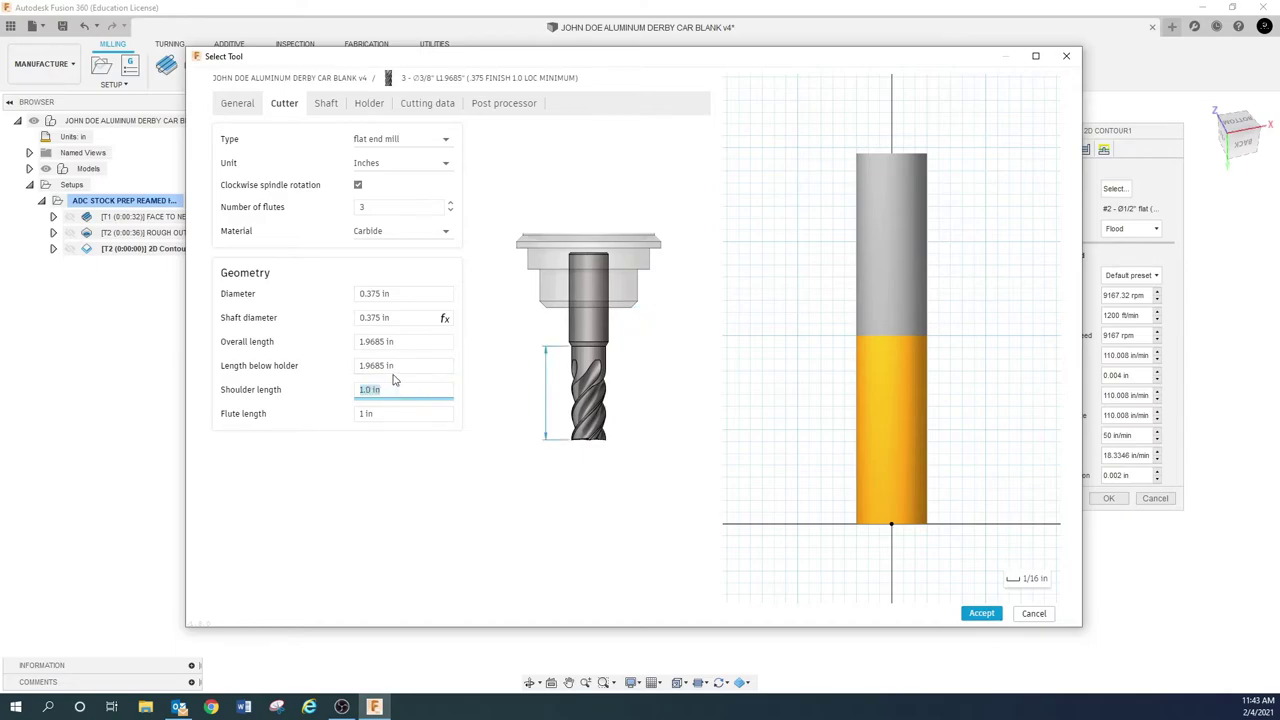
{"action": "left_click", "coordinate": [398, 412]}
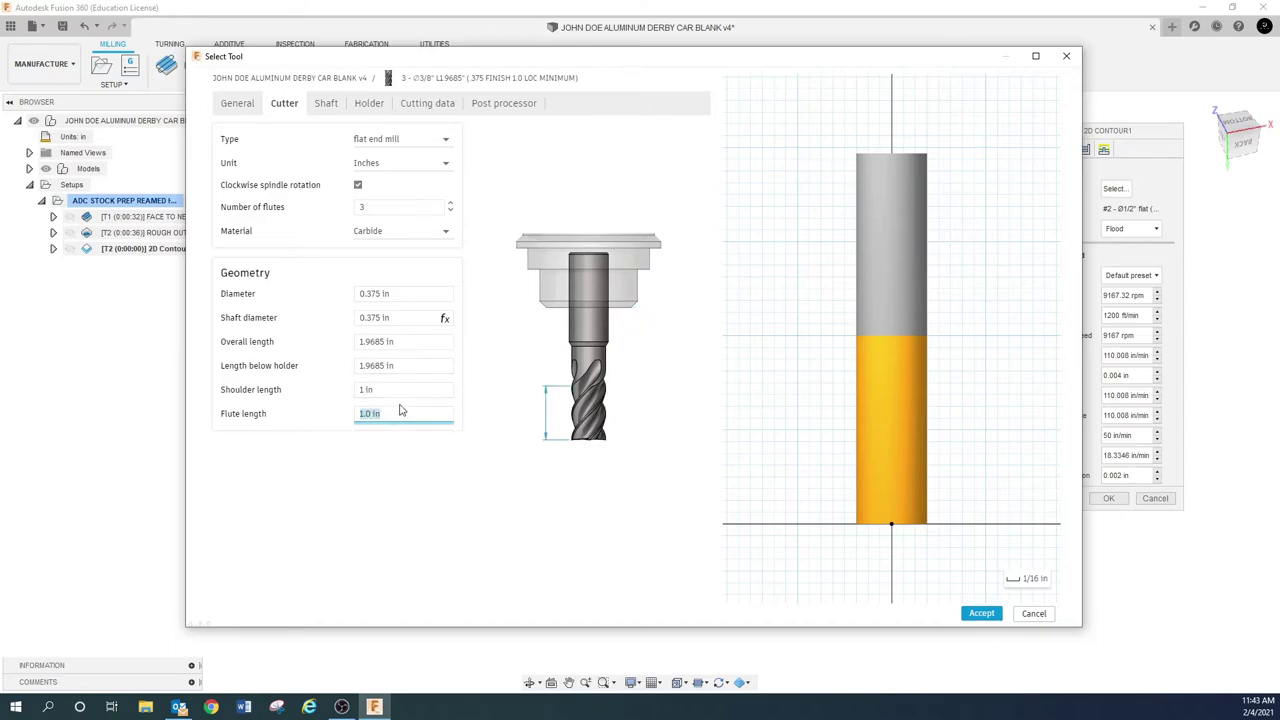
Set the surface speed in the end mill's default cutting data preset to 1200 ft/min.
{"action": "left_click", "coordinate": [325, 107]}
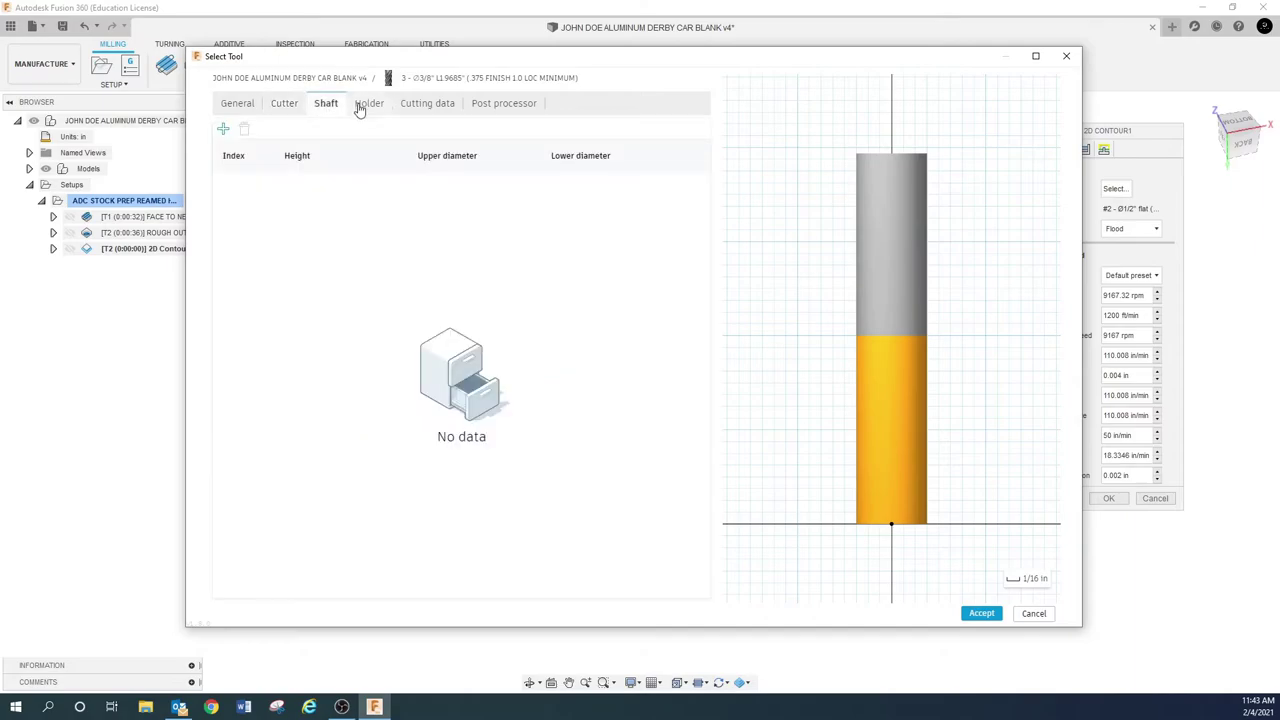
{"action": "left_click", "coordinate": [362, 108]}
{"action": "left_click", "coordinate": [423, 108]}
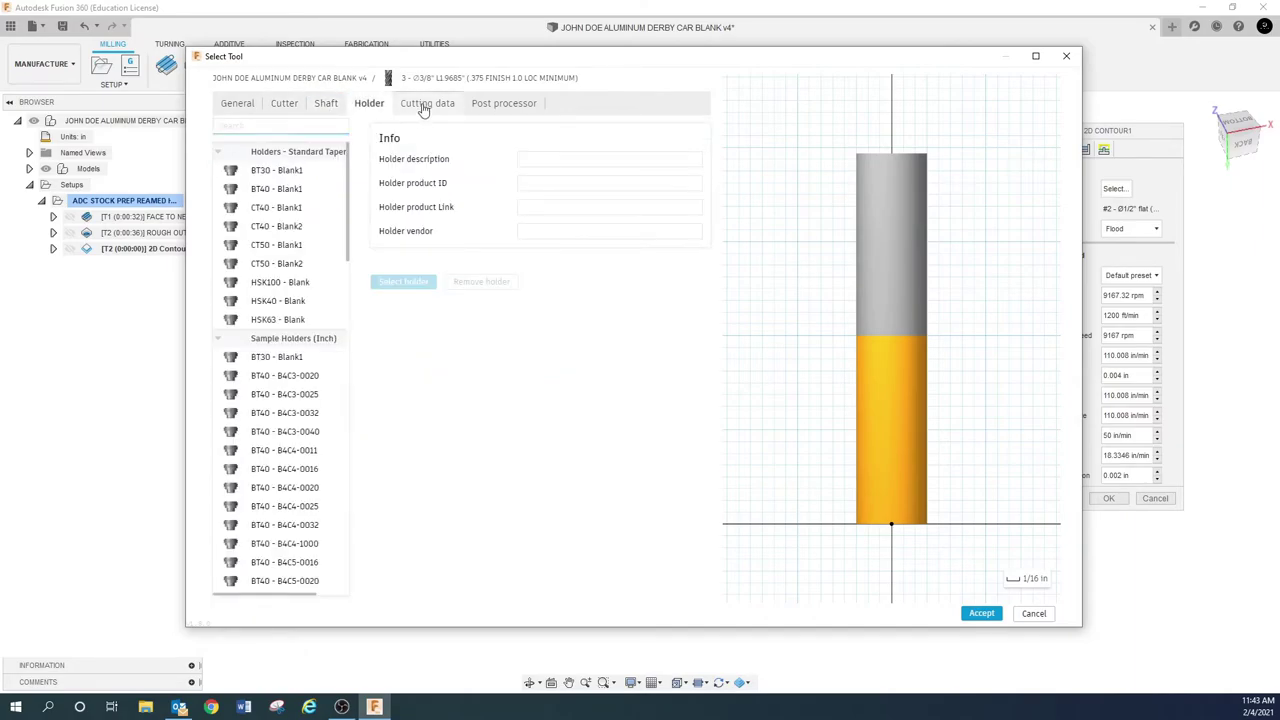
{"action": "left_click", "coordinate": [619, 182]}
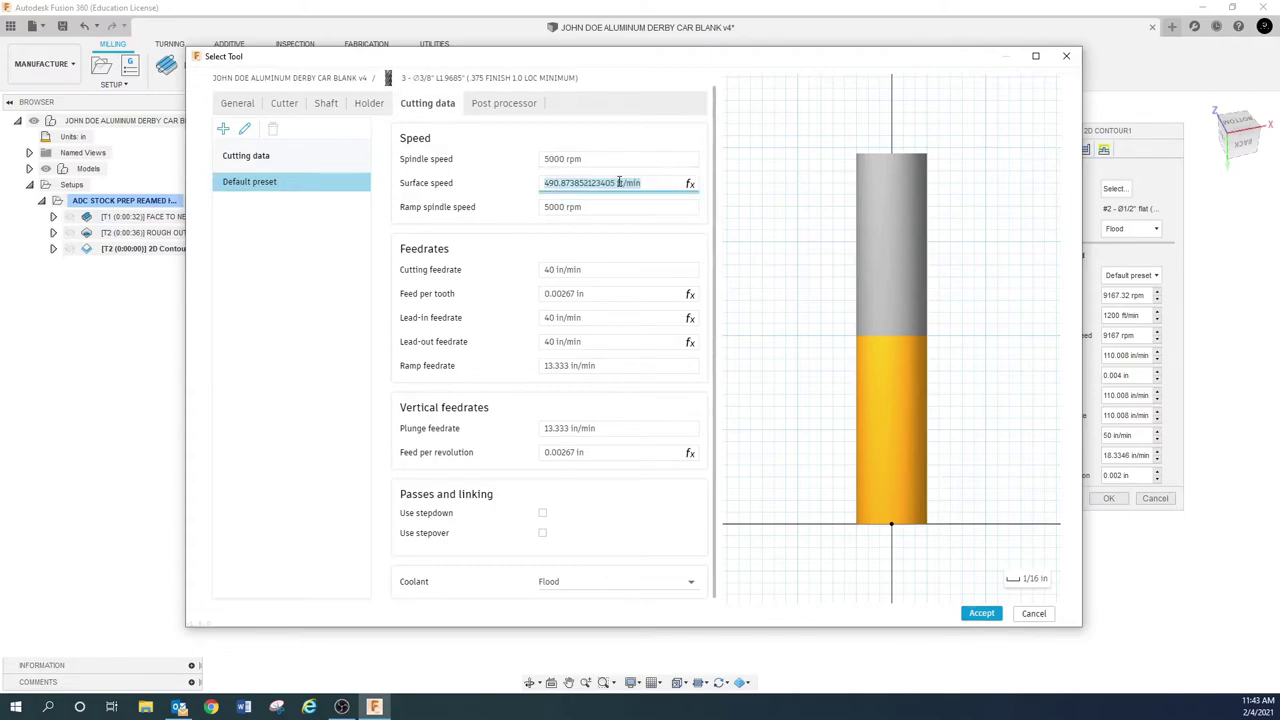
{"action": "type", "text": "1200"}
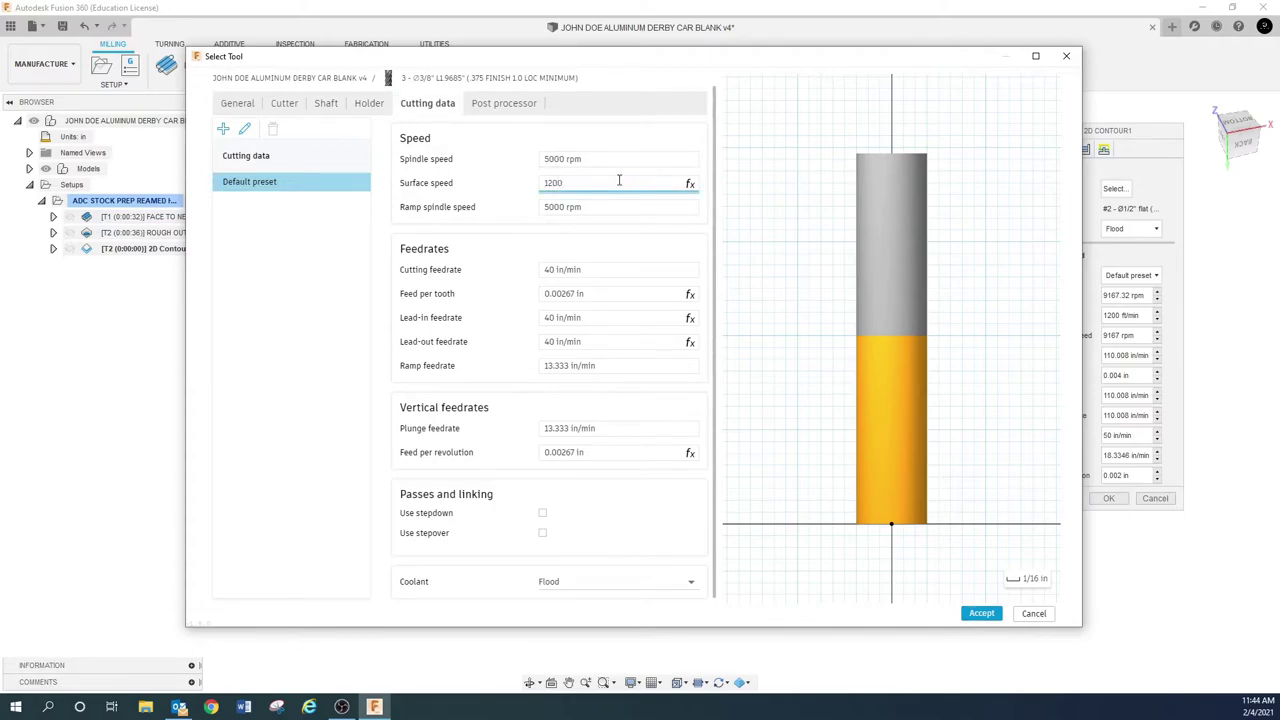
Set the surface speed in the end mill's cutting data to 1000 ft/min.
{"action": "key", "text": "Tab"}
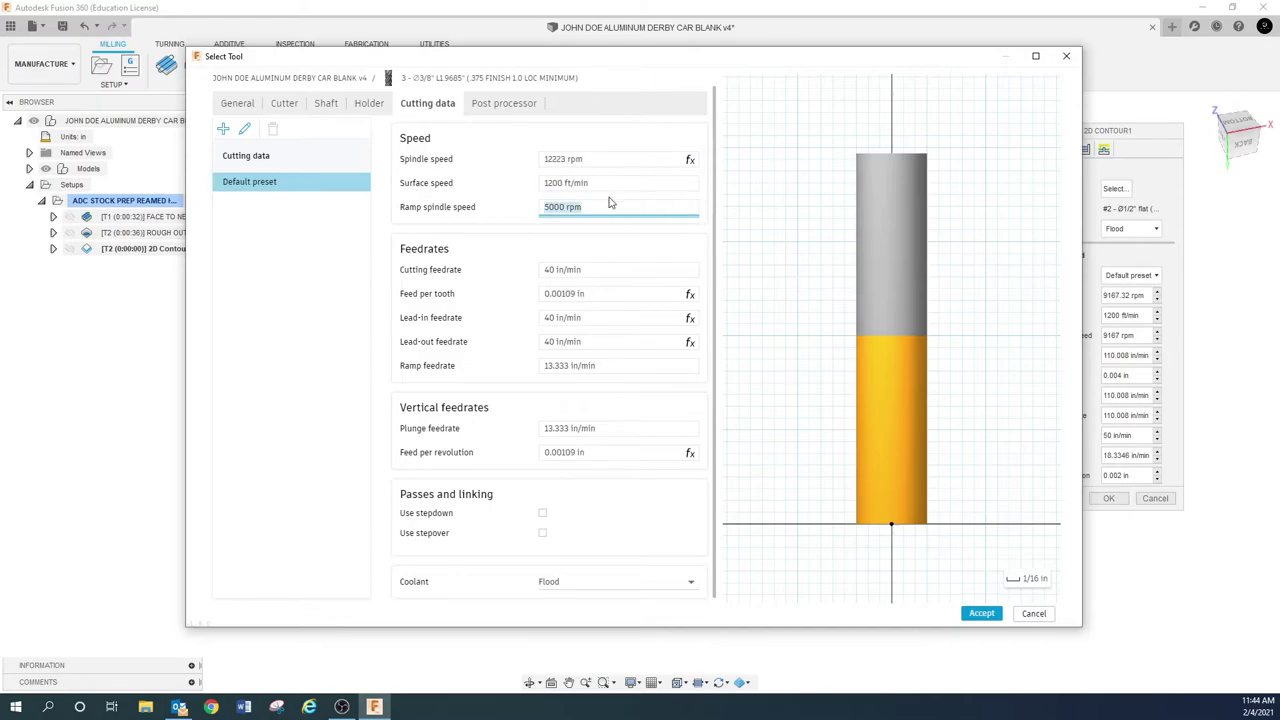
{"action": "left_click", "coordinate": [606, 161]}
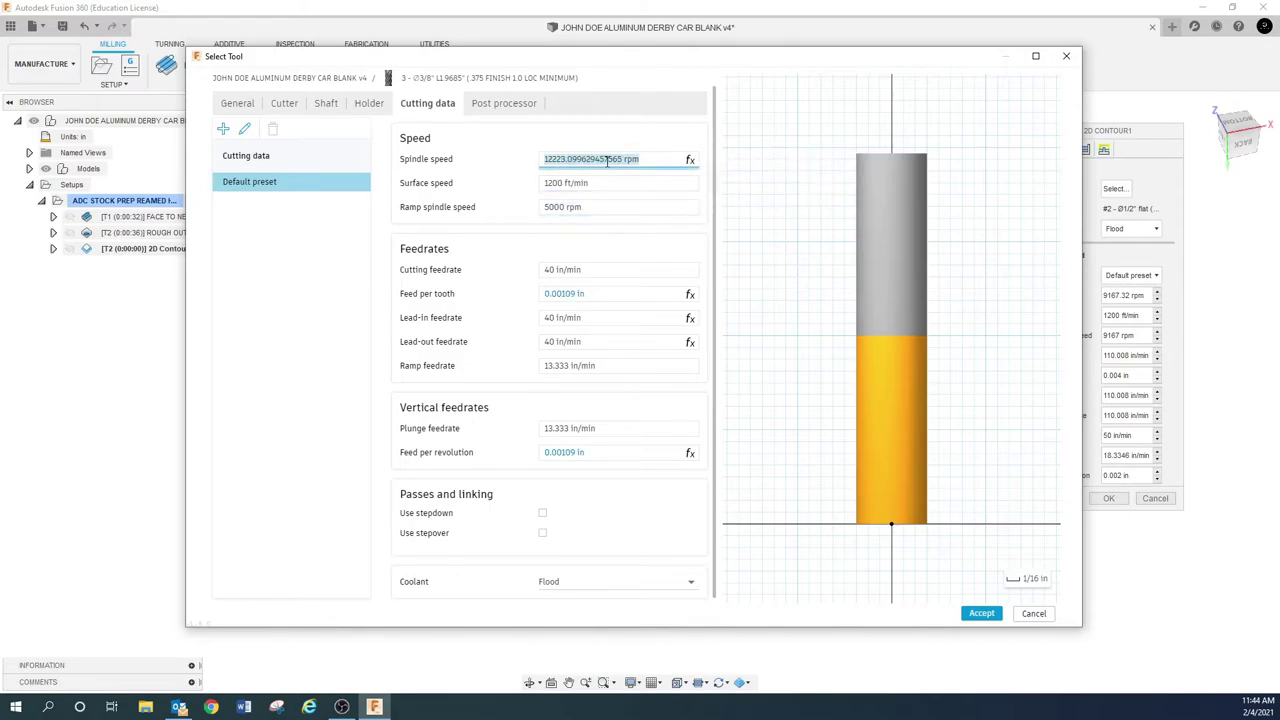
{"action": "left_click", "coordinate": [611, 183]}
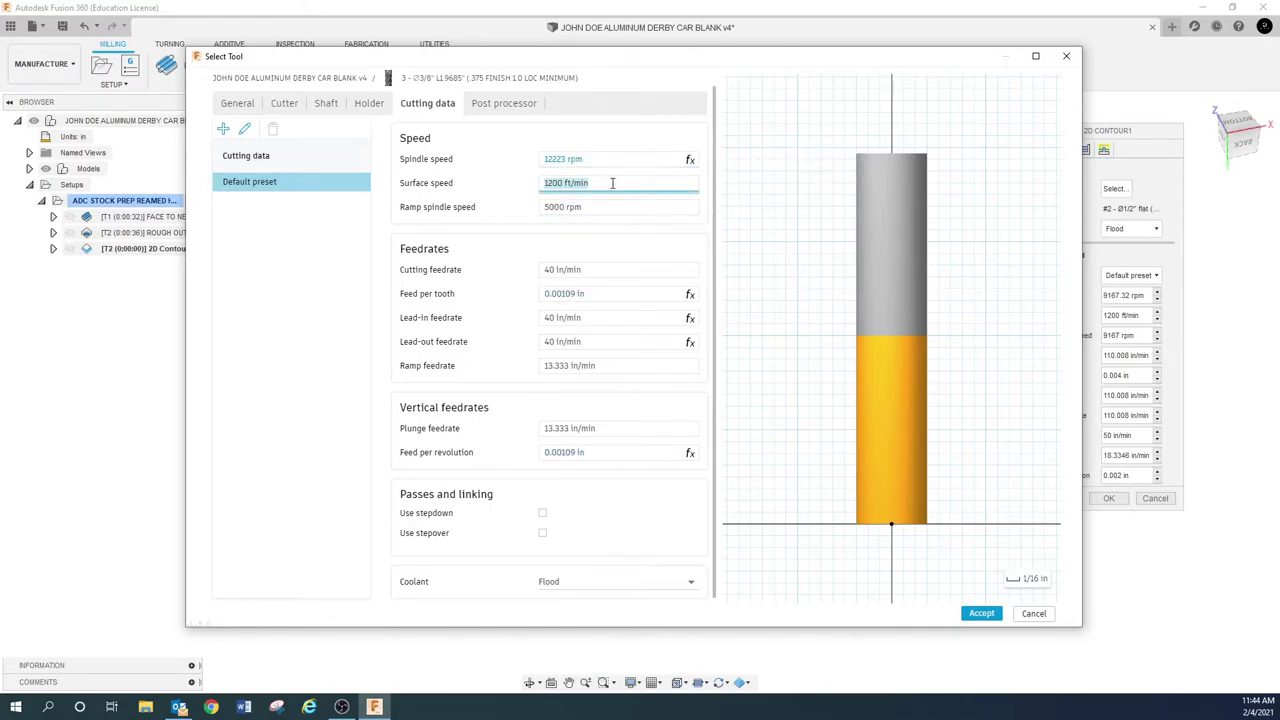
{"action": "type", "text": "1000"}
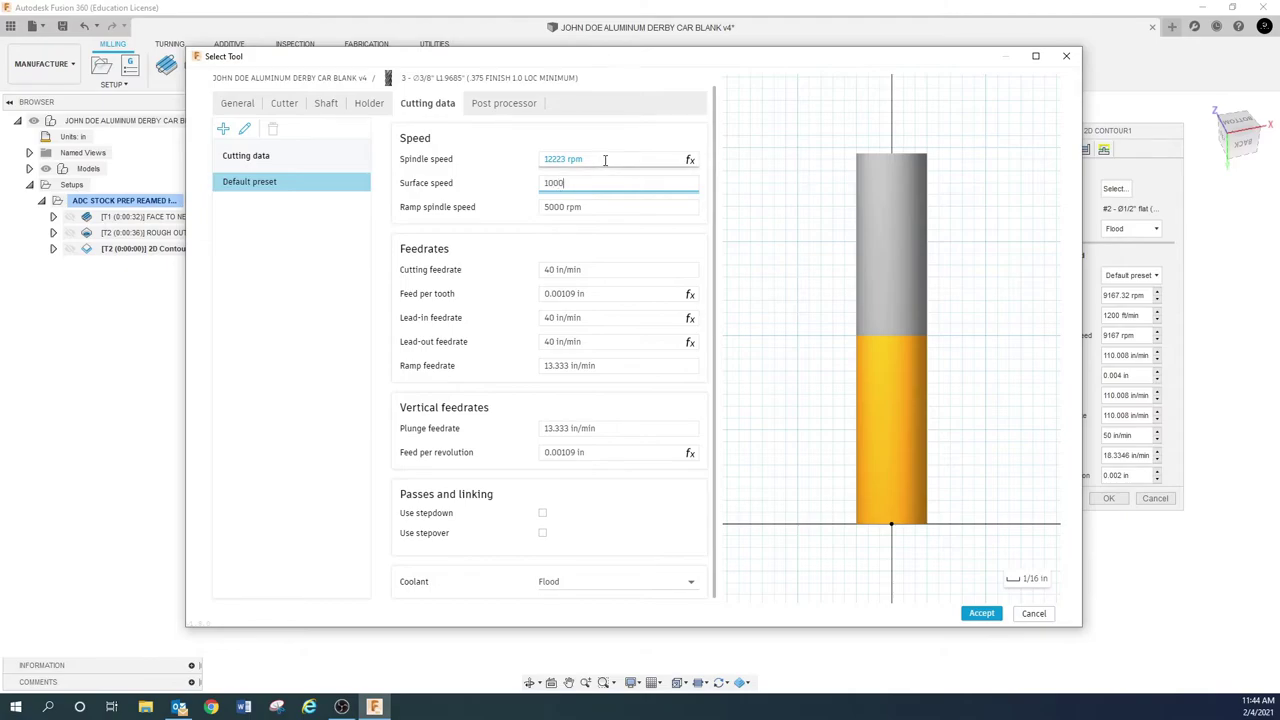
{"action": "left_click", "coordinate": [603, 159]}
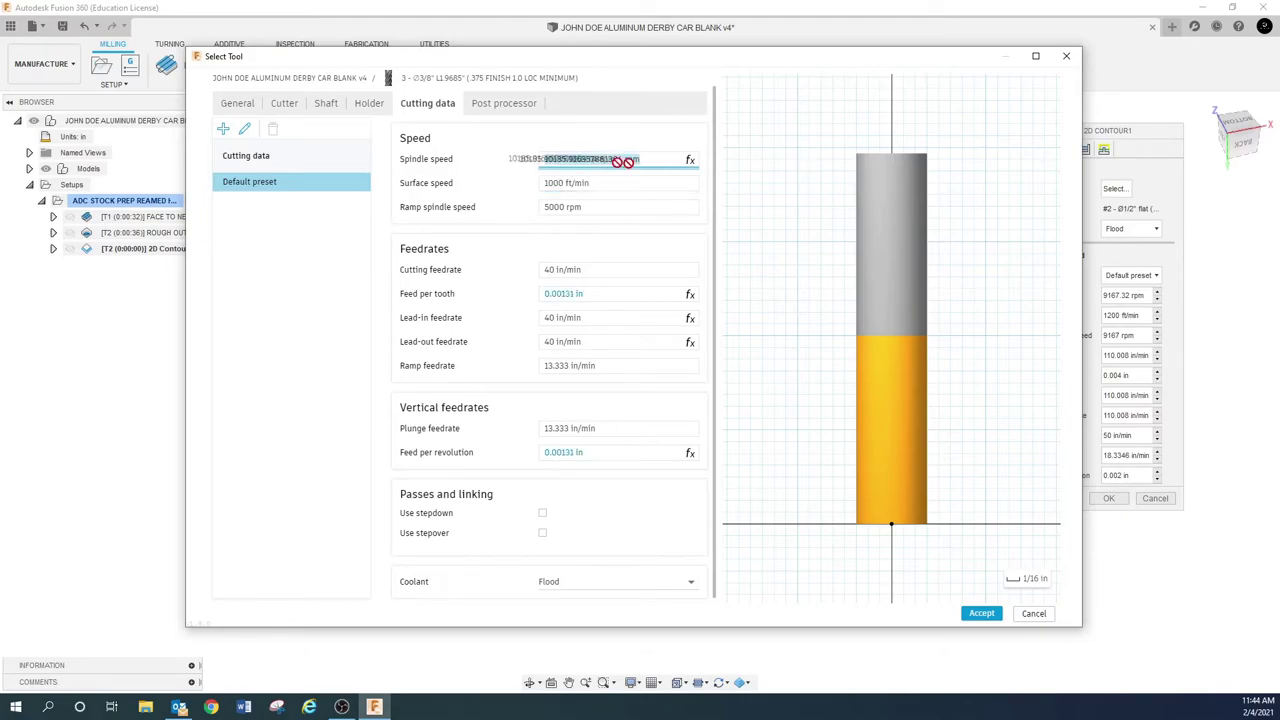
Set both the spindle speed and the ramp spindle speed of the end mill to 10000 rpm.
{"action": "left_click", "coordinate": [640, 159]}
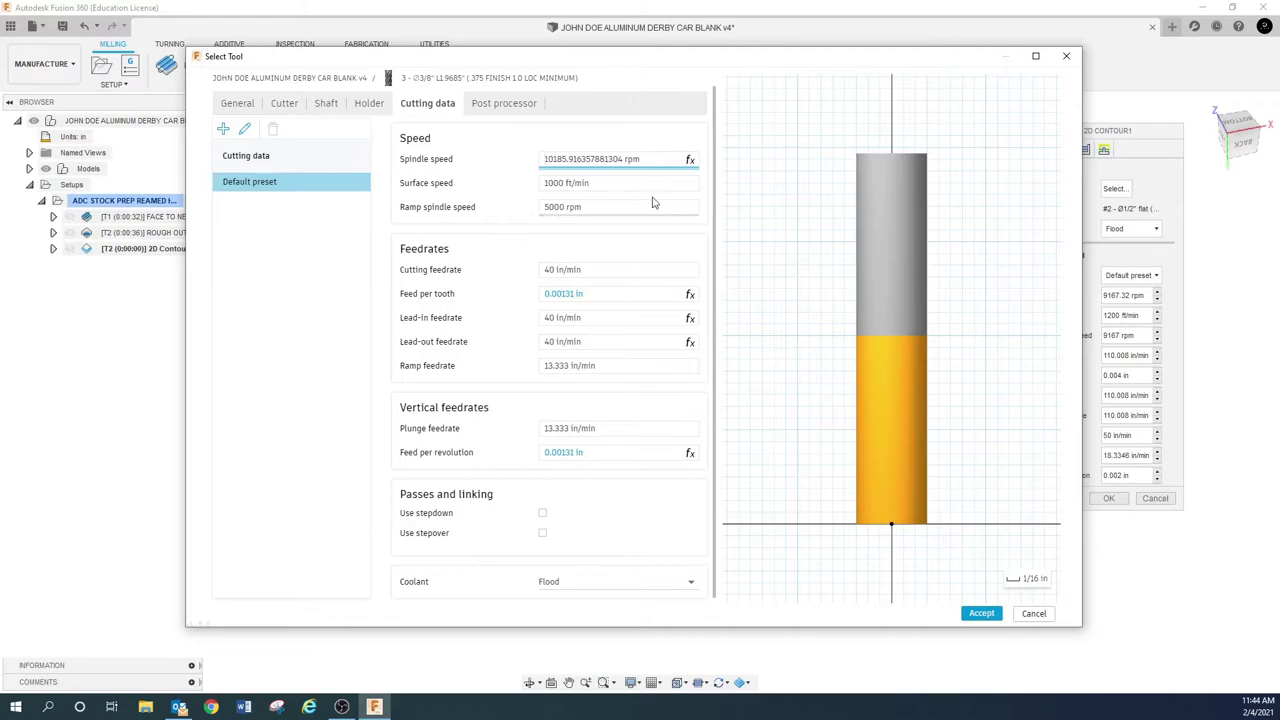
{"action": "left_click_drag", "start_coordinate": [654, 159], "coordinate": [540, 159]}
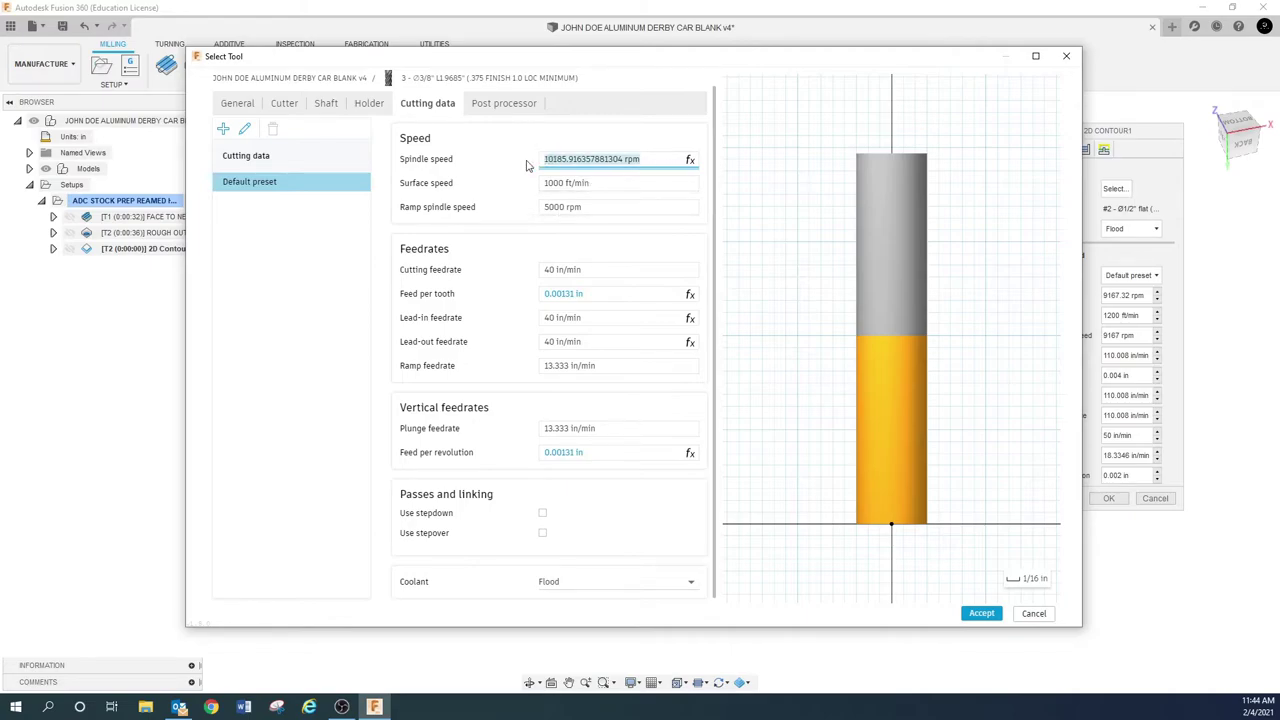
{"action": "type", "text": "10000"}
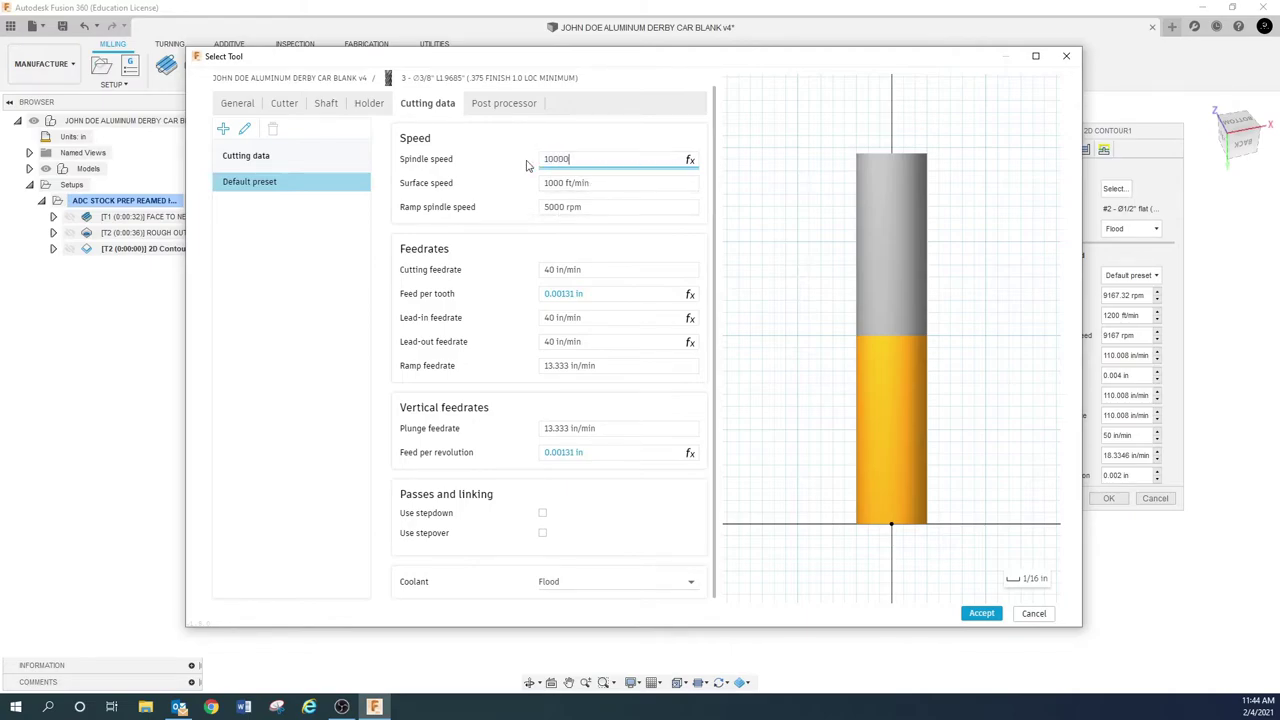
{"action": "left_click", "coordinate": [594, 209]}
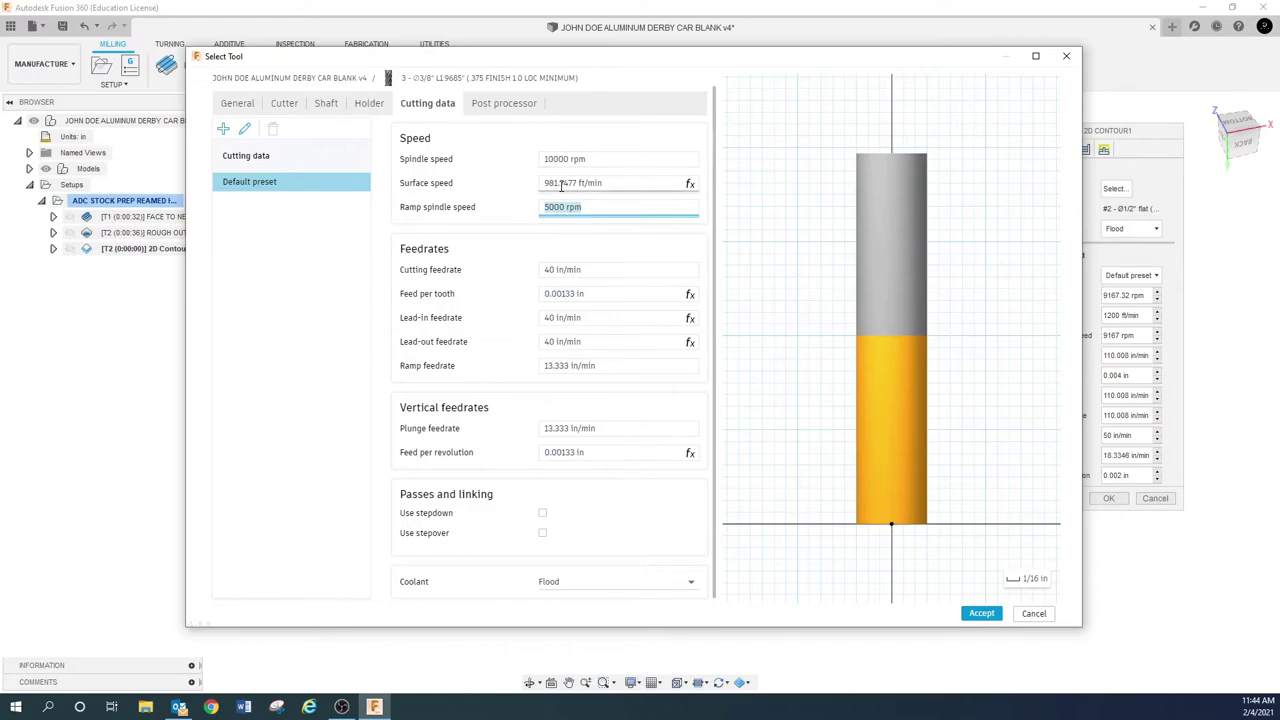
{"action": "type", "text": "10000"}
Set the end mill's feed per tooth to 0.003 in.
{"action": "left_click", "coordinate": [597, 292]}
{"action": "type", "text": ".003"}
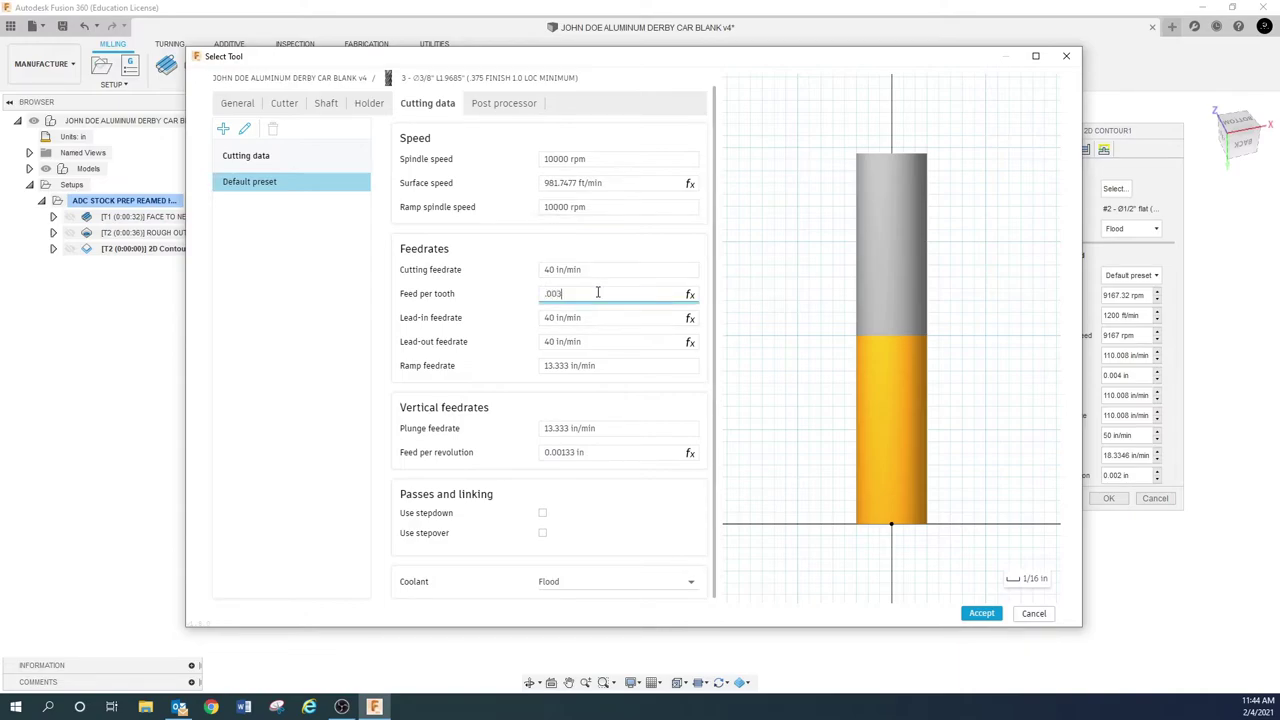
{"action": "left_click", "coordinate": [596, 318]}
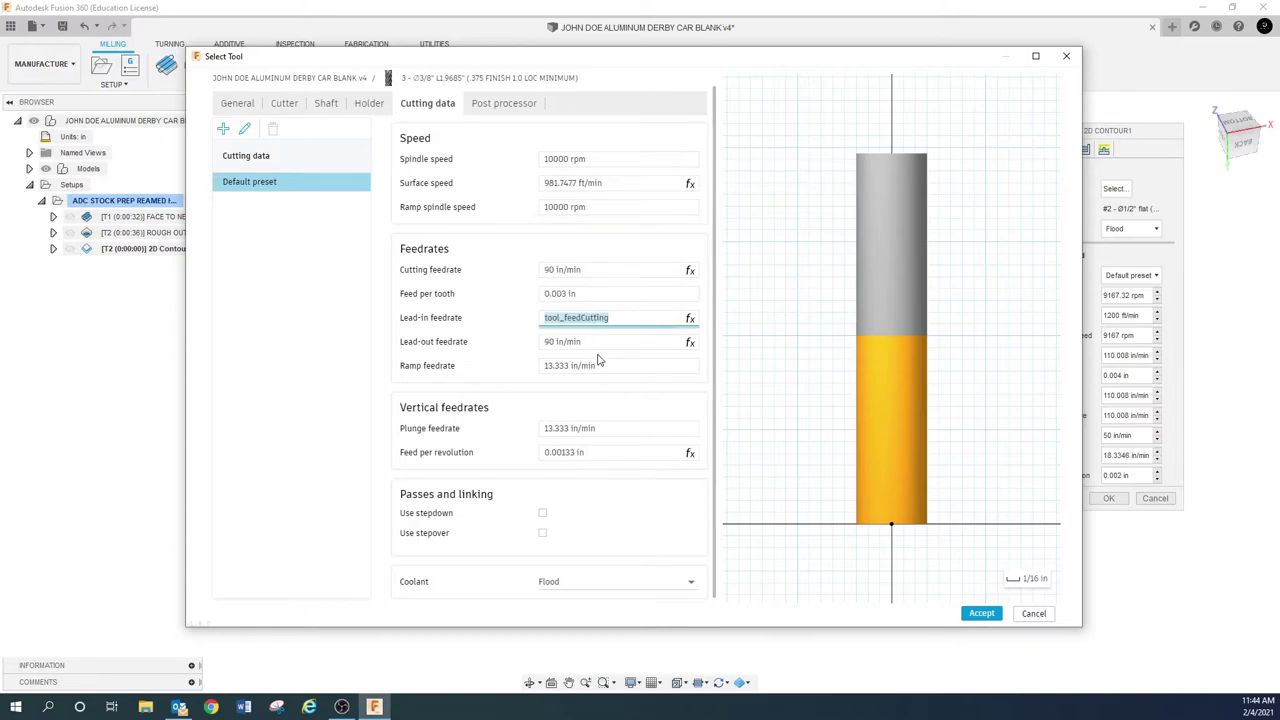
Set the end mill's ramp feedrate and plunge feedrate to 50 in/min each.
{"action": "left_click", "coordinate": [610, 365]}
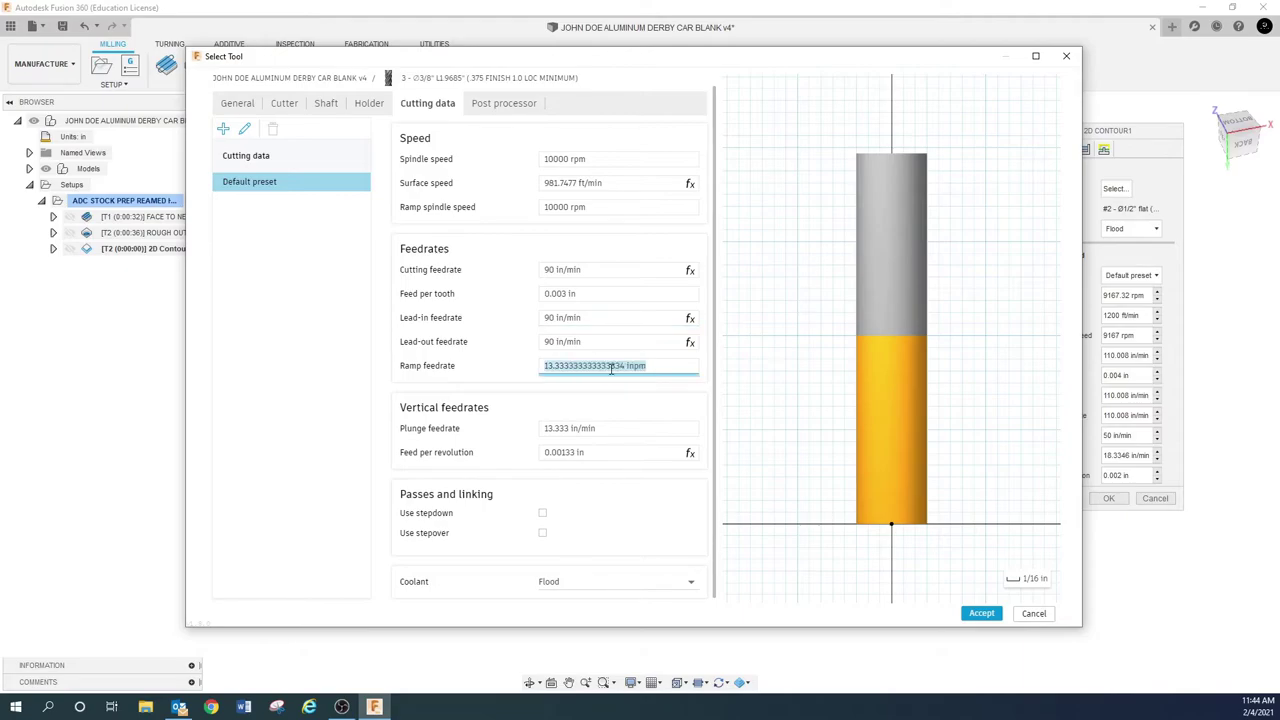
{"action": "type", "text": "50"}
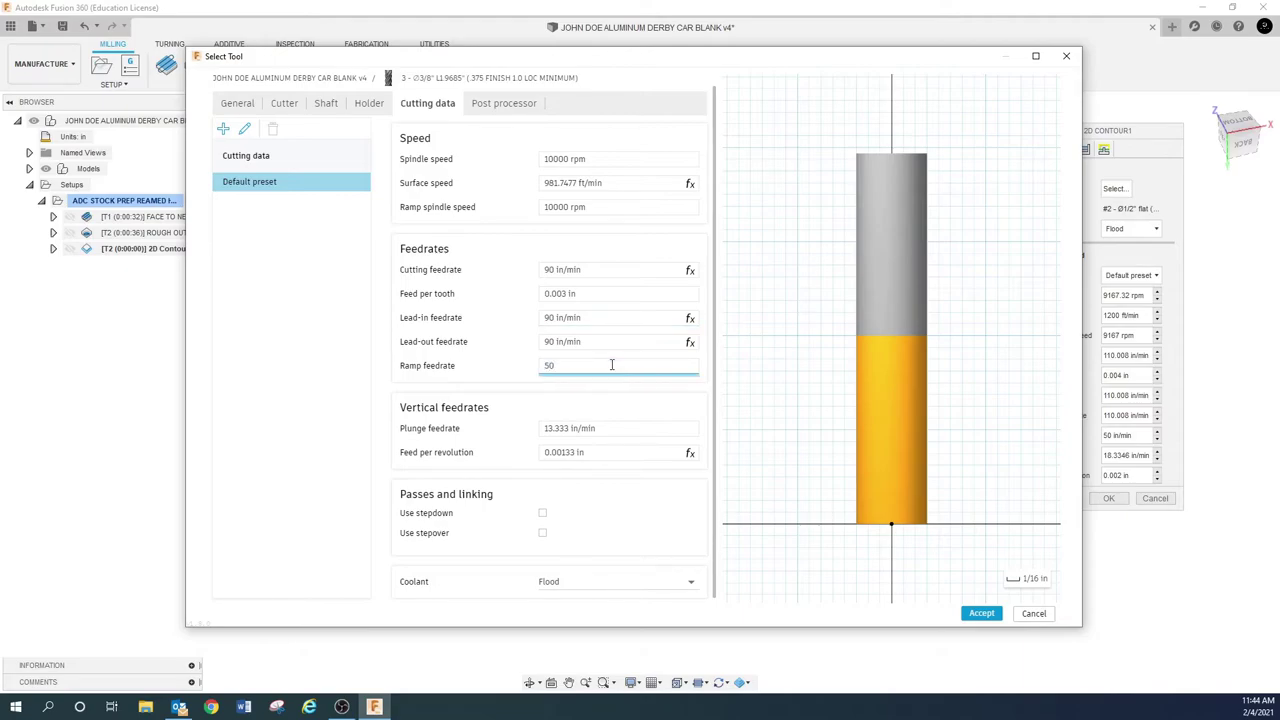
{"action": "left_click", "coordinate": [607, 428]}
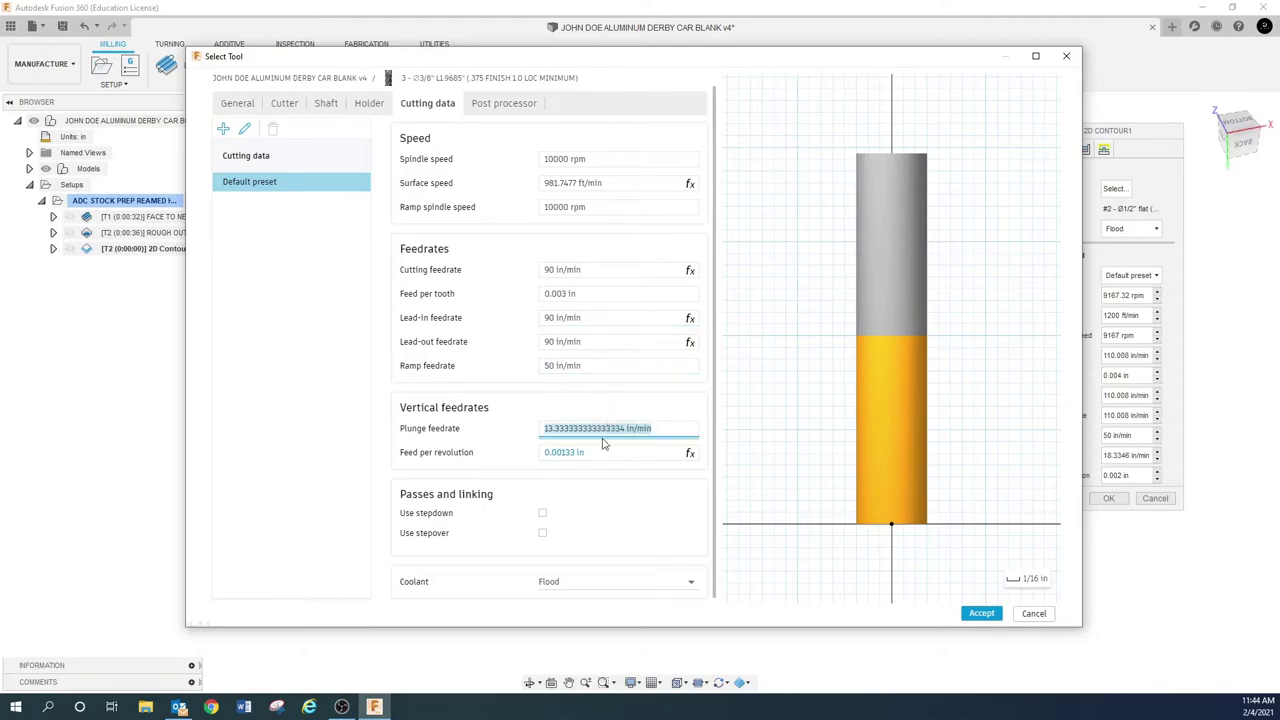
{"action": "type", "text": "50"}
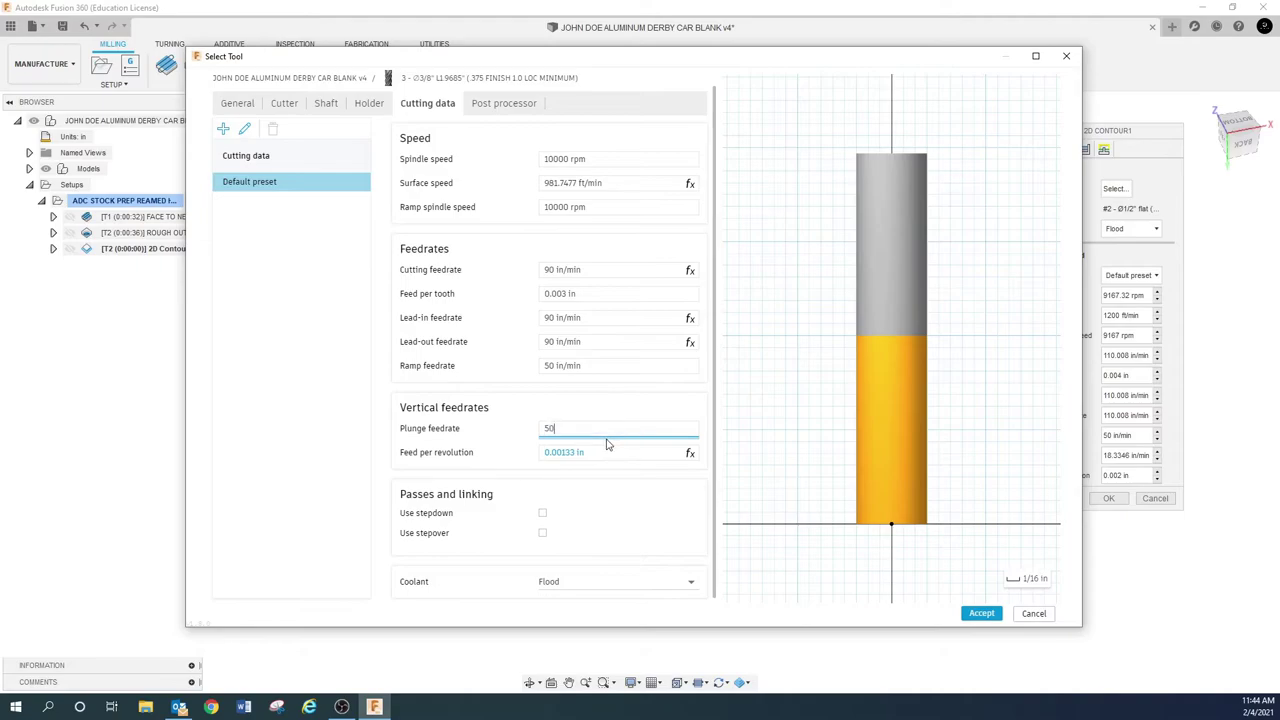
{"action": "left_click", "coordinate": [608, 451]}
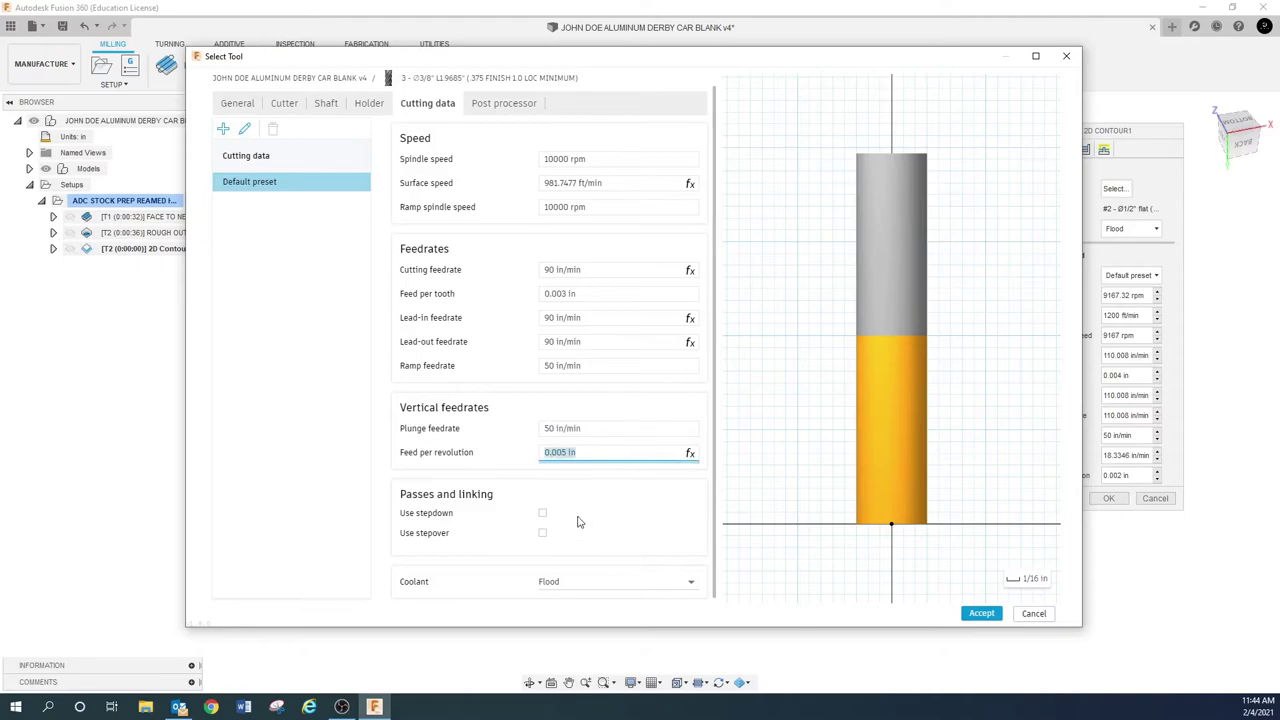
Add the post-processor comment .375 FINISH 1.0 LOC MINIMUM to the end mill and assign this tool to the 2D contour operation.
{"action": "left_click", "coordinate": [513, 103]}
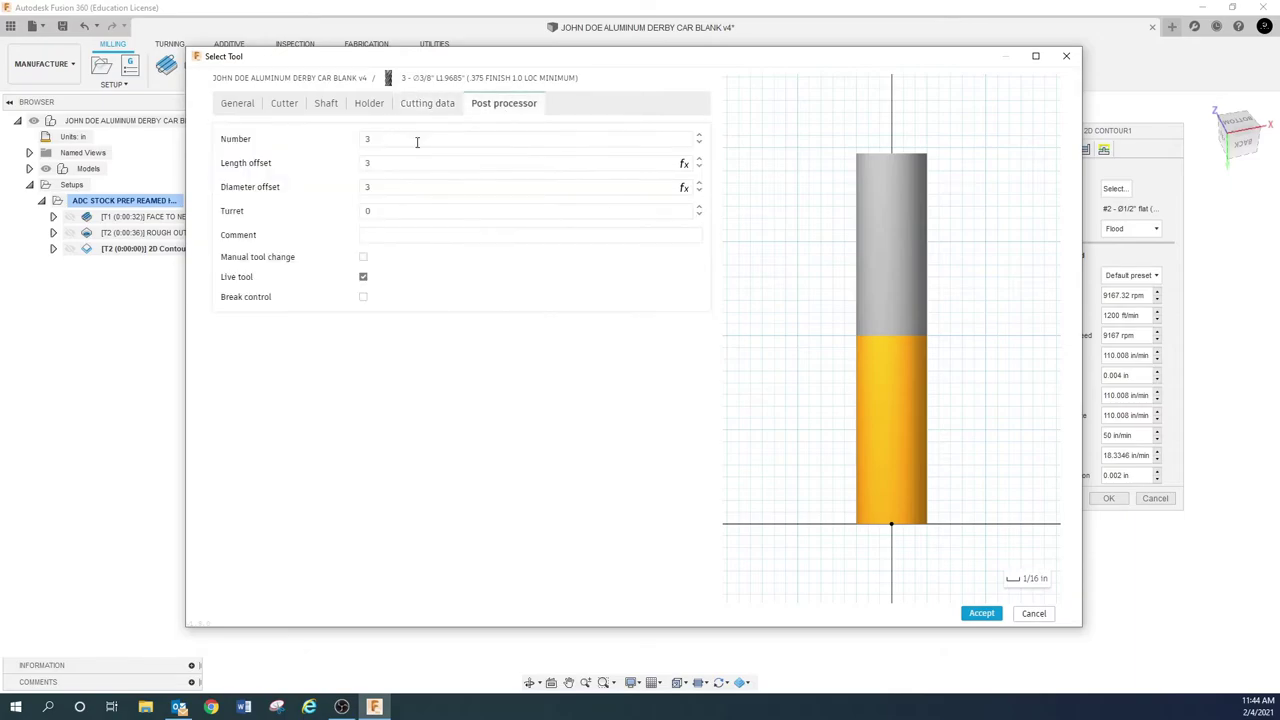
{"action": "left_click", "coordinate": [387, 240]}
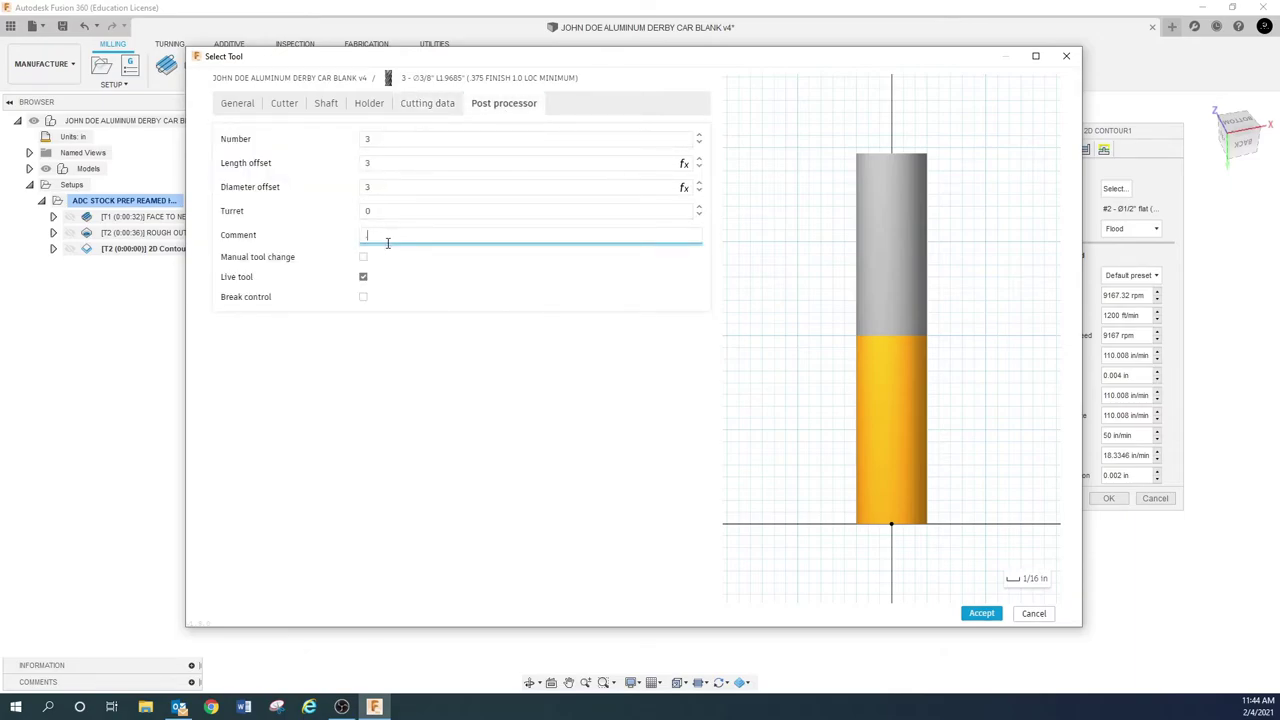
{"action": "type", "text": ".375 FINISH 1.0 LOC MINUMUM"}
{"action": "key", "text": "BackSpace"}
{"action": "type", "text": "IMUM"}
{"action": "left_click", "coordinate": [501, 234]}
{"action": "left_click", "coordinate": [975, 614]}
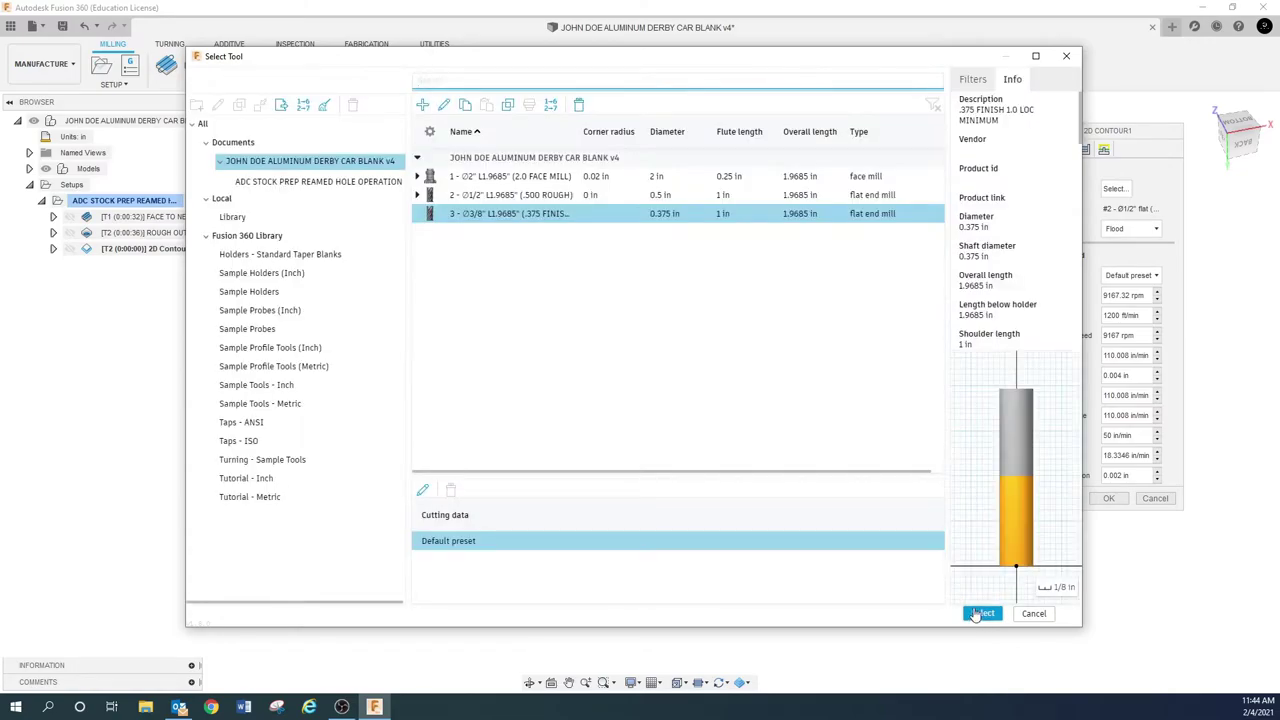
{"action": "left_click", "coordinate": [982, 614]}
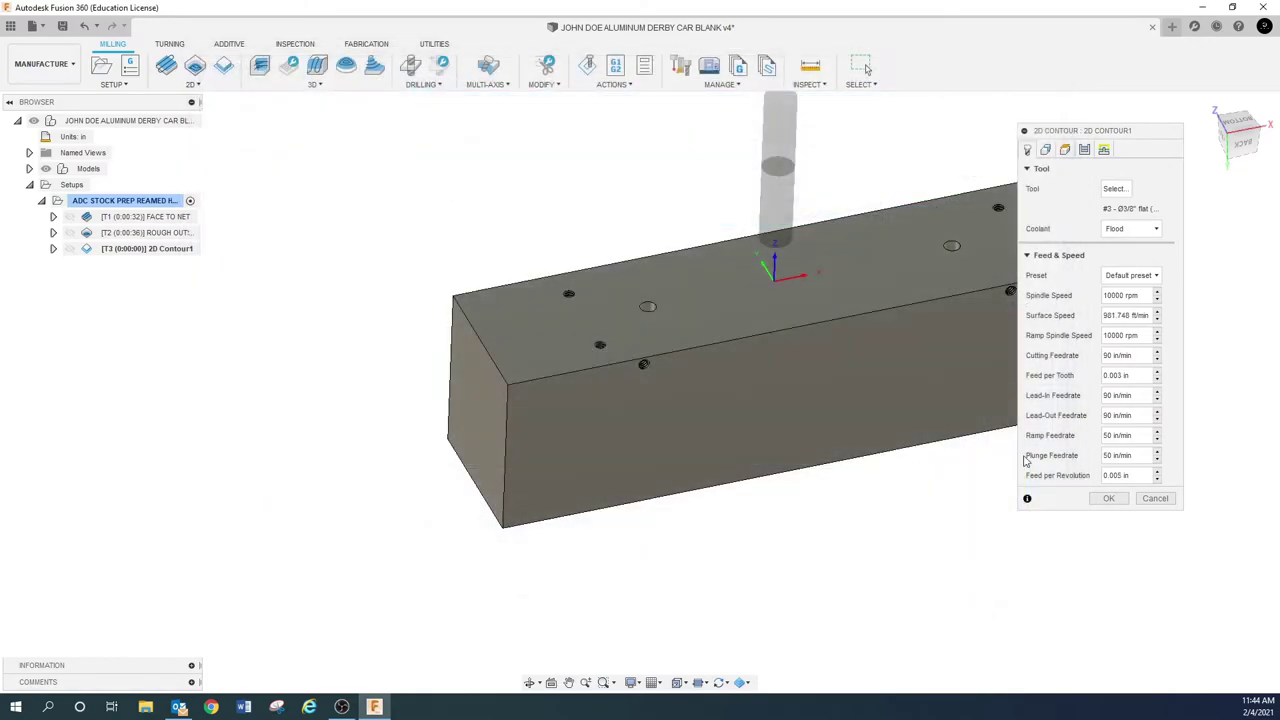
Review the 2D contour's geometry and heights, then its tolerance, compensation and minimum cutting radius settings.
{"action": "left_click", "coordinate": [1045, 149]}
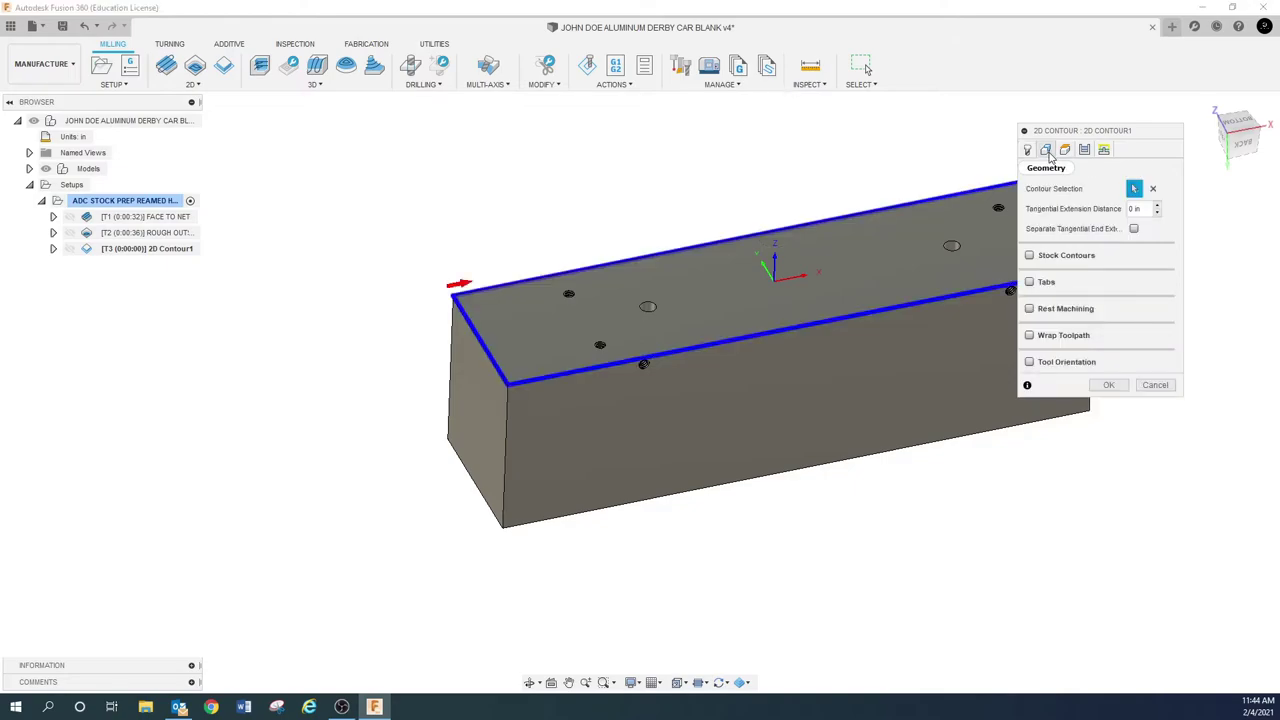
{"action": "left_click", "coordinate": [1007, 190]}
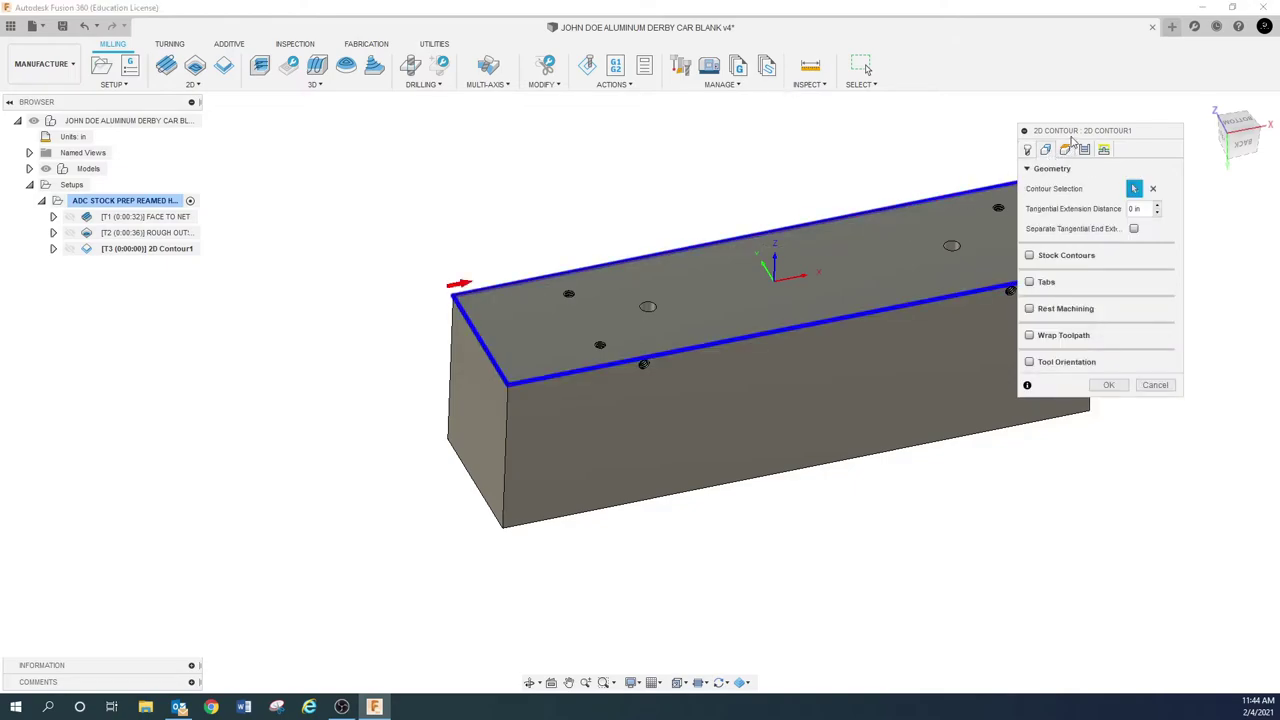
{"action": "left_click_drag", "start_coordinate": [1076, 131], "coordinate": [228, 347]}
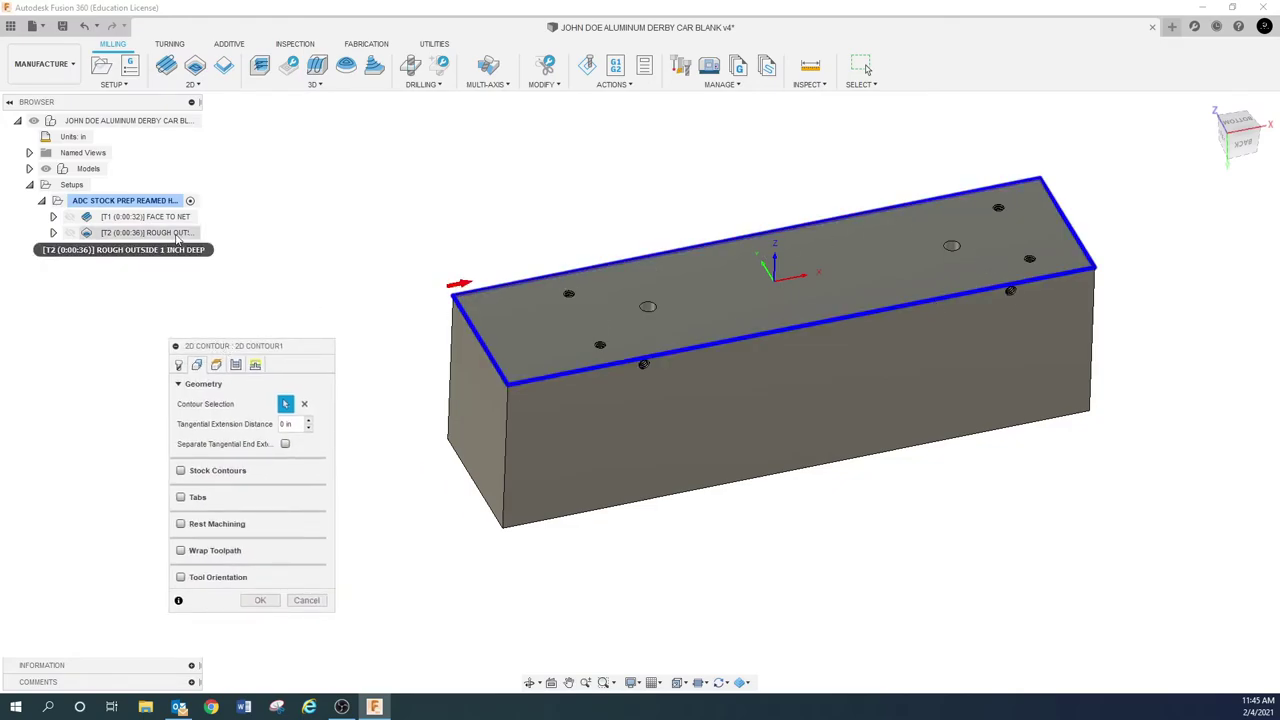
{"action": "left_click_drag", "start_coordinate": [290, 347], "coordinate": [344, 155]}
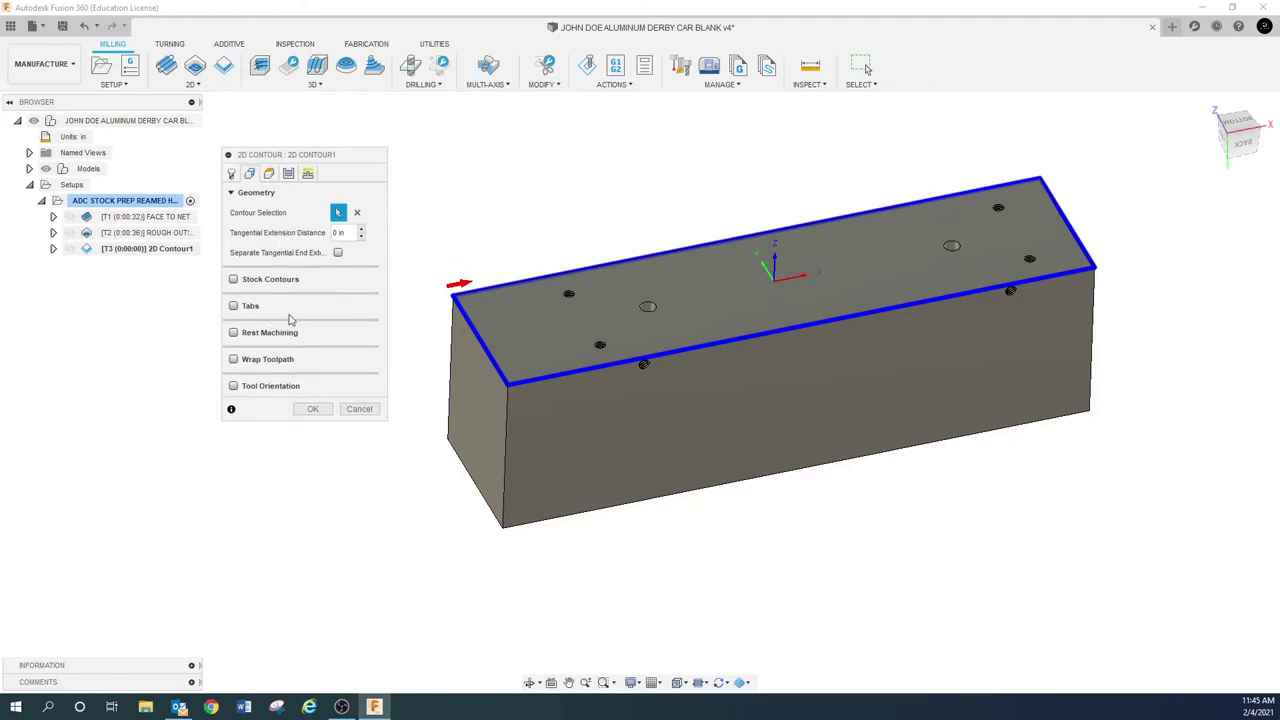
{"action": "left_click", "coordinate": [250, 173]}
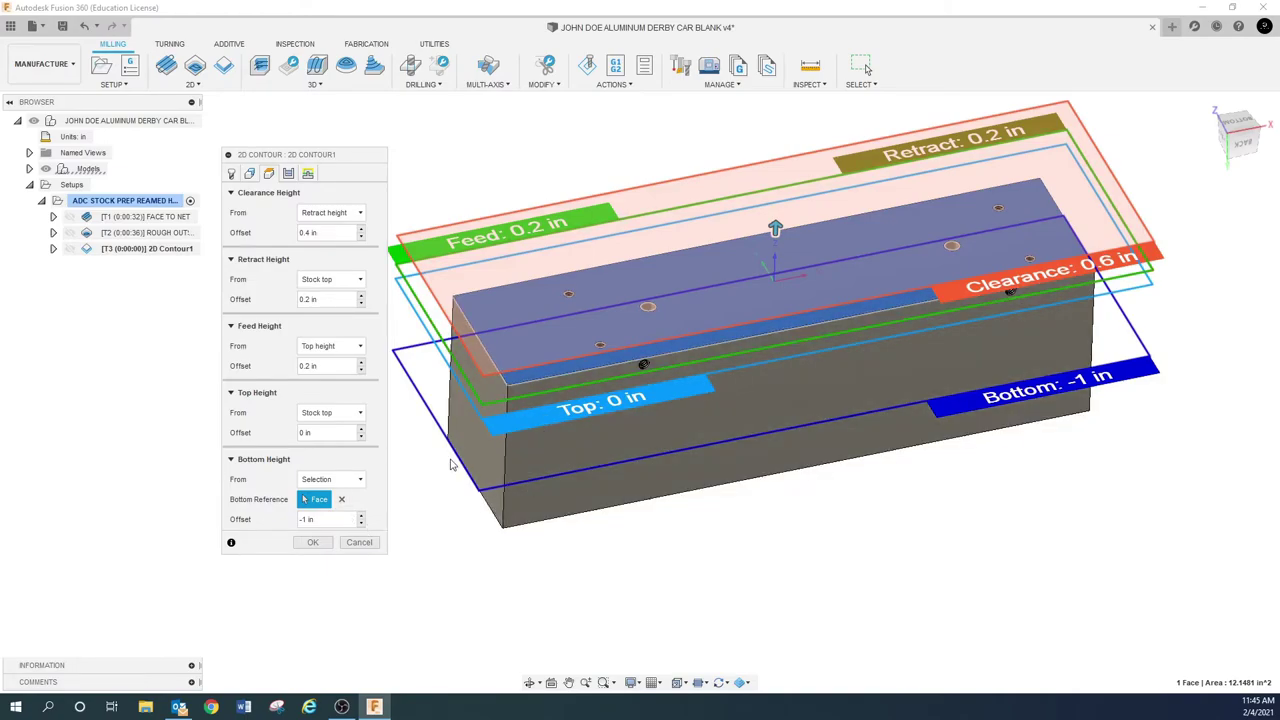
{"action": "left_click", "coordinate": [288, 174]}
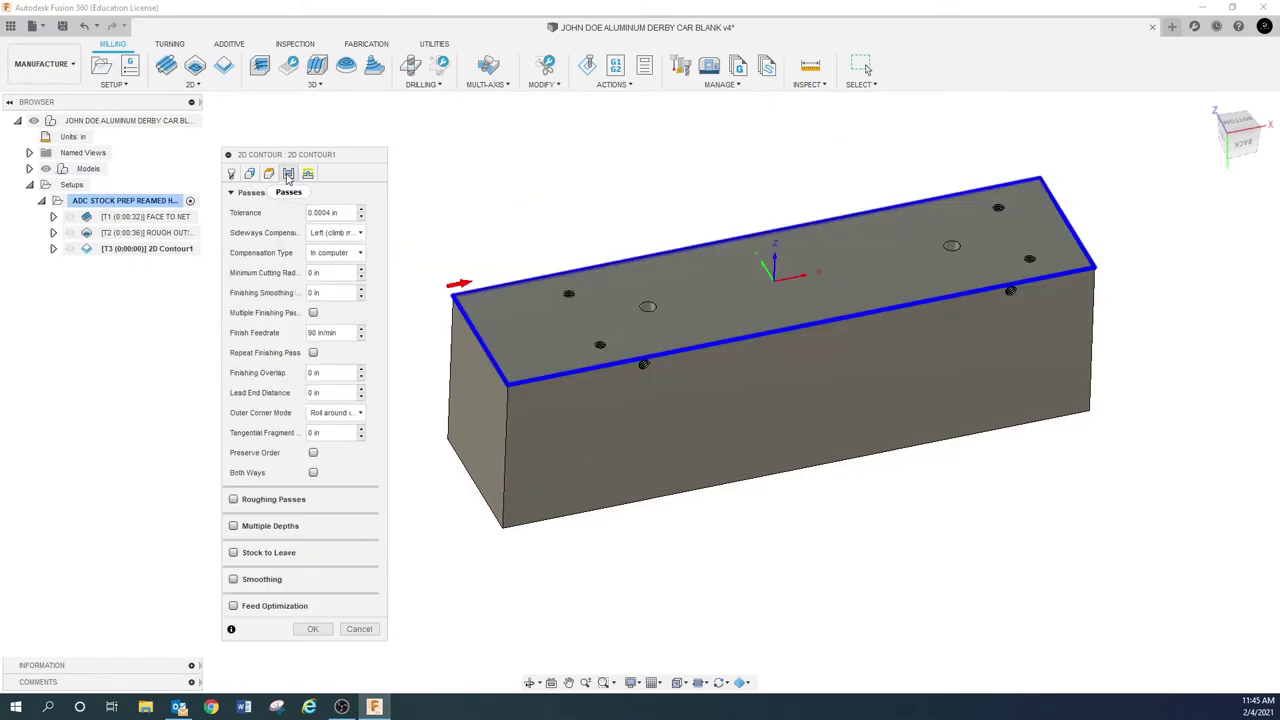
{"action": "left_click_drag", "start_coordinate": [353, 167], "coordinate": [361, 123]}
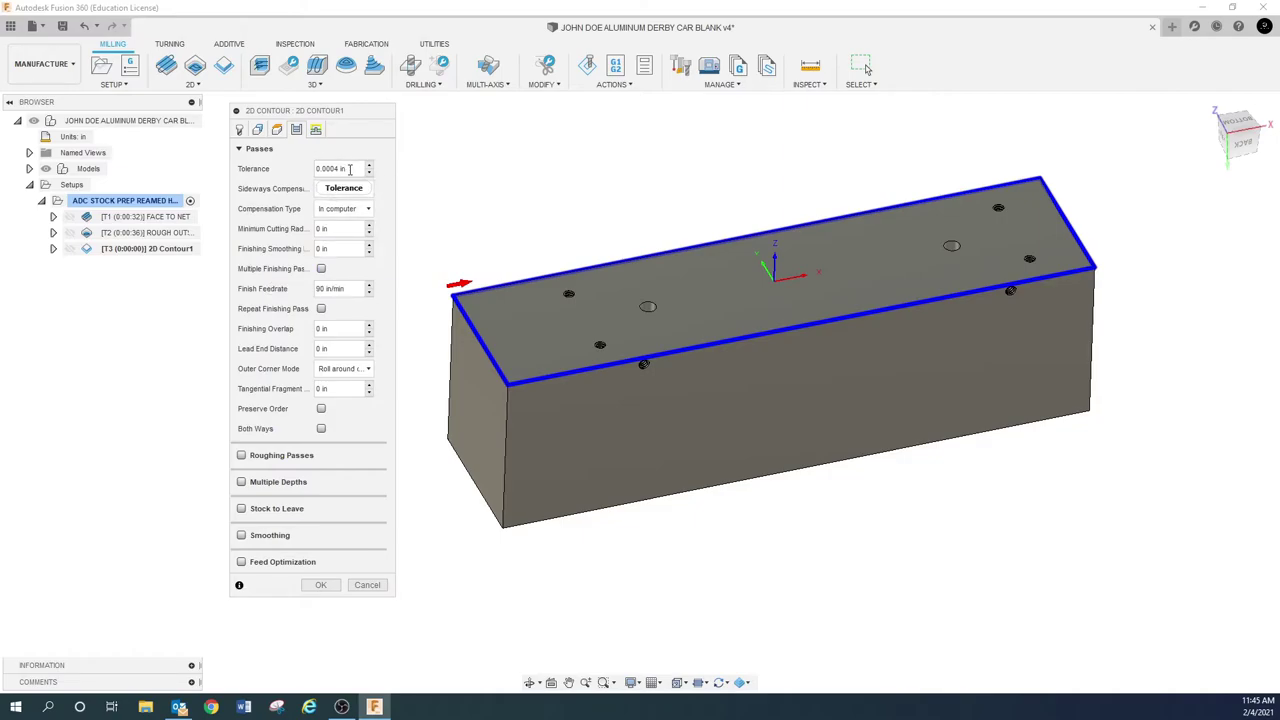
{"action": "mouse_move", "coordinate": [350, 169]}
{"action": "mouse_move", "coordinate": [367, 195]}
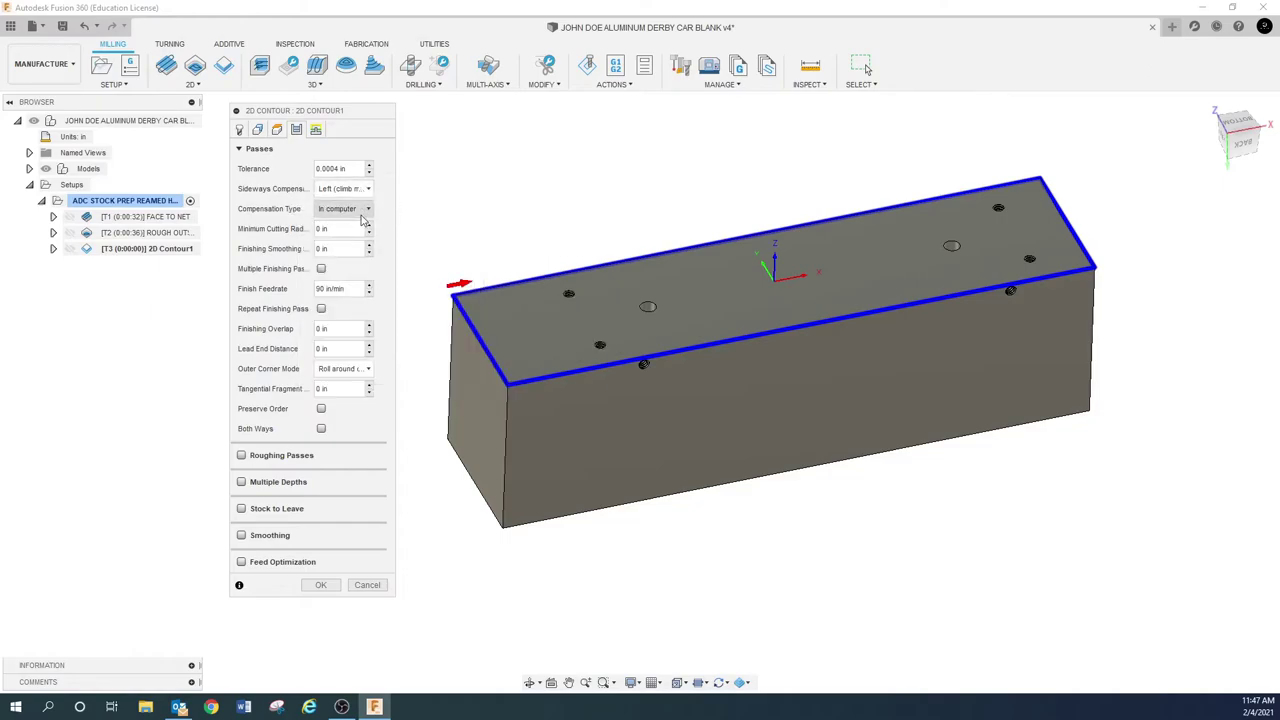
{"action": "mouse_move", "coordinate": [364, 219]}
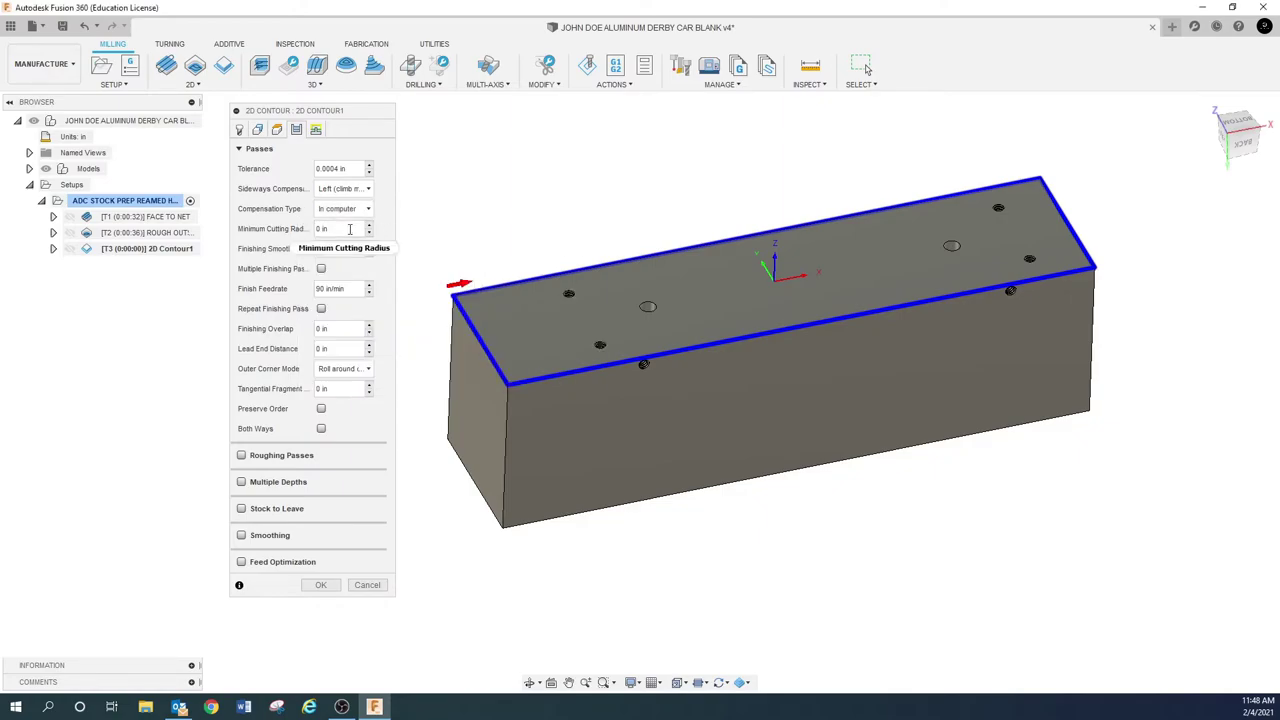
{"action": "mouse_move", "coordinate": [348, 228]}
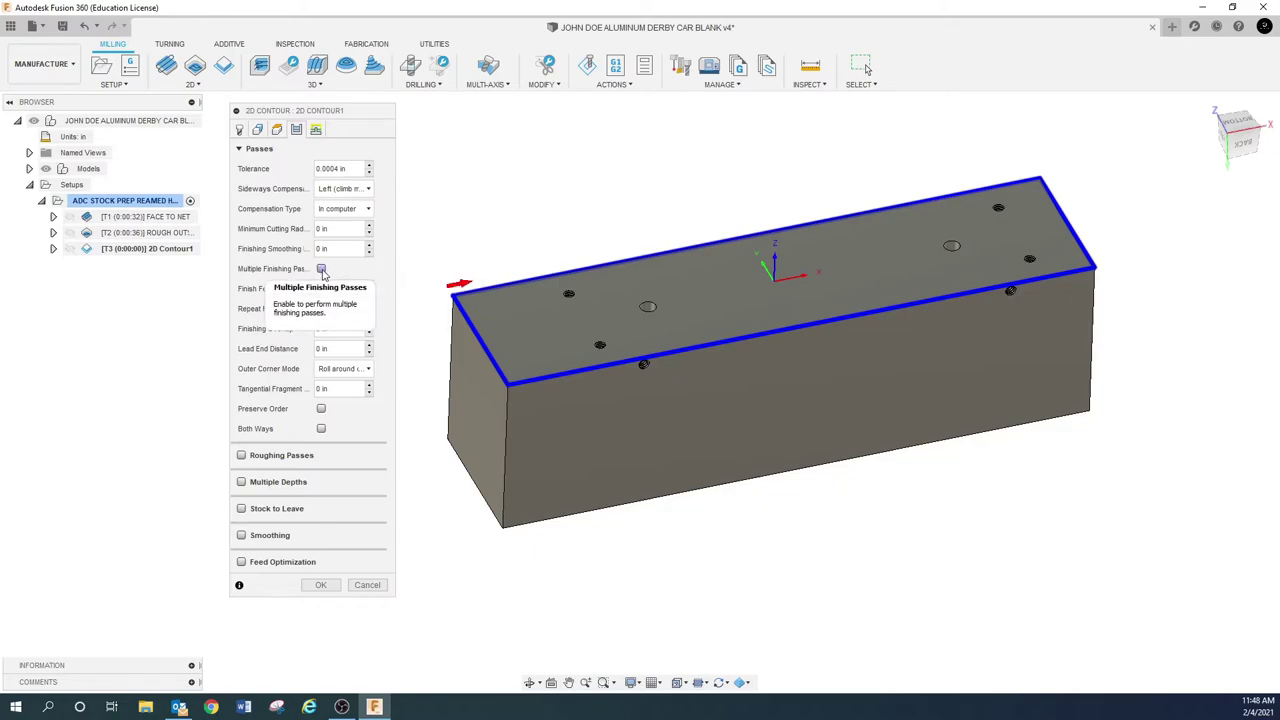
Enable multiple finishing passes for the 2D contour with a 0.01 in stepover and 10 finishing passes, and accept the operation.
{"action": "left_click", "coordinate": [321, 269]}
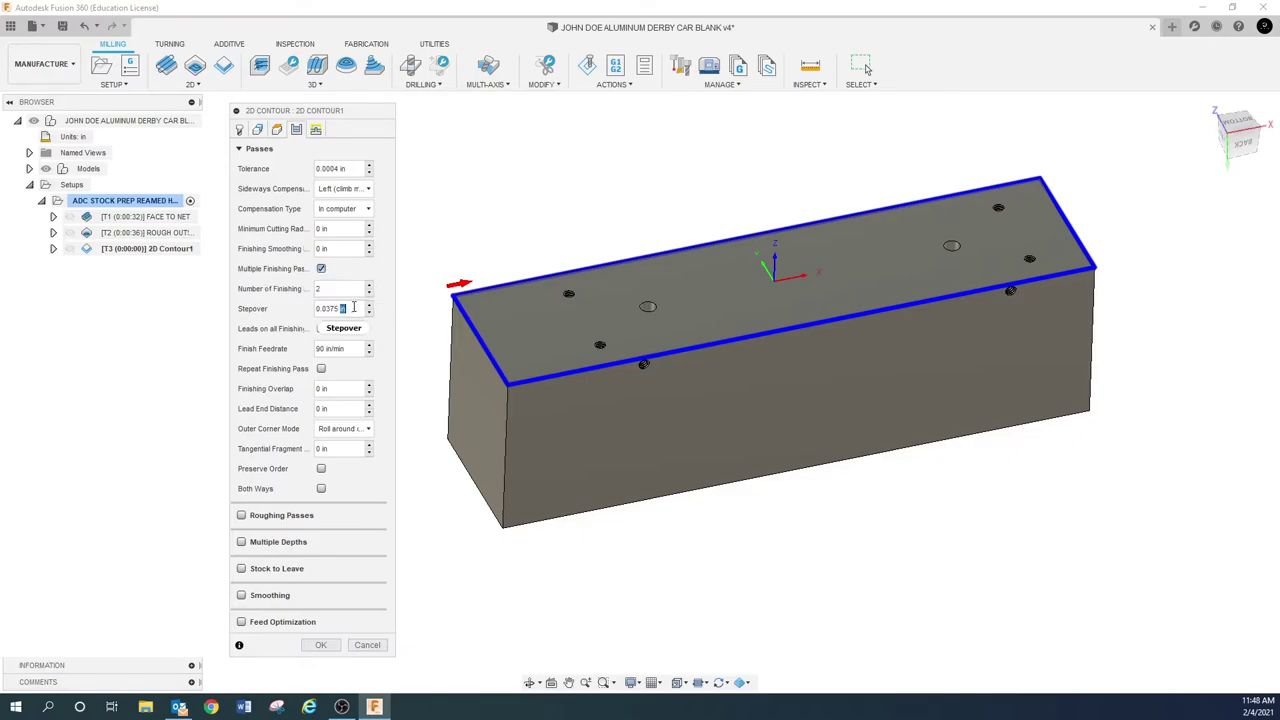
{"action": "left_click", "coordinate": [351, 308]}
{"action": "type", "text": ".00"}
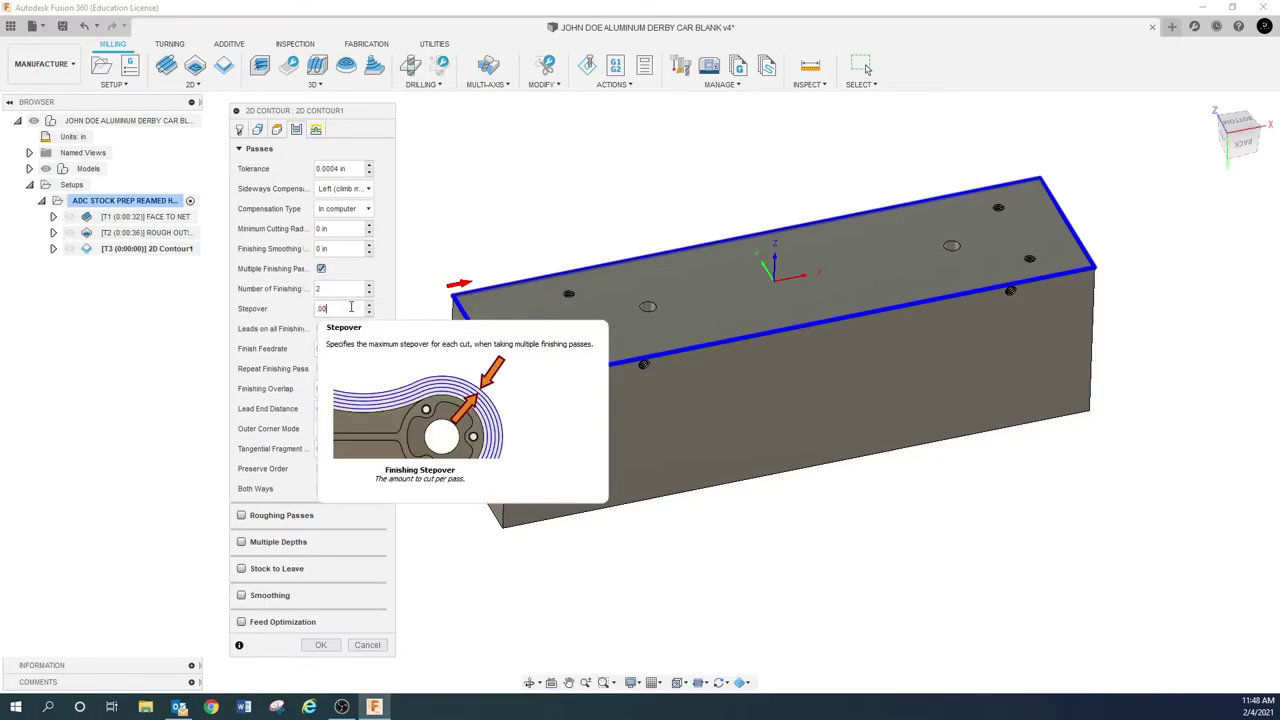
{"action": "type", "text": "1"}
{"action": "left_click", "coordinate": [342, 290]}
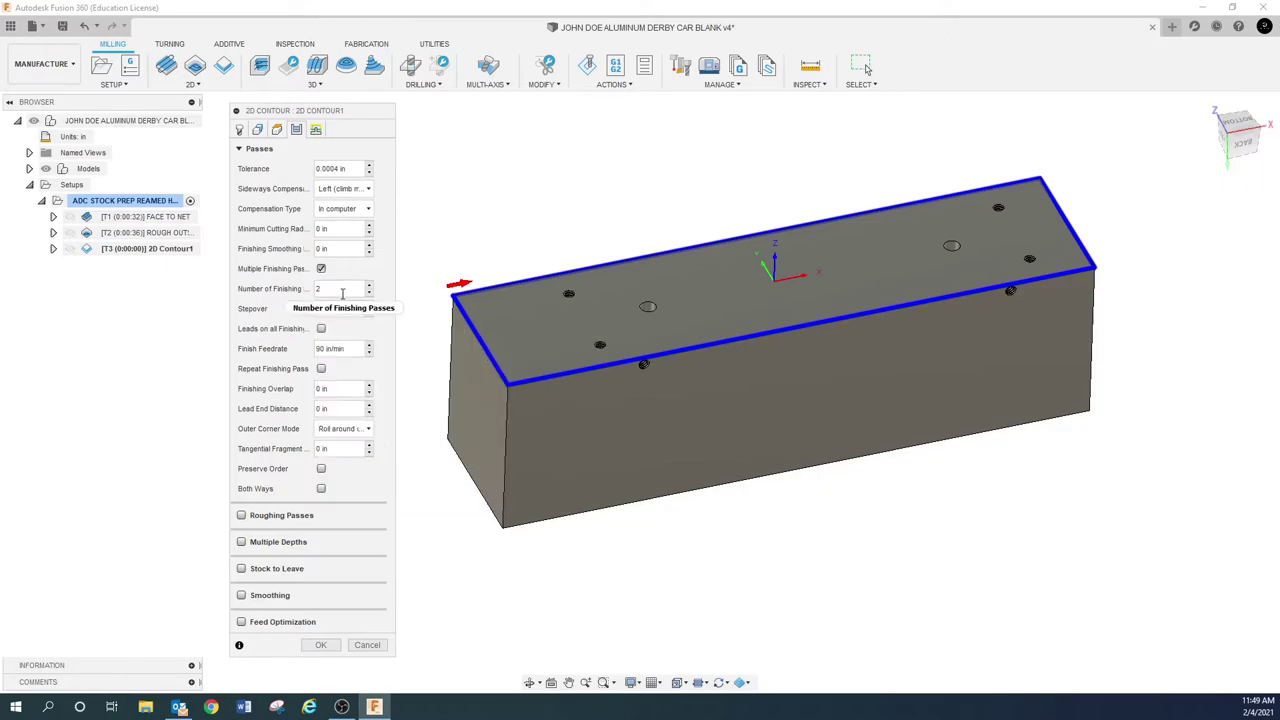
{"action": "double_click", "coordinate": [342, 290]}
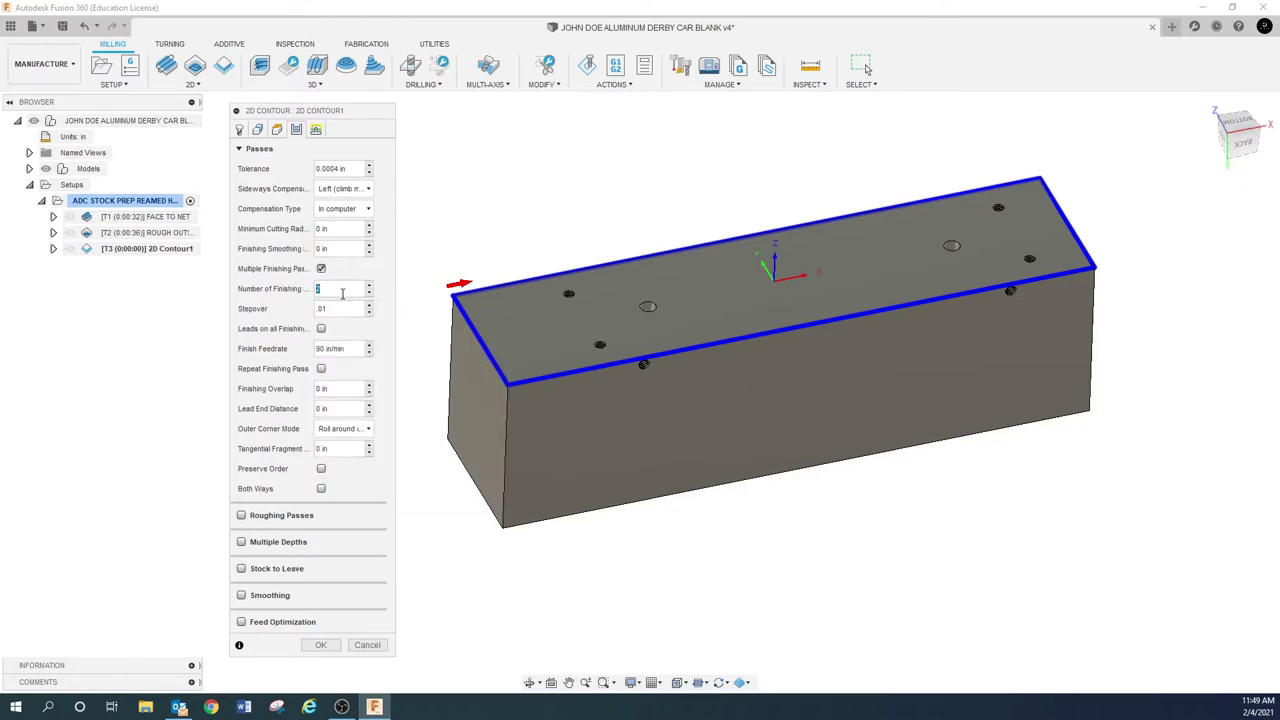
{"action": "type", "text": "10"}
{"action": "left_click", "coordinate": [321, 645]}
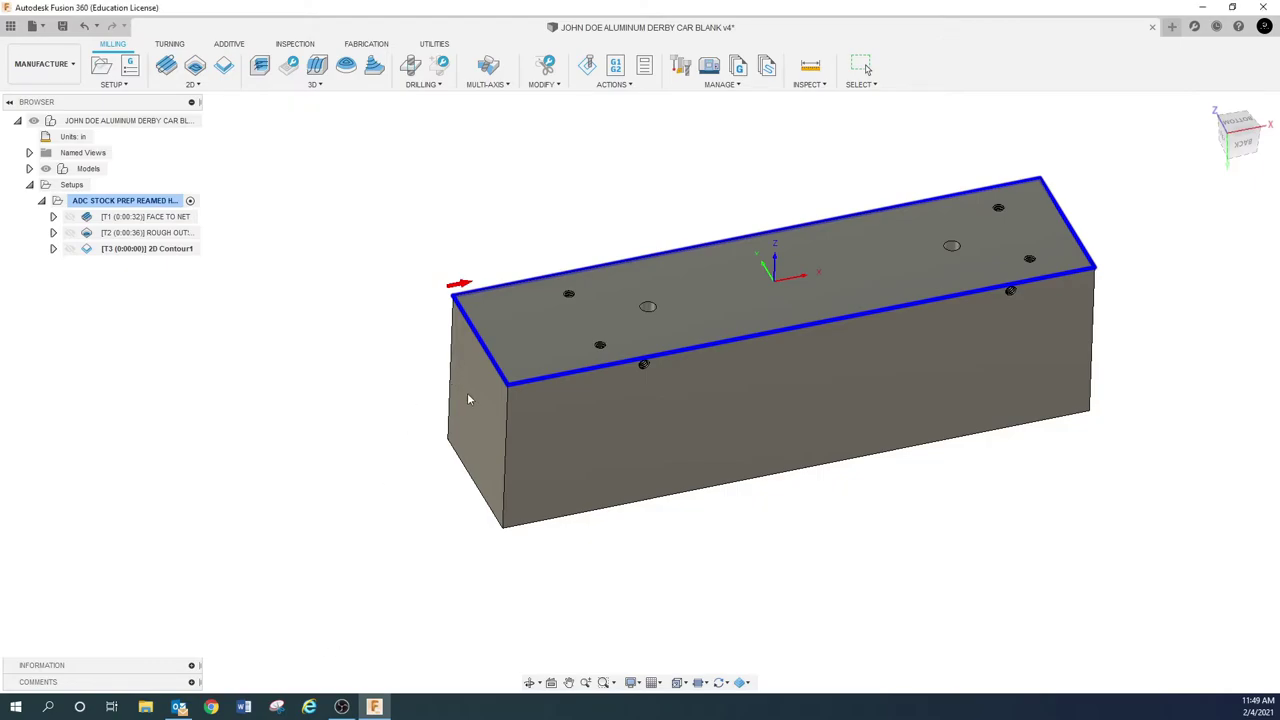
Inspect the 2D contour's finishing passes, set the number of finishing passes to 5, and accept the operation.
{"action": "scroll", "coordinate": [433, 380], "scroll_direction": "up", "scroll_amount": 5}
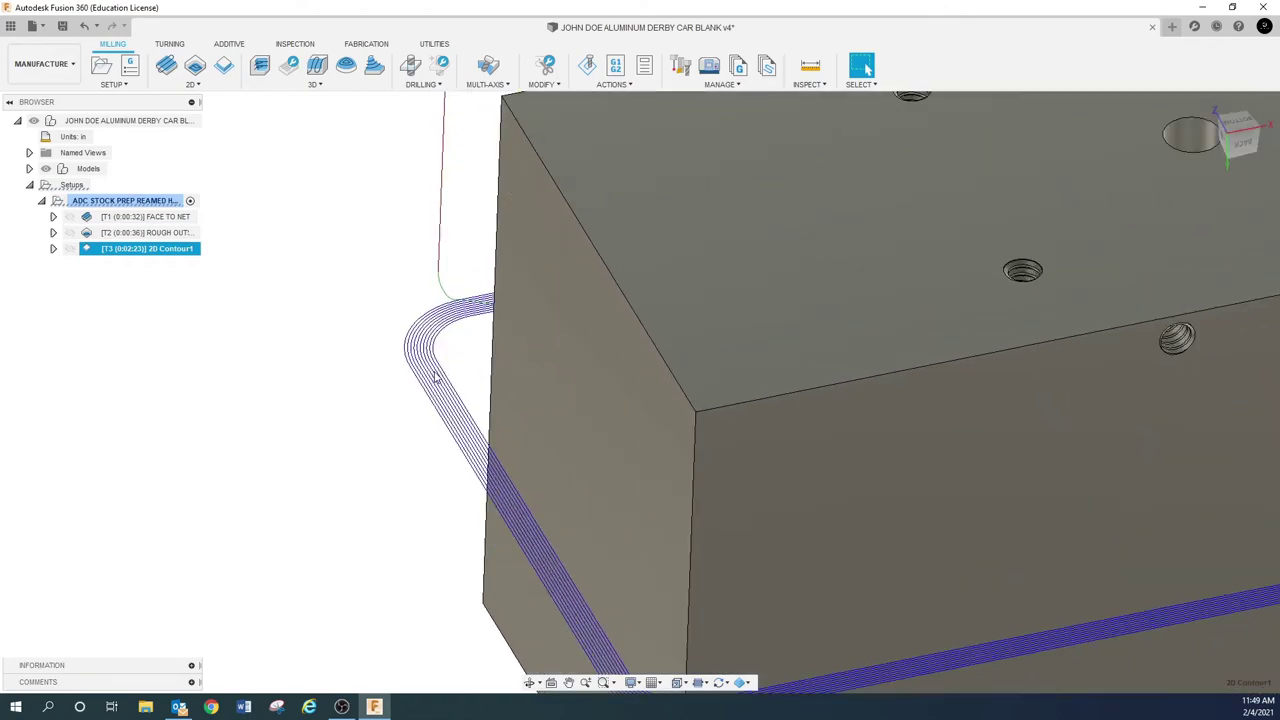
{"action": "scroll", "coordinate": [435, 377], "scroll_direction": "up", "scroll_amount": 5}
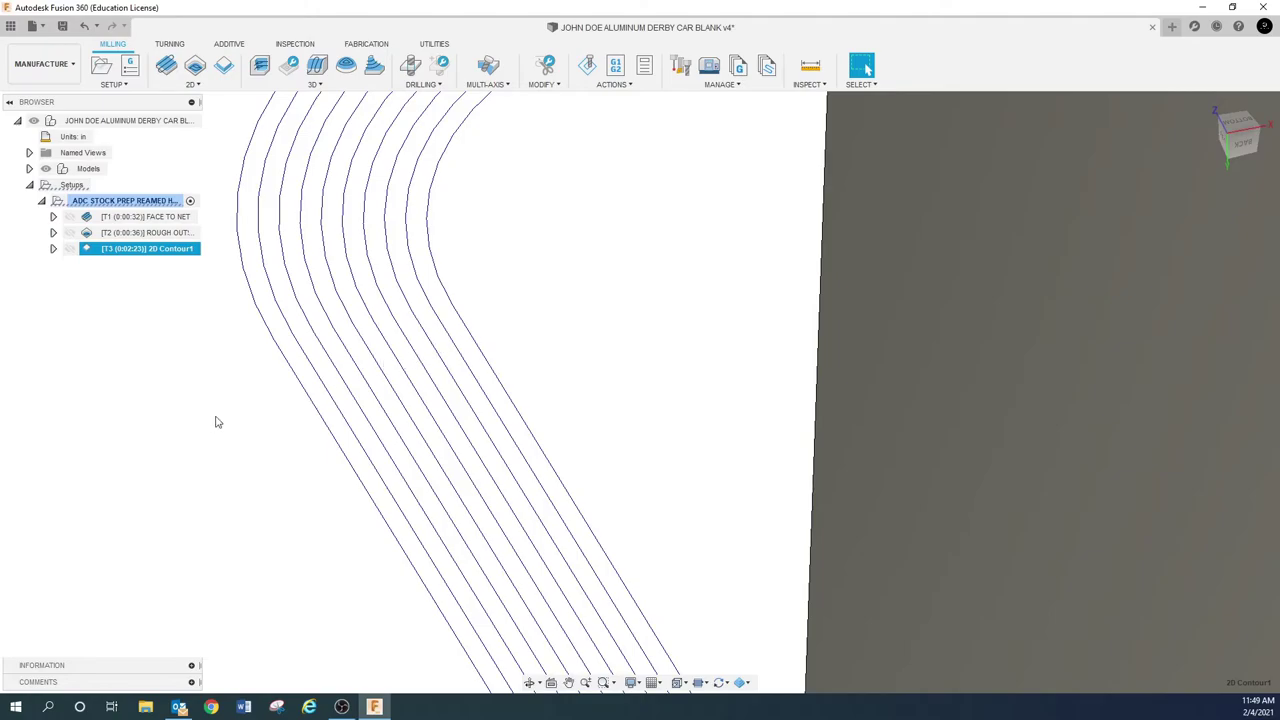
{"action": "right_click", "coordinate": [166, 253]}
{"action": "left_click", "coordinate": [230, 256]}
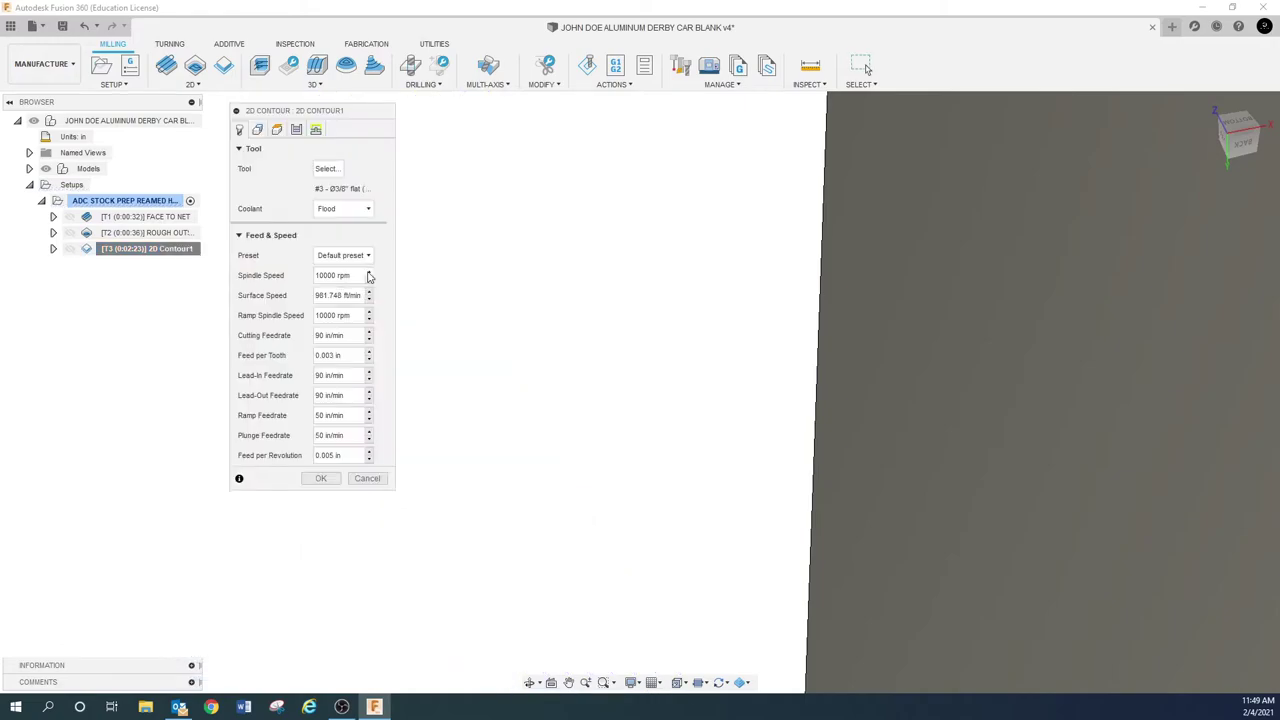
{"action": "left_click", "coordinate": [296, 130]}
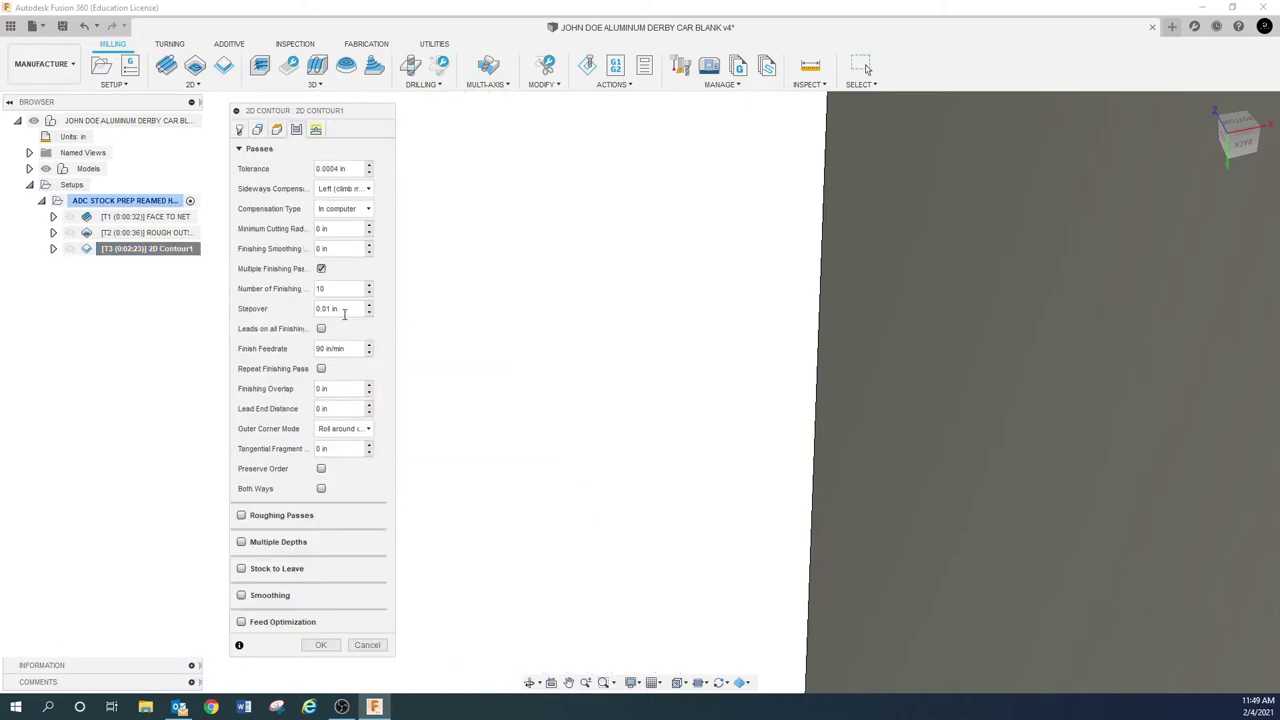
{"action": "left_click", "coordinate": [337, 289]}
{"action": "double_click", "coordinate": [337, 289]}
{"action": "type", "text": "5"}
{"action": "left_click", "coordinate": [321, 646]}
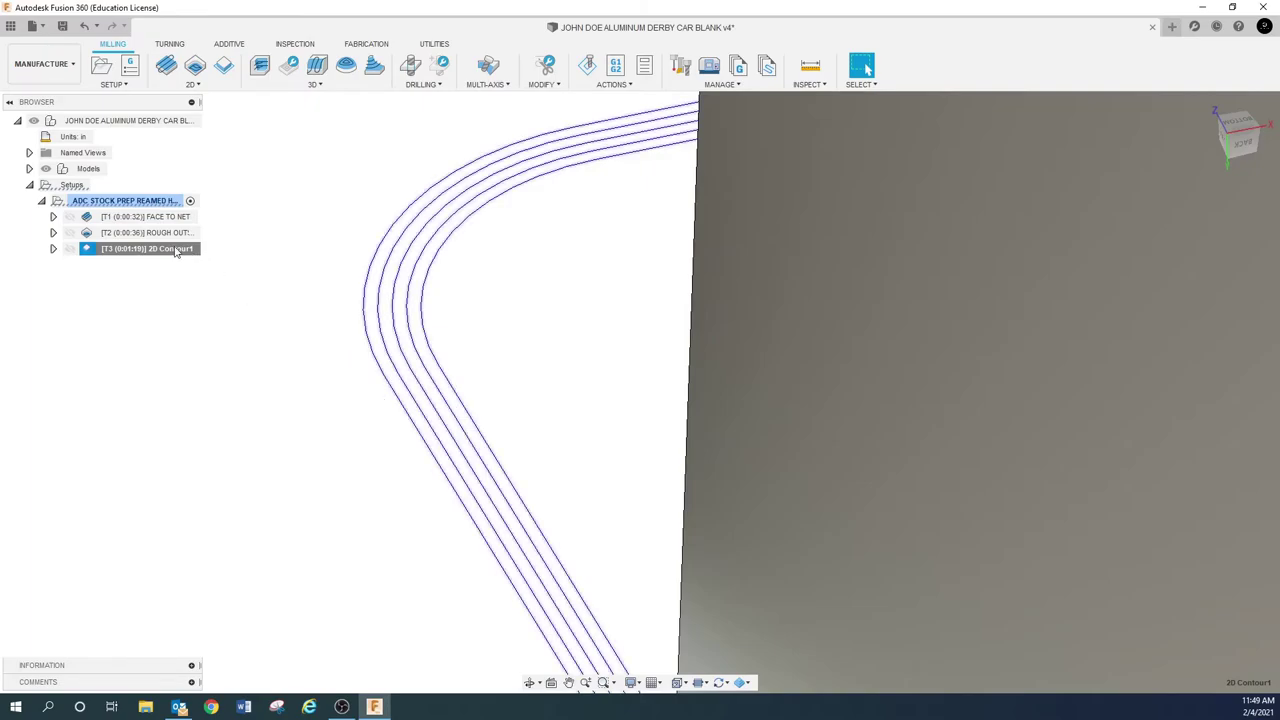
Disable multiple finishing passes for the 2D contour, enable Repeat Finishing Pass, and accept the operation.
{"action": "right_click", "coordinate": [175, 251]}
{"action": "left_click", "coordinate": [226, 258]}
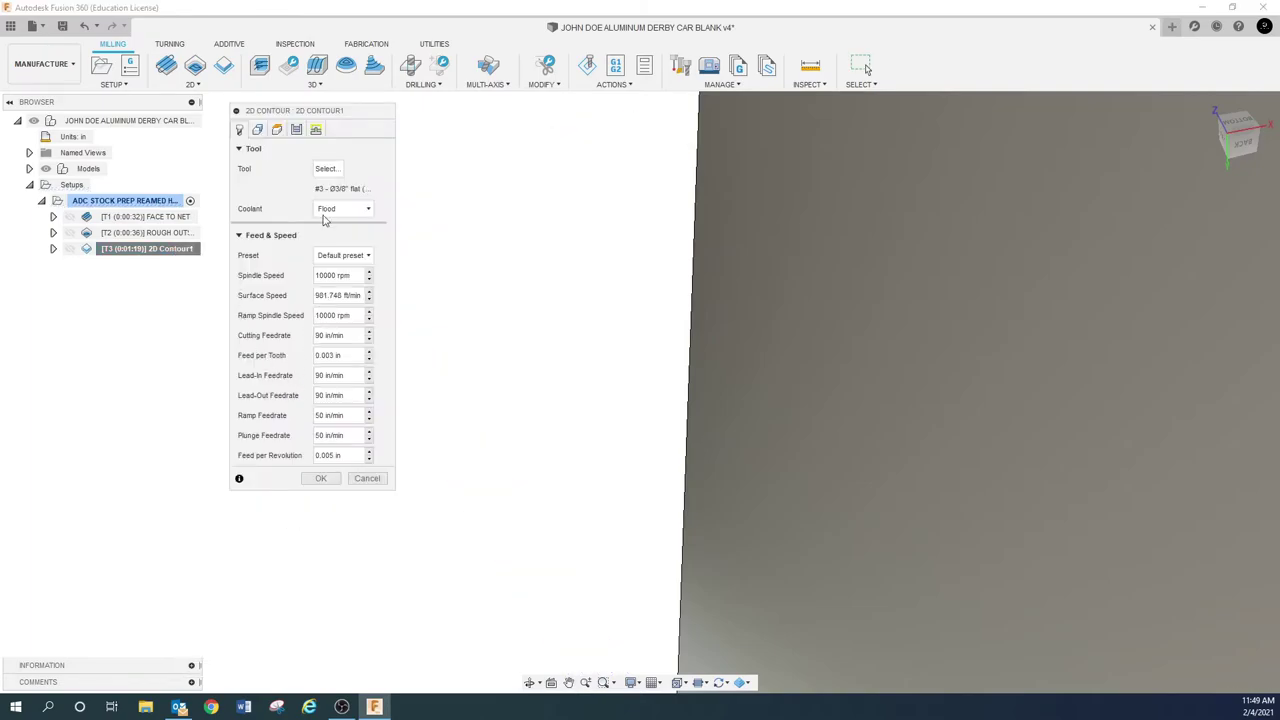
{"action": "left_click", "coordinate": [296, 131]}
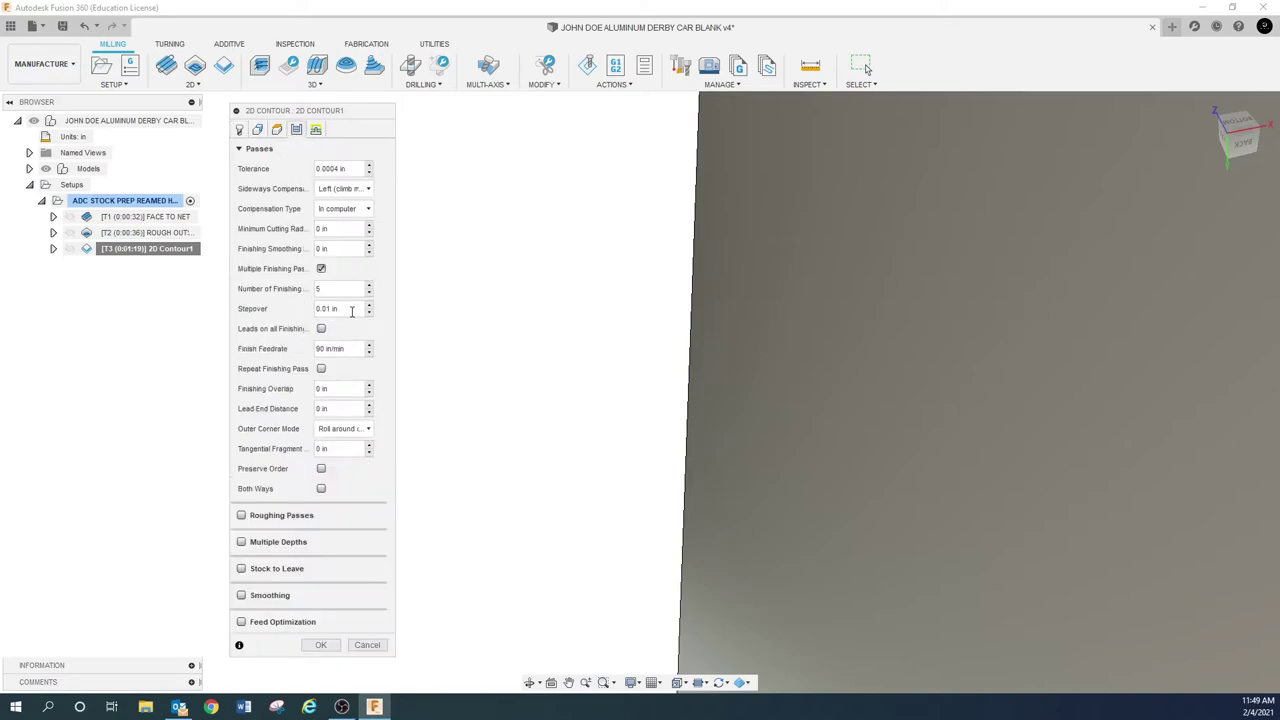
{"action": "double_click", "coordinate": [345, 288]}
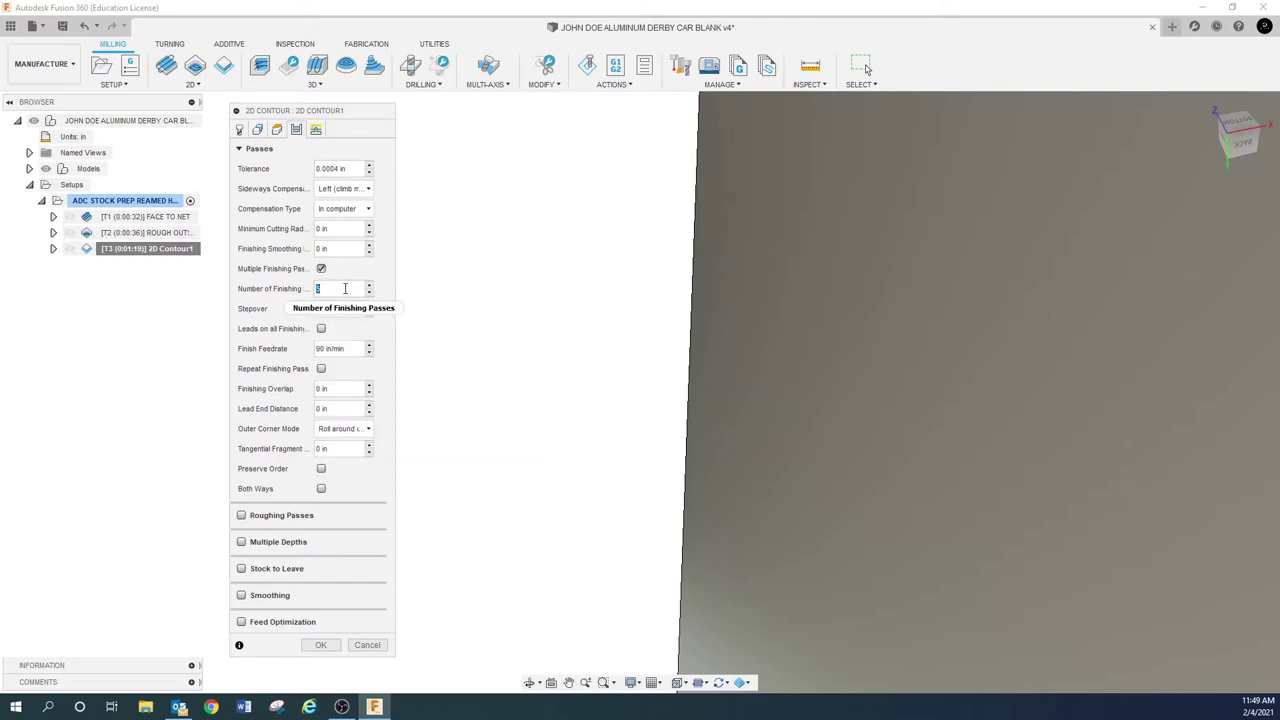
{"action": "left_click", "coordinate": [321, 269]}
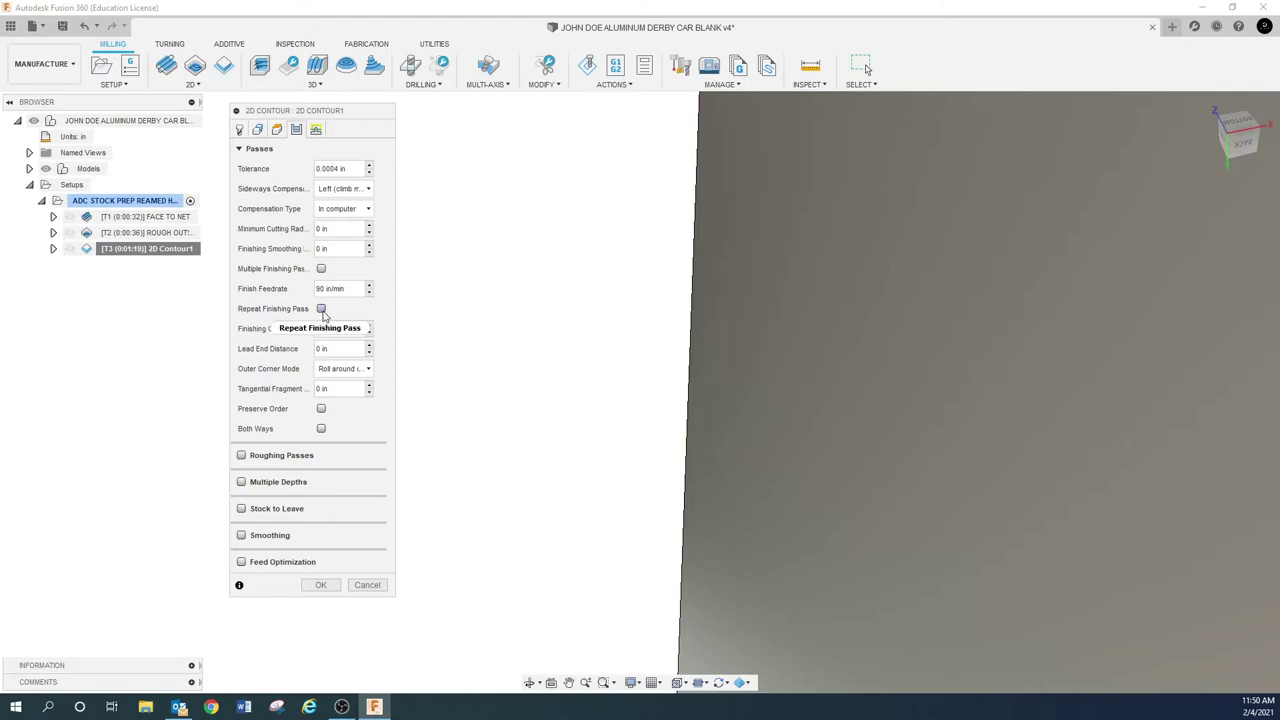
{"action": "left_click", "coordinate": [321, 310]}
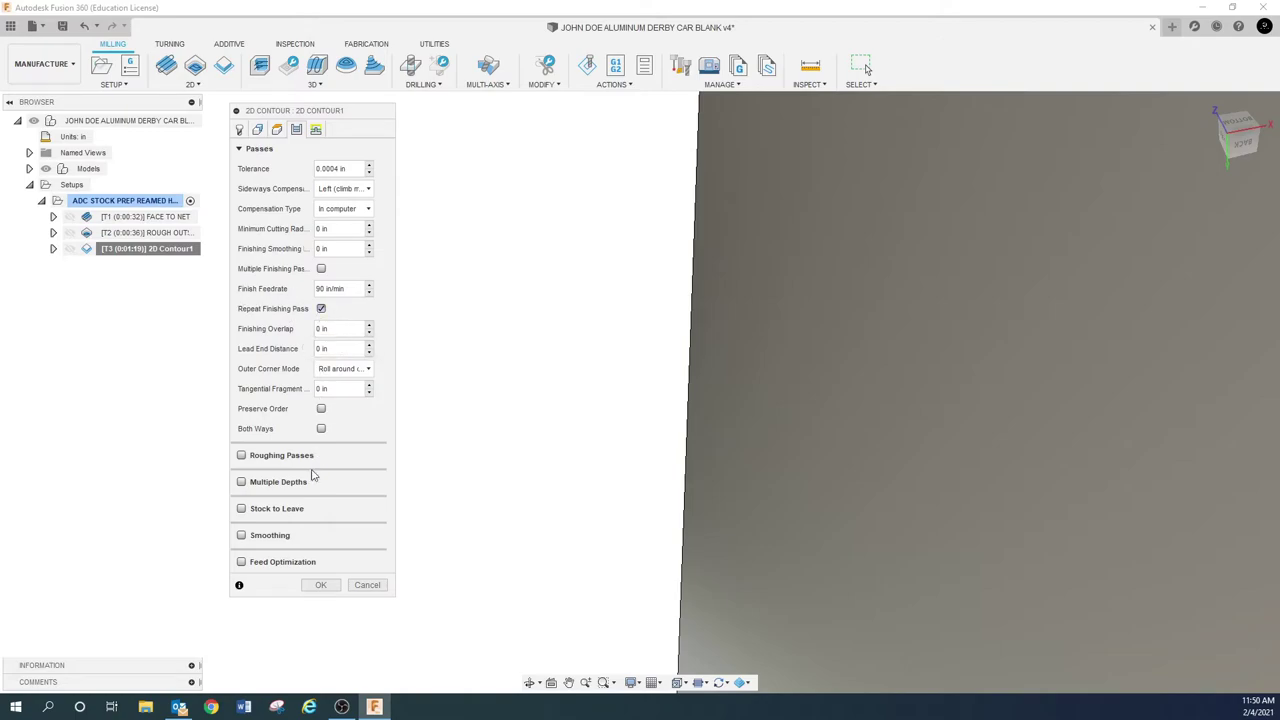
{"action": "left_click", "coordinate": [318, 586]}
Examine where the 2D contour toolpath leads in and out at the far corner of the block.
{"action": "scroll", "coordinate": [520, 465], "scroll_direction": "down", "scroll_amount": 6}
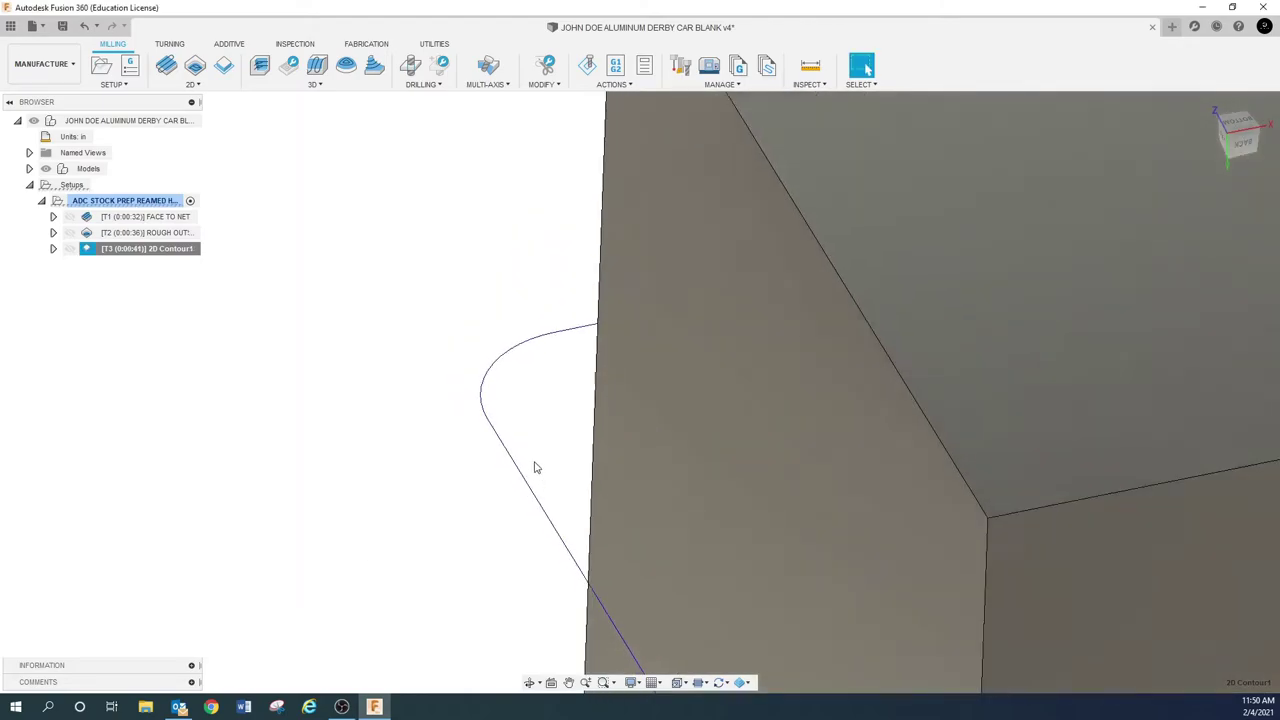
{"action": "left_click", "coordinate": [569, 682]}
{"action": "left_click_drag", "start_coordinate": [570, 474], "coordinate": [377, 431]}
{"action": "scroll", "coordinate": [363, 374], "scroll_direction": "down", "scroll_amount": 4}
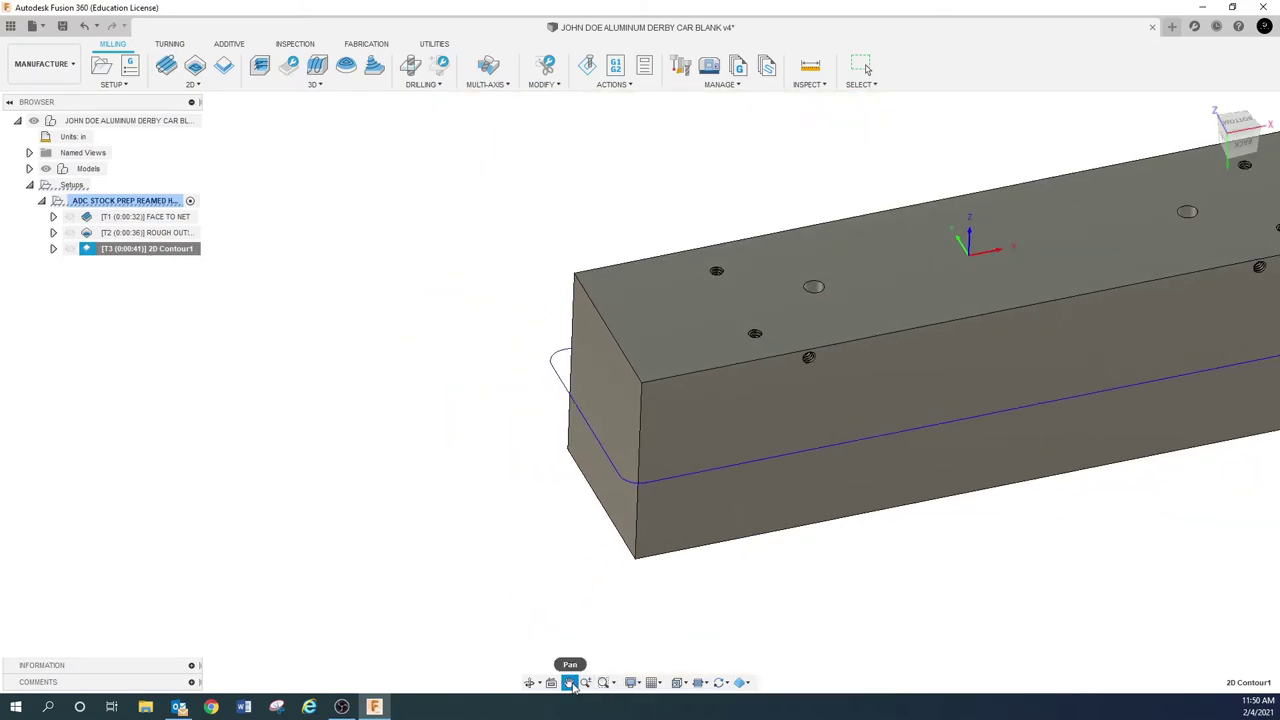
{"action": "left_click_drag", "start_coordinate": [912, 500], "coordinate": [323, 519]}
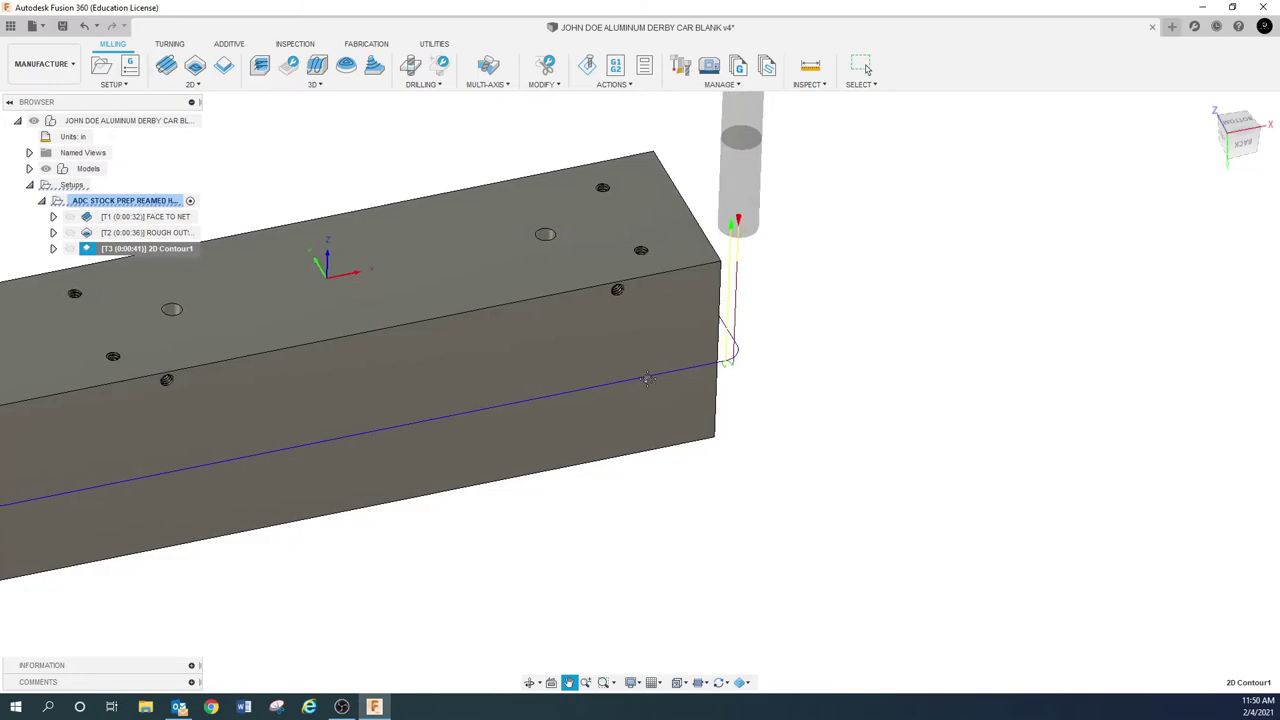
{"action": "scroll", "coordinate": [729, 367], "scroll_direction": "up", "scroll_amount": 2}
{"action": "scroll", "coordinate": [729, 367], "scroll_direction": "up", "scroll_amount": 6}
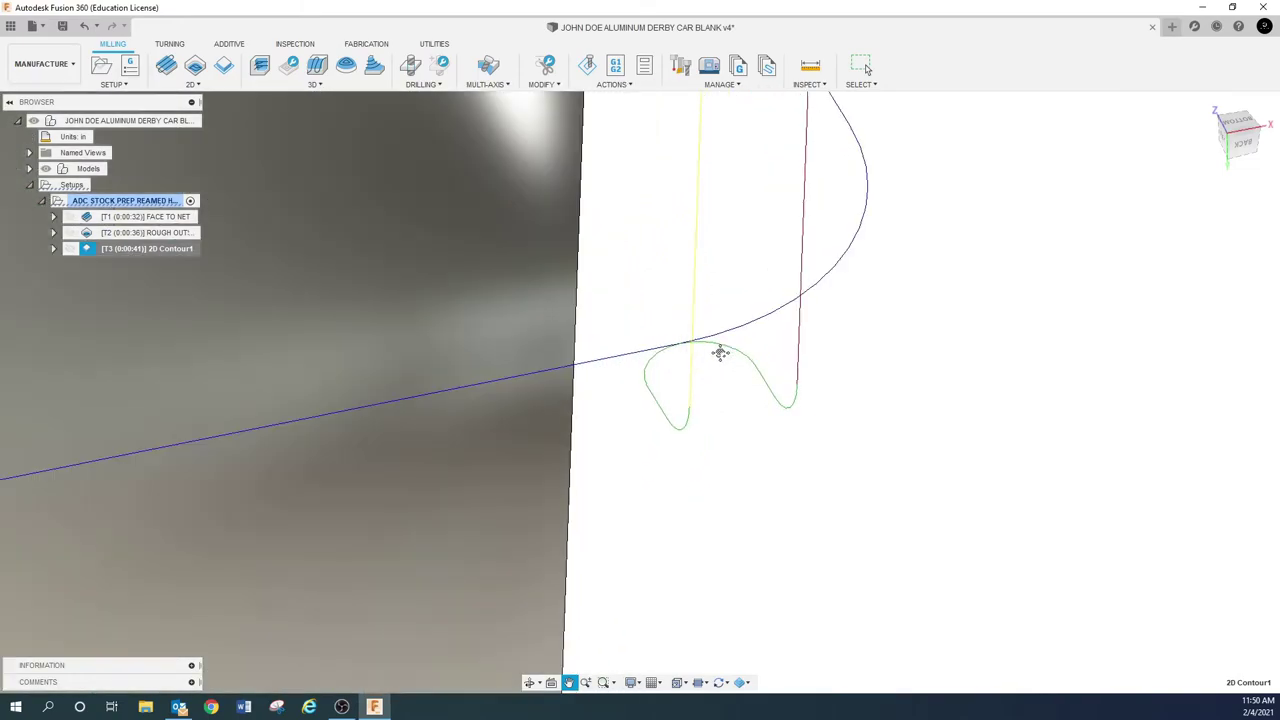
{"action": "scroll", "coordinate": [680, 365], "scroll_direction": "up", "scroll_amount": 3}
{"action": "scroll", "coordinate": [583, 251], "scroll_direction": "up", "scroll_amount": 3}
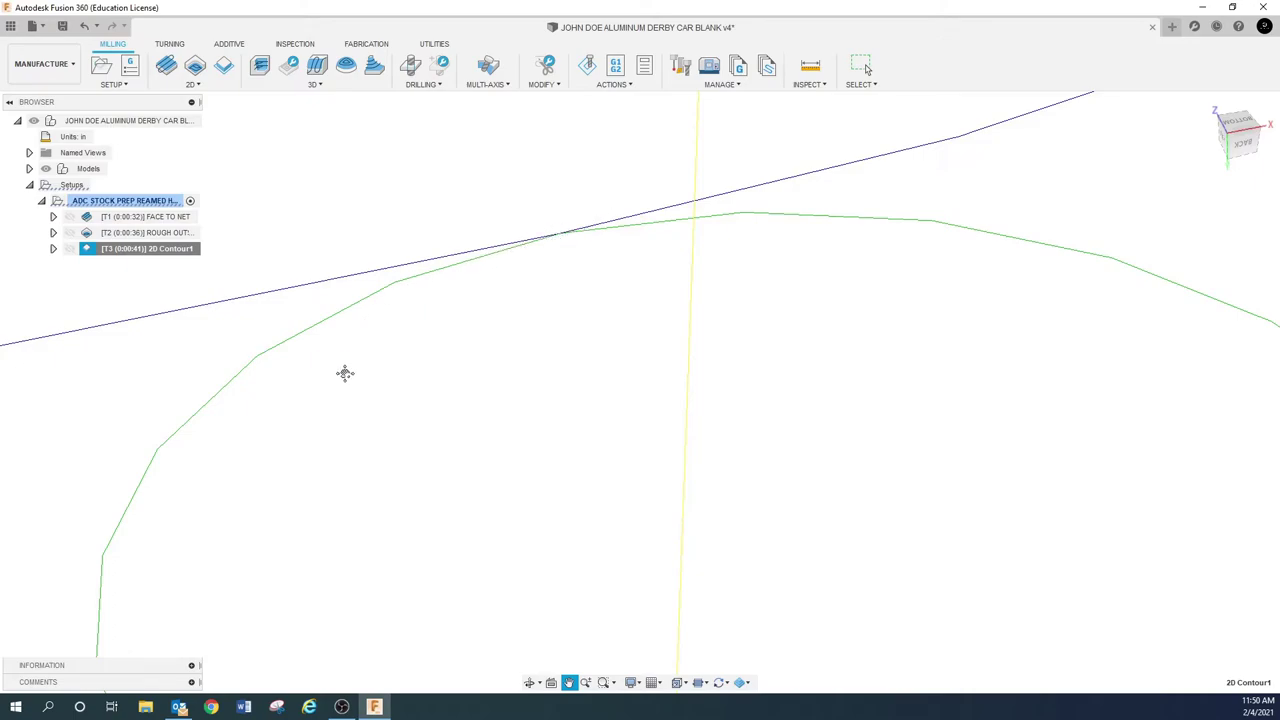
{"action": "scroll", "coordinate": [364, 396], "scroll_direction": "down", "scroll_amount": 5}
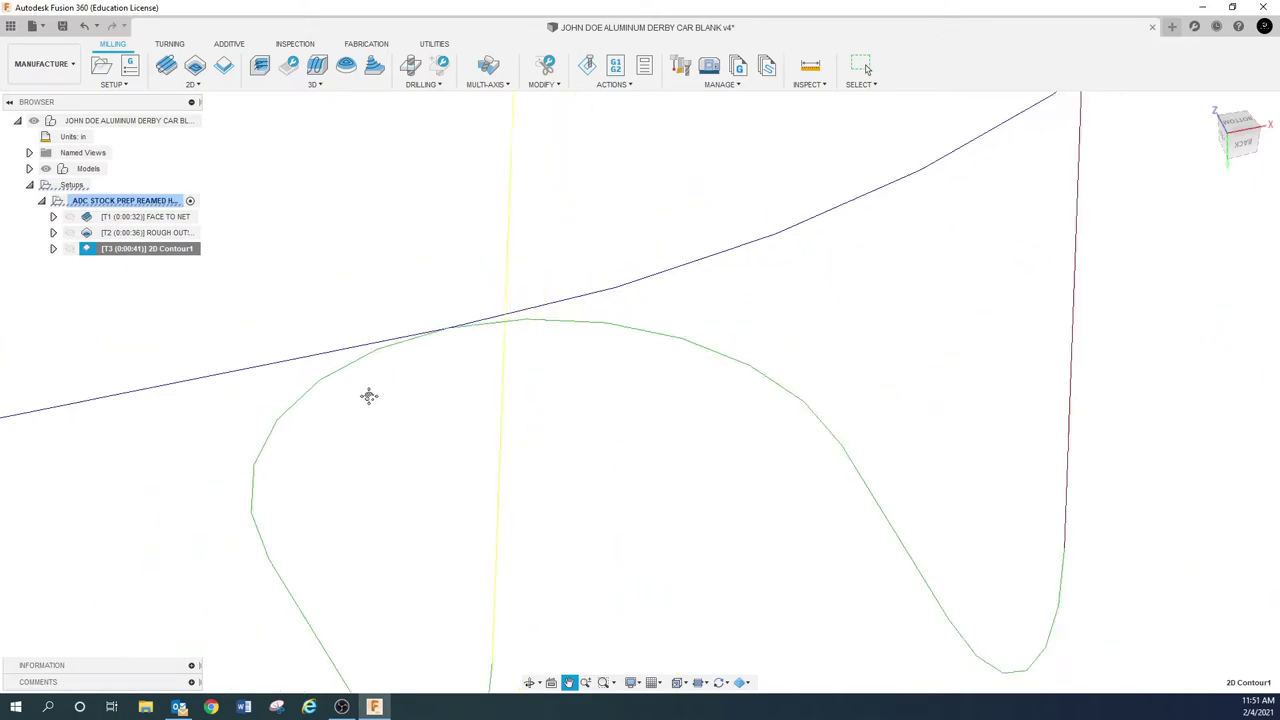
{"action": "key", "text": "Escape"}
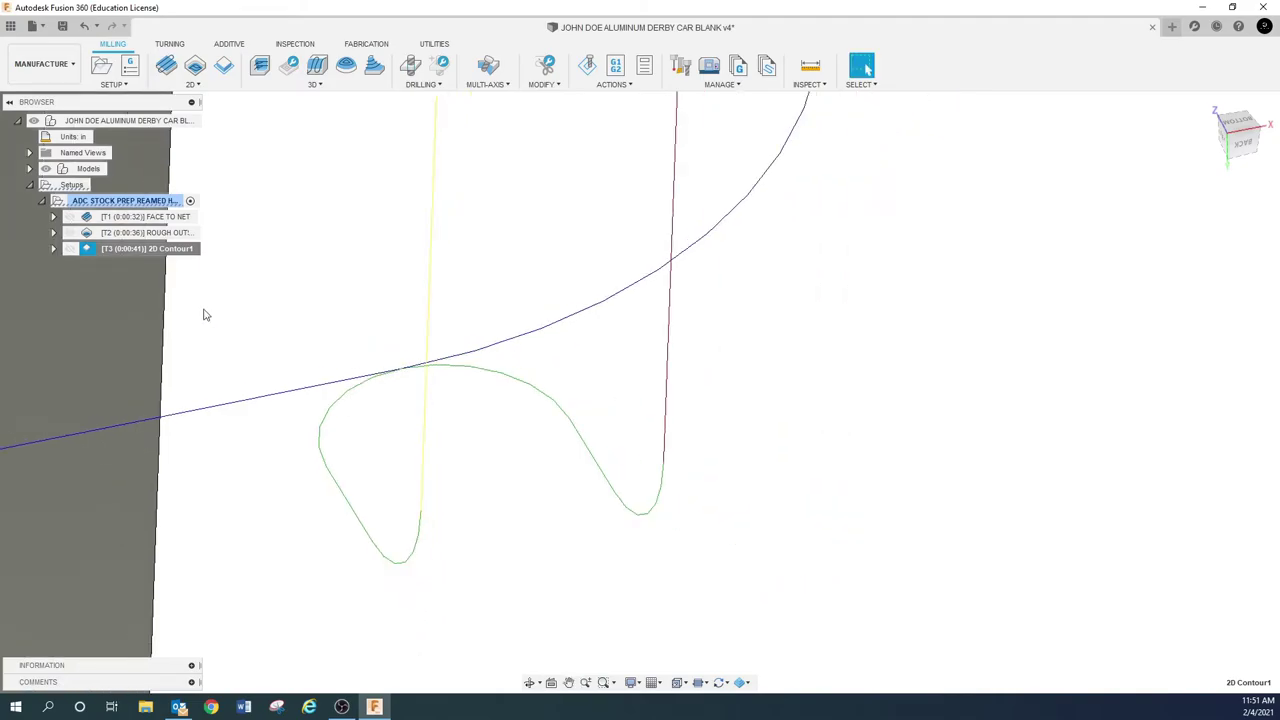
Set the 2D contour's finishing overlap to .125 in, accept the operation, and check the overlap between entry and exit.
{"action": "right_click", "coordinate": [172, 250]}
{"action": "left_click", "coordinate": [223, 270]}
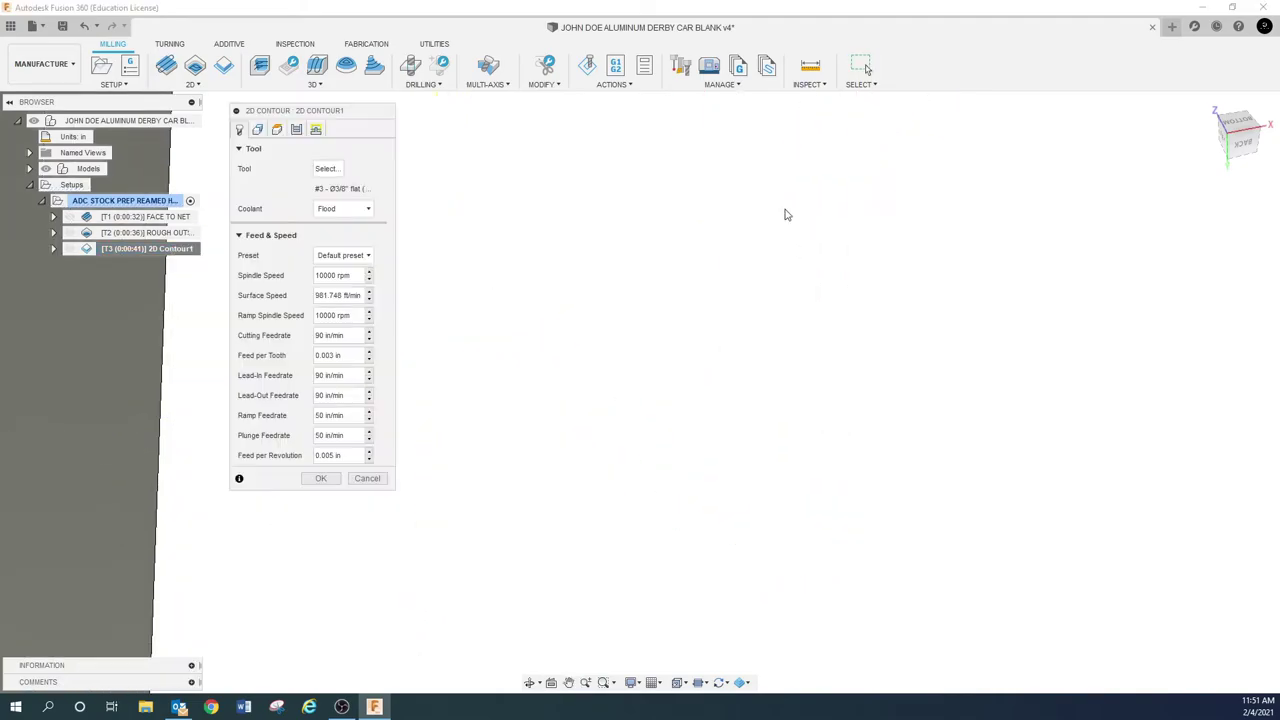
{"action": "left_click", "coordinate": [296, 130]}
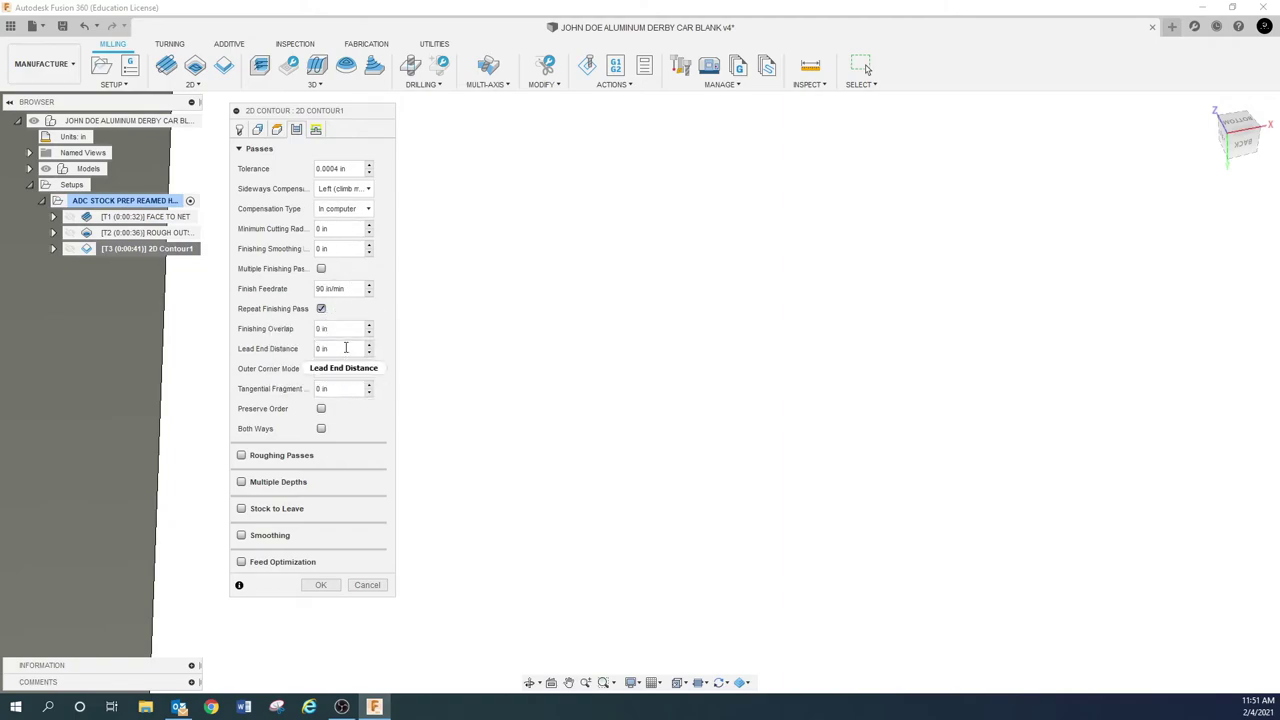
{"action": "left_click", "coordinate": [346, 329]}
{"action": "triple_click", "coordinate": [348, 330]}
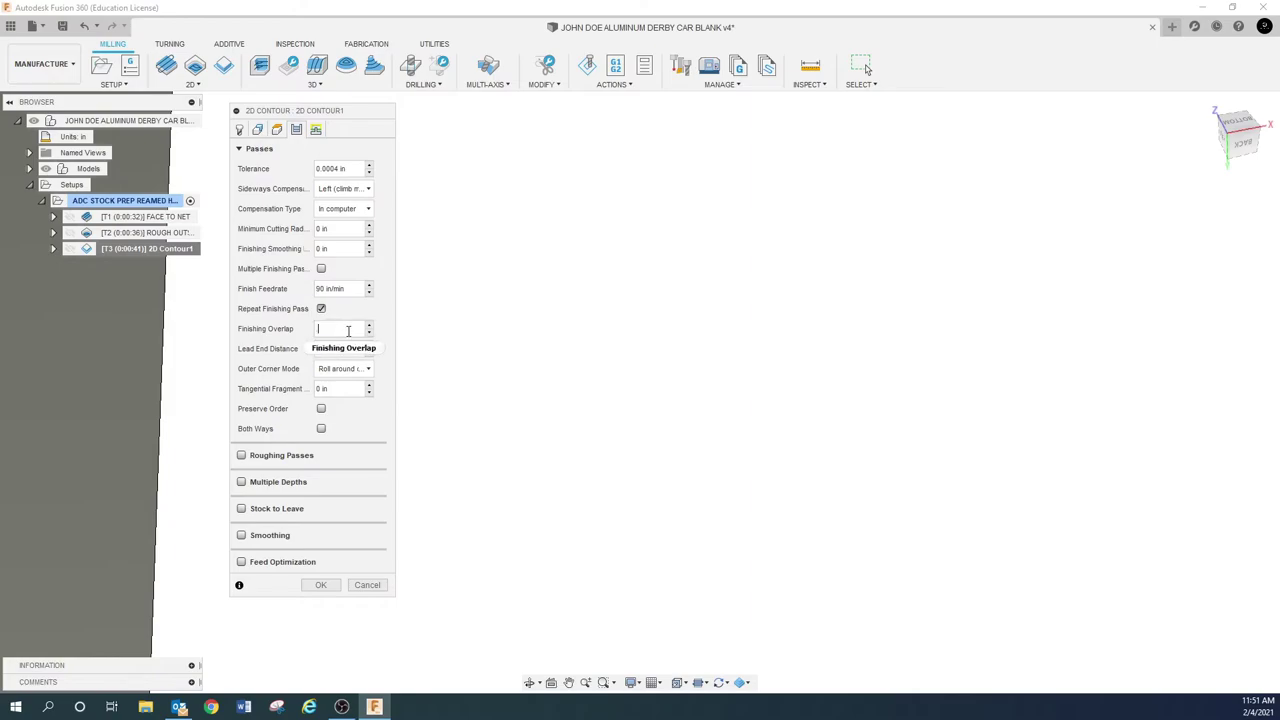
{"action": "type", "text": "125"}
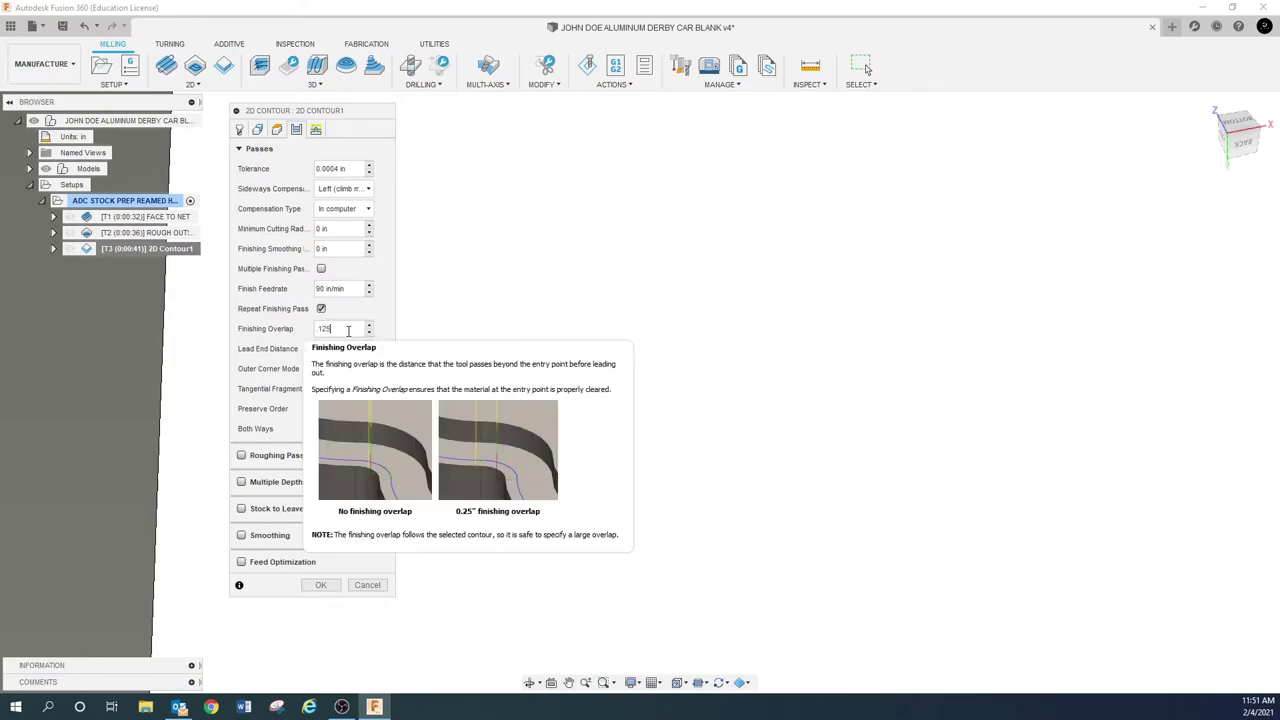
{"action": "left_click", "coordinate": [321, 585]}
{"action": "middle_click_drag", "start_coordinate": [465, 478], "coordinate": [252, 475], "text": "shift"}
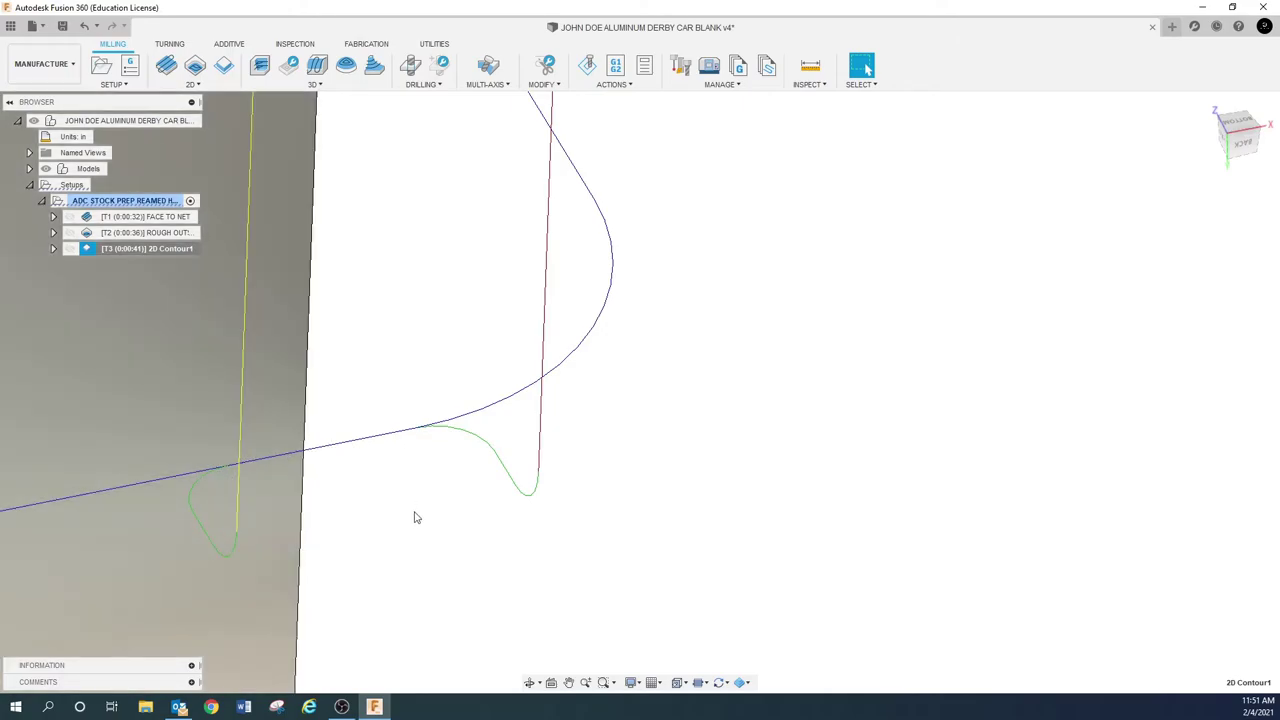
{"action": "middle_click_drag", "start_coordinate": [437, 500], "coordinate": [500, 534], "text": "shift"}
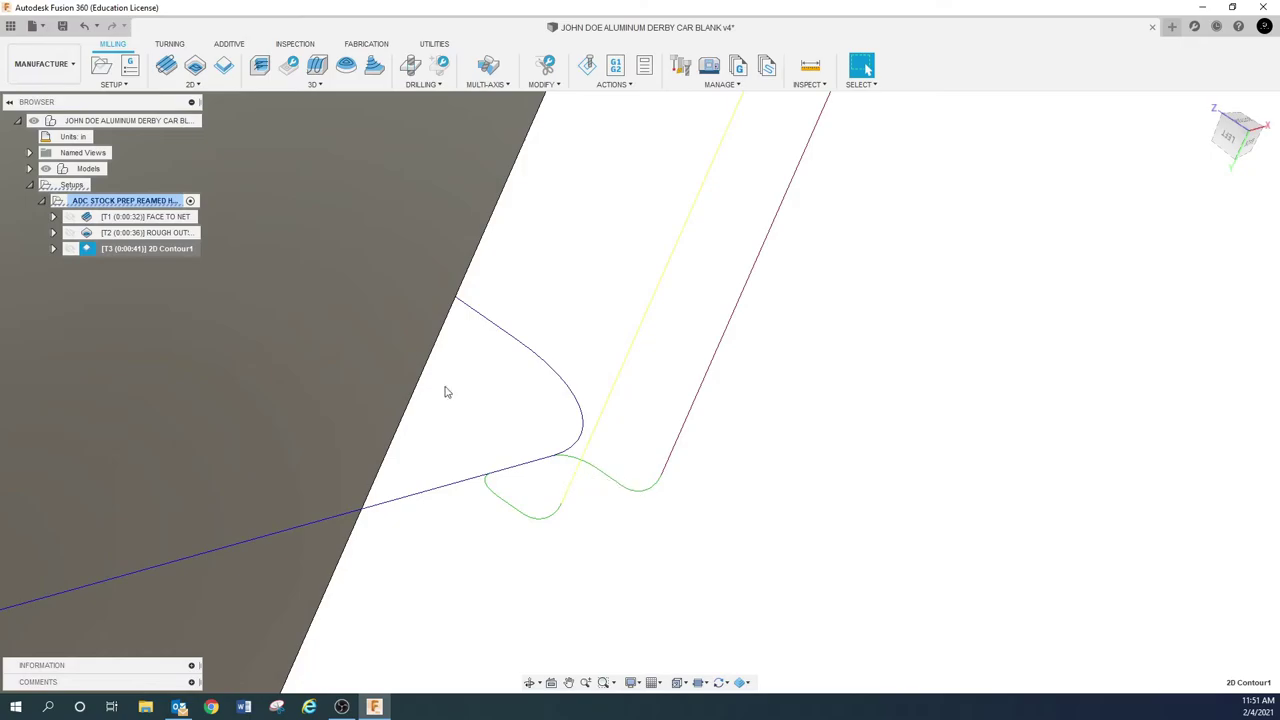
Set the 2D contour's linear lead-in distance to 0.5 in, accept the operation, and inspect the lead moves.
{"action": "right_click", "coordinate": [149, 250]}
{"action": "left_click", "coordinate": [180, 261]}
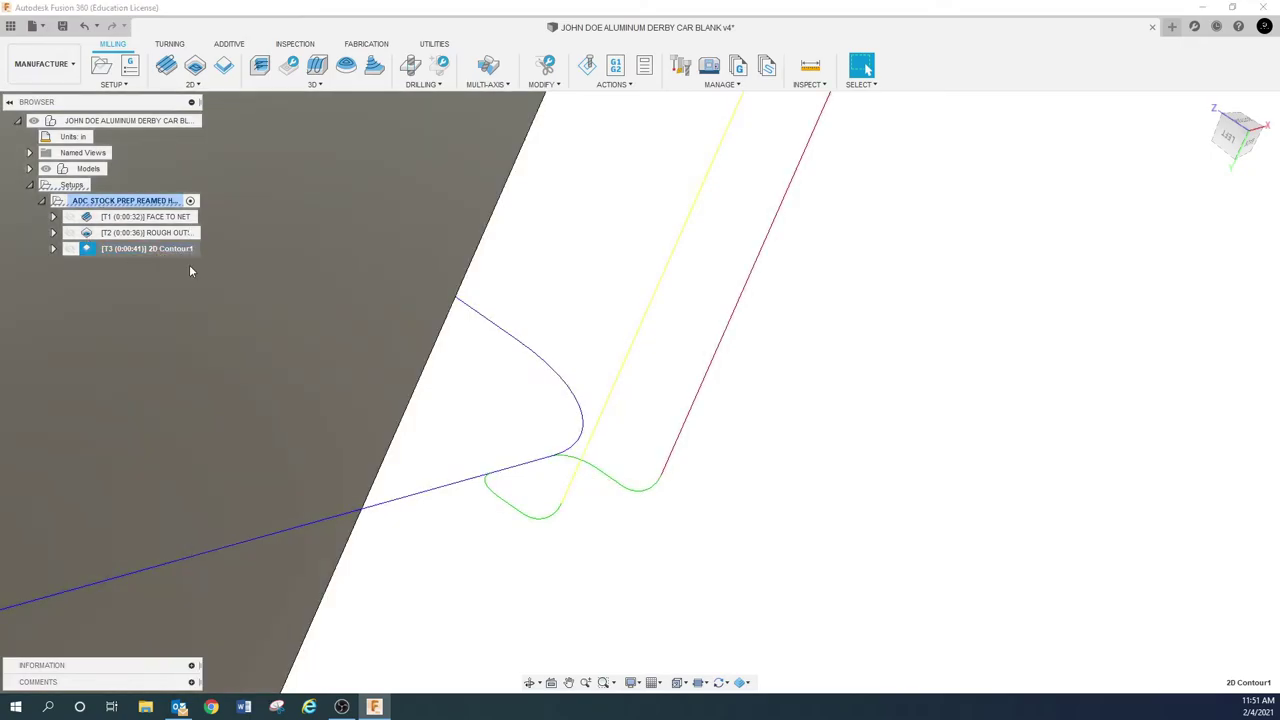
{"action": "left_click", "coordinate": [316, 131]}
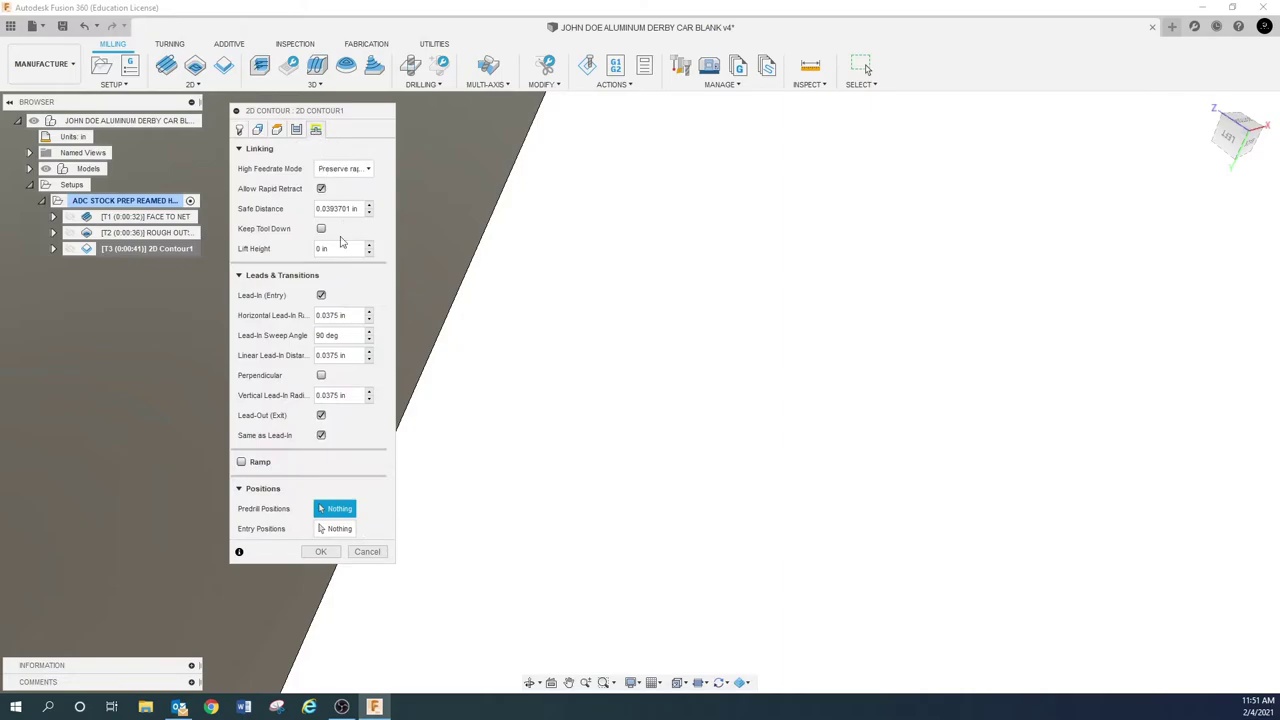
{"action": "left_click", "coordinate": [350, 355]}
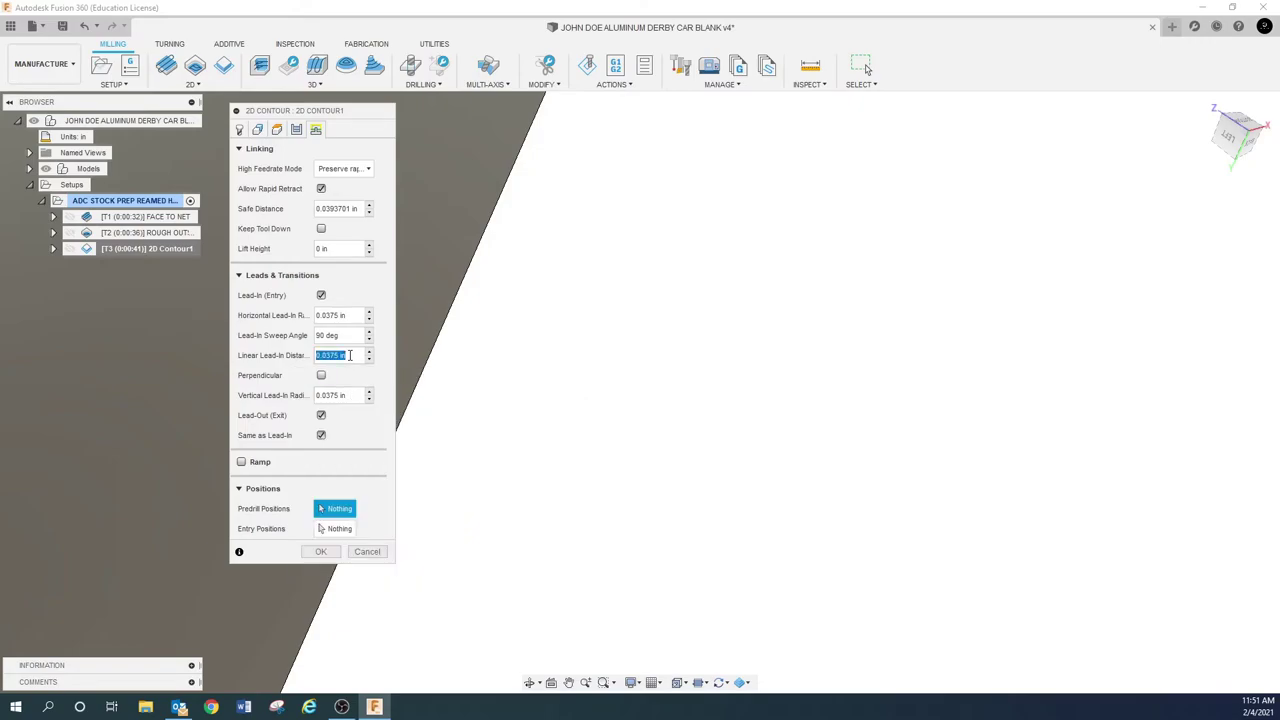
{"action": "key", "text": "BackSpace"}
{"action": "type", "text": "5"}
{"action": "key", "text": "Return"}
{"action": "scroll", "coordinate": [348, 354], "scroll_direction": "up", "scroll_amount": 5}
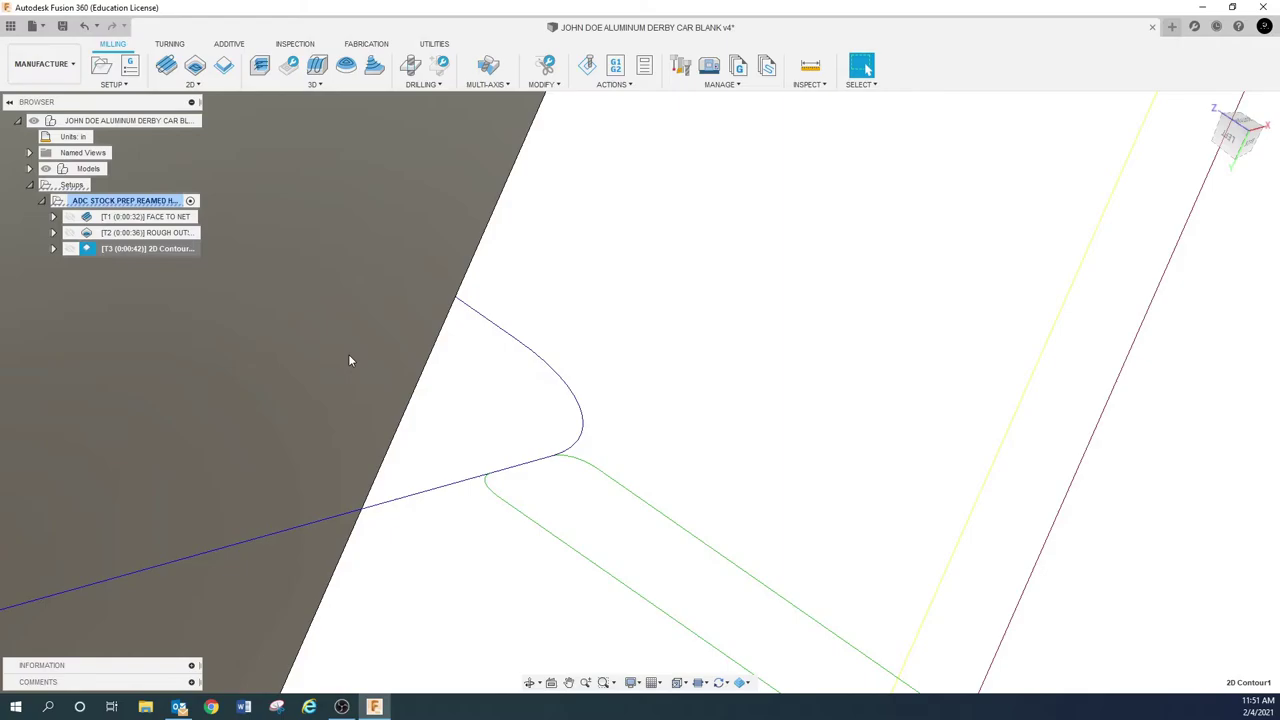
{"action": "left_click", "coordinate": [570, 682]}
{"action": "left_click_drag", "start_coordinate": [634, 607], "coordinate": [466, 451]}
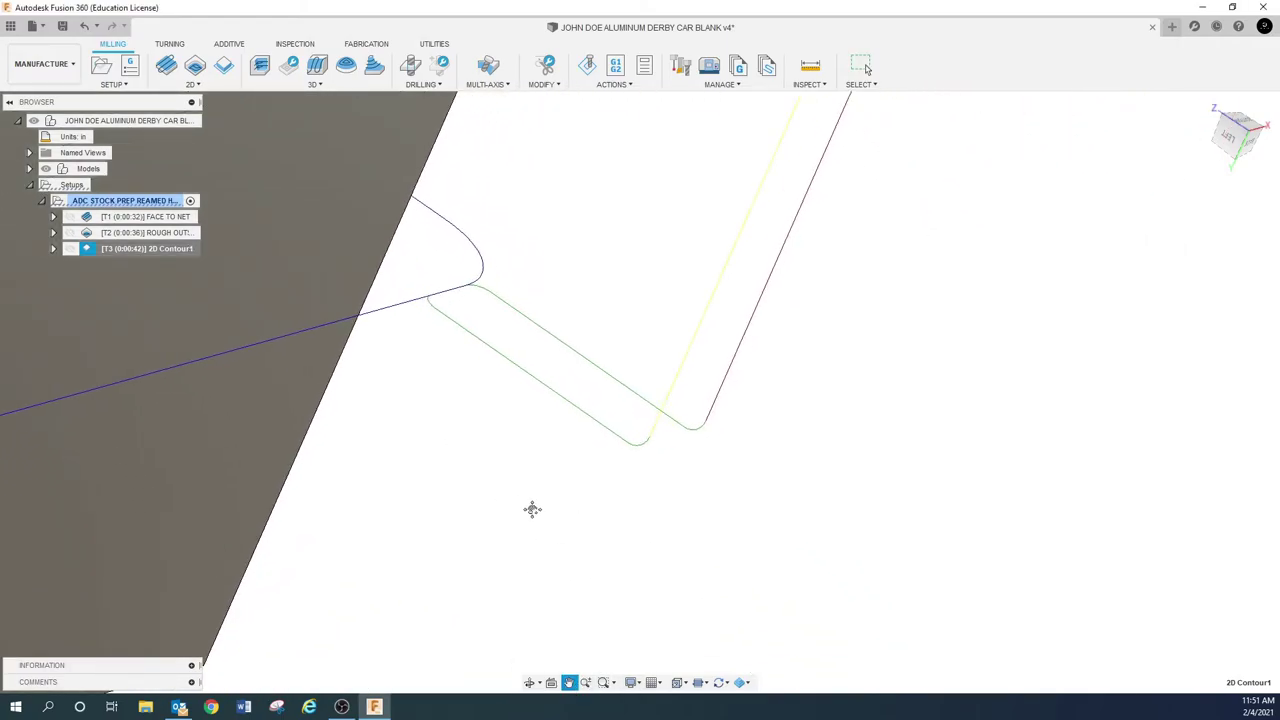
{"action": "mouse_move", "coordinate": [531, 509]}
{"action": "middle_mouse_down", "text": "shift"}
{"action": "mouse_move", "coordinate": [591, 506]}
{"action": "mouse_move", "coordinate": [543, 511]}
{"action": "middle_mouse_up", "text": "shift"}
{"action": "key", "text": "Escape"}
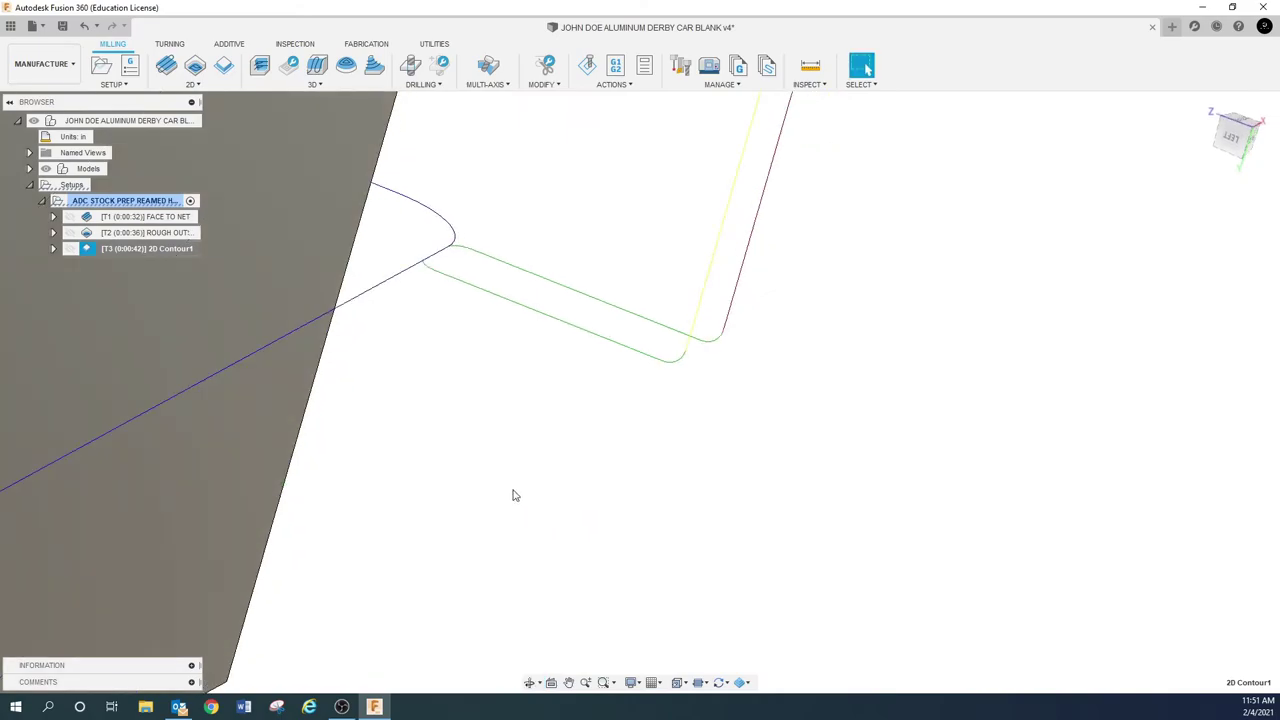
Restore the 2D contour's linear lead-in distance to 0.0375 in and accept the operation.
{"action": "left_click", "coordinate": [156, 249]}
{"action": "right_click", "coordinate": [156, 249]}
{"action": "left_click", "coordinate": [207, 260]}
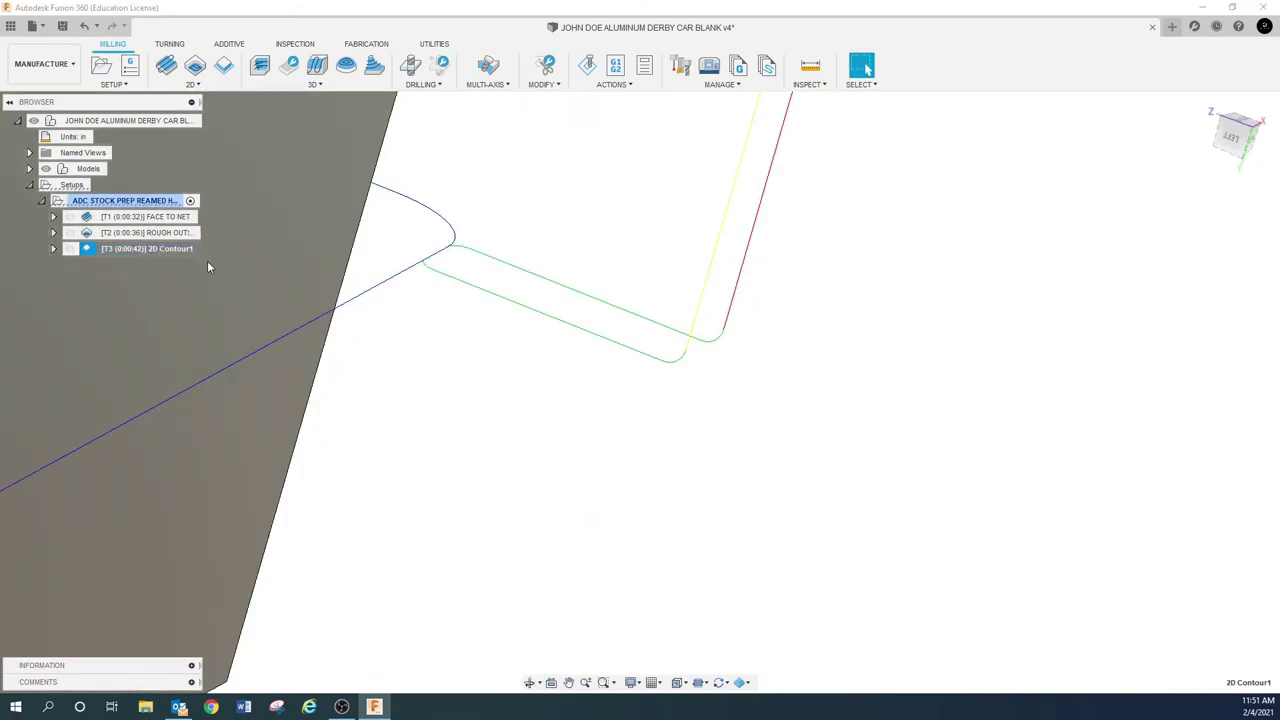
{"action": "left_click", "coordinate": [315, 132]}
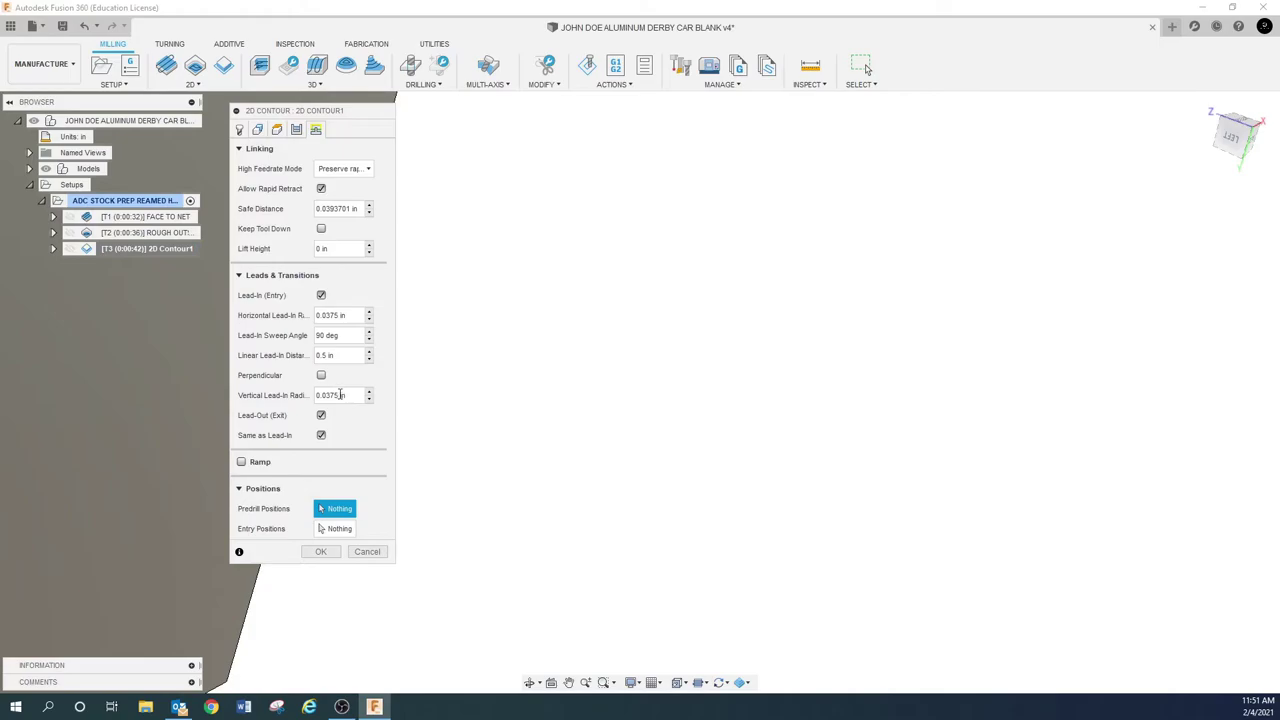
{"action": "type", "text": "0375"}
{"action": "key", "text": "Return"}
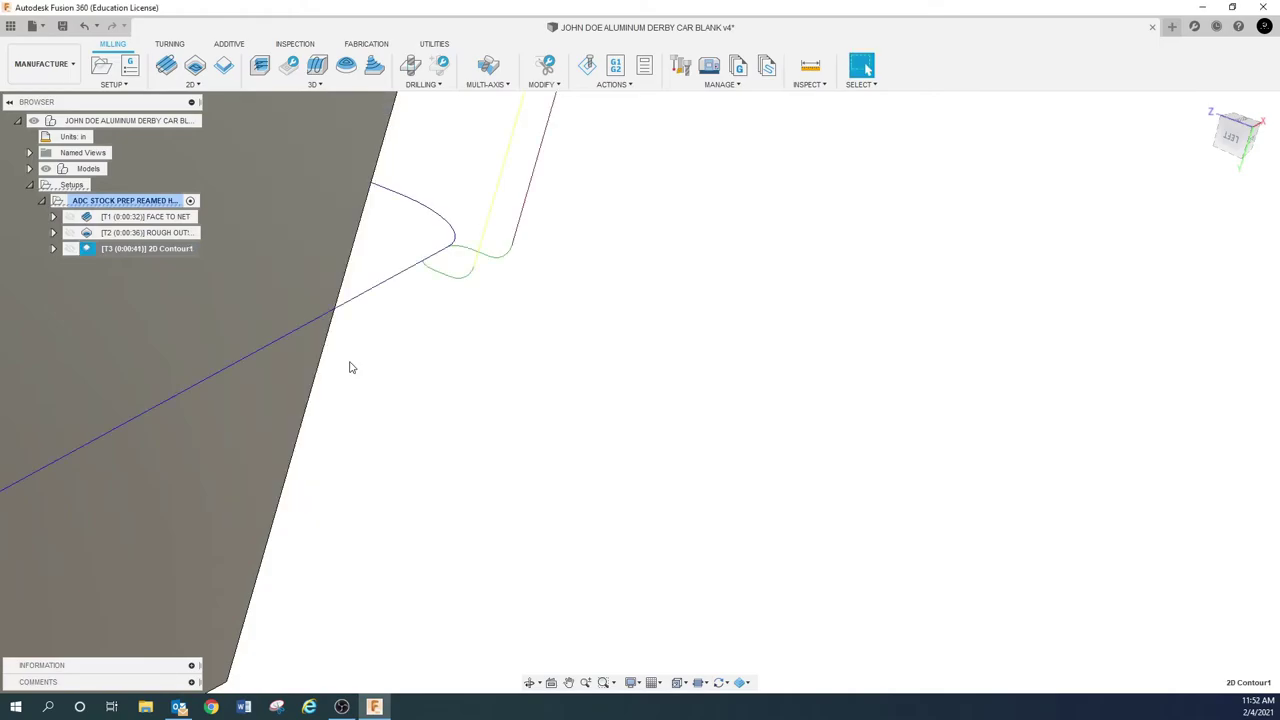
Set the 2D contour's entry position at the near corner where the block's long side meets its short end, and accept the operation.
{"action": "right_click", "coordinate": [166, 247]}
{"action": "left_click", "coordinate": [198, 256]}
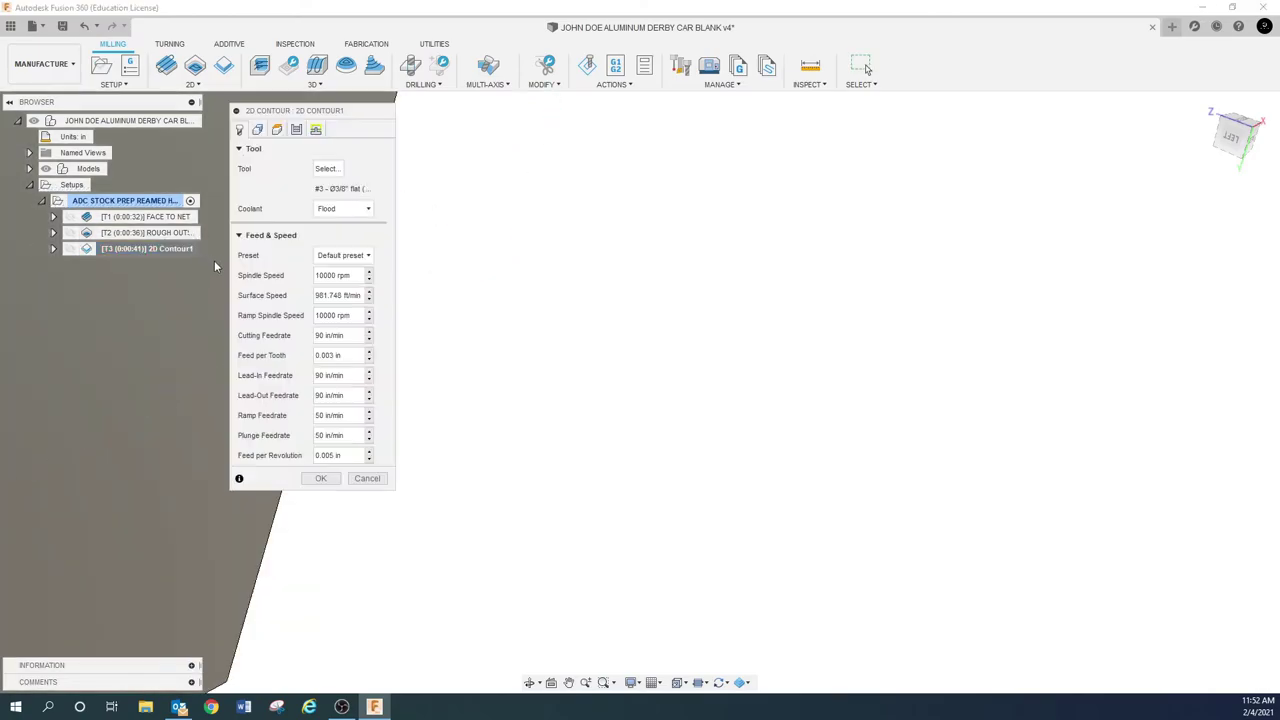
{"action": "left_click", "coordinate": [316, 129]}
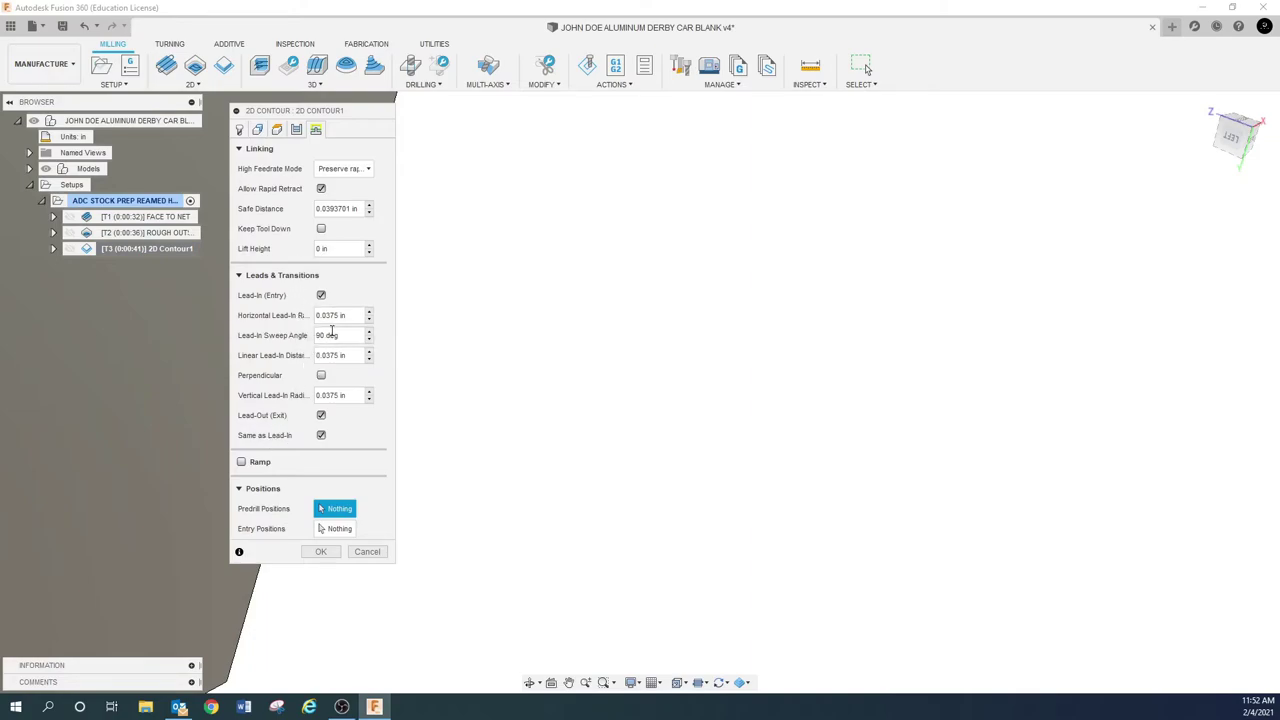
{"action": "mouse_move", "coordinate": [345, 336]}
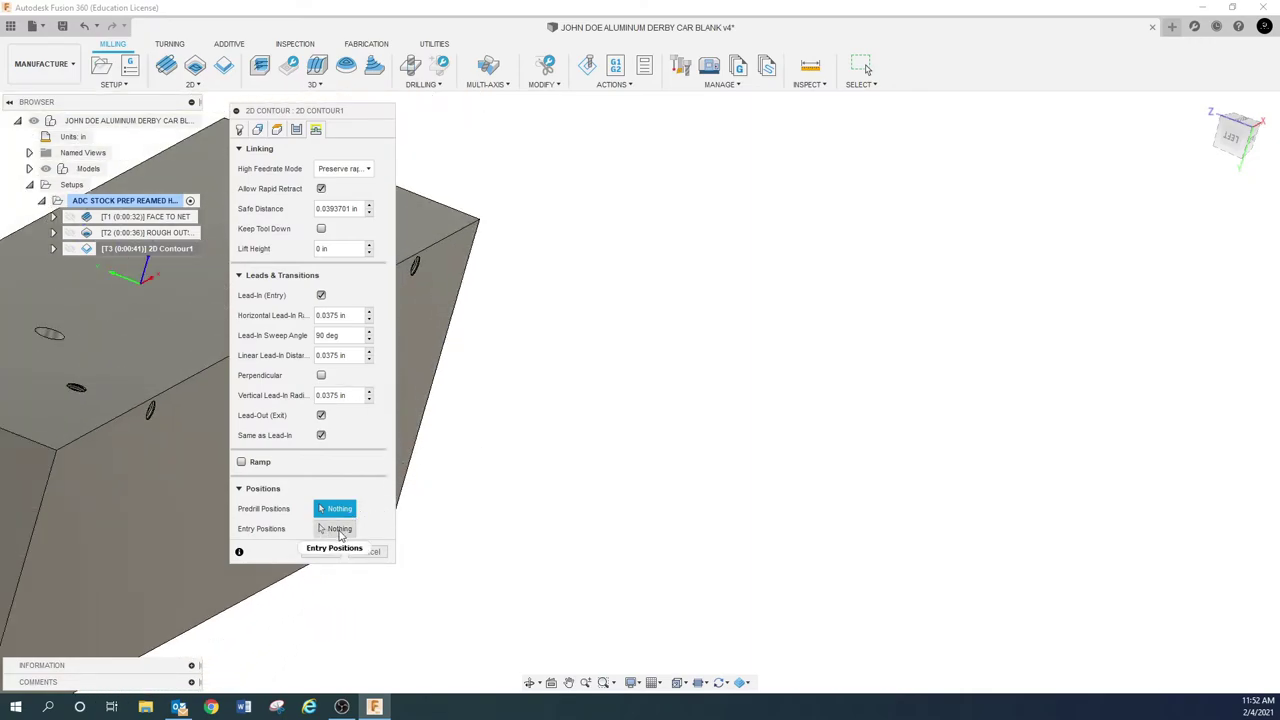
{"action": "left_click", "coordinate": [336, 530]}
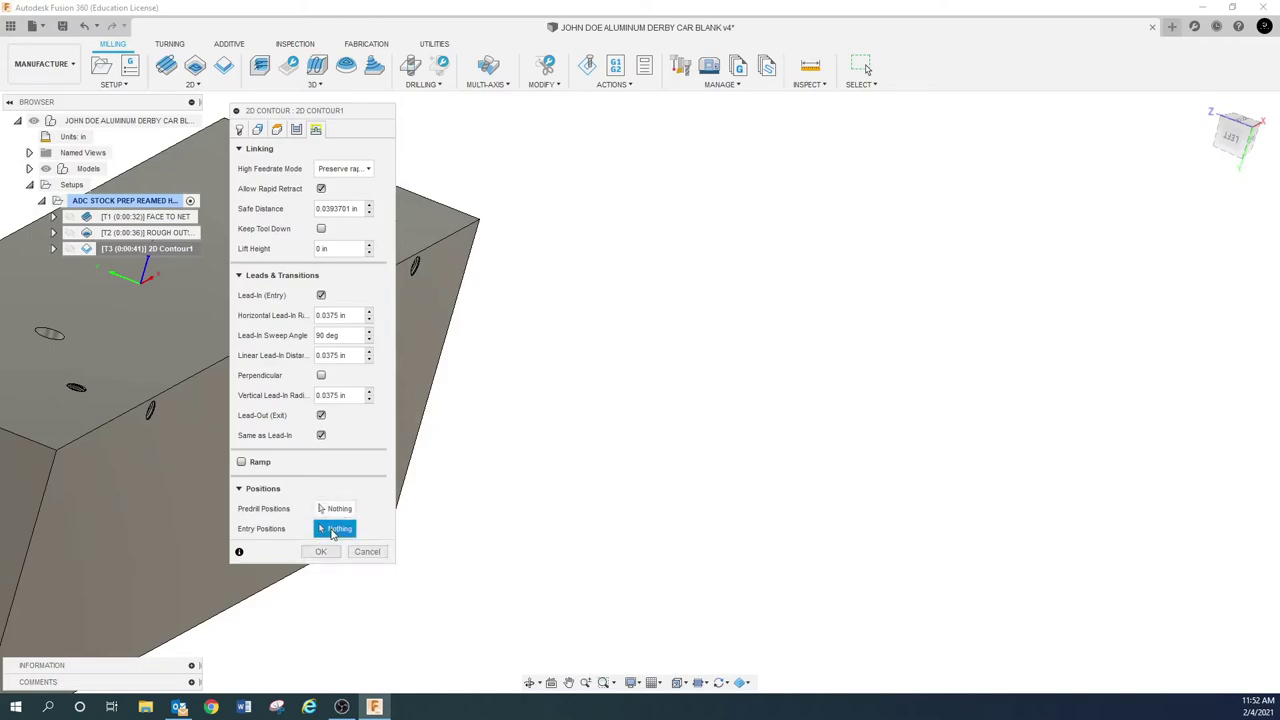
{"action": "left_click", "coordinate": [56, 457]}
{"action": "left_click", "coordinate": [320, 551]}
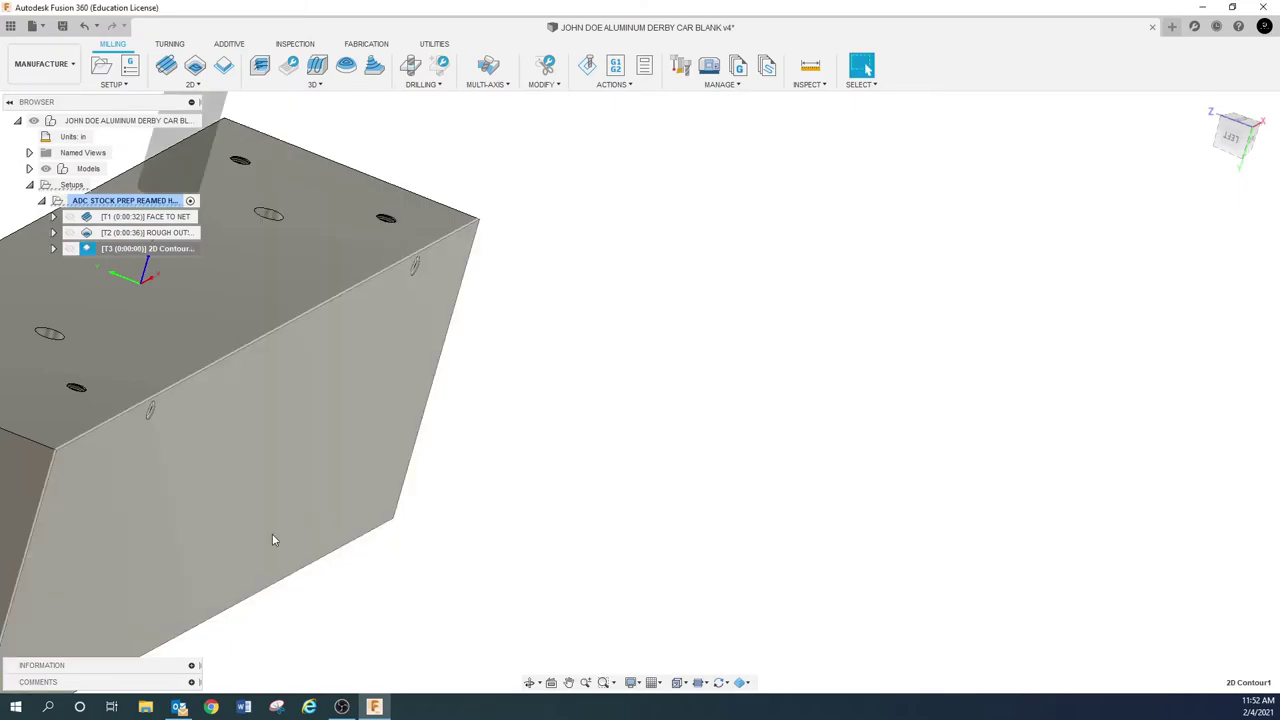
Examine the 2D contour toolpath's entry and exit moves around the block's near corner.
{"action": "middle_click_drag", "start_coordinate": [182, 511], "coordinate": [166, 566], "text": "shift"}
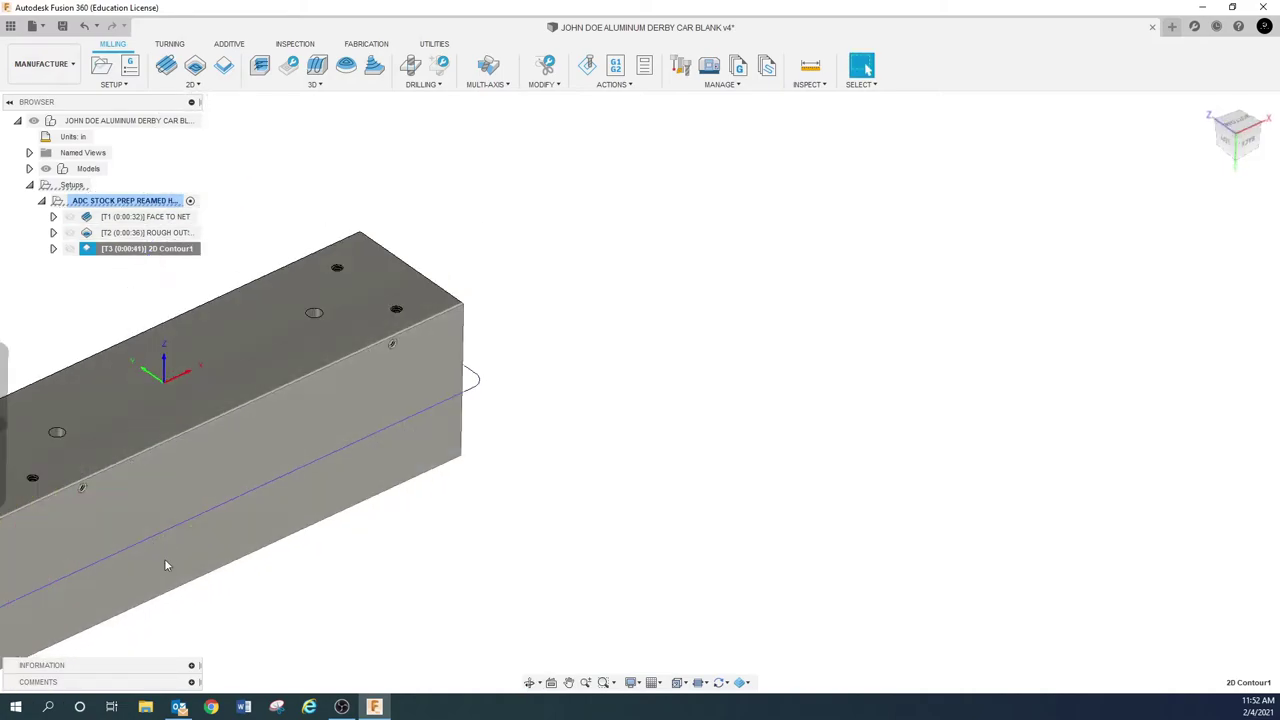
{"action": "left_click", "coordinate": [569, 682]}
{"action": "left_click_drag", "start_coordinate": [471, 585], "coordinate": [728, 471]}
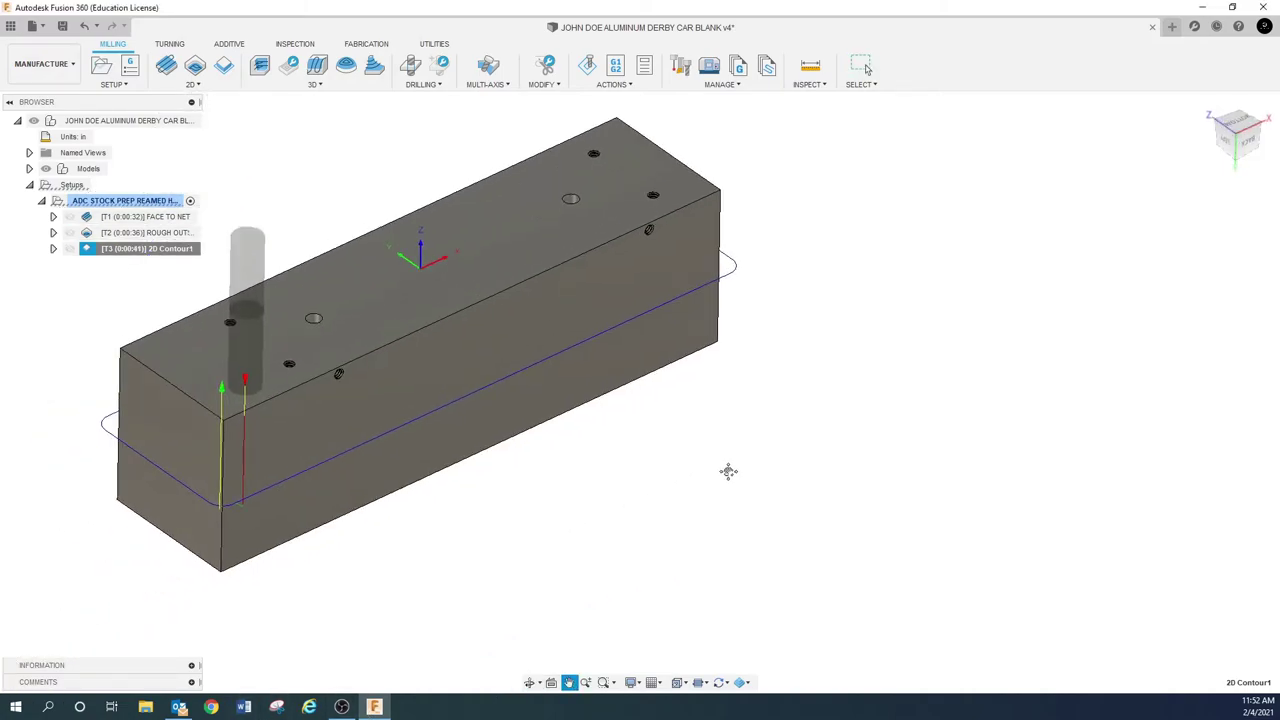
{"action": "scroll", "coordinate": [600, 465], "scroll_direction": "up", "scroll_amount": 5}
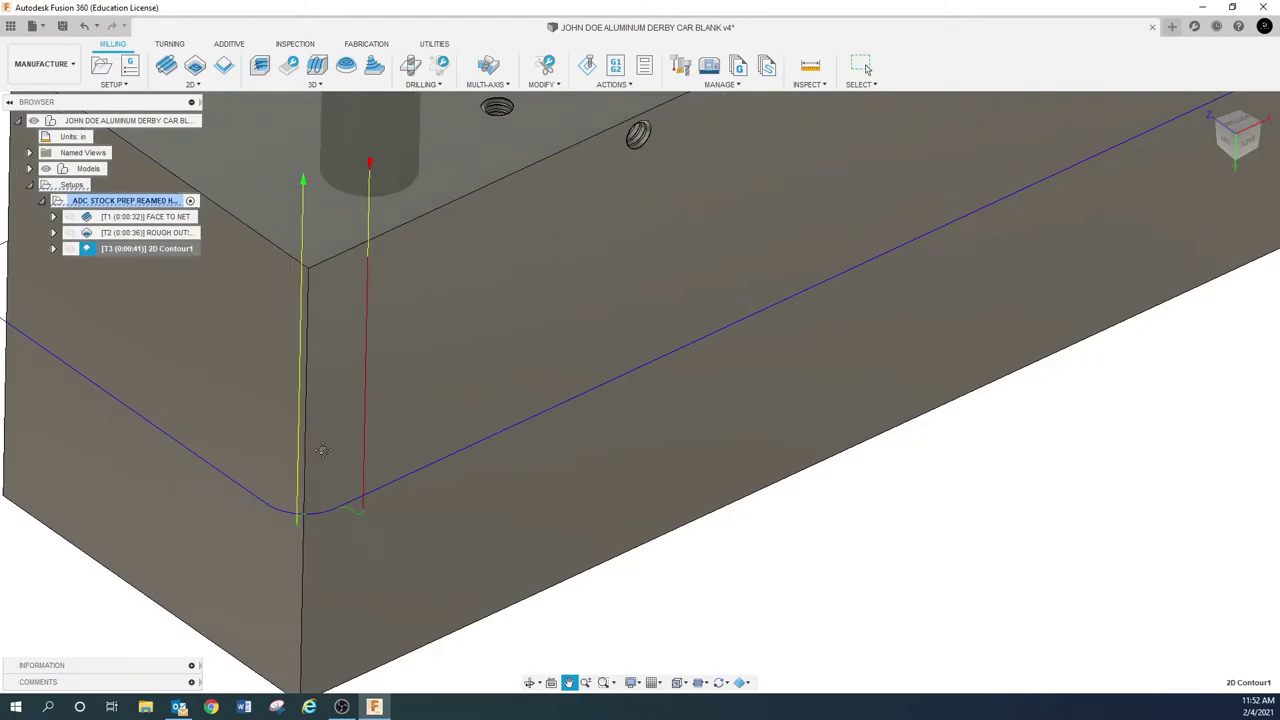
{"action": "key", "text": "Escape"}
{"action": "middle_click_drag", "start_coordinate": [323, 450], "coordinate": [325, 413], "text": "shift"}
{"action": "scroll", "coordinate": [302, 514], "scroll_direction": "up", "scroll_amount": 6}
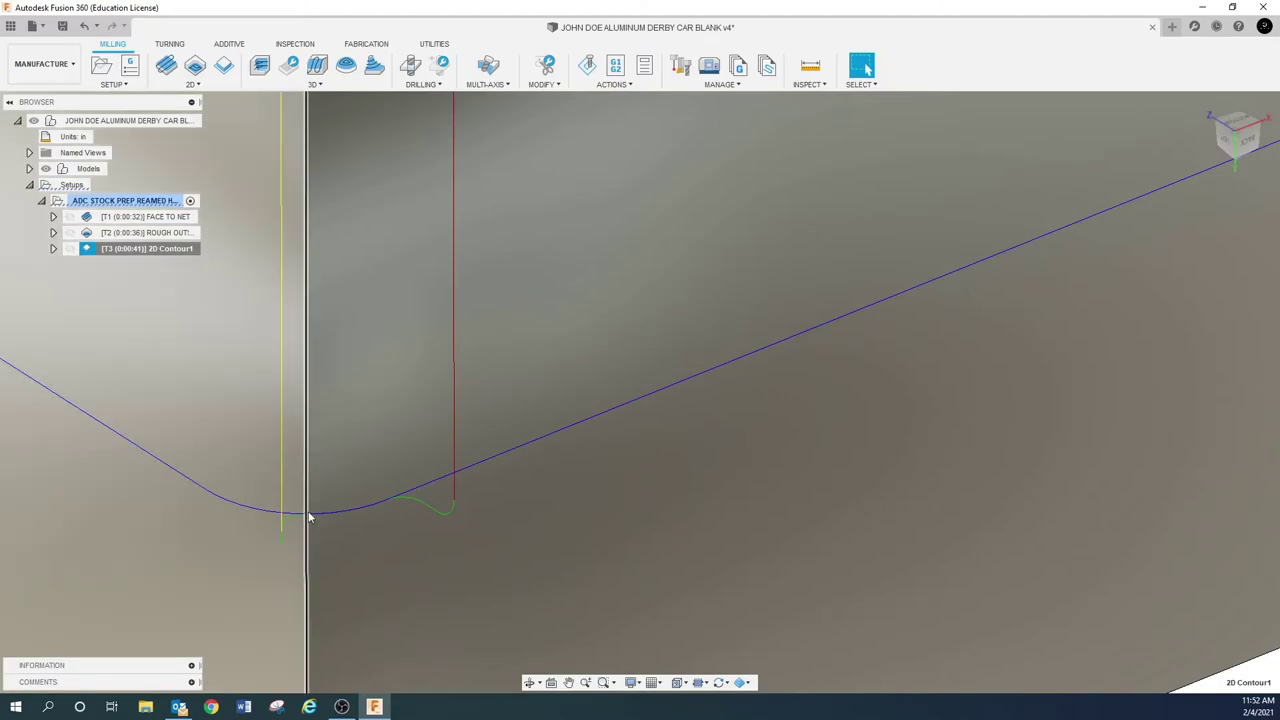
{"action": "scroll", "coordinate": [300, 513], "scroll_direction": "down", "scroll_amount": 6}
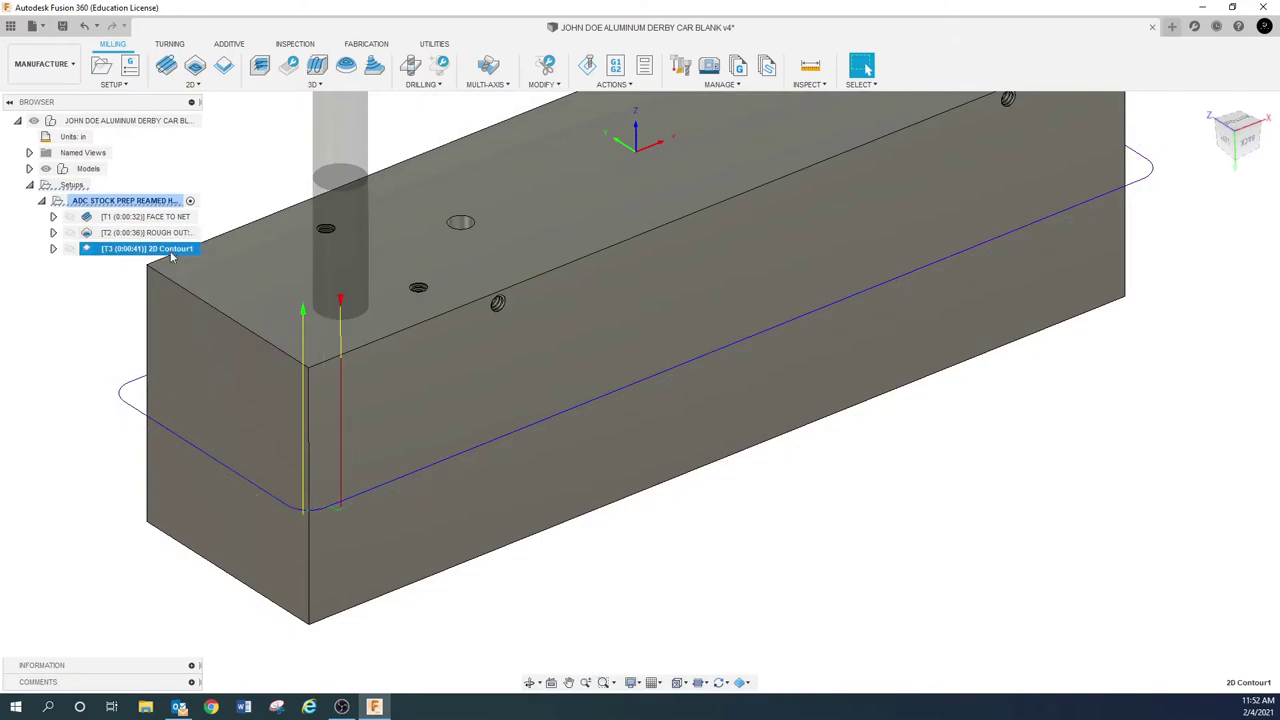
Replace the 2D contour's entry position with a point along the upper edge of the block's short end and accept the operation.
{"action": "right_click", "coordinate": [205, 266]}
{"action": "key", "text": "Escape"}
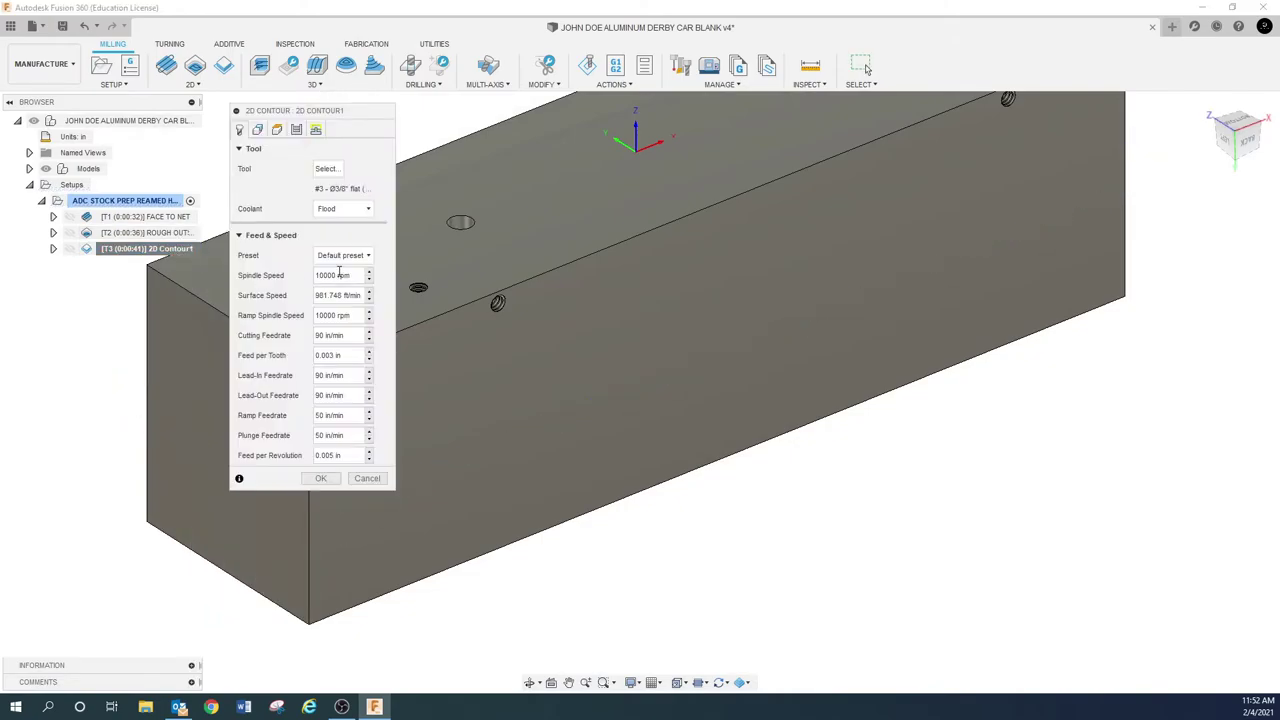
{"action": "left_click", "coordinate": [296, 130]}
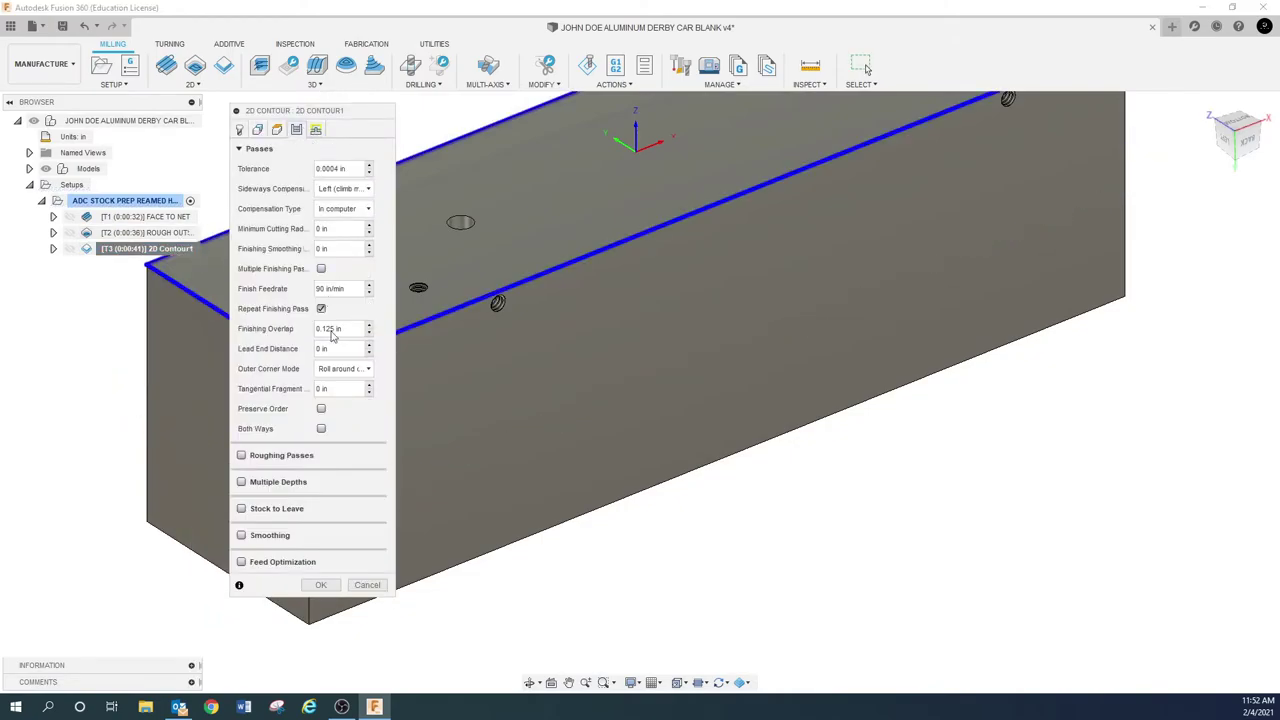
{"action": "left_click", "coordinate": [316, 130]}
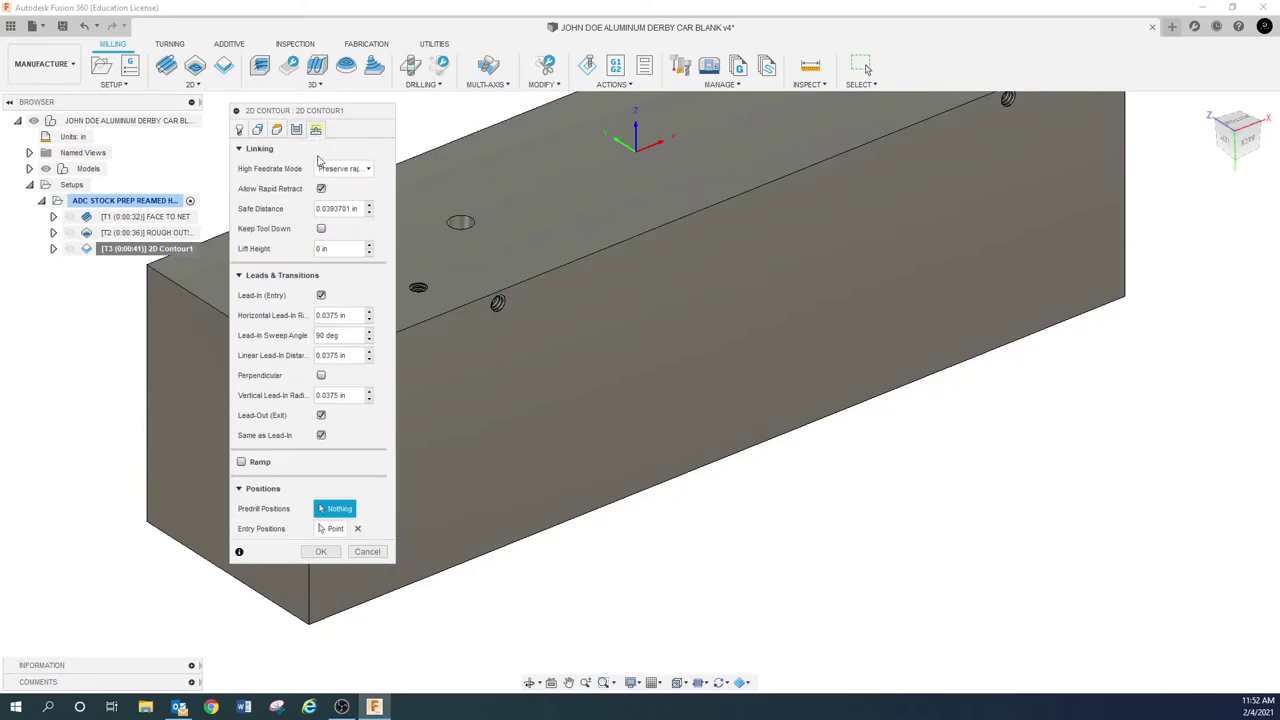
{"action": "left_click", "coordinate": [333, 531]}
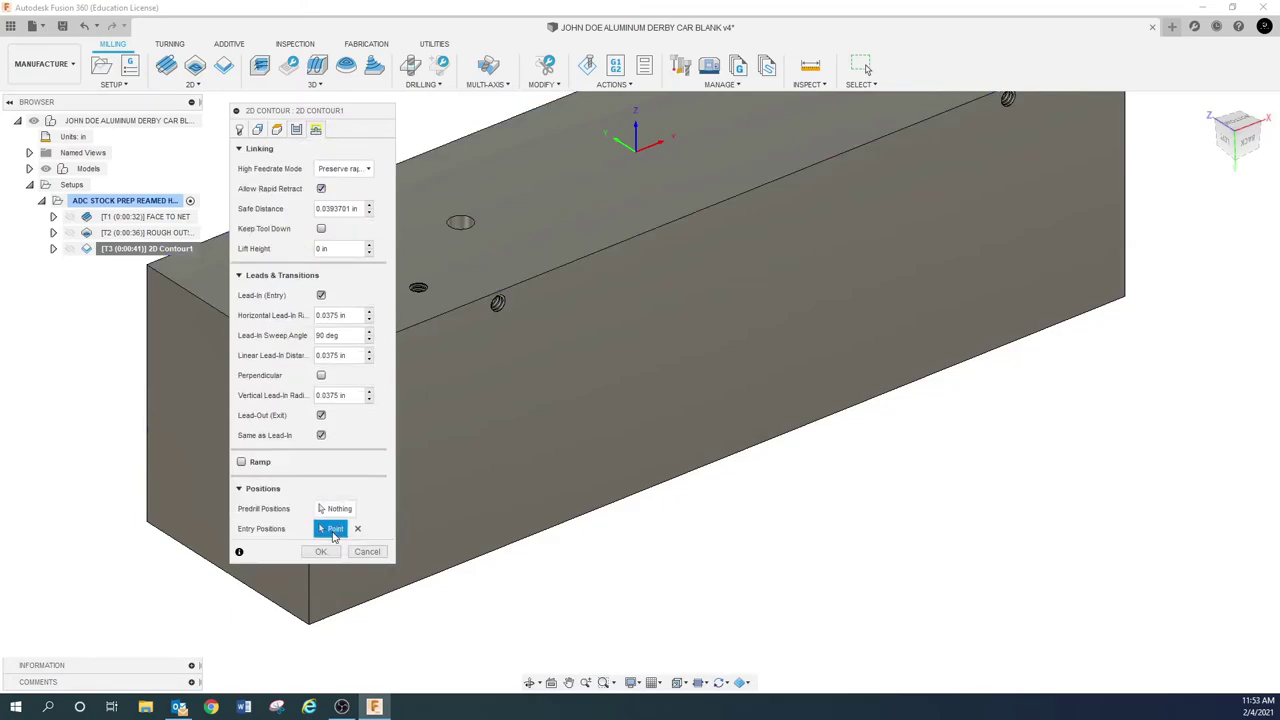
{"action": "left_click", "coordinate": [196, 298]}
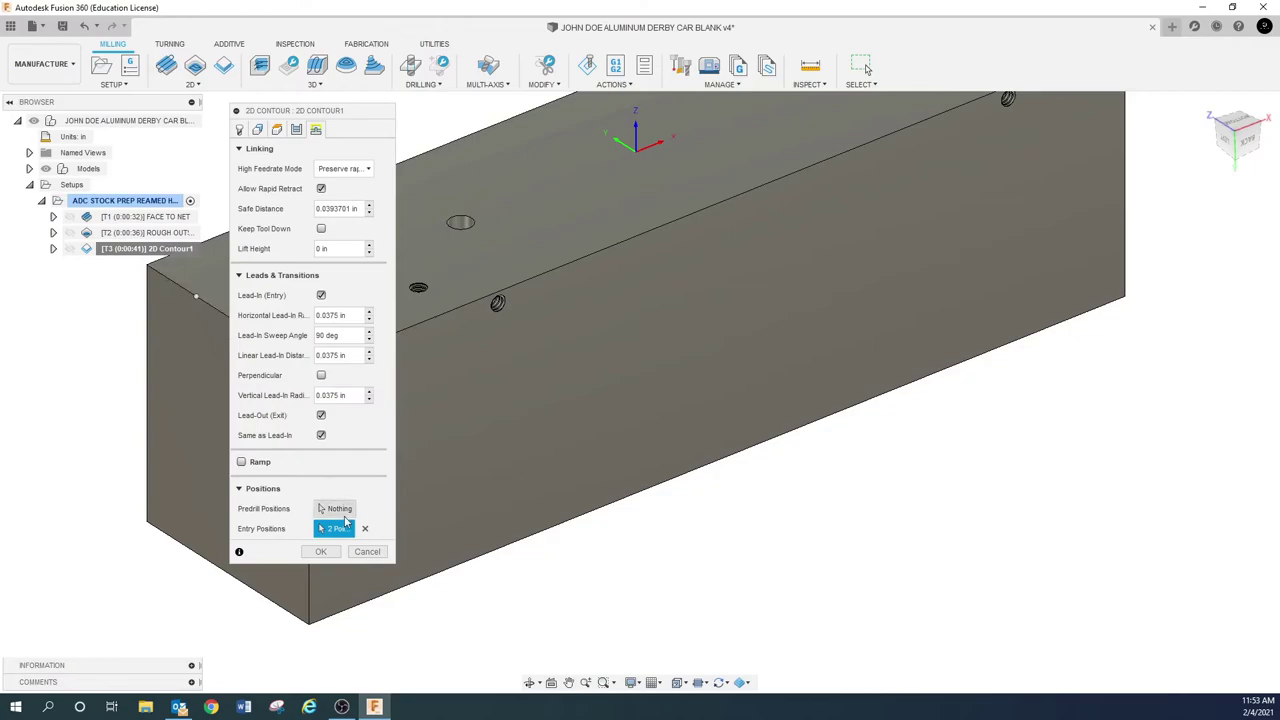
{"action": "left_click", "coordinate": [366, 529]}
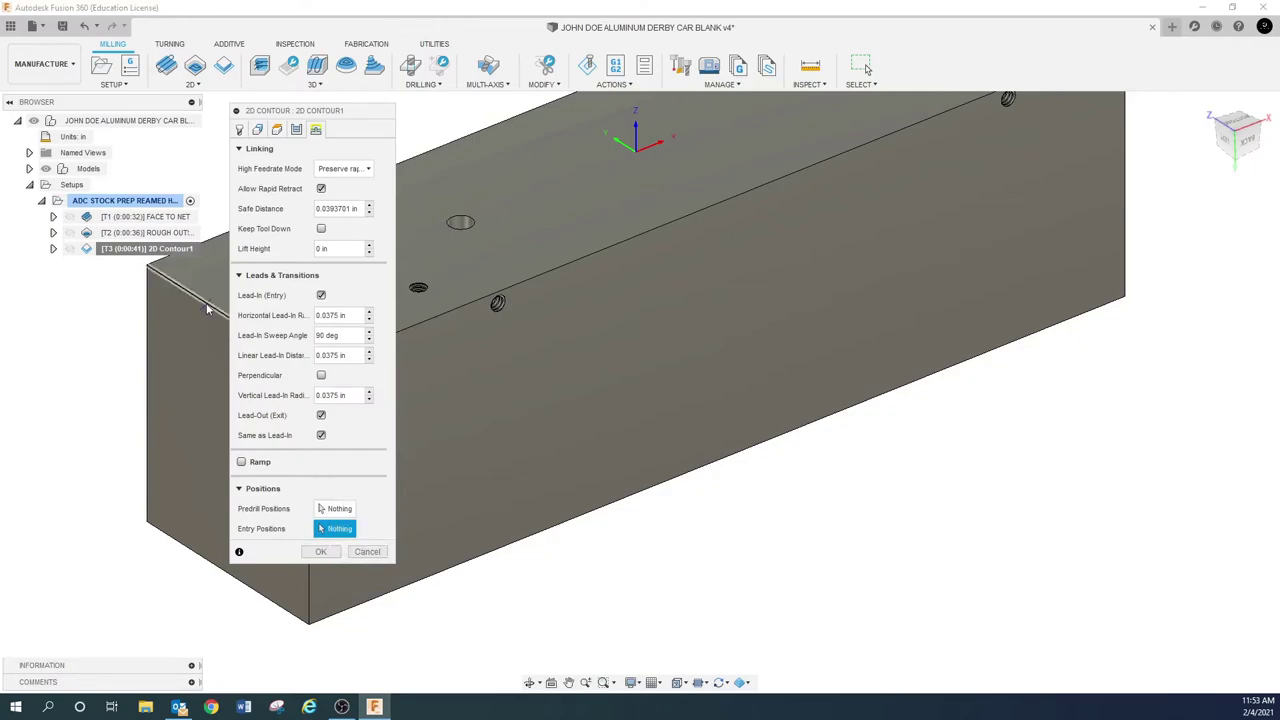
{"action": "left_click", "coordinate": [206, 302]}
{"action": "left_click", "coordinate": [322, 552]}
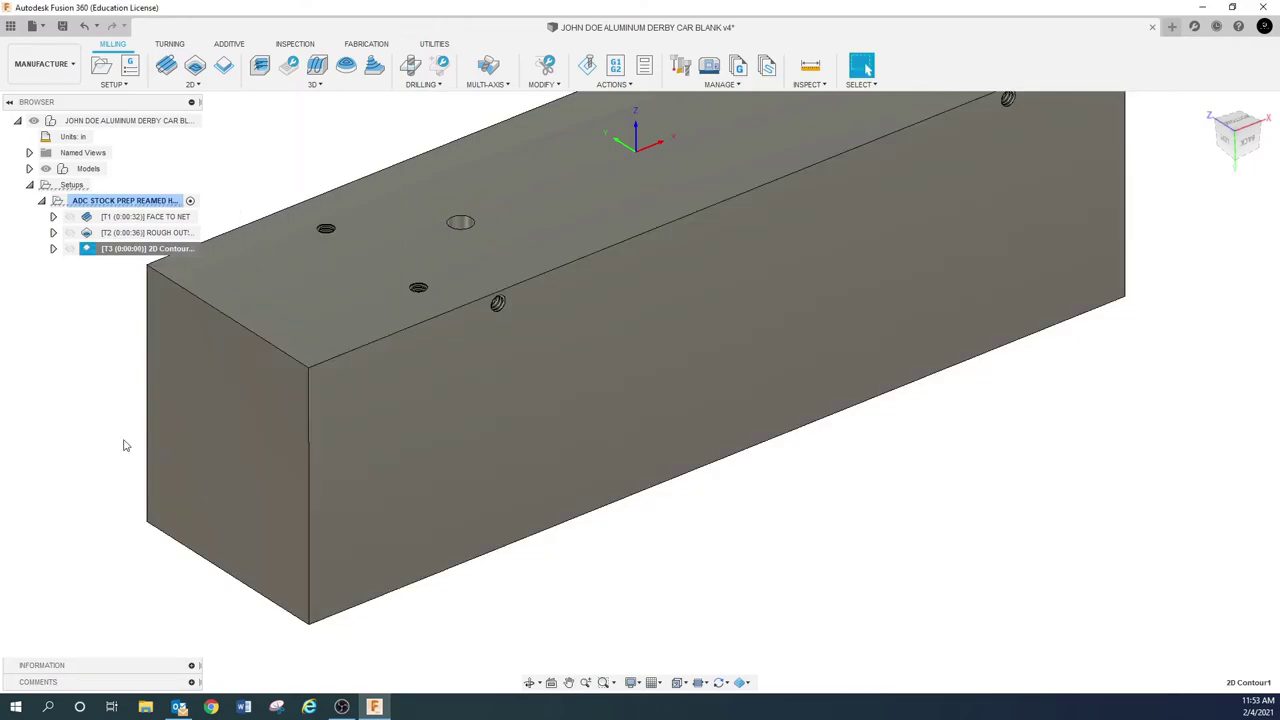
{"action": "scroll", "coordinate": [110, 410], "scroll_direction": "down", "scroll_amount": 2}
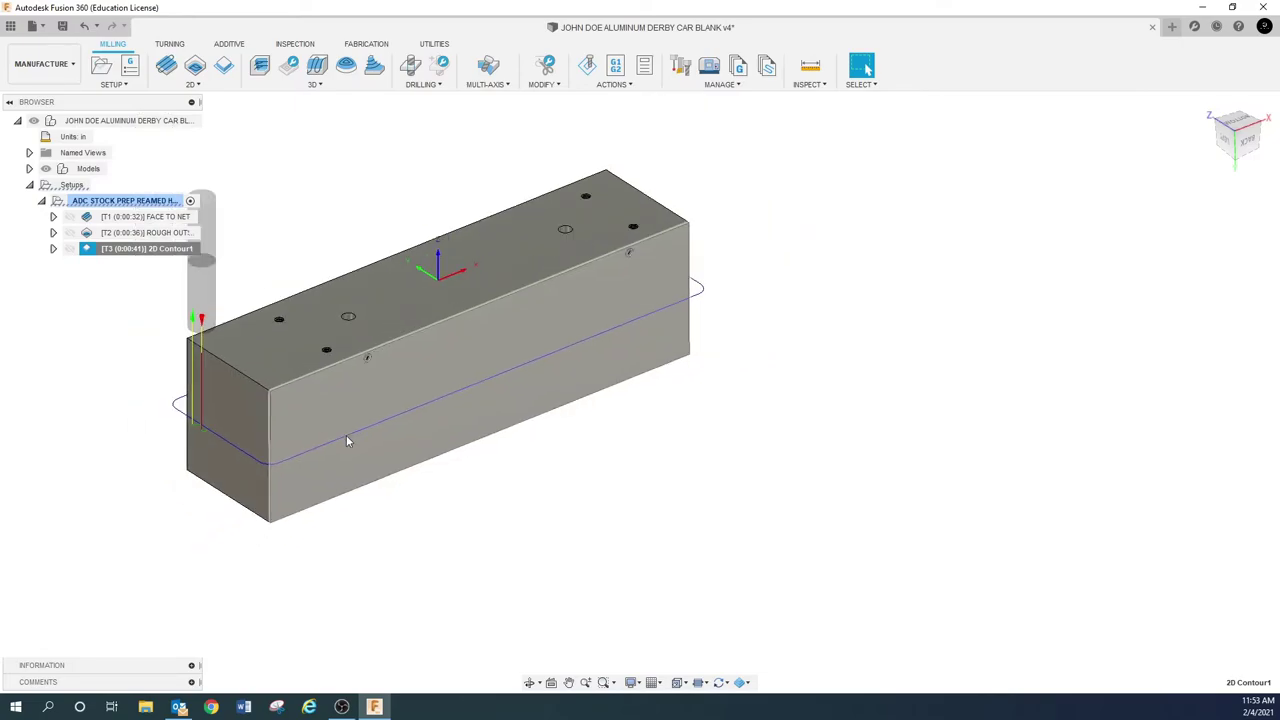
{"action": "middle_click_drag", "start_coordinate": [357, 441], "coordinate": [177, 458], "text": "shift"}
Rename the 2D contour operation as FINISH OUTSIDE COMP ME, ending with a row of exclamation marks.
{"action": "left_click", "coordinate": [138, 348]}
{"action": "left_click", "coordinate": [166, 250]}
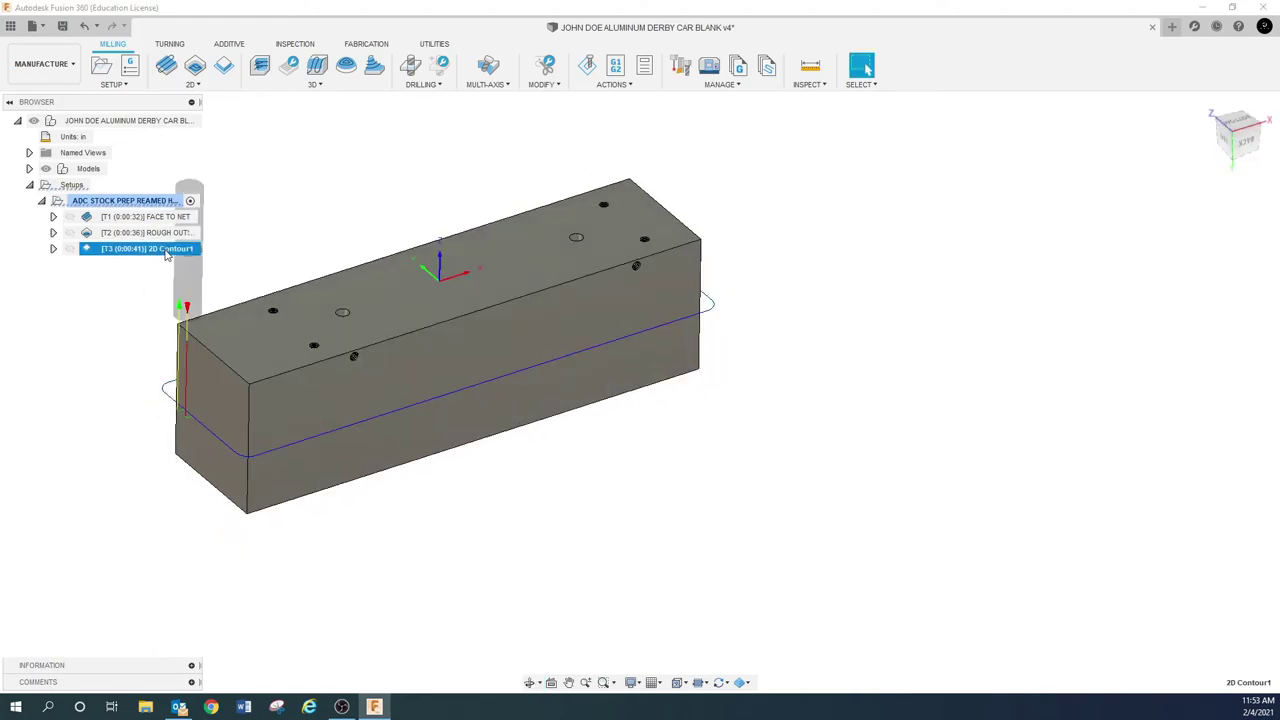
{"action": "left_click", "coordinate": [170, 250]}
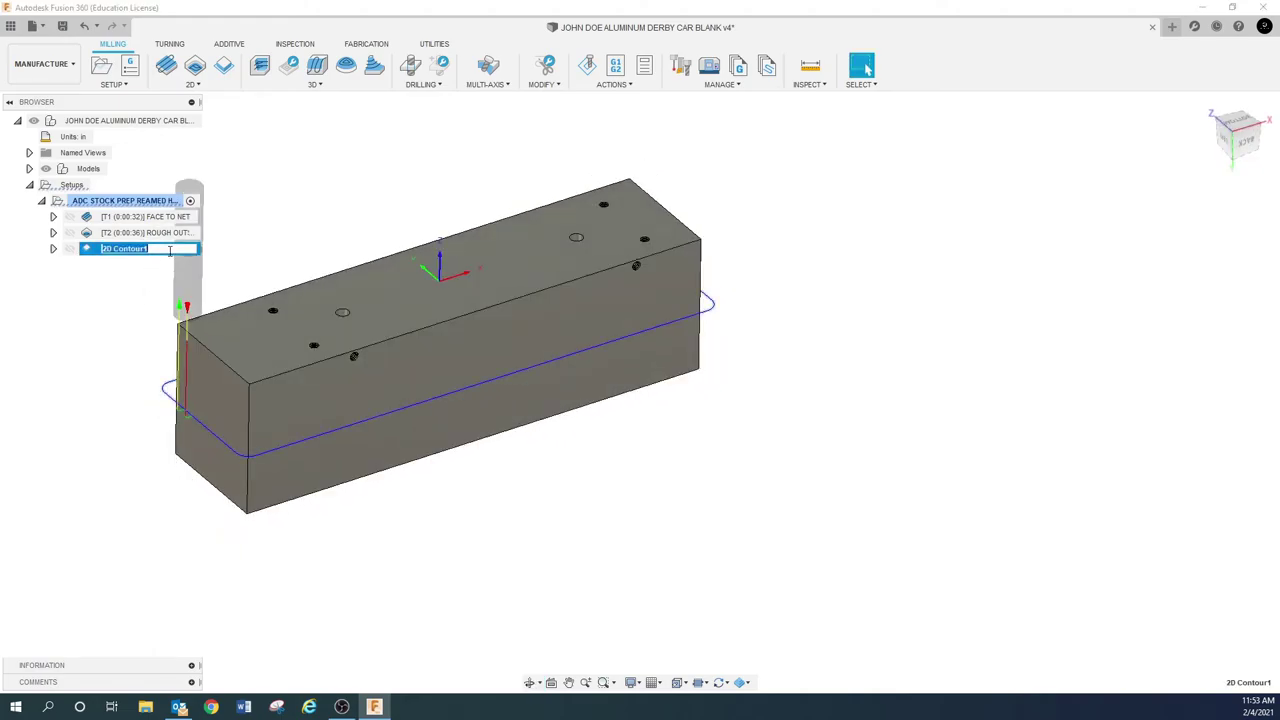
{"action": "type", "text": "FINISH OUT..."}
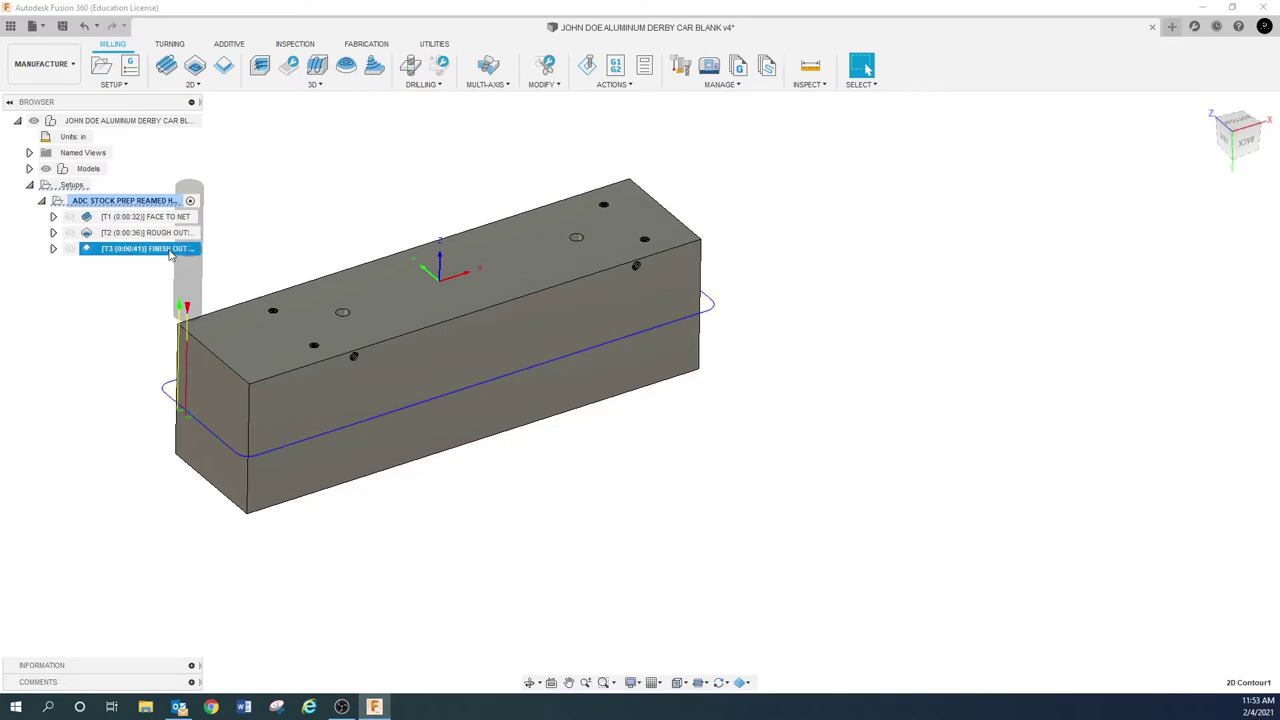
{"action": "left_click", "coordinate": [155, 292]}
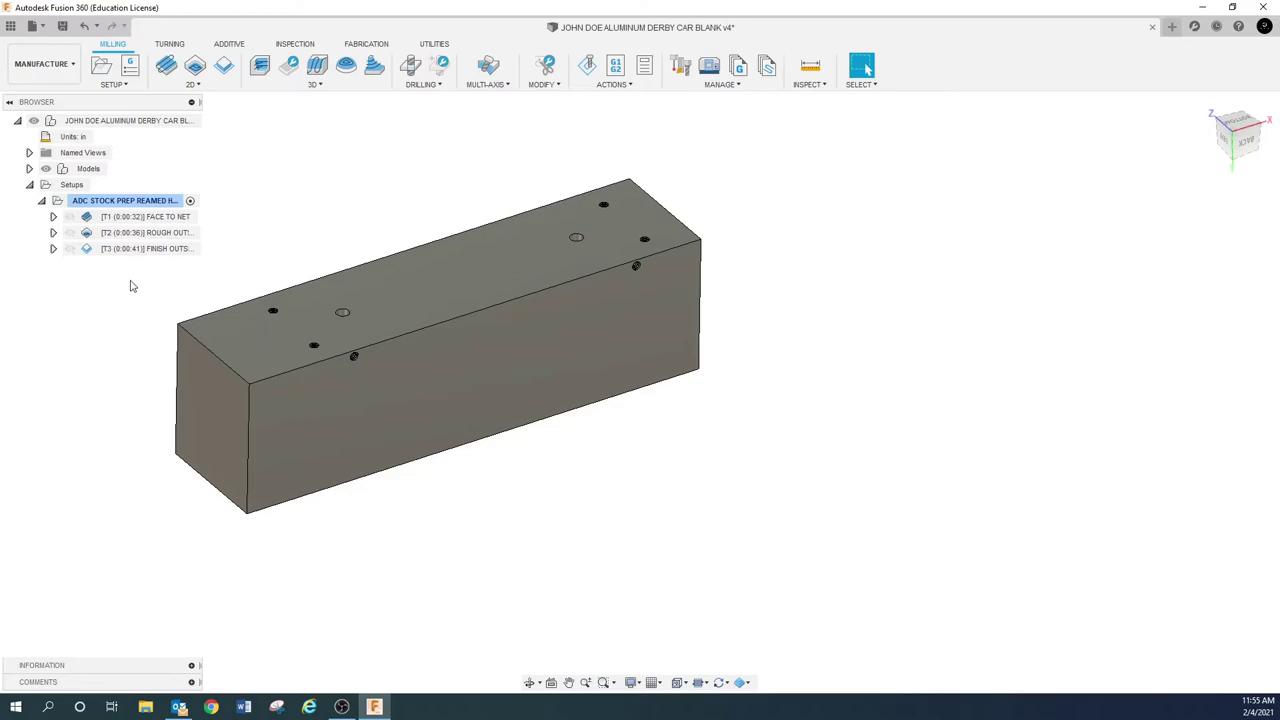
Create a derived 2D Contour operation from the finish outside operation.
{"action": "scroll", "coordinate": [234, 380], "scroll_direction": "up", "scroll_amount": 2}
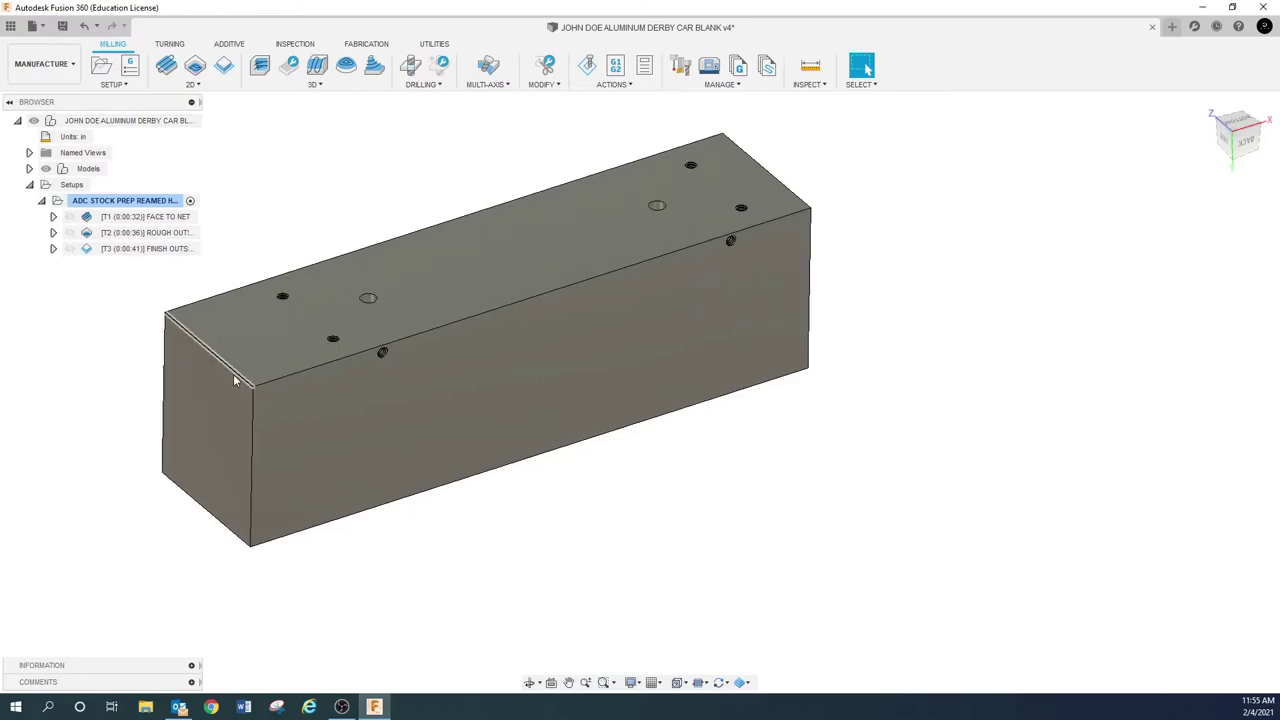
{"action": "scroll", "coordinate": [234, 378], "scroll_direction": "up", "scroll_amount": 2}
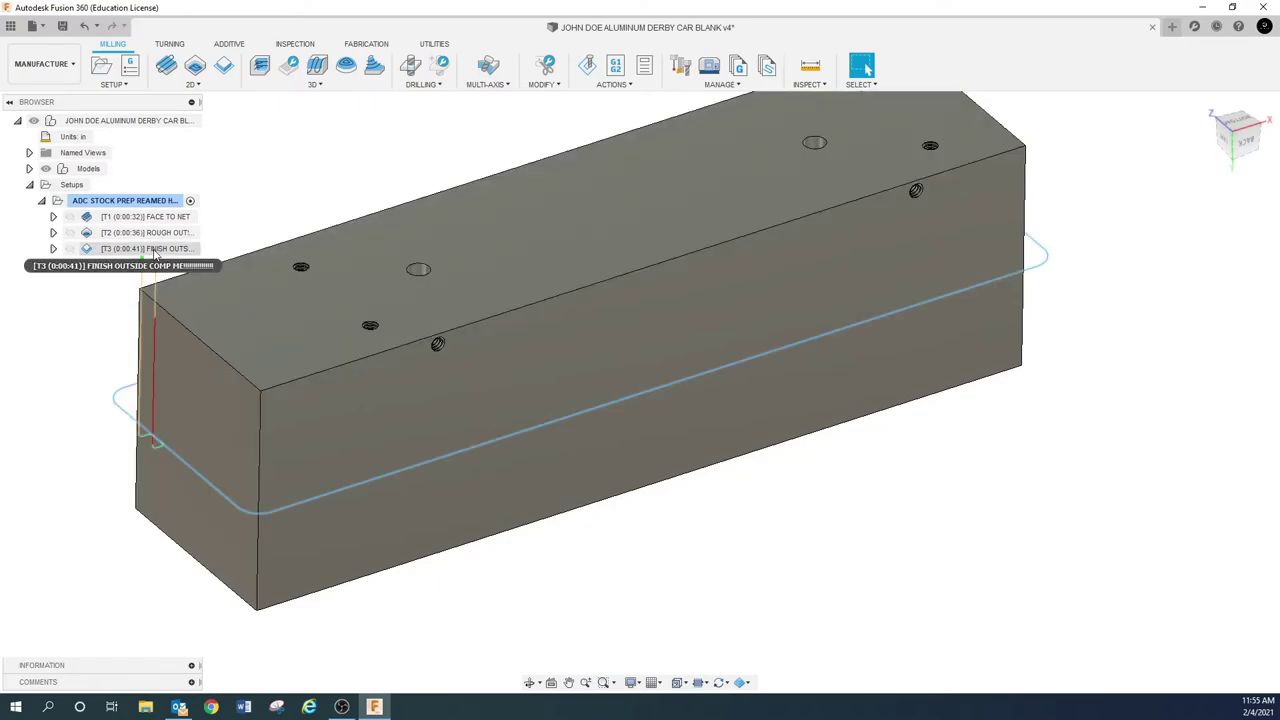
{"action": "right_click", "coordinate": [157, 254]}
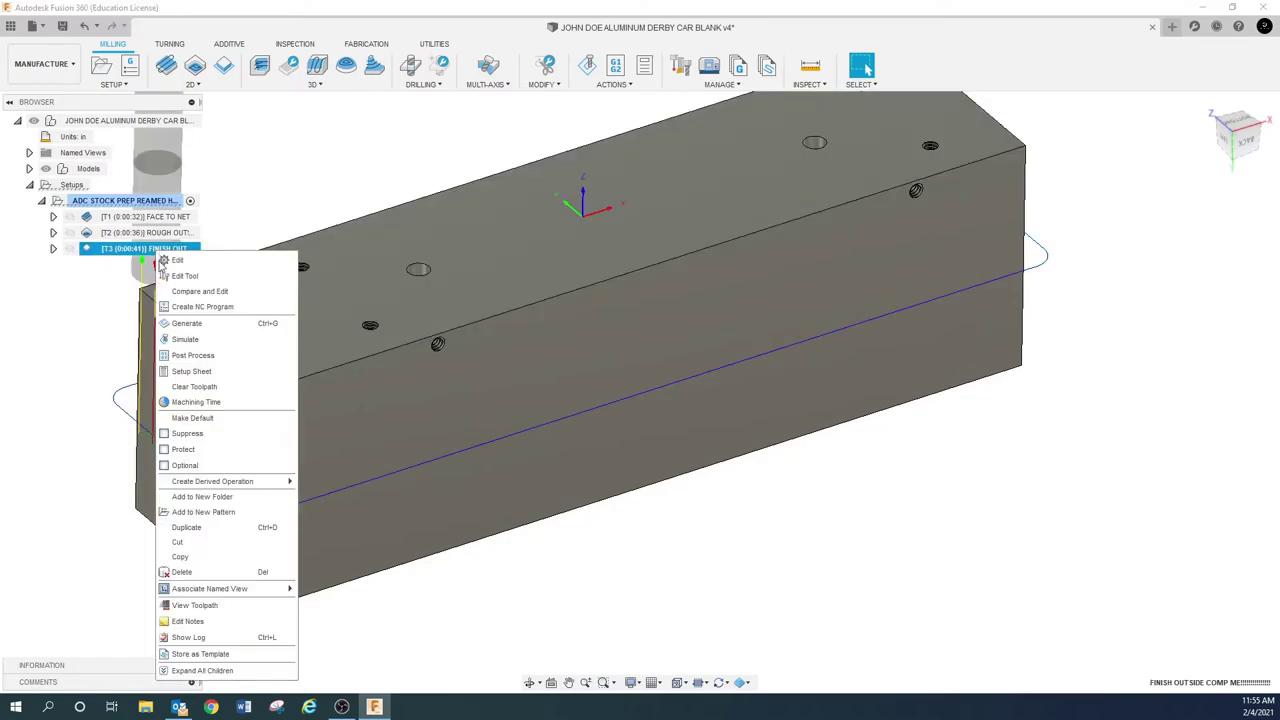
{"action": "mouse_move", "coordinate": [270, 481]}
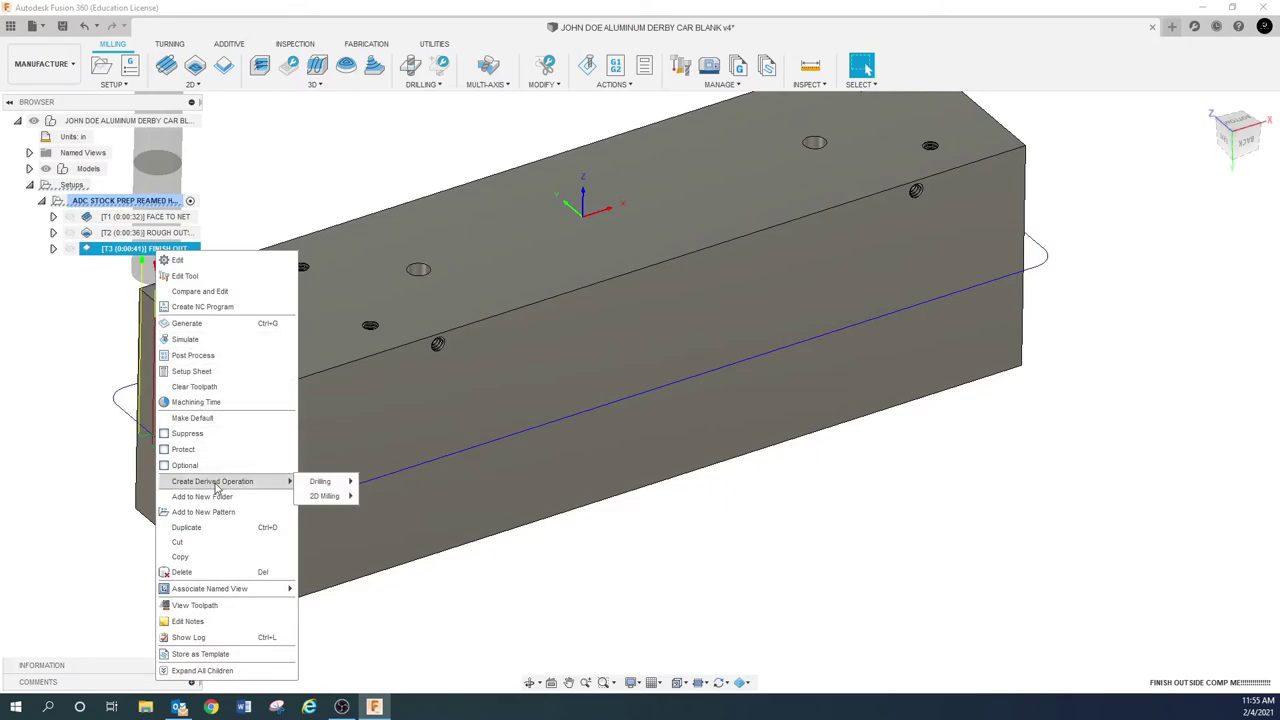
{"action": "mouse_move", "coordinate": [333, 497]}
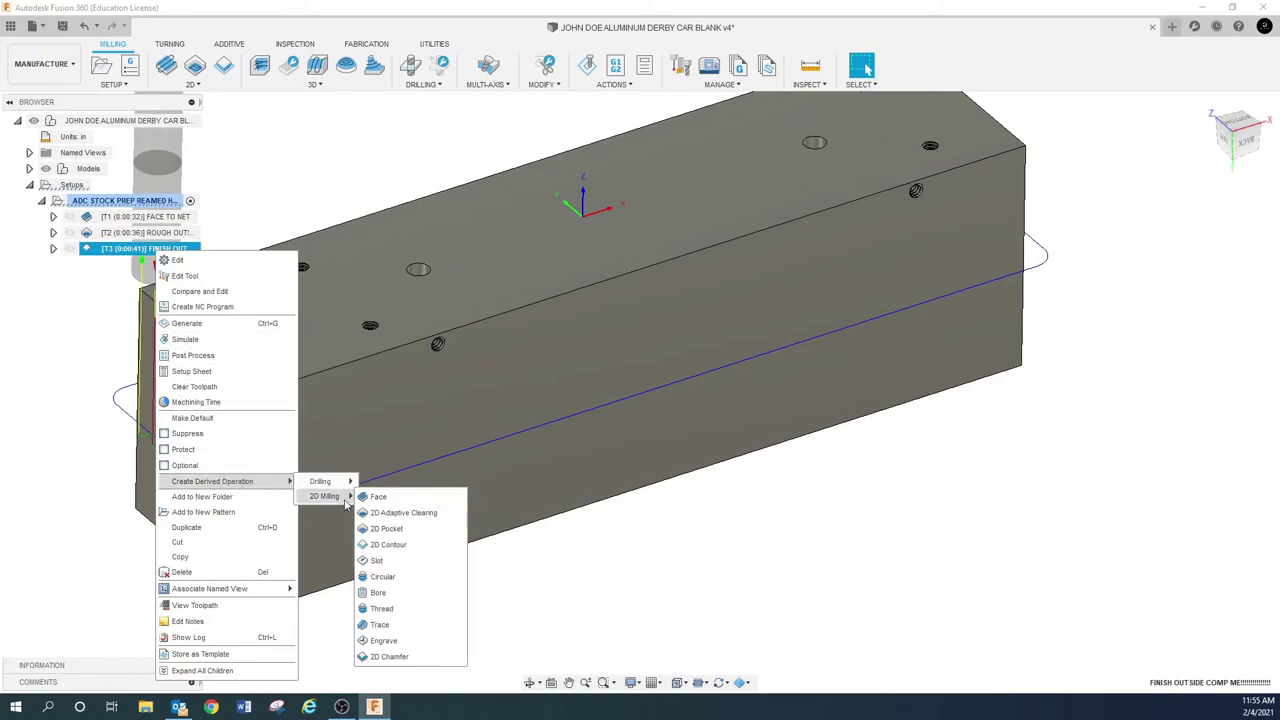
{"action": "left_click", "coordinate": [393, 546]}
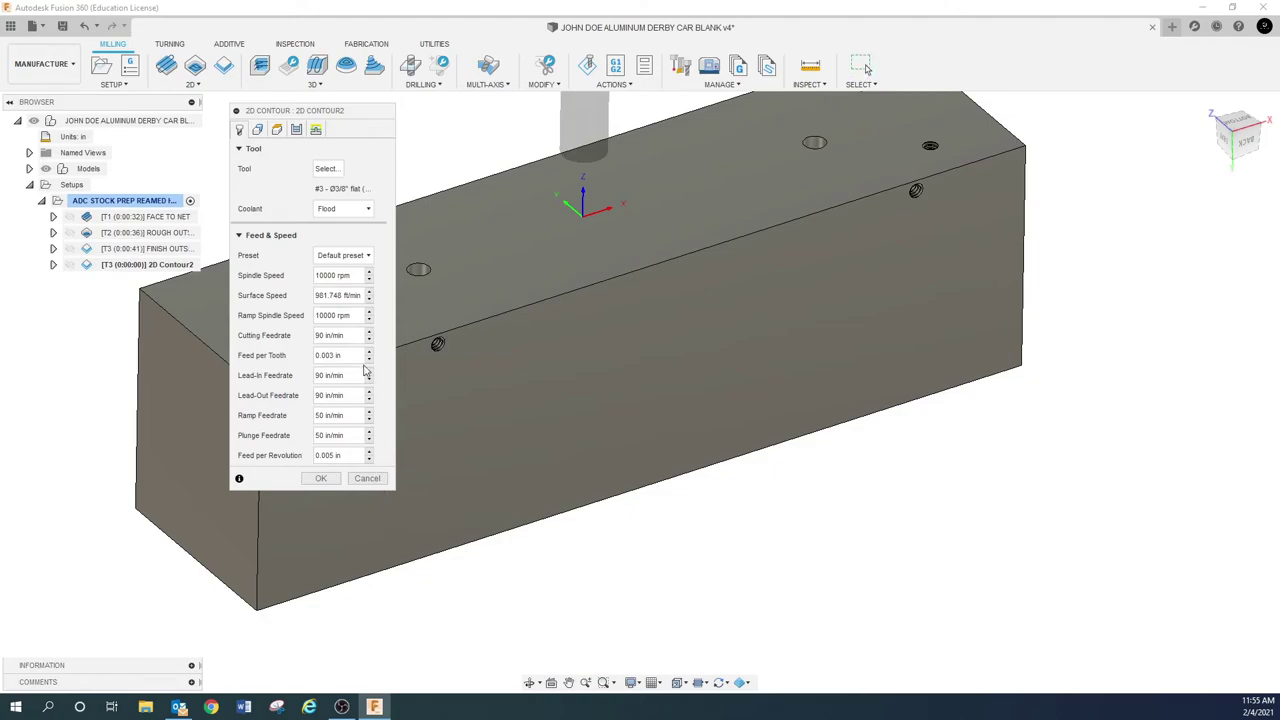
Add a new chamfer mill to the derby car blank document's tool library with the description 1/4" DRILL MILL.
{"action": "left_click", "coordinate": [329, 169]}
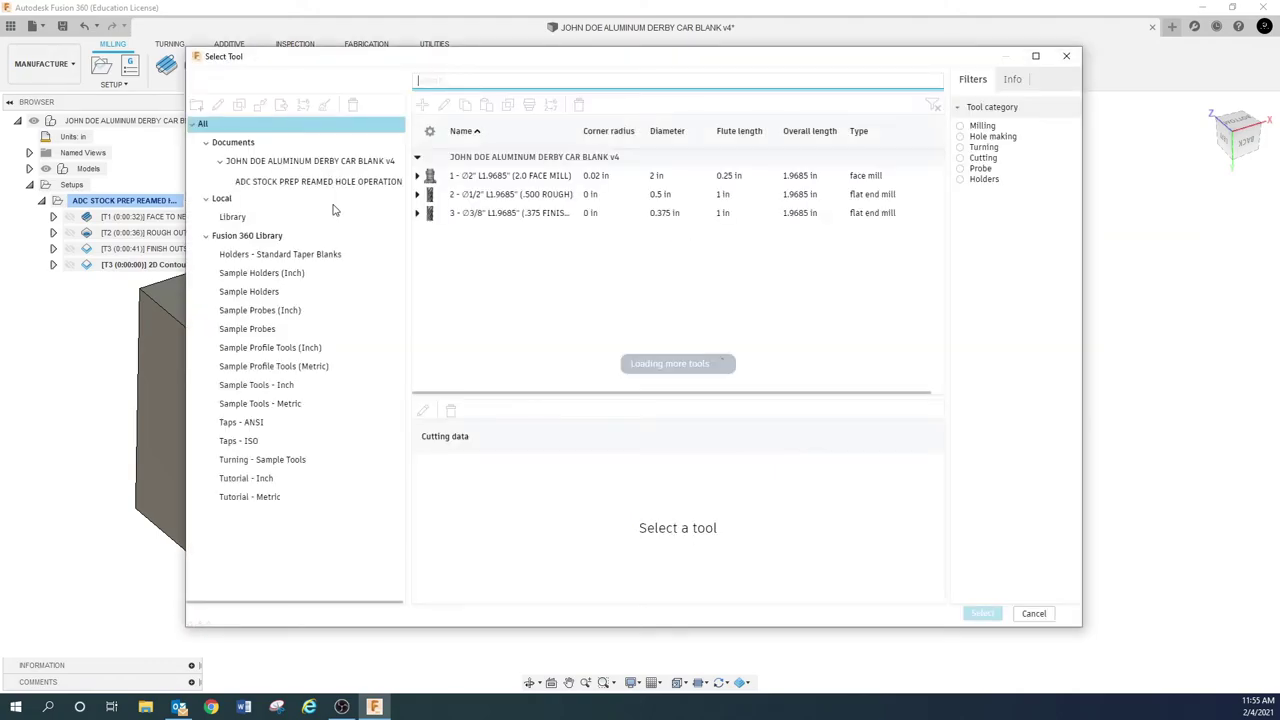
{"action": "left_click", "coordinate": [277, 163]}
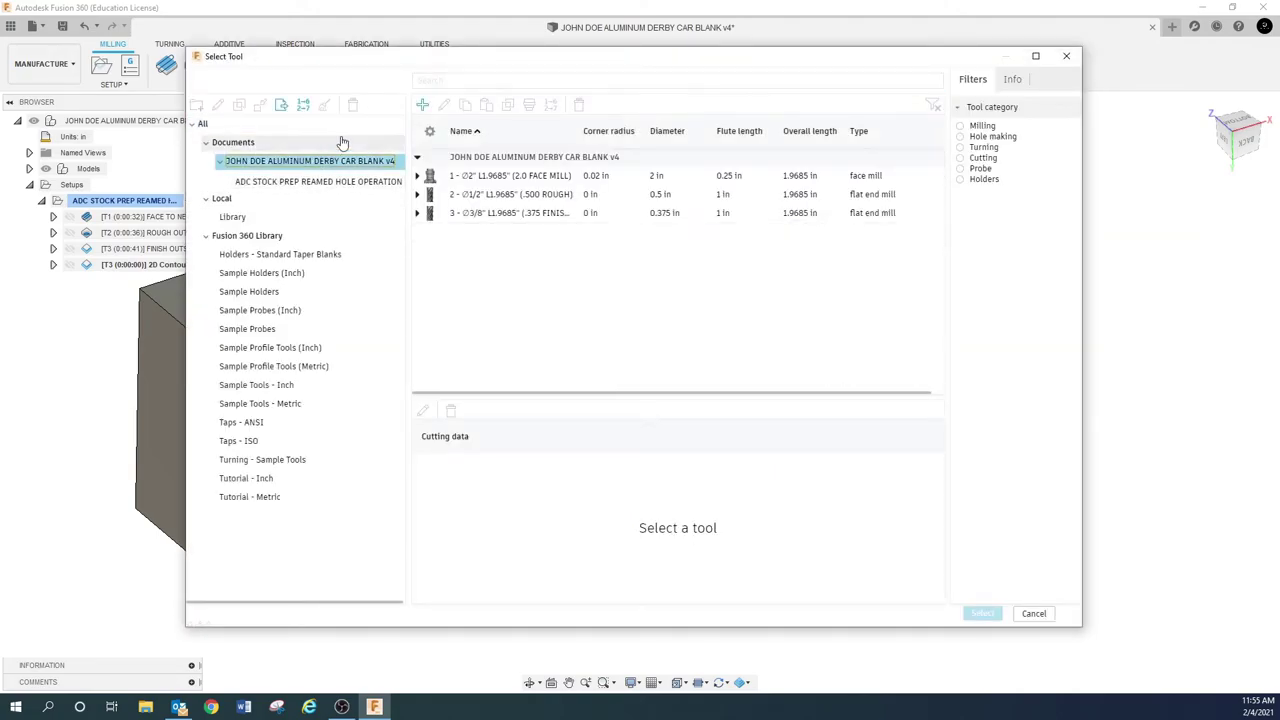
{"action": "left_click", "coordinate": [423, 105]}
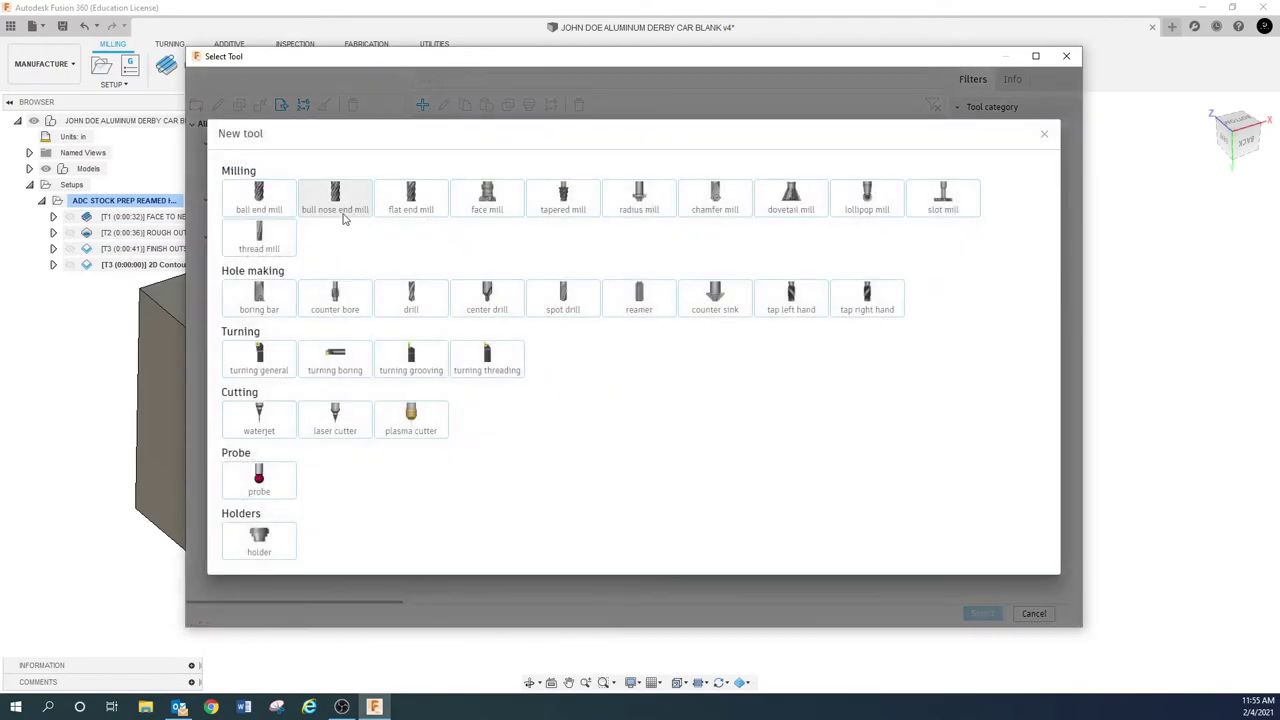
{"action": "left_click", "coordinate": [718, 196]}
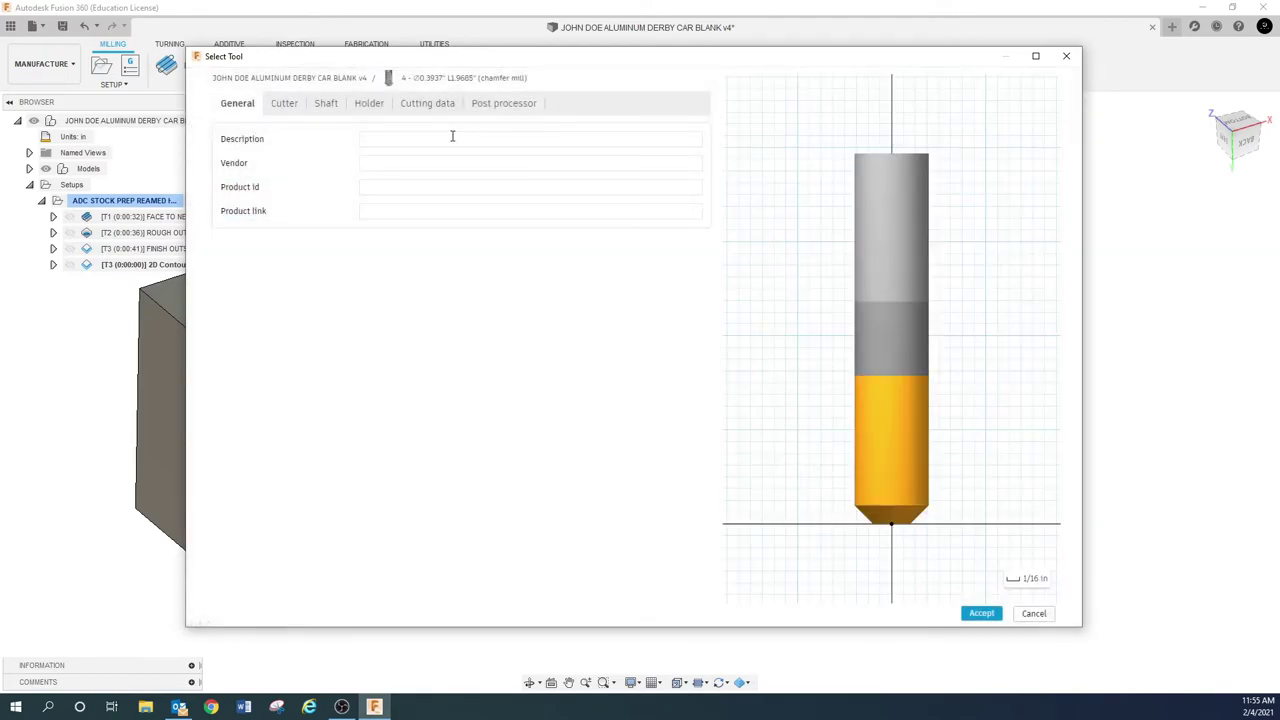
{"action": "left_click", "coordinate": [448, 138]}
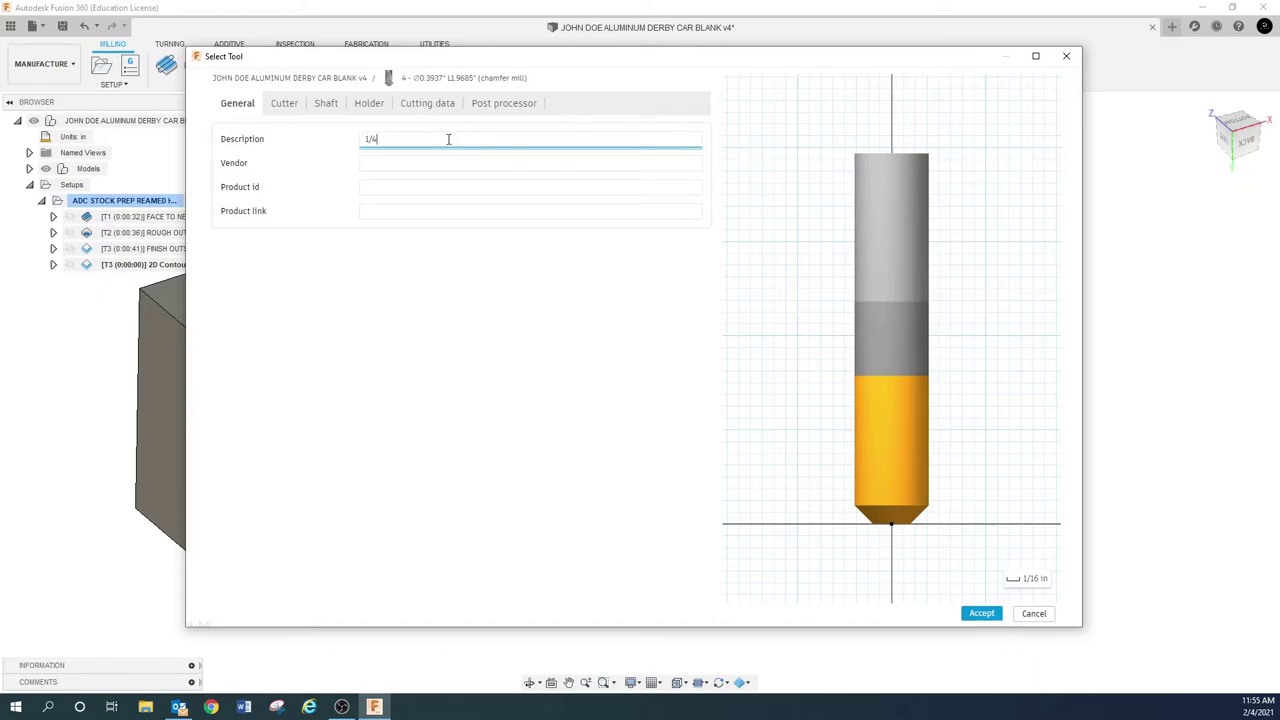
{"action": "type", "text": "1/4\" DRILL MILL"}
Set the drill mill's cutter to 2 flutes and its diameter to 0.25 in.
{"action": "left_click", "coordinate": [288, 104]}
{"action": "left_click", "coordinate": [380, 204]}
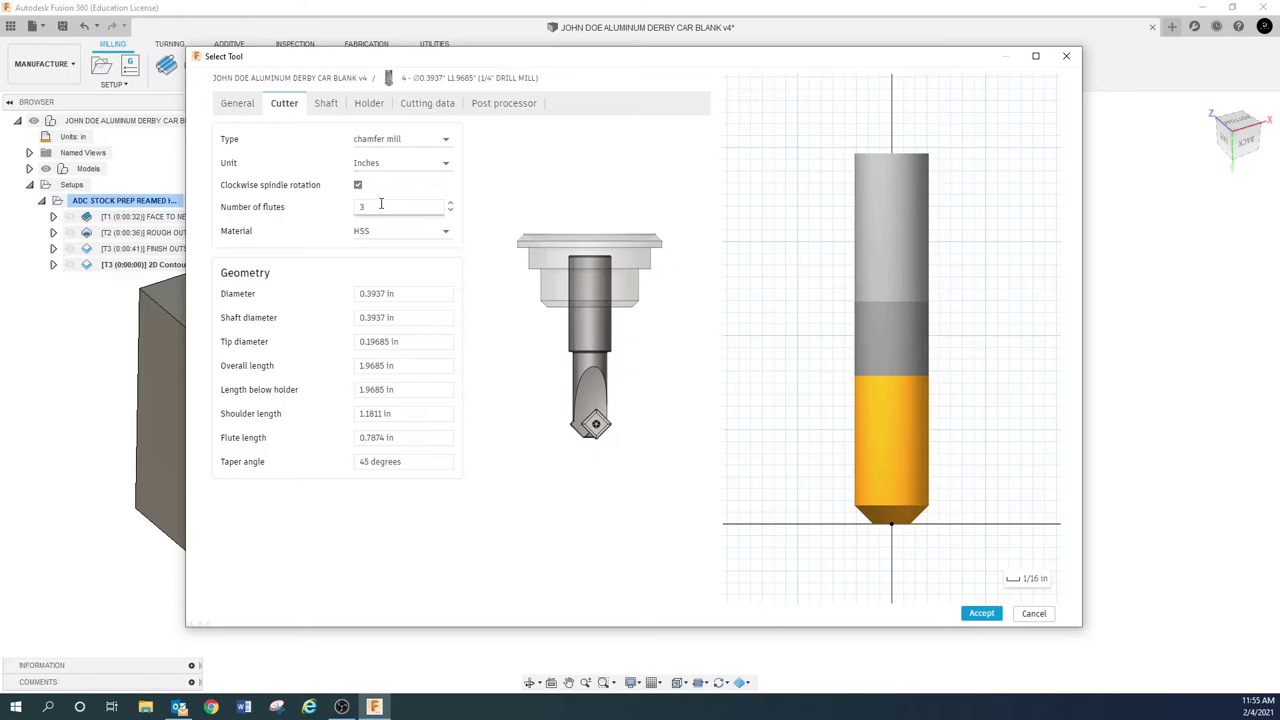
{"action": "type", "text": "2"}
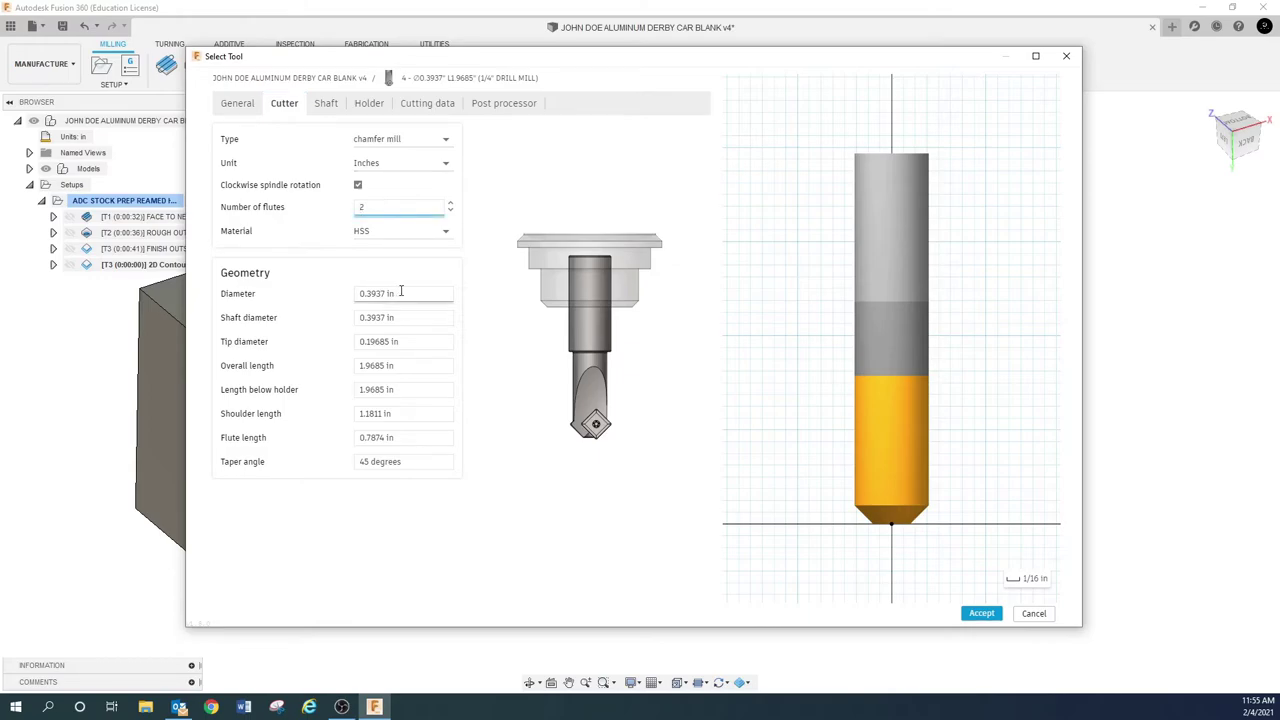
{"action": "left_click", "coordinate": [401, 291]}
{"action": "type", "text": ".25"}
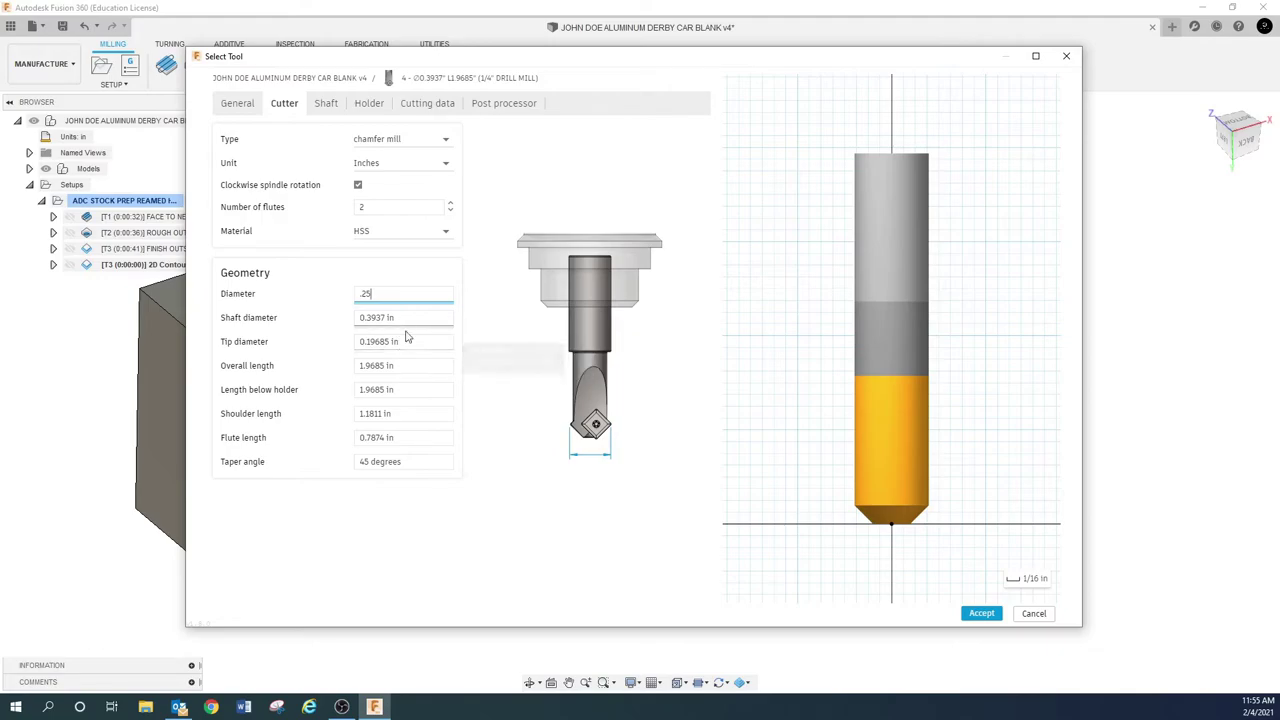
Set the drill mill's tip diameter to 0.02 in.
{"action": "left_click", "coordinate": [405, 342]}
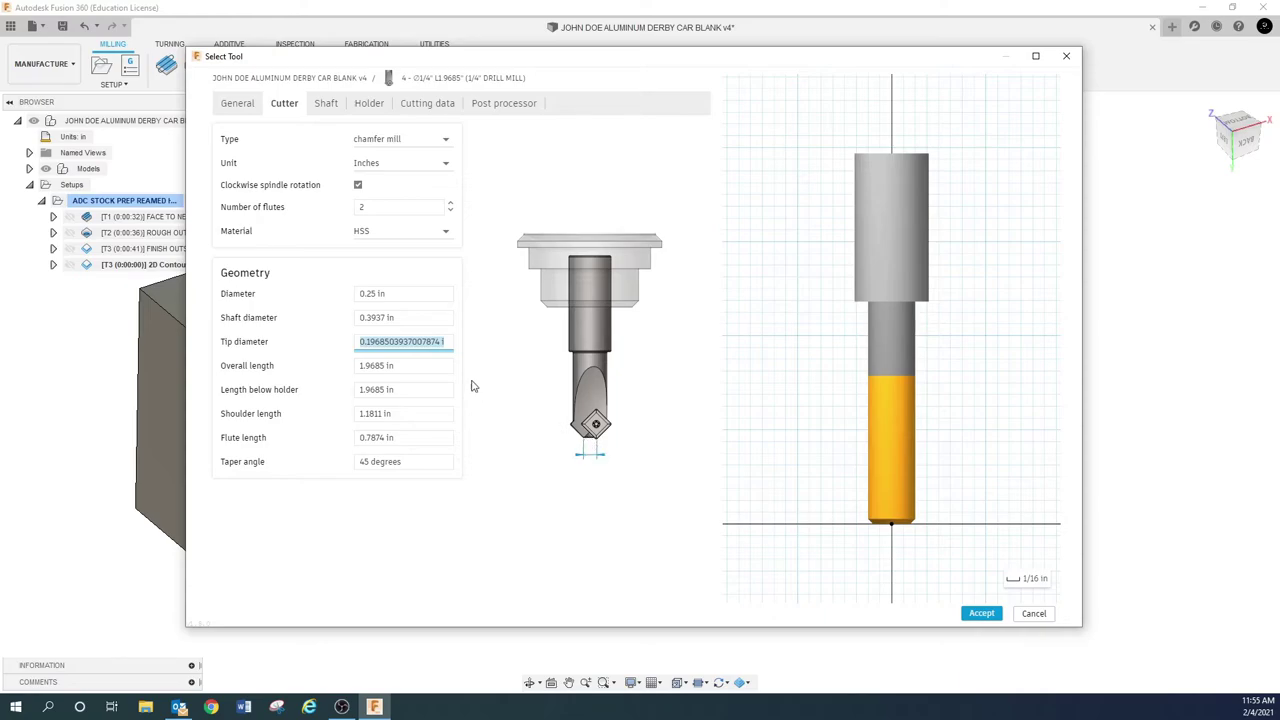
{"action": "key", "text": "BackSpace"}
{"action": "type", "text": ".02"}
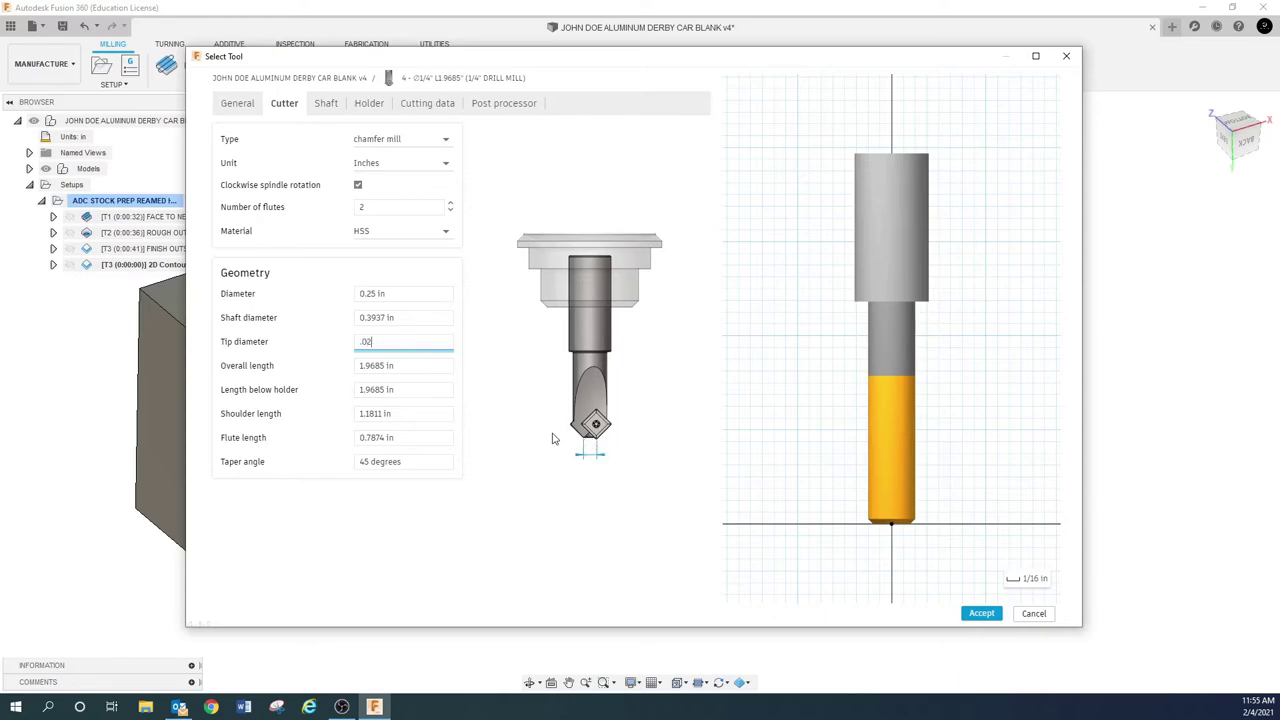
{"action": "left_click", "coordinate": [420, 366]}
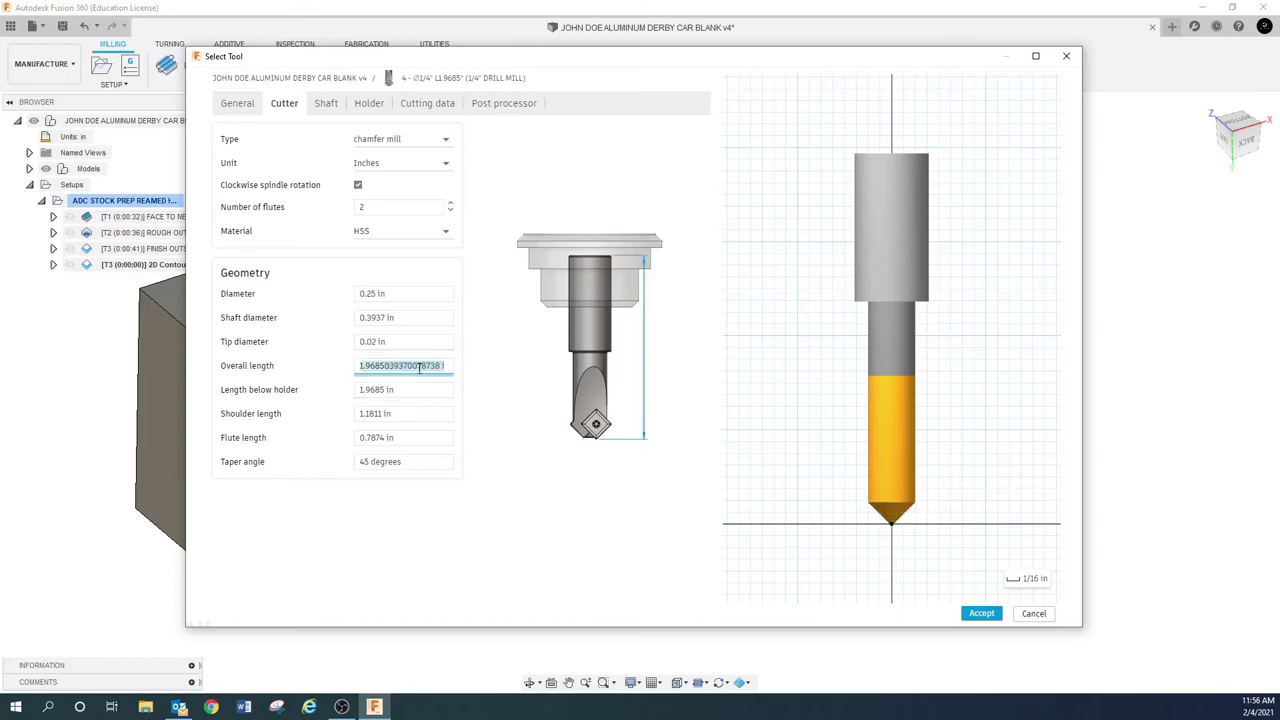
{"action": "left_click", "coordinate": [899, 530]}
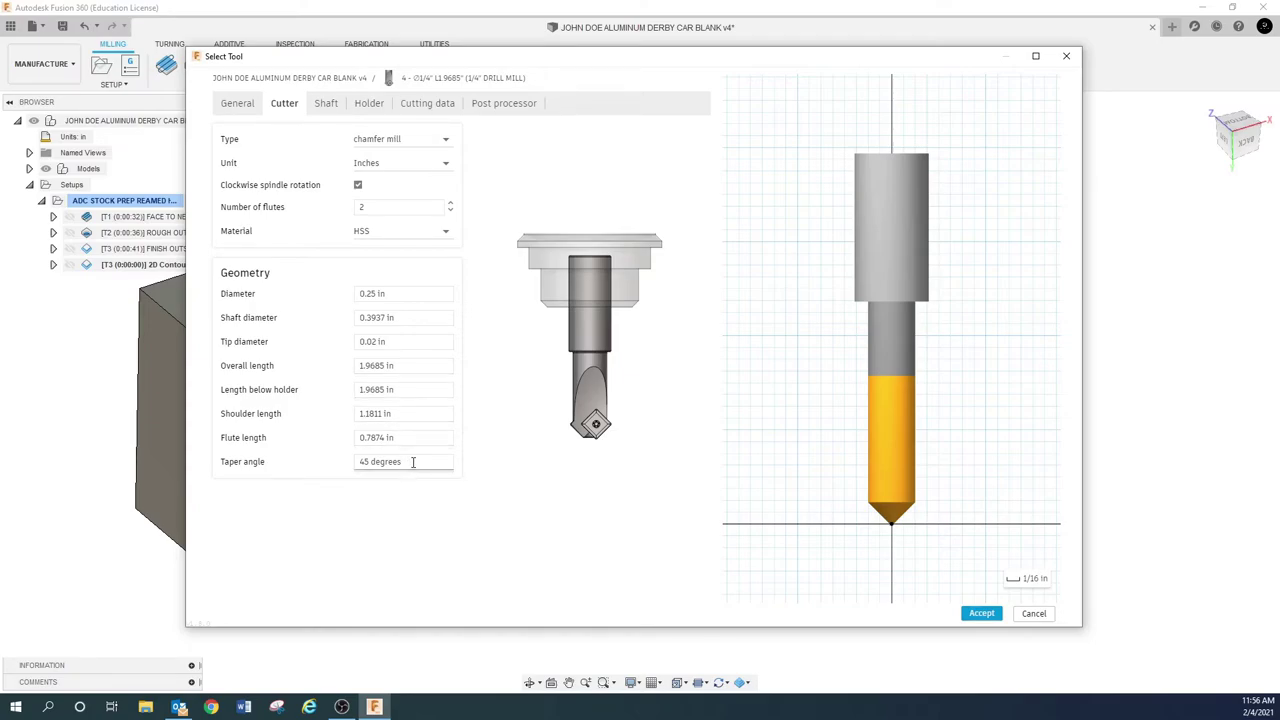
Set the drill mill's cutter material to Carbide.
{"action": "left_click_drag", "start_coordinate": [412, 461], "coordinate": [362, 432]}
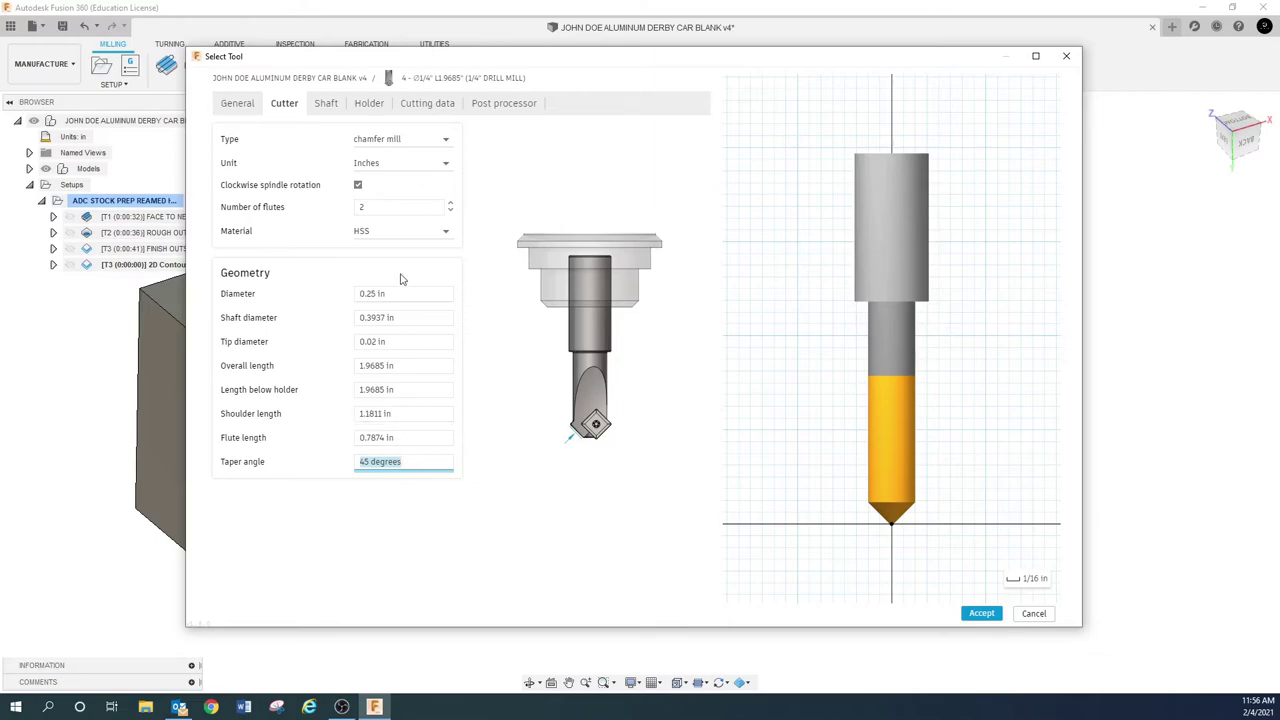
{"action": "left_click", "coordinate": [441, 232]}
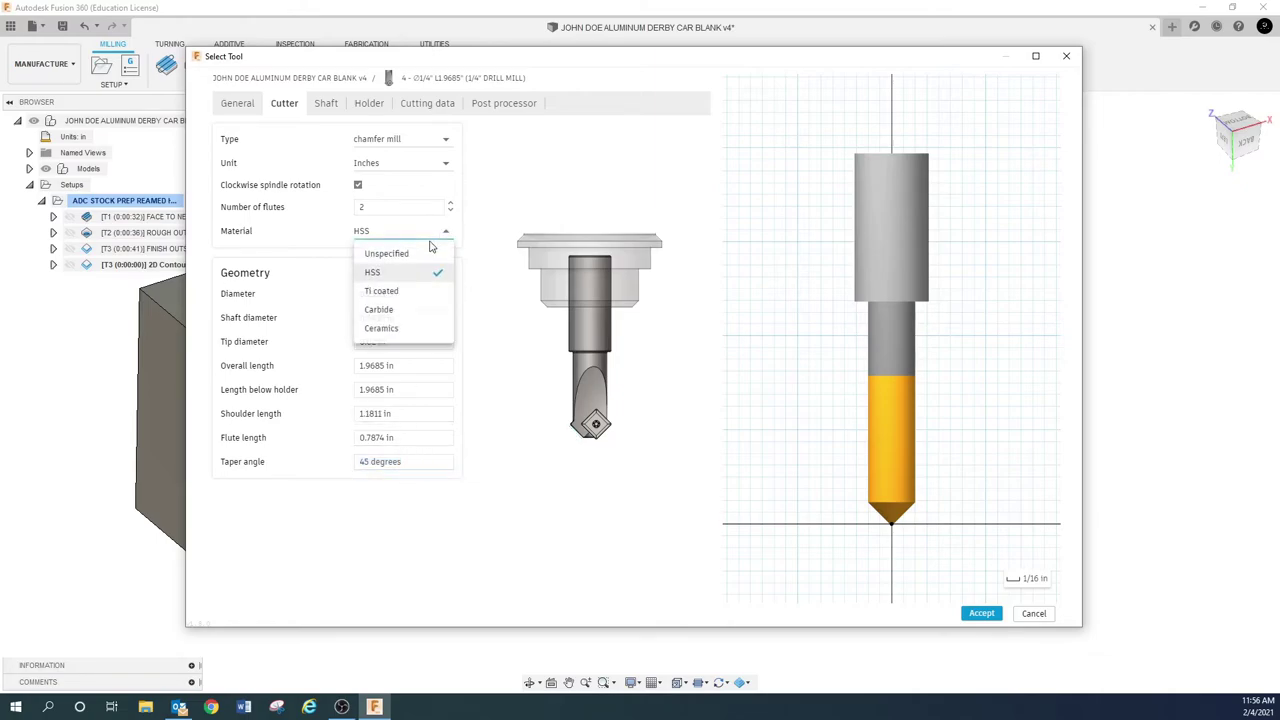
{"action": "left_click", "coordinate": [390, 310]}
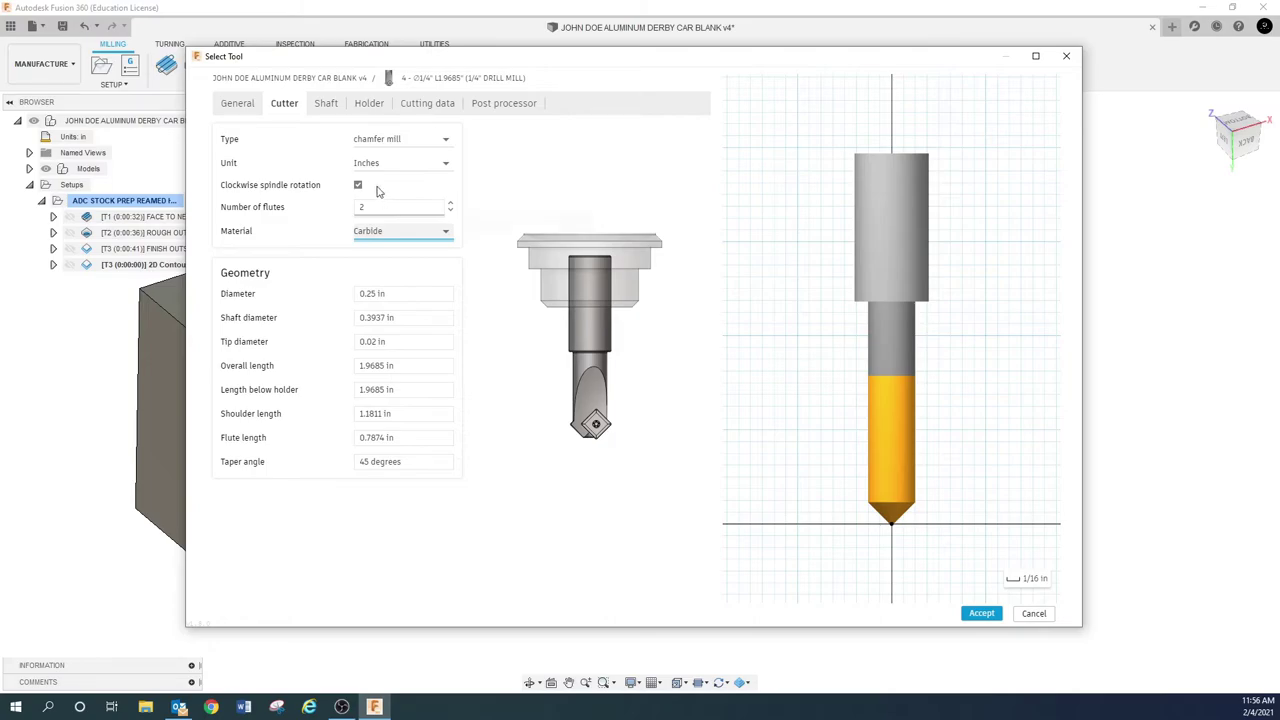
Set the drill mill's spindle speed to 1000 rpm and its ramp spindle speed to 10000 rpm in the default cutting data preset.
{"action": "left_click", "coordinate": [328, 104]}
{"action": "left_click", "coordinate": [369, 104]}
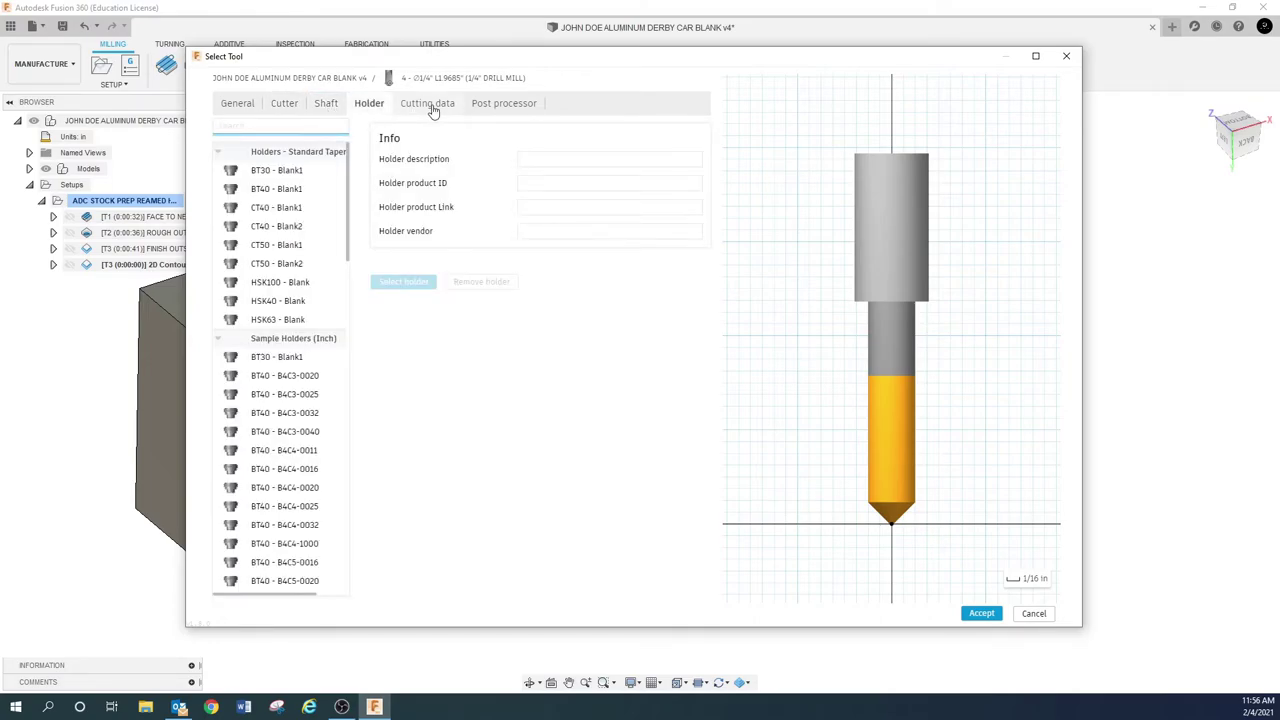
{"action": "left_click", "coordinate": [430, 104]}
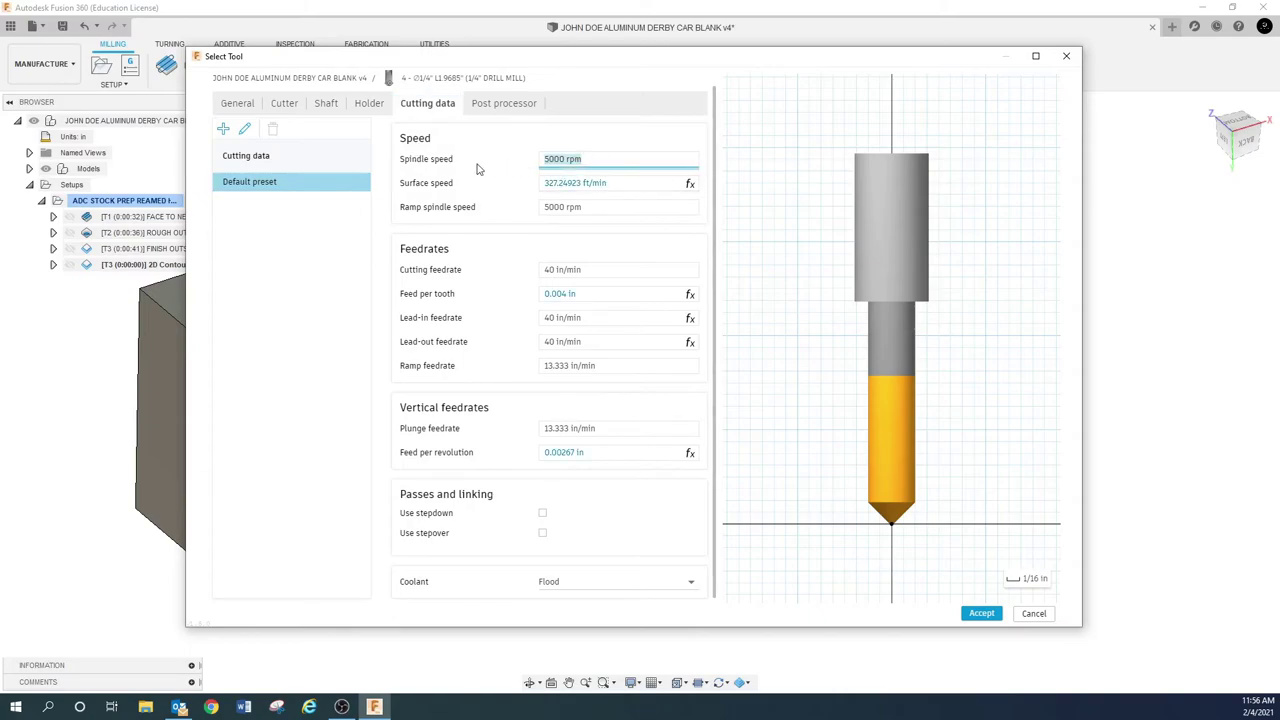
{"action": "type", "text": "1000"}
{"action": "left_click", "coordinate": [611, 209]}
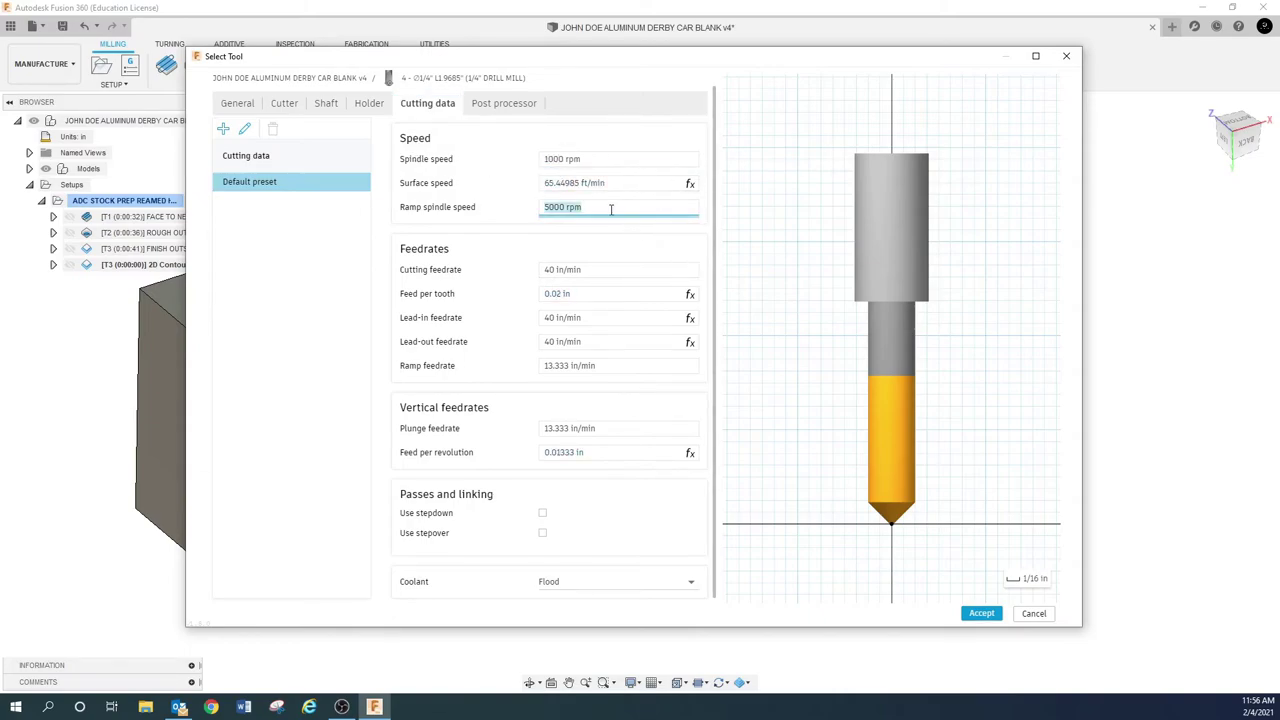
{"action": "type", "text": "10000"}
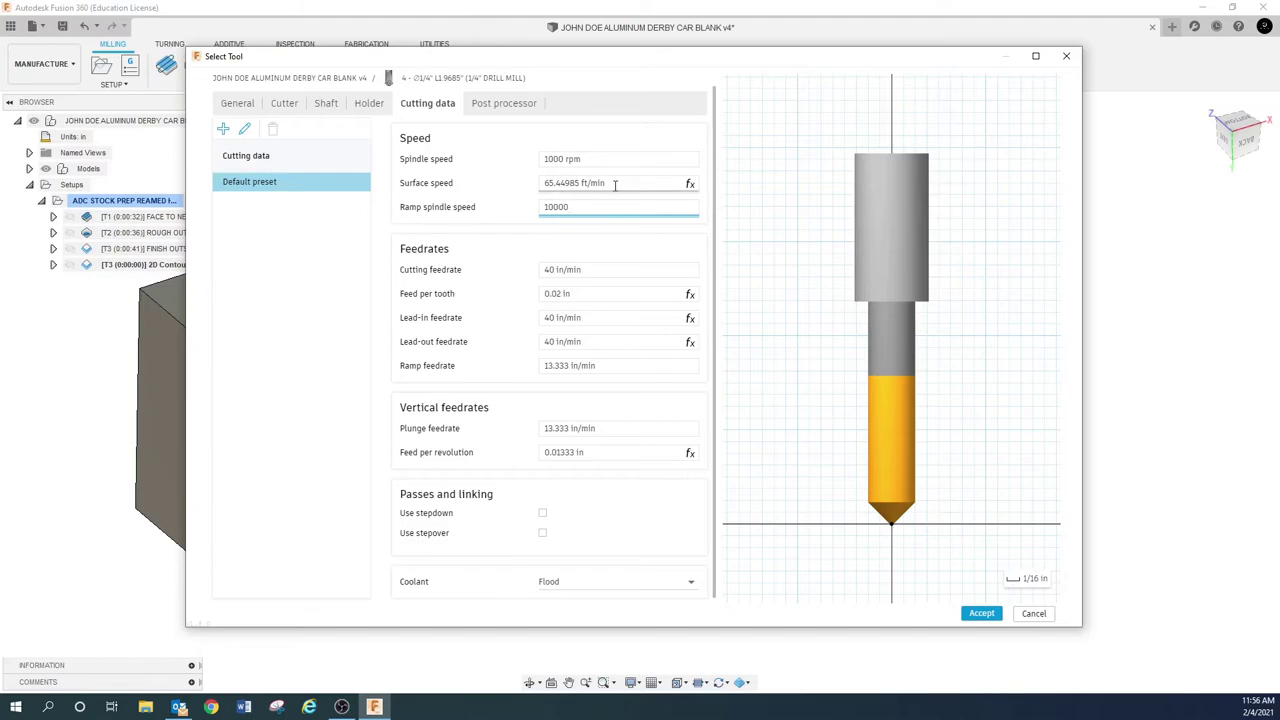
{"action": "left_click", "coordinate": [612, 184]}
Set the drill mill's cutting feedrate to 100 in/min.
{"action": "left_click", "coordinate": [604, 268]}
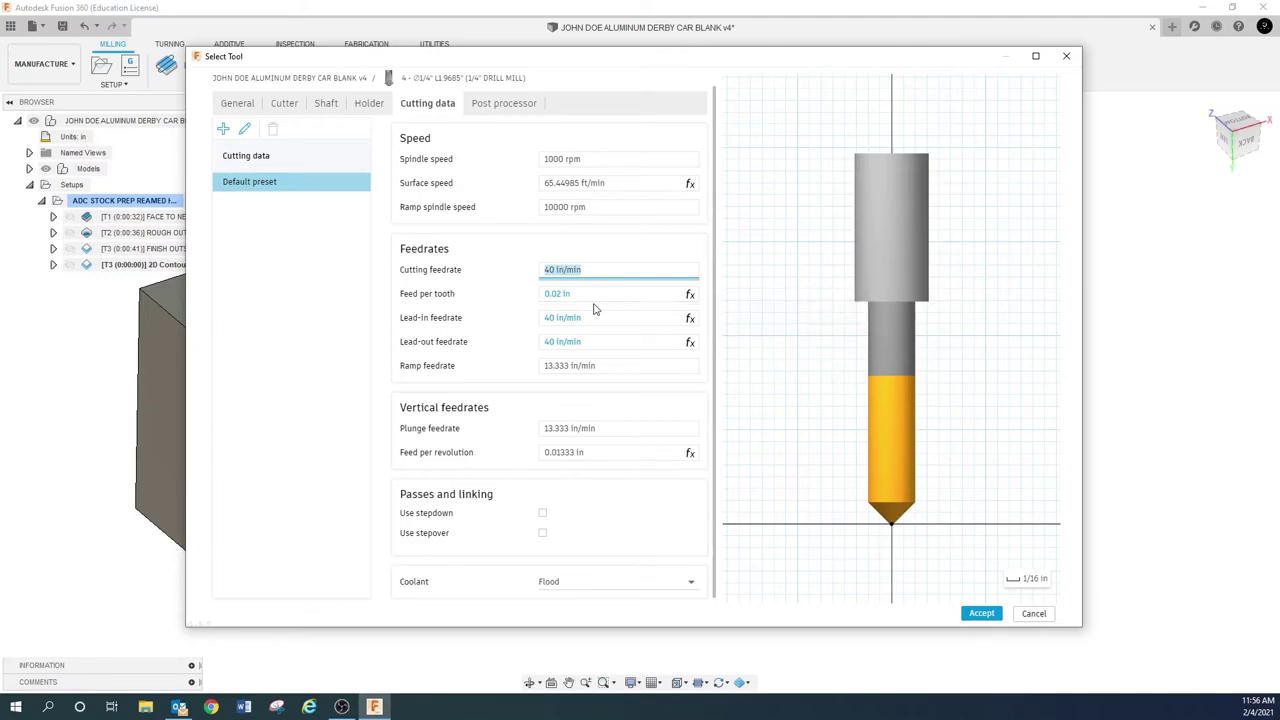
{"action": "type", "text": "100"}
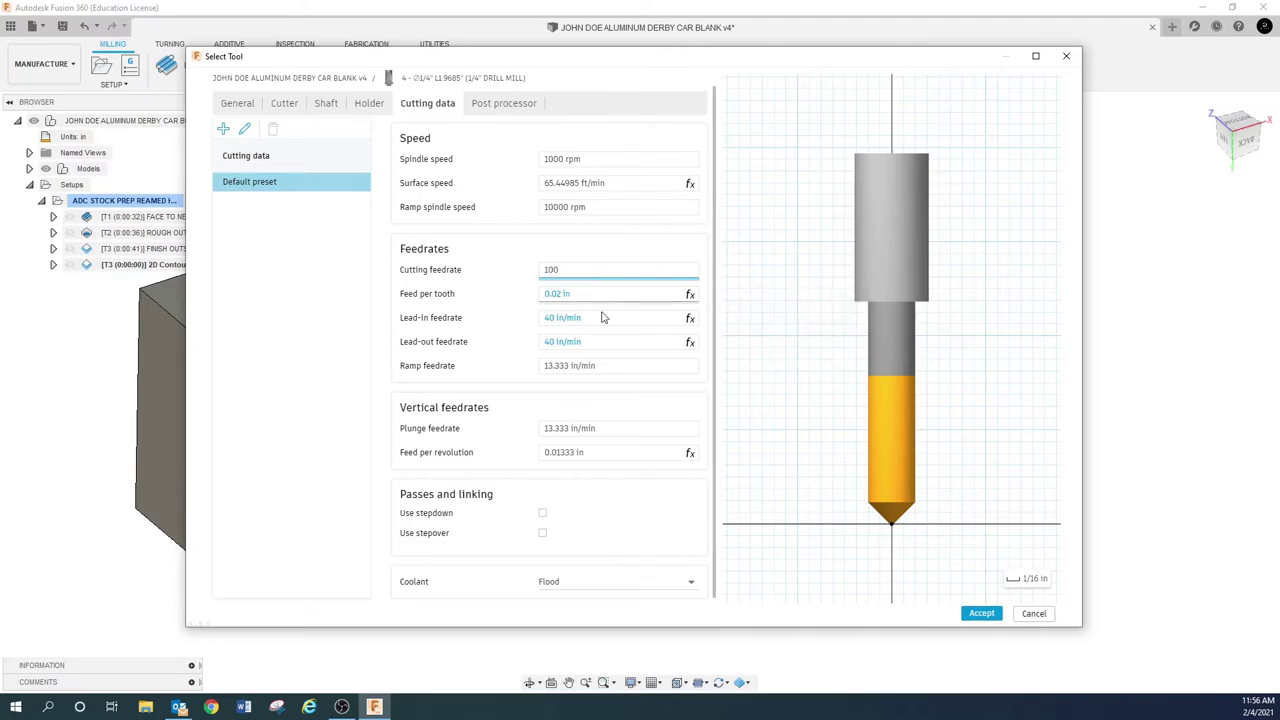
{"action": "left_click", "coordinate": [603, 317]}
{"action": "left_click", "coordinate": [596, 293]}
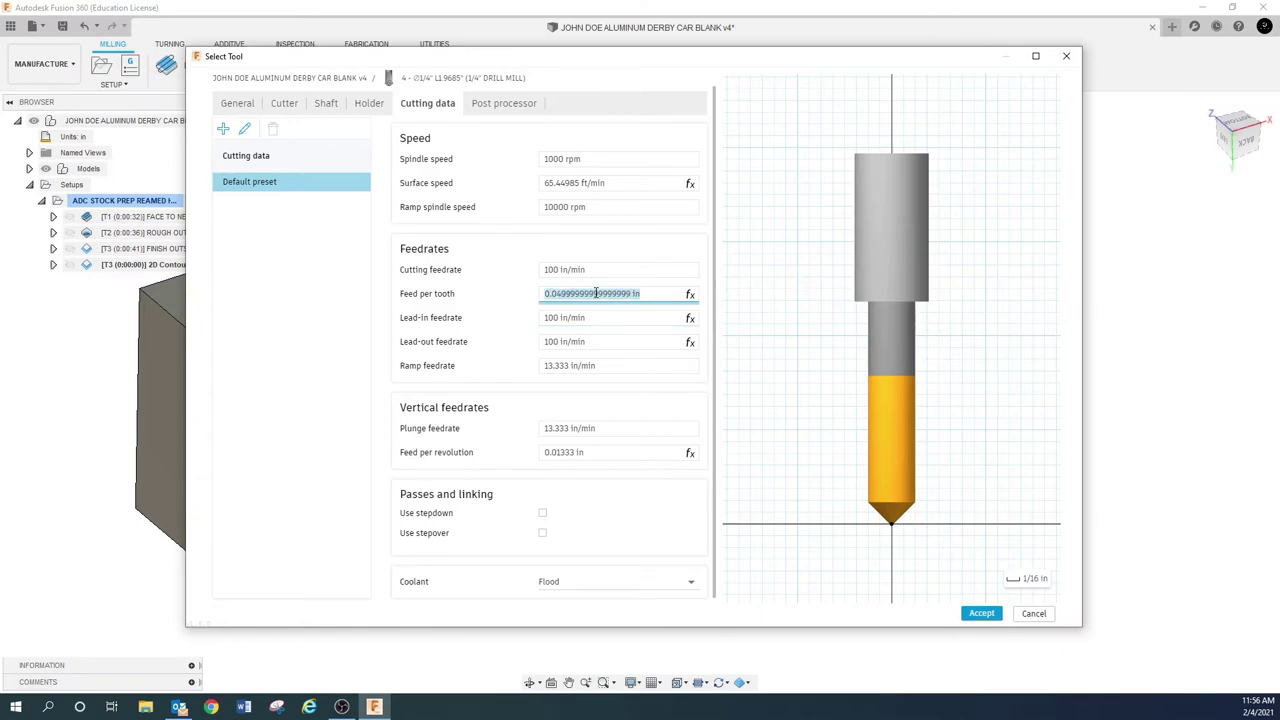
{"action": "left_click", "coordinate": [656, 293]}
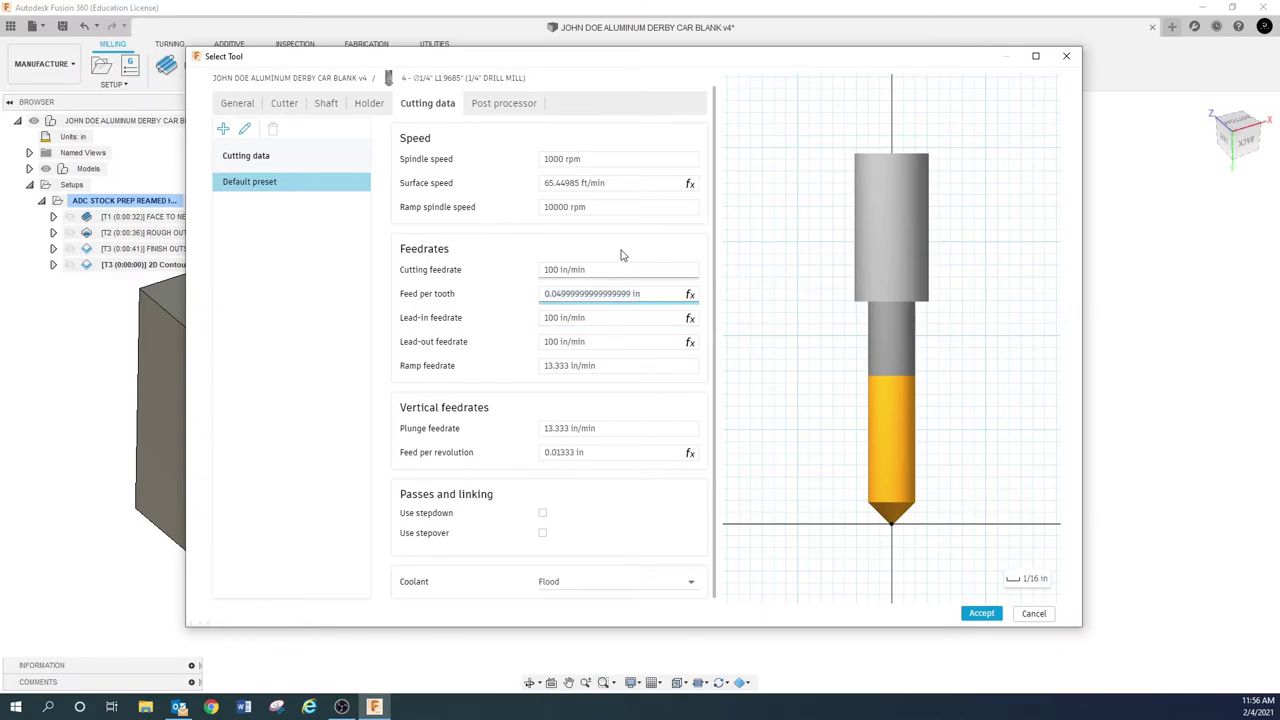
Correct the drill mill's spindle speed to 10000 rpm and check the feed per tooth.
{"action": "left_click", "coordinate": [555, 159]}
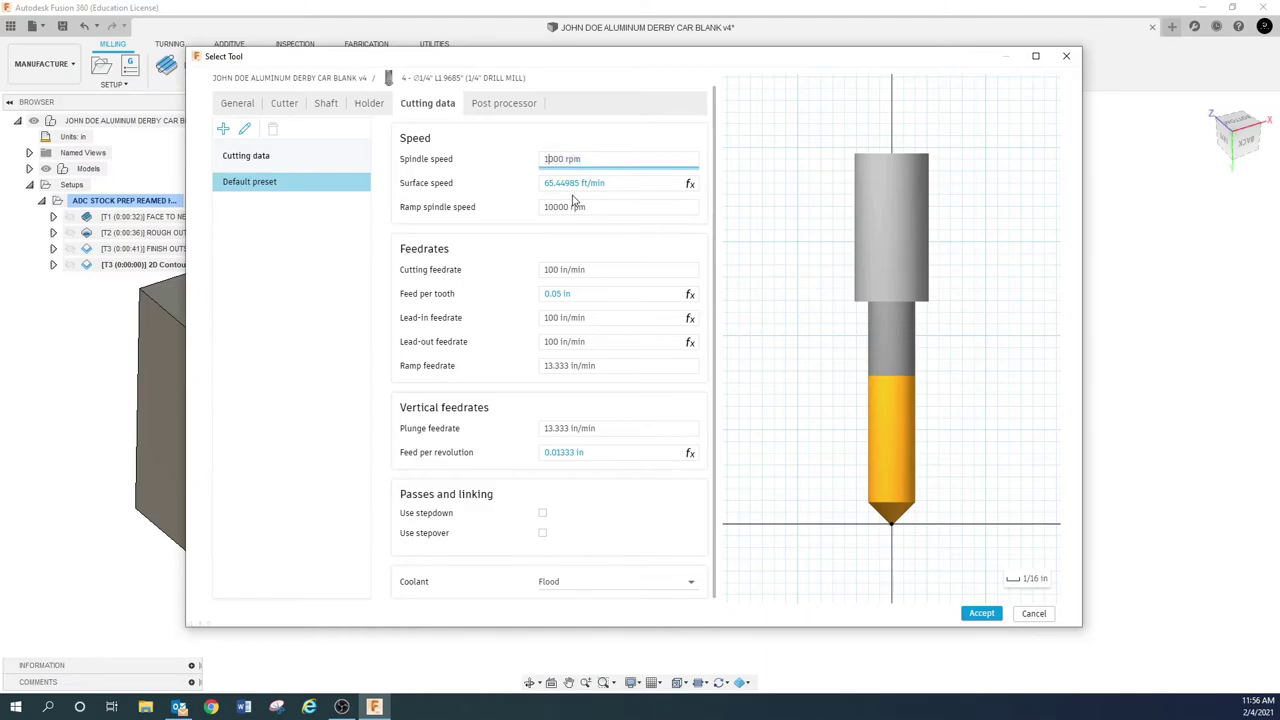
{"action": "type", "text": "0"}
{"action": "key", "text": "BackSpace"}
{"action": "left_click", "coordinate": [596, 293]}
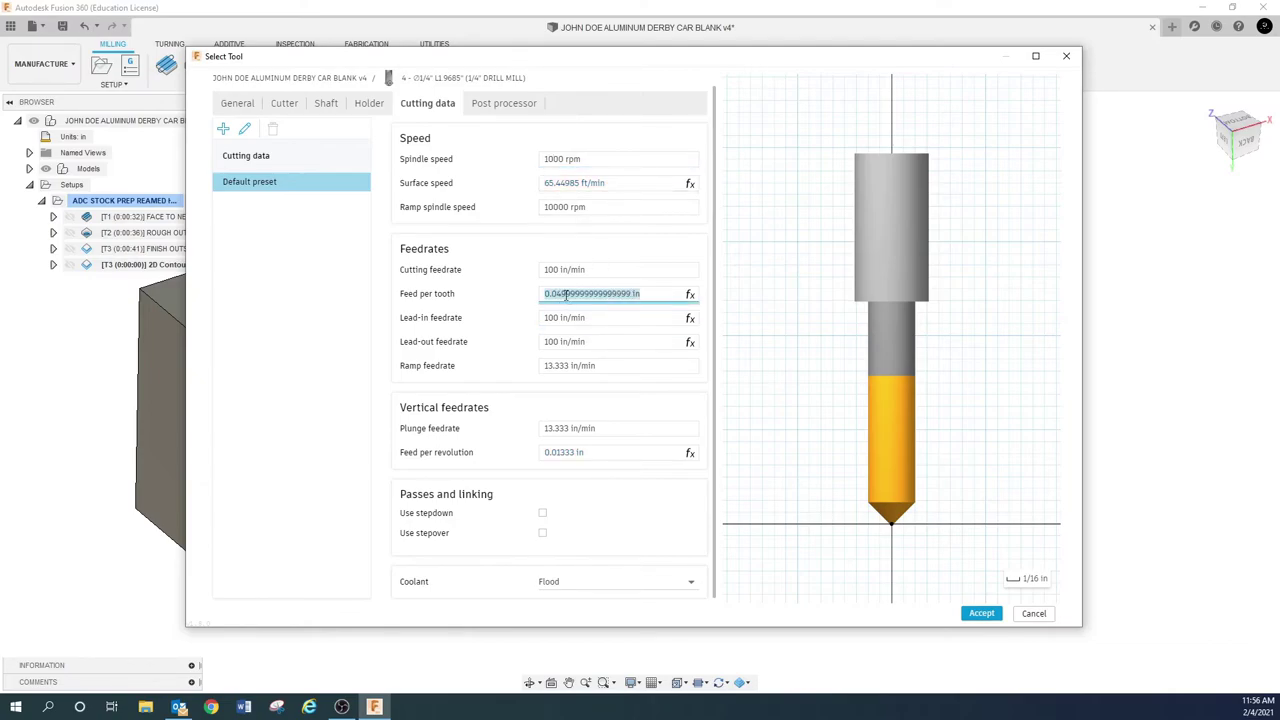
{"action": "left_click", "coordinate": [565, 159]}
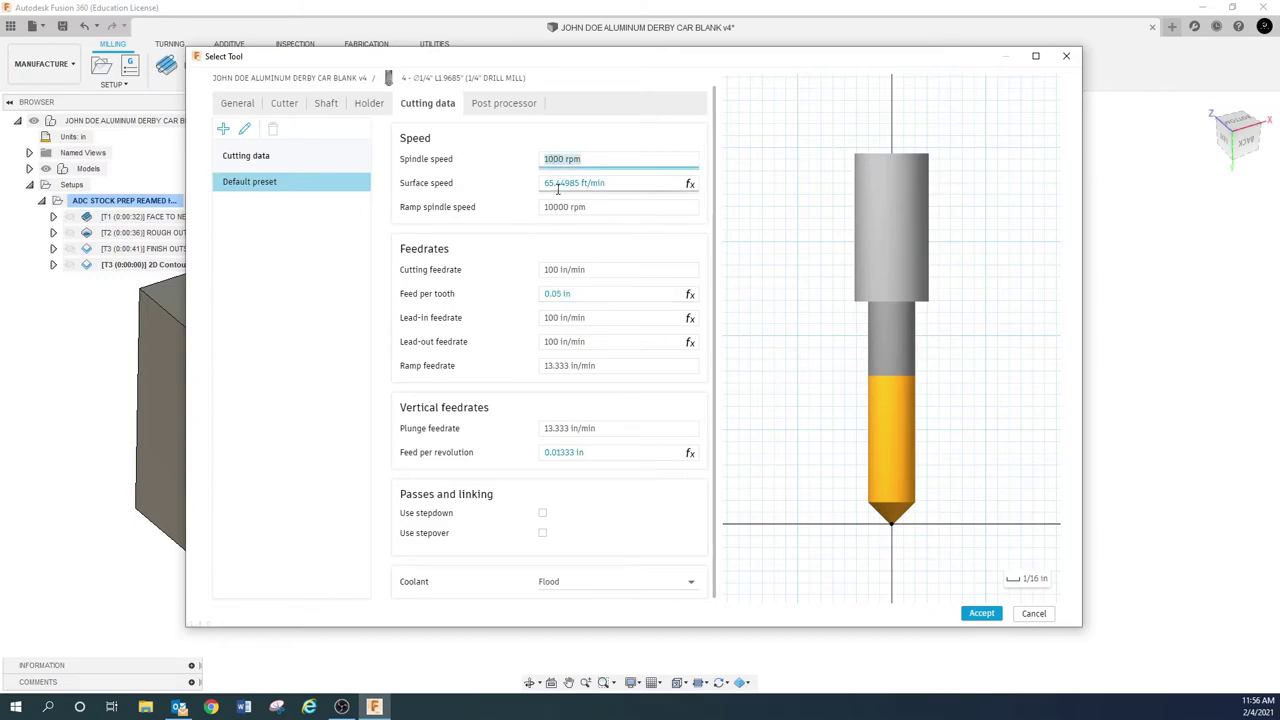
{"action": "key", "text": "Home"}
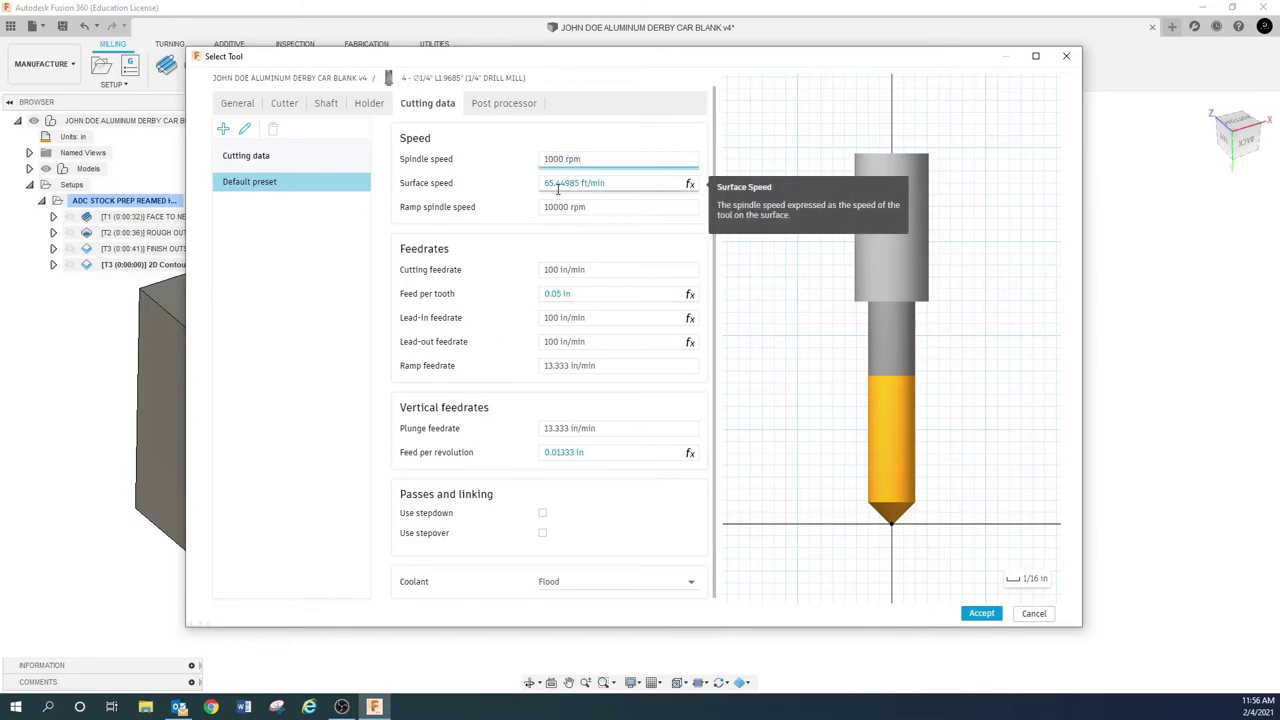
{"action": "type", "text": "0"}
{"action": "left_click", "coordinate": [585, 295]}
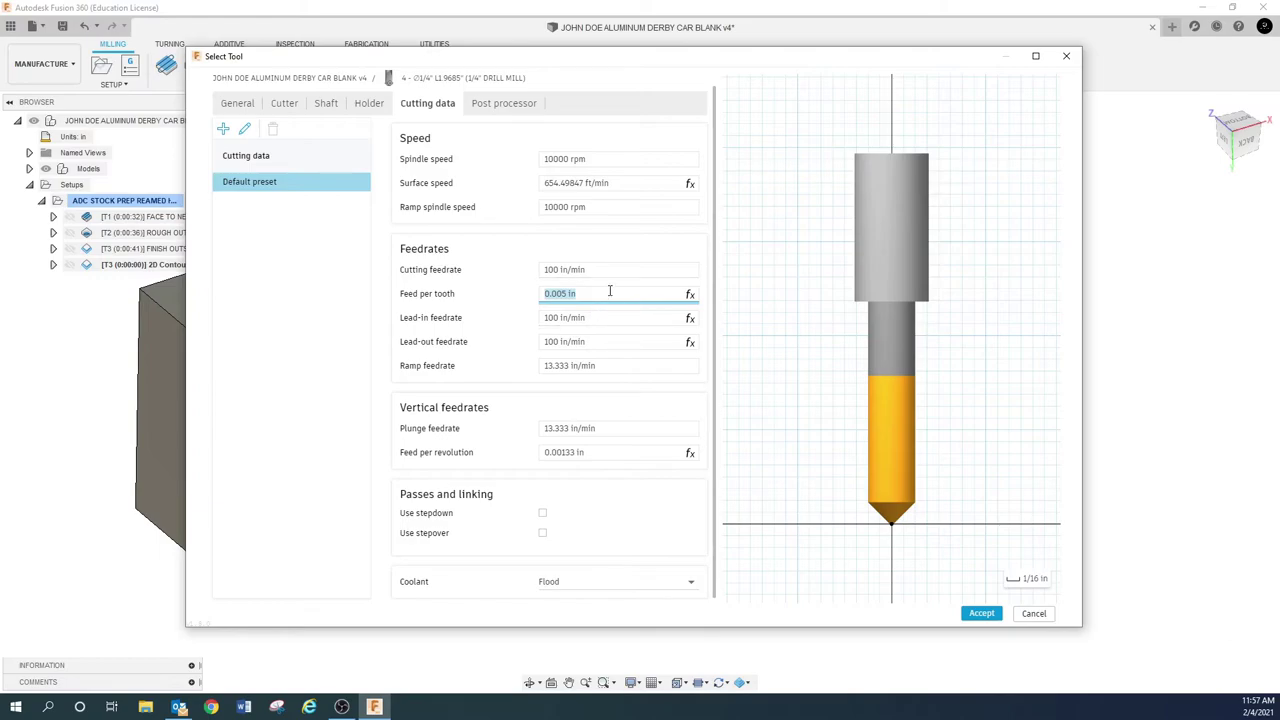
Set both the ramp feedrate and the plunge feedrate of the drill mill to 50 in/min.
{"action": "left_click", "coordinate": [596, 366]}
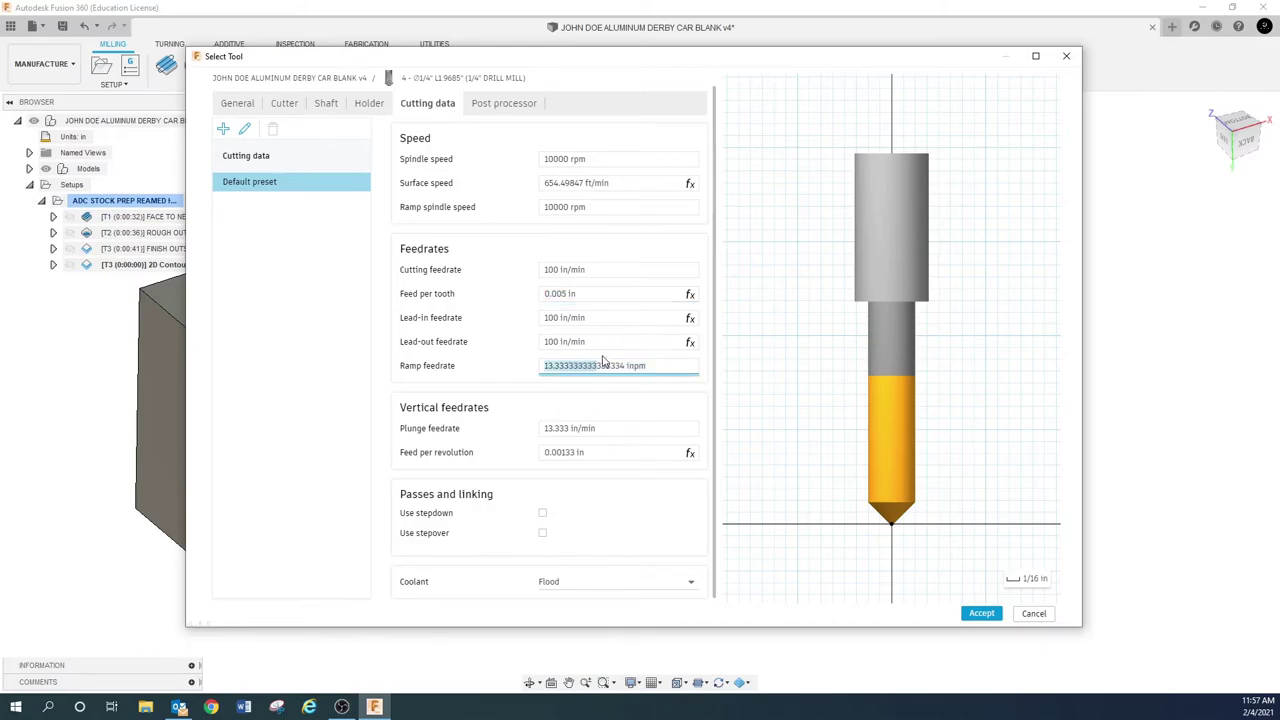
{"action": "type", "text": "53.3334 inpm"}
{"action": "left_click", "coordinate": [612, 368]}
{"action": "type", "text": "50"}
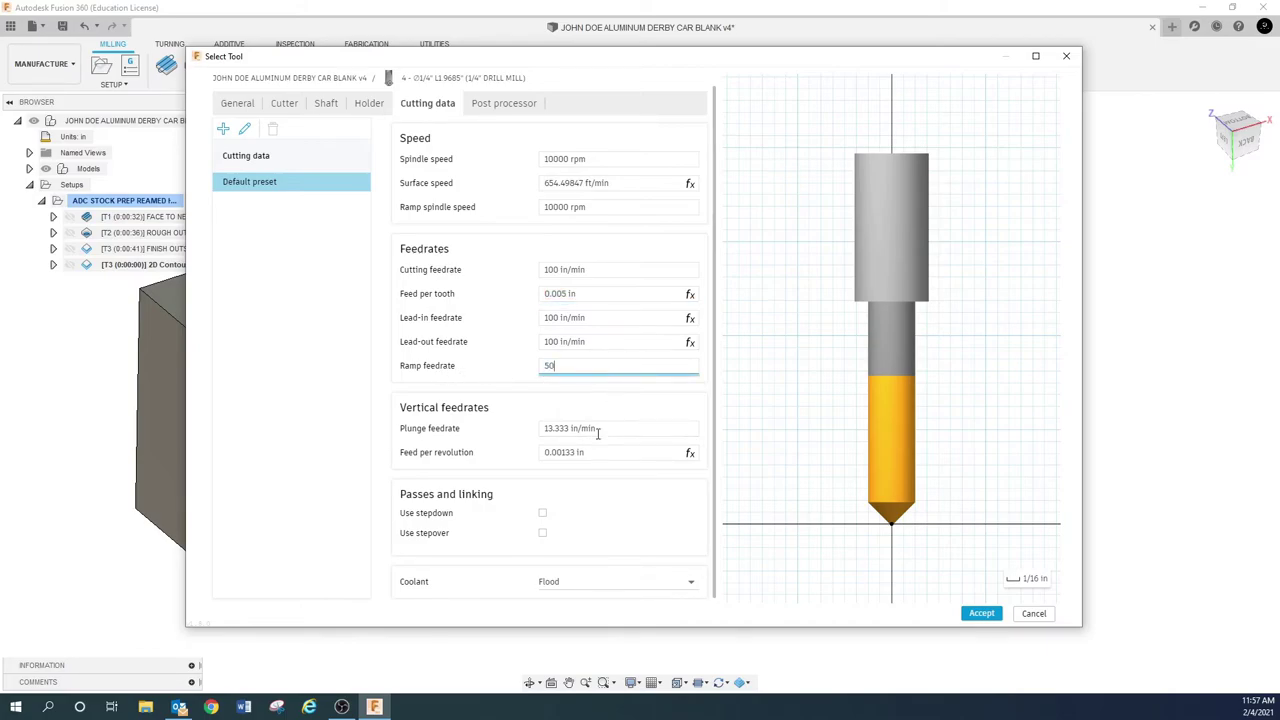
{"action": "left_click", "coordinate": [594, 430]}
{"action": "type", "text": "50"}
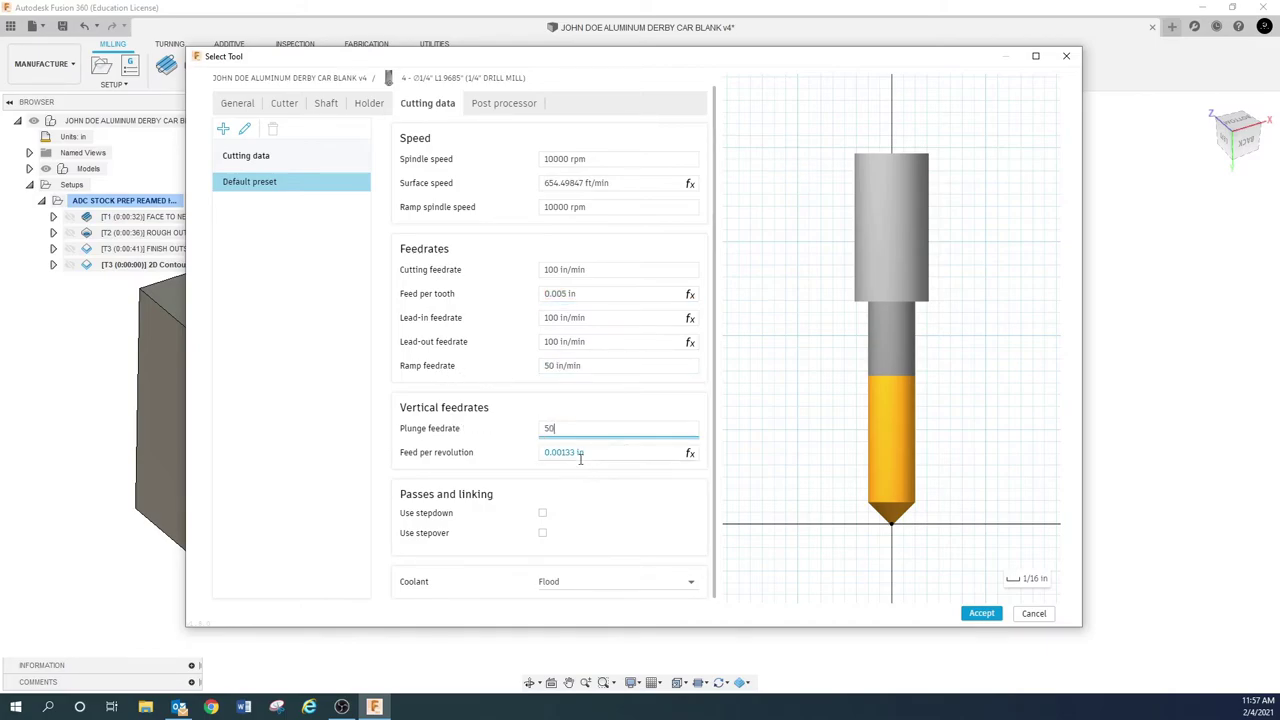
Enter the post processor comment .250 DRILL MILL, accept the tool and select it for the derived 2D contour.
{"action": "left_click", "coordinate": [505, 105]}
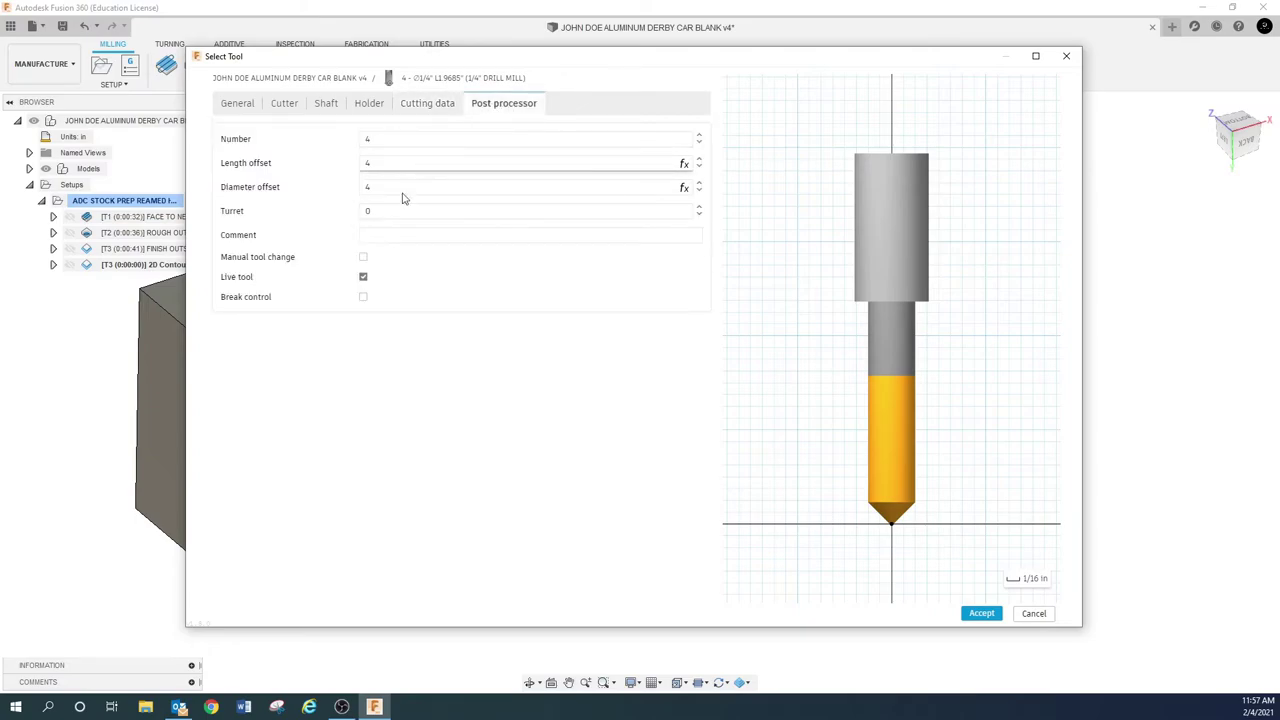
{"action": "left_click", "coordinate": [397, 235]}
{"action": "type", "text": ".250"}
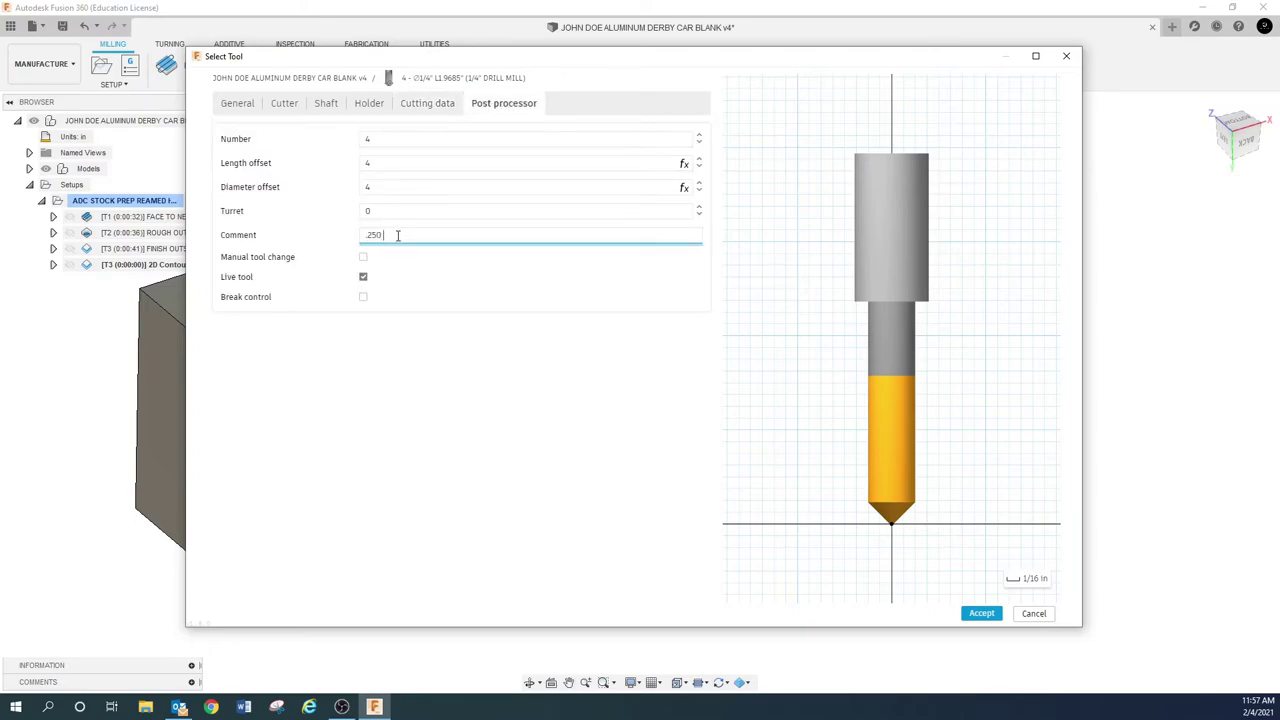
{"action": "type", "text": " DRILL MILL"}
{"action": "left_click", "coordinate": [982, 614]}
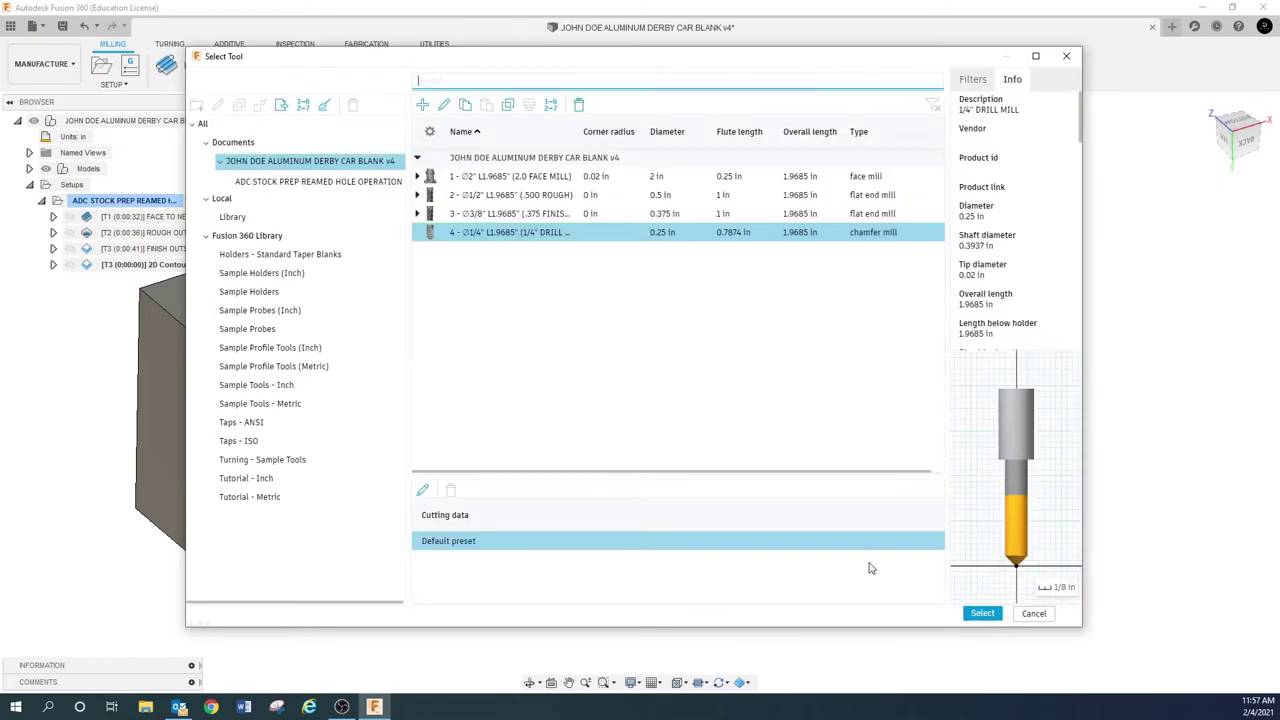
{"action": "left_click", "coordinate": [983, 614]}
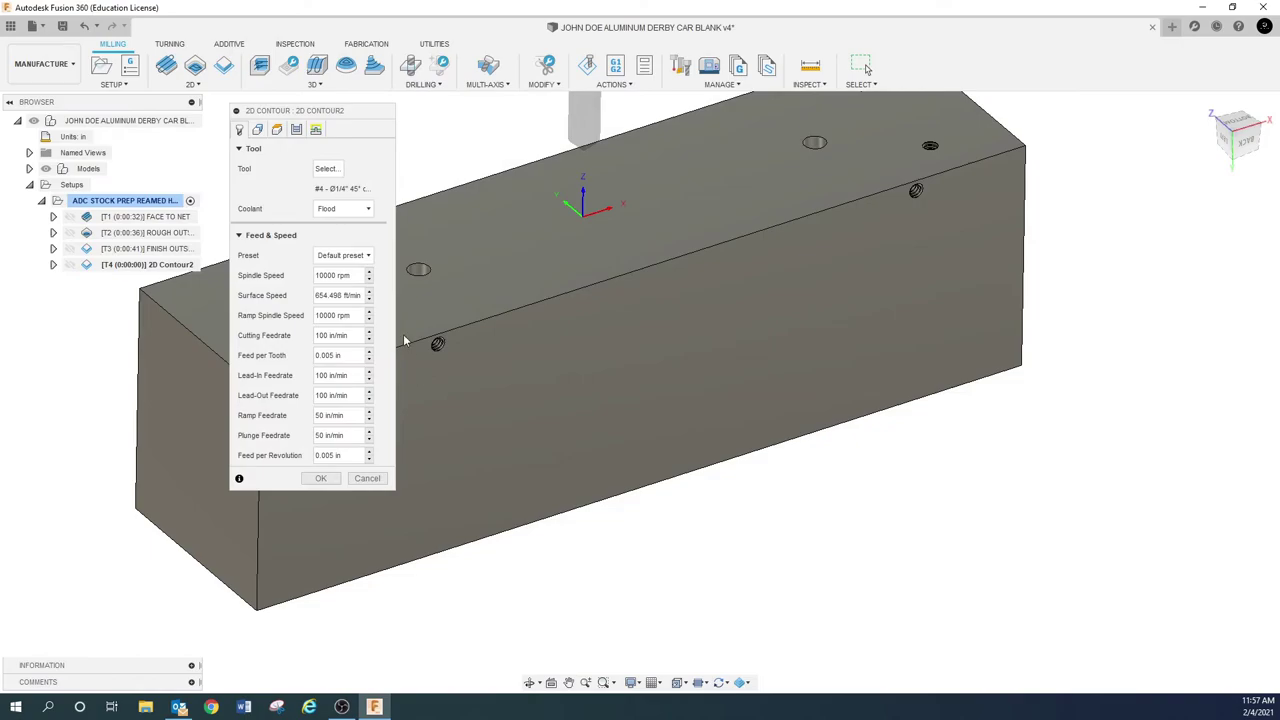
Clear the face reference of the derived 2D contour's bottom height and measure that height from Model top.
{"action": "left_click", "coordinate": [257, 129]}
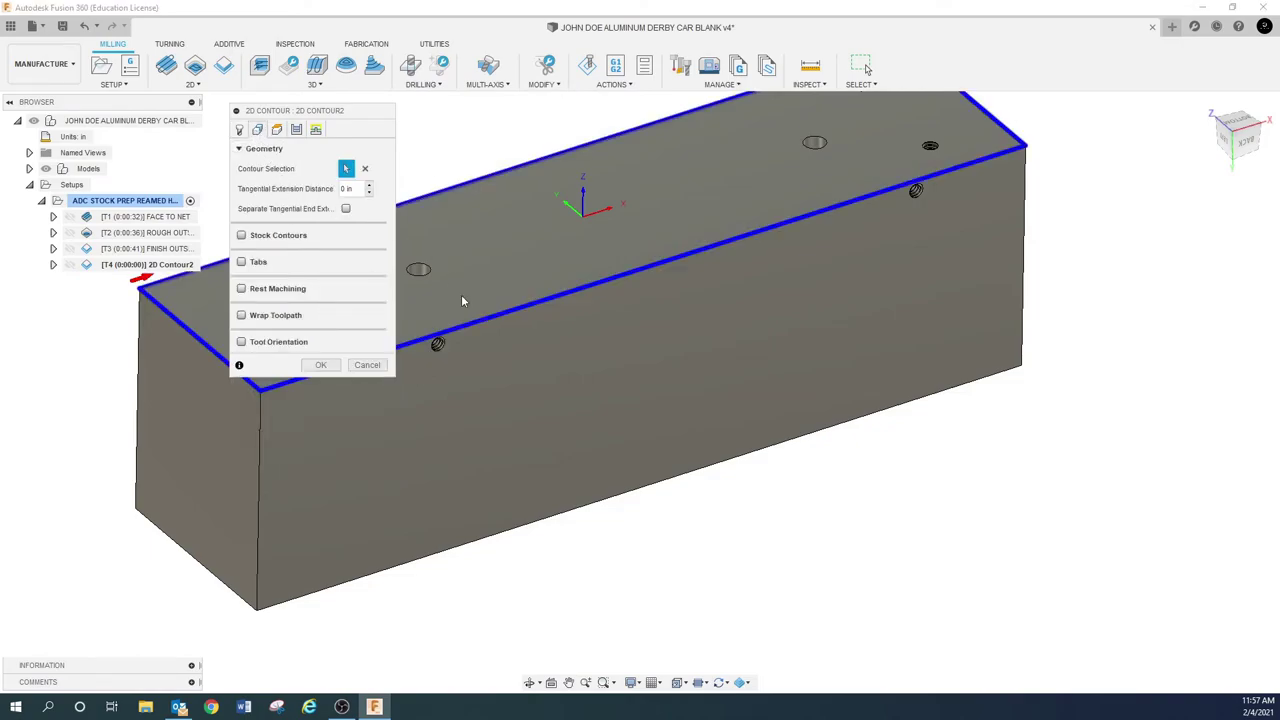
{"action": "left_click", "coordinate": [279, 131]}
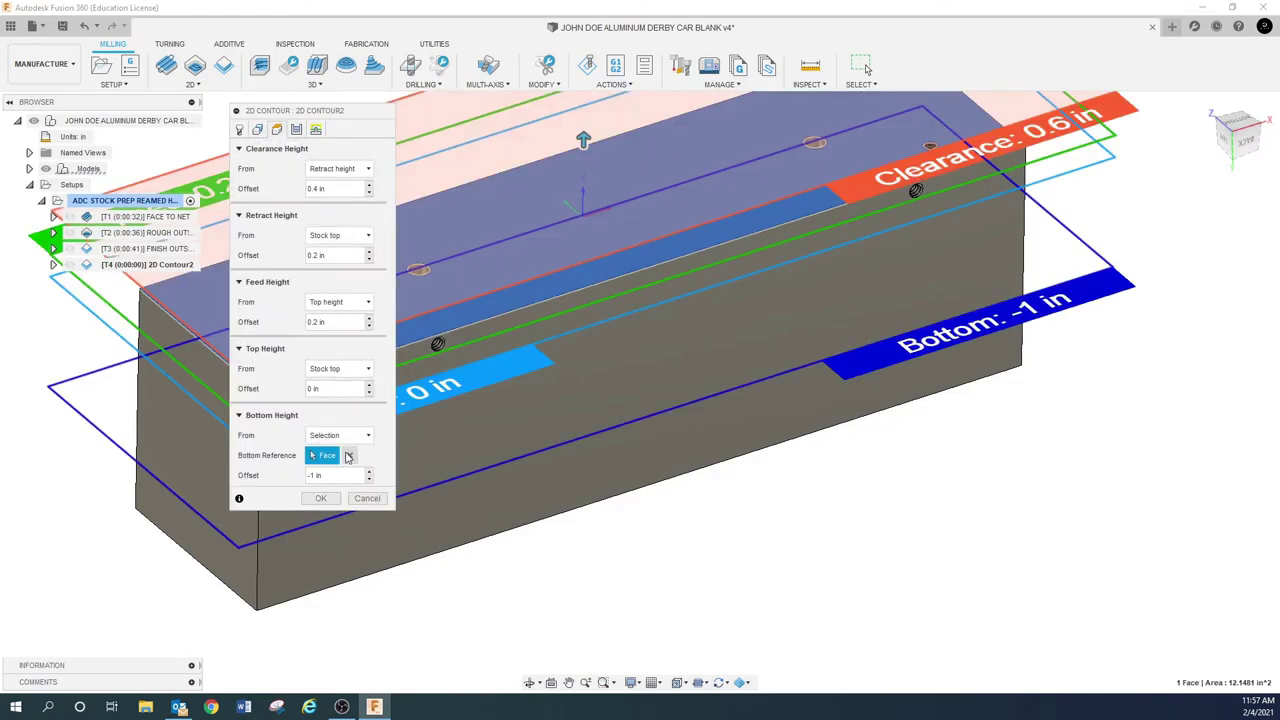
{"action": "left_click", "coordinate": [348, 456]}
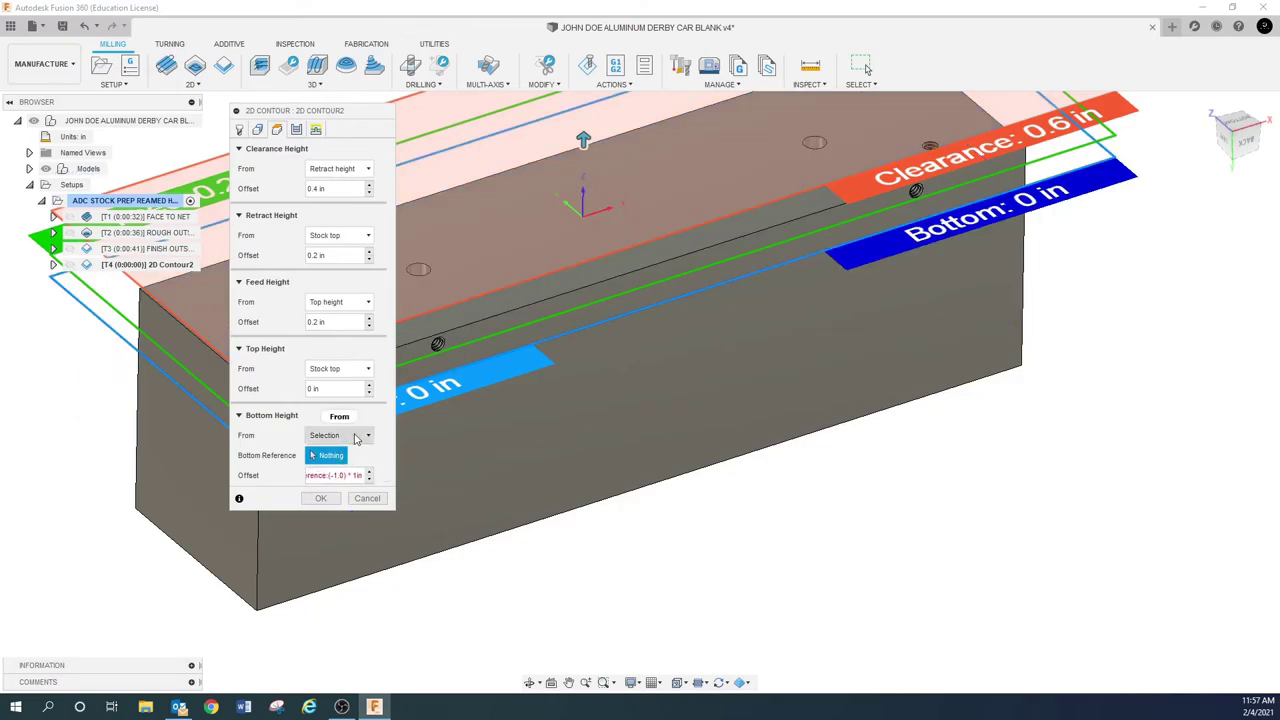
{"action": "left_click", "coordinate": [355, 437]}
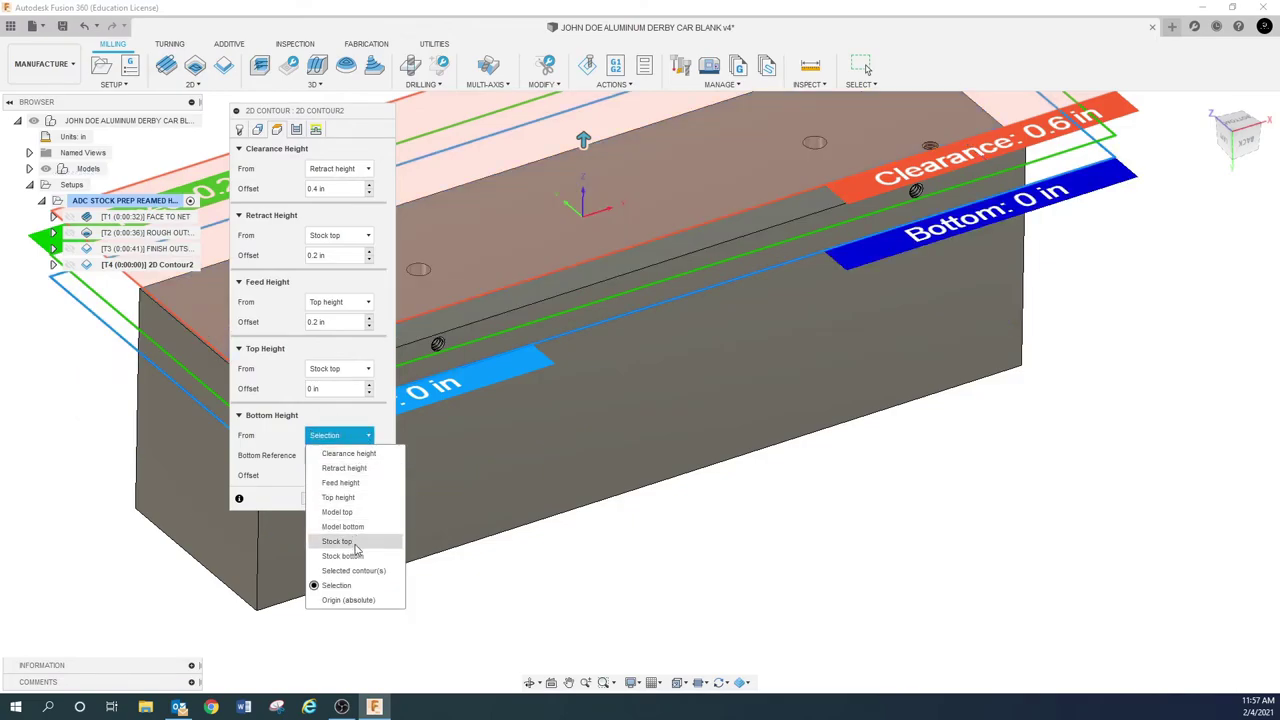
{"action": "left_click", "coordinate": [348, 513]}
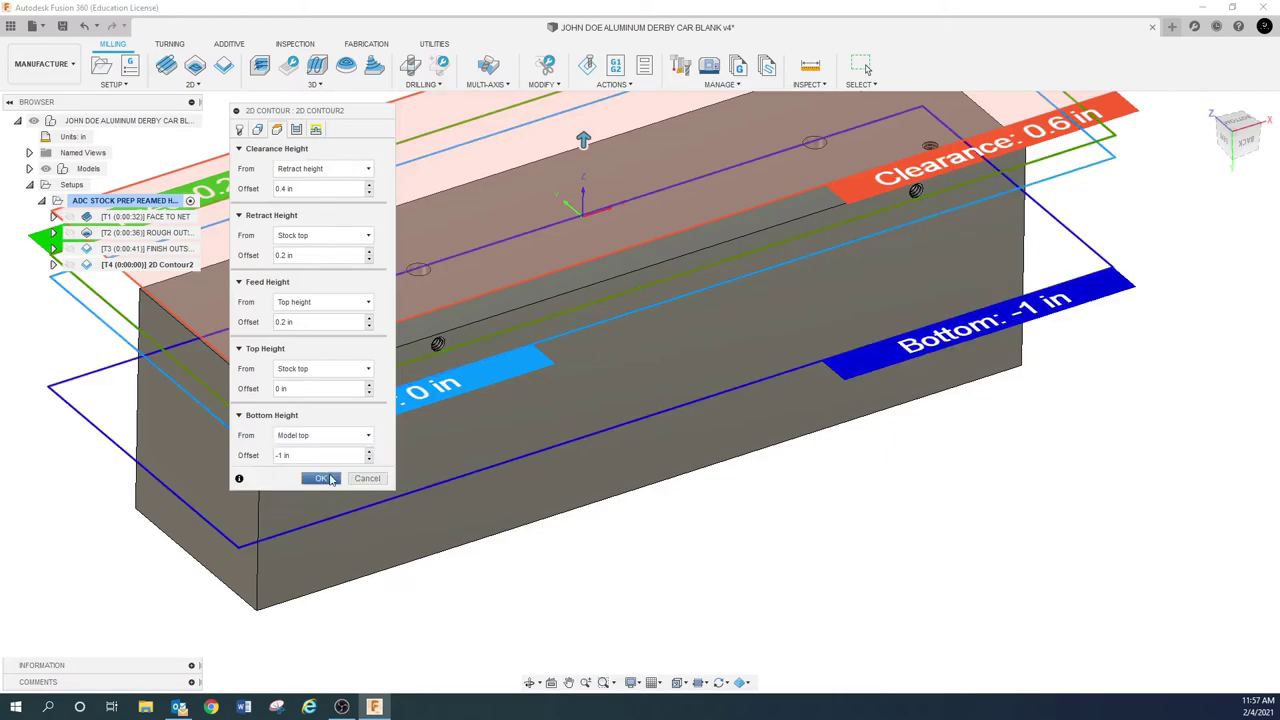
Set the contour's bottom height offset to 0 and turn off the repeated finishing pass.
{"action": "type", "text": "0"}
{"action": "left_click", "coordinate": [296, 129]}
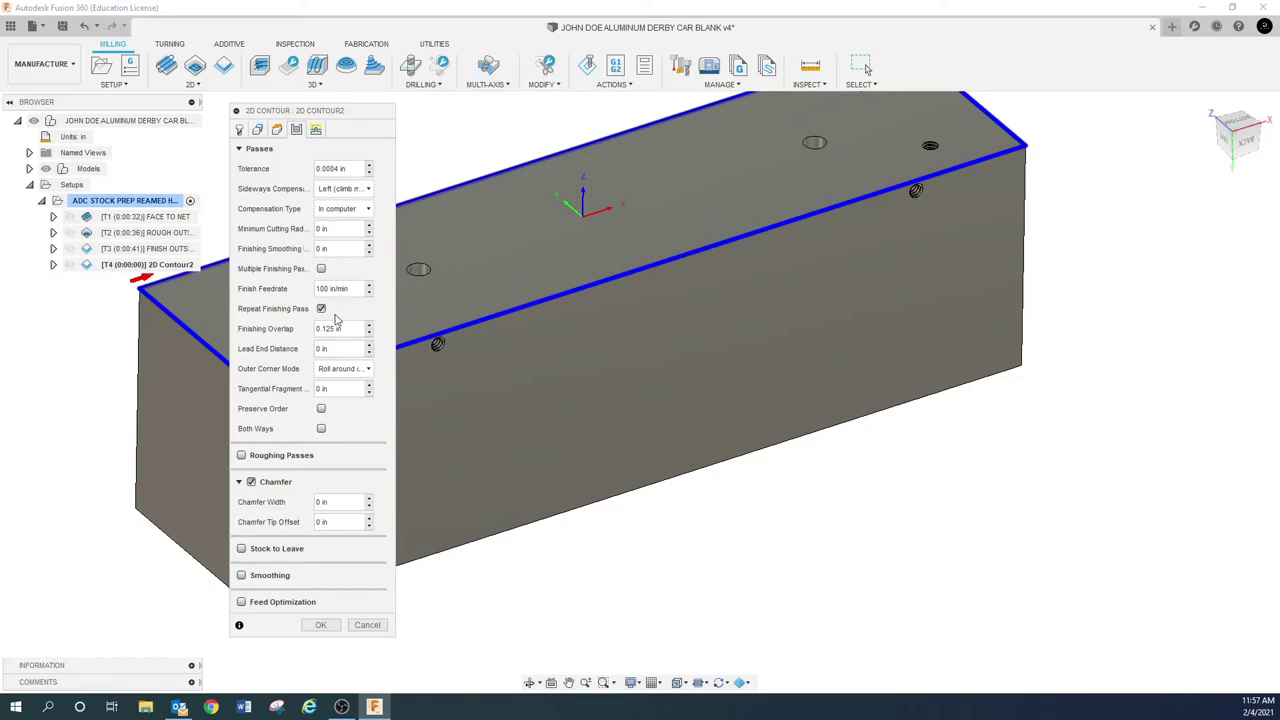
{"action": "left_click", "coordinate": [321, 310]}
{"action": "left_click", "coordinate": [321, 309]}
Set the contour's chamfer width to 0.01 in and the chamfer tip offset to 0.05 in.
{"action": "mouse_move", "coordinate": [353, 333]}
{"action": "double_click", "coordinate": [333, 502]}
{"action": "left_click", "coordinate": [339, 524]}
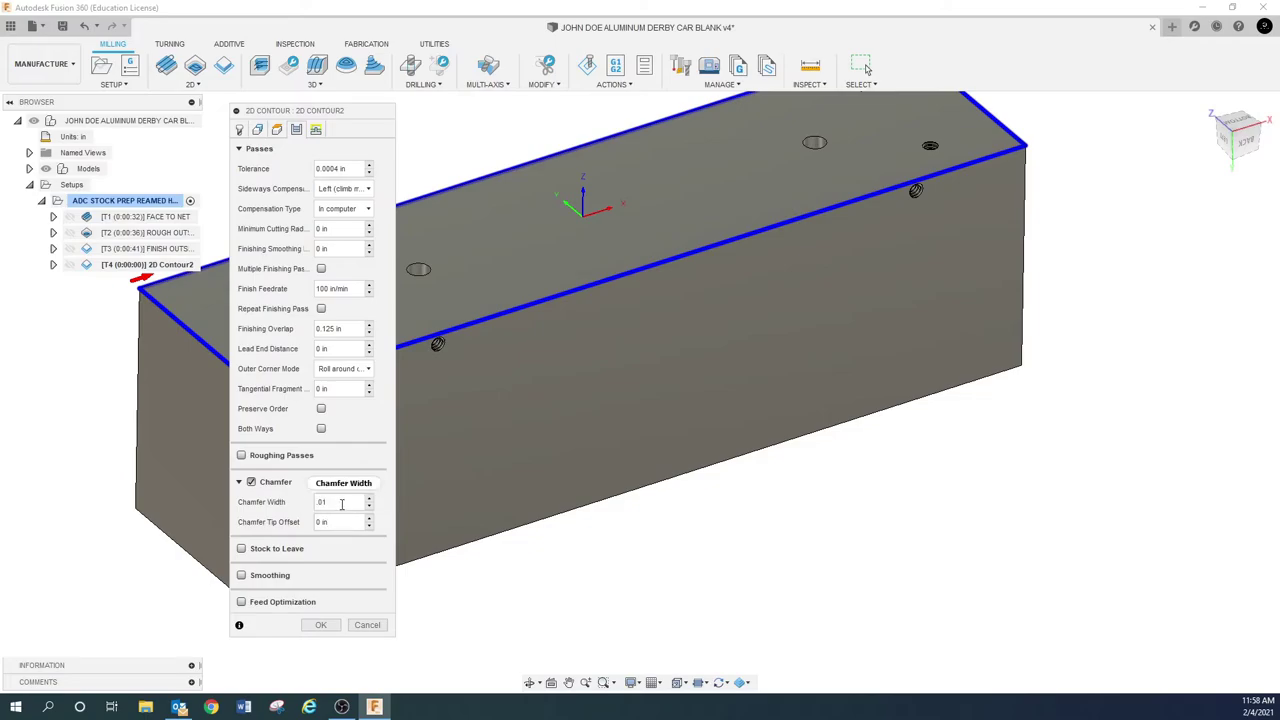
{"action": "left_click", "coordinate": [346, 525]}
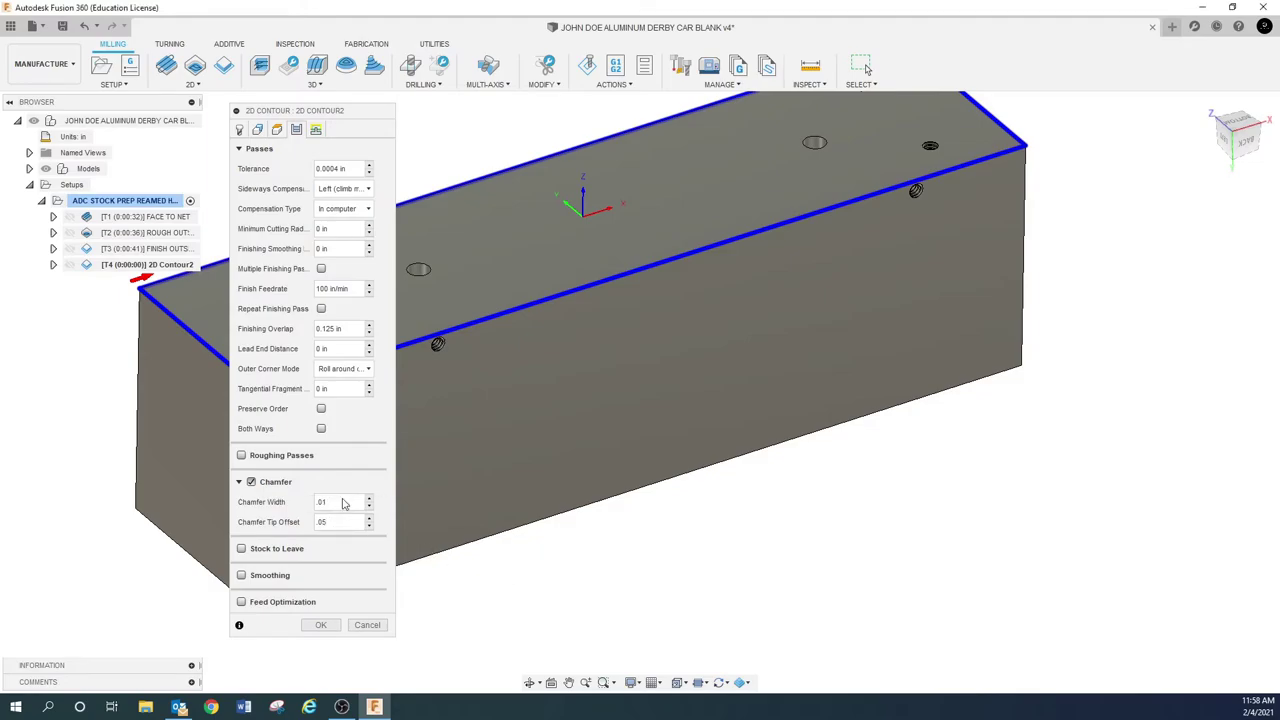
Clear the contour's entry position point and accept the operation to generate its toolpath.
{"action": "left_click", "coordinate": [316, 131]}
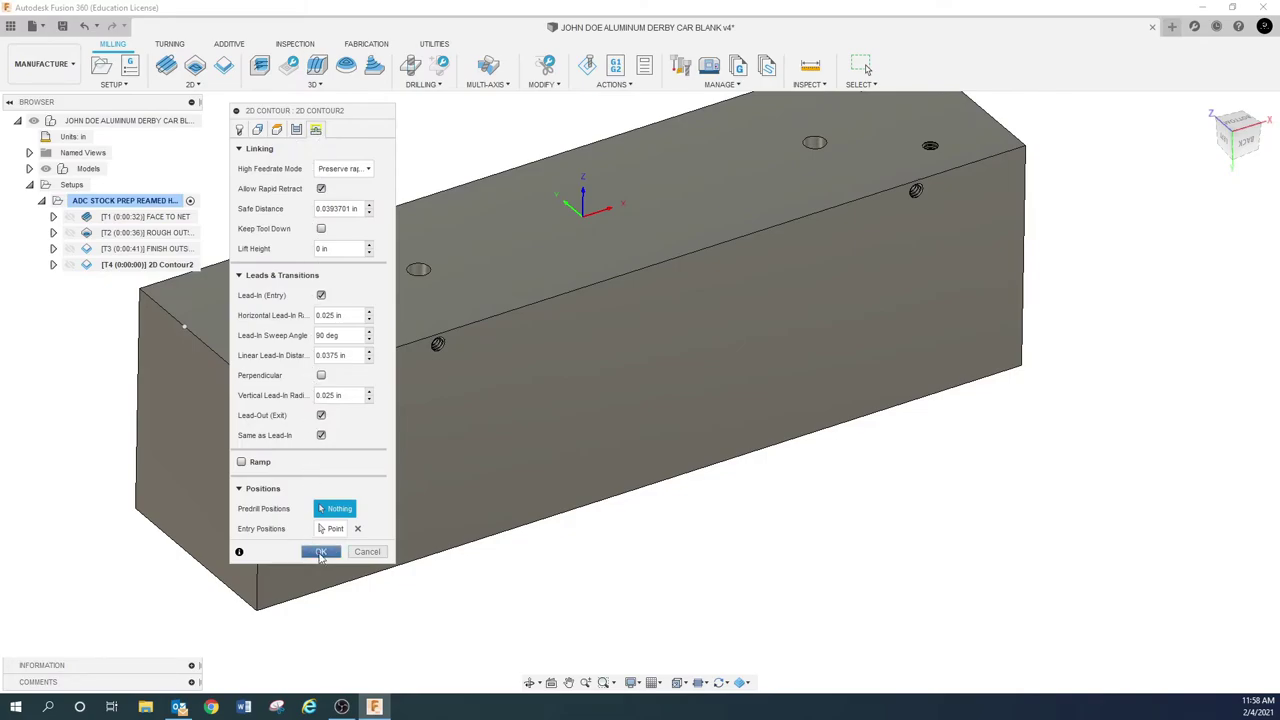
{"action": "left_click", "coordinate": [357, 528]}
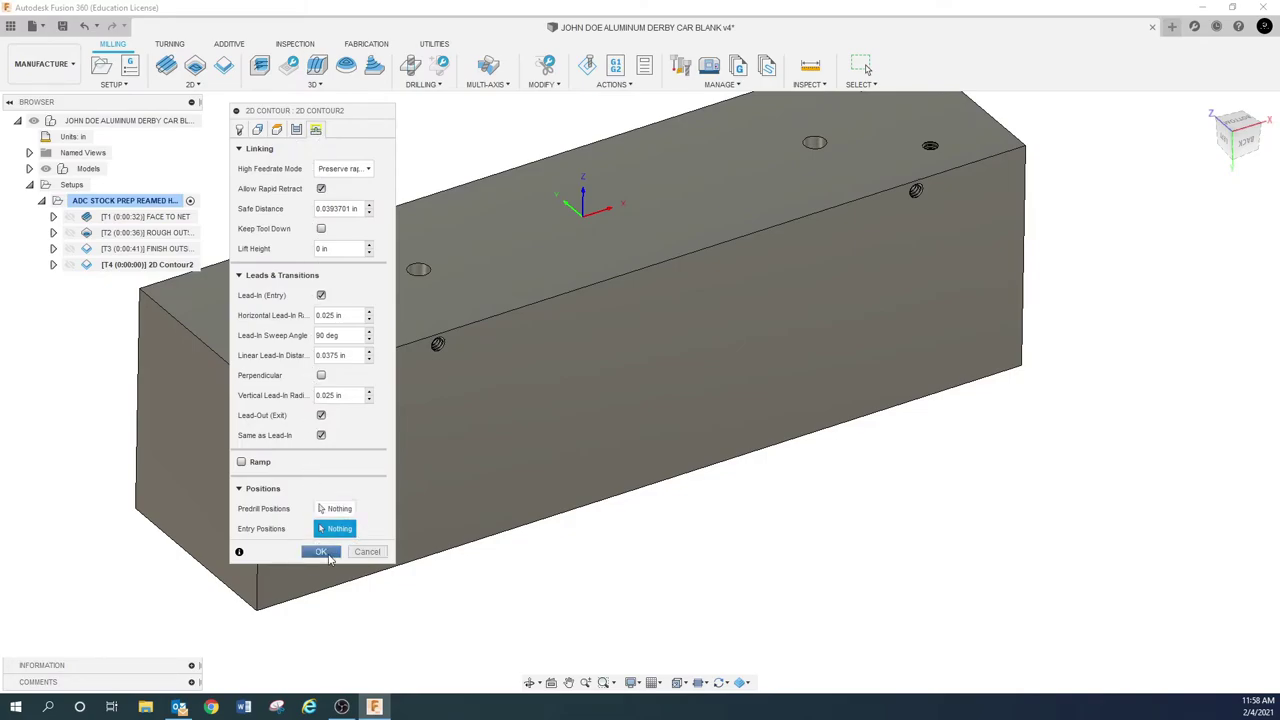
{"action": "left_click", "coordinate": [328, 554]}
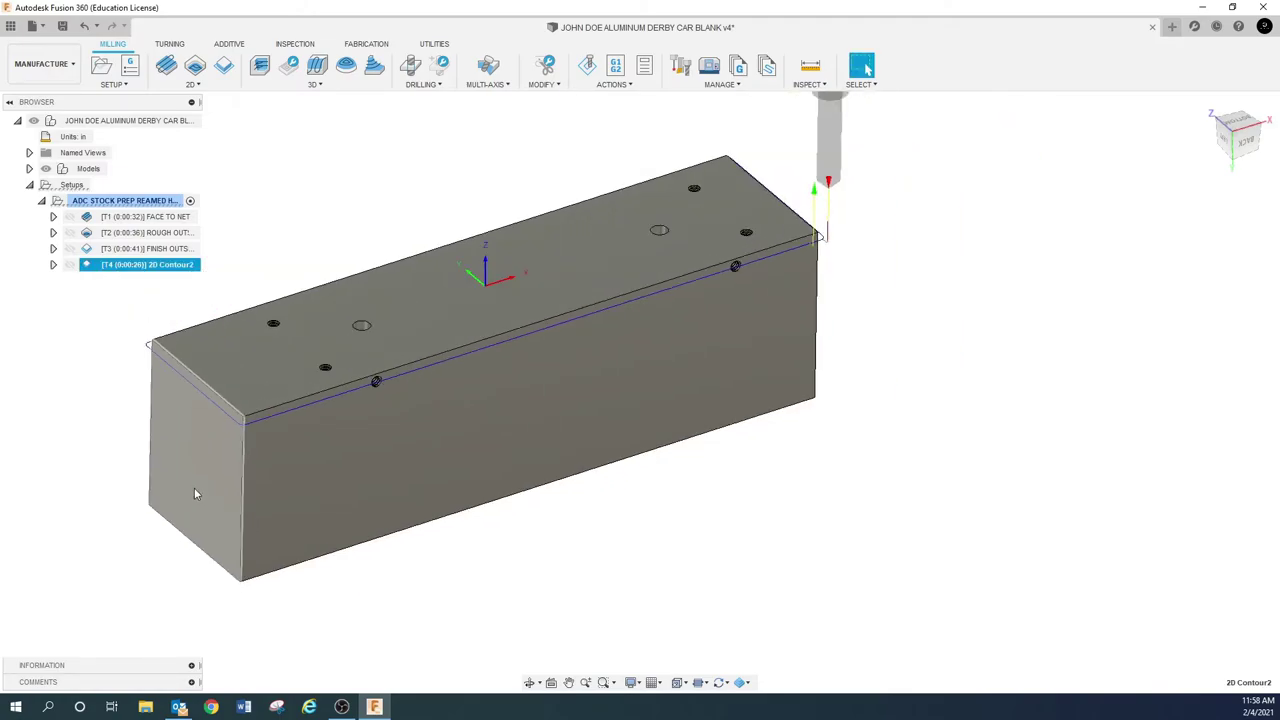
Simulate the whole stock prep setup at increased playback speed through the chamfering contour.
{"action": "scroll", "coordinate": [815, 245], "scroll_direction": "up", "scroll_amount": 5}
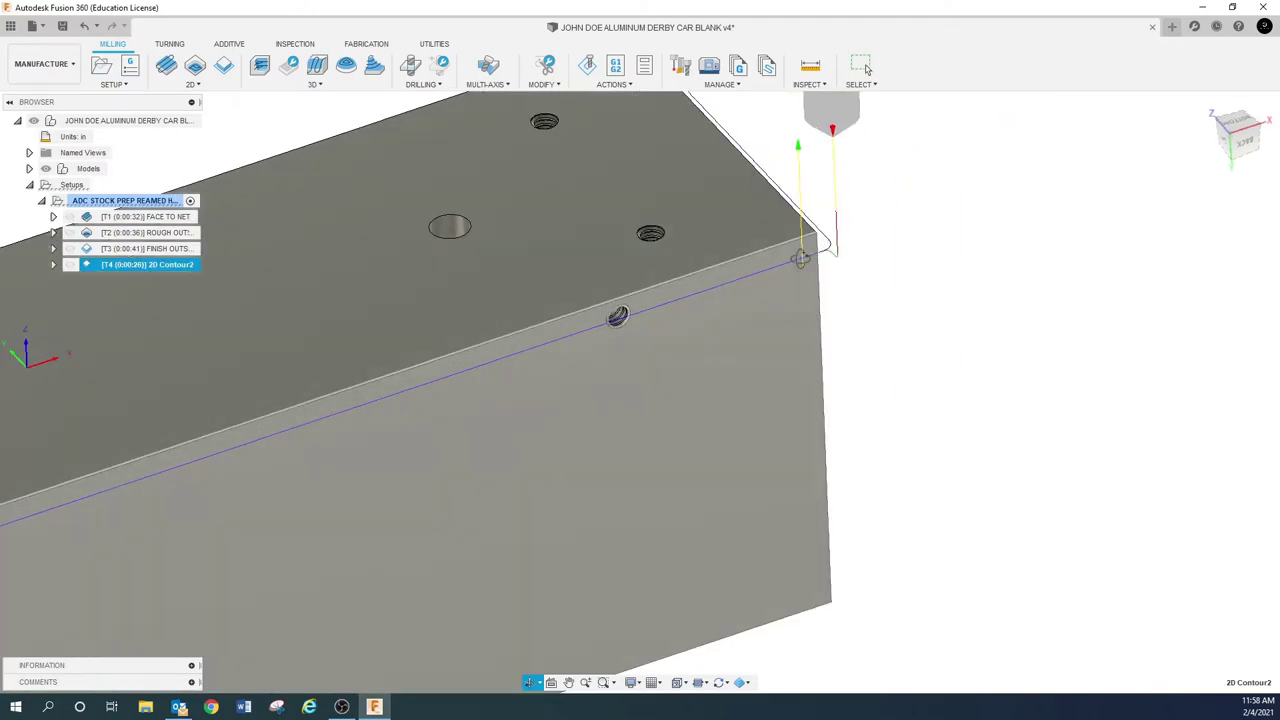
{"action": "scroll", "coordinate": [780, 263], "scroll_direction": "down", "scroll_amount": 4}
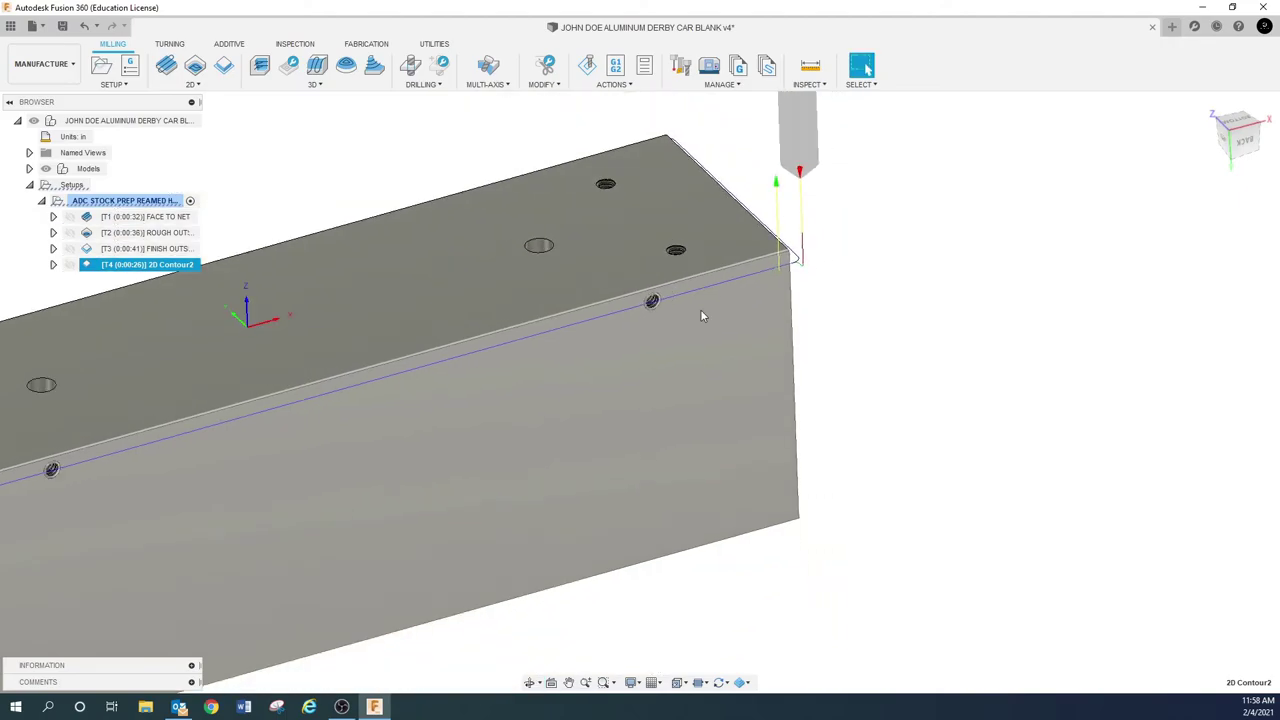
{"action": "scroll", "coordinate": [702, 316], "scroll_direction": "down", "scroll_amount": 3}
{"action": "left_click", "coordinate": [125, 200]}
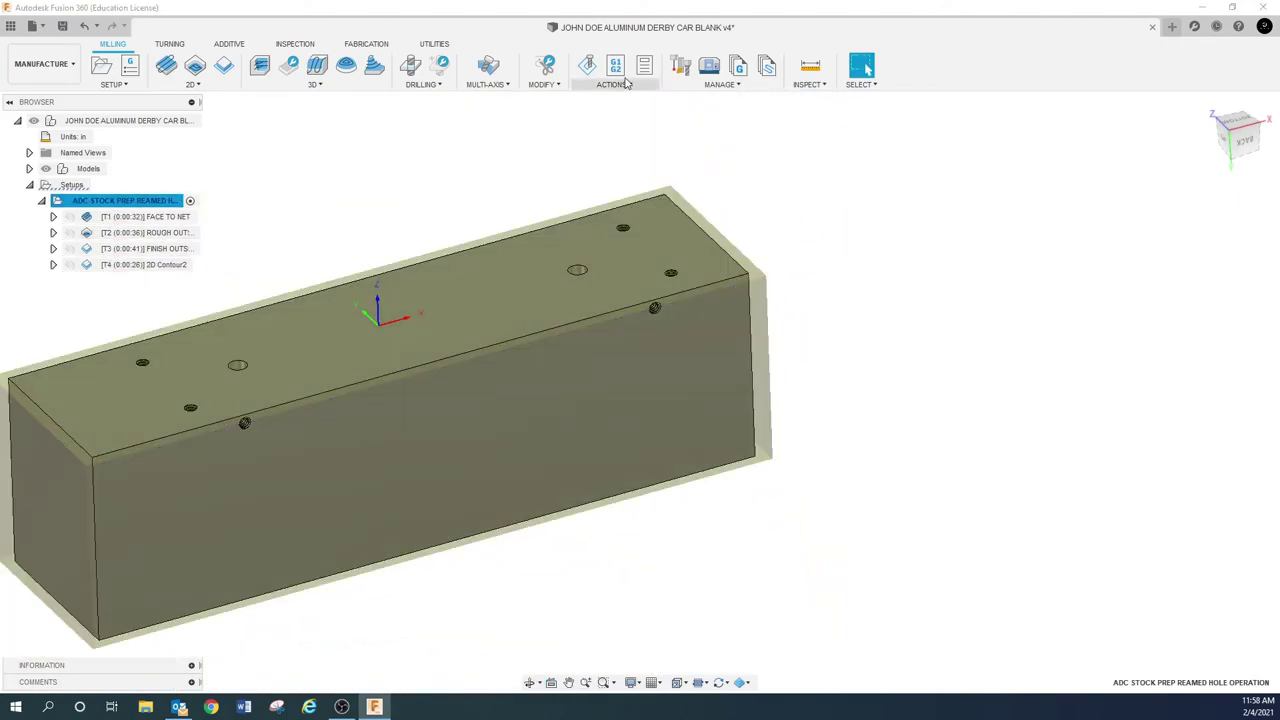
{"action": "left_click", "coordinate": [587, 65]}
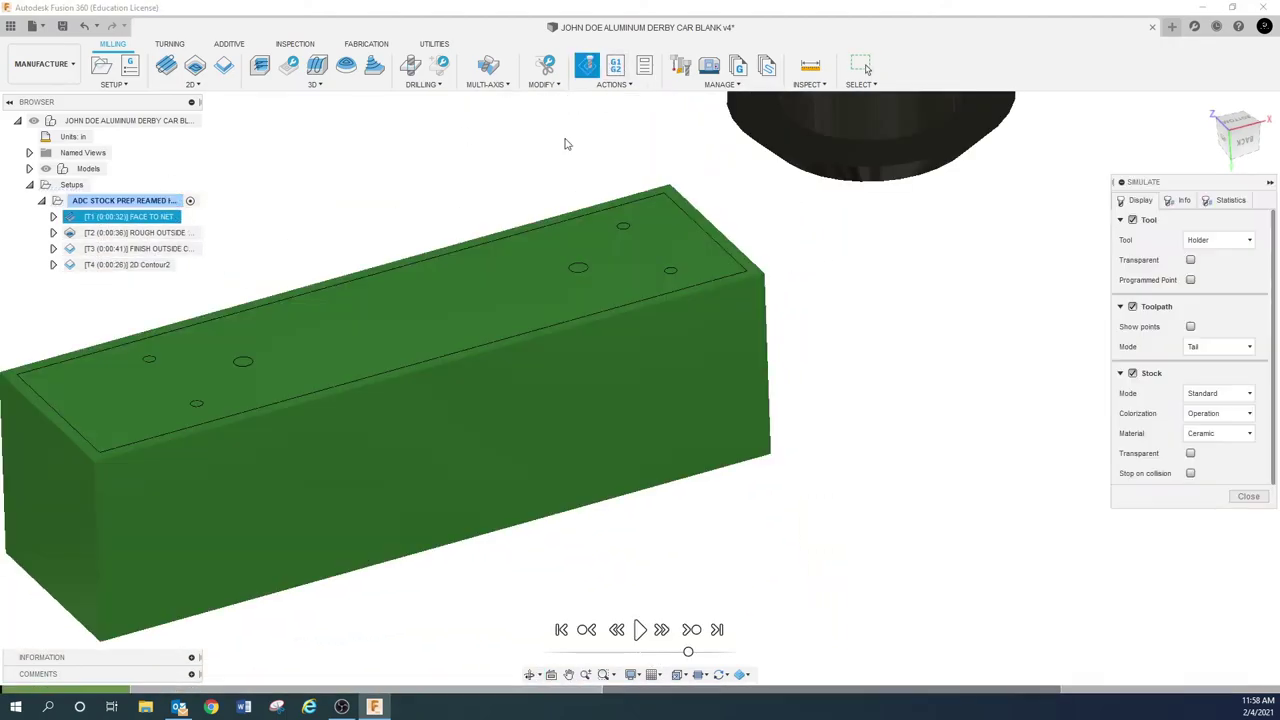
{"action": "left_click", "coordinate": [640, 629]}
{"action": "left_click_drag", "start_coordinate": [688, 651], "coordinate": [705, 652]}
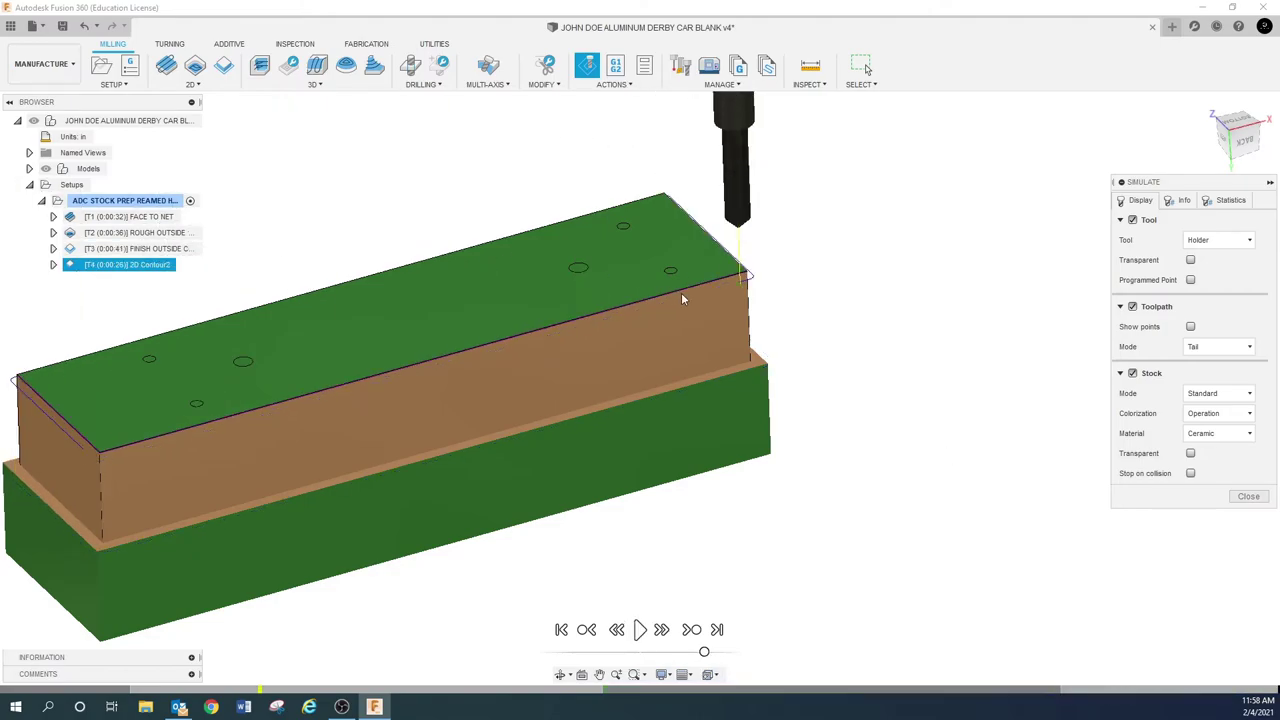
Examine the simulated chamfer along the block's top edge with the model shown and hidden, and close the simulation.
{"action": "scroll", "coordinate": [683, 298], "scroll_direction": "up", "scroll_amount": 10}
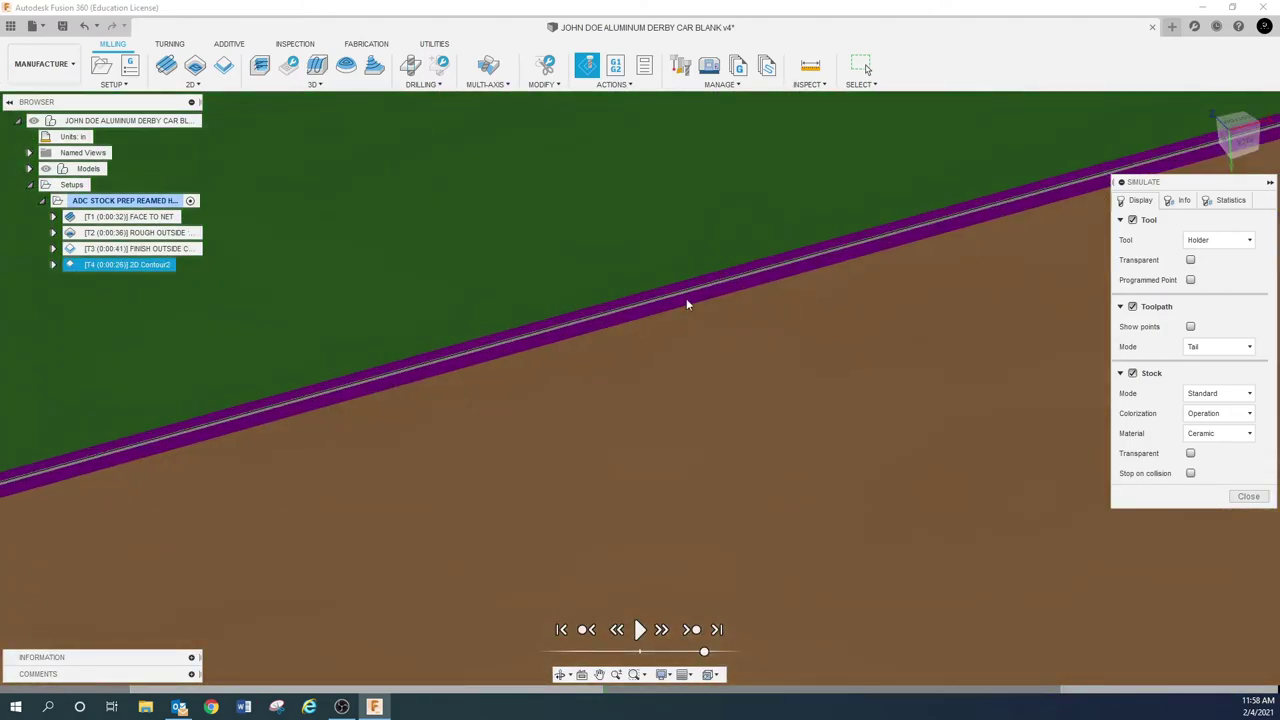
{"action": "middle_click_drag", "start_coordinate": [686, 304], "coordinate": [756, 293], "text": "shift"}
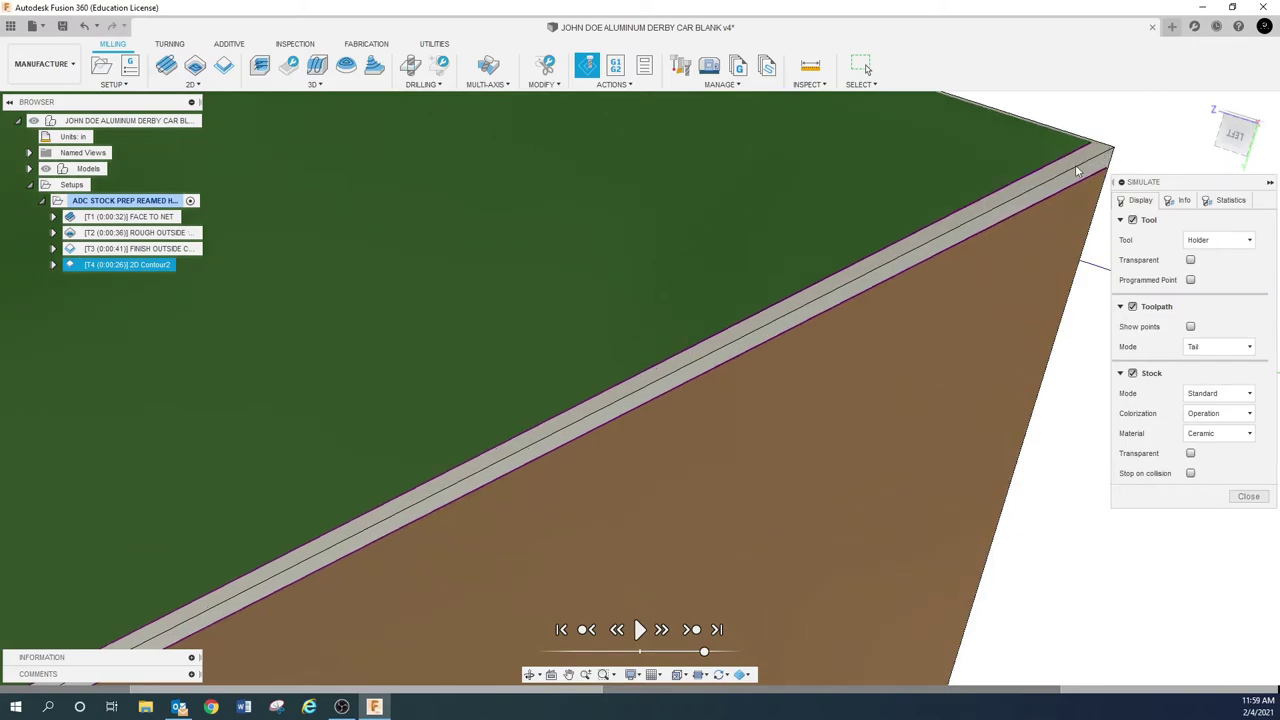
{"action": "left_click", "coordinate": [44, 169]}
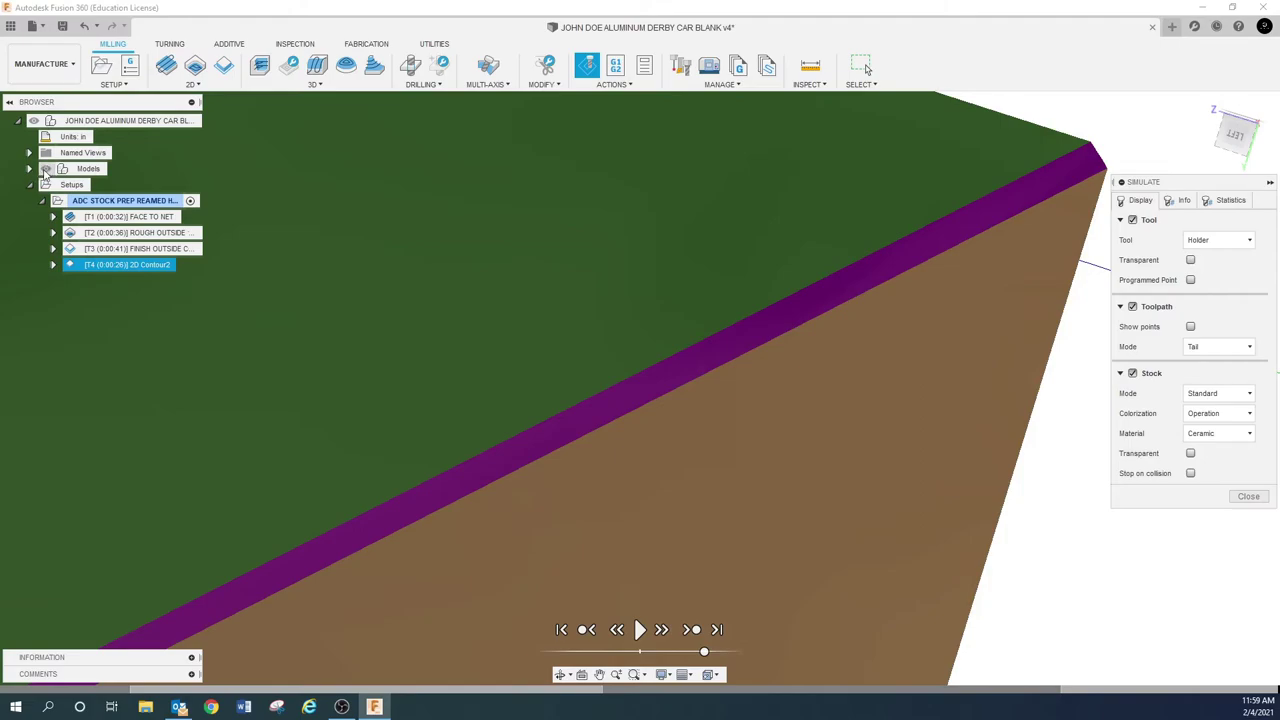
{"action": "left_click", "coordinate": [44, 170]}
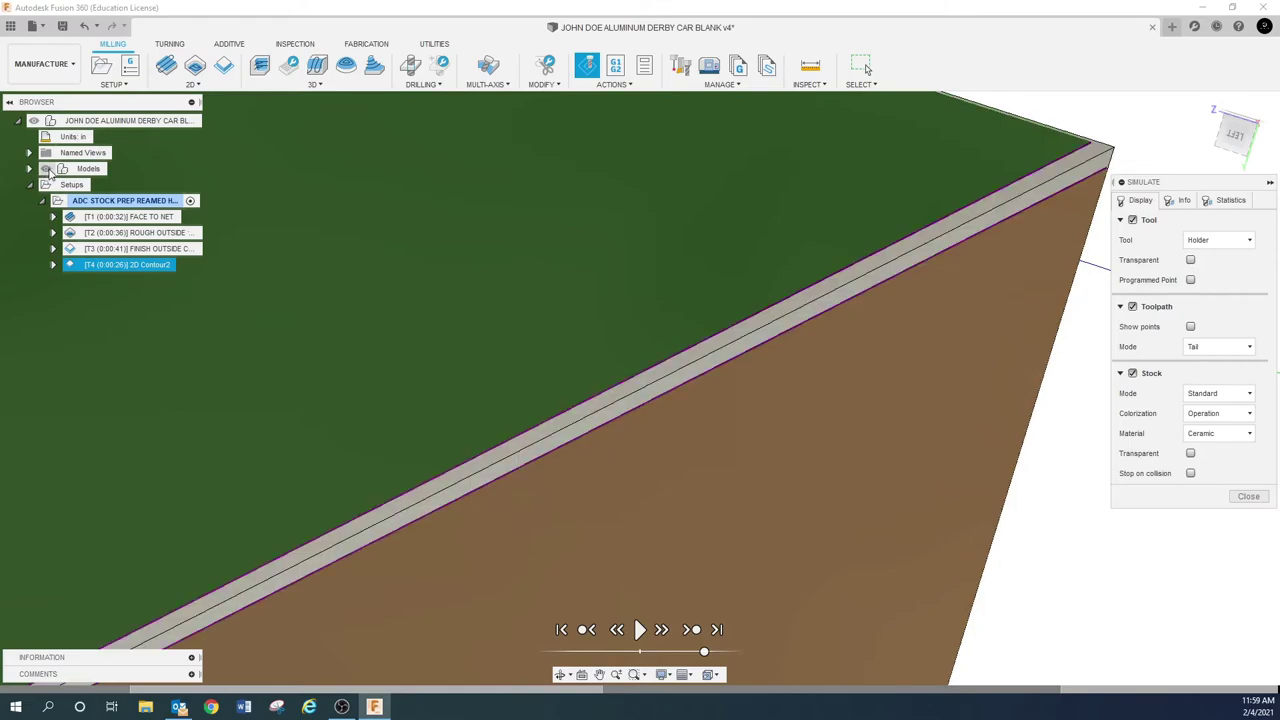
{"action": "left_click", "coordinate": [45, 170]}
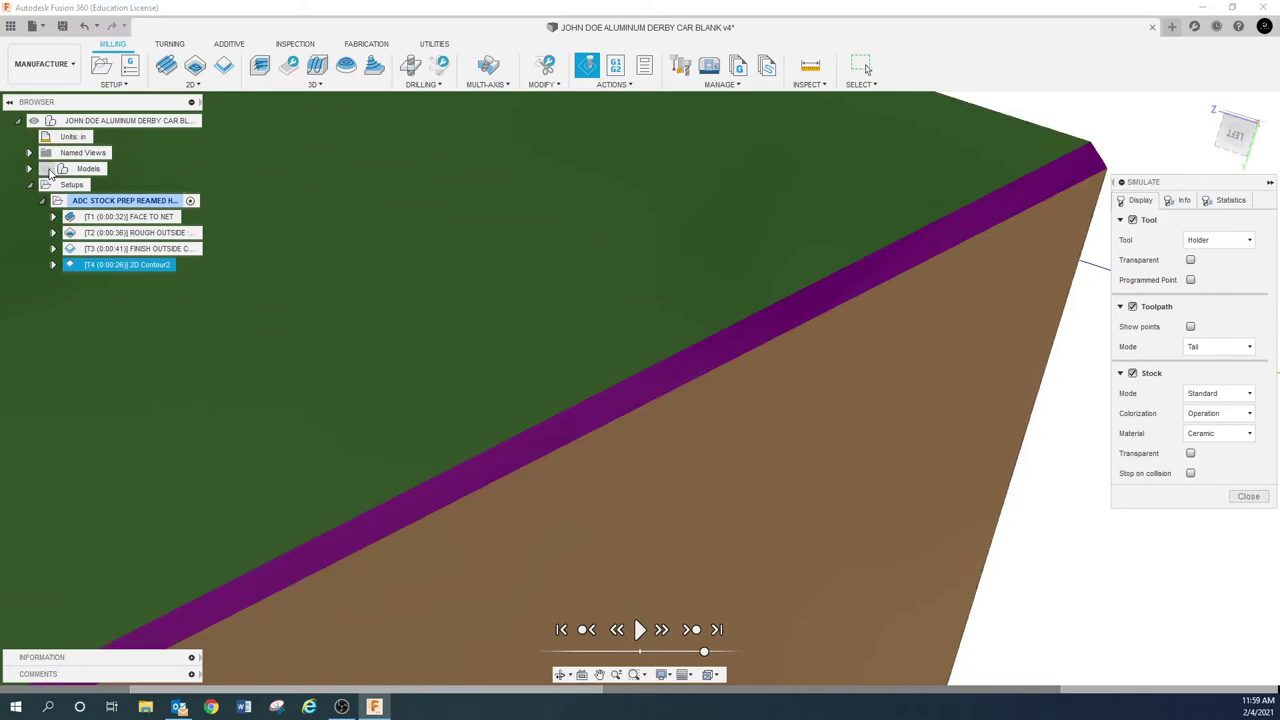
{"action": "left_click", "coordinate": [1246, 496]}
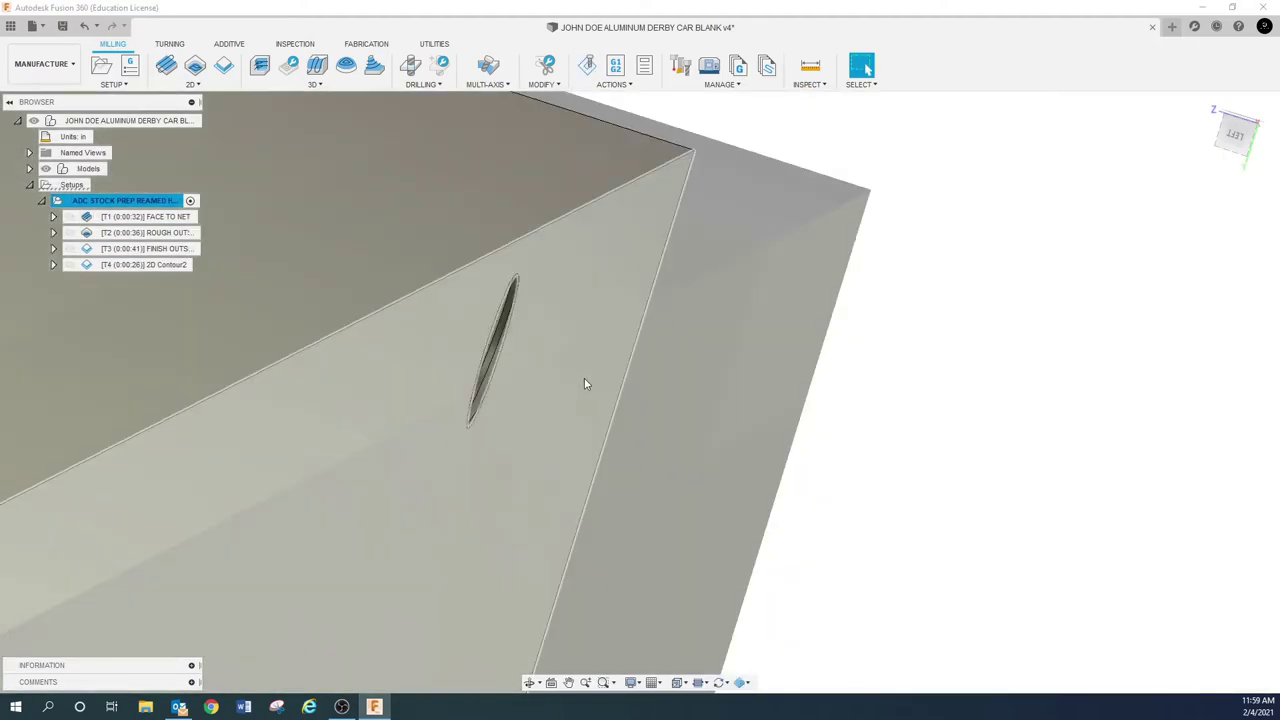
Rename the 2D Contour2 operation as DEBURR.
{"action": "middle_click_drag", "start_coordinate": [585, 384], "coordinate": [511, 480], "text": "shift"}
{"action": "left_click", "coordinate": [568, 682]}
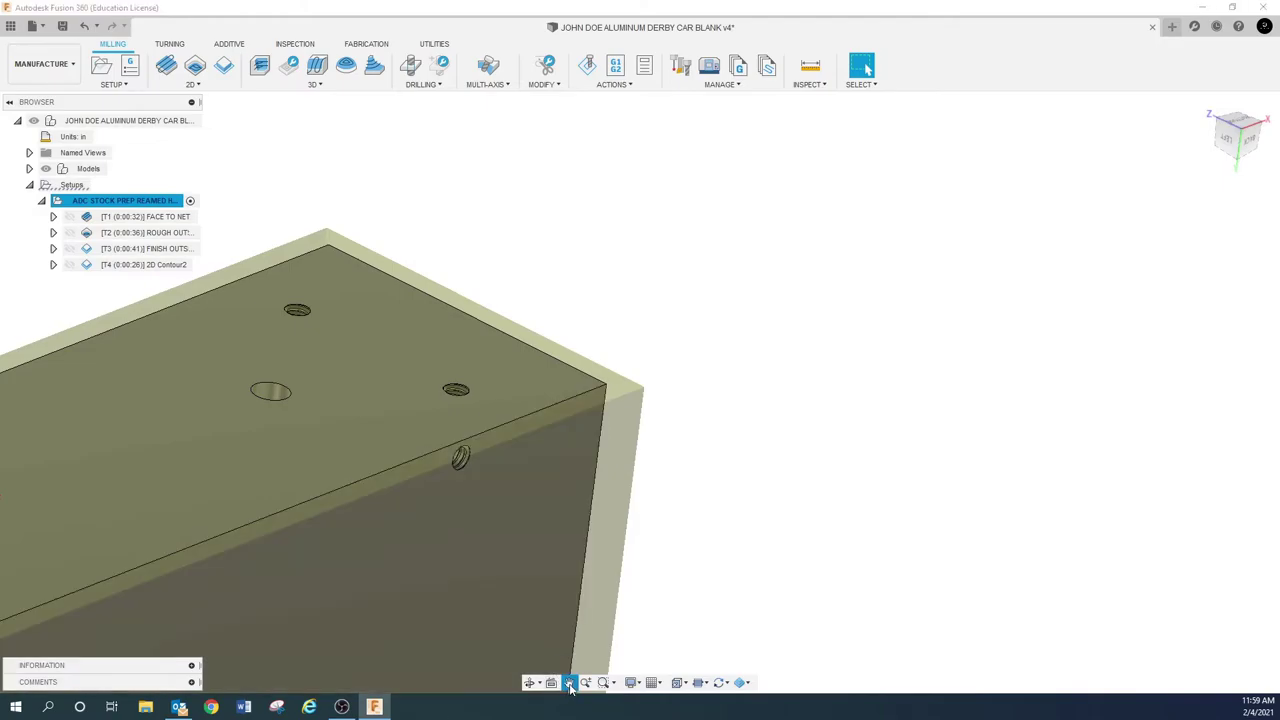
{"action": "left_click_drag", "start_coordinate": [674, 555], "coordinate": [814, 451]}
{"action": "scroll", "coordinate": [943, 429], "scroll_direction": "down", "scroll_amount": 3}
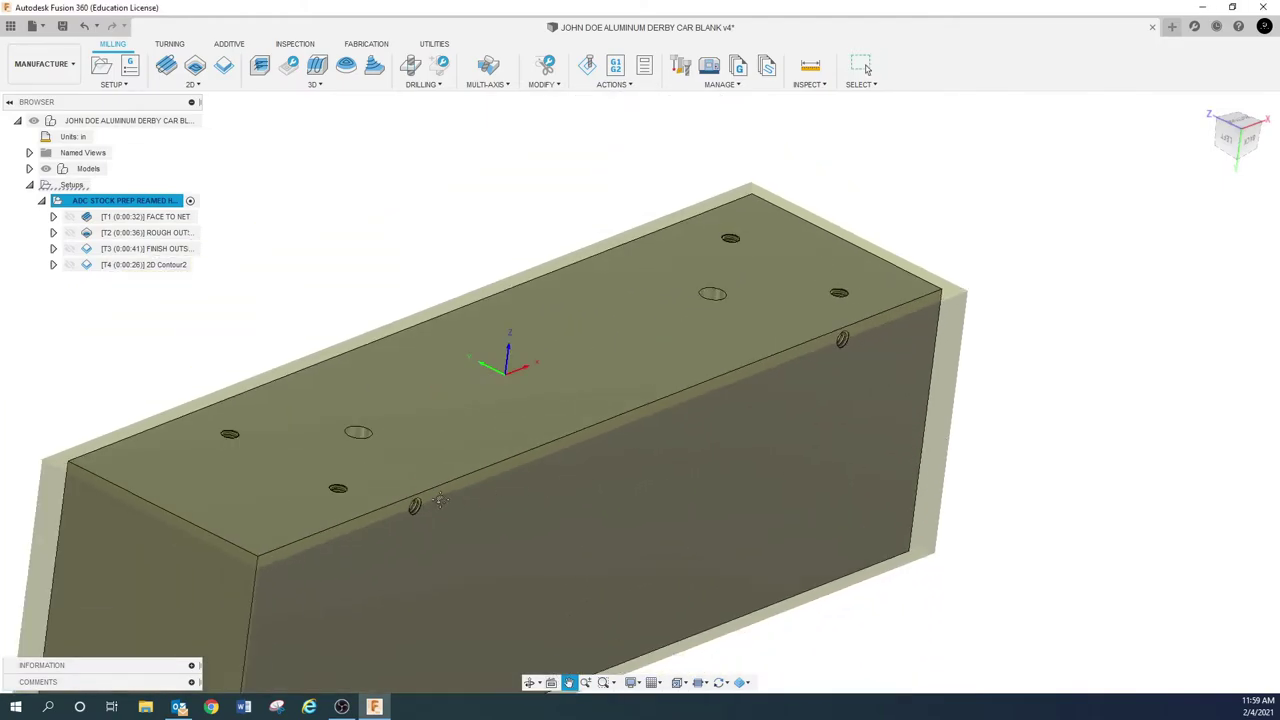
{"action": "key", "text": "Escape"}
{"action": "left_click", "coordinate": [160, 265]}
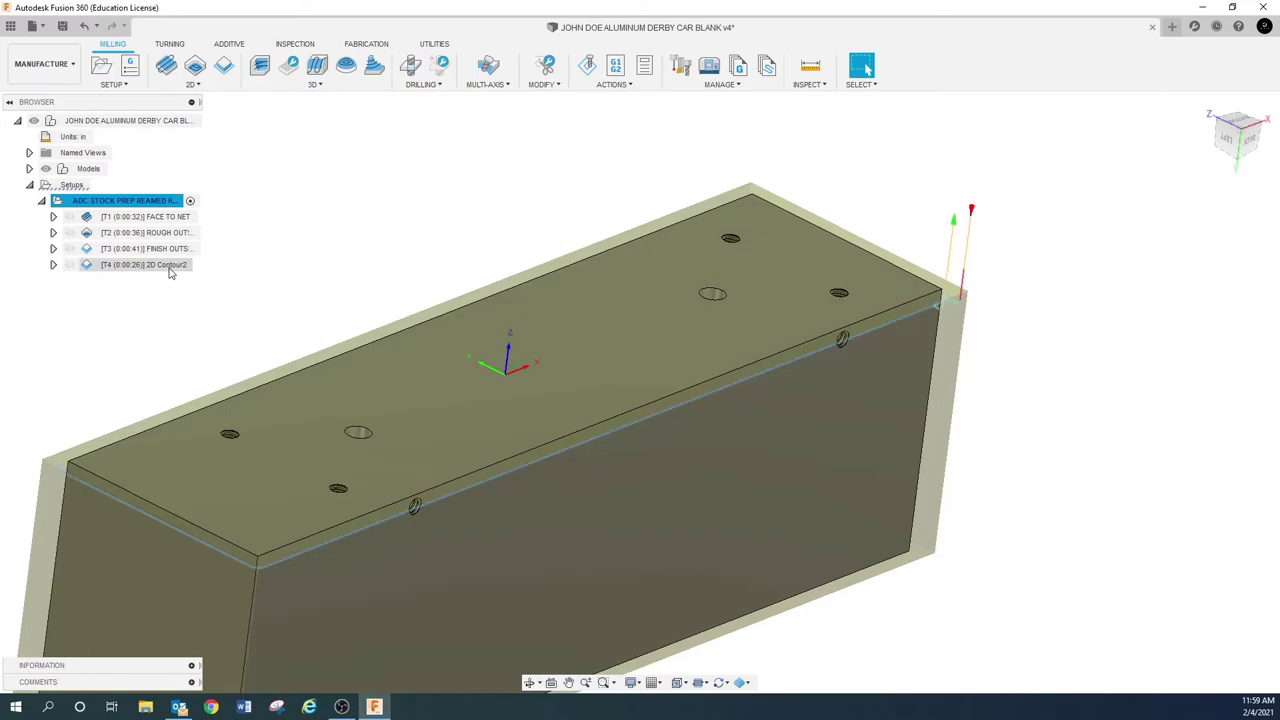
{"action": "left_click", "coordinate": [169, 267]}
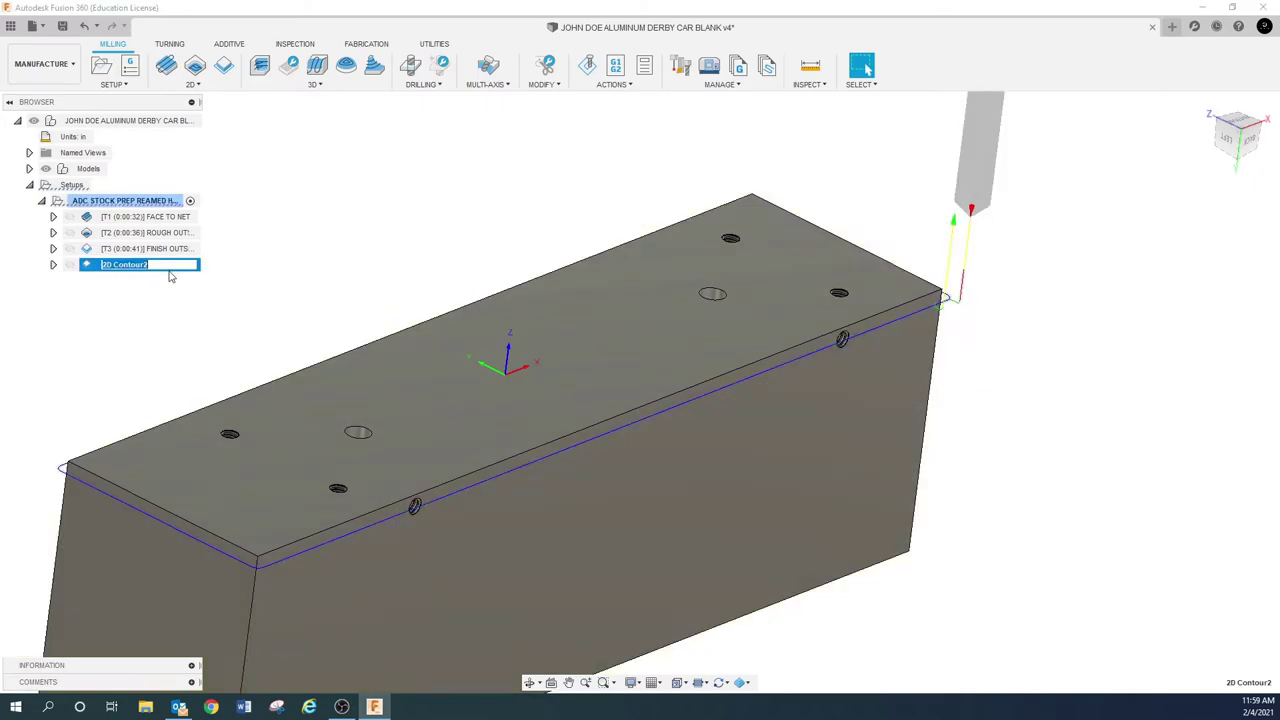
{"action": "type", "text": "DEBURR"}
{"action": "left_click", "coordinate": [280, 245]}
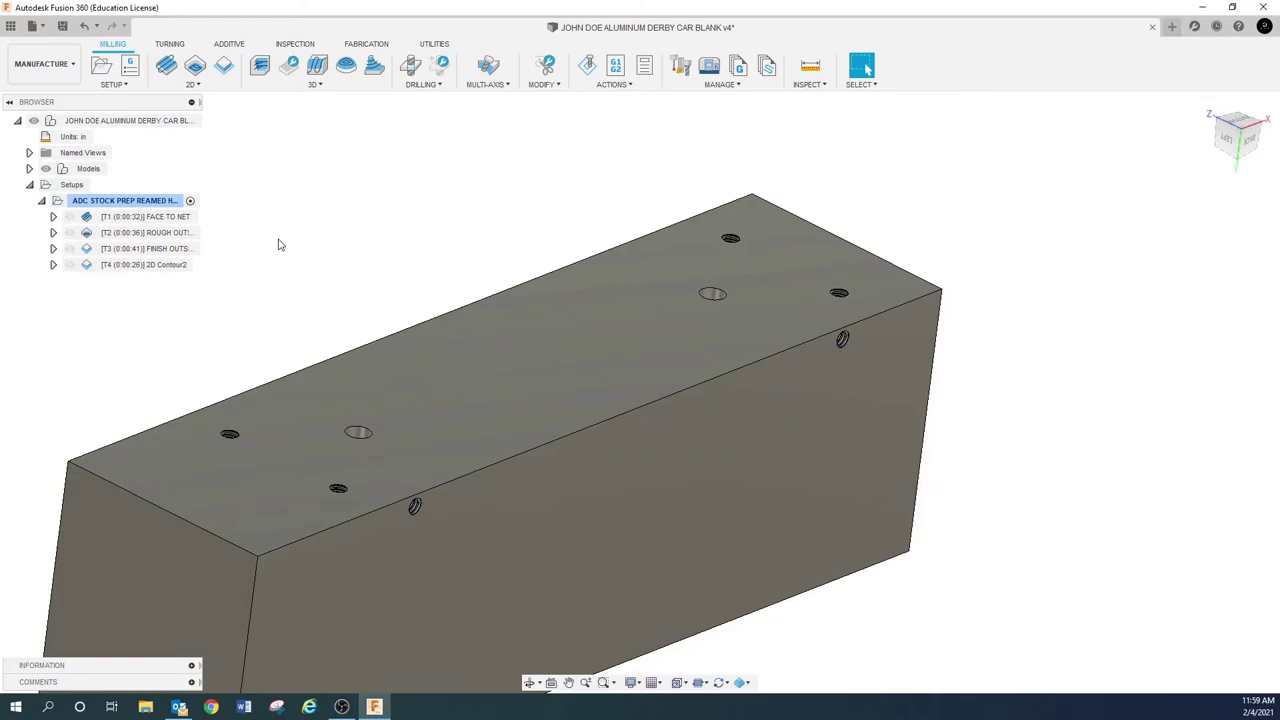
Examine from the left side how deep the DEBURR toolpath runs below the block's top edge.
{"action": "left_click", "coordinate": [164, 268]}
{"action": "middle_click_drag", "start_coordinate": [704, 331], "coordinate": [720, 345], "text": "shift"}
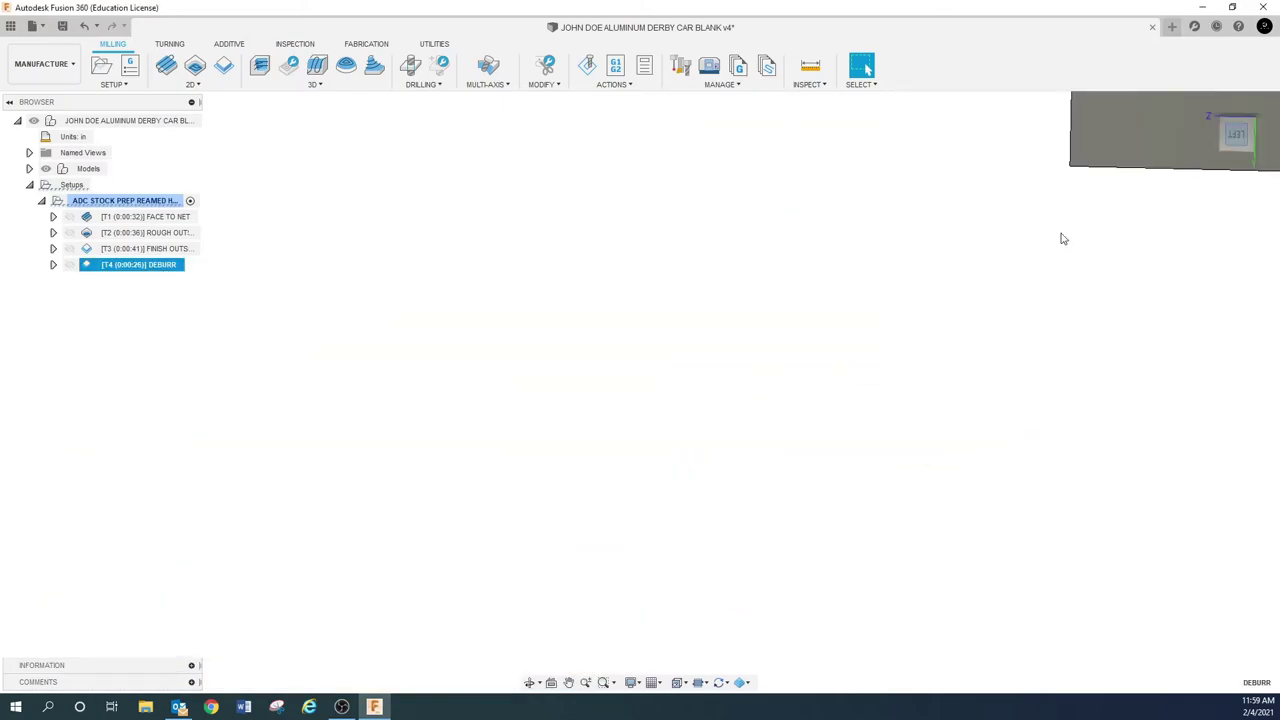
{"action": "middle_click_drag", "start_coordinate": [1060, 237], "coordinate": [689, 548], "text": "shift"}
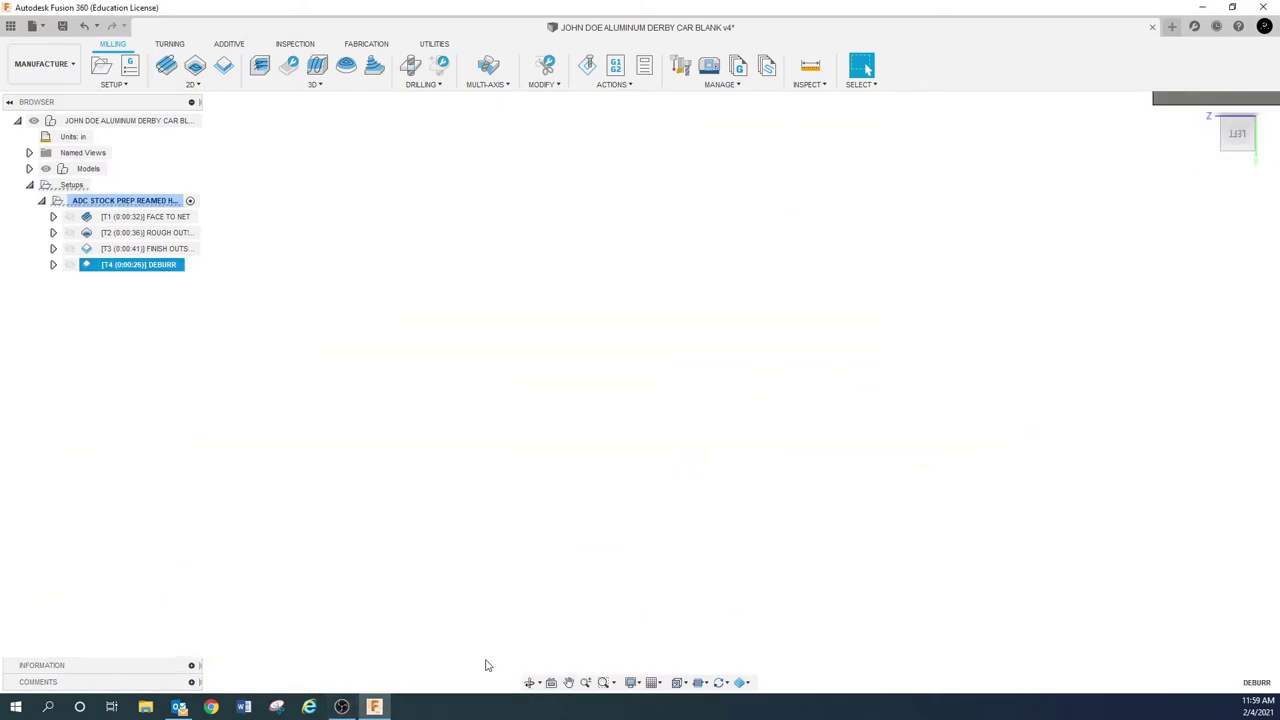
{"action": "left_click", "coordinate": [569, 682]}
{"action": "left_click_drag", "start_coordinate": [840, 366], "coordinate": [385, 618]}
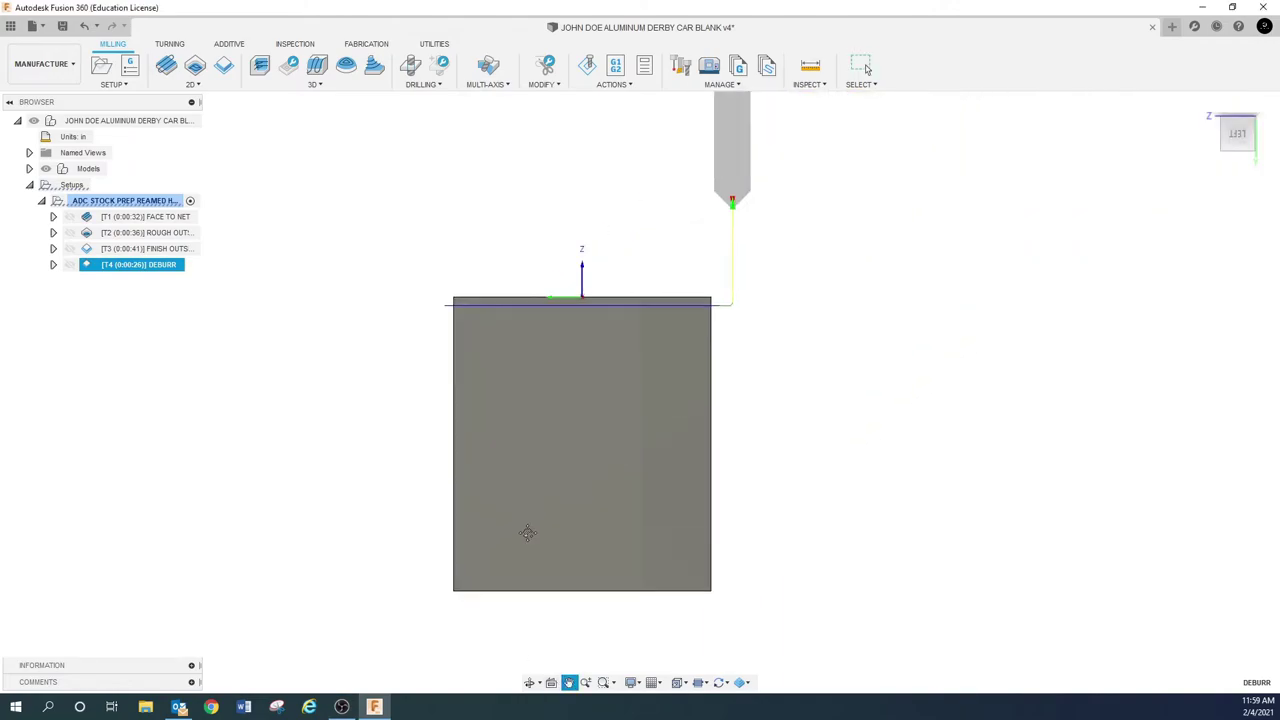
{"action": "scroll", "coordinate": [683, 306], "scroll_direction": "up", "scroll_amount": 5}
{"action": "scroll", "coordinate": [683, 308], "scroll_direction": "up", "scroll_amount": 2}
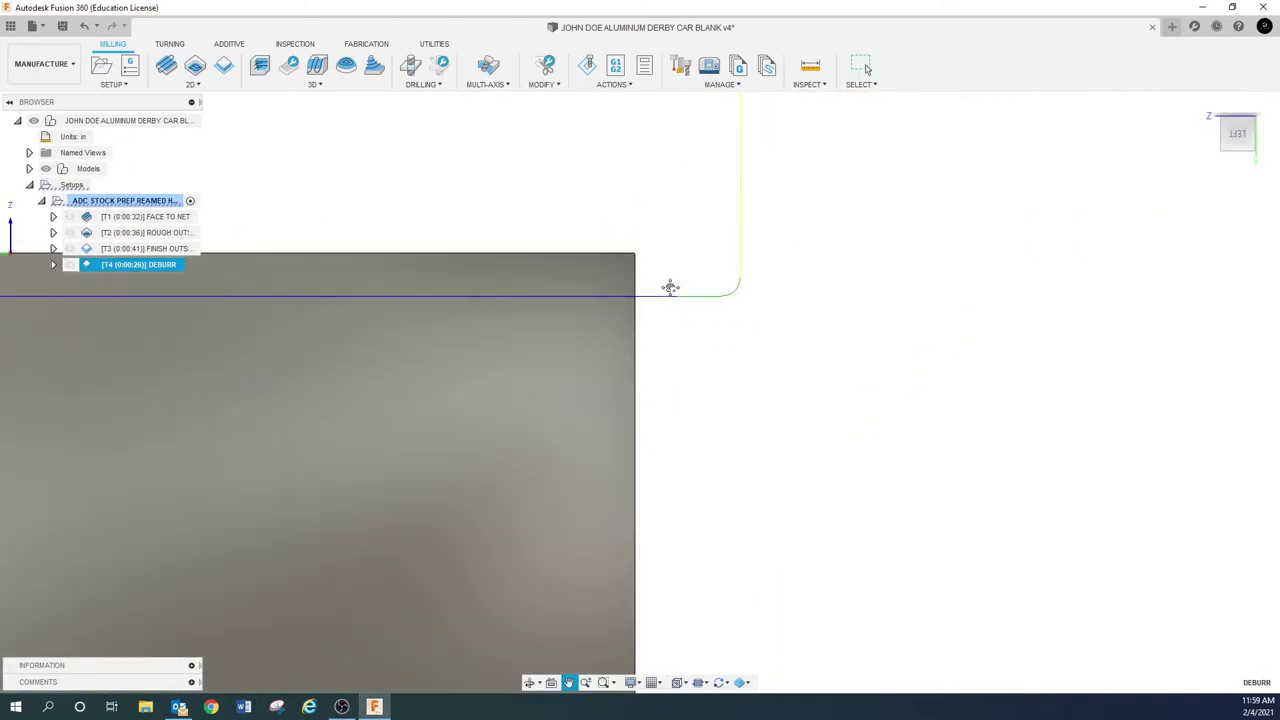
{"action": "key", "text": "Escape"}
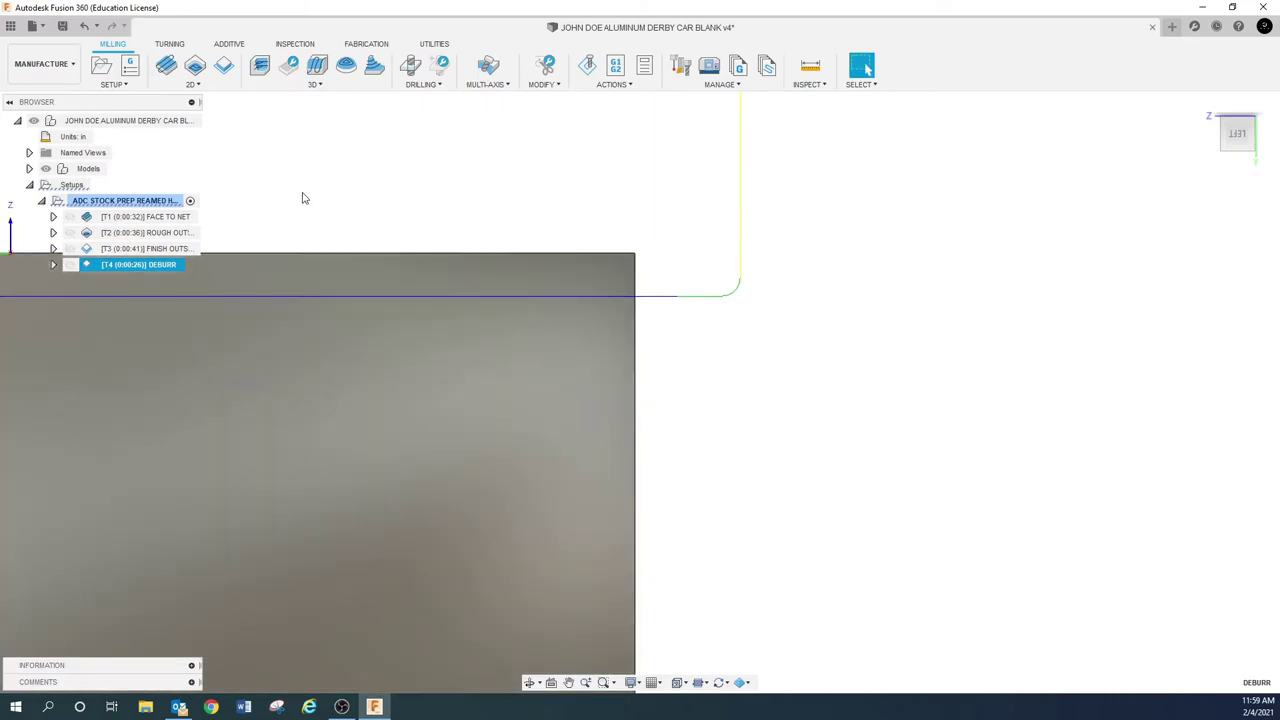
{"action": "left_click", "coordinate": [300, 197]}
Edit the DEBURR contour to set its chamfer tip offset to 0.005 in and regenerate the toolpath.
{"action": "left_click", "coordinate": [155, 266]}
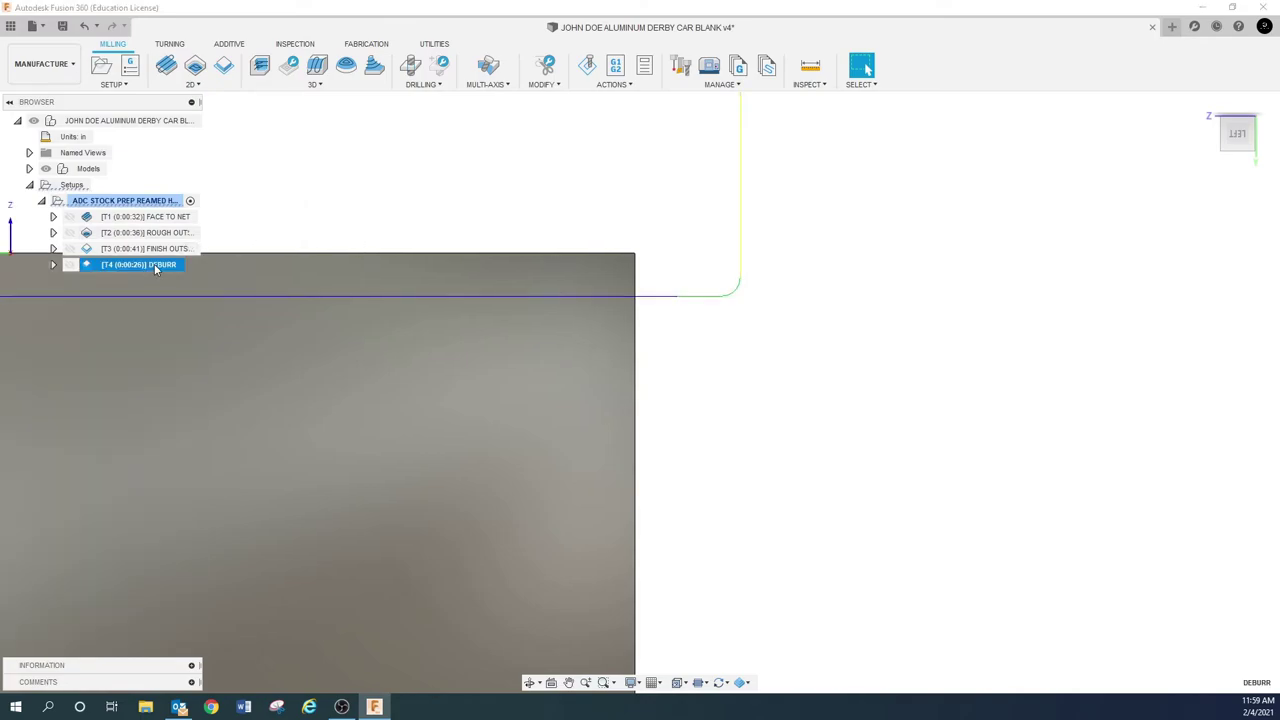
{"action": "right_click", "coordinate": [155, 266]}
{"action": "left_click", "coordinate": [197, 276]}
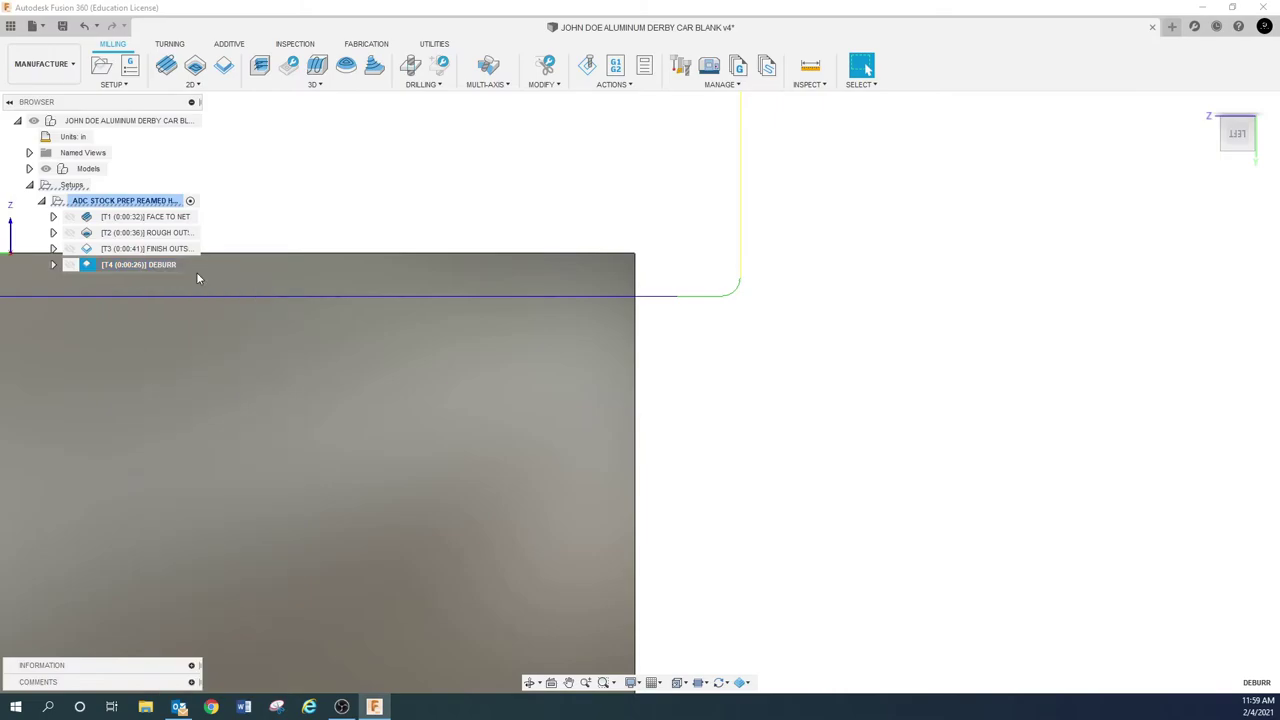
{"action": "left_click", "coordinate": [297, 130]}
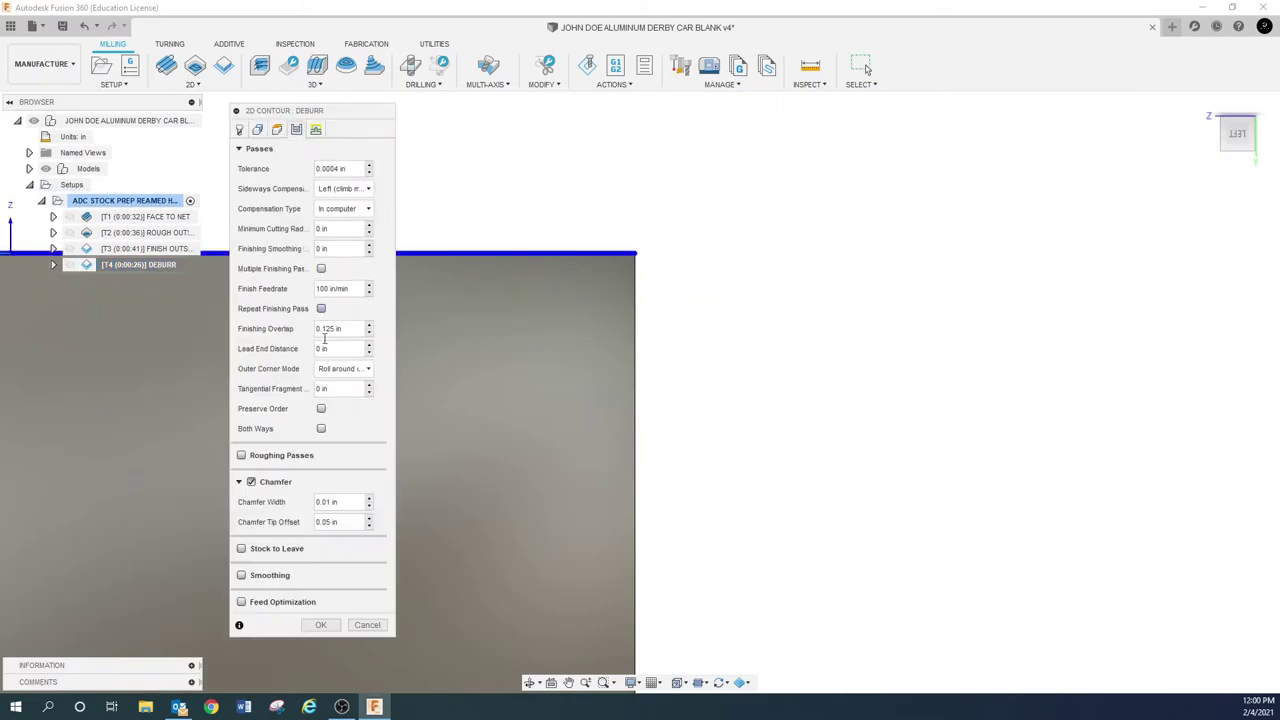
{"action": "triple_click", "coordinate": [348, 520]}
{"action": "key", "text": "BackSpace"}
{"action": "left_click", "coordinate": [321, 624]}
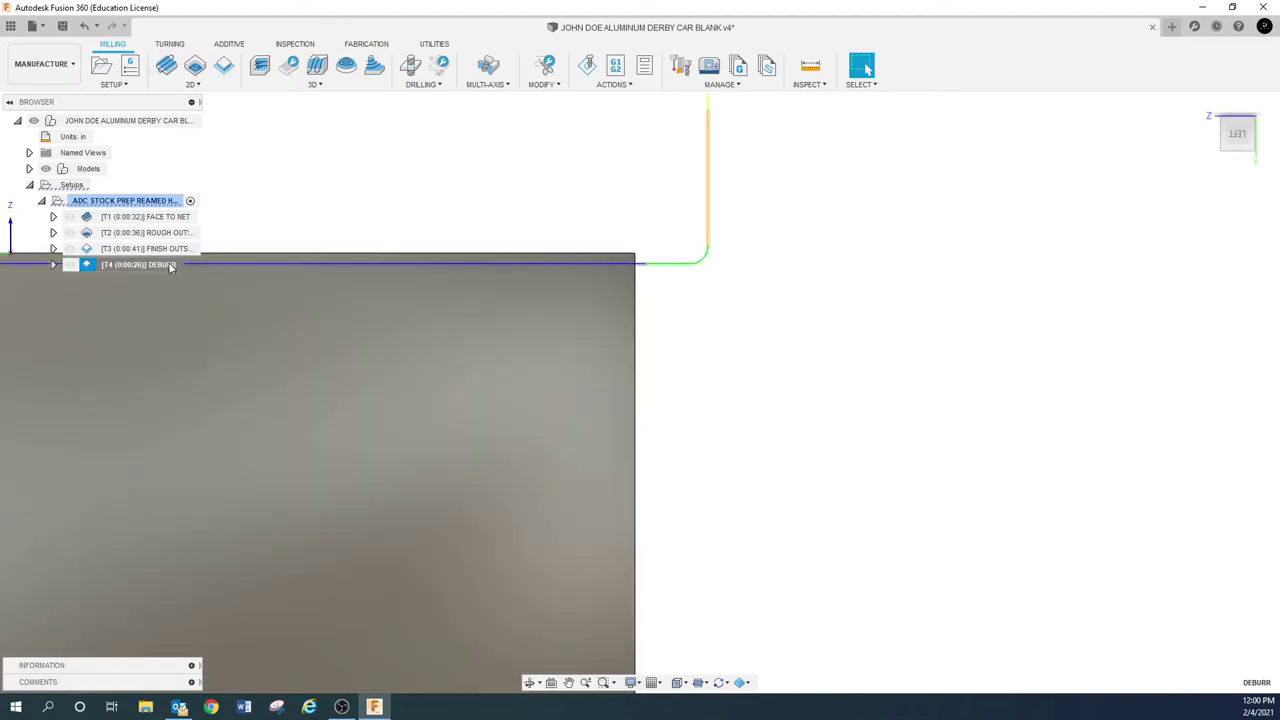
Set the DEBURR contour's chamfer tip offset to 0.045 in and check the regenerated toolpath around the block.
{"action": "right_click", "coordinate": [204, 264]}
{"action": "left_click", "coordinate": [203, 274]}
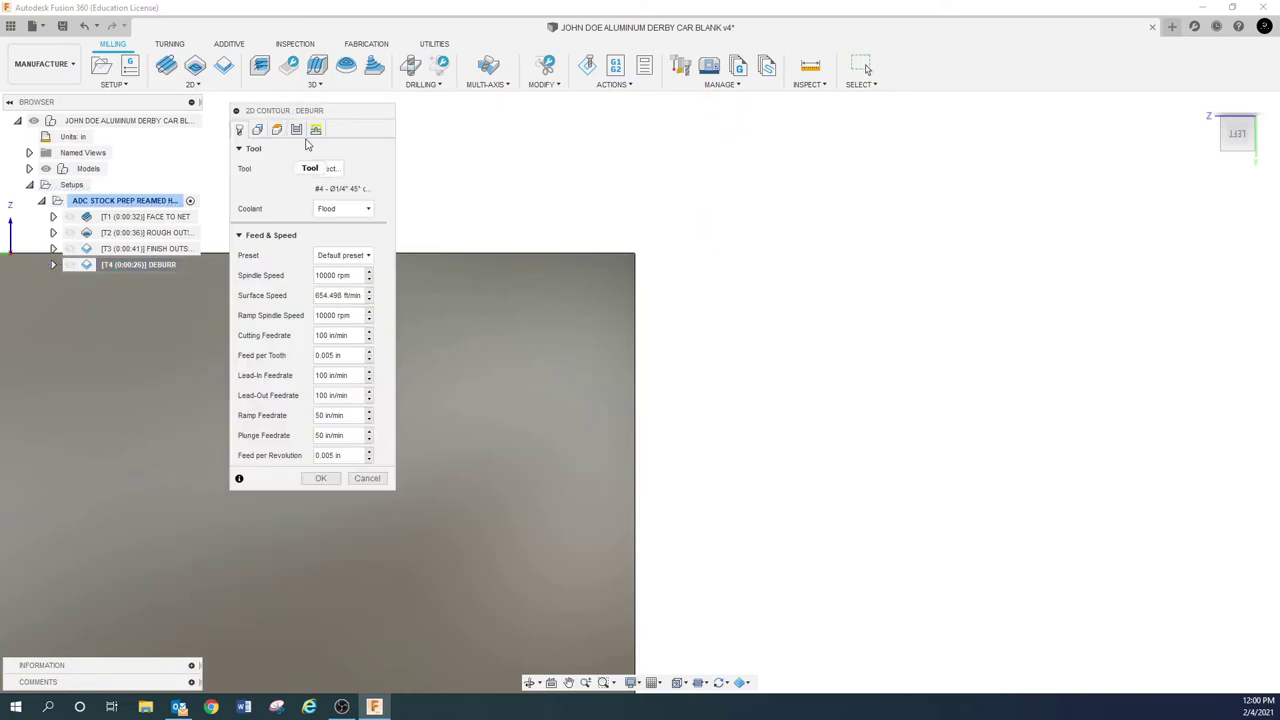
{"action": "left_click", "coordinate": [296, 129]}
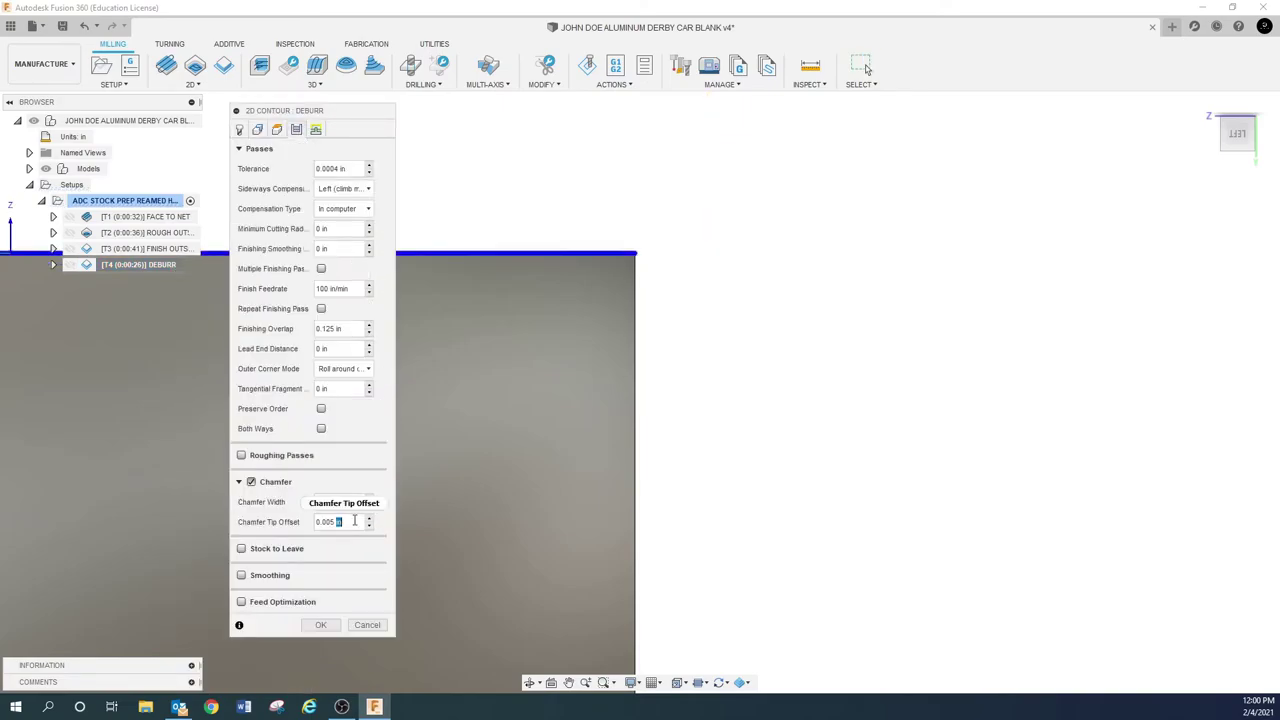
{"action": "left_click", "coordinate": [355, 522]}
{"action": "key", "text": "BackSpace"}
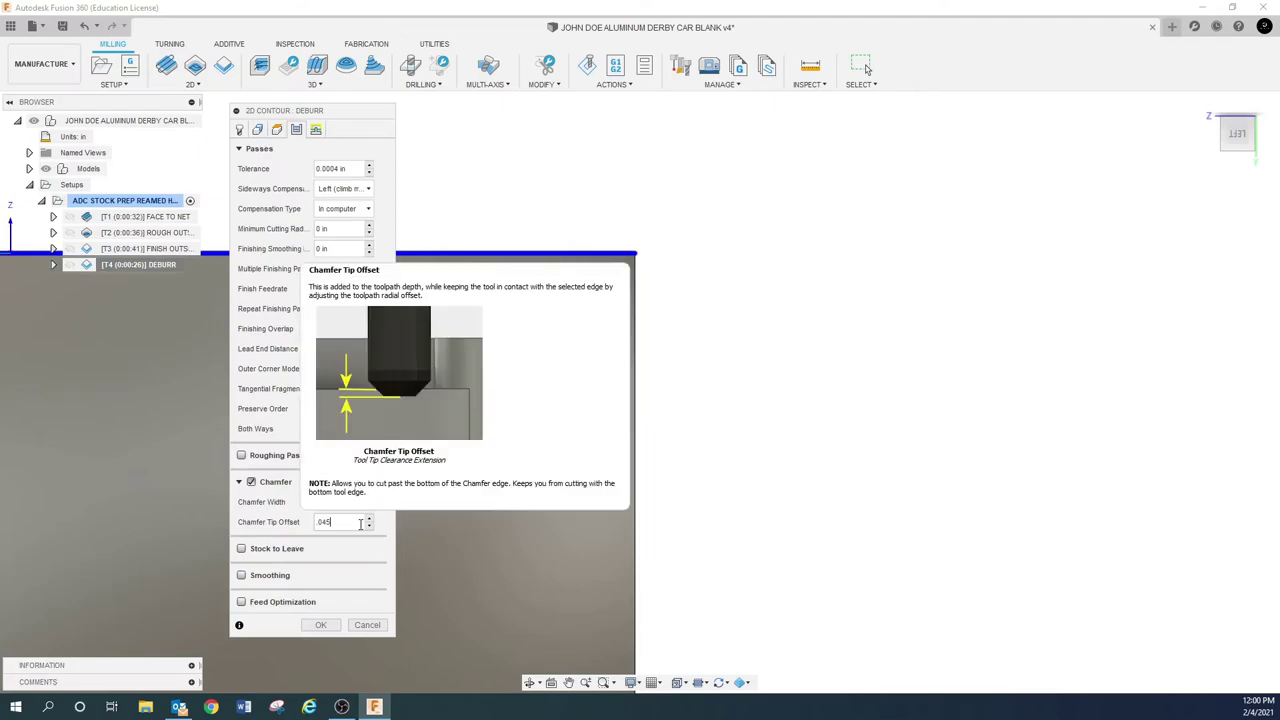
{"action": "left_click", "coordinate": [321, 625]}
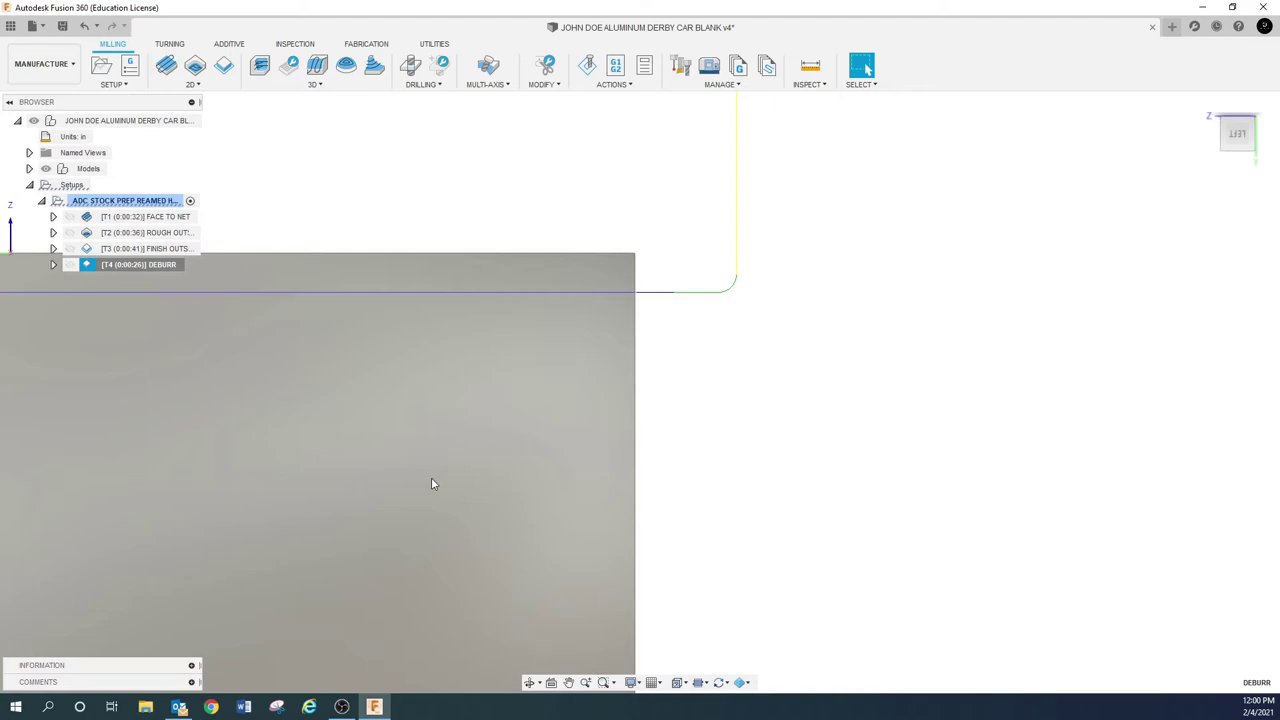
{"action": "scroll", "coordinate": [431, 477], "scroll_direction": "down", "scroll_amount": 4}
{"action": "scroll", "coordinate": [425, 425], "scroll_direction": "down", "scroll_amount": 1}
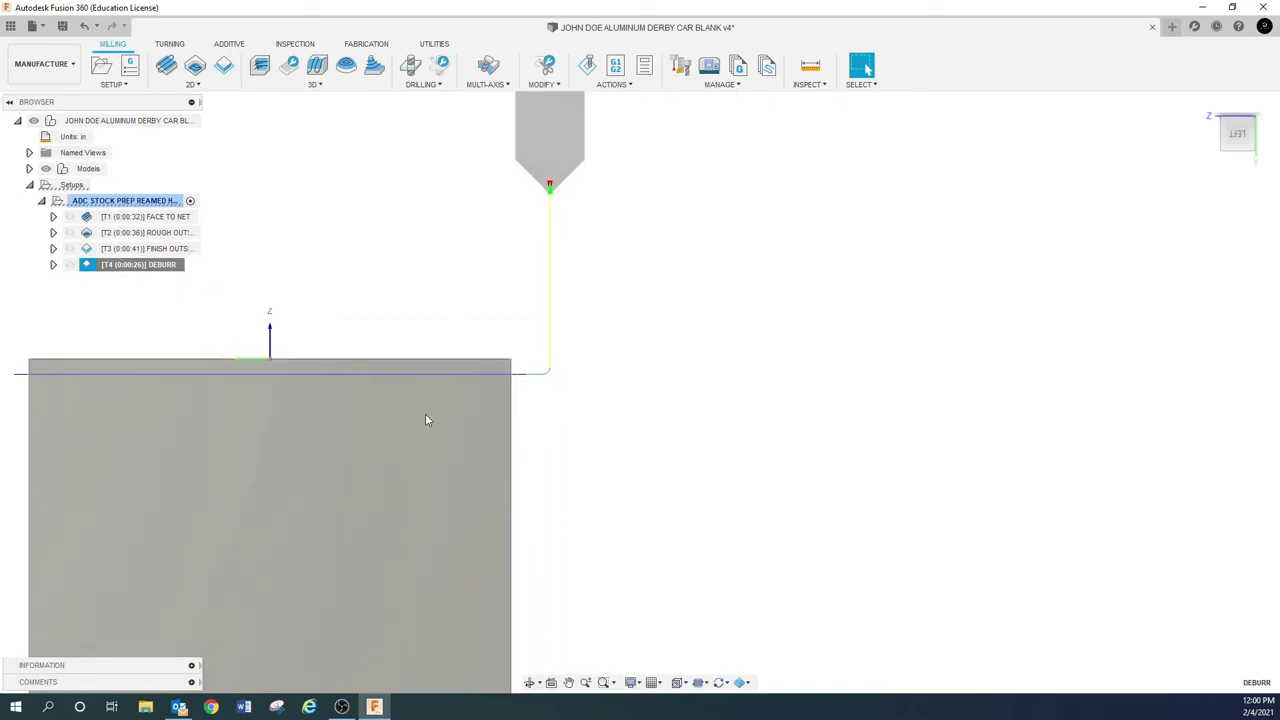
{"action": "mouse_move", "coordinate": [634, 483]}
{"action": "middle_mouse_down", "text": "shift"}
{"action": "mouse_move", "coordinate": [591, 431]}
{"action": "mouse_move", "coordinate": [589, 446]}
{"action": "middle_mouse_up", "text": "shift"}
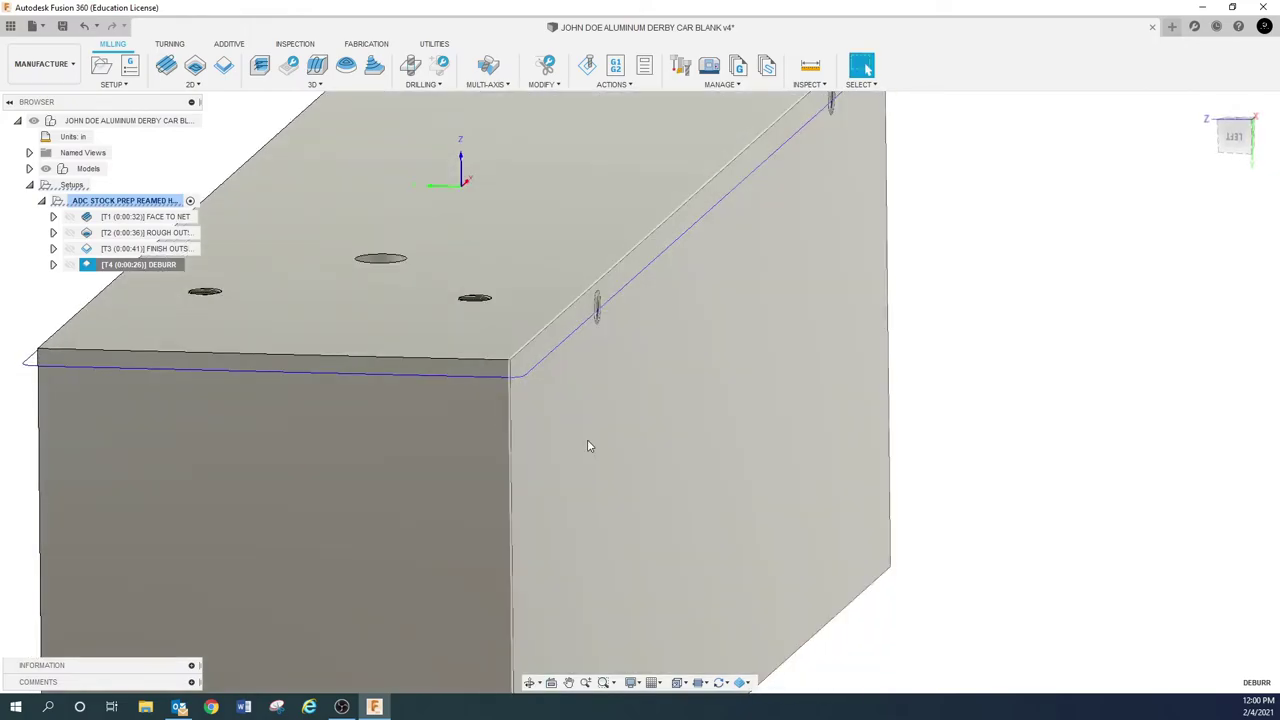
{"action": "scroll", "coordinate": [591, 449], "scroll_direction": "down", "scroll_amount": 1}
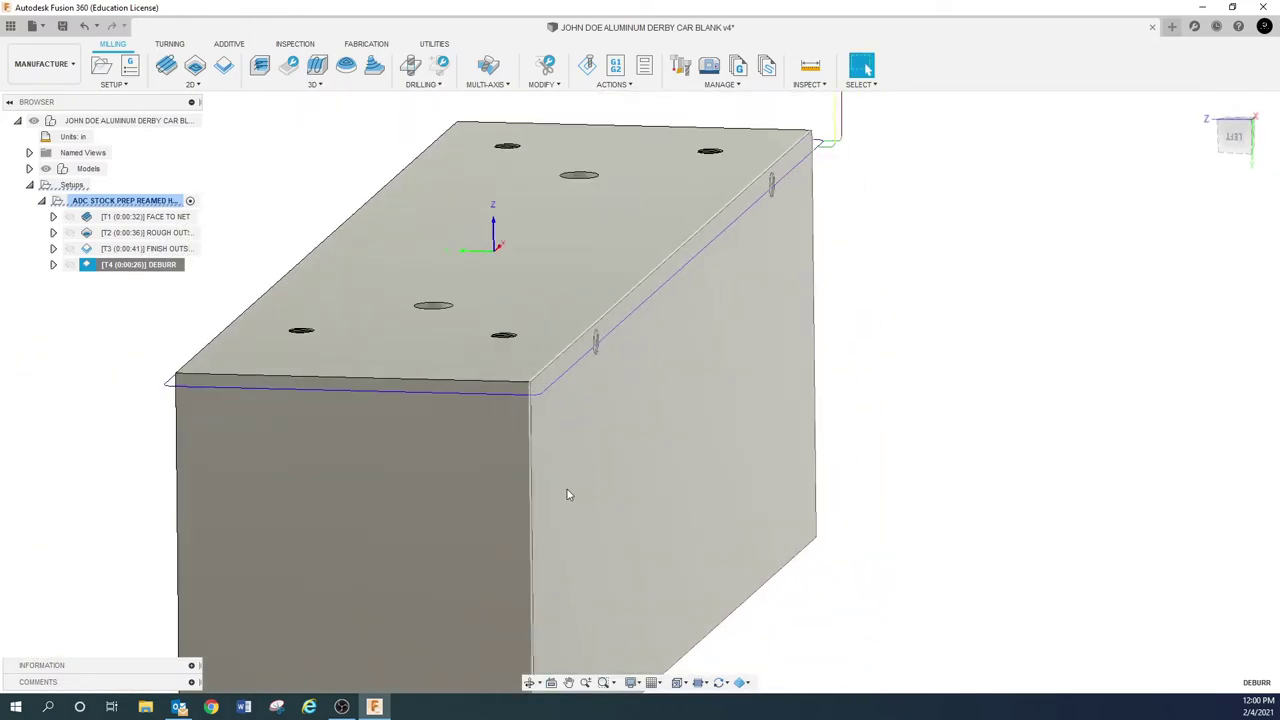
{"action": "scroll", "coordinate": [547, 482], "scroll_direction": "down", "scroll_amount": 2}
{"action": "middle_click_drag", "start_coordinate": [574, 449], "coordinate": [311, 428], "text": "shift"}
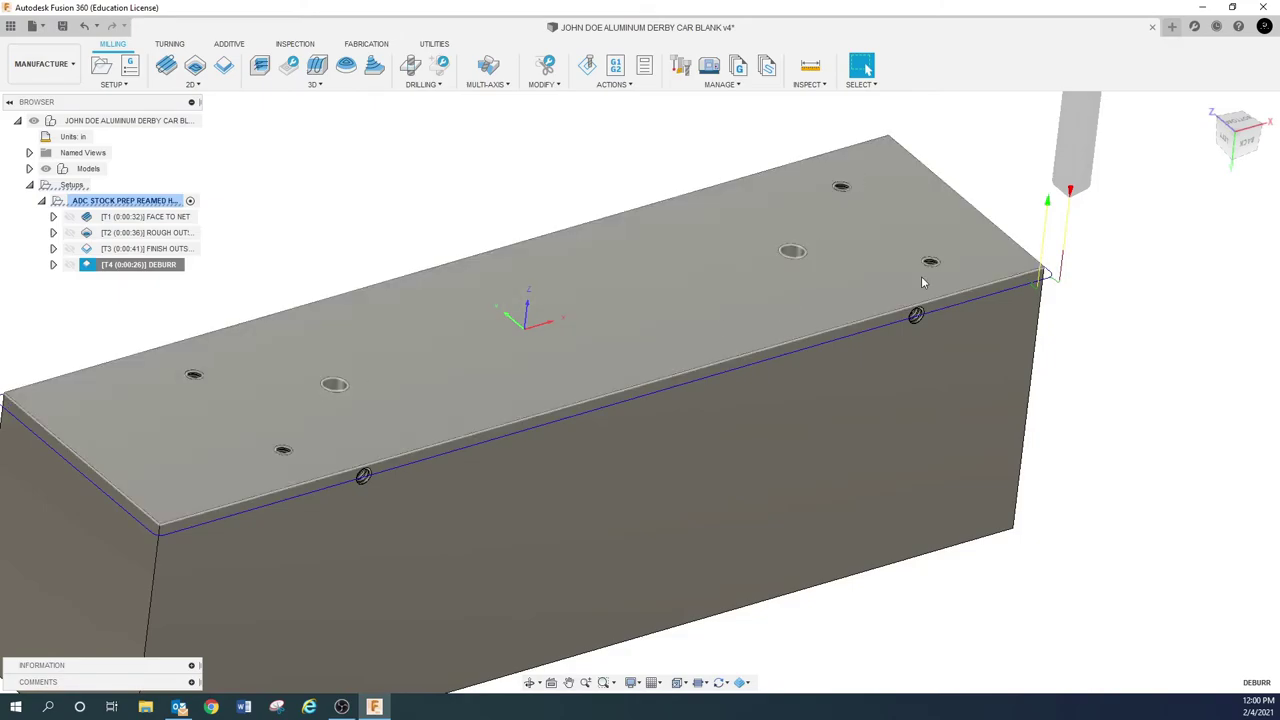
{"action": "key", "text": "Escape"}
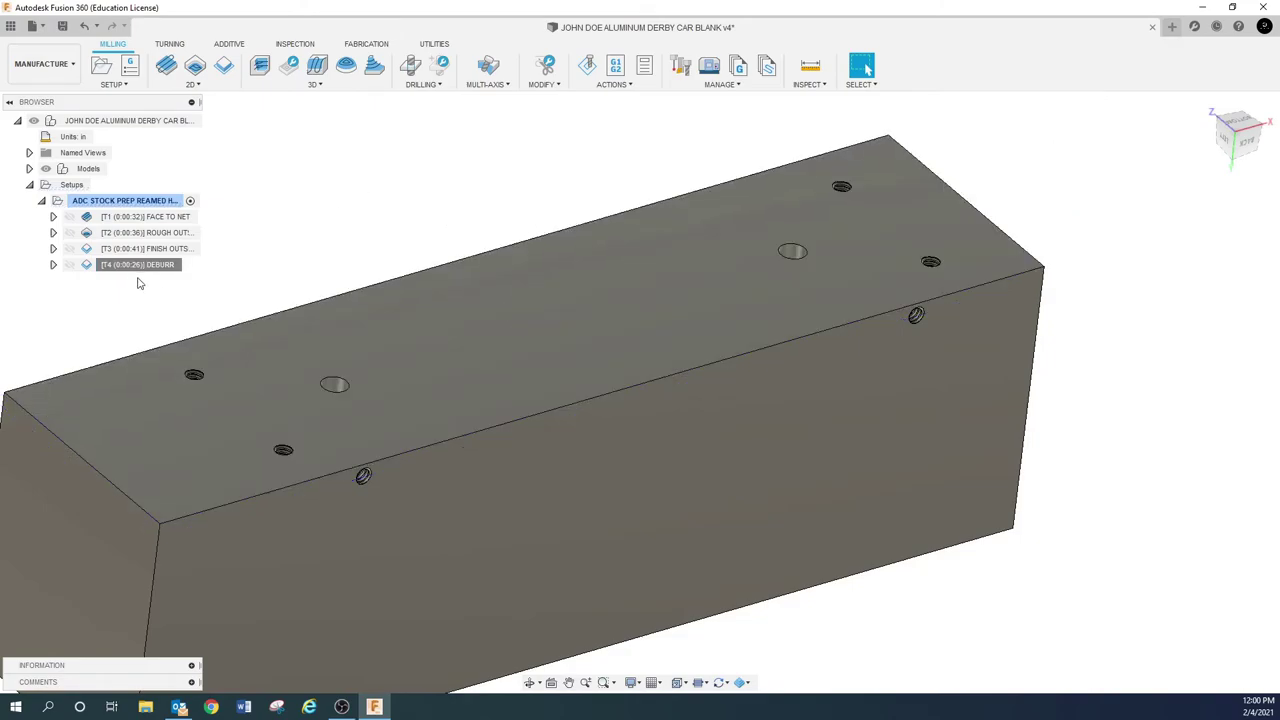
{"action": "right_click", "coordinate": [130, 200]}
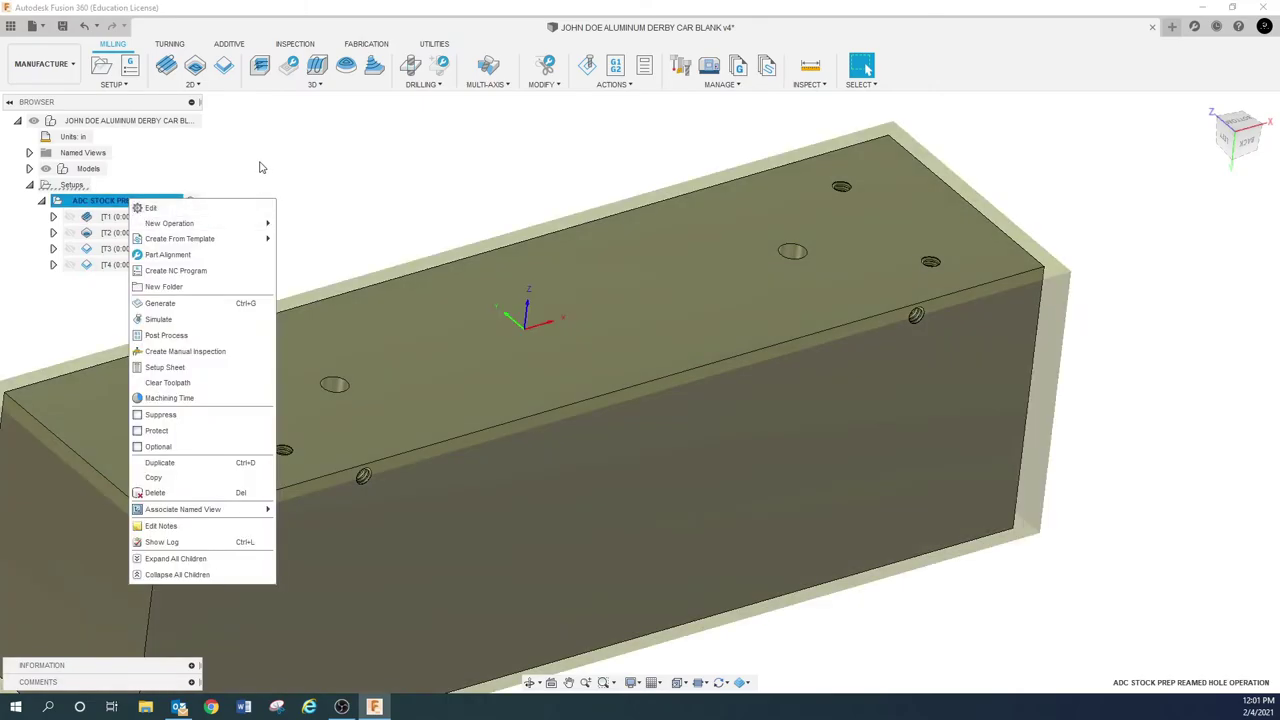
{"action": "key", "text": "Escape"}
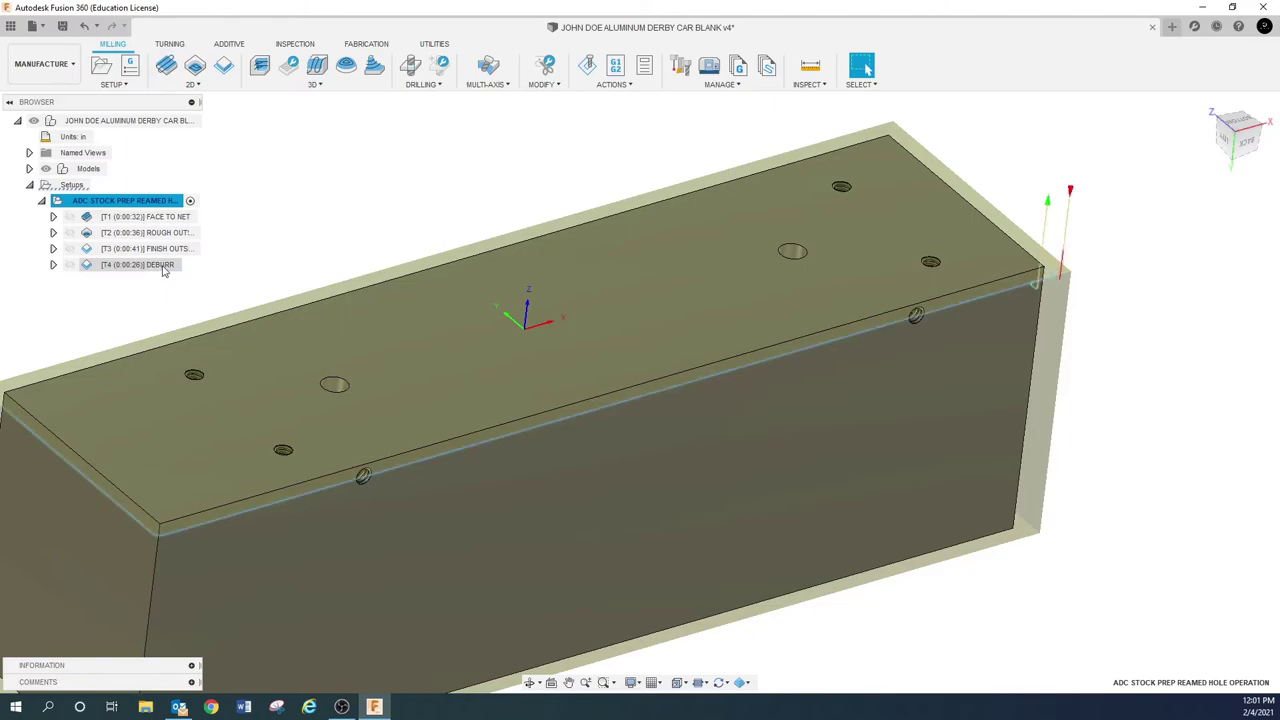
{"action": "left_click", "coordinate": [290, 240]}
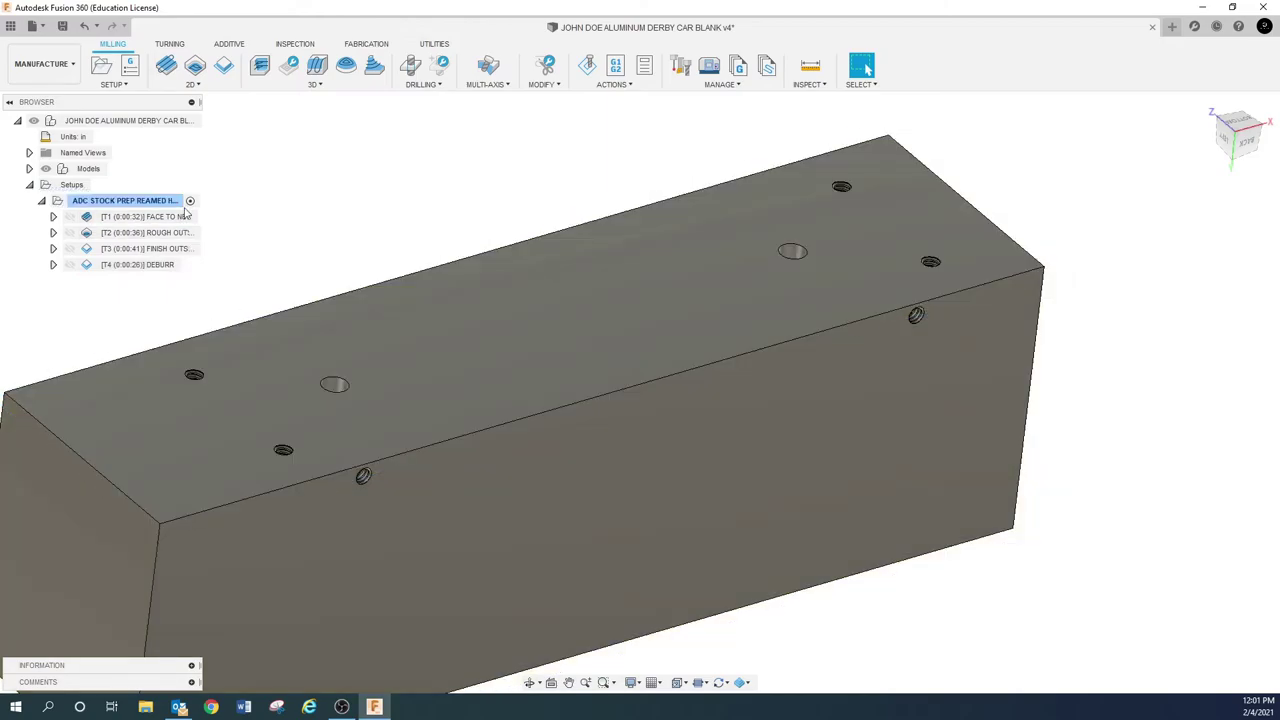
Create a new Drill operation in the ADC STOCK PREP REAMED HOLE OPERATION setup.
{"action": "right_click", "coordinate": [140, 204]}
{"action": "mouse_move", "coordinate": [180, 234]}
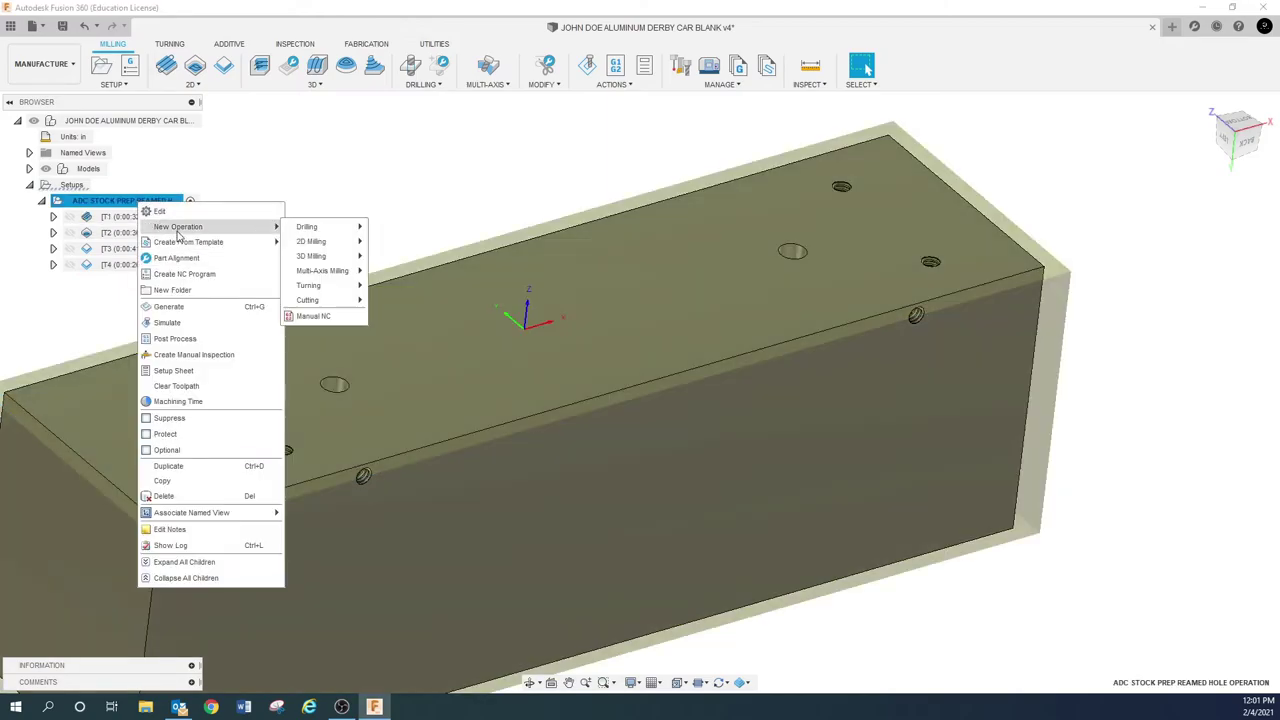
{"action": "mouse_move", "coordinate": [335, 232]}
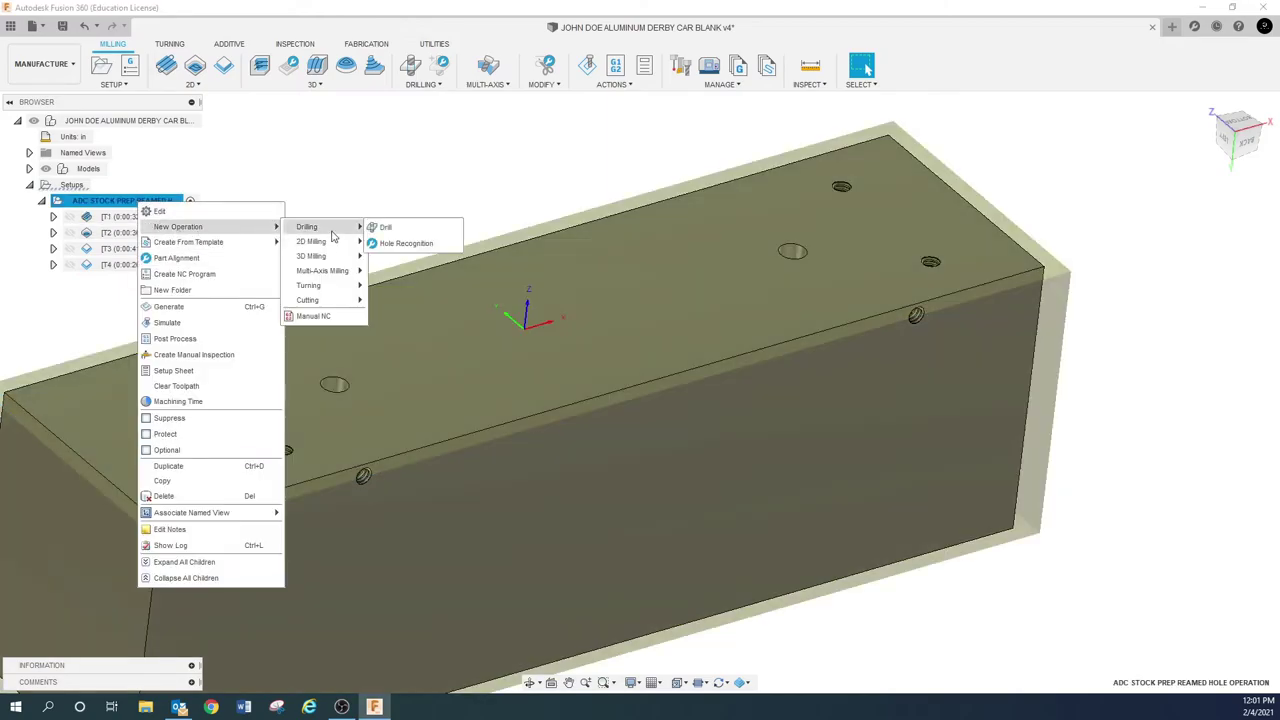
{"action": "left_click", "coordinate": [388, 228]}
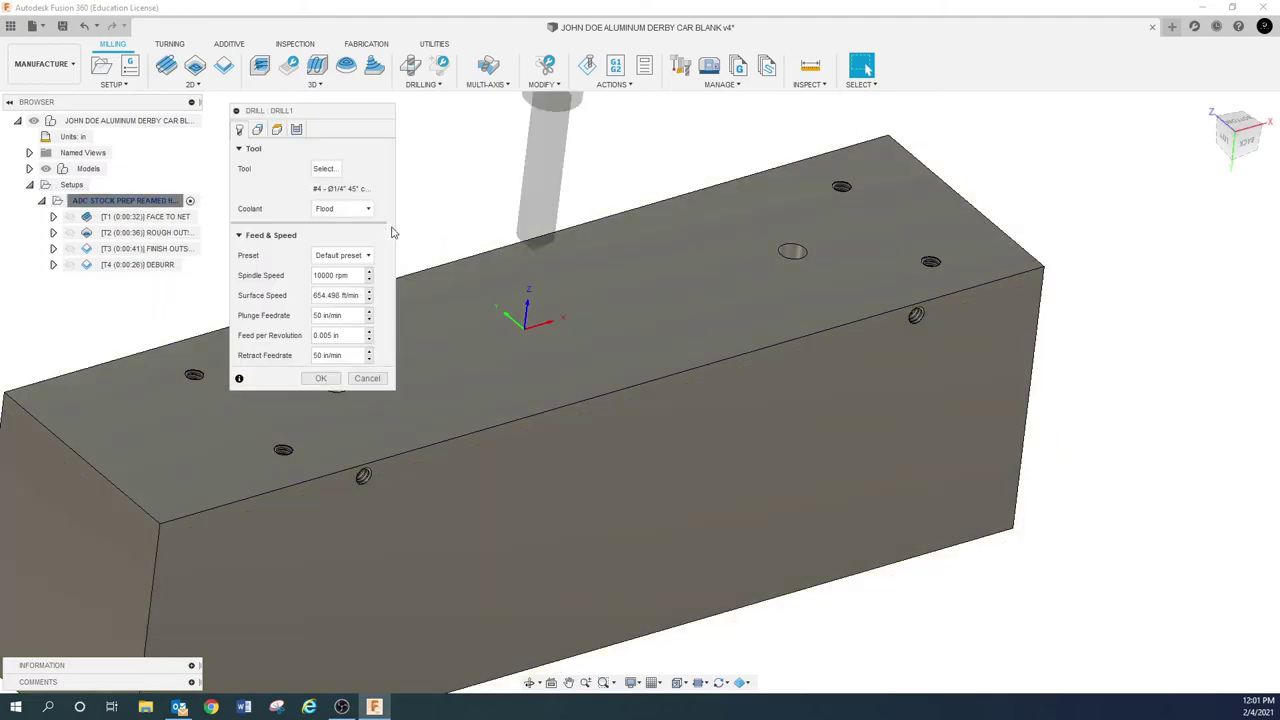
Add a new spot drill to the current document's tool library with the description ".250 SPOT HSS".
{"action": "left_click", "coordinate": [325, 170]}
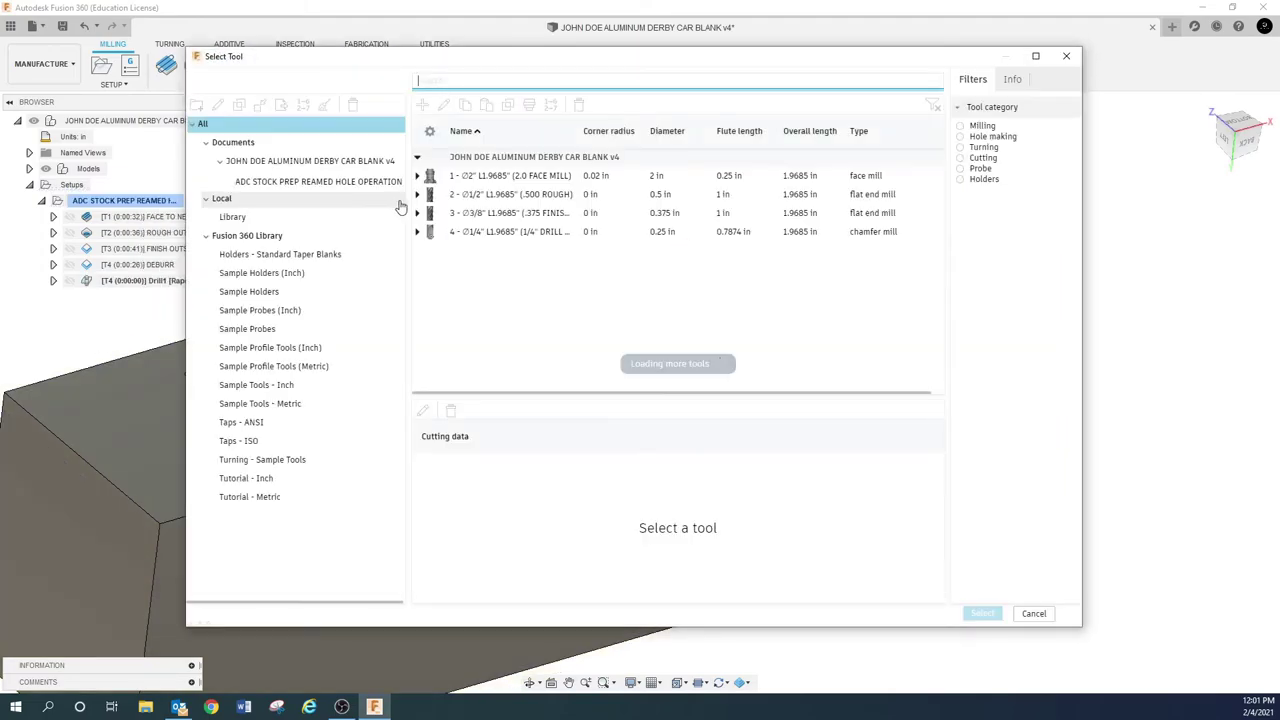
{"action": "left_click", "coordinate": [328, 163]}
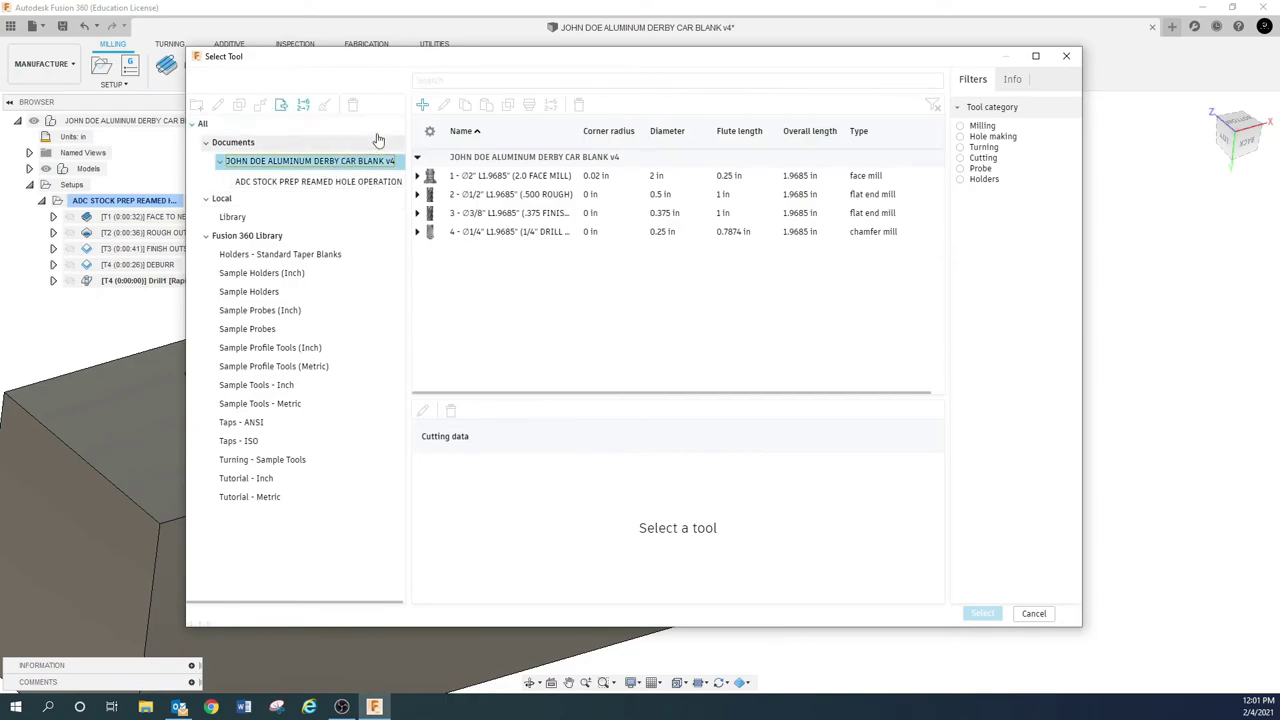
{"action": "left_click", "coordinate": [422, 104]}
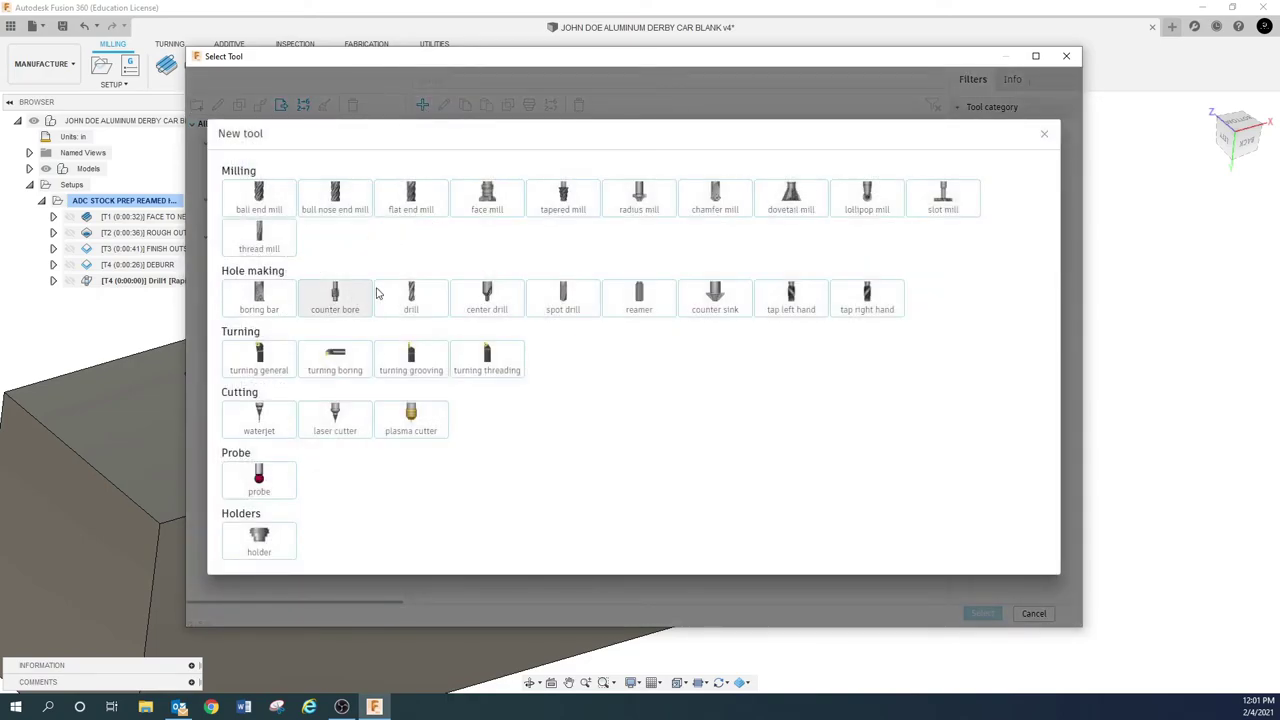
{"action": "left_click", "coordinate": [565, 305]}
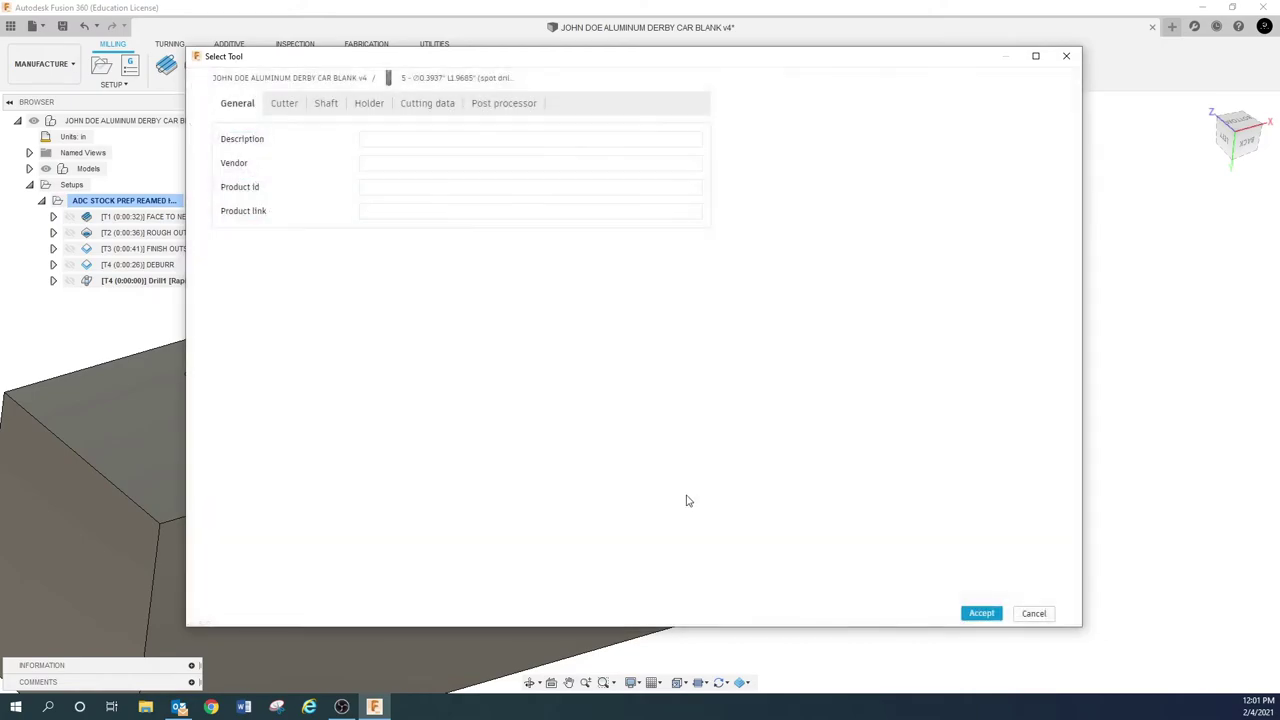
{"action": "left_click", "coordinate": [390, 142]}
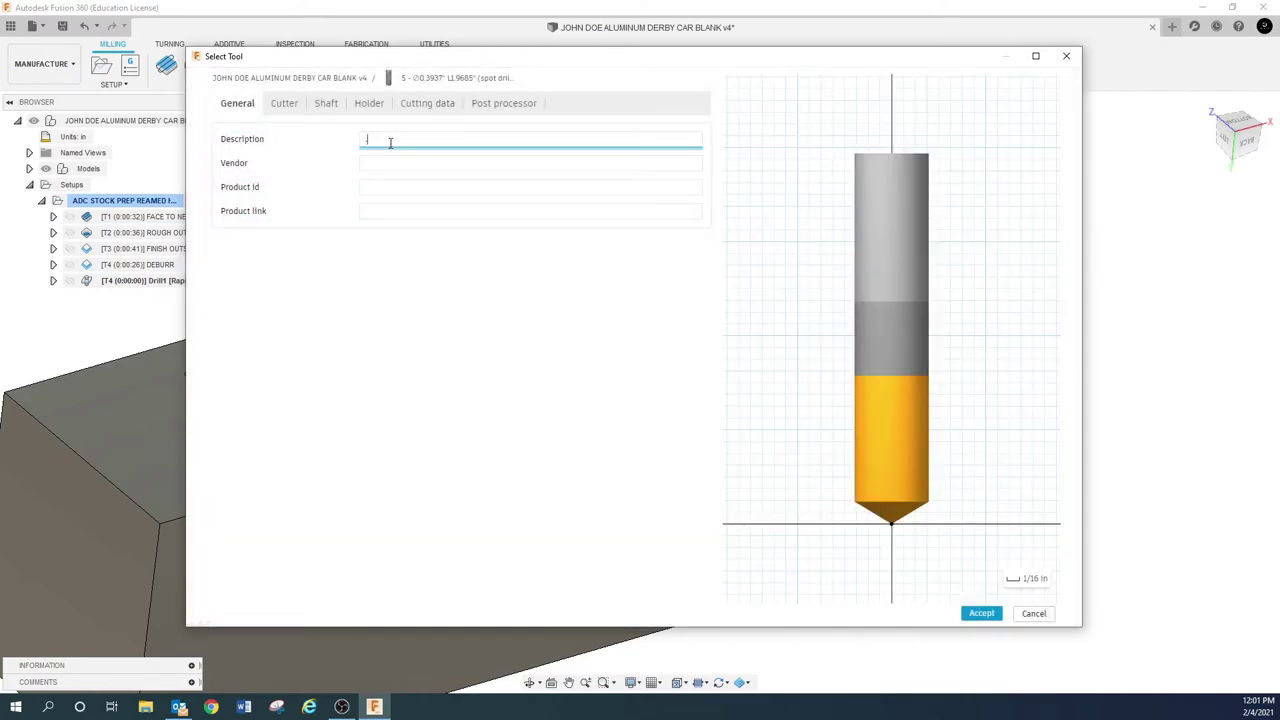
{"action": "type", "text": ".250 SPOT HSS"}
Set the spot drill's number of flutes to 2 and its cutter diameter to 0.25 in.
{"action": "left_click", "coordinate": [288, 104]}
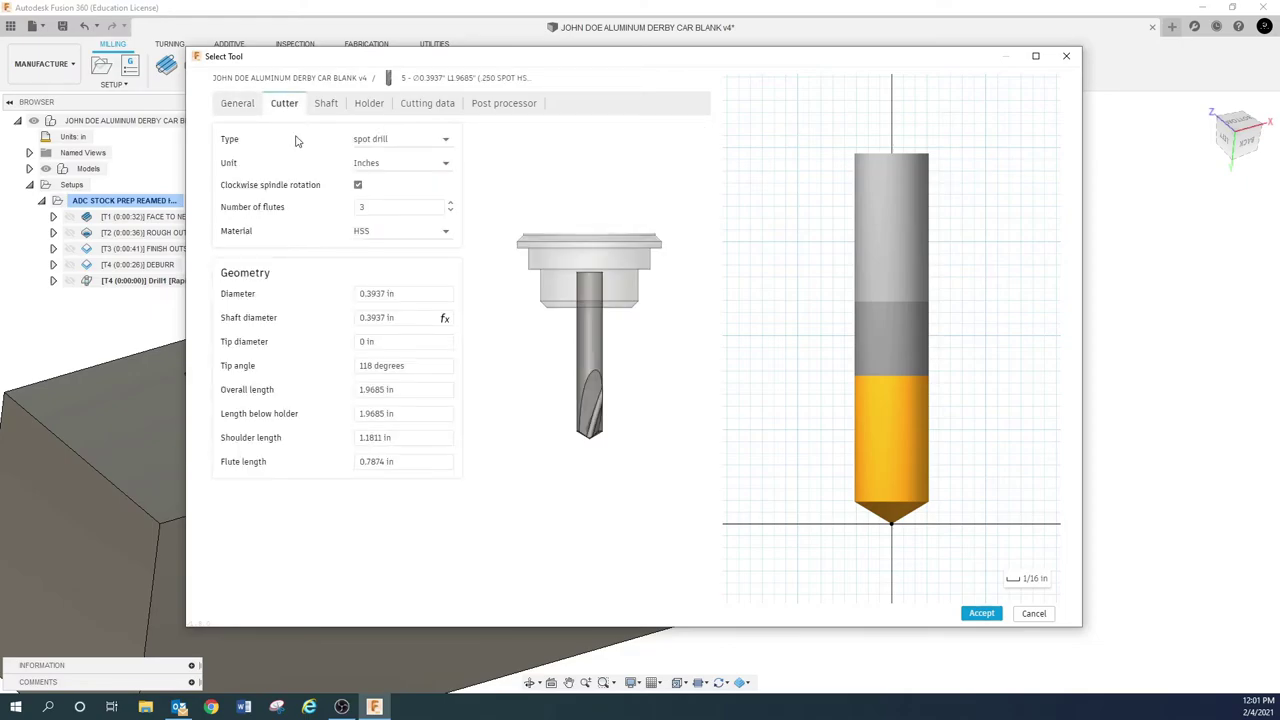
{"action": "left_click", "coordinate": [391, 209]}
{"action": "type", "text": "2"}
{"action": "left_click", "coordinate": [407, 293]}
{"action": "type", "text": ".25"}
{"action": "key", "text": "Tab"}
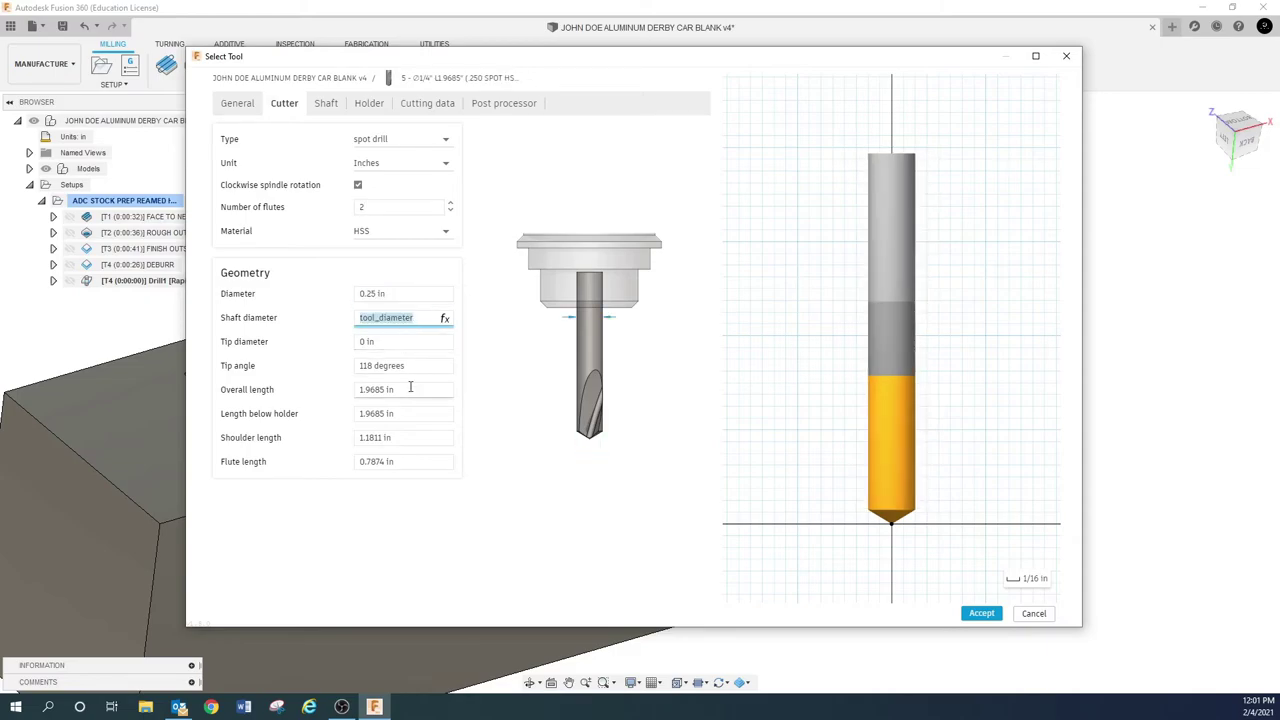
Give the spot drill a tip angle of 120 degrees and a tip diameter of 0.03 in.
{"action": "left_click", "coordinate": [415, 366]}
{"action": "type", "text": "120"}
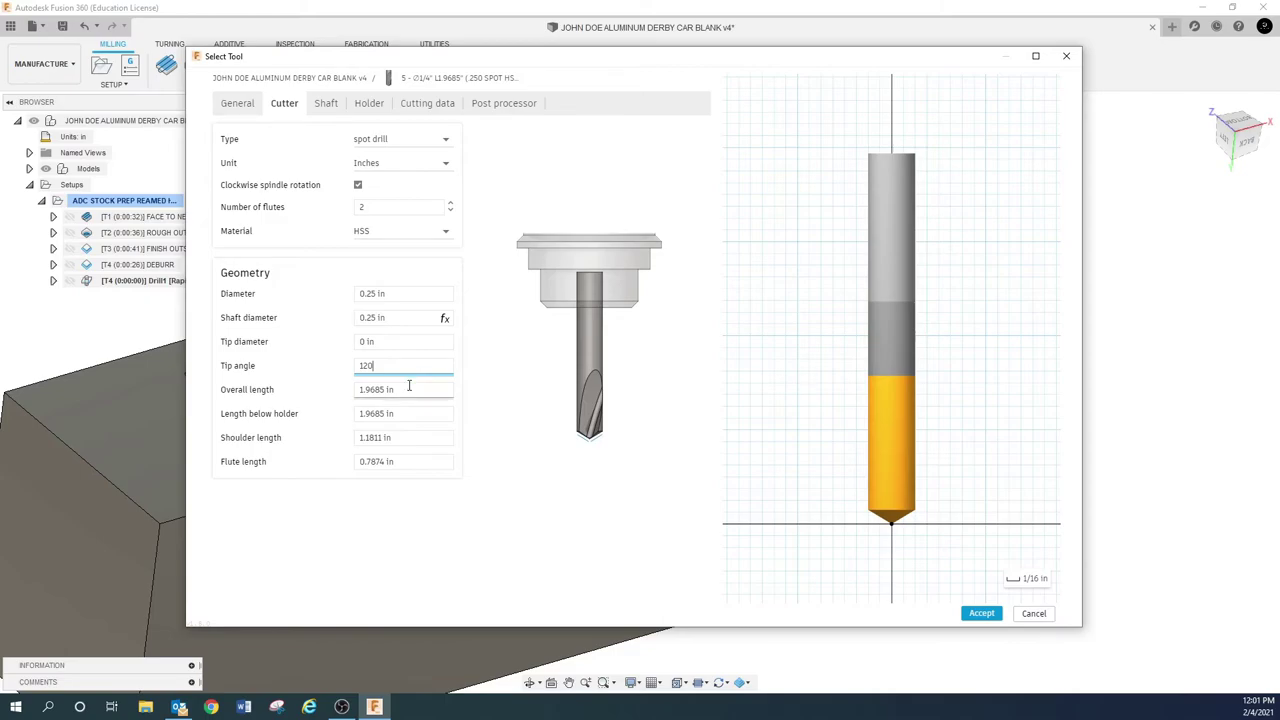
{"action": "left_click", "coordinate": [410, 389]}
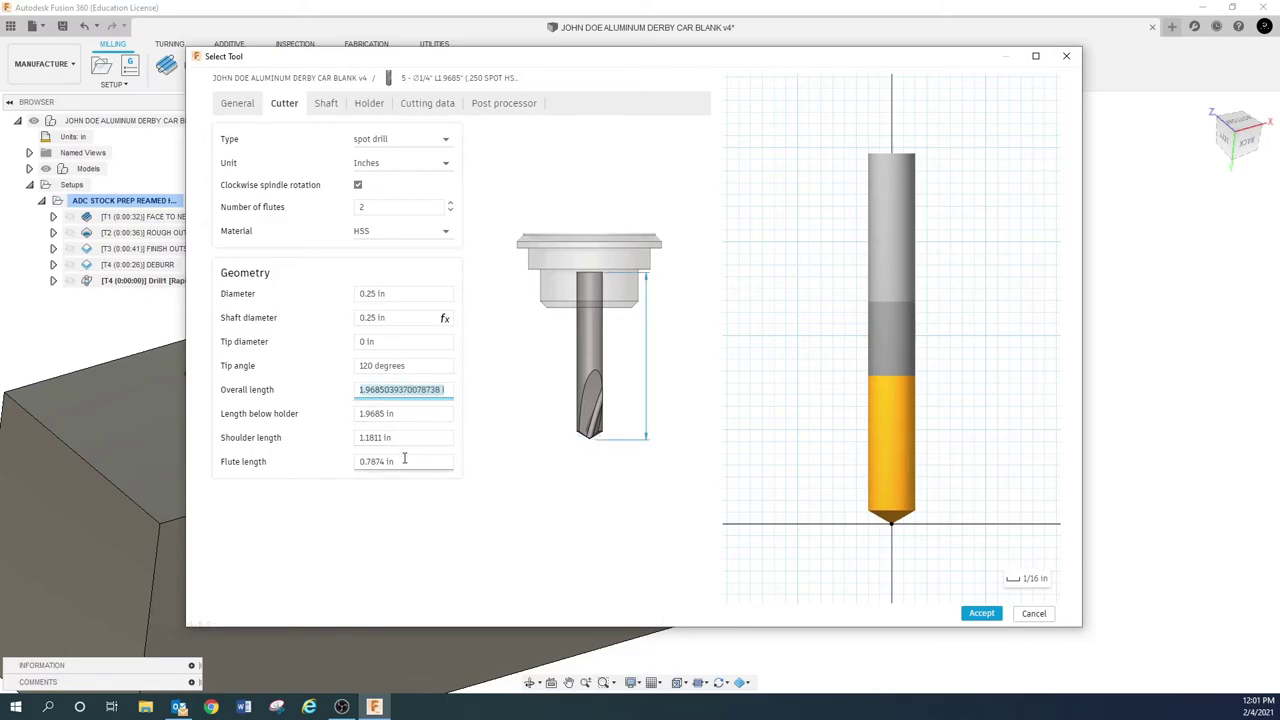
{"action": "left_click", "coordinate": [387, 342]}
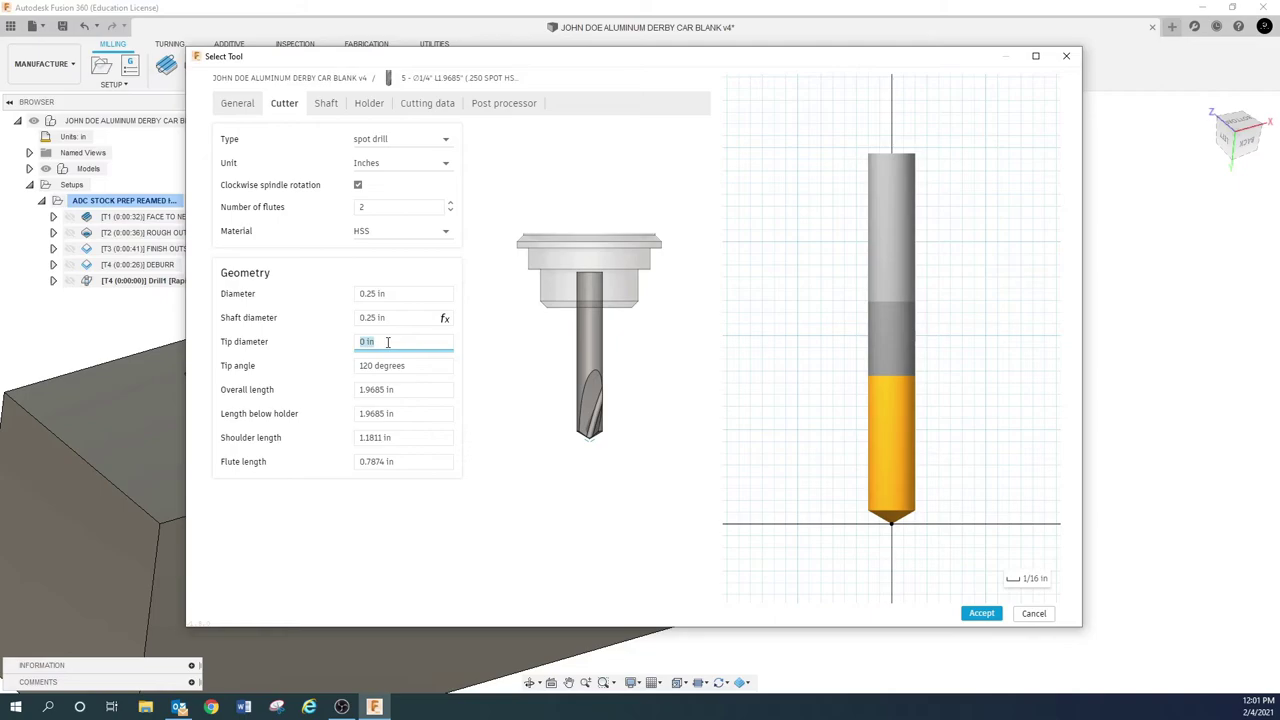
{"action": "type", "text": ".03"}
{"action": "left_click", "coordinate": [416, 366]}
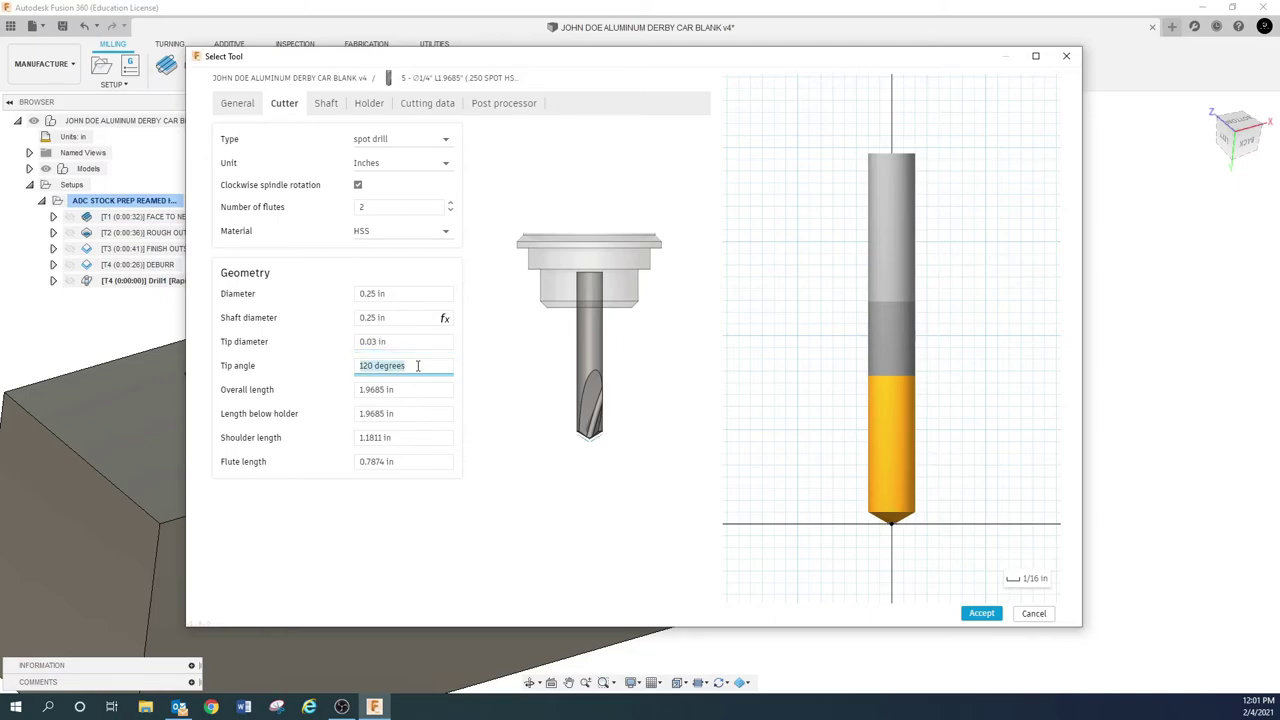
Set the surface speed in the spot drill's cutting data to 350 ft/min.
{"action": "left_click", "coordinate": [327, 103]}
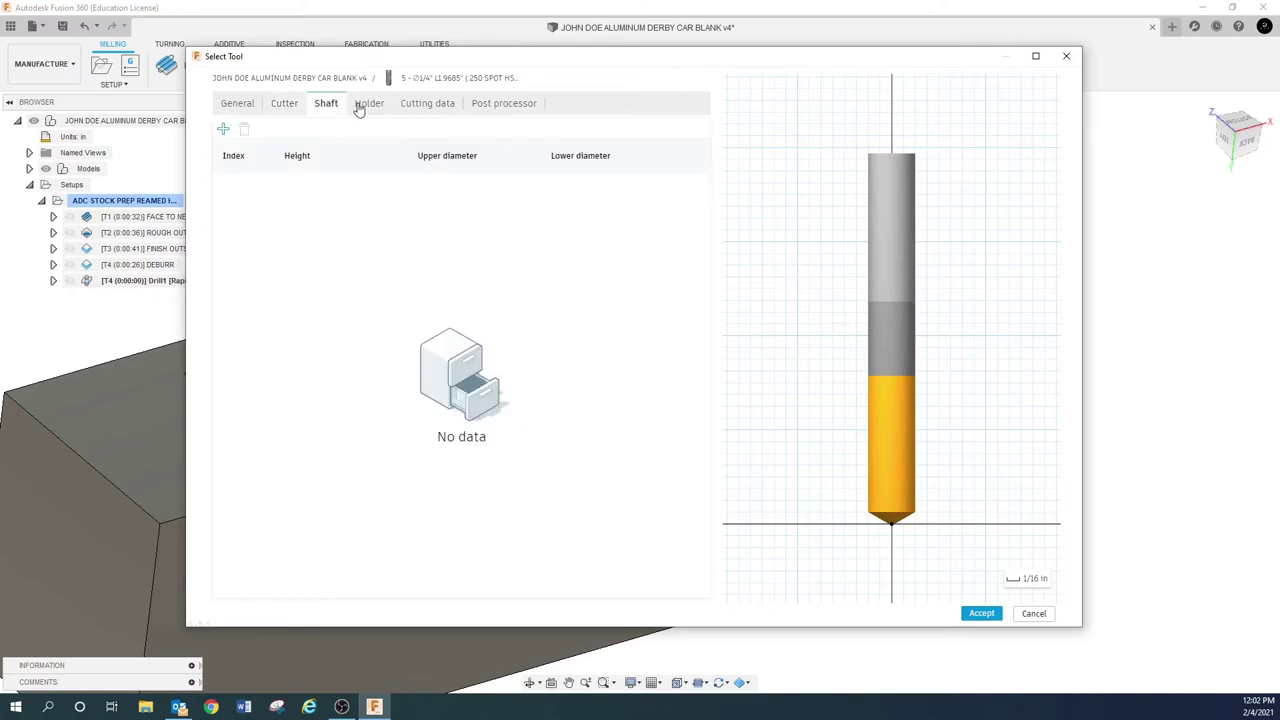
{"action": "left_click", "coordinate": [360, 105]}
{"action": "left_click", "coordinate": [421, 105]}
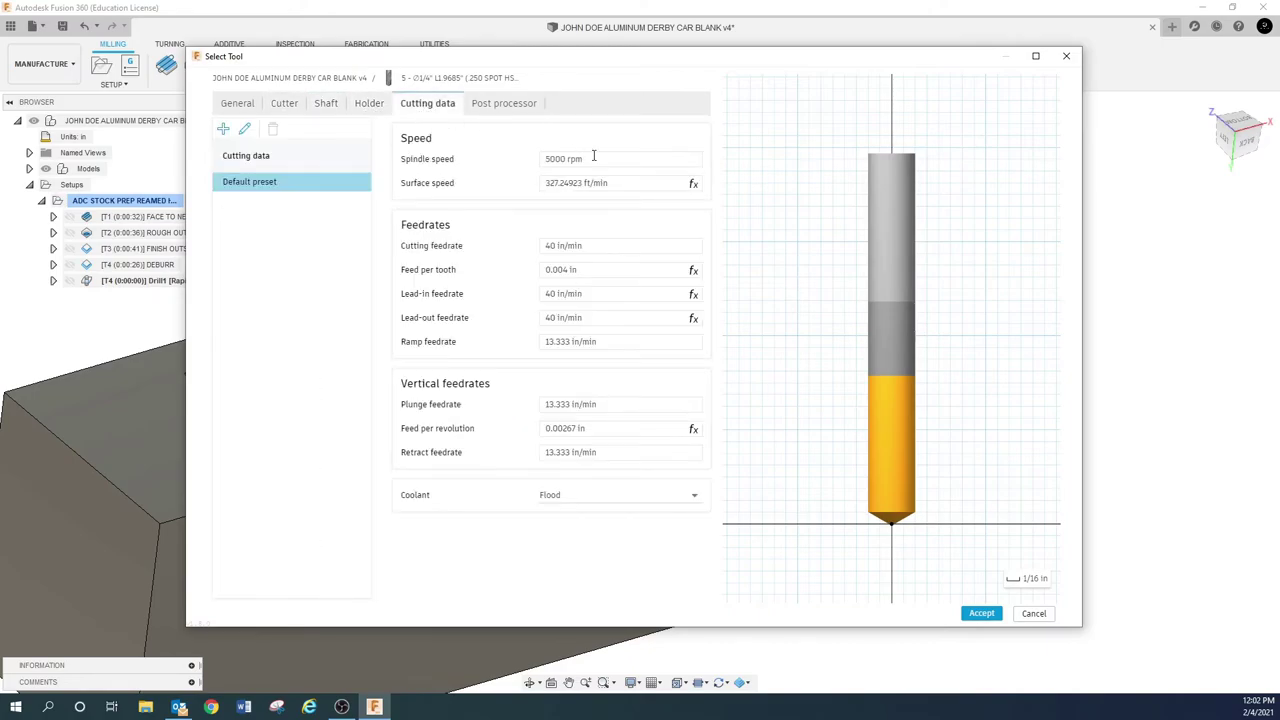
{"action": "left_click", "coordinate": [622, 183]}
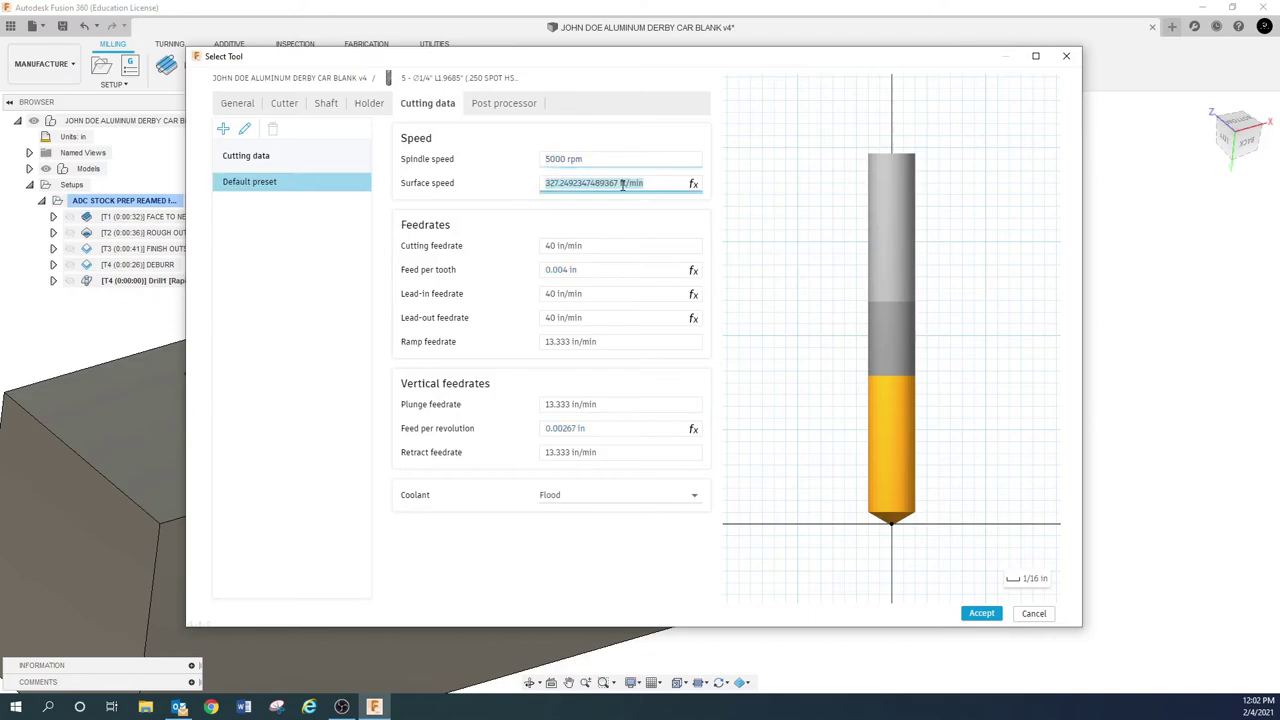
{"action": "type", "text": "350"}
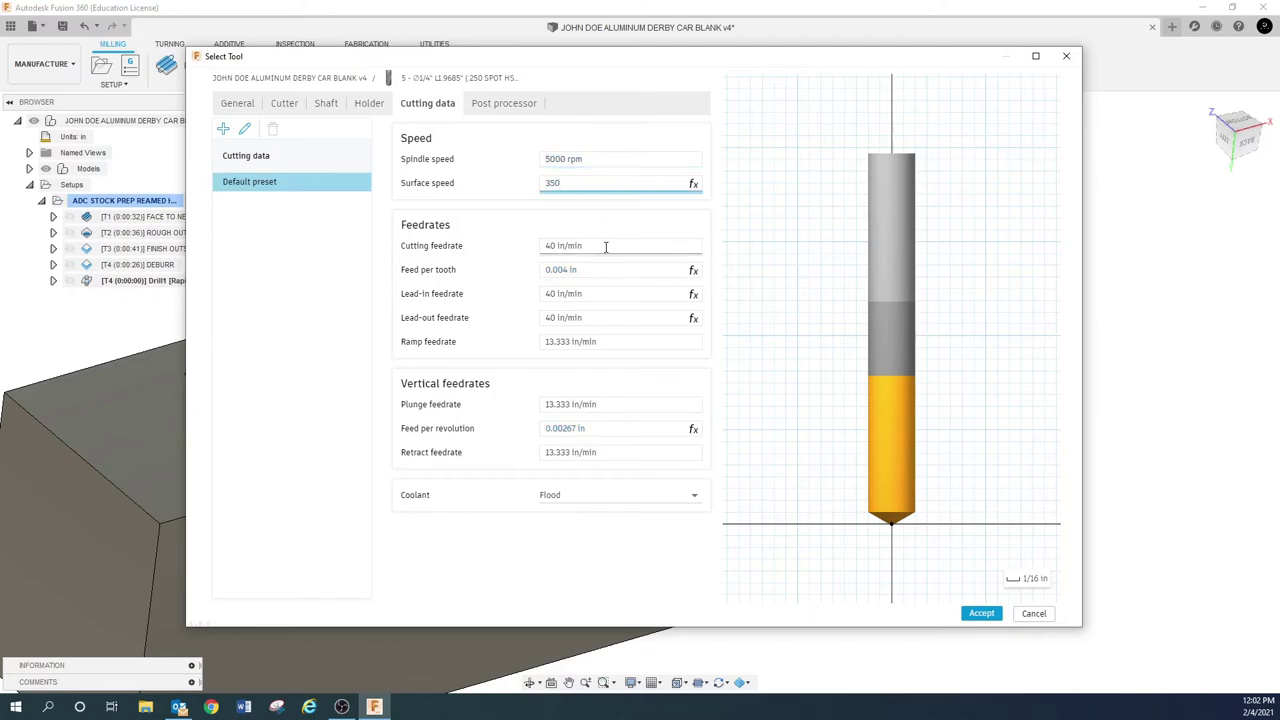
{"action": "left_click", "coordinate": [605, 245]}
Set the spot drill's feed per tooth to 0.003 in.
{"action": "left_click", "coordinate": [595, 269]}
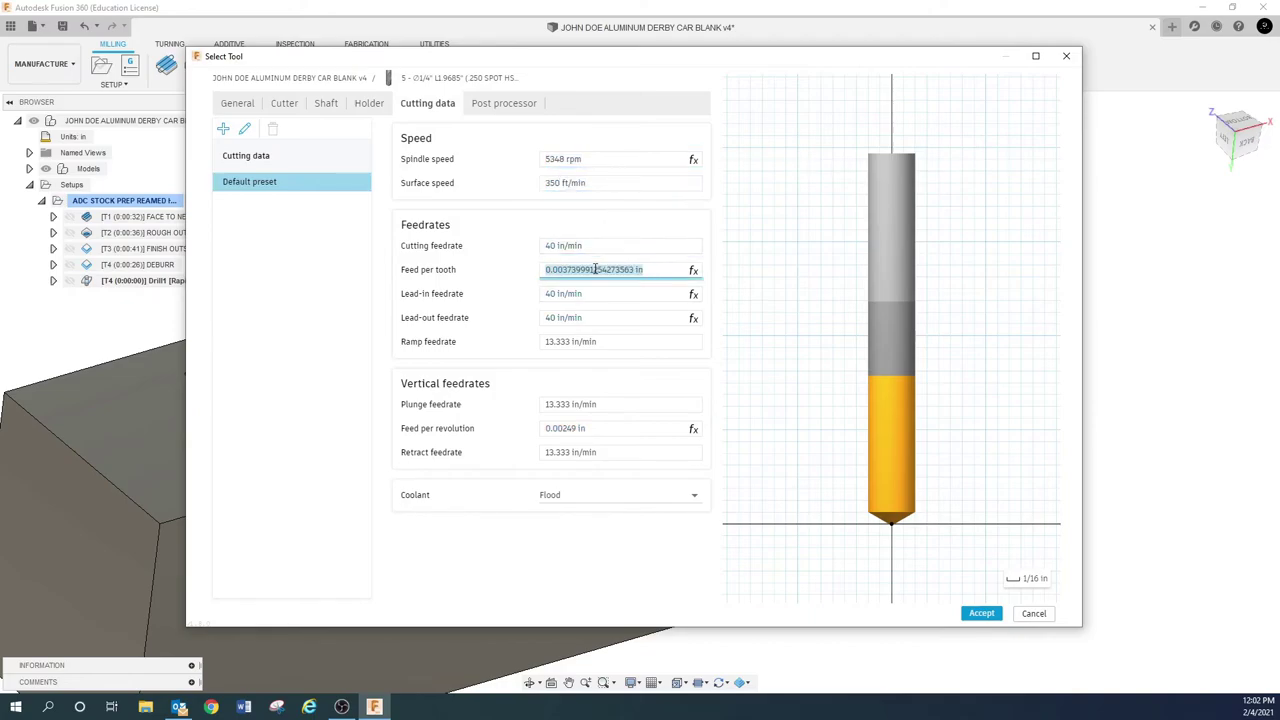
{"action": "key", "text": "BackSpace"}
{"action": "type", "text": ".003"}
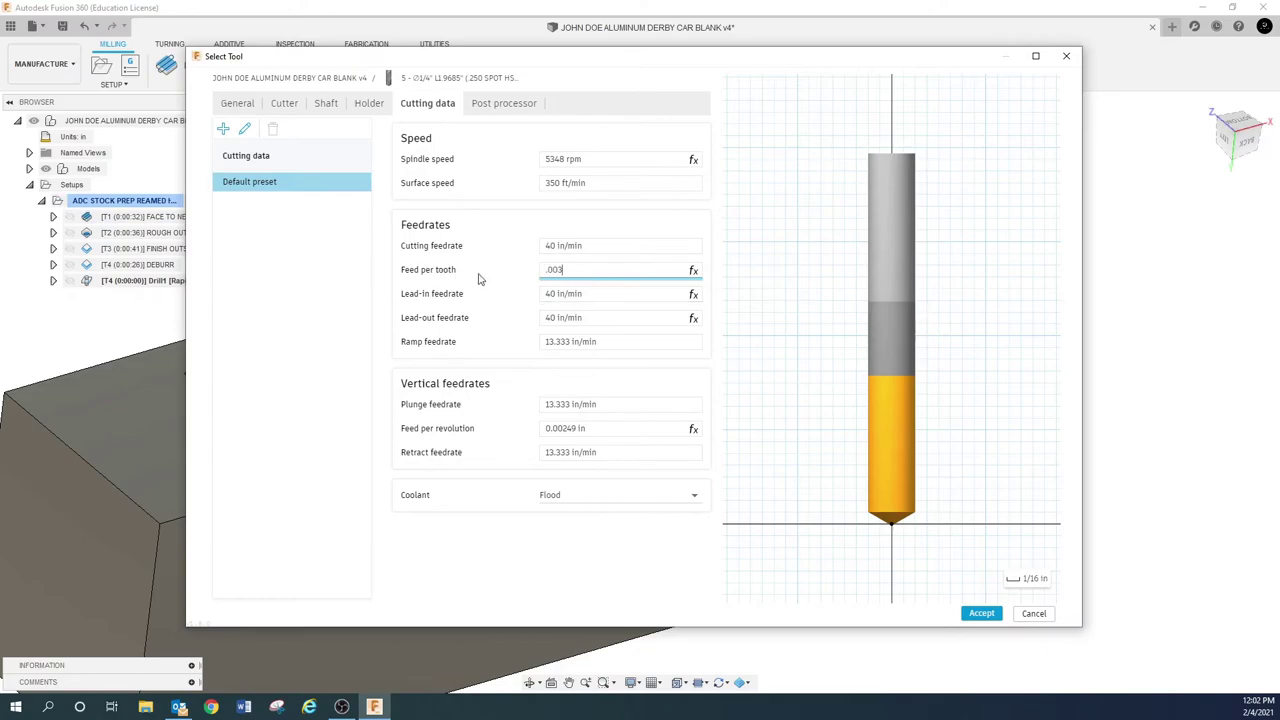
{"action": "left_click", "coordinate": [593, 248]}
{"action": "left_click", "coordinate": [597, 270]}
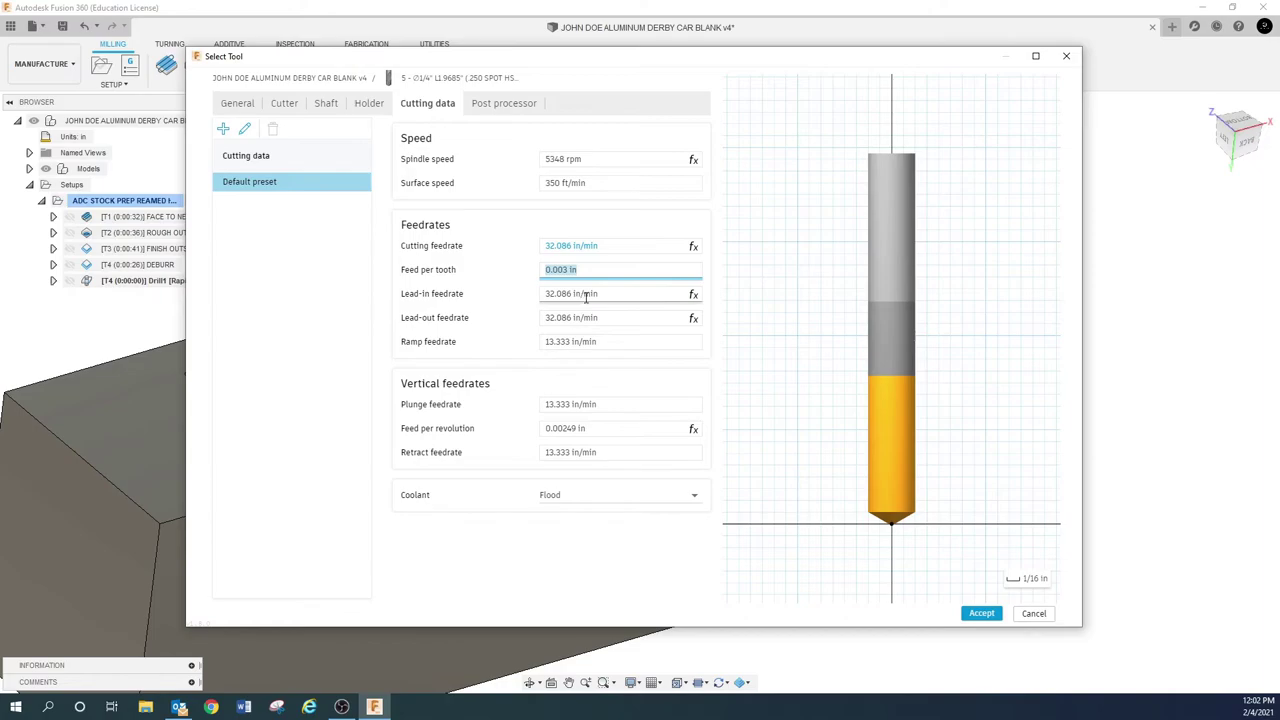
{"action": "mouse_move", "coordinate": [586, 297]}
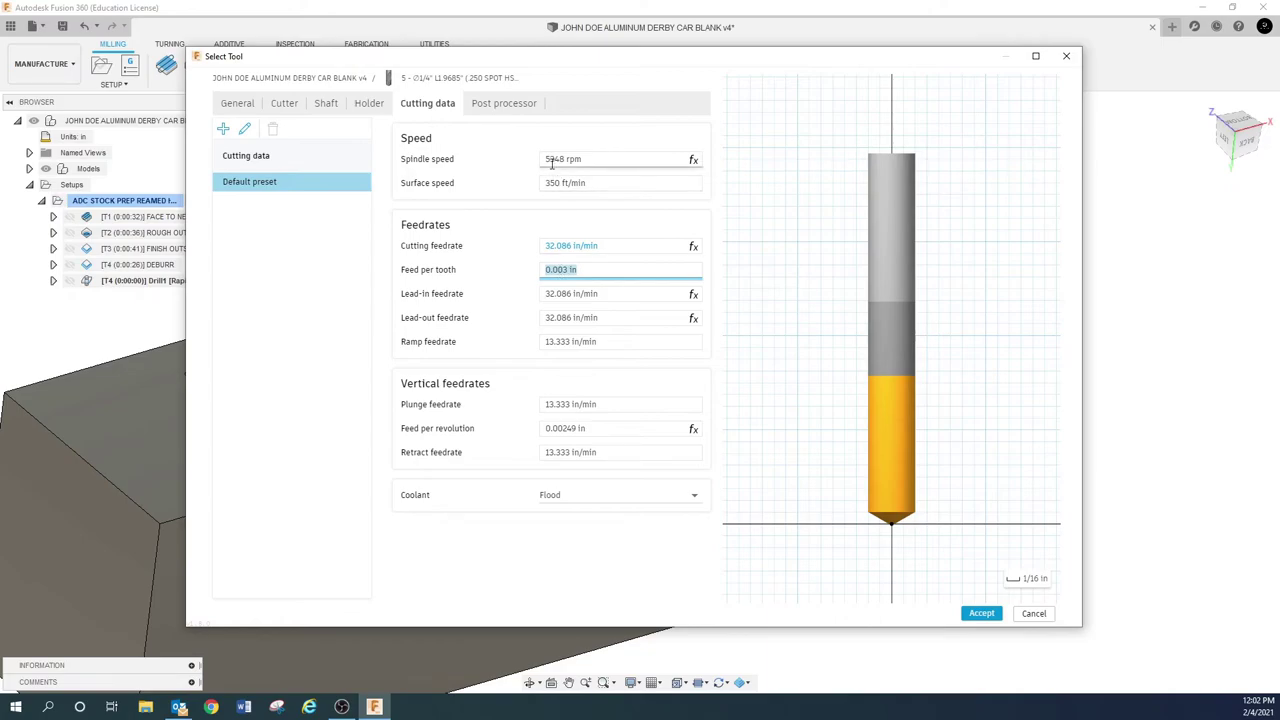
{"action": "mouse_move", "coordinate": [551, 166]}
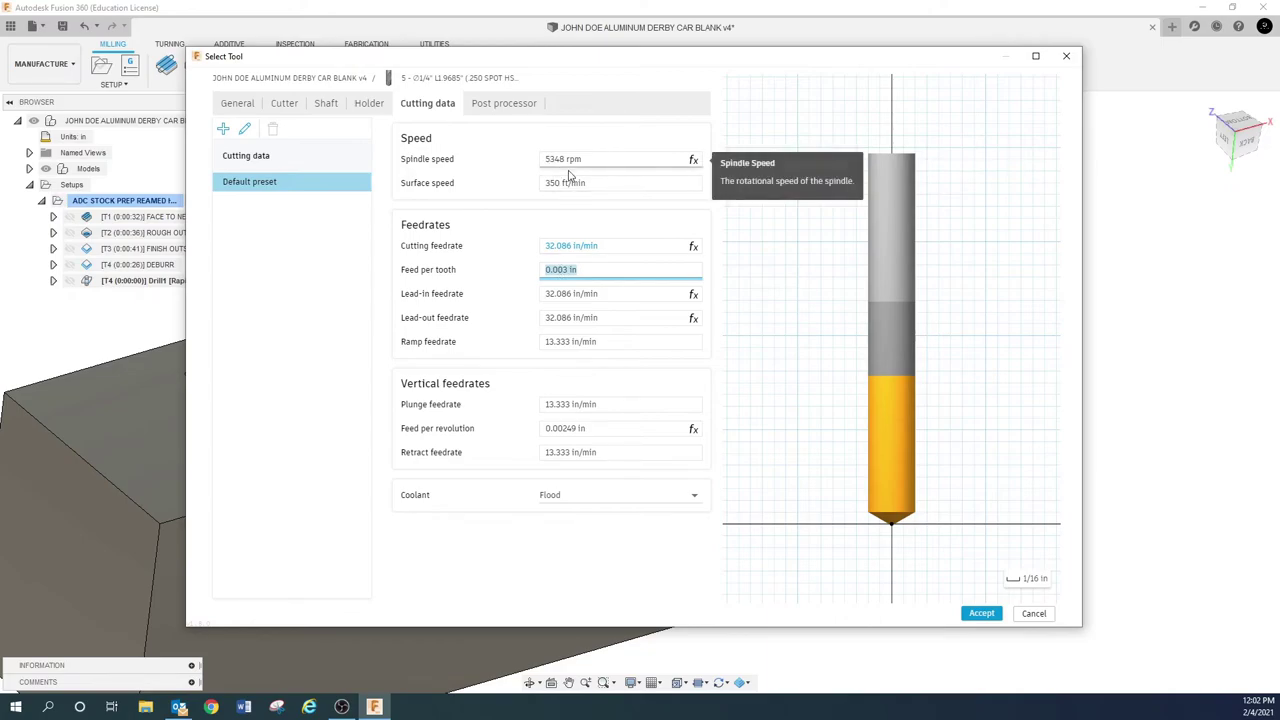
{"action": "mouse_move", "coordinate": [576, 250]}
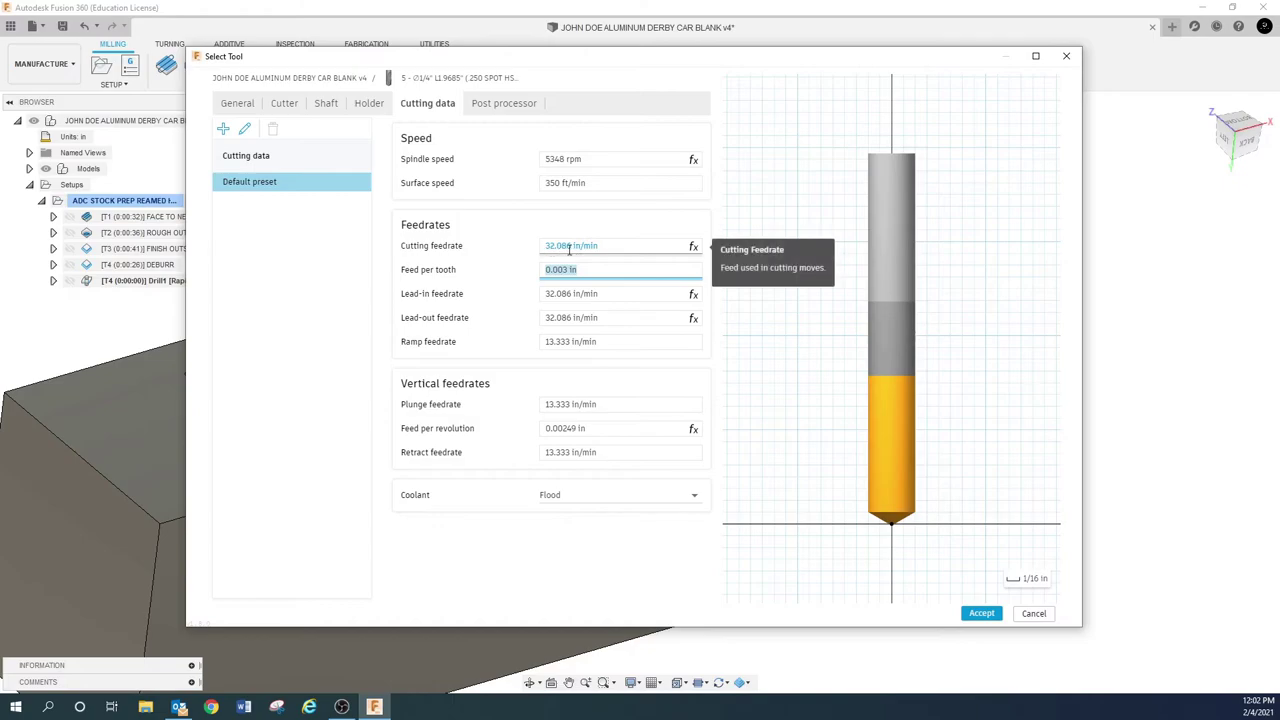
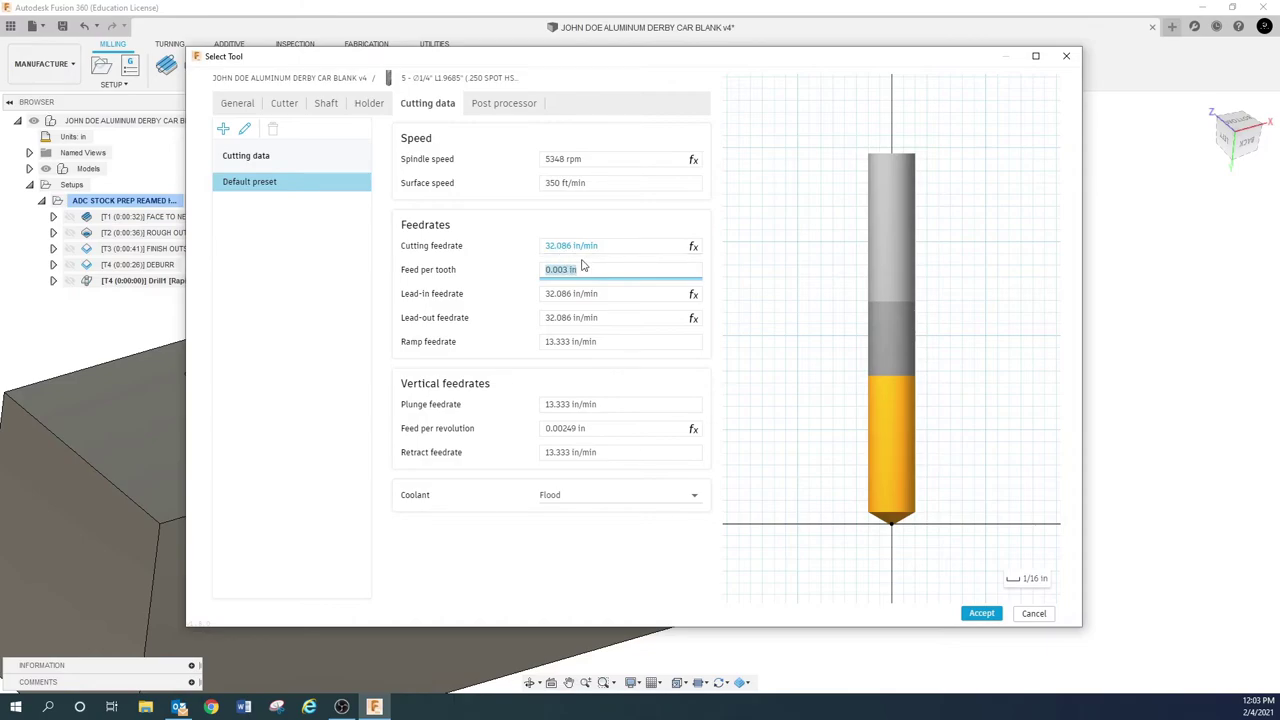
Set the spot drill's vertical feed per revolution to 0.003 in.
{"action": "left_click", "coordinate": [608, 405]}
{"action": "left_click", "coordinate": [608, 428]}
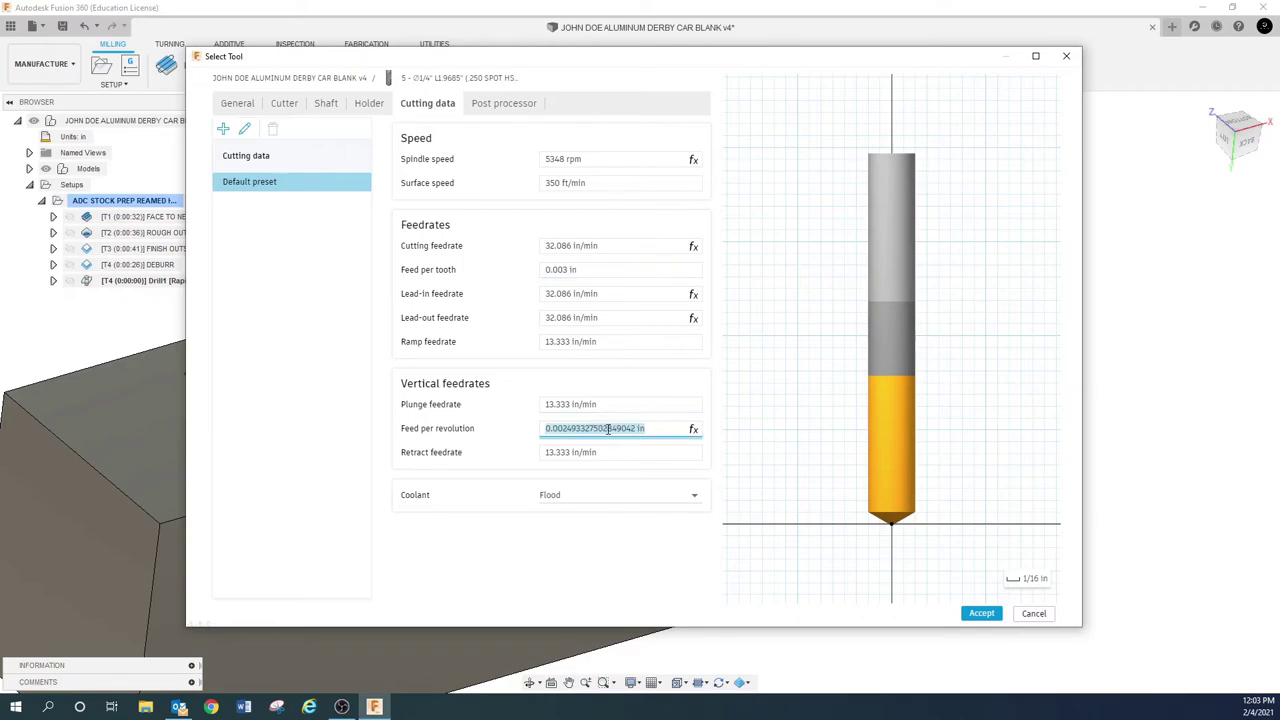
{"action": "key", "text": "BackSpace"}
{"action": "type", "text": ".0"}
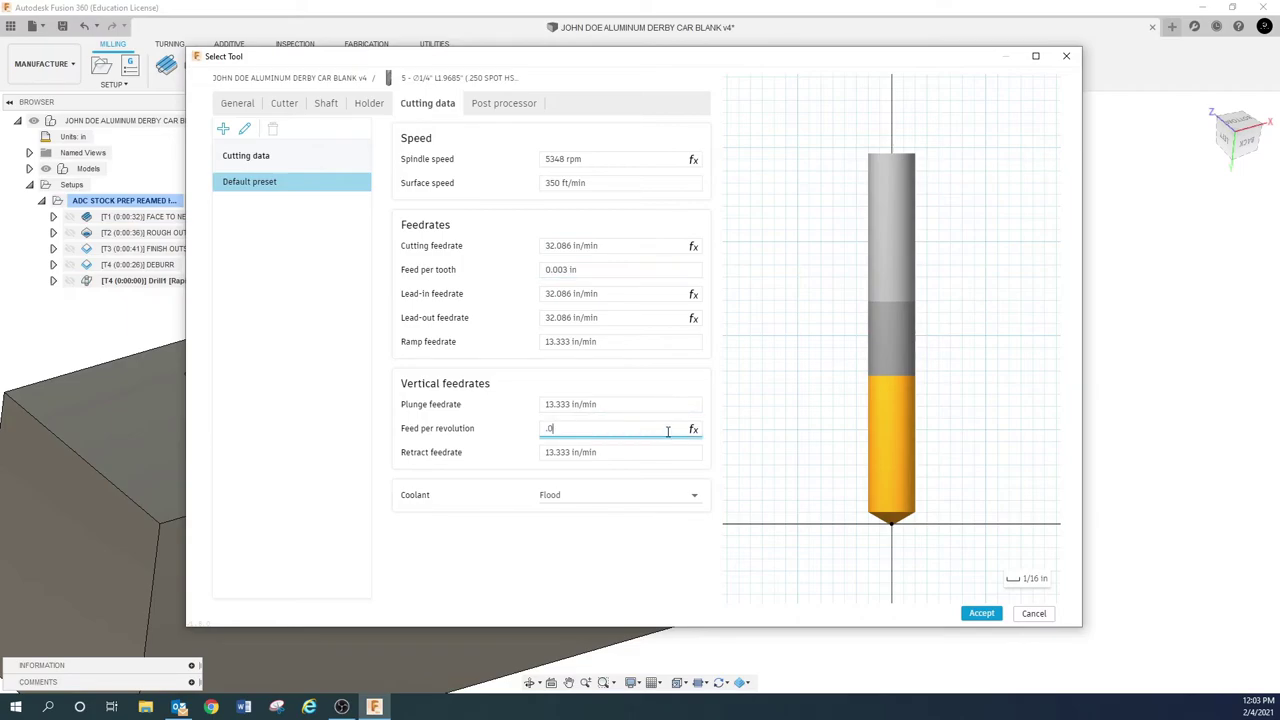
{"action": "type", "text": "03"}
{"action": "left_click", "coordinate": [604, 404]}
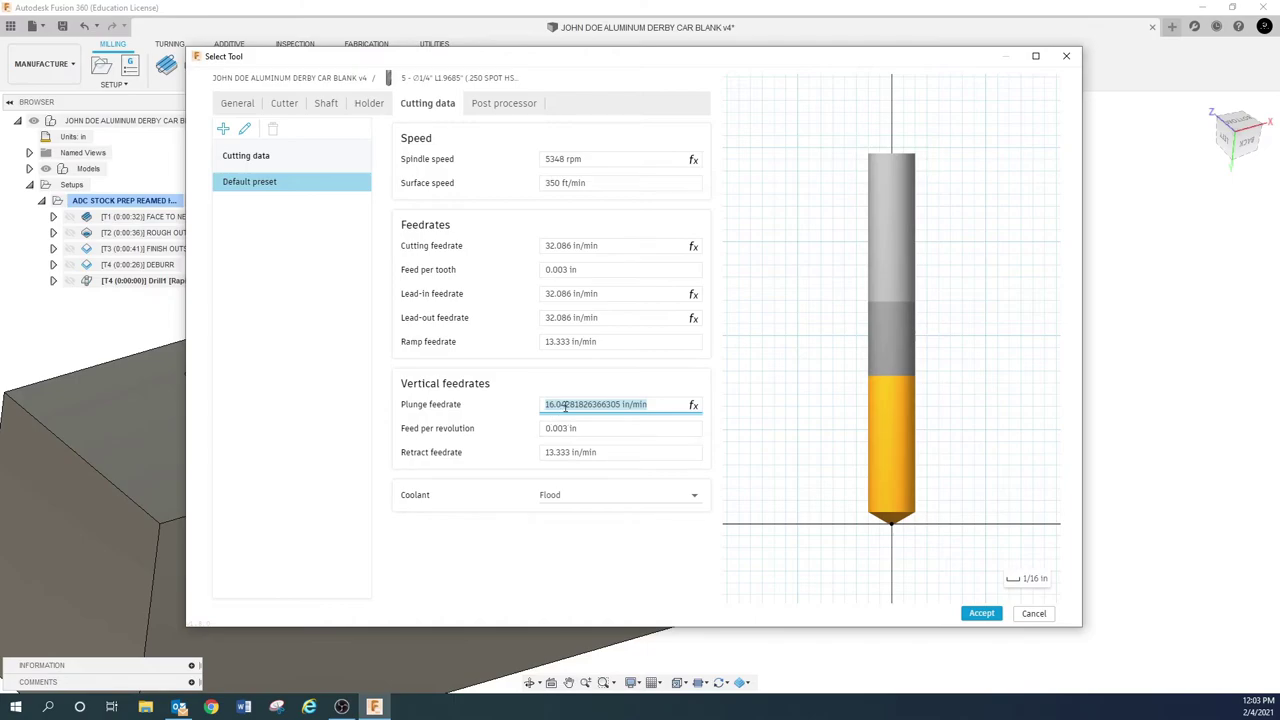
{"action": "left_click", "coordinate": [579, 249]}
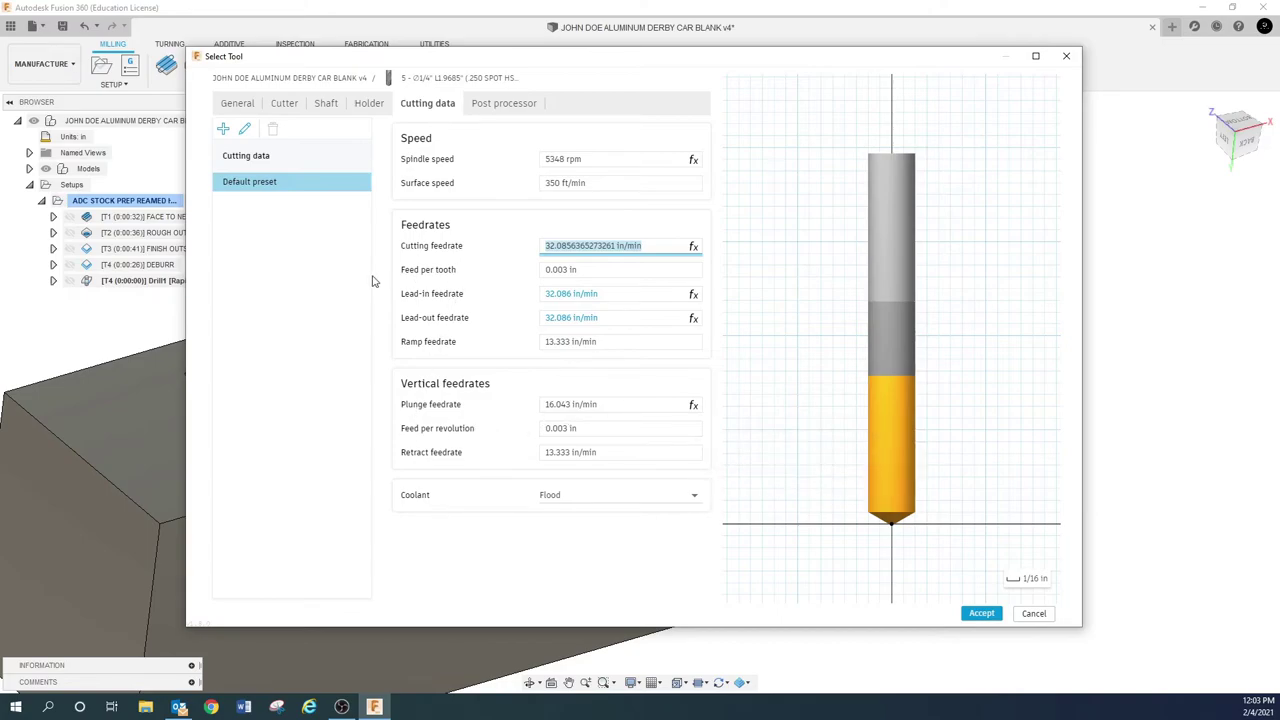
{"action": "left_click", "coordinate": [593, 430]}
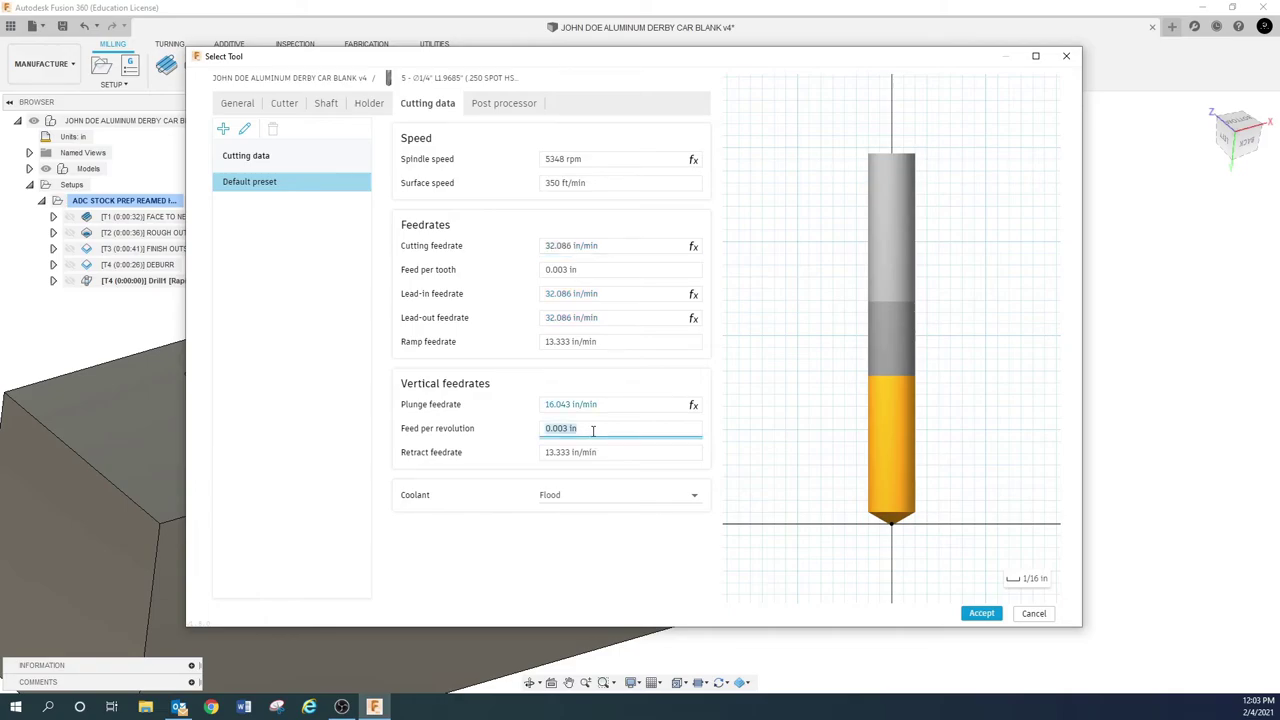
Enter .250 SPOT DRILL as the spot drill's post processor comment.
{"action": "left_click", "coordinate": [618, 405]}
{"action": "left_click_drag", "start_coordinate": [618, 405], "coordinate": [609, 429]}
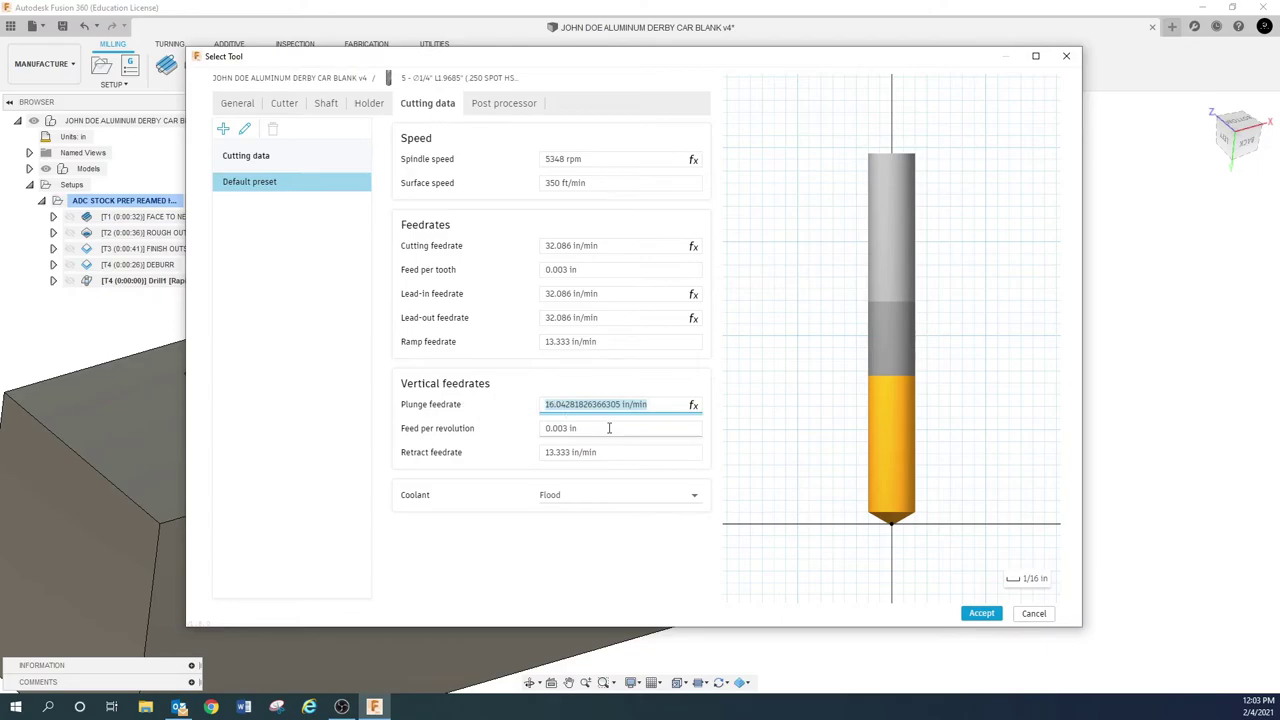
{"action": "left_click", "coordinate": [497, 106]}
{"action": "left_click", "coordinate": [425, 240]}
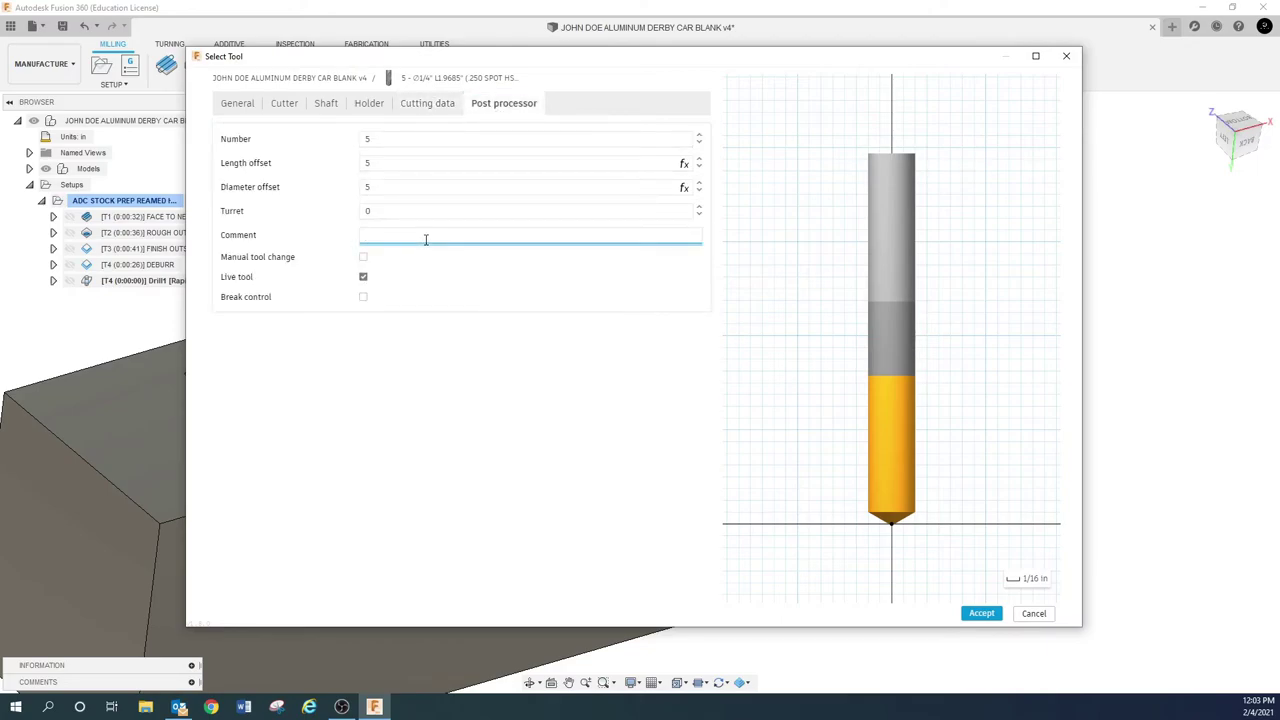
{"action": "type", "text": ".250 SPOT DRILL"}
Accept the spot drill definition, assign it to the drilling operation and open the operation's hole geometry settings.
{"action": "left_click", "coordinate": [972, 613]}
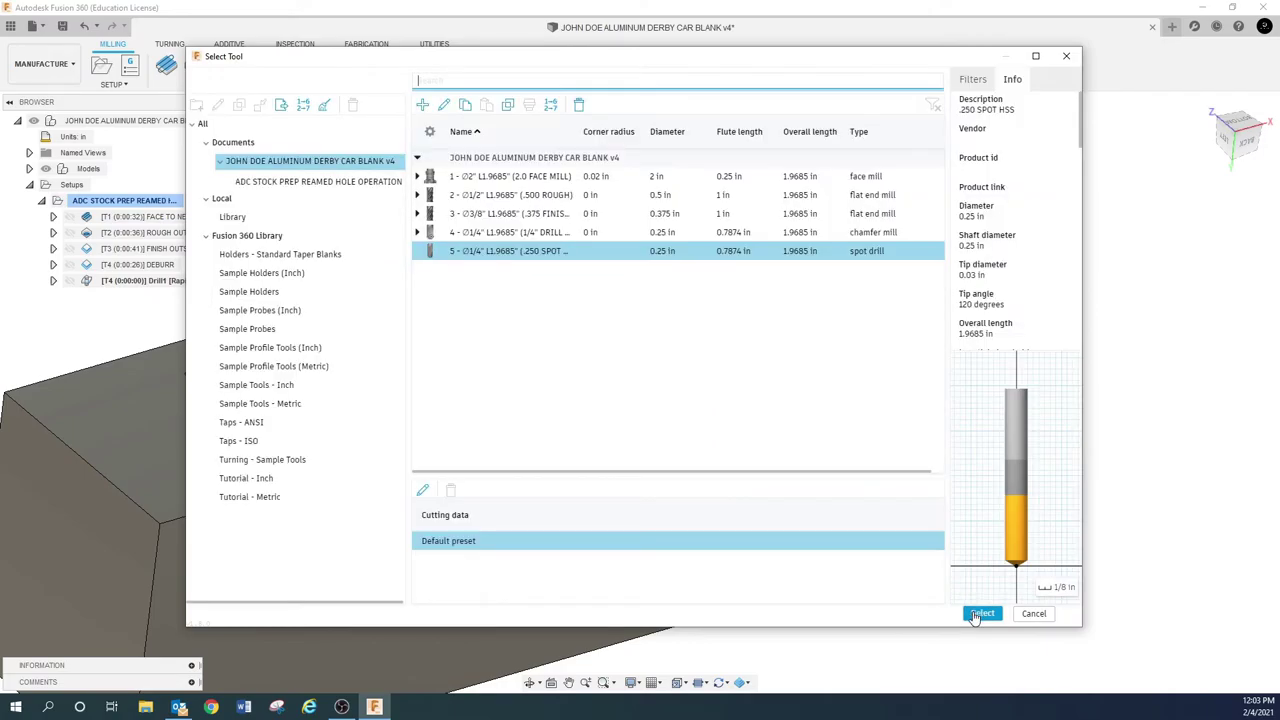
{"action": "left_click", "coordinate": [988, 614]}
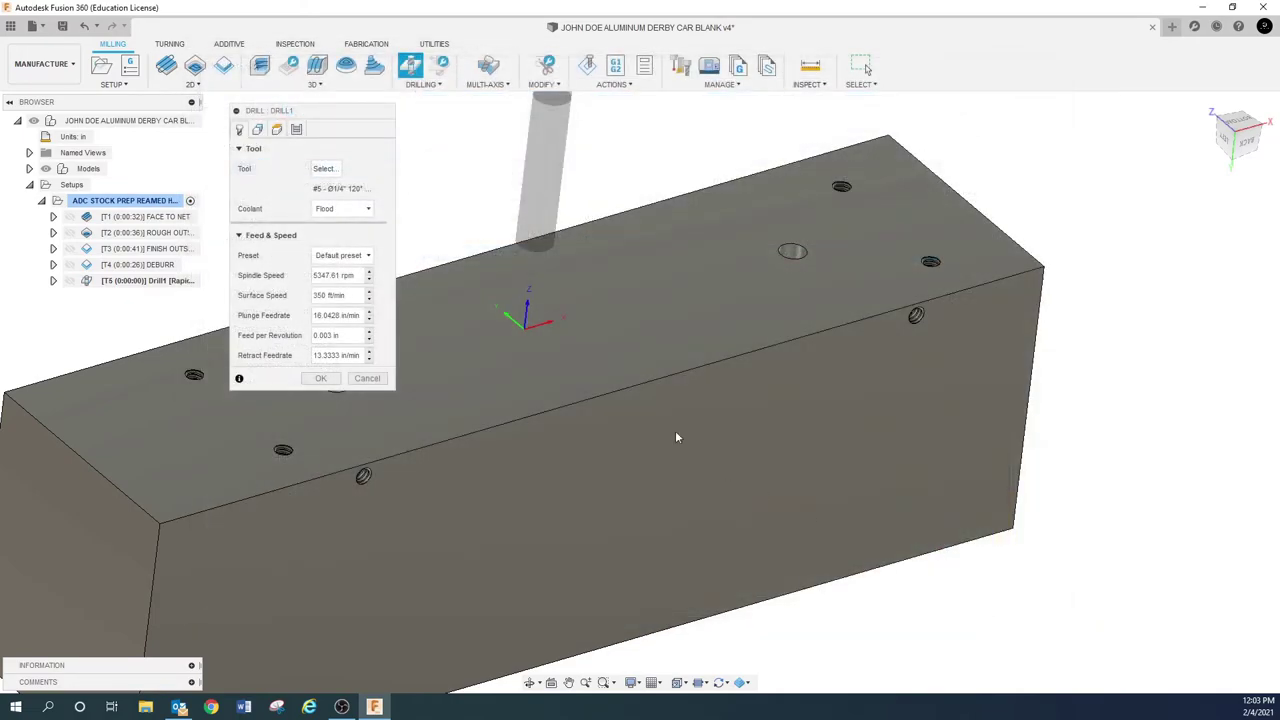
{"action": "left_click", "coordinate": [259, 129]}
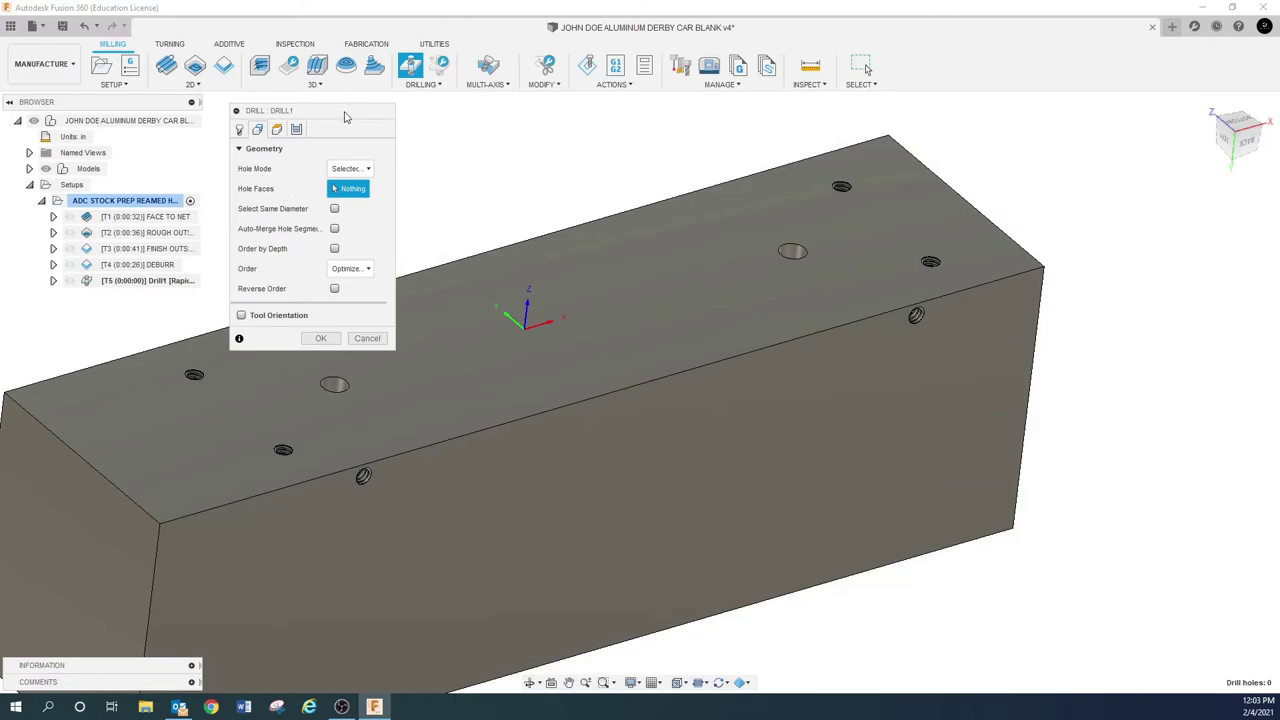
{"action": "left_click", "coordinate": [335, 209]}
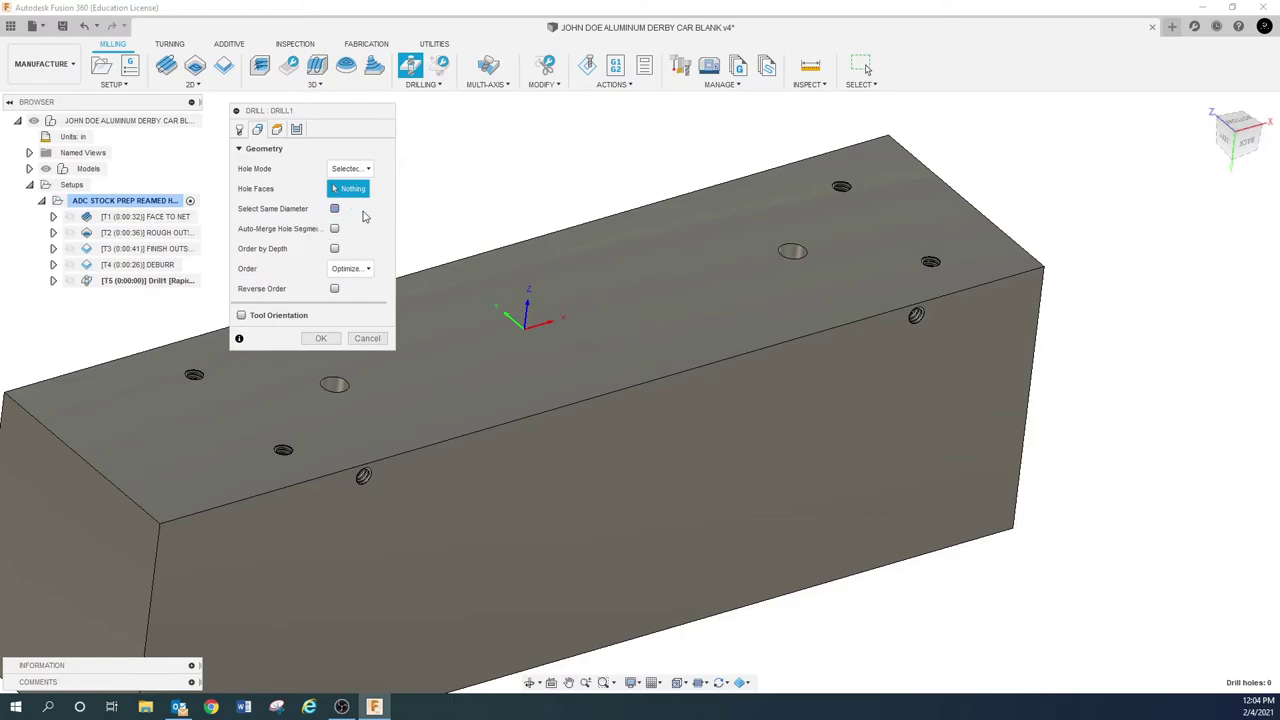
{"action": "left_click", "coordinate": [335, 209]}
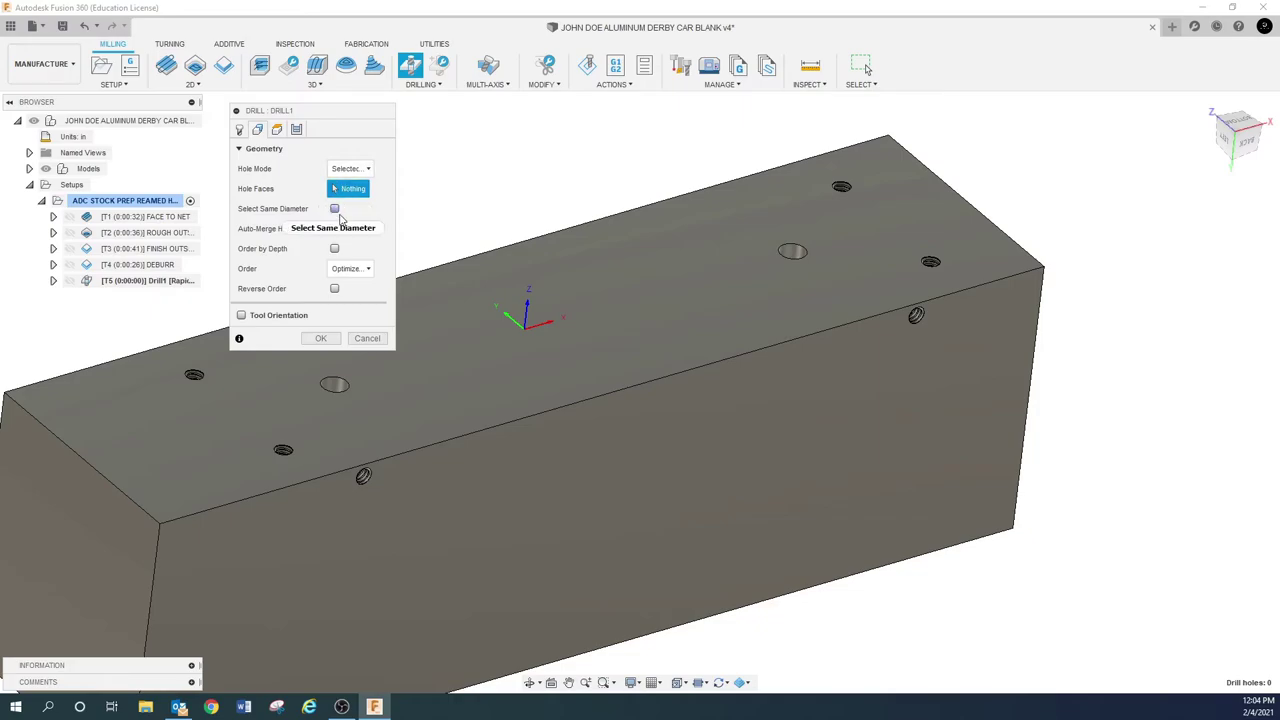
{"action": "mouse_move", "coordinate": [340, 215]}
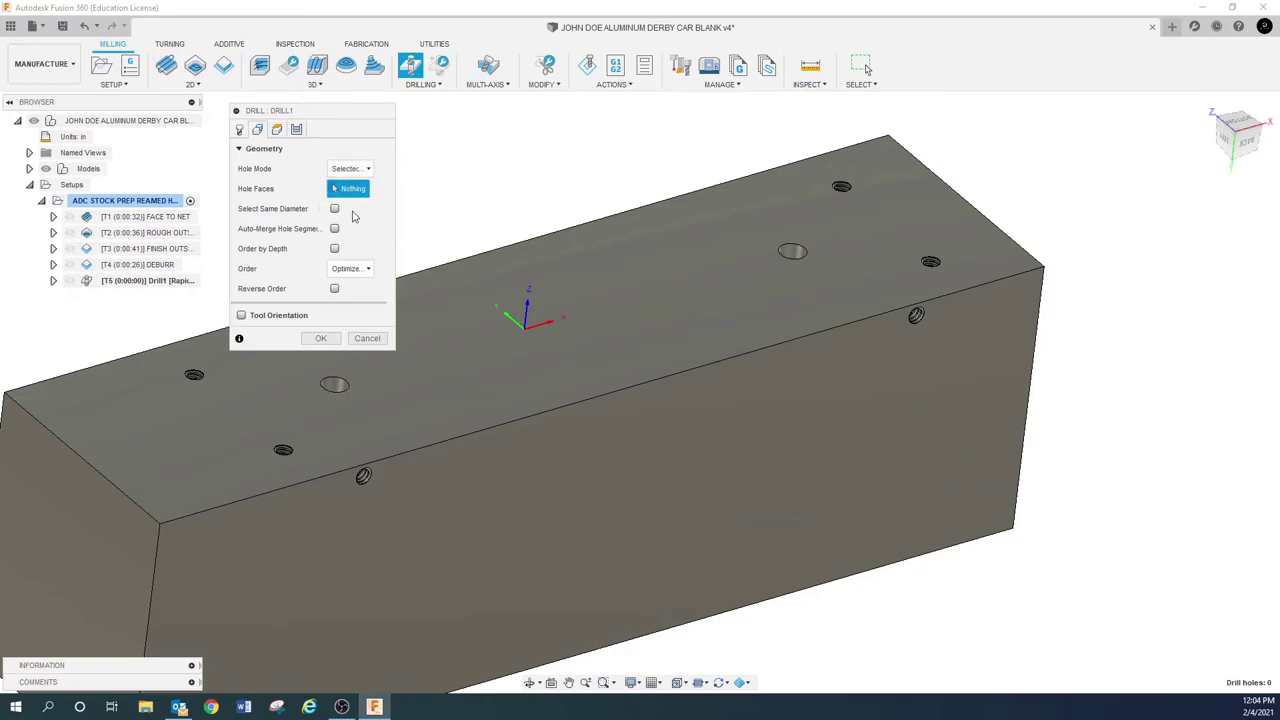
{"action": "left_click", "coordinate": [339, 383]}
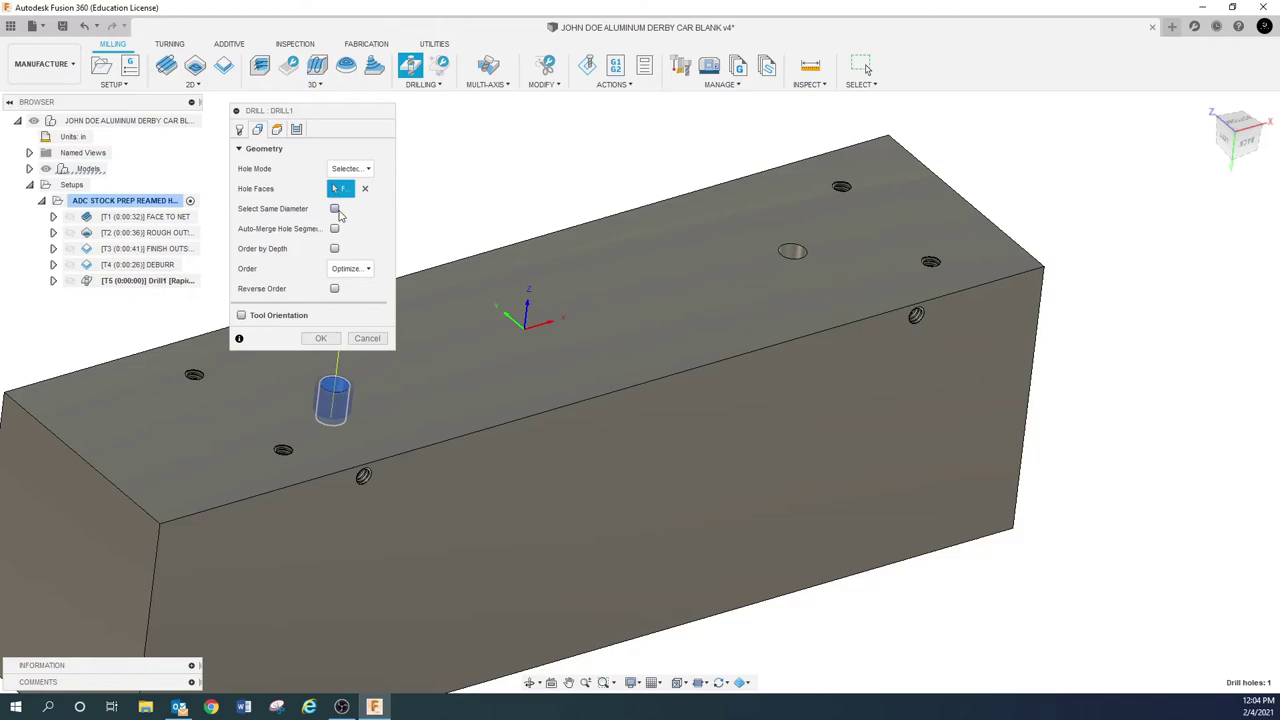
{"action": "left_click", "coordinate": [334, 208]}
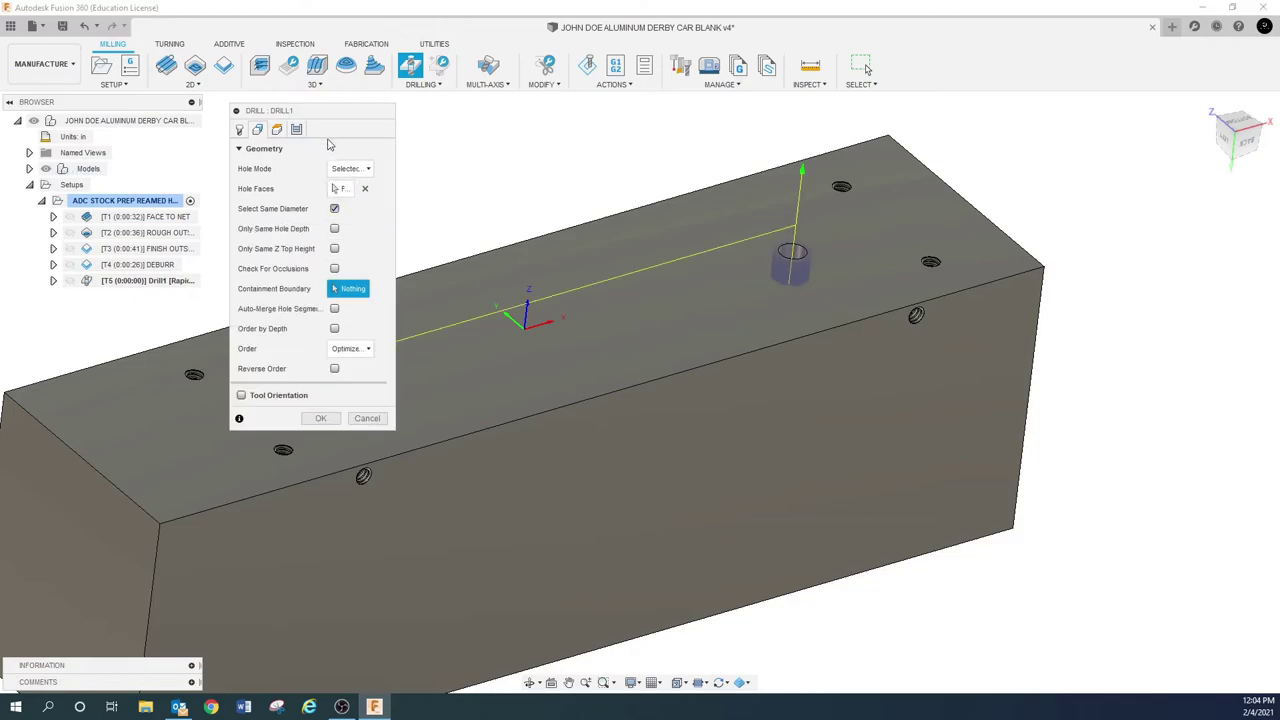
{"action": "left_click", "coordinate": [334, 208]}
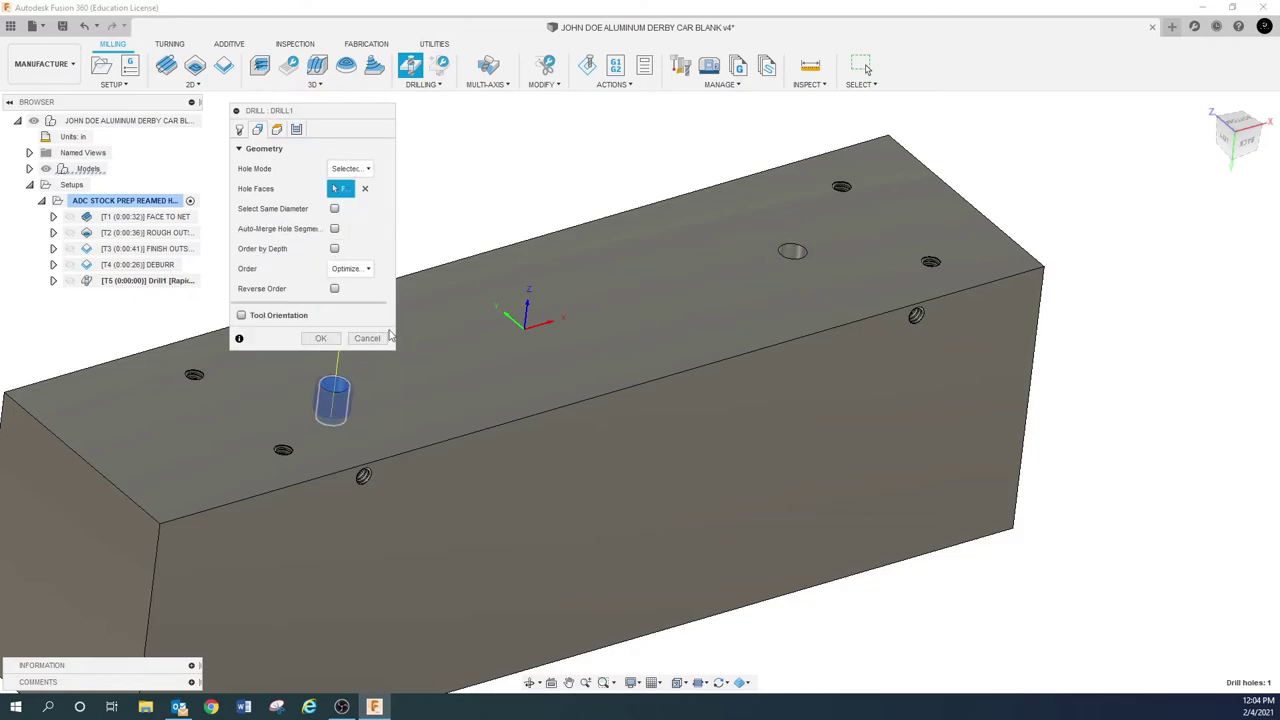
{"action": "left_click", "coordinate": [364, 188]}
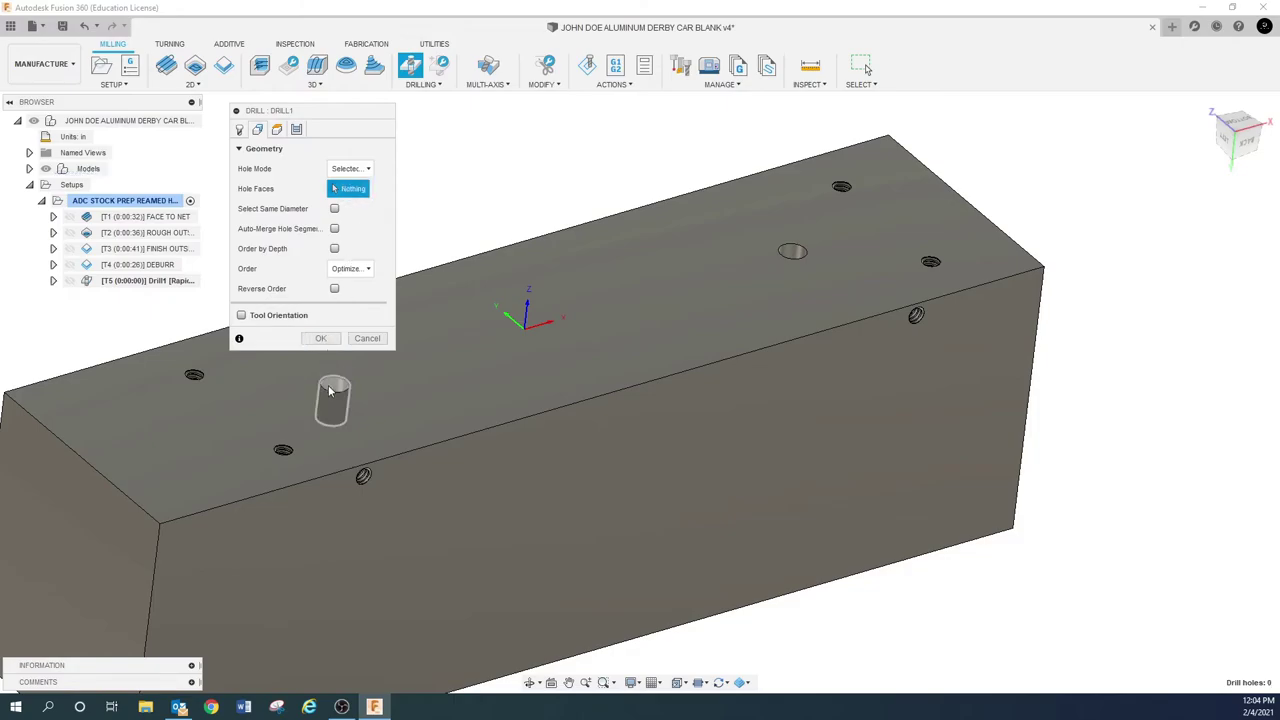
Select one of the large plain holes in the block's top face and include all holes of the same diameter.
{"action": "left_click", "coordinate": [331, 391]}
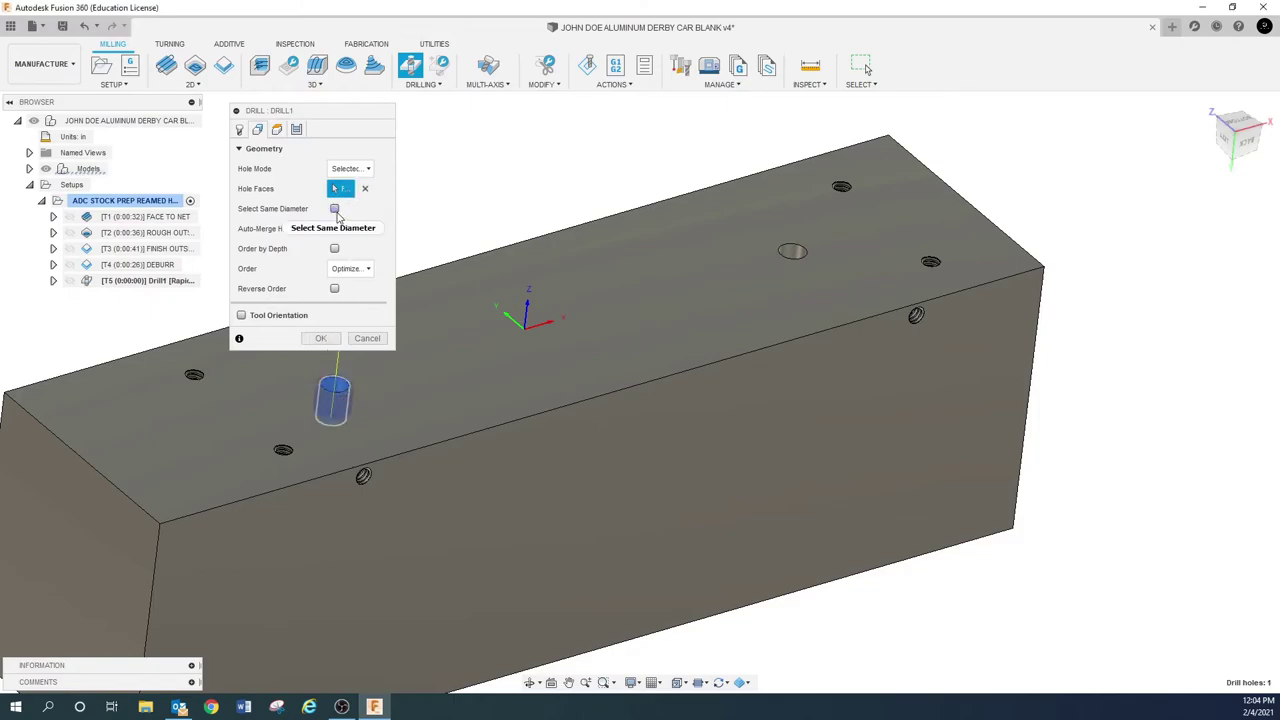
{"action": "left_click", "coordinate": [334, 208]}
{"action": "left_click_drag", "start_coordinate": [353, 116], "coordinate": [1177, 178]}
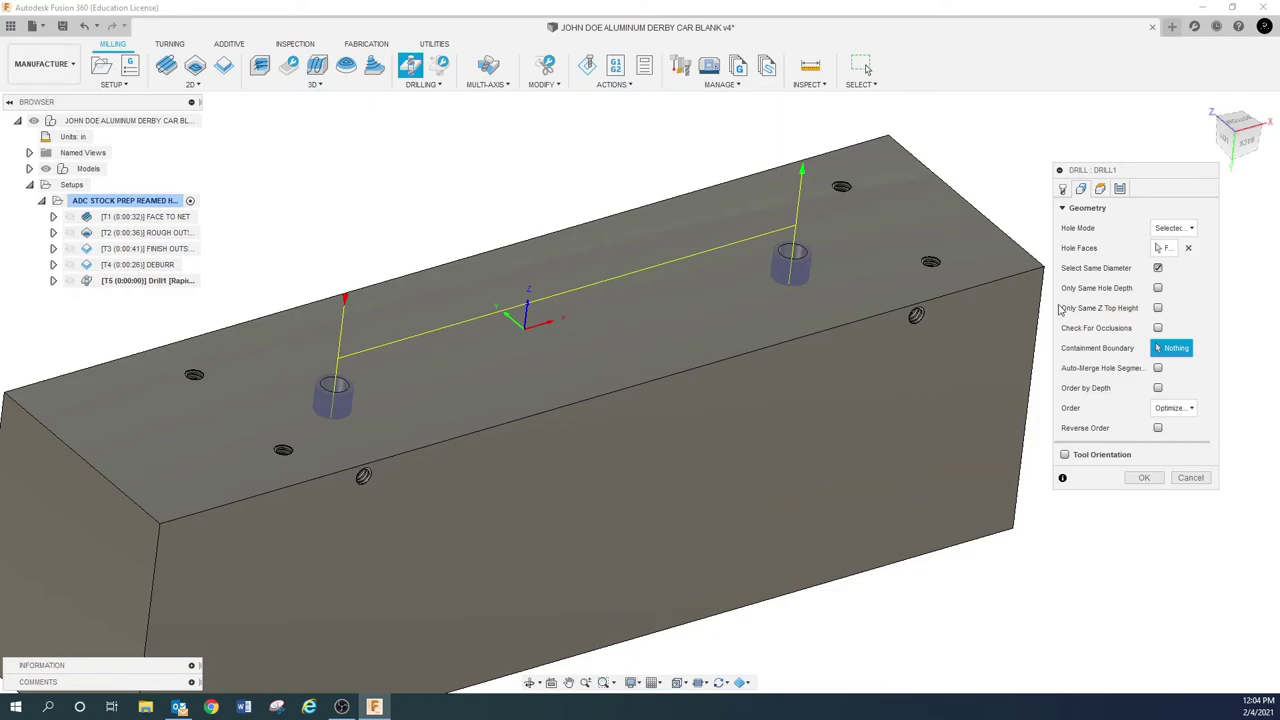
Measure the drilling operation's bottom height from the hole top with an offset of -.05 in.
{"action": "left_click", "coordinate": [1101, 189]}
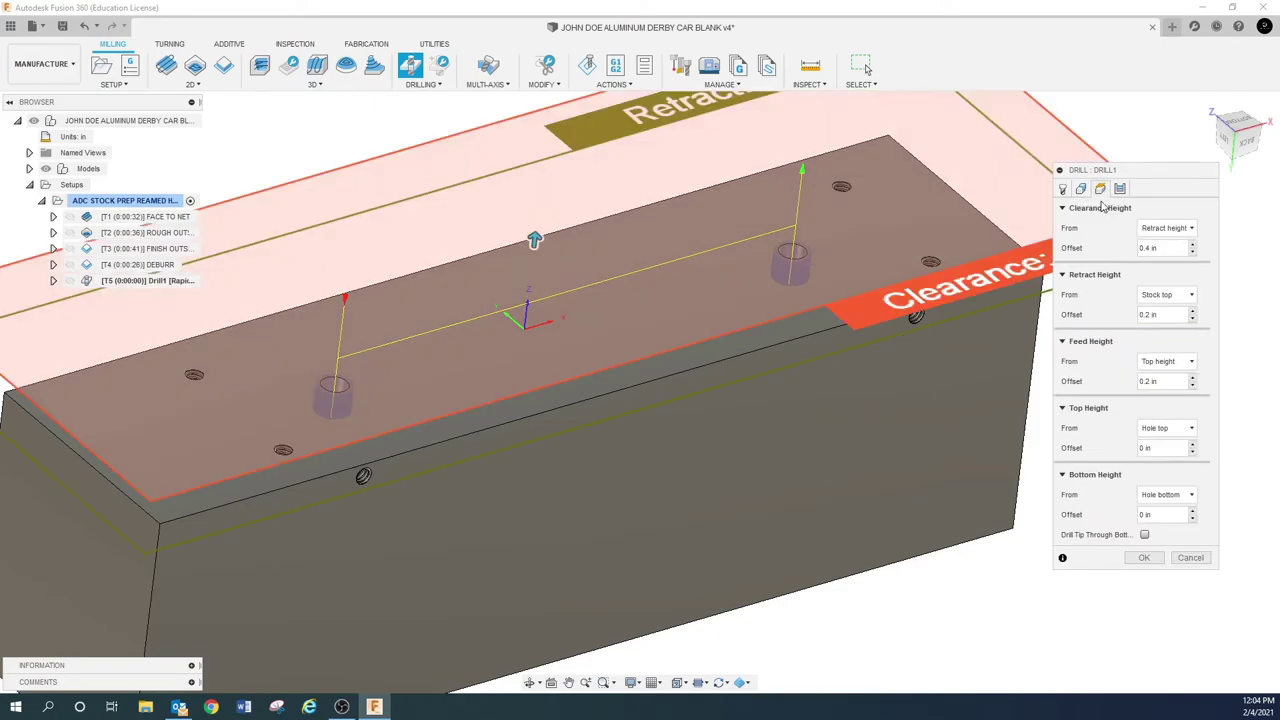
{"action": "left_click", "coordinate": [1189, 495]}
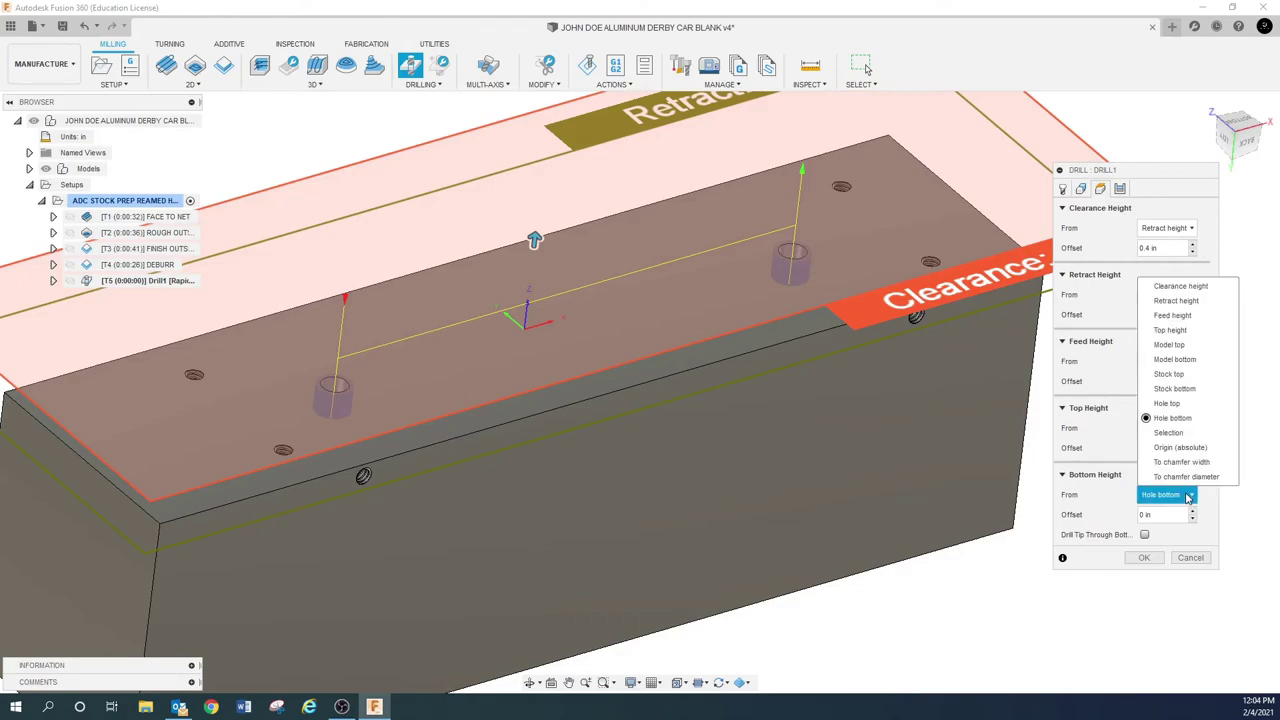
{"action": "left_click", "coordinate": [1169, 404]}
{"action": "double_click", "coordinate": [1166, 514]}
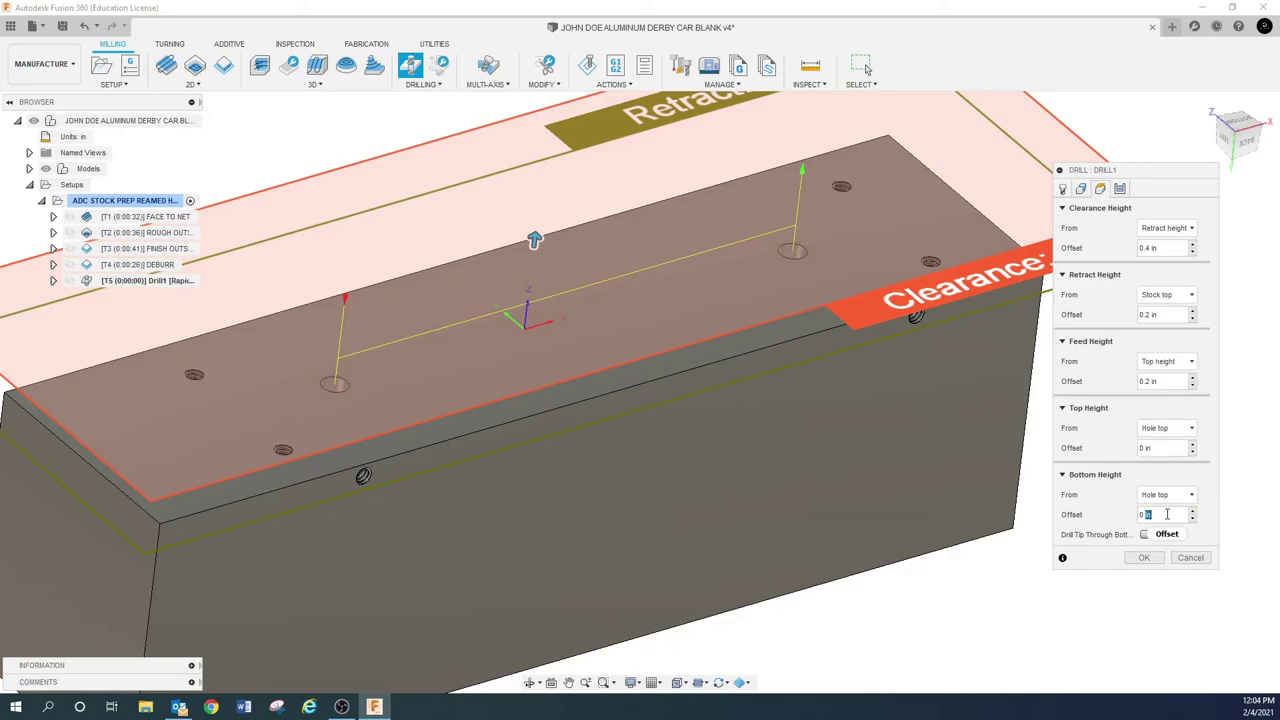
{"action": "triple_click", "coordinate": [1167, 514]}
{"action": "type", "text": "-.05"}
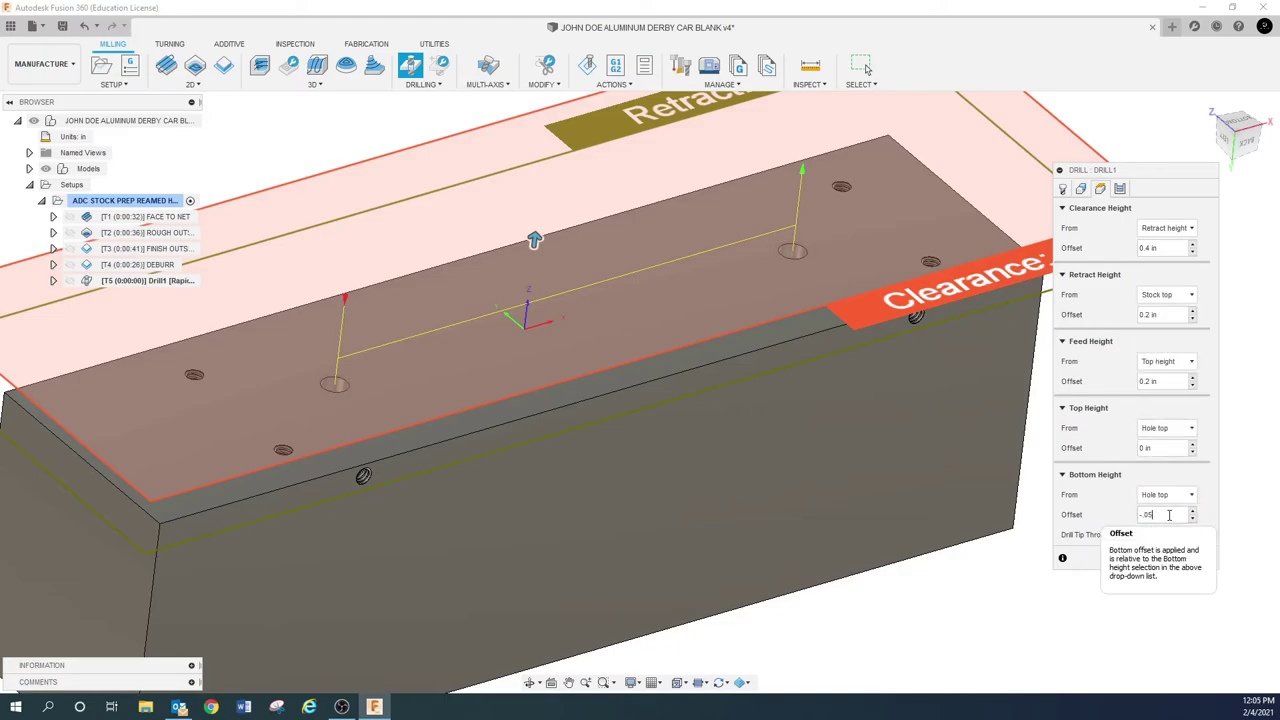
Check the spot drill preview at one hole and set the bottom height offset to -.03 in.
{"action": "scroll", "coordinate": [306, 405], "scroll_direction": "up", "scroll_amount": 10}
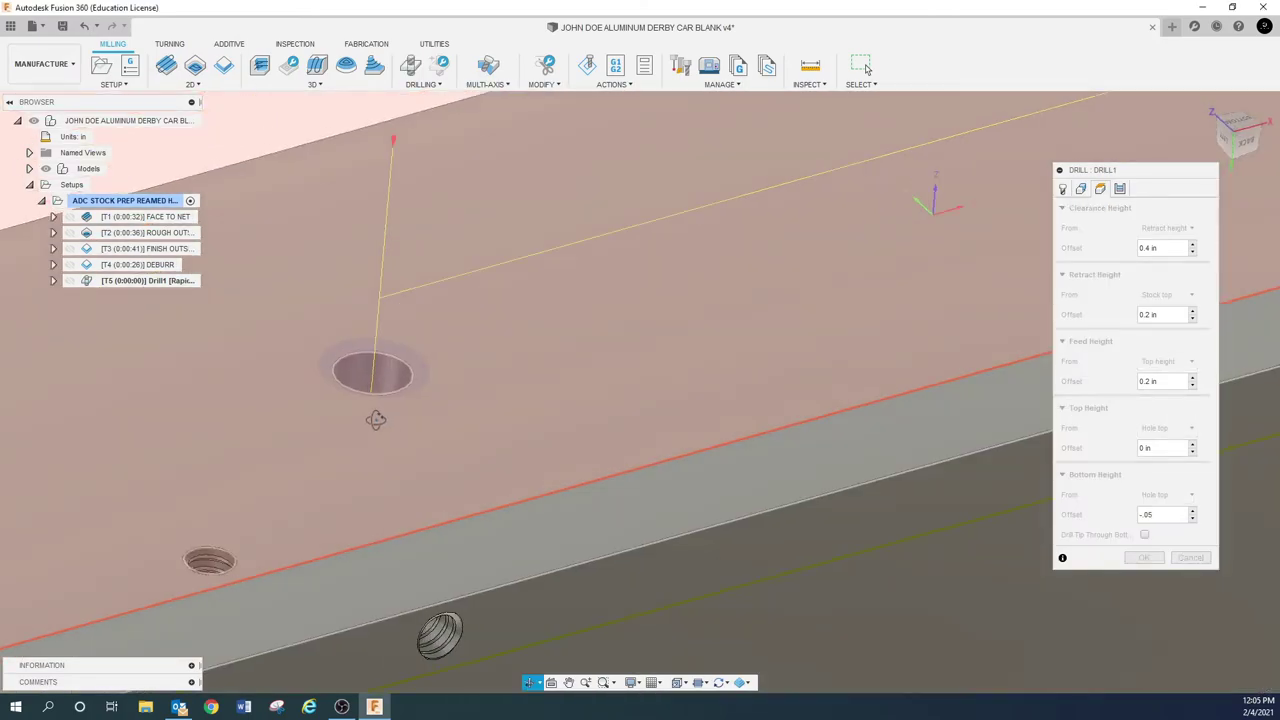
{"action": "middle_click_drag", "start_coordinate": [376, 419], "coordinate": [402, 425], "text": "shift"}
{"action": "scroll", "coordinate": [402, 425], "scroll_direction": "up", "scroll_amount": 8}
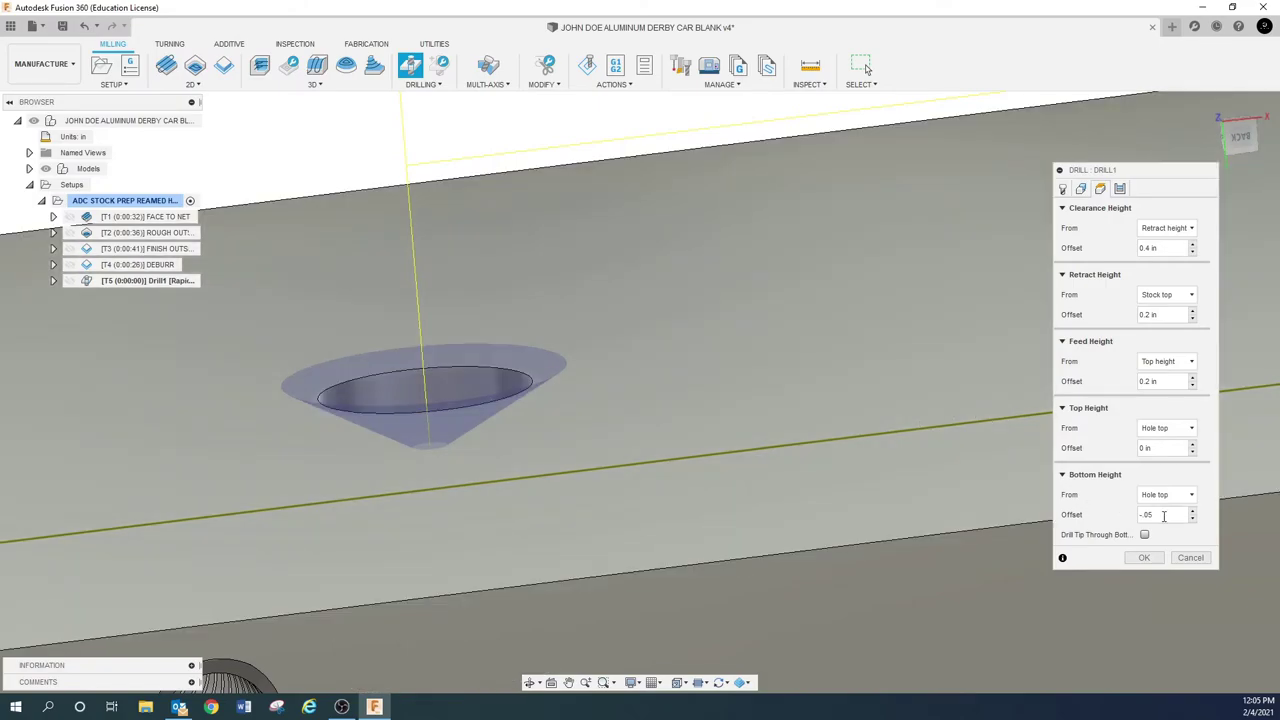
{"action": "double_click", "coordinate": [1164, 516]}
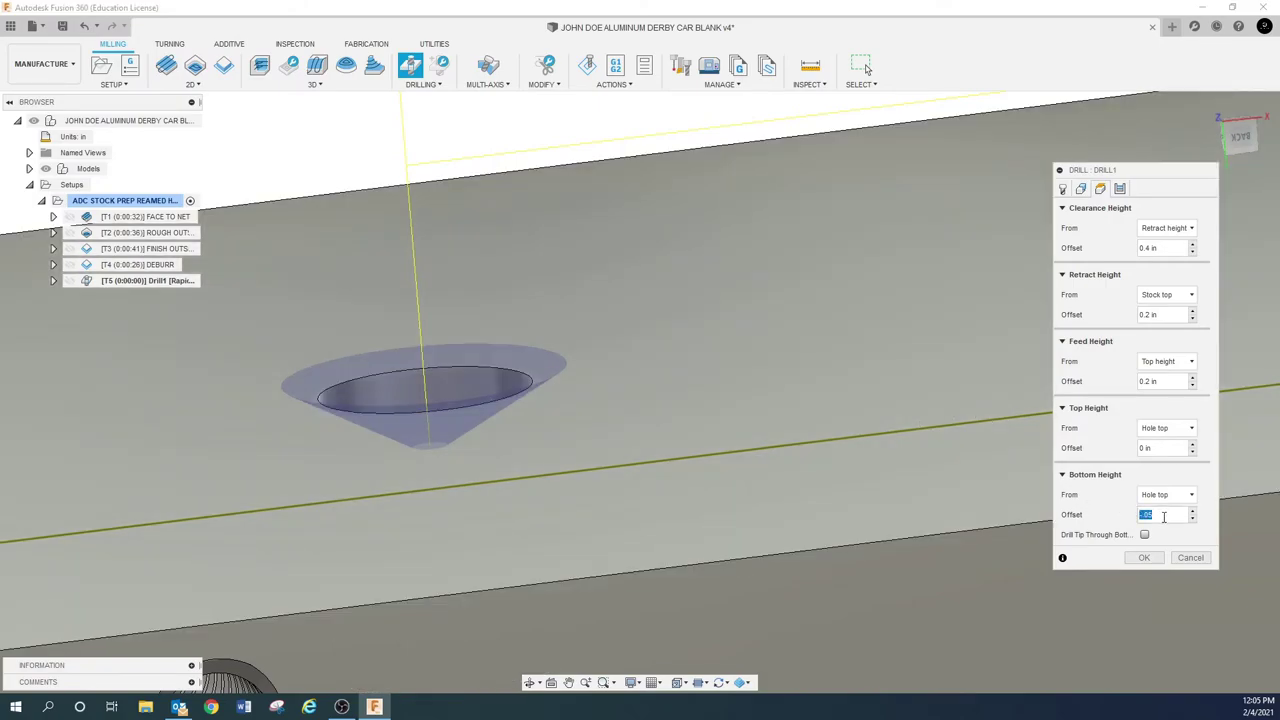
{"action": "type", "text": "-.03"}
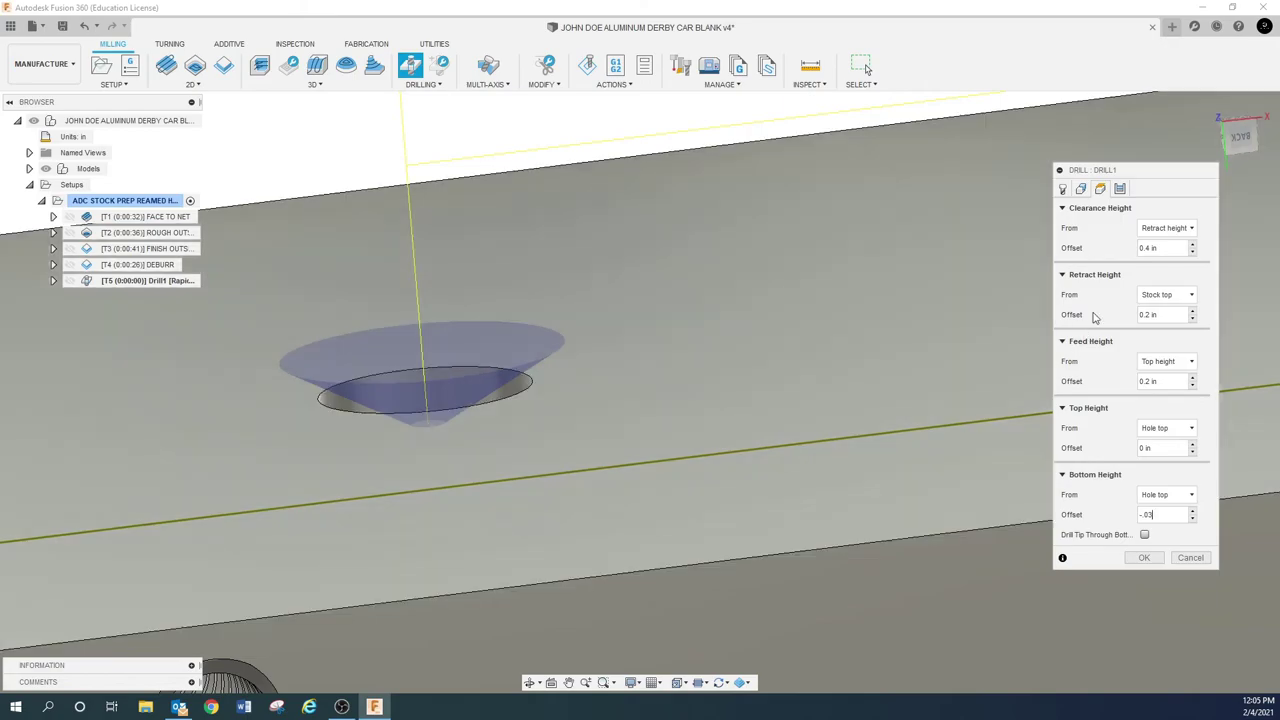
Try the Deep drilling - full retract cycle type and return to Drilling - rapid out.
{"action": "left_click", "coordinate": [1120, 189]}
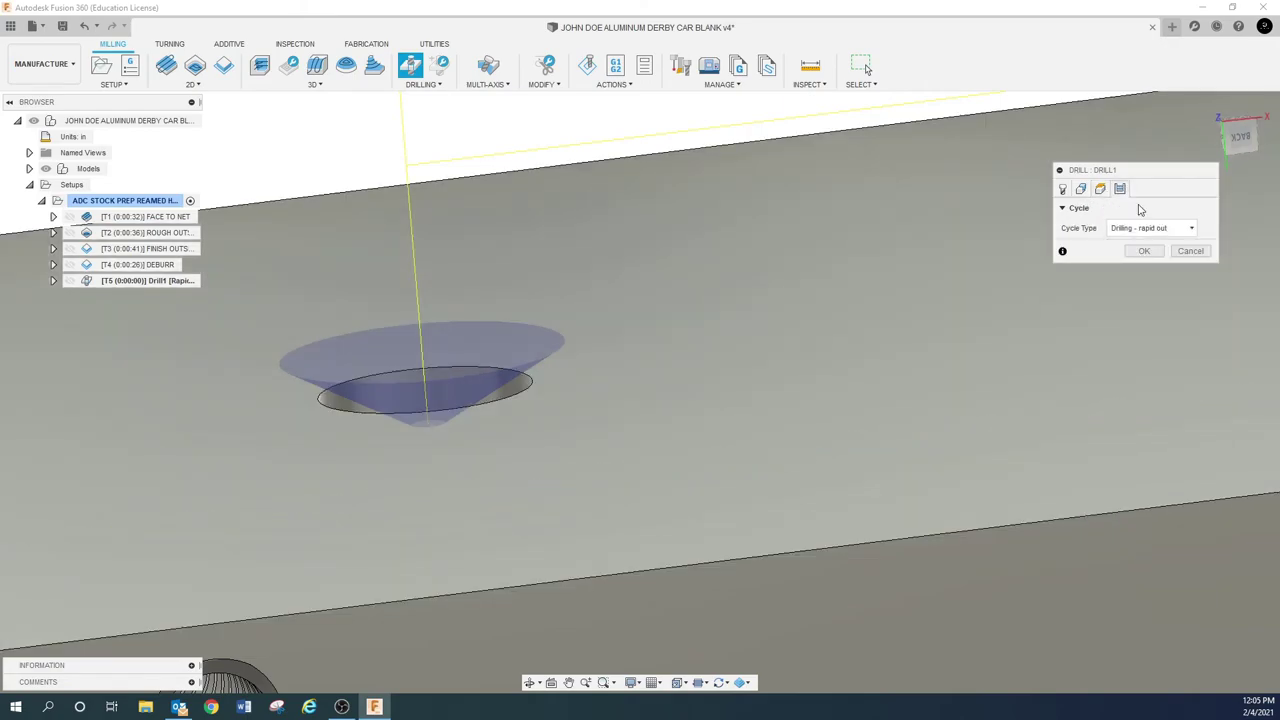
{"action": "left_click", "coordinate": [1176, 229]}
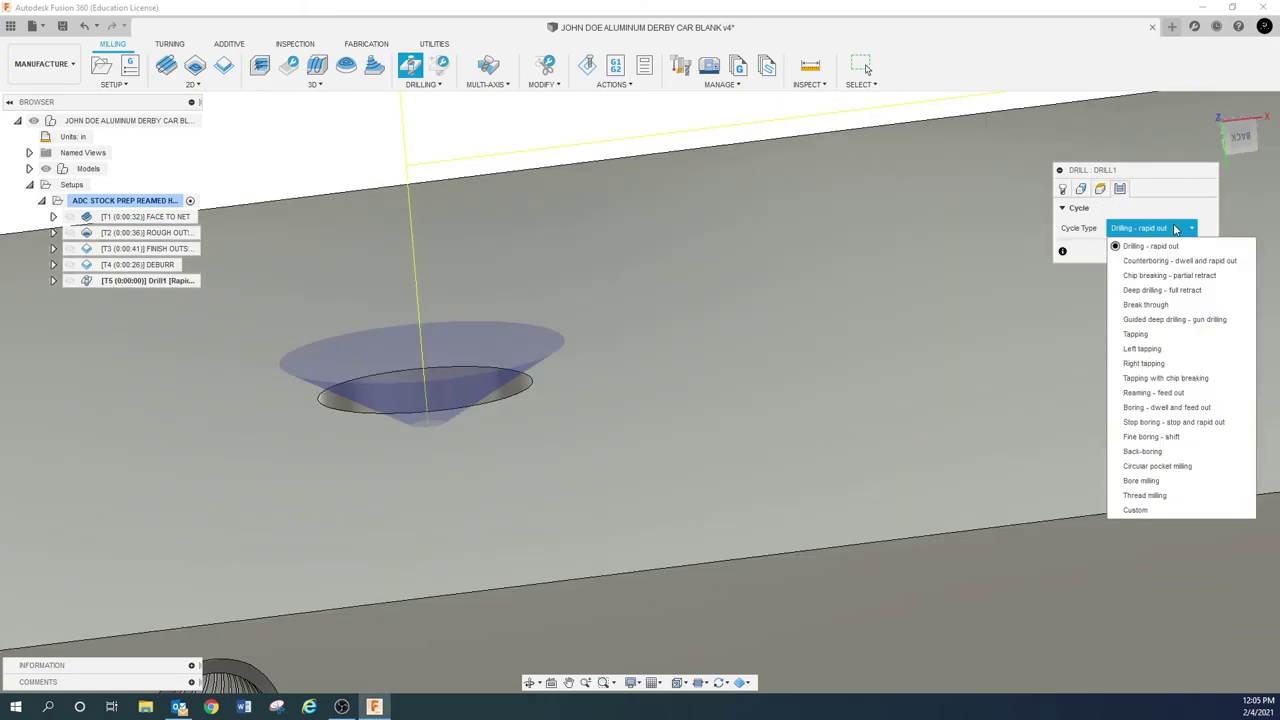
{"action": "left_click", "coordinate": [1155, 291]}
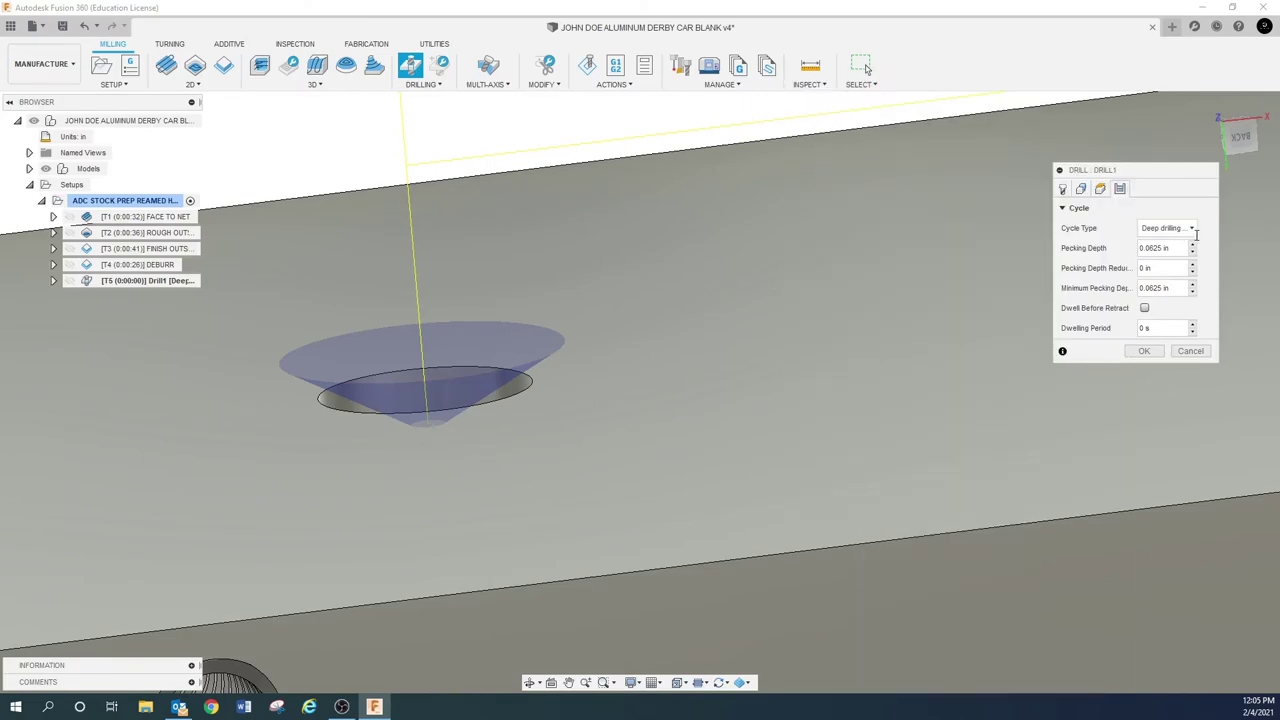
{"action": "mouse_move", "coordinate": [1182, 228]}
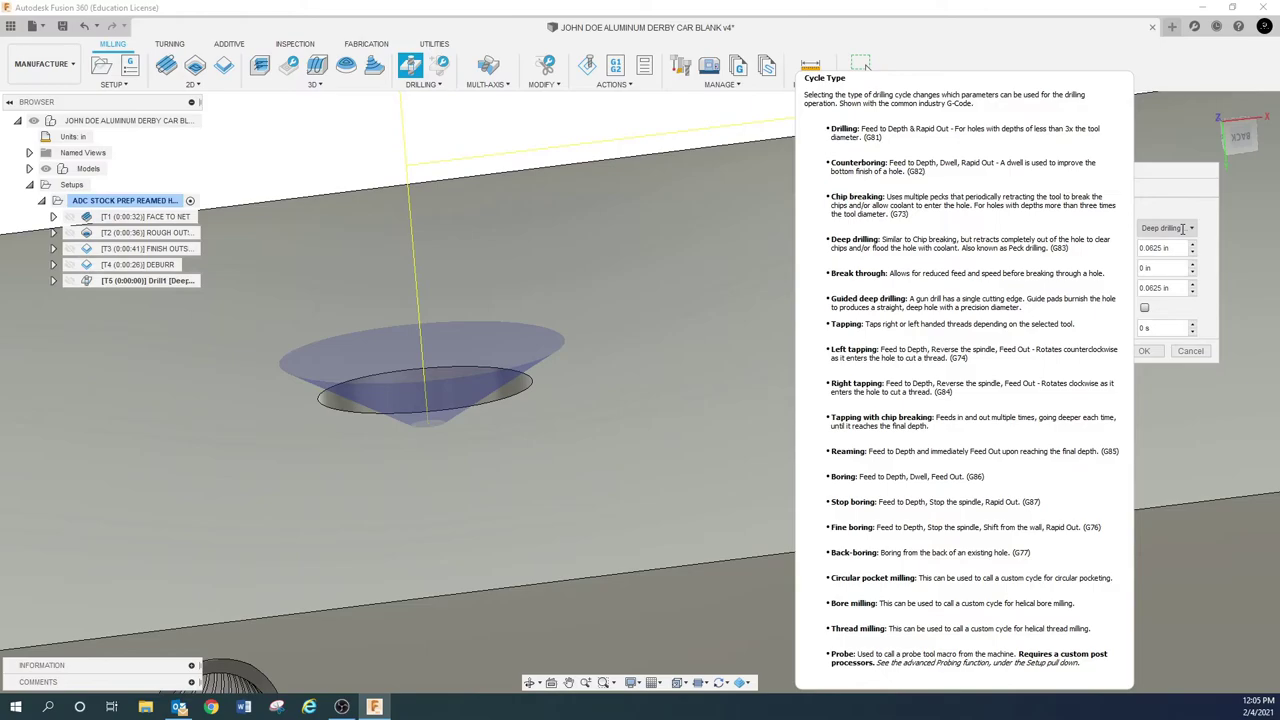
{"action": "left_click", "coordinate": [1183, 228]}
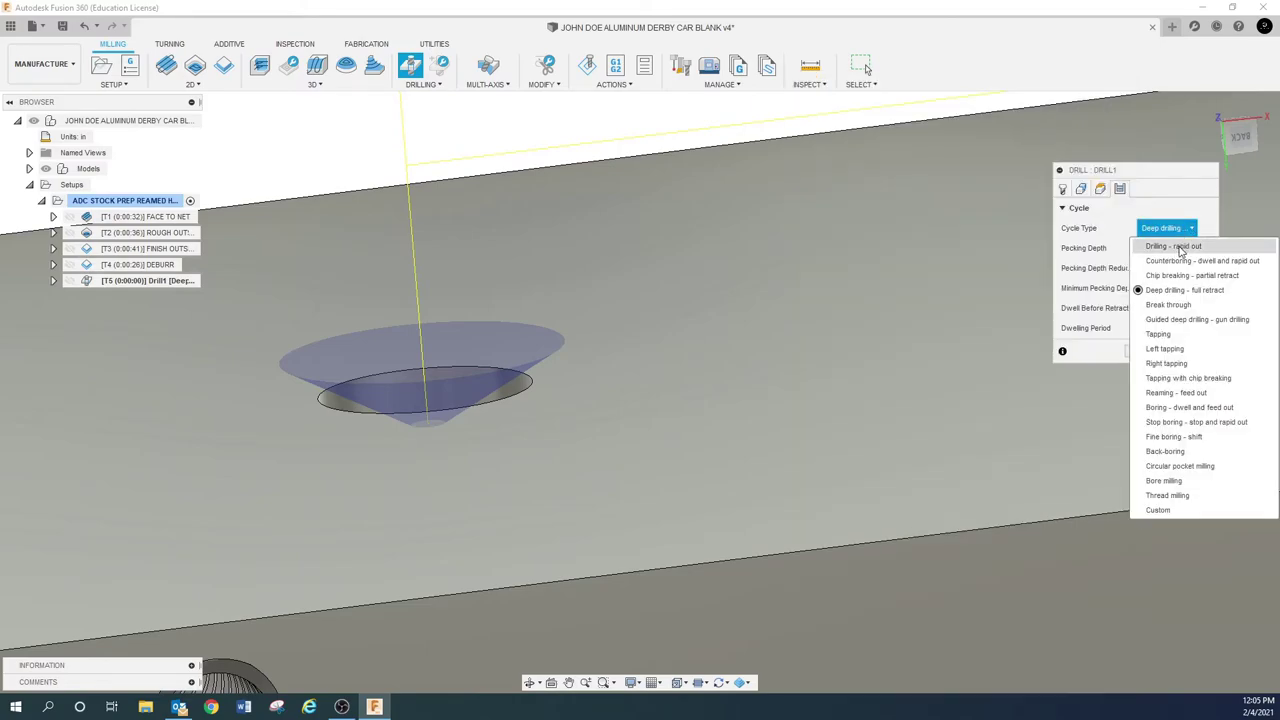
{"action": "left_click", "coordinate": [1178, 247]}
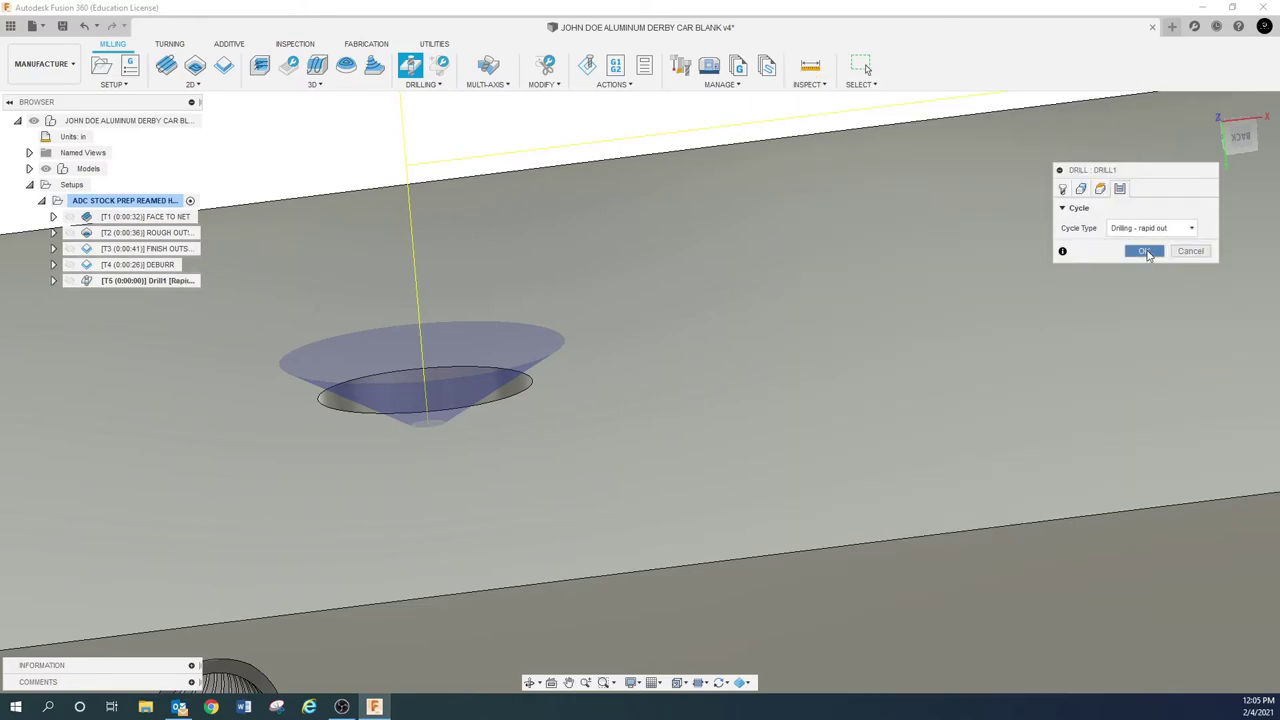
Confirm the drilling operation and rename it SPOT REAMED LOCATIONS.
{"action": "left_click", "coordinate": [1145, 251]}
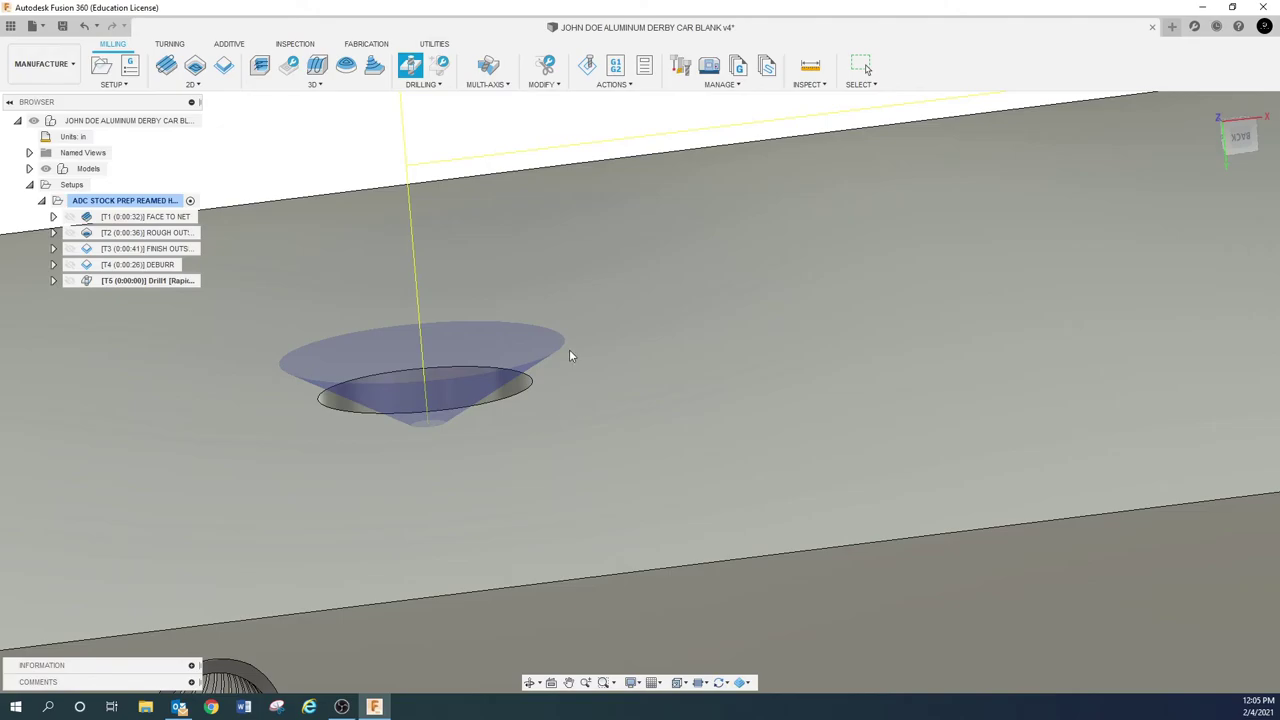
{"action": "scroll", "coordinate": [569, 349], "scroll_direction": "down", "scroll_amount": 5}
{"action": "scroll", "coordinate": [620, 380], "scroll_direction": "down", "scroll_amount": 3}
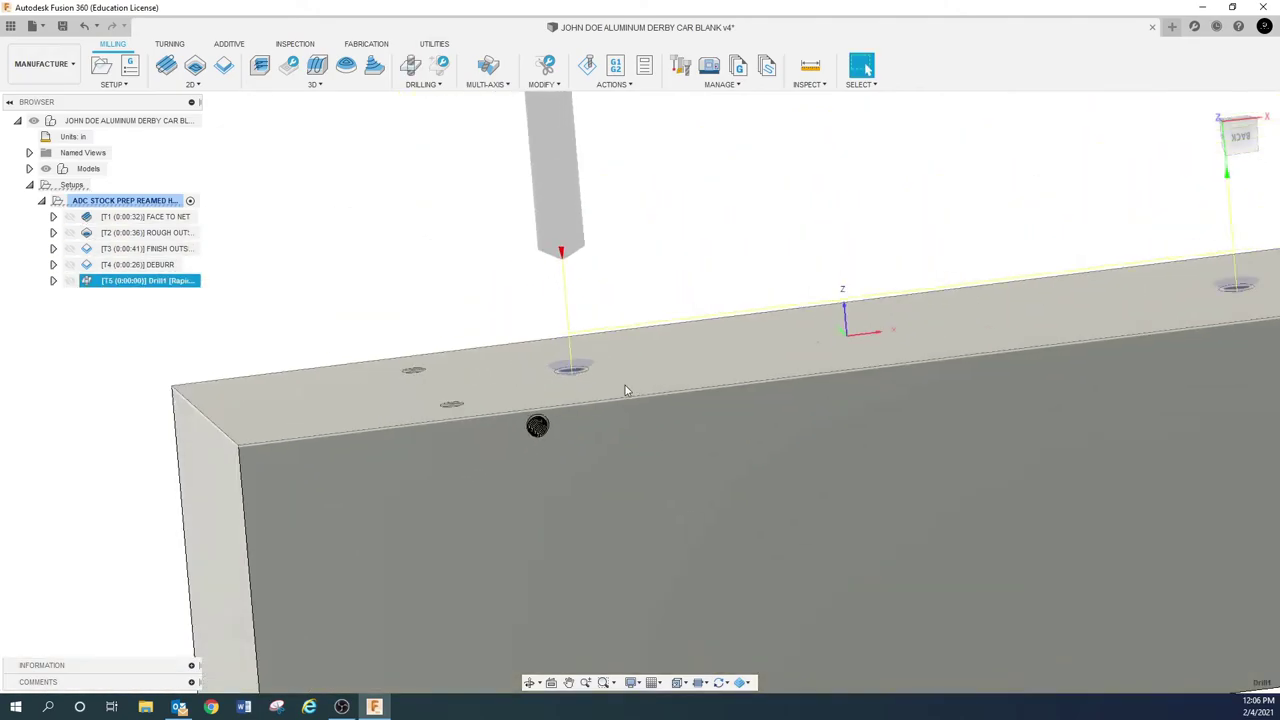
{"action": "left_click", "coordinate": [155, 378]}
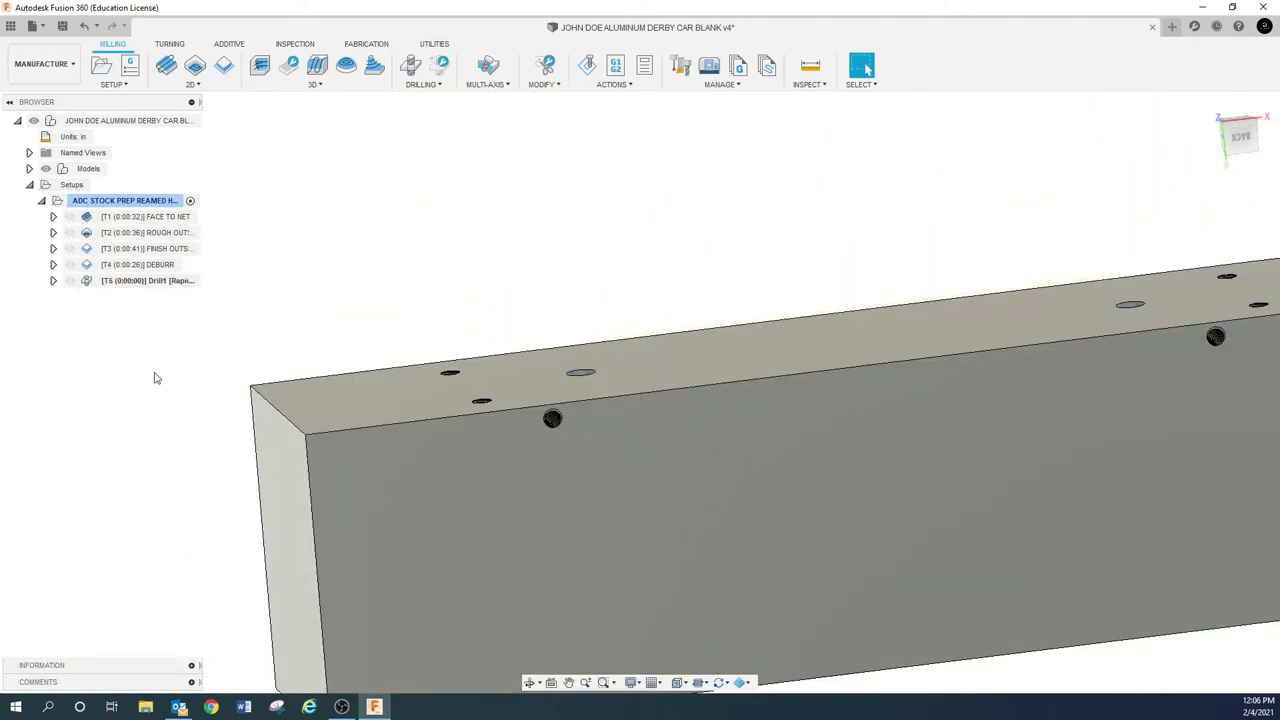
{"action": "left_click", "coordinate": [165, 284]}
{"action": "left_click", "coordinate": [165, 284]}
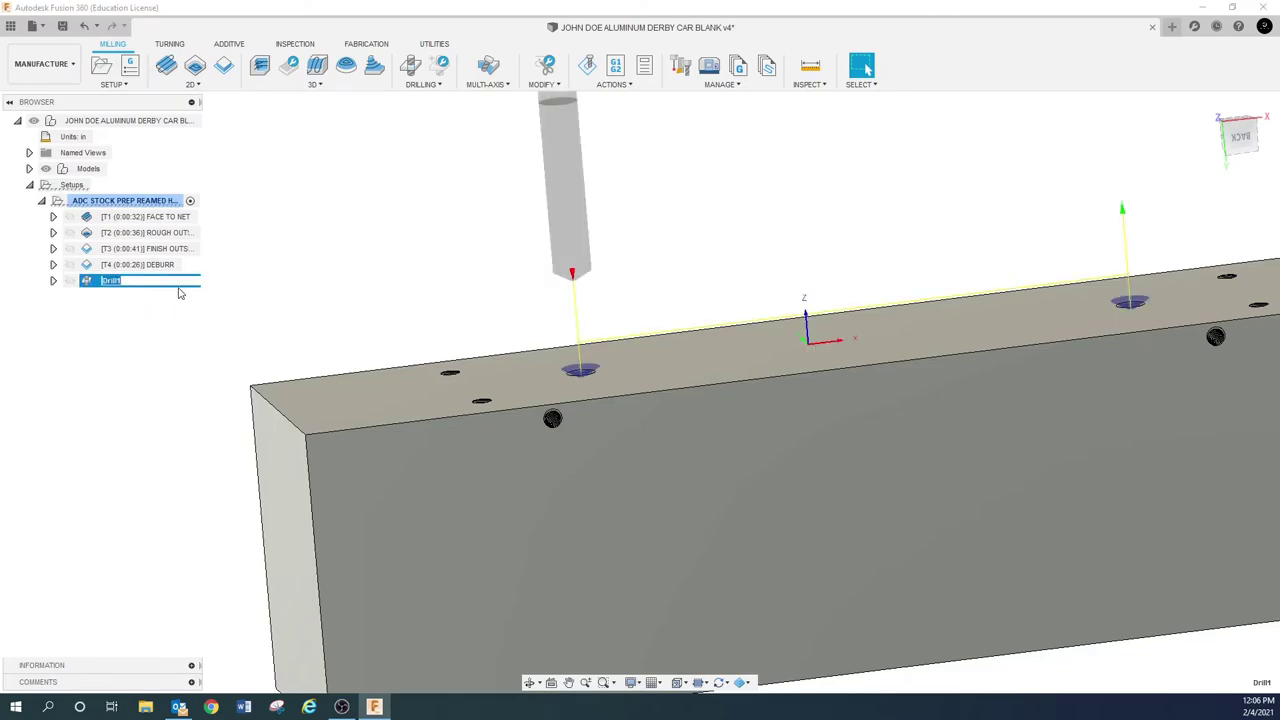
{"action": "type", "text": "SPOT REAMED LOCATIONS"}
{"action": "key", "text": "Return"}
{"action": "left_click", "coordinate": [243, 308]}
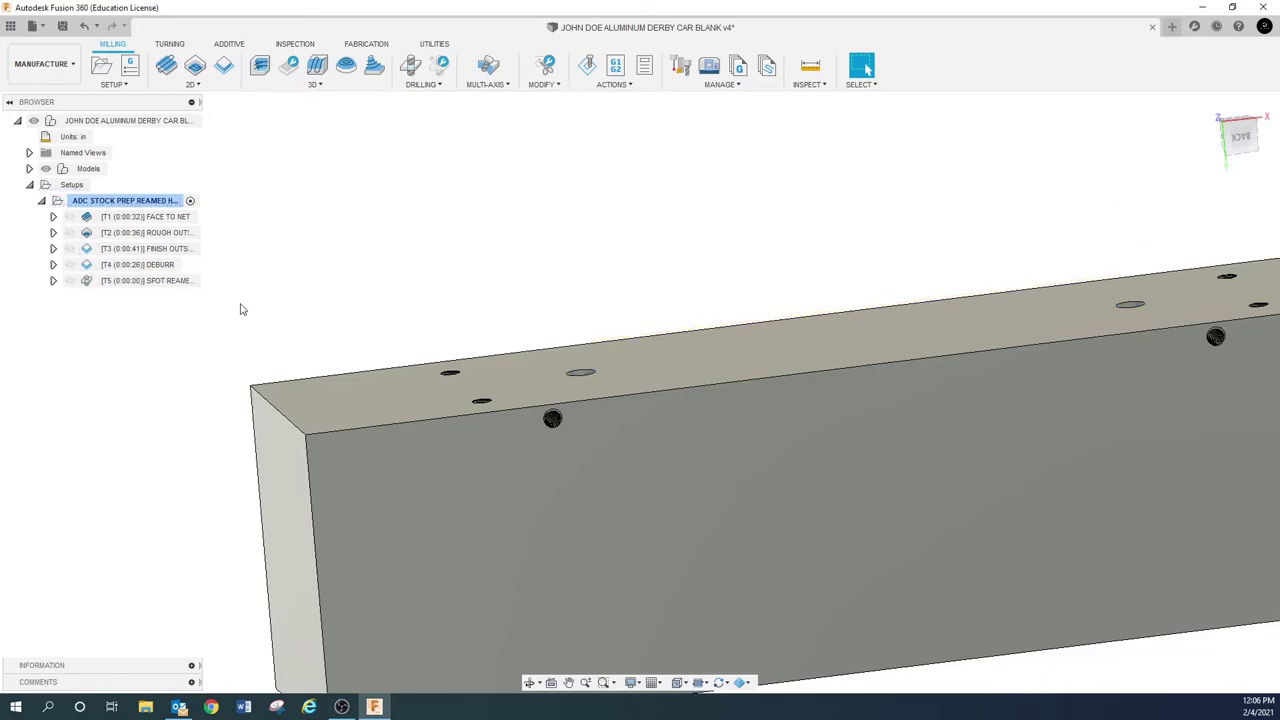
{"action": "left_click", "coordinate": [172, 284]}
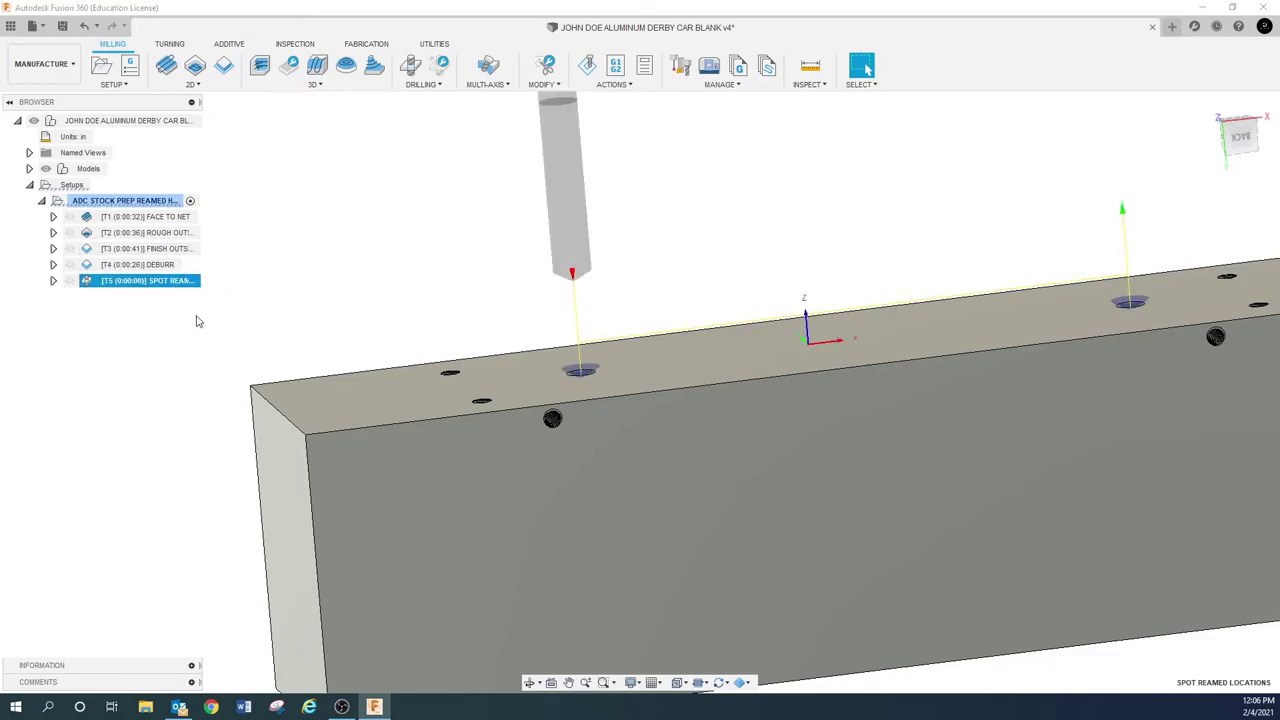
{"action": "scroll", "coordinate": [437, 326], "scroll_direction": "down", "scroll_amount": 3}
{"action": "mouse_move", "coordinate": [437, 326]}
{"action": "middle_mouse_down", "text": "shift"}
{"action": "mouse_move", "coordinate": [434, 309]}
{"action": "mouse_move", "coordinate": [443, 329]}
{"action": "middle_mouse_up", "text": "shift"}
{"action": "key", "text": "Escape"}
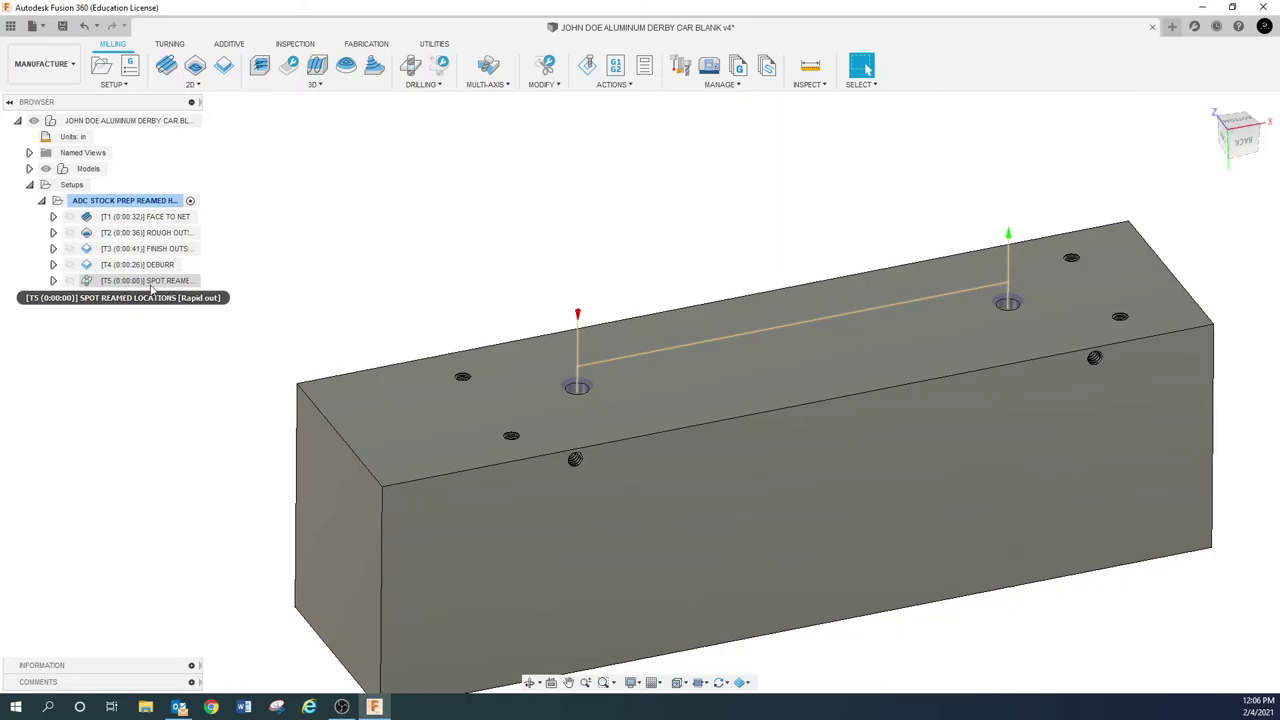
Simulate all toolpaths of the stock prep setup at a faster speed, check the statistics and close the simulation.
{"action": "left_click", "coordinate": [115, 200]}
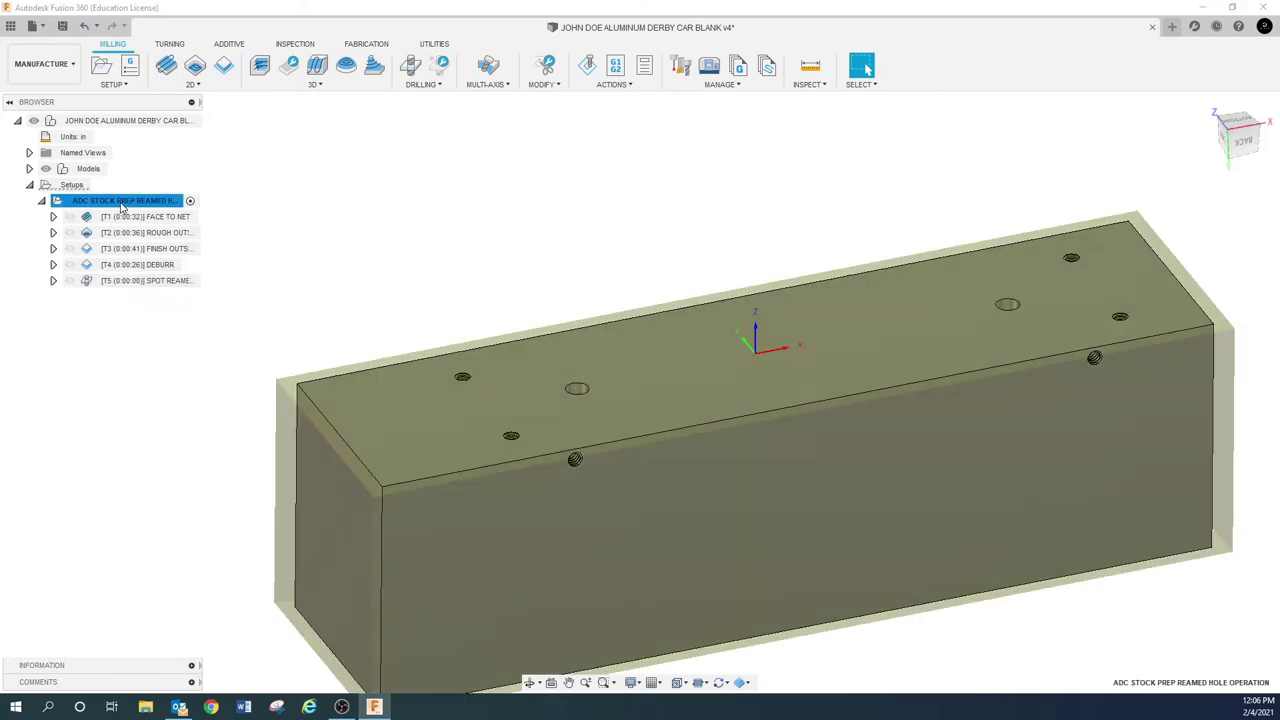
{"action": "left_click", "coordinate": [587, 65]}
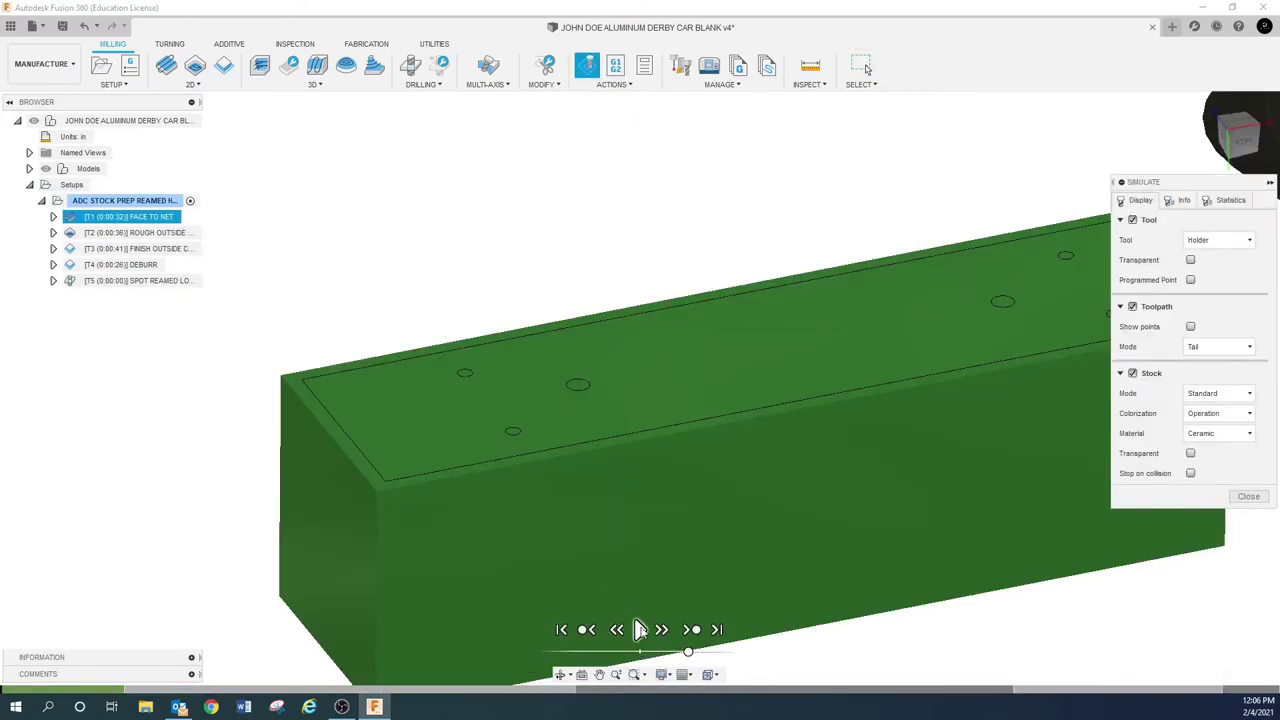
{"action": "left_click", "coordinate": [640, 629]}
{"action": "left_click_drag", "start_coordinate": [688, 651], "coordinate": [704, 652]}
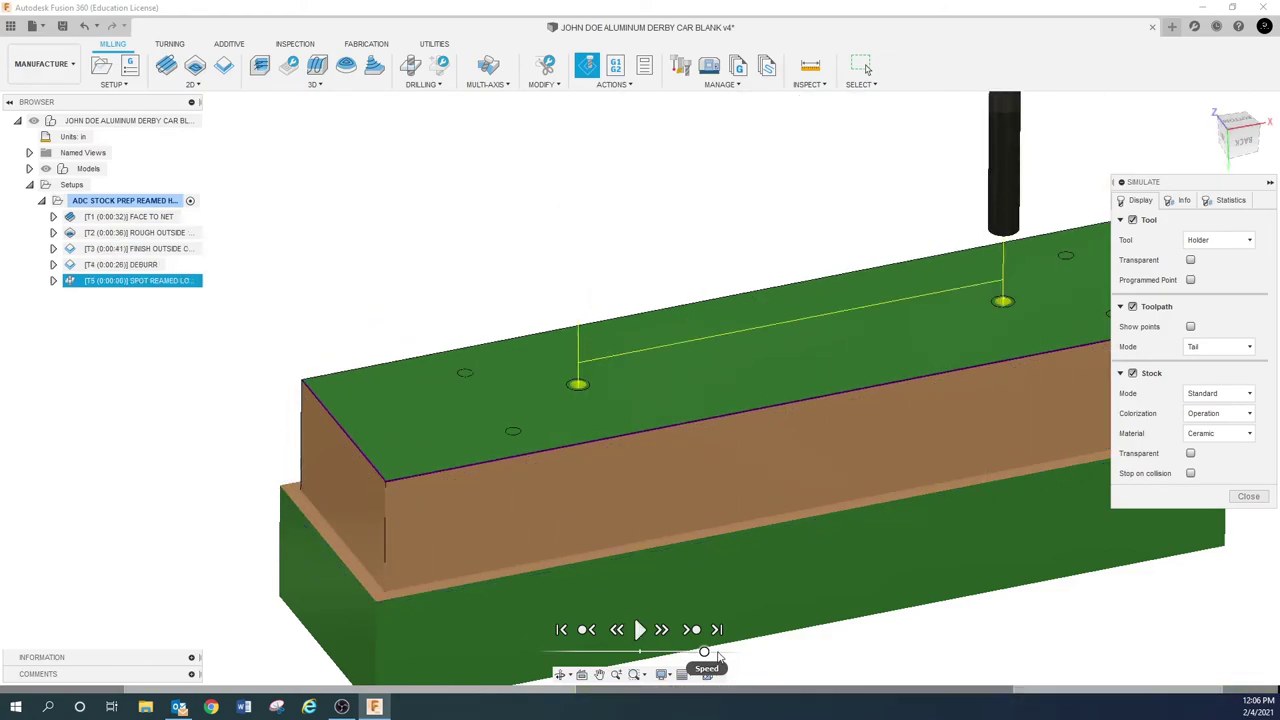
{"action": "left_click", "coordinate": [1222, 202]}
{"action": "left_click", "coordinate": [1248, 323]}
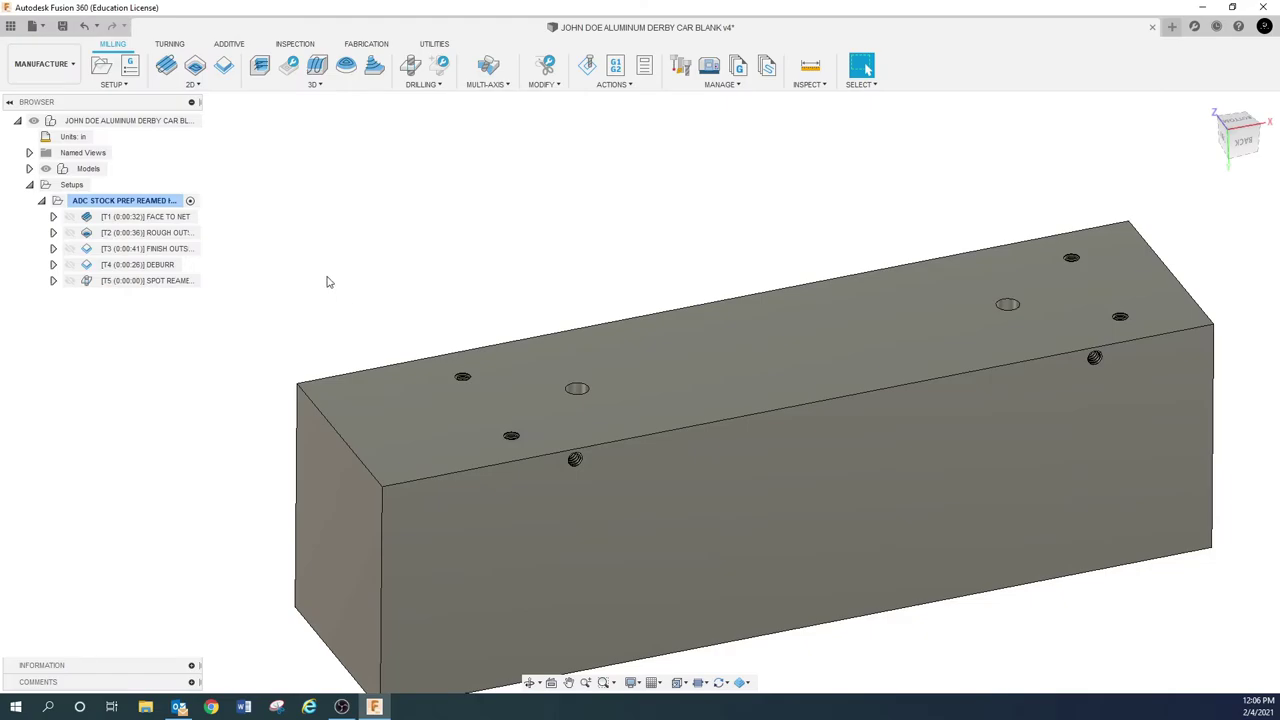
{"action": "left_click", "coordinate": [150, 280]}
{"action": "right_click", "coordinate": [184, 282]}
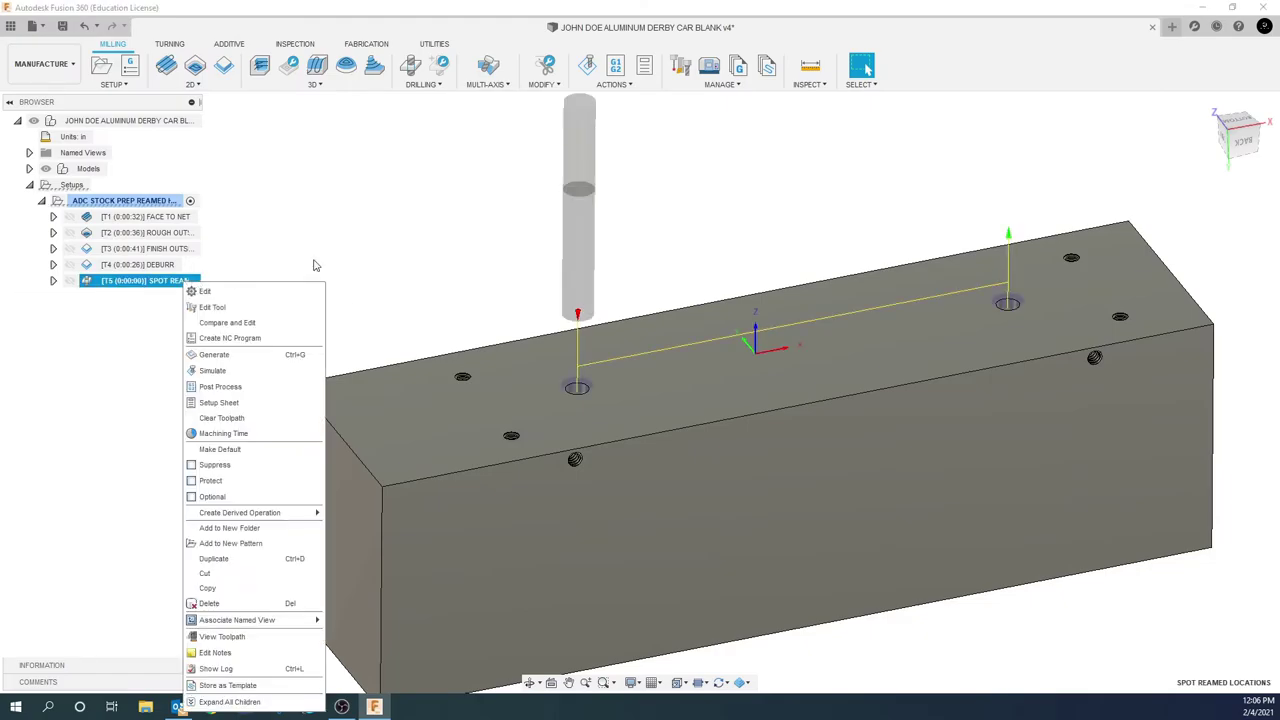
{"action": "left_click", "coordinate": [385, 209]}
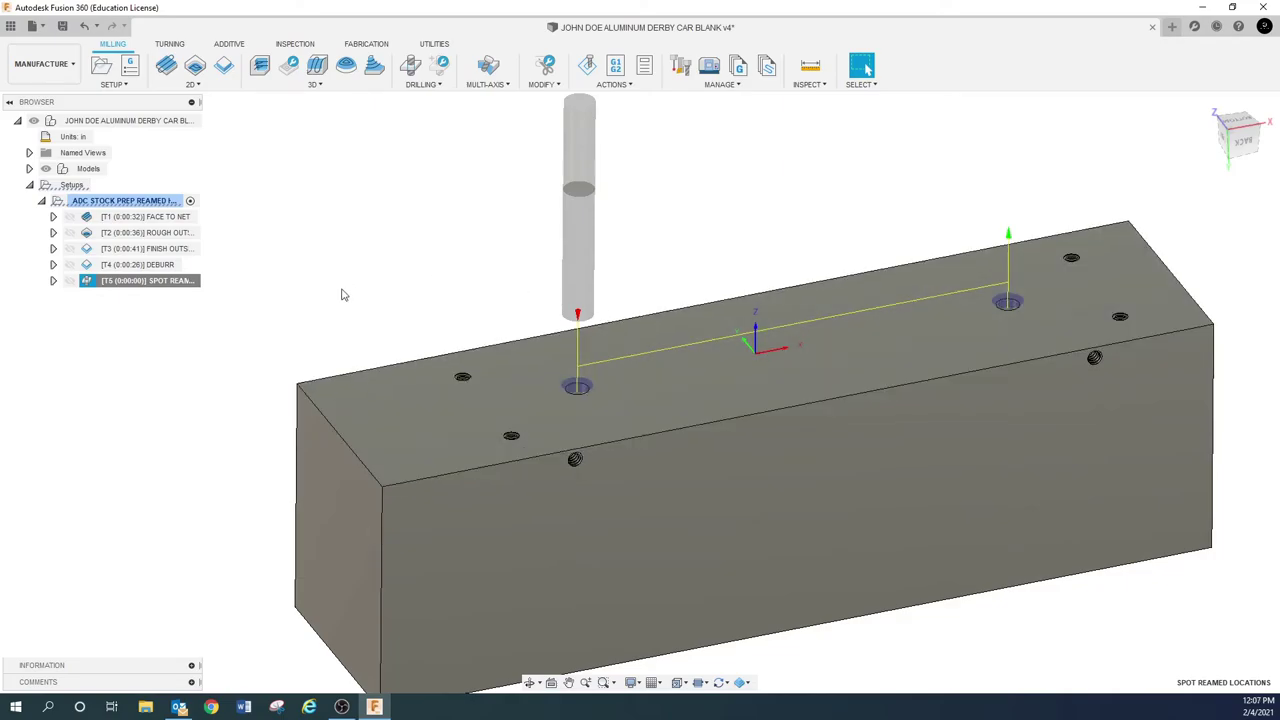
Create a derived drilling operation from SPOT REAMED LOCATIONS.
{"action": "right_click", "coordinate": [126, 281]}
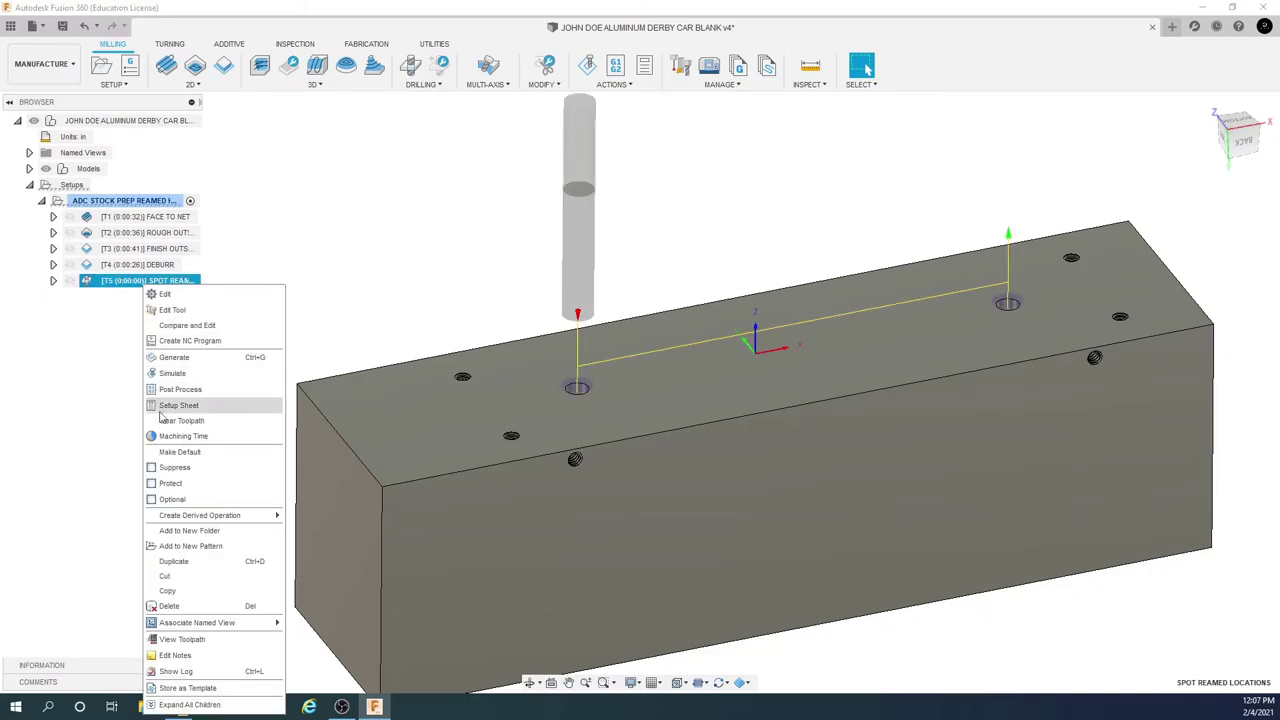
{"action": "mouse_move", "coordinate": [190, 520]}
{"action": "mouse_move", "coordinate": [323, 520]}
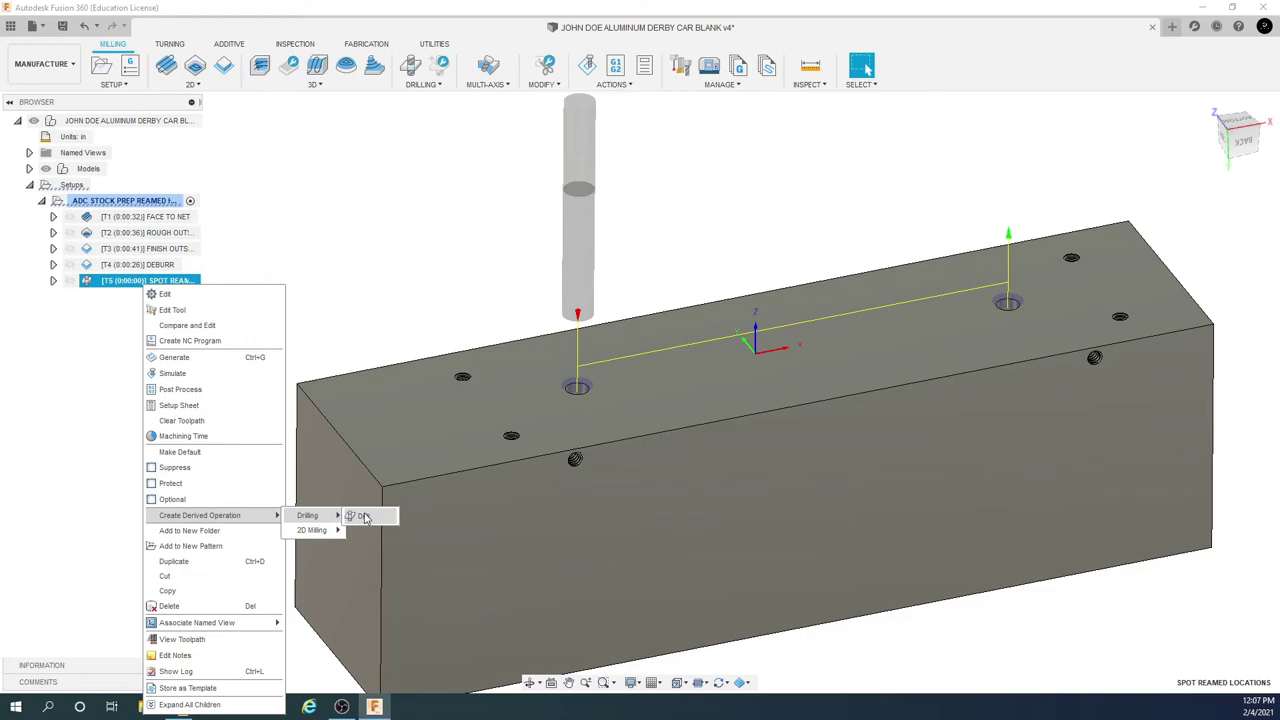
{"action": "left_click", "coordinate": [364, 515]}
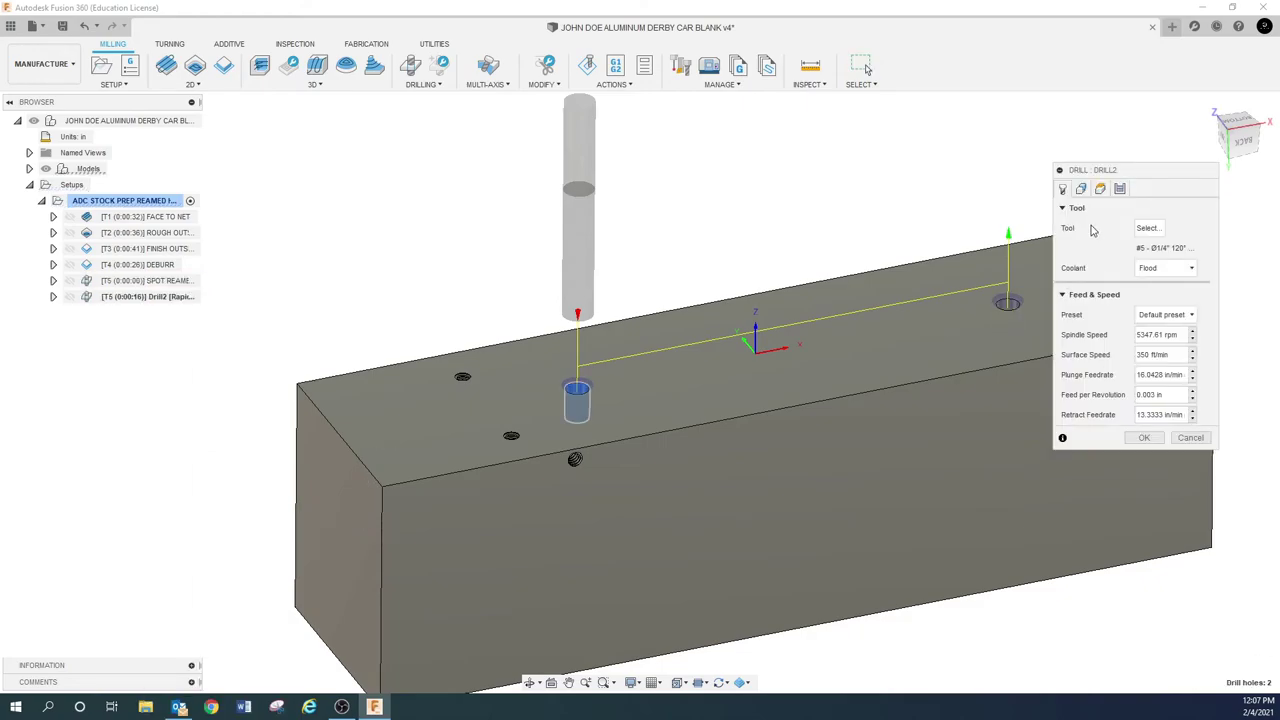
Replace the derived operation's hole faces with the thread face of one small tapped hole in the block's top, including same-diameter holes.
{"action": "left_click", "coordinate": [1081, 188]}
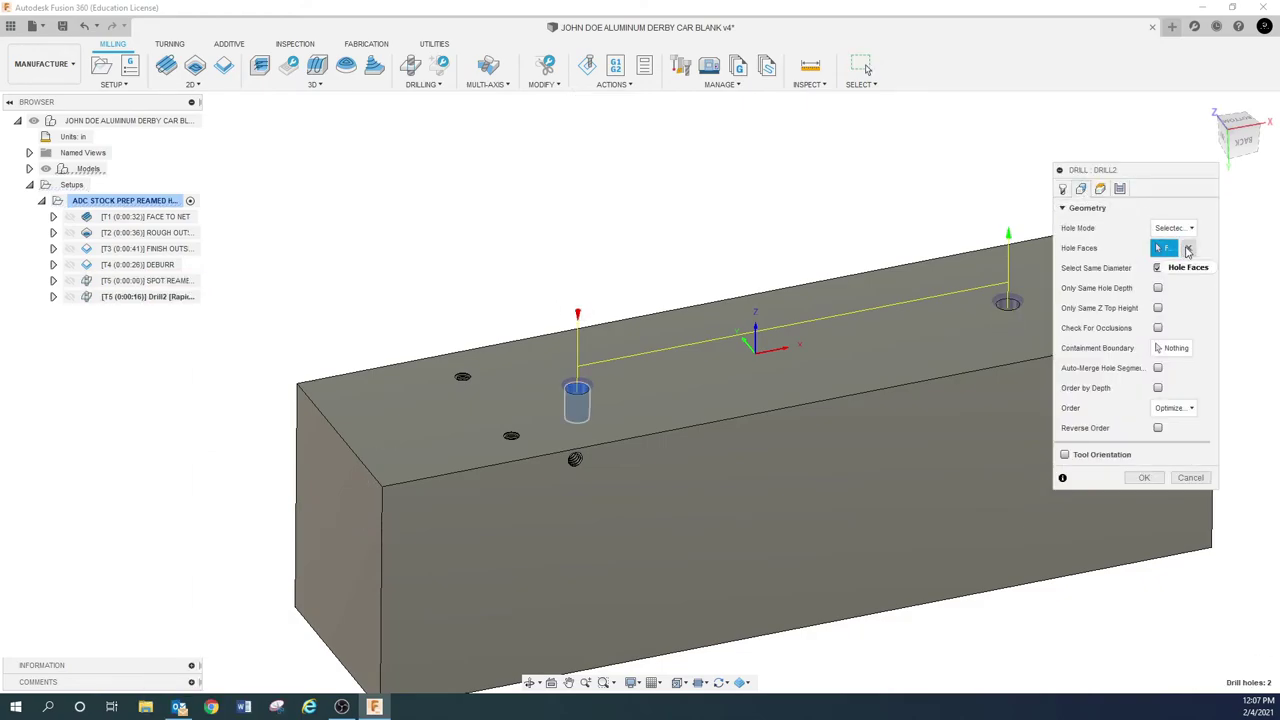
{"action": "left_click", "coordinate": [1188, 248]}
{"action": "scroll", "coordinate": [470, 374], "scroll_direction": "up", "scroll_amount": 3}
{"action": "scroll", "coordinate": [470, 374], "scroll_direction": "up", "scroll_amount": 10}
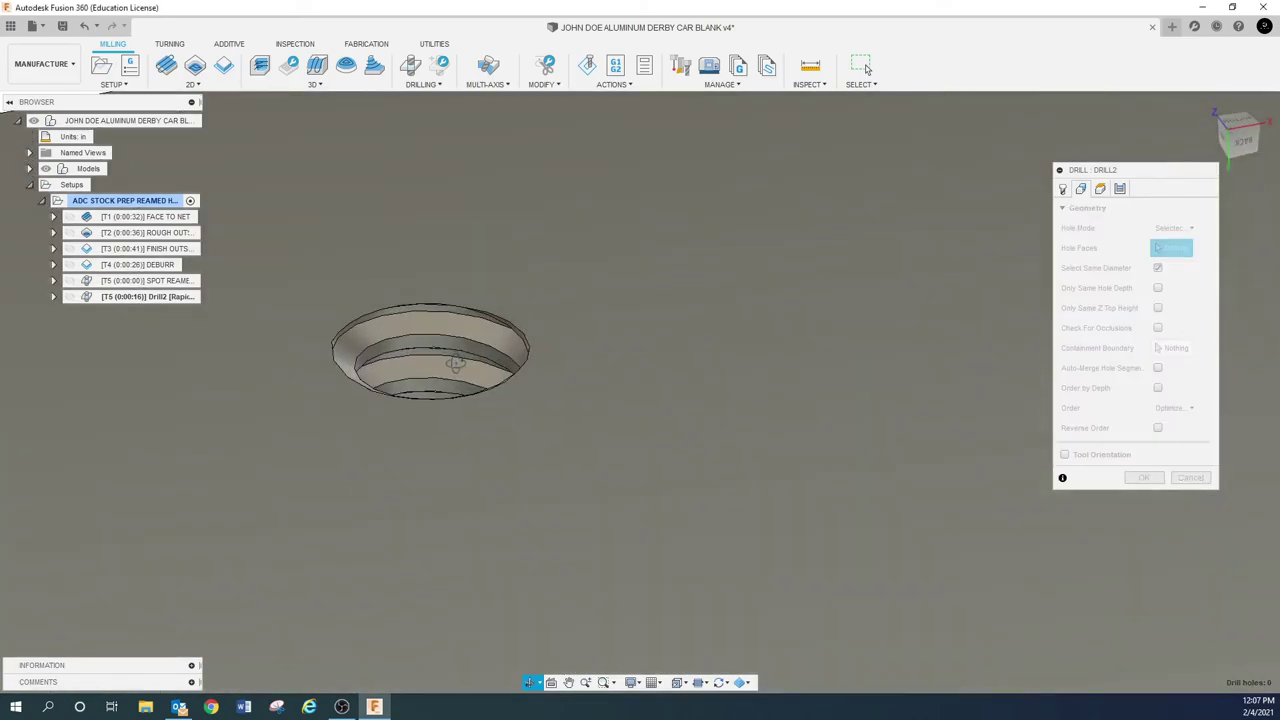
{"action": "middle_click_drag", "start_coordinate": [452, 369], "coordinate": [434, 373], "text": "shift"}
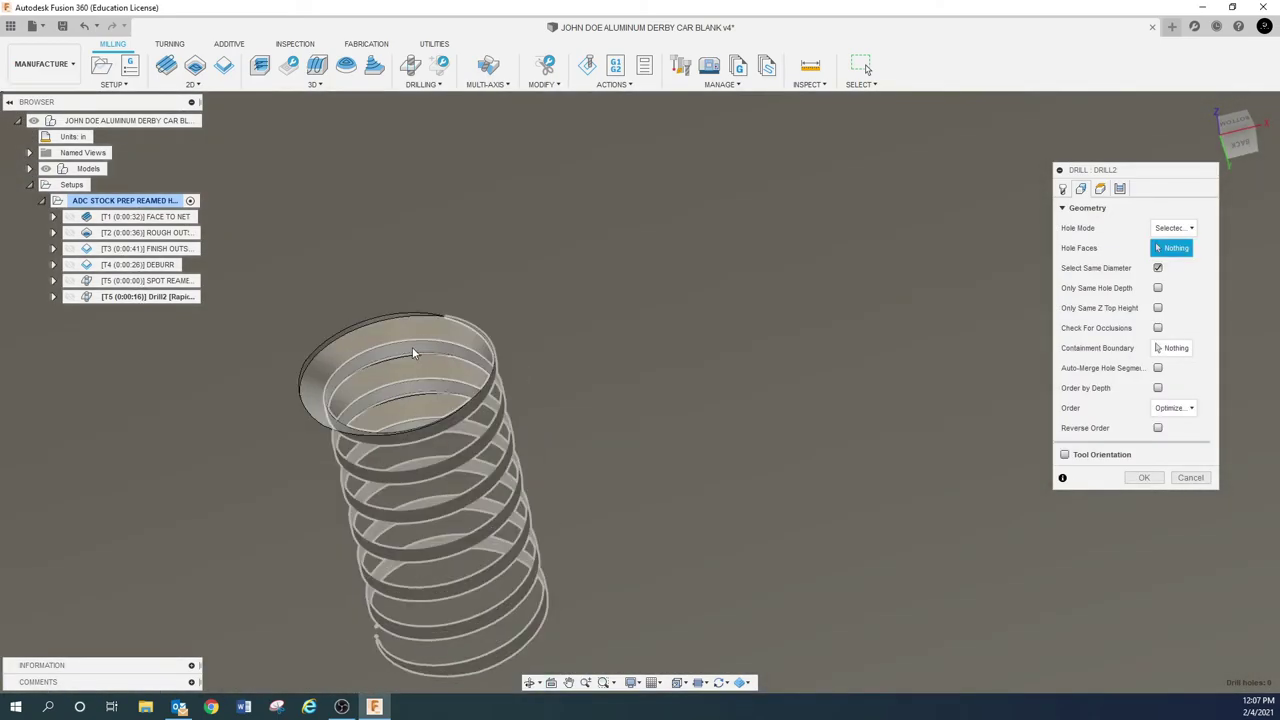
{"action": "left_click", "coordinate": [434, 373]}
{"action": "scroll", "coordinate": [434, 373], "scroll_direction": "down", "scroll_amount": 10}
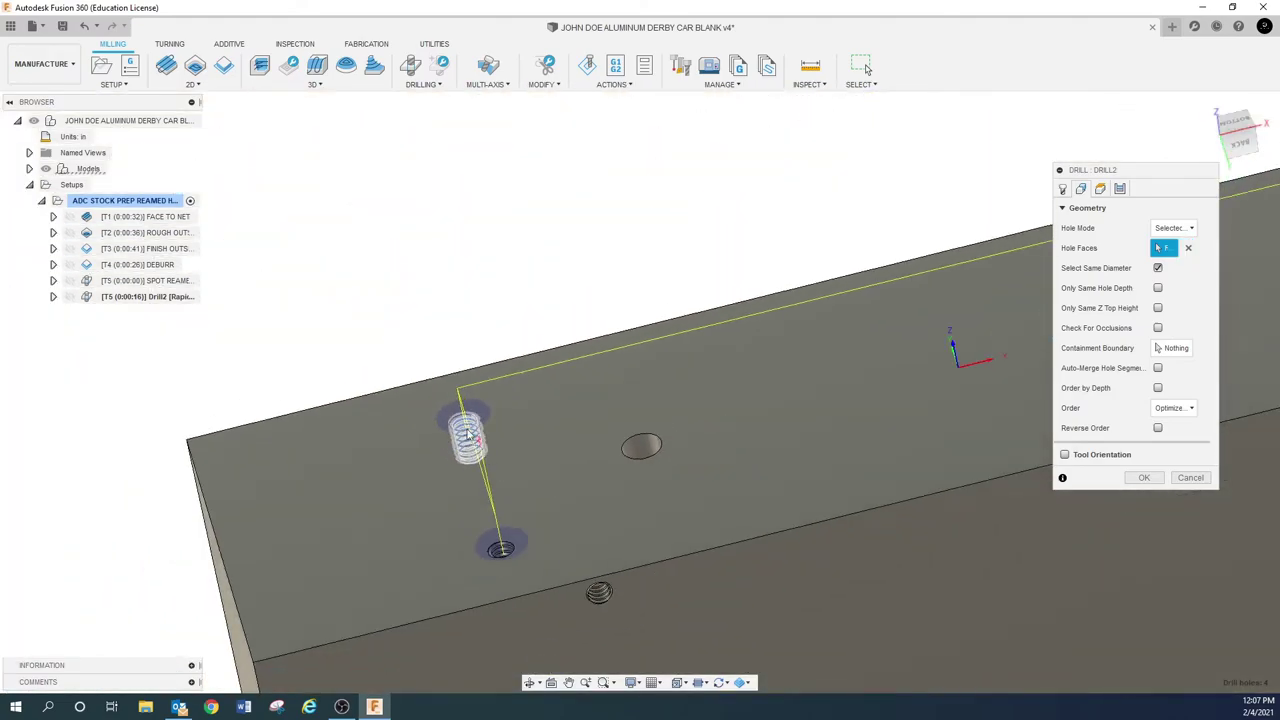
{"action": "scroll", "coordinate": [468, 430], "scroll_direction": "up", "scroll_amount": 10}
{"action": "scroll", "coordinate": [470, 428], "scroll_direction": "up", "scroll_amount": 5}
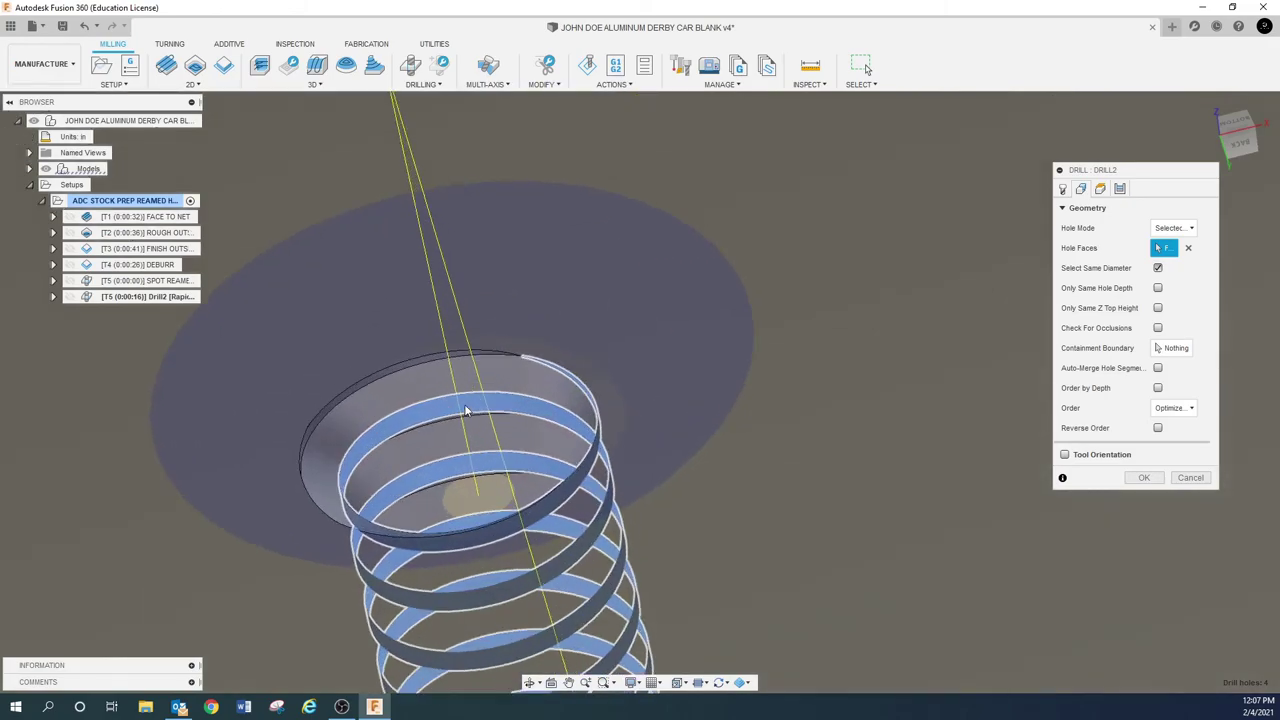
{"action": "middle_click_drag", "start_coordinate": [468, 428], "coordinate": [423, 421], "text": "shift"}
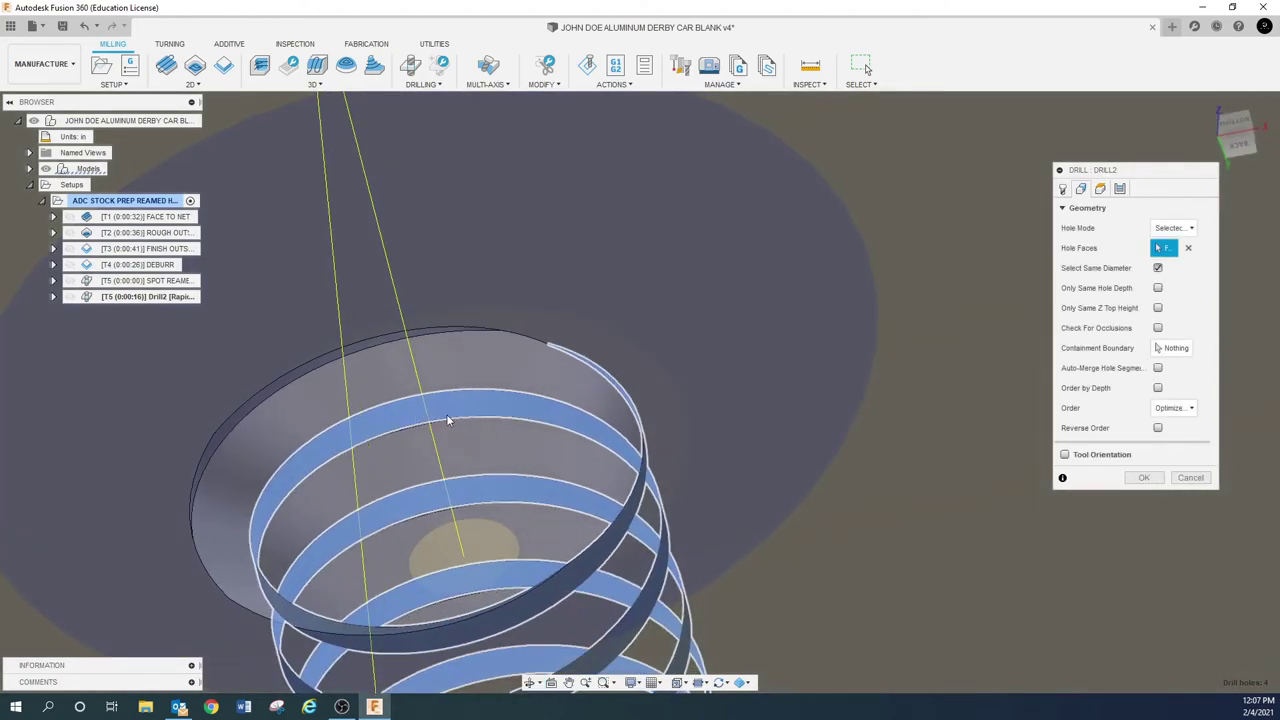
{"action": "scroll", "coordinate": [401, 430], "scroll_direction": "down", "scroll_amount": 10}
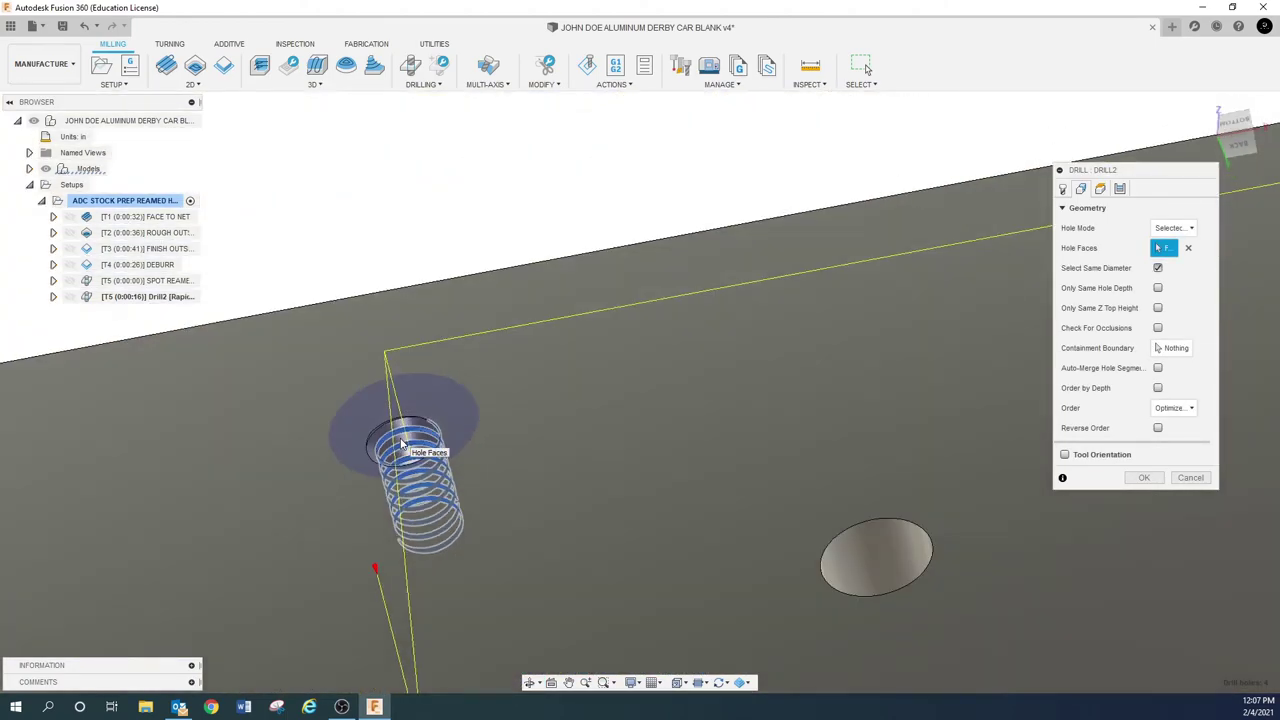
{"action": "scroll", "coordinate": [403, 443], "scroll_direction": "down", "scroll_amount": 10}
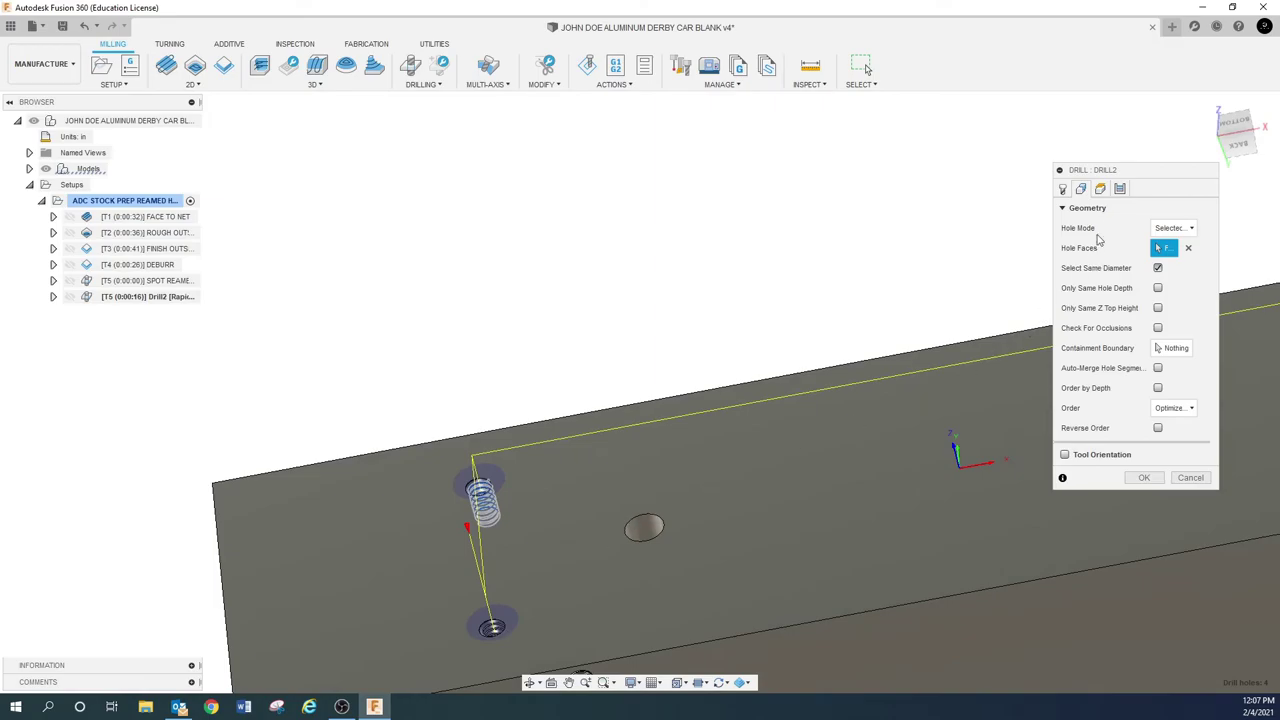
Set the bottom height offset to -.02 in from the hole top, check the spot preview and confirm with the Drilling - rapid out cycle.
{"action": "left_click", "coordinate": [1100, 188]}
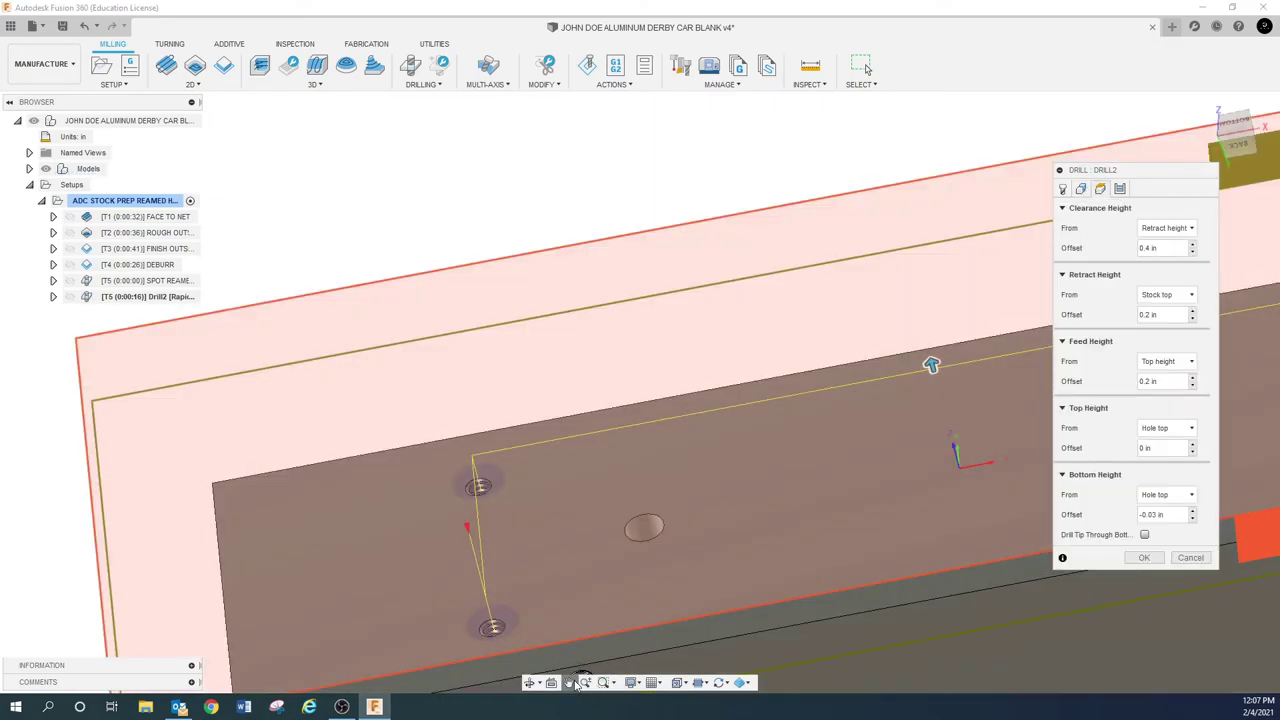
{"action": "middle_click_drag", "start_coordinate": [576, 683], "coordinate": [538, 482], "text": "shift"}
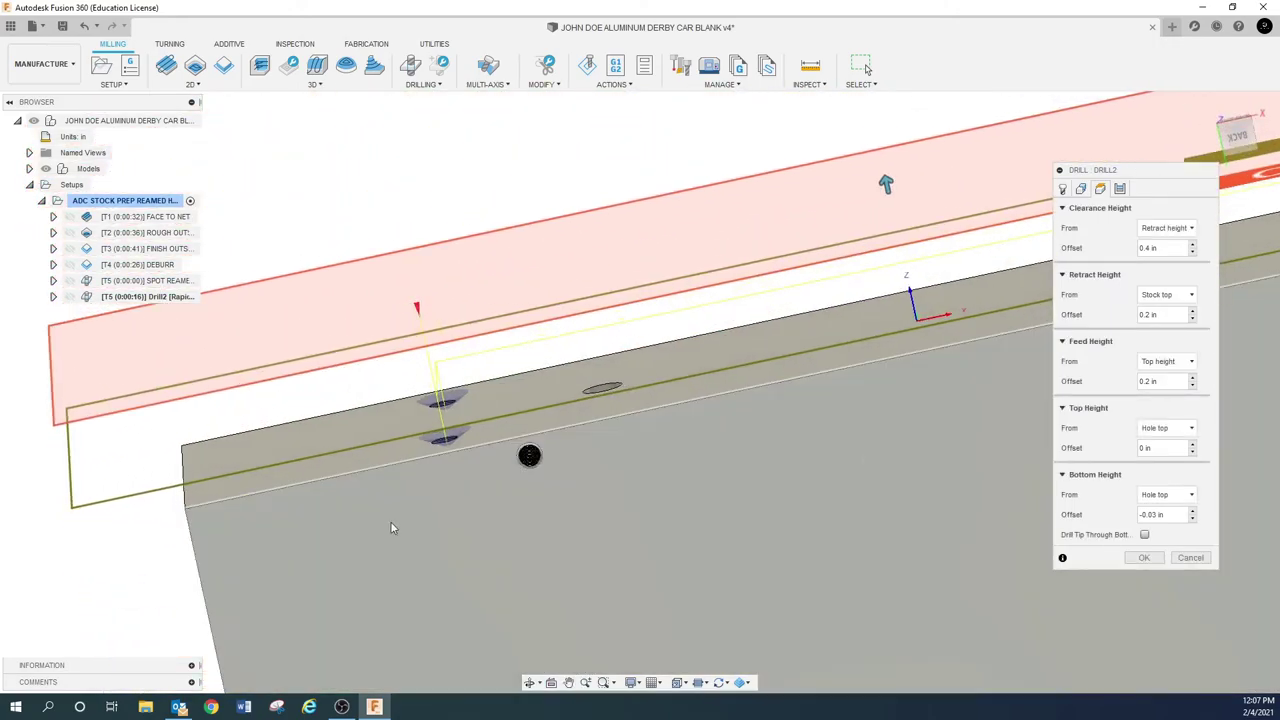
{"action": "left_click", "coordinate": [1172, 515]}
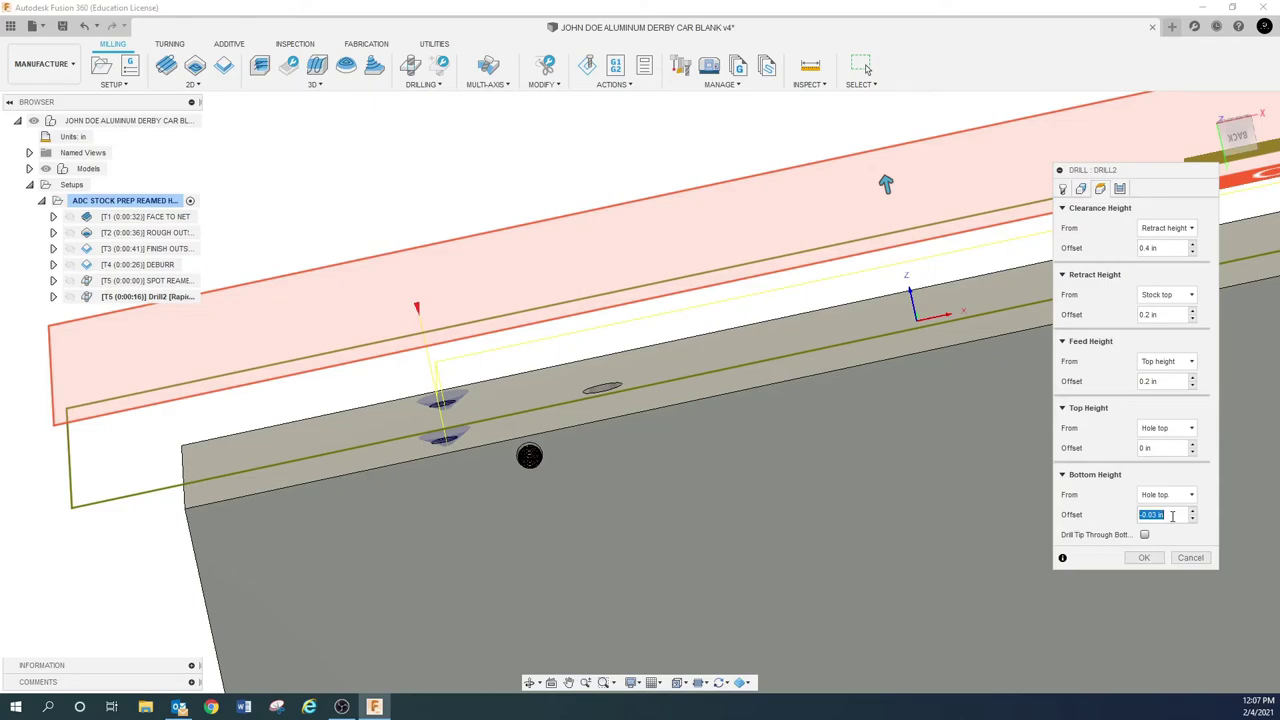
{"action": "type", "text": "-.02"}
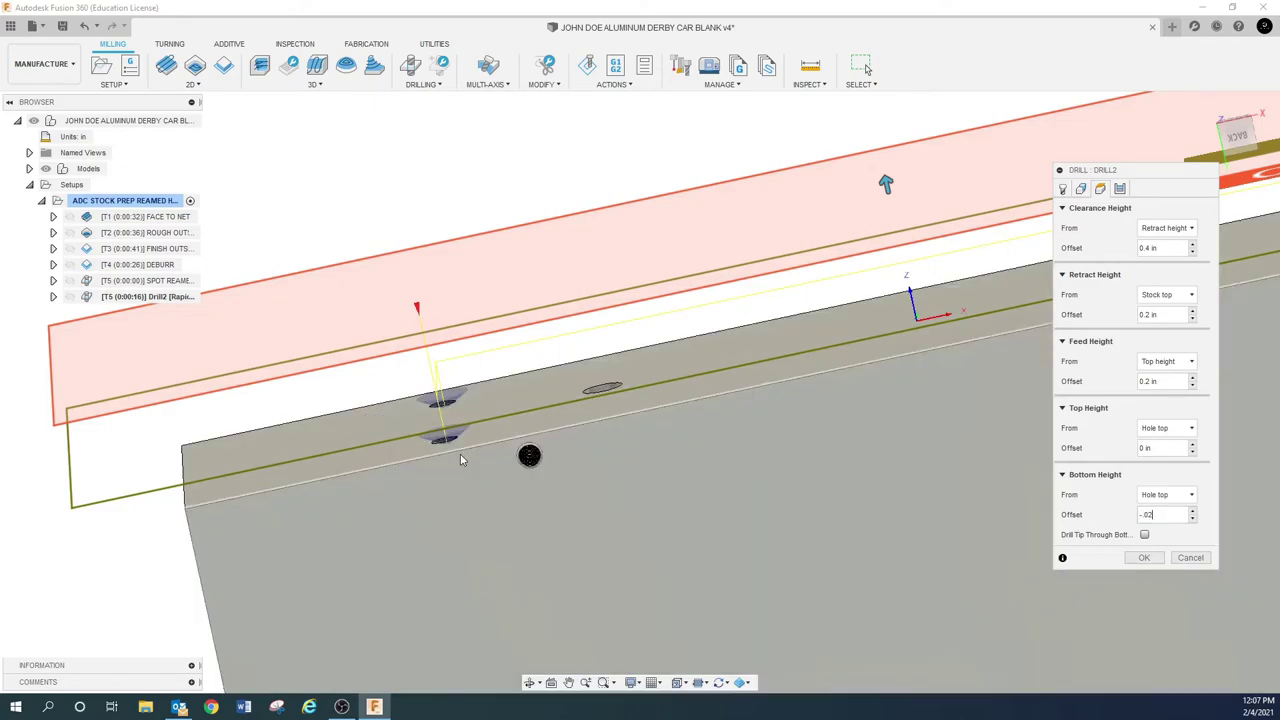
{"action": "scroll", "coordinate": [457, 436], "scroll_direction": "up", "scroll_amount": 5}
{"action": "scroll", "coordinate": [453, 441], "scroll_direction": "up", "scroll_amount": 5}
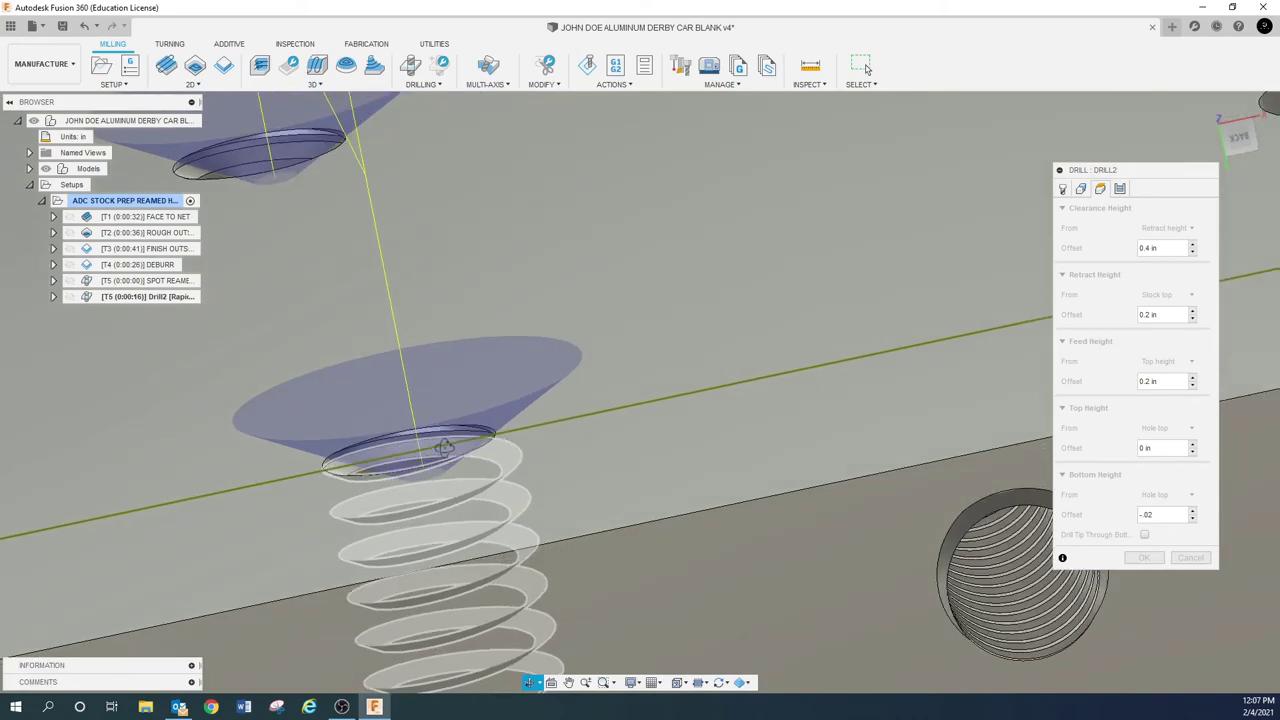
{"action": "middle_click_drag", "start_coordinate": [444, 447], "coordinate": [436, 444], "text": "shift"}
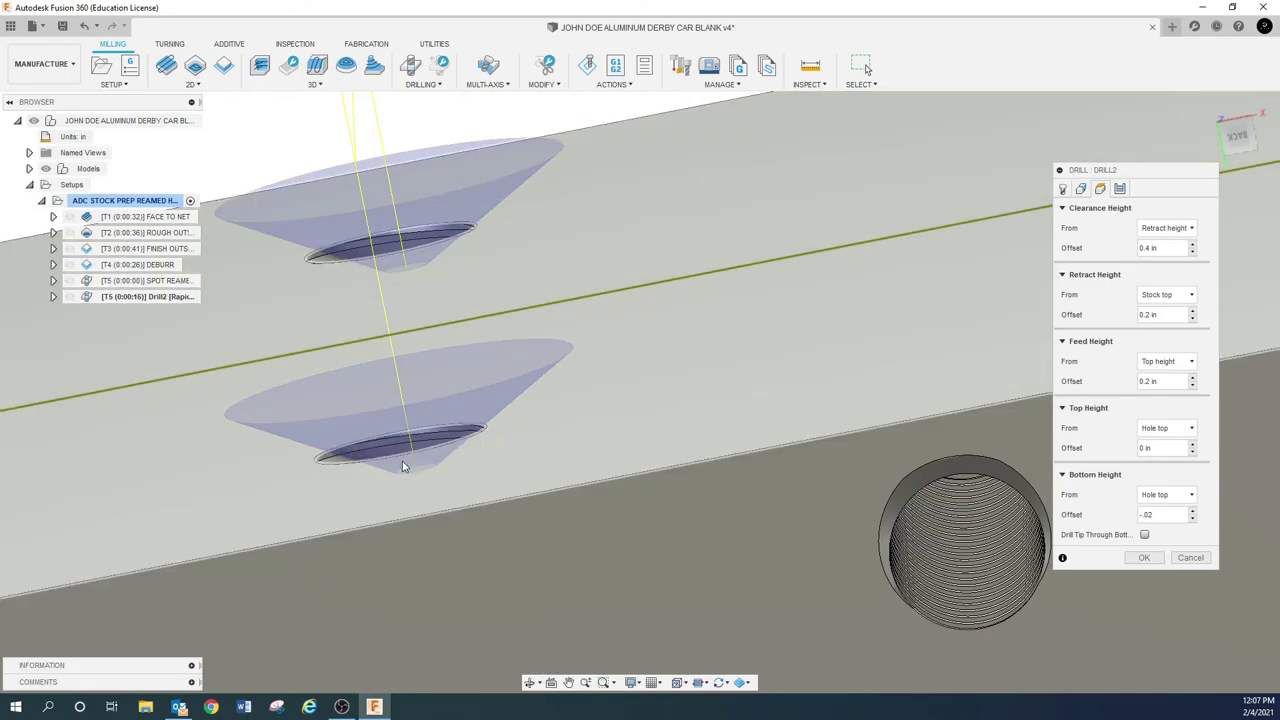
{"action": "middle_click_drag", "start_coordinate": [403, 463], "coordinate": [416, 430], "text": "shift"}
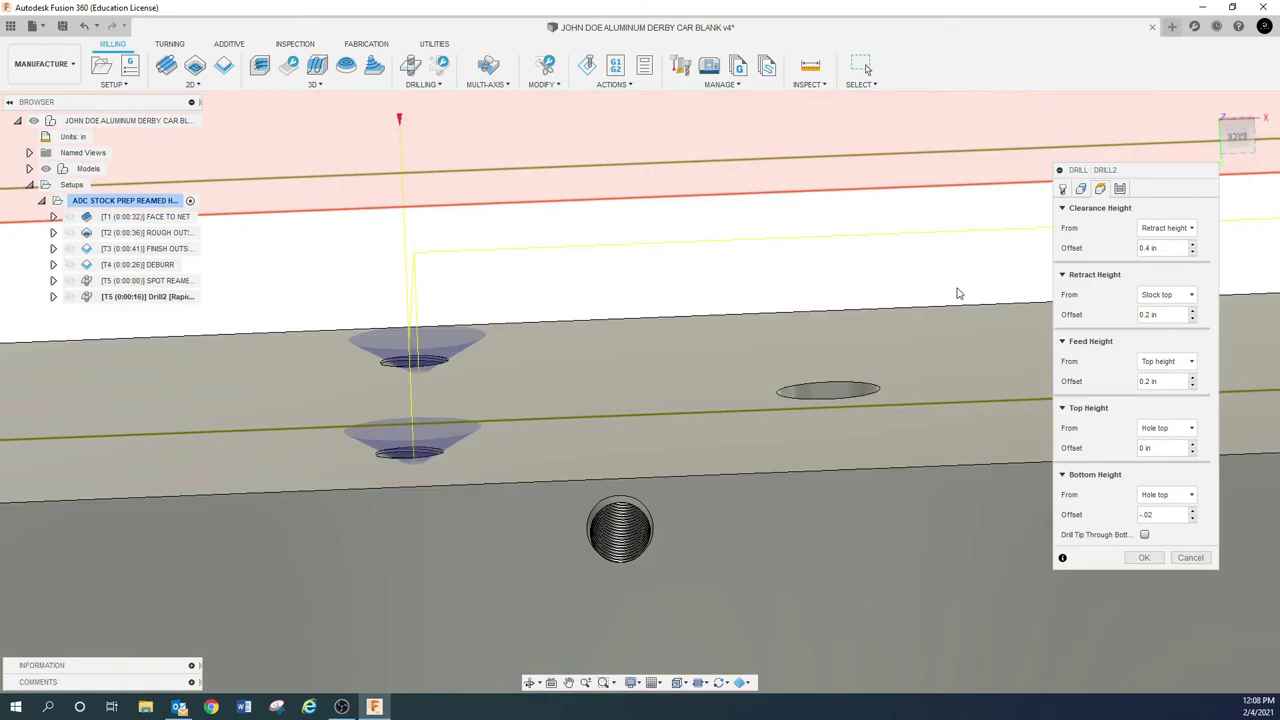
{"action": "left_click", "coordinate": [1121, 189]}
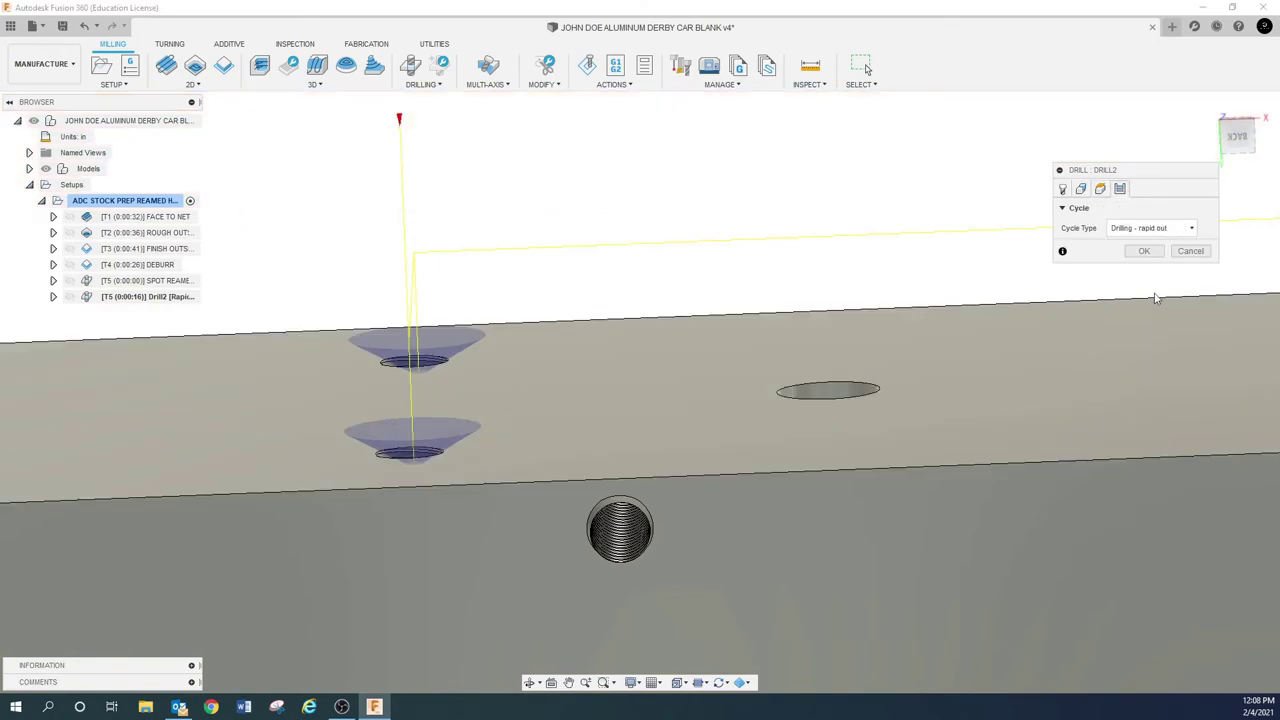
{"action": "left_click", "coordinate": [1137, 249]}
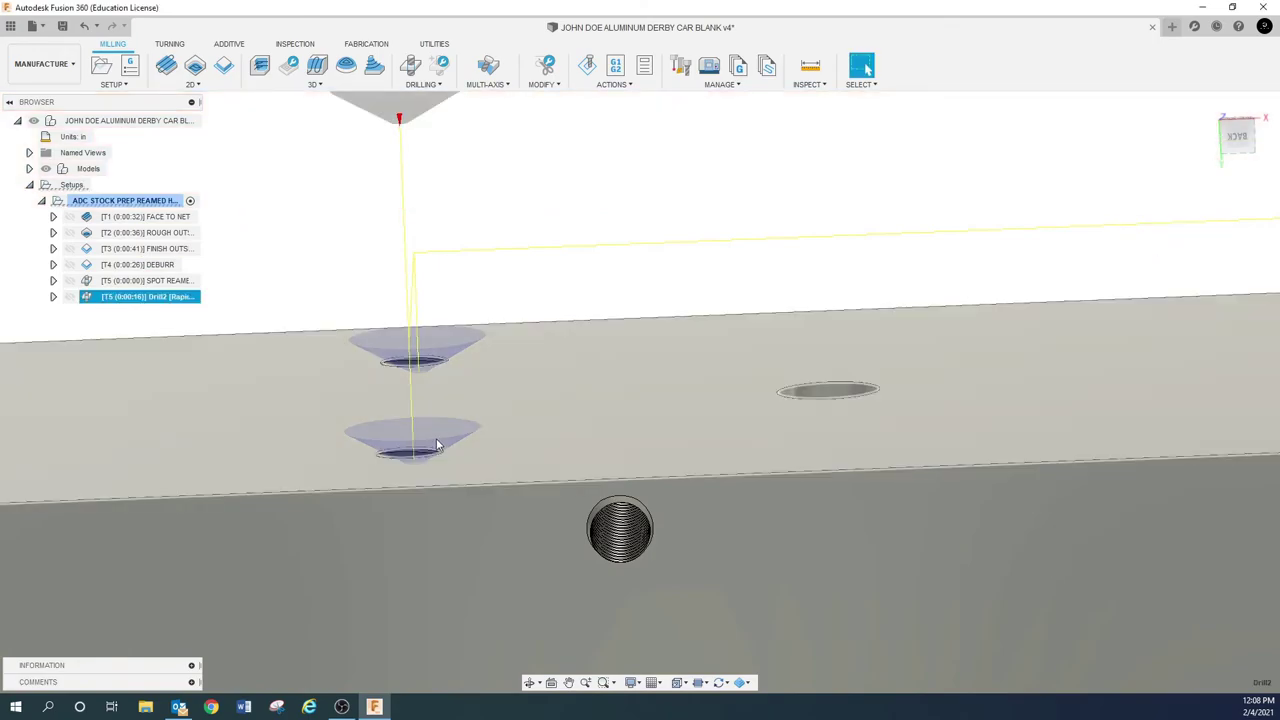
Inspect the spot-drilled tapped holes and the remaining holes across the block.
{"action": "scroll", "coordinate": [437, 446], "scroll_direction": "down", "scroll_amount": 5}
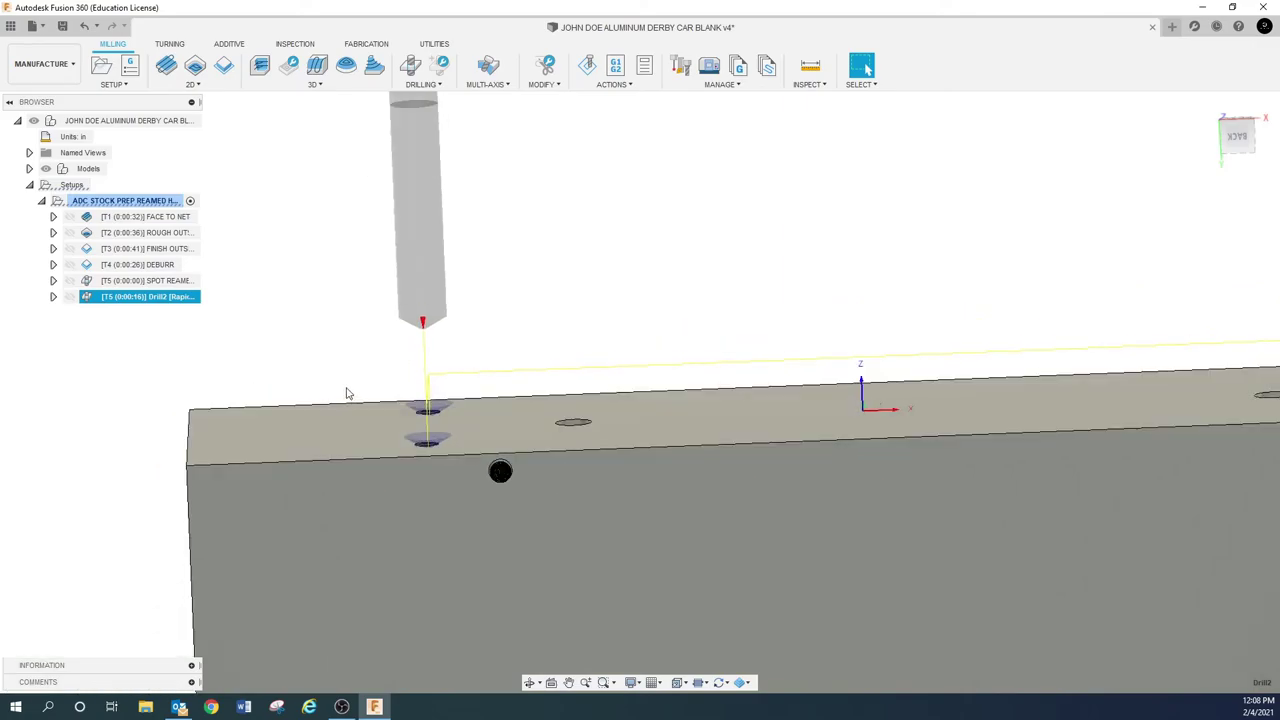
{"action": "left_click", "coordinate": [344, 392]}
{"action": "middle_click_drag", "start_coordinate": [333, 362], "coordinate": [349, 391], "text": "shift"}
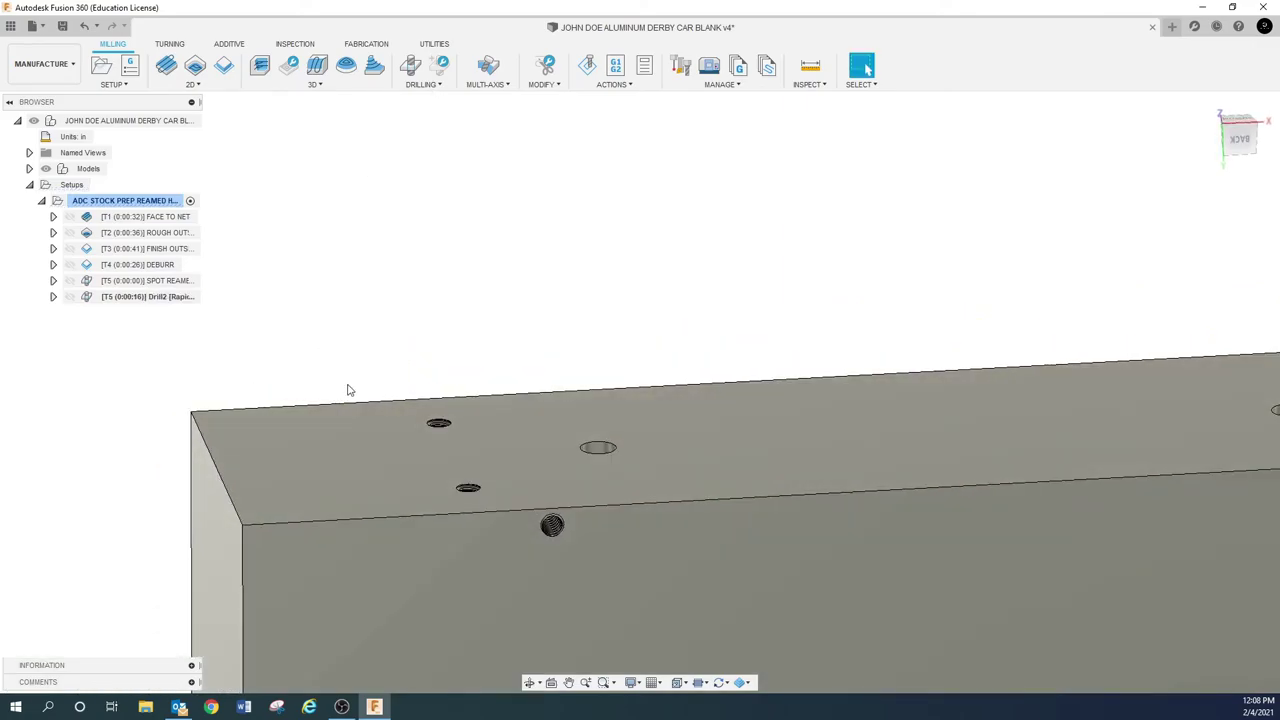
{"action": "middle_click_drag", "start_coordinate": [615, 473], "coordinate": [600, 500], "text": "shift"}
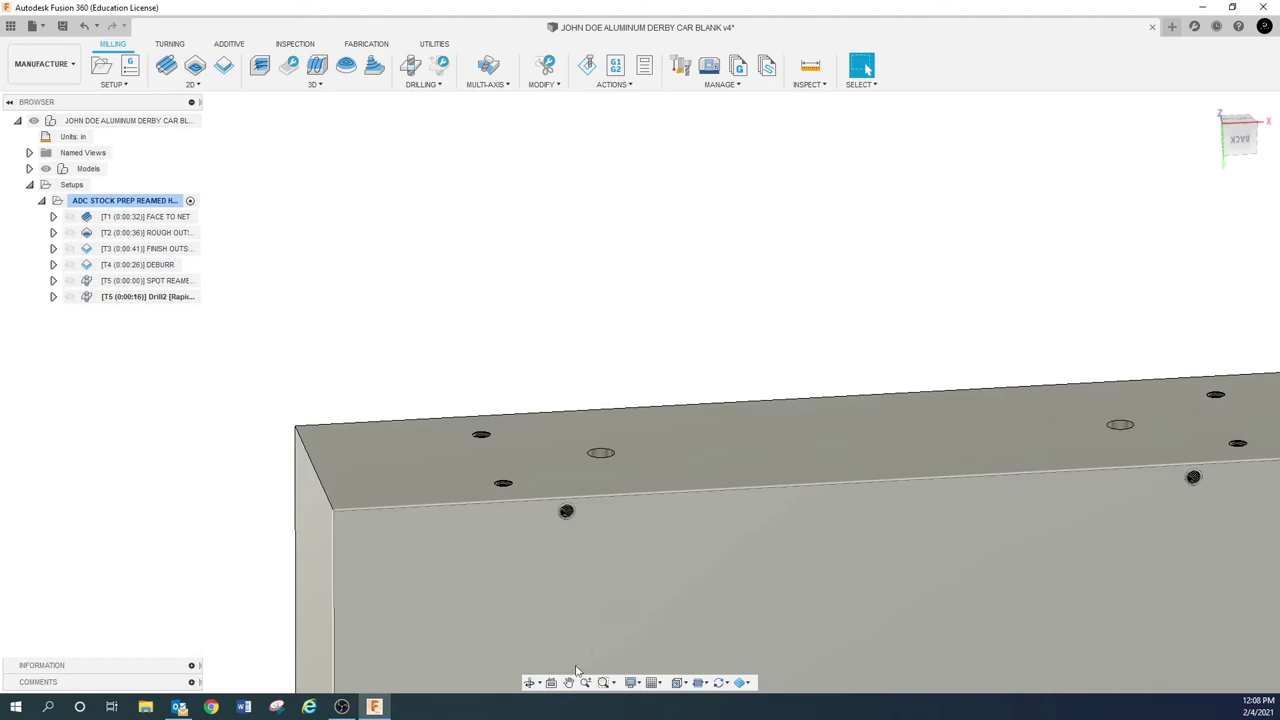
{"action": "left_click", "coordinate": [568, 682]}
{"action": "left_click_drag", "start_coordinate": [632, 587], "coordinate": [434, 583]}
{"action": "scroll", "coordinate": [460, 383], "scroll_direction": "down", "scroll_amount": 2}
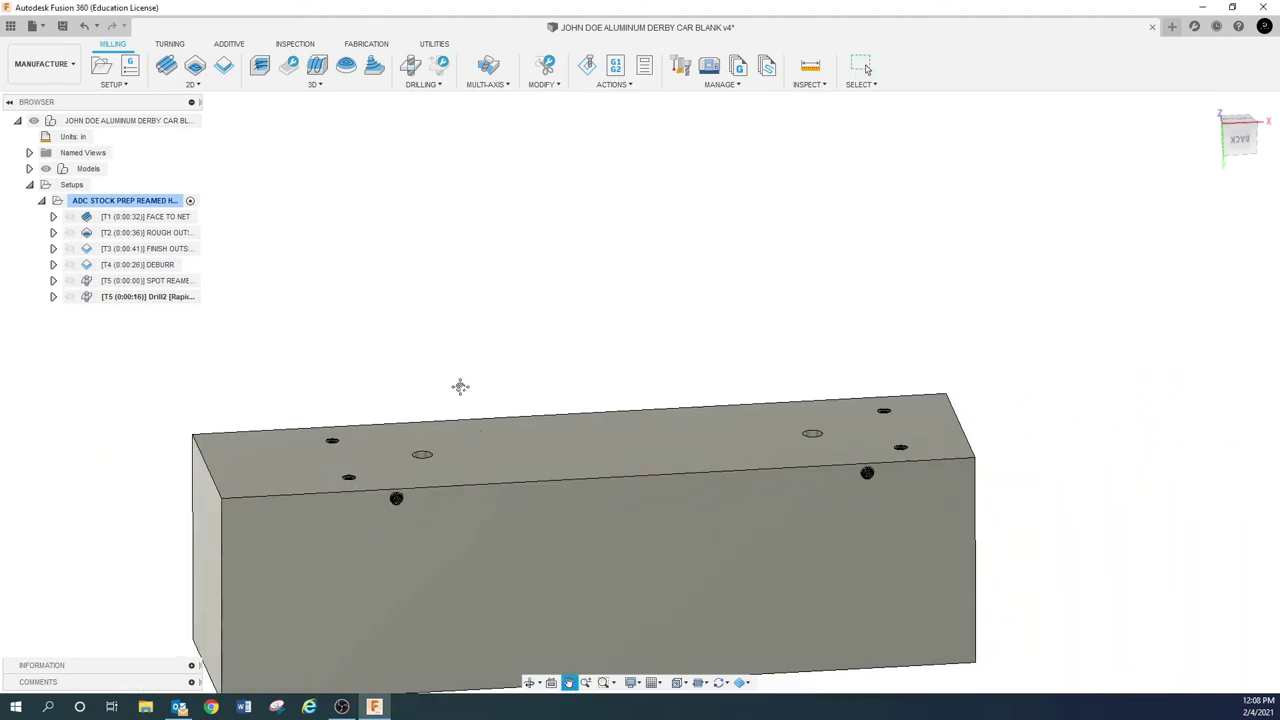
{"action": "key", "text": "Escape"}
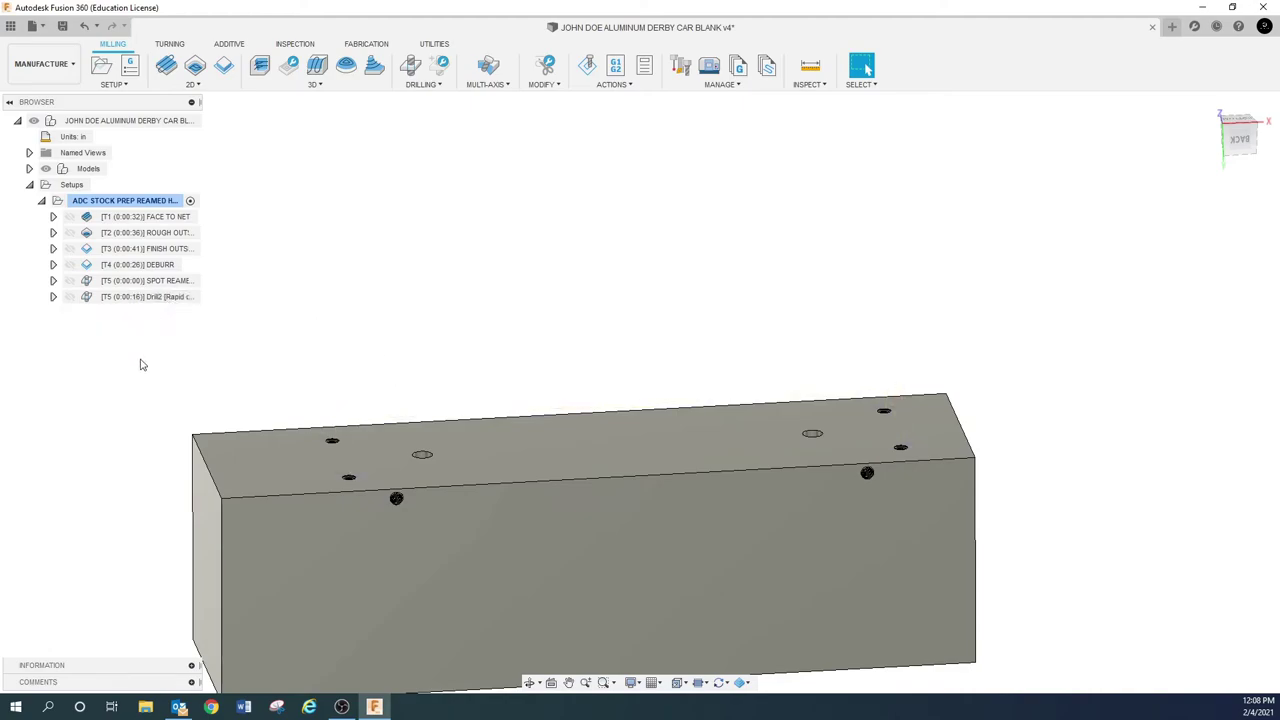
Create another derived drilling operation from SPOT REAMED LOCATIONS.
{"action": "right_click", "coordinate": [140, 283]}
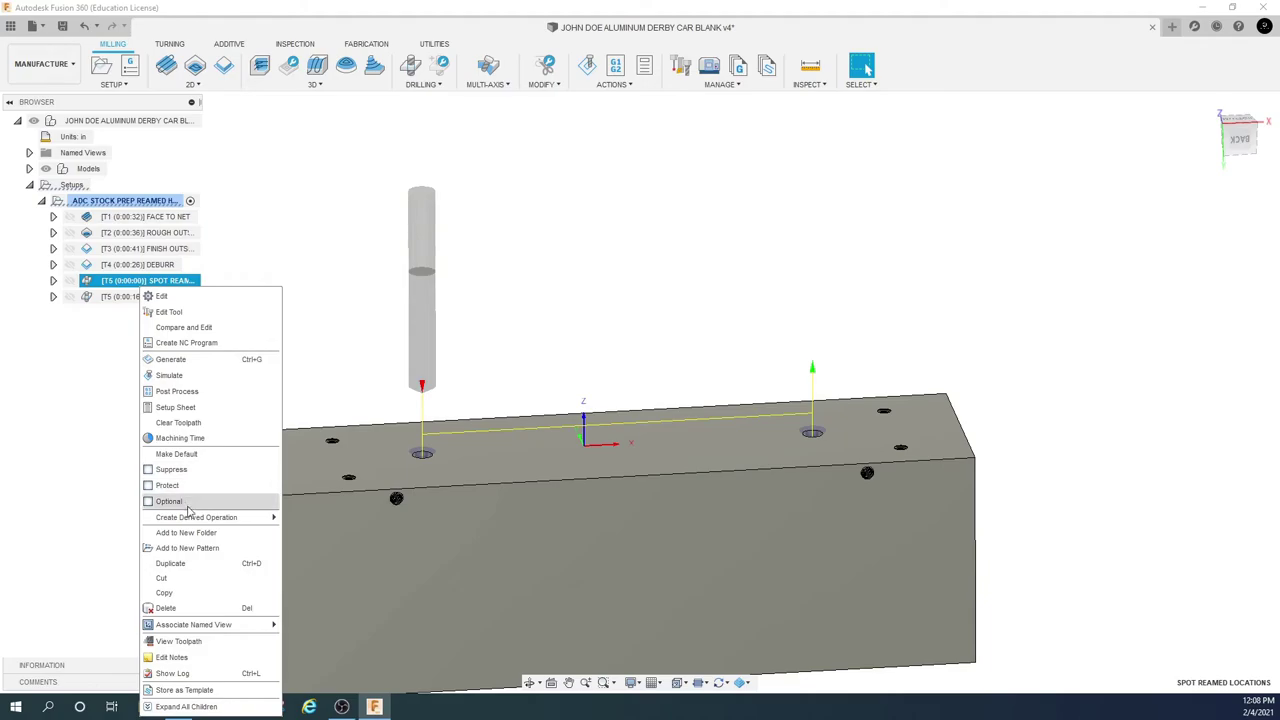
{"action": "mouse_move", "coordinate": [200, 517]}
{"action": "mouse_move", "coordinate": [318, 519]}
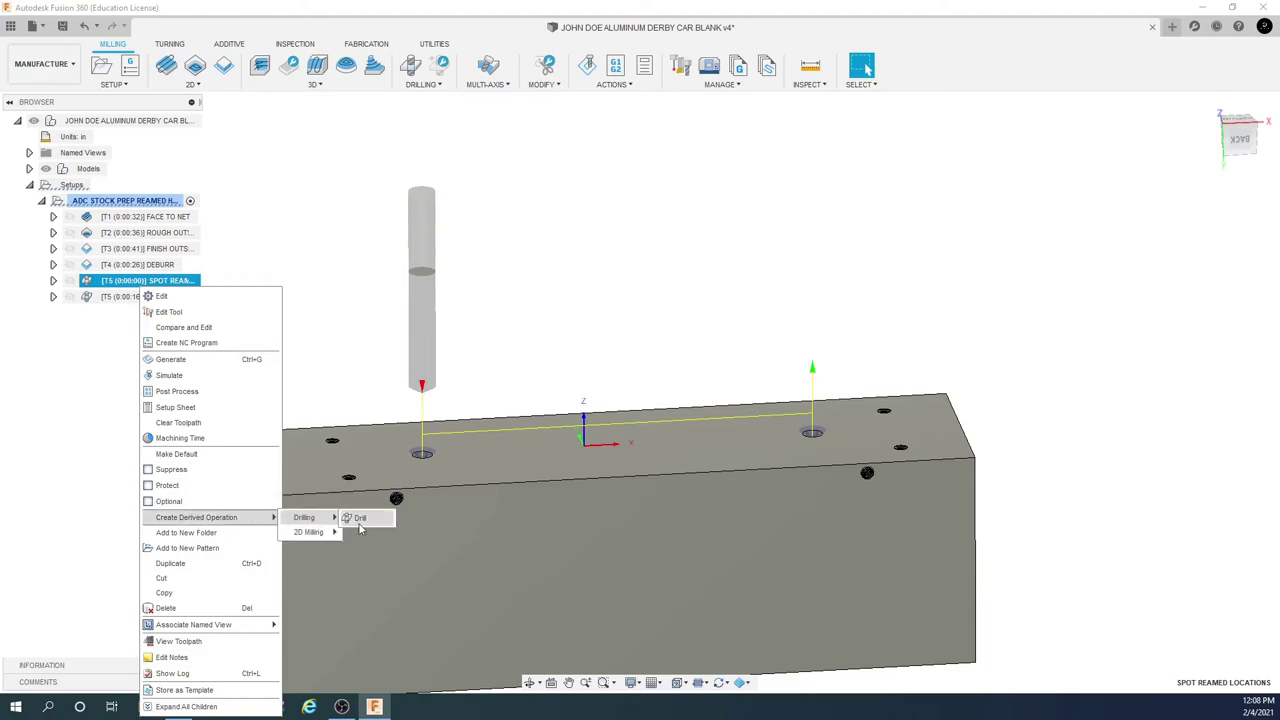
{"action": "left_click", "coordinate": [368, 519]}
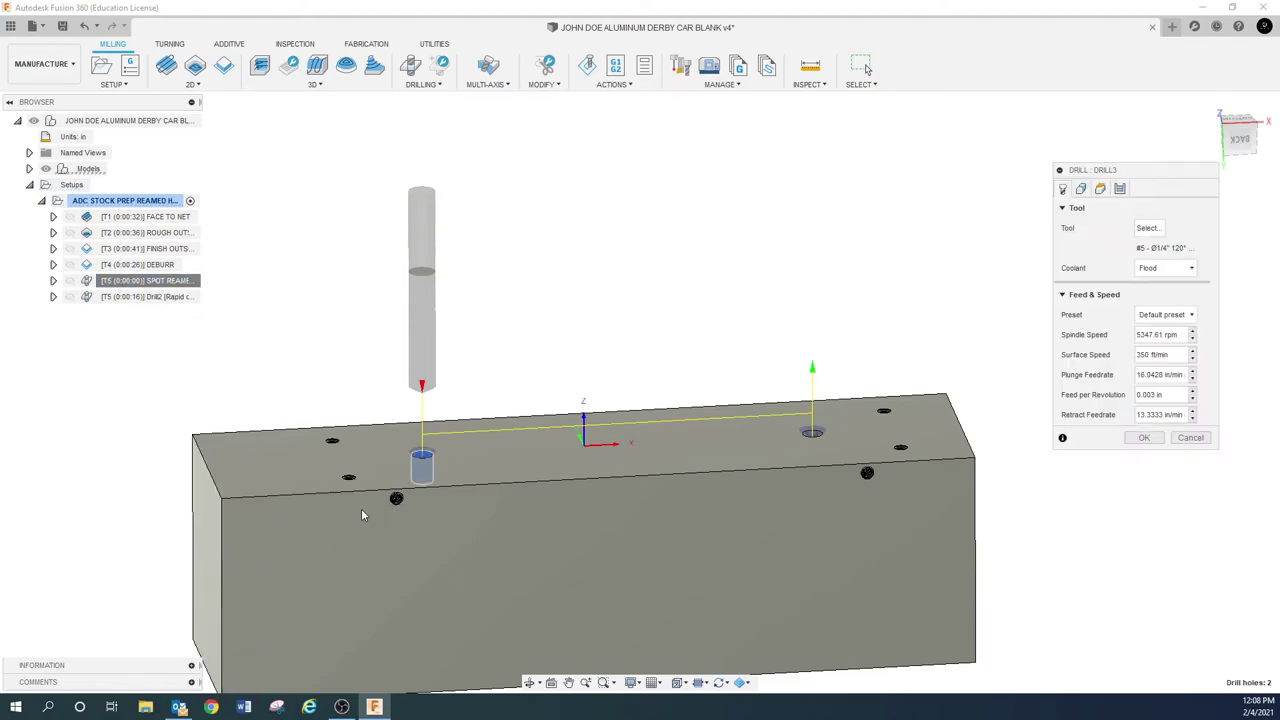
Add a new drill to the document's tool library, consulting the drill chart, and describe it as #15 DRILL .180 DIAMETER.
{"action": "left_click", "coordinate": [1147, 228]}
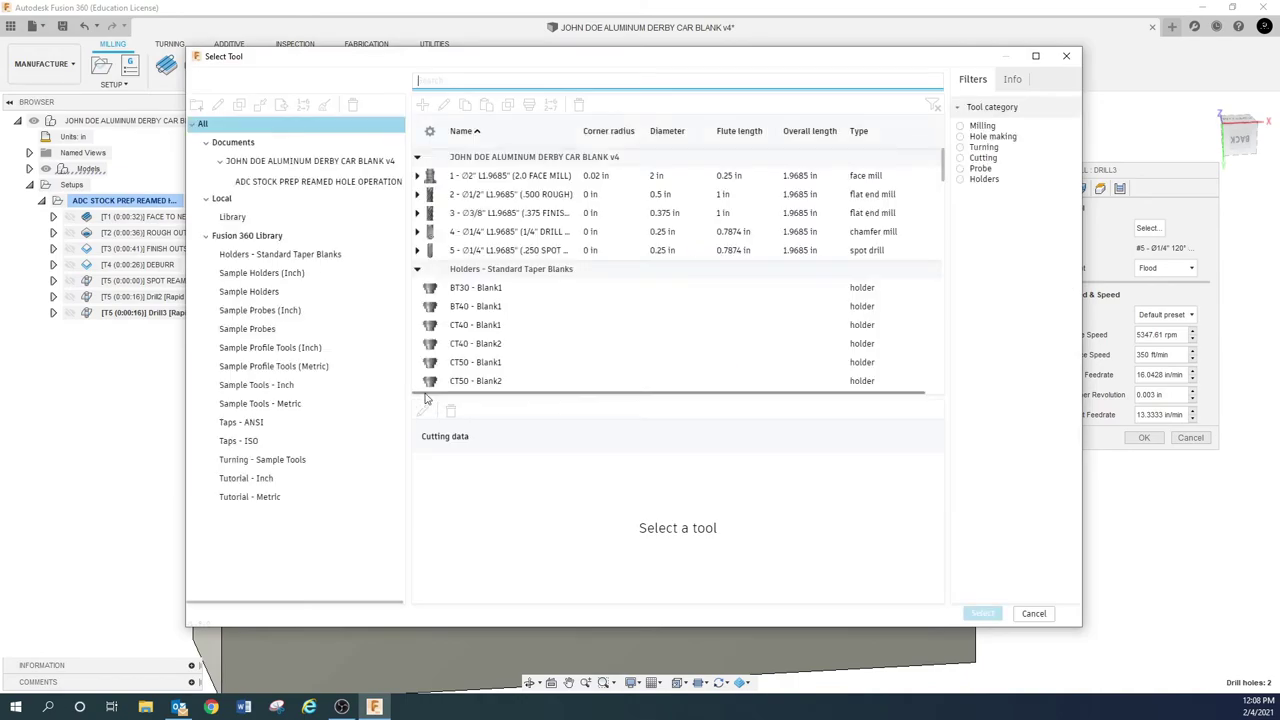
{"action": "left_click", "coordinate": [300, 161]}
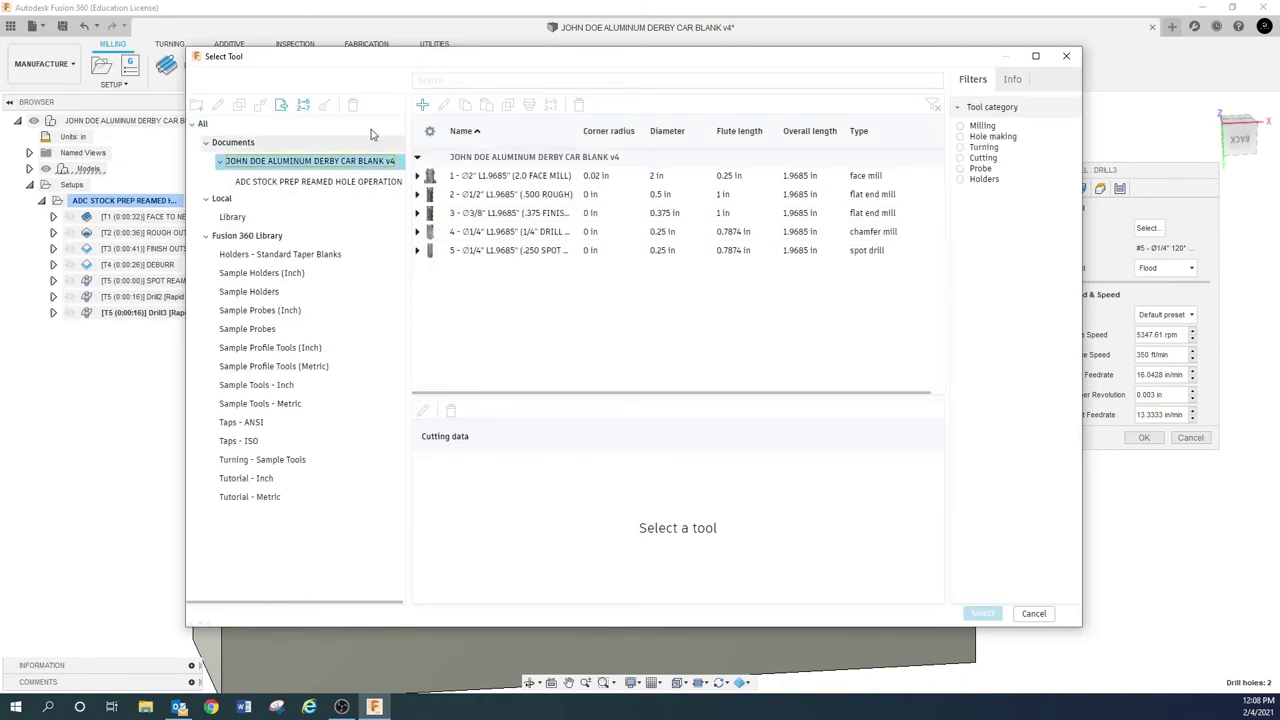
{"action": "left_click", "coordinate": [423, 106]}
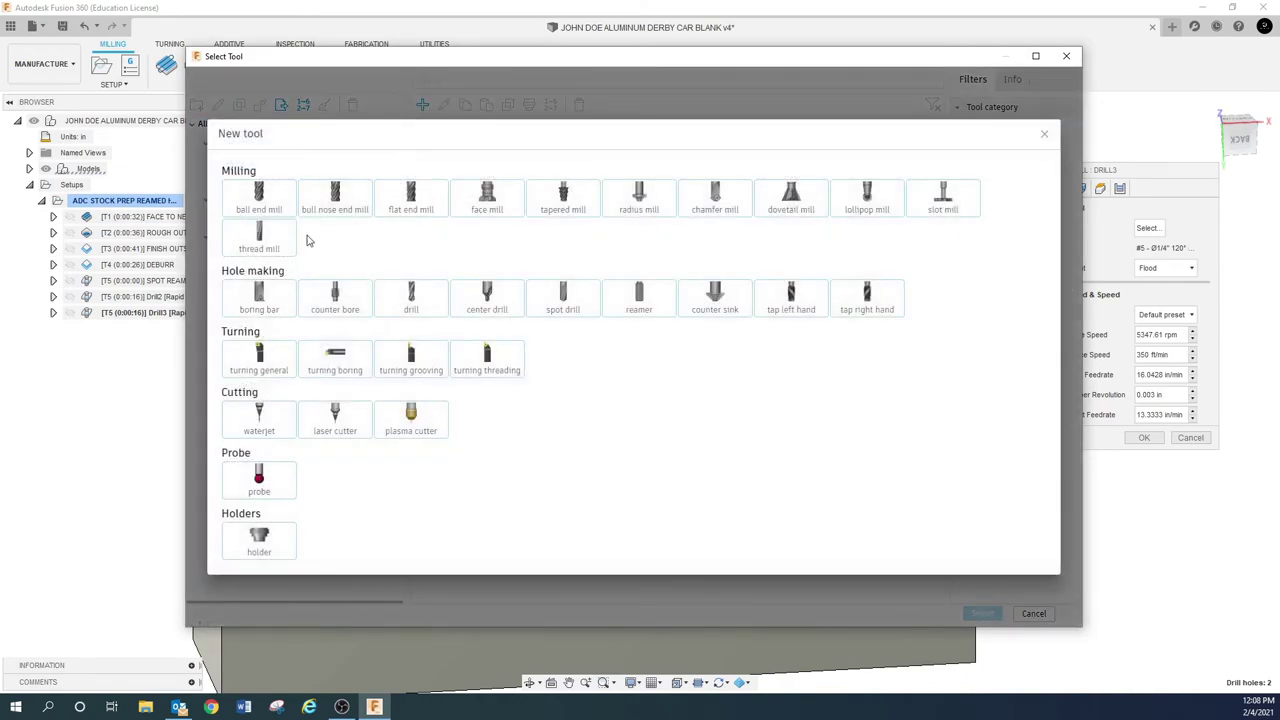
{"action": "left_click", "coordinate": [424, 308]}
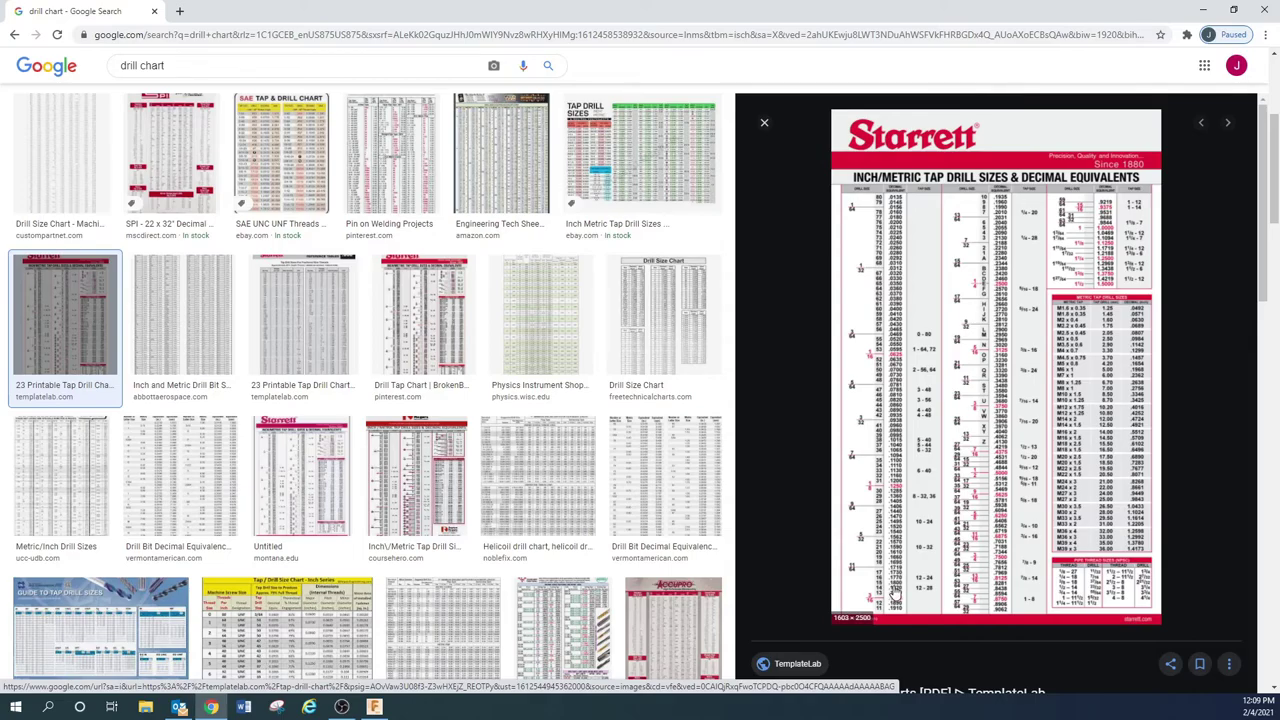
{"action": "left_click", "coordinate": [1208, 10]}
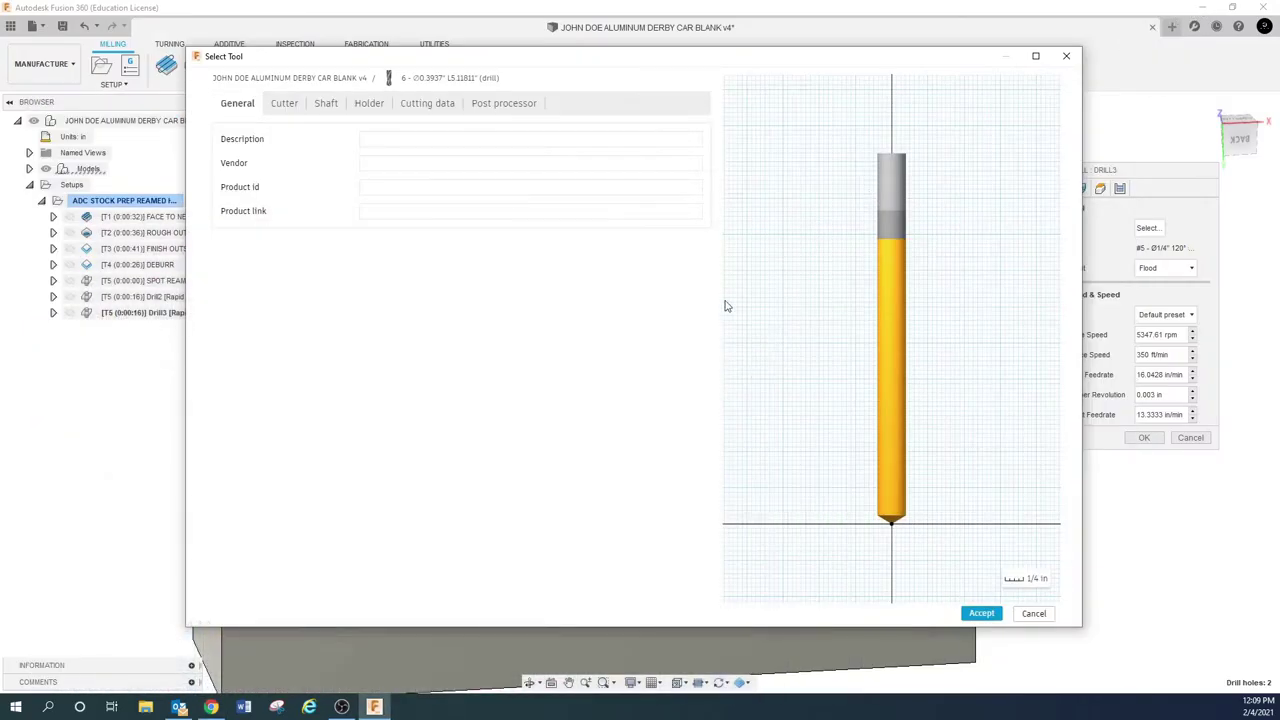
{"action": "left_click", "coordinate": [390, 138]}
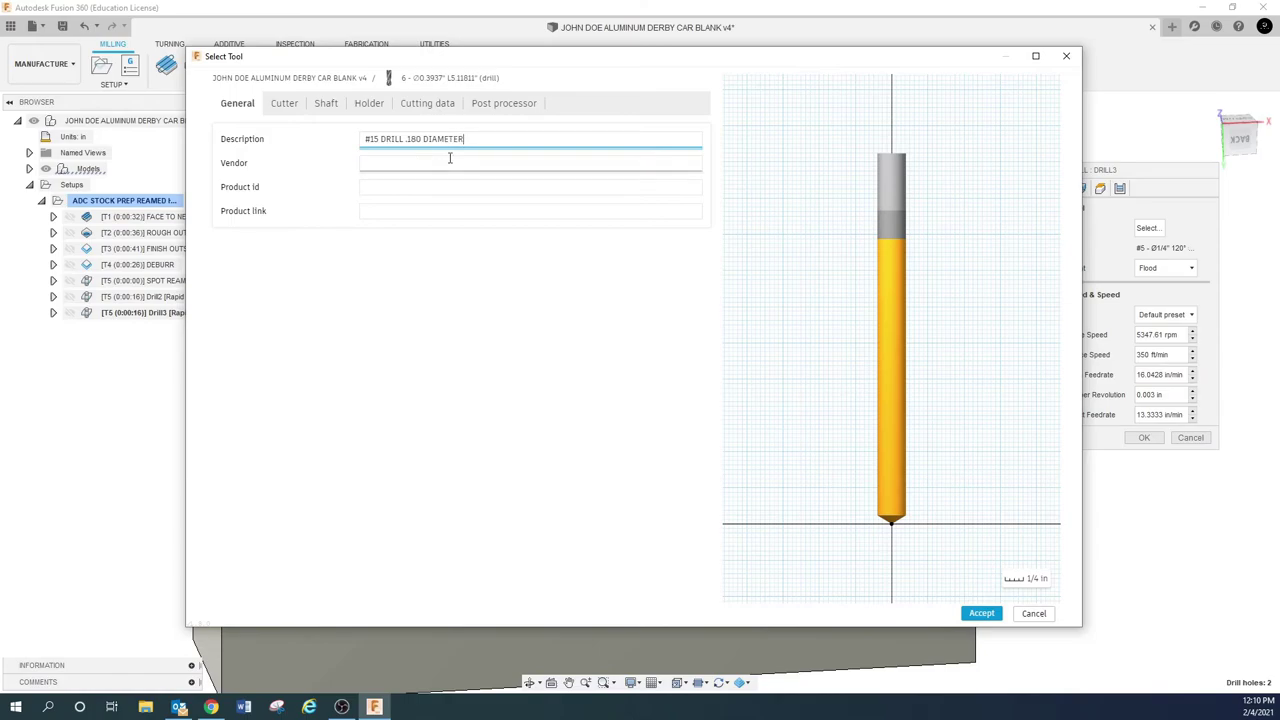
Give the new drill 2 flutes and a cutter diameter of .180 in.
{"action": "left_click", "coordinate": [285, 104]}
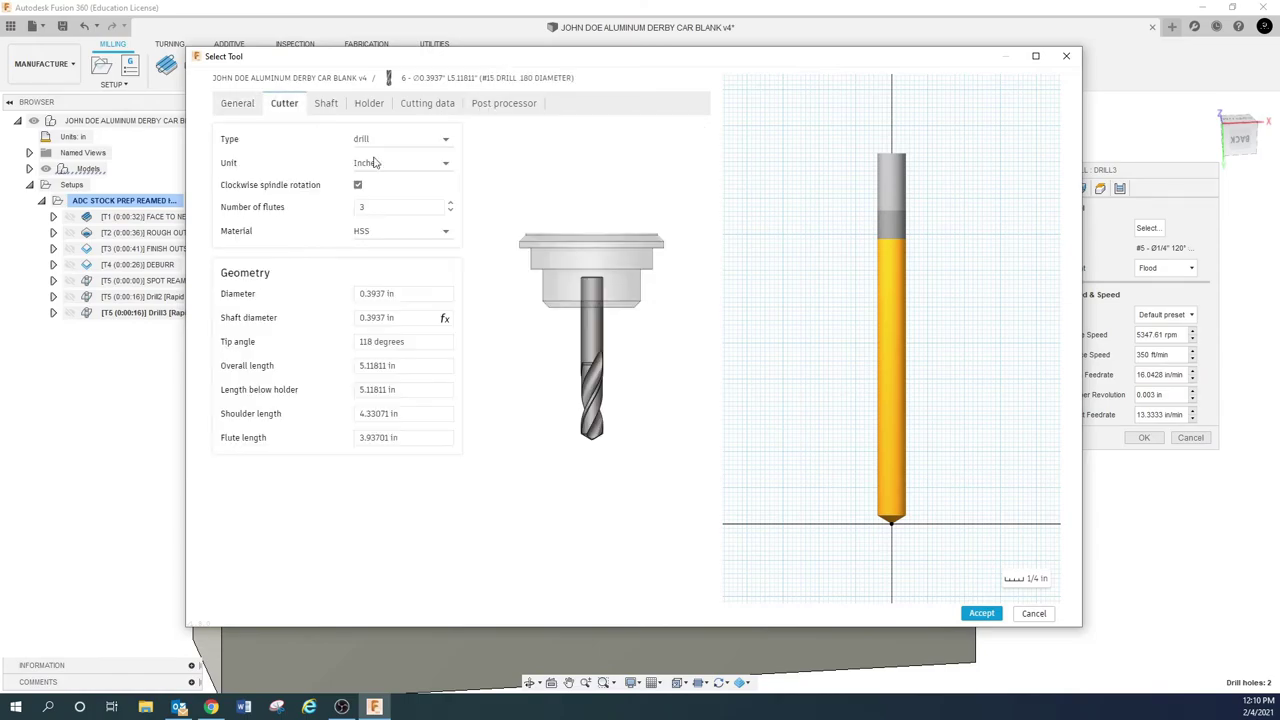
{"action": "left_click", "coordinate": [396, 207]}
{"action": "left_click", "coordinate": [430, 294]}
{"action": "type", "text": ".180"}
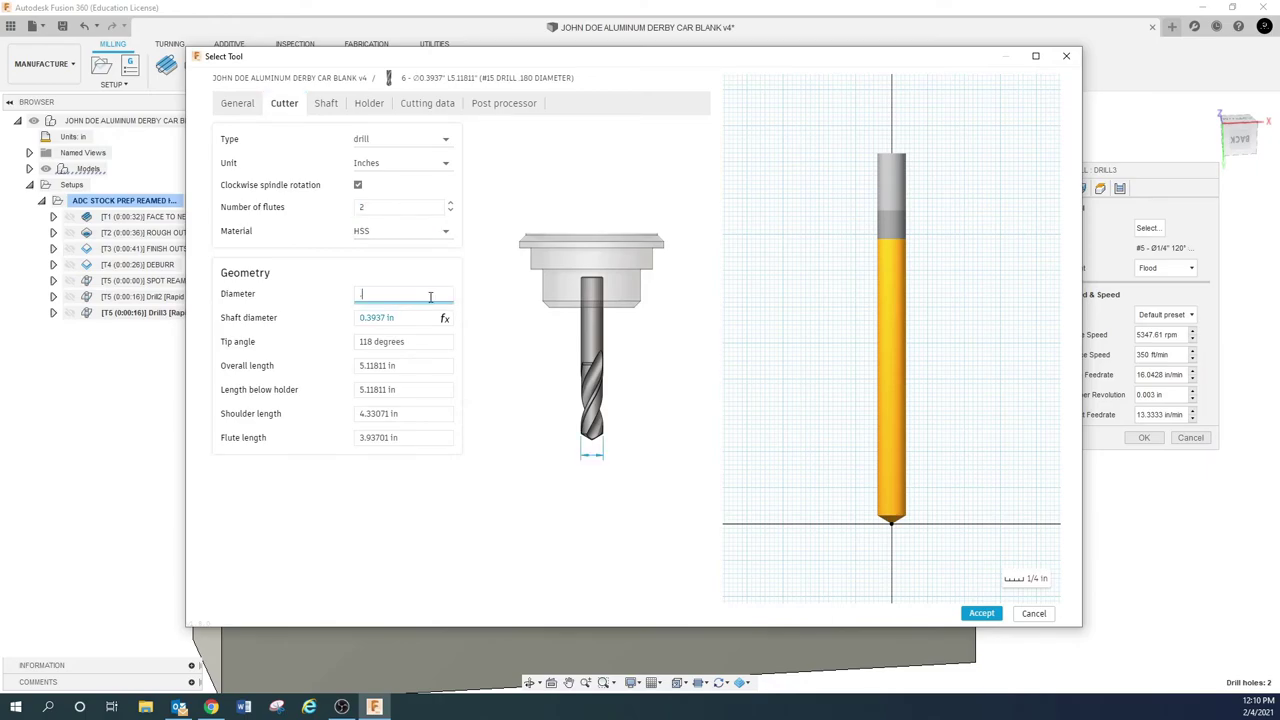
{"action": "left_click", "coordinate": [380, 343]}
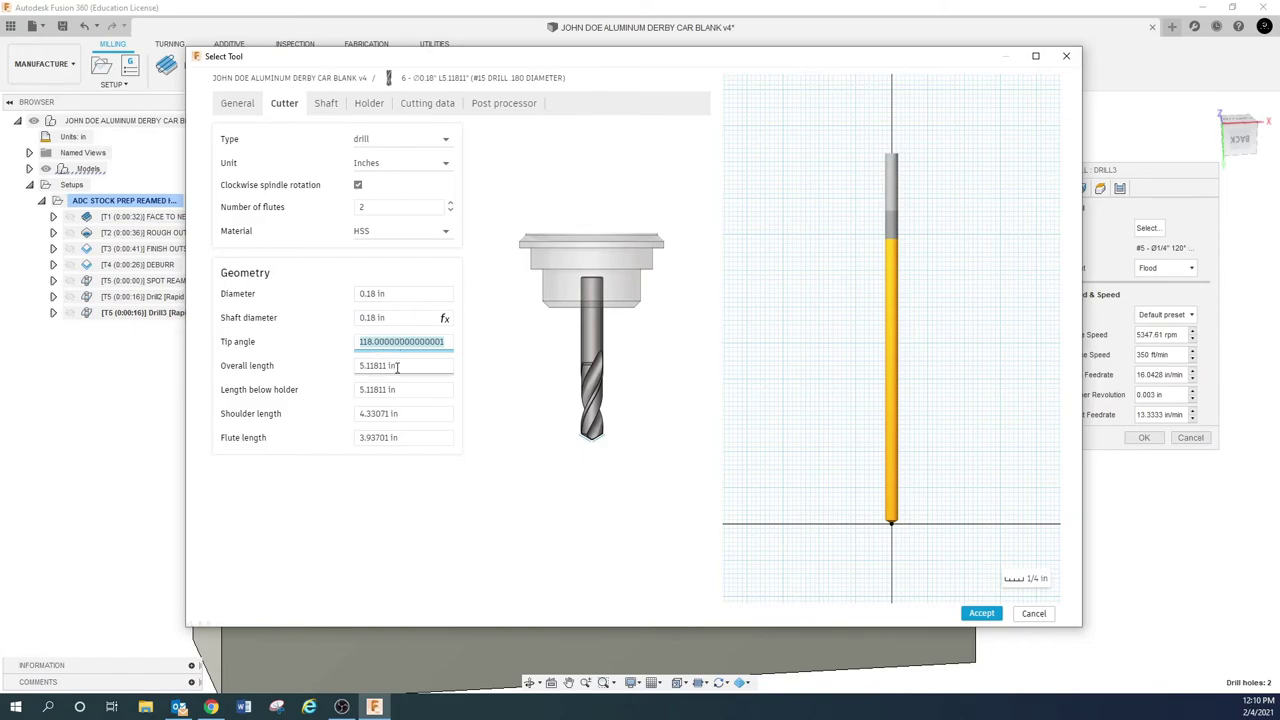
Set the drill's cutting data to a surface speed of 300 ft/min and a feed per revolution of .003 in.
{"action": "left_click", "coordinate": [330, 106]}
{"action": "left_click", "coordinate": [420, 110]}
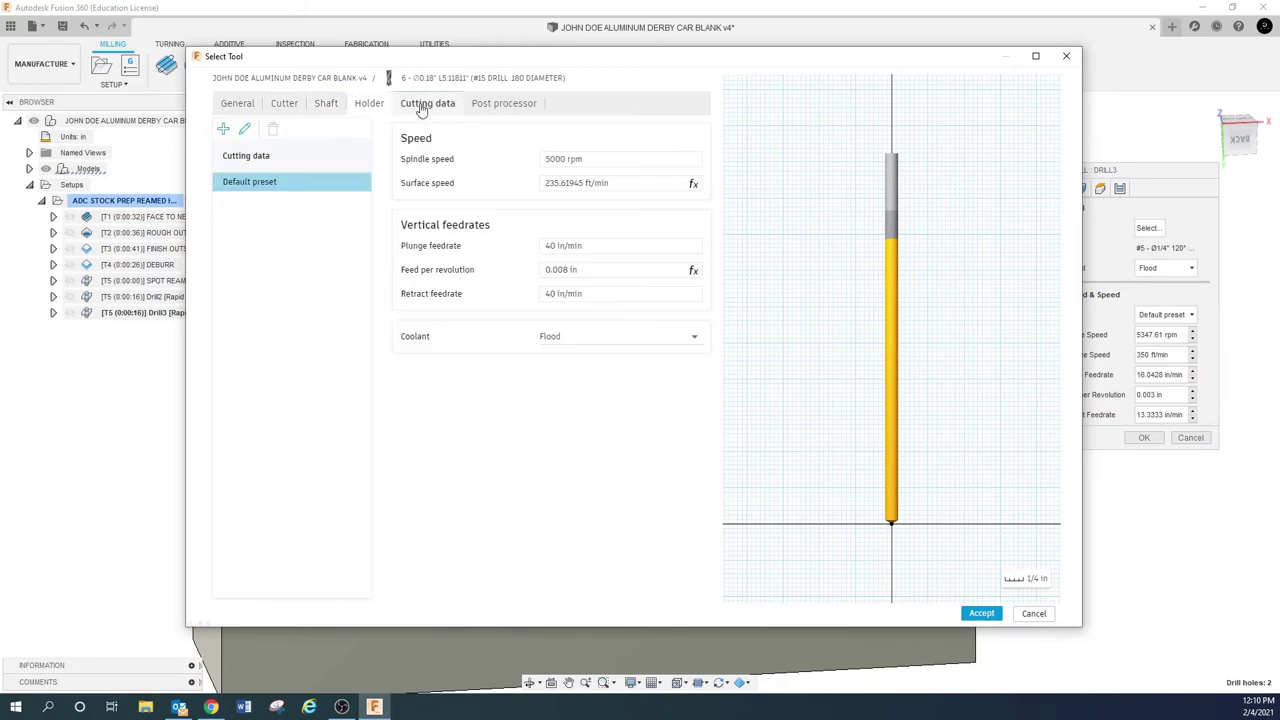
{"action": "left_click", "coordinate": [622, 183]}
{"action": "type", "text": "300"}
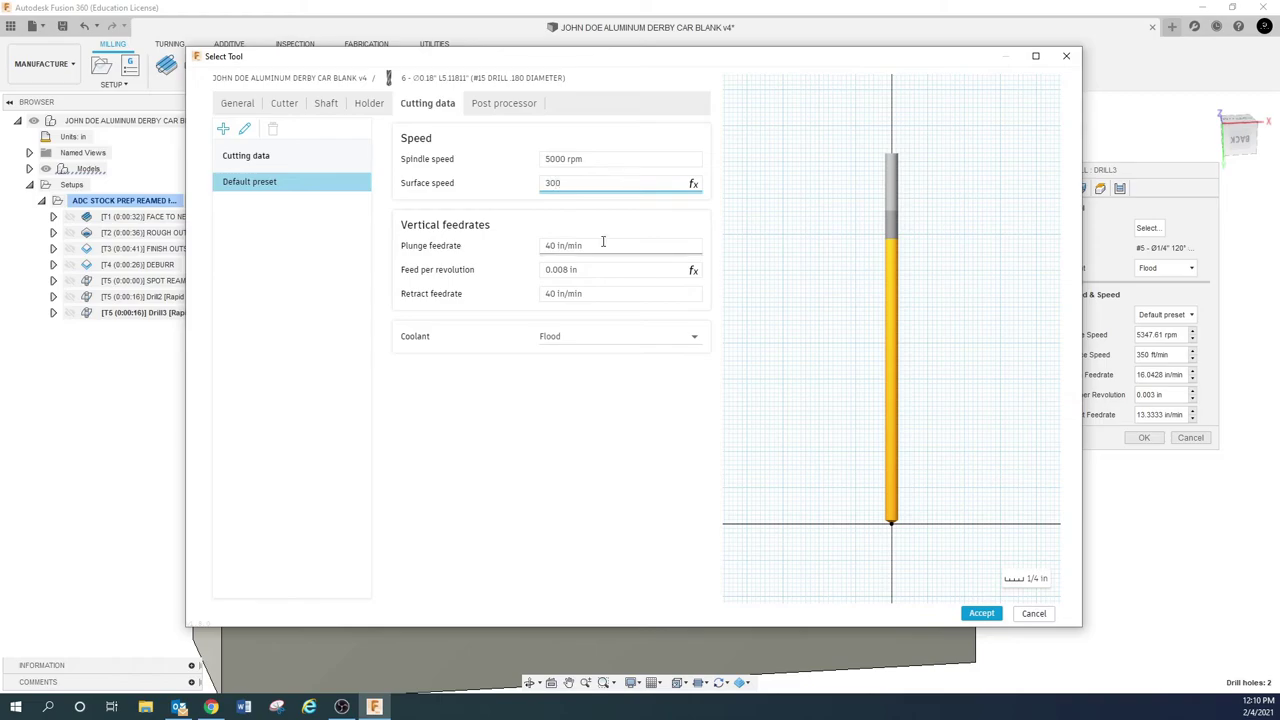
{"action": "left_click", "coordinate": [603, 245]}
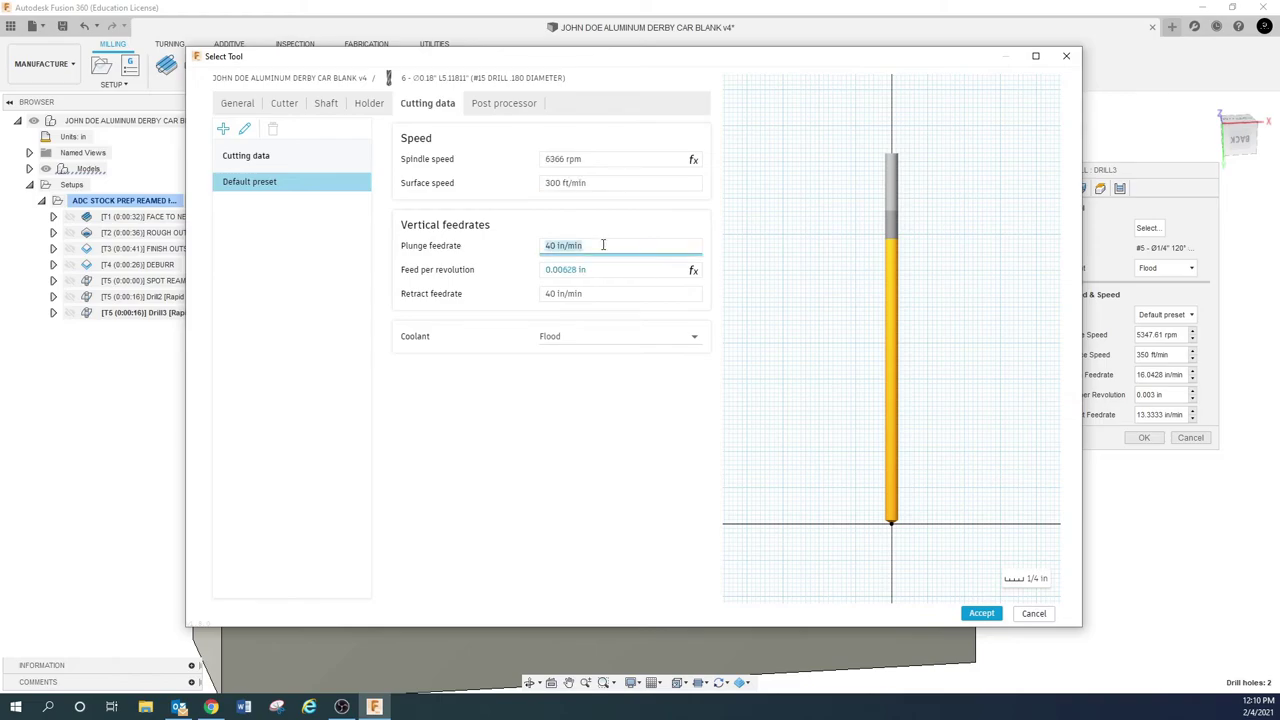
{"action": "left_click", "coordinate": [596, 270]}
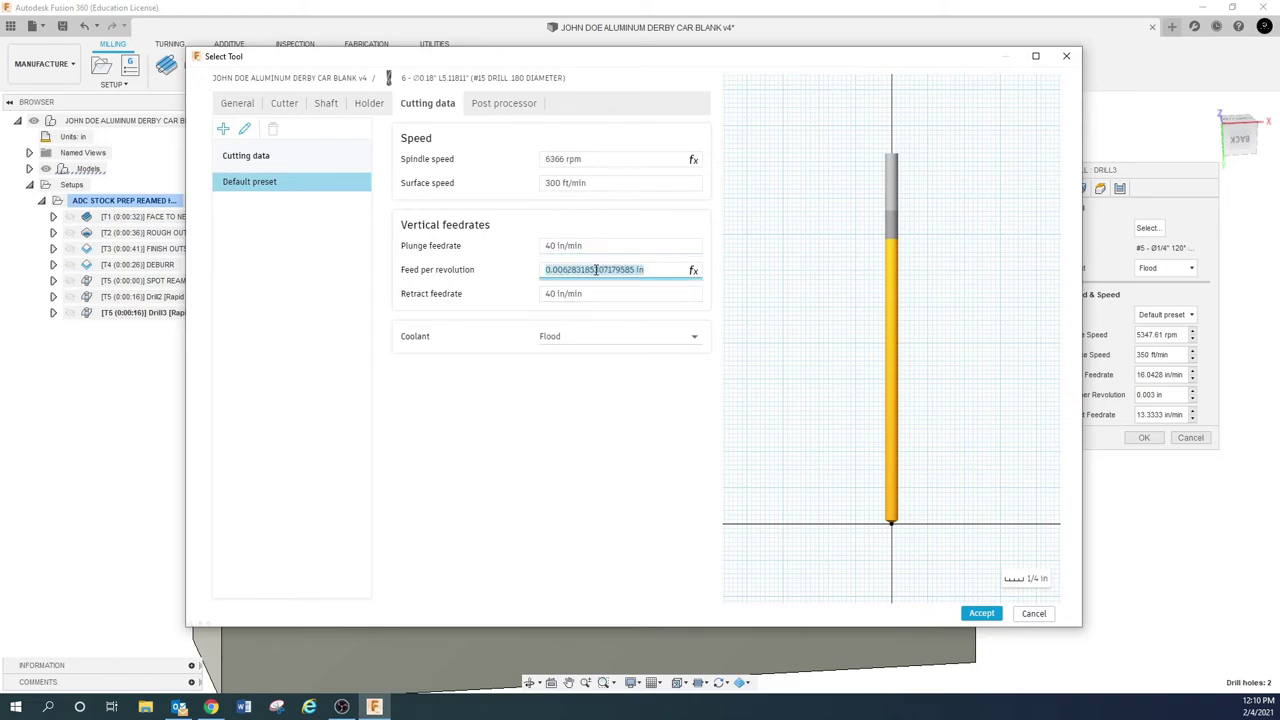
{"action": "key", "text": "BackSpace"}
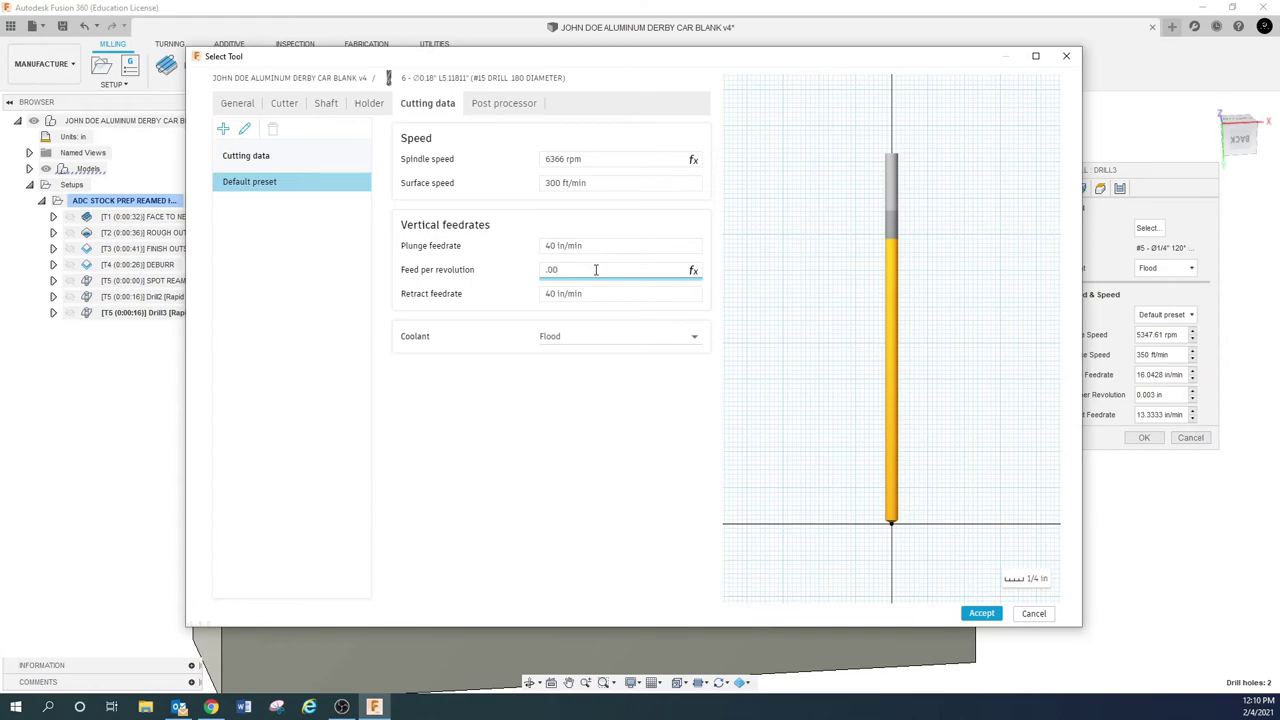
{"action": "type", "text": ".003"}
{"action": "left_click", "coordinate": [590, 294]}
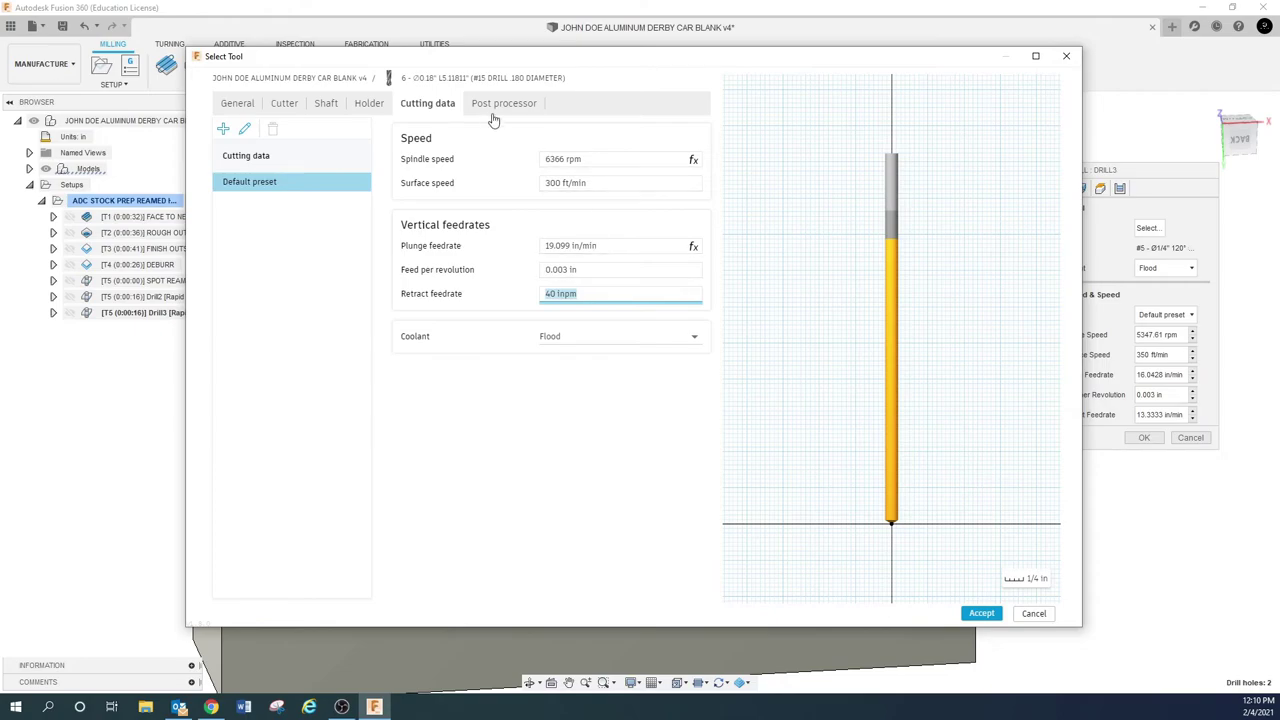
{"action": "left_click", "coordinate": [592, 294]}
Enter the post processor comment #15 DRILL .180 DIAMETER and accept the new drill as the operation's tool.
{"action": "left_click", "coordinate": [505, 104]}
{"action": "left_click", "coordinate": [404, 238]}
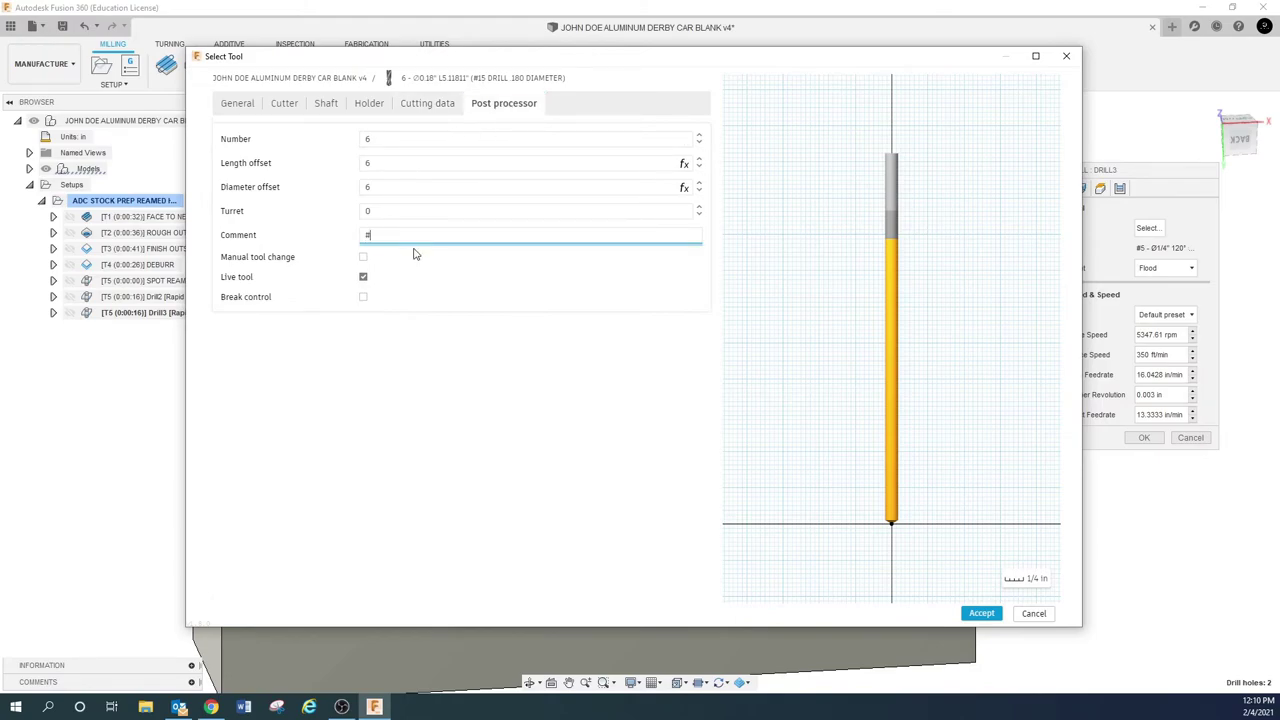
{"action": "left_click", "coordinate": [238, 106]}
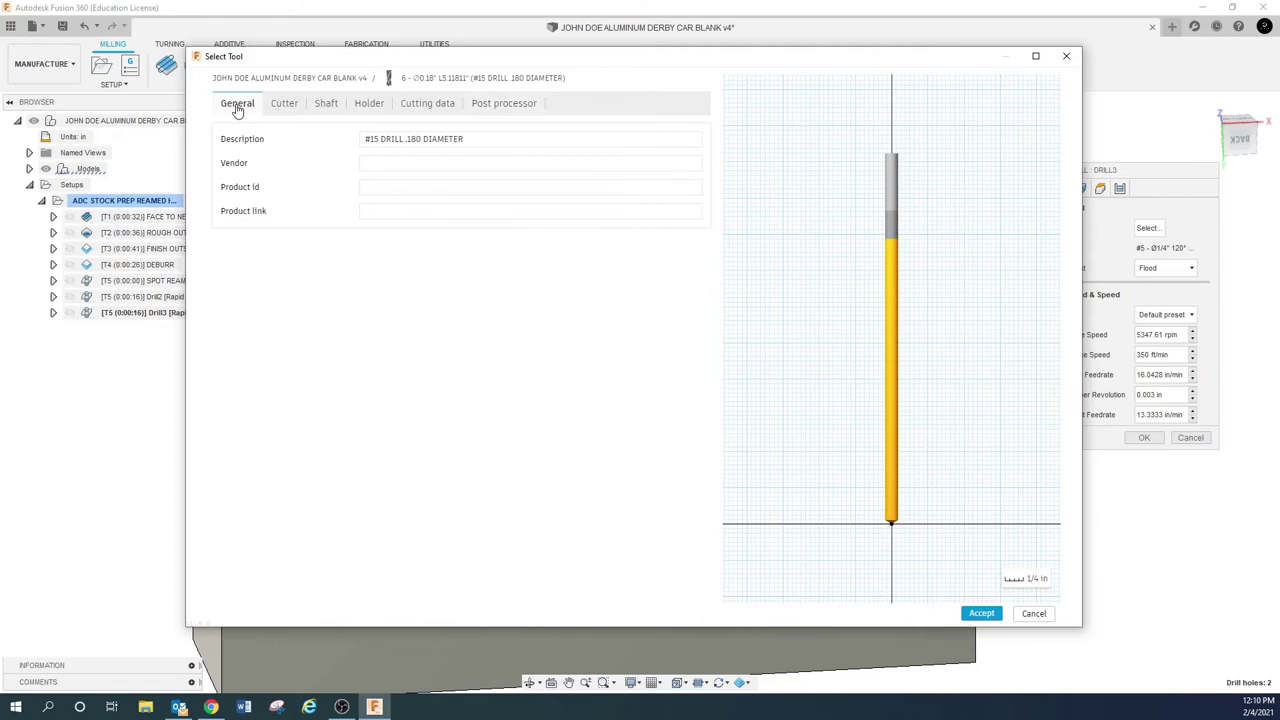
{"action": "left_click", "coordinate": [516, 104]}
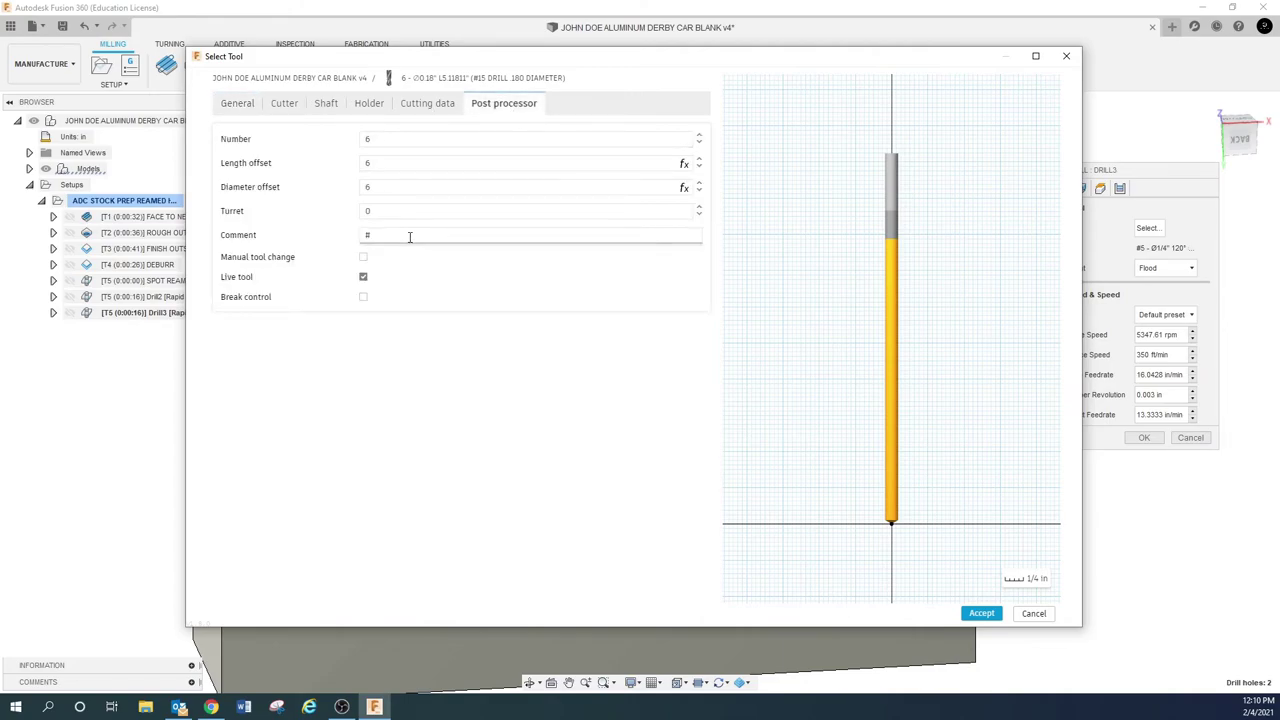
{"action": "left_click", "coordinate": [405, 236]}
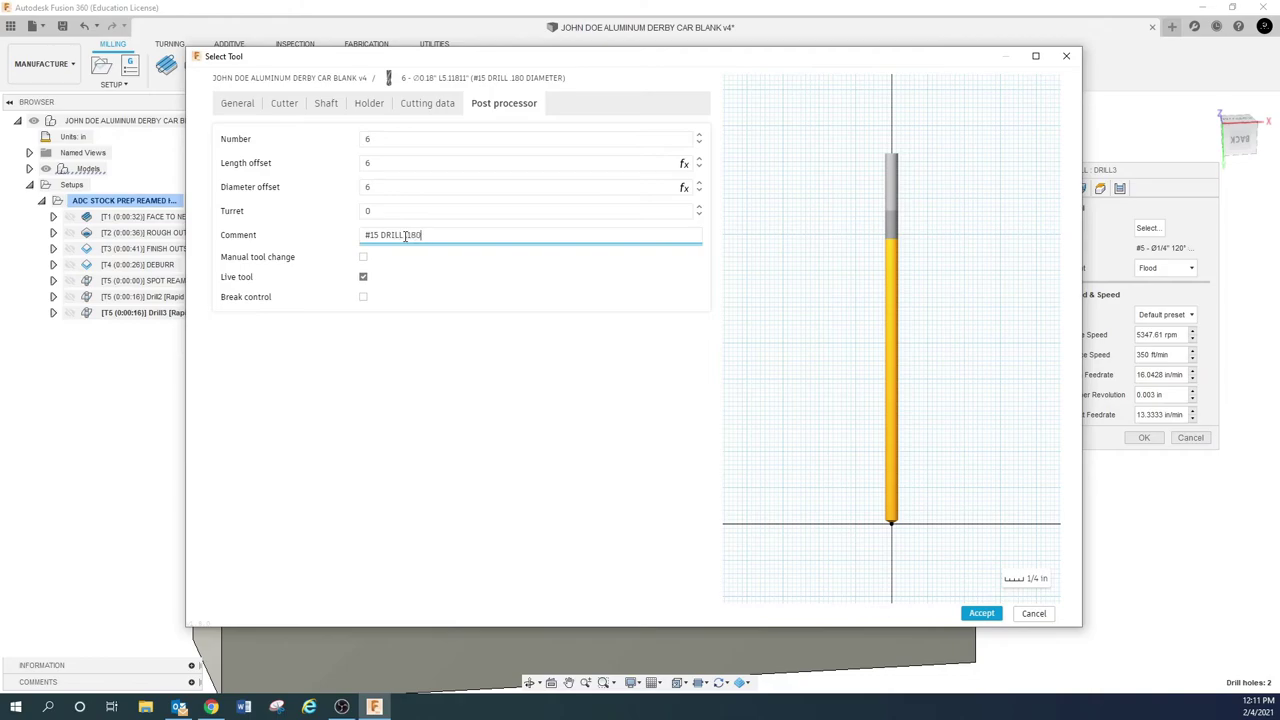
{"action": "type", "text": "15 DRILL .180 DIAMETER"}
{"action": "left_click", "coordinate": [979, 612]}
{"action": "left_click", "coordinate": [981, 612]}
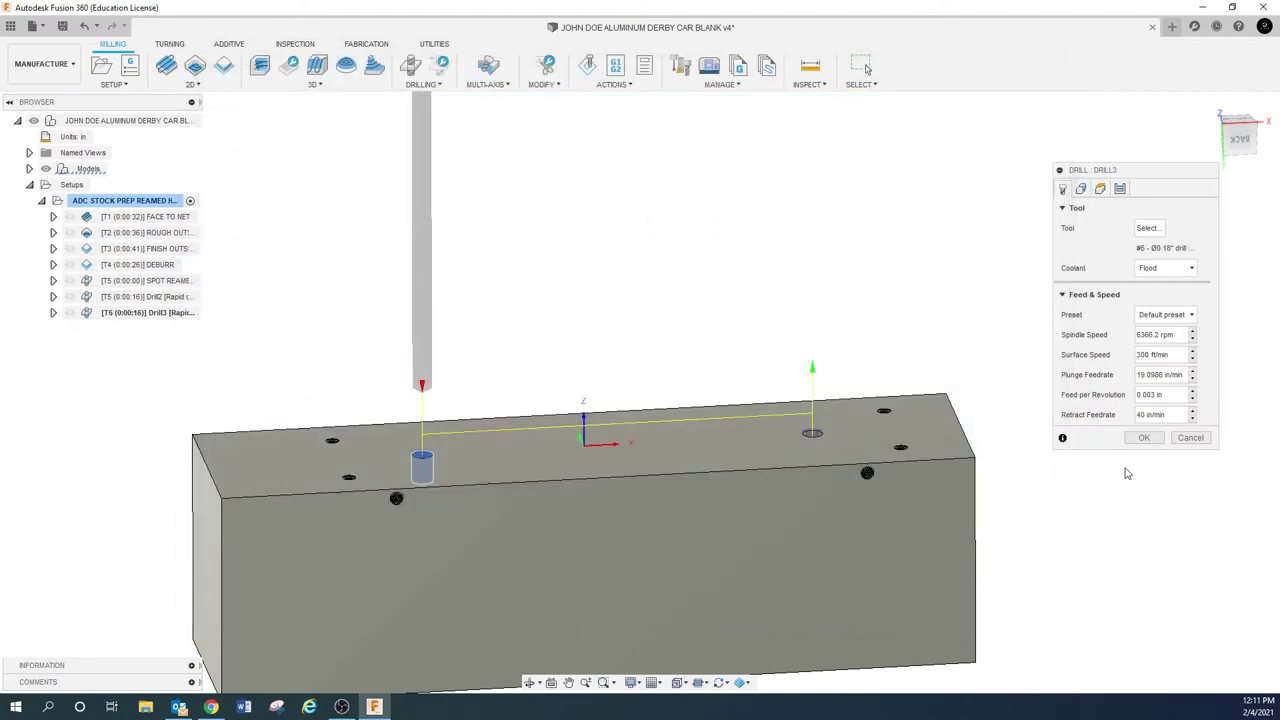
Check the derived operation's reamed hole selection and set its bottom height to the hole bottom with an offset of 0.
{"action": "left_click", "coordinate": [1080, 189]}
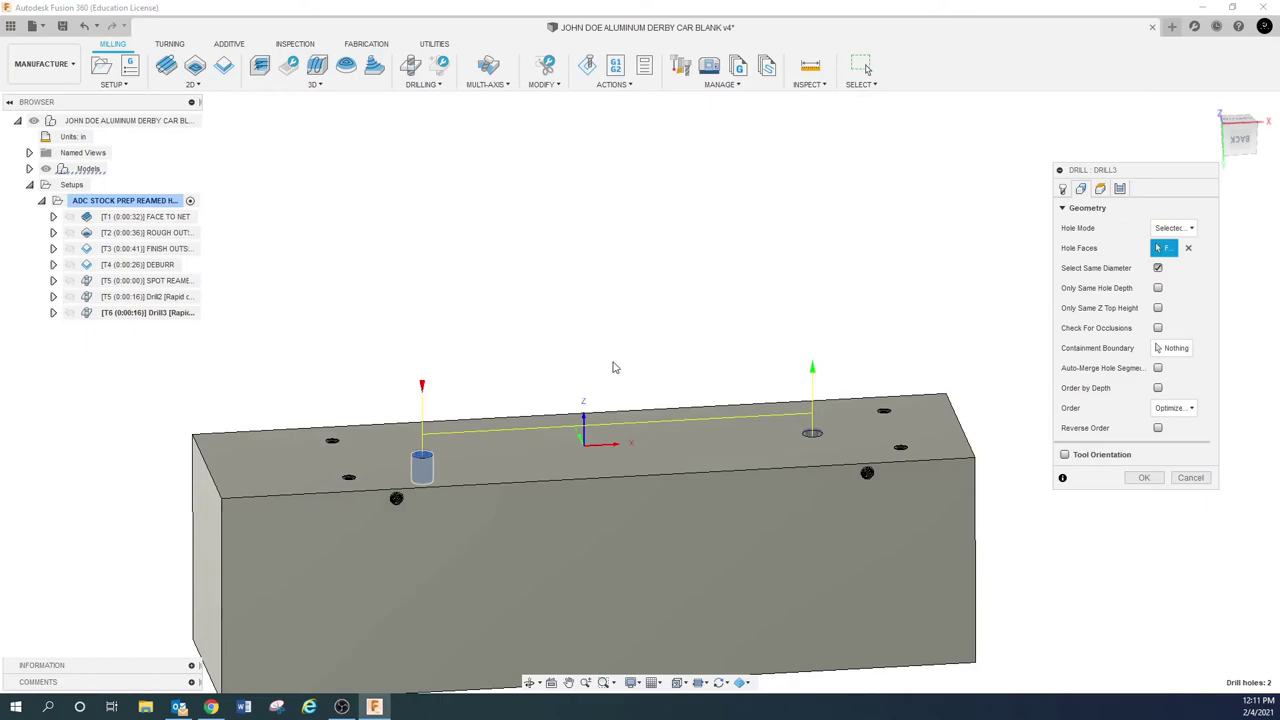
{"action": "middle_click_drag", "start_coordinate": [614, 367], "coordinate": [611, 433], "text": "shift"}
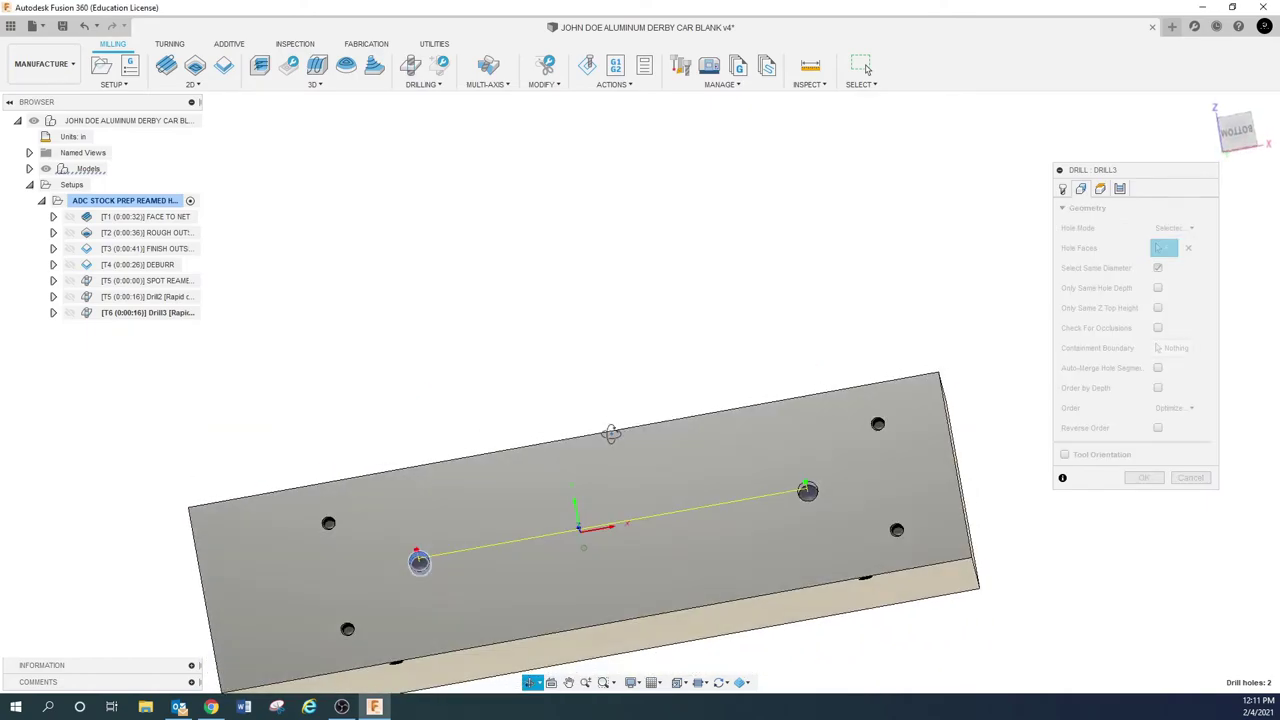
{"action": "left_click", "coordinate": [1101, 189]}
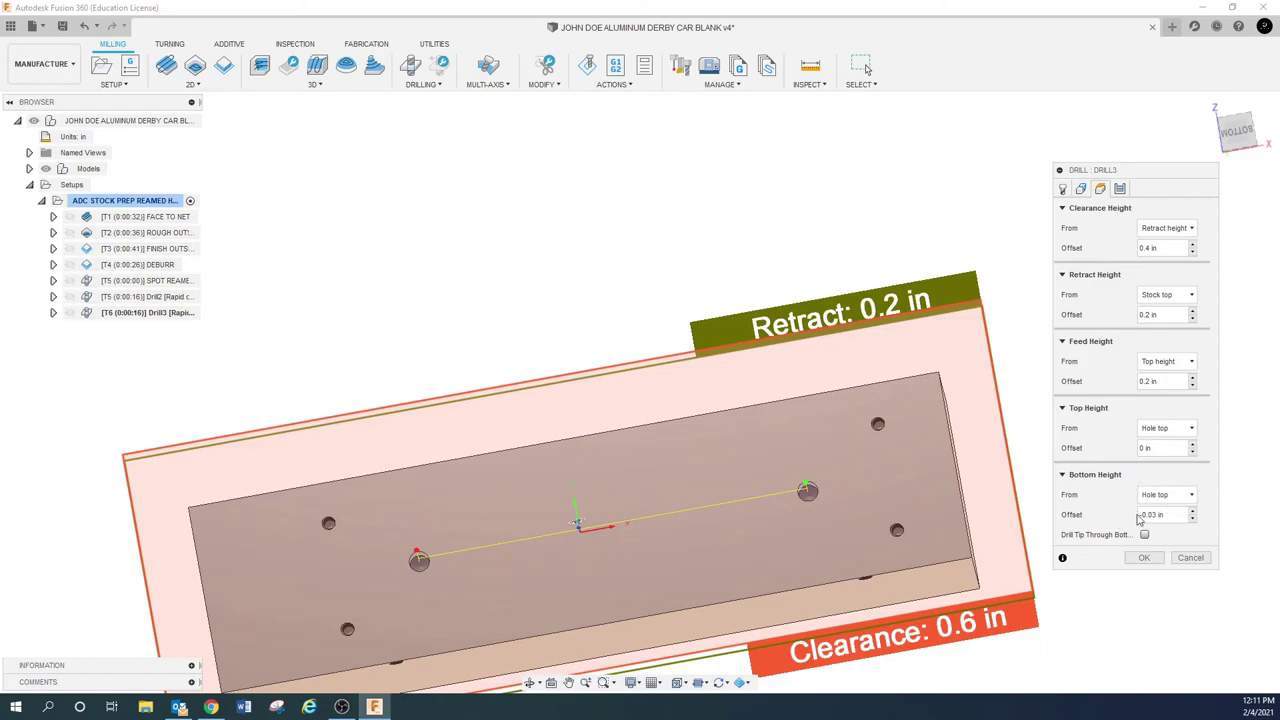
{"action": "left_click", "coordinate": [1170, 494]}
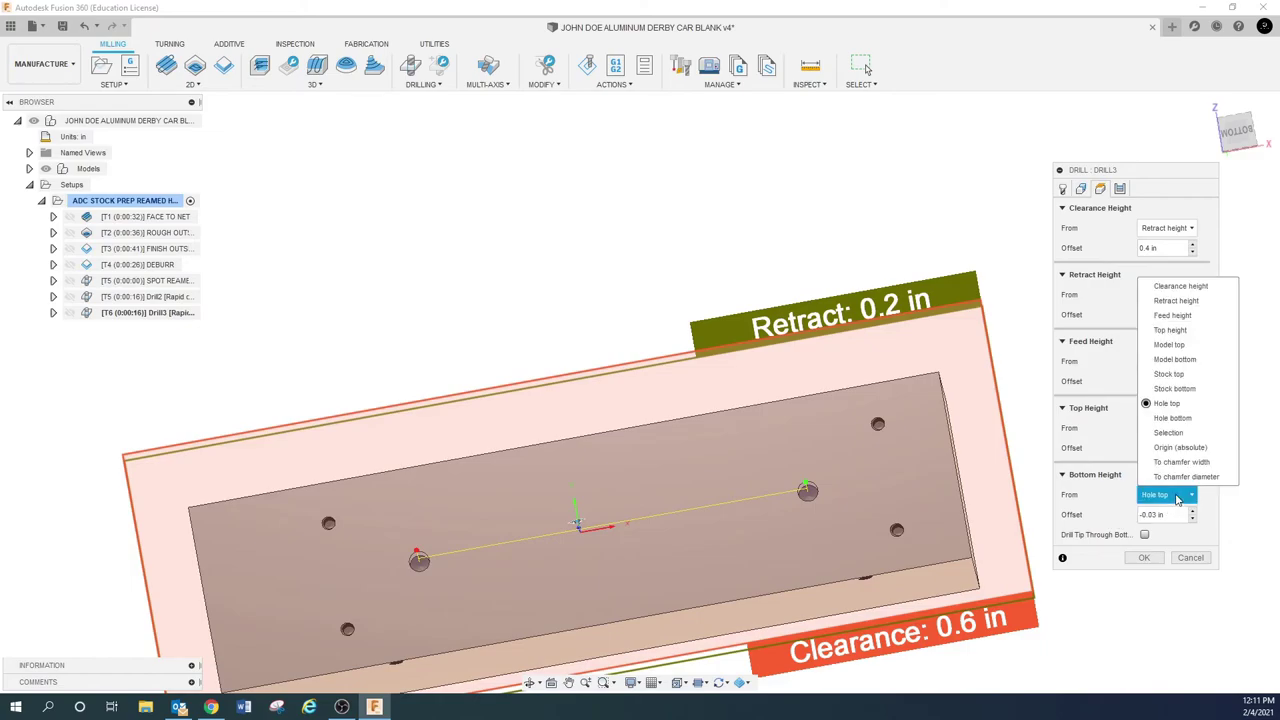
{"action": "left_click", "coordinate": [1172, 417]}
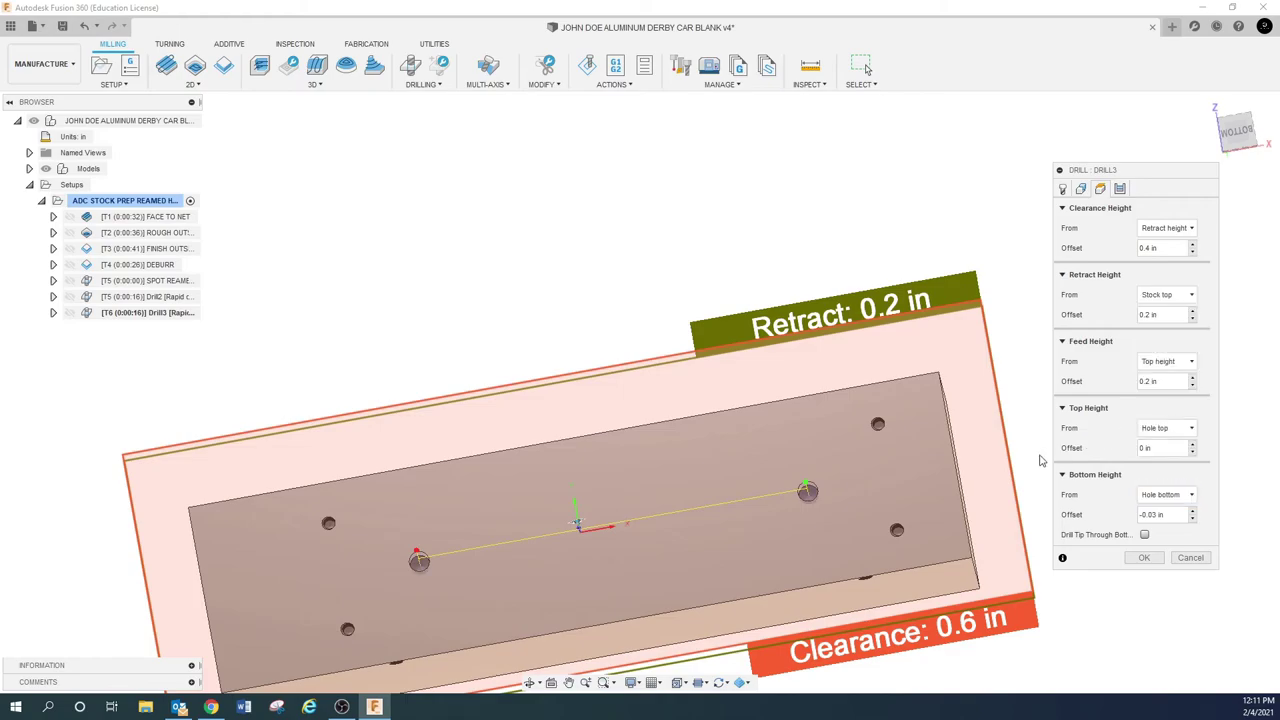
{"action": "left_click", "coordinate": [1173, 514]}
{"action": "type", "text": "0"}
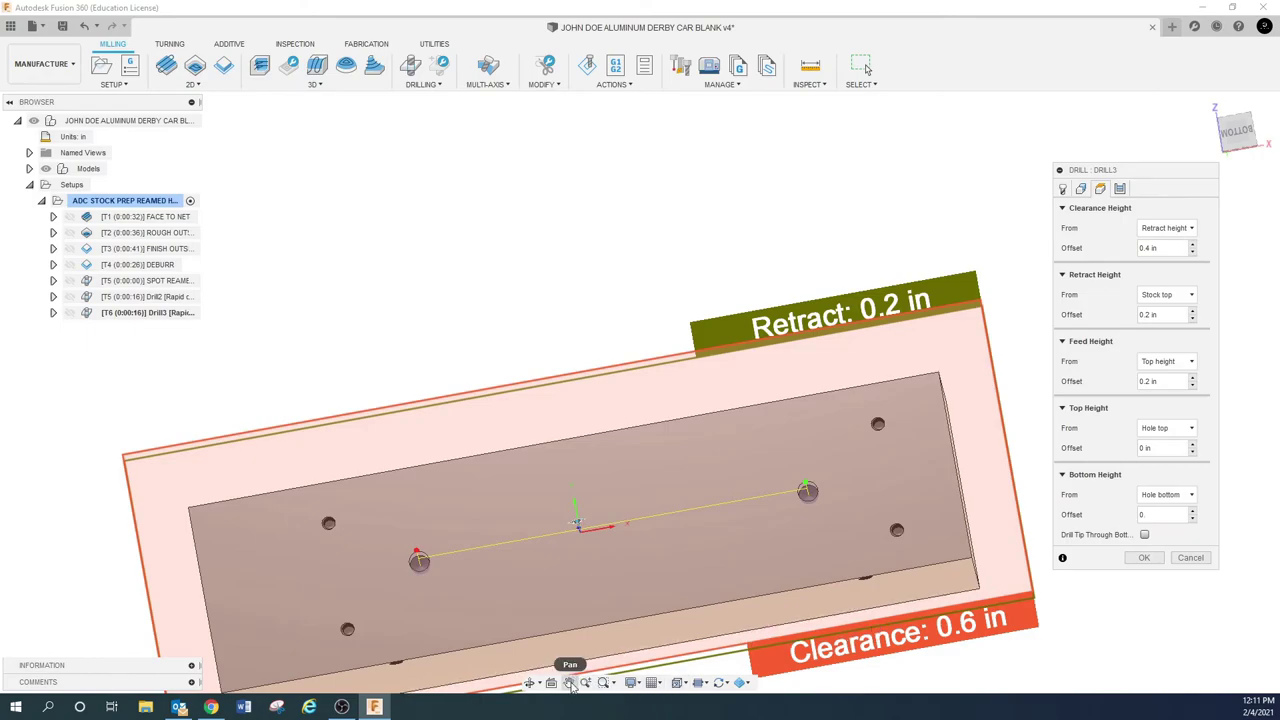
{"action": "left_click", "coordinate": [531, 682]}
{"action": "left_click_drag", "start_coordinate": [580, 480], "coordinate": [572, 406]}
{"action": "key", "text": "Escape"}
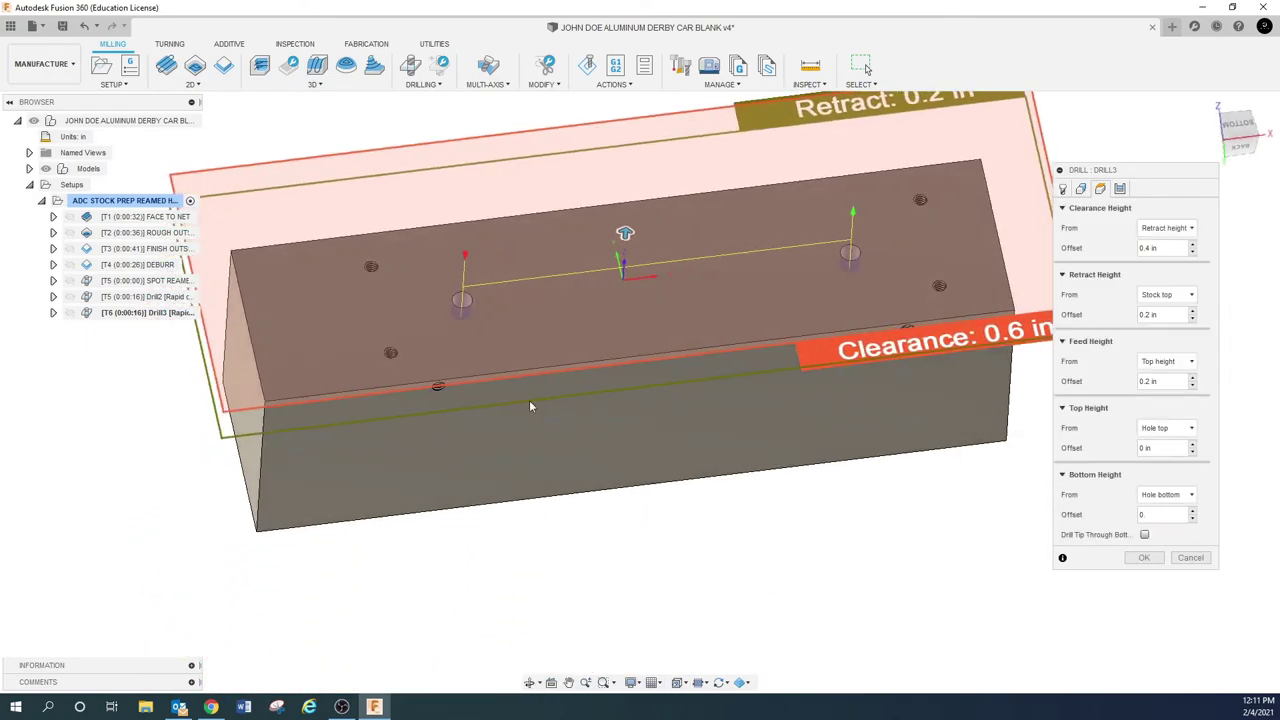
Inspect the reamed hole's bottom and enable Drill Tip Through Bottom for the drilling operation.
{"action": "scroll", "coordinate": [466, 323], "scroll_direction": "up", "scroll_amount": 10}
{"action": "middle_click_drag", "start_coordinate": [472, 309], "coordinate": [469, 320], "text": "shift"}
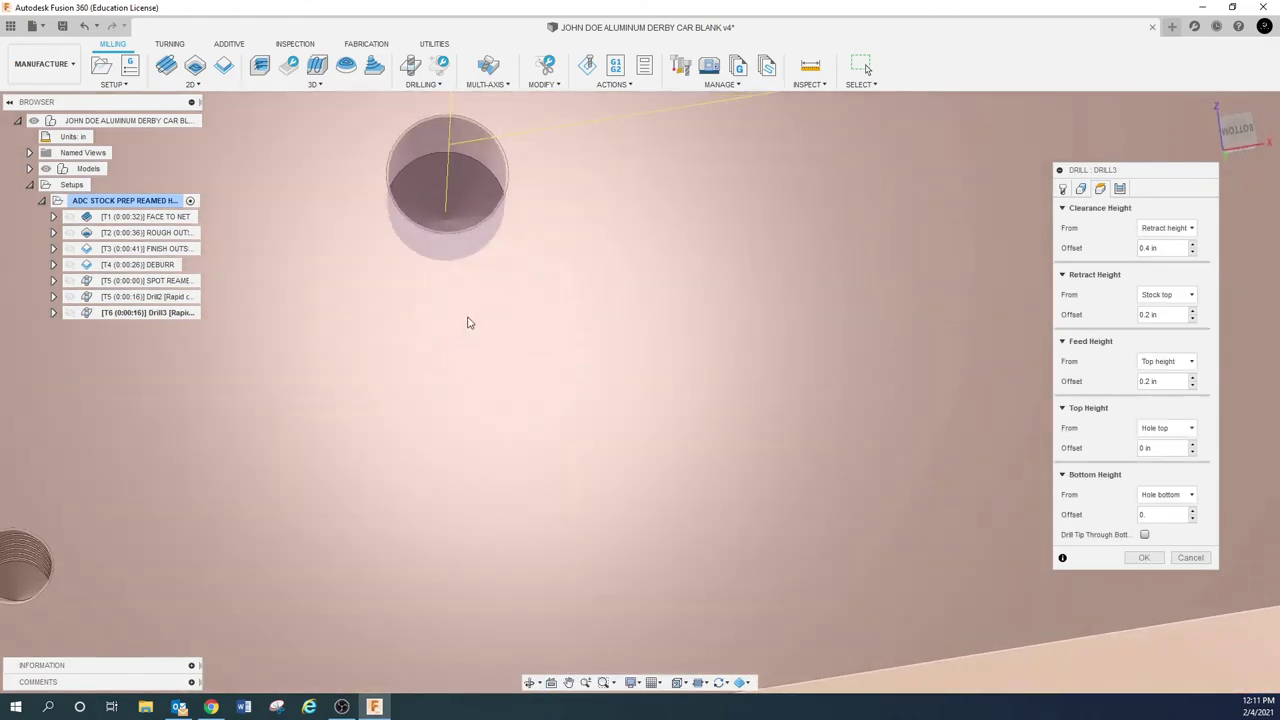
{"action": "scroll", "coordinate": [450, 210], "scroll_direction": "up", "scroll_amount": 6}
{"action": "middle_click_drag", "start_coordinate": [446, 208], "coordinate": [434, 221], "text": "shift"}
{"action": "scroll", "coordinate": [505, 257], "scroll_direction": "down", "scroll_amount": 8}
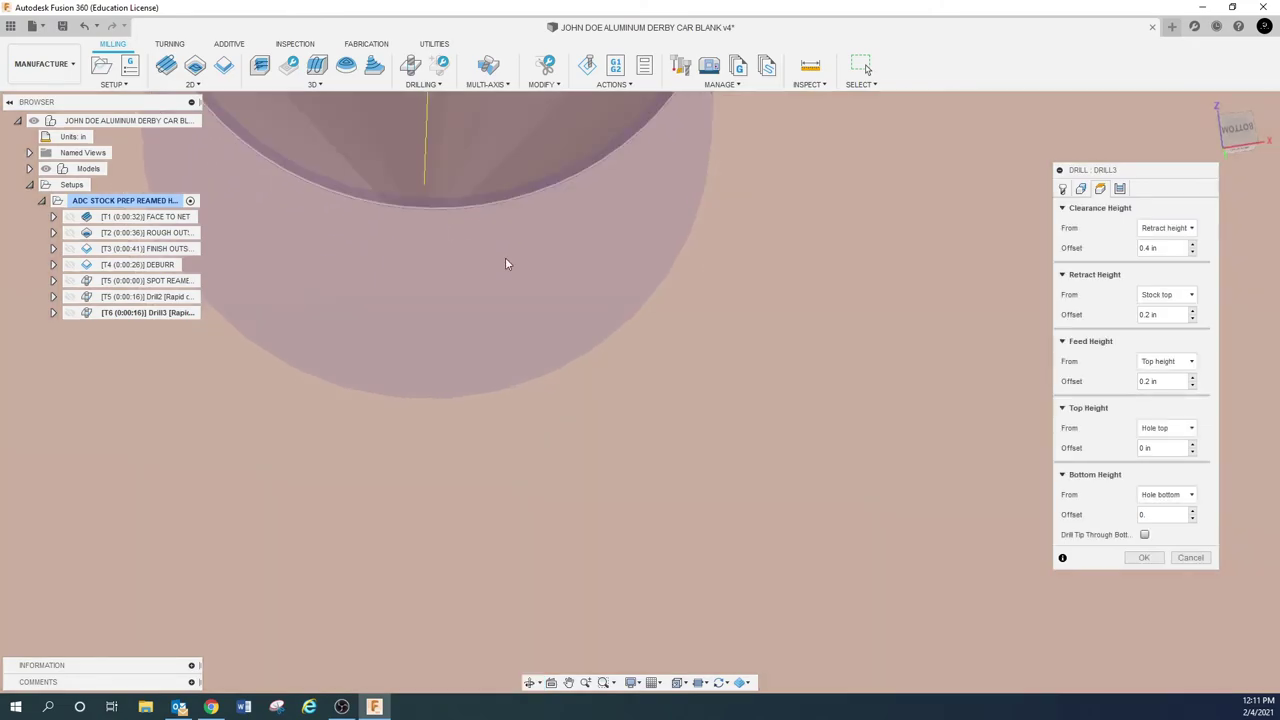
{"action": "scroll", "coordinate": [532, 299], "scroll_direction": "down", "scroll_amount": 3}
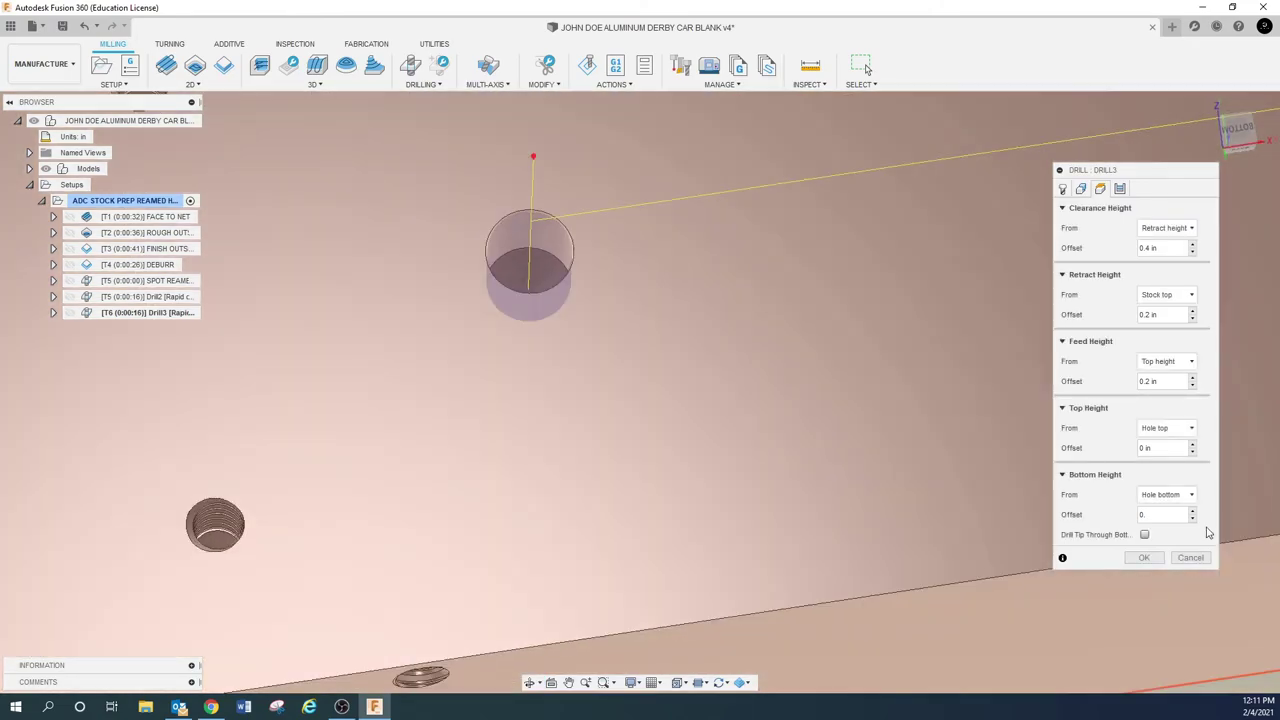
{"action": "left_click", "coordinate": [1145, 535]}
{"action": "mouse_move", "coordinate": [1146, 538]}
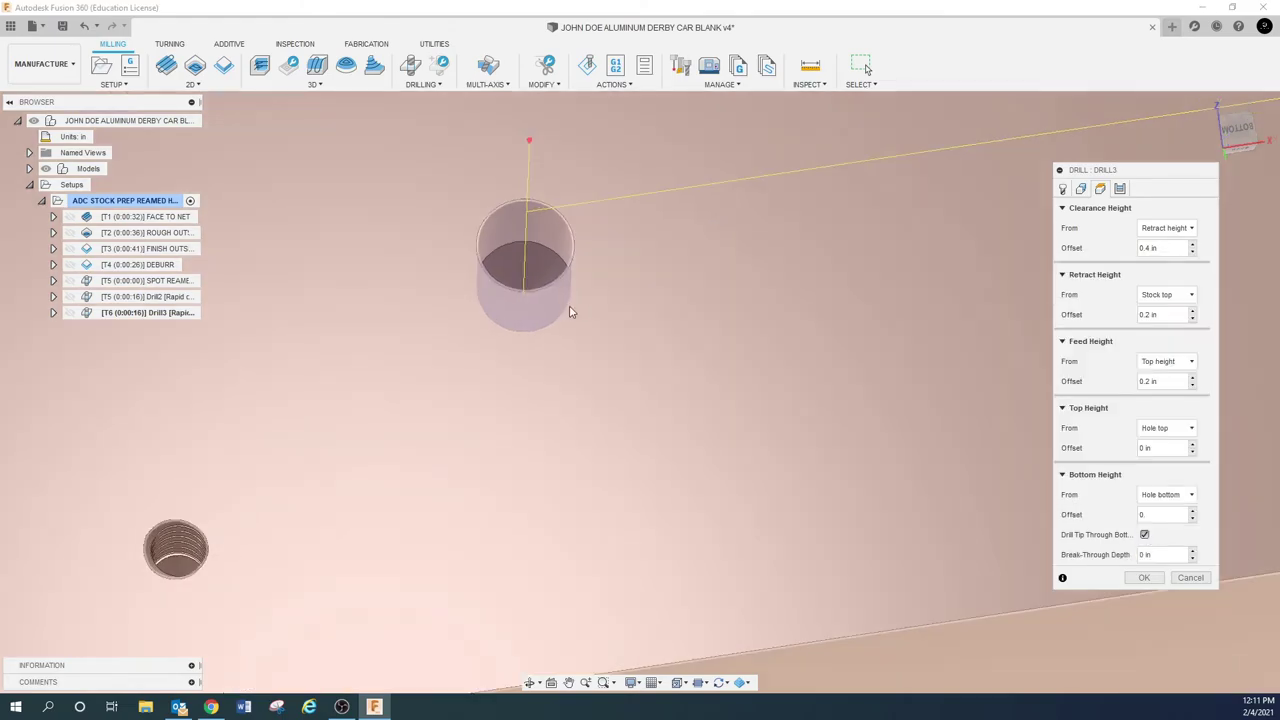
Turn Drill Tip Through Bottom off and back on to compare the drilled depth in the reamed hole.
{"action": "middle_click_drag", "start_coordinate": [783, 353], "coordinate": [535, 304], "text": "shift"}
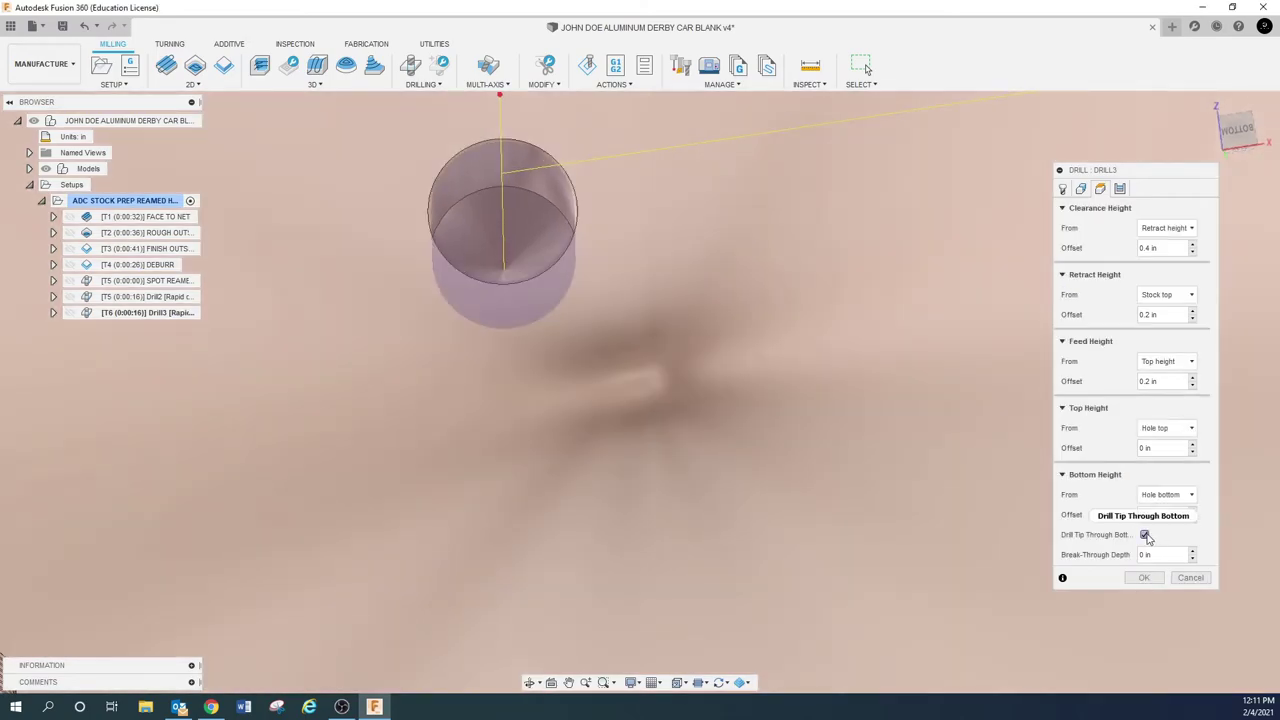
{"action": "left_click", "coordinate": [1145, 535]}
{"action": "mouse_move", "coordinate": [1147, 537]}
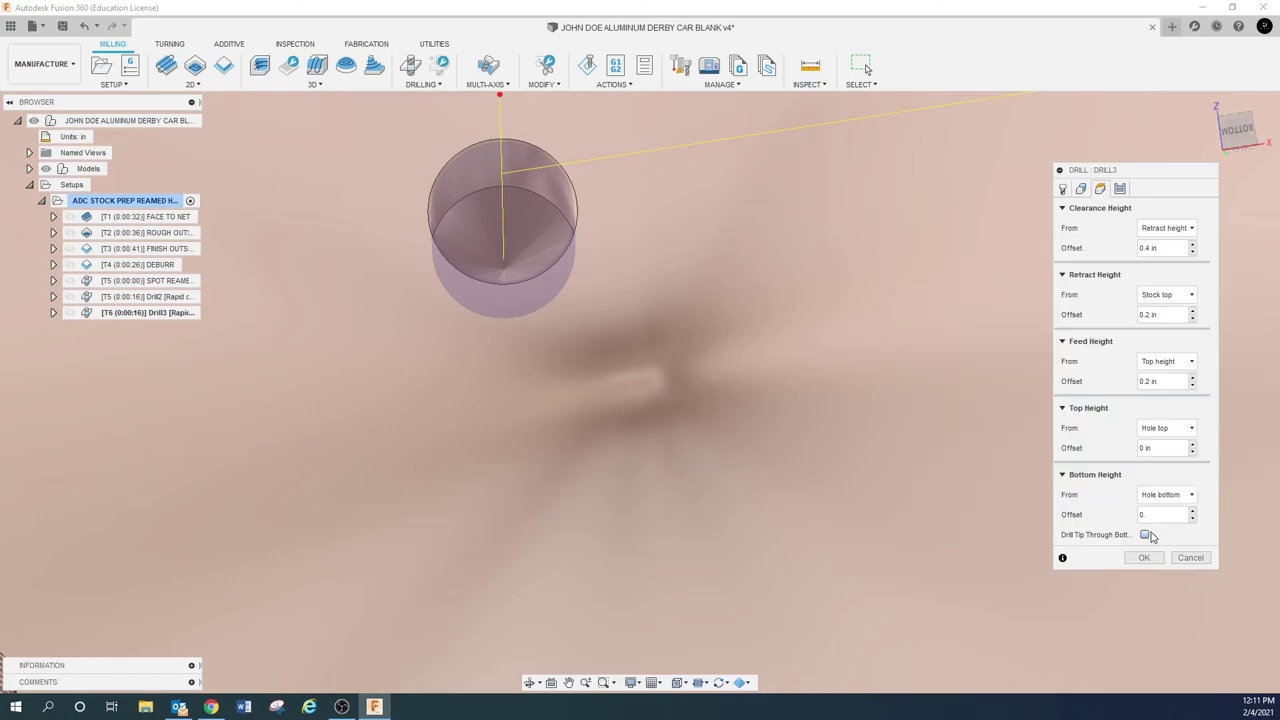
{"action": "left_click", "coordinate": [1146, 536]}
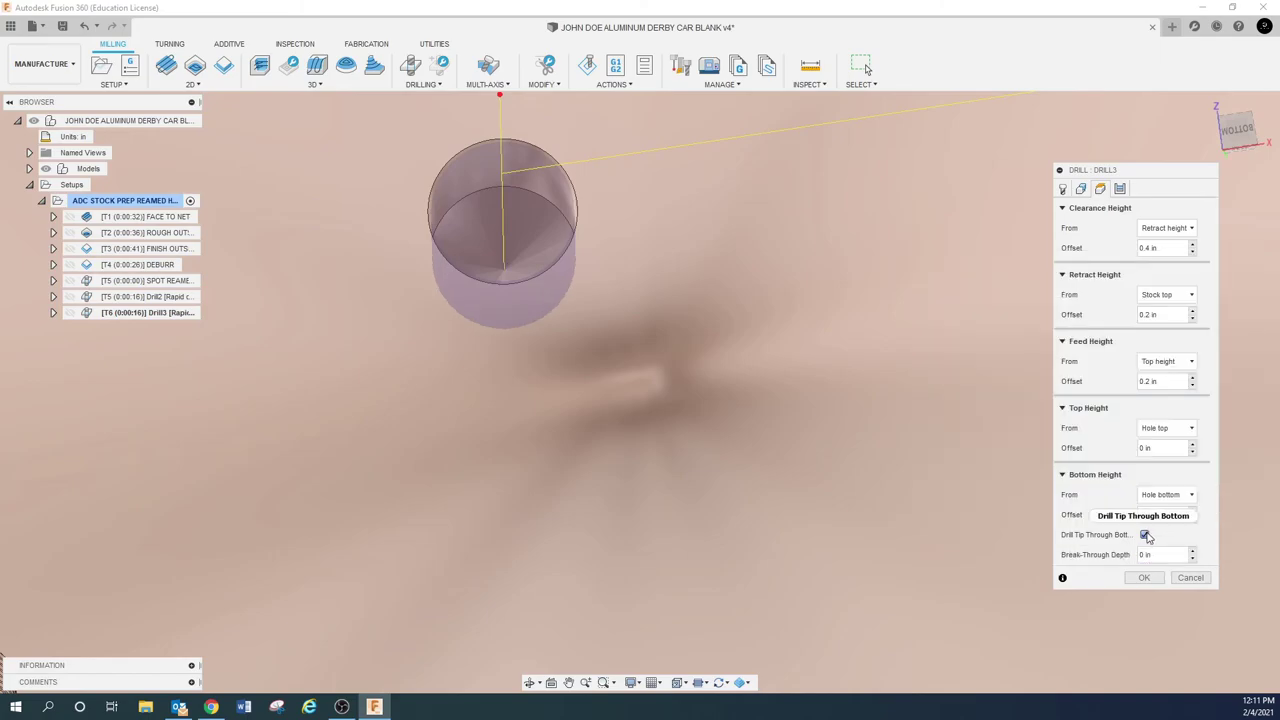
Set the drilling cycle to Deep drilling - full retract with a pecking depth of .180/3 and accept the operation.
{"action": "left_click", "coordinate": [1119, 188]}
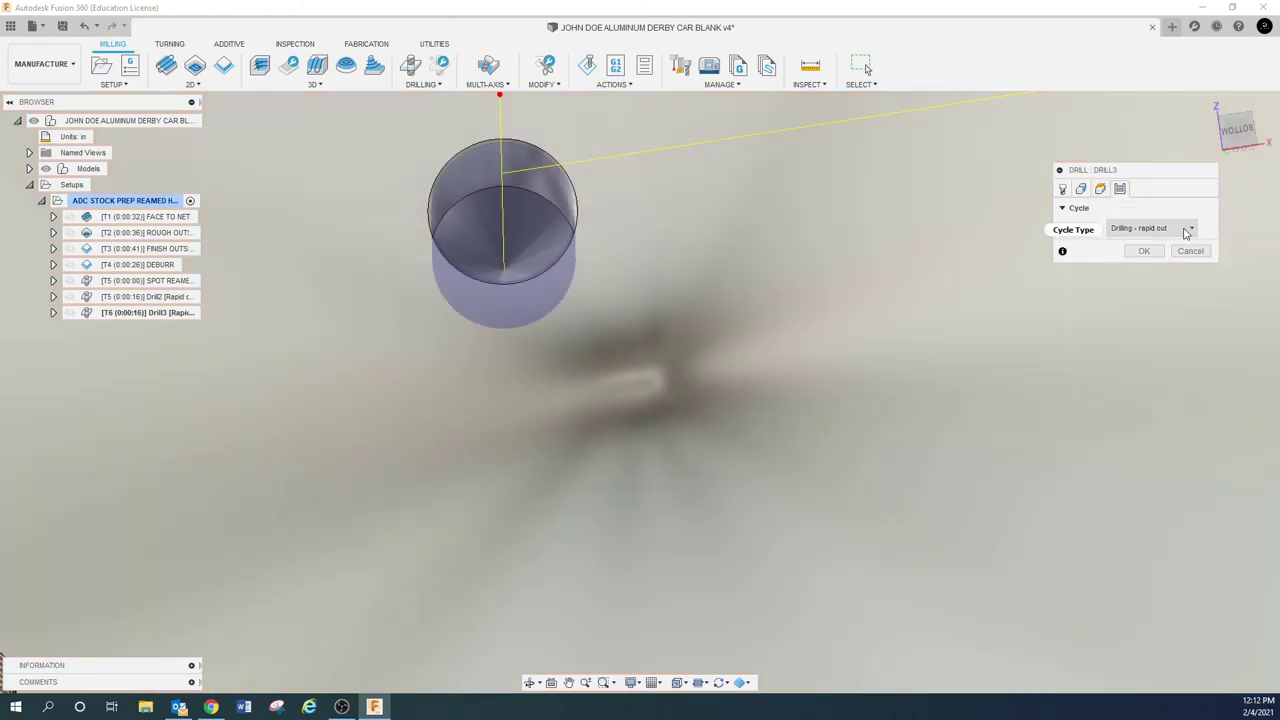
{"action": "left_click", "coordinate": [1186, 230]}
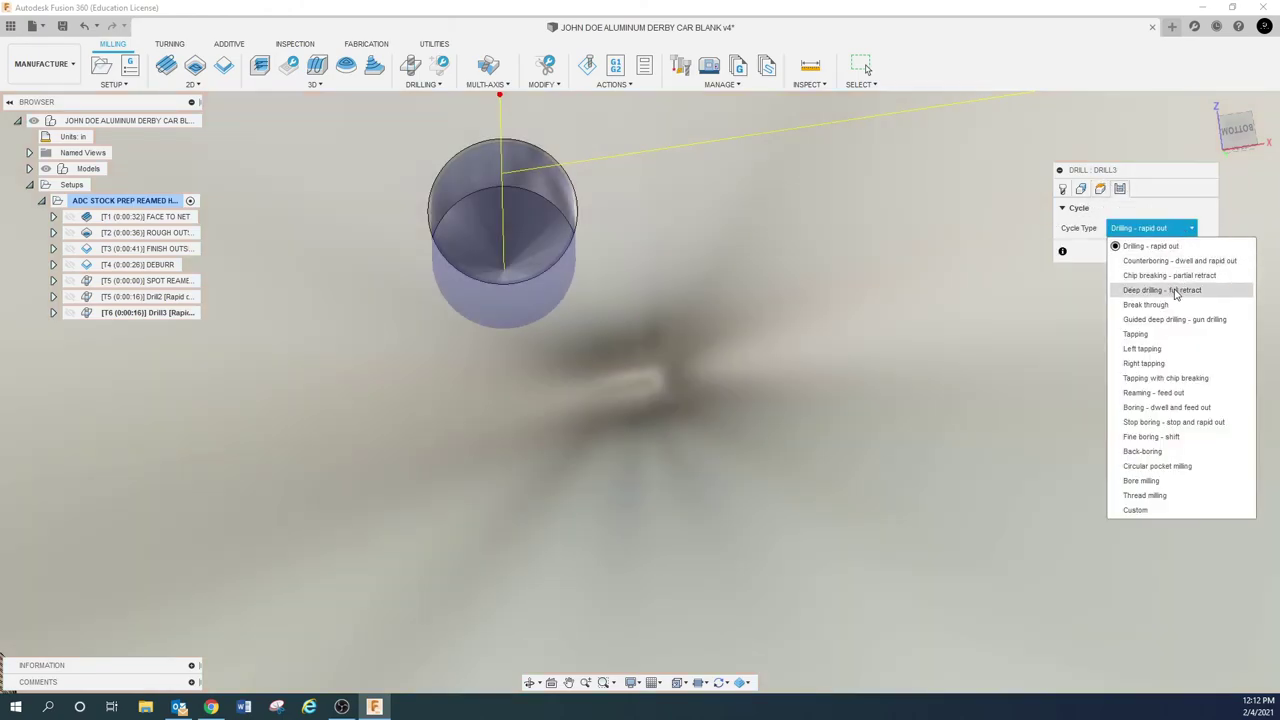
{"action": "left_click", "coordinate": [1176, 291]}
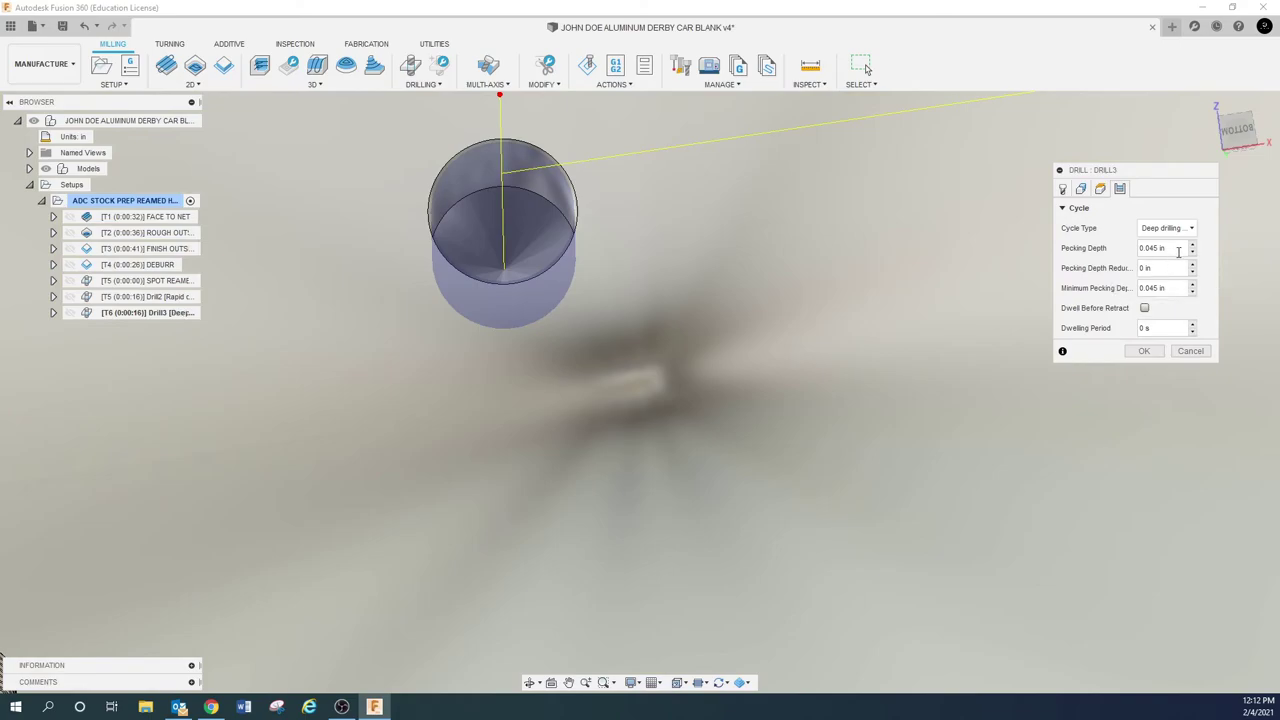
{"action": "left_click", "coordinate": [1179, 250]}
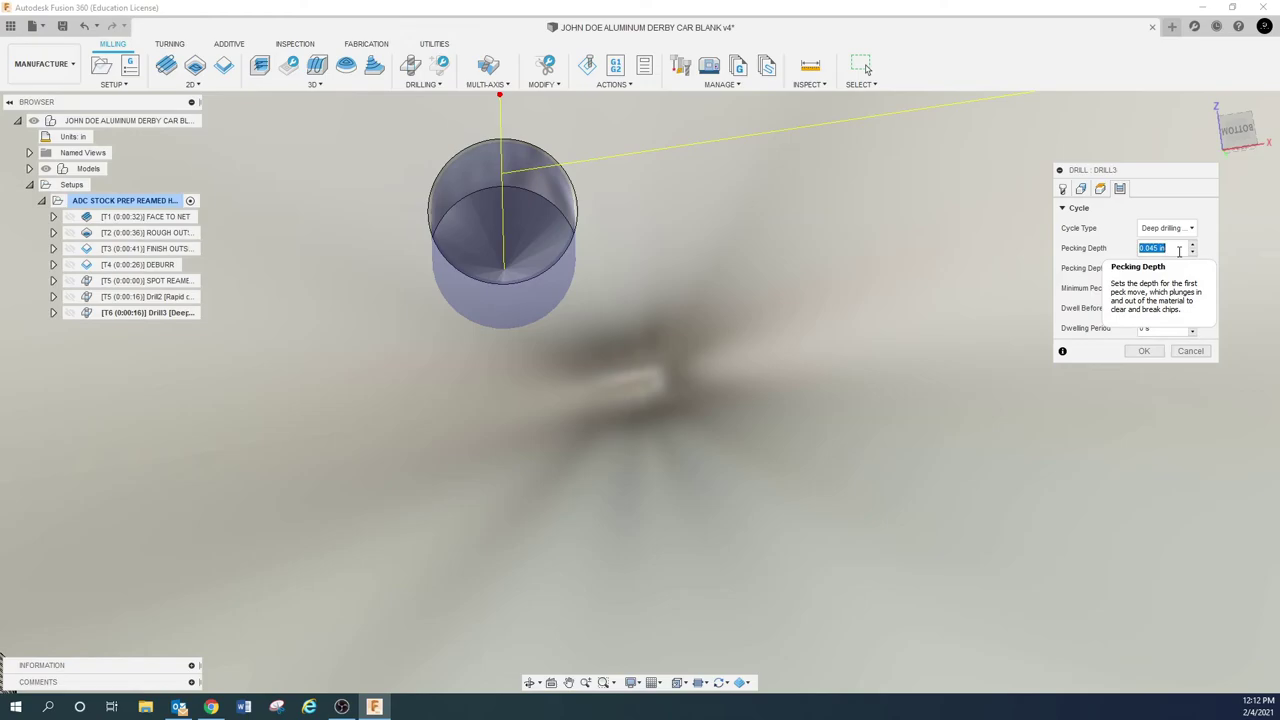
{"action": "type", "text": "180/3"}
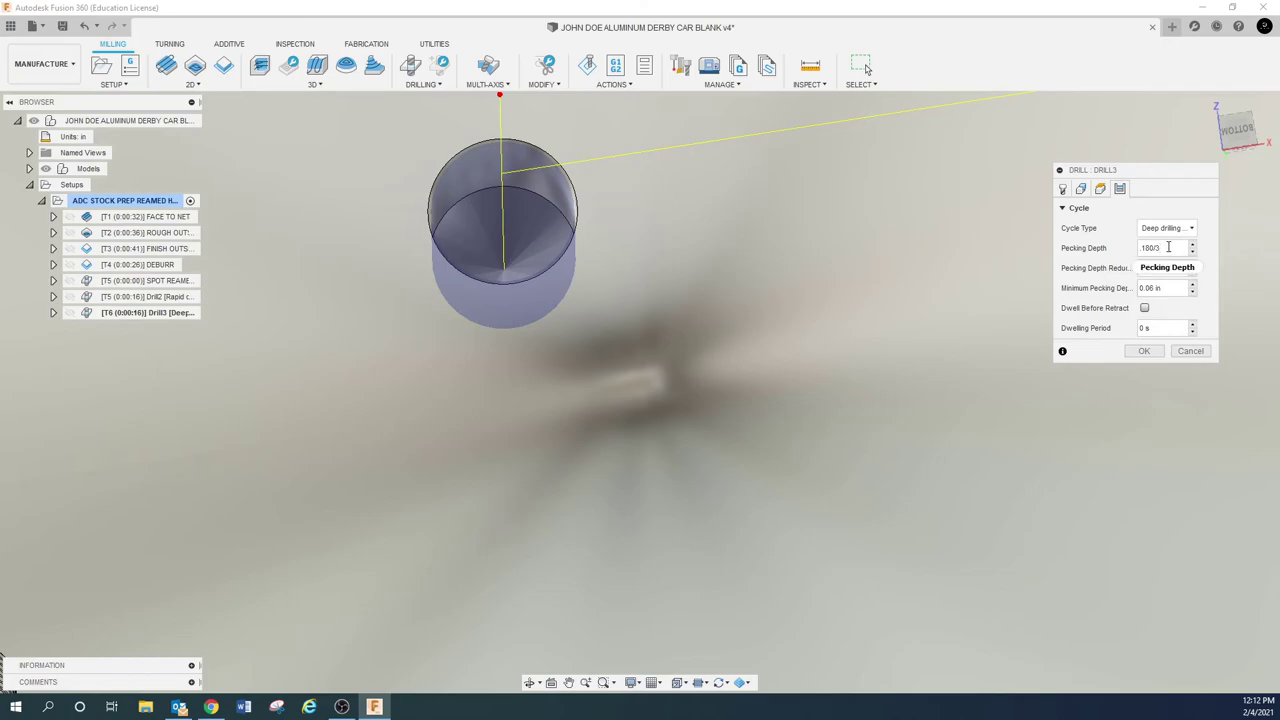
{"action": "key", "text": "Return"}
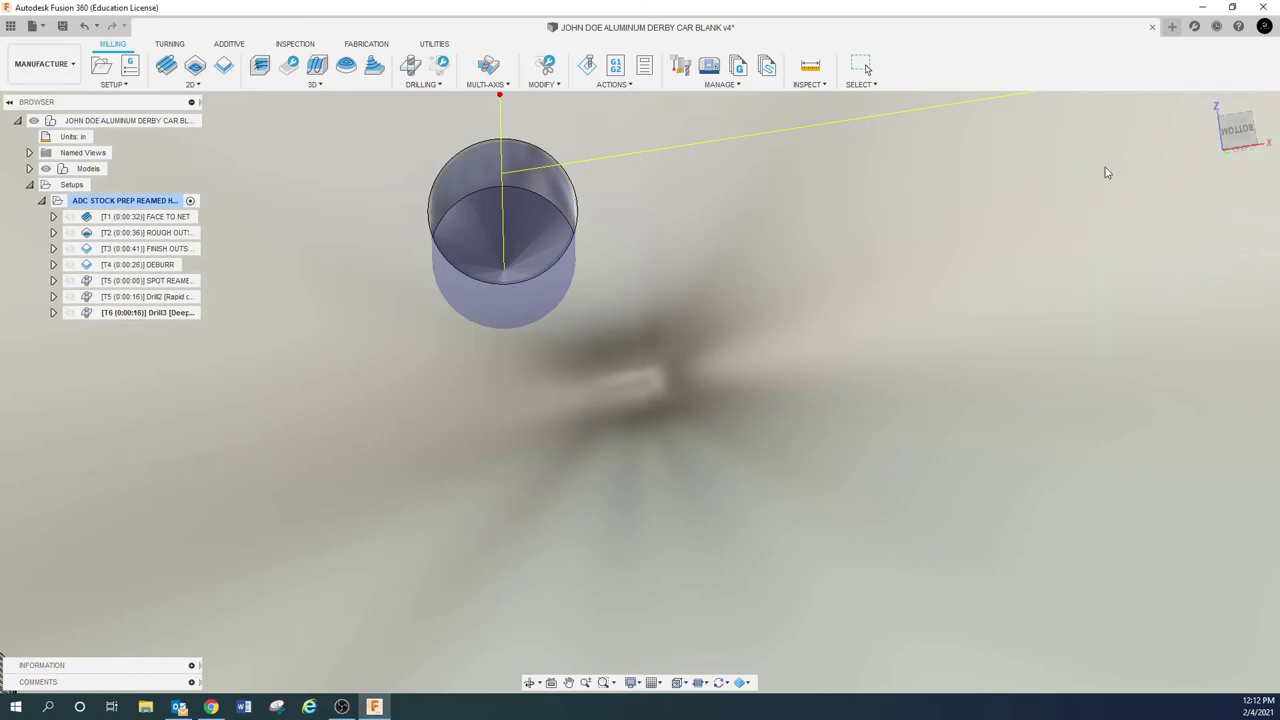
Reopen the deep drilling operation to check its pecking depth, and examine its toolpath on the blank.
{"action": "right_click", "coordinate": [137, 312]}
{"action": "left_click", "coordinate": [163, 300]}
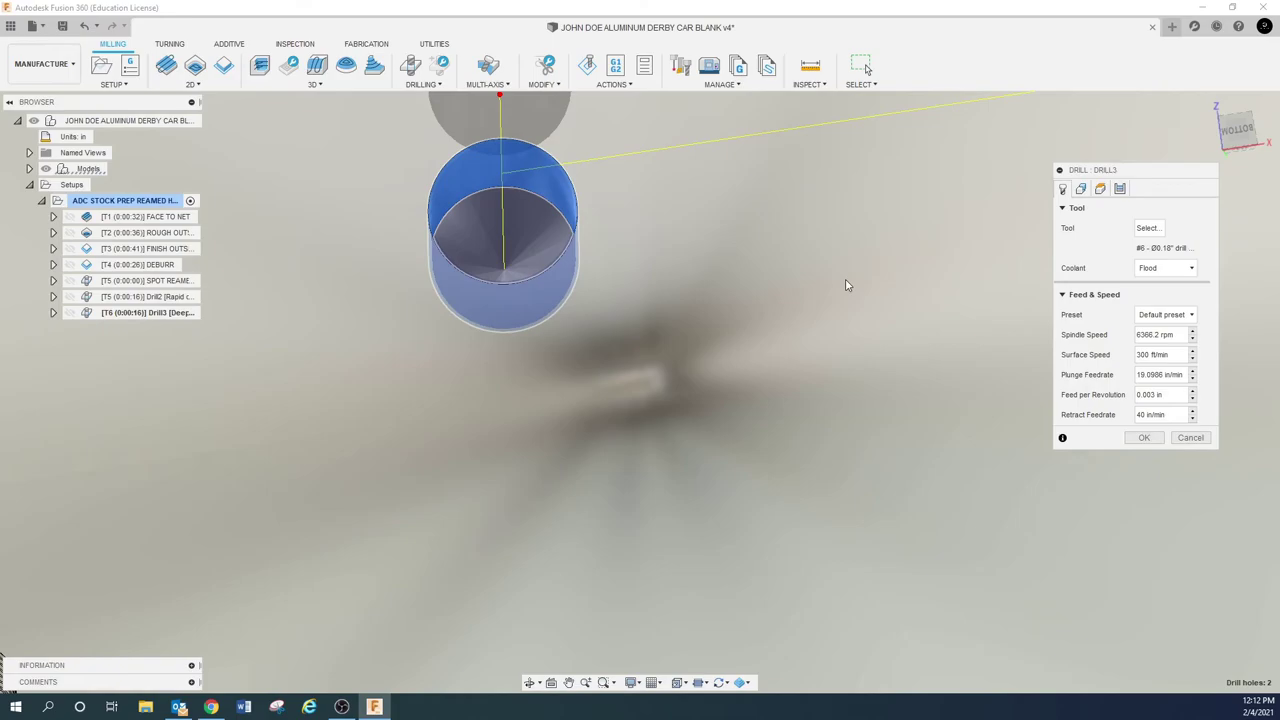
{"action": "left_click", "coordinate": [1120, 189]}
{"action": "left_click", "coordinate": [1180, 248]}
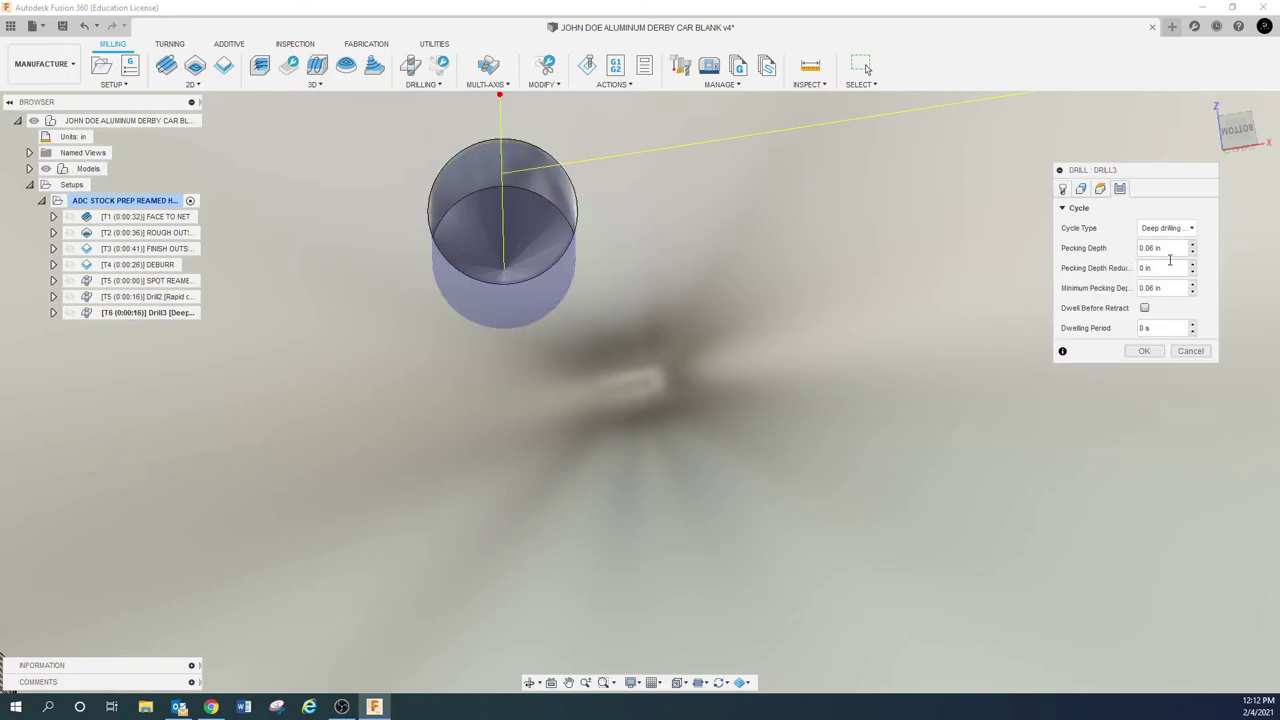
{"action": "left_click", "coordinate": [1144, 351]}
{"action": "scroll", "coordinate": [482, 428], "scroll_direction": "down", "scroll_amount": 5}
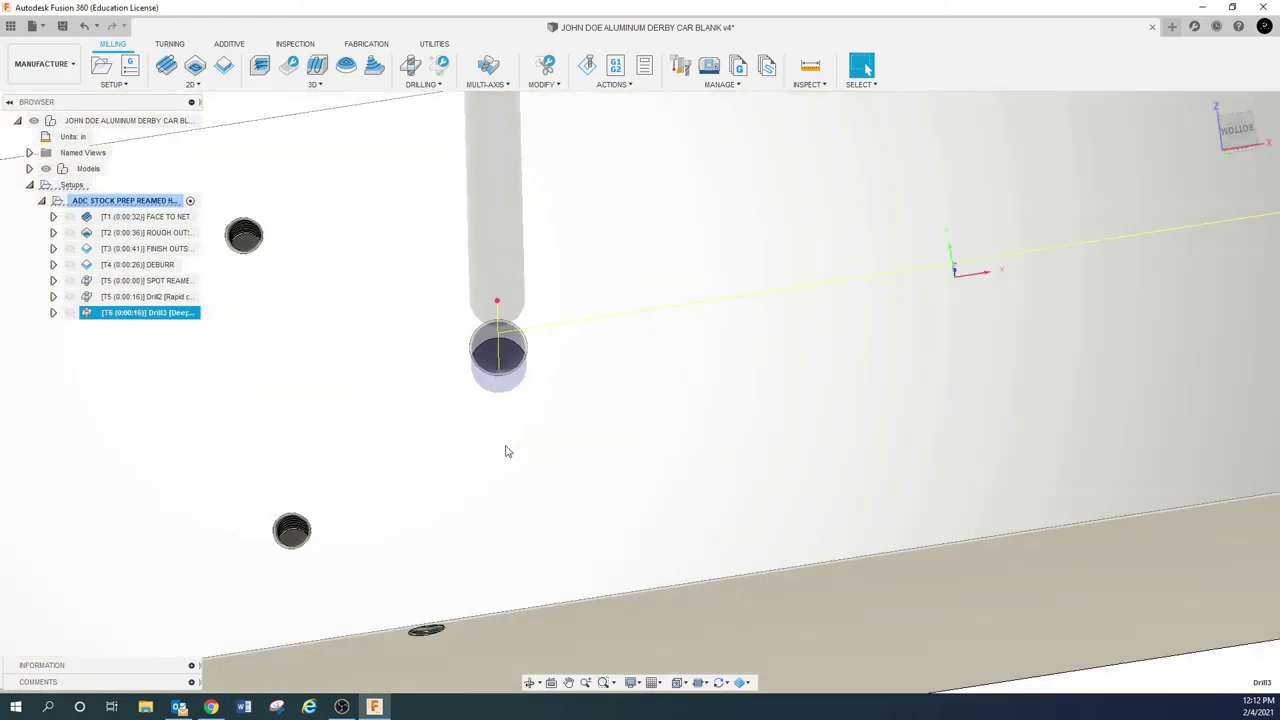
{"action": "middle_click_drag", "start_coordinate": [663, 517], "coordinate": [702, 447], "text": "shift"}
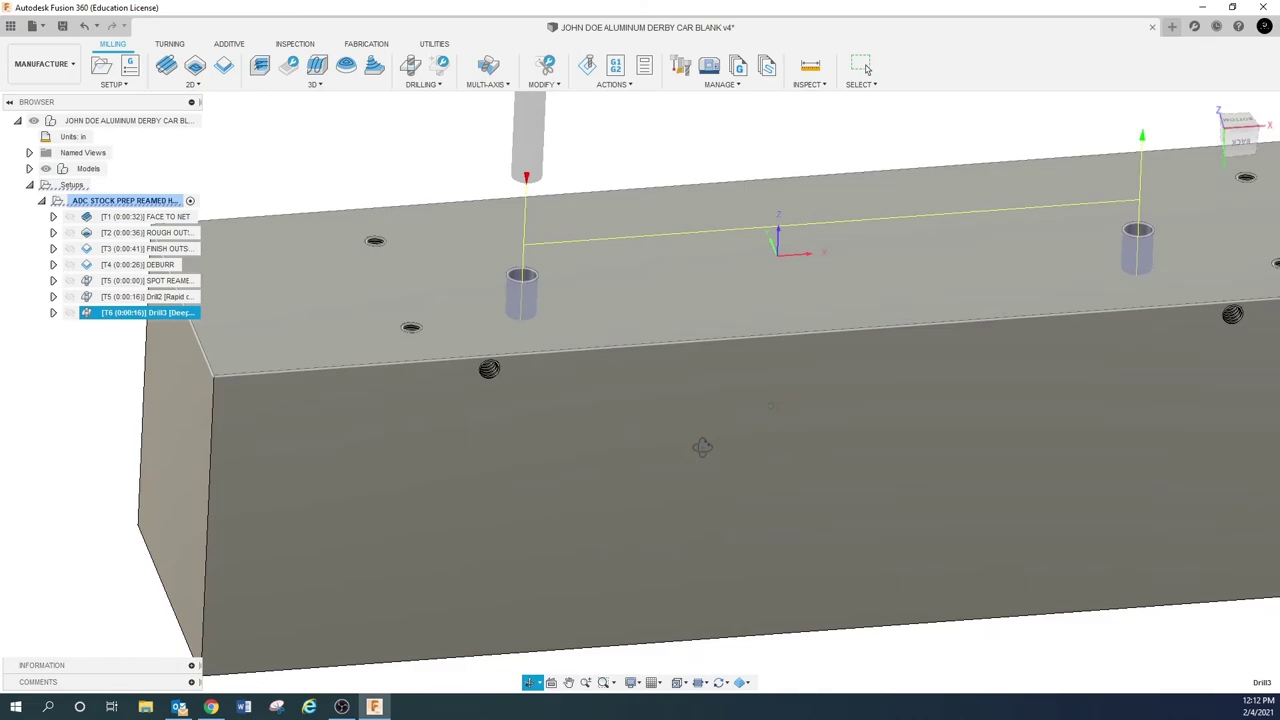
{"action": "scroll", "coordinate": [804, 420], "scroll_direction": "down", "scroll_amount": 5}
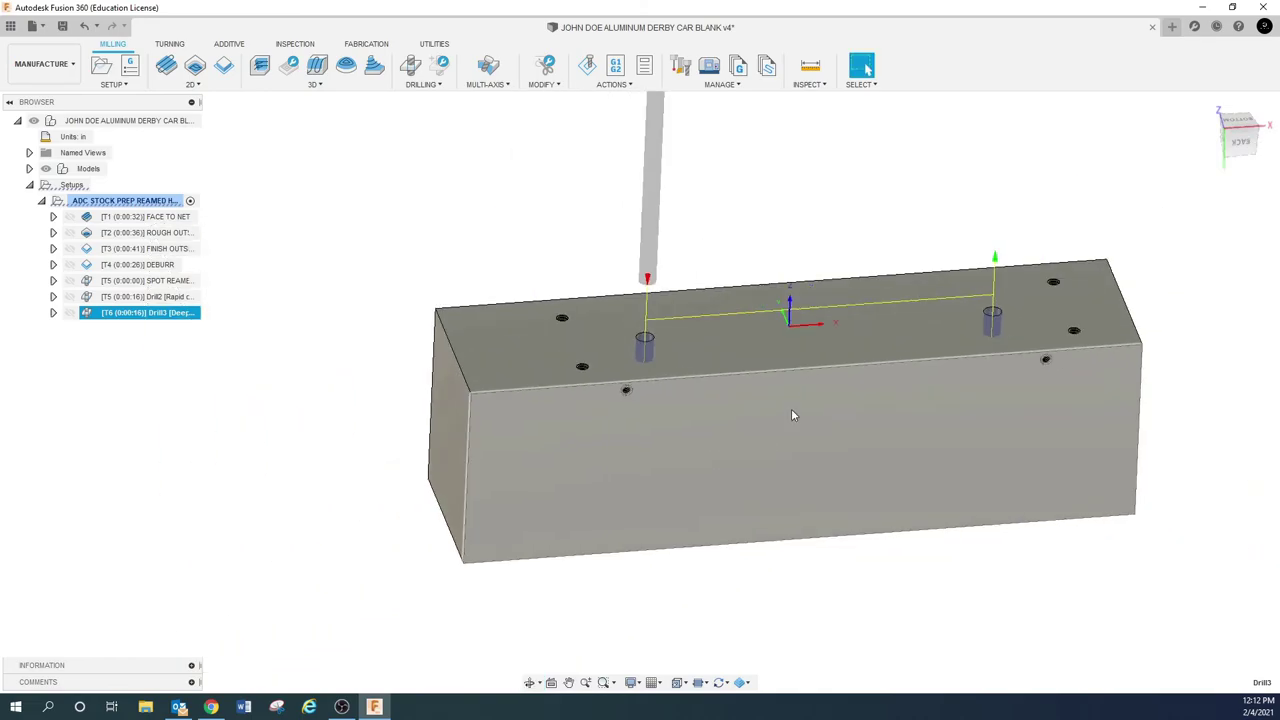
{"action": "key", "text": "Escape"}
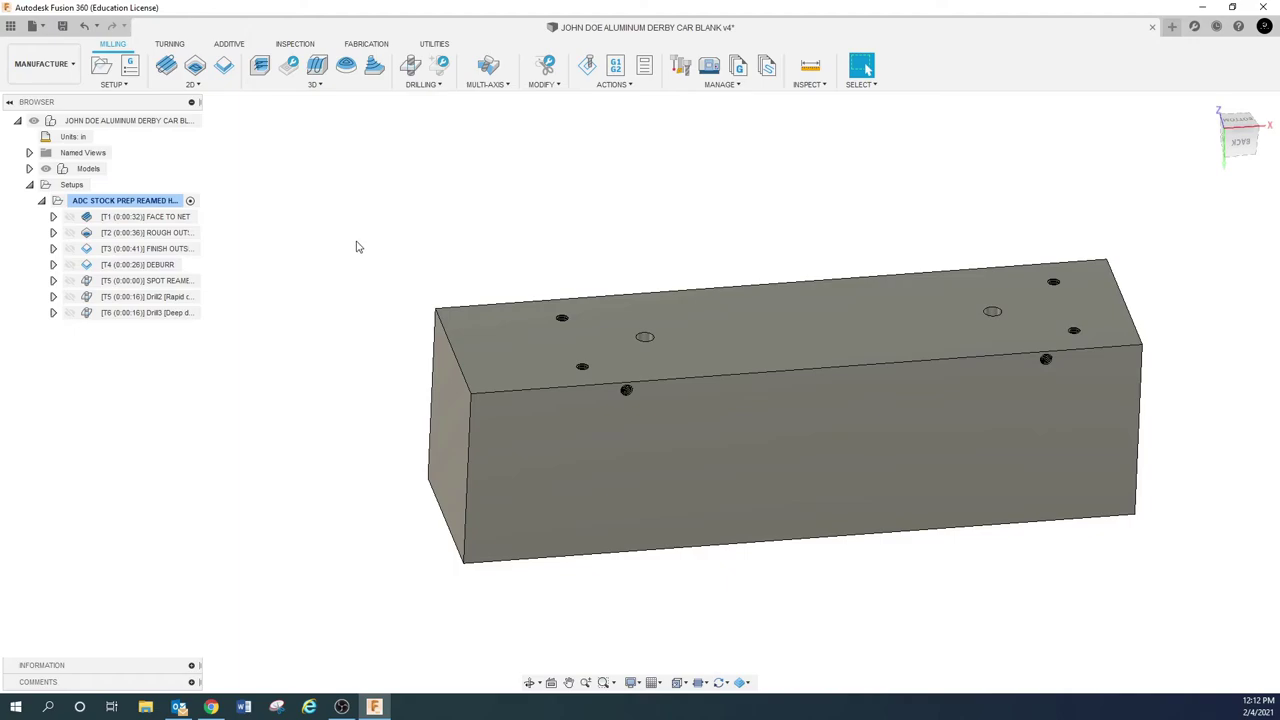
Create a derived drill operation from the reamed holes' deep drilling operation.
{"action": "right_click", "coordinate": [148, 316]}
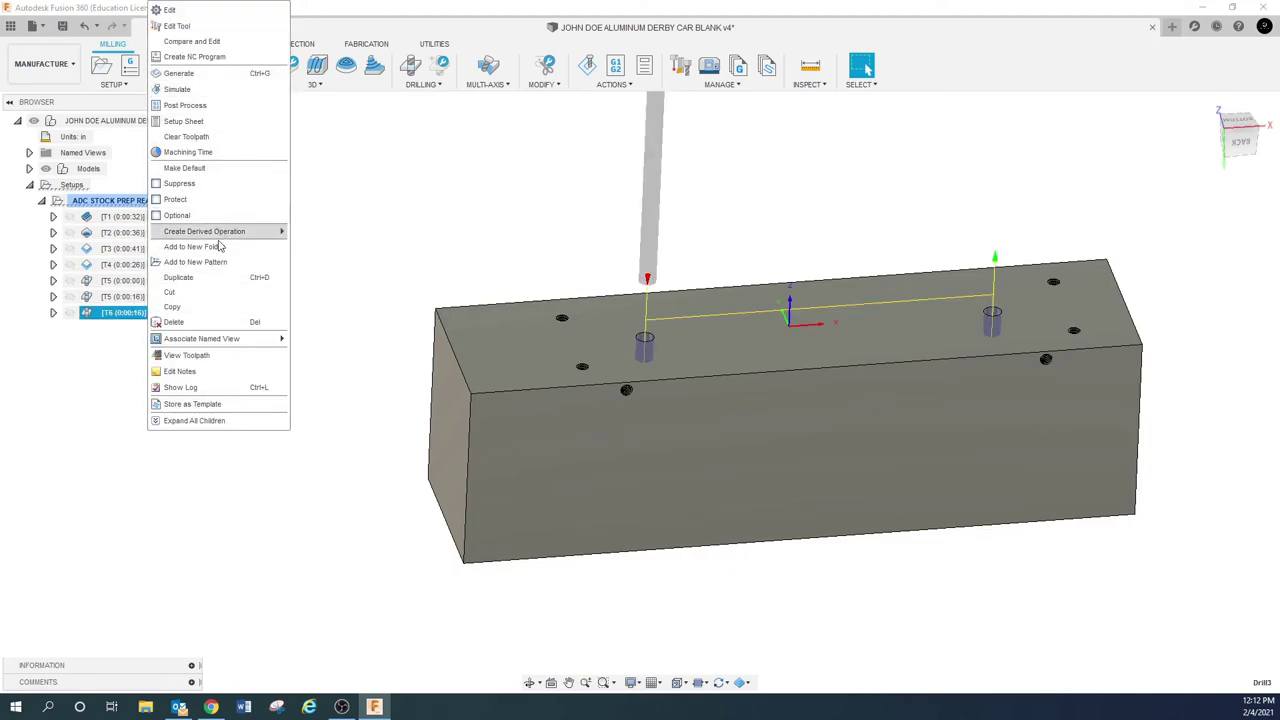
{"action": "mouse_move", "coordinate": [240, 231]}
{"action": "mouse_move", "coordinate": [323, 234]}
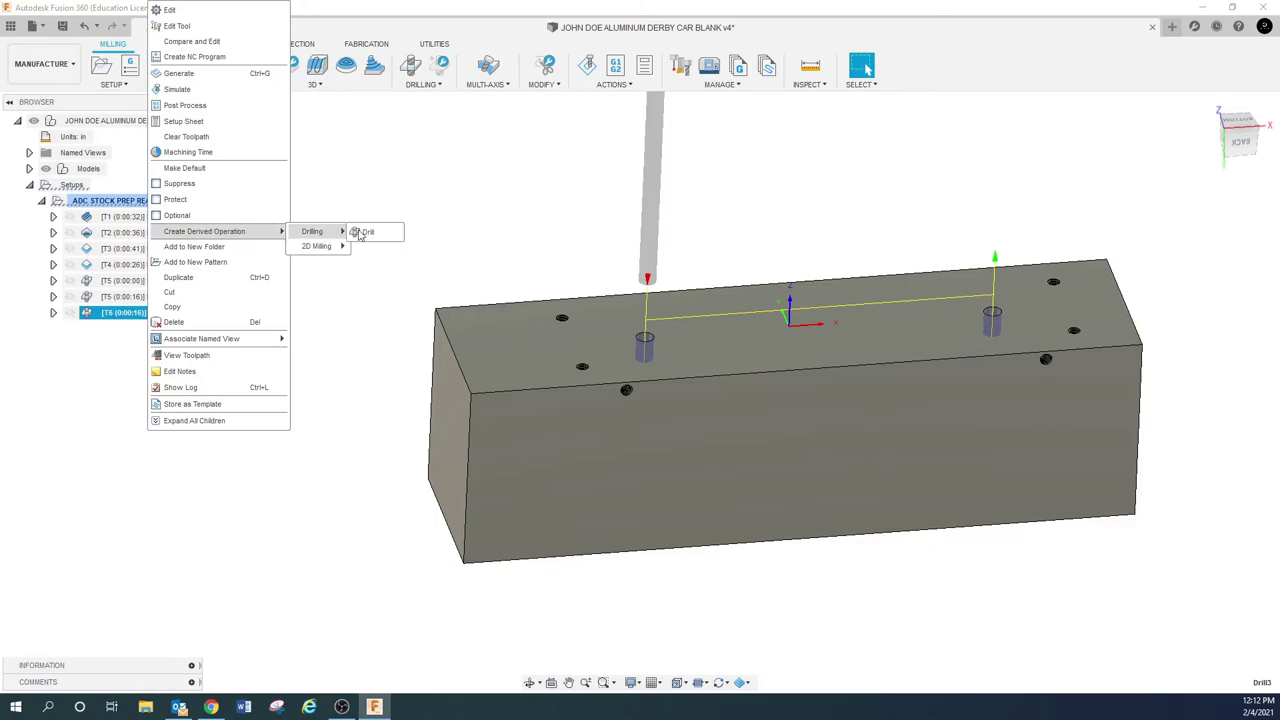
{"action": "left_click", "coordinate": [370, 233]}
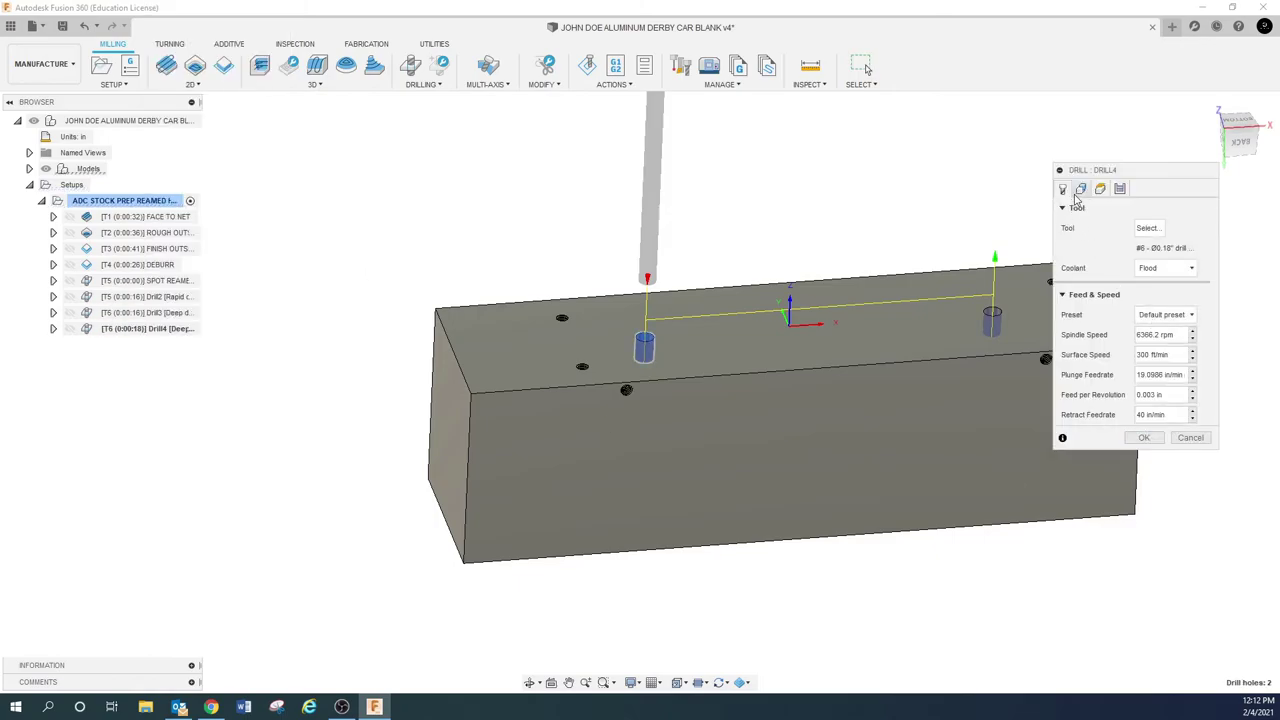
Add a new reamer to the document's tool library for the derived operation and describe it as .1885 REAM.
{"action": "left_click", "coordinate": [1147, 228]}
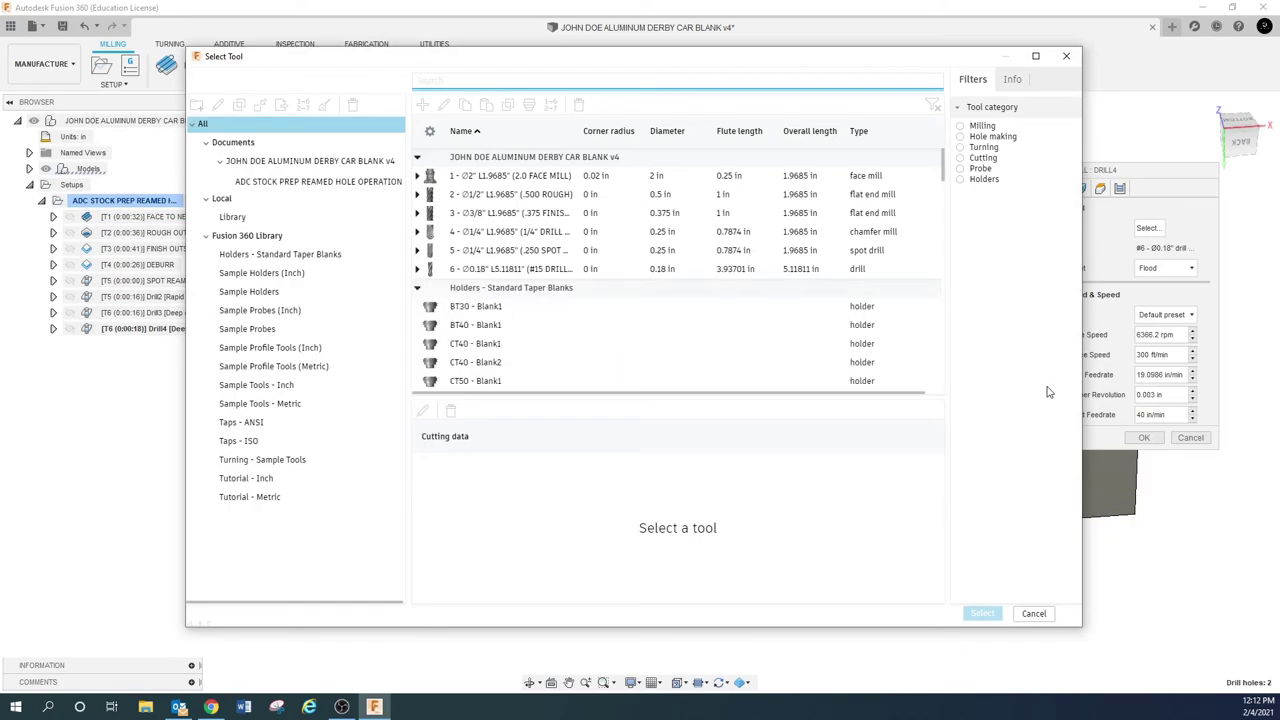
{"action": "left_click", "coordinate": [340, 161]}
{"action": "left_click", "coordinate": [421, 105]}
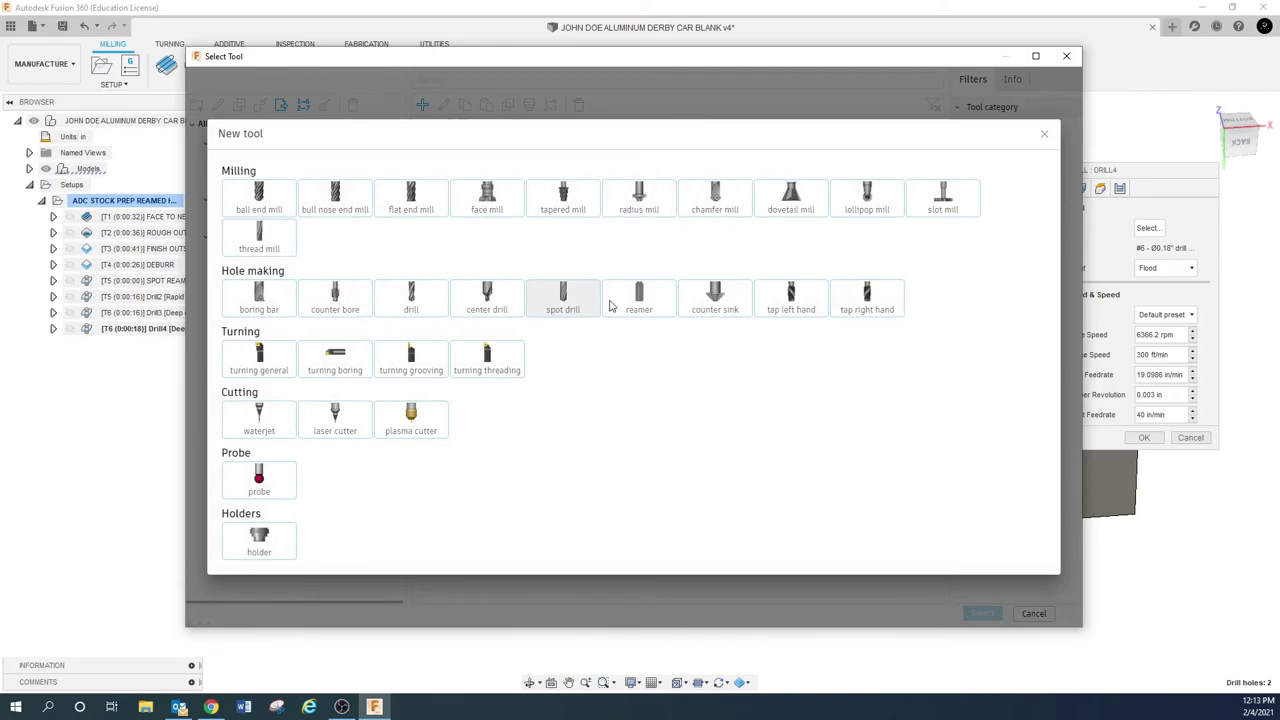
{"action": "left_click", "coordinate": [645, 300]}
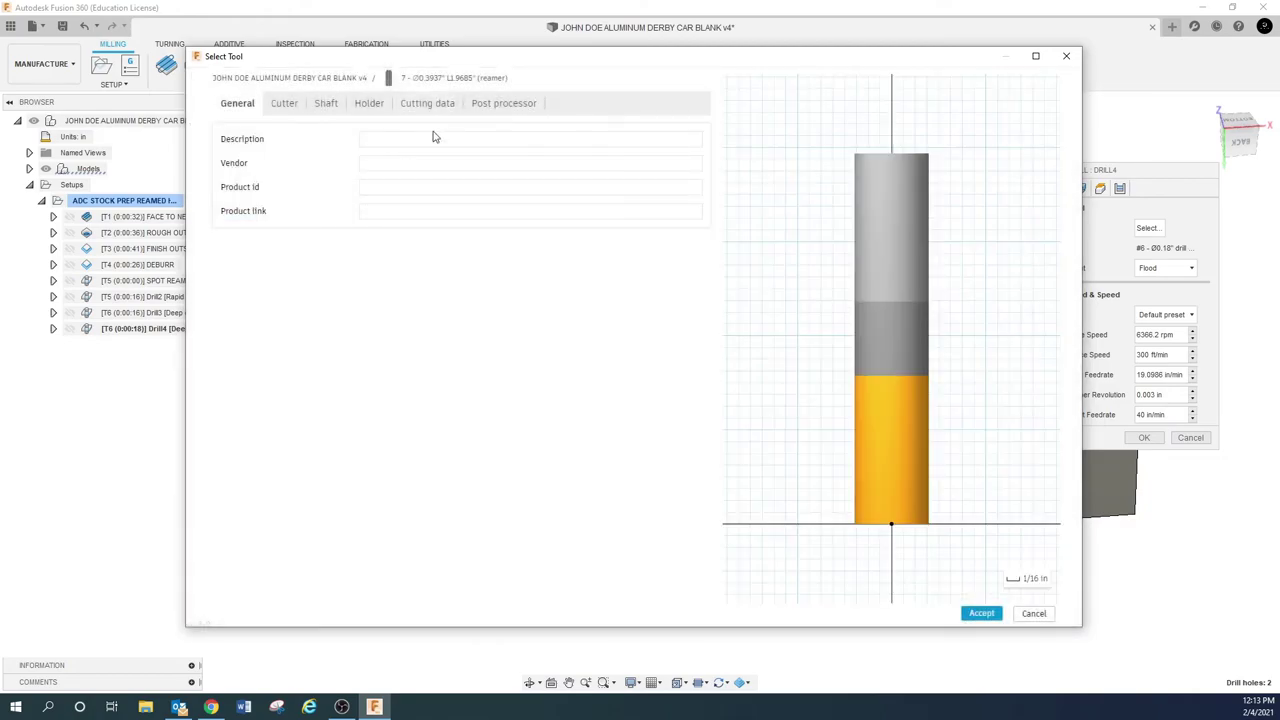
{"action": "left_click", "coordinate": [437, 137]}
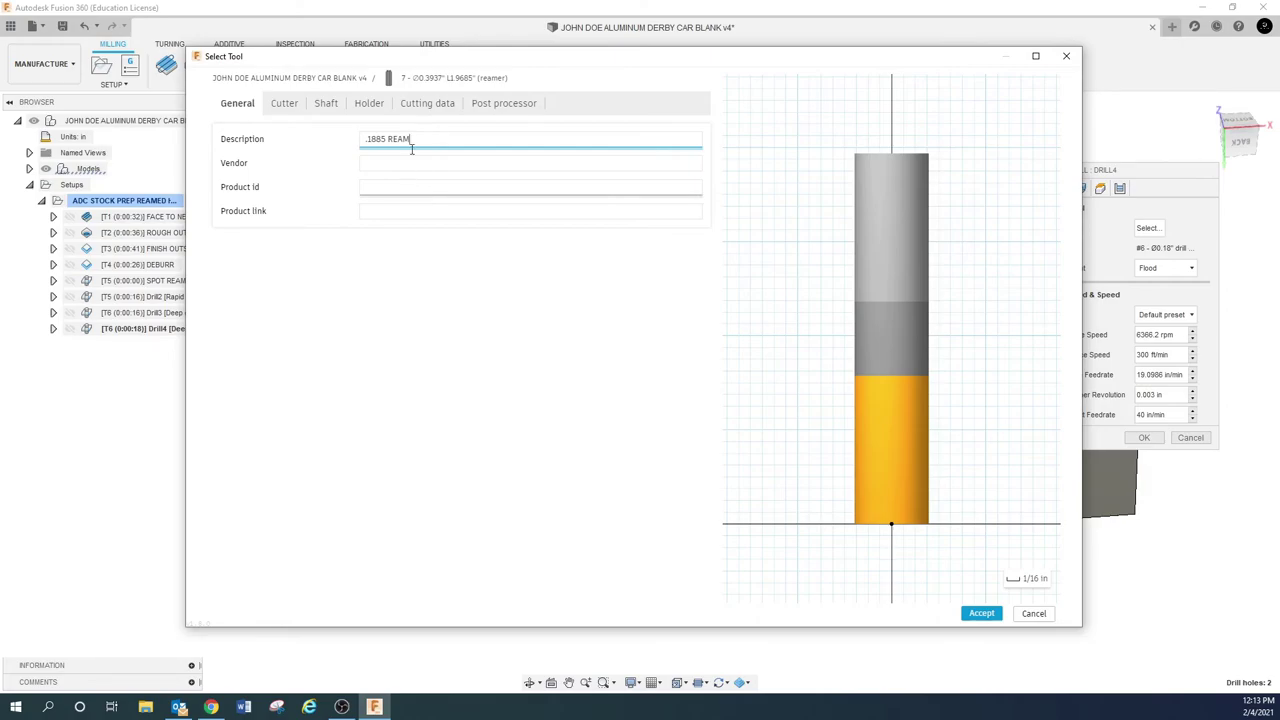
Give the new reamer 6 flutes and a cutter diameter of .1885 in.
{"action": "left_click", "coordinate": [284, 103]}
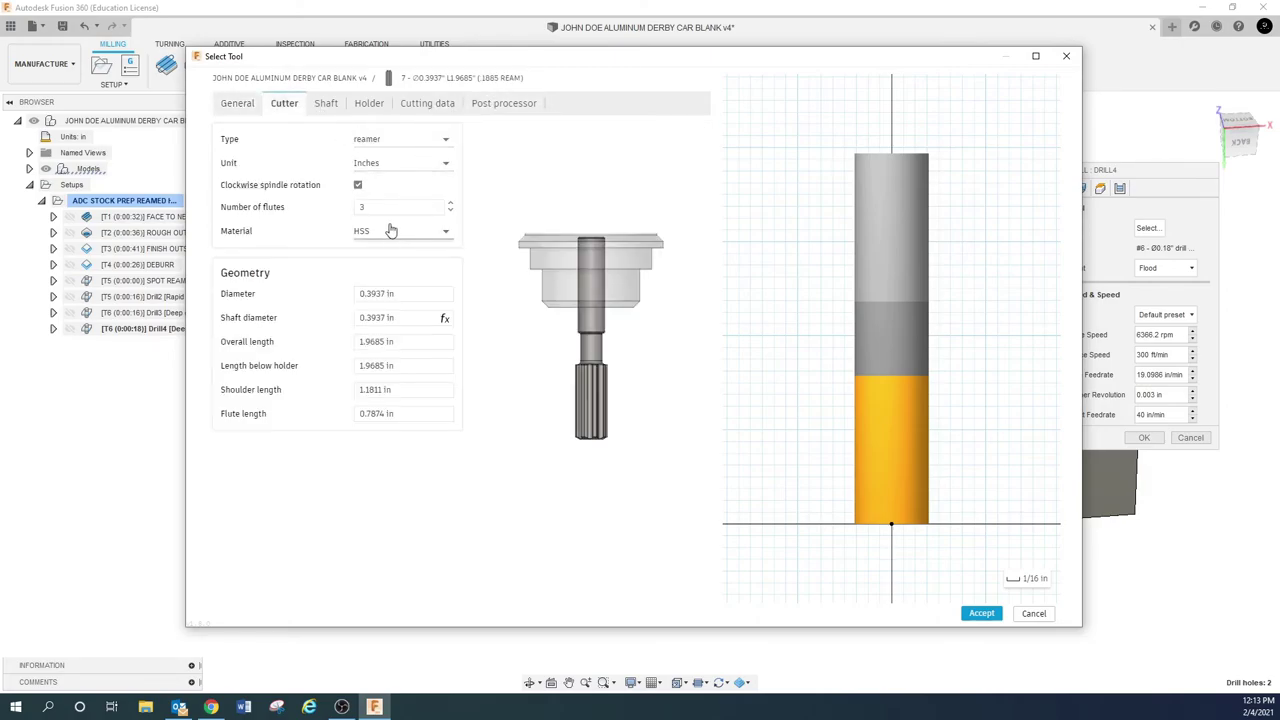
{"action": "left_click", "coordinate": [390, 207]}
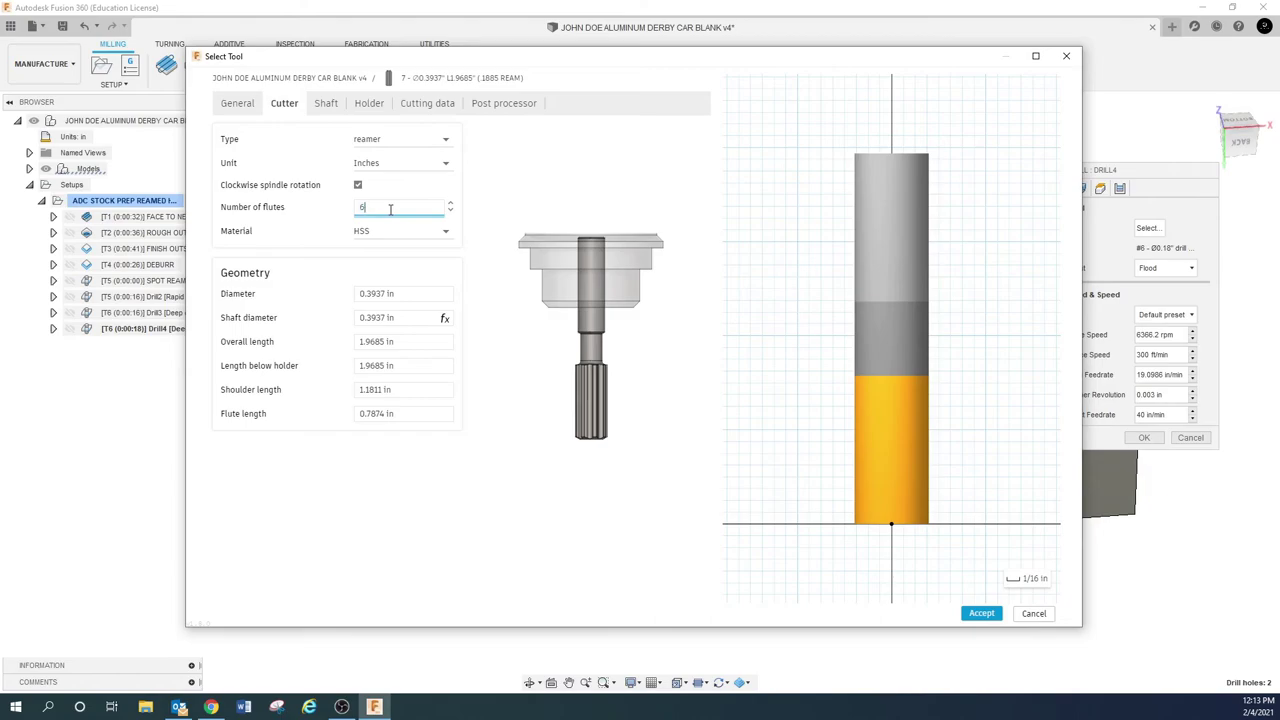
{"action": "left_click", "coordinate": [408, 294]}
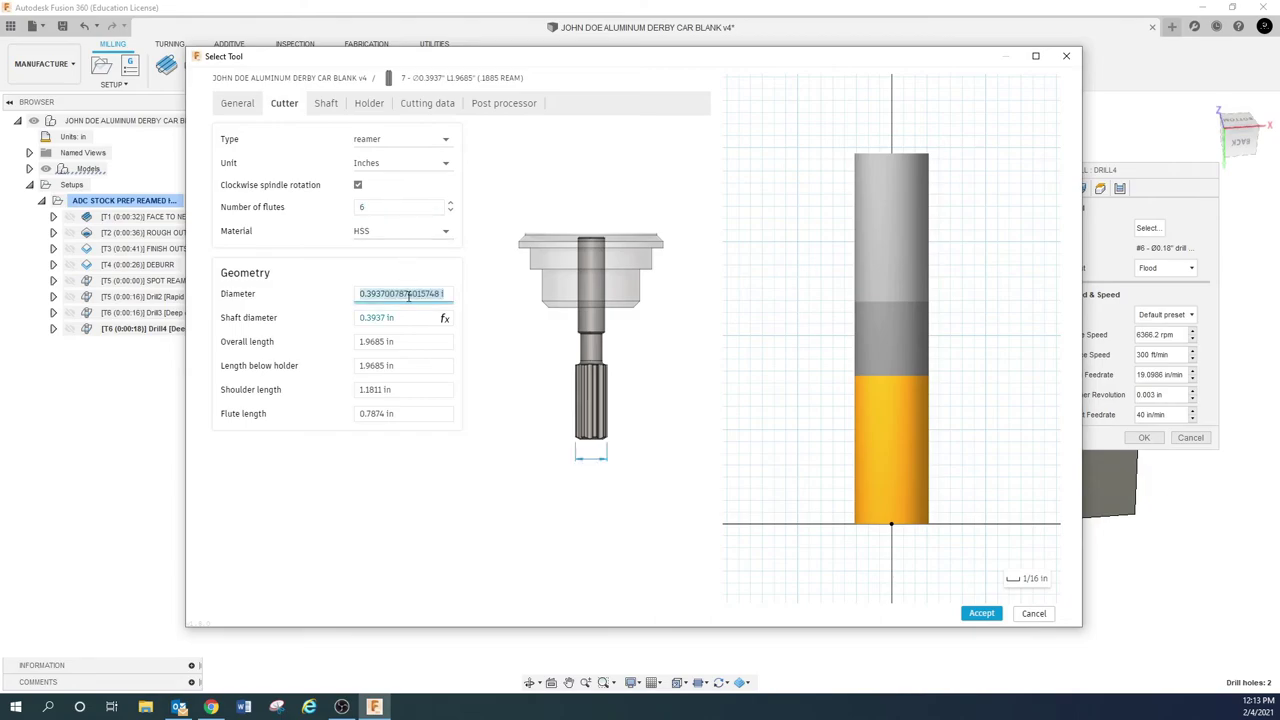
{"action": "key", "text": "BackSpace"}
{"action": "key", "text": "BackSpace"}
{"action": "key", "text": "BackSpace"}
{"action": "key", "text": "BackSpace"}
{"action": "key", "text": "BackSpace"}
{"action": "key", "text": "BackSpace"}
{"action": "key", "text": "BackSpace"}
{"action": "key", "text": "BackSpace"}
{"action": "key", "text": "BackSpace"}
{"action": "key", "text": "BackSpace"}
{"action": "key", "text": "BackSpace"}
{"action": "key", "text": "BackSpace"}
{"action": "key", "text": "BackSpace"}
{"action": "key", "text": "BackSpace"}
{"action": "key", "text": "BackSpace"}
{"action": "key", "text": "BackSpace"}
{"action": "key", "text": "BackSpace"}
{"action": "key", "text": "BackSpace"}
{"action": "key", "text": "BackSpace"}
{"action": "key", "text": "BackSpace"}
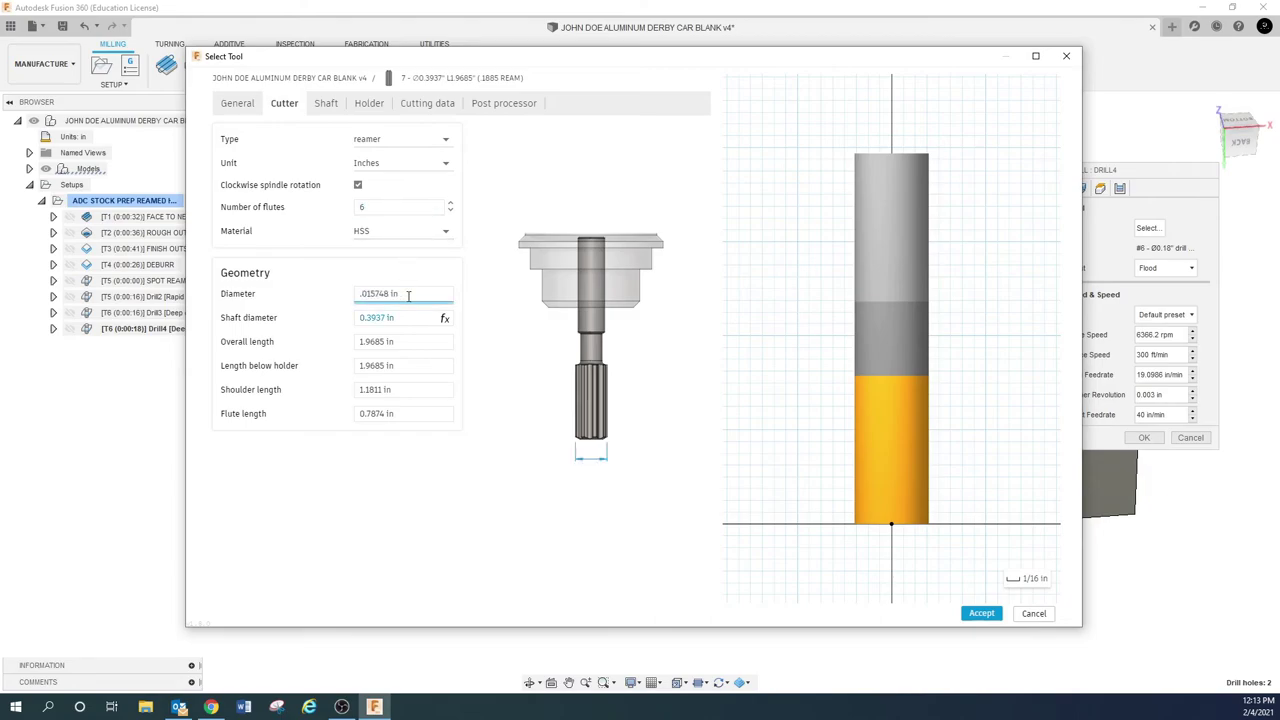
{"action": "type", "text": ".1885"}
{"action": "left_click", "coordinate": [408, 389]}
{"action": "left_click", "coordinate": [416, 413]}
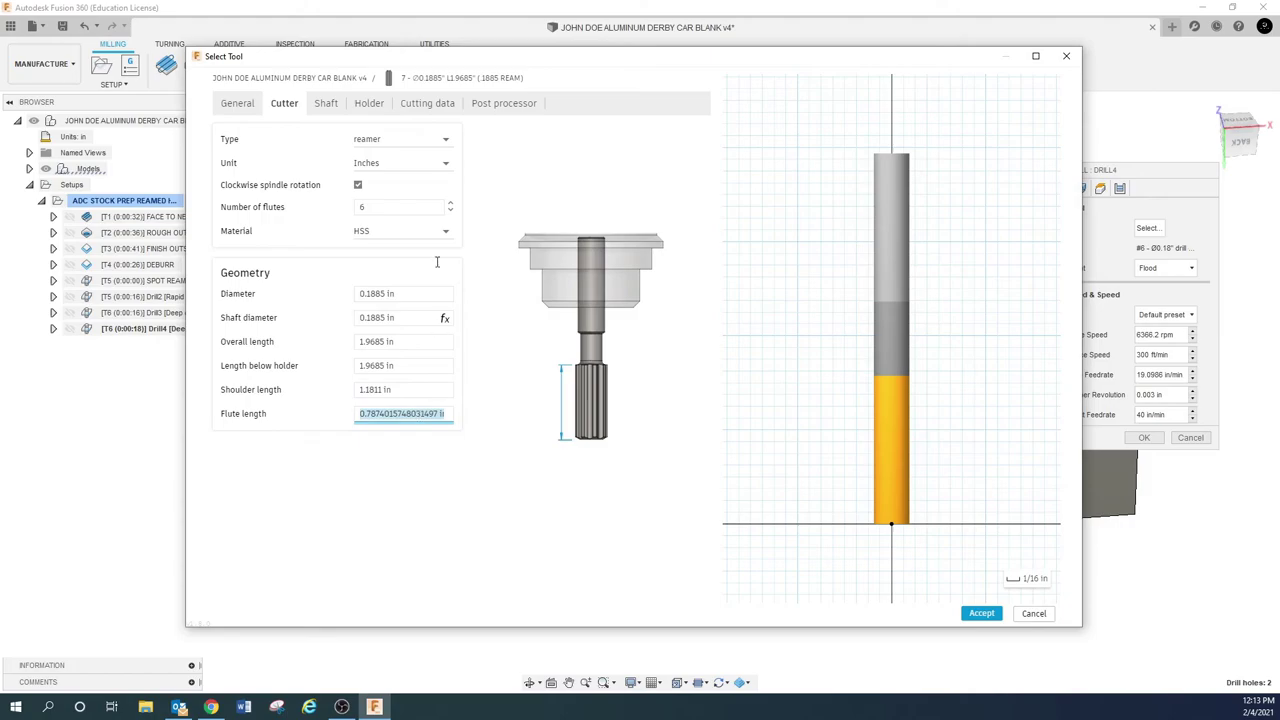
Set the new reamer's surface speed to 60 ft/min in its default cutting data preset.
{"action": "left_click", "coordinate": [327, 103]}
{"action": "left_click", "coordinate": [368, 103]}
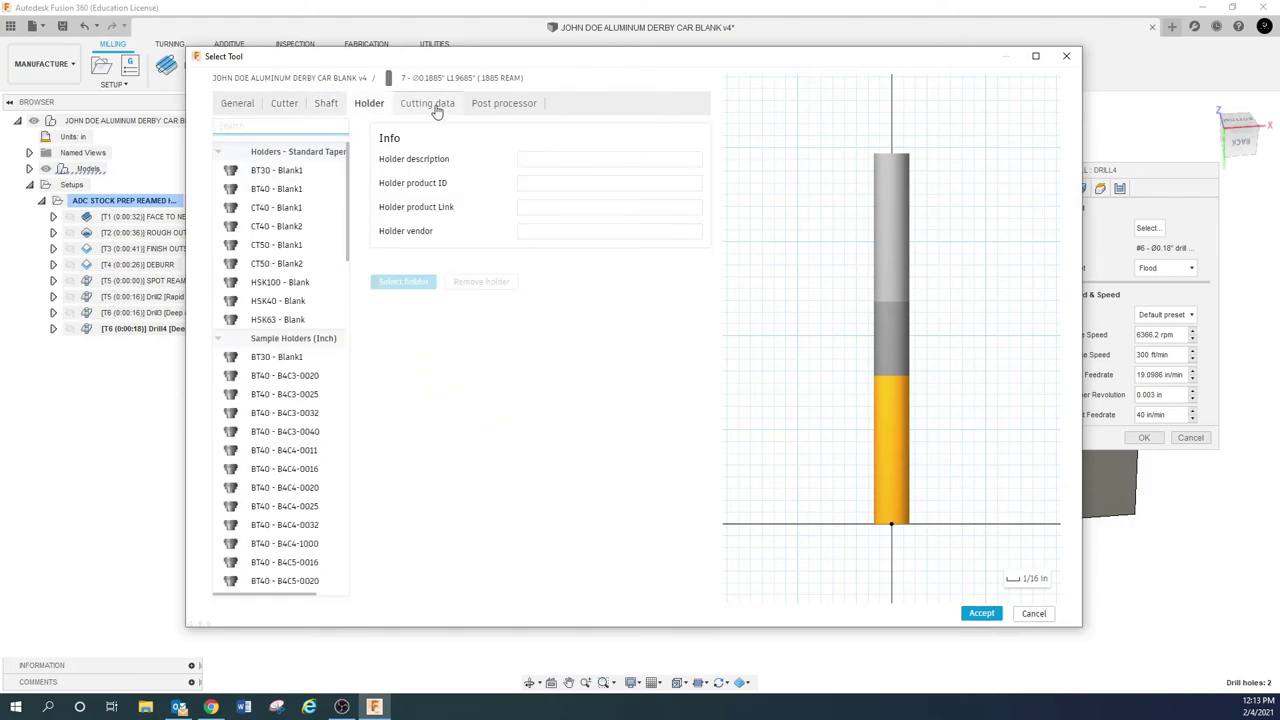
{"action": "left_click", "coordinate": [436, 111]}
{"action": "left_click", "coordinate": [624, 183]}
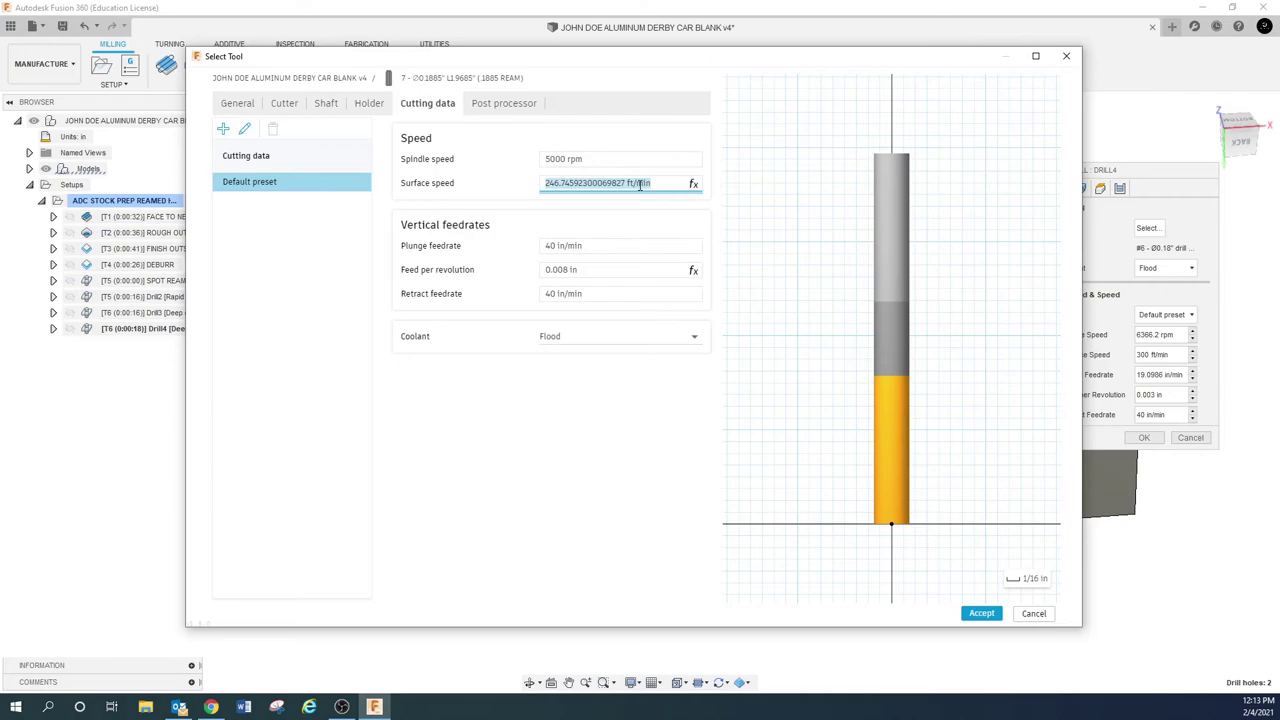
{"action": "type", "text": "60"}
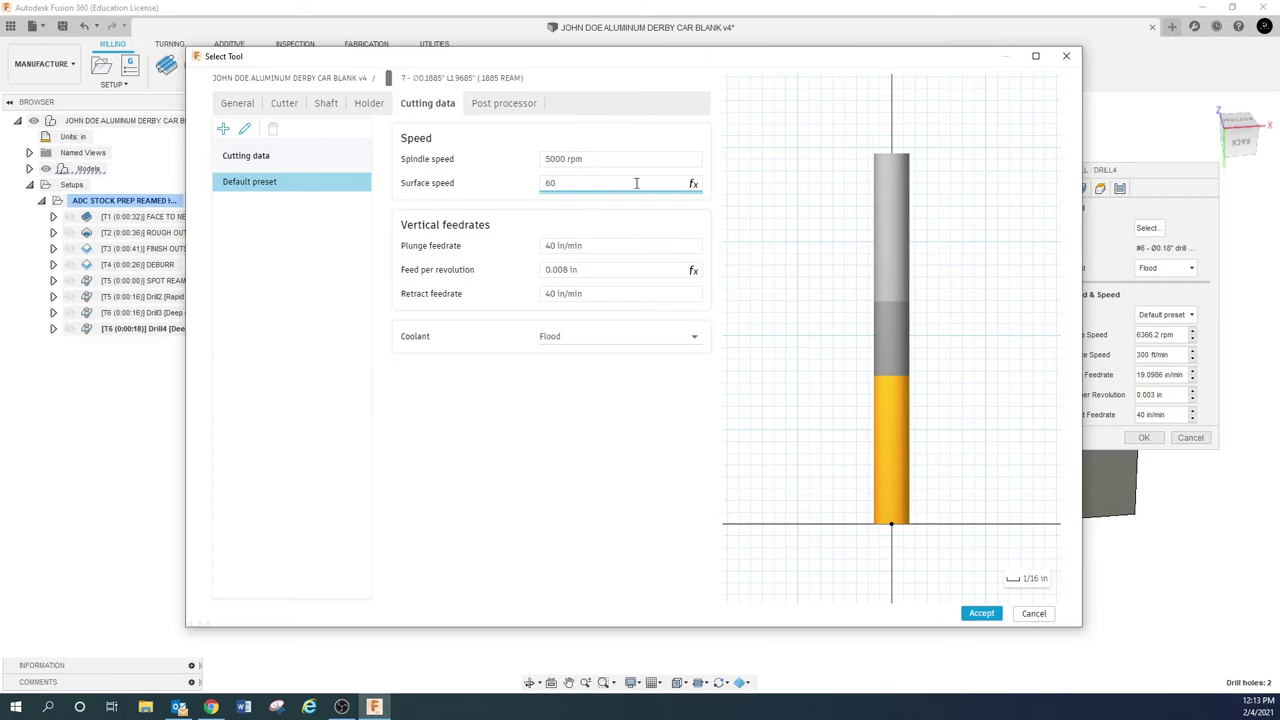
{"action": "left_click", "coordinate": [628, 158]}
Set the reamer's feed per revolution to .01 in.
{"action": "left_click", "coordinate": [608, 245]}
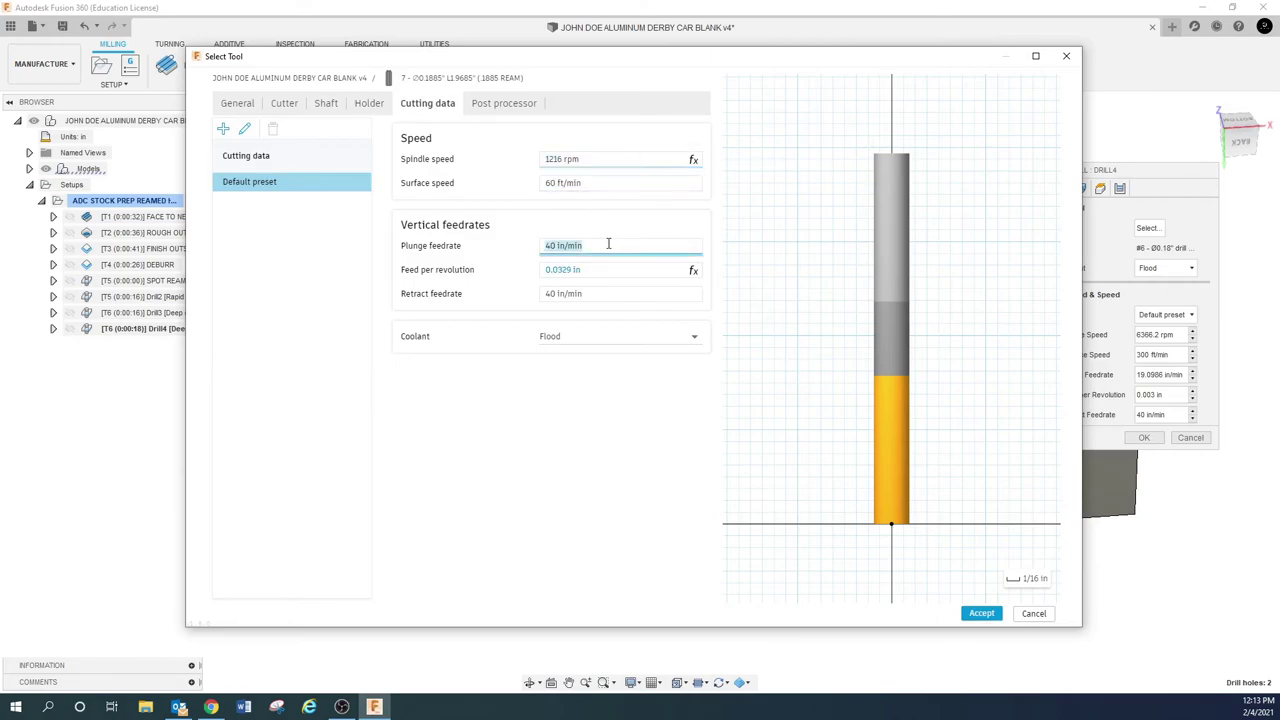
{"action": "left_click", "coordinate": [605, 271]}
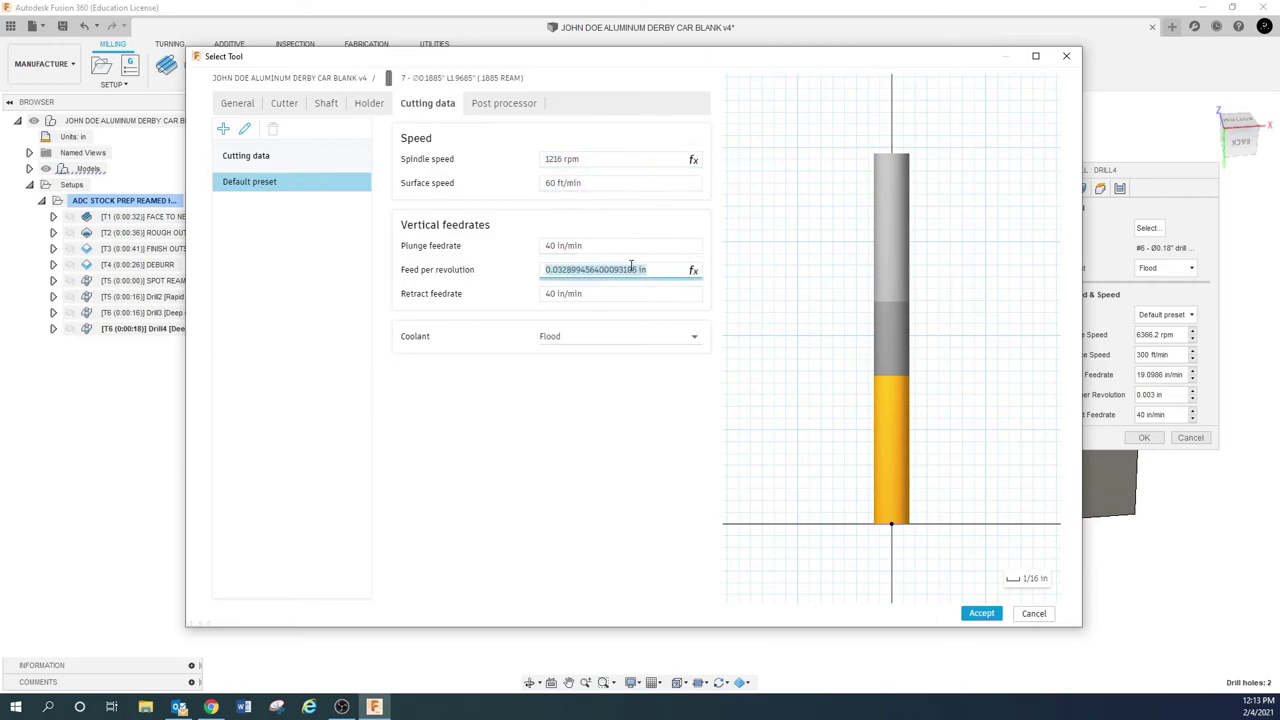
{"action": "type", "text": ".0"}
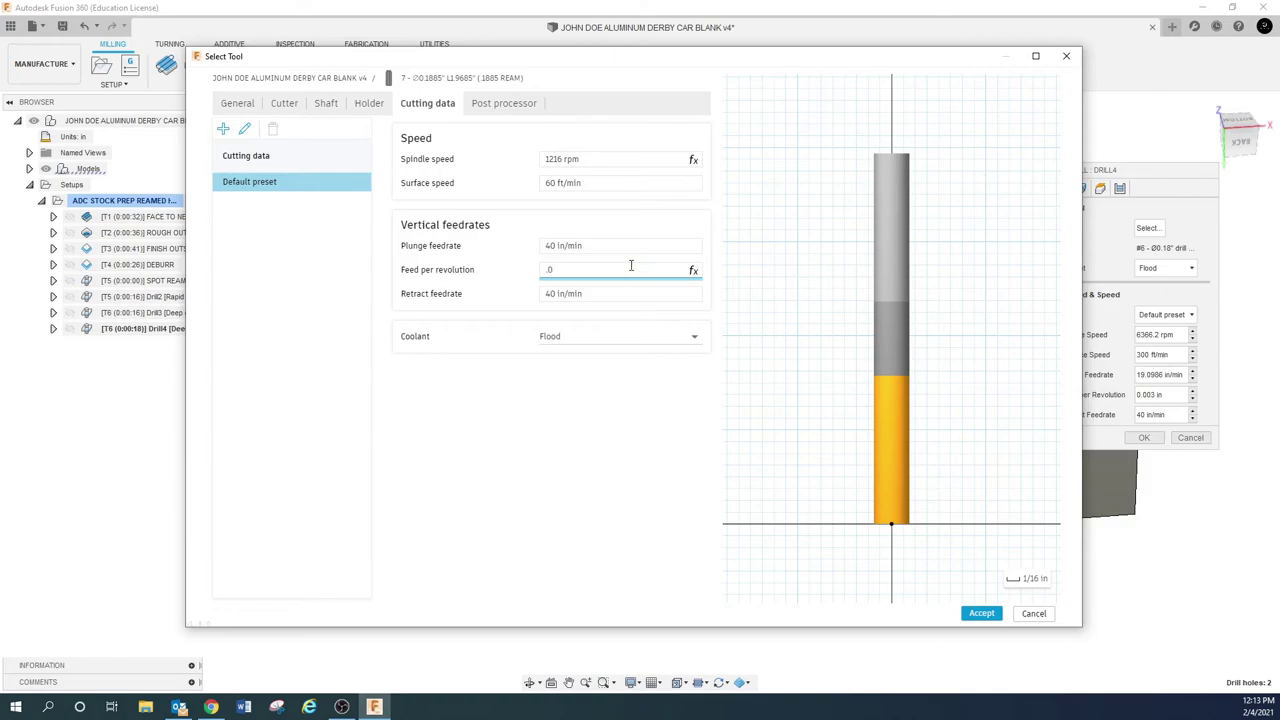
{"action": "type", "text": "1"}
{"action": "left_click", "coordinate": [584, 292]}
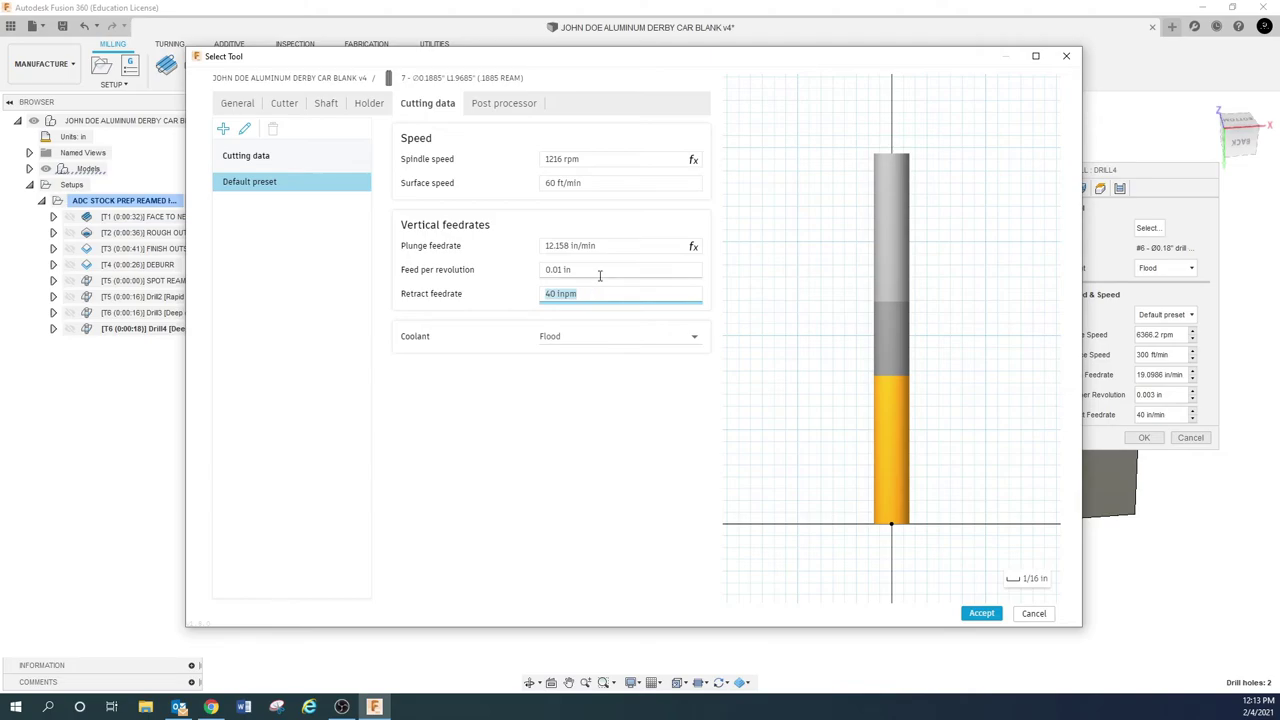
{"action": "left_click", "coordinate": [600, 271]}
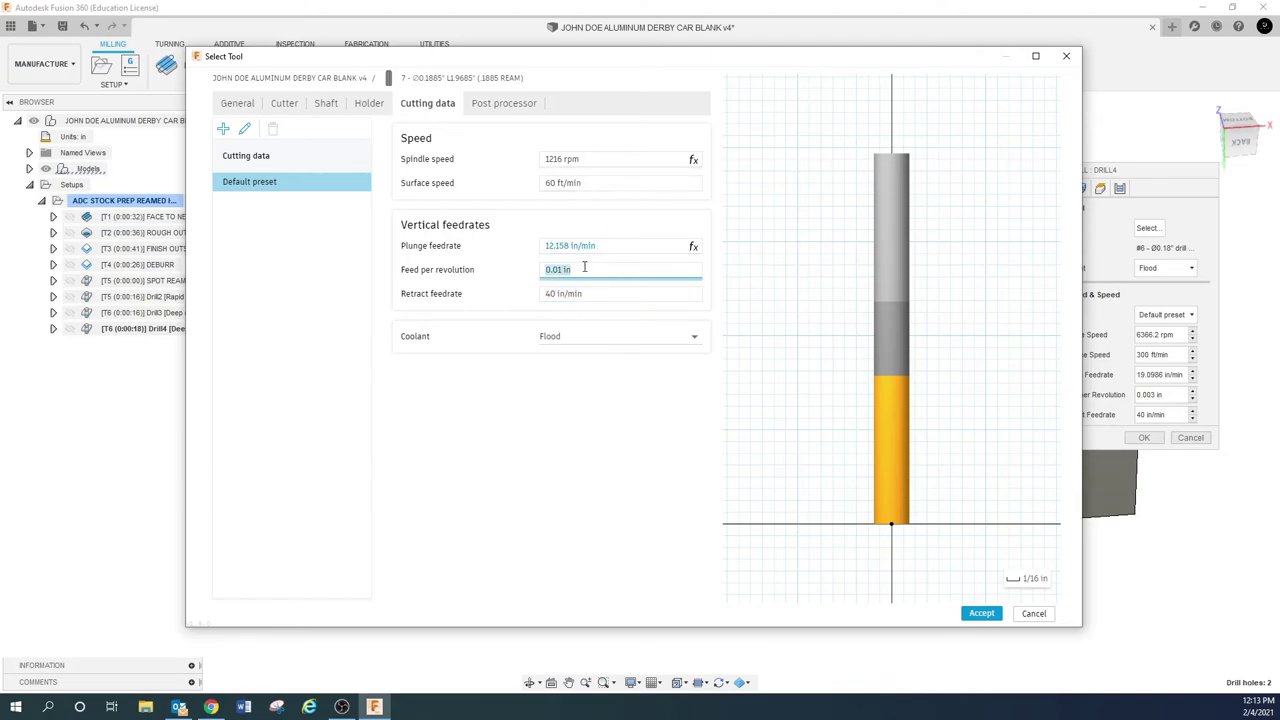
Check the reamer's tool number and .1885 REAM comment for post processing, accept the tool and select it for the derived drill operation.
{"action": "left_click", "coordinate": [504, 103]}
{"action": "left_click", "coordinate": [393, 235]}
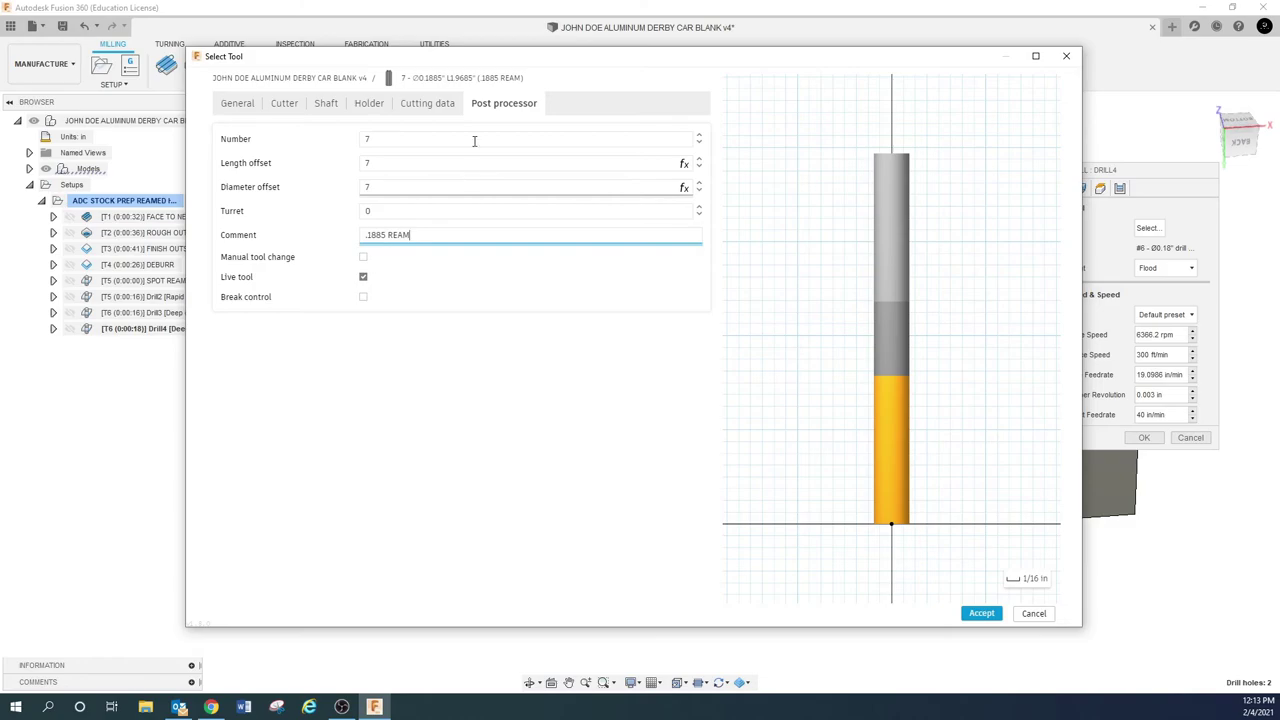
{"action": "left_click", "coordinate": [980, 614]}
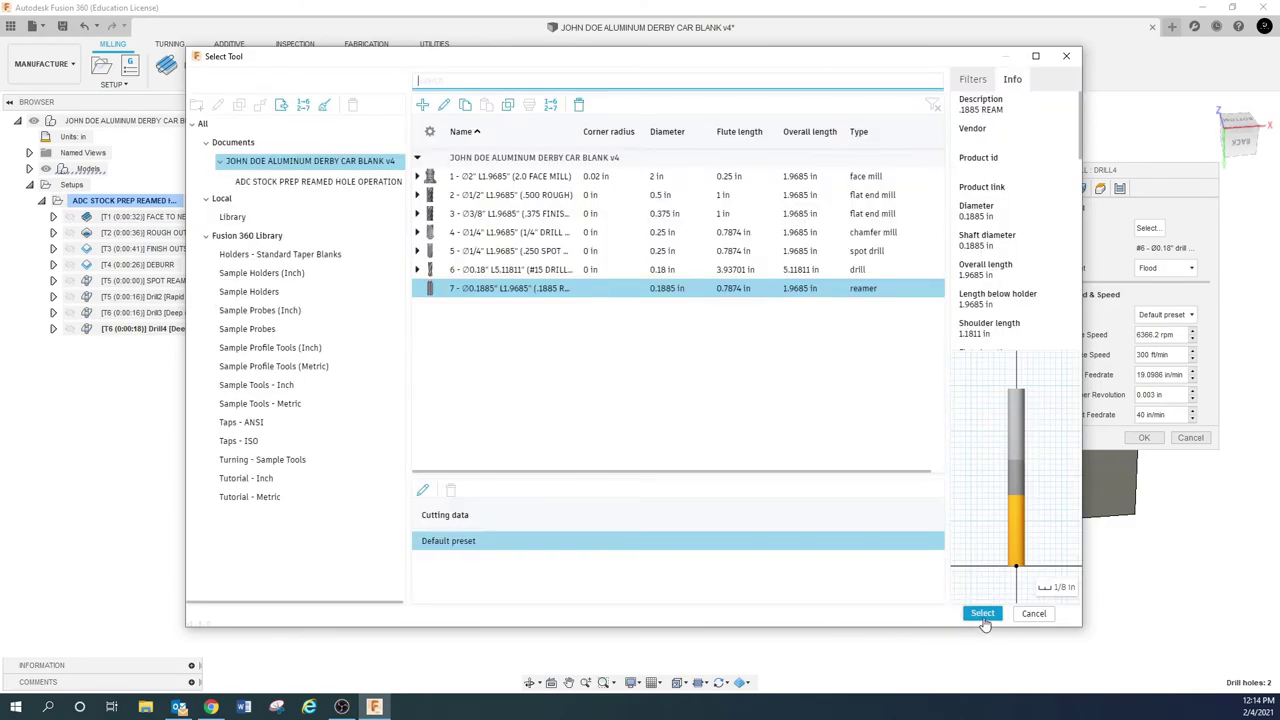
{"action": "left_click", "coordinate": [983, 614]}
Turn off drill tip through bottom for the reaming operation and offset its bottom height .02 in from the hole bottom.
{"action": "left_click", "coordinate": [1082, 189]}
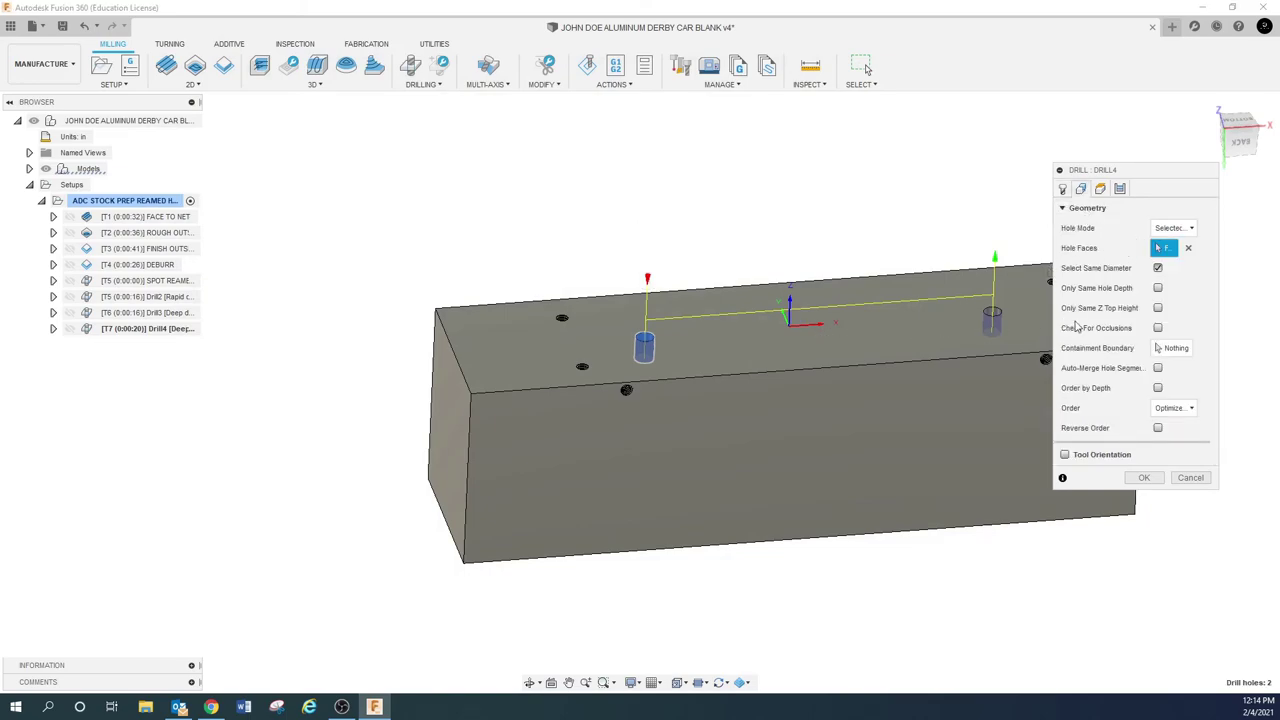
{"action": "left_click", "coordinate": [1100, 189]}
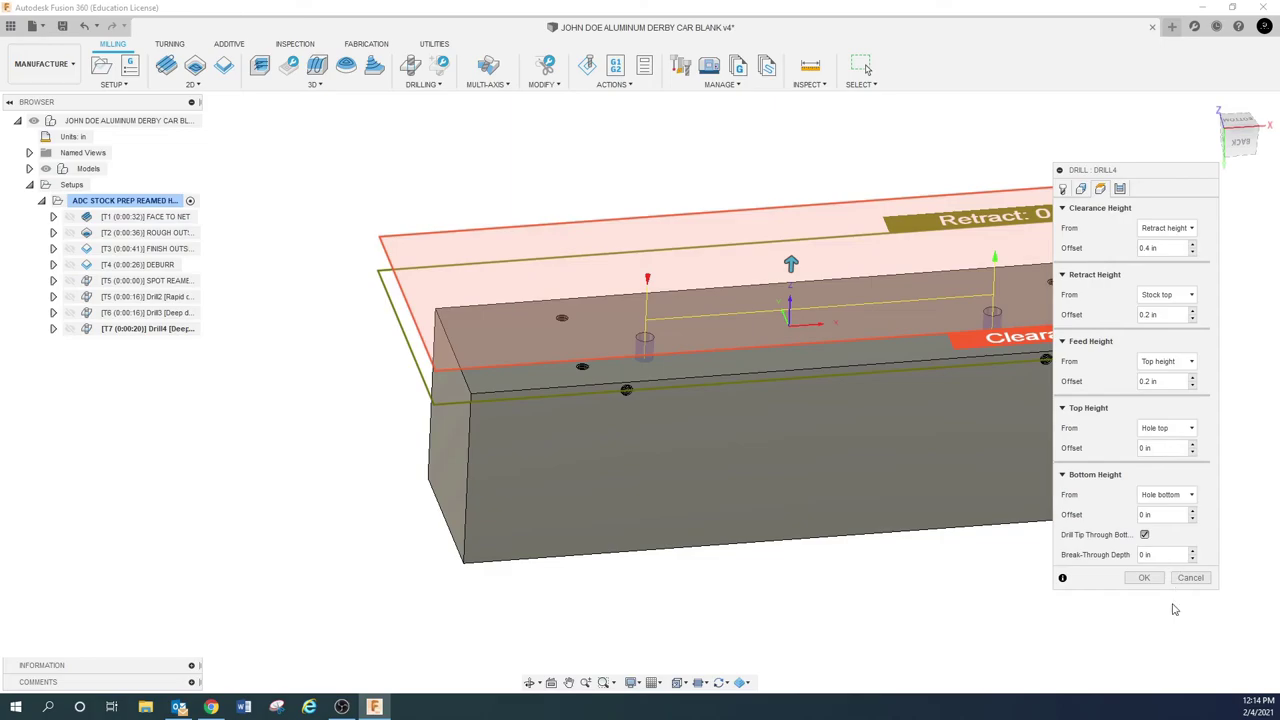
{"action": "left_click", "coordinate": [1147, 537]}
{"action": "left_click", "coordinate": [1145, 535]}
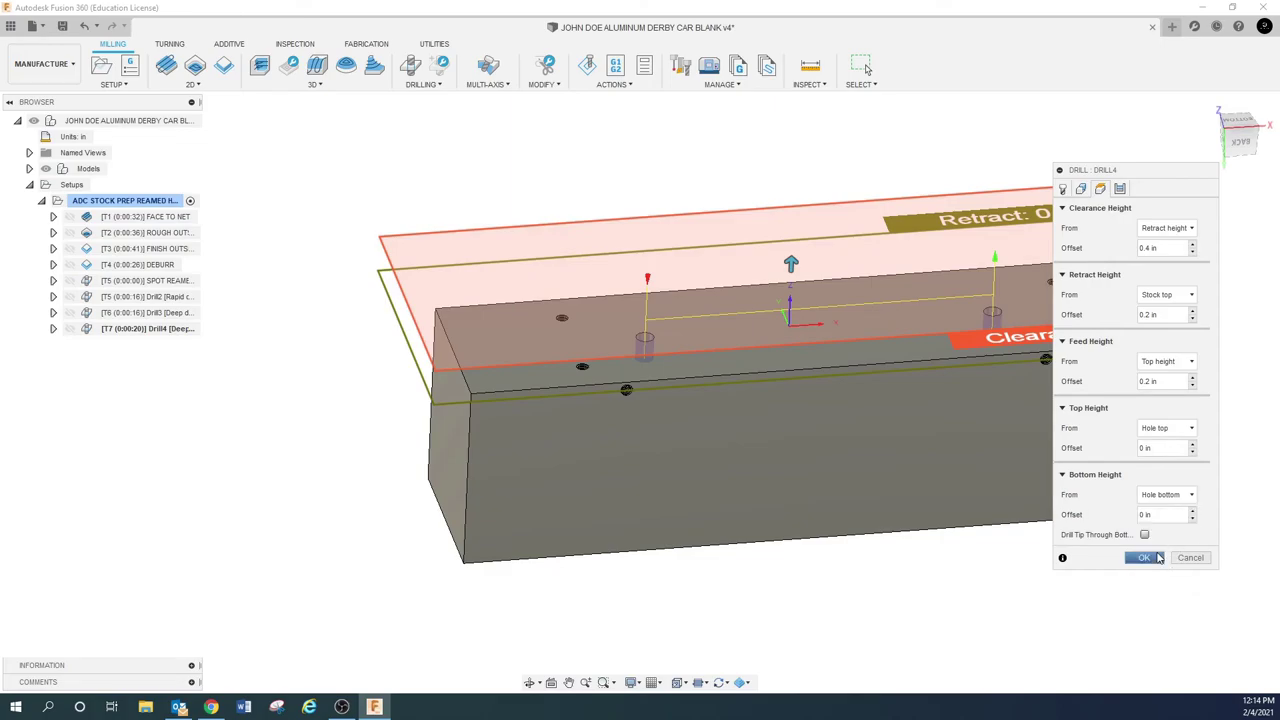
{"action": "left_click", "coordinate": [1157, 557]}
{"action": "triple_click", "coordinate": [1168, 515]}
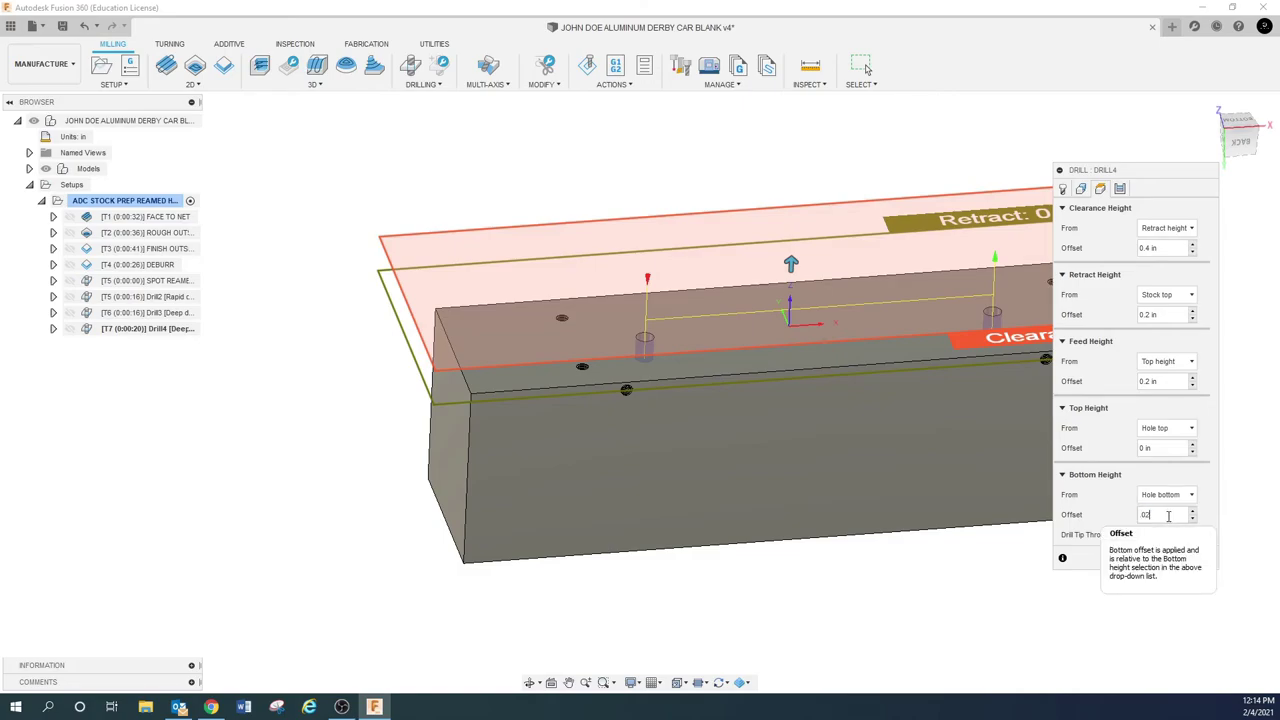
{"action": "scroll", "coordinate": [648, 372], "scroll_direction": "up", "scroll_amount": 5}
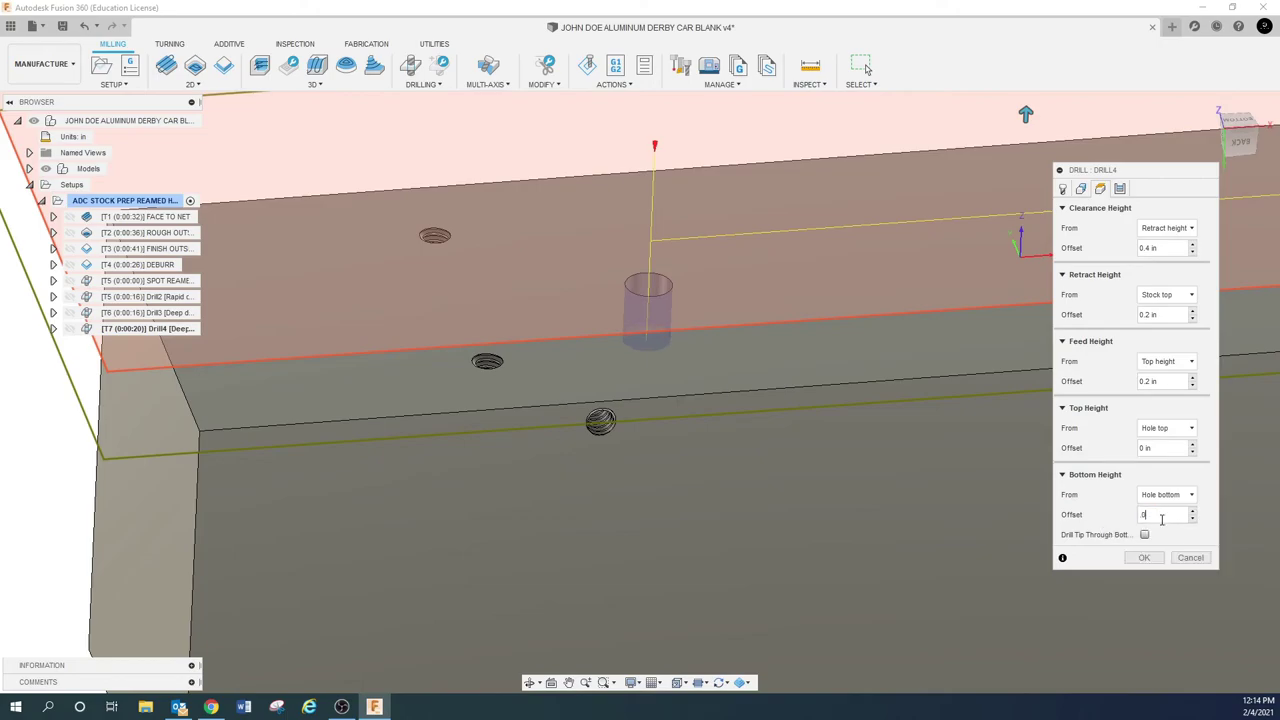
{"action": "type", "text": "2"}
Change the reaming cycle to Counterboring - dwell and rapid out with a dwelling period of 5, and confirm the operation.
{"action": "left_click", "coordinate": [1119, 190]}
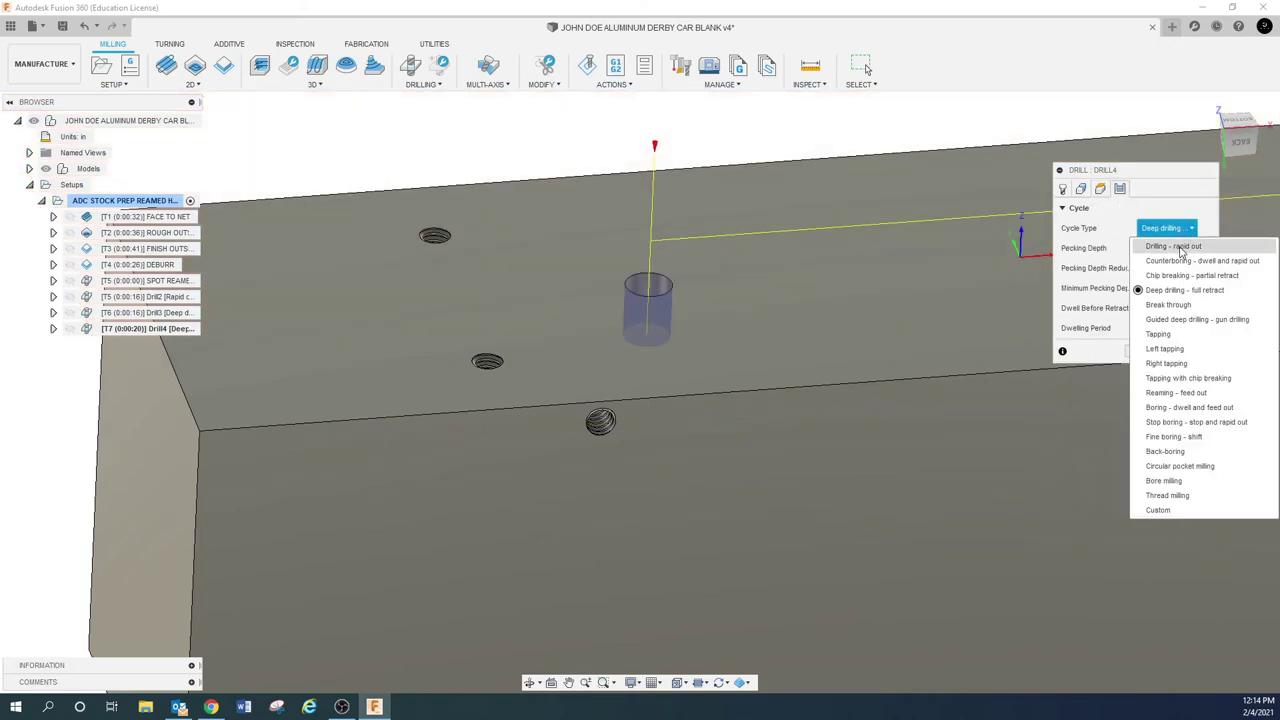
{"action": "left_click", "coordinate": [1184, 262]}
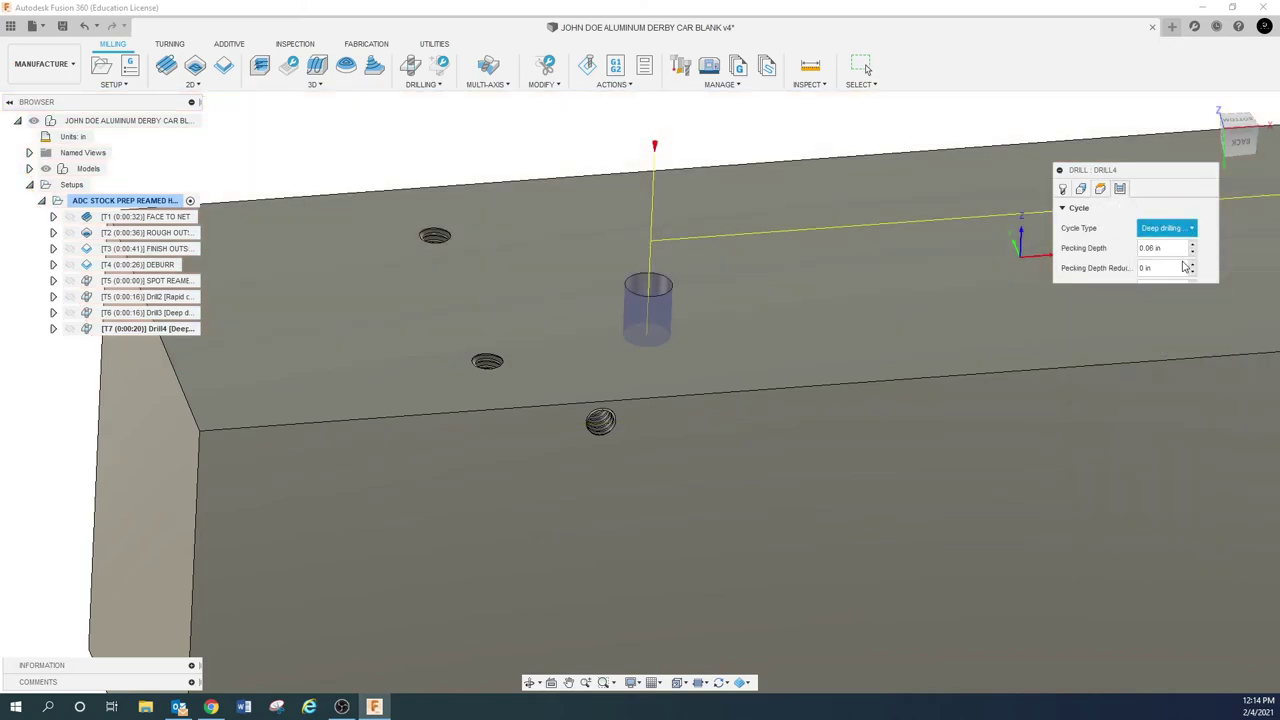
{"action": "mouse_move", "coordinate": [1191, 231]}
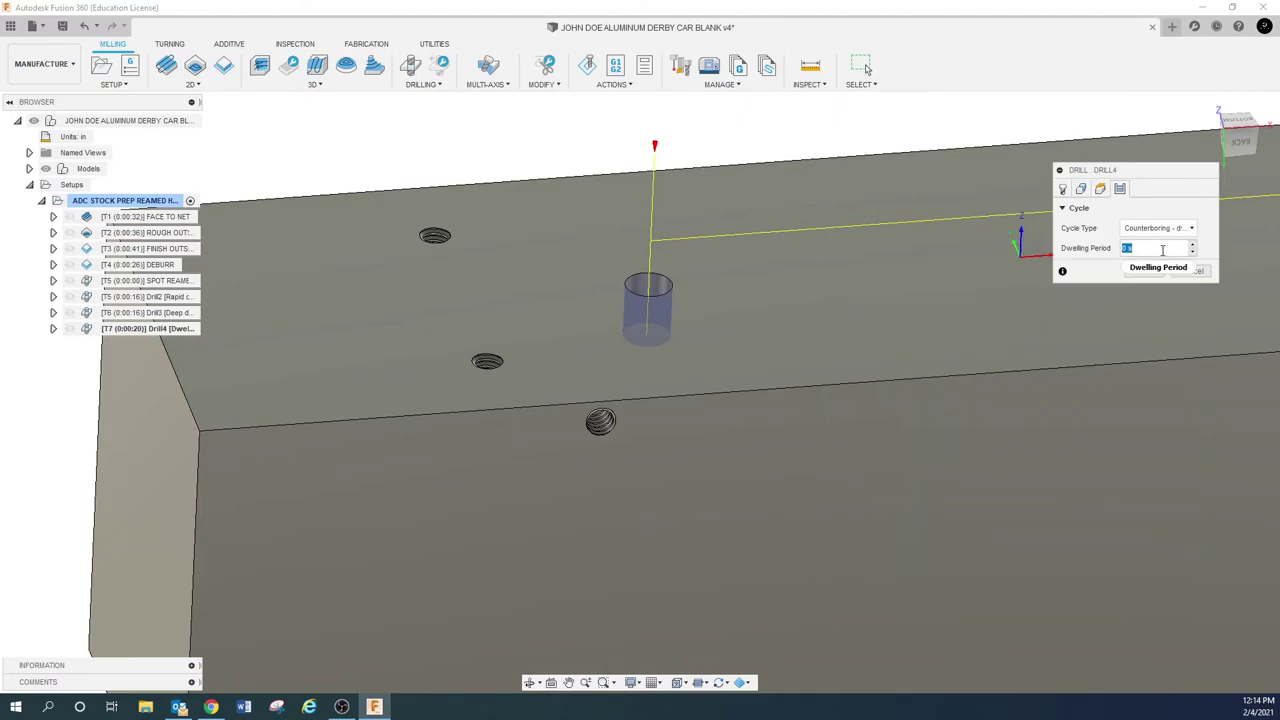
{"action": "mouse_move", "coordinate": [1162, 249]}
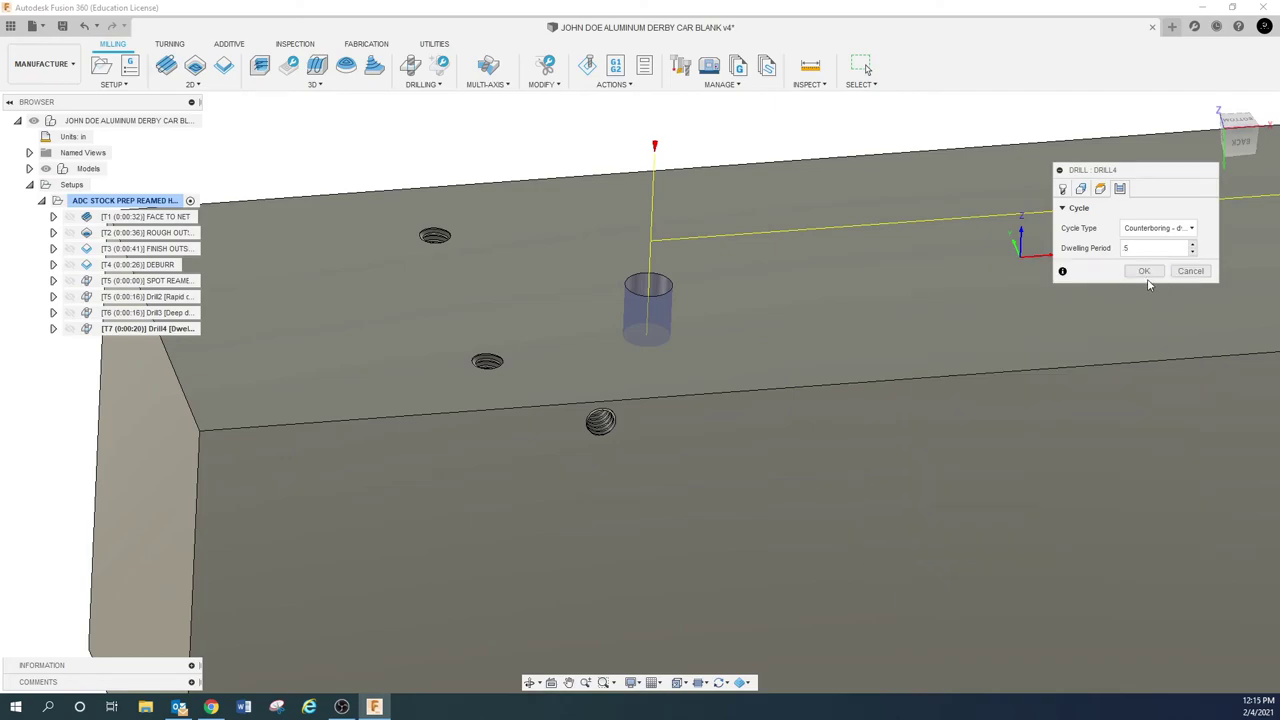
{"action": "left_click", "coordinate": [1146, 276]}
{"action": "left_click", "coordinate": [1146, 273]}
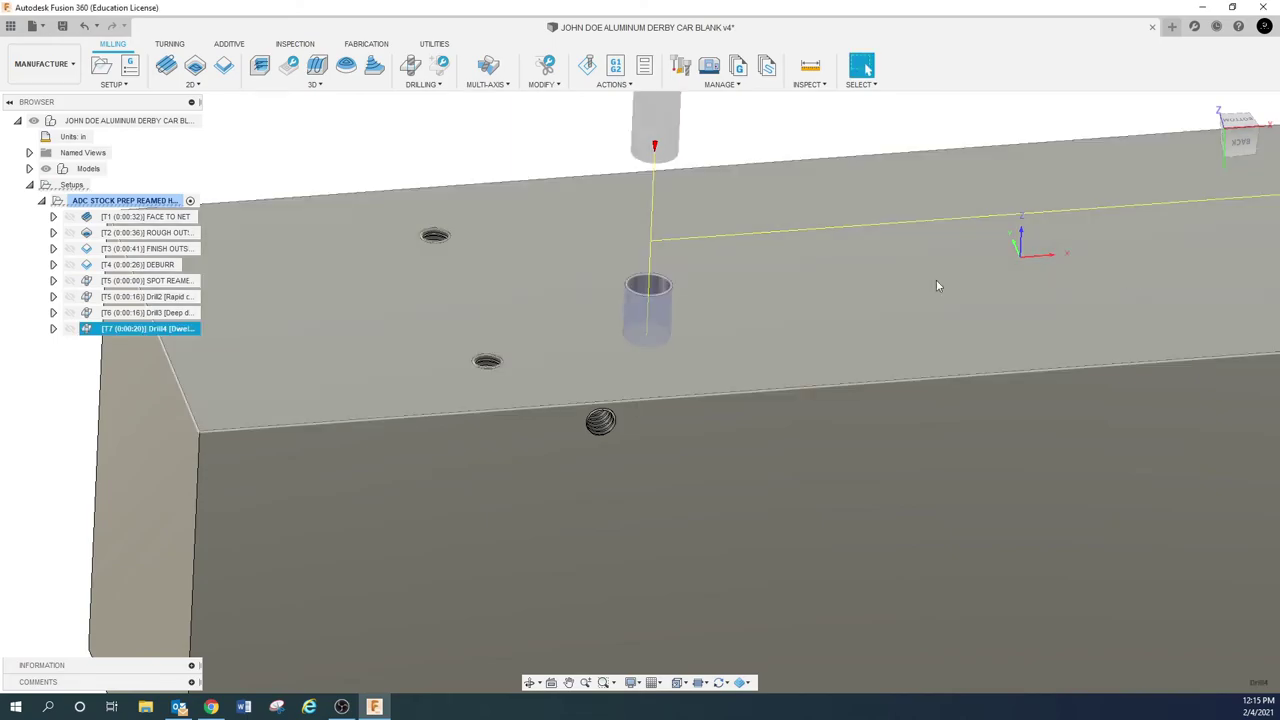
Examine the reaming operation's toolpath on the two reamed holes of the blank.
{"action": "scroll", "coordinate": [552, 362], "scroll_direction": "down", "scroll_amount": 5}
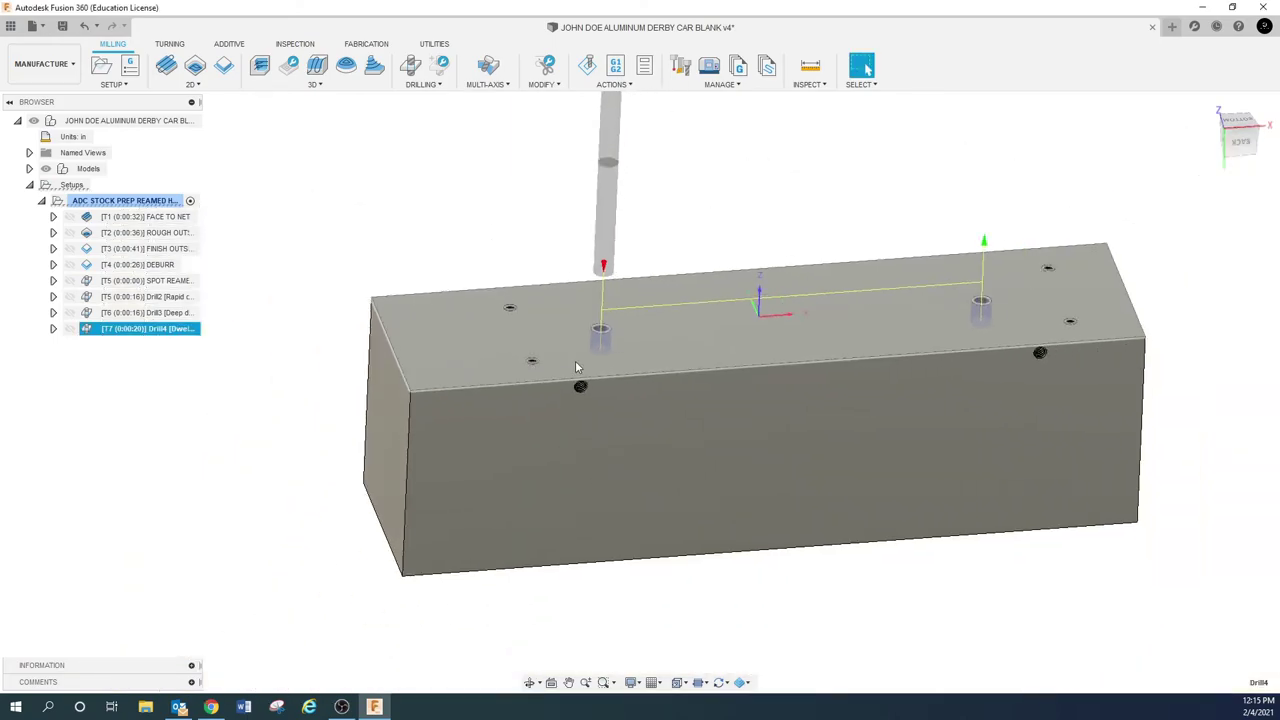
{"action": "middle_click_drag", "start_coordinate": [288, 415], "coordinate": [231, 398], "text": "shift"}
{"action": "left_click", "coordinate": [228, 403]}
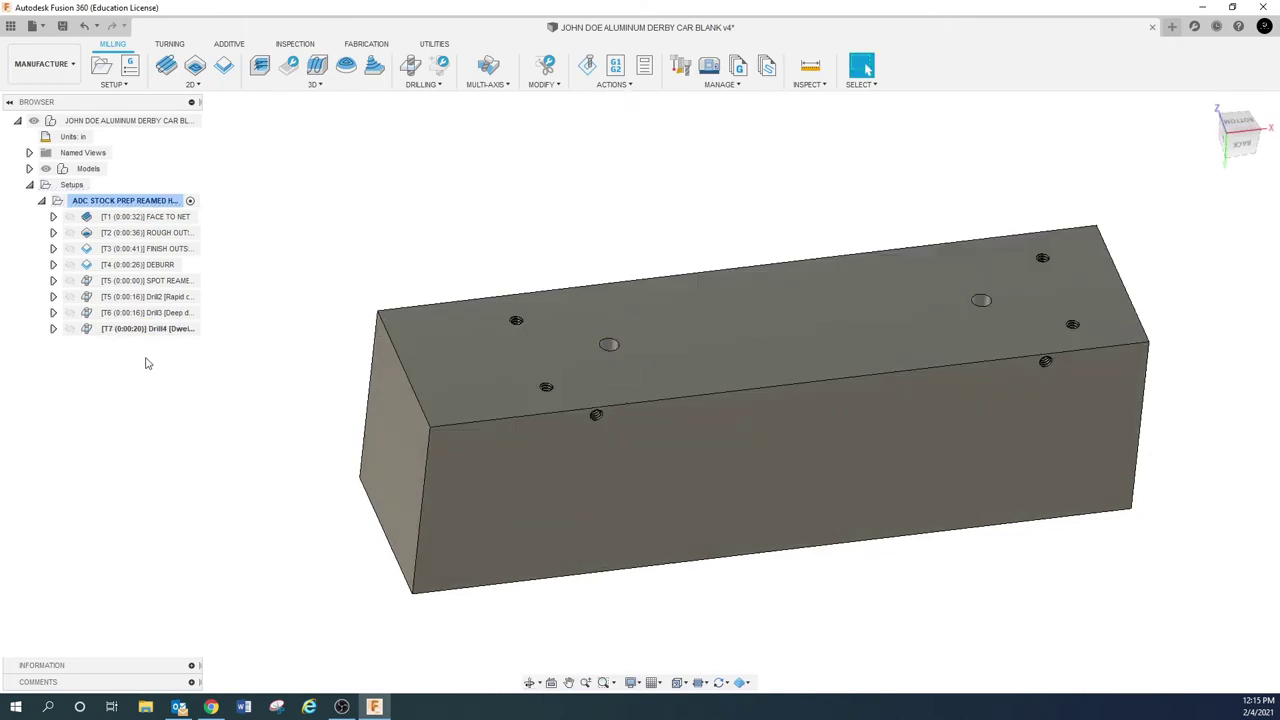
{"action": "left_click", "coordinate": [151, 330]}
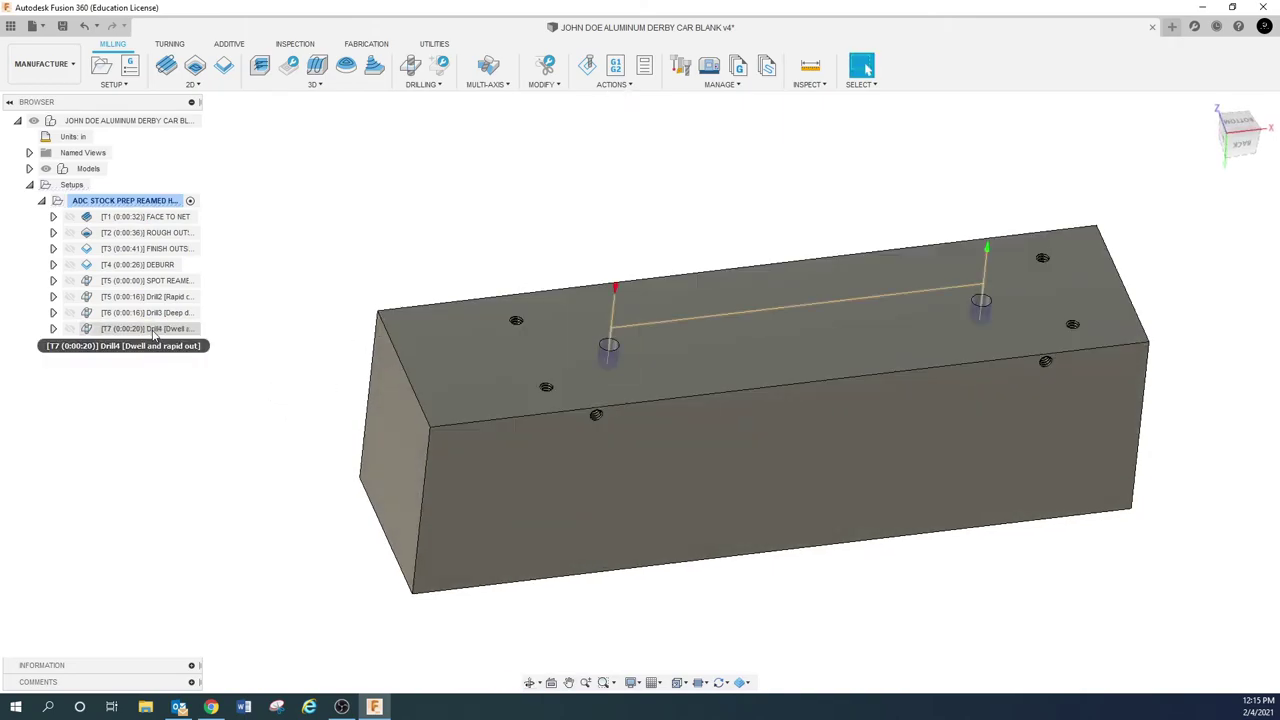
{"action": "left_click", "coordinate": [260, 368]}
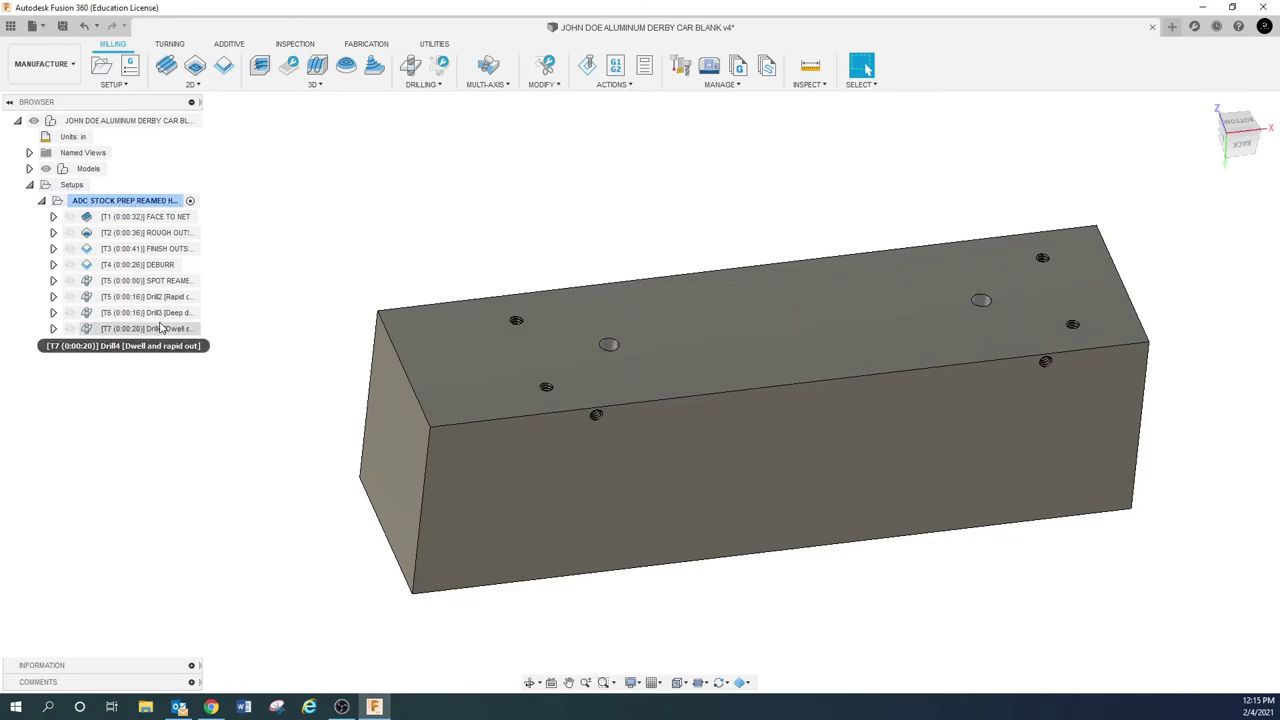
{"action": "left_click", "coordinate": [160, 330]}
{"action": "left_click", "coordinate": [189, 367]}
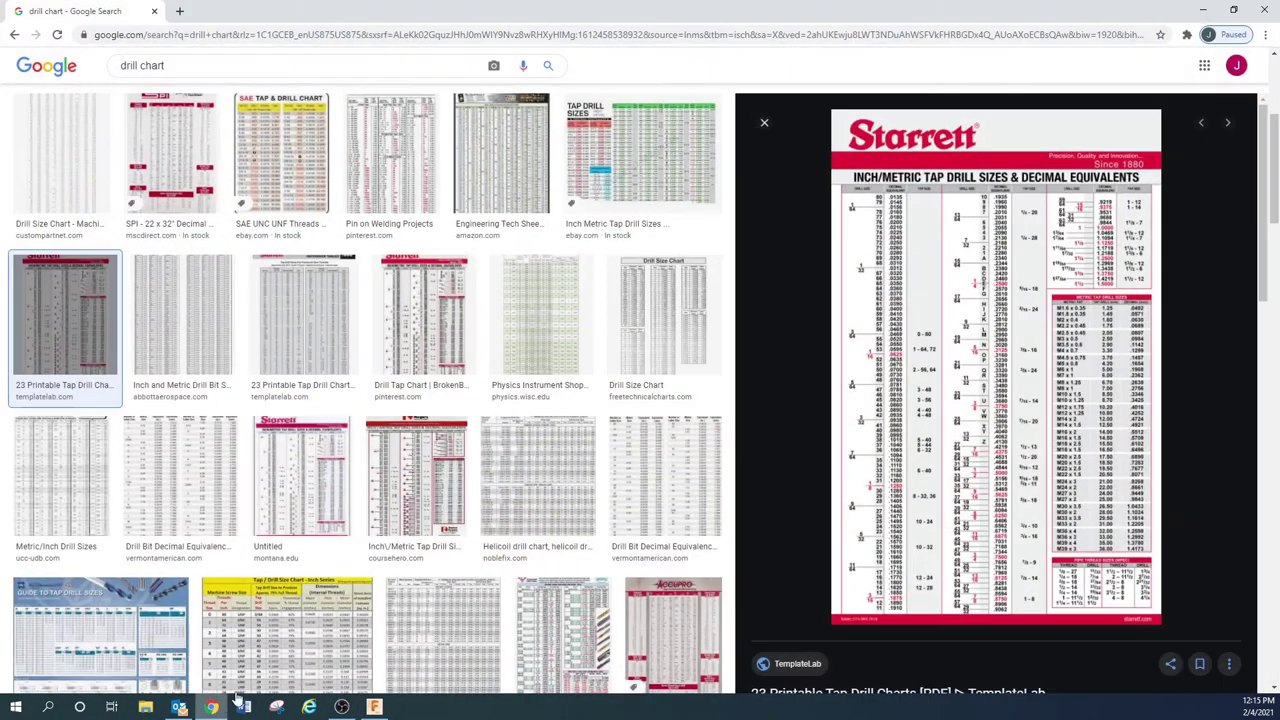
Switch to Chrome and search Google Images for "drill chart ROLL FORM", looking through the charts found.
{"action": "left_click", "coordinate": [211, 707]}
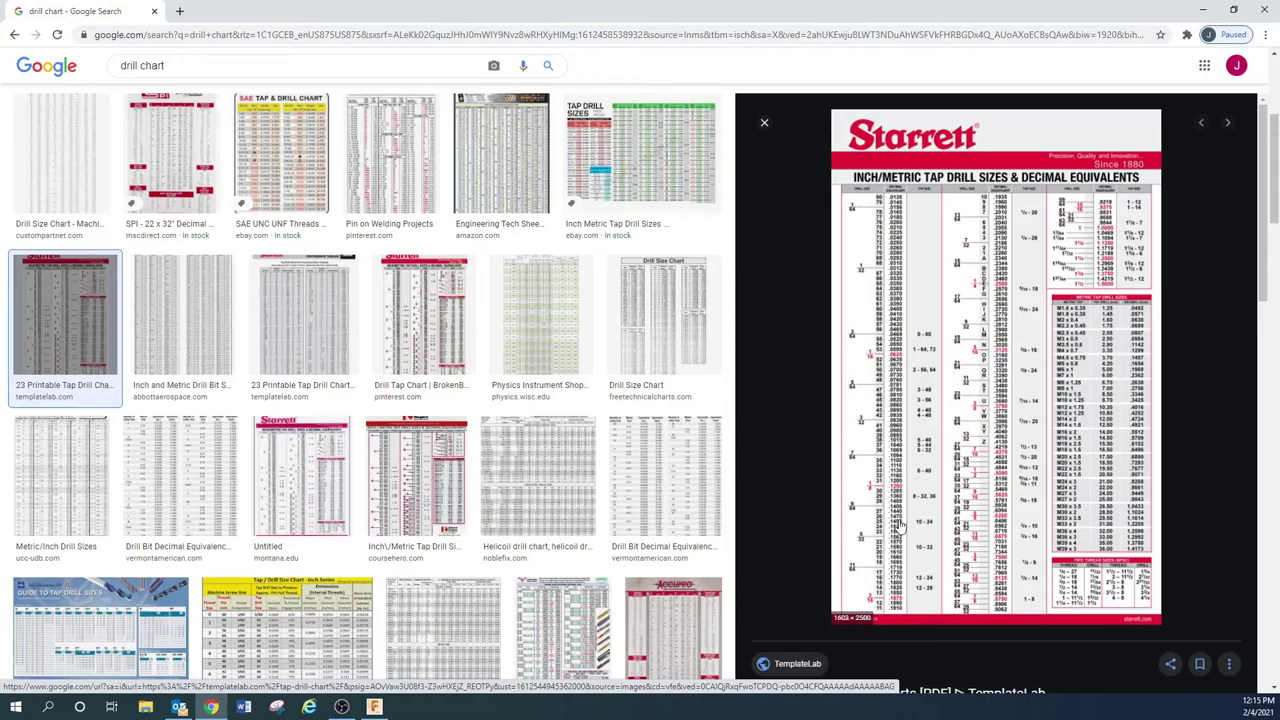
{"action": "left_click", "coordinate": [202, 68]}
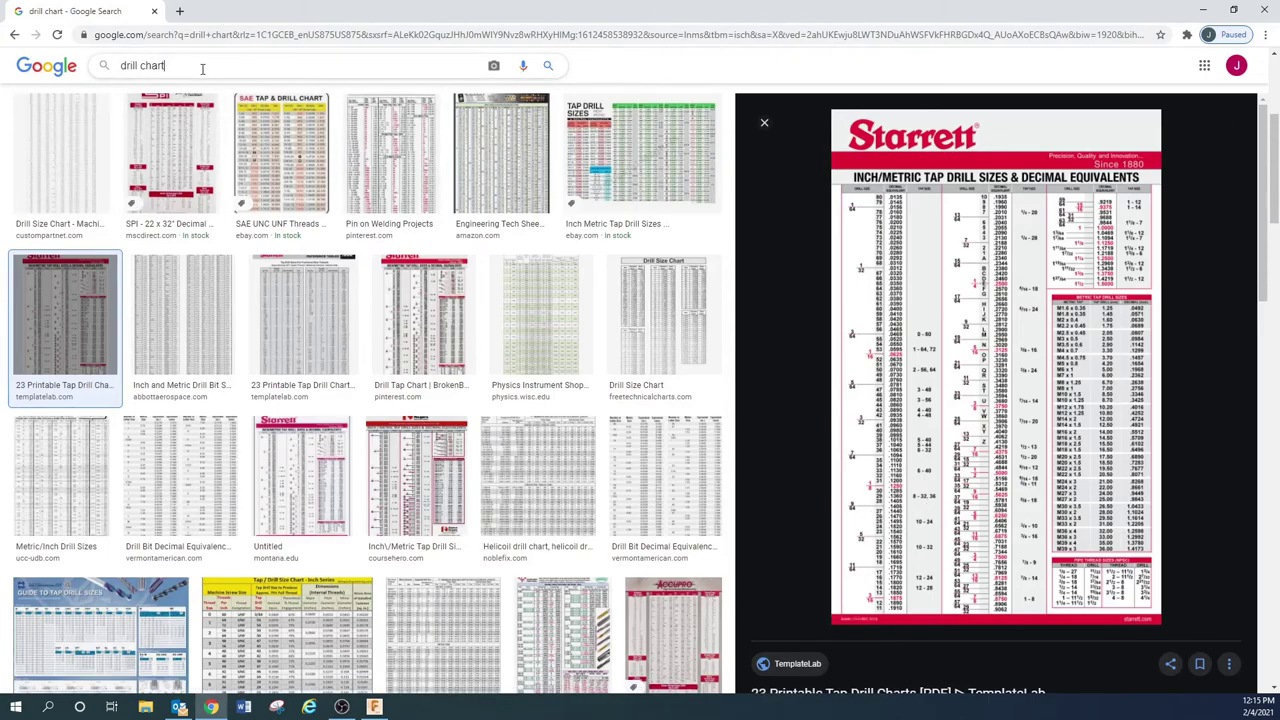
{"action": "type", "text": "ROO"}
{"action": "type", "text": "L"}
{"action": "key", "text": "BackSpace"}
{"action": "key", "text": "BackSpace"}
{"action": "type", "text": "LL FORM"}
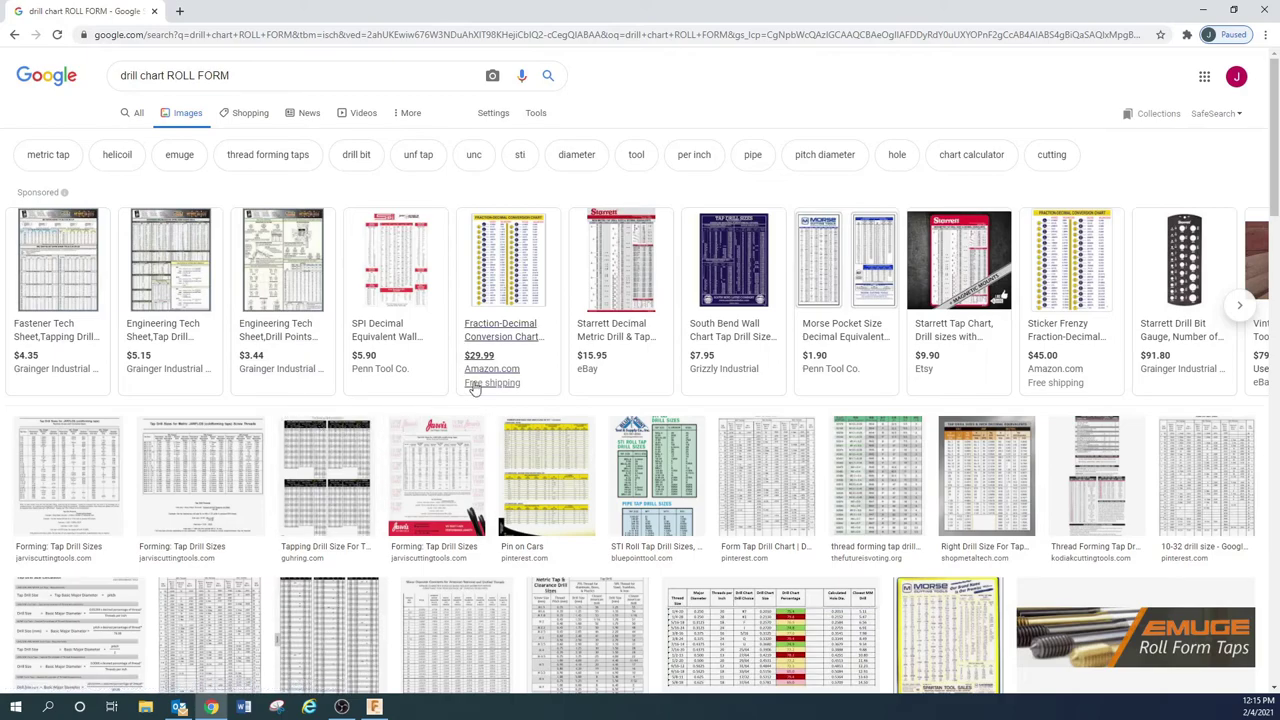
{"action": "scroll", "coordinate": [600, 471], "scroll_direction": "down", "scroll_amount": 3}
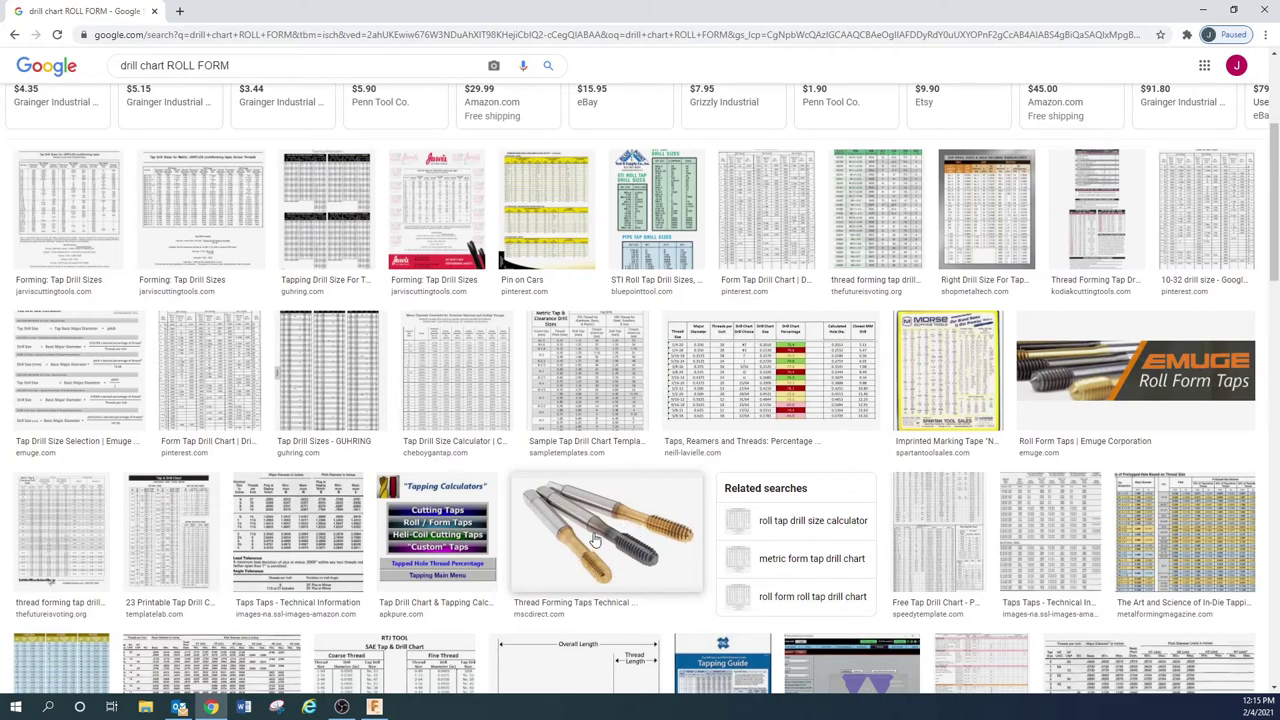
Search Google Images for "form tap vs cut tap".
{"action": "left_click", "coordinate": [255, 72]}
{"action": "key", "text": "ctrl+a"}
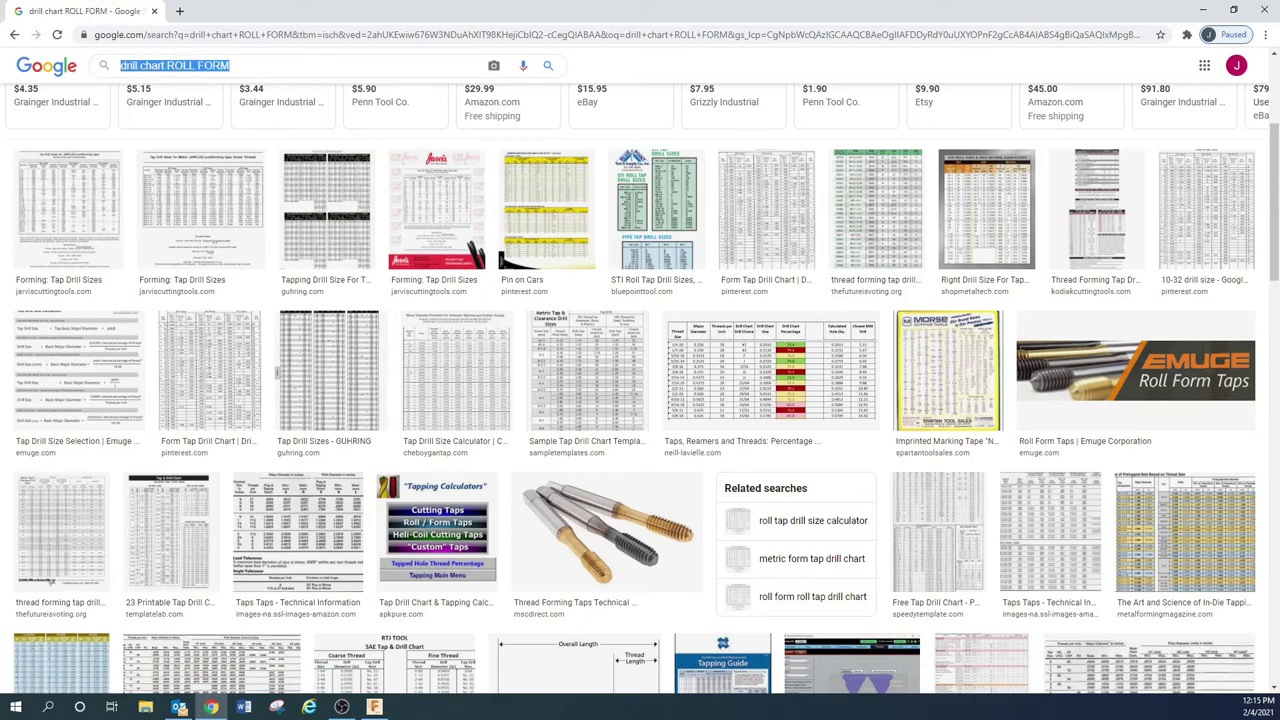
{"action": "type", "text": "FORM TAPS VS"}
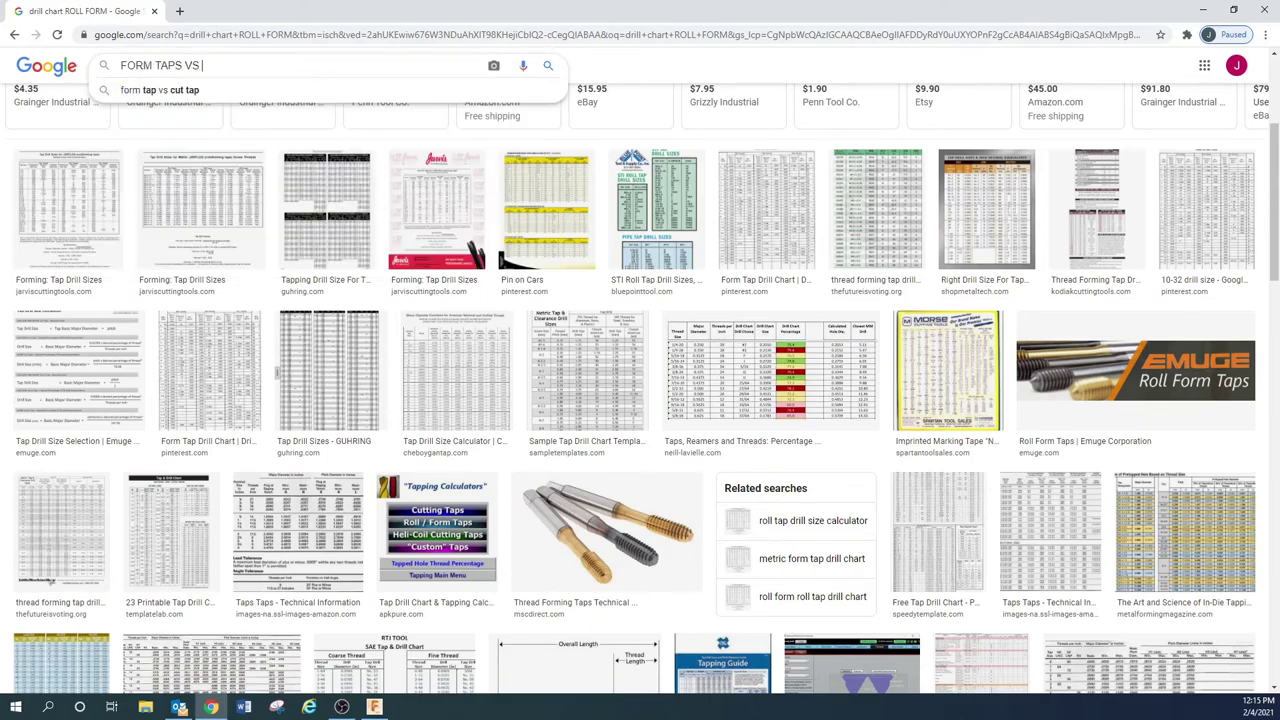
{"action": "key", "text": "Down"}
{"action": "key", "text": "Return"}
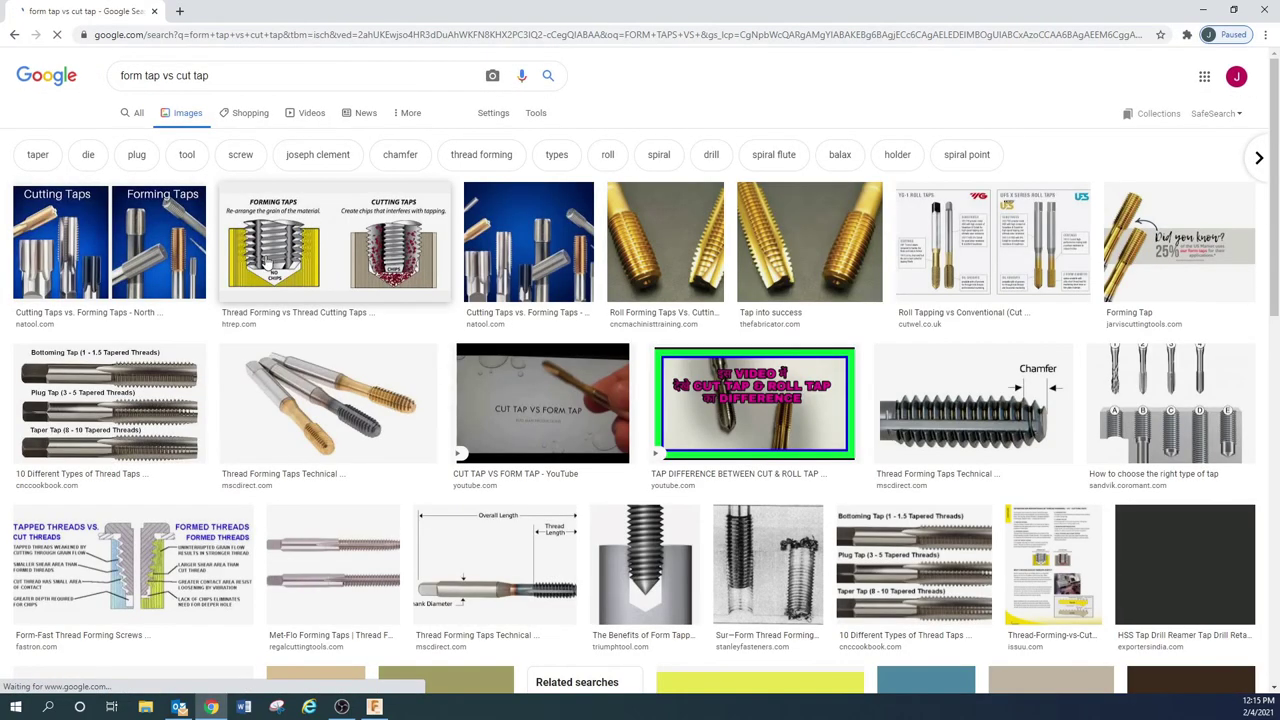
View the picture comparing roll forming taps with cutting taps, and return to the roll form drill chart results.
{"action": "left_click", "coordinate": [664, 268]}
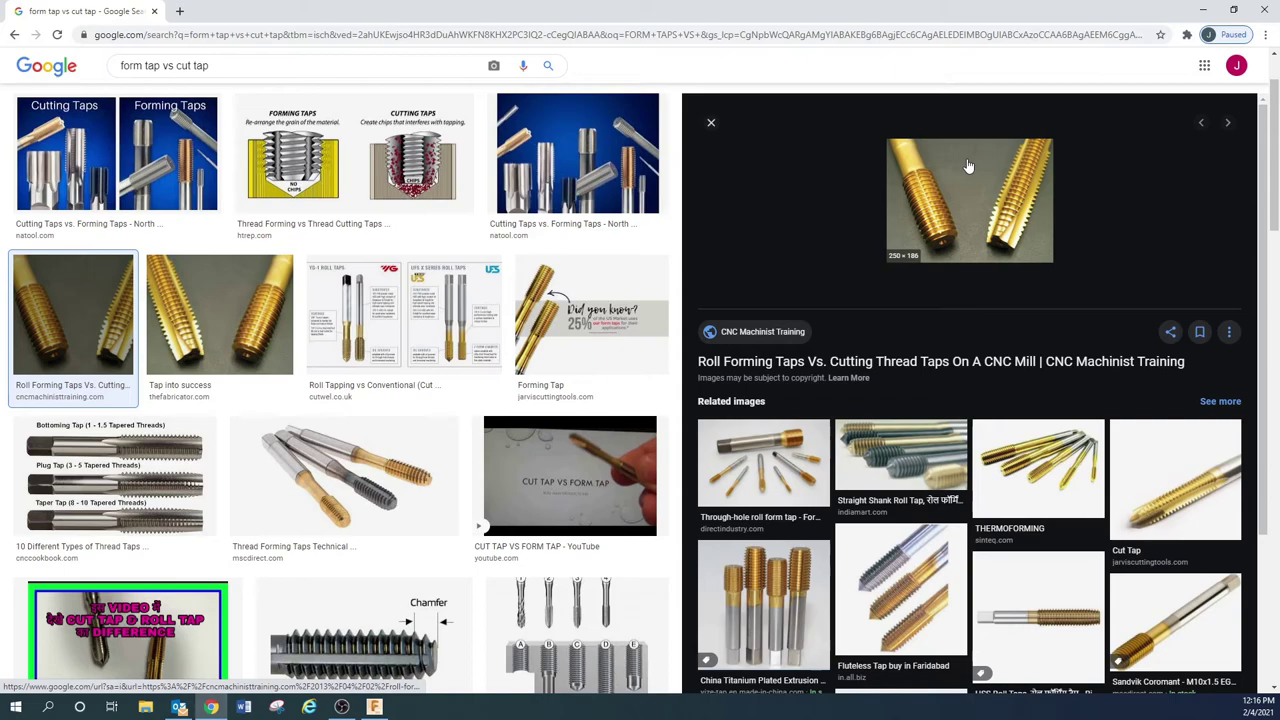
{"action": "scroll", "coordinate": [628, 323], "scroll_direction": "up", "scroll_amount": 2}
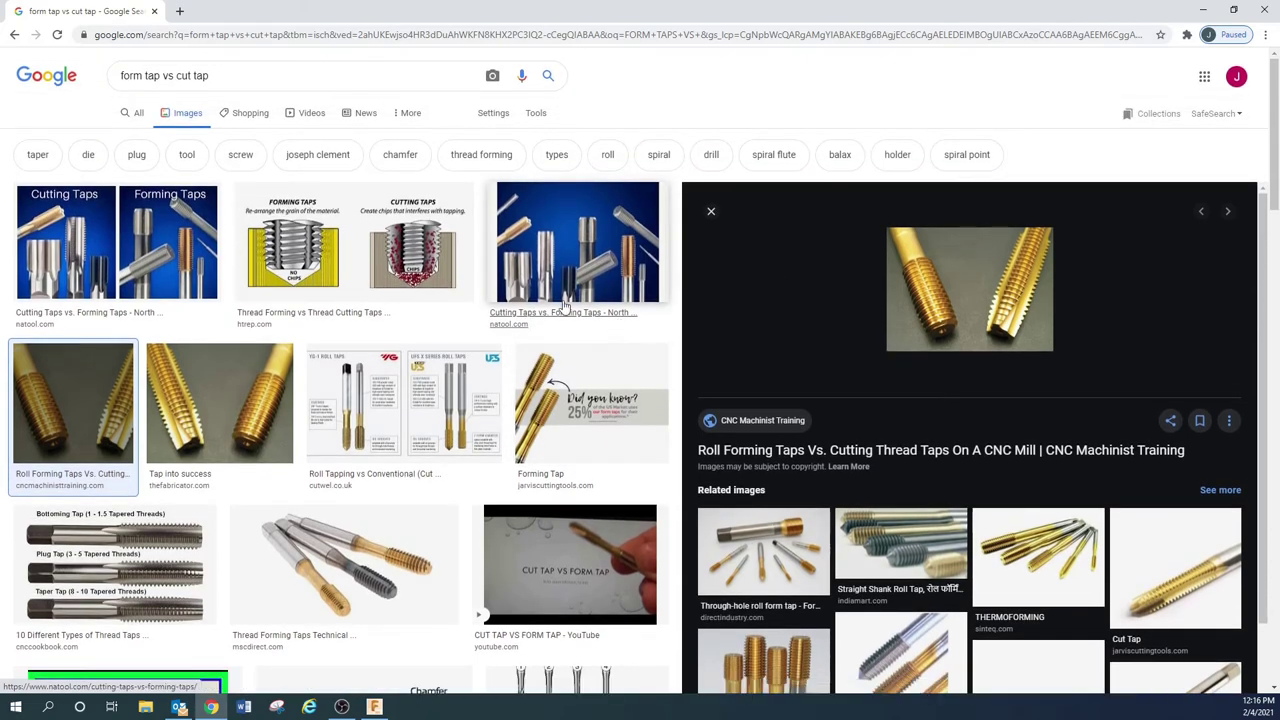
{"action": "left_click", "coordinate": [14, 35]}
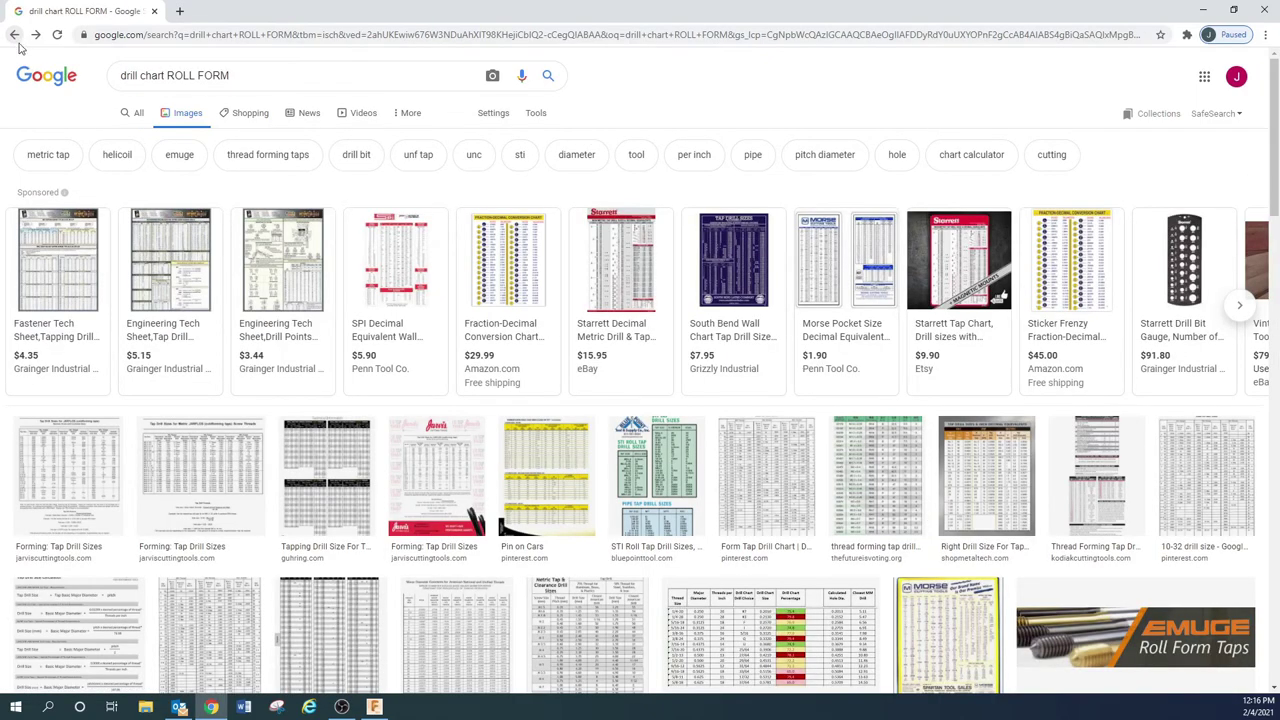
Look through the roll form drill chart image results for charts of form tap drill sizes.
{"action": "scroll", "coordinate": [640, 520], "scroll_direction": "down", "scroll_amount": 3}
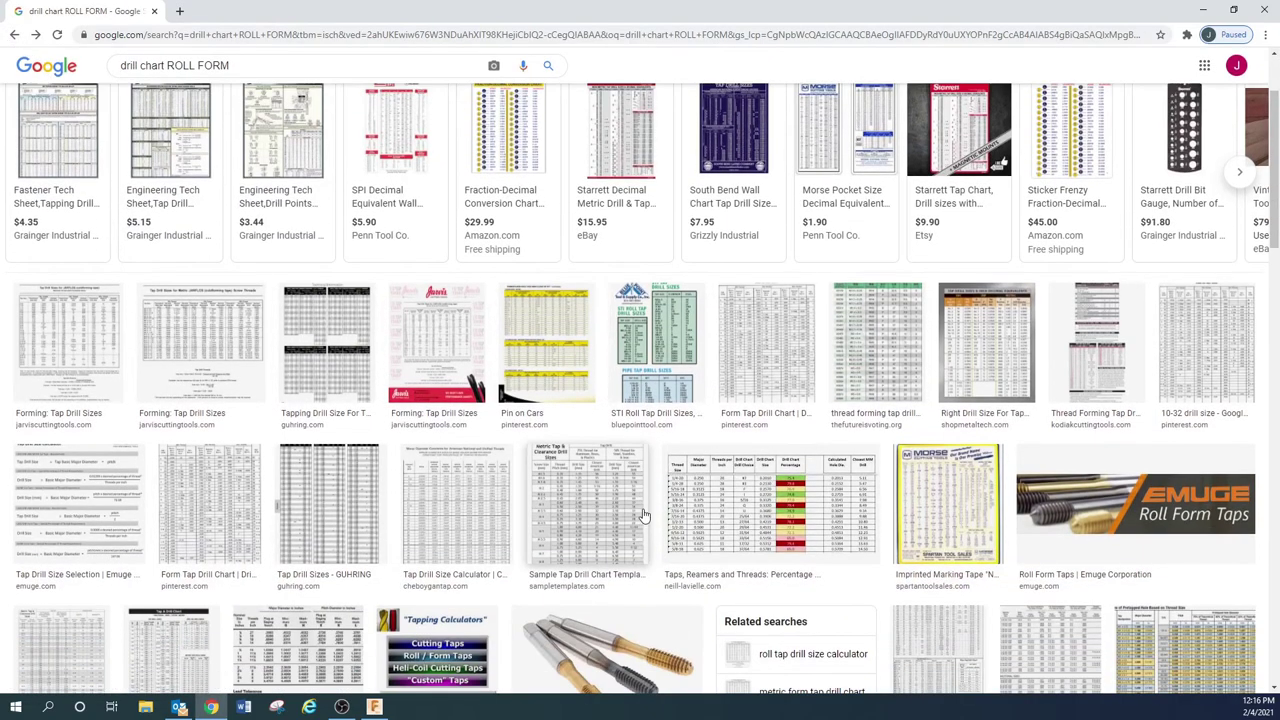
{"action": "scroll", "coordinate": [640, 527], "scroll_direction": "down", "scroll_amount": 3}
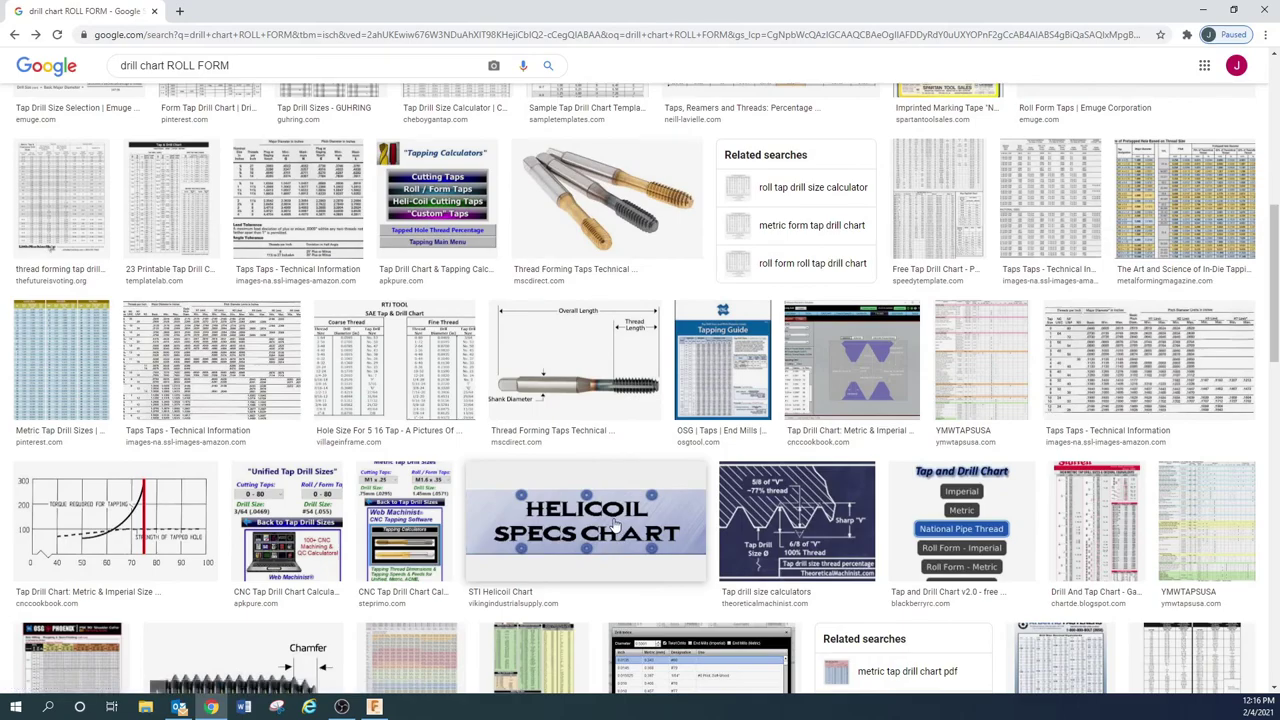
{"action": "scroll", "coordinate": [617, 525], "scroll_direction": "down", "scroll_amount": 3}
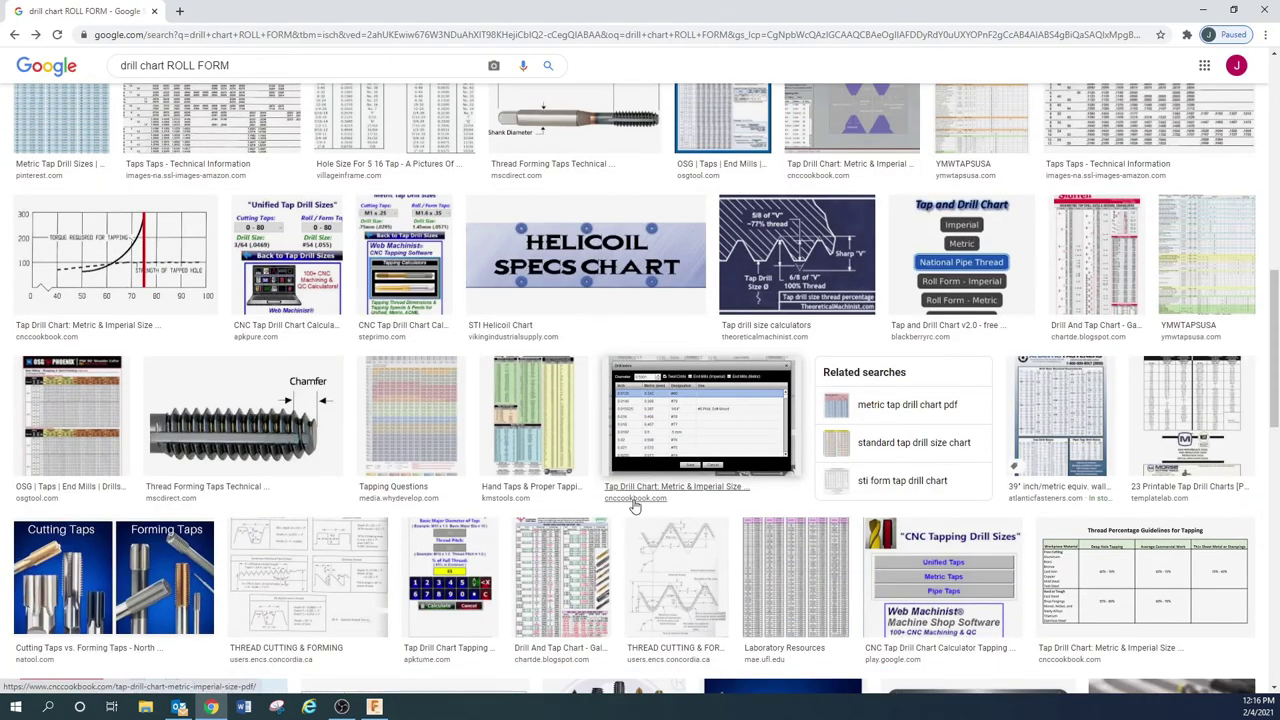
{"action": "scroll", "coordinate": [633, 507], "scroll_direction": "down", "scroll_amount": 6}
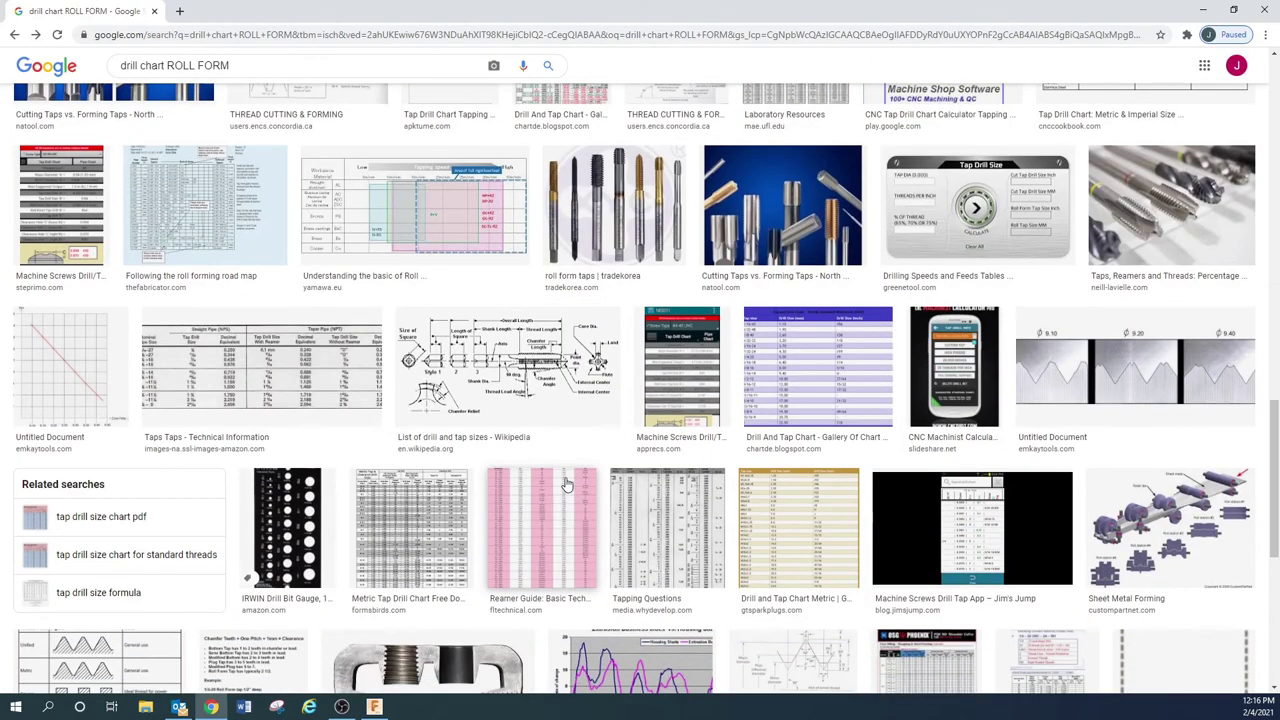
{"action": "scroll", "coordinate": [566, 484], "scroll_direction": "down", "scroll_amount": 6}
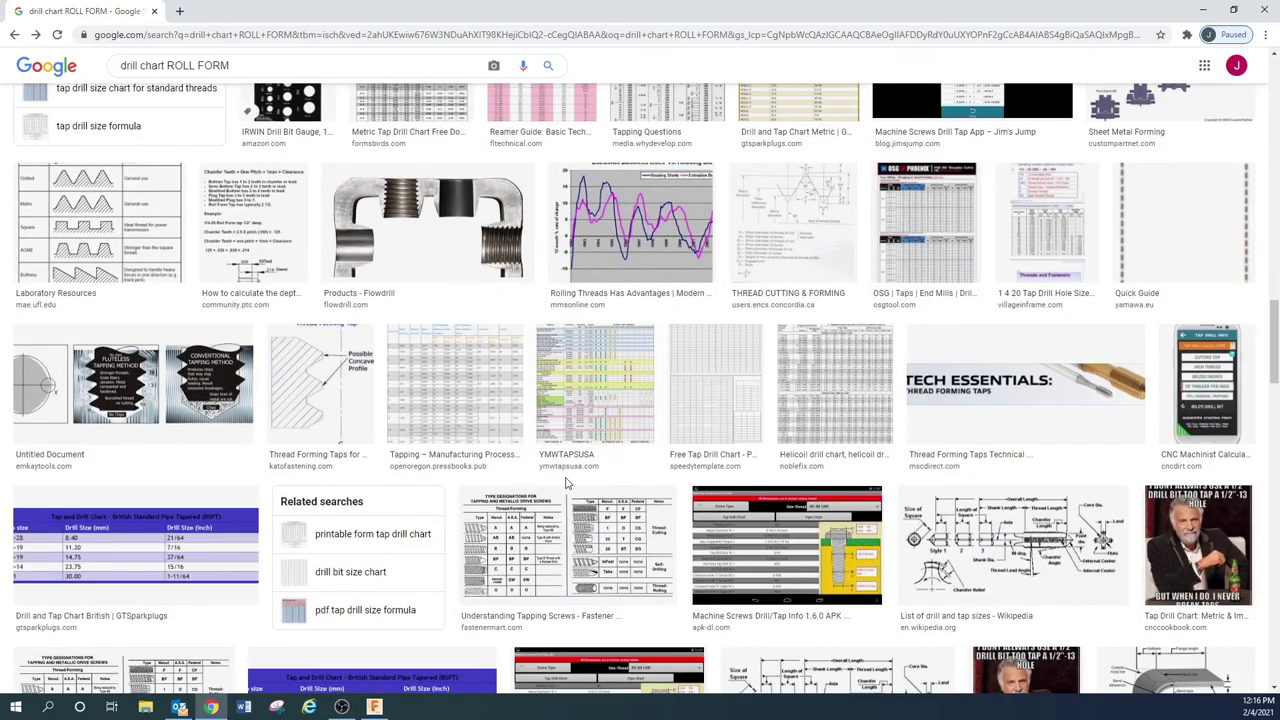
{"action": "scroll", "coordinate": [566, 484], "scroll_direction": "down", "scroll_amount": 10}
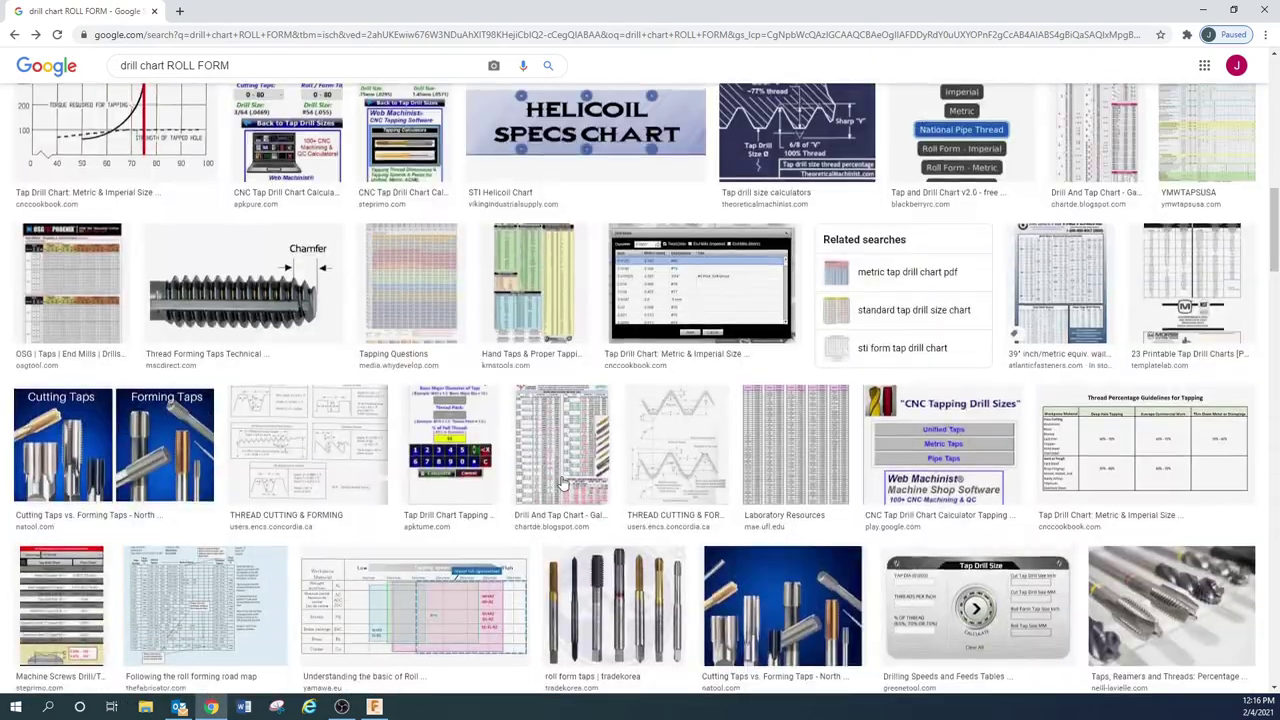
{"action": "scroll", "coordinate": [566, 493], "scroll_direction": "up", "scroll_amount": 6}
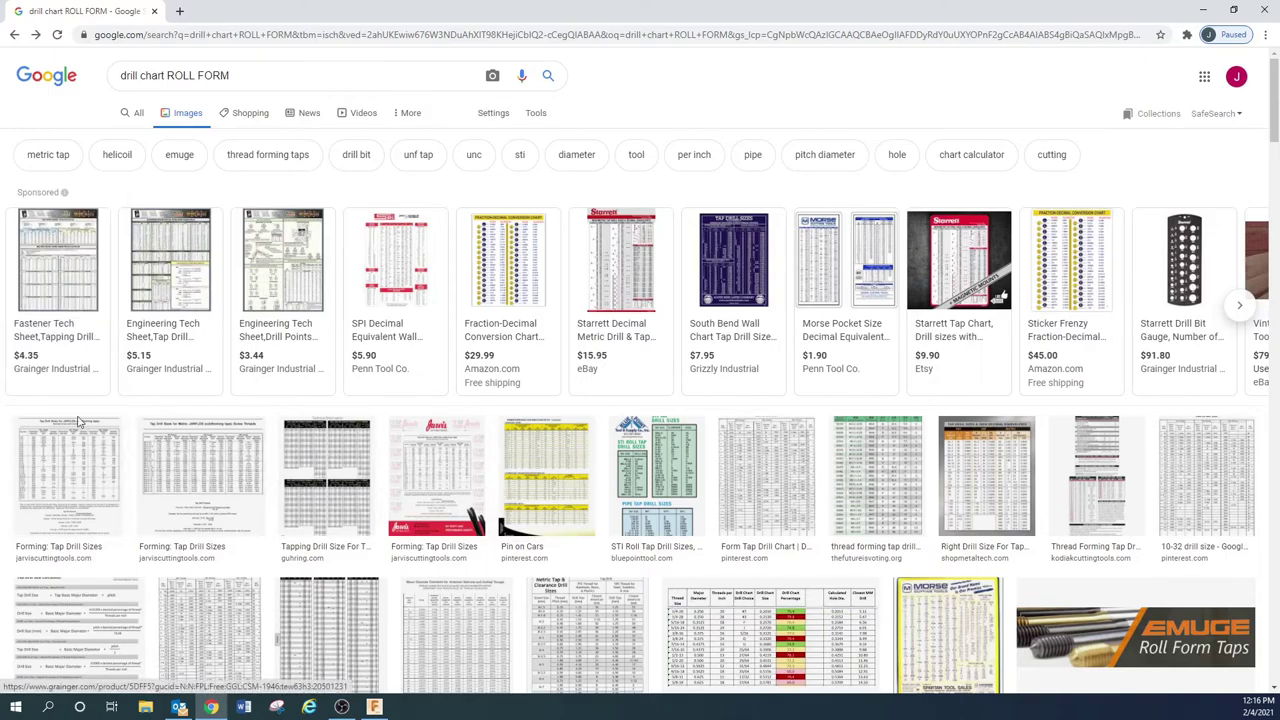
Examine the Blue Point STI roll tap chart and the JARFLOS coldforming tap drill chart, and return to Fusion 360.
{"action": "left_click", "coordinate": [655, 477]}
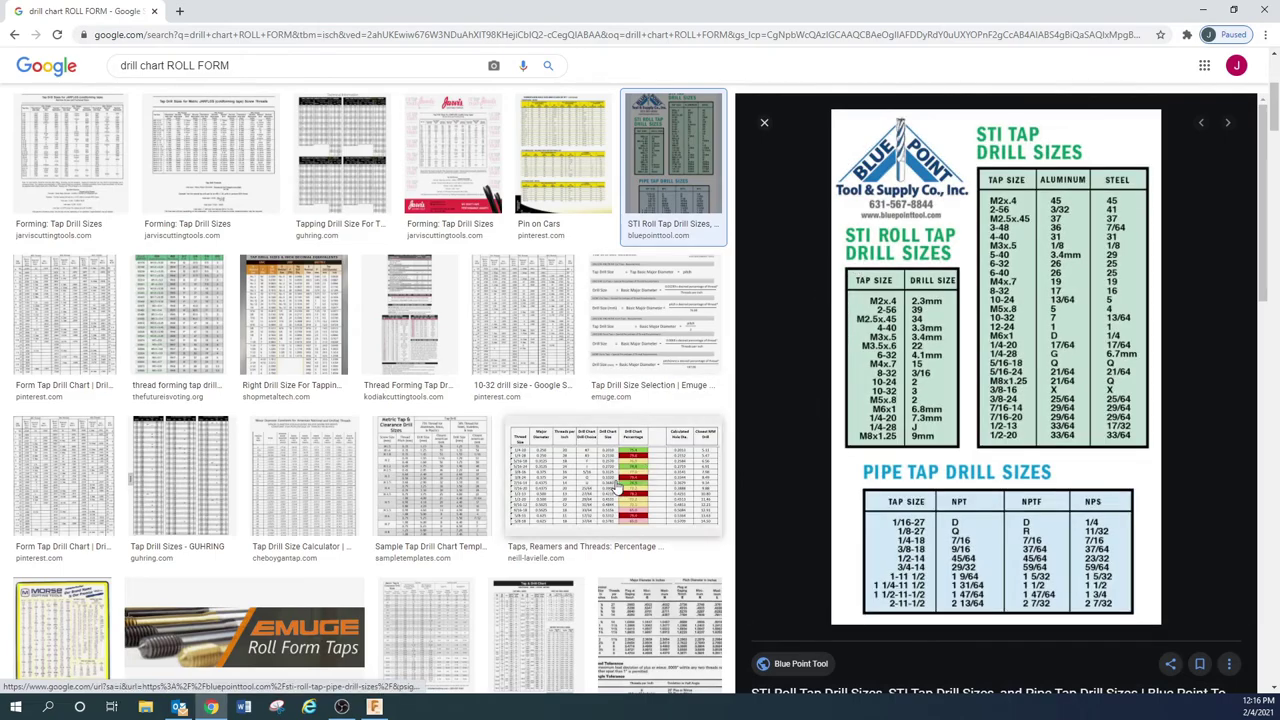
{"action": "scroll", "coordinate": [578, 405], "scroll_direction": "down", "scroll_amount": 1}
{"action": "scroll", "coordinate": [578, 405], "scroll_direction": "down", "scroll_amount": 2}
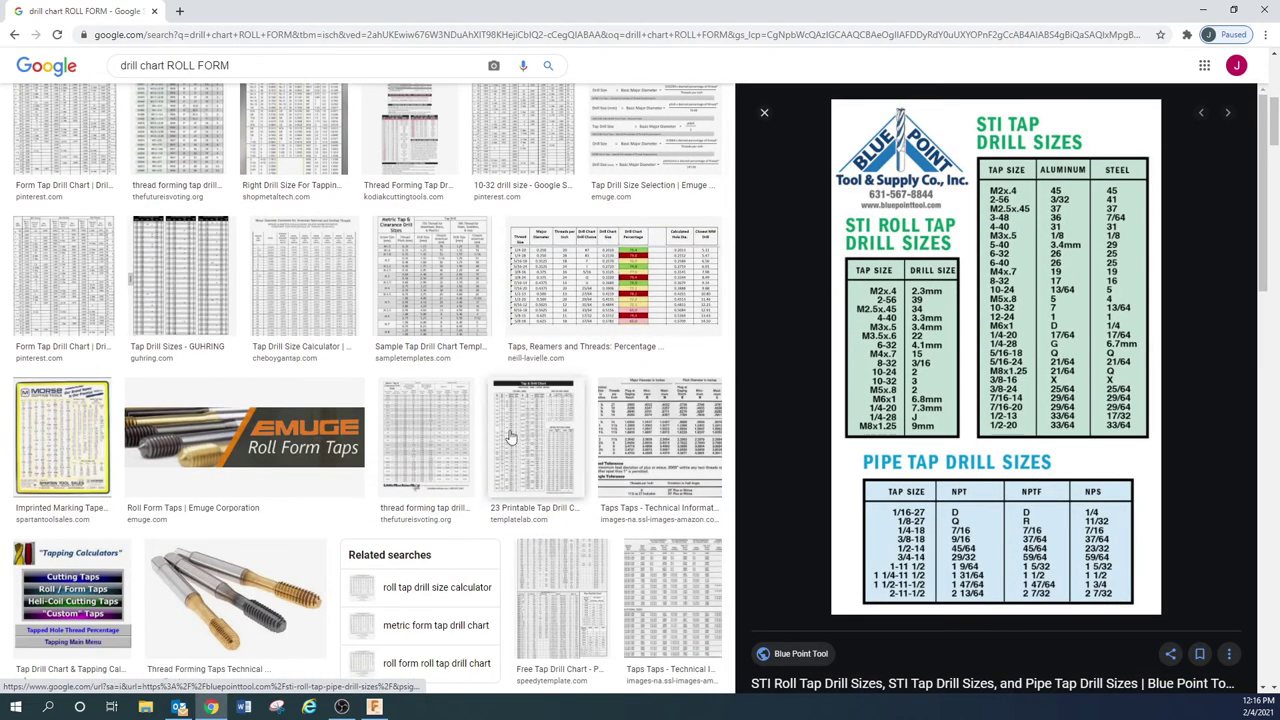
{"action": "left_click", "coordinate": [630, 449]}
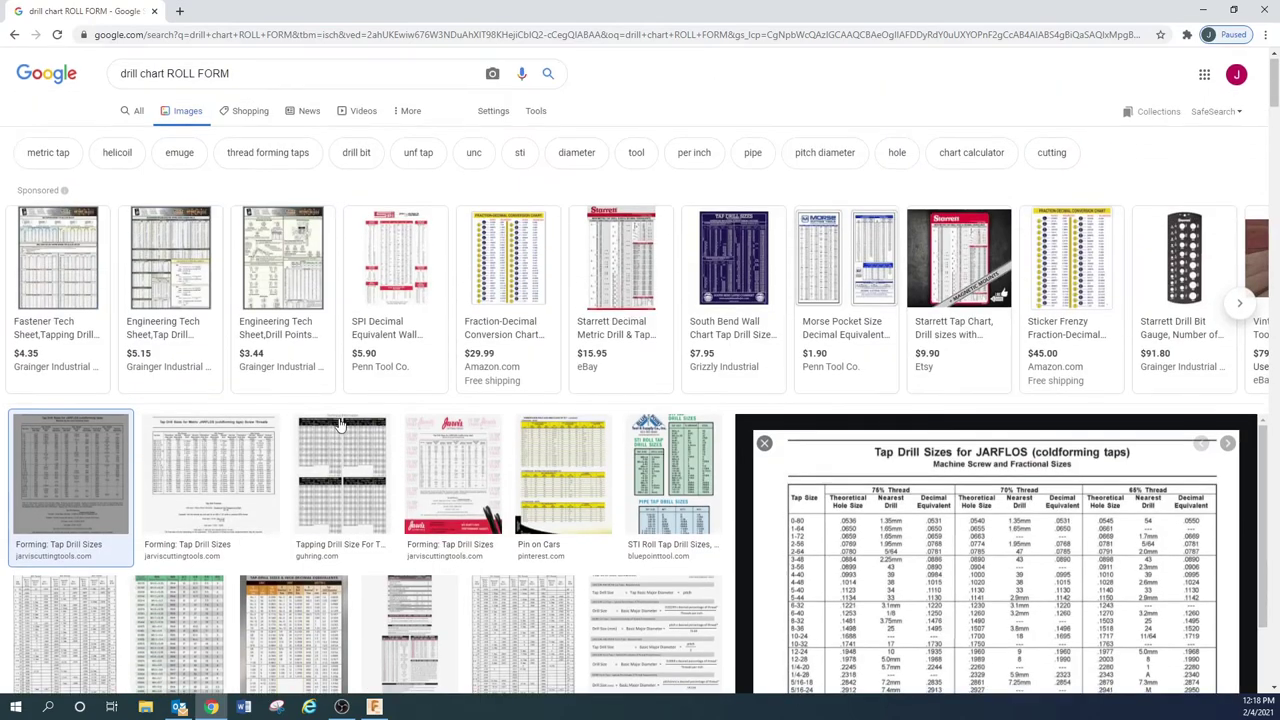
{"action": "scroll", "coordinate": [340, 425], "scroll_direction": "up", "scroll_amount": 3}
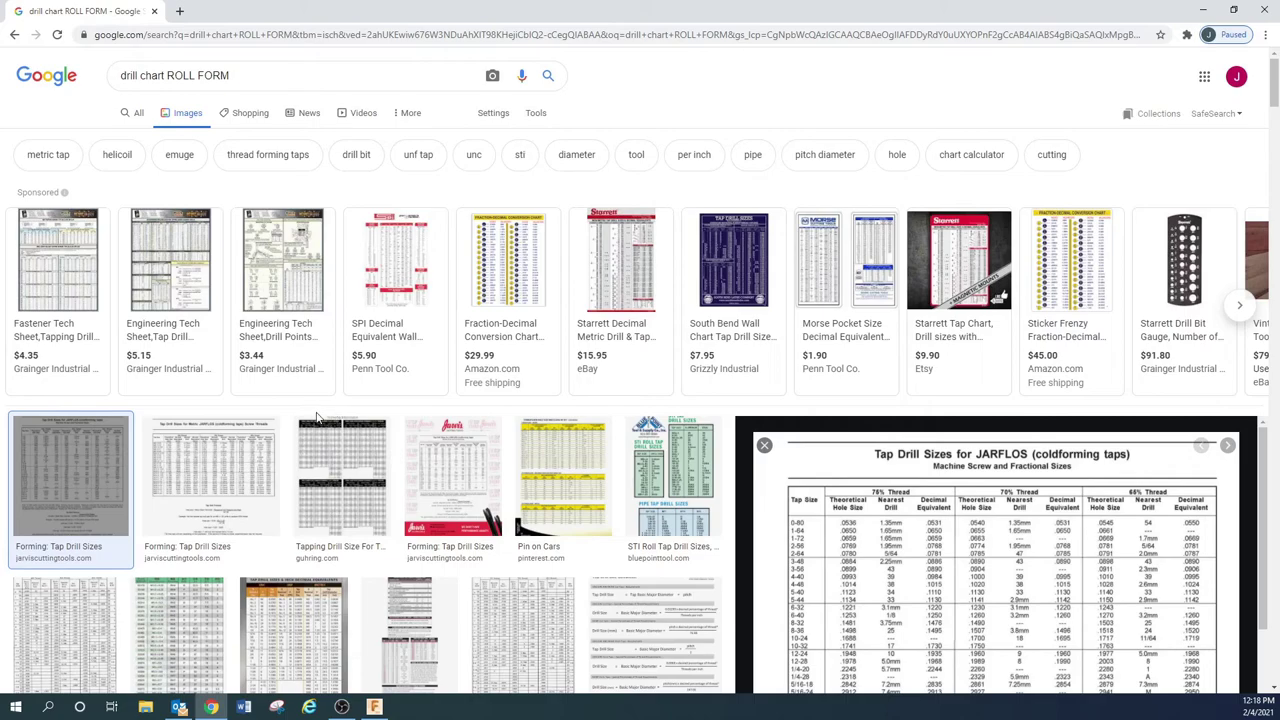
{"action": "left_click", "coordinate": [155, 12]}
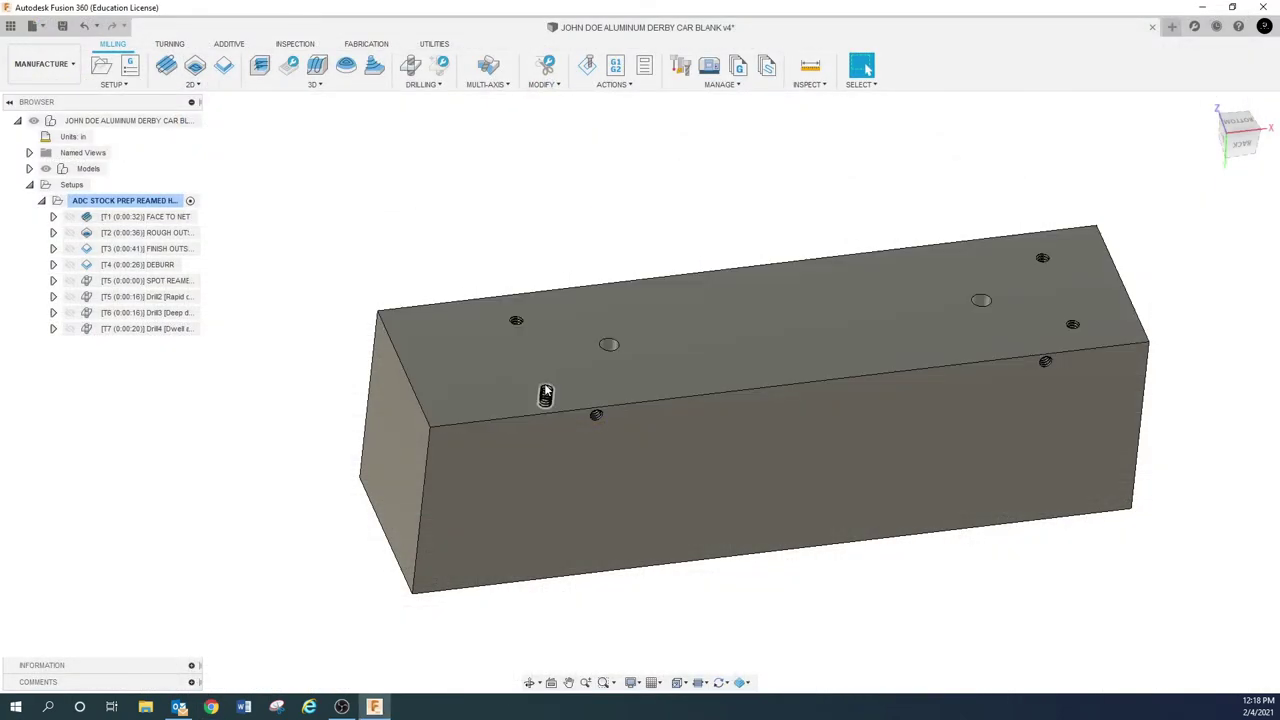
Rename the Drill2 spot drilling operation on the four tapped holes as SPOT TAPPED HOLES.
{"action": "left_click", "coordinate": [172, 300]}
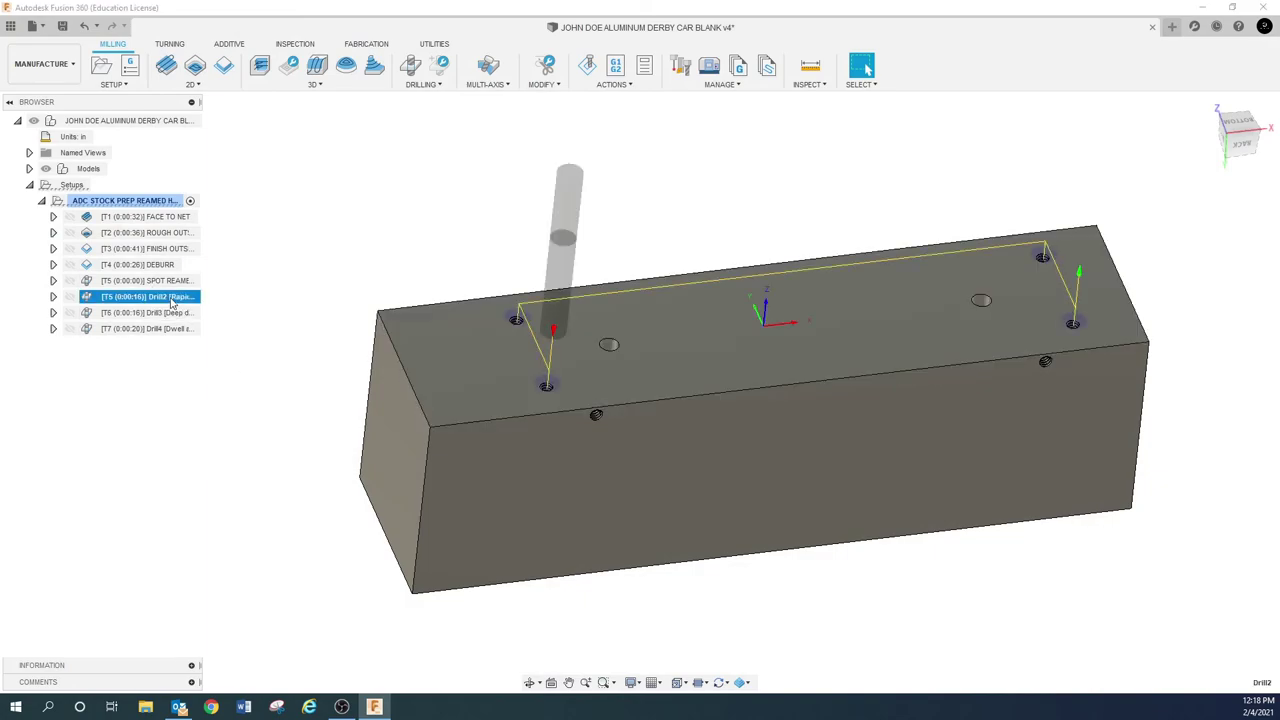
{"action": "left_click", "coordinate": [173, 298]}
{"action": "type", "text": "SPOT TAPPED"}
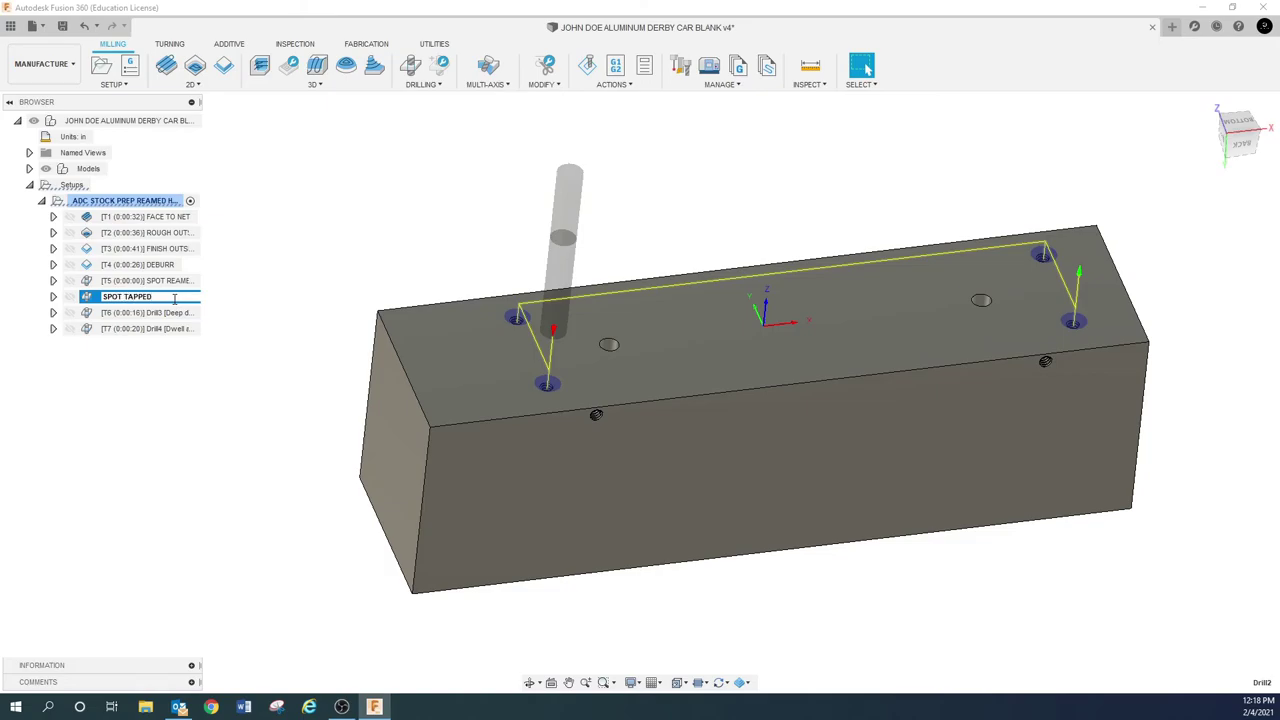
{"action": "type", "text": " HOLES"}
{"action": "key", "text": "Return"}
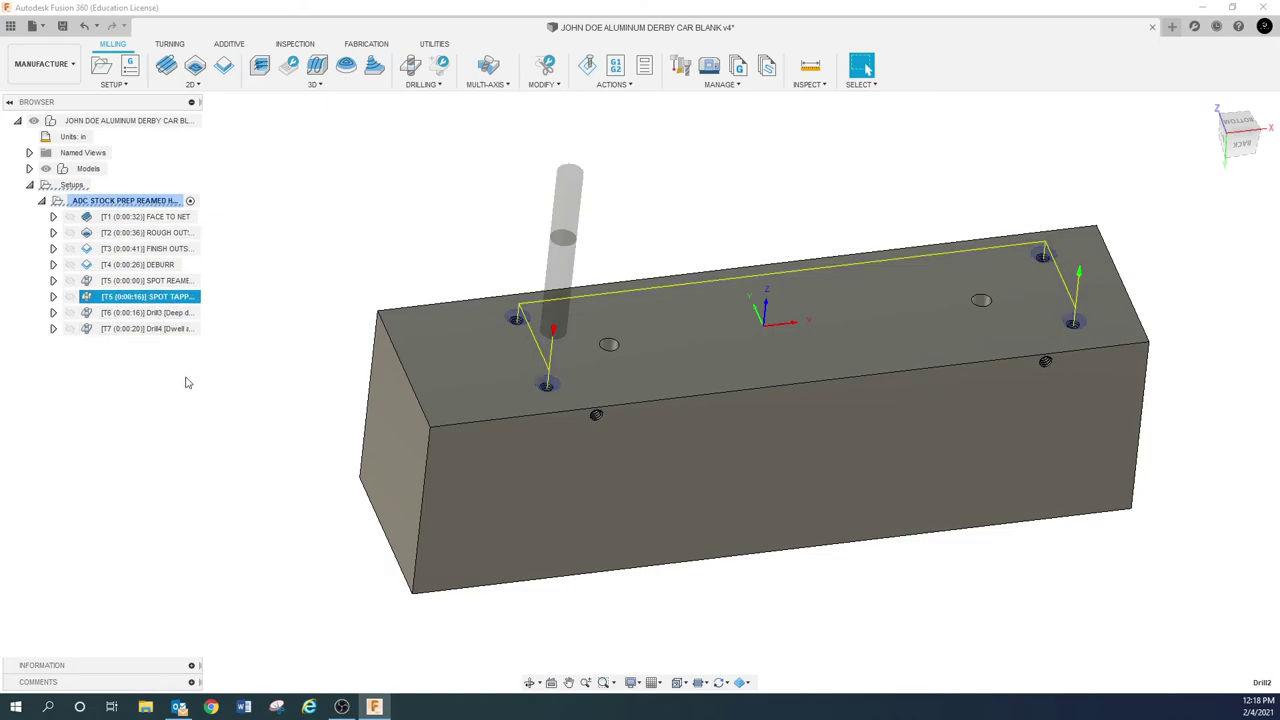
Rename the Drill3 deep drilling operation to mark it as the PRE DRILL for the reamed holes.
{"action": "left_click", "coordinate": [175, 313]}
{"action": "left_click", "coordinate": [175, 313]}
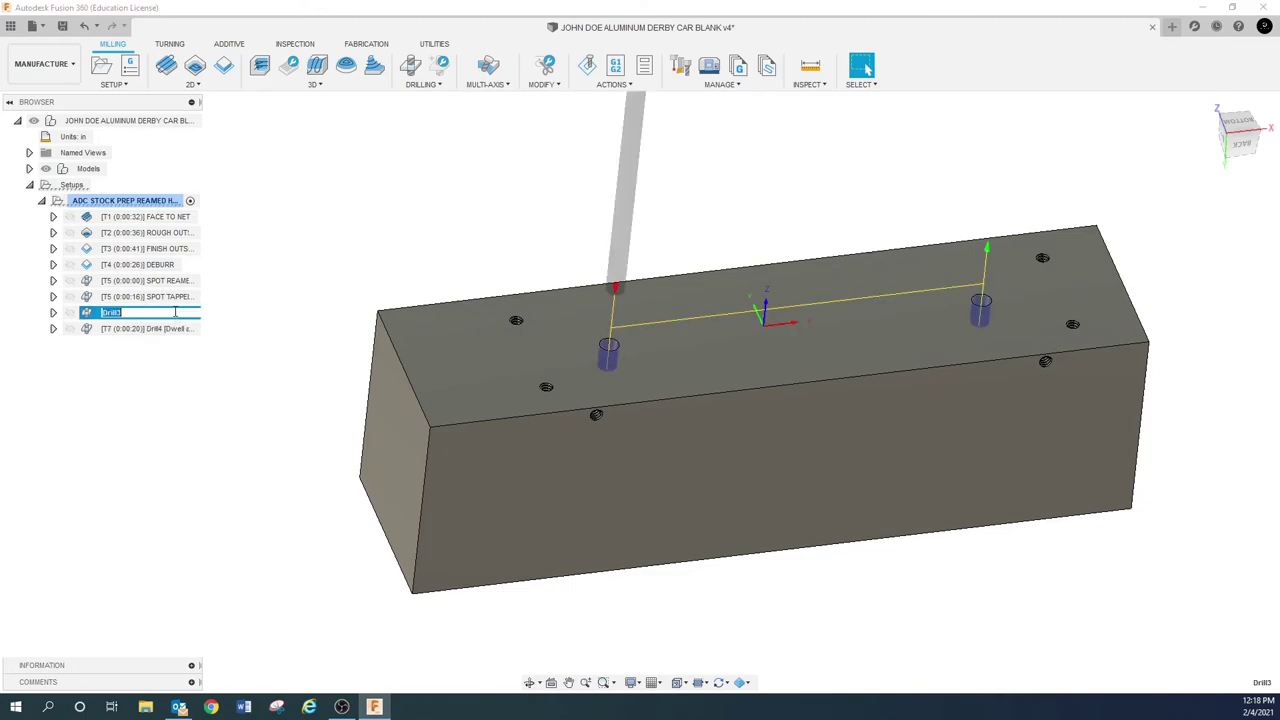
{"action": "type", "text": "PRE DRILL RE"}
{"action": "key", "text": "Return"}
Rename the Drill4 dwell operation on the two reamed holes as REAM.
{"action": "left_click", "coordinate": [172, 329]}
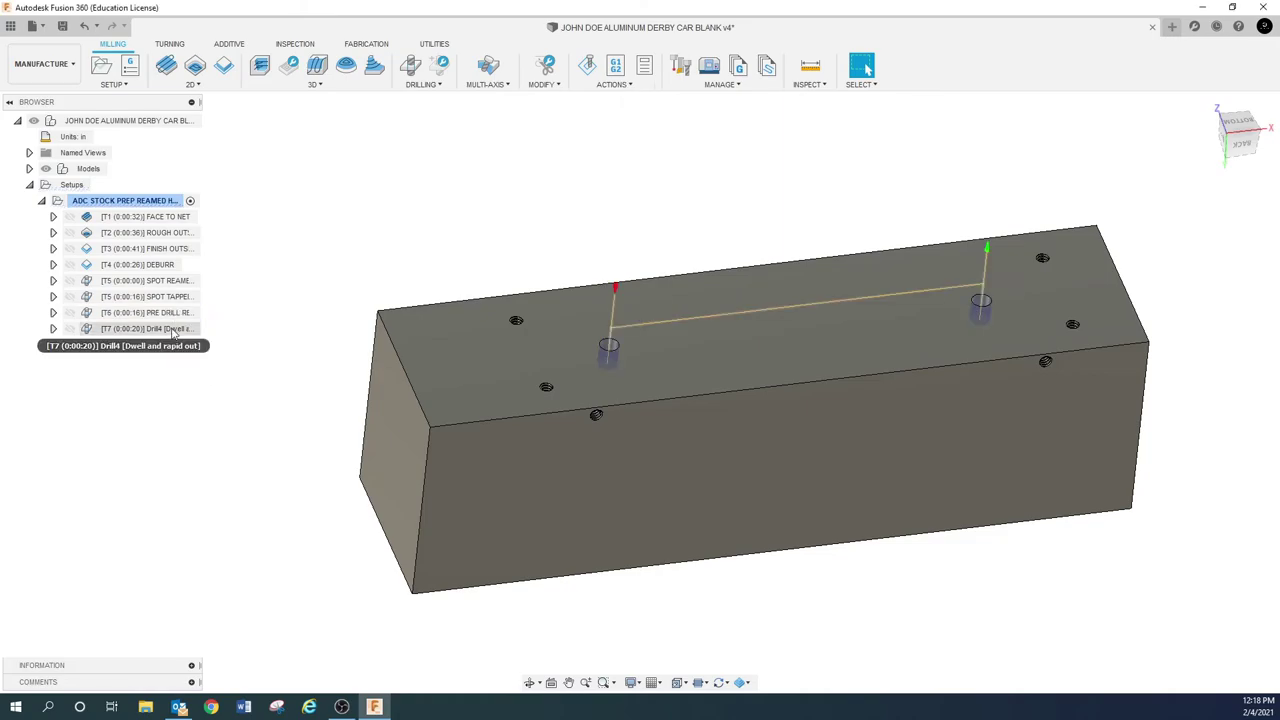
{"action": "left_click", "coordinate": [172, 330]}
{"action": "type", "text": "REA"}
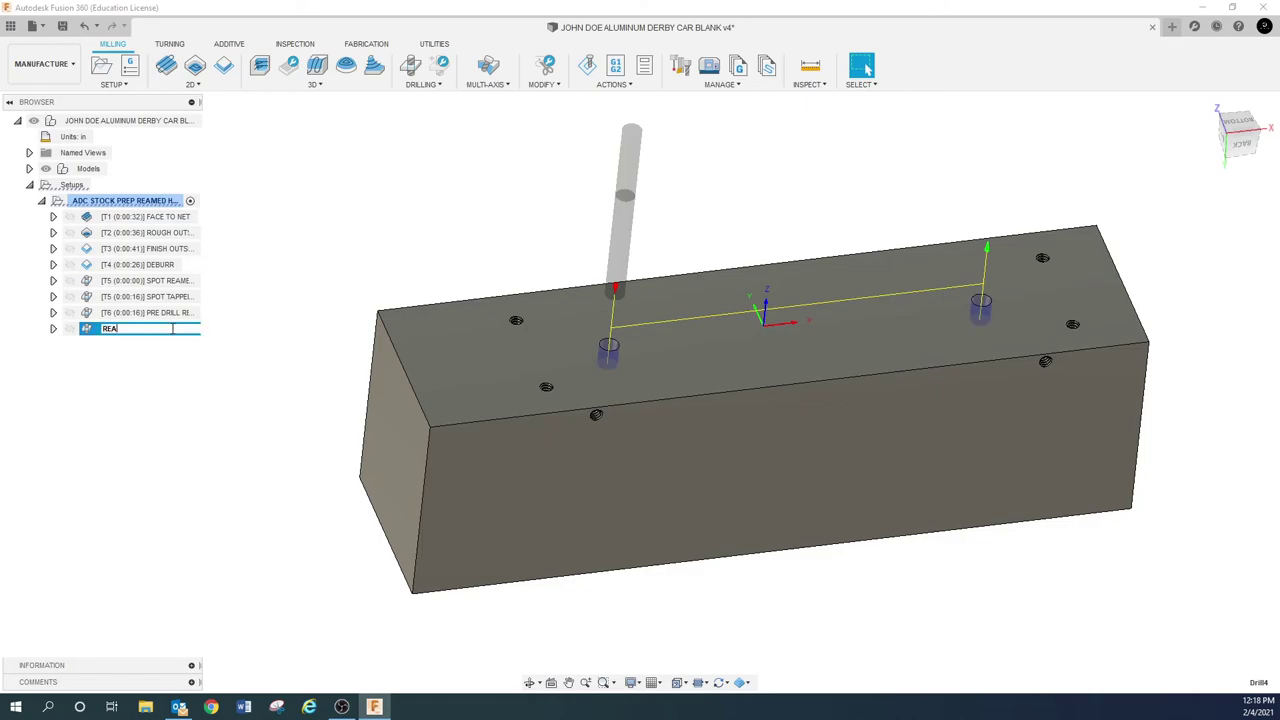
{"action": "type", "text": "M (Dwell)"}
{"action": "key", "text": "Return"}
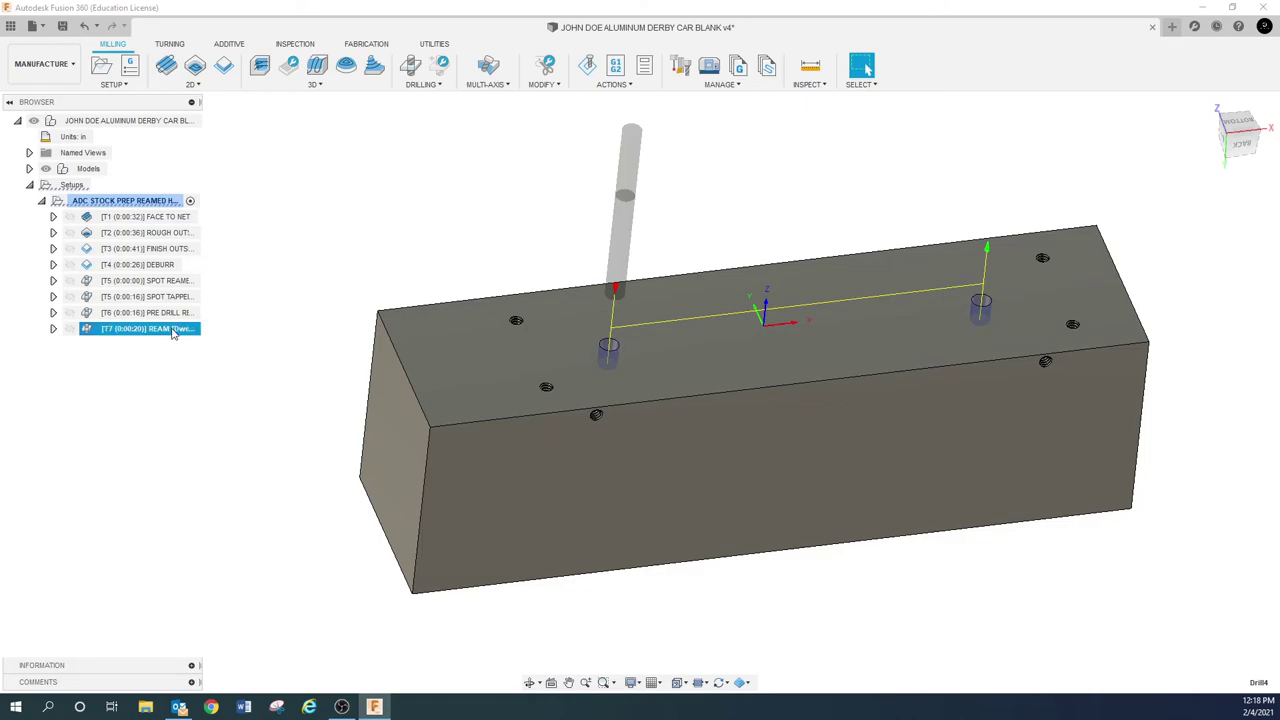
{"action": "left_click", "coordinate": [155, 385]}
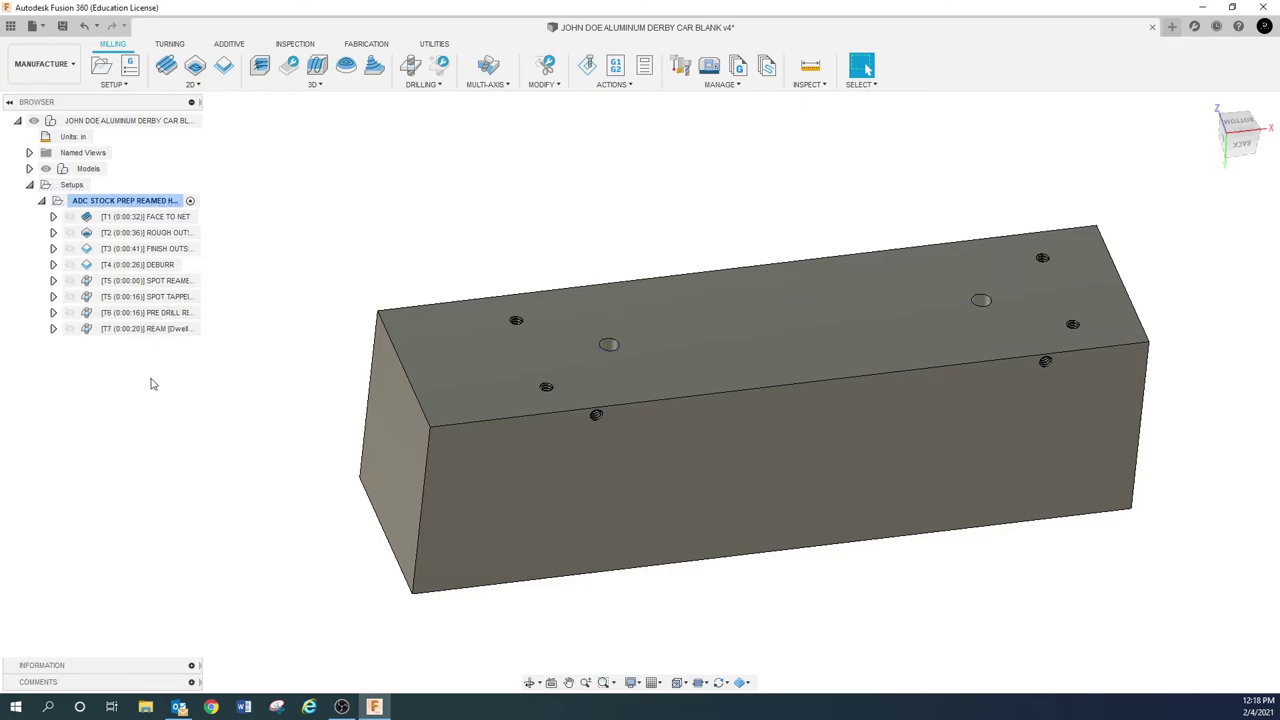
Create a derived drilling operation from SPOT TAPPED HOLES to drill the same four holes.
{"action": "left_click", "coordinate": [140, 296]}
{"action": "right_click", "coordinate": [145, 296]}
{"action": "mouse_move", "coordinate": [222, 232]}
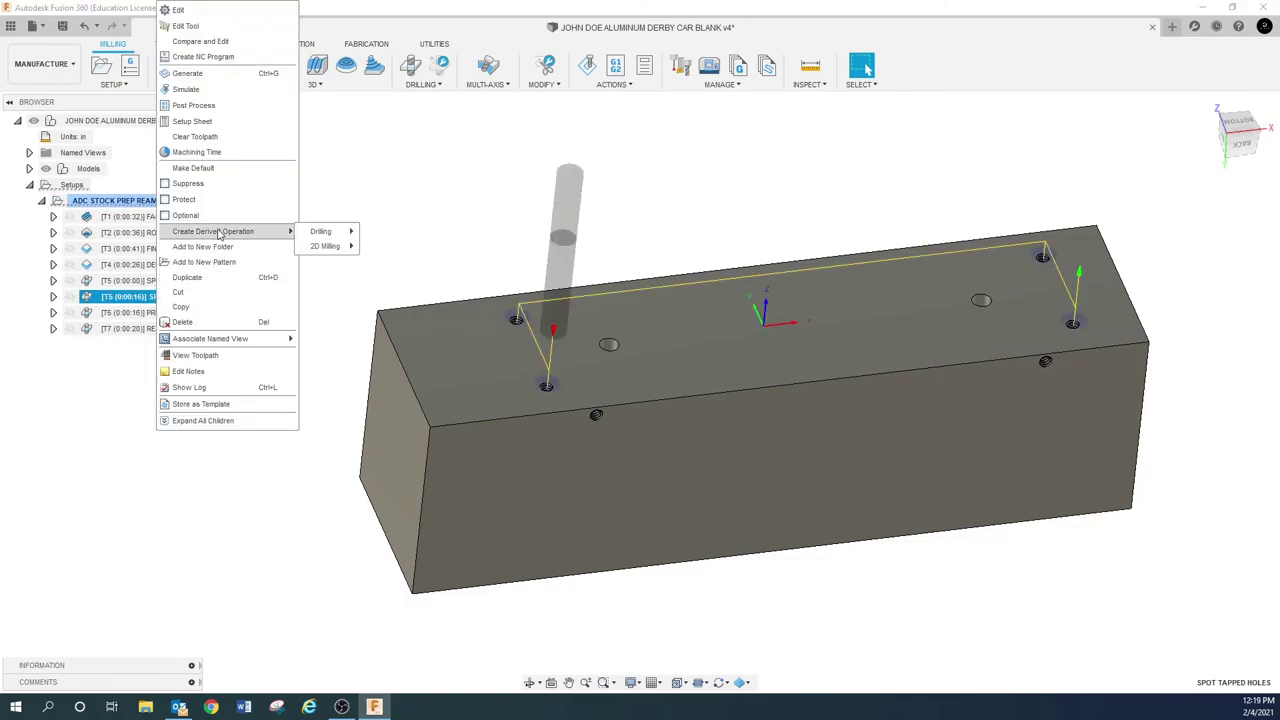
{"action": "left_click", "coordinate": [376, 233]}
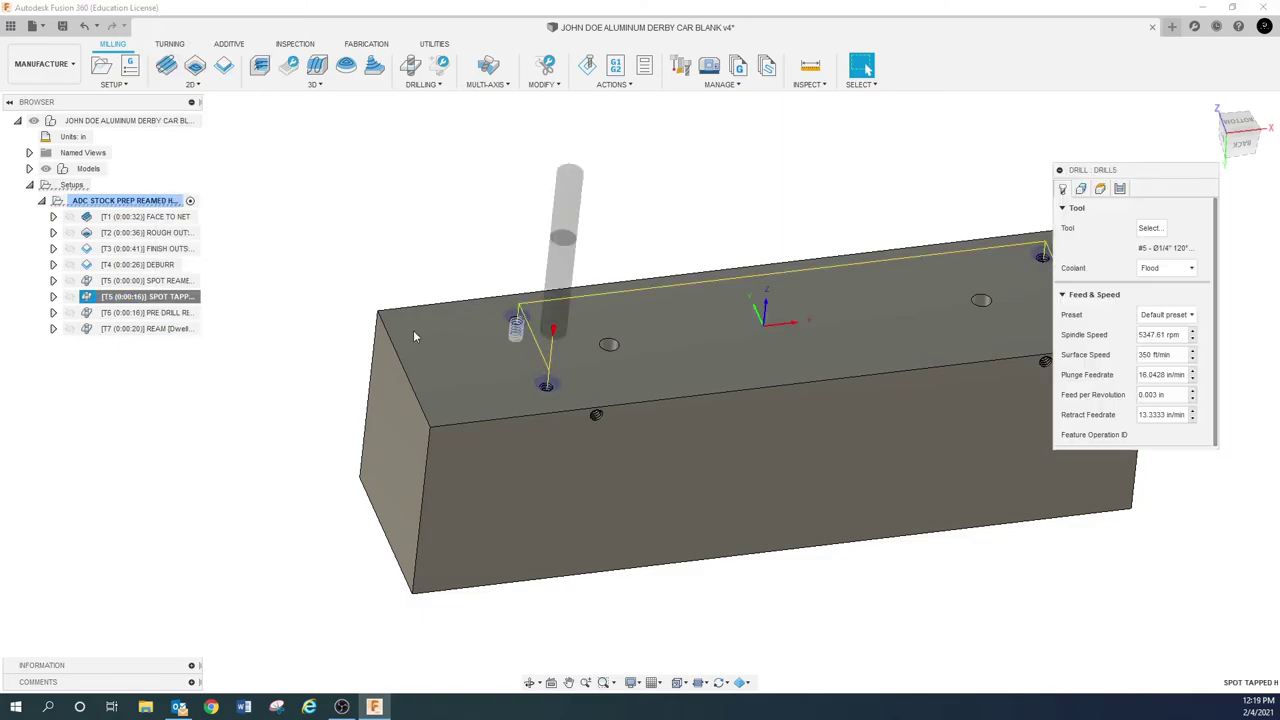
Create a new drill in the derby car blank document's tool library with the description .125 DRILL.
{"action": "left_click", "coordinate": [1147, 232]}
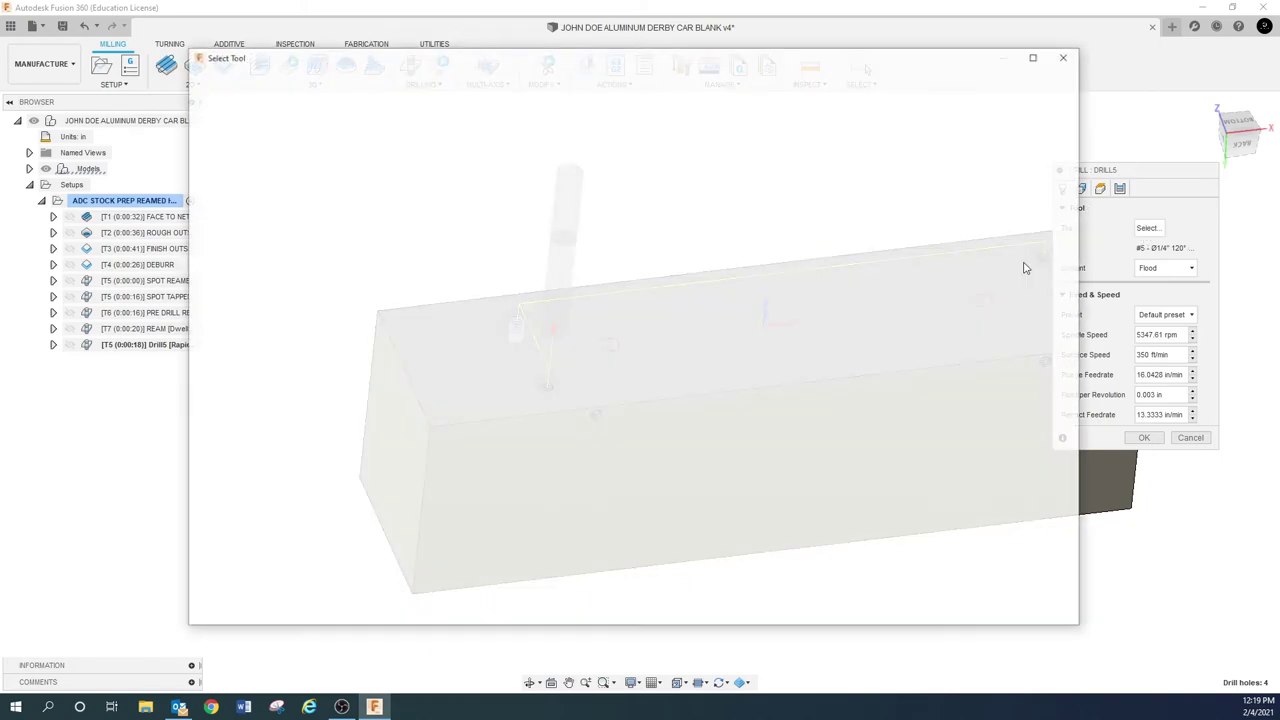
{"action": "left_click", "coordinate": [281, 163]}
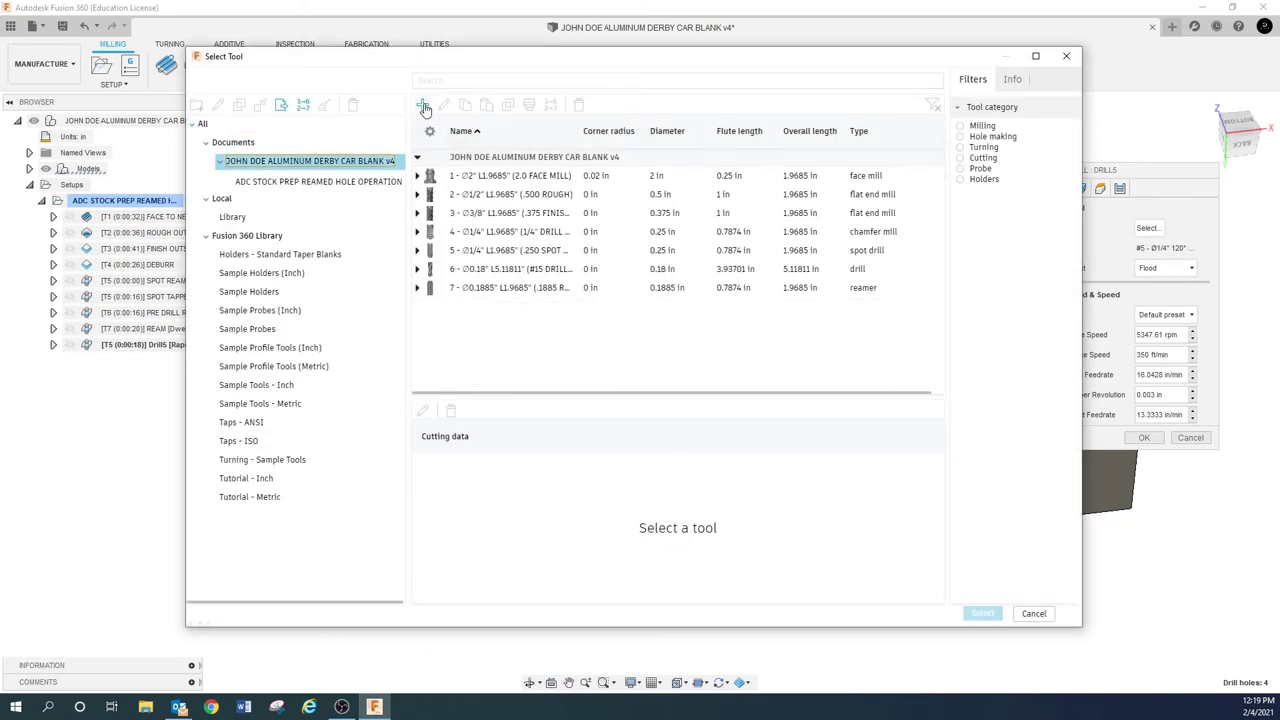
{"action": "left_click", "coordinate": [422, 105]}
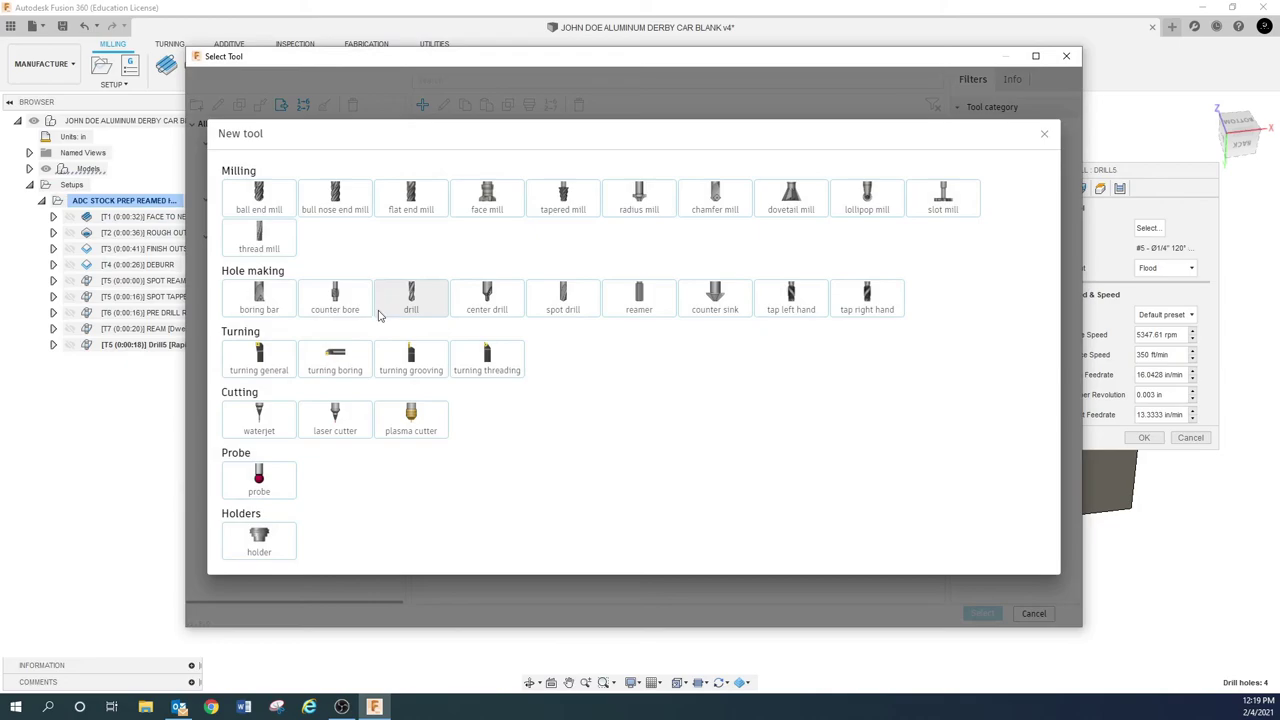
{"action": "left_click", "coordinate": [418, 300]}
{"action": "left_click", "coordinate": [400, 139]}
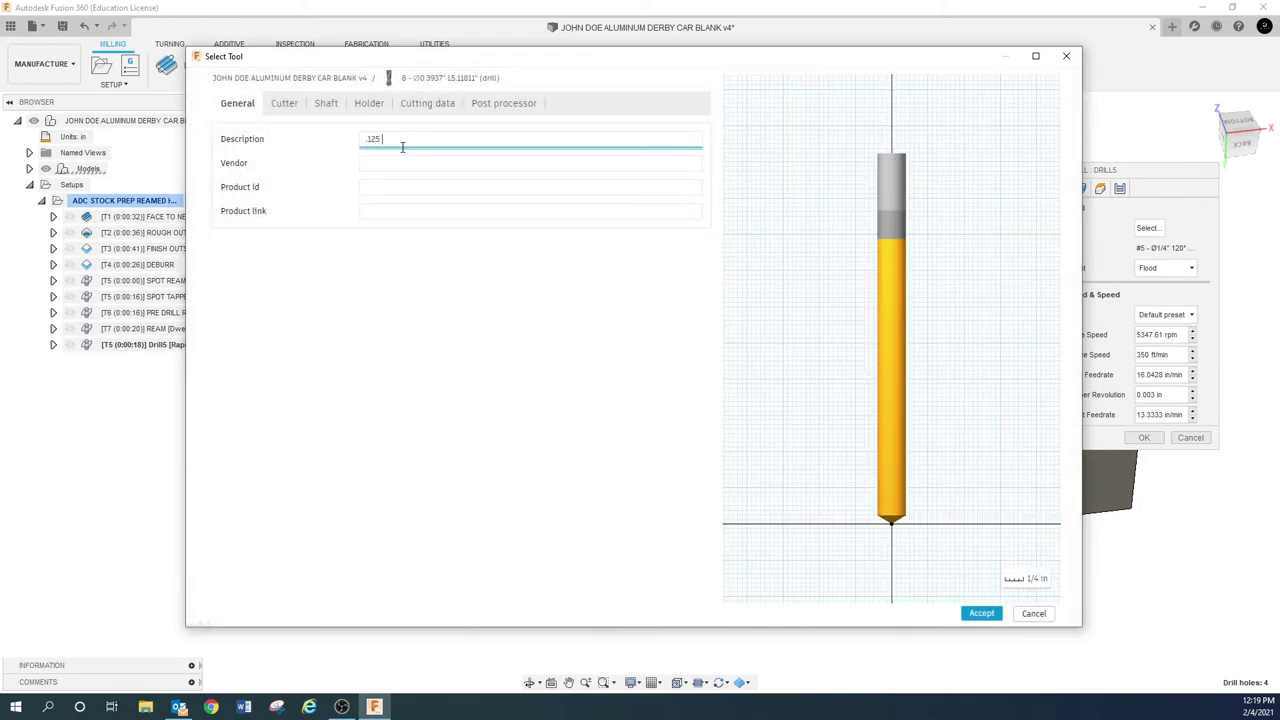
Give the new drill 2 flutes and a diameter of .125 in.
{"action": "left_click", "coordinate": [285, 104]}
{"action": "left_click", "coordinate": [388, 205]}
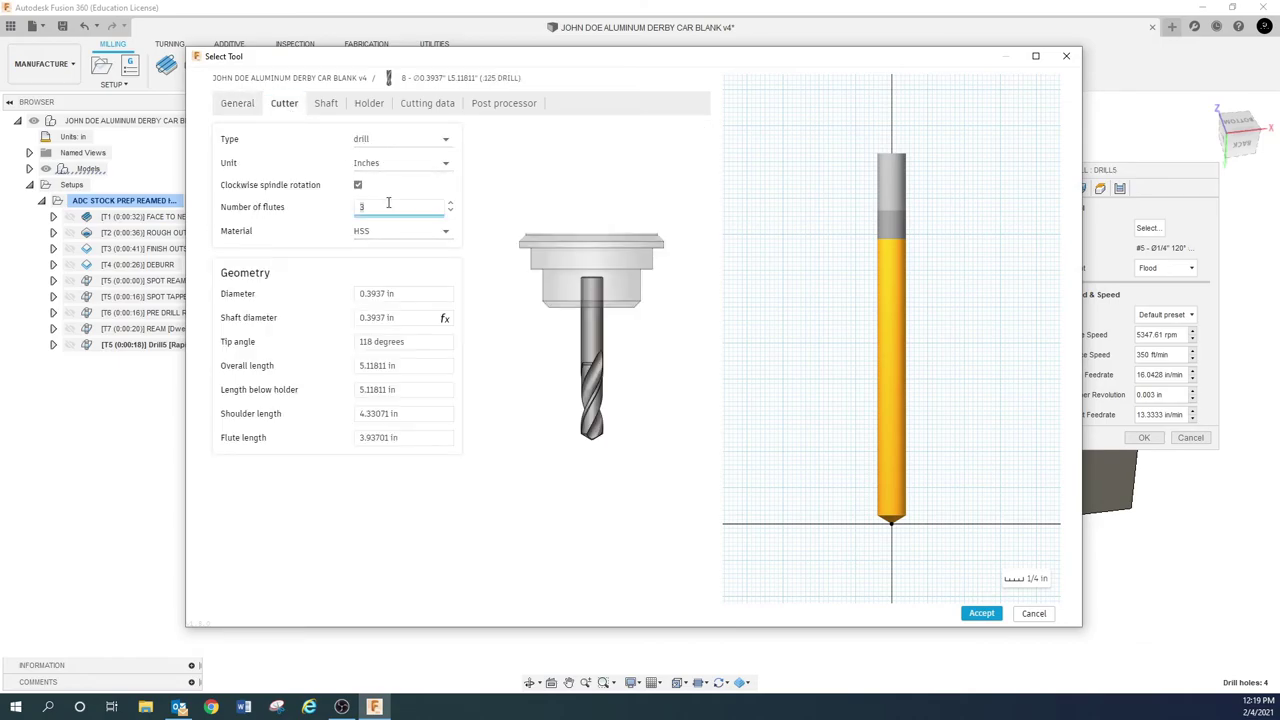
{"action": "key", "text": "BackSpace"}
{"action": "type", "text": "2"}
{"action": "left_click", "coordinate": [408, 294]}
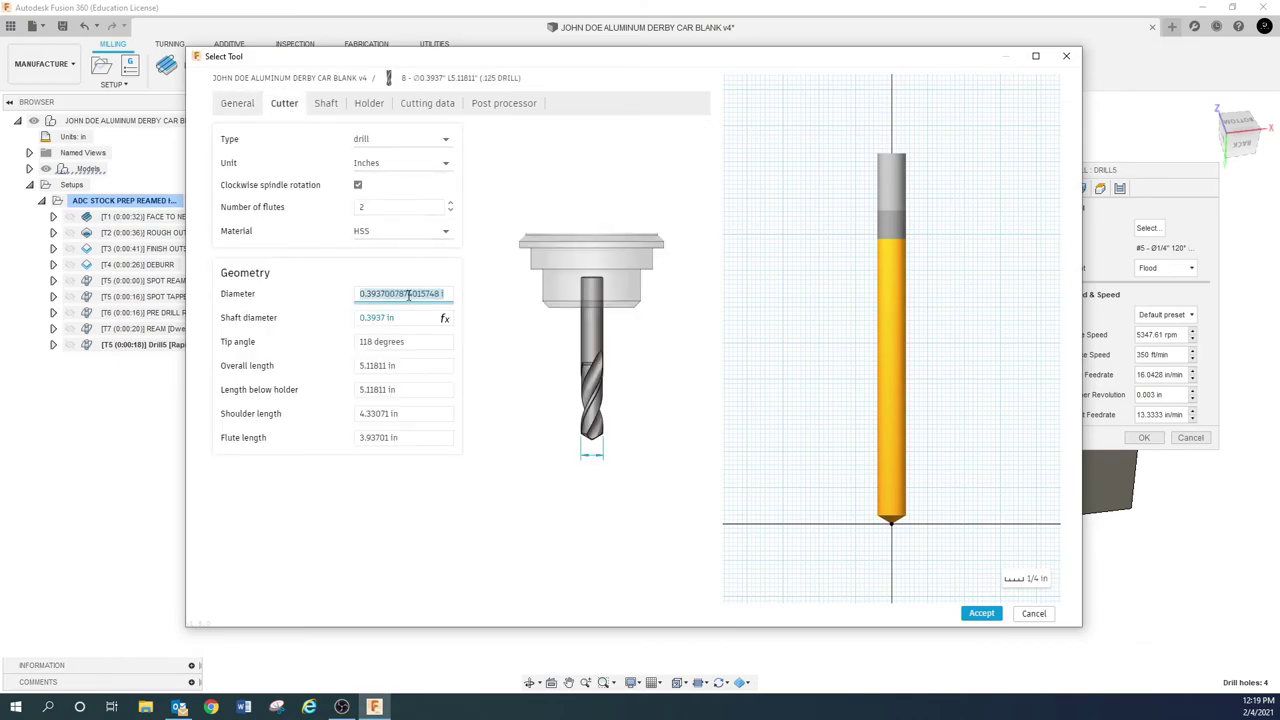
{"action": "key", "text": "BackSpace"}
{"action": "type", "text": ".125"}
{"action": "key", "text": "Tab"}
{"action": "key", "text": "Tab"}
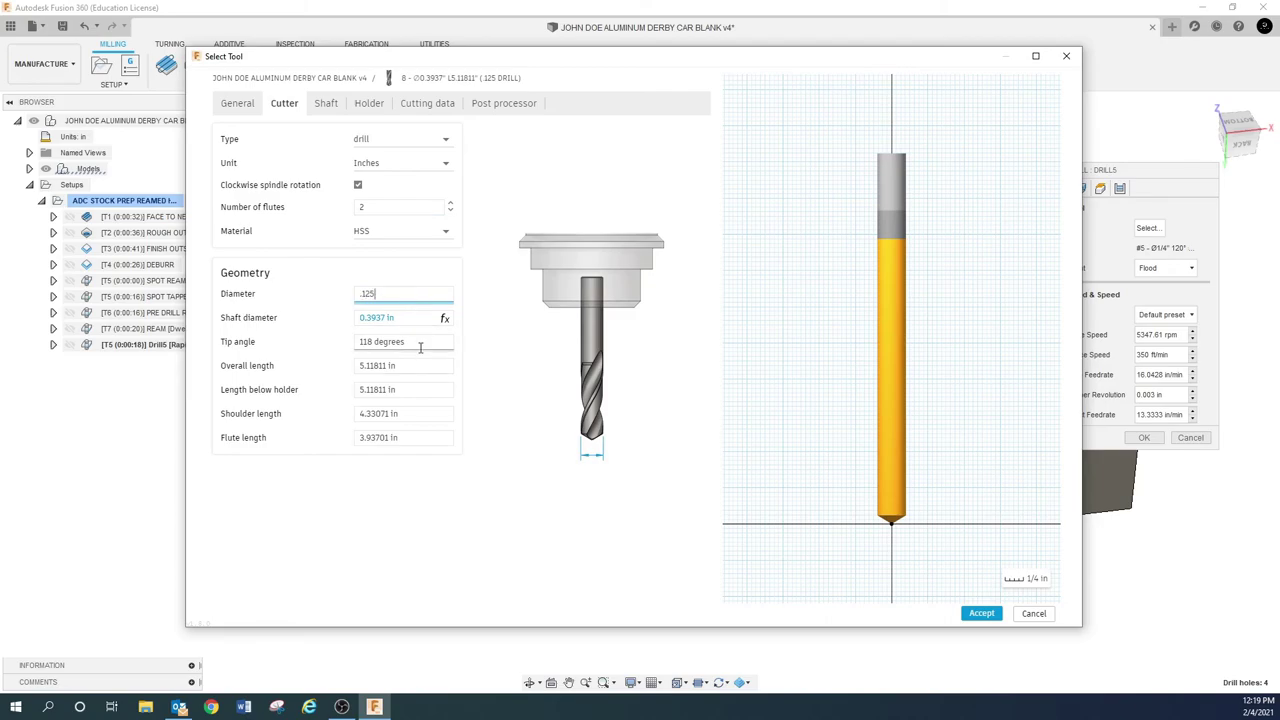
Set the .125 drill's cutting data to a surface speed of 200 ft/min and a feed per revolution of .002 in.
{"action": "left_click", "coordinate": [330, 108]}
{"action": "left_click", "coordinate": [368, 105]}
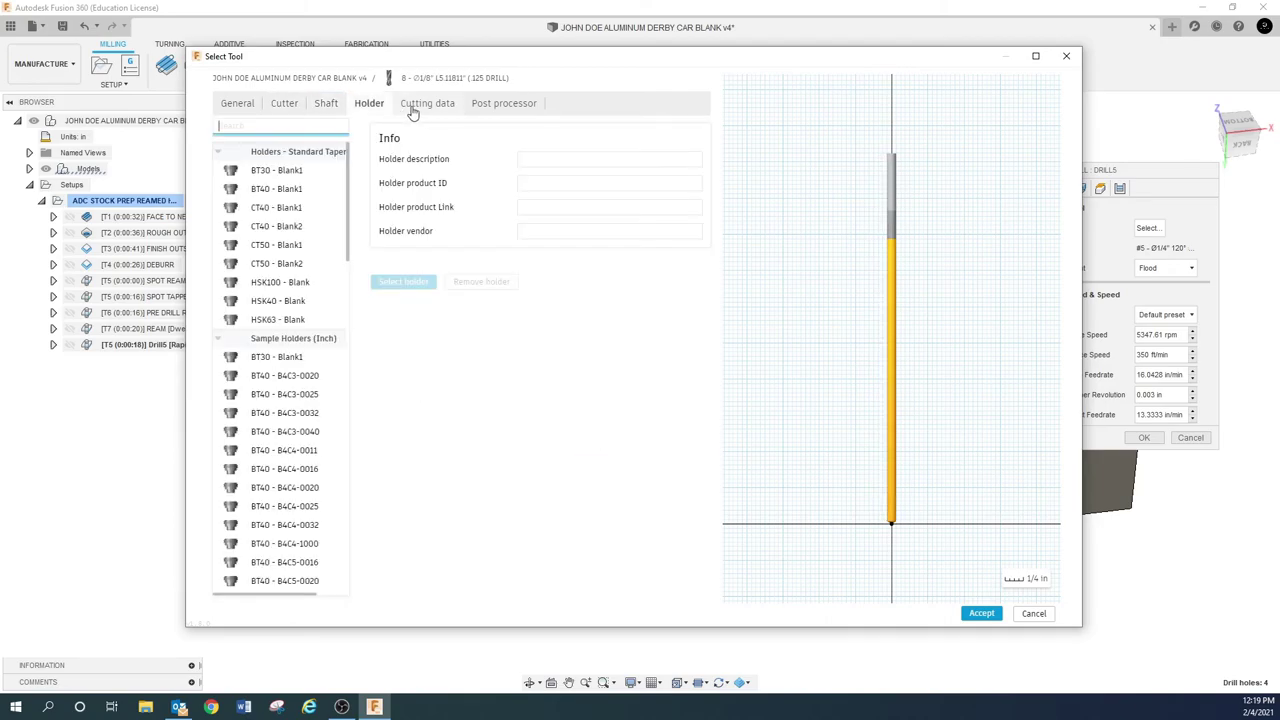
{"action": "left_click", "coordinate": [427, 104]}
{"action": "left_click", "coordinate": [610, 184]}
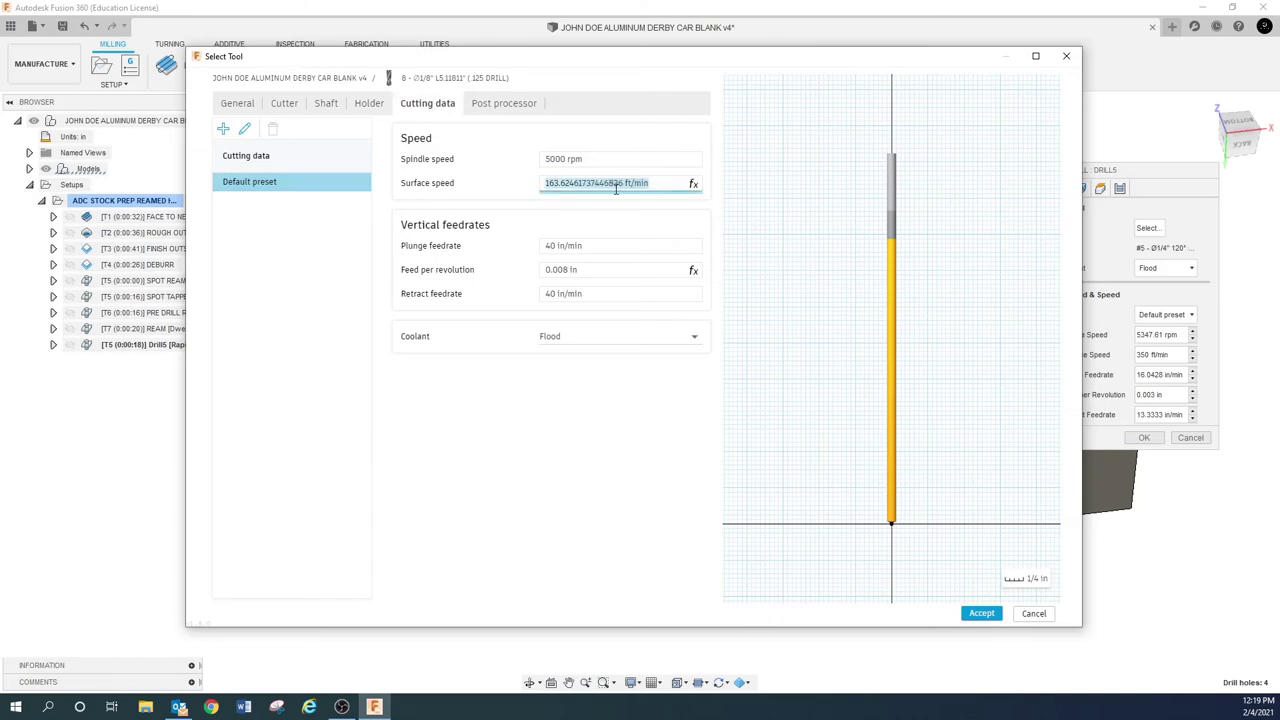
{"action": "type", "text": "2"}
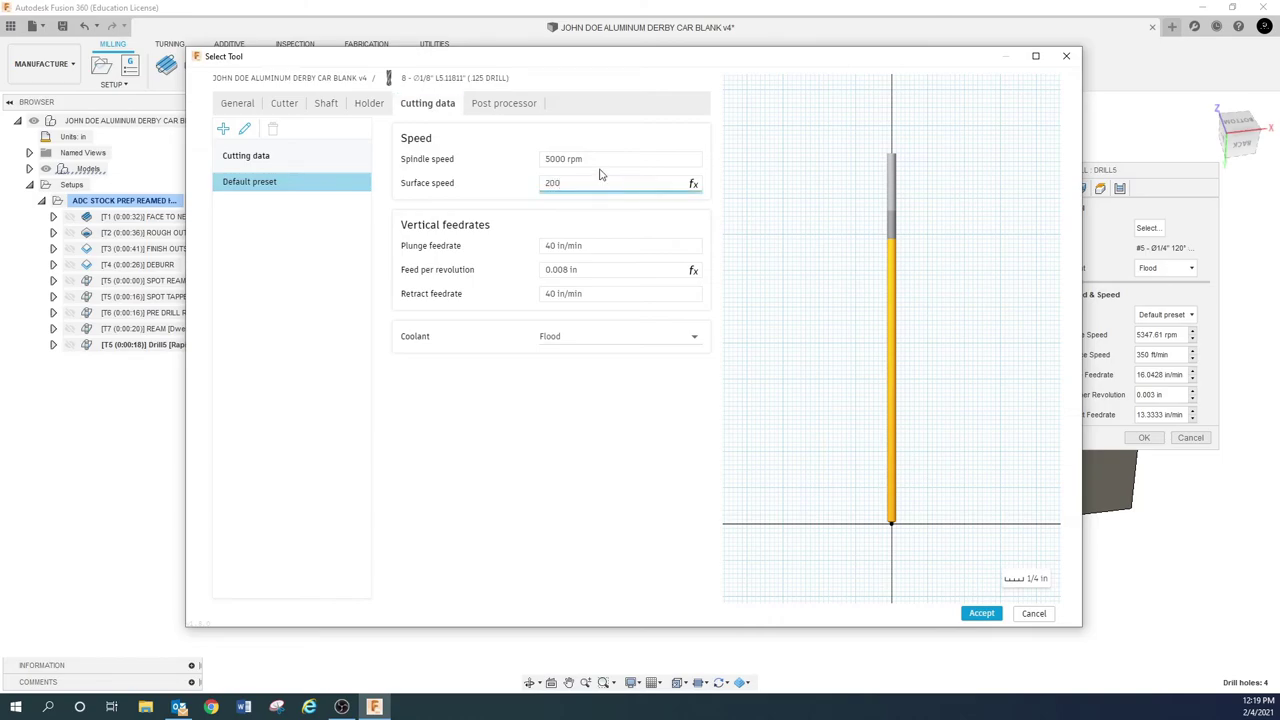
{"action": "type", "text": "00"}
{"action": "key", "text": "shift+Tab"}
{"action": "left_click", "coordinate": [608, 245]}
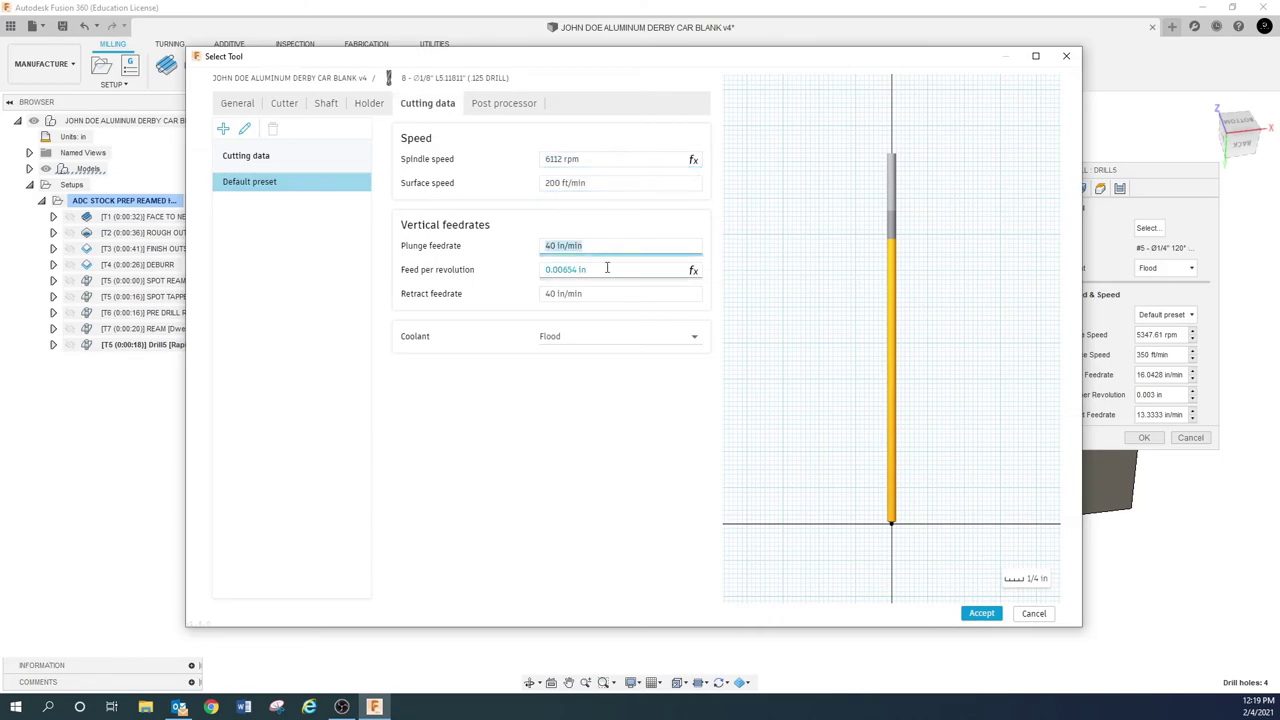
{"action": "left_click", "coordinate": [606, 268]}
{"action": "type", "text": ".00"}
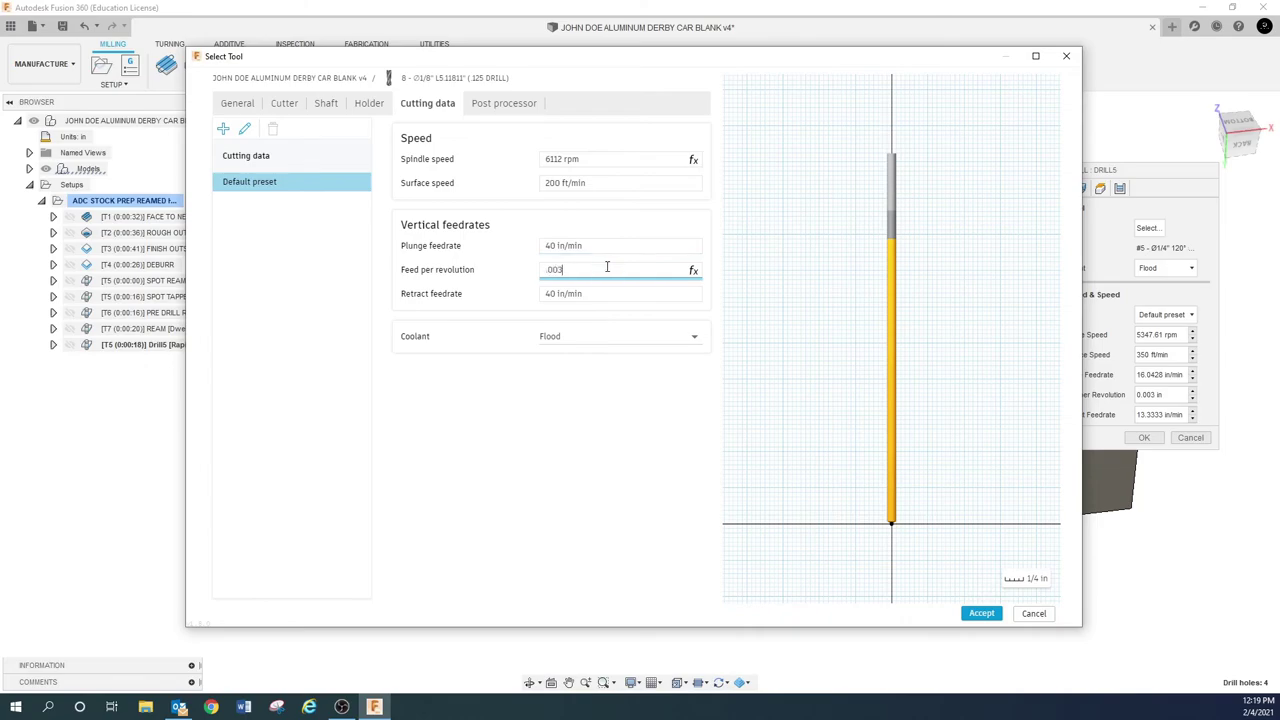
{"action": "type", "text": "2"}
{"action": "left_click", "coordinate": [599, 291]}
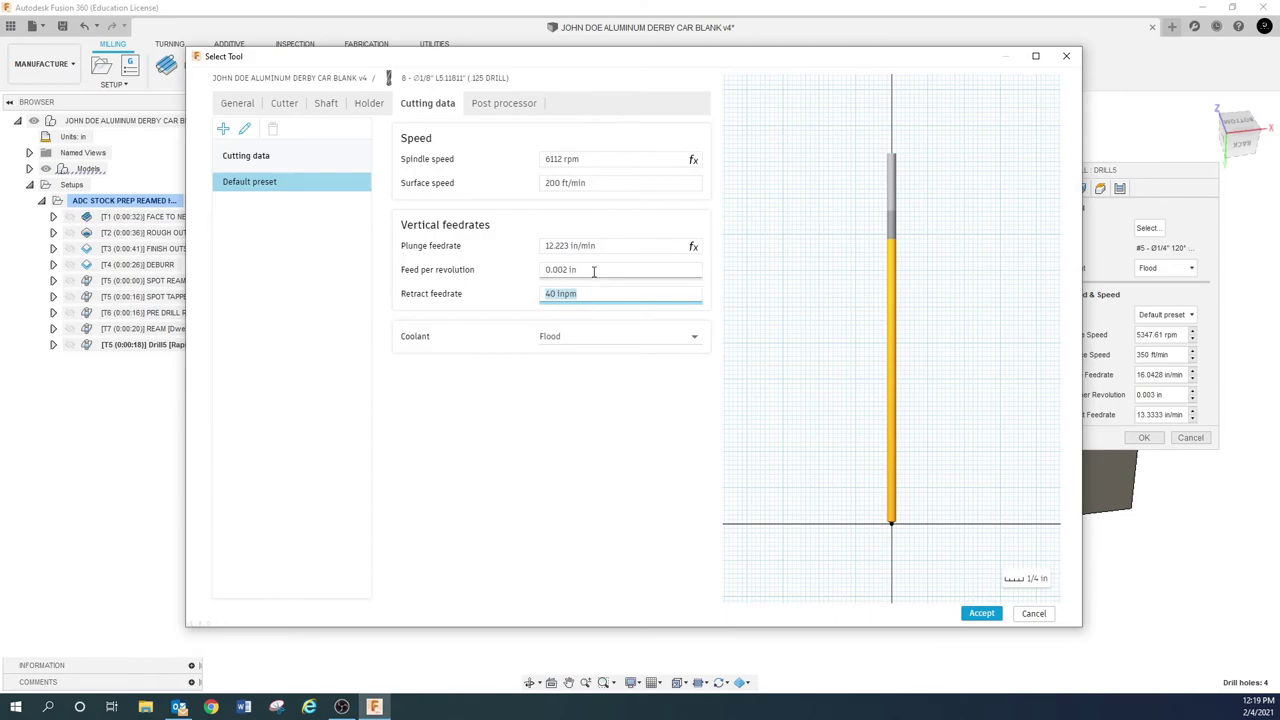
Add the post processor comment .125 DRILL to the new drill, accept it, and assign it to the derived drilling operation.
{"action": "left_click", "coordinate": [490, 104]}
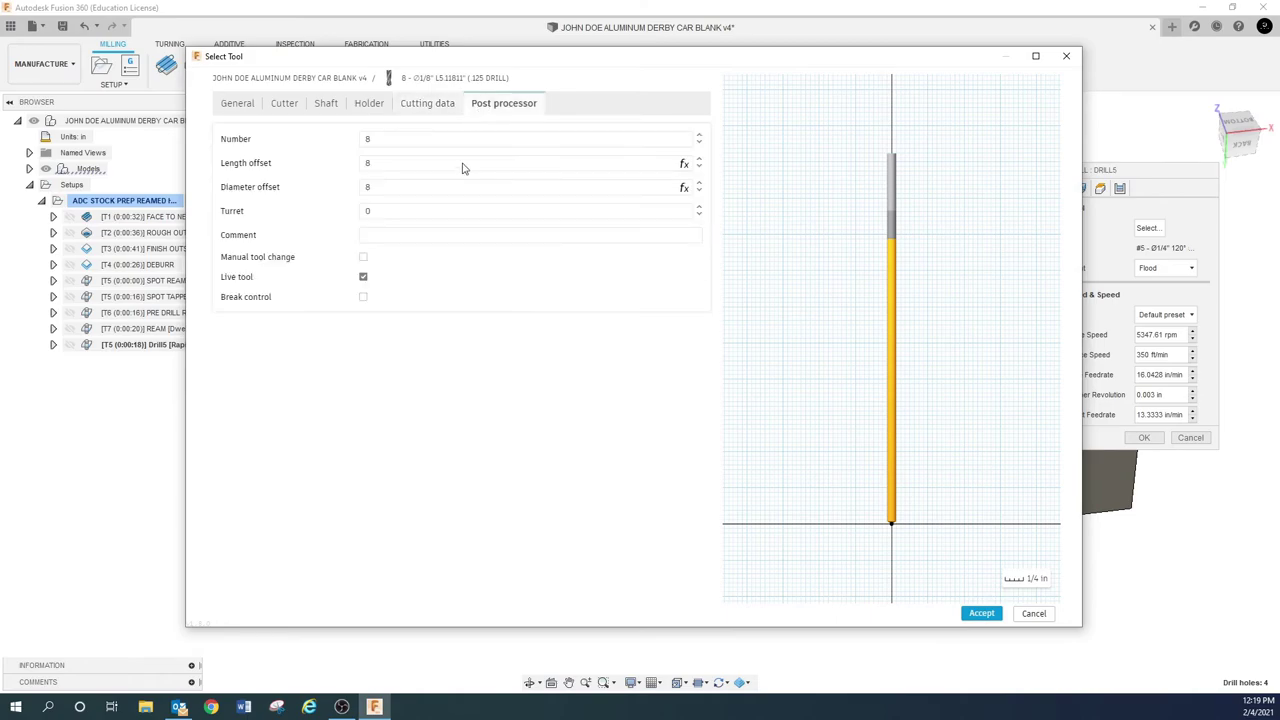
{"action": "left_click", "coordinate": [428, 237]}
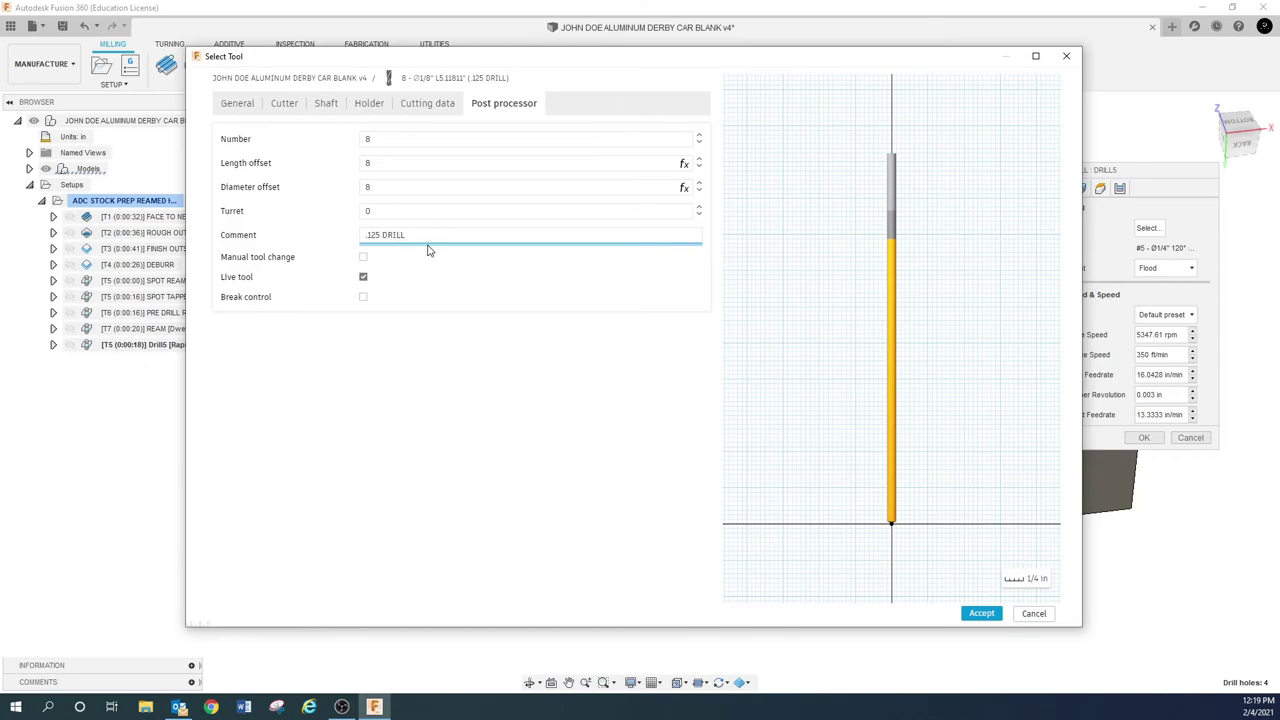
{"action": "type", "text": ".125 DRILL"}
{"action": "left_click", "coordinate": [428, 104]}
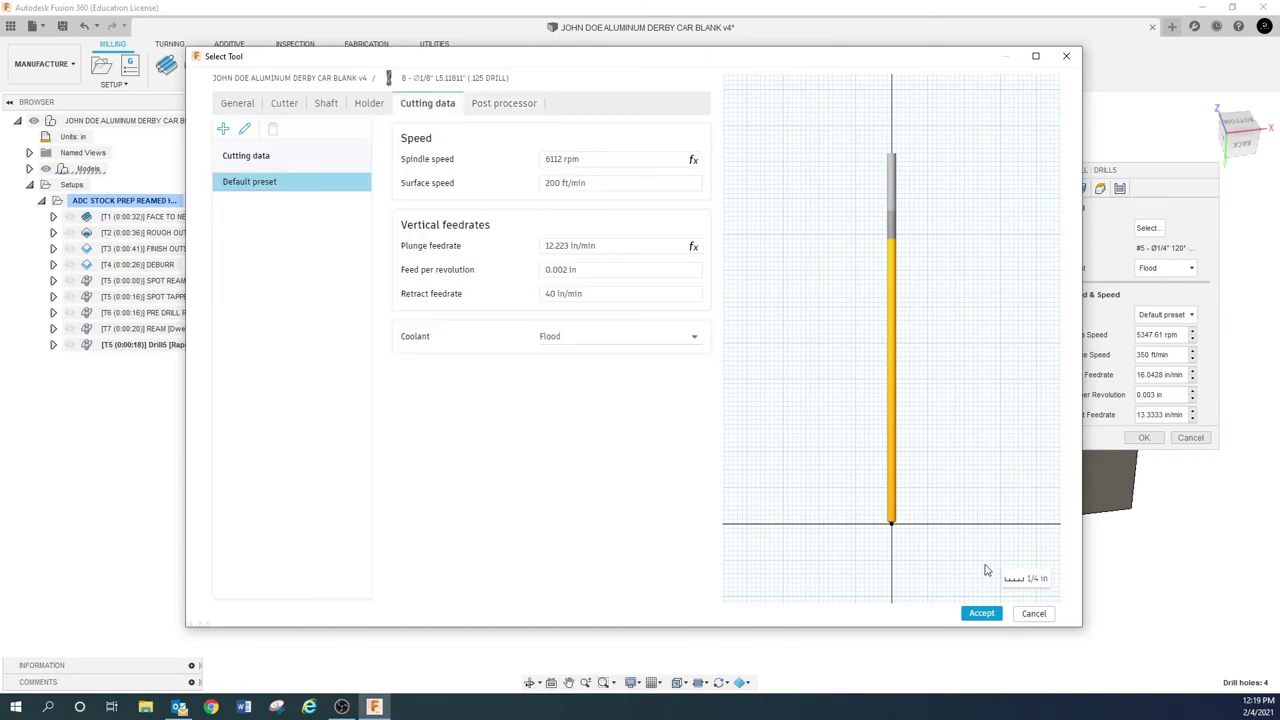
{"action": "left_click", "coordinate": [968, 613]}
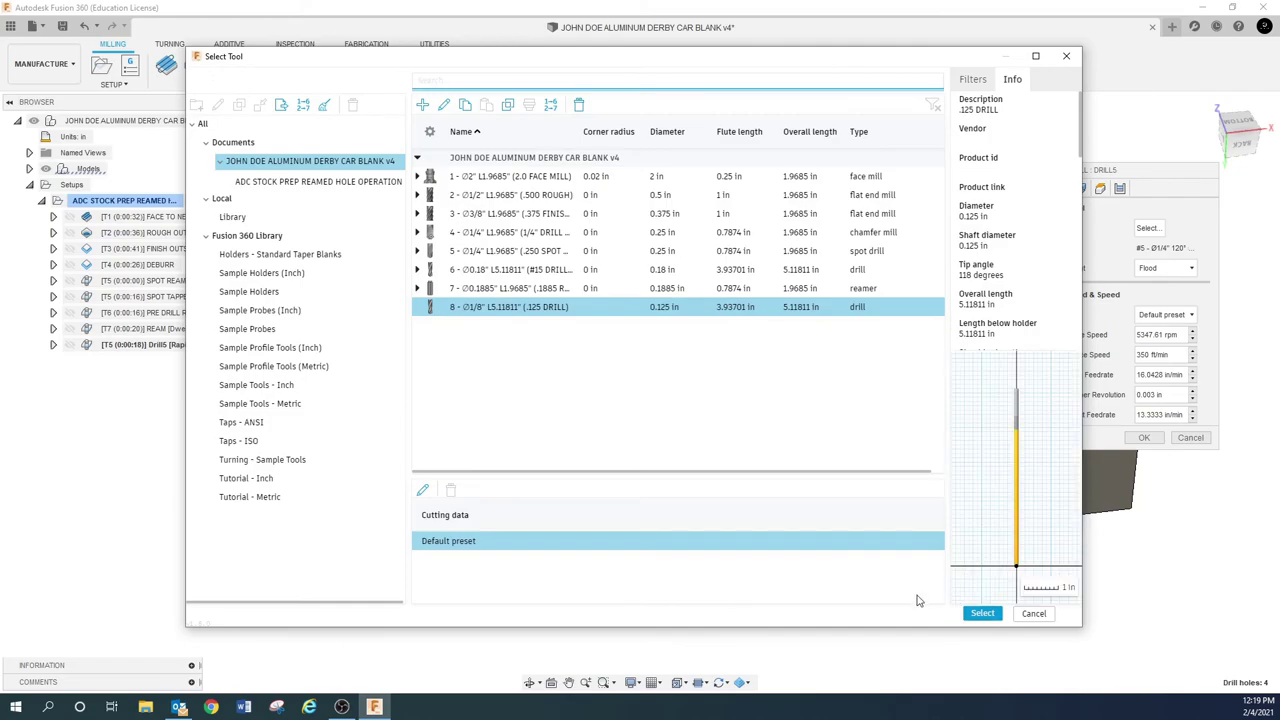
{"action": "left_click", "coordinate": [983, 613]}
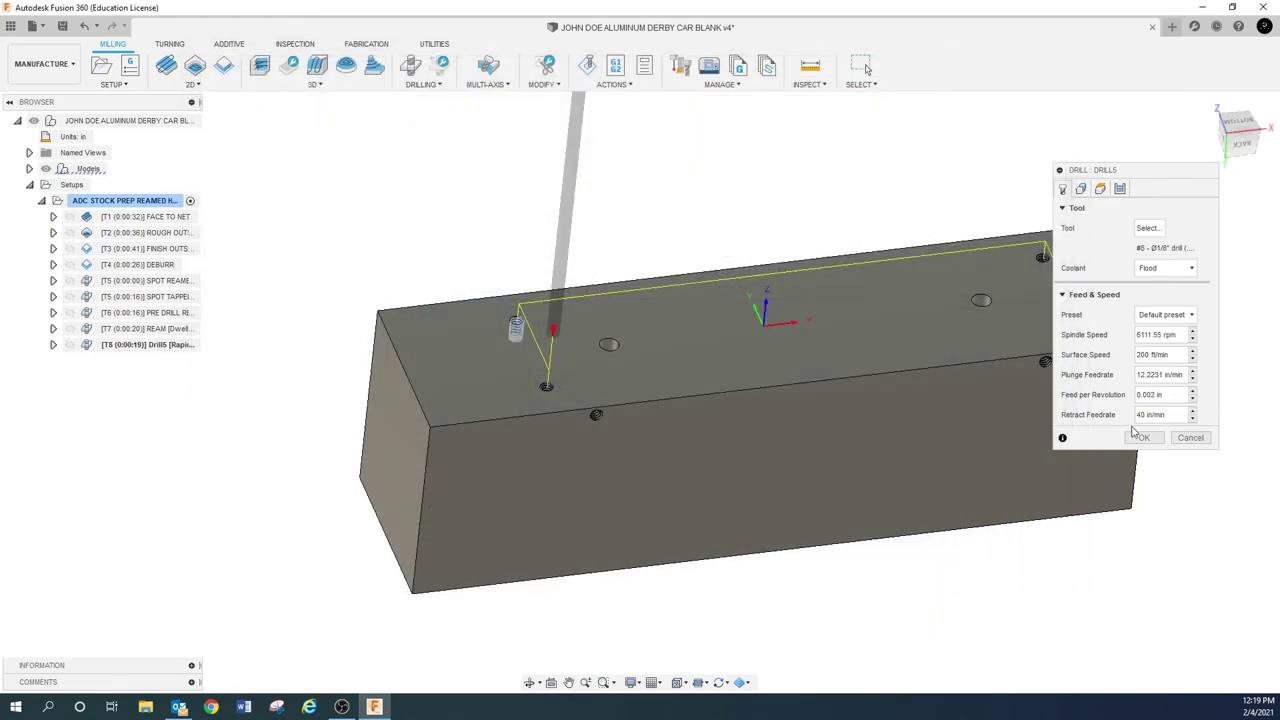
Reference the drilling operation's bottom height from the hole bottom and enable drill tip through bottom.
{"action": "left_click", "coordinate": [1082, 190]}
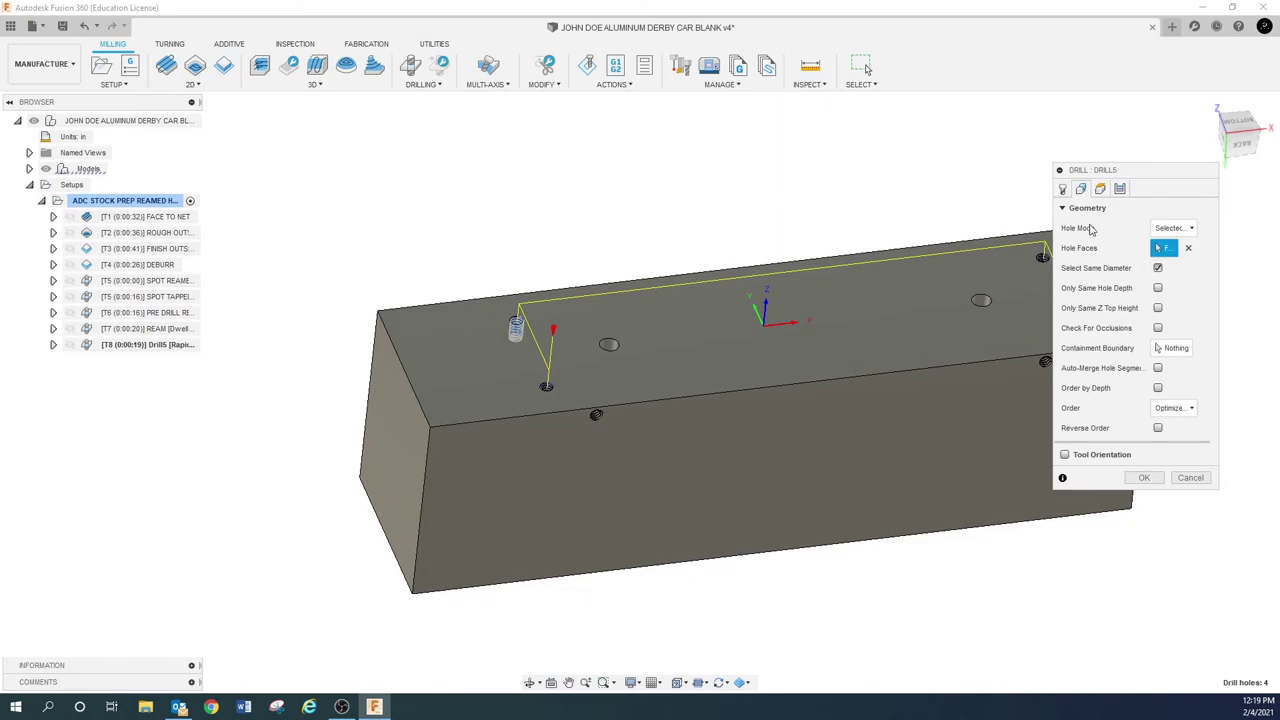
{"action": "left_click", "coordinate": [1101, 191]}
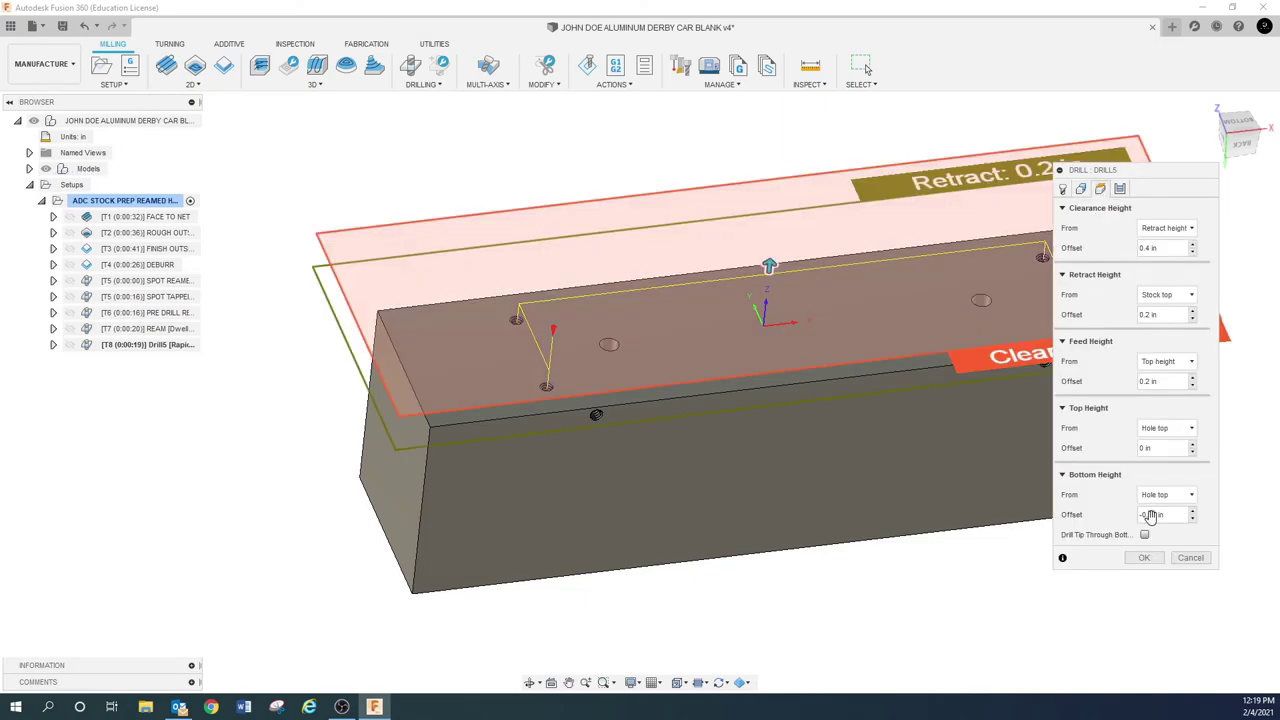
{"action": "left_click", "coordinate": [1188, 496]}
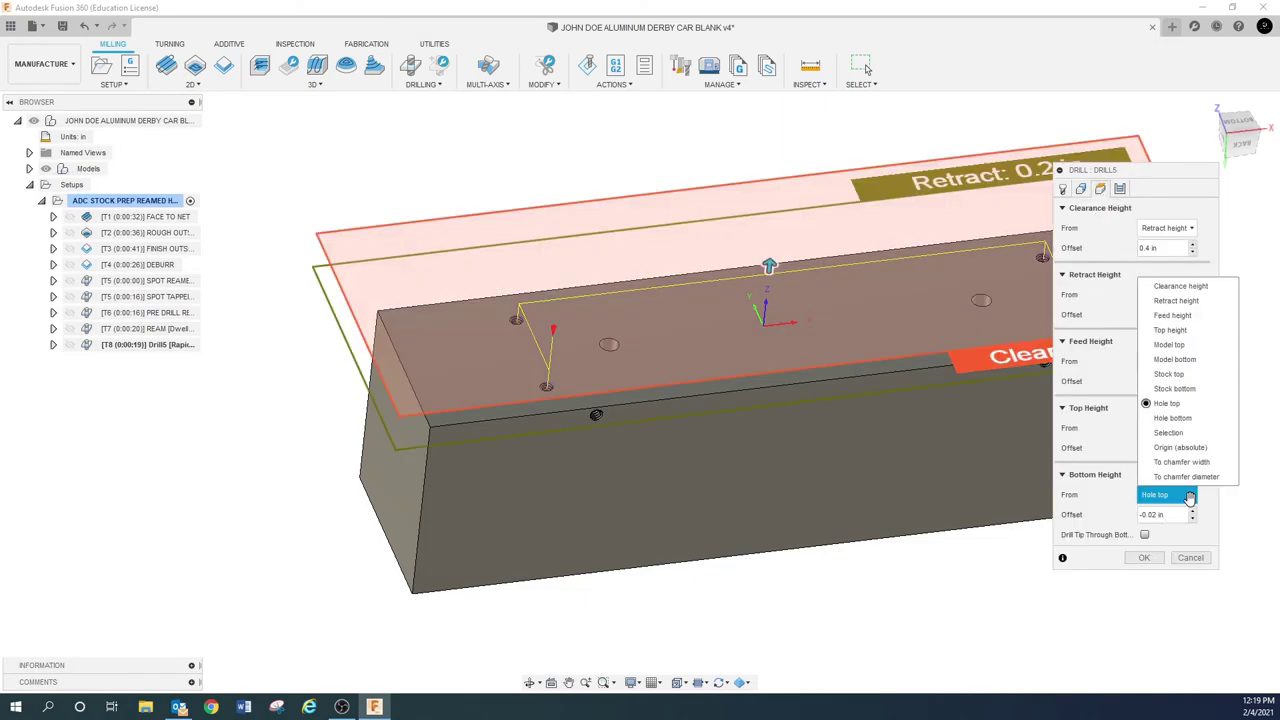
{"action": "left_click", "coordinate": [1180, 418]}
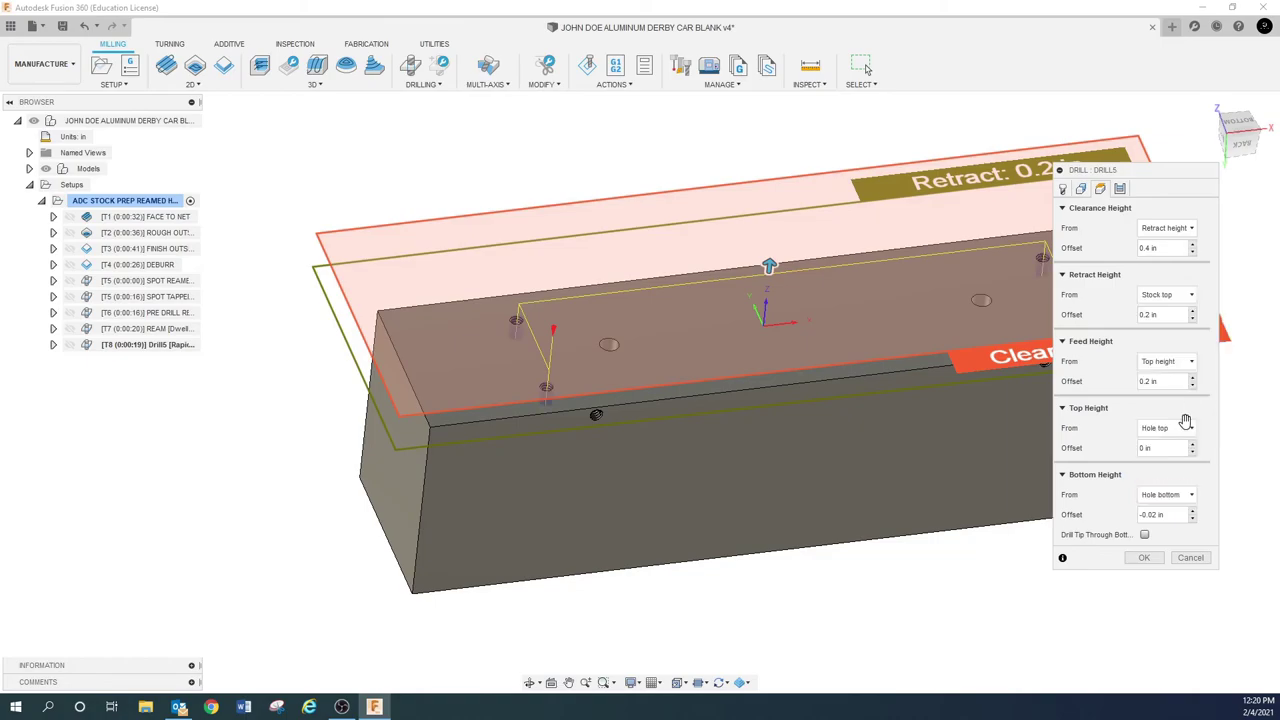
{"action": "left_click", "coordinate": [1144, 534]}
{"action": "middle_click_drag", "start_coordinate": [693, 456], "coordinate": [535, 425], "text": "shift"}
{"action": "scroll", "coordinate": [535, 425], "scroll_direction": "up", "scroll_amount": 8}
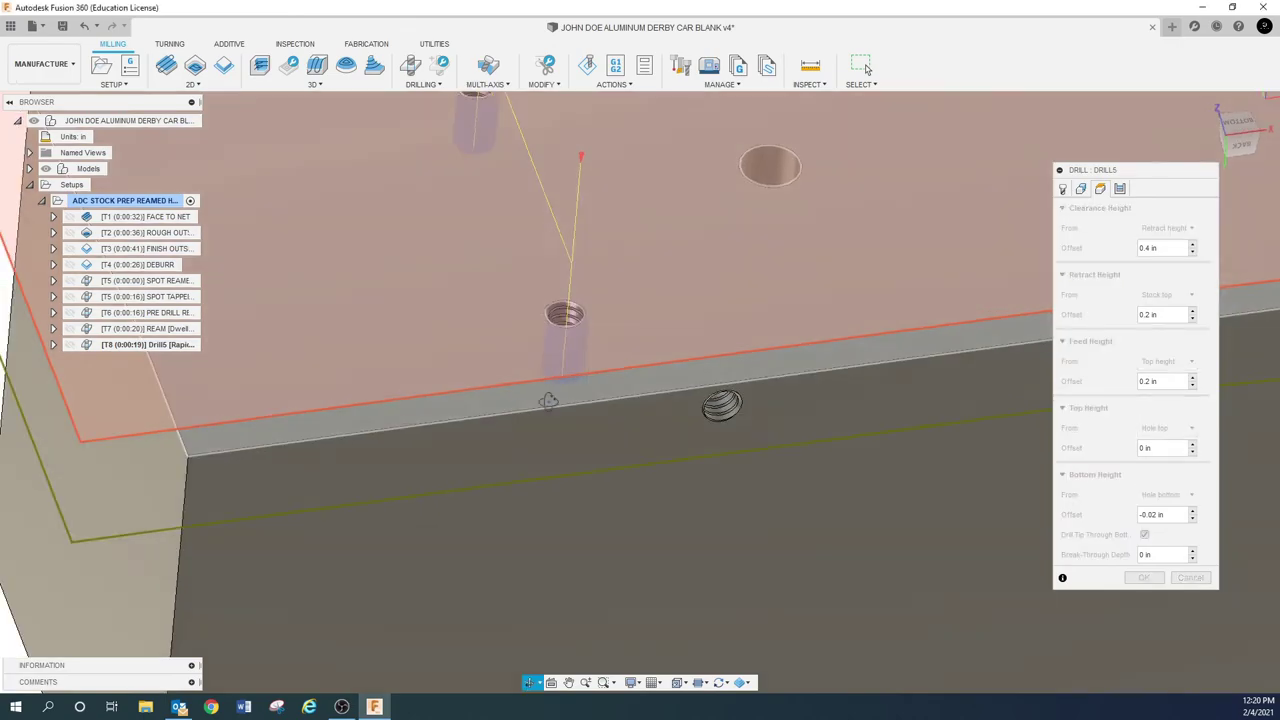
{"action": "scroll", "coordinate": [567, 270], "scroll_direction": "up", "scroll_amount": 10}
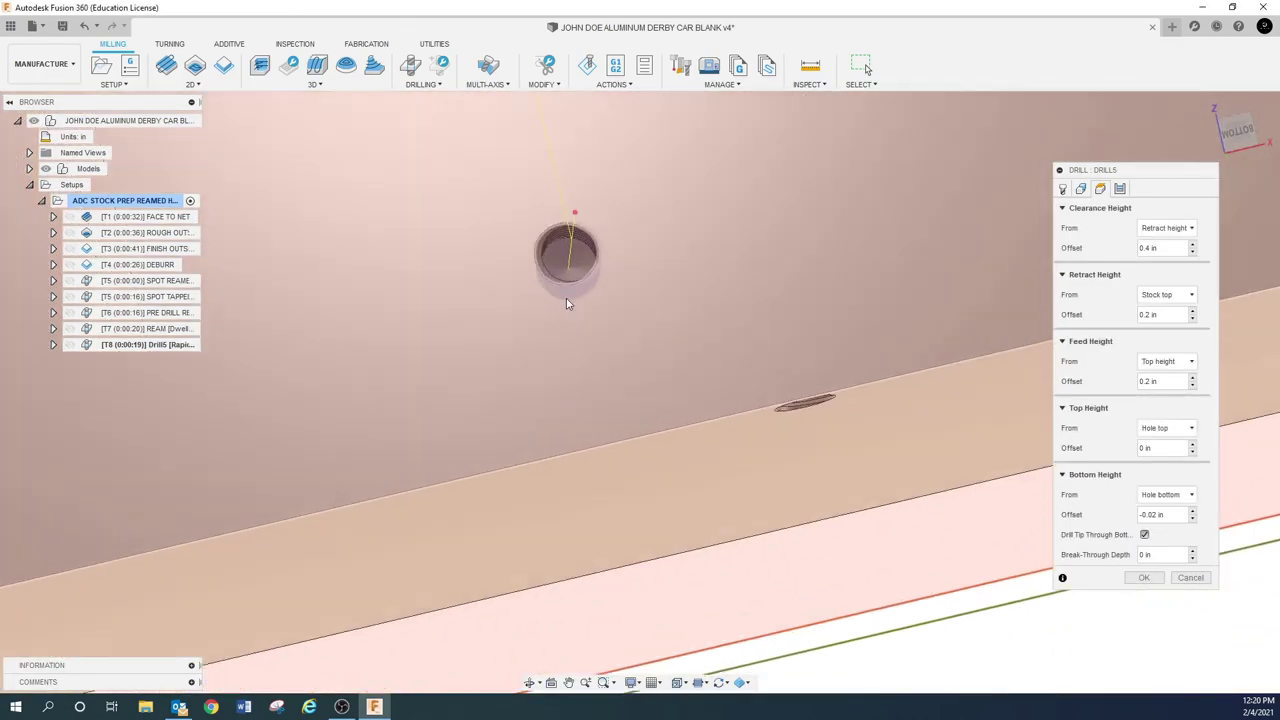
{"action": "mouse_move", "coordinate": [567, 270]}
{"action": "middle_mouse_down", "text": "shift"}
{"action": "mouse_move", "coordinate": [571, 291]}
{"action": "mouse_move", "coordinate": [571, 275]}
{"action": "mouse_move", "coordinate": [557, 286]}
{"action": "mouse_move", "coordinate": [574, 276]}
{"action": "middle_mouse_up", "text": "shift"}
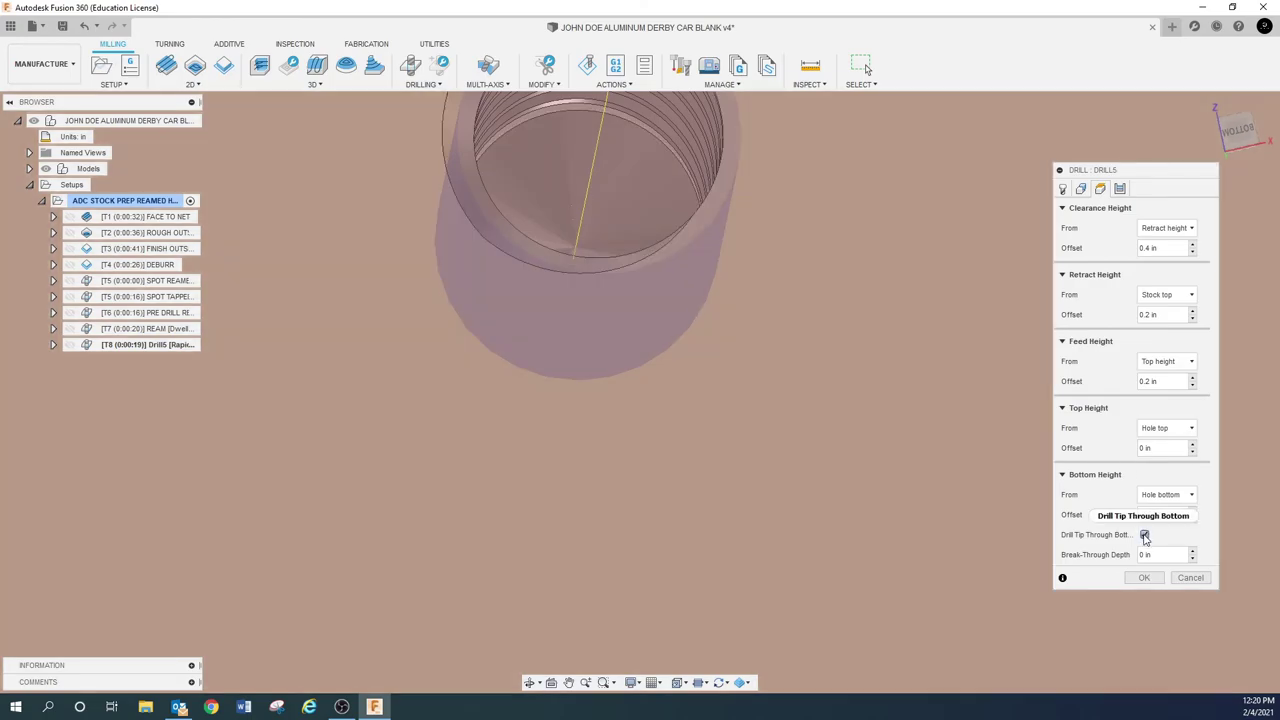
Set the drilling operation's bottom height offset to 0 and inspect the drilled depth at a tapped hole.
{"action": "double_click", "coordinate": [1175, 515]}
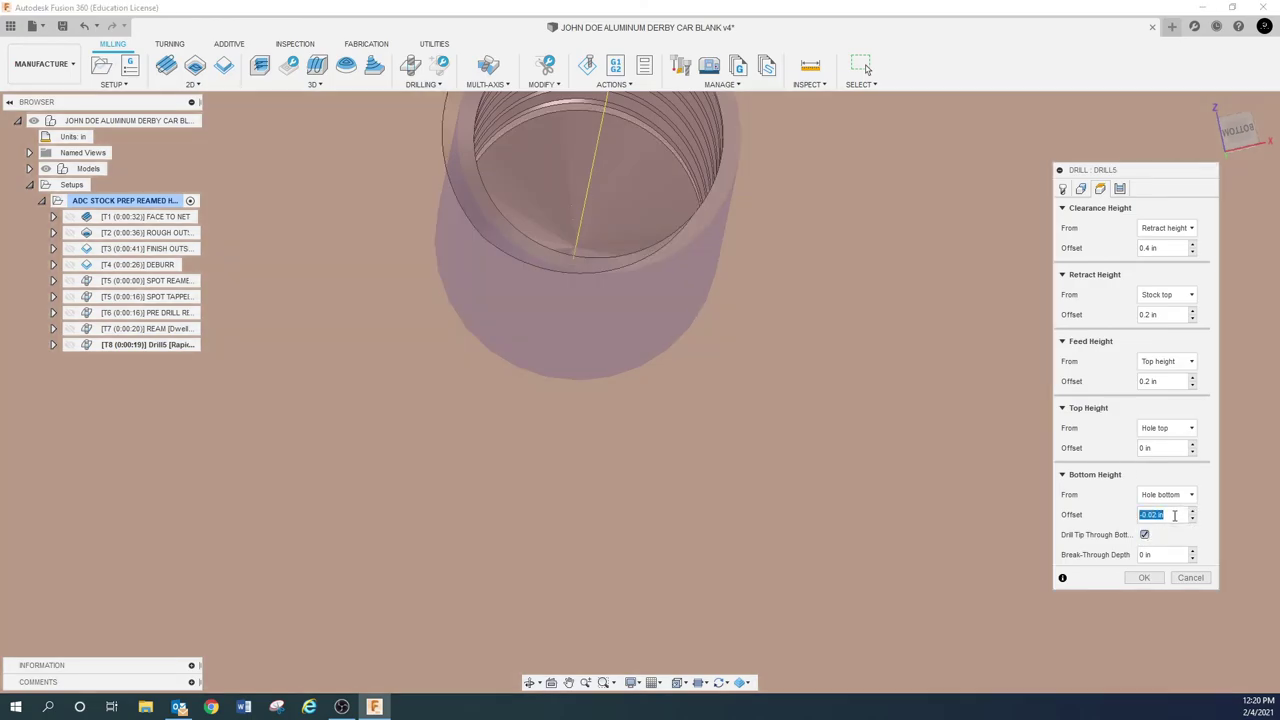
{"action": "type", "text": "0"}
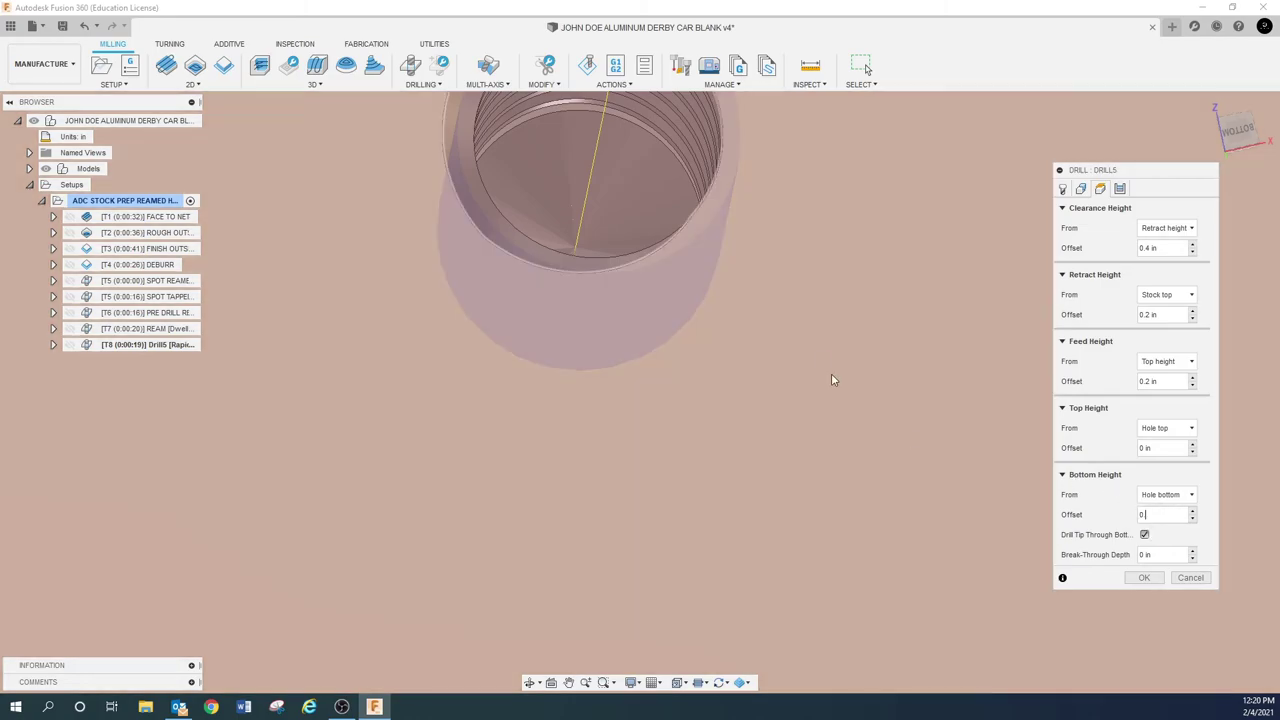
{"action": "middle_click_drag", "start_coordinate": [831, 373], "coordinate": [825, 345], "text": "shift"}
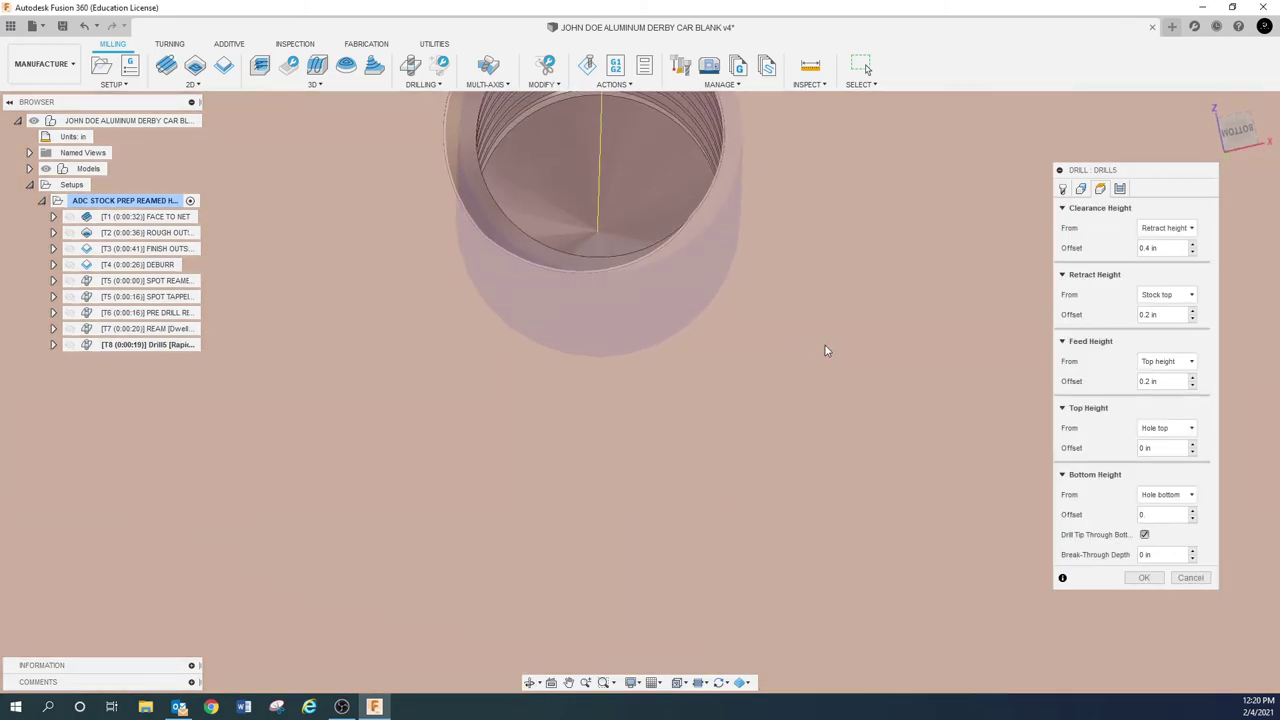
{"action": "scroll", "coordinate": [825, 345], "scroll_direction": "down", "scroll_amount": 4}
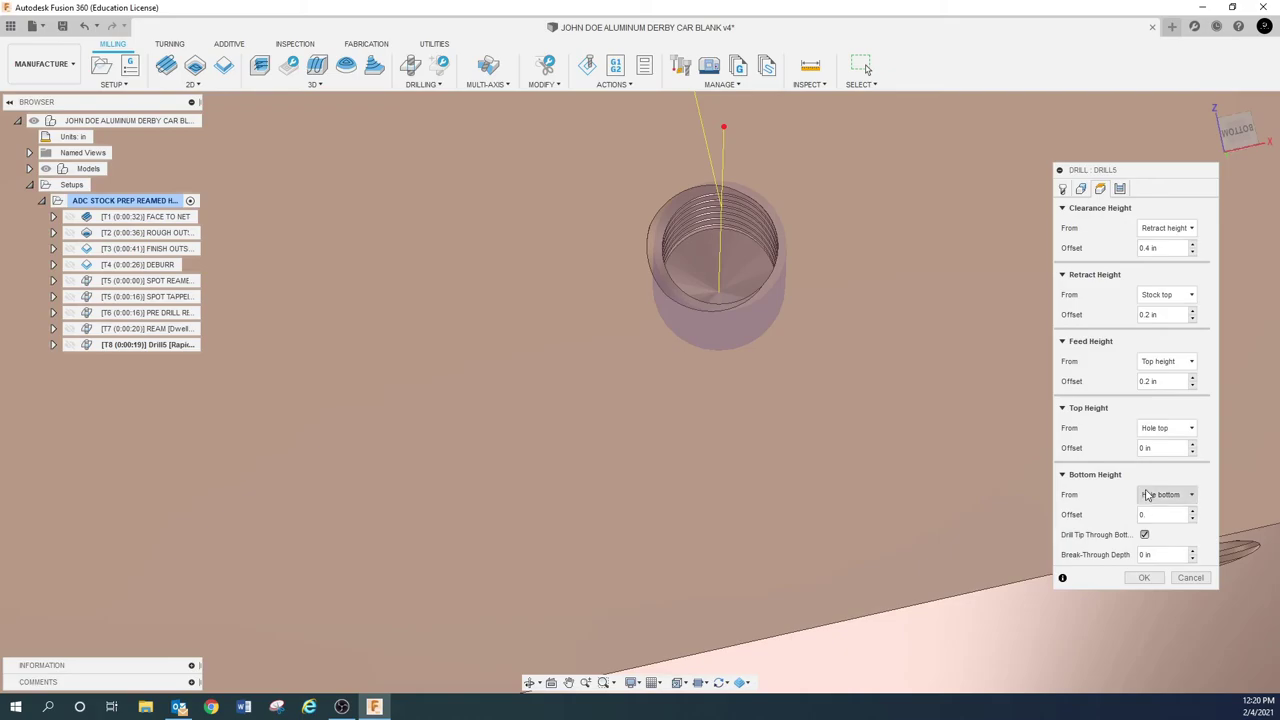
Change the drilling cycle to deep drilling with a pecking depth of .125/3 in and accept the operation.
{"action": "left_click", "coordinate": [1119, 189]}
{"action": "scroll", "coordinate": [916, 424], "scroll_direction": "down", "scroll_amount": 3}
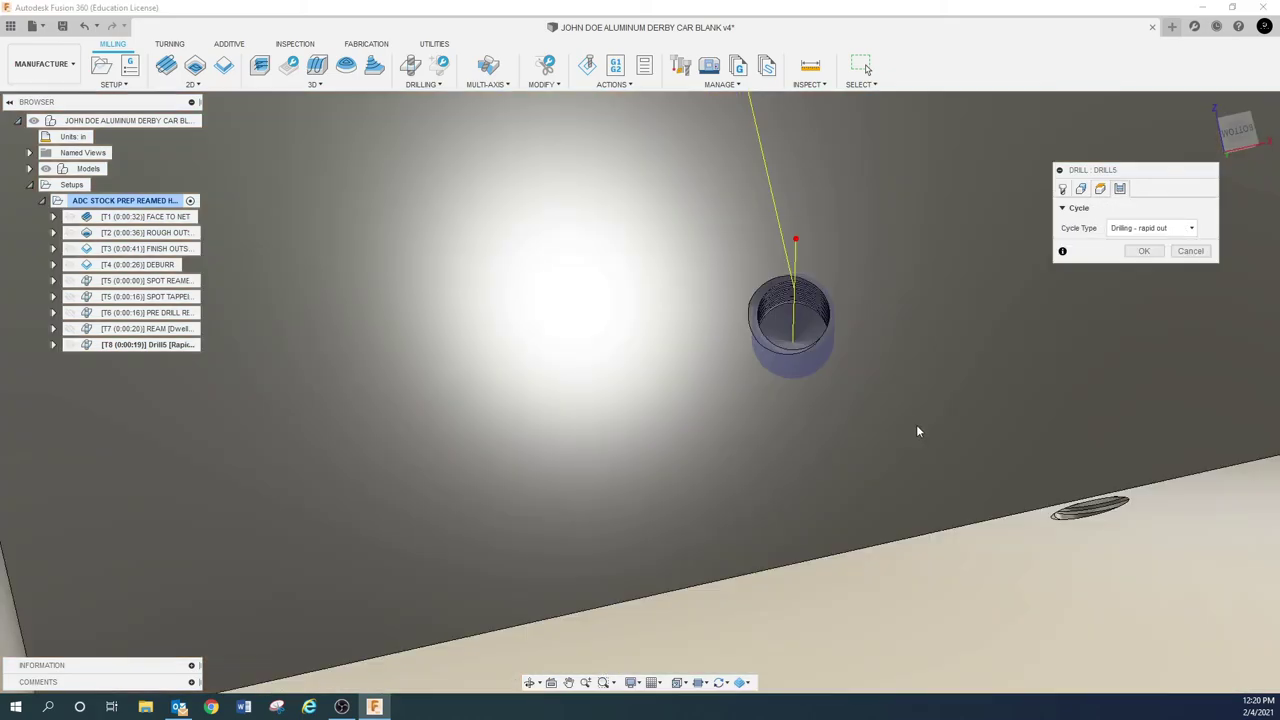
{"action": "mouse_move", "coordinate": [916, 424]}
{"action": "middle_mouse_down", "text": "shift"}
{"action": "mouse_move", "coordinate": [920, 403]}
{"action": "mouse_move", "coordinate": [931, 410]}
{"action": "middle_mouse_up", "text": "shift"}
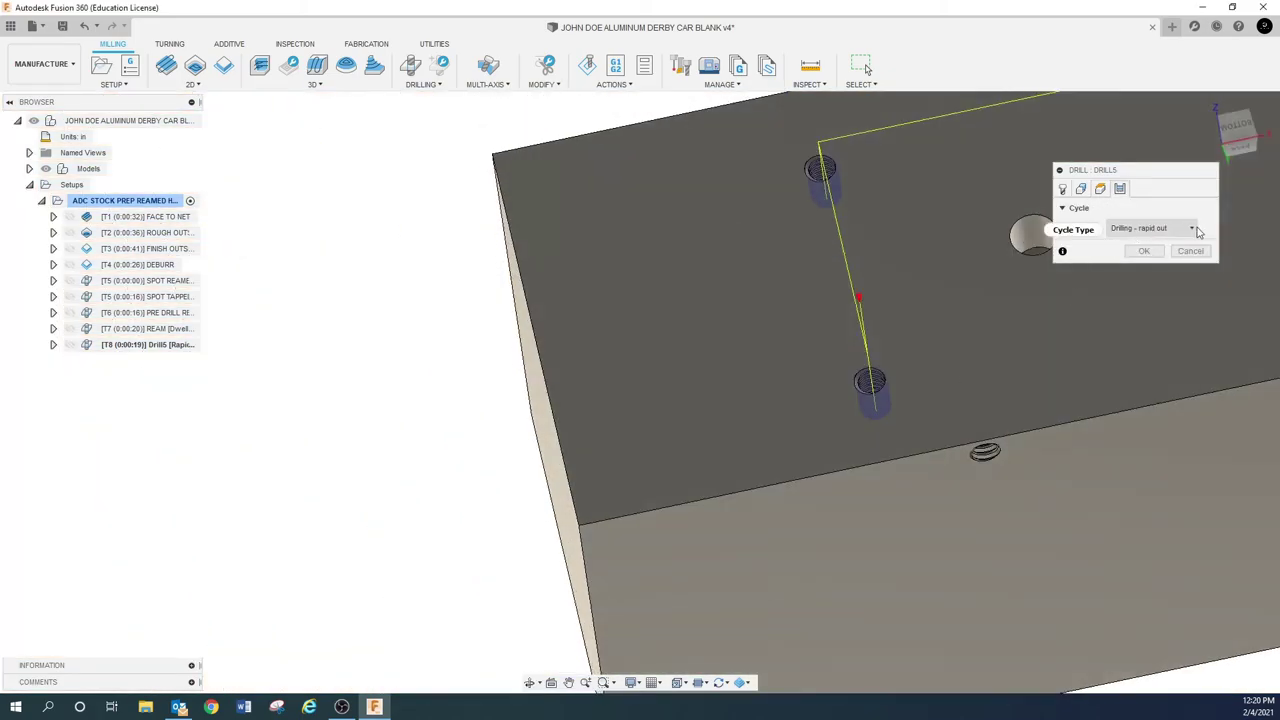
{"action": "left_click", "coordinate": [1150, 228]}
{"action": "left_click", "coordinate": [1162, 292]}
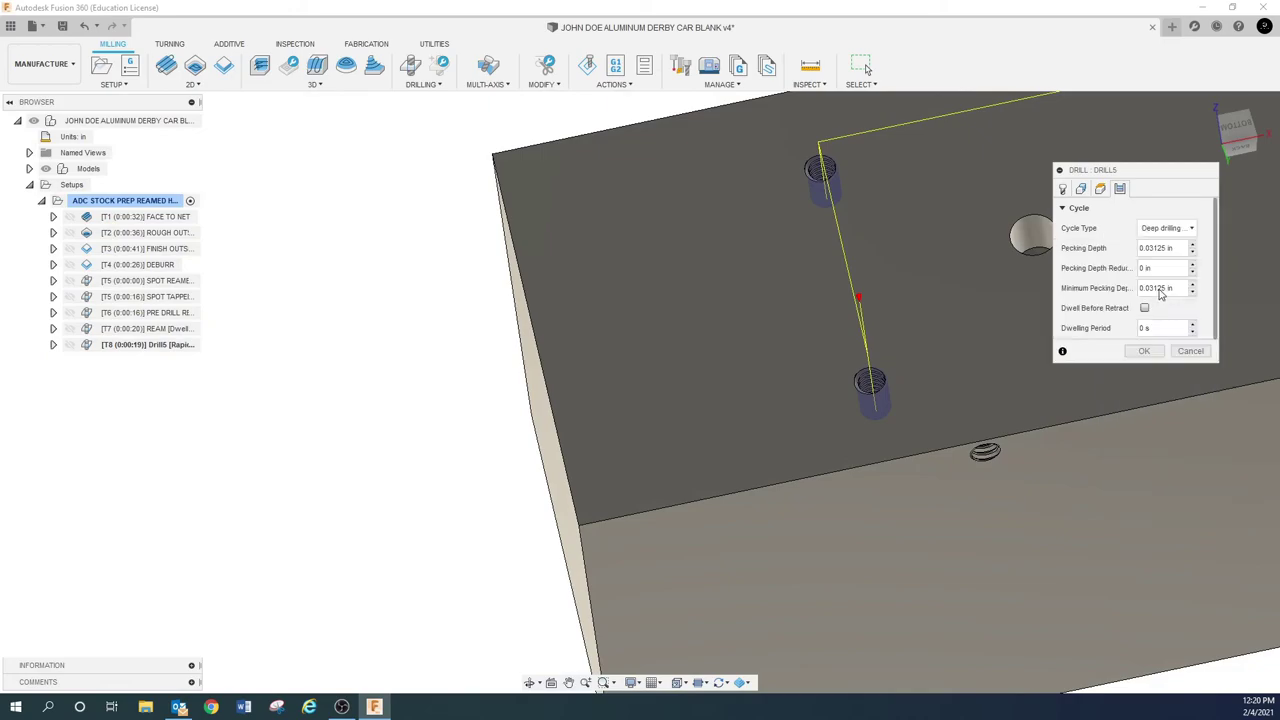
{"action": "triple_click", "coordinate": [1185, 247]}
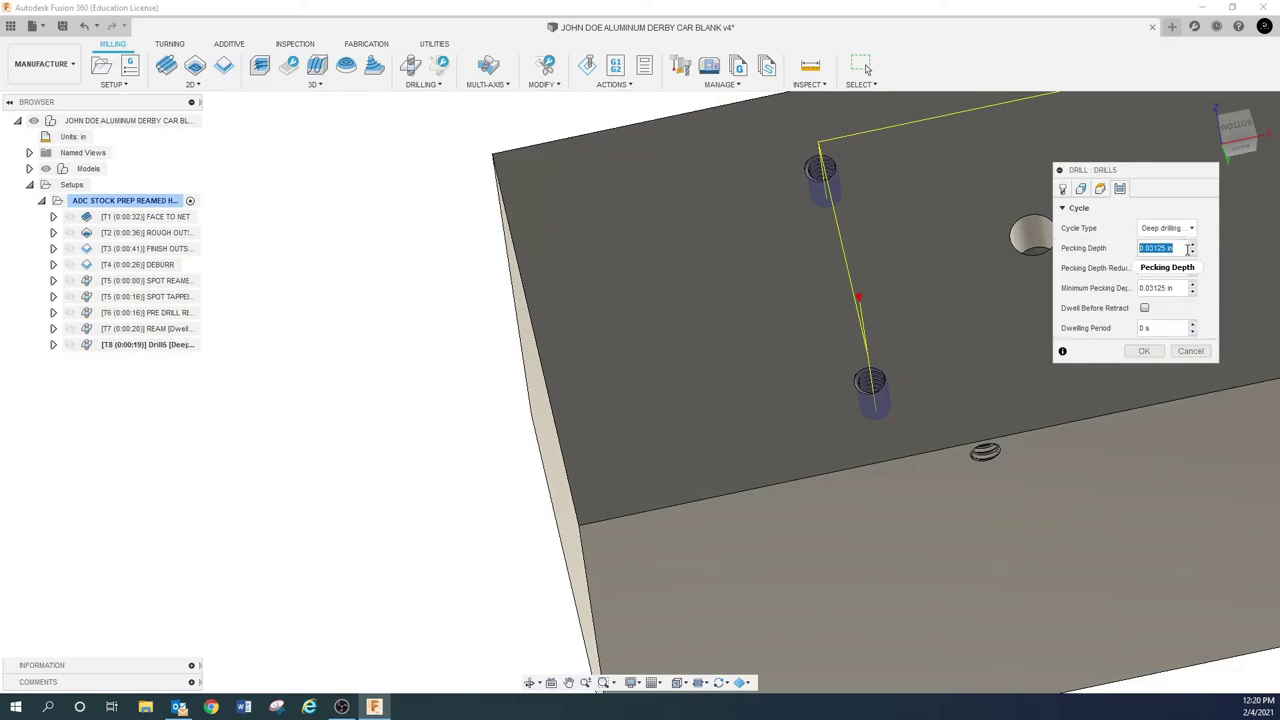
{"action": "type", "text": ".125/3"}
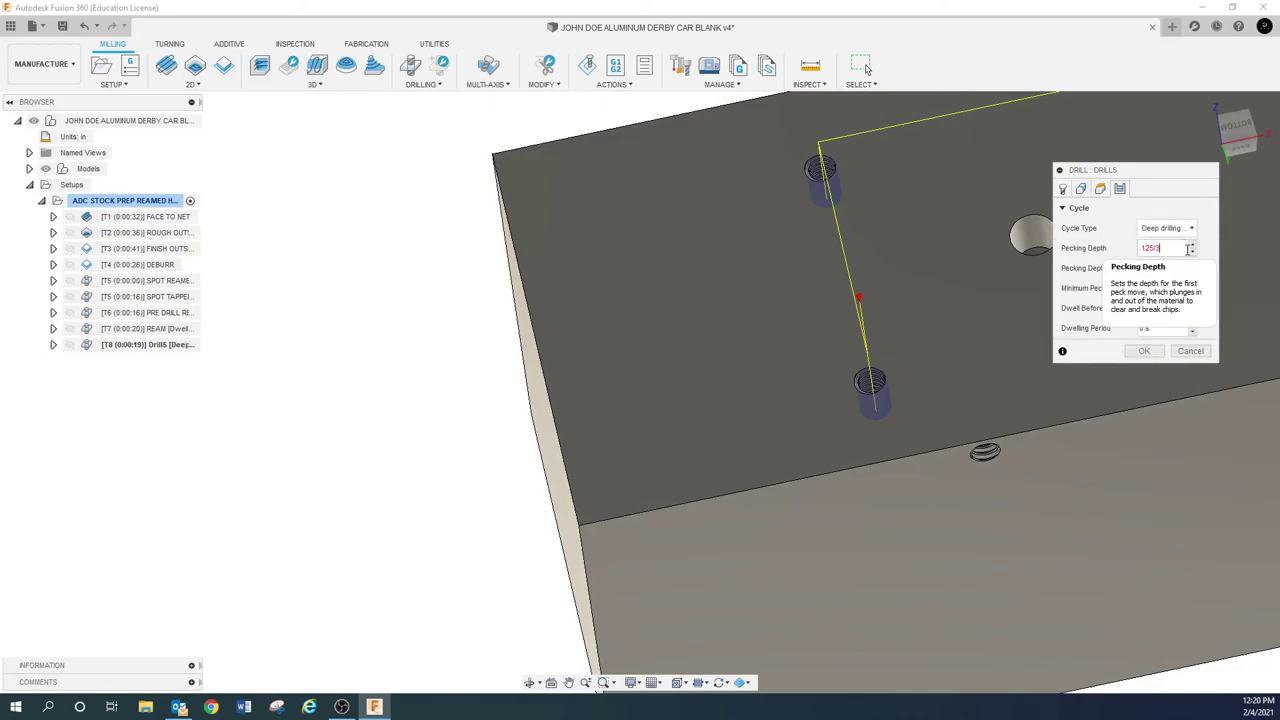
{"action": "key", "text": "Return"}
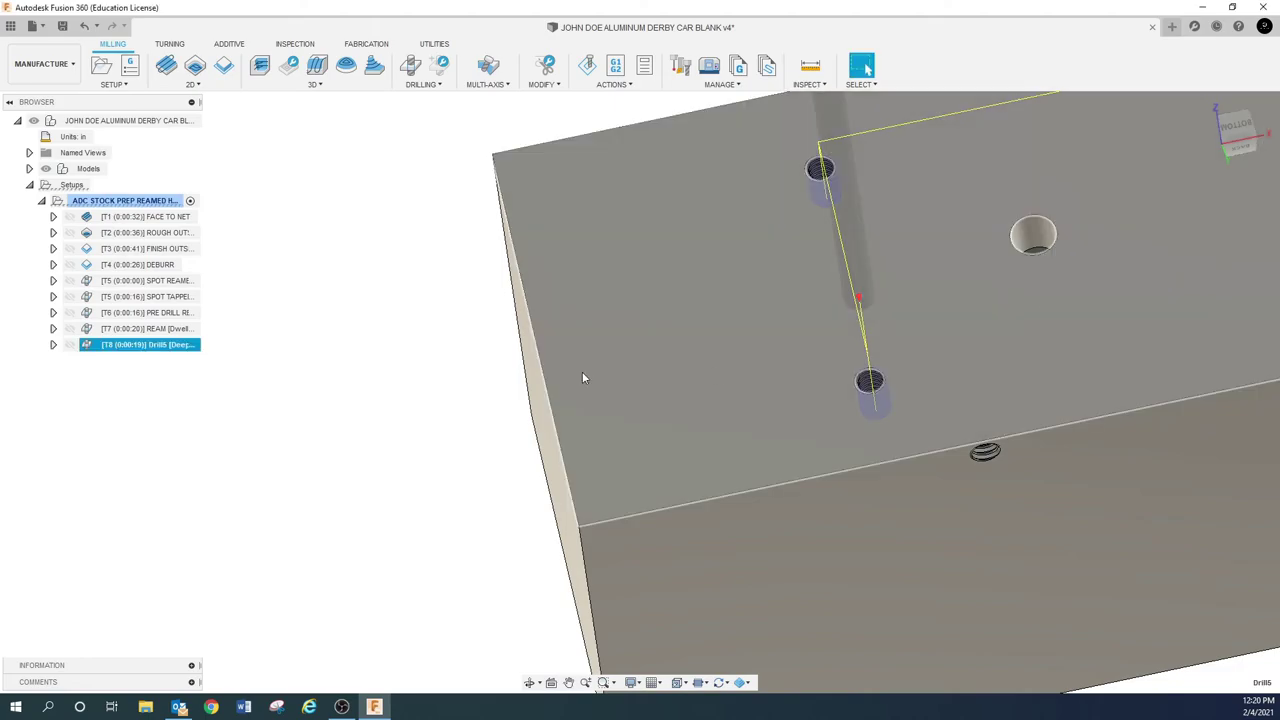
Reopen the deep drilling operation to check its pecking depth values.
{"action": "right_click", "coordinate": [180, 347]}
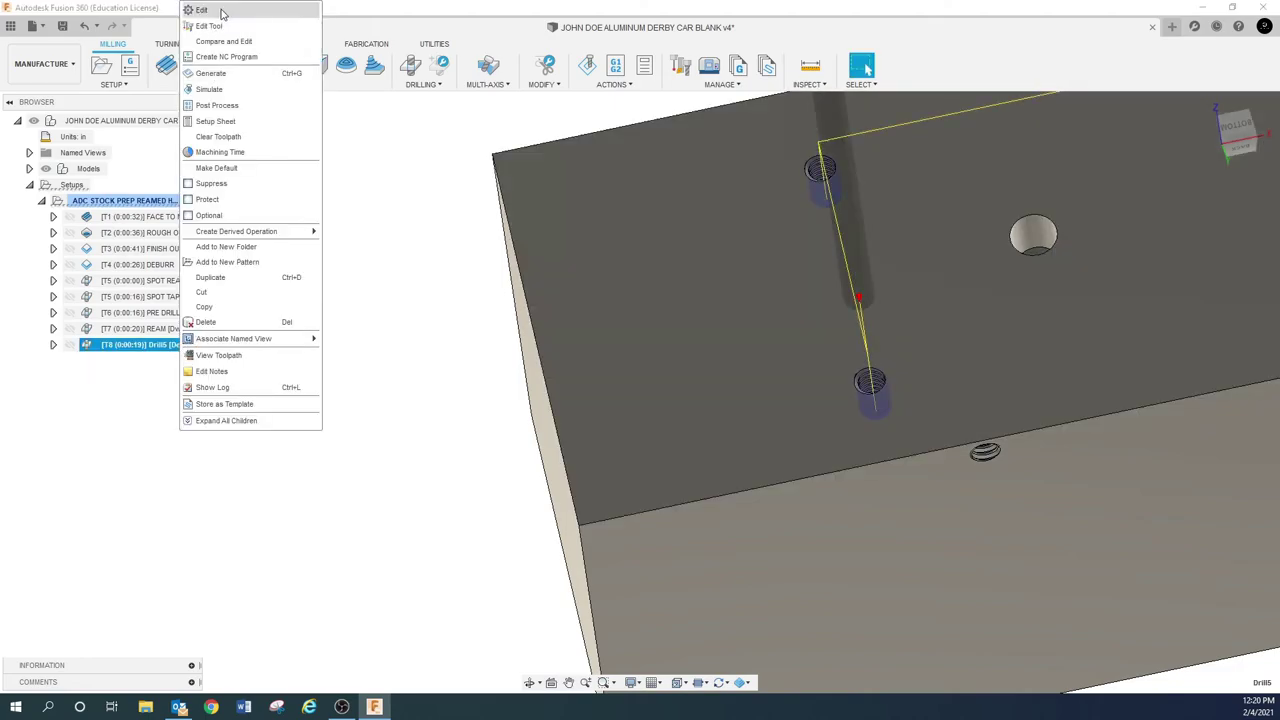
{"action": "left_click", "coordinate": [222, 10]}
{"action": "left_click", "coordinate": [1119, 188]}
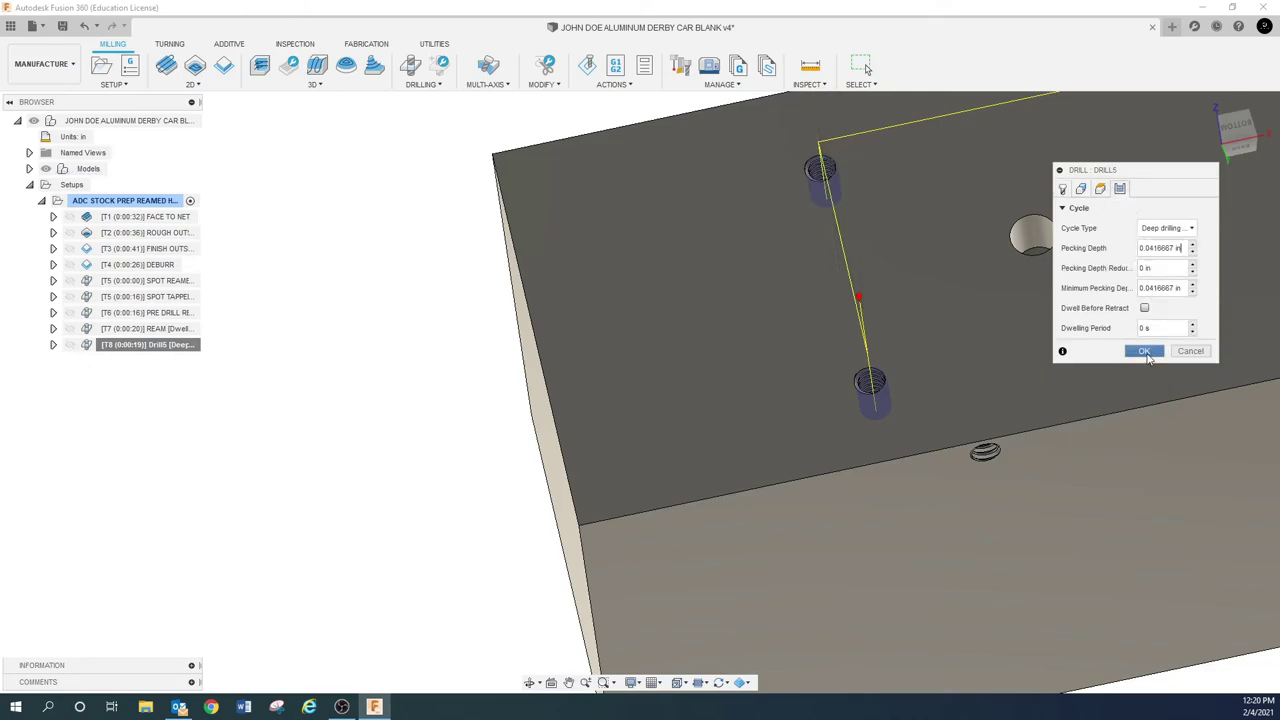
{"action": "left_click", "coordinate": [1144, 351]}
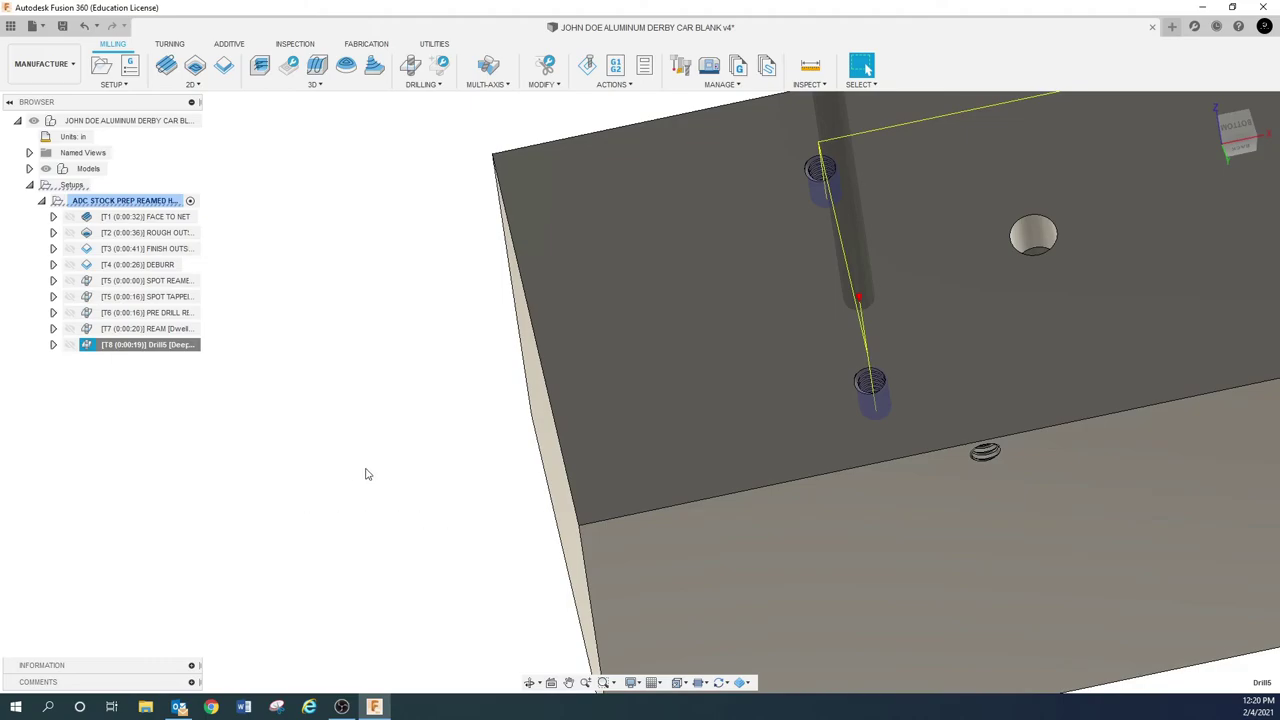
Rename the deep drilling operation as DRILL TAPPED LOCATIONS.
{"action": "middle_click_drag", "start_coordinate": [367, 470], "coordinate": [371, 443], "text": "shift"}
{"action": "scroll", "coordinate": [872, 486], "scroll_direction": "down", "scroll_amount": 5}
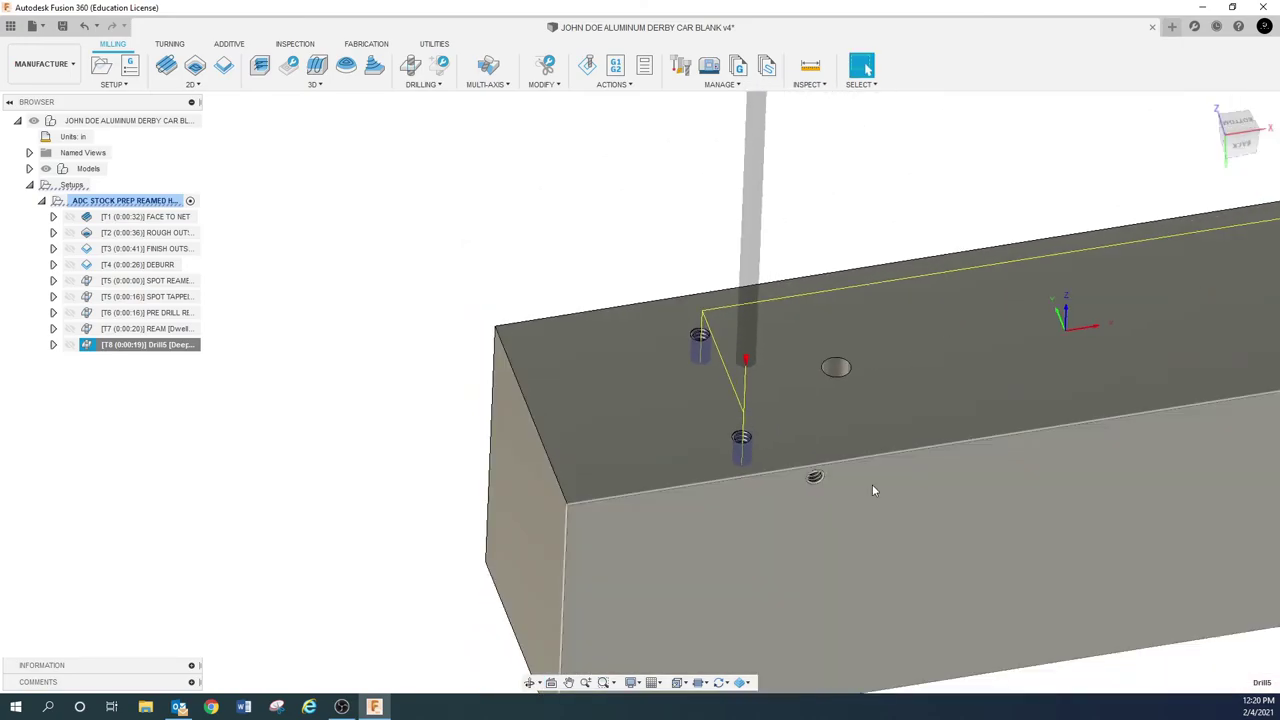
{"action": "left_click", "coordinate": [568, 682]}
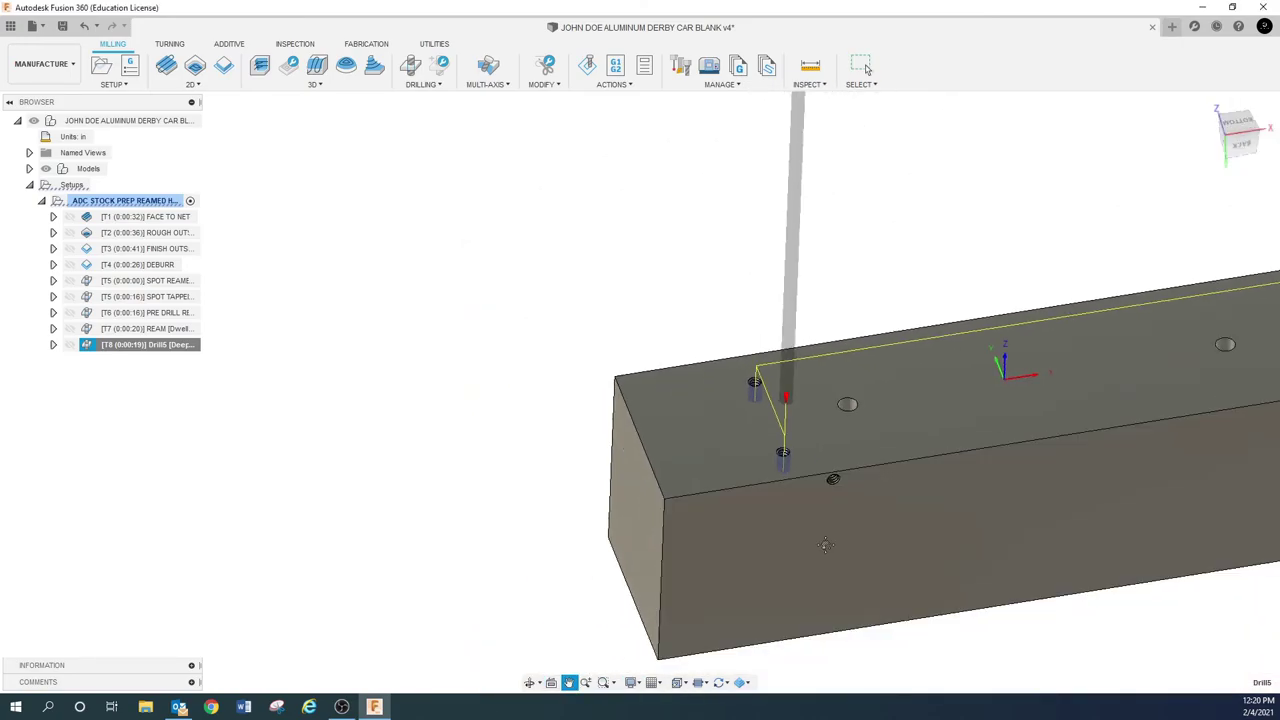
{"action": "left_click_drag", "start_coordinate": [824, 545], "coordinate": [568, 506]}
{"action": "key", "text": "Escape"}
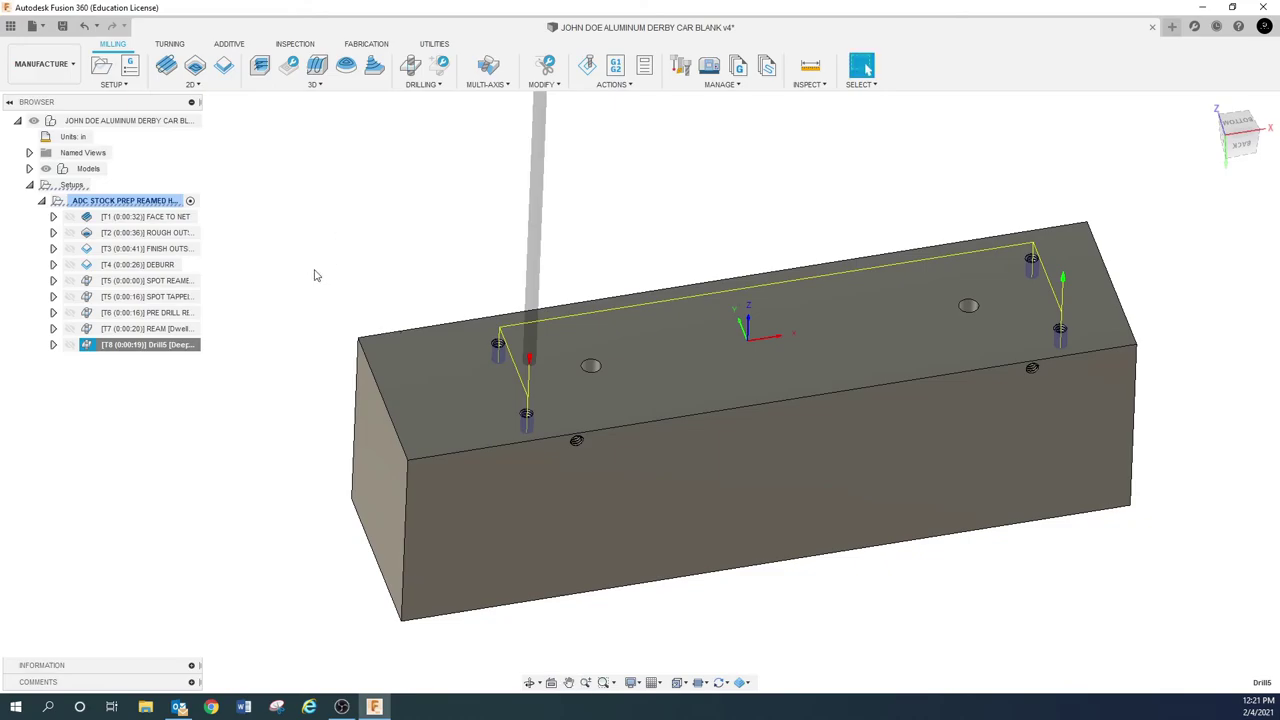
{"action": "right_click", "coordinate": [177, 352]}
{"action": "left_click", "coordinate": [150, 411]}
{"action": "left_click", "coordinate": [158, 355]}
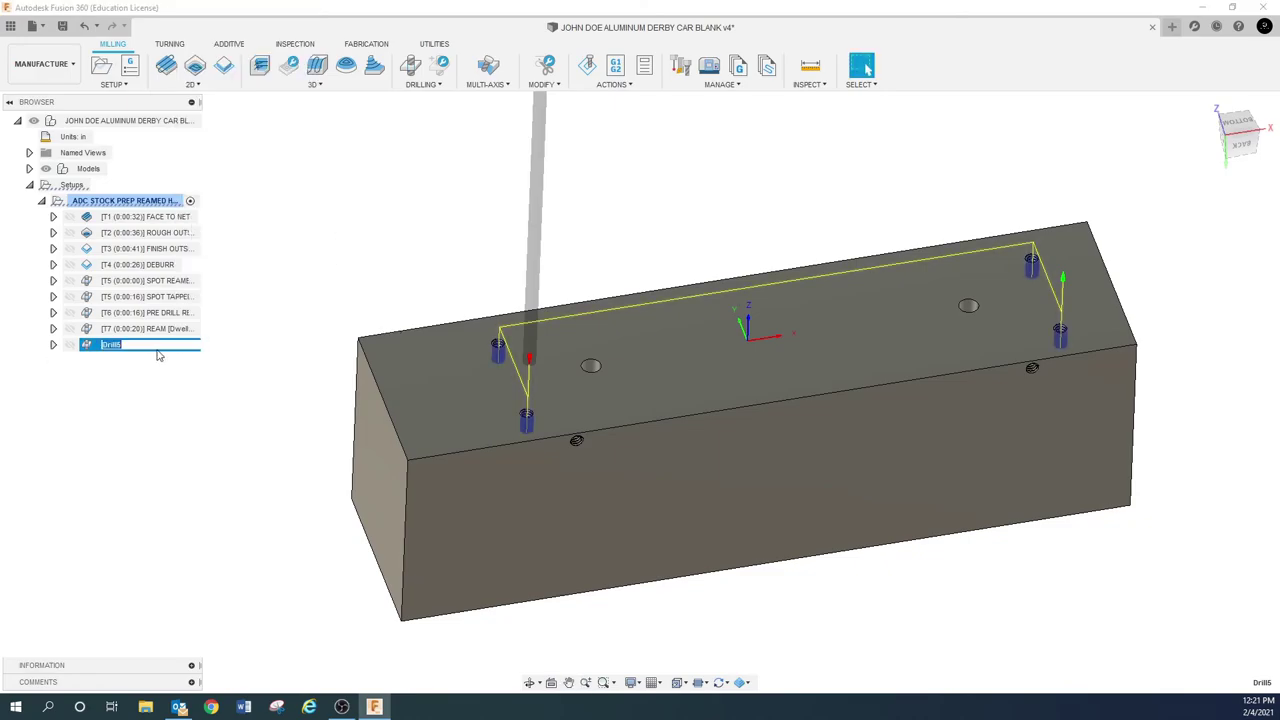
{"action": "type", "text": "DRILL TAPPED LOCATION..."}
{"action": "left_click", "coordinate": [206, 368]}
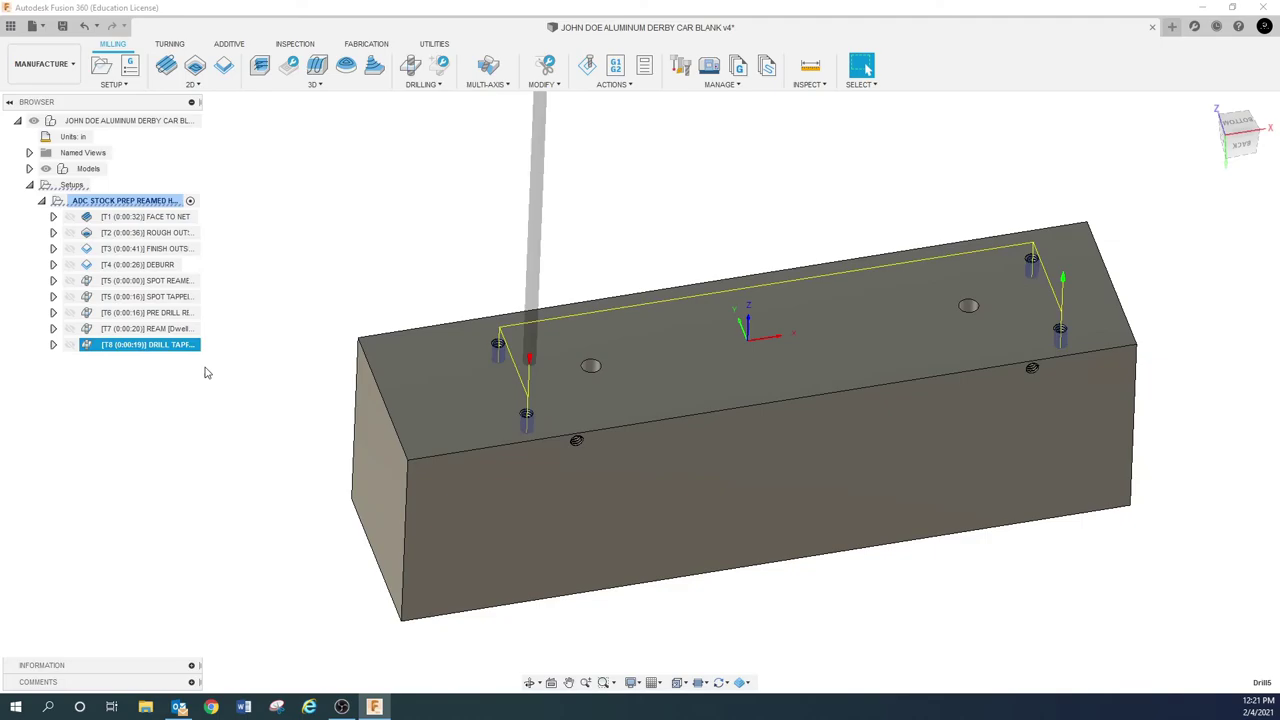
Create a derived drilling operation from DRILL TAPPED LOCATIONS.
{"action": "left_click", "coordinate": [140, 345]}
{"action": "right_click", "coordinate": [150, 348]}
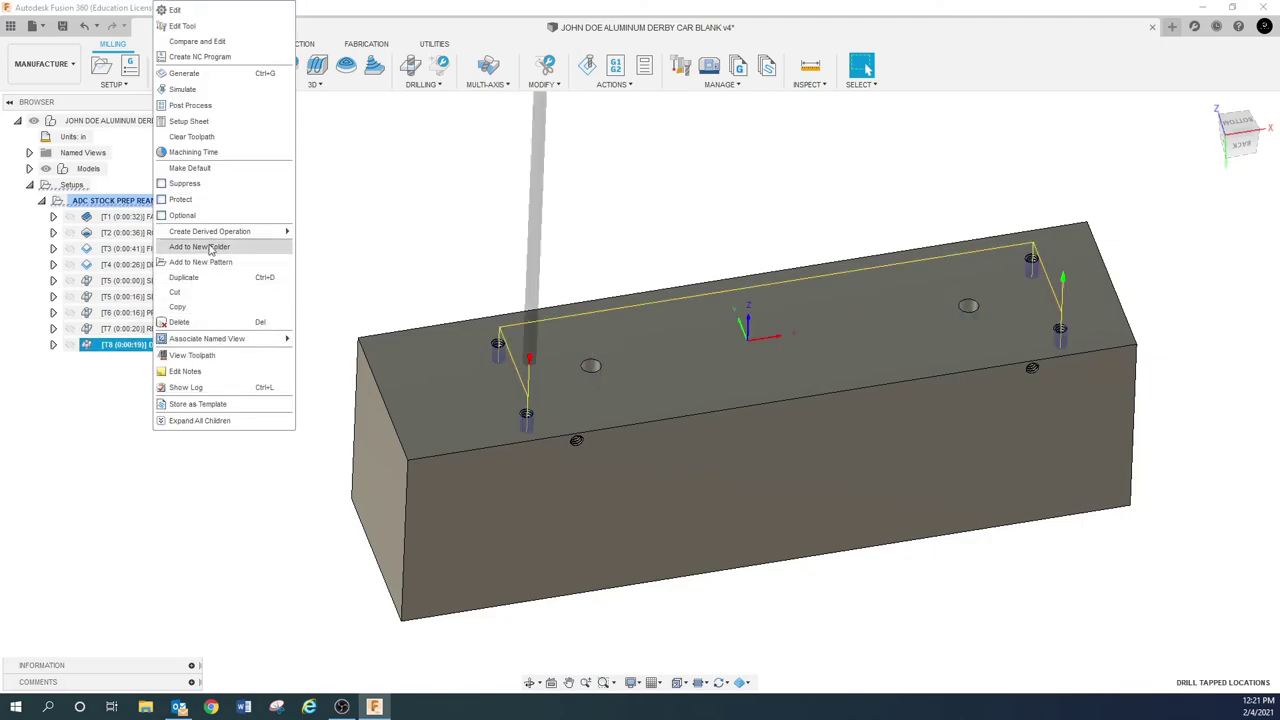
{"action": "mouse_move", "coordinate": [228, 238]}
{"action": "mouse_move", "coordinate": [326, 236]}
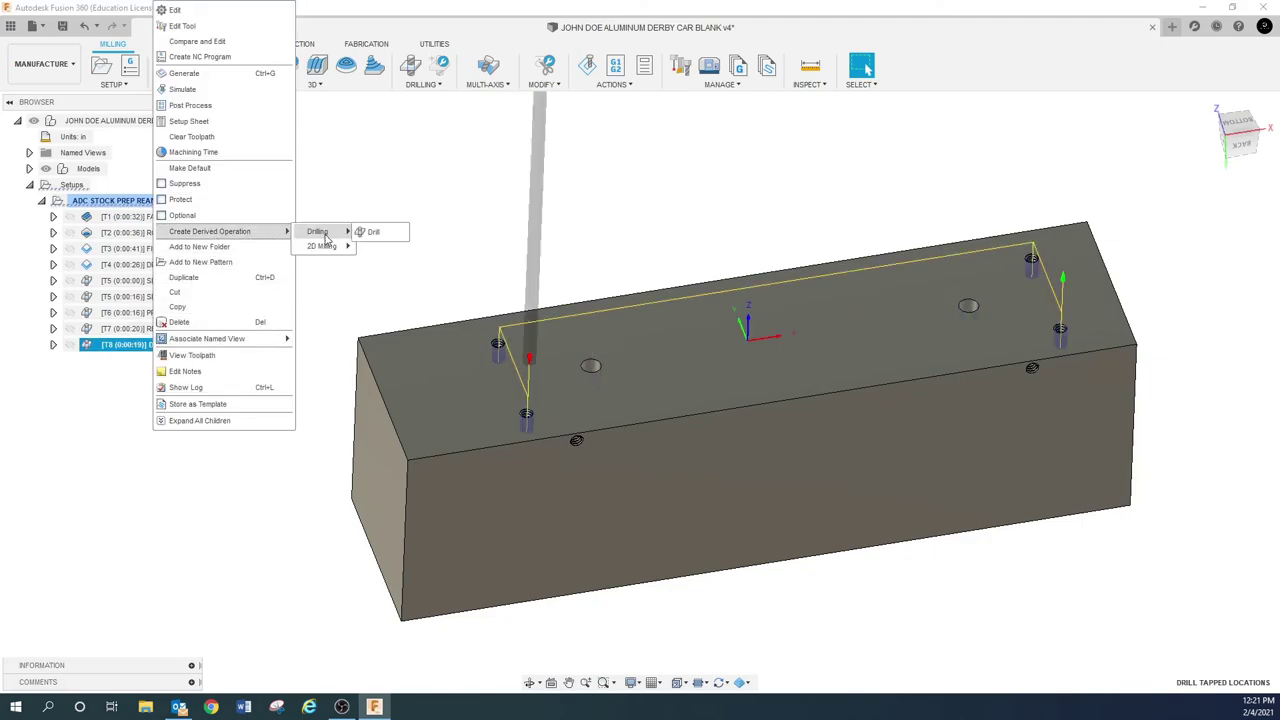
{"action": "left_click", "coordinate": [372, 231]}
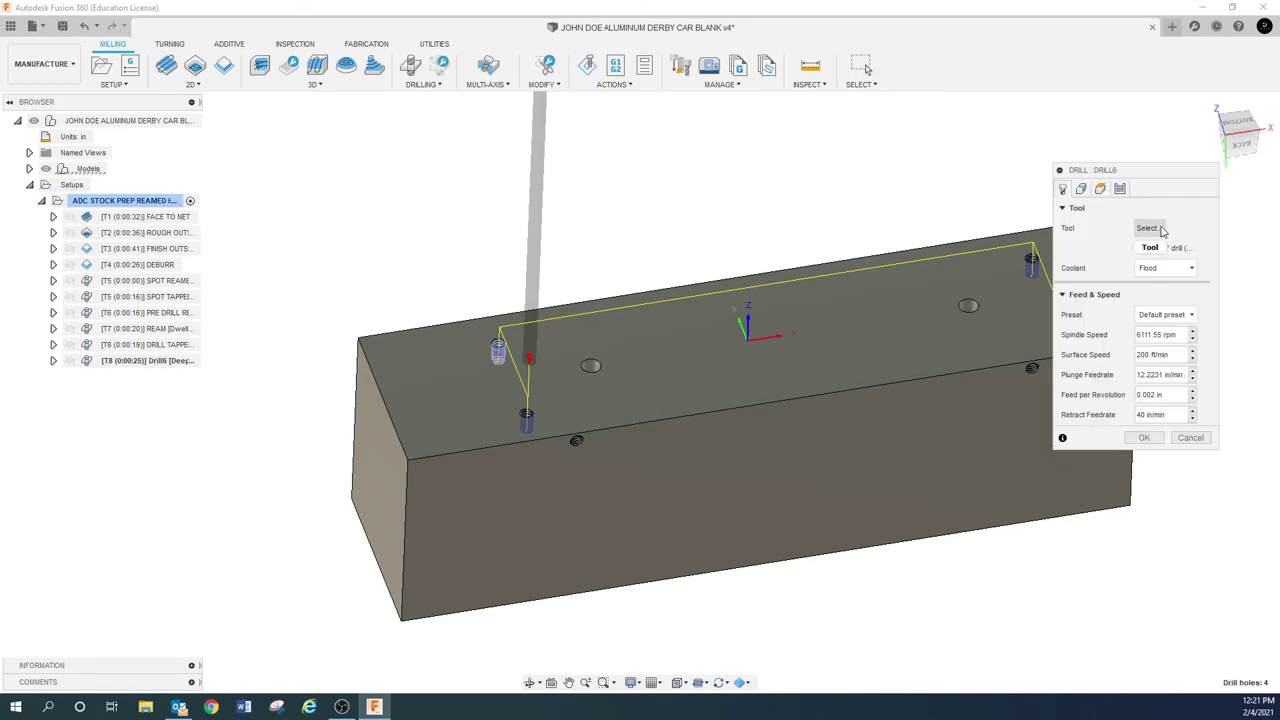
Create a new right-hand tap in the document's tool library for the derived operation, described as 6-32 FORM TAP.
{"action": "left_click", "coordinate": [1160, 229]}
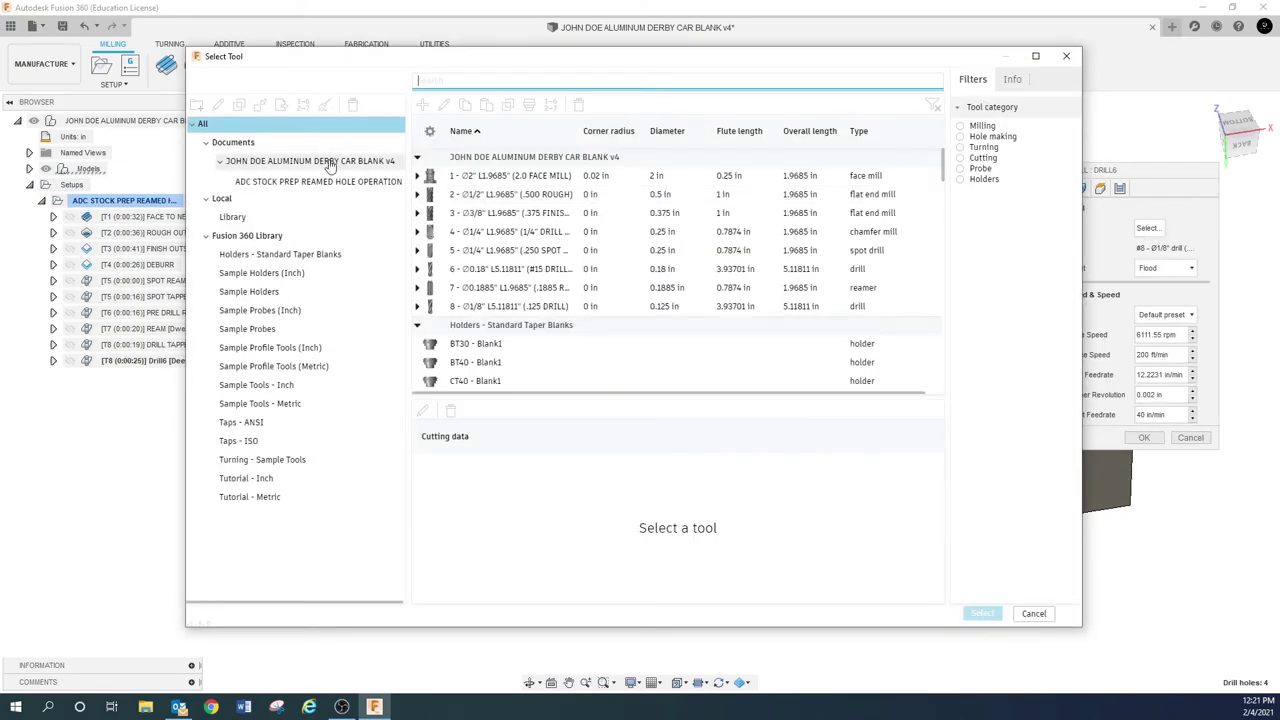
{"action": "left_click", "coordinate": [330, 162]}
{"action": "left_click", "coordinate": [422, 104]}
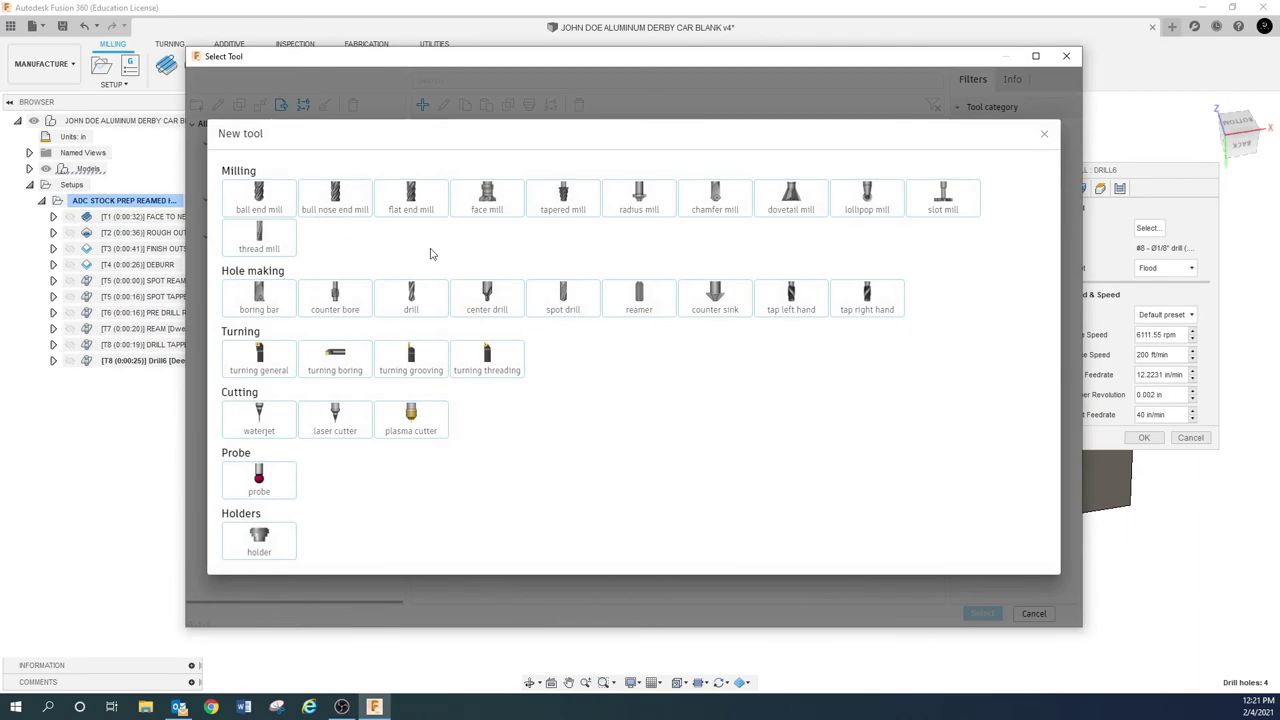
{"action": "left_click", "coordinate": [864, 303]}
{"action": "left_click", "coordinate": [397, 140]}
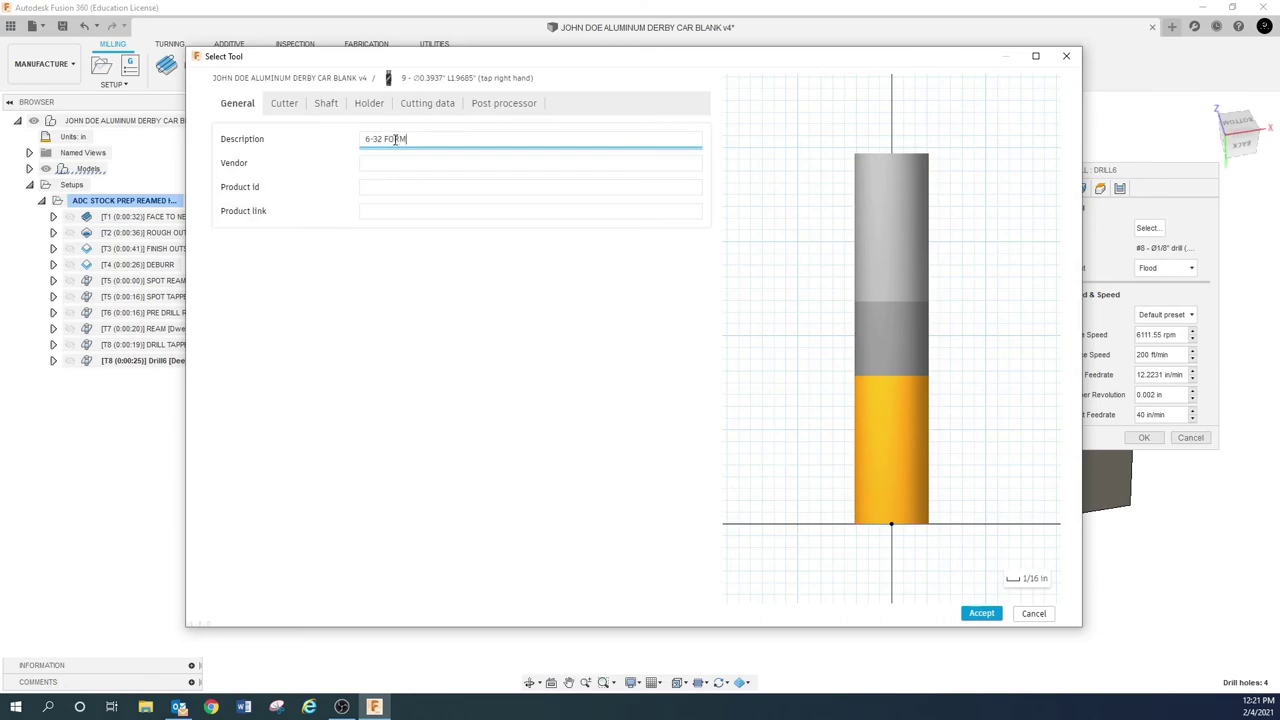
Set the tap's number of flutes to 1 and its diameter to .138 in.
{"action": "left_click", "coordinate": [285, 103]}
{"action": "left_click", "coordinate": [395, 188]}
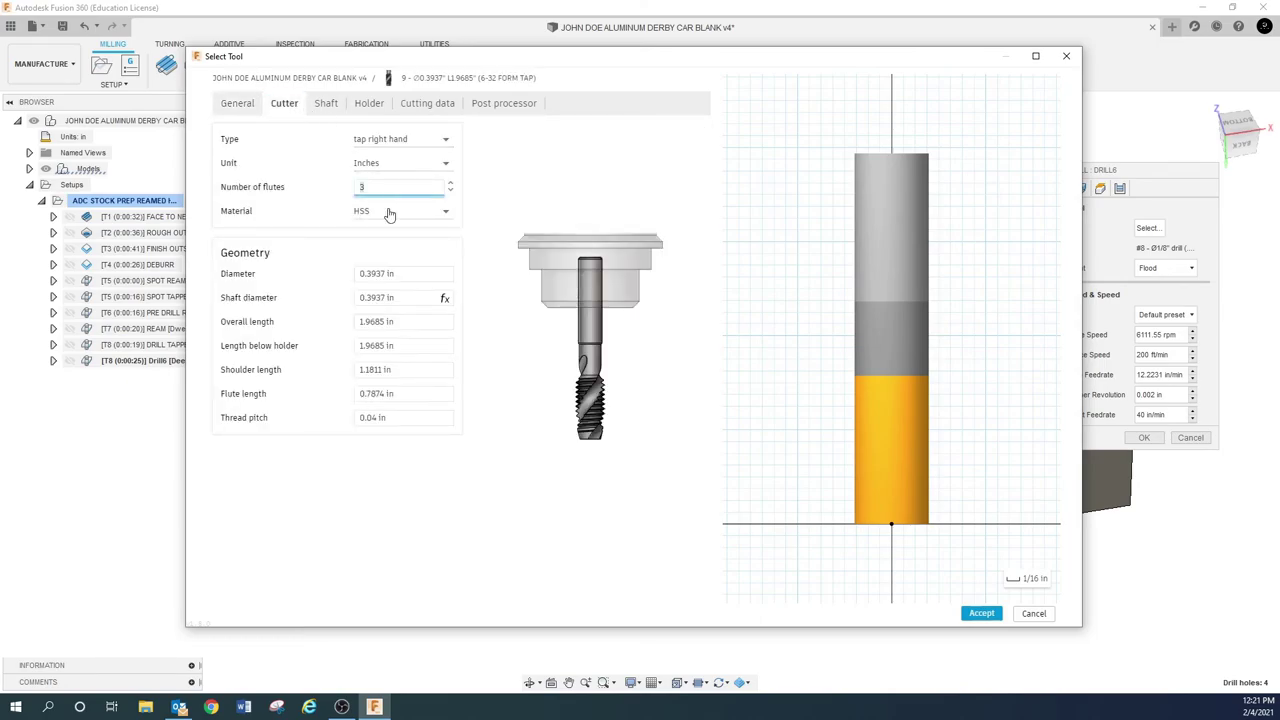
{"action": "type", "text": "1"}
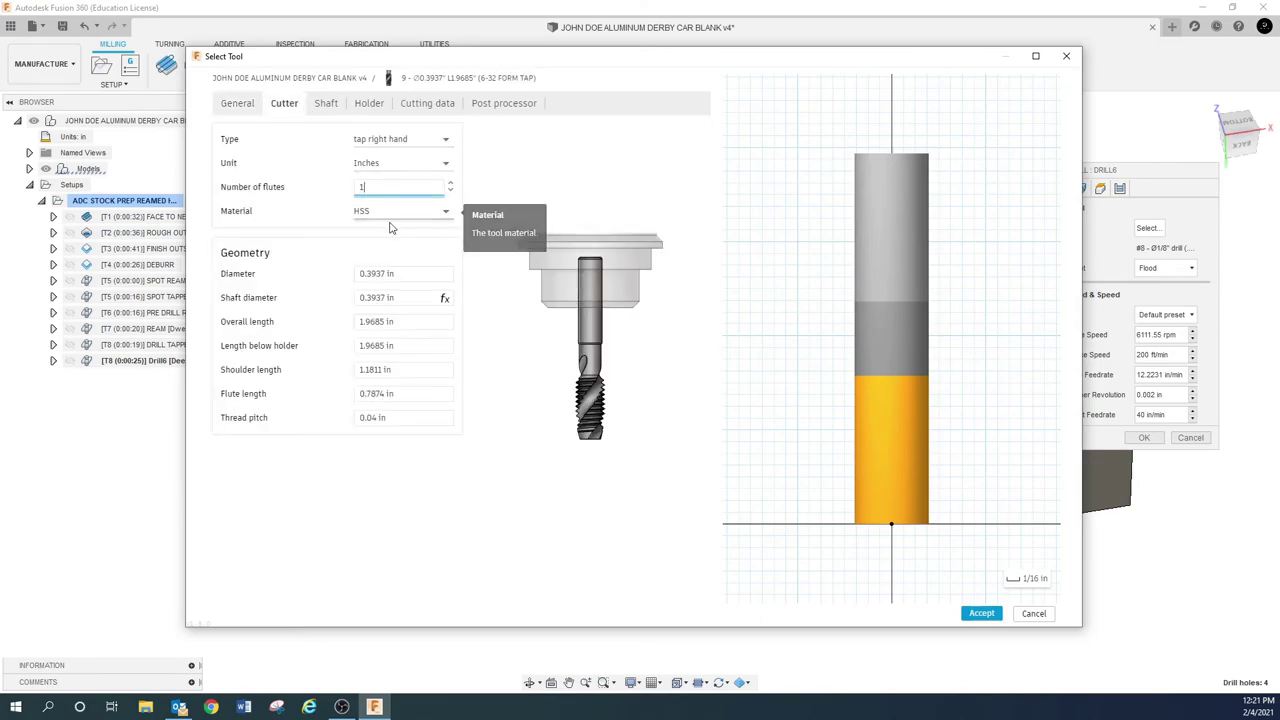
{"action": "left_click", "coordinate": [406, 273]}
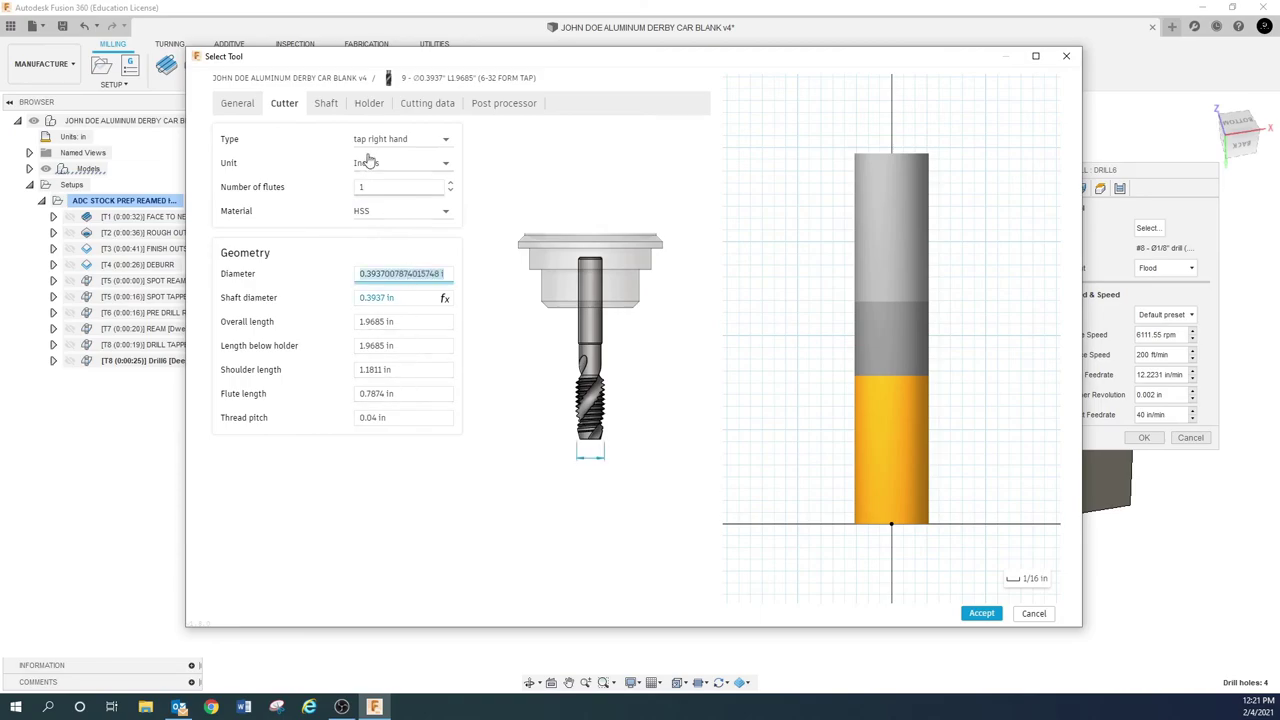
{"action": "left_click", "coordinate": [415, 298]}
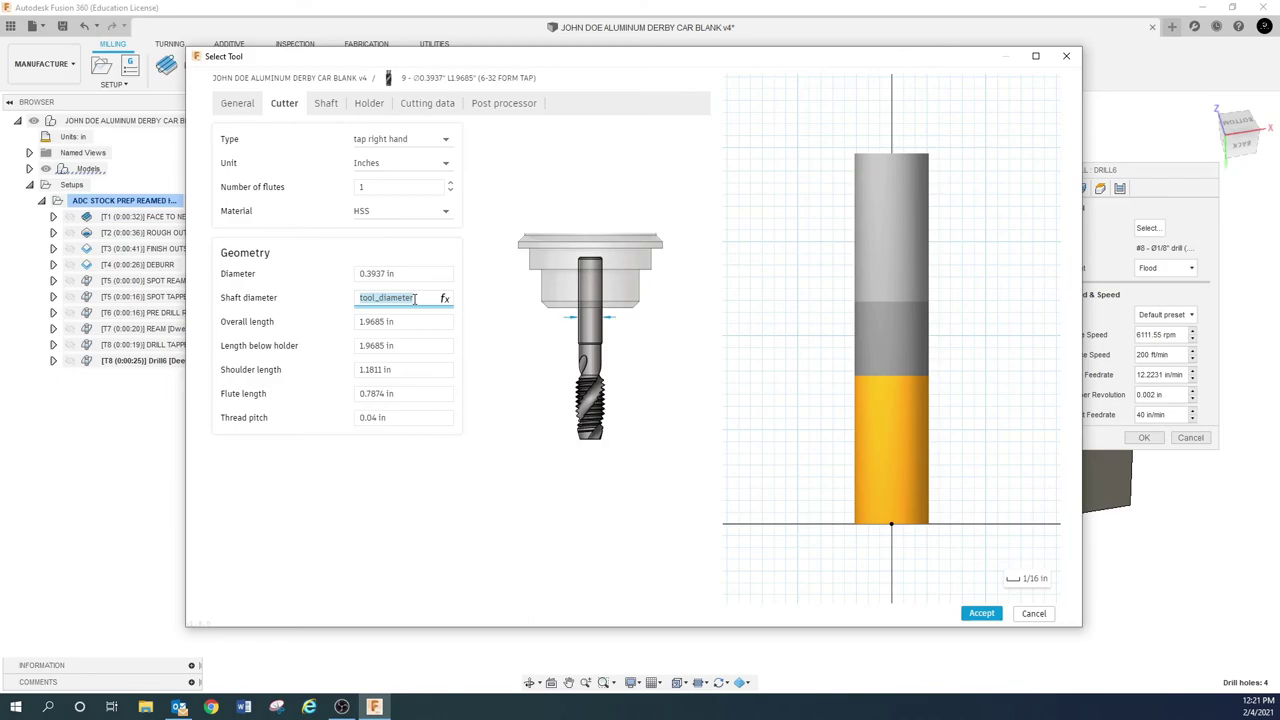
{"action": "left_click", "coordinate": [408, 274]}
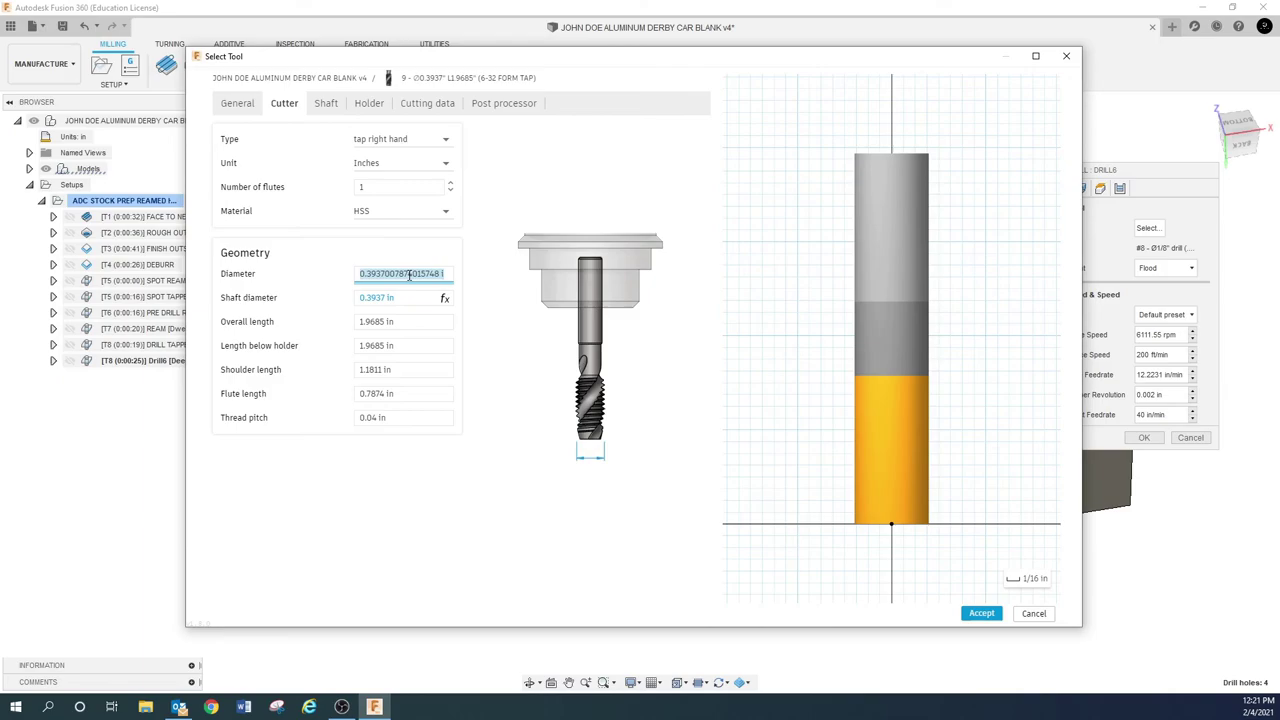
{"action": "type", "text": ".138"}
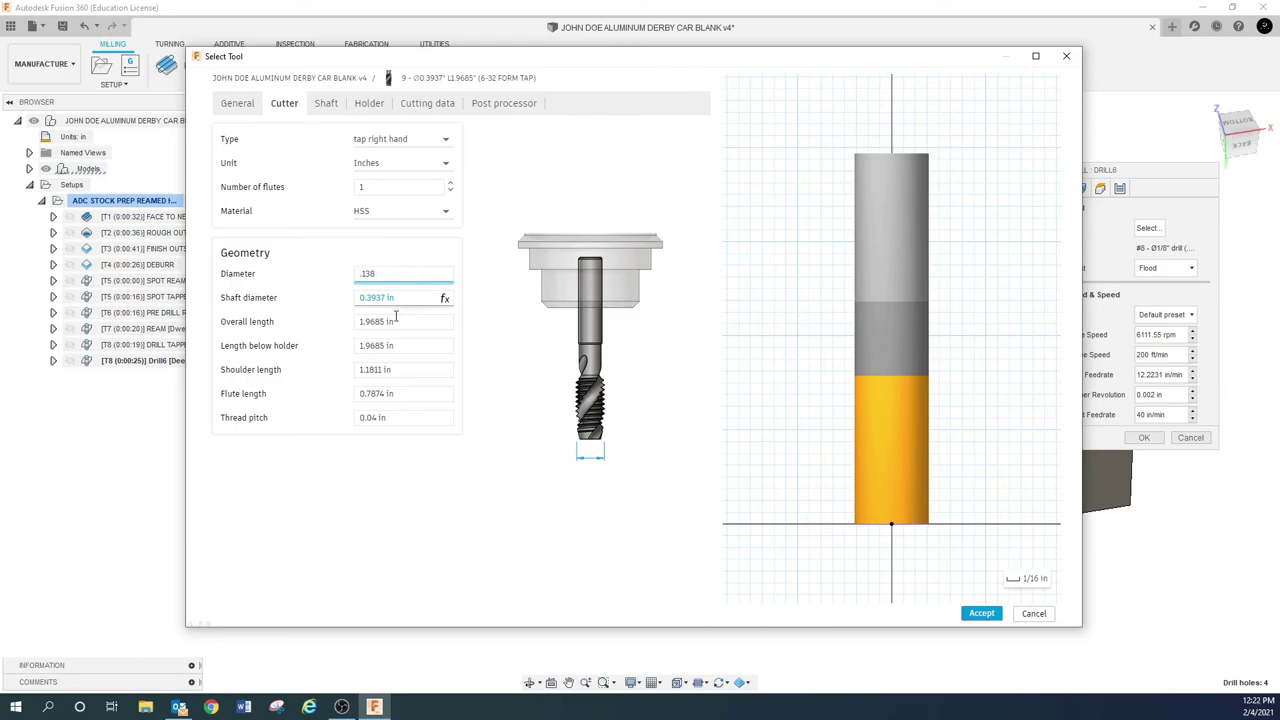
{"action": "left_click", "coordinate": [402, 298]}
{"action": "left_click", "coordinate": [413, 321]}
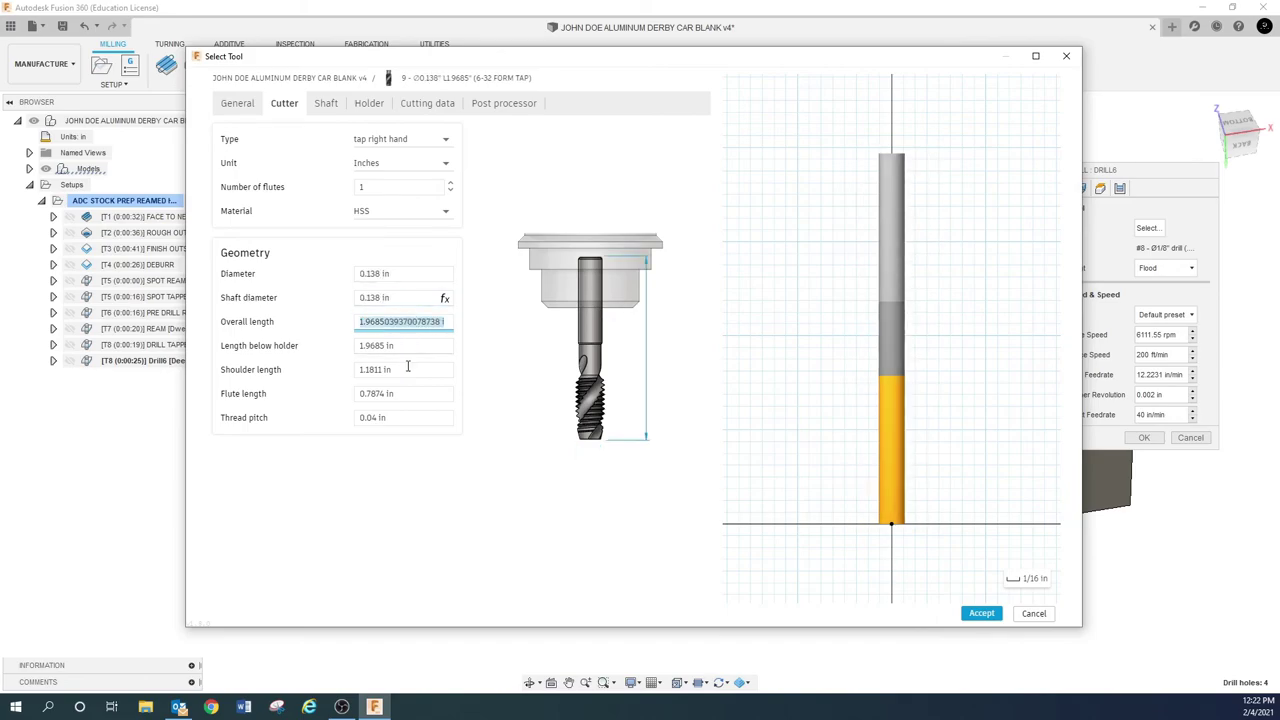
Set the tap's thread pitch to 1/32 in.
{"action": "left_click", "coordinate": [402, 420]}
{"action": "type", "text": "1"}
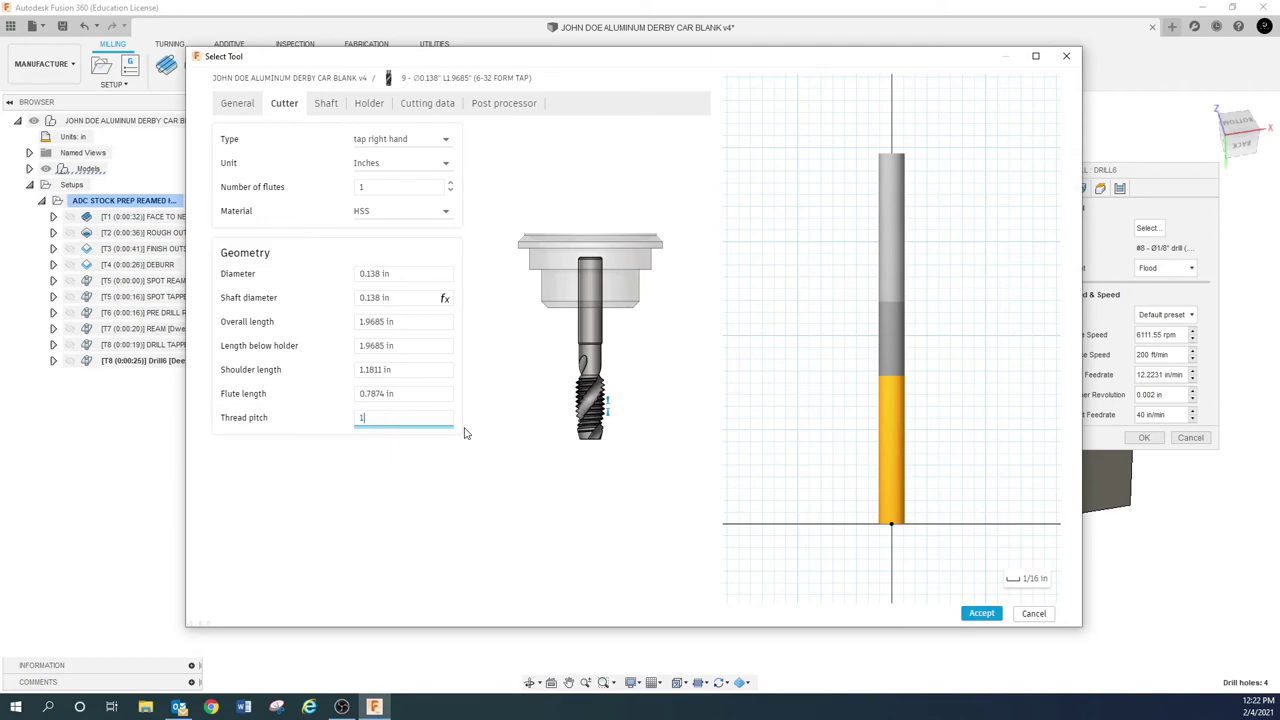
{"action": "type", "text": "/32"}
{"action": "key", "text": "Return"}
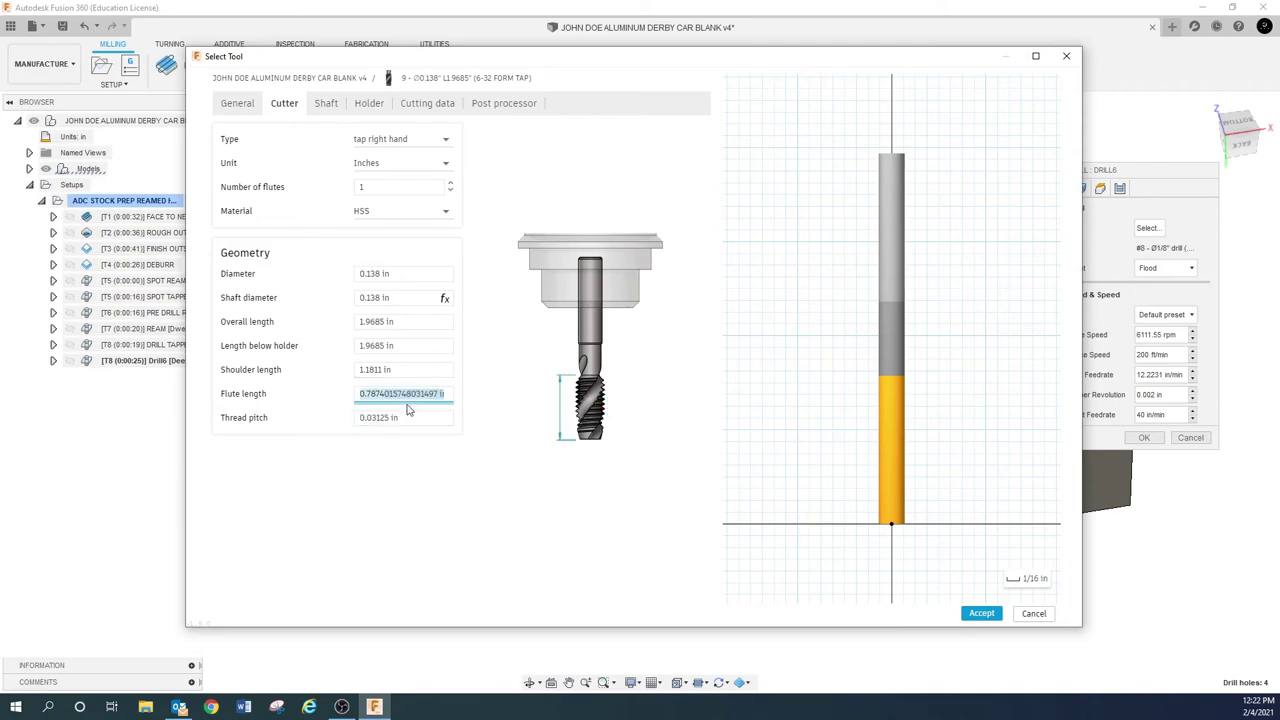
{"action": "left_click", "coordinate": [421, 419]}
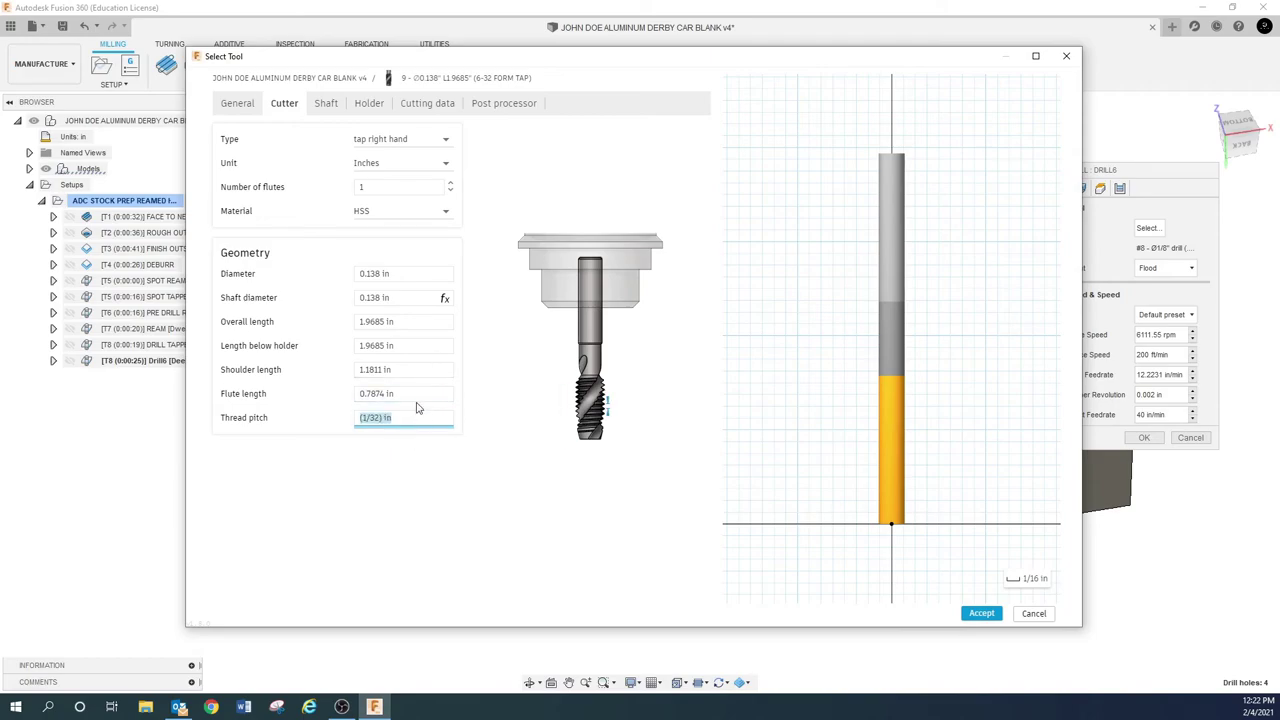
Set the spindle speed in the tap's default cutting data preset to 640 rpm.
{"action": "left_click", "coordinate": [326, 105]}
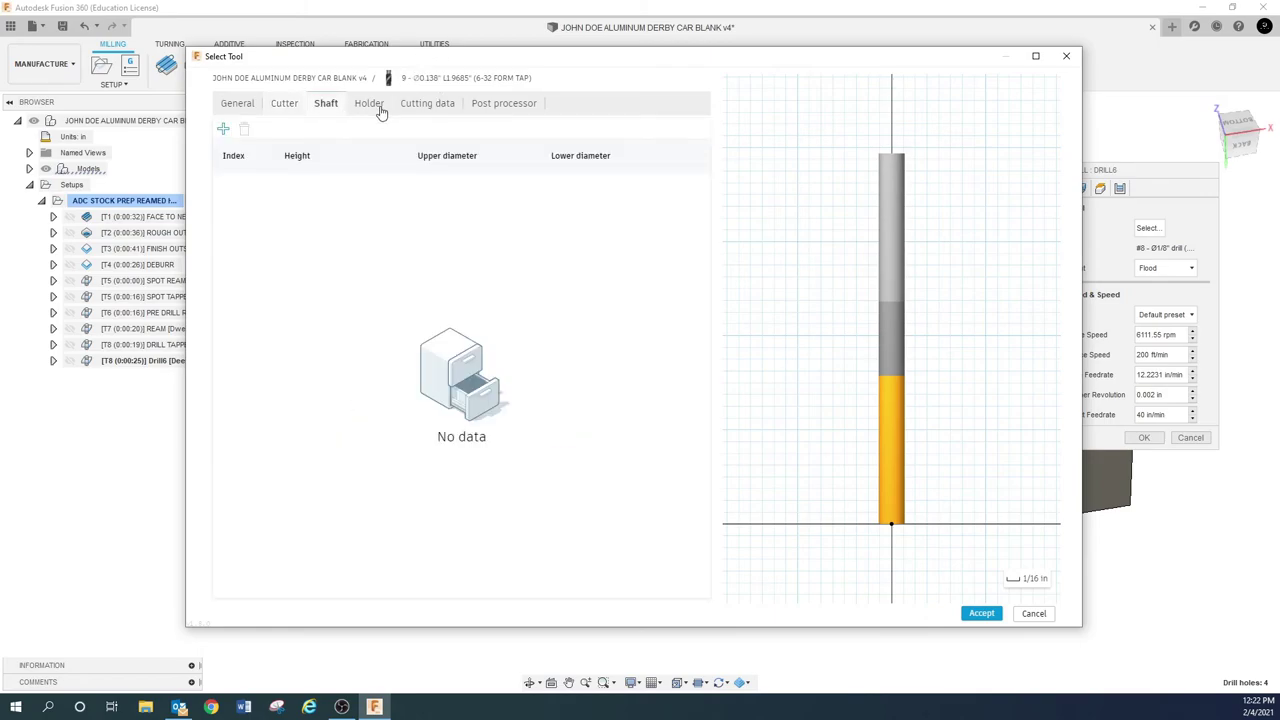
{"action": "left_click", "coordinate": [383, 108]}
{"action": "left_click", "coordinate": [424, 108]}
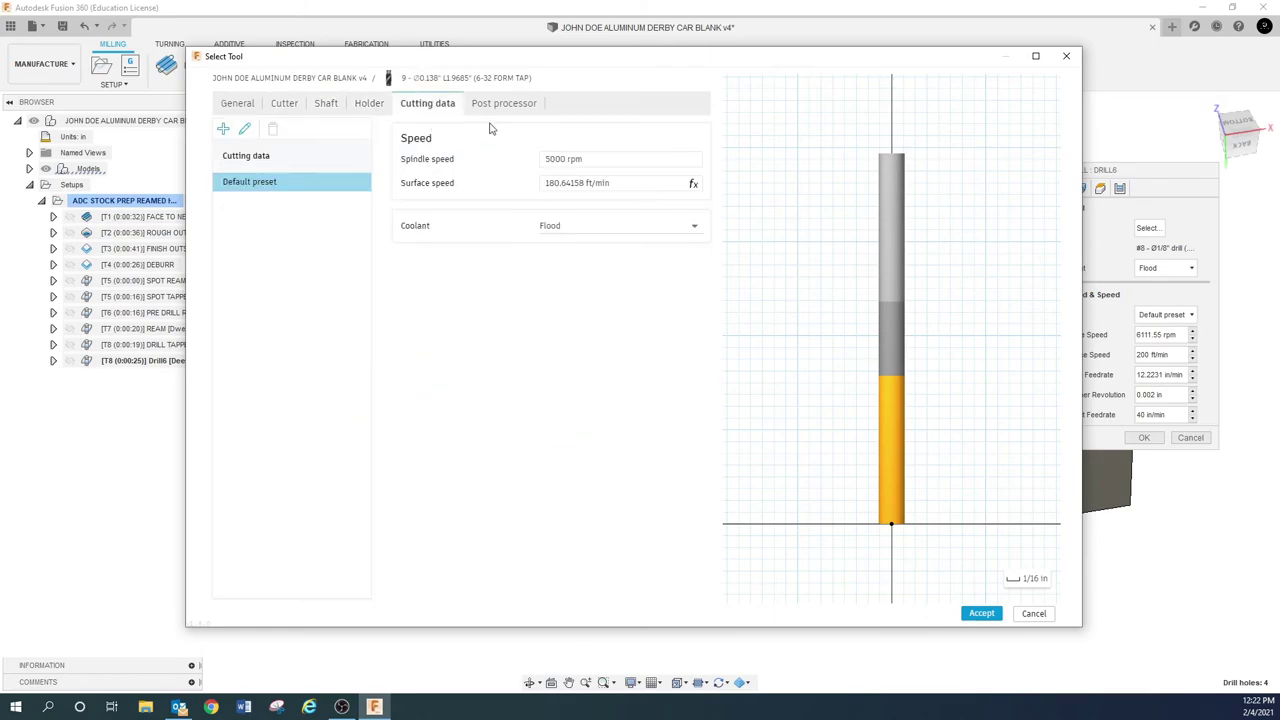
{"action": "left_click", "coordinate": [600, 160]}
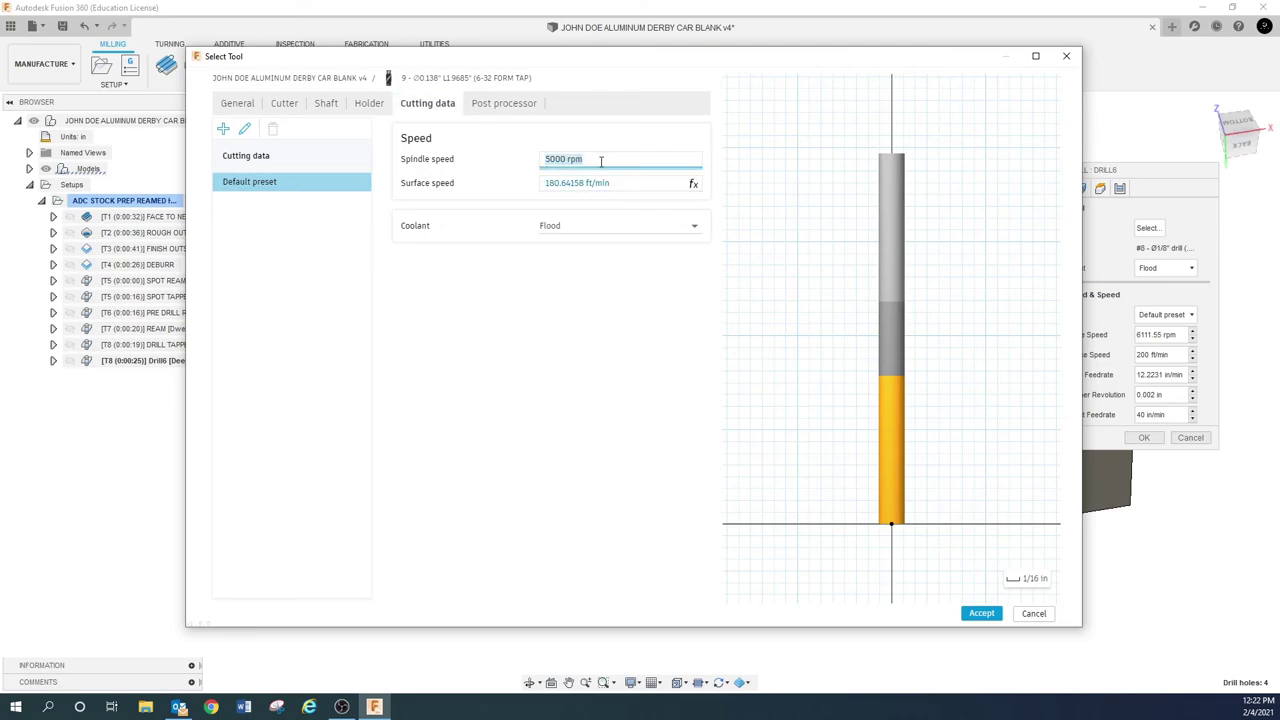
{"action": "type", "text": "640"}
{"action": "key", "text": "Tab"}
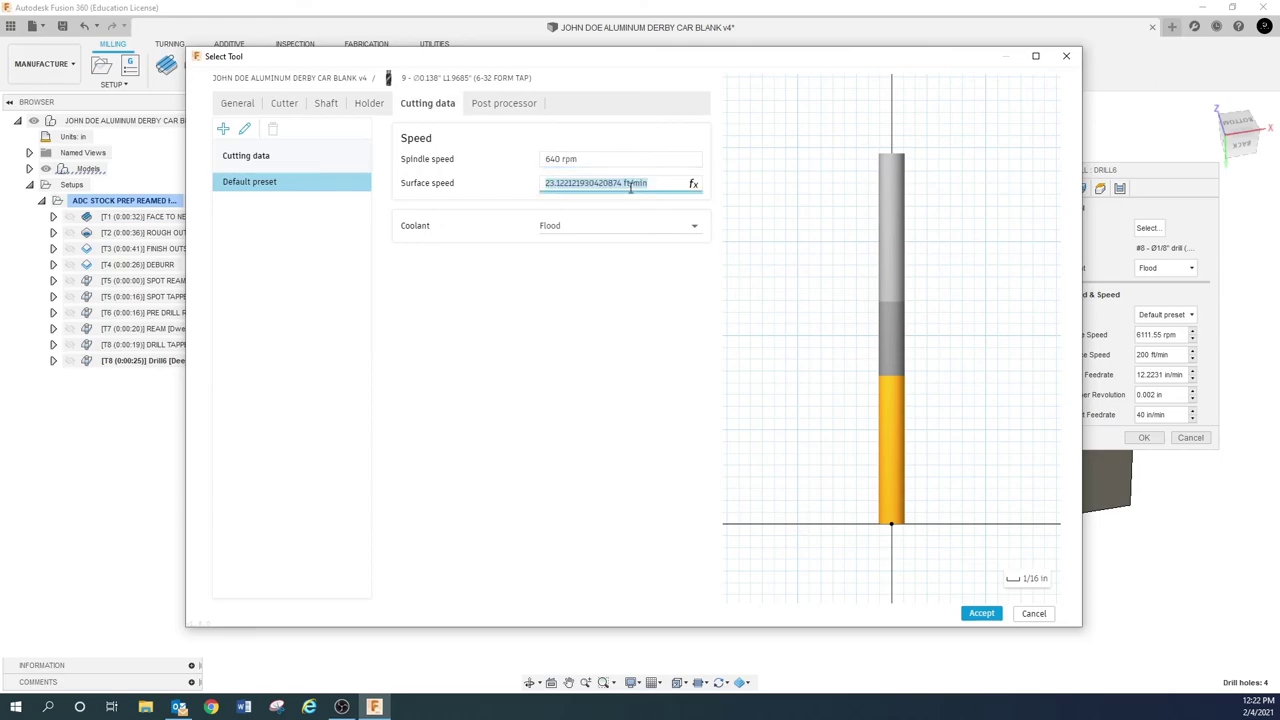
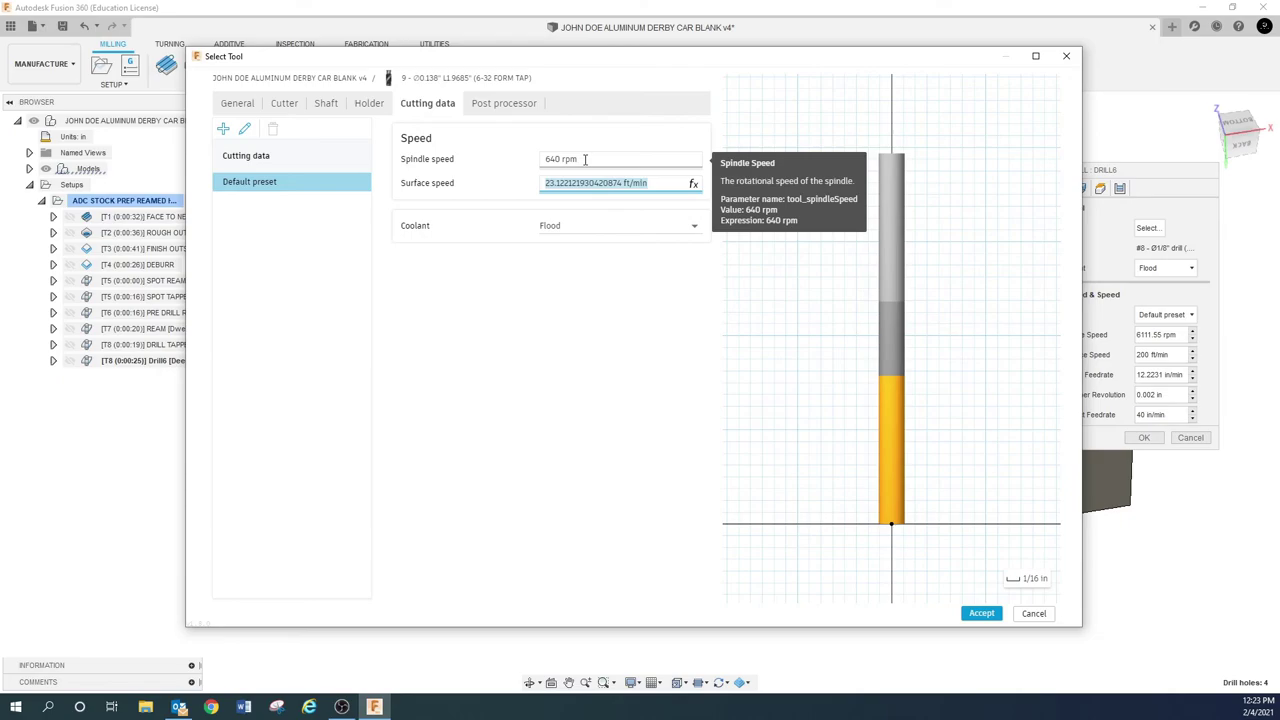
Try tap spindle speeds of 320 rpm and 32 rpm to compare surface speeds, and restore 640 rpm.
{"action": "left_click", "coordinate": [585, 159]}
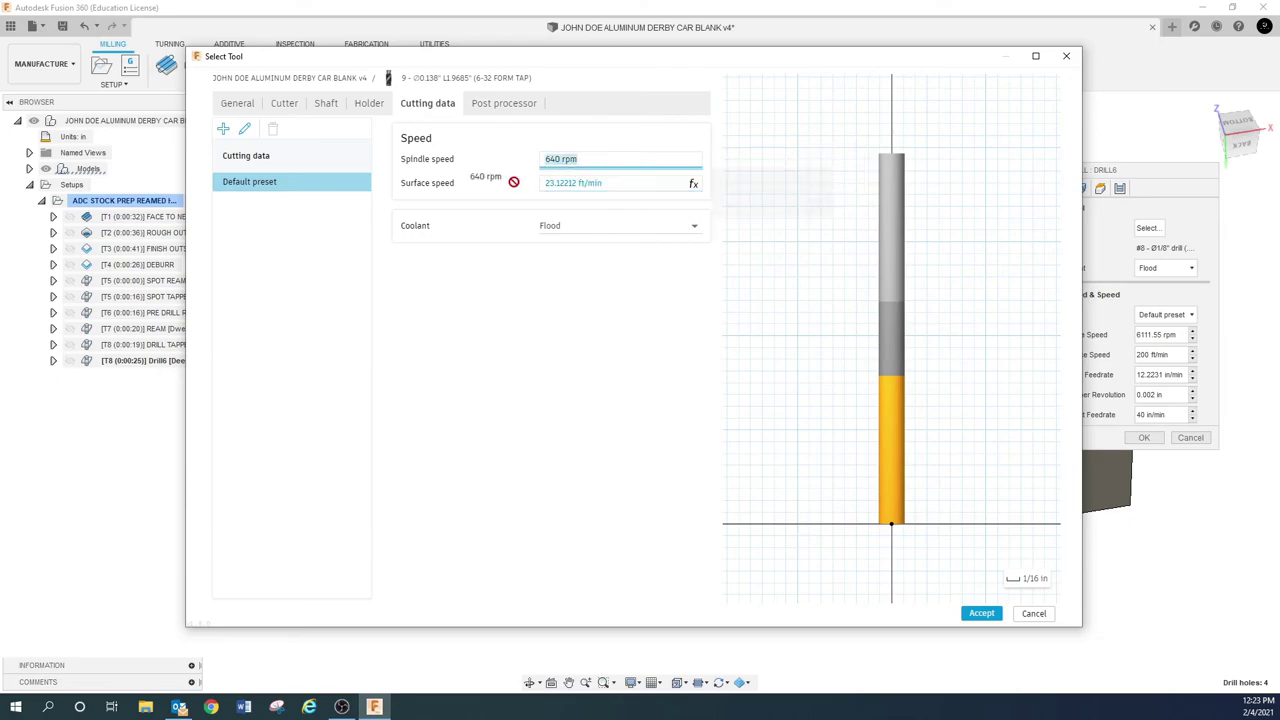
{"action": "type", "text": "320"}
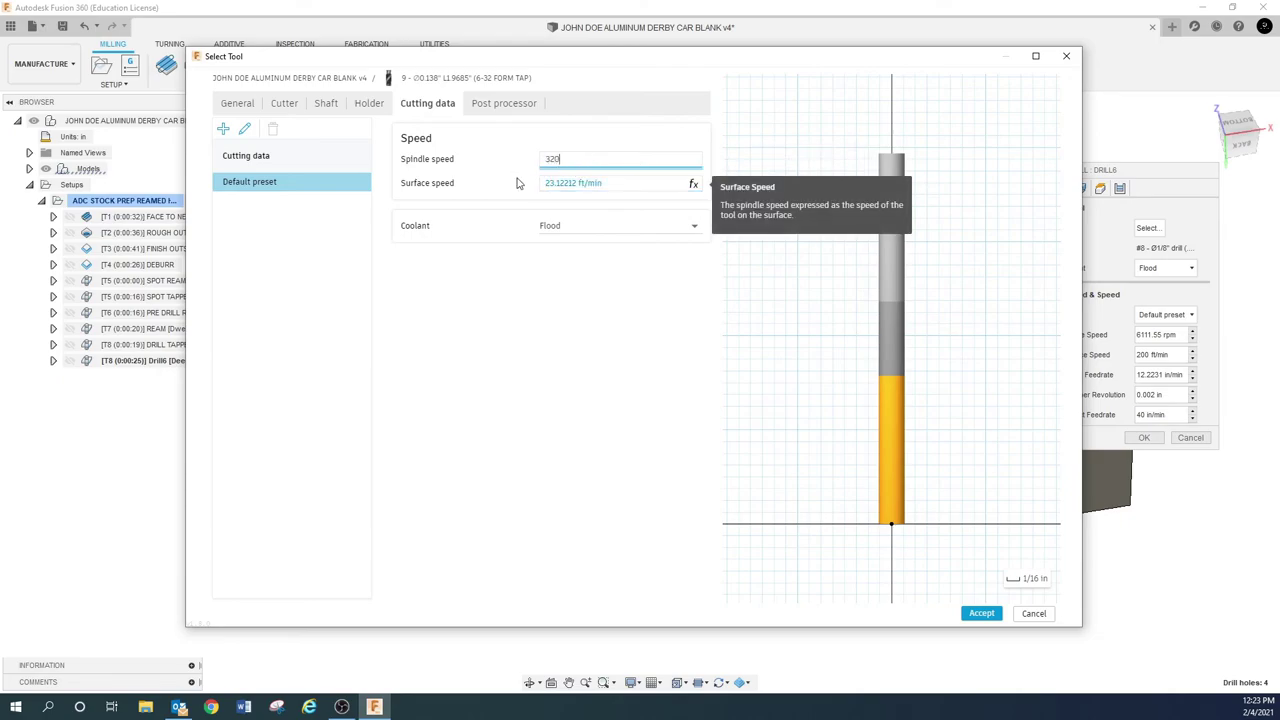
{"action": "left_click", "coordinate": [637, 181]}
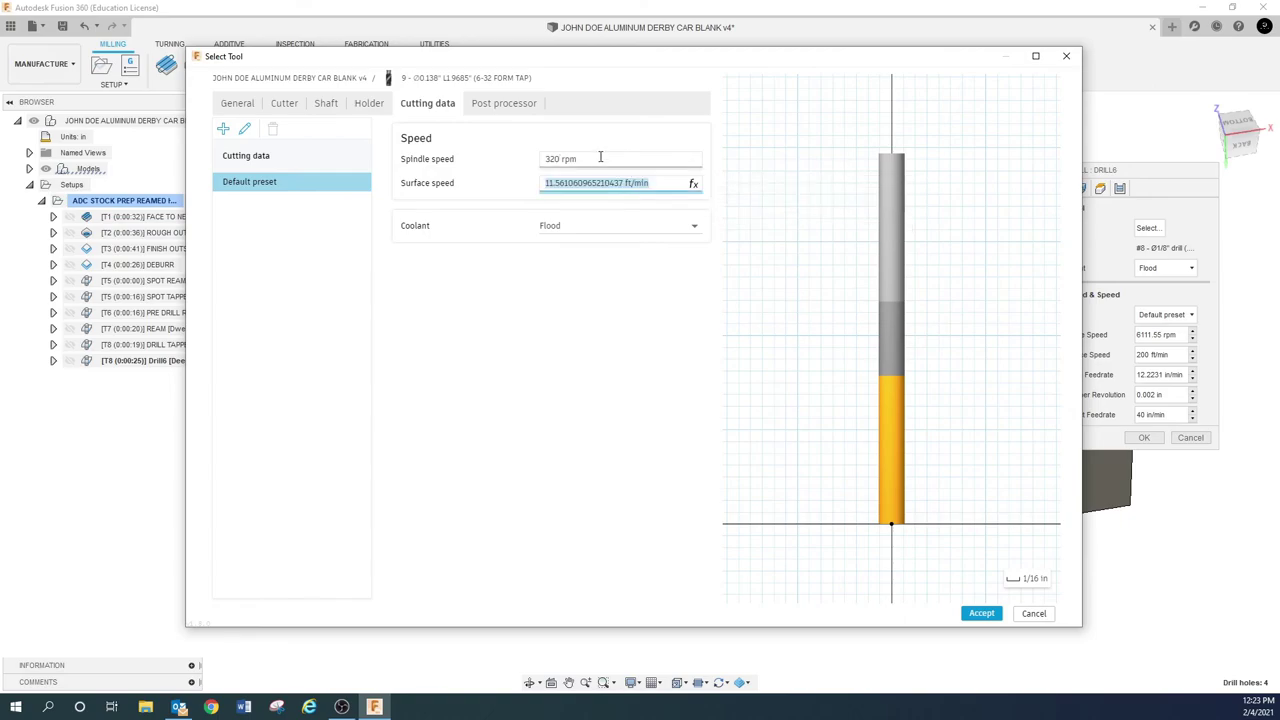
{"action": "left_click", "coordinate": [600, 158]}
{"action": "type", "text": "32"}
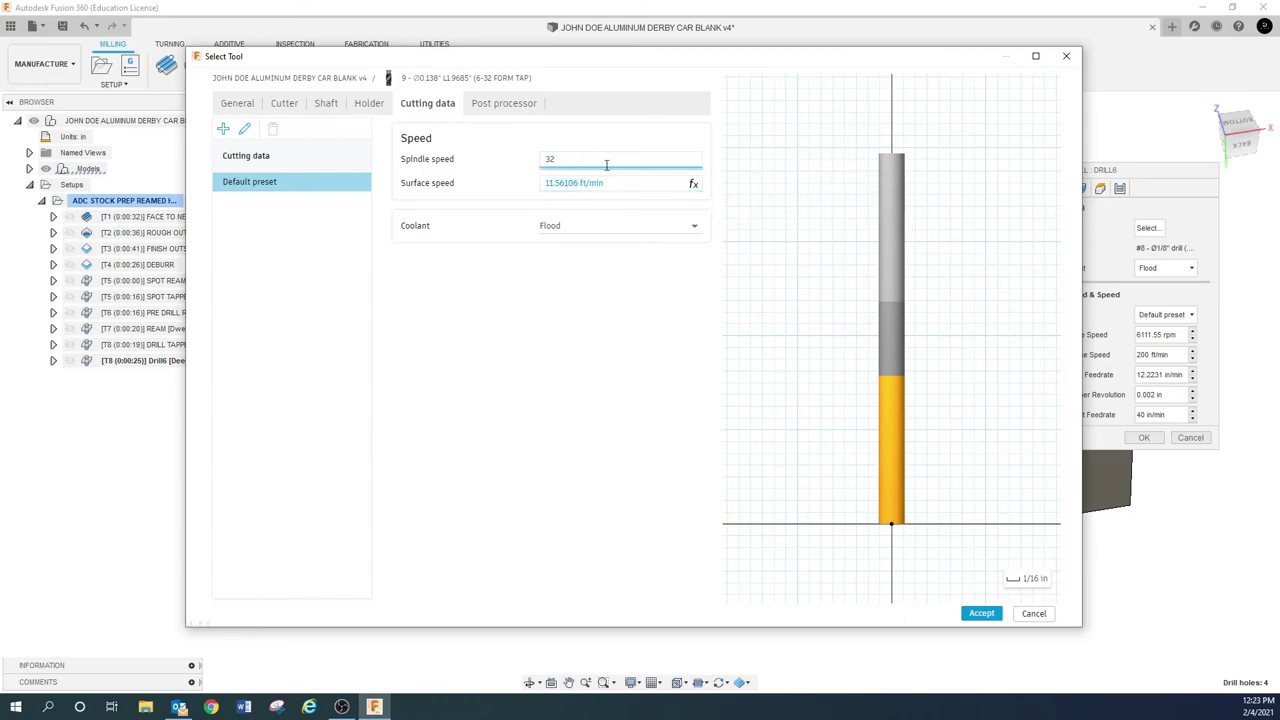
{"action": "left_click", "coordinate": [628, 183]}
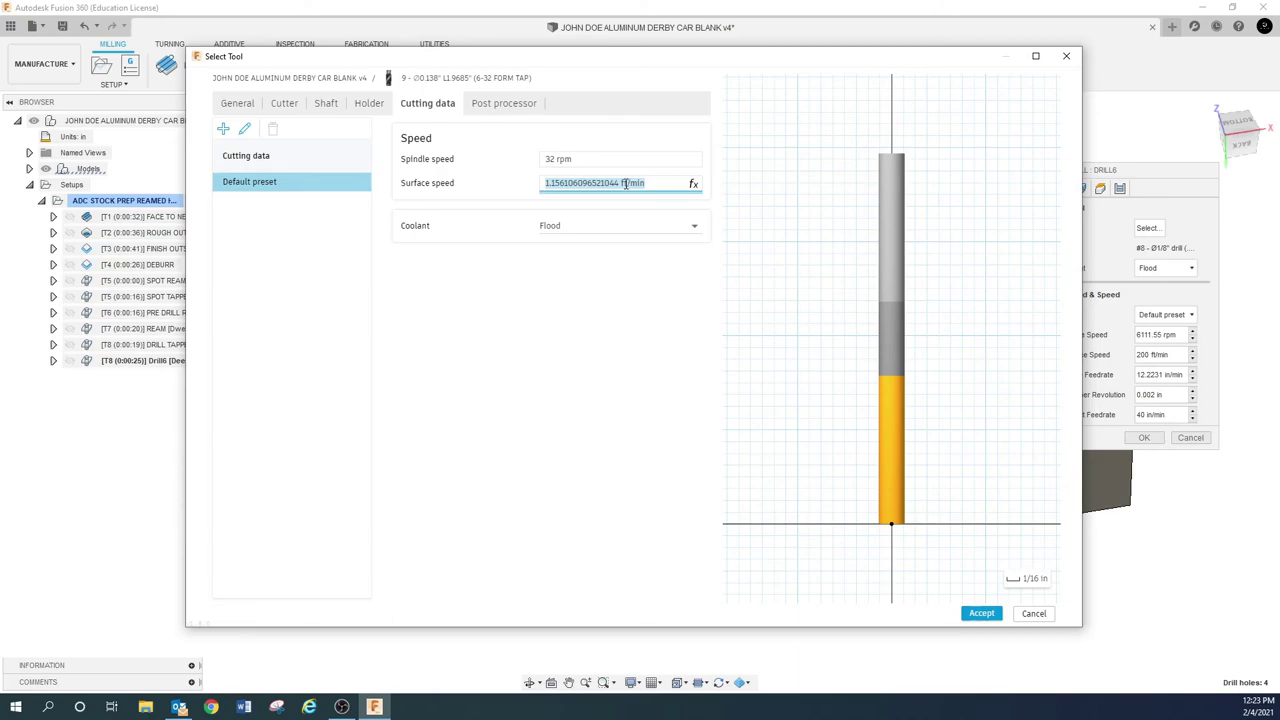
{"action": "left_click", "coordinate": [589, 158]}
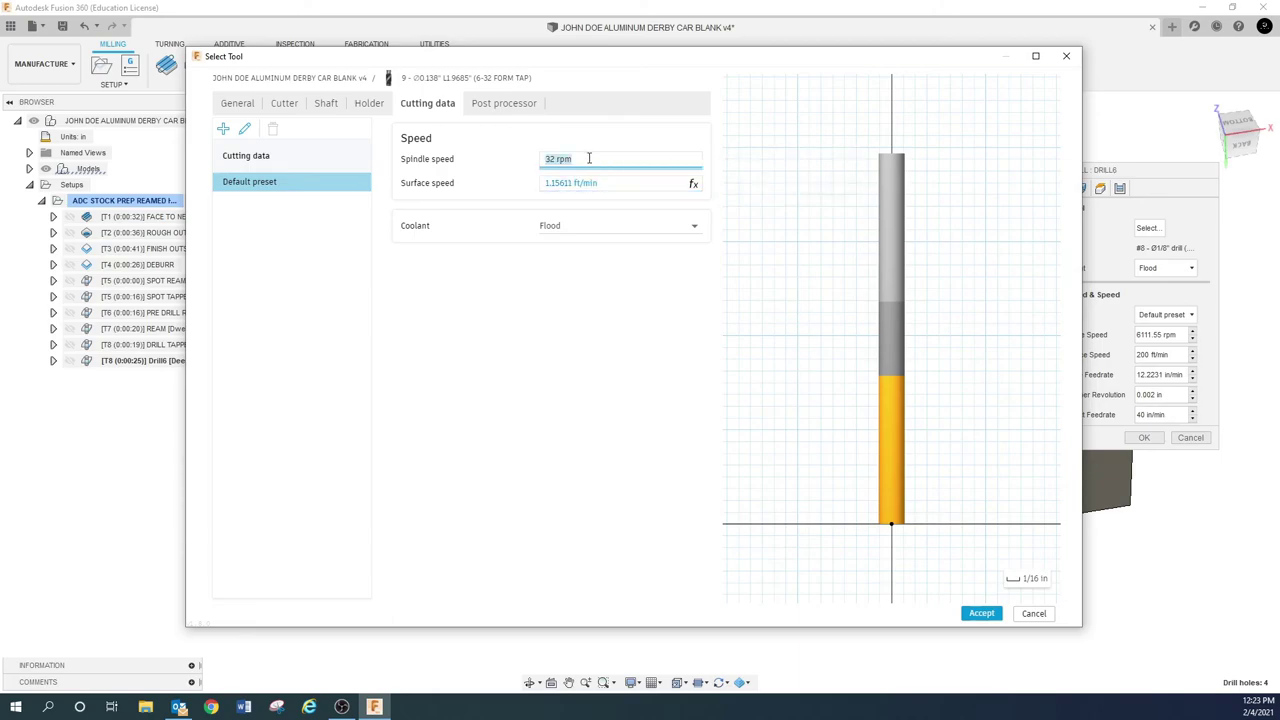
{"action": "type", "text": "640"}
{"action": "left_click", "coordinate": [621, 184]}
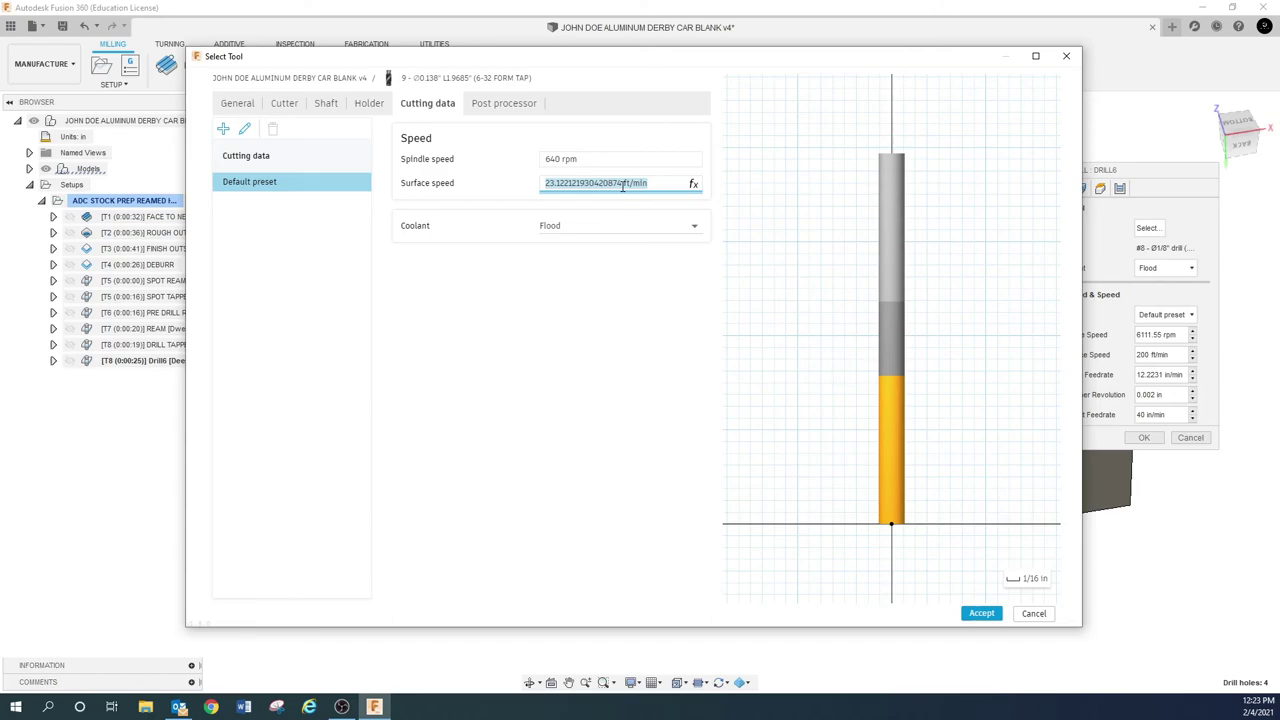
Add the post processor comment 6-32 FORM TAP to the tap and accept it as the operation's tool.
{"action": "left_click", "coordinate": [508, 111]}
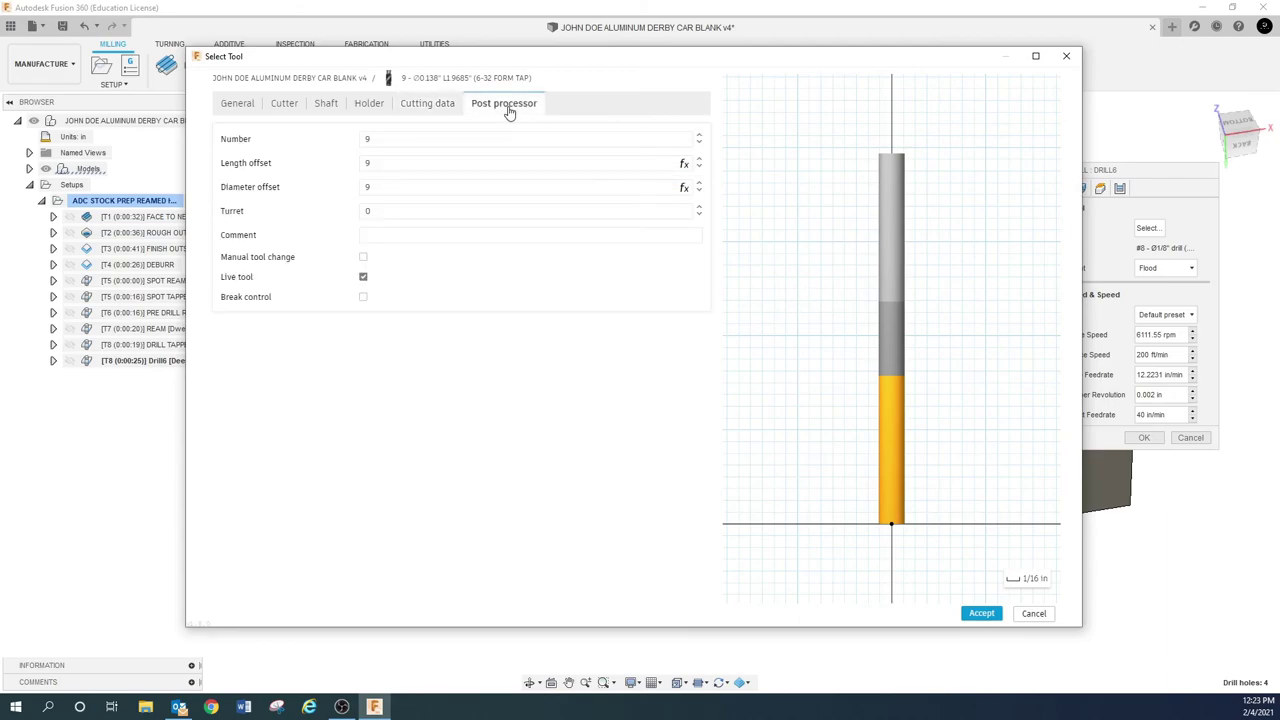
{"action": "left_click", "coordinate": [419, 243]}
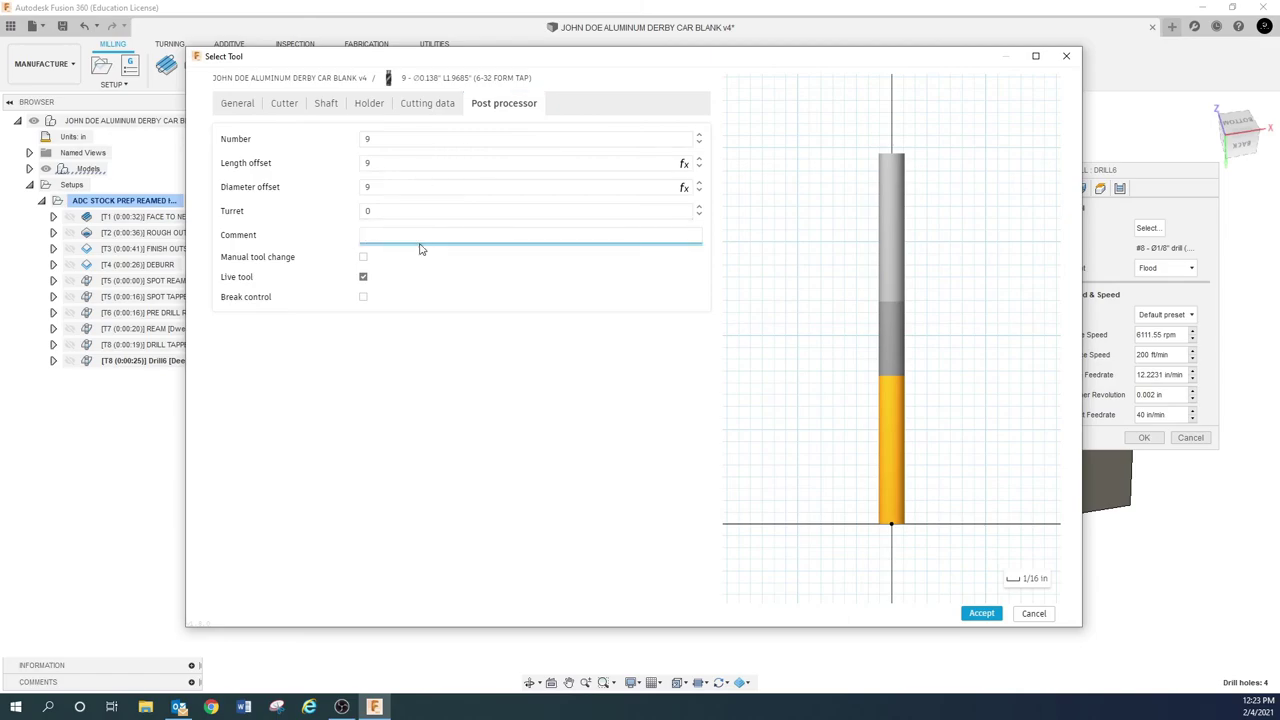
{"action": "type", "text": "6-32 FORM TAP"}
{"action": "left_click", "coordinate": [977, 610]}
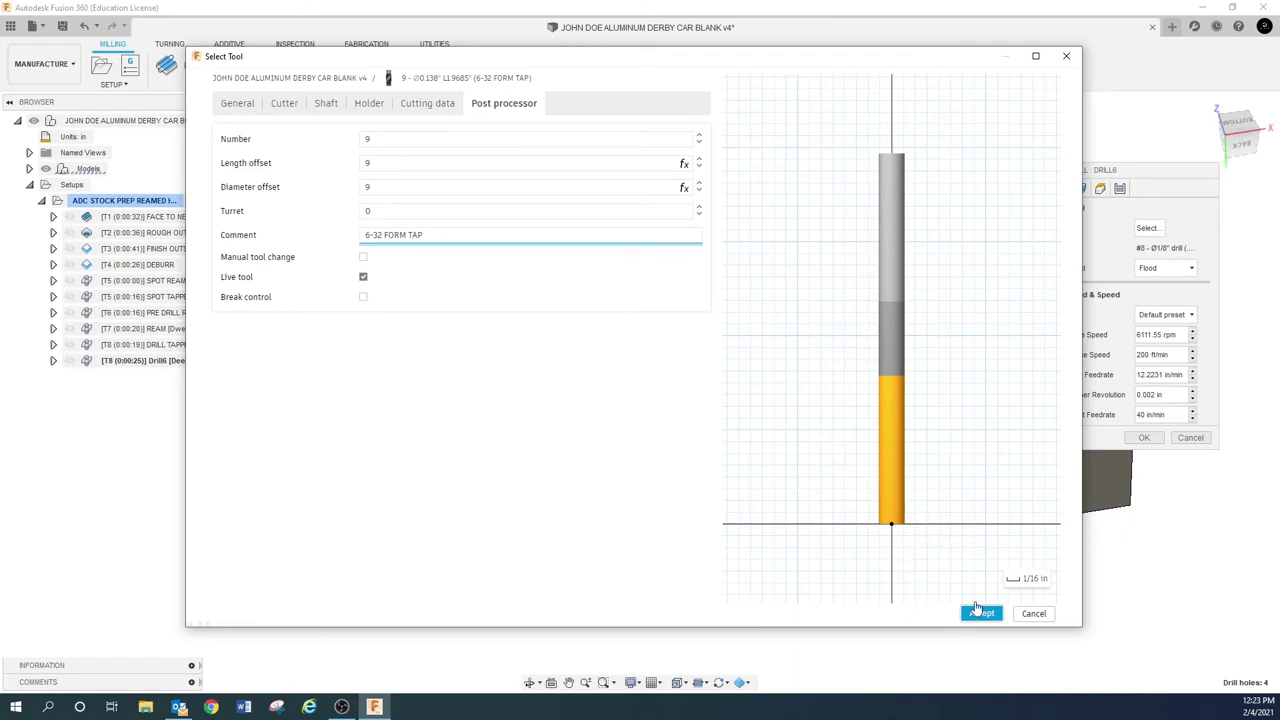
{"action": "left_click", "coordinate": [978, 614]}
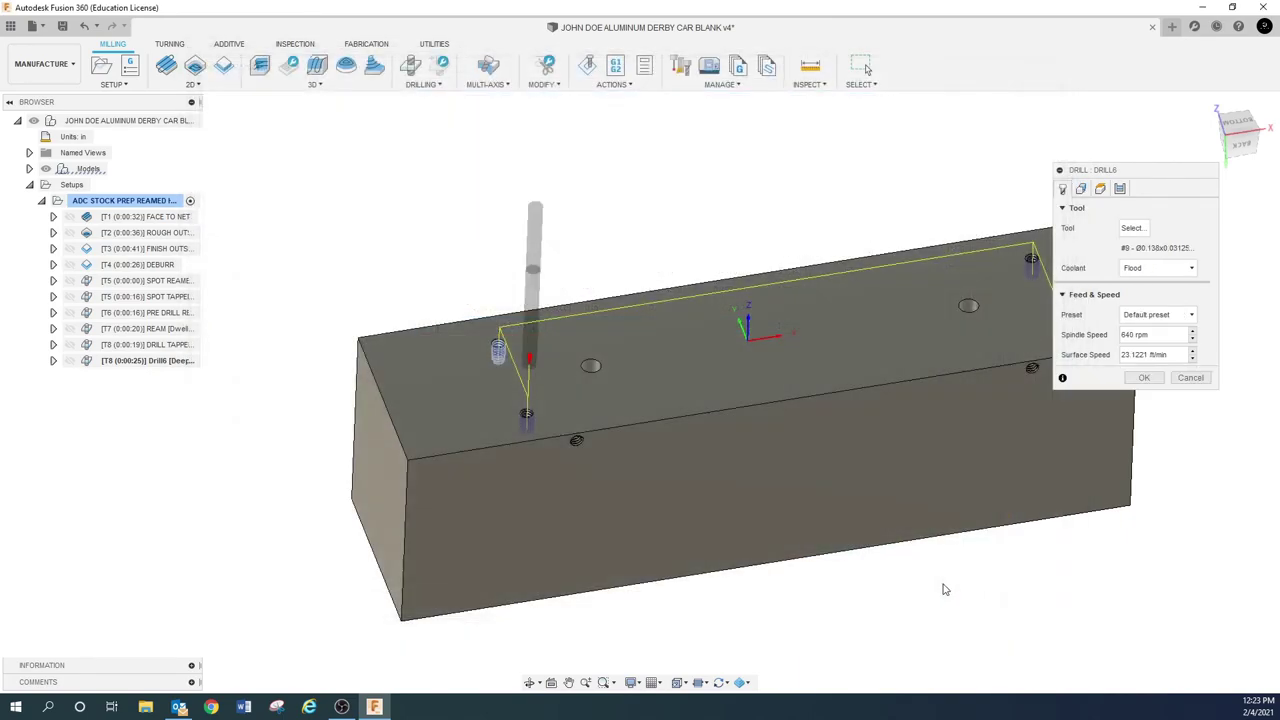
Turn off drill tip through bottom and set the bottom height offset from the hole bottom to .03 in.
{"action": "left_click", "coordinate": [1083, 190]}
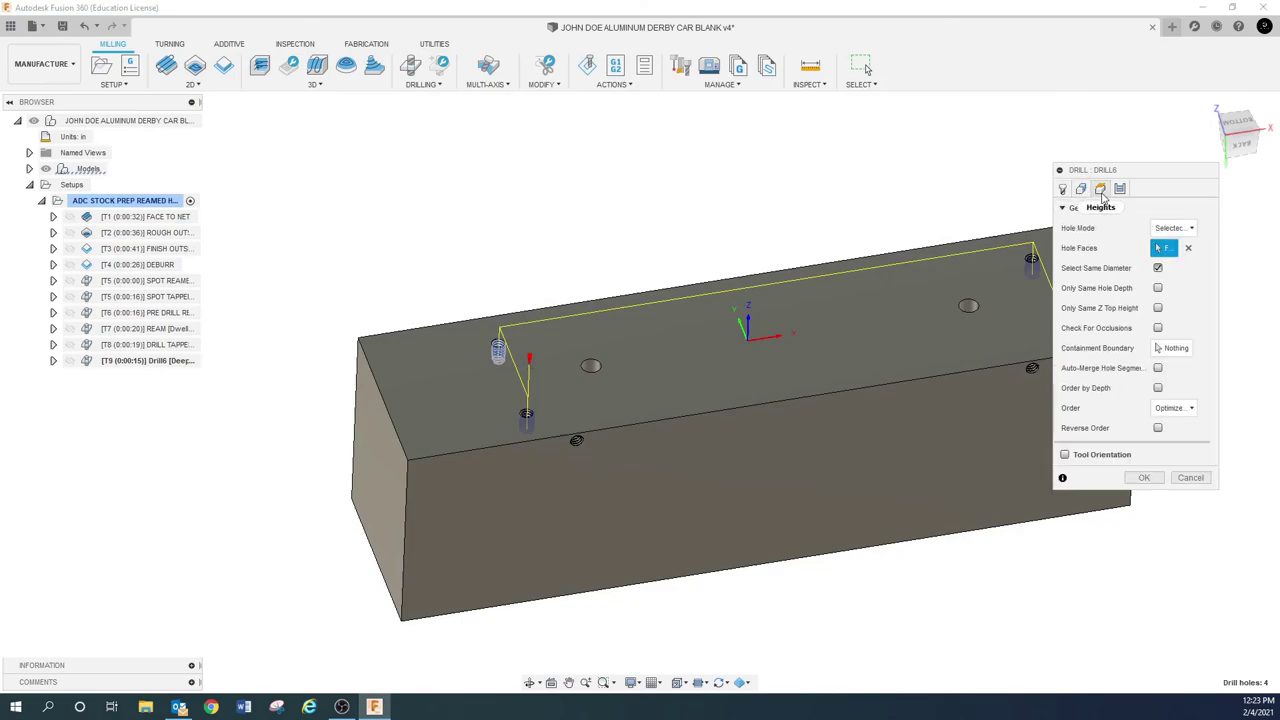
{"action": "left_click", "coordinate": [1100, 189]}
{"action": "left_click", "coordinate": [1145, 535]}
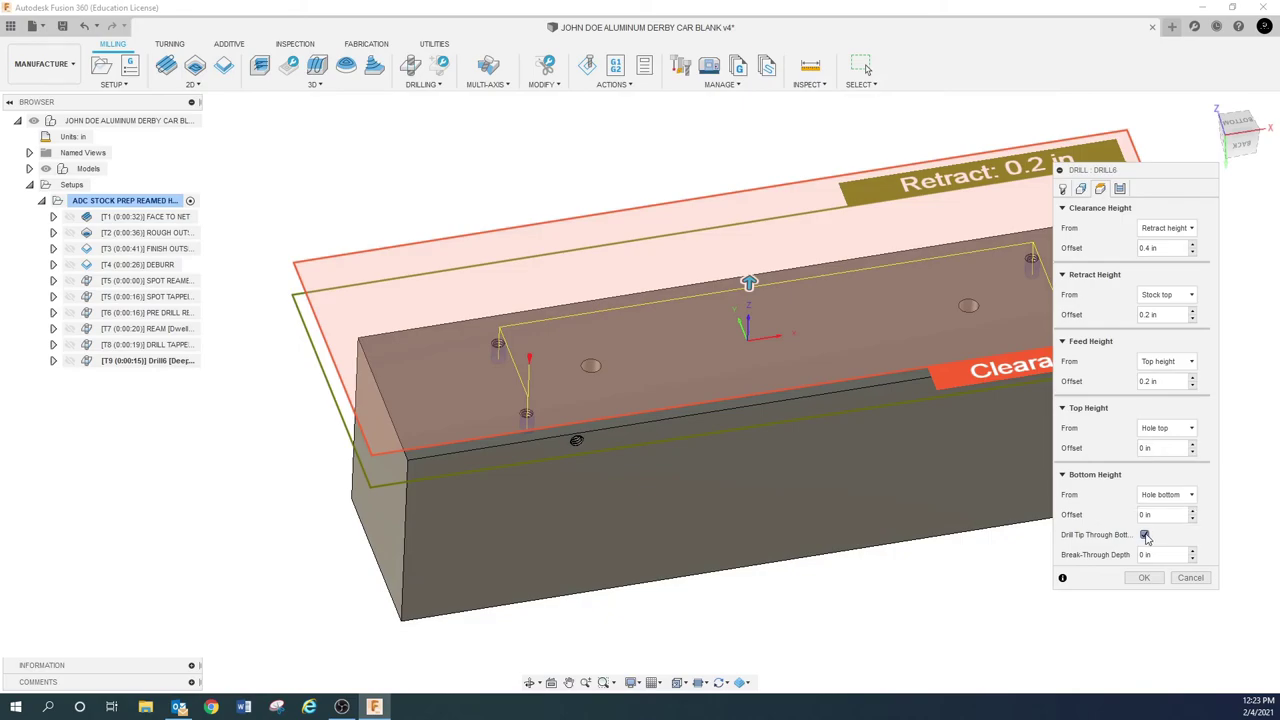
{"action": "left_click", "coordinate": [1145, 535]}
{"action": "left_click", "coordinate": [1150, 514]}
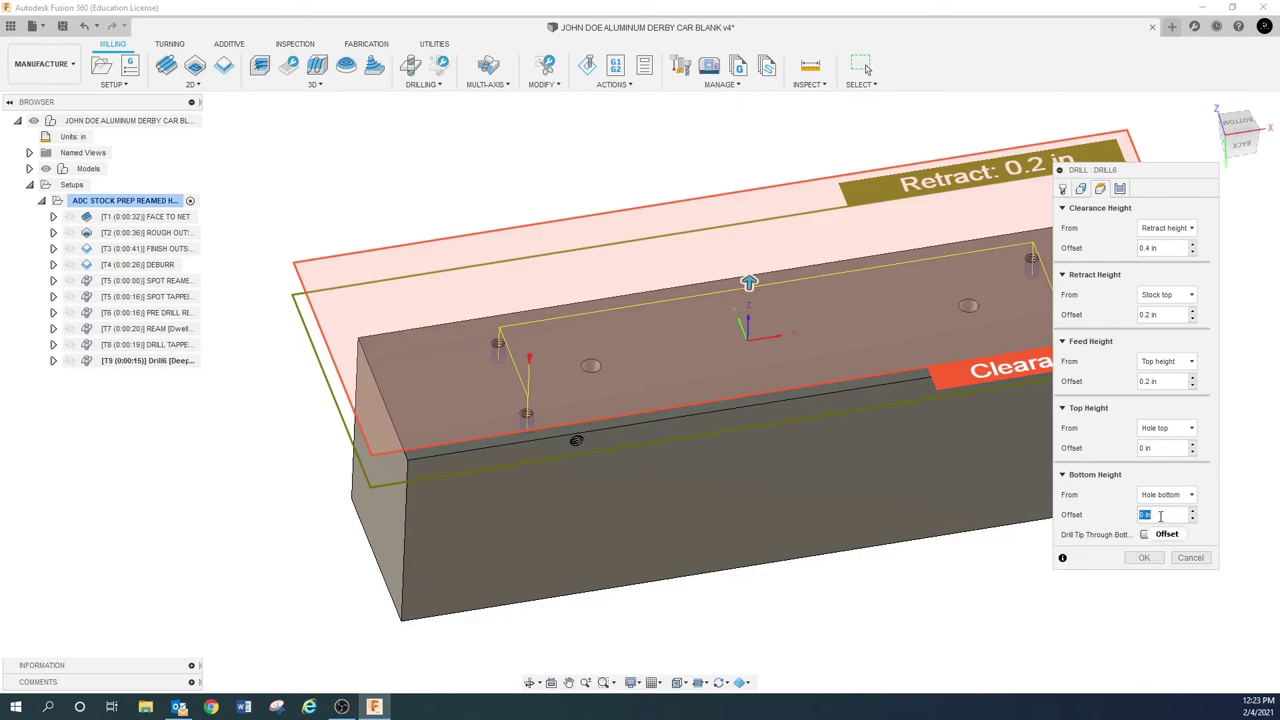
{"action": "type", "text": "03"}
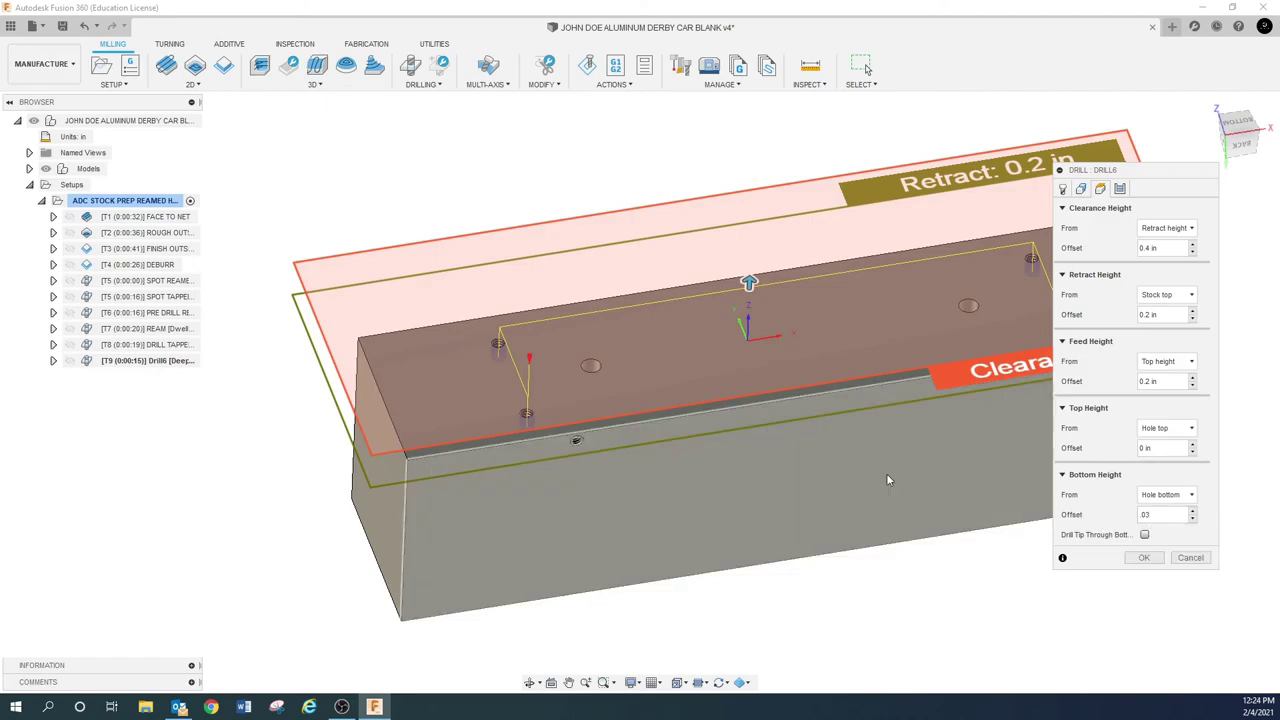
Change the operation's bottom height offset to .02 in.
{"action": "scroll", "coordinate": [531, 408], "scroll_direction": "up", "scroll_amount": 5}
{"action": "middle_click_drag", "start_coordinate": [538, 414], "coordinate": [531, 449], "text": "shift"}
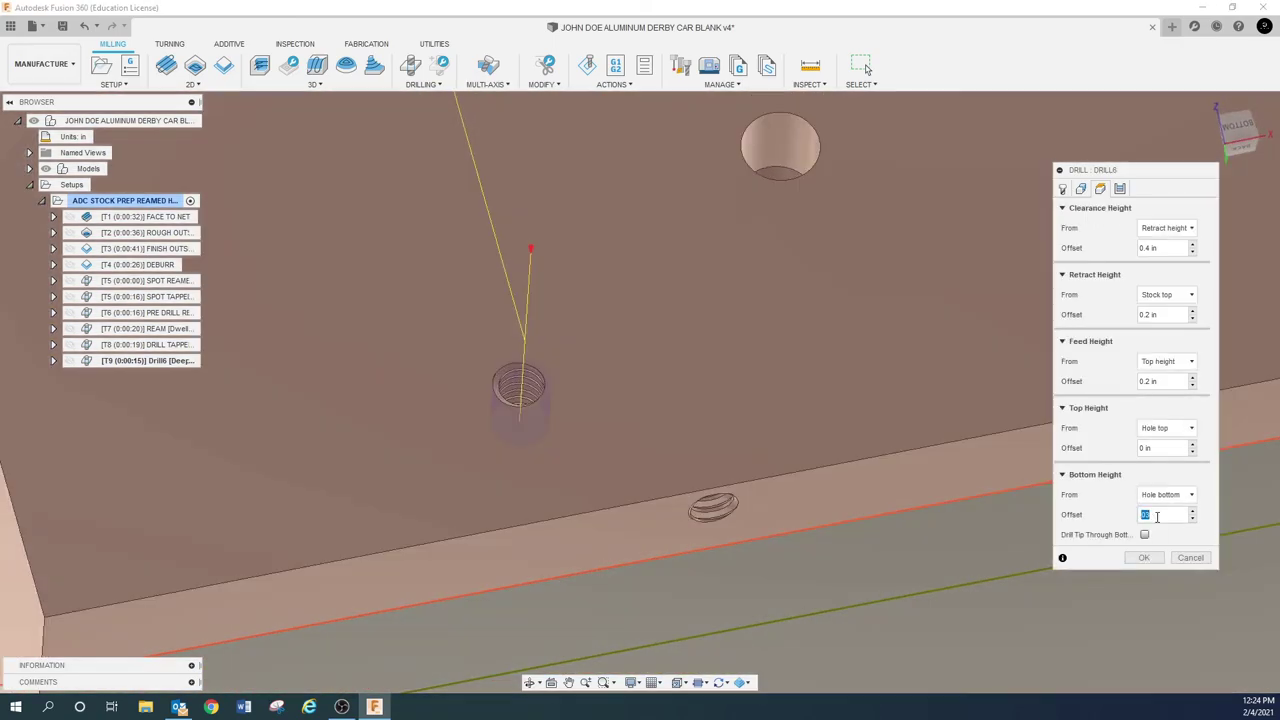
{"action": "type", "text": "03"}
{"action": "key", "text": "BackSpace"}
{"action": "type", "text": "2"}
Set the drill operation's cycle type to Right tapping and accept the operation.
{"action": "left_click", "coordinate": [1120, 189]}
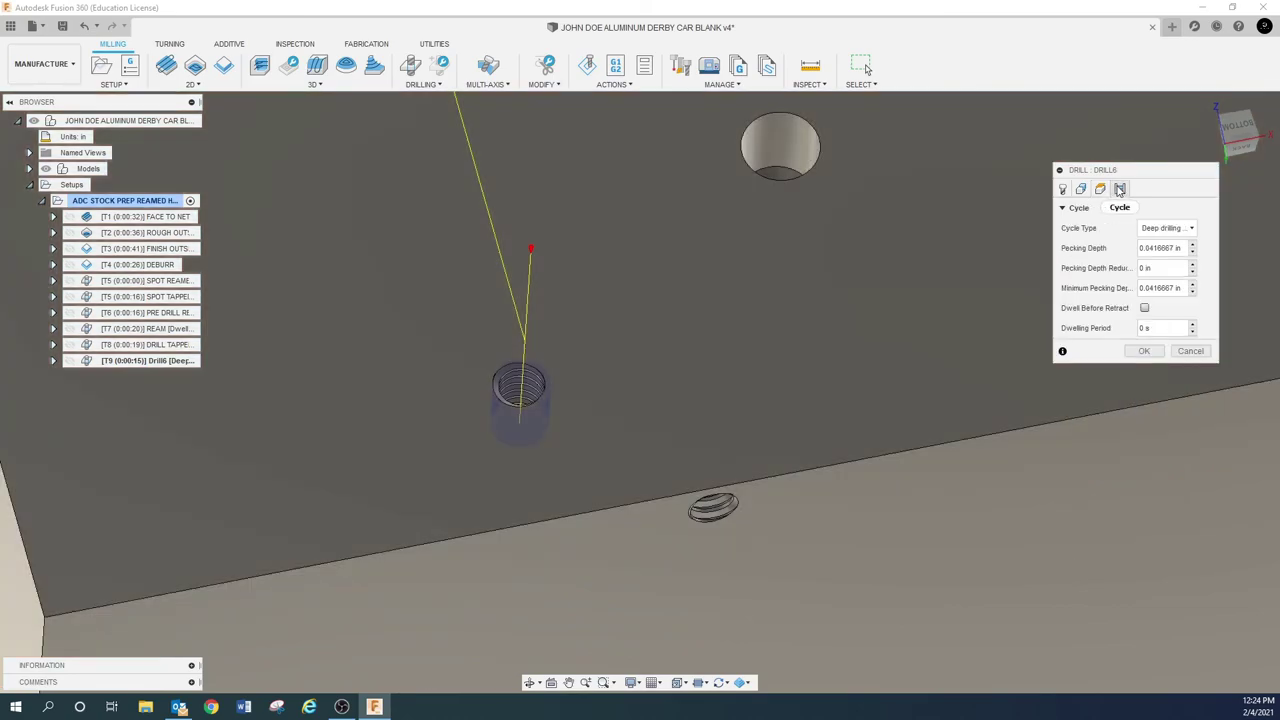
{"action": "left_click", "coordinate": [1190, 229]}
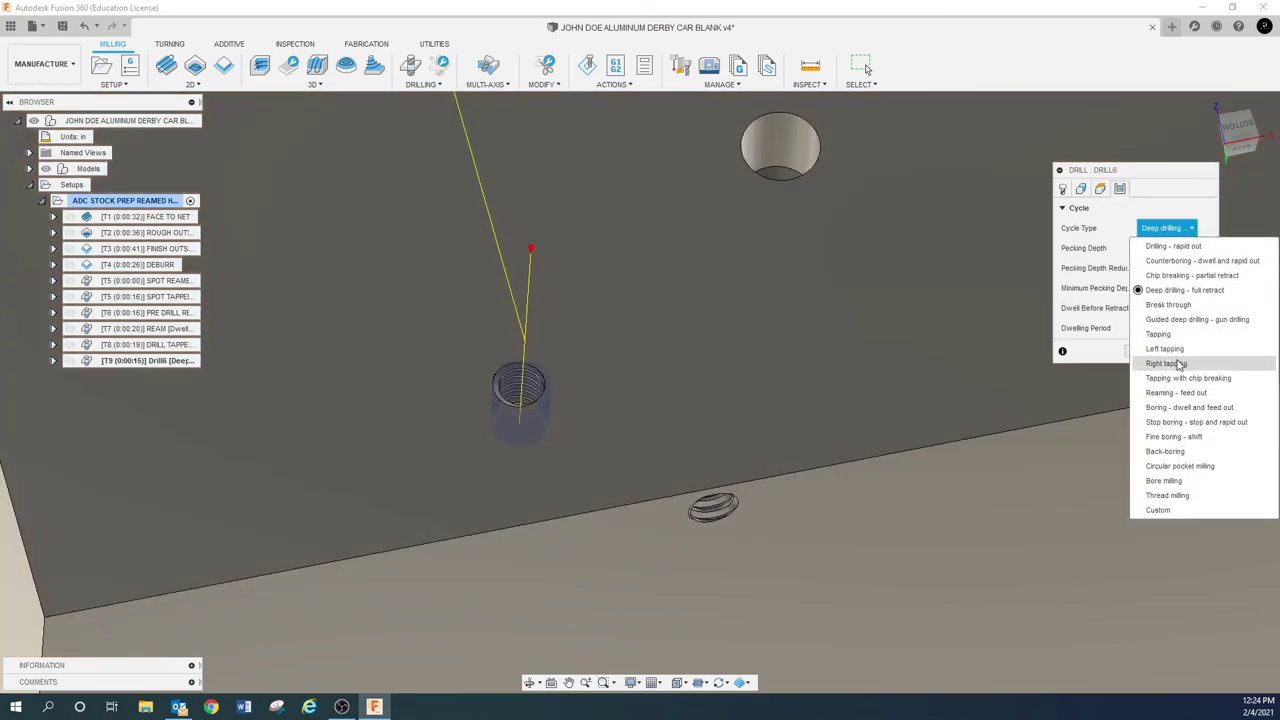
{"action": "left_click", "coordinate": [1176, 363]}
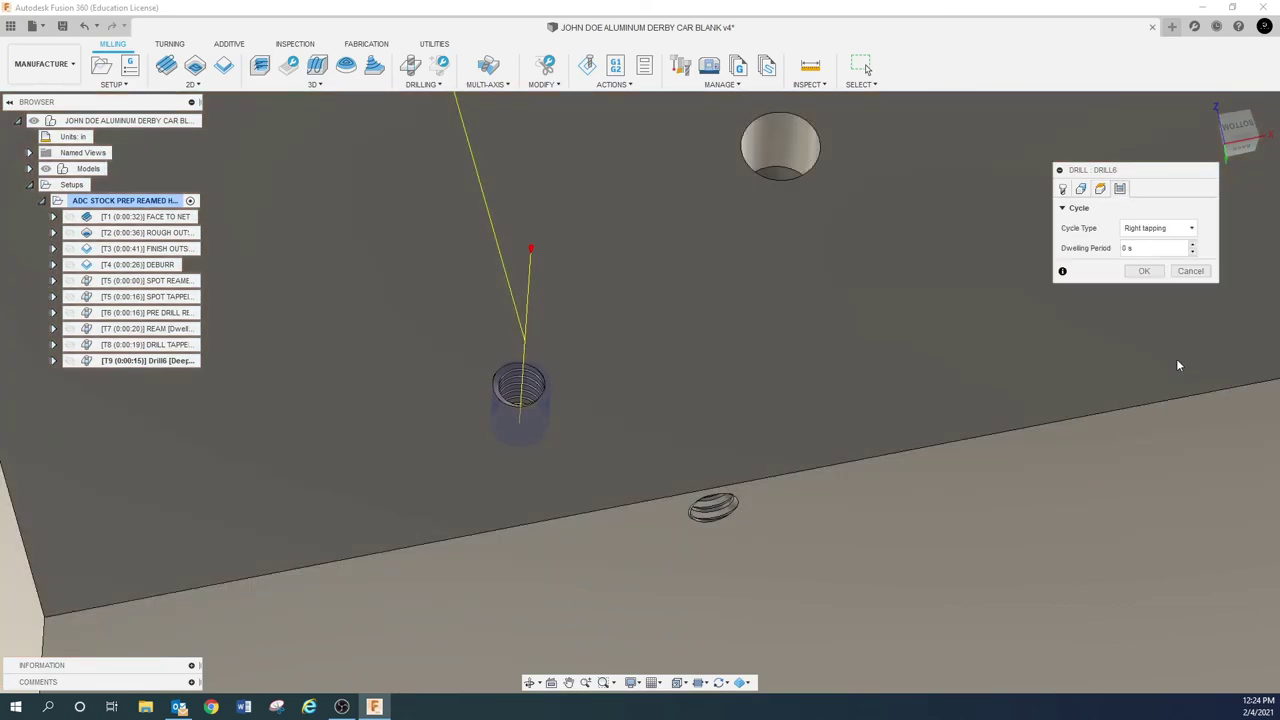
{"action": "left_click", "coordinate": [1145, 272]}
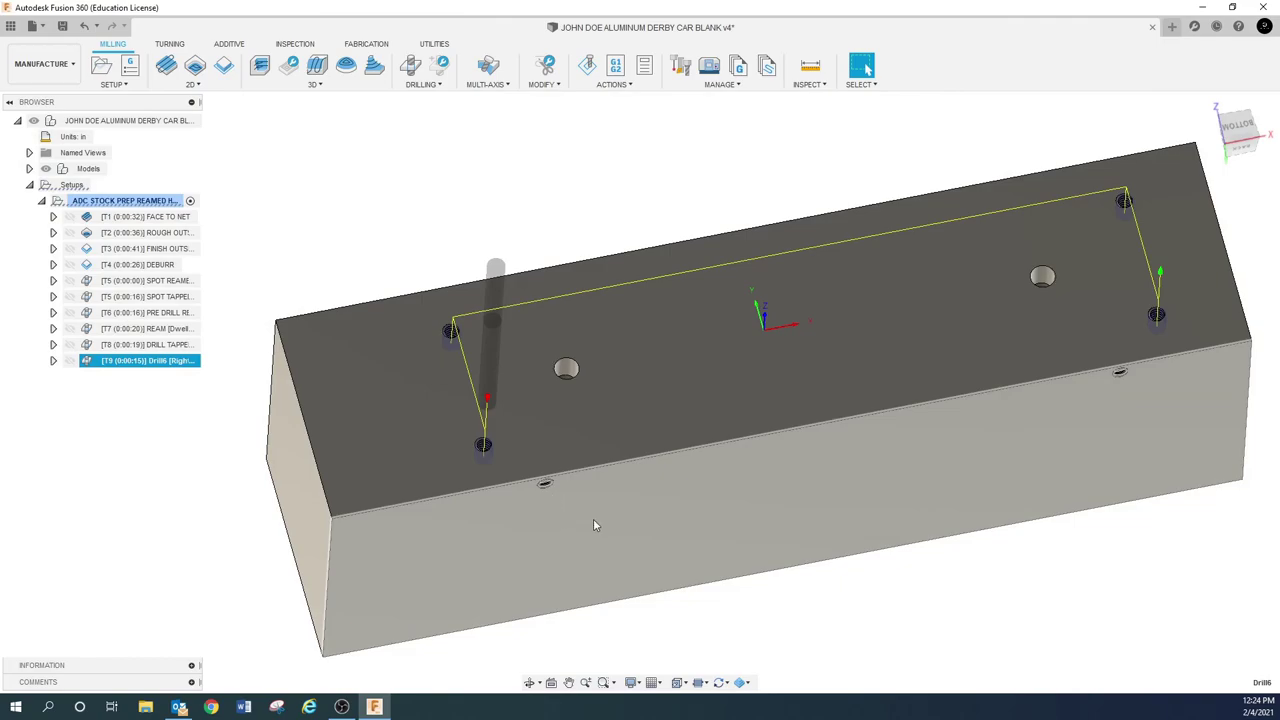
Examine the tapping toolpath and its depth inside the front tapped hole from several angles, and deselect the operation.
{"action": "mouse_move", "coordinate": [593, 518]}
{"action": "middle_mouse_down", "text": "shift"}
{"action": "mouse_move", "coordinate": [583, 486]}
{"action": "mouse_move", "coordinate": [594, 494]}
{"action": "middle_mouse_up", "text": "shift"}
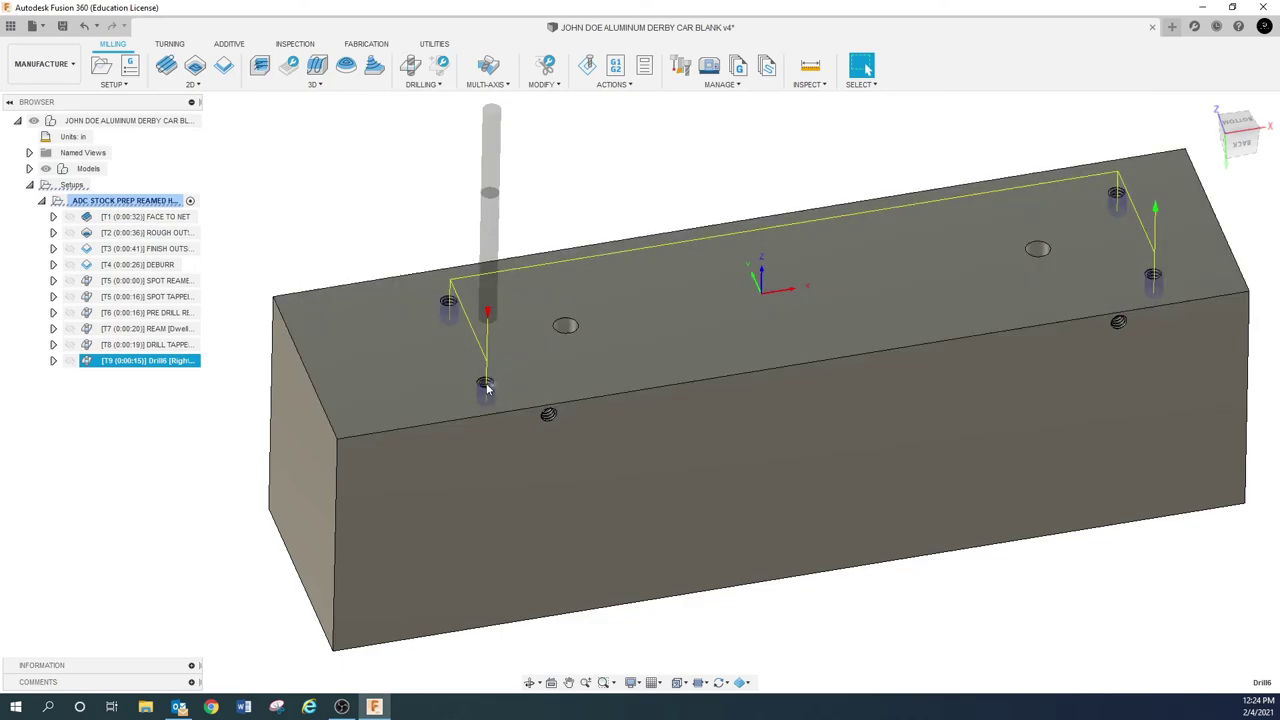
{"action": "scroll", "coordinate": [480, 390], "scroll_direction": "up", "scroll_amount": 5}
{"action": "scroll", "coordinate": [490, 388], "scroll_direction": "up", "scroll_amount": 2}
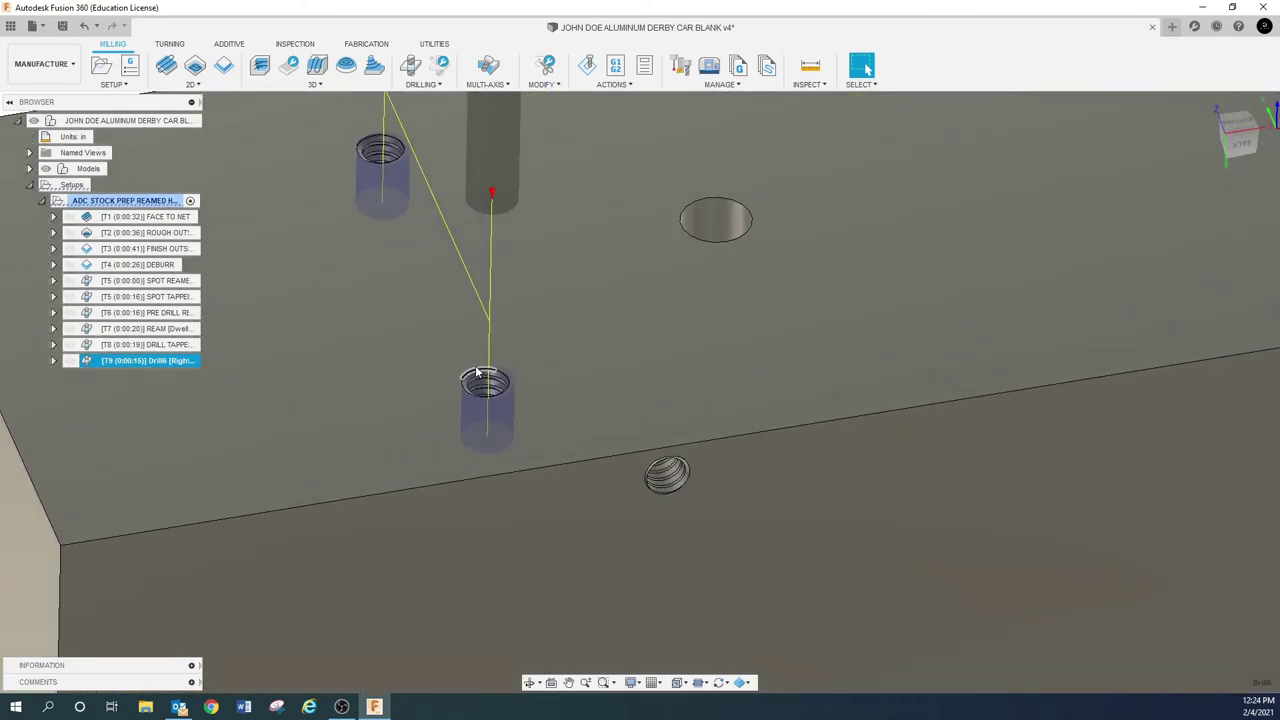
{"action": "scroll", "coordinate": [463, 393], "scroll_direction": "up", "scroll_amount": 1}
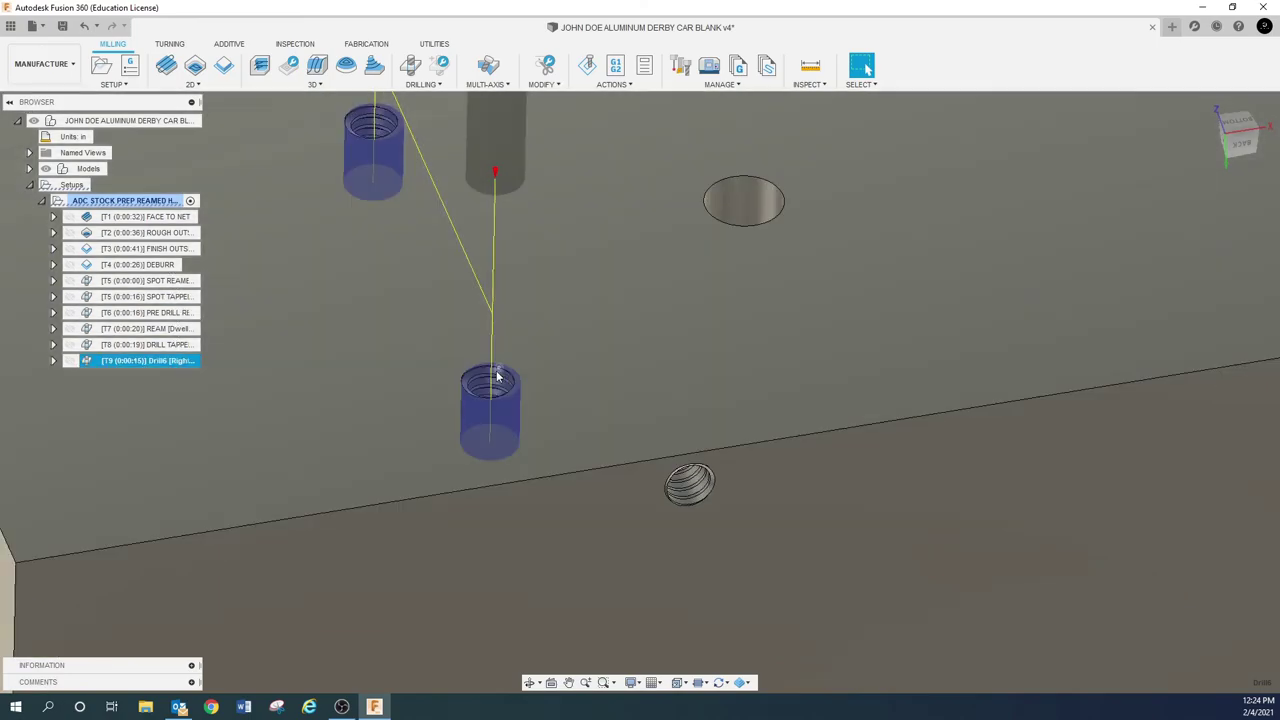
{"action": "scroll", "coordinate": [504, 374], "scroll_direction": "up", "scroll_amount": 3}
{"action": "middle_click_drag", "start_coordinate": [504, 374], "coordinate": [866, 68], "text": "shift"}
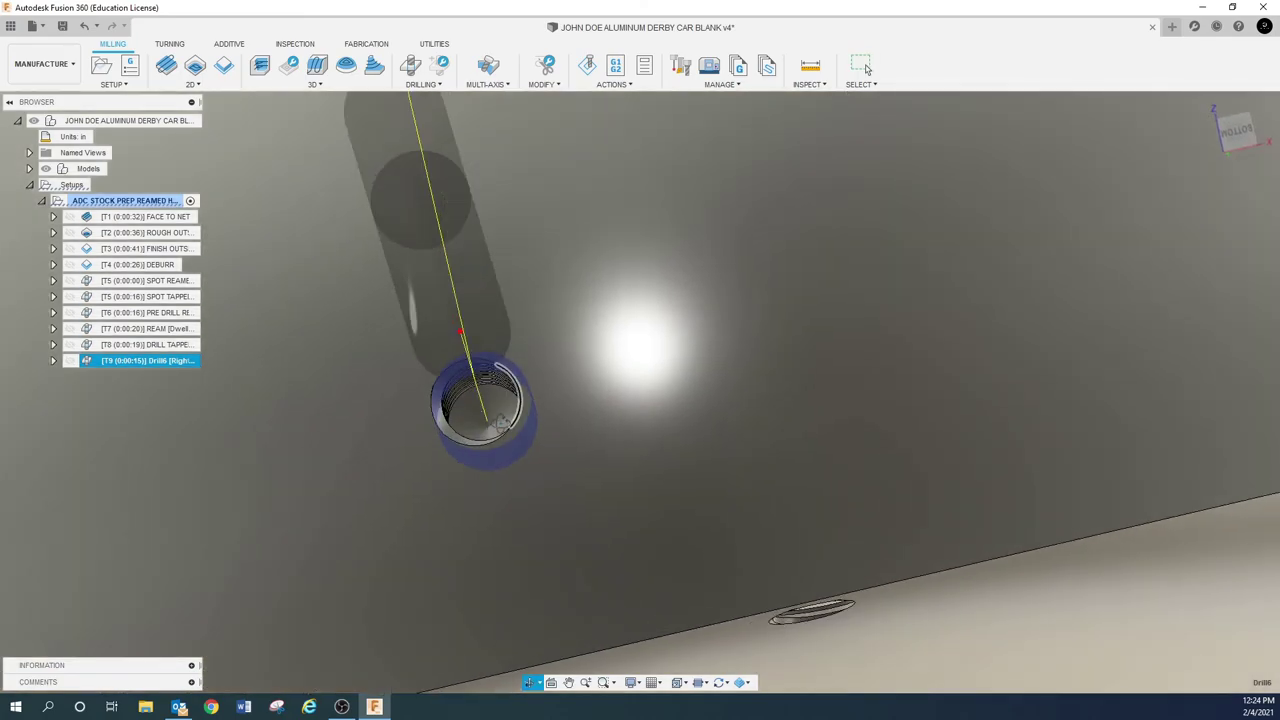
{"action": "left_click", "coordinate": [862, 66]}
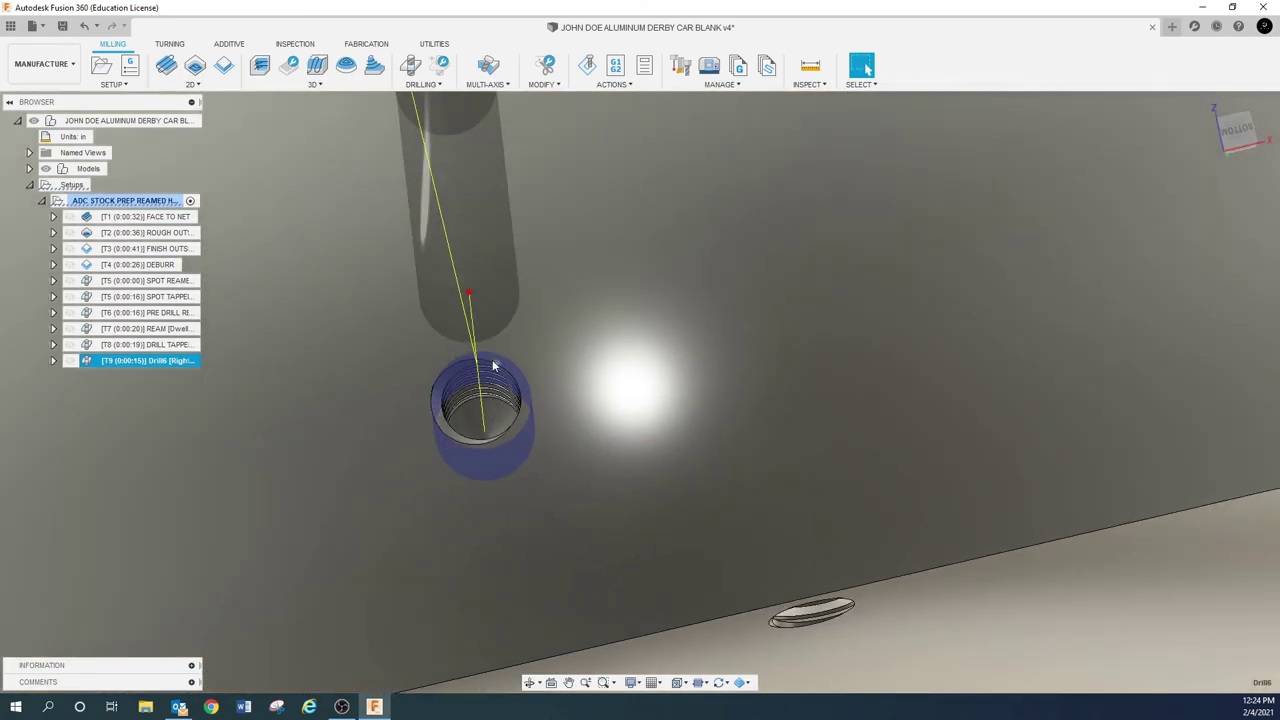
{"action": "scroll", "coordinate": [500, 364], "scroll_direction": "up", "scroll_amount": 3}
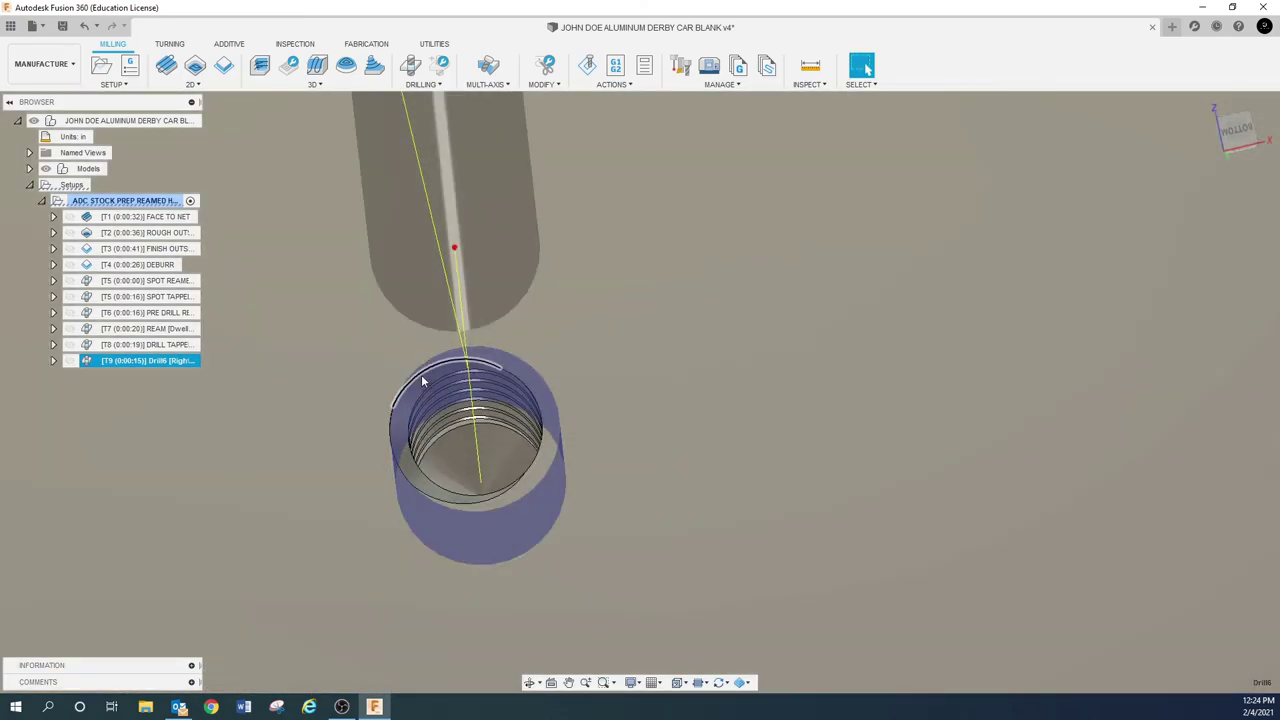
{"action": "scroll", "coordinate": [425, 377], "scroll_direction": "down", "scroll_amount": 5}
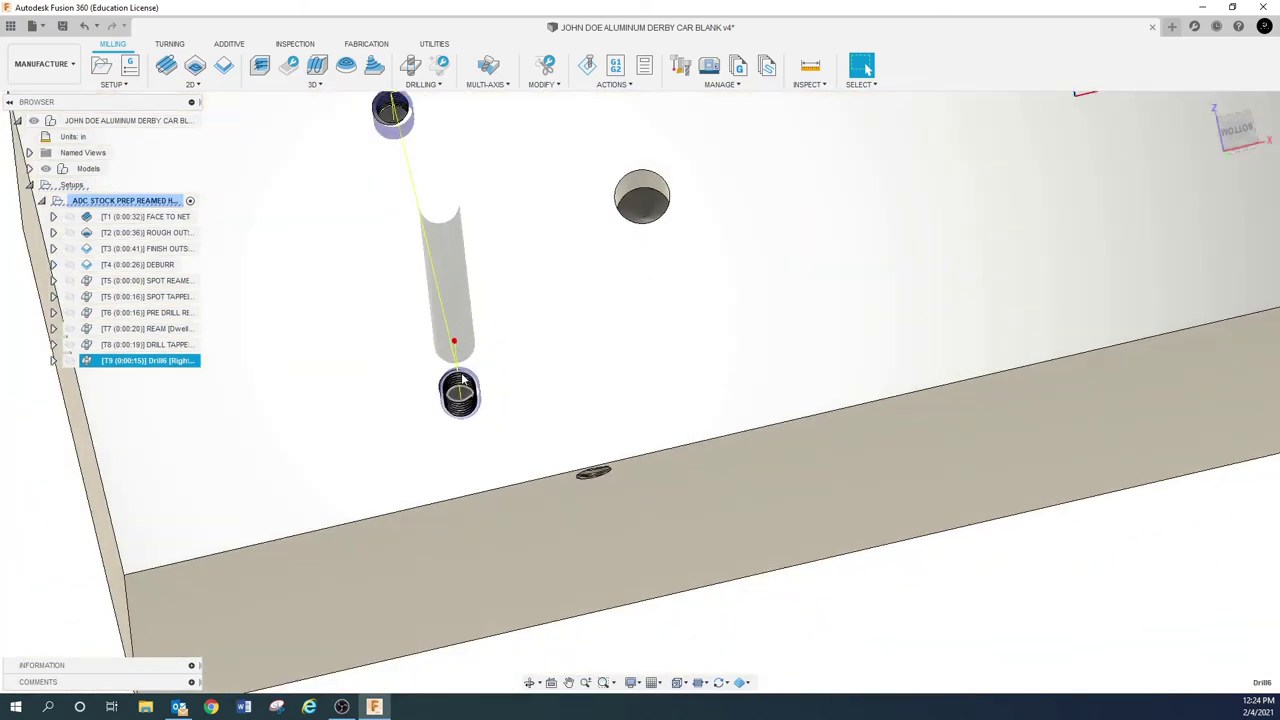
{"action": "mouse_move", "coordinate": [462, 380]}
{"action": "middle_mouse_down", "text": "shift"}
{"action": "mouse_move", "coordinate": [480, 434]}
{"action": "mouse_move", "coordinate": [552, 438]}
{"action": "middle_mouse_up", "text": "shift"}
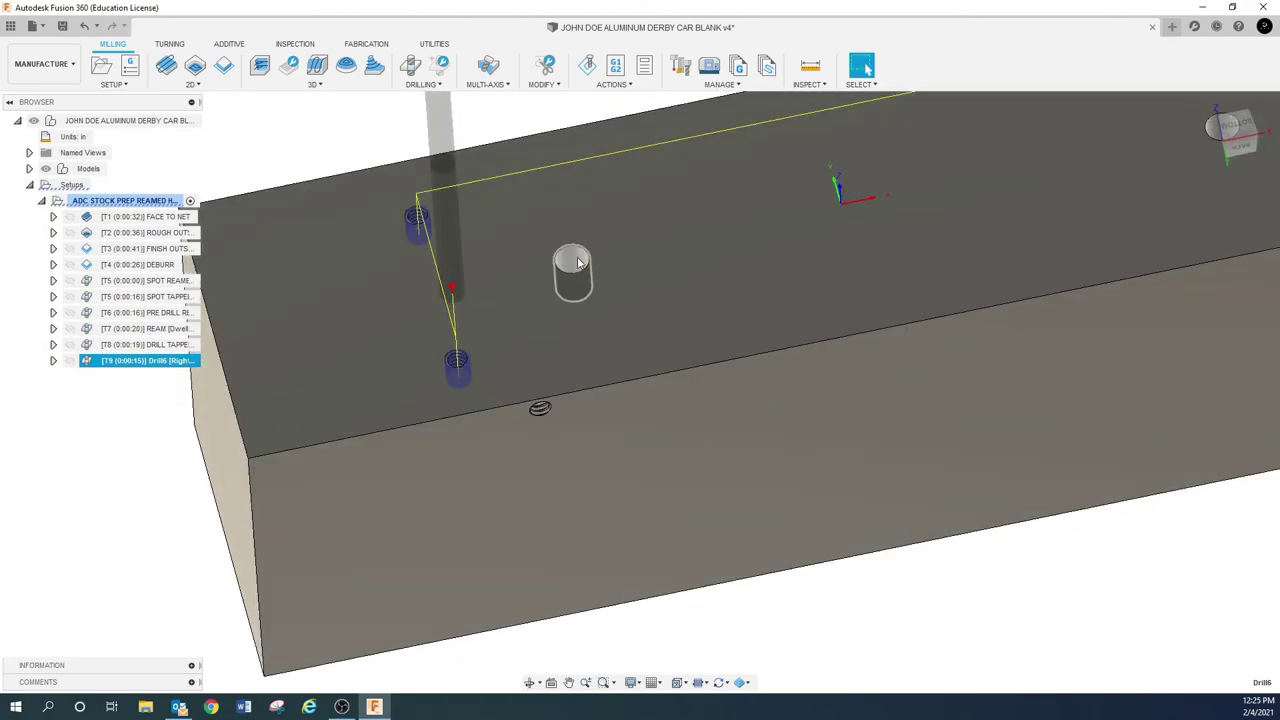
{"action": "left_click", "coordinate": [122, 470]}
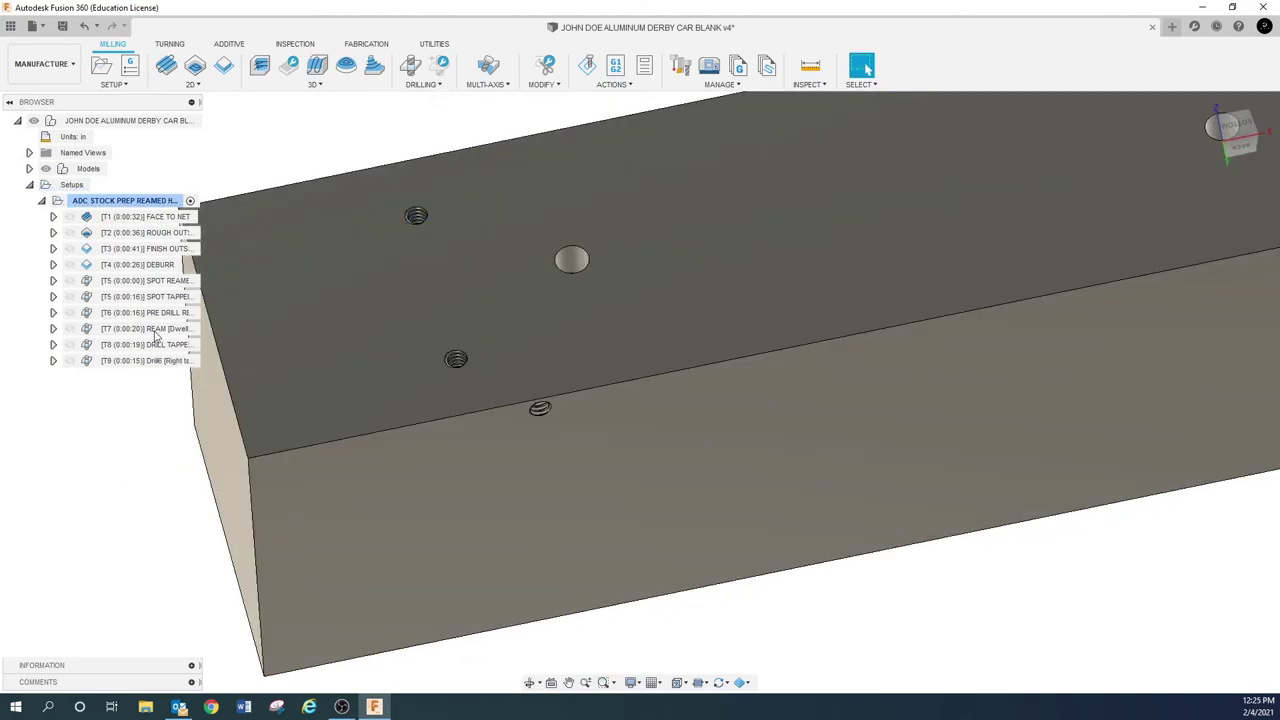